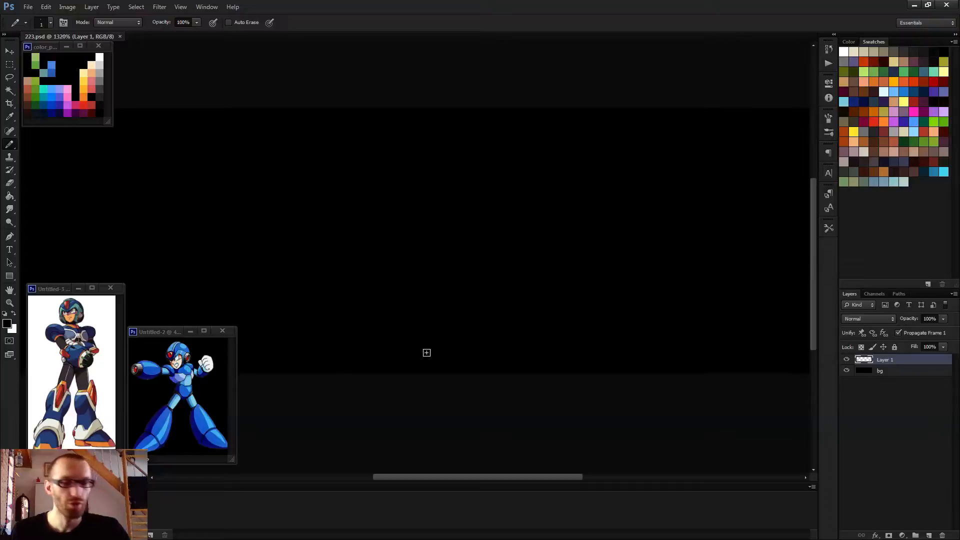
- Paint a red circle about 10 pixels wide on Layer 1 as the face base and widen its bottom row with single pixels
click(410, 397)
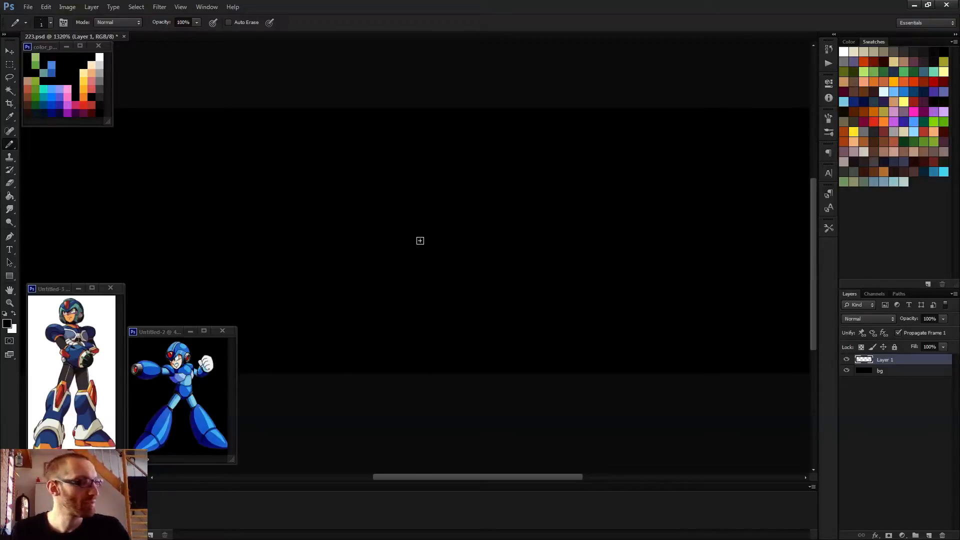
key(ctrl+plus)
scroll(417, 235, up, 1)
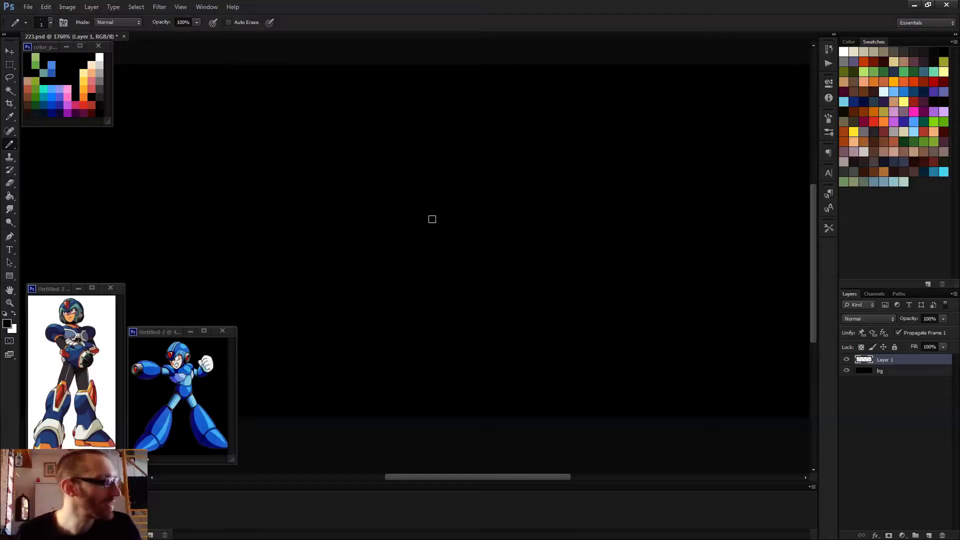
alt+click(92, 103)
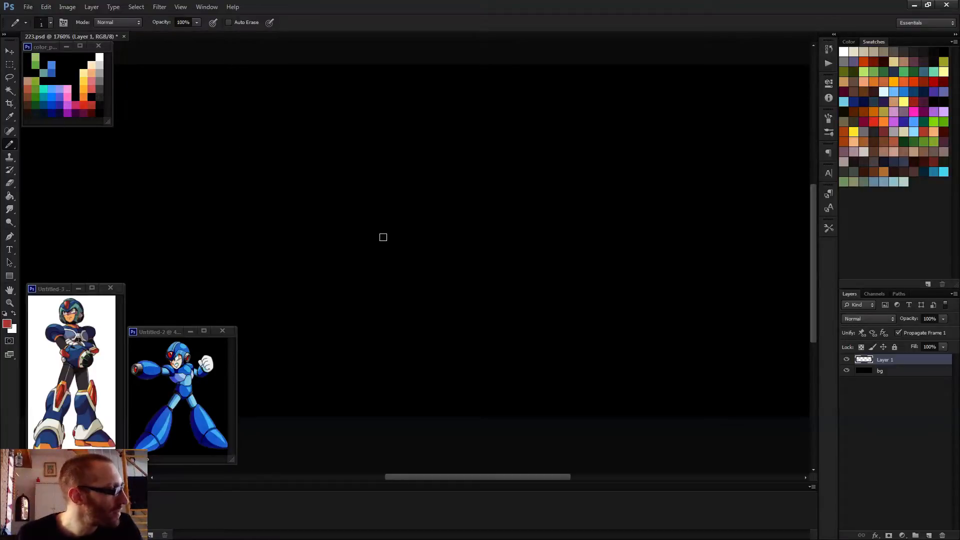
mouse_move(383, 236)
mouse_down()
mouse_move(424, 236)
mouse_move(384, 226)
mouse_up()
click(420, 205)
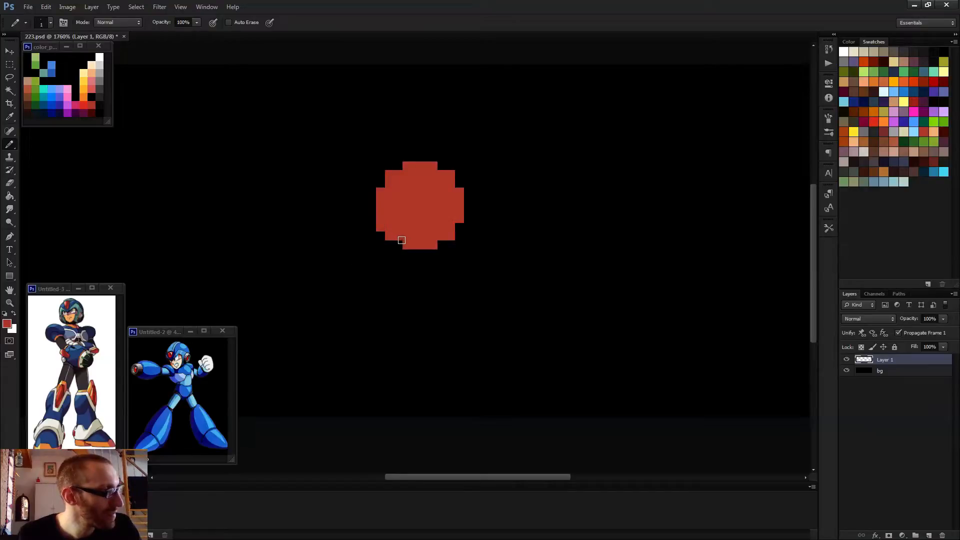
click(443, 244)
click(398, 244)
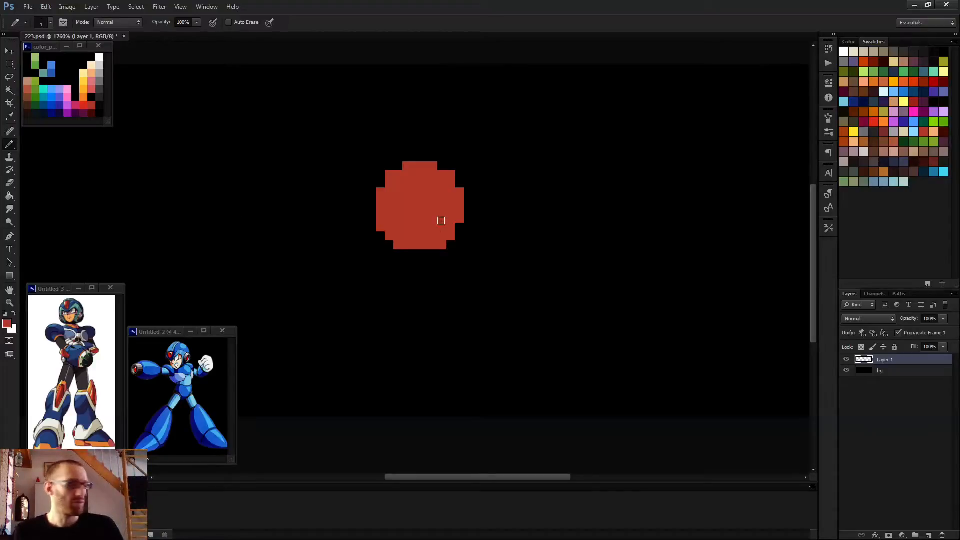
- Select the empty area around the red face and place a blue 14-pixel helmet circle behind it, offset up and to the right
alt+click(53, 104)
drag(386, 234, 445, 243)
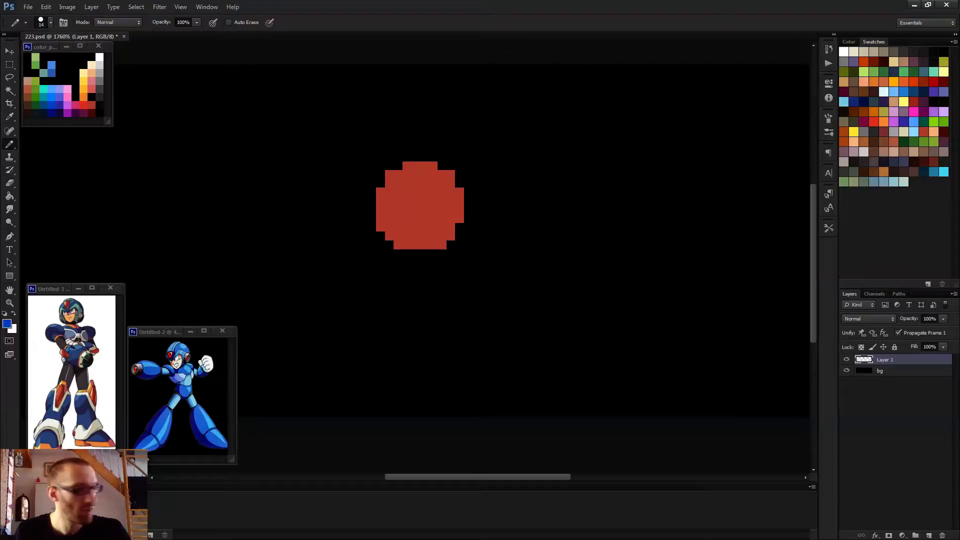
key(w)
click(446, 279)
key(b)
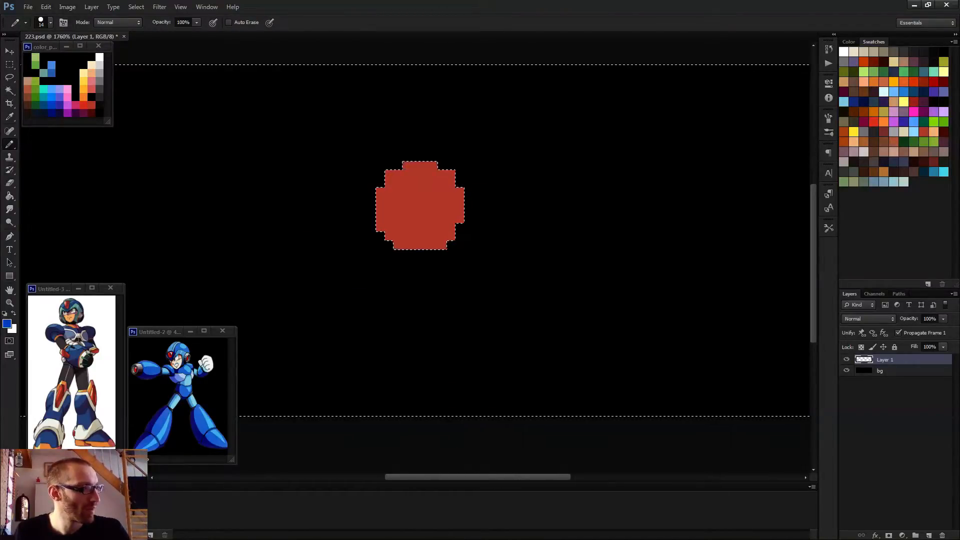
click(429, 196)
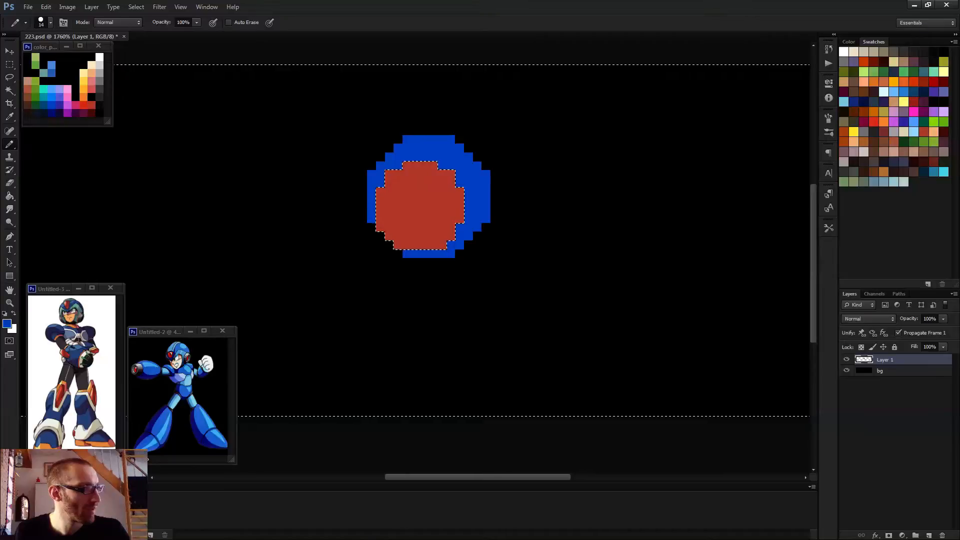
- Erase the blue row of pixels sticking out beneath the face and remove the selection
drag(472, 240, 266, 228)
key(e)
drag(397, 254, 453, 254)
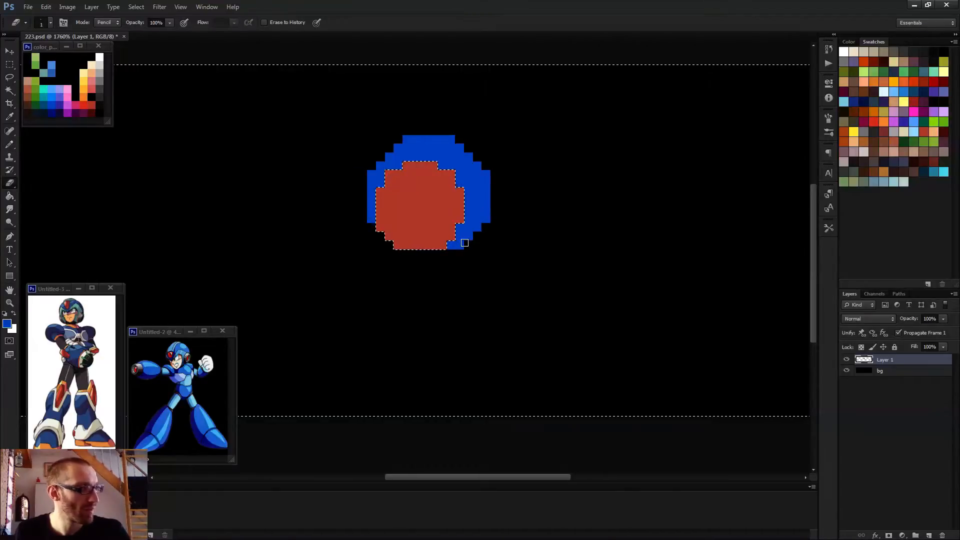
key(b)
key(ctrl+d)
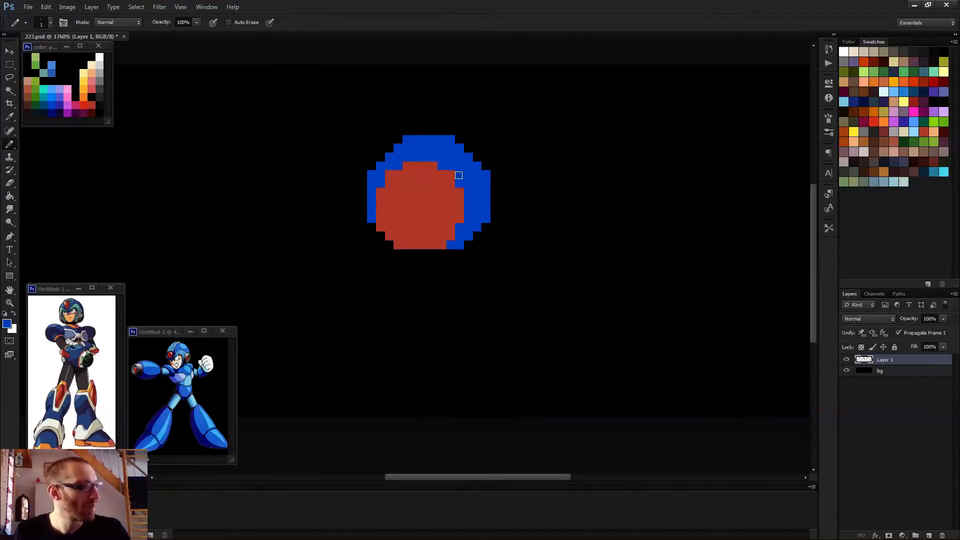
- Paint blue pixels over the top of the face to form the helmet's lower edge with a point over the forehead
mouse_move(458, 175)
mouse_down()
mouse_move(379, 165)
mouse_move(437, 159)
mouse_move(399, 180)
mouse_move(412, 180)
mouse_up()
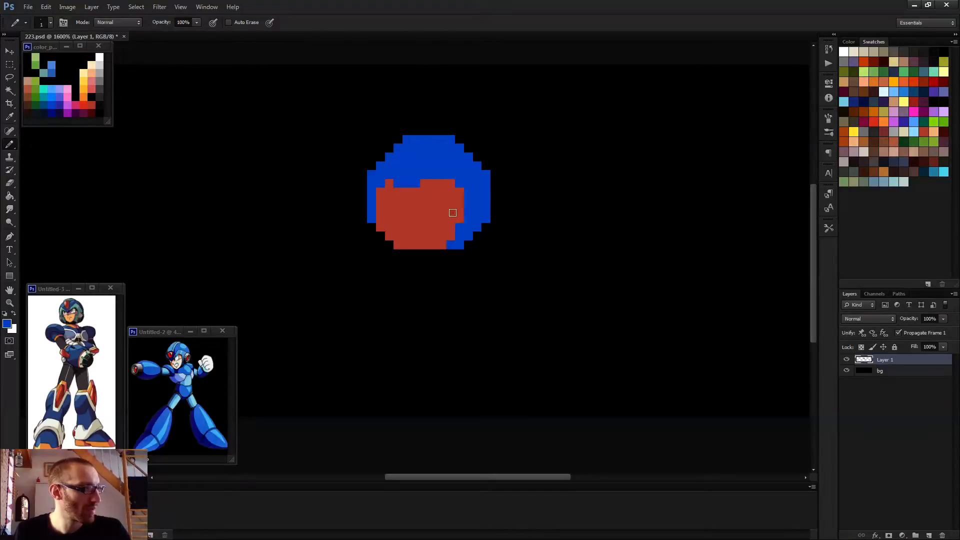
scroll(453, 213, down, 1)
drag(415, 200, 423, 197)
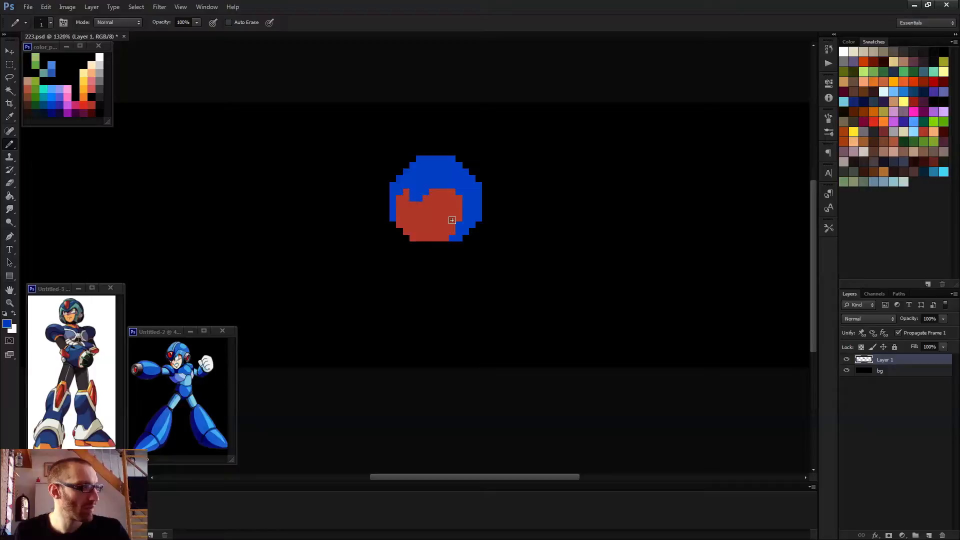
scroll(470, 210, down, 2)
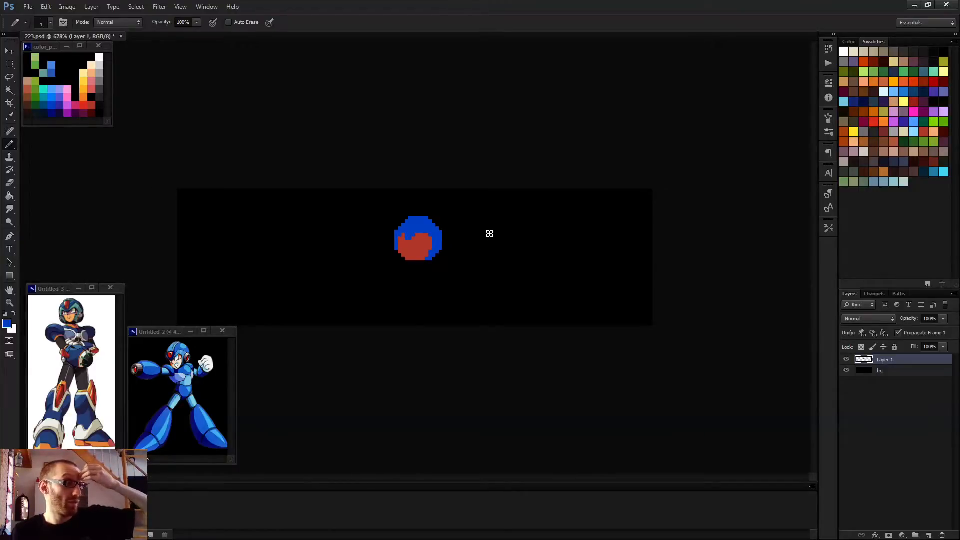
- Add blue pixels along both upper corners of the helmet to make its outline wider and fuller
scroll(410, 237, up, 3)
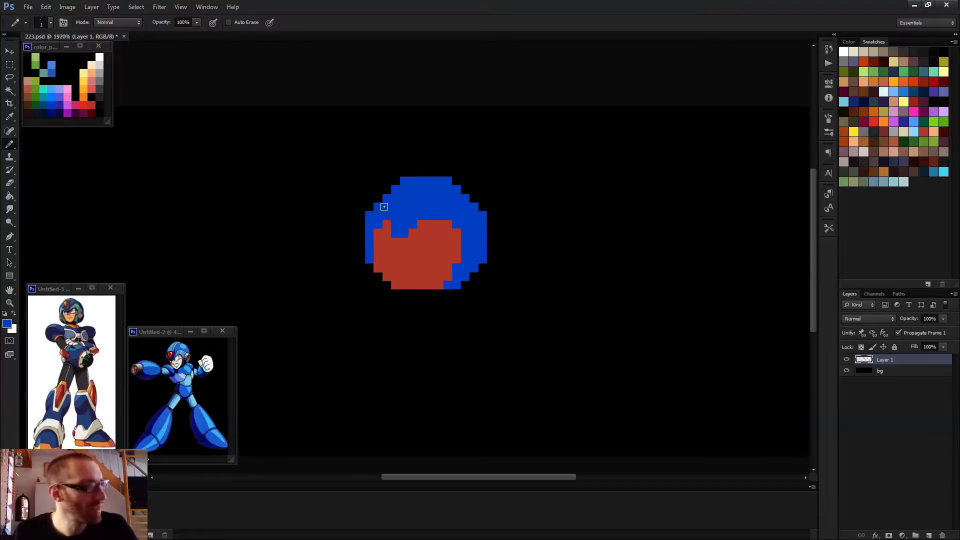
mouse_move(397, 176)
mouse_down()
mouse_move(375, 180)
mouse_move(363, 196)
mouse_up()
drag(461, 172, 497, 212)
scroll(502, 240, down, 4)
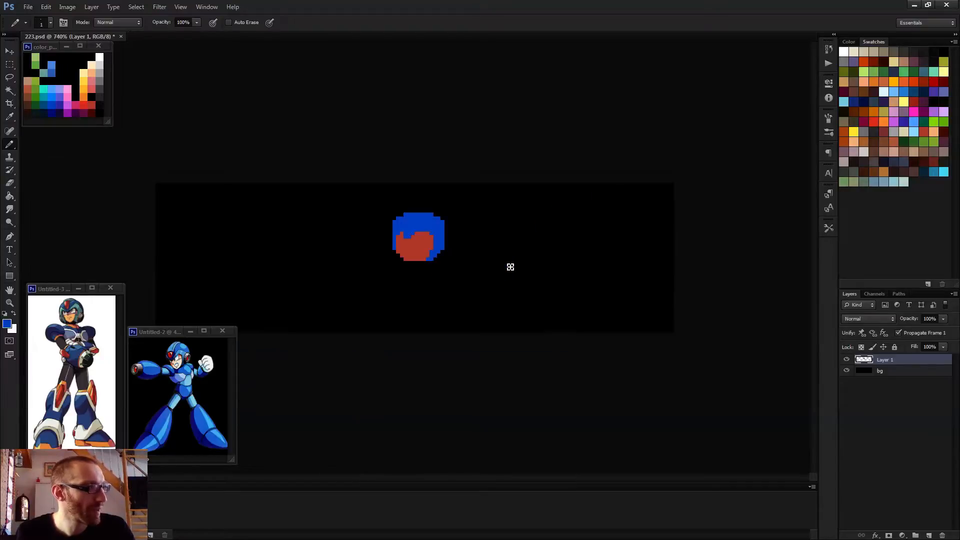
- Extend the lower-left corner of the face with red pixels to fill out the jaw
scroll(420, 235, up, 2)
scroll(413, 222, up, 2)
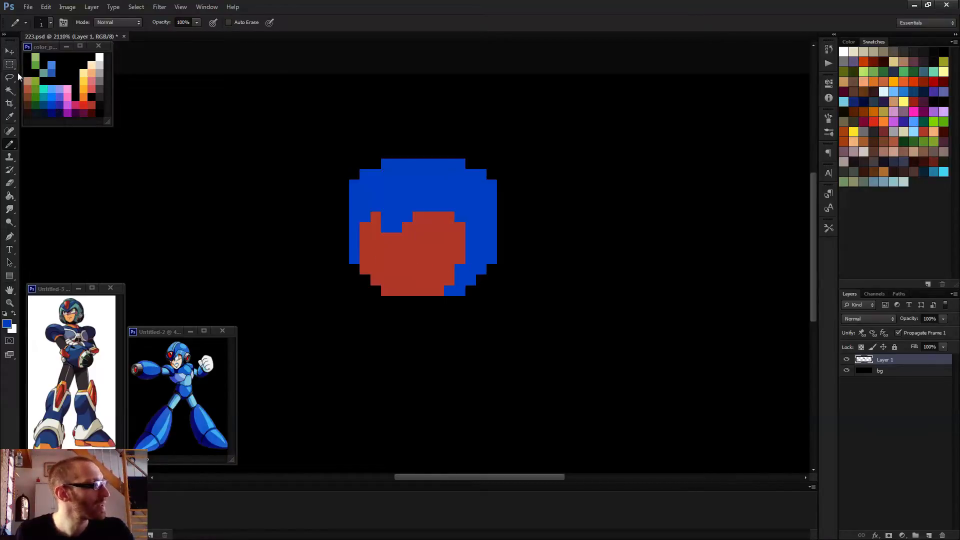
alt+click(53, 109)
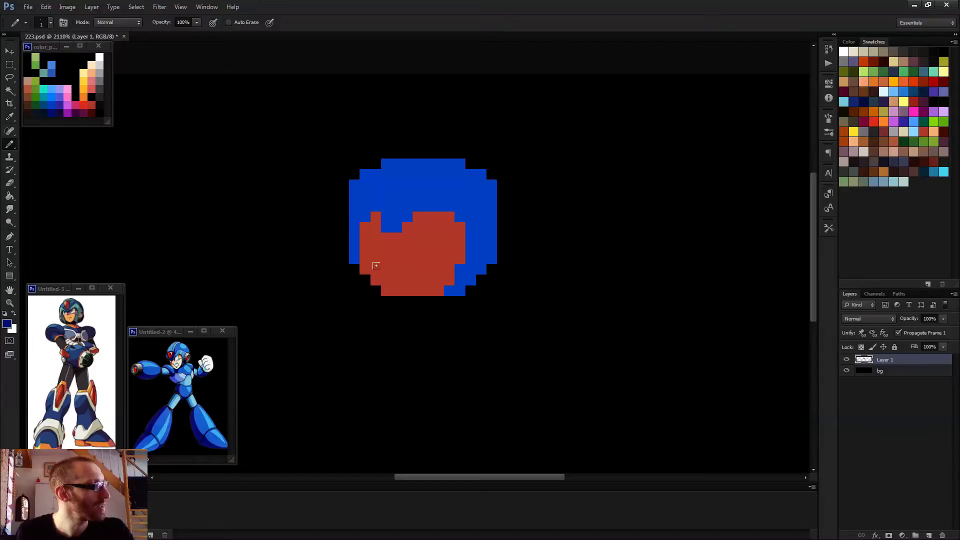
alt+click(389, 283)
click(376, 290)
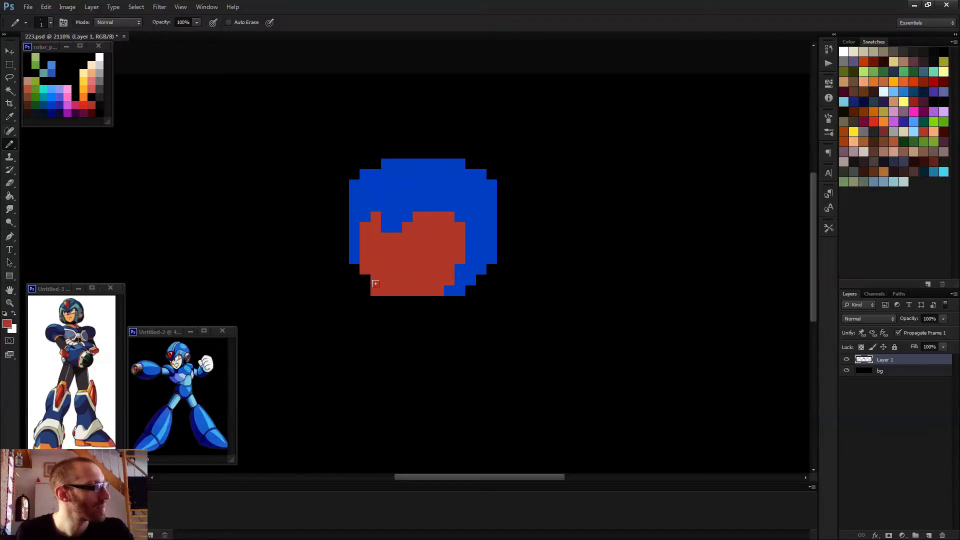
- Paint dark blue pupils on the face, one pixel wide for the left eye and two for the right, both two pixels tall
alt+click(53, 110)
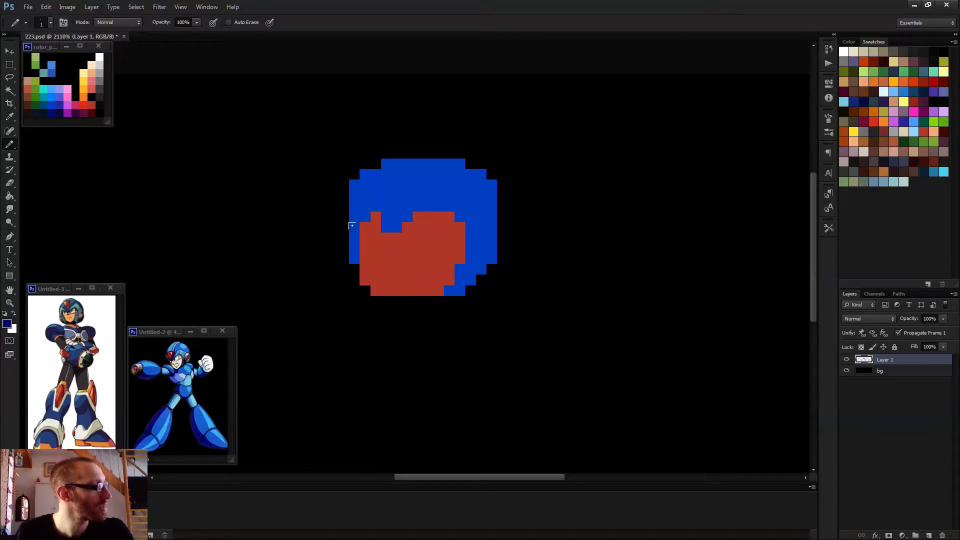
click(375, 248)
click(375, 258)
click(375, 269)
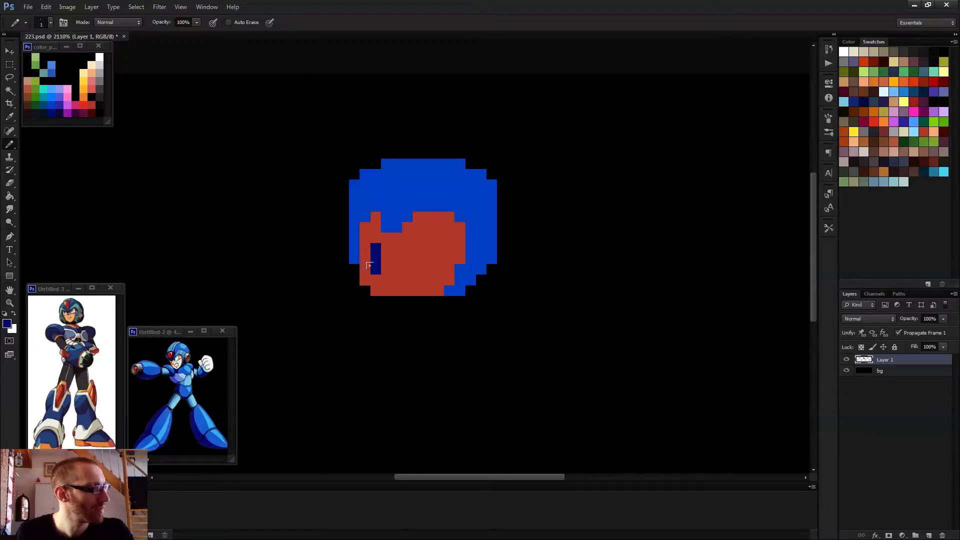
alt+click(390, 256)
click(375, 248)
alt+click(375, 269)
mouse_move(428, 259)
mouse_down()
mouse_move(427, 269)
mouse_move(413, 257)
mouse_up()
scroll(437, 263, down, 5)
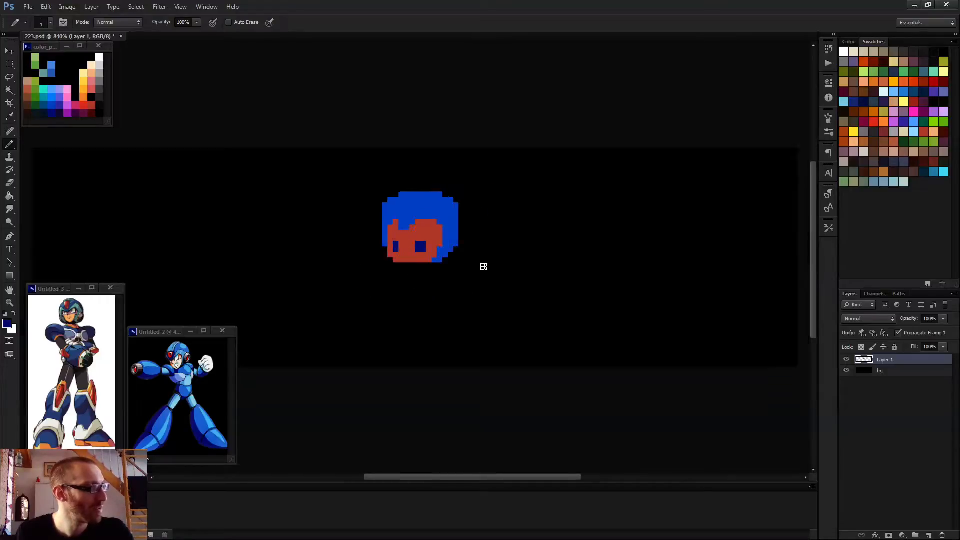
- Add white pixels on both sides of each pupil, and recolour the outer white of the left eye light blue
scroll(462, 262, up, 5)
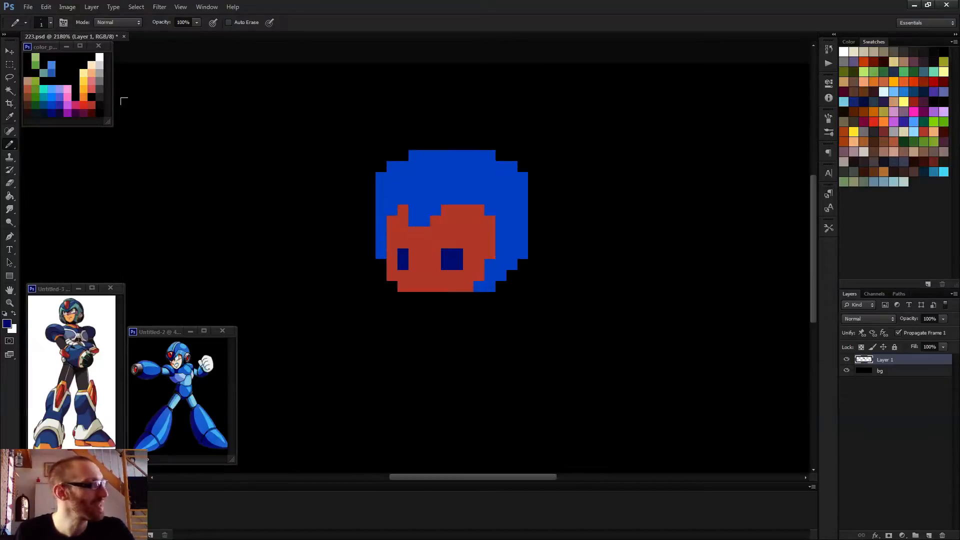
alt+click(100, 57)
drag(469, 254, 468, 265)
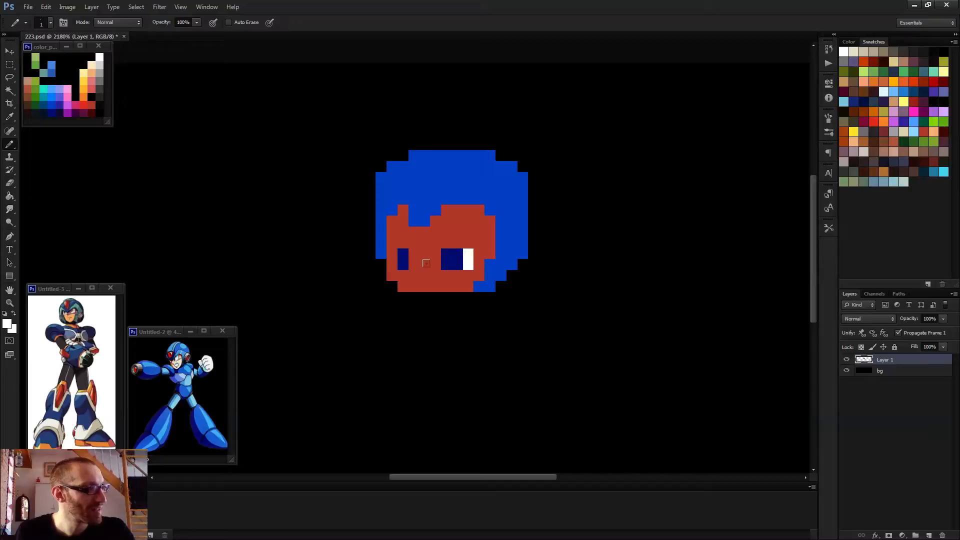
click(436, 265)
click(414, 265)
click(392, 254)
click(392, 264)
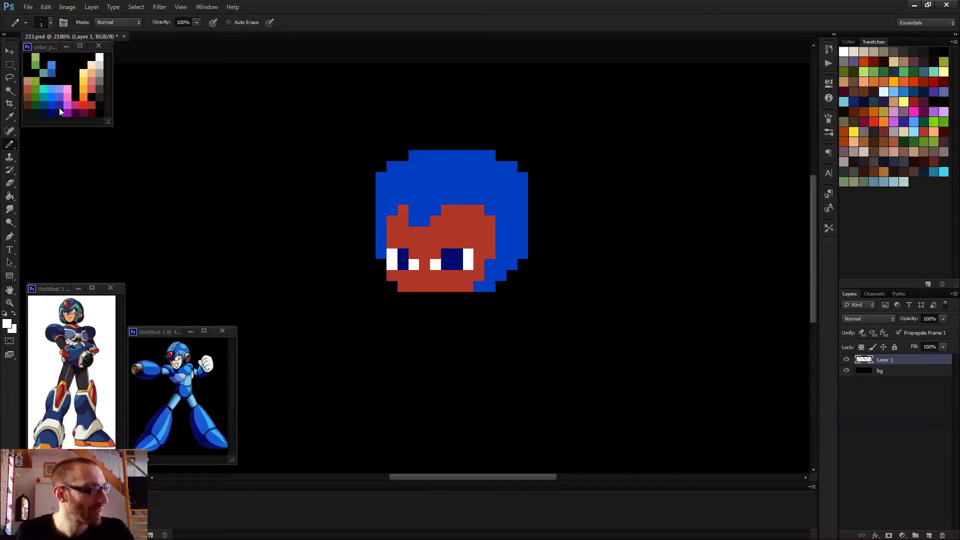
alt+click(52, 88)
drag(390, 254, 391, 265)
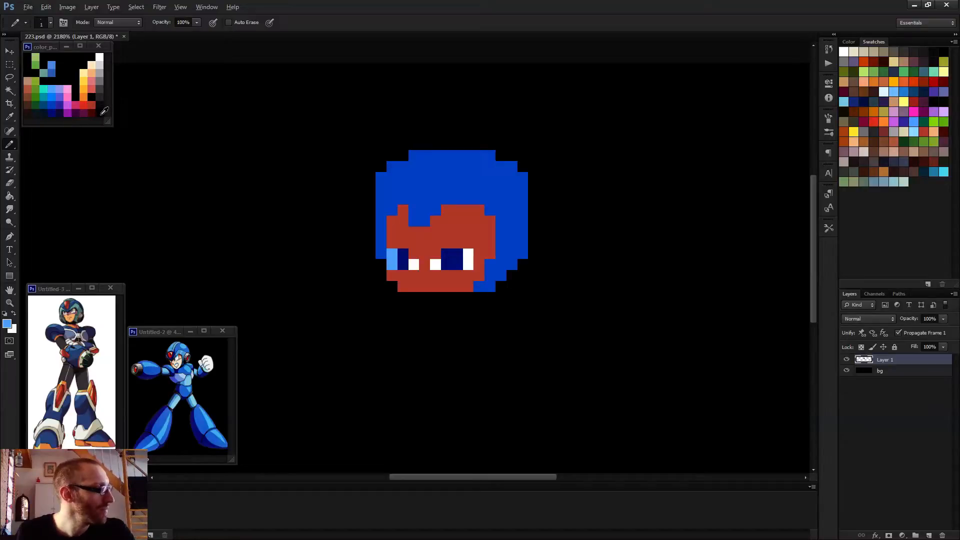
- Paint black angled brows above both eyes, slanting down to the inner eye corners
alt+click(35, 115)
mouse_move(435, 253)
mouse_down()
mouse_move(460, 235)
mouse_move(428, 244)
mouse_move(446, 229)
mouse_move(440, 235)
mouse_move(459, 235)
mouse_move(437, 253)
mouse_move(389, 236)
mouse_up()
alt+click(441, 306)
click(435, 254)
click(414, 254)
click(392, 231)
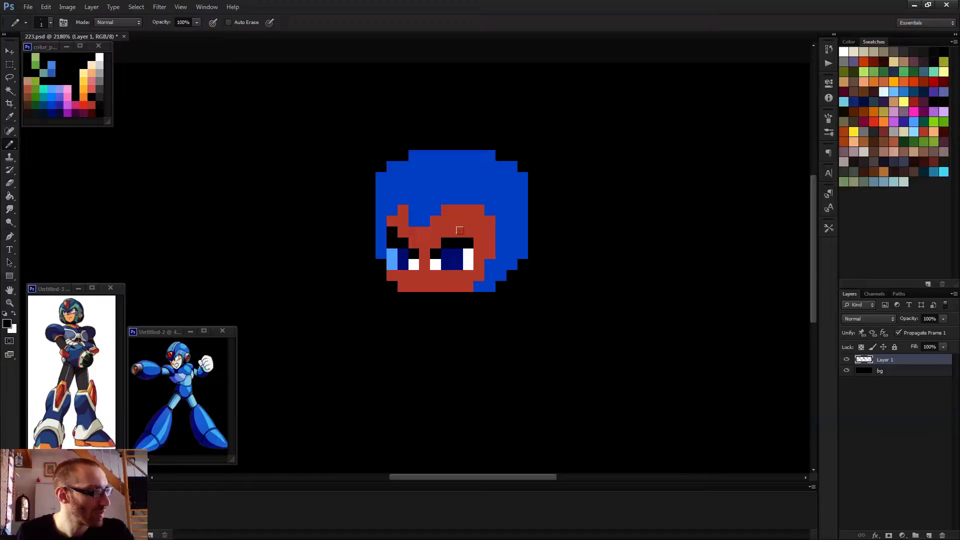
drag(460, 230, 464, 229)
scroll(426, 237, down, 5)
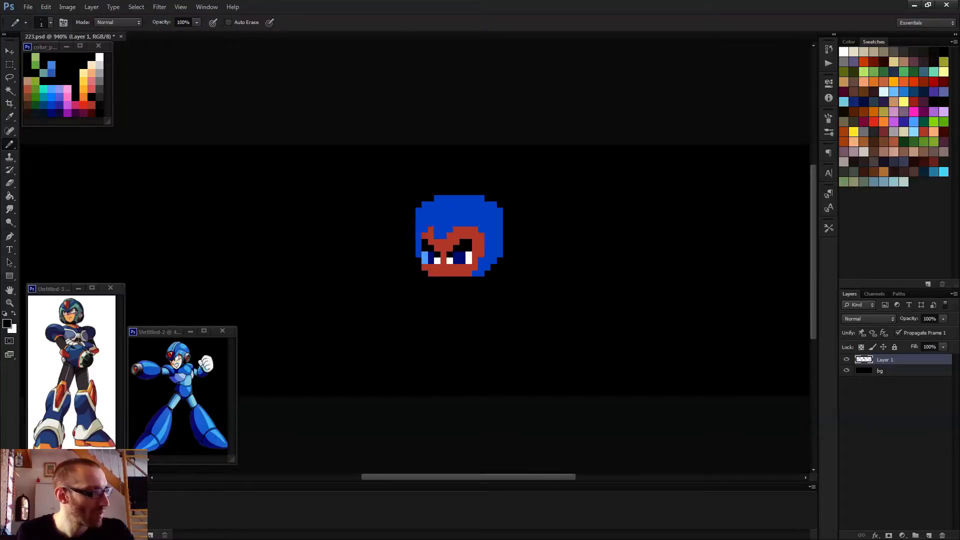
scroll(428, 264, up, 2)
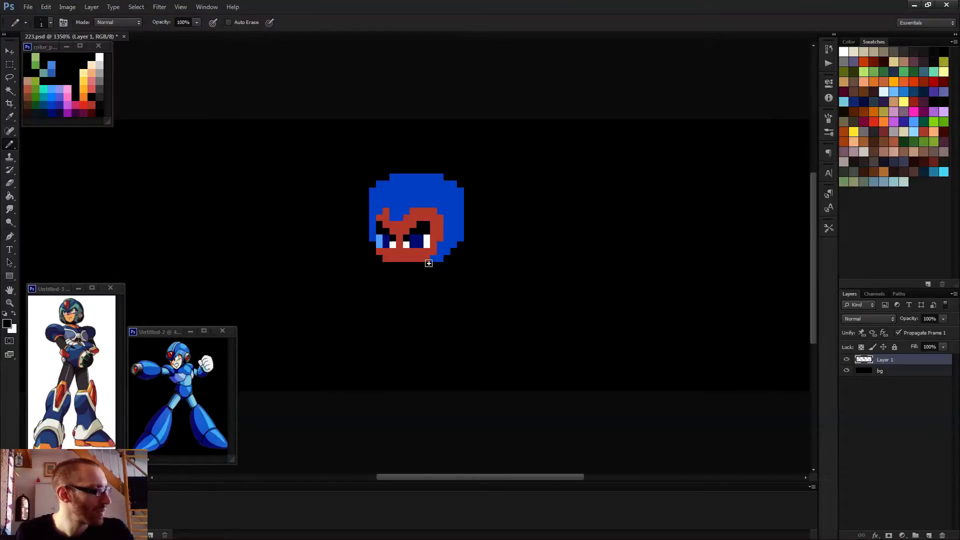
scroll(428, 262, up, 2)
alt+click(413, 192)
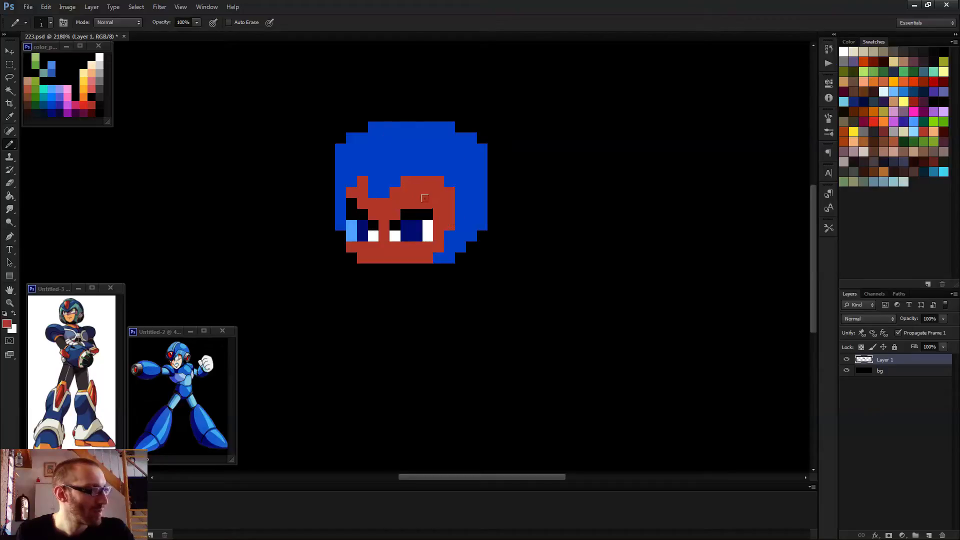
- Select the strip of helmet and forehead above the eyes and shift it down by one pixel
scroll(465, 244, down, 4)
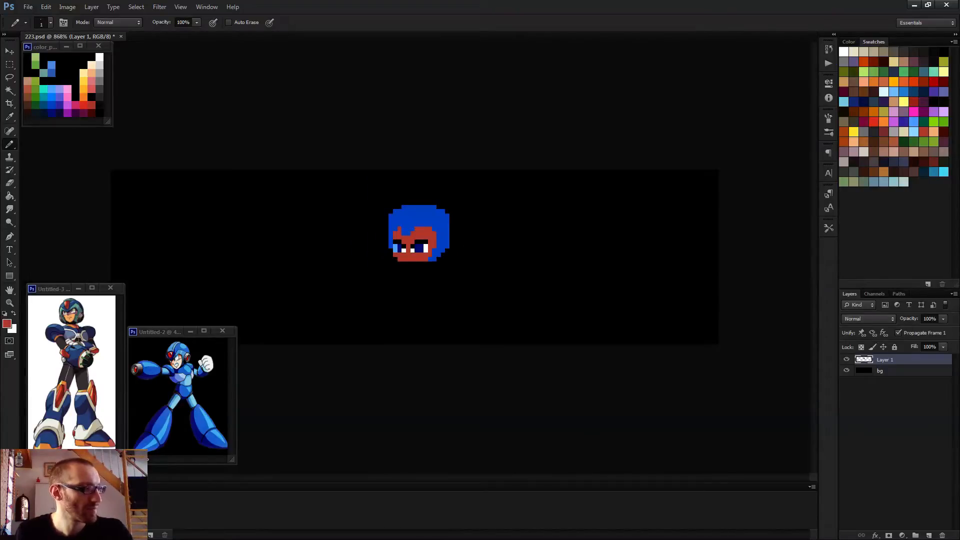
scroll(471, 257, down, 2)
scroll(464, 254, up, 1)
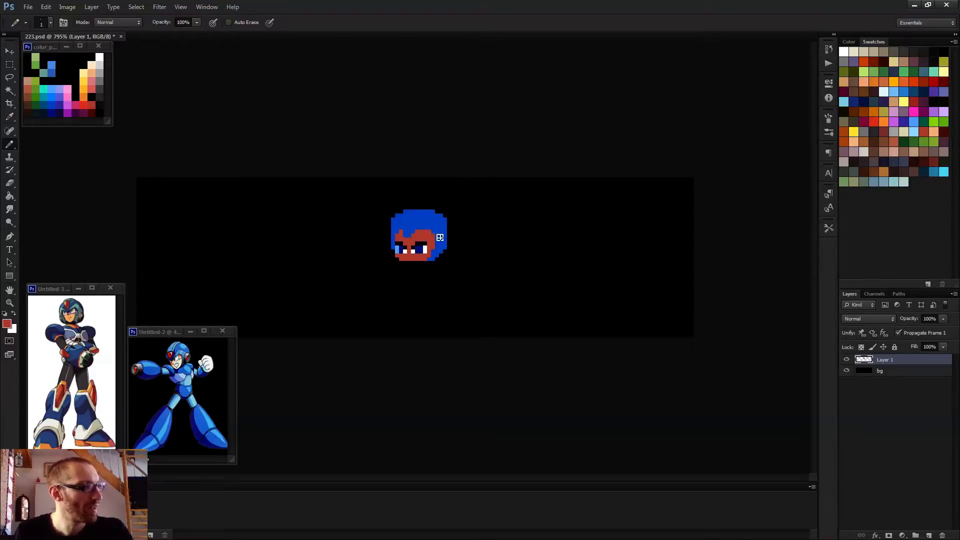
key(m)
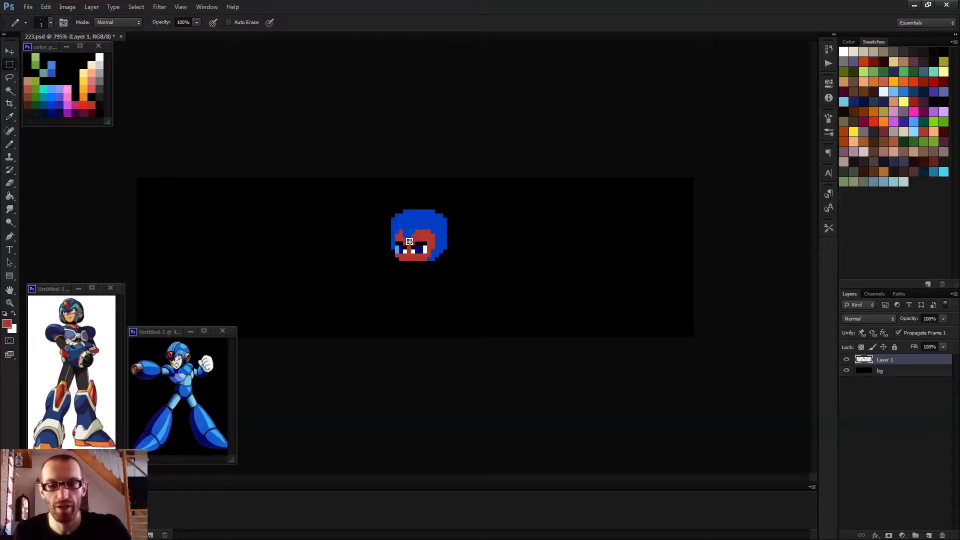
scroll(407, 238, up, 2)
drag(386, 212, 466, 237)
key(v)
key(Down)
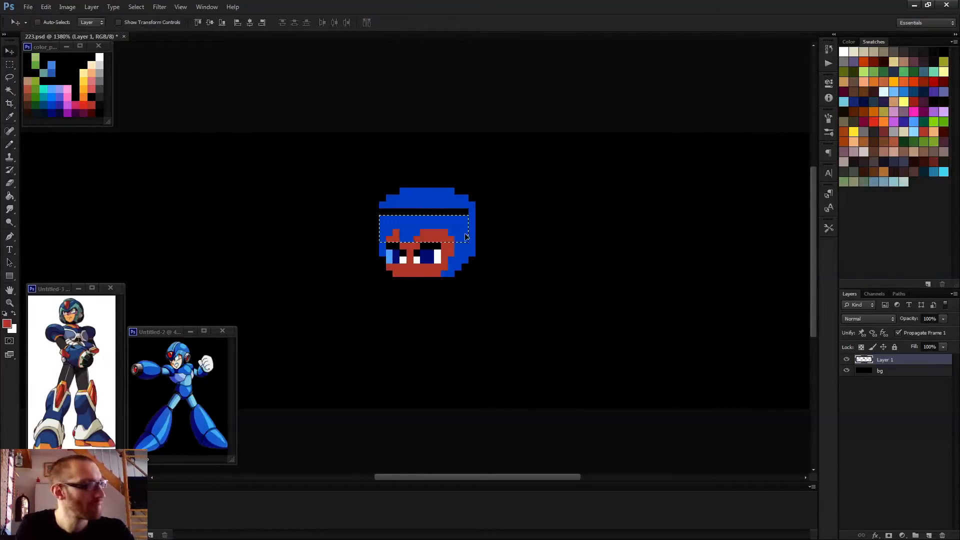
- Fill the empty row across the helmet with its own blue using a straight one-pixel line
key(b)
alt+click(447, 221)
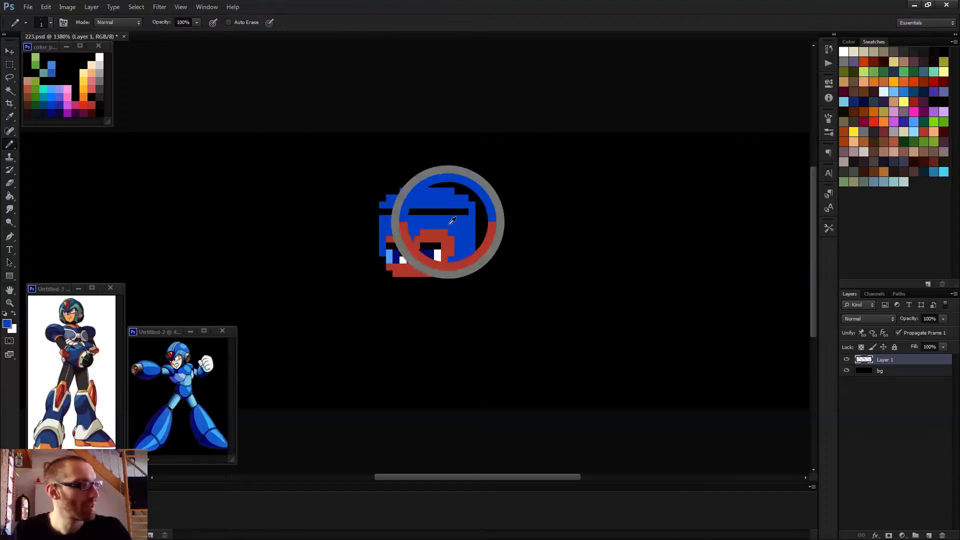
click(465, 212)
click(384, 212)
shift+click(385, 212)
scroll(467, 253, down, 3)
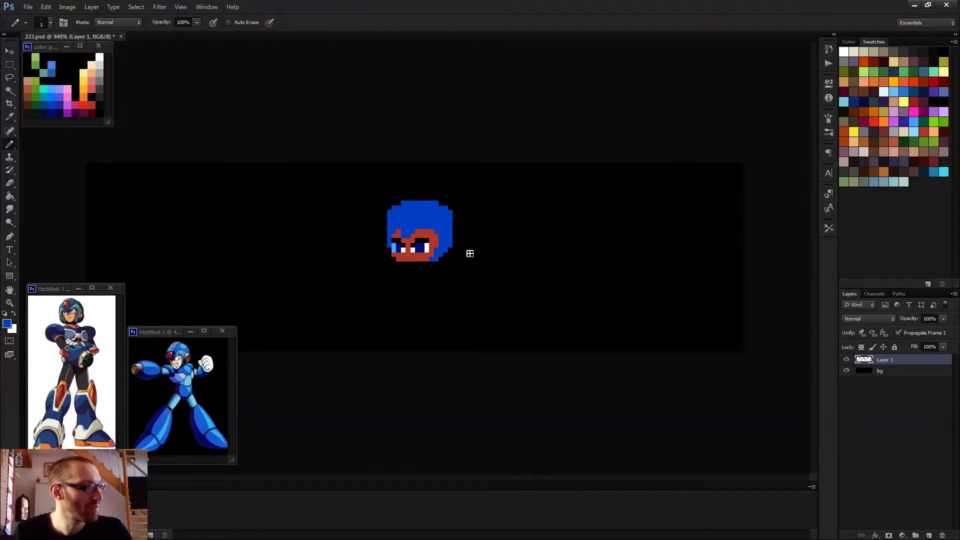
- Try to widen the red area above the left eye by one pixel column towards the helmet's centre peak
scroll(469, 254, down, 3)
scroll(472, 261, up, 5)
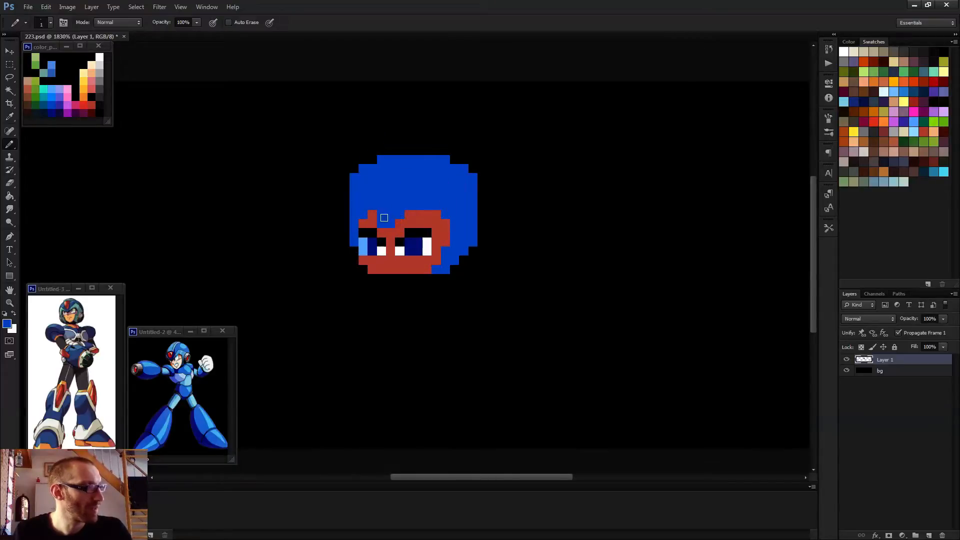
alt+click(372, 220)
click(381, 215)
click(381, 223)
- Extend the helmet's blue centre peak by one pixel towards the right eye, using the helmet's own blue
alt+click(395, 218)
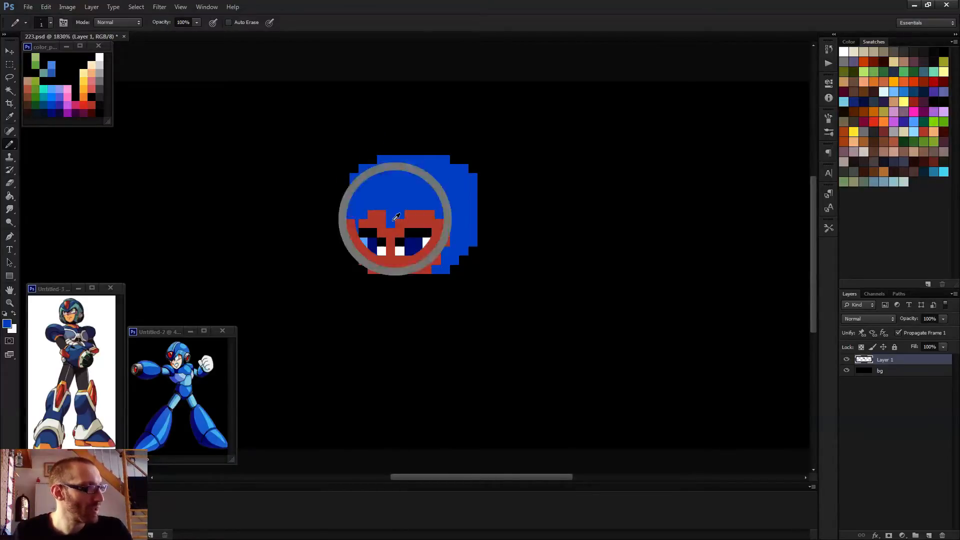
click(399, 223)
scroll(454, 228, down, 4)
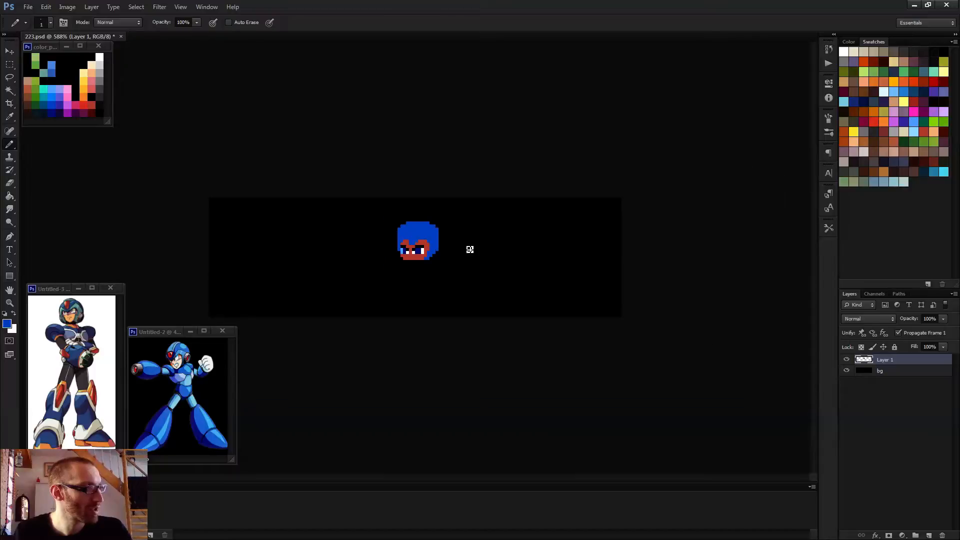
scroll(408, 226, up, 2)
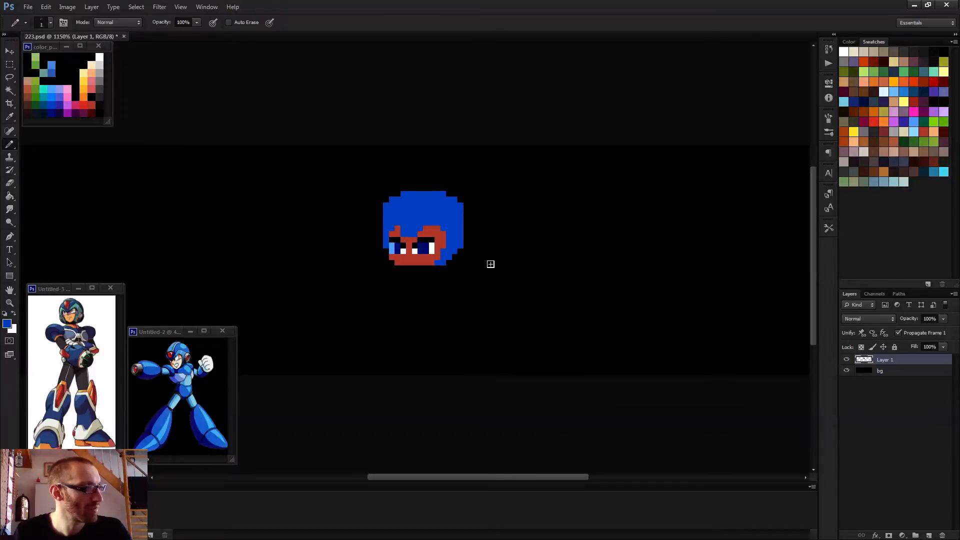
scroll(490, 266, down, 2)
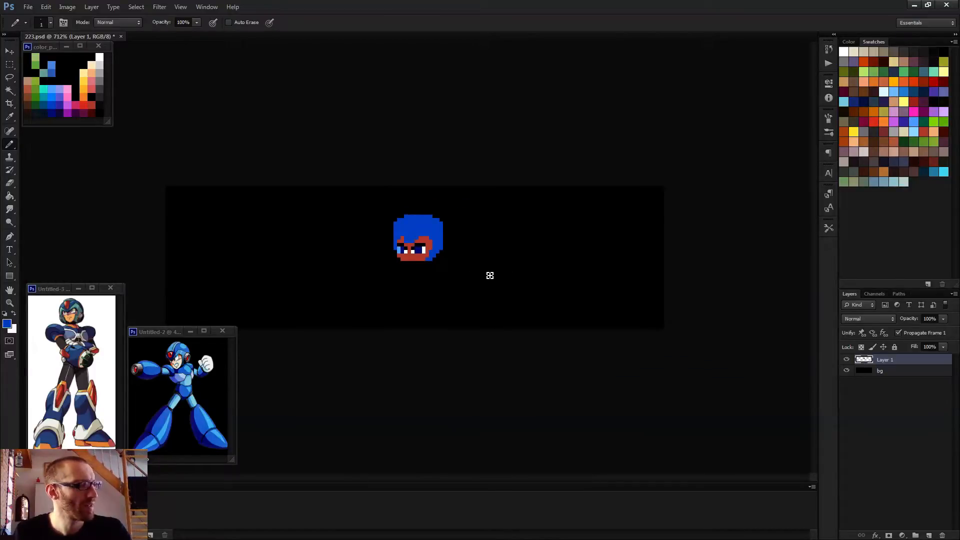
- Select the top part of the helmet above the face and shift it down by one pixel
scroll(490, 276, up, 3)
key(m)
drag(305, 137, 488, 210)
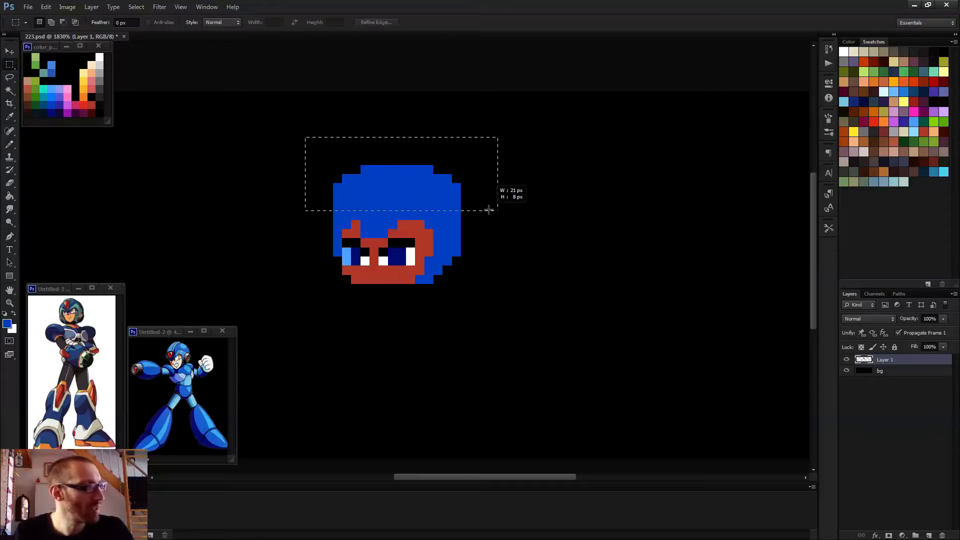
key(v)
key(Down)
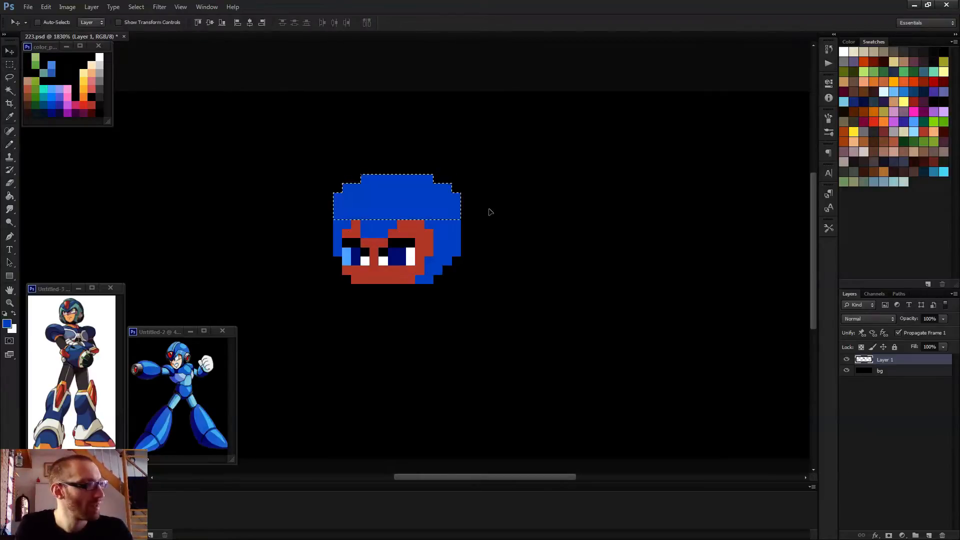
key(ctrl+d)
key(b)
scroll(487, 217, down, 2)
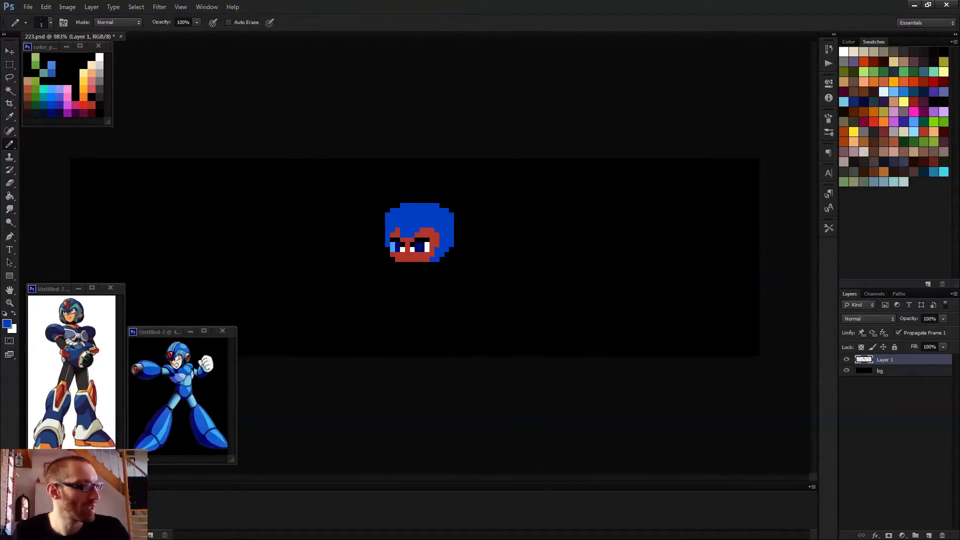
- Select the right side of the head, including the lower jaw edge of the helmet, and shift it left by one pixel
scroll(456, 214, up, 3)
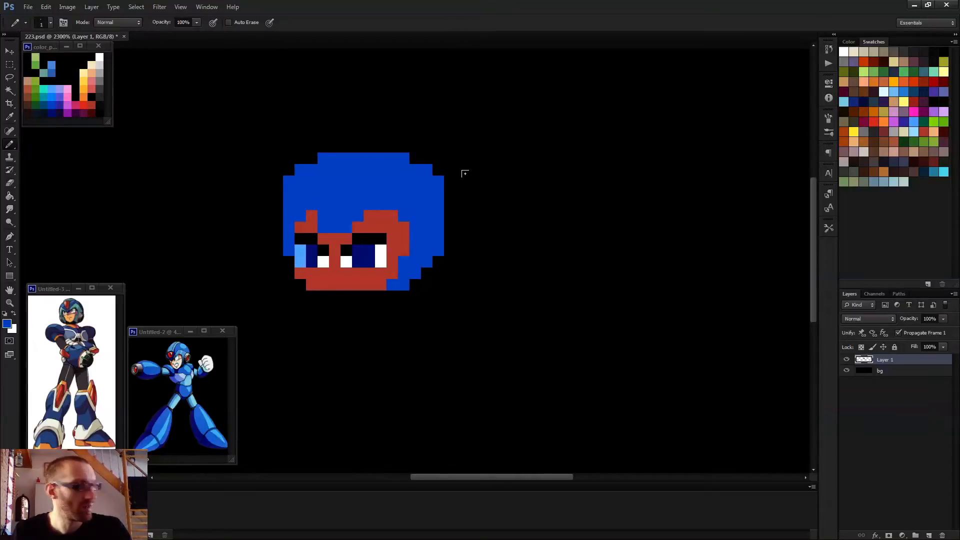
key(m)
mouse_move(490, 129)
mouse_down()
mouse_move(388, 300)
mouse_move(401, 302)
mouse_move(386, 279)
mouse_up()
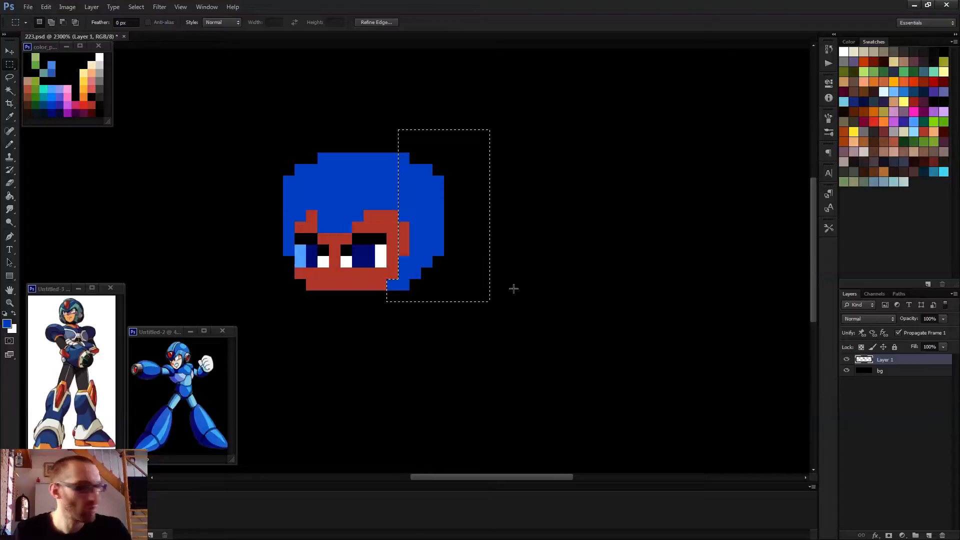
key(v)
key(Left)
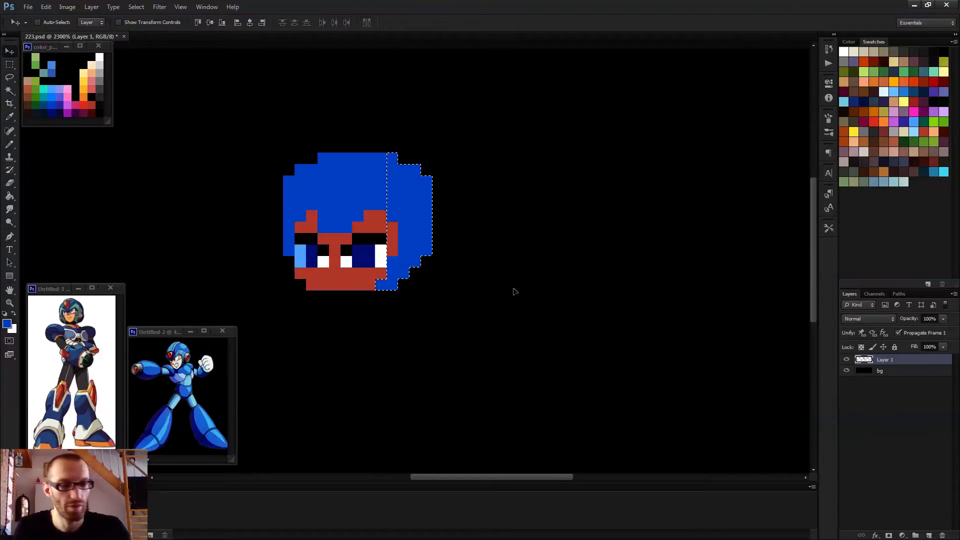
key(ctrl+d)
key(b)
scroll(442, 277, down, 5)
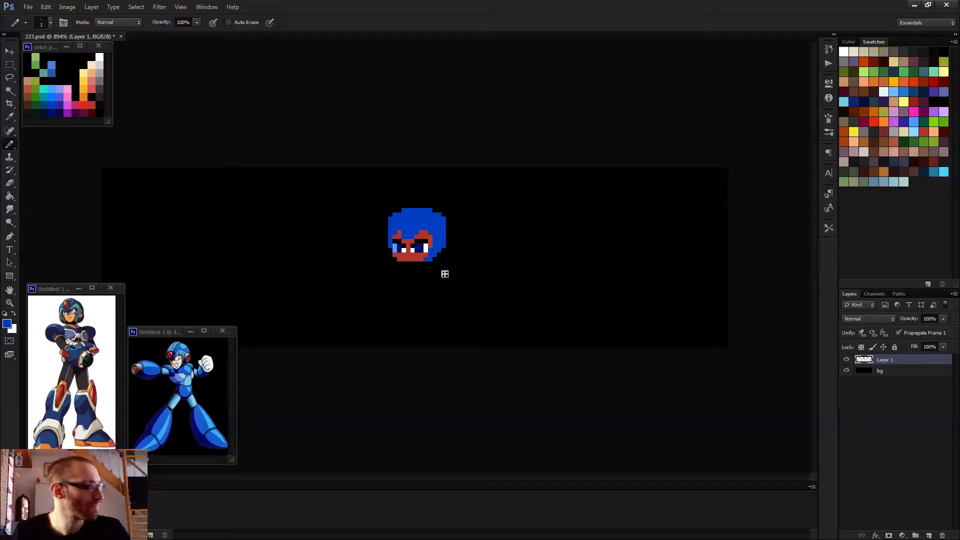
- Recolour the outer cheek pixel below the right eye with the helmet's blue
scroll(444, 276, up, 5)
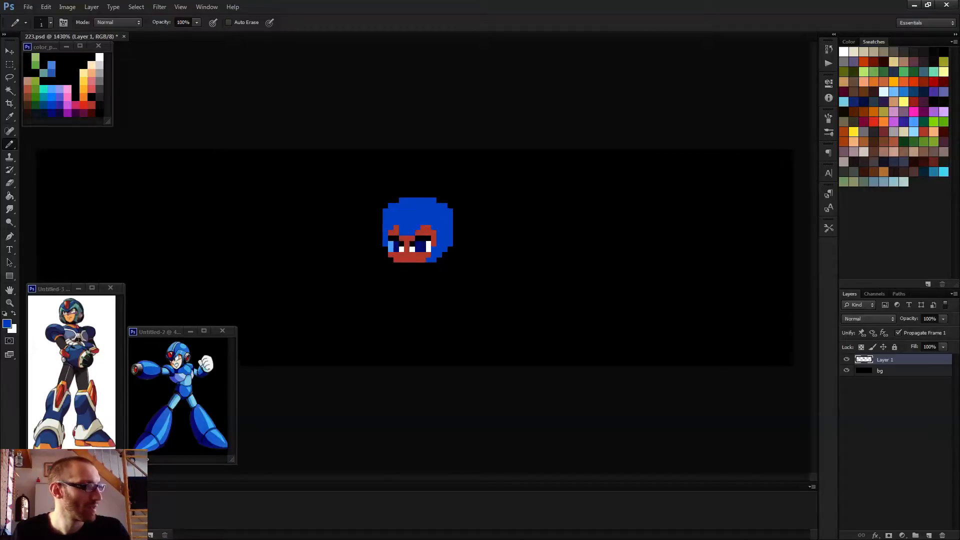
alt+click(413, 233)
alt+click(433, 233)
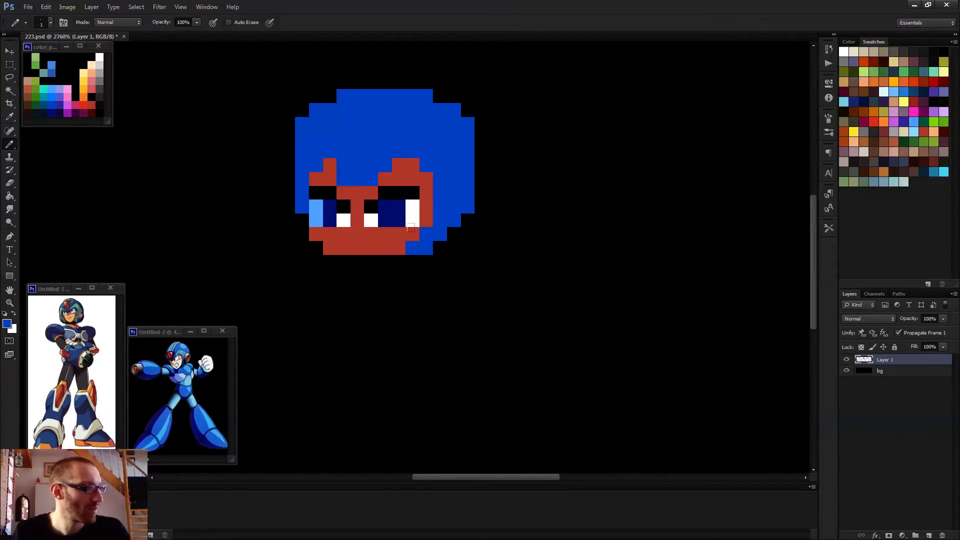
scroll(424, 266, down, 2)
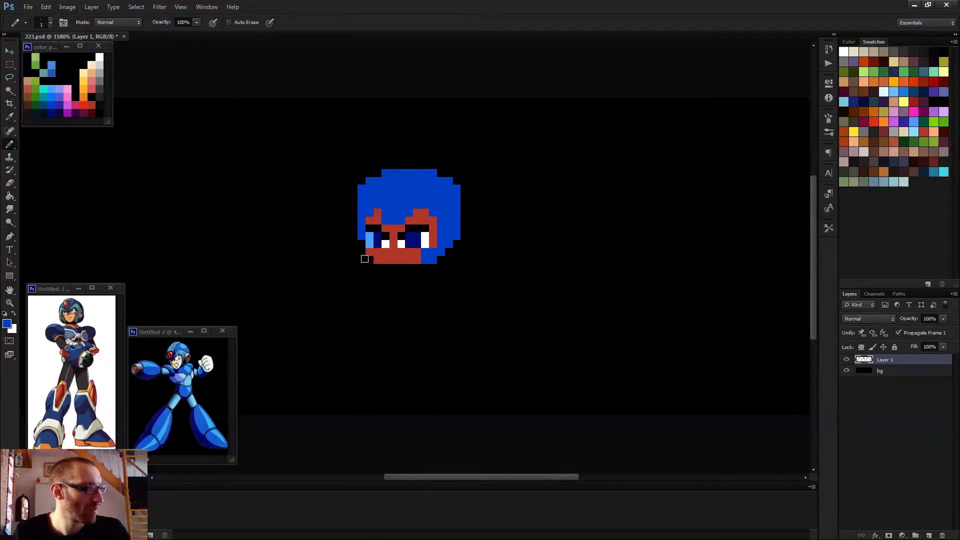
- Paint dark navy pixels diagonally along the left jaw corner, using the pupil's colour
alt+click(379, 235)
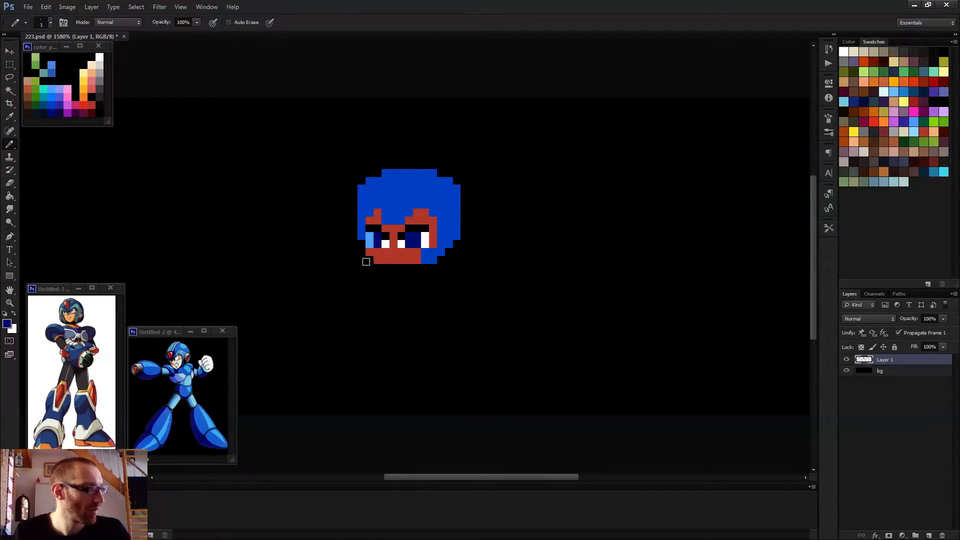
click(363, 255)
click(363, 261)
key(e)
click(360, 253)
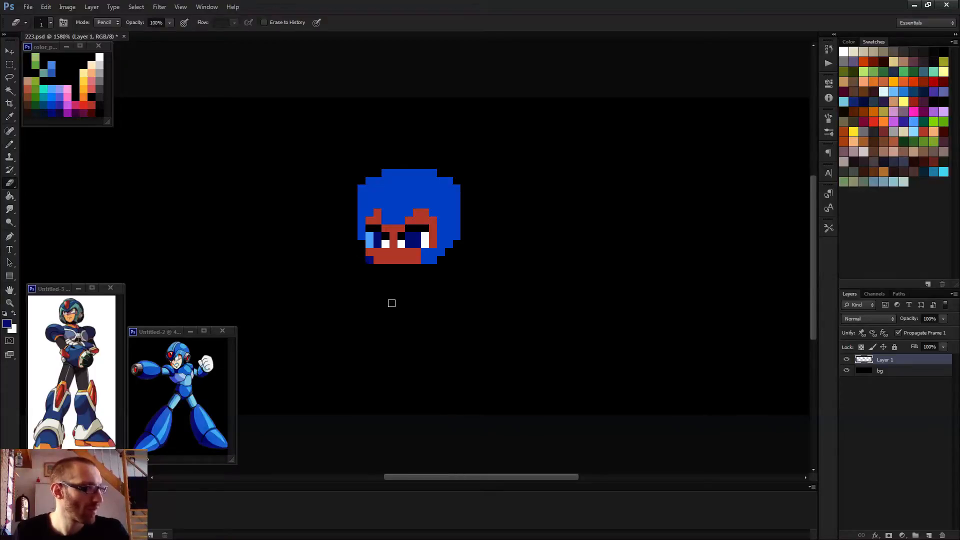
key(b)
scroll(374, 270, up, 2)
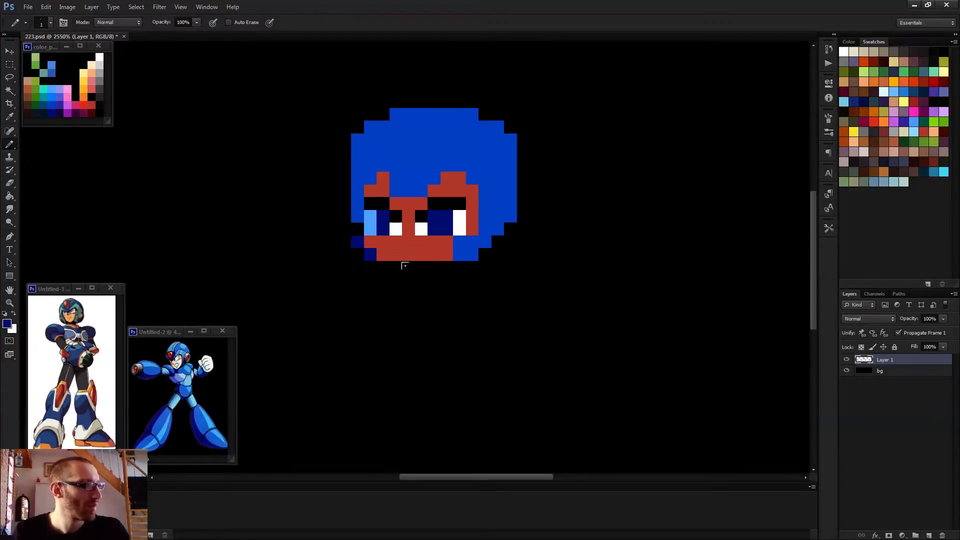
scroll(450, 270, down, 4)
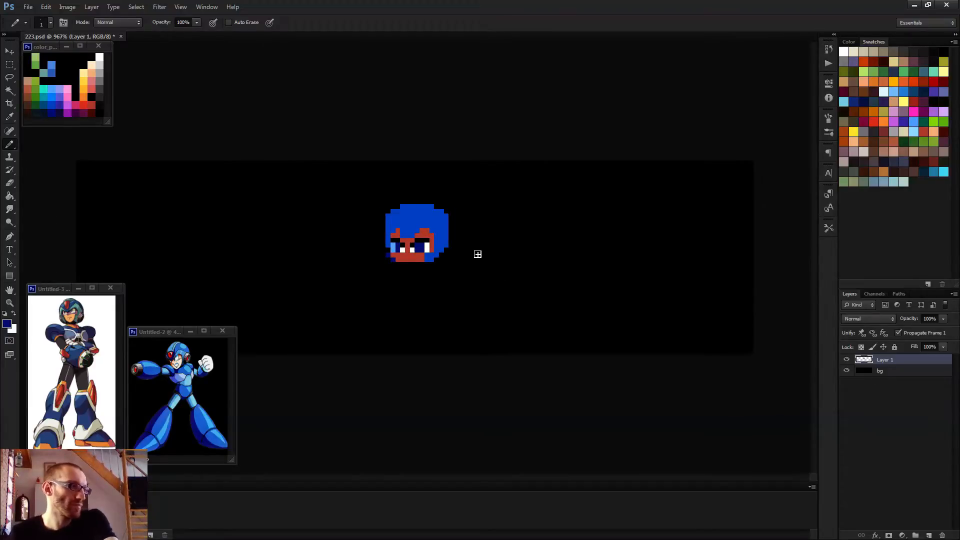
- Erase the dark navy pixels from the left jaw corner
scroll(434, 271, up, 3)
key(e)
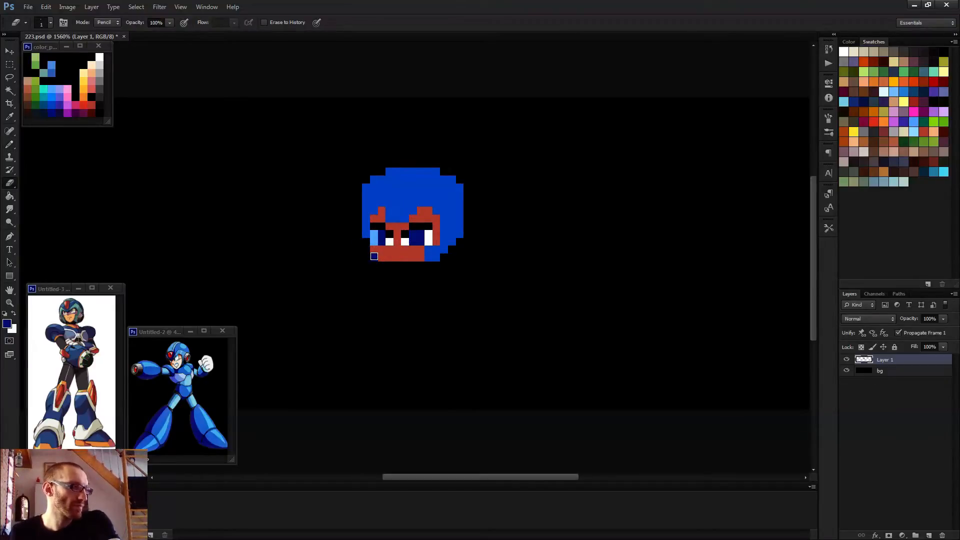
click(374, 257)
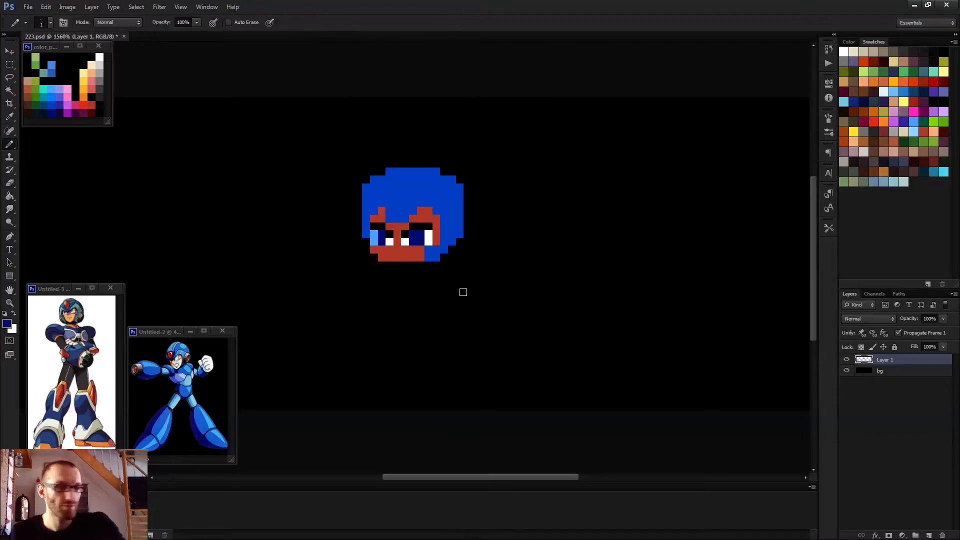
key(b)
scroll(422, 289, down, 2)
scroll(460, 307, down, 2)
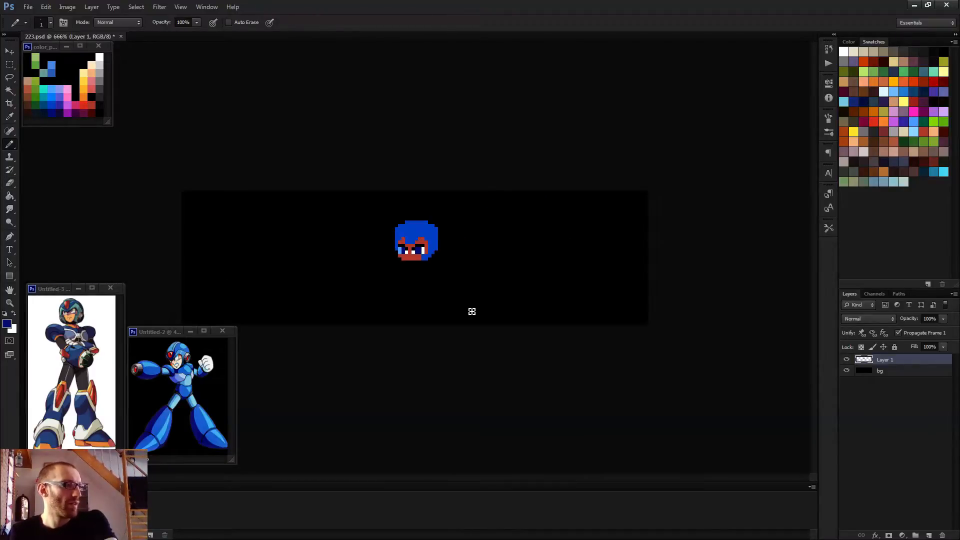
scroll(458, 302, up, 2)
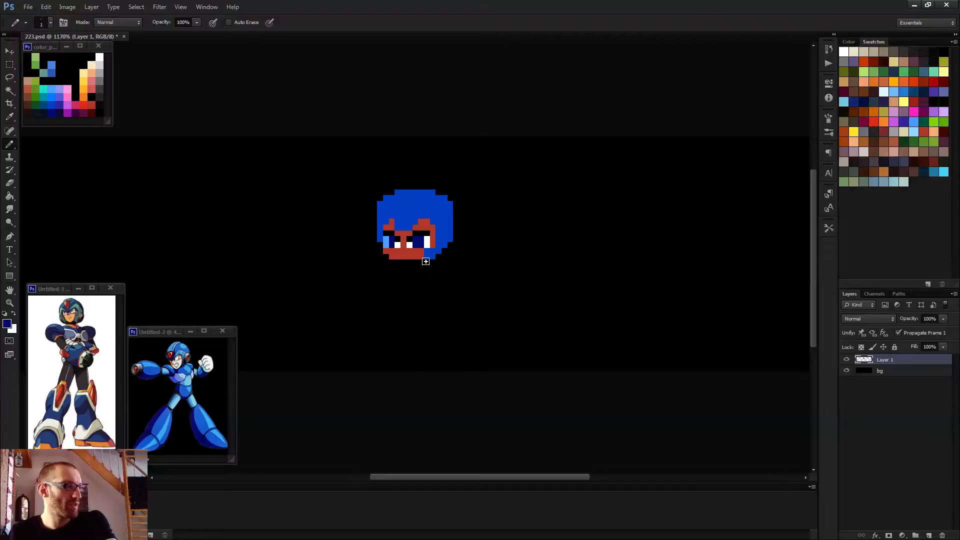
scroll(430, 287, down, 1)
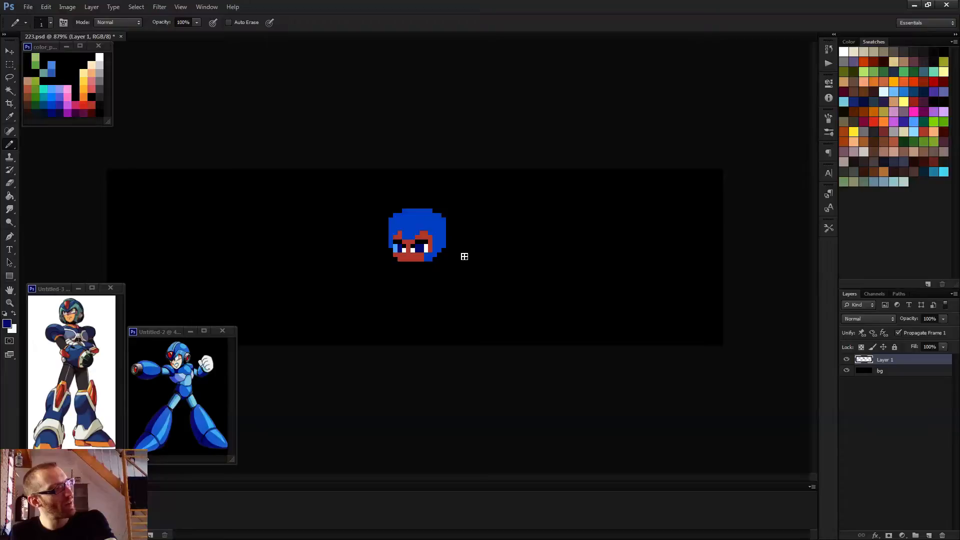
- Try flattening the helmet by selecting its upper part and shifting it down by one pixel
key(m)
drag(370, 195, 471, 226)
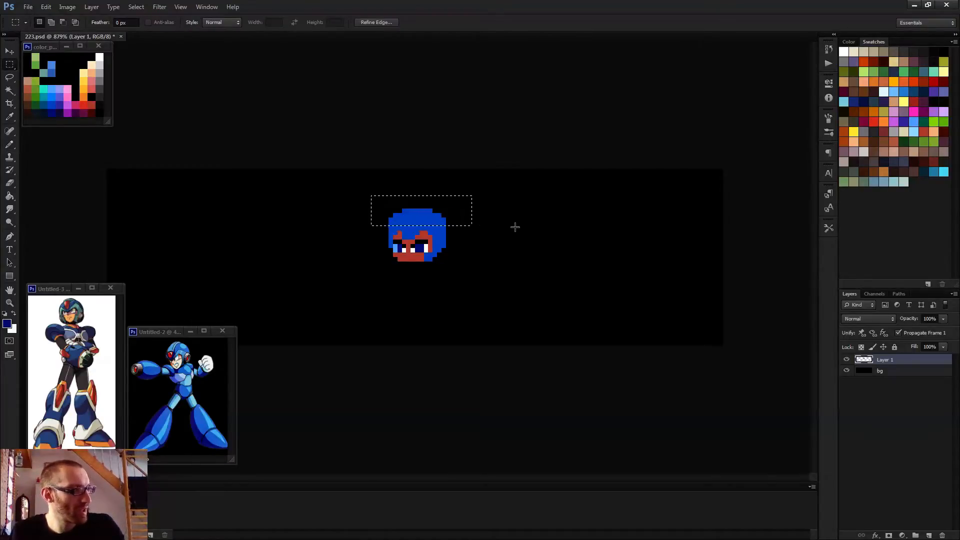
key(v)
key(Down)
key(ctrl+d)
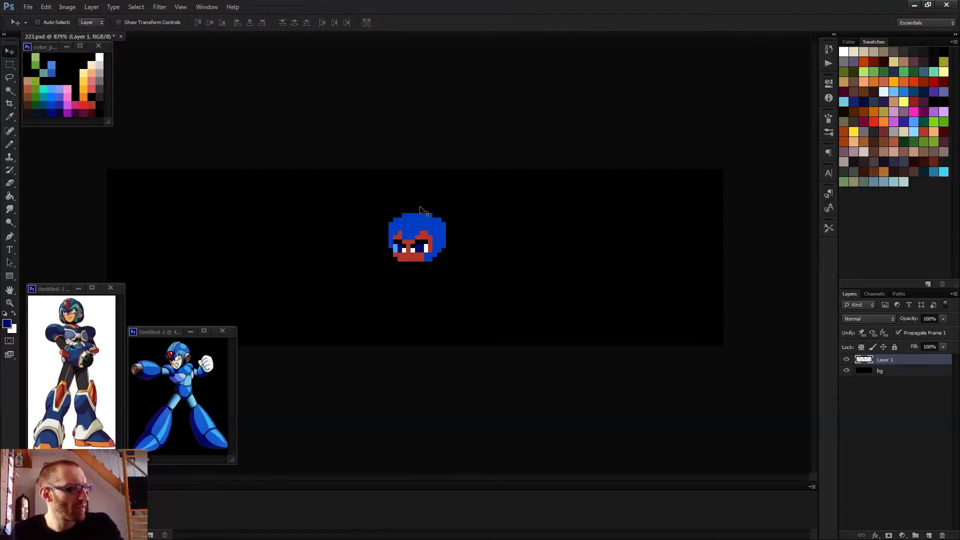
- Undo the last downward shift of the helmet's top and clear the selection
scroll(419, 256, up, 2)
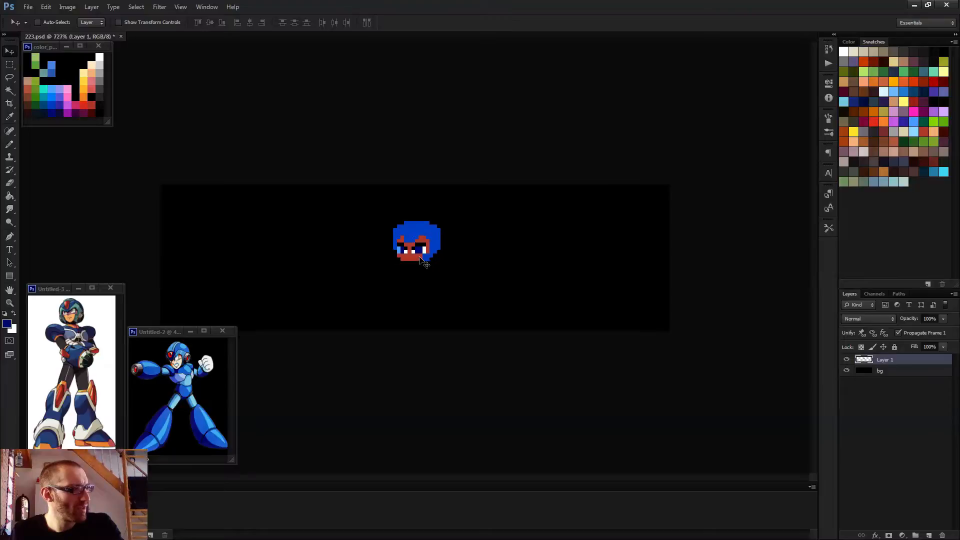
scroll(420, 259, up, 2)
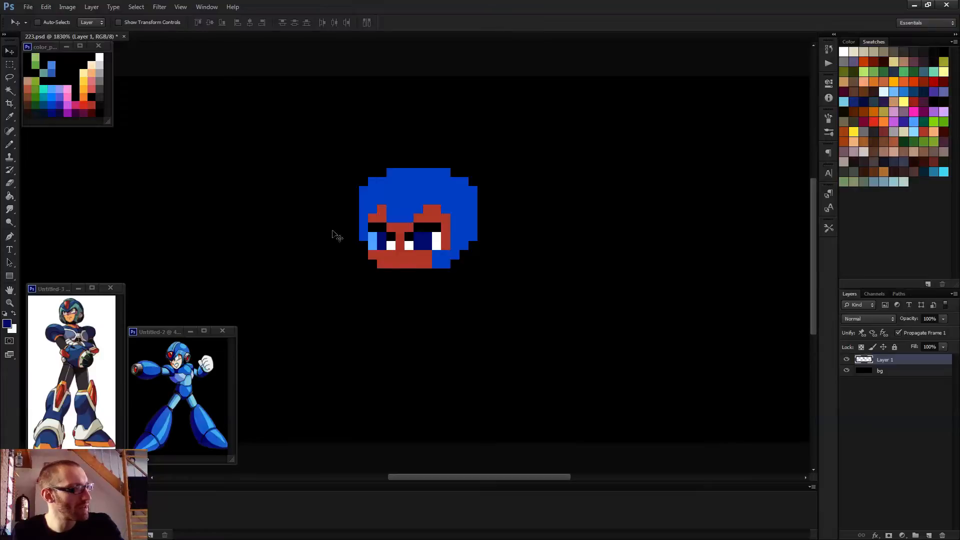
scroll(449, 291, down, 1)
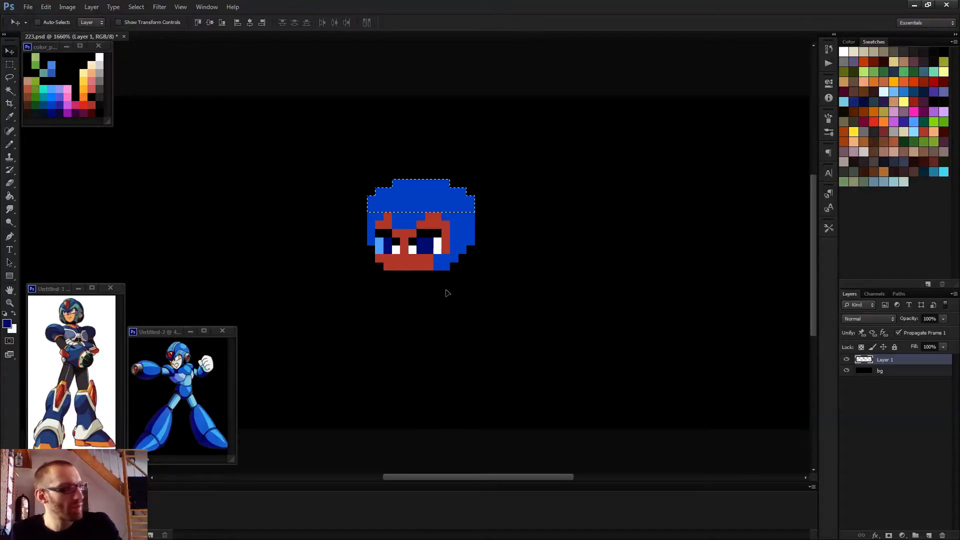
key(ctrl+shift+d)
key(ctrl+d)
scroll(445, 294, down, 6)
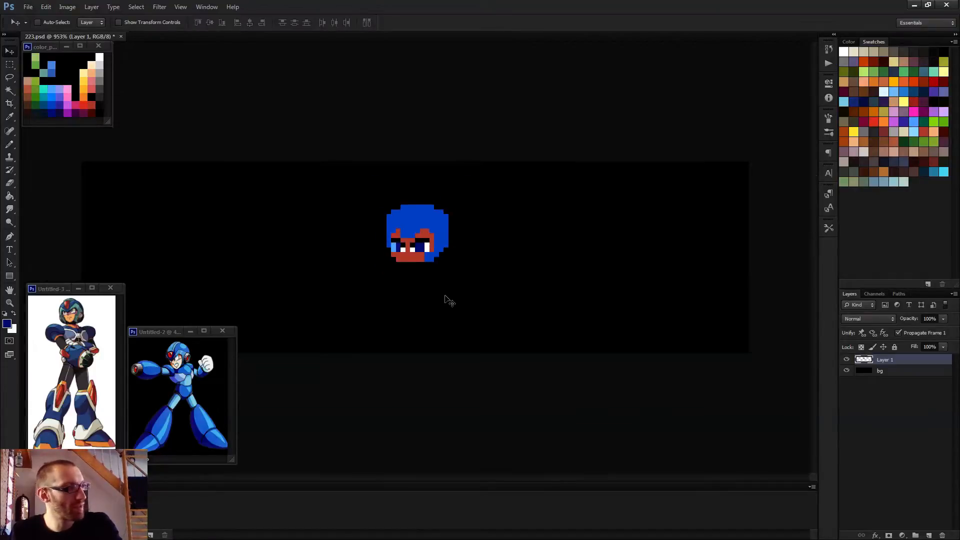
- Paint two dark navy pixels on the upper-left corner steps of the helmet
scroll(449, 303, up, 6)
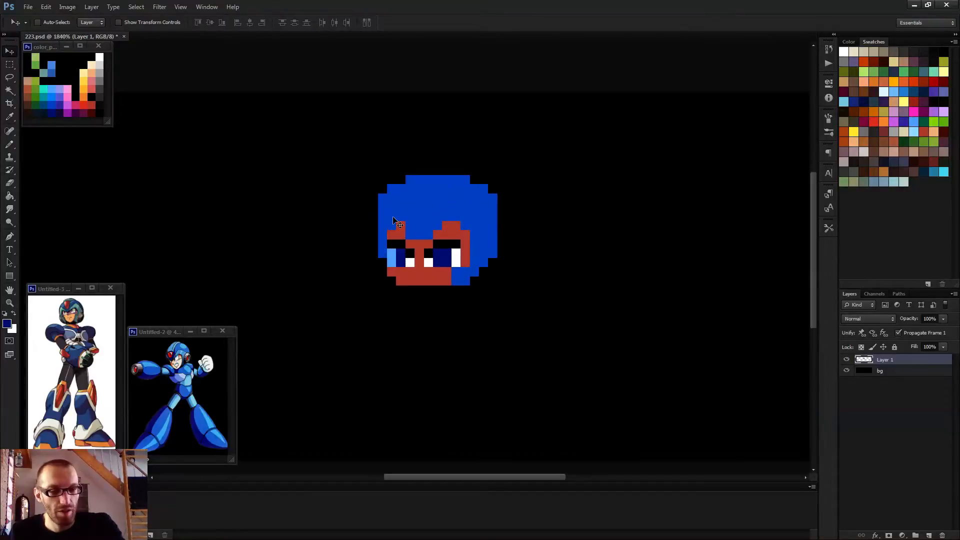
key(b)
click(382, 198)
click(392, 189)
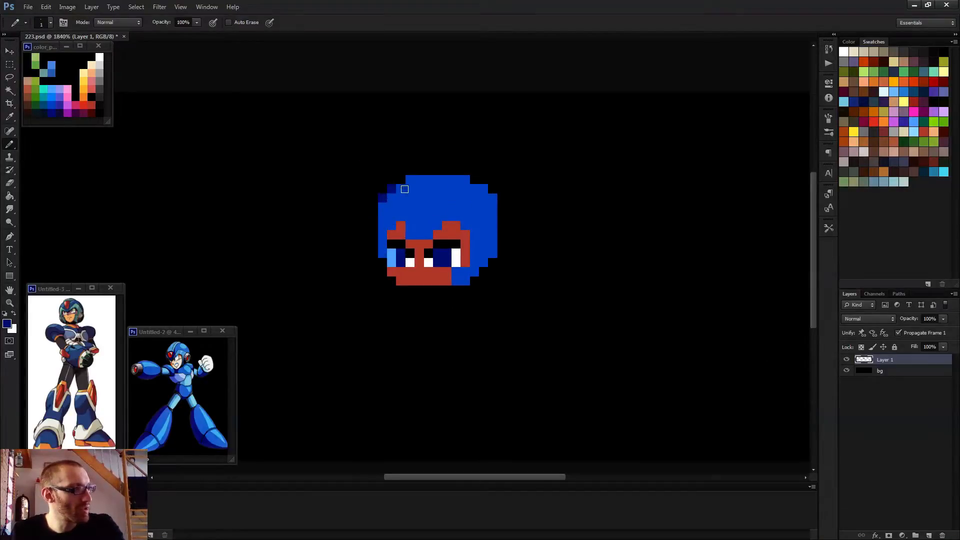
- Round off the helmet's upper-left edge by erasing the two navy pixels and the leftmost pixel of the top row
key(e)
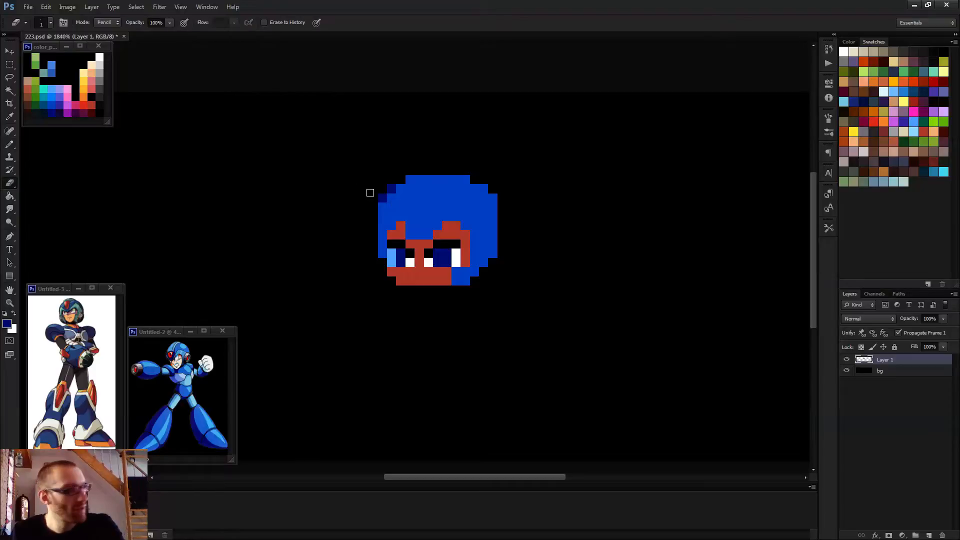
click(382, 198)
click(391, 189)
click(409, 179)
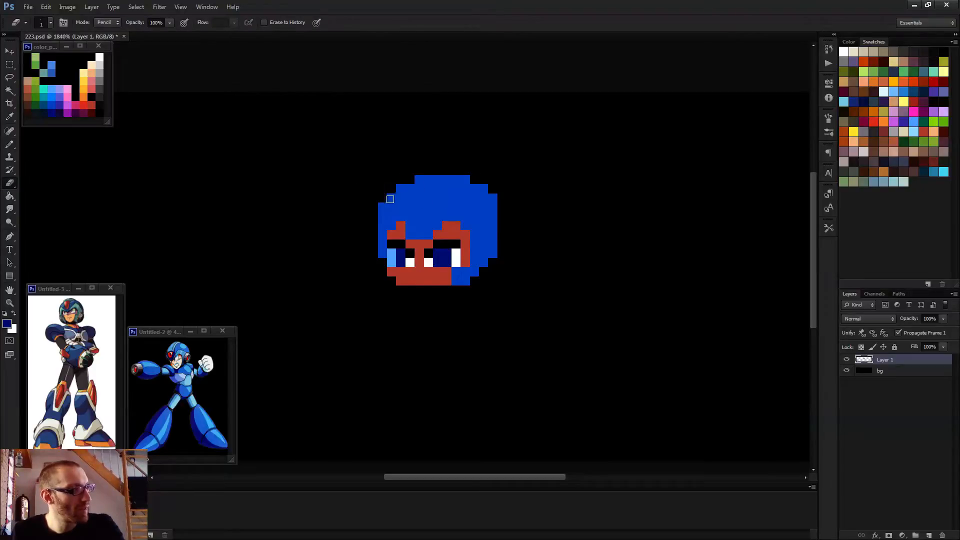
scroll(461, 244, down, 8)
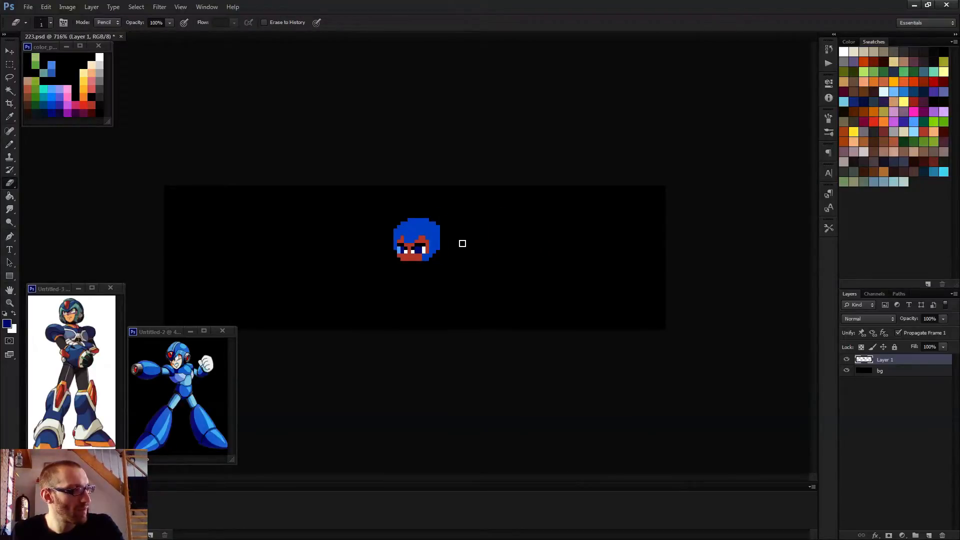
- Extend the helmet's lower-left edge down by one pixel in the helmet's blue
scroll(478, 300, down, 2)
scroll(492, 280, up, 2)
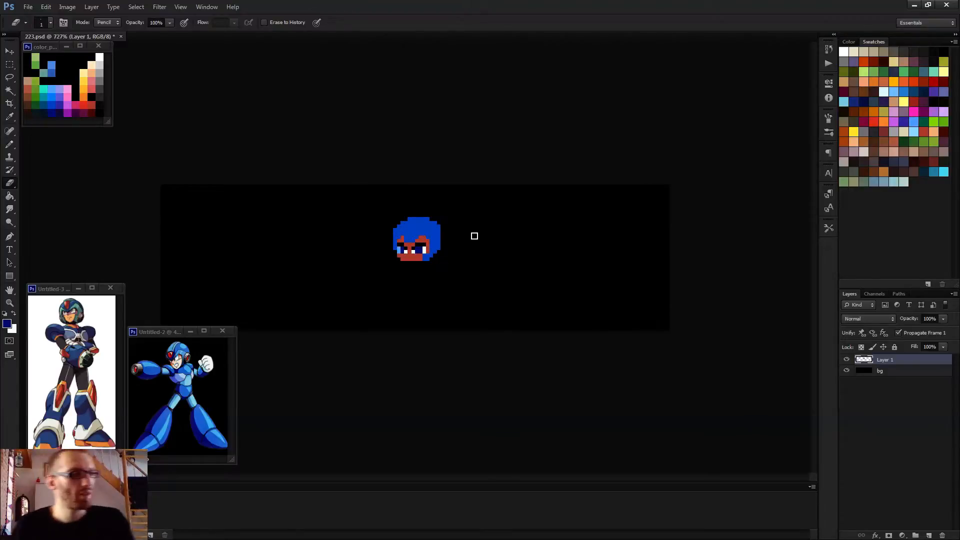
key(b)
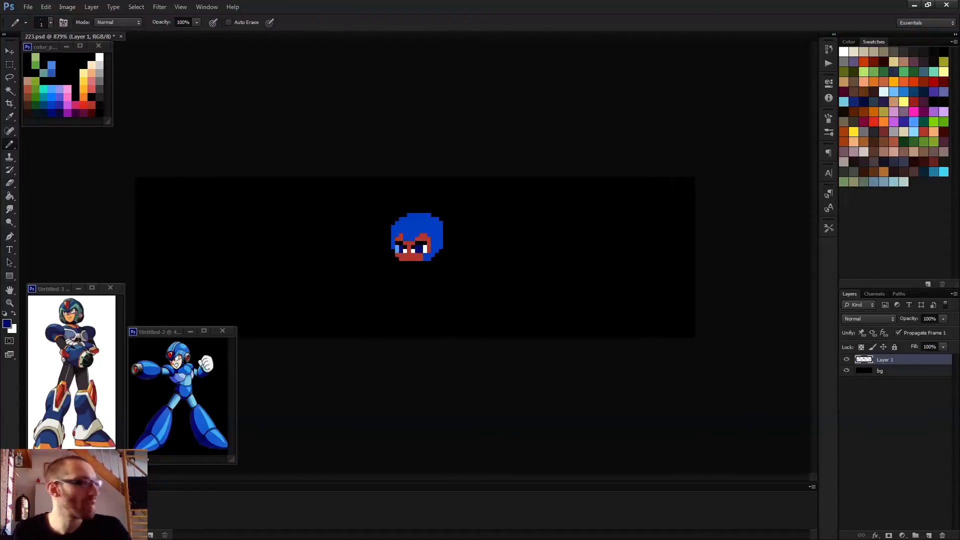
scroll(445, 249, up, 3)
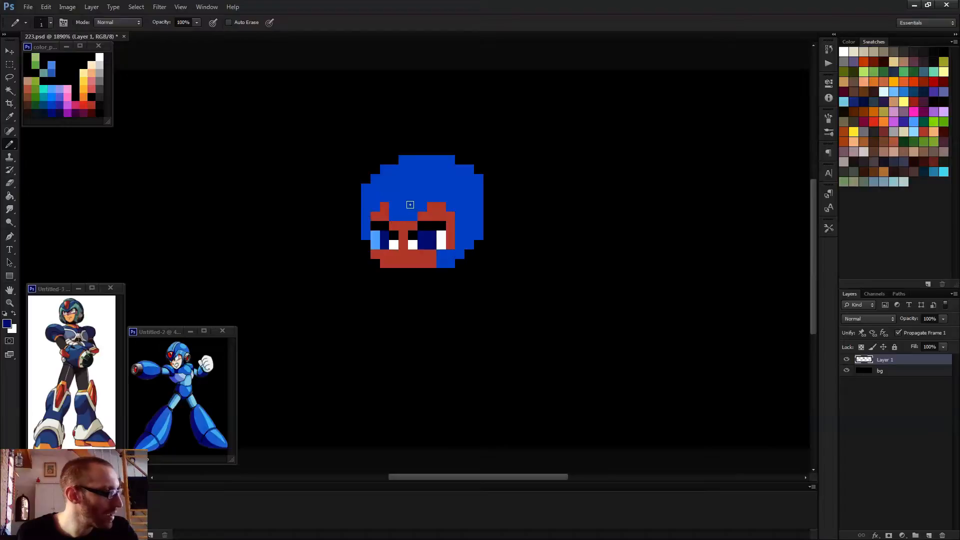
scroll(407, 208, up, 1)
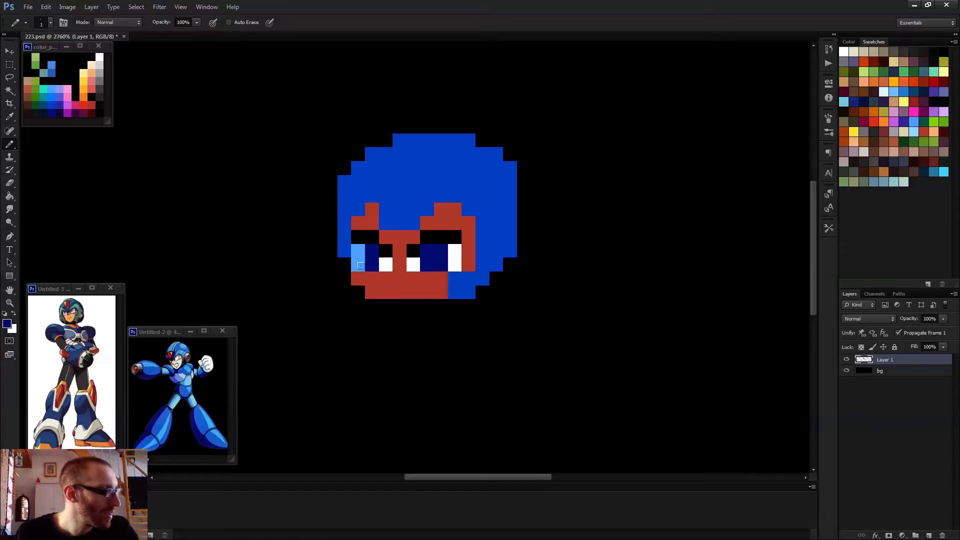
alt+click(347, 245)
click(344, 264)
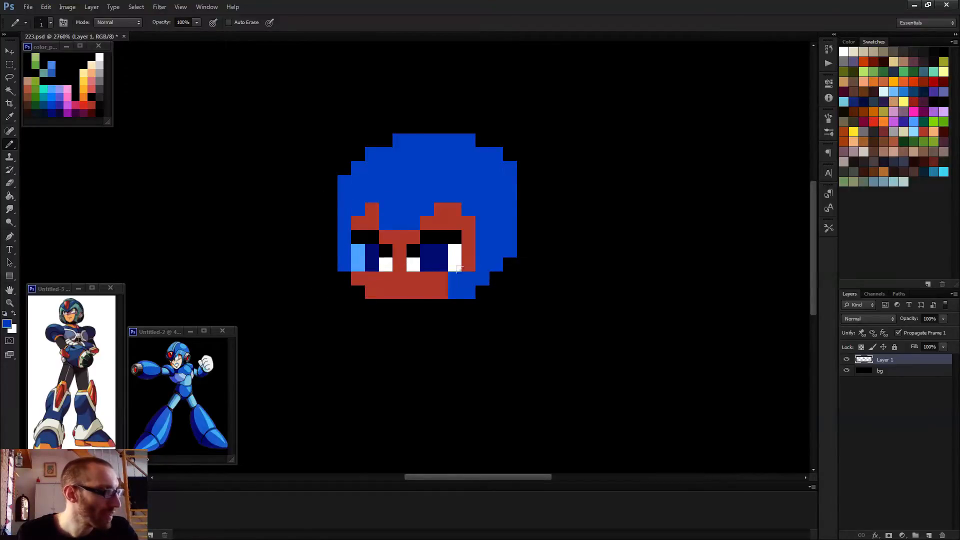
scroll(474, 265, down, 1)
scroll(491, 284, down, 3)
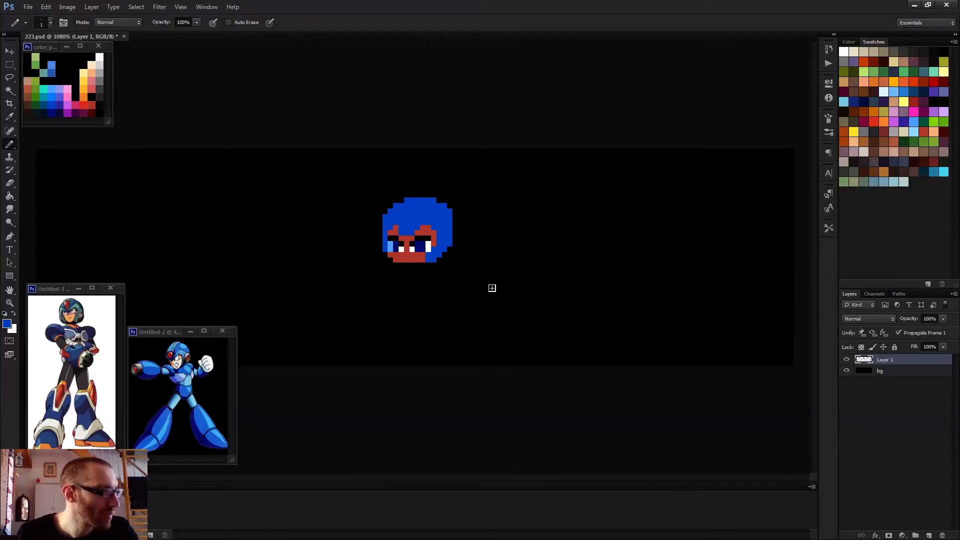
- Recolour the lower face and nose with light peach skin, keeping a brick-red shadow on the cheek and a narrower chin row below
scroll(476, 292, up, 3)
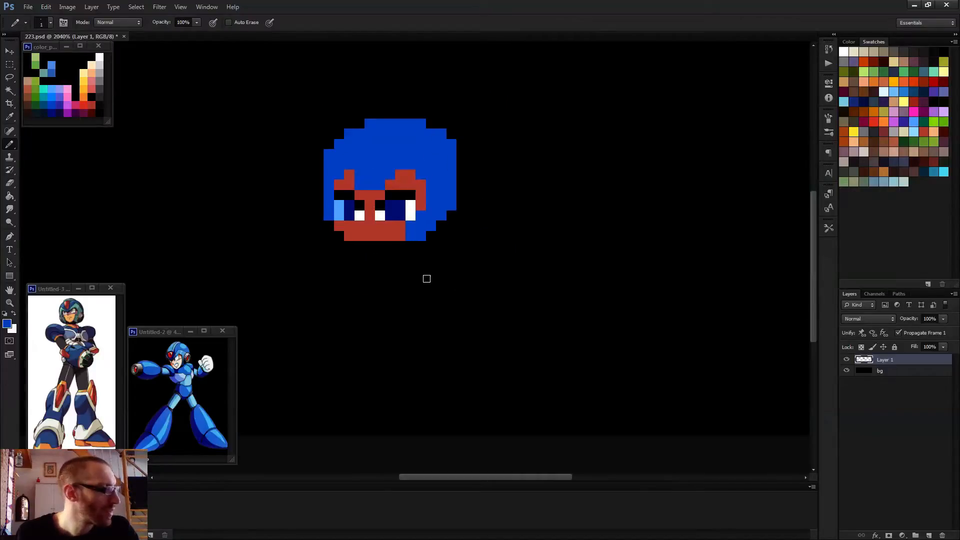
alt+click(94, 73)
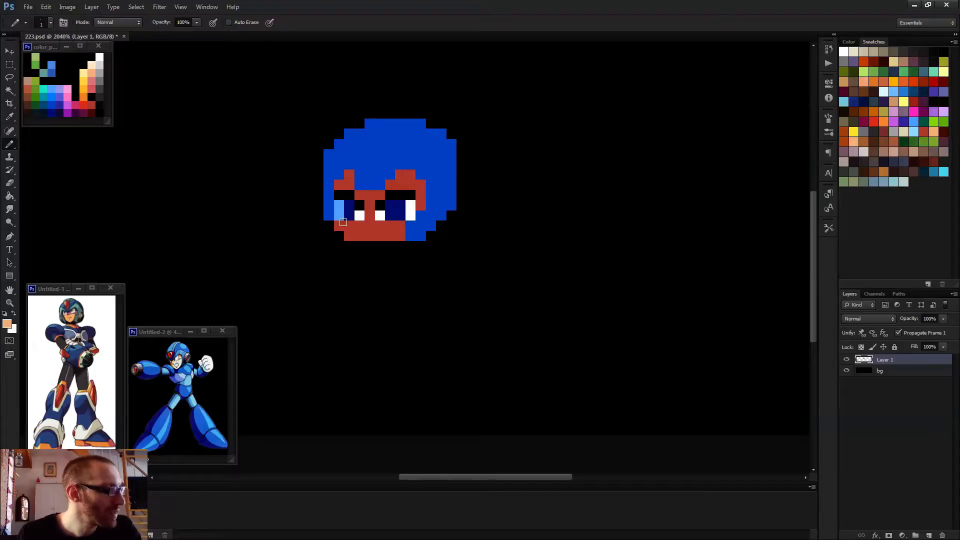
mouse_move(345, 223)
mouse_down()
mouse_move(388, 221)
mouse_move(366, 216)
mouse_move(355, 234)
mouse_move(389, 234)
mouse_move(353, 244)
mouse_move(399, 245)
mouse_up()
alt+click(402, 229)
key(e)
click(348, 245)
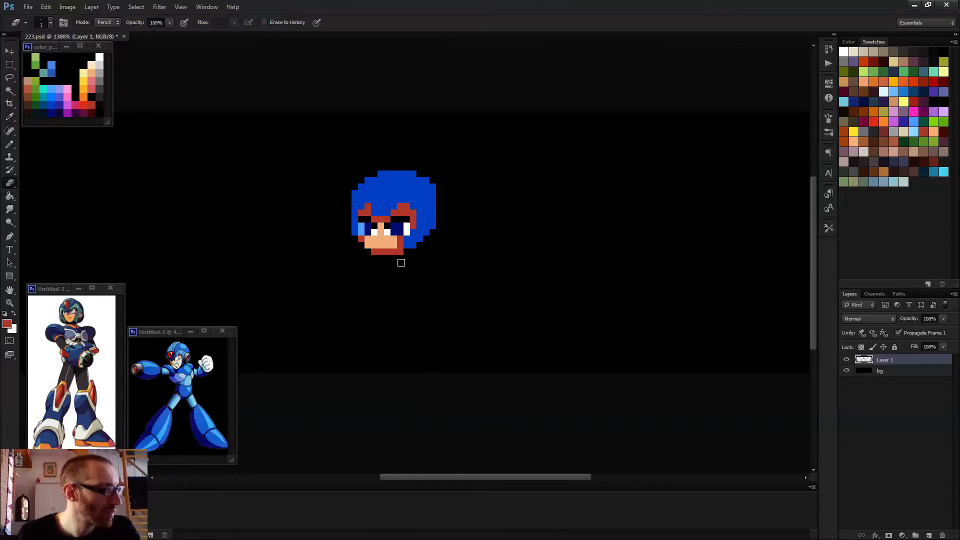
scroll(399, 262, down, 3)
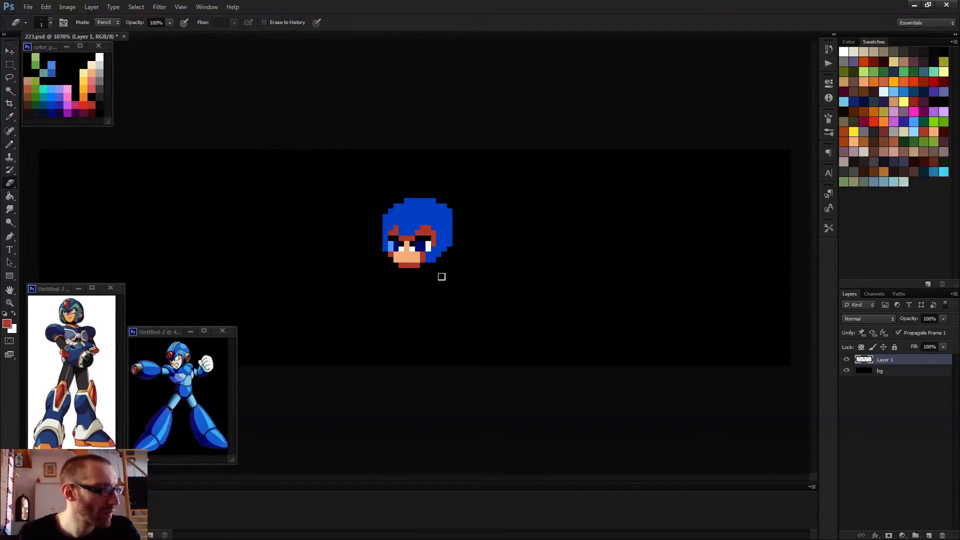
scroll(438, 274, down, 3)
- Add light peach skin pixels above both eyebrows and at the inner end of the left eyebrow
scroll(447, 281, up, 6)
key(b)
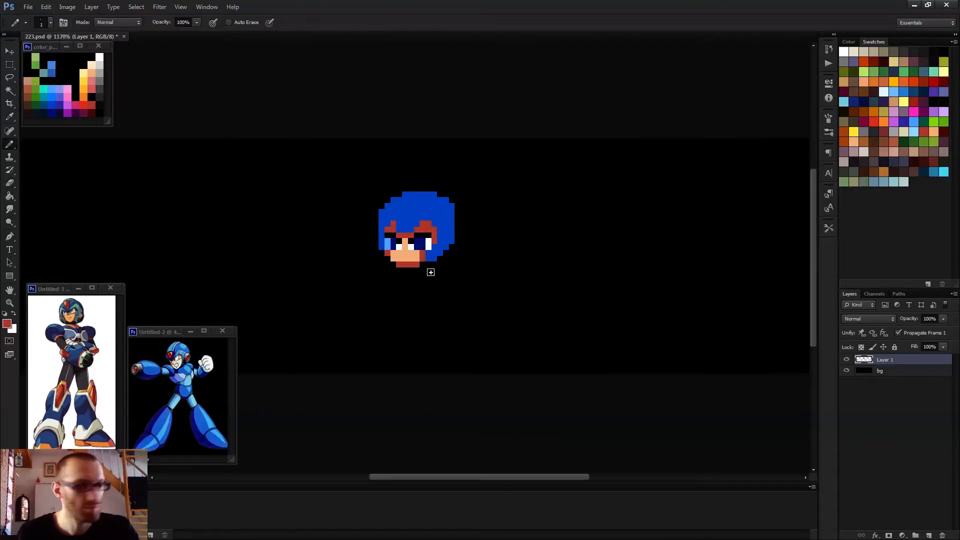
alt+click(404, 253)
click(426, 186)
click(441, 185)
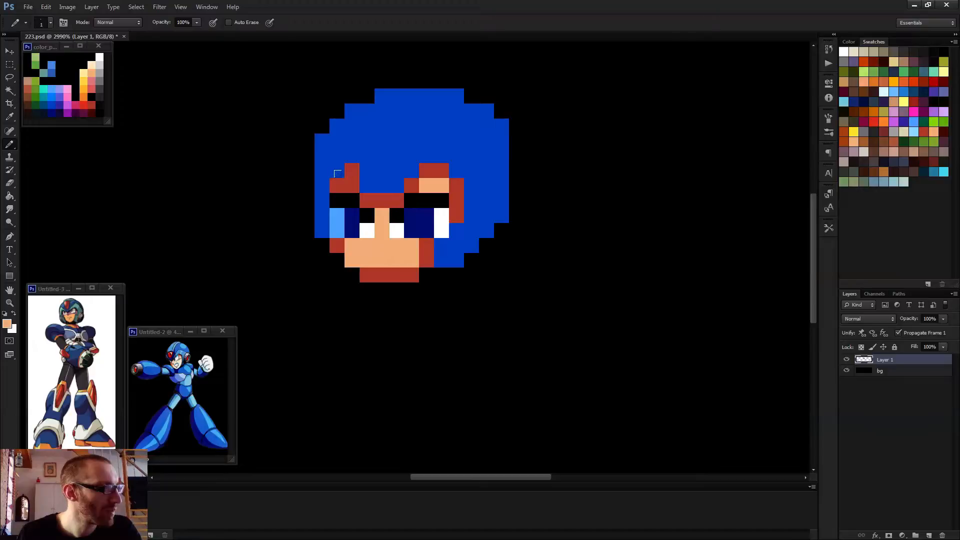
scroll(400, 220, down, 4)
scroll(403, 245, up, 2)
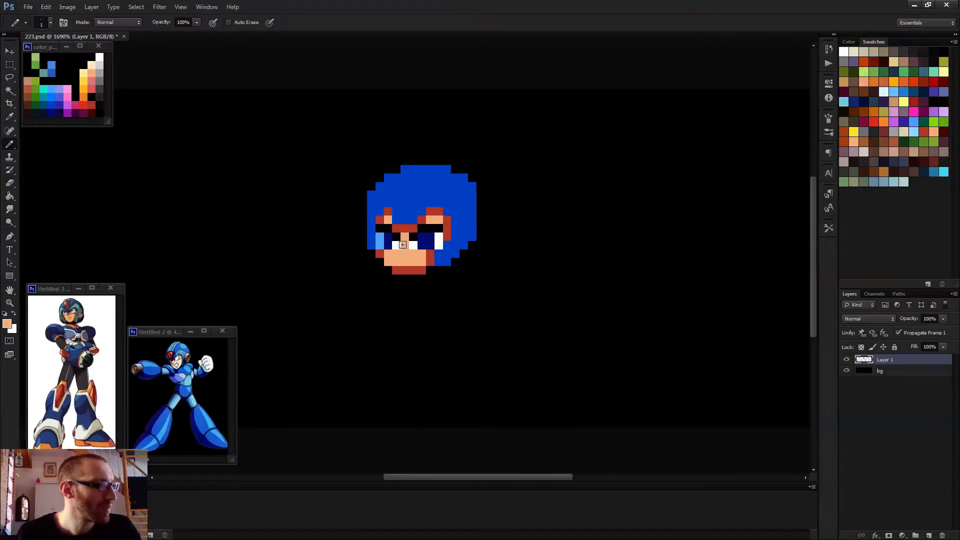
scroll(440, 287, down, 6)
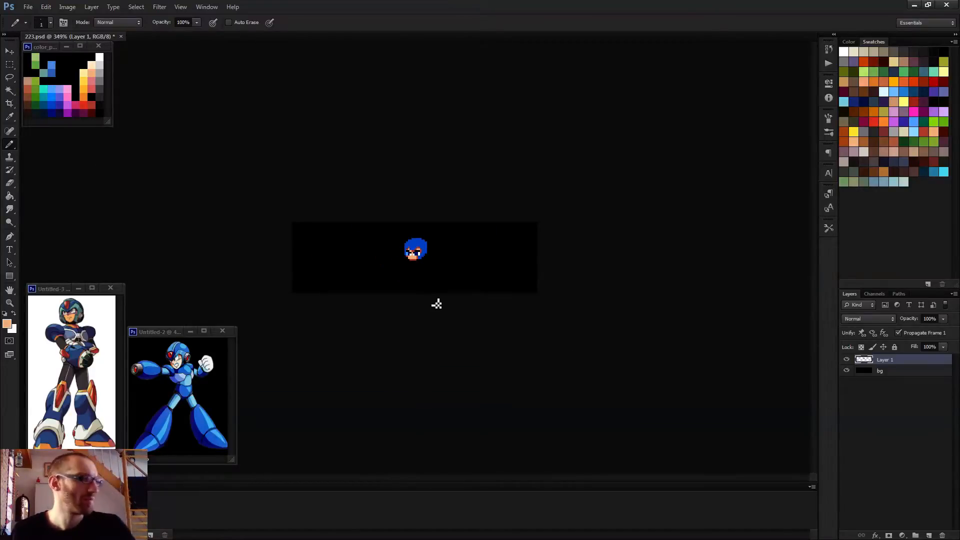
scroll(435, 265, up, 5)
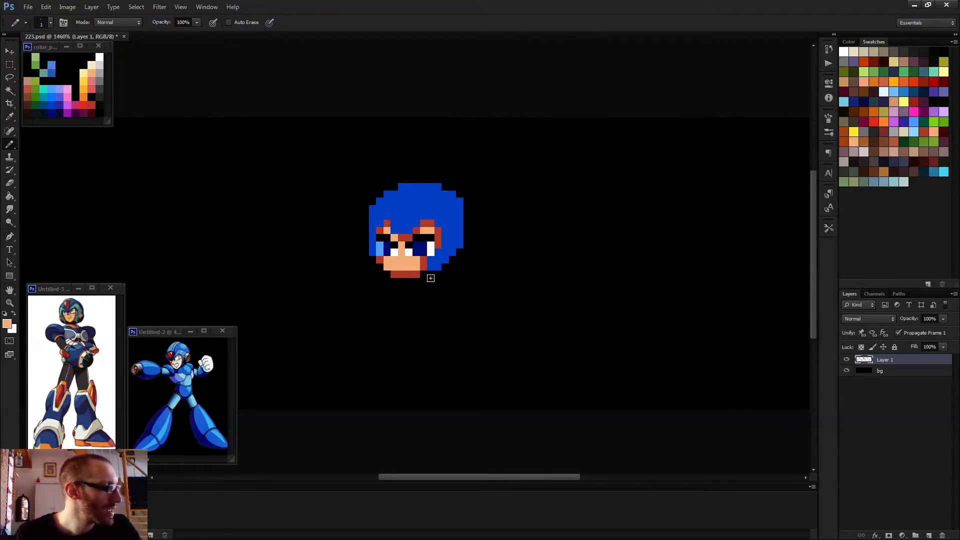
scroll(428, 273, up, 2)
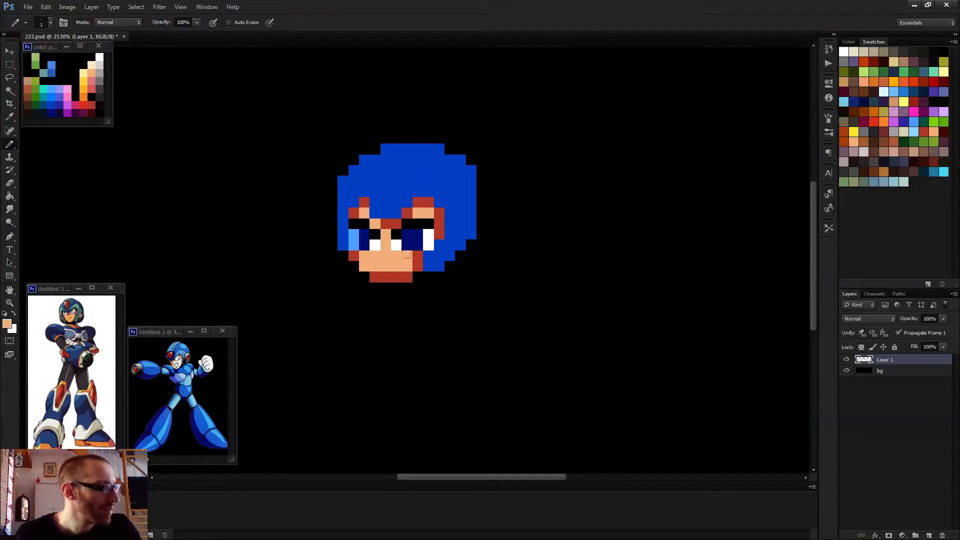
scroll(396, 245, down, 2)
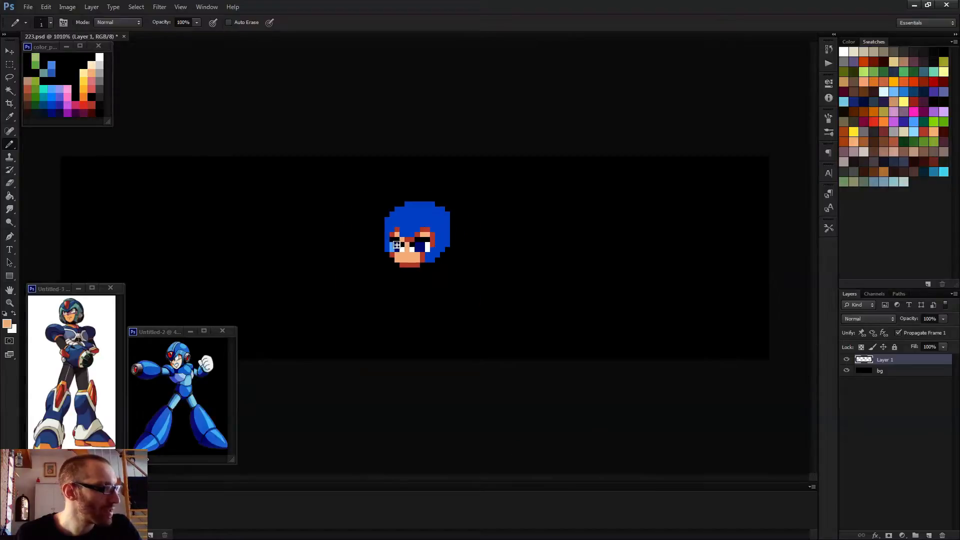
scroll(413, 251, up, 1)
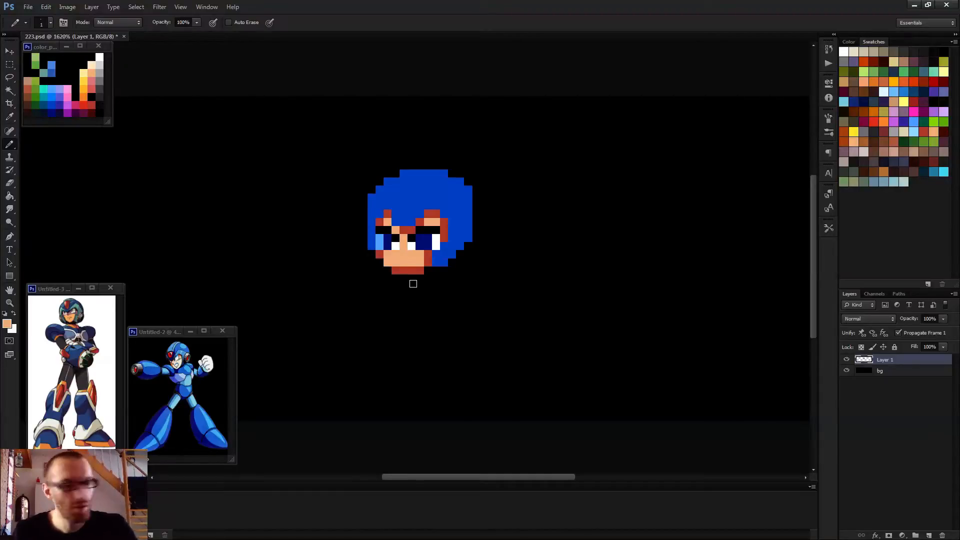
- Move the whole head up by three pixels to make room for the body
scroll(413, 281, down, 2)
scroll(417, 276, up, 2)
key(m)
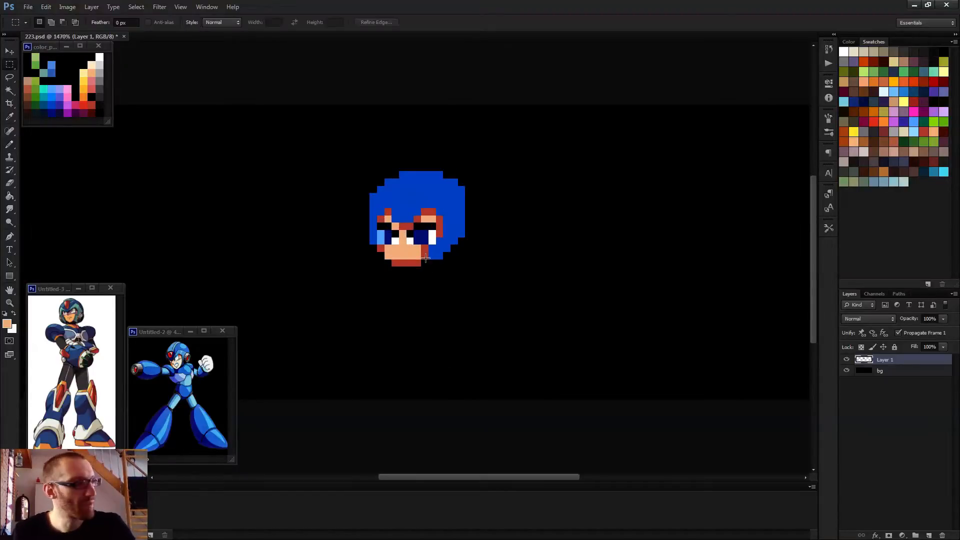
key(v)
key(Up)
key(Up)
key(Up)
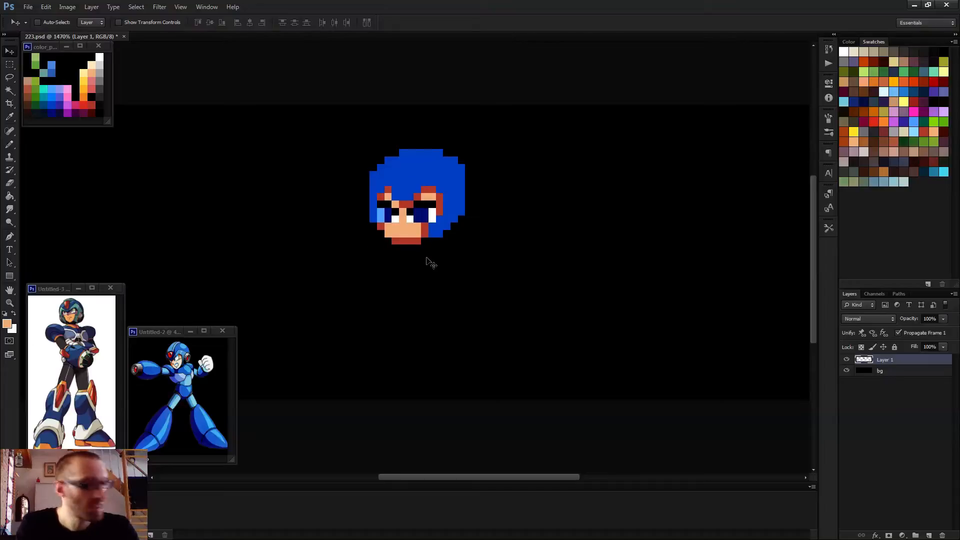
key(b)
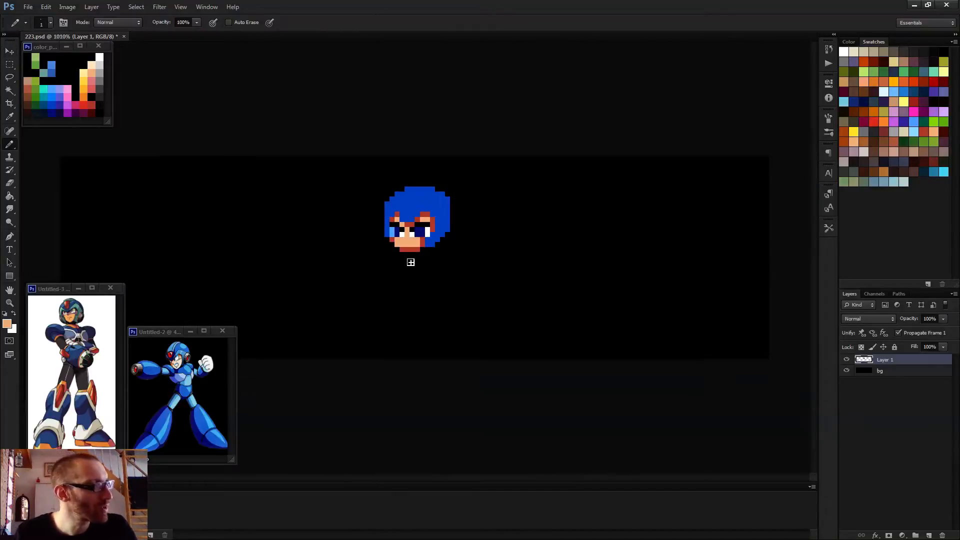
- Draw a solid torso under the chin in the helmet's blue, about 10 pixels wide and 8 high, narrowing at the waist
scroll(407, 262, down, 2)
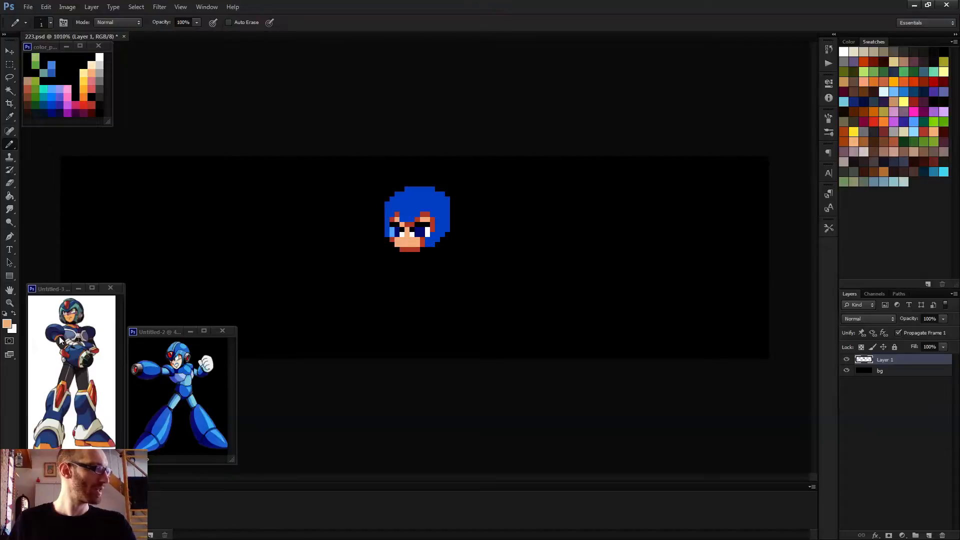
scroll(440, 268, up, 3)
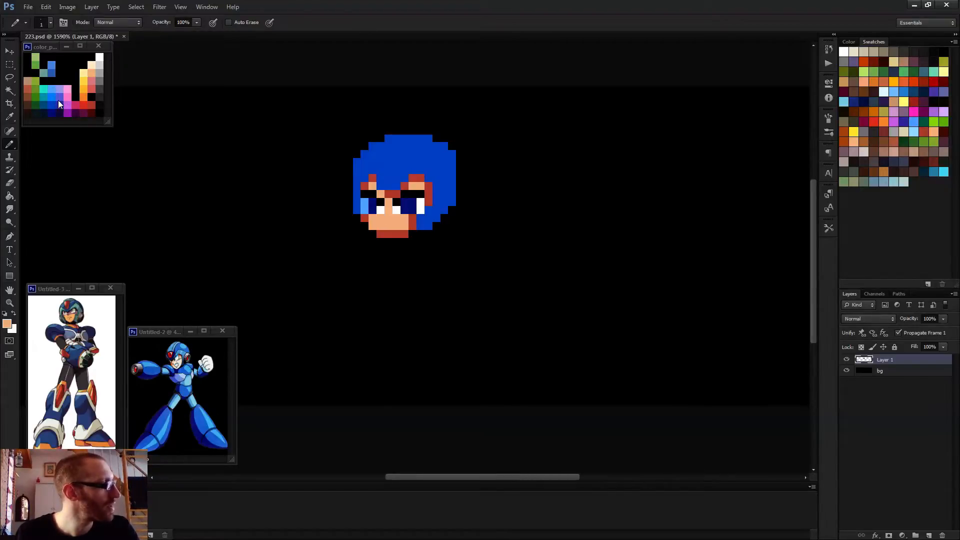
alt+click(384, 154)
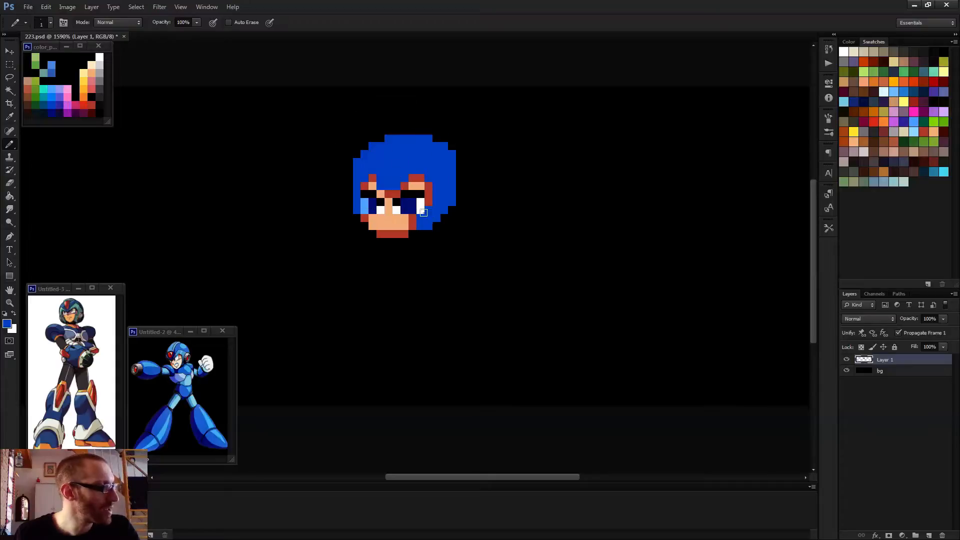
scroll(418, 263, up, 2)
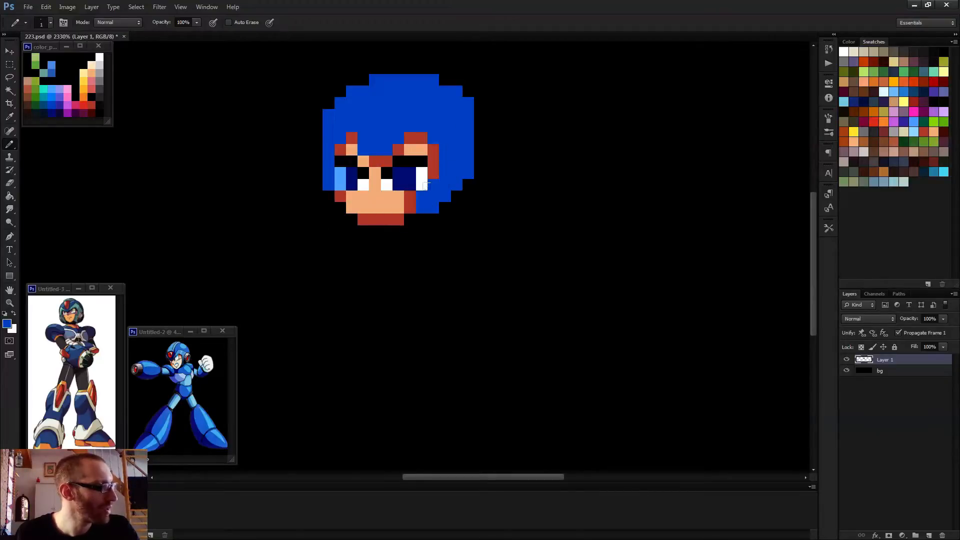
alt+click(54, 107)
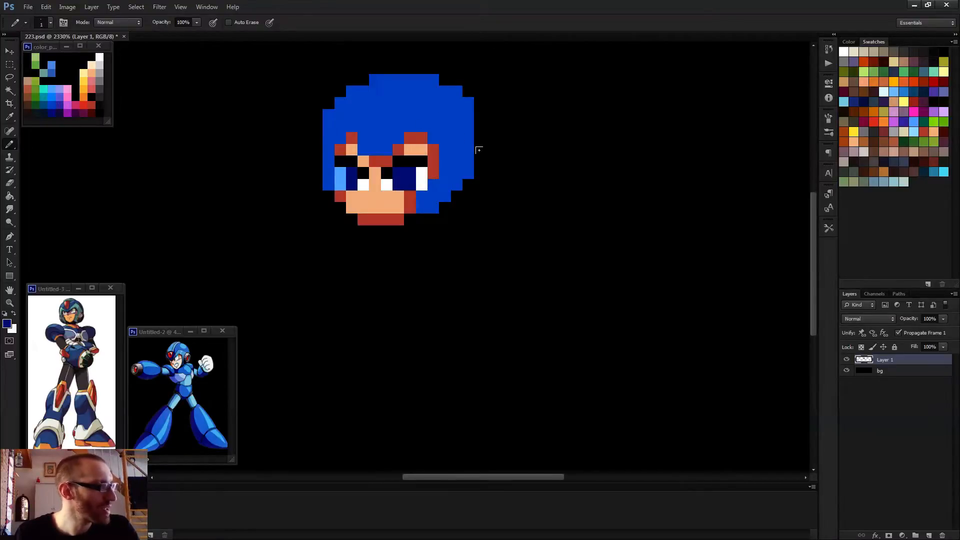
alt+click(429, 117)
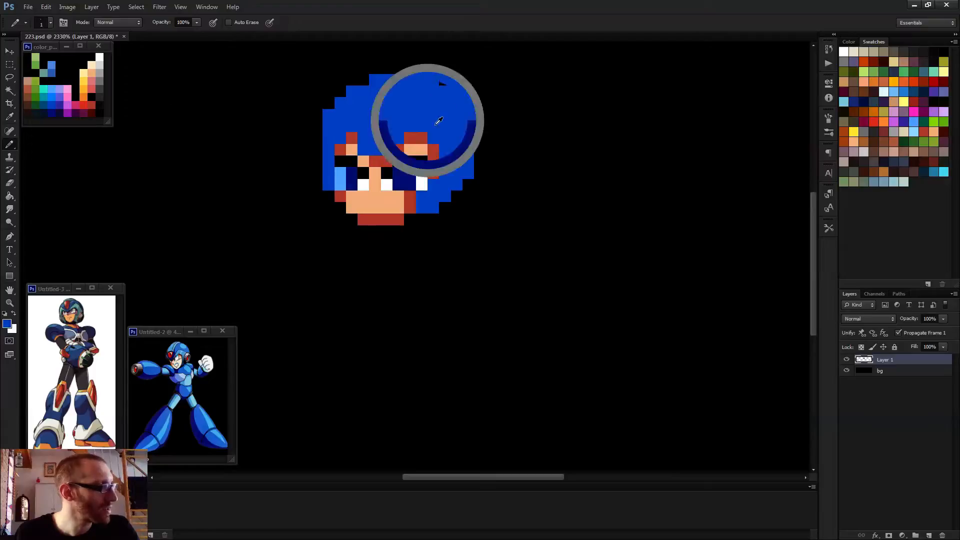
drag(364, 230, 419, 230)
click(351, 230)
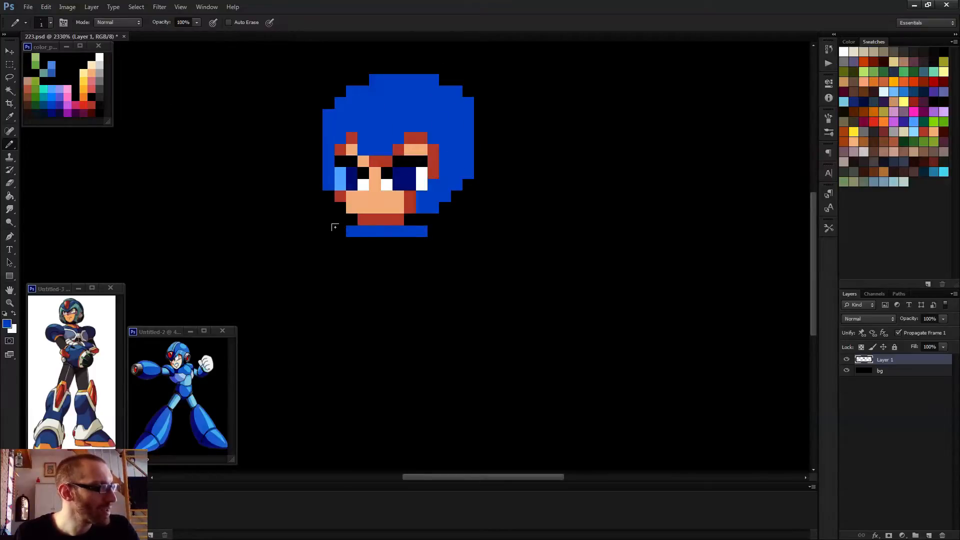
click(340, 243)
mouse_move(340, 254)
mouse_down()
mouse_move(329, 284)
mouse_move(347, 265)
mouse_move(343, 288)
mouse_move(348, 241)
mouse_move(415, 244)
mouse_move(404, 246)
mouse_move(404, 267)
mouse_move(354, 262)
mouse_move(390, 263)
mouse_move(342, 233)
mouse_move(321, 249)
mouse_move(337, 293)
mouse_move(397, 303)
mouse_move(340, 310)
mouse_move(403, 309)
mouse_move(407, 292)
mouse_move(394, 279)
mouse_move(356, 270)
mouse_move(376, 289)
mouse_move(401, 270)
mouse_move(385, 301)
mouse_move(321, 284)
mouse_move(411, 288)
mouse_move(428, 258)
mouse_up()
click(340, 277)
scroll(494, 268, down, 5)
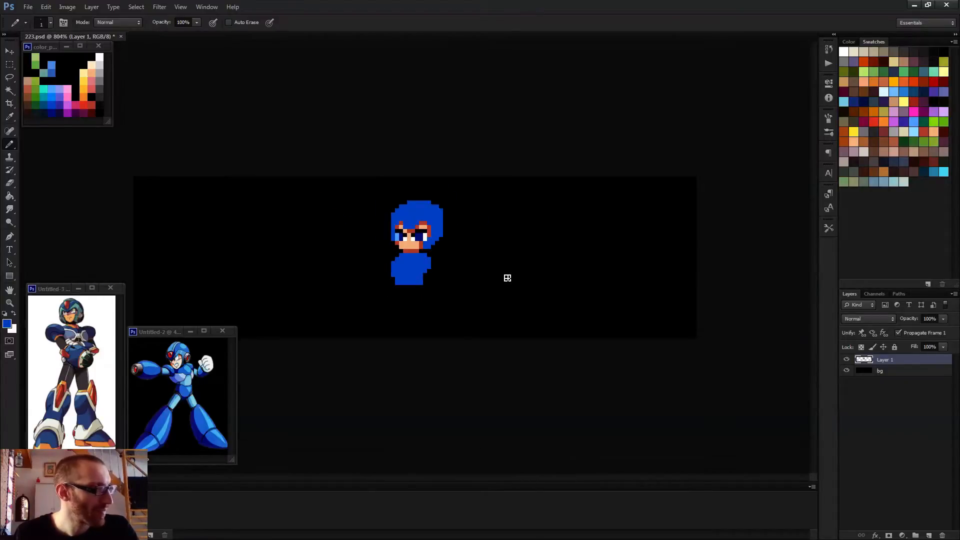
- Select the torso, shift it left by one pixel and clear the selection
scroll(480, 274, up, 1)
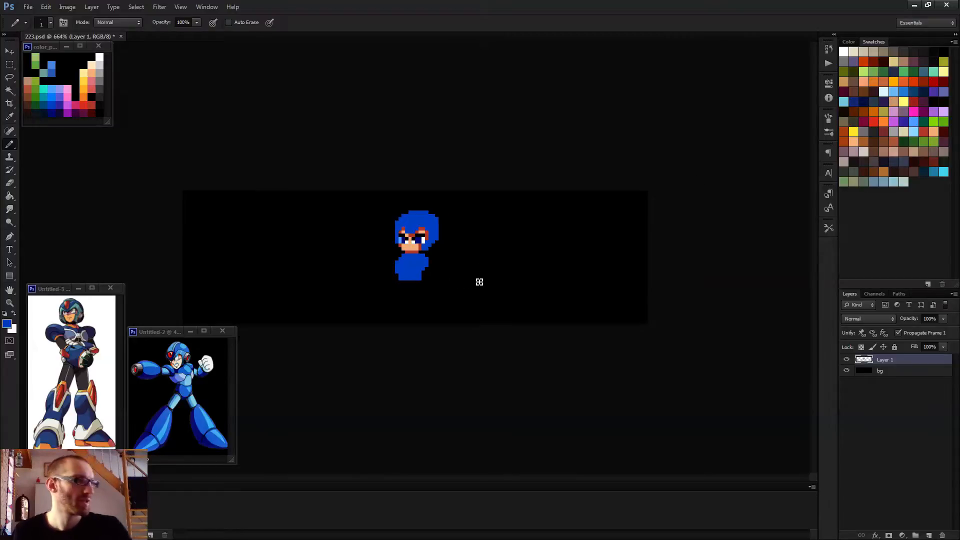
scroll(458, 283, up, 1)
key(m)
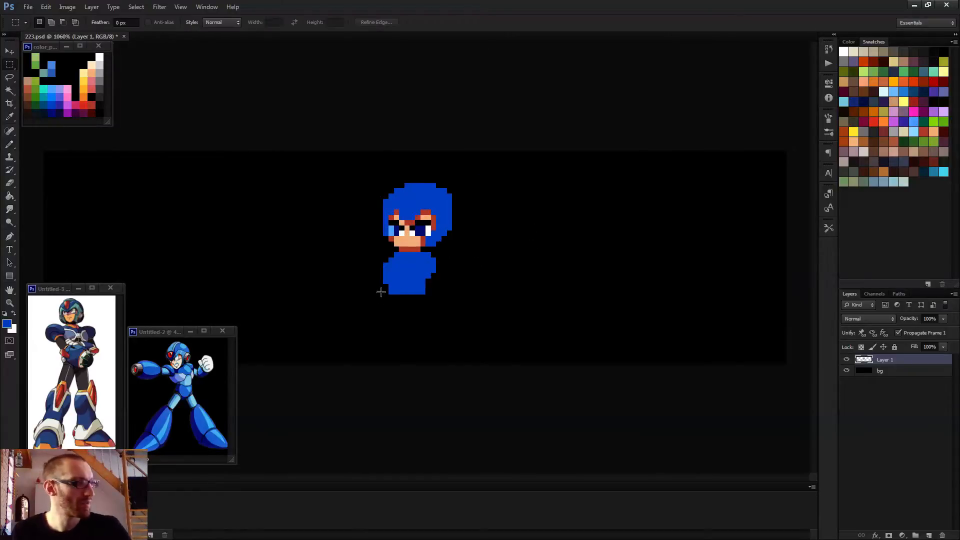
drag(352, 294, 467, 252)
key(v)
key(Left)
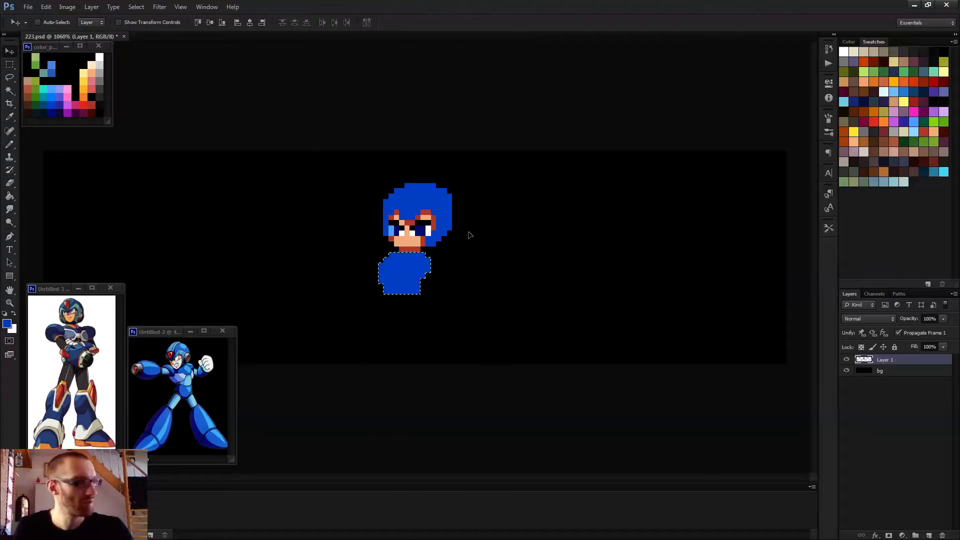
scroll(463, 259, down, 3)
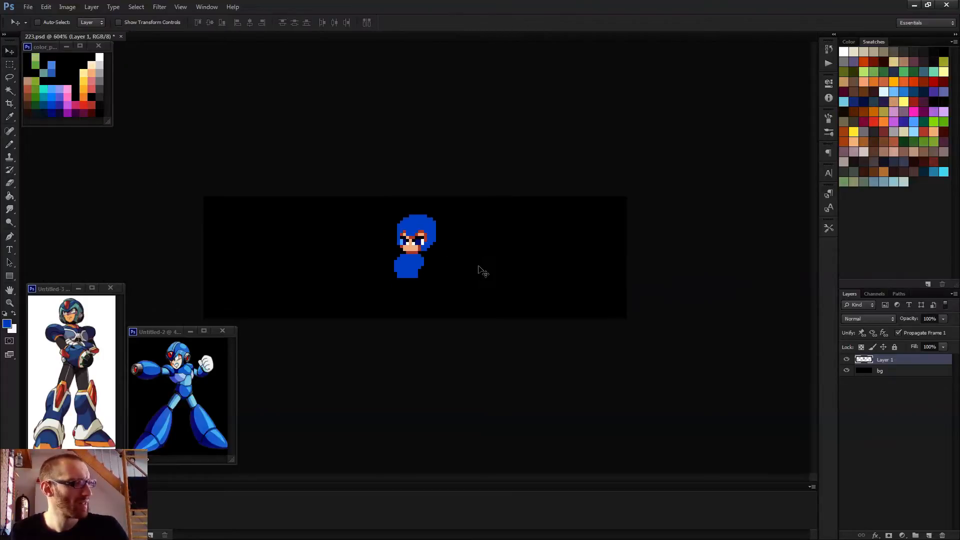
key(b)
scroll(473, 268, up, 4)
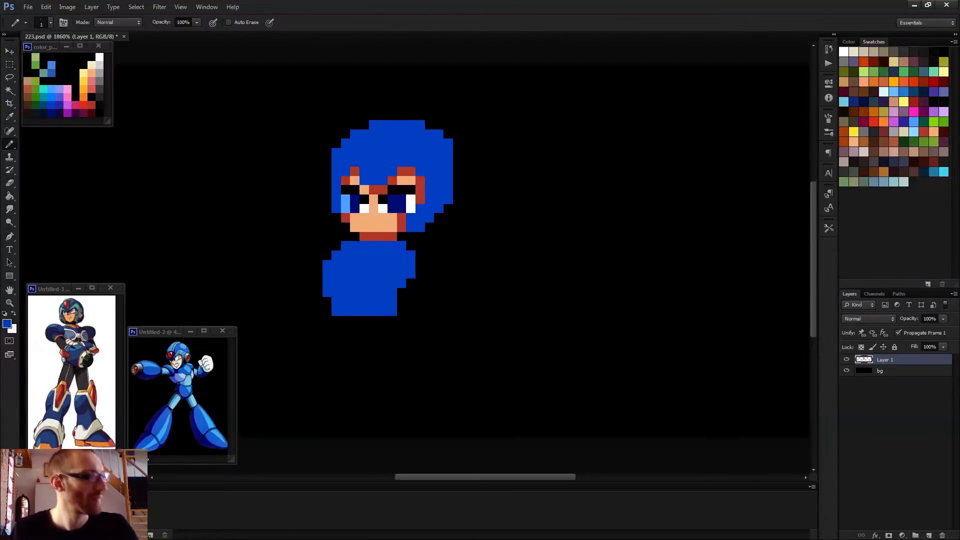
scroll(498, 260, down, 2)
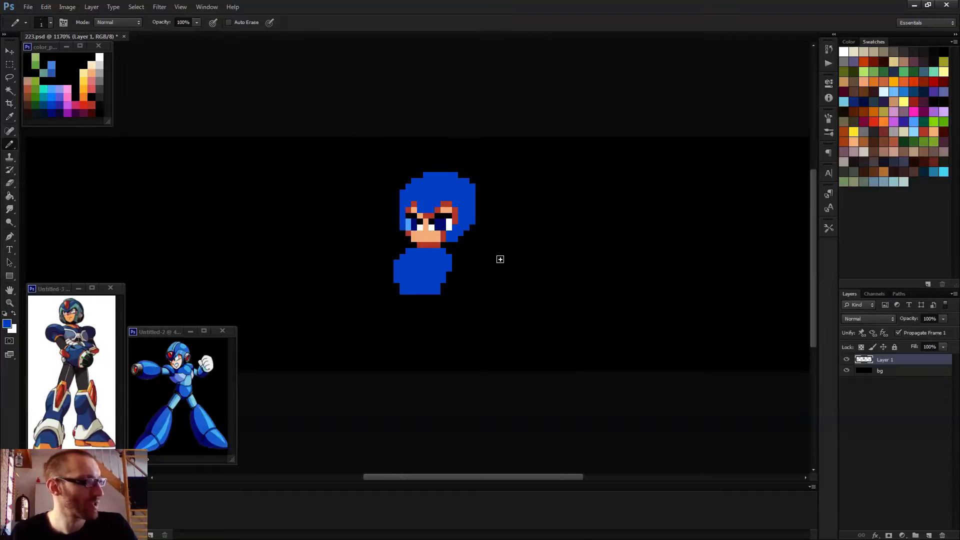
- Paint a two-row white waist band about 7 pixels wide at the torso's base, and erase the pixel at its lower right corner
scroll(408, 298, up, 2)
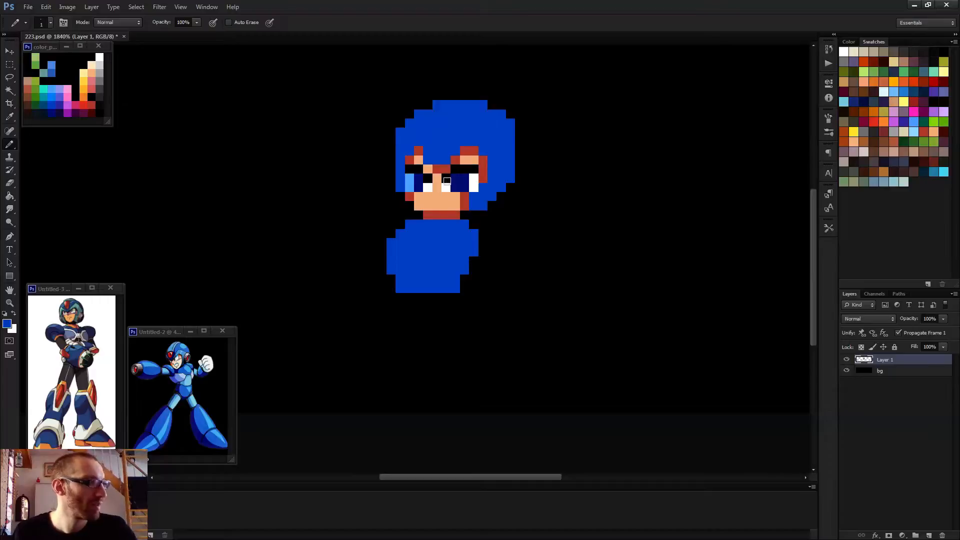
alt+click(476, 182)
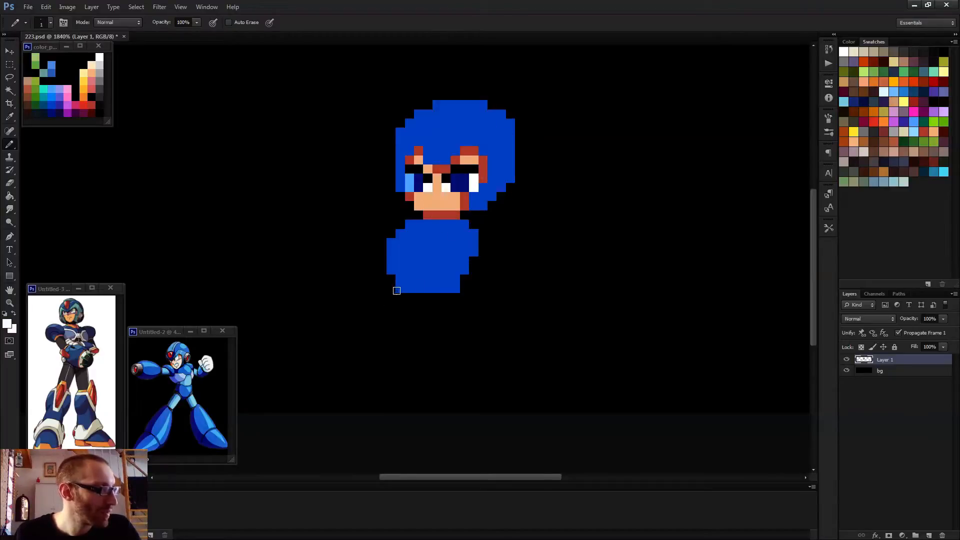
mouse_move(396, 290)
mouse_down()
mouse_move(452, 289)
mouse_move(393, 287)
mouse_move(426, 291)
mouse_up()
key(e)
click(390, 289)
scroll(454, 311, down, 3)
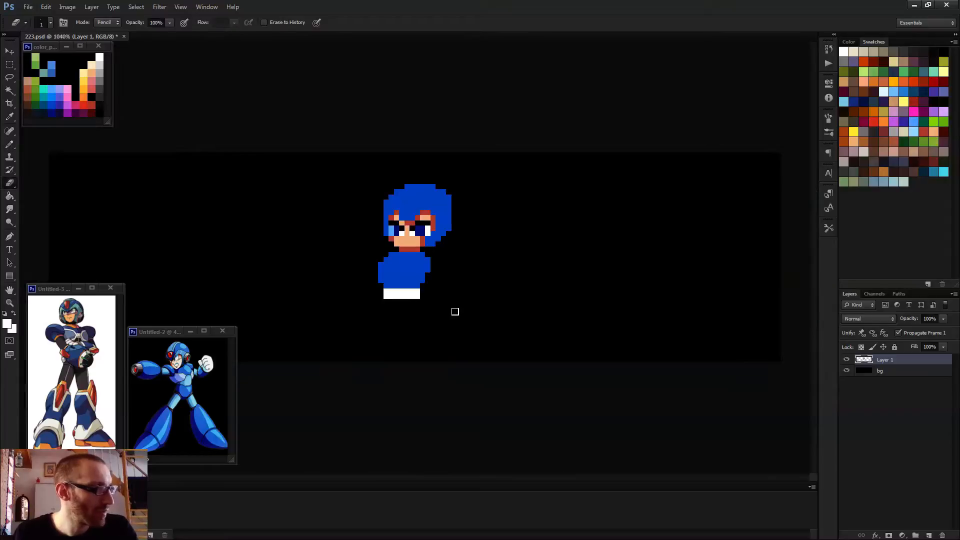
scroll(421, 300, up, 2)
click(417, 296)
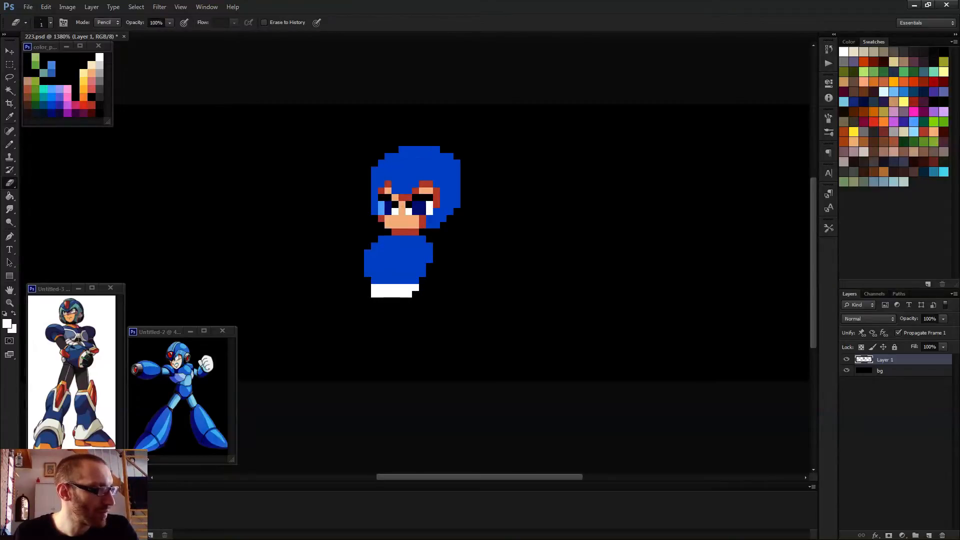
scroll(422, 315, down, 2)
- Try adding two white pixels beneath the waist band for the crotch, and undo them
key(b)
scroll(405, 310, up, 4)
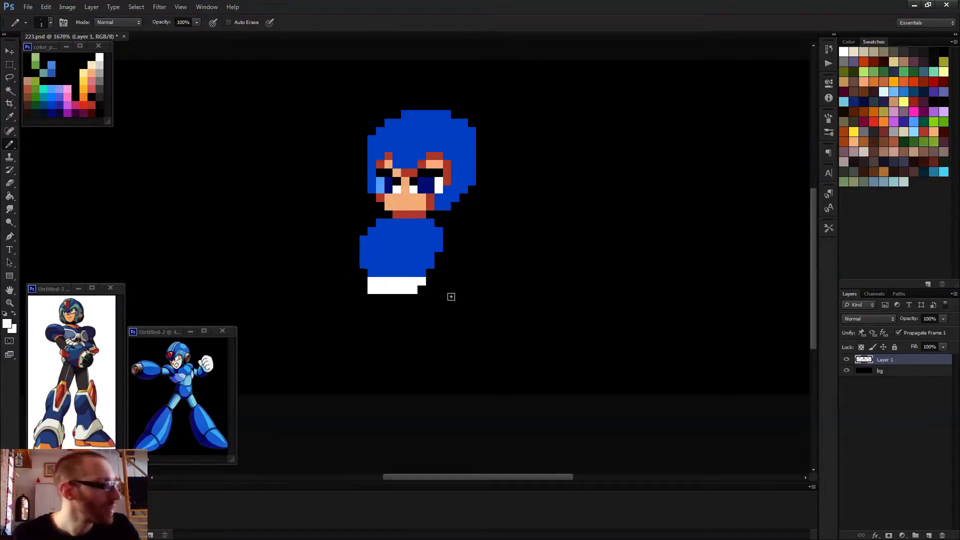
scroll(373, 291, up, 4)
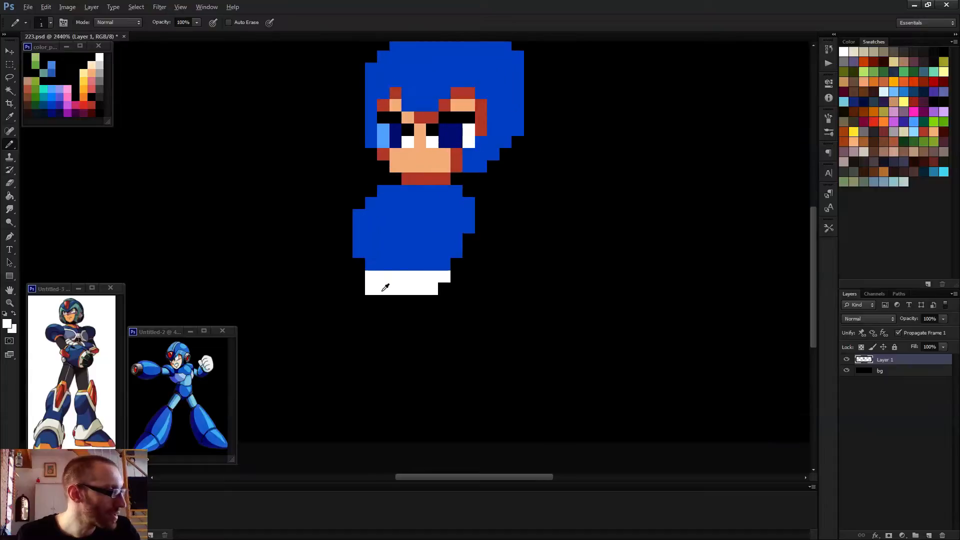
click(383, 300)
click(394, 300)
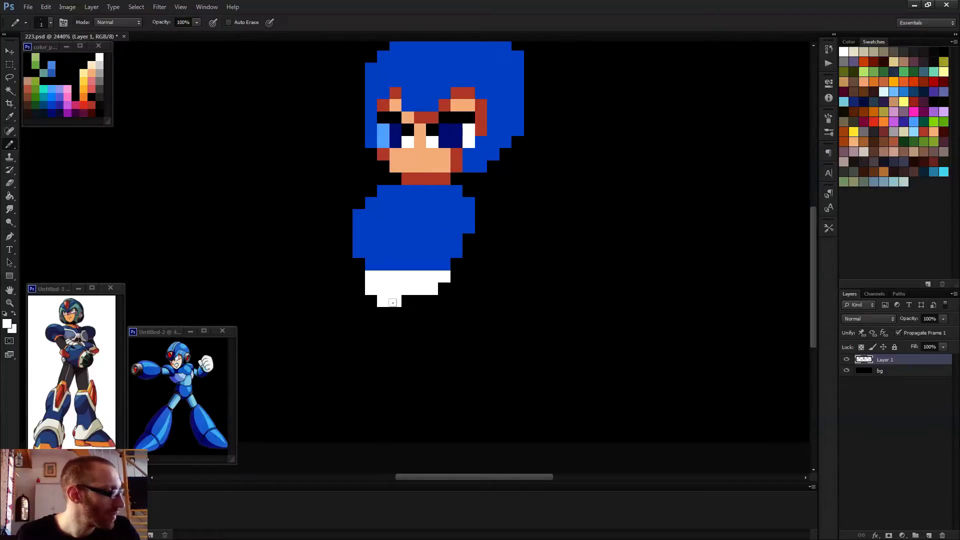
key(ctrl+alt+z)
key(ctrl+alt+z)
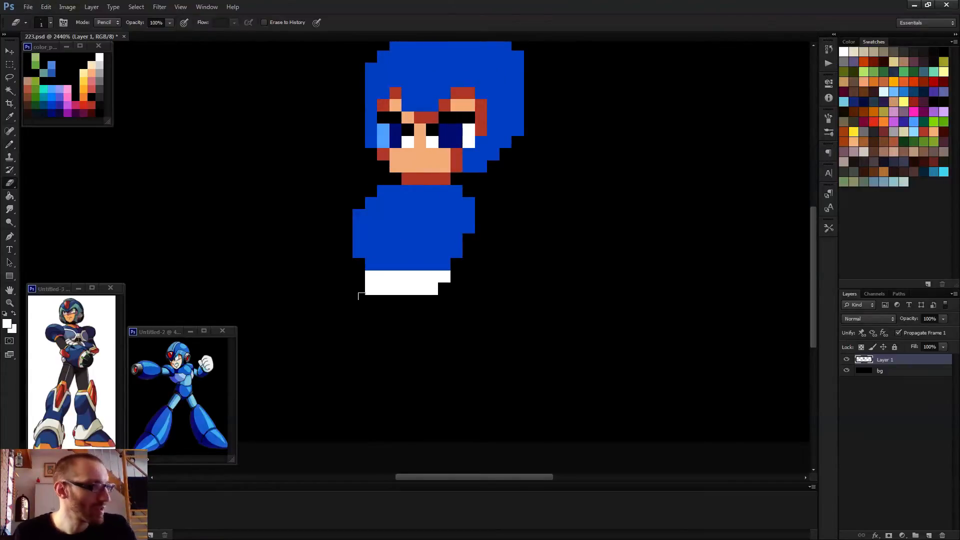
- Block in a leg base 6 pixels wide and 3 rows high under the waist, dark navy with dark grey over its left part
scroll(395, 264, down, 2)
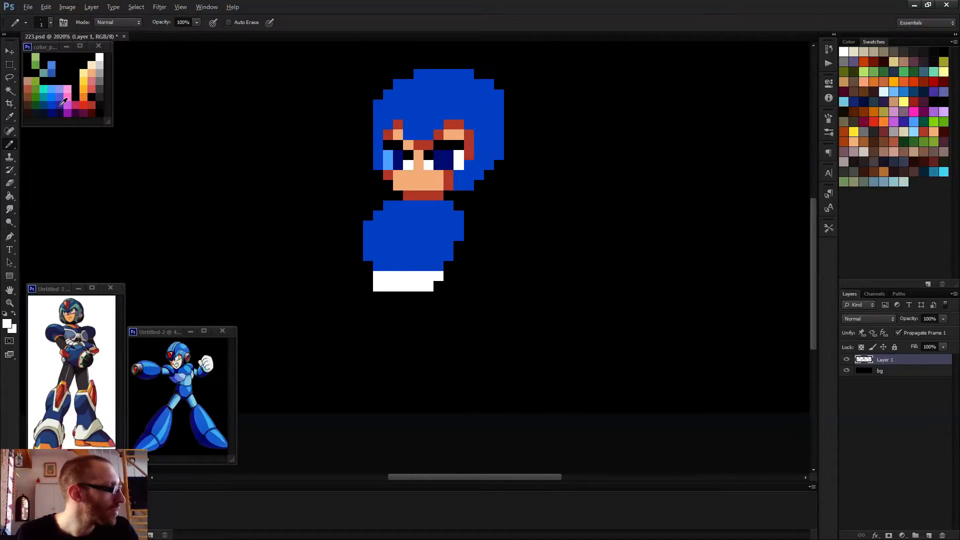
drag(374, 292, 426, 296)
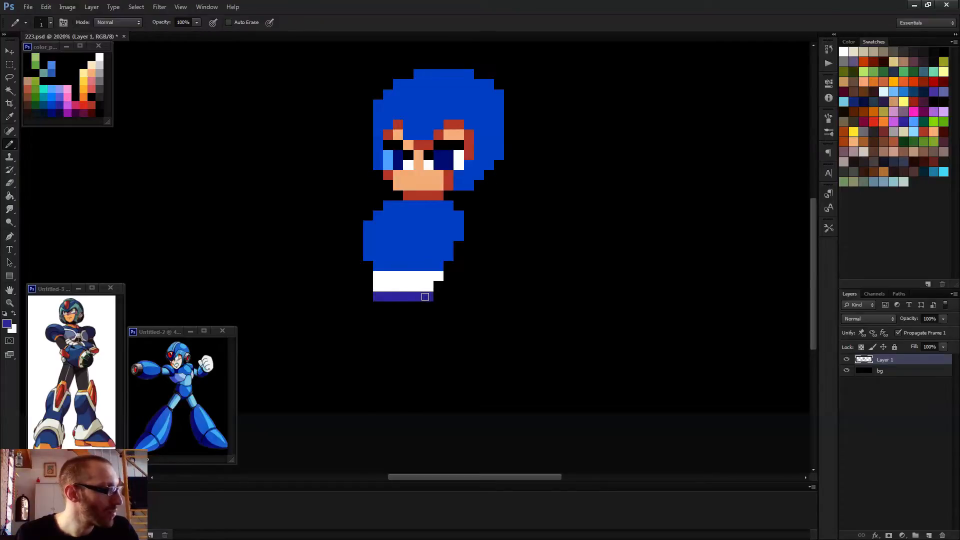
alt+click(65, 107)
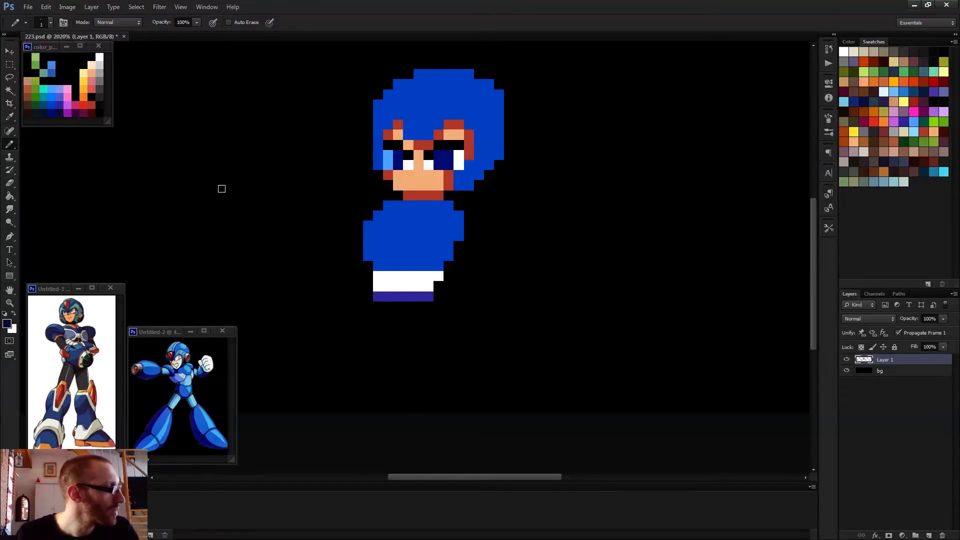
mouse_move(374, 294)
mouse_down()
mouse_move(421, 297)
mouse_move(373, 305)
mouse_move(371, 295)
mouse_move(426, 315)
mouse_up()
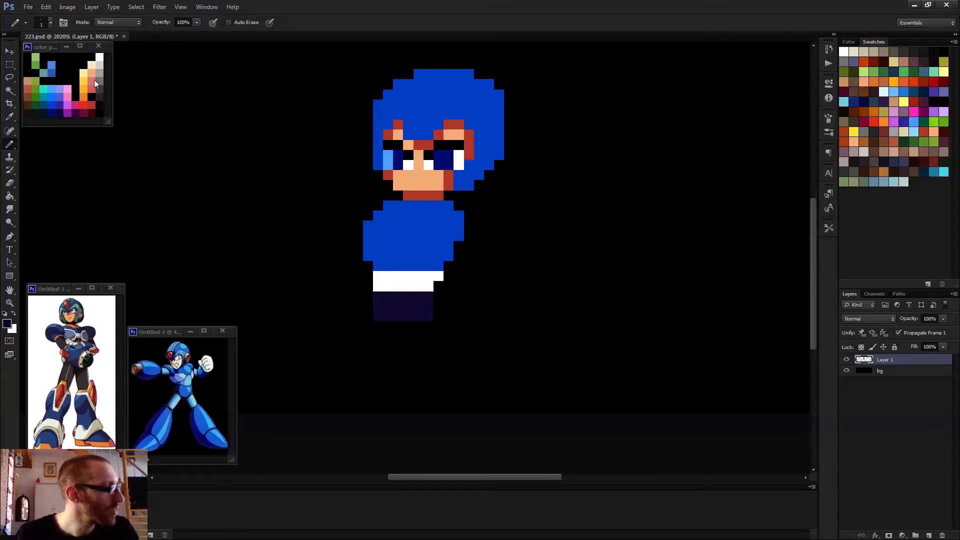
alt+click(102, 97)
drag(387, 297, 382, 304)
scroll(443, 320, down, 5)
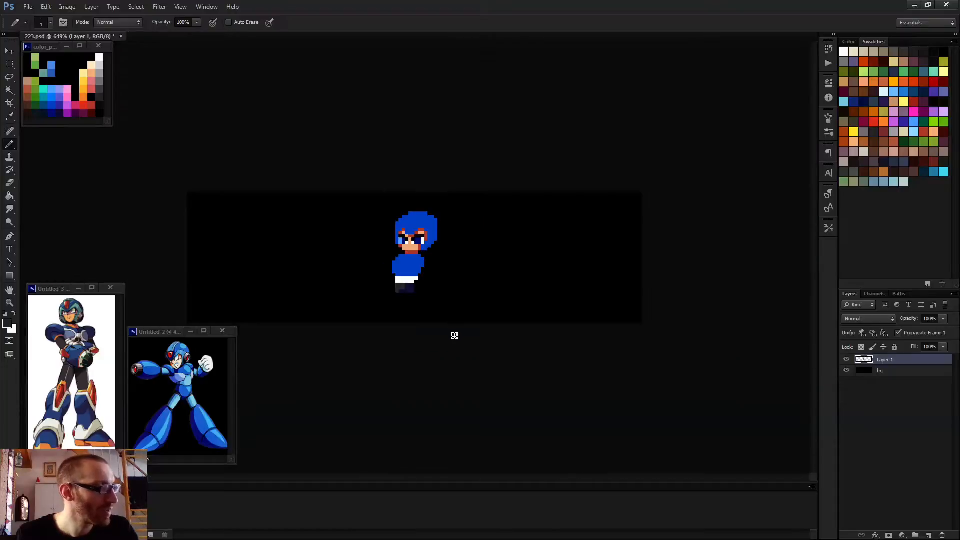
- Erase the lower two rows of the leg base, keeping one row split into dark grey and dark navy halves
scroll(432, 332, up, 6)
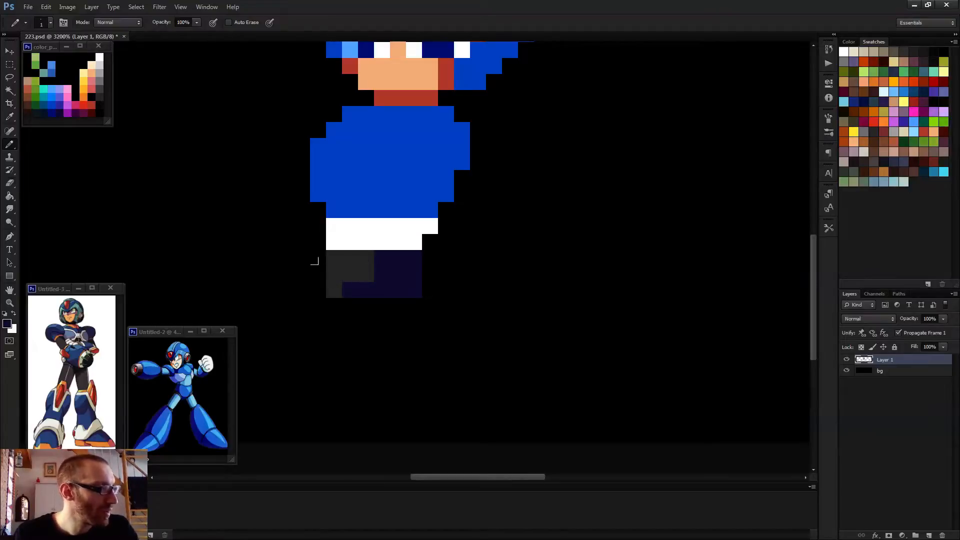
key(e)
mouse_move(343, 272)
mouse_down()
mouse_move(407, 270)
mouse_move(327, 291)
mouse_up()
key(b)
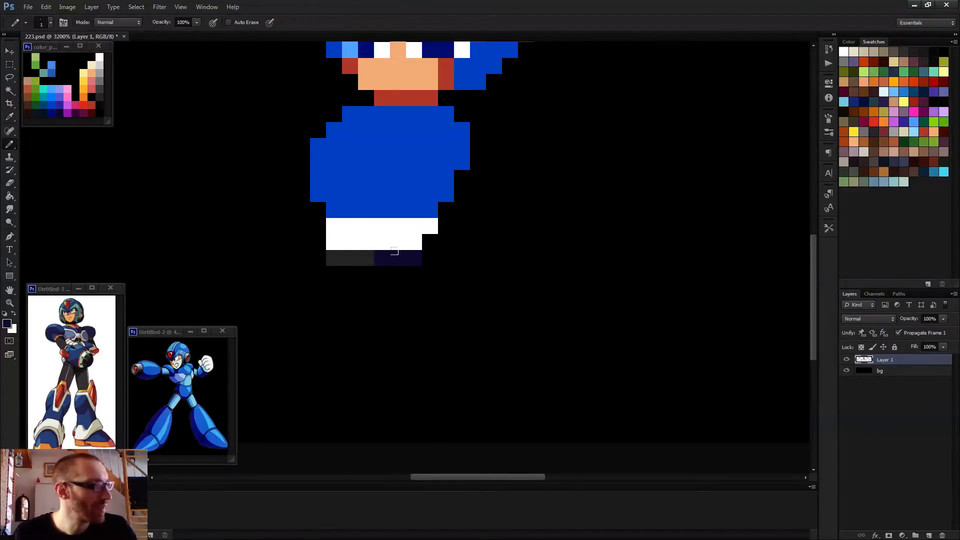
- Stamp a dark navy spot with a 4-pixel pencil just below the navy half to start the right leg
drag(390, 263, 412, 262)
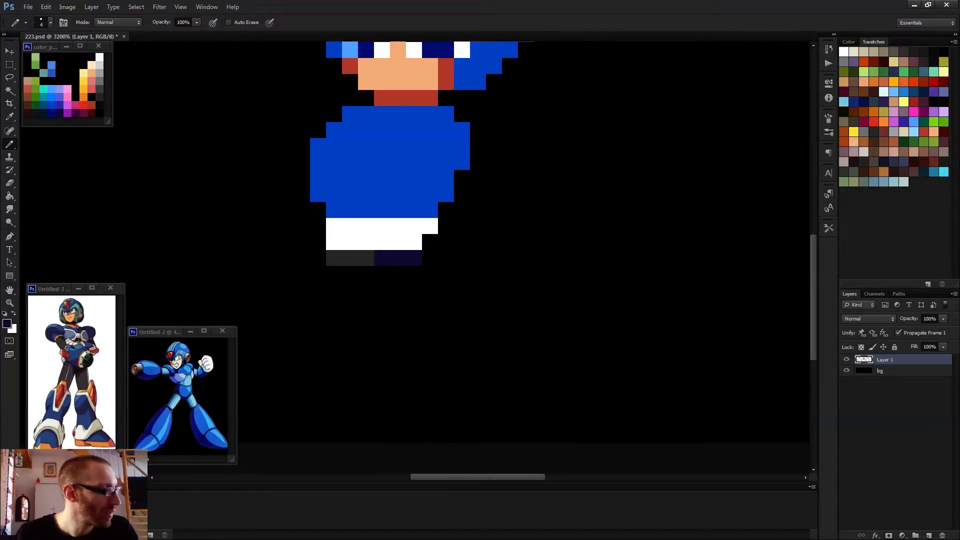
click(406, 282)
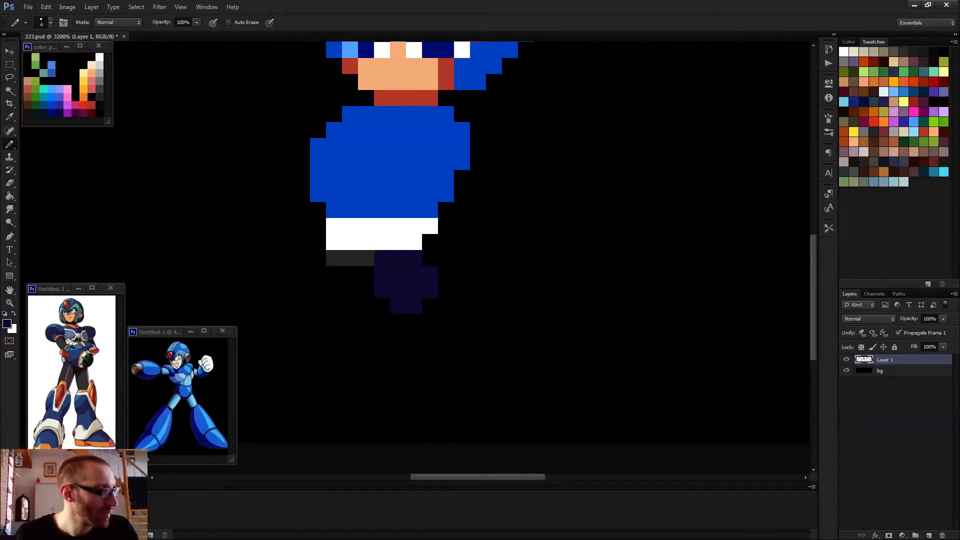
scroll(470, 358, down, 4)
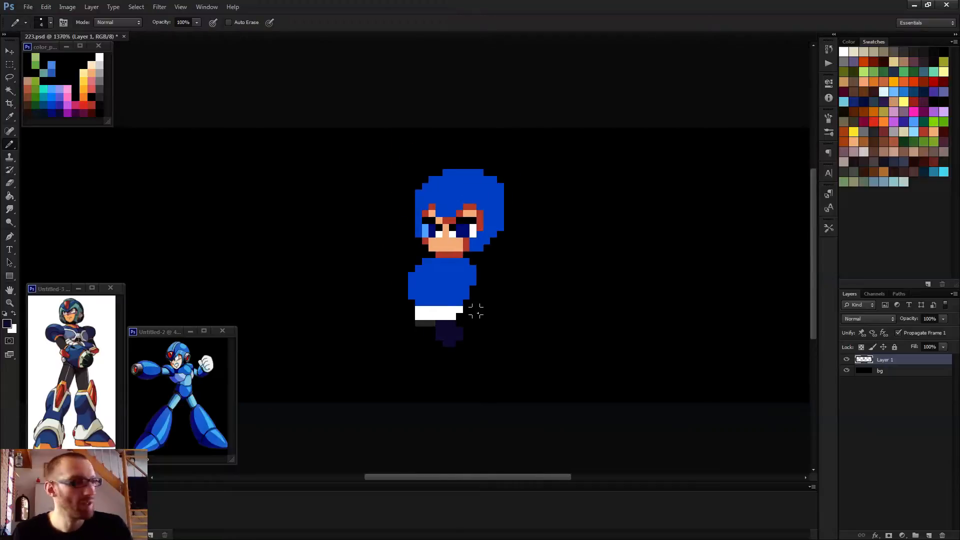
- Extend the canvas downward by about 10 pixels with the Crop tool and fill the added strip on the bg layer with black
scroll(475, 309, down, 3)
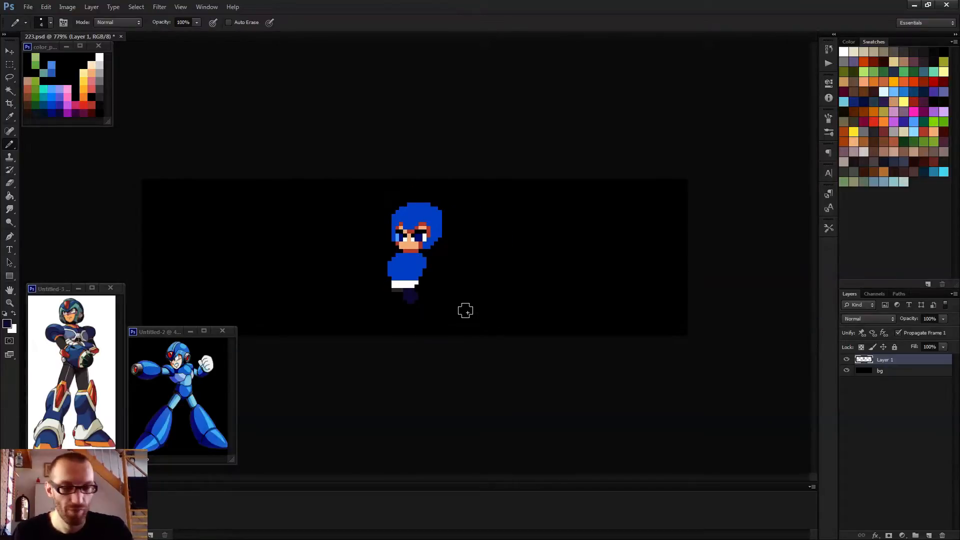
key(c)
drag(415, 179, 417, 172)
mouse_move(414, 343)
mouse_down()
mouse_move(419, 331)
mouse_move(418, 355)
mouse_up()
key(Return)
key(g)
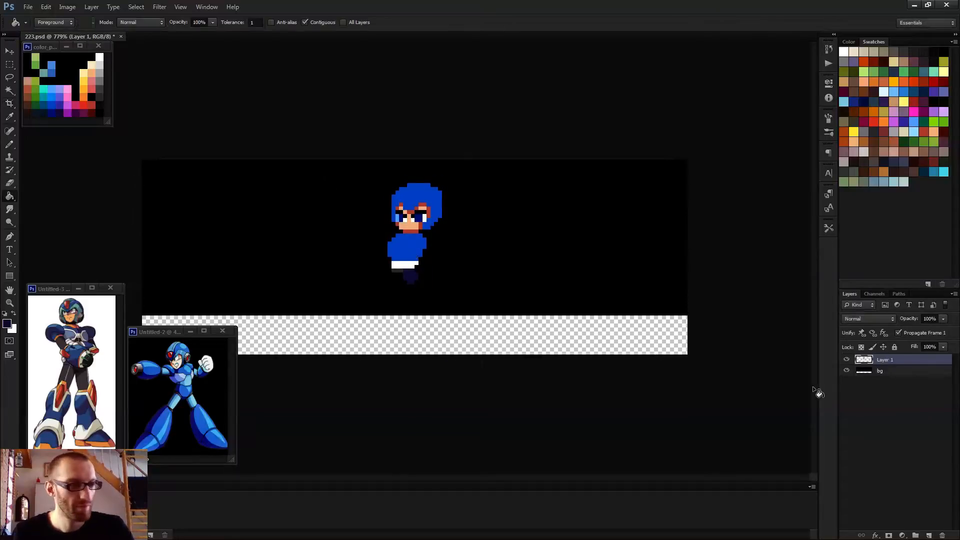
click(880, 372)
click(508, 330)
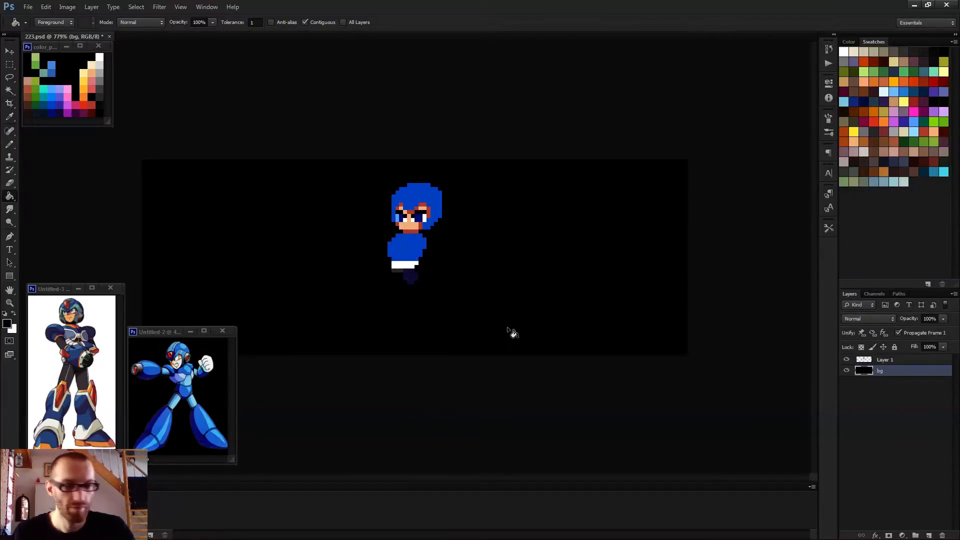
key(b)
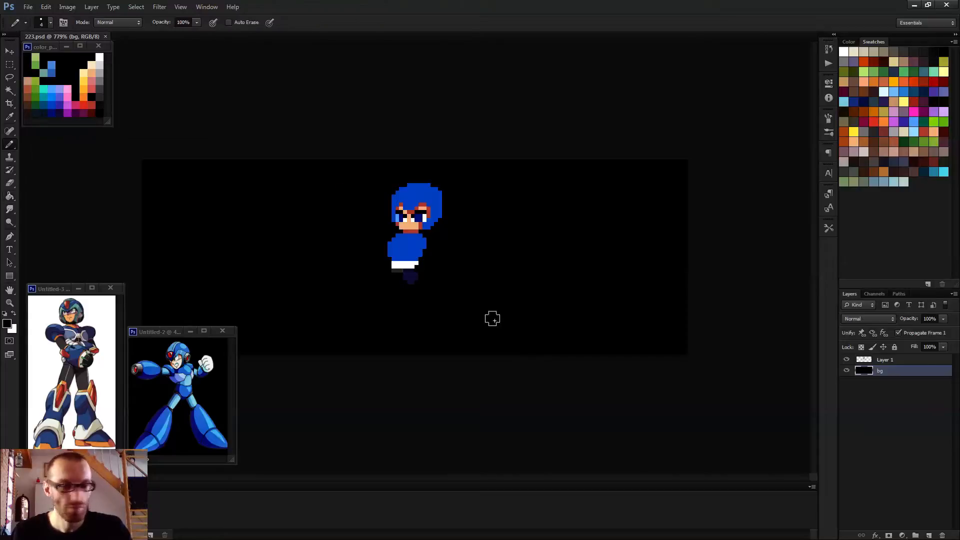
- On Layer 1, draw the right leg as a straight 4-pixel-thick dark navy line slanting down and outward from the hip
scroll(410, 278, up, 3)
scroll(410, 278, up, 2)
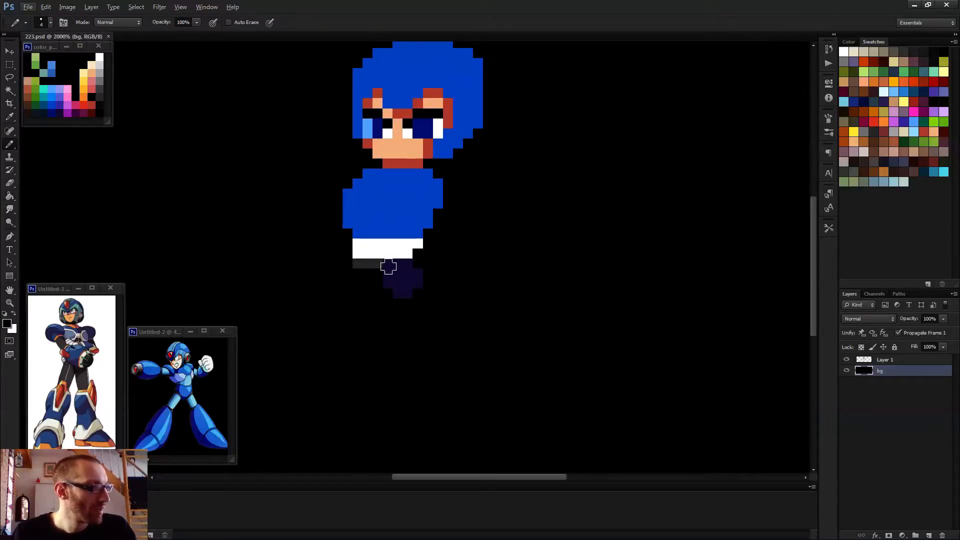
click(390, 266)
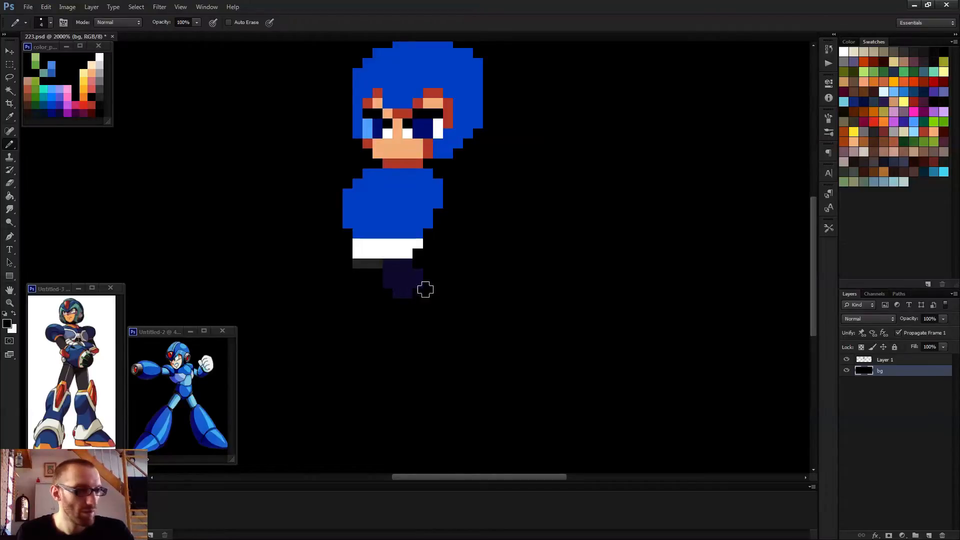
click(888, 362)
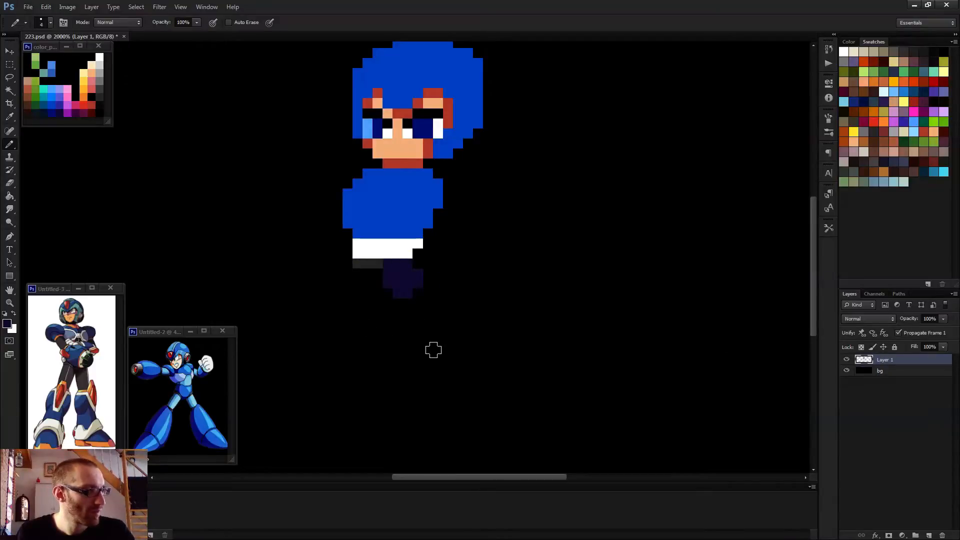
shift+click(452, 378)
scroll(481, 358, down, 2)
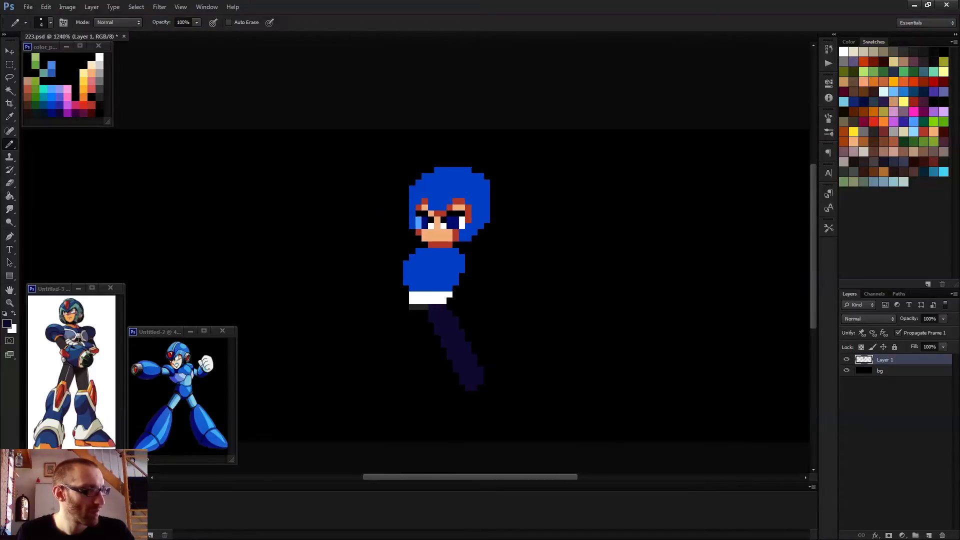
scroll(385, 275, up, 2)
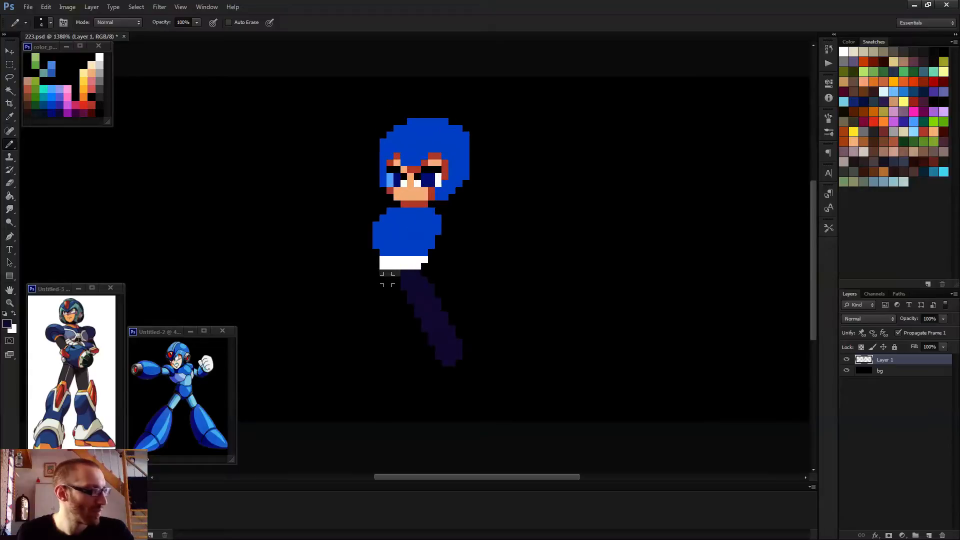
- Select the dark navy leg, shift it right by one pixel and clear the selection
key(alt)
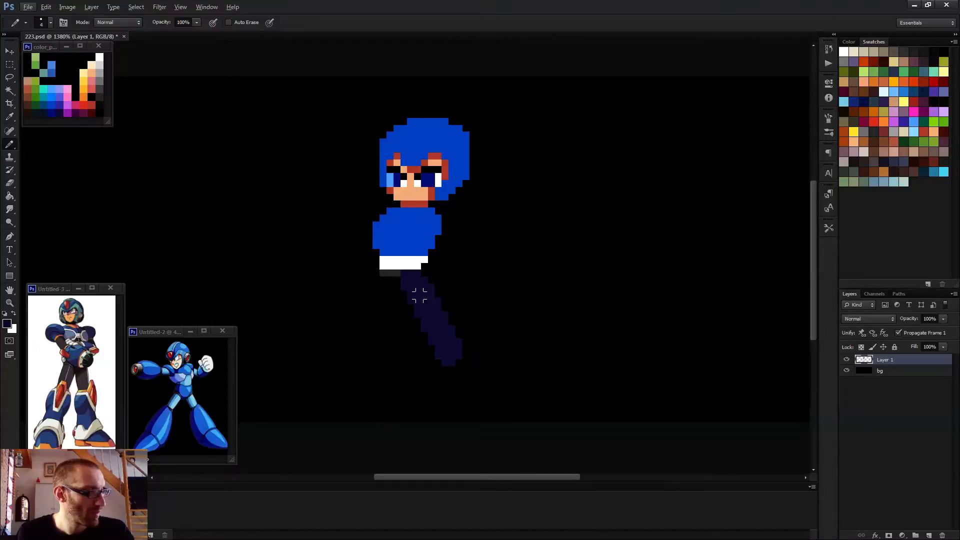
key(w)
click(430, 304)
key(b)
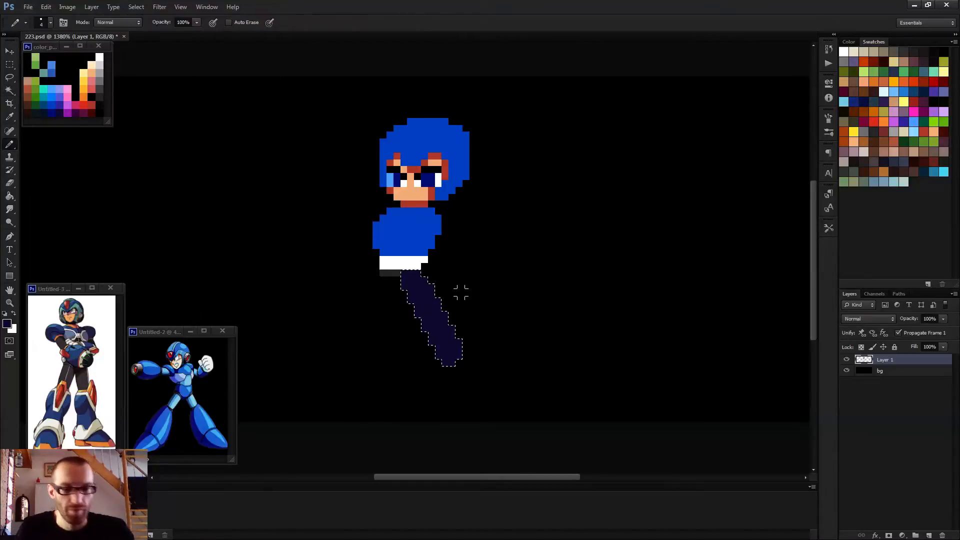
key(v)
key(Right)
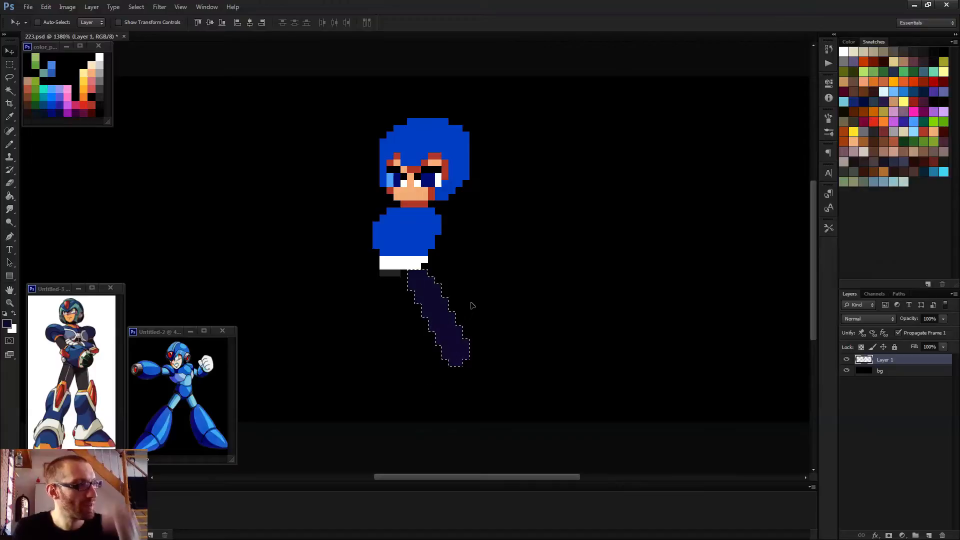
key(ctrl+d)
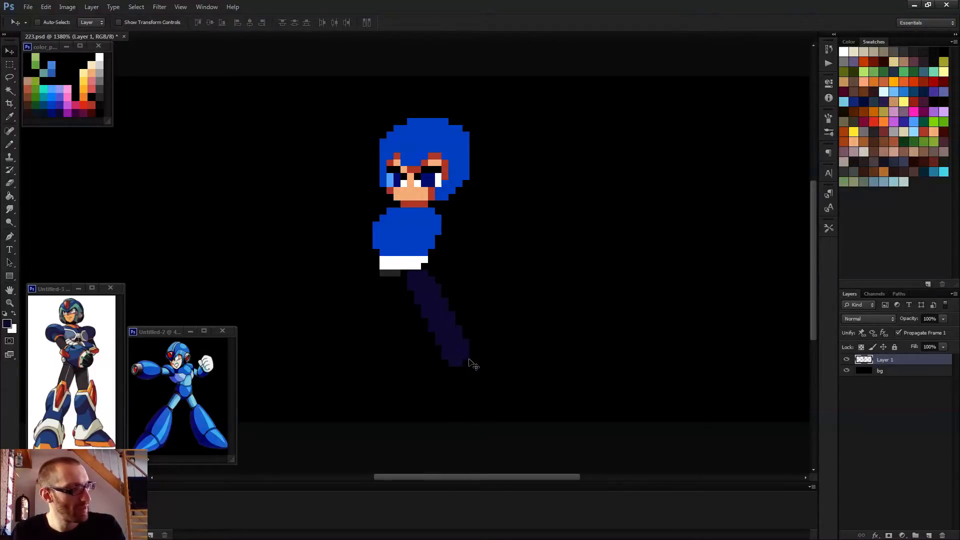
- Draw the left leg in the sampled dark grey, 4 pixels thick and about 15 high, with the lower half offset one pixel right
key(b)
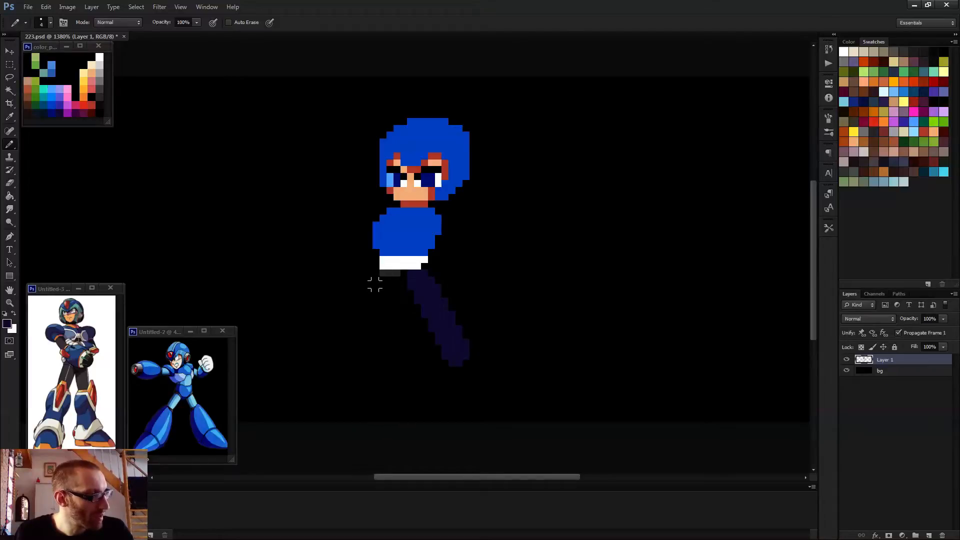
alt+click(390, 273)
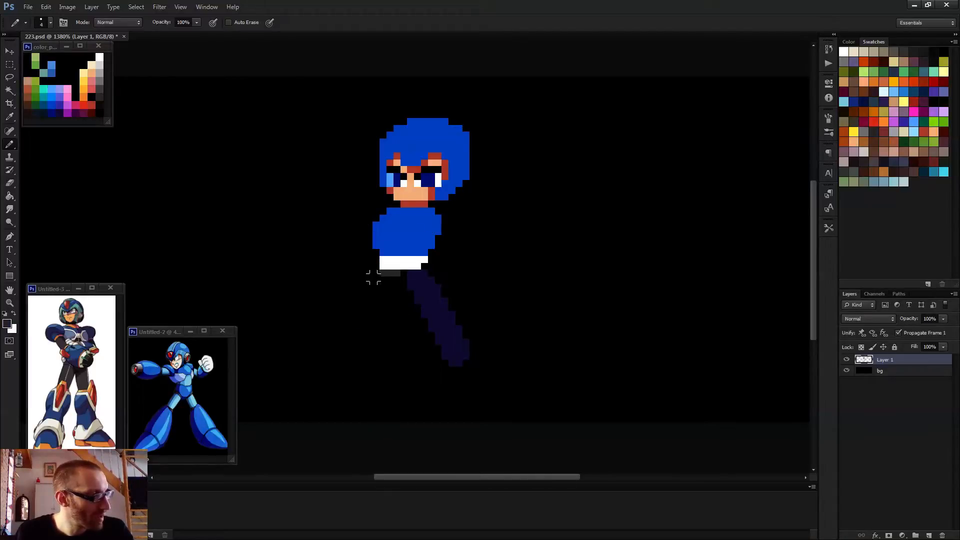
drag(373, 277, 381, 300)
drag(381, 349, 385, 354)
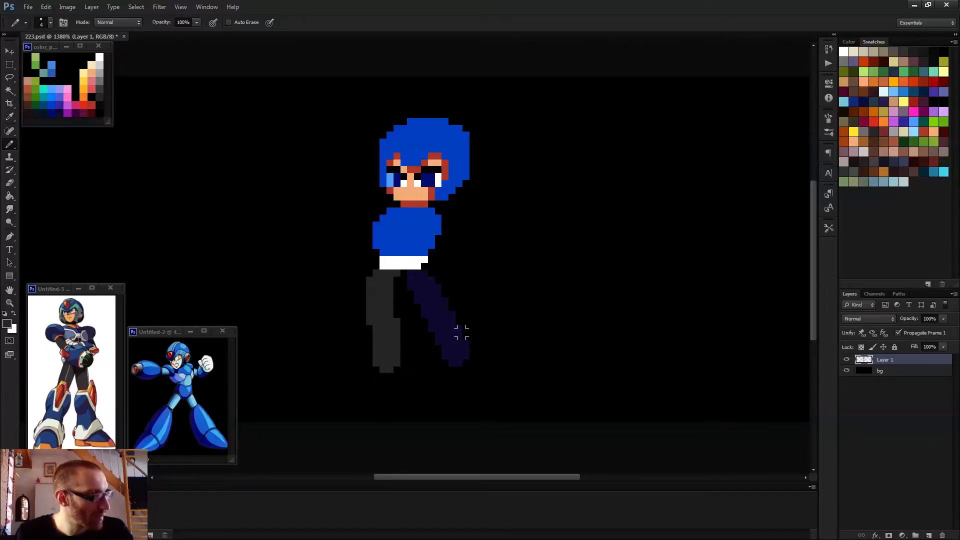
scroll(461, 332, down, 2)
- With a 1-pixel Pencil in the sampled dark navy, bridge the crotch gap and line the left leg's inner edge down to its sole
scroll(381, 306, up, 2)
key([)
key([)
key([)
scroll(362, 286, up, 2)
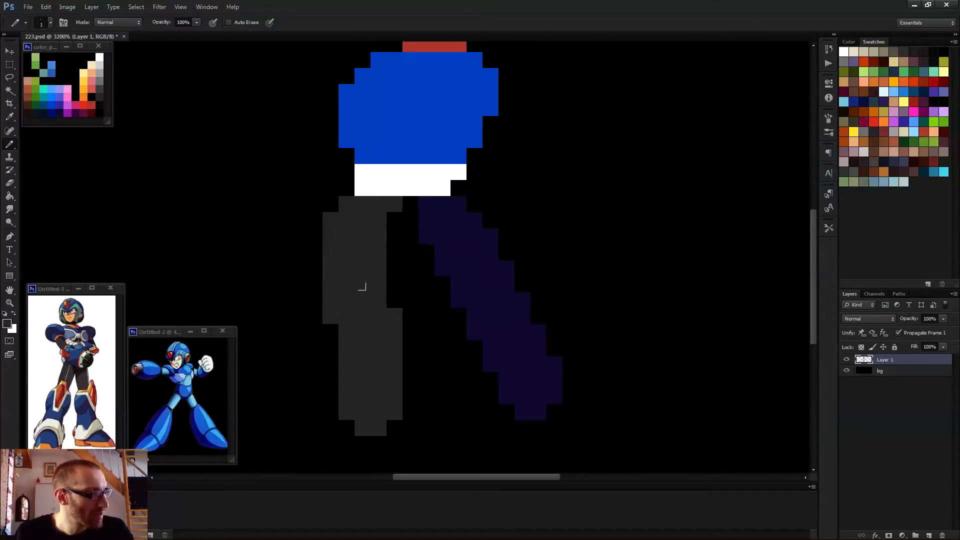
alt+click(448, 229)
mouse_move(411, 203)
mouse_down()
mouse_move(386, 217)
mouse_move(394, 300)
mouse_up()
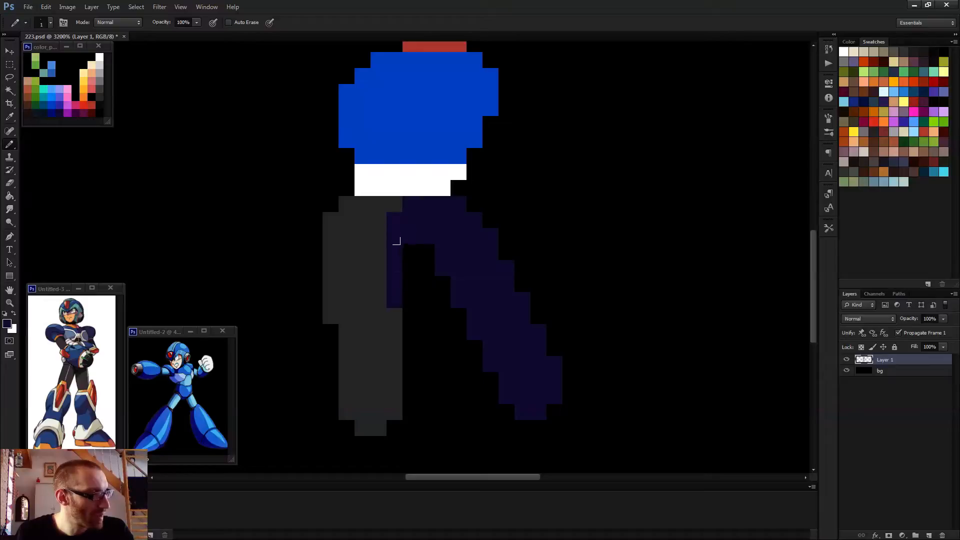
drag(396, 241, 425, 257)
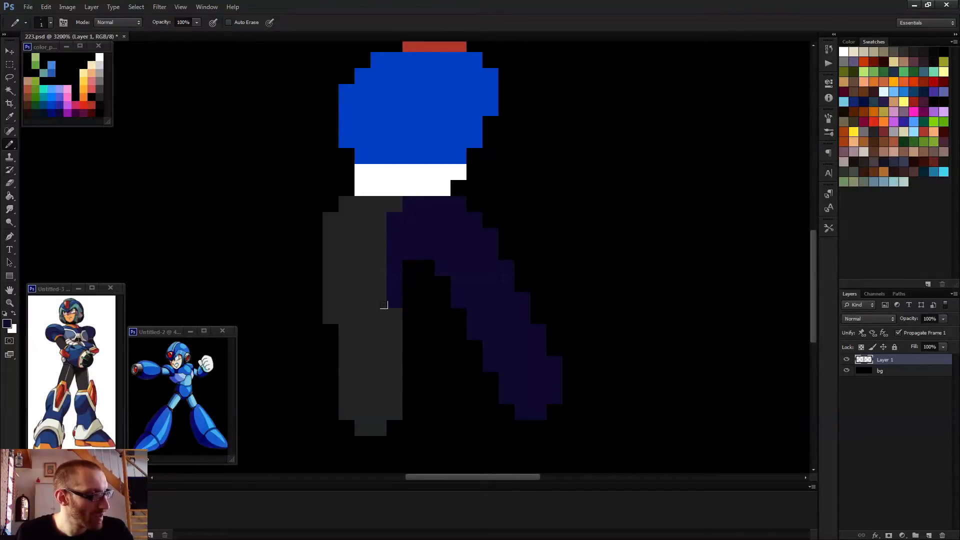
mouse_move(383, 305)
mouse_down()
mouse_move(385, 387)
mouse_move(369, 403)
mouse_move(314, 413)
mouse_up()
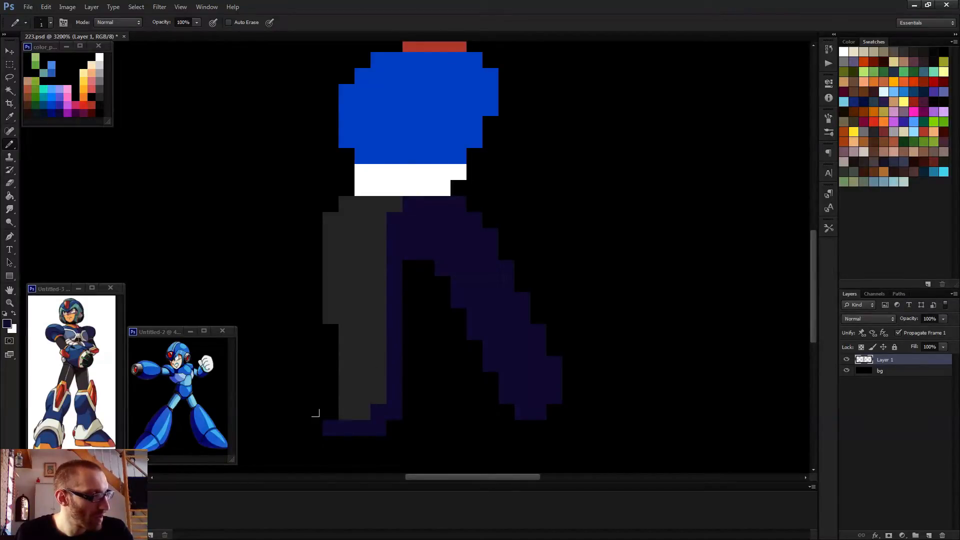
click(378, 412)
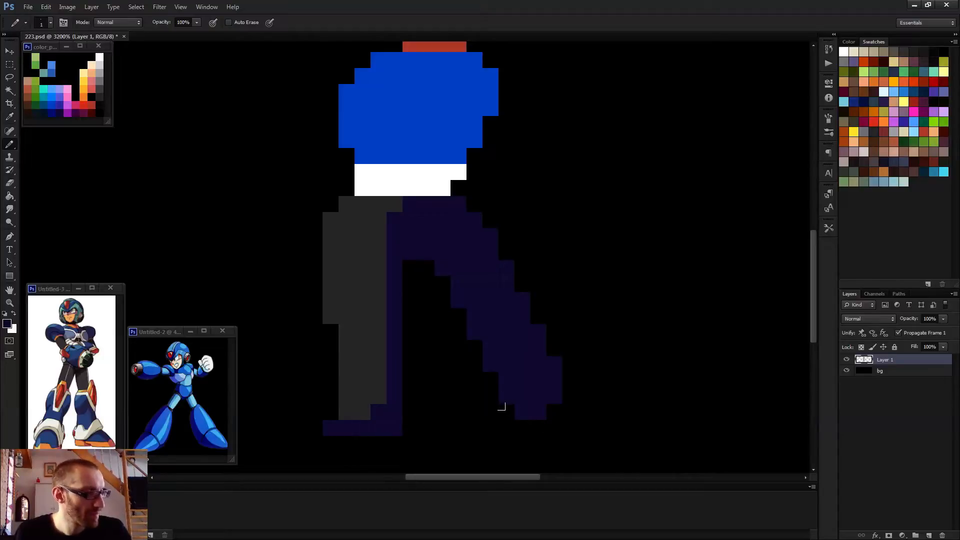
- Widen the end of the right leg into a navy foot about 6 pixels wide and 3 pixels high
mouse_move(501, 406)
mouse_down()
mouse_move(547, 416)
mouse_move(549, 404)
mouse_move(476, 407)
mouse_up()
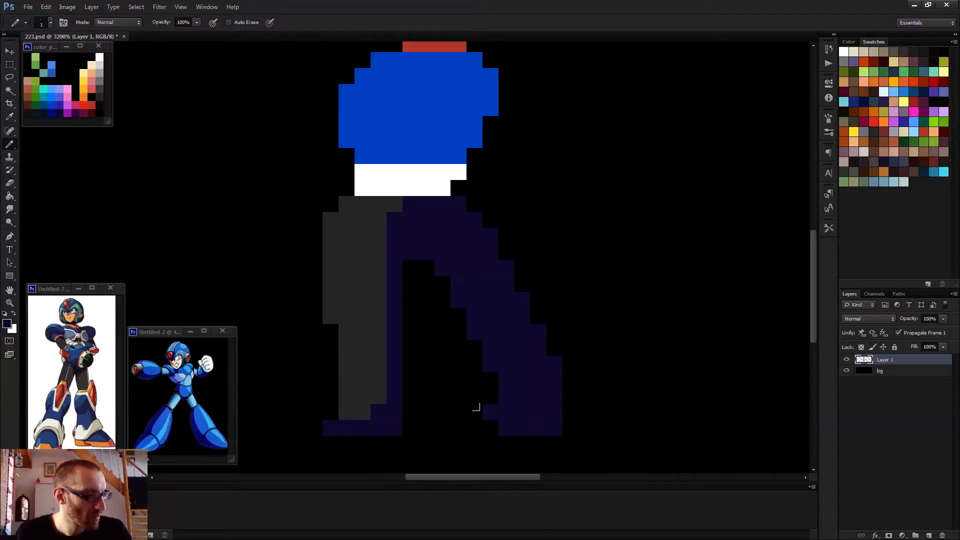
click(491, 427)
click(491, 396)
drag(556, 386, 560, 412)
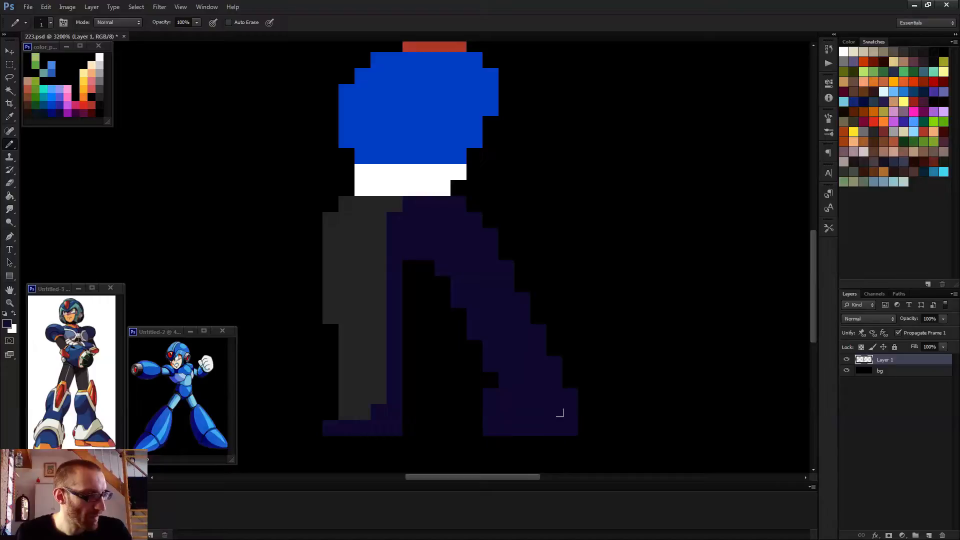
- Build up the left foot in dark navy as a block about 8 pixels wide and 4 high, rising toward the ankle
scroll(457, 396, down, 3)
scroll(492, 403, up, 3)
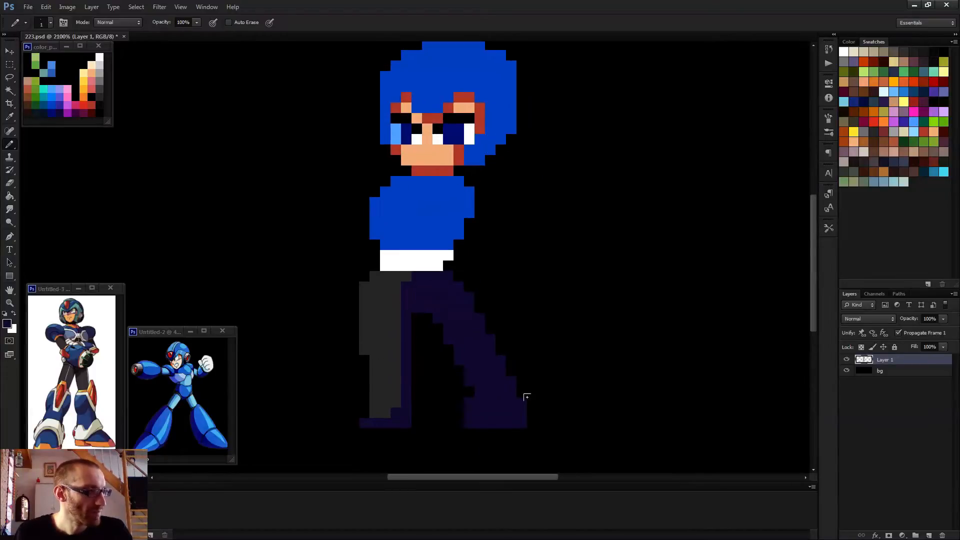
alt+click(381, 417)
mouse_move(395, 402)
mouse_down()
mouse_move(331, 402)
mouse_move(332, 414)
mouse_move(368, 420)
mouse_move(388, 410)
mouse_move(341, 406)
mouse_move(352, 401)
mouse_move(339, 389)
mouse_move(397, 388)
mouse_up()
scroll(419, 416, down, 2)
scroll(380, 397, up, 1)
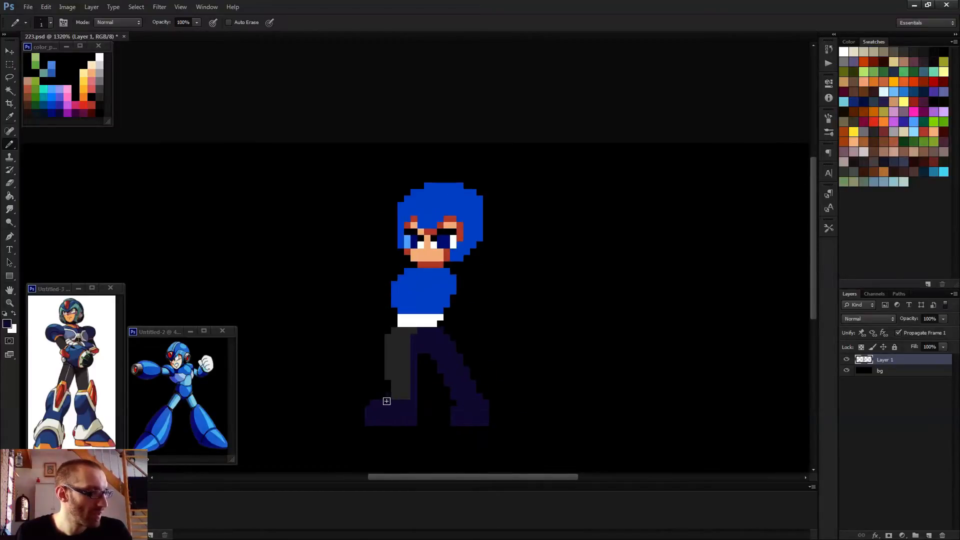
- Paint dark grey patches about 4 pixels wide and 2 high on both navy feet, using the grey sampled from the left leg
scroll(390, 392, up, 3)
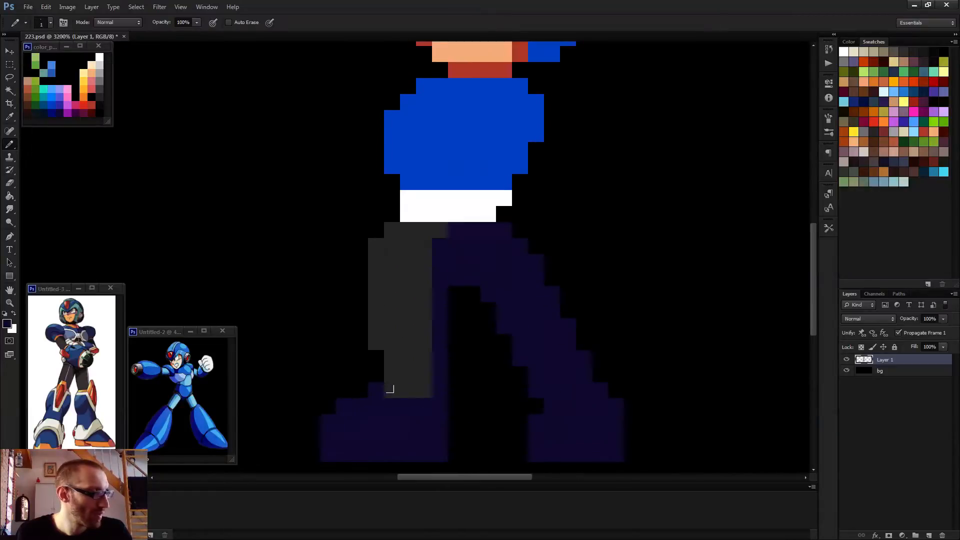
alt+click(415, 381)
mouse_move(358, 409)
mouse_down()
mouse_move(372, 418)
mouse_move(340, 423)
mouse_move(353, 435)
mouse_move(343, 436)
mouse_up()
click(391, 421)
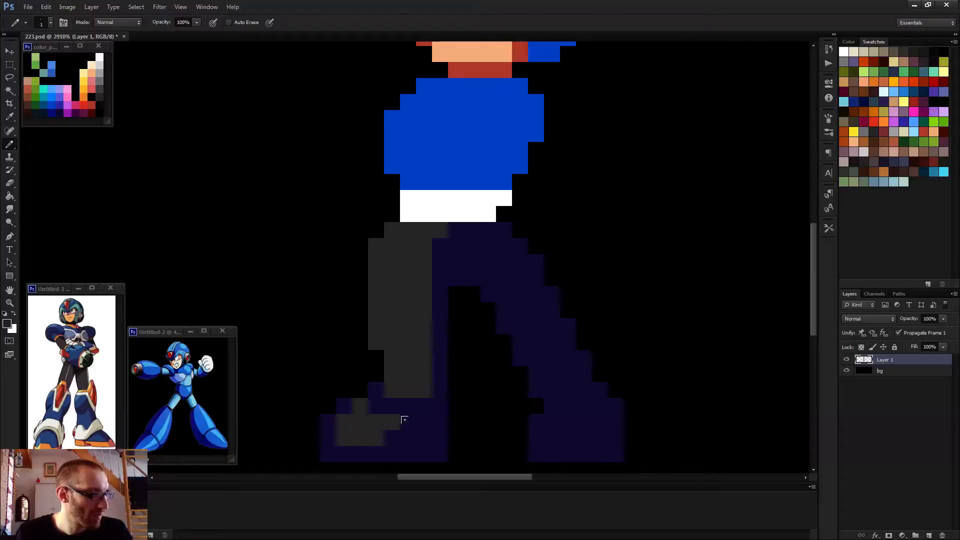
scroll(432, 433, down, 3)
scroll(502, 428, up, 2)
mouse_move(481, 425)
mouse_down()
mouse_move(520, 426)
mouse_move(507, 434)
mouse_up()
click(482, 427)
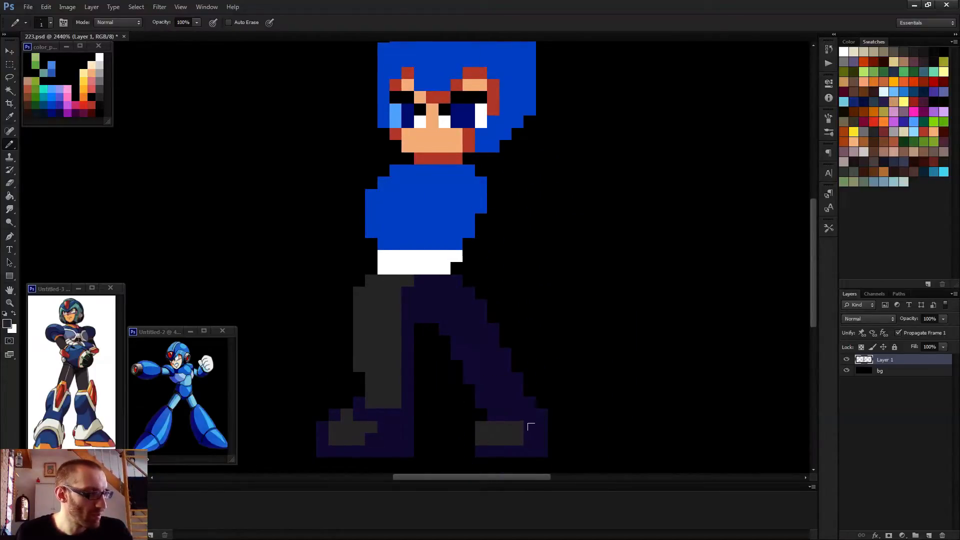
- Extend the right foot's grey patch with a 3-pixel column on its inner edge and add a 2-pixel grey mark above the ankle
scroll(515, 435, down, 1)
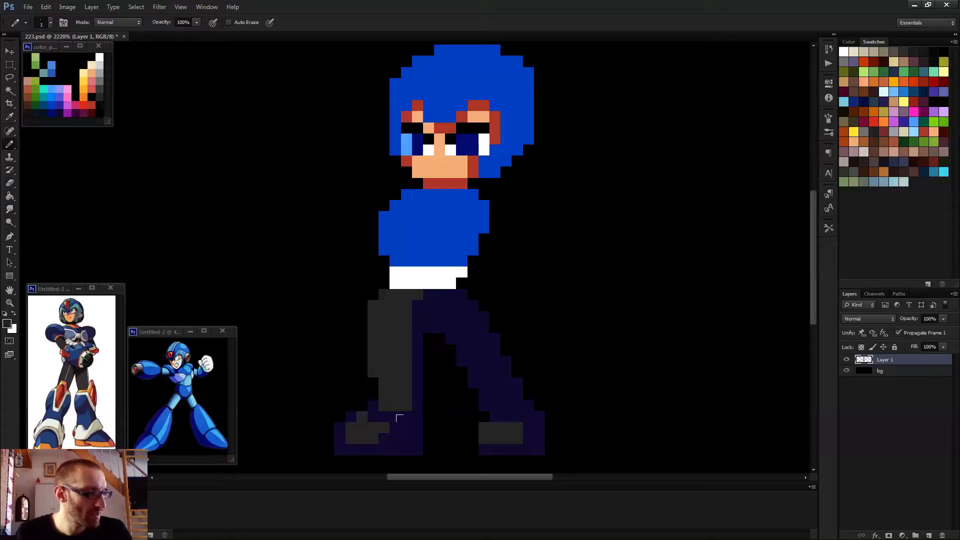
scroll(400, 417, down, 2)
scroll(424, 429, up, 2)
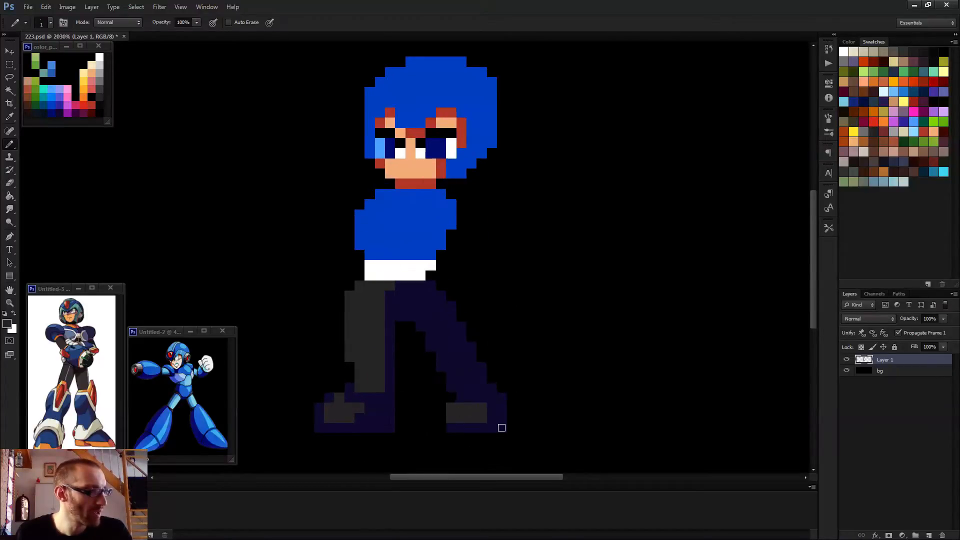
mouse_move(454, 394)
mouse_down()
mouse_move(439, 400)
mouse_move(436, 424)
mouse_up()
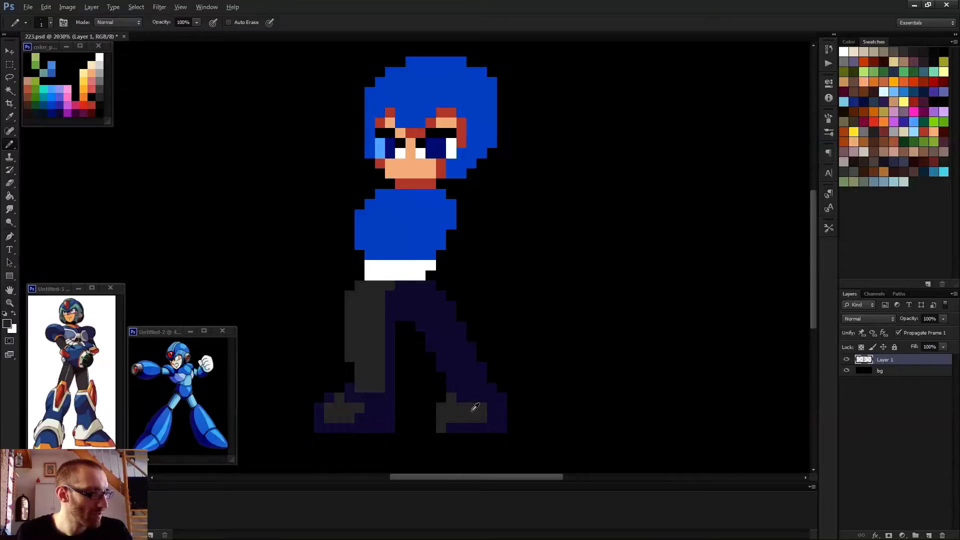
mouse_move(451, 376)
mouse_down()
mouse_move(472, 394)
mouse_move(445, 399)
mouse_up()
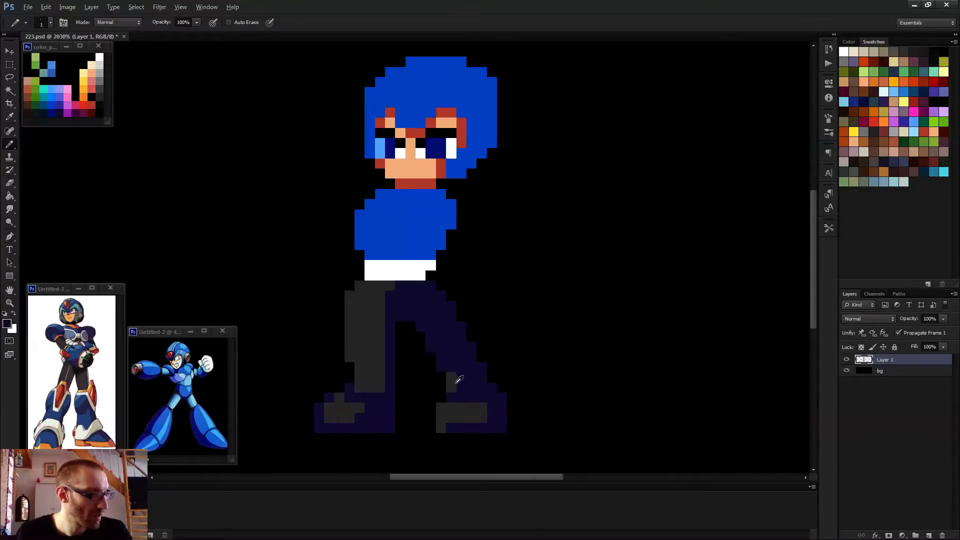
alt+click(452, 340)
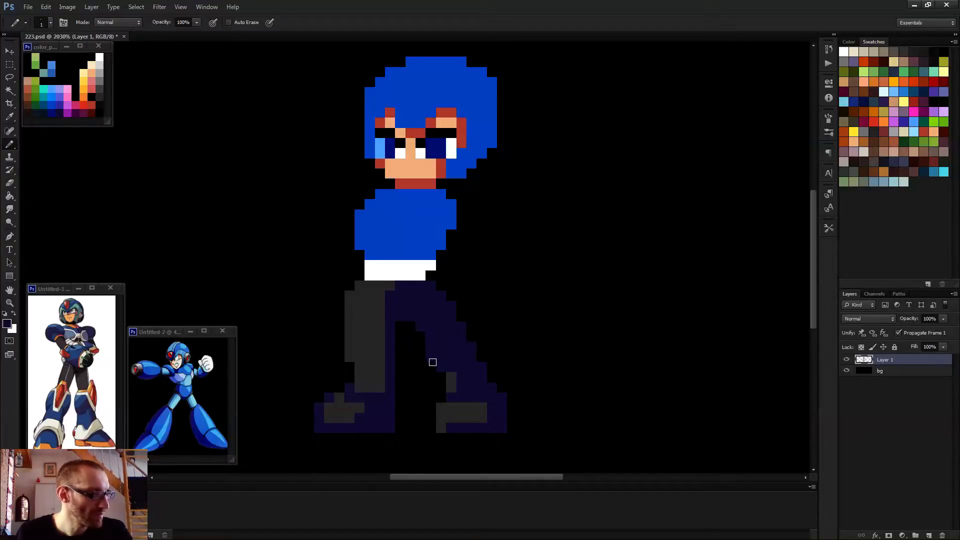
drag(441, 375, 451, 378)
alt+click(461, 403)
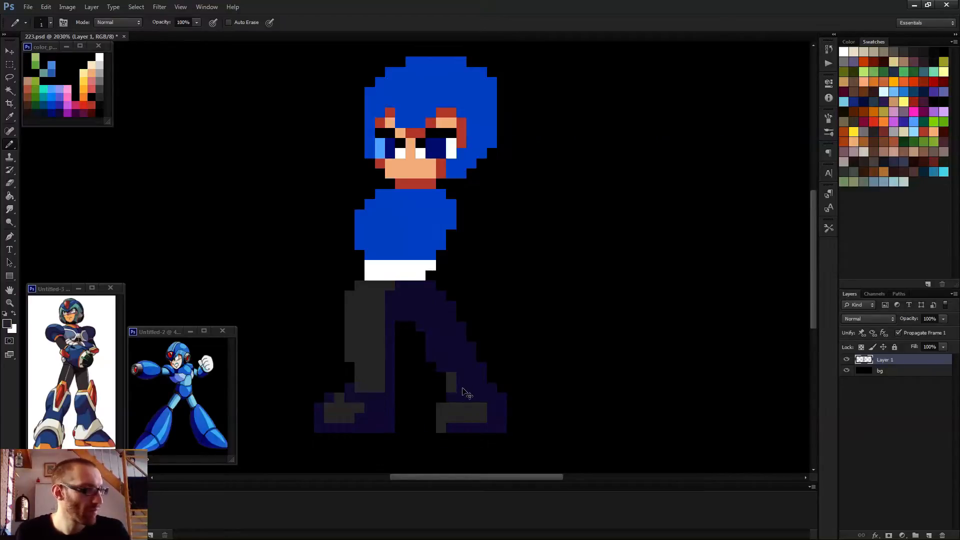
- Select the slanted right leg and its foot with a rectangular marquee, ready for moving
scroll(479, 354, down, 6)
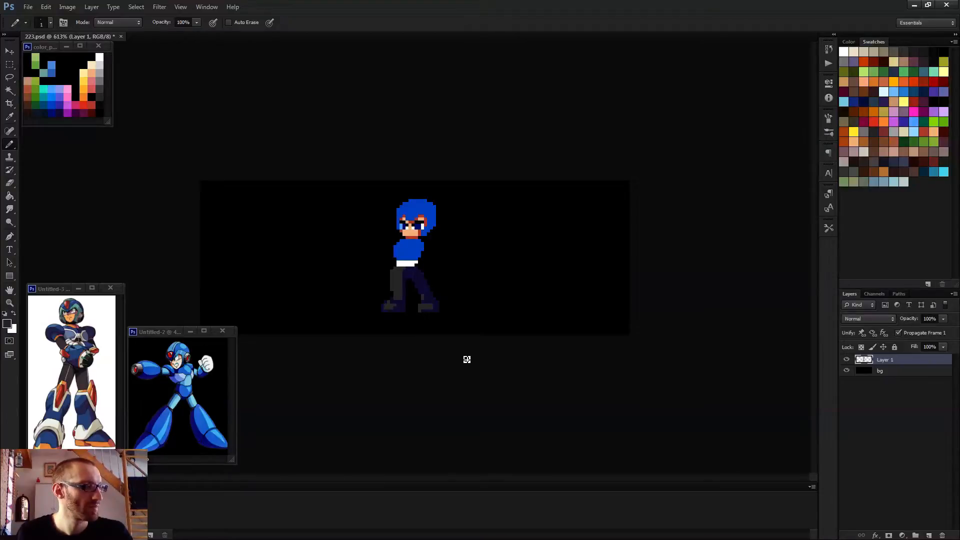
scroll(423, 303, up, 4)
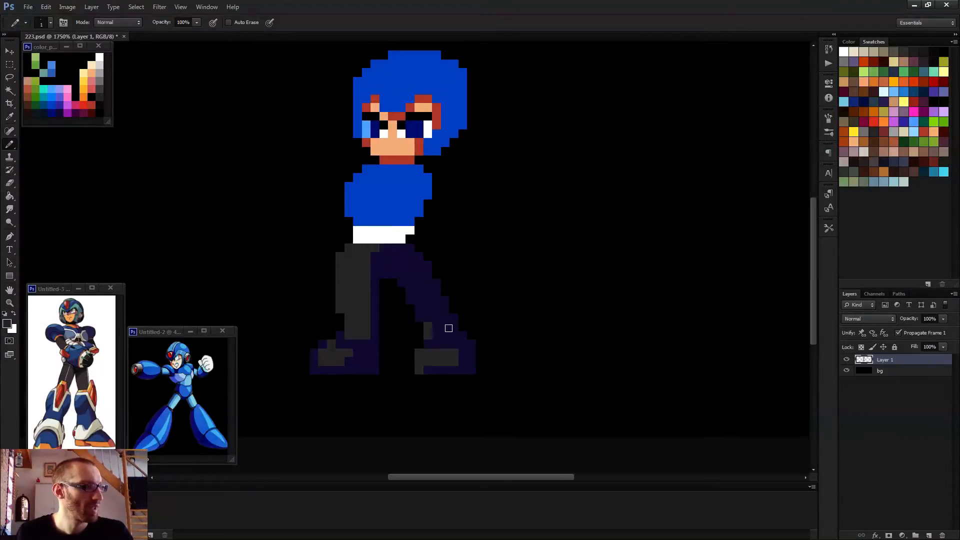
key(m)
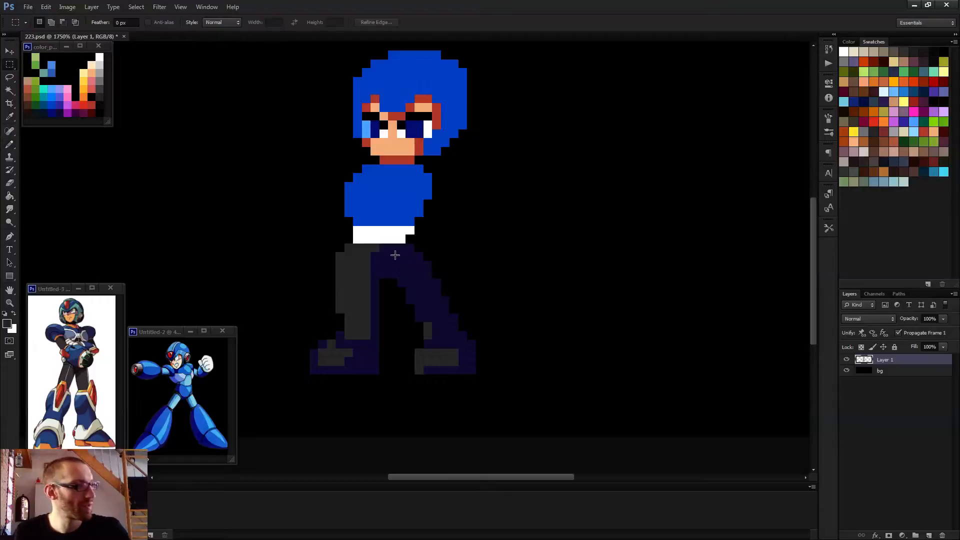
mouse_move(397, 243)
mouse_down()
mouse_move(501, 418)
mouse_move(502, 399)
mouse_up()
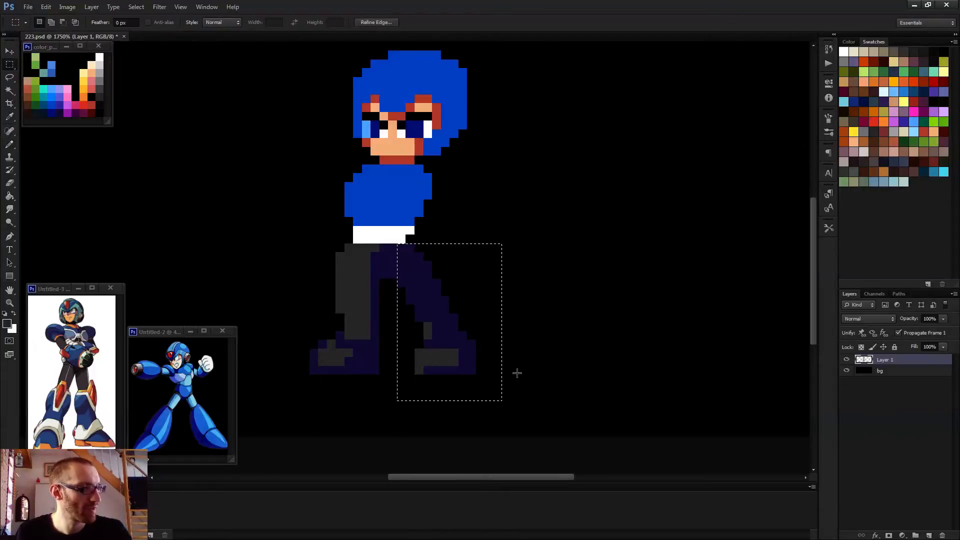
key(v)
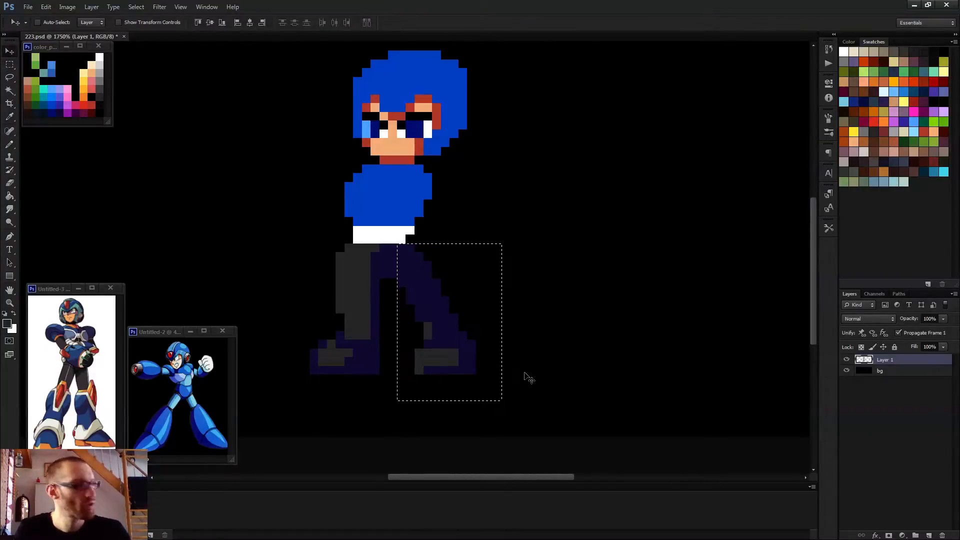
- Try shifting the selected right leg two pixels left and patching the outer hip with navy pixels
key(Left)
key(Left)
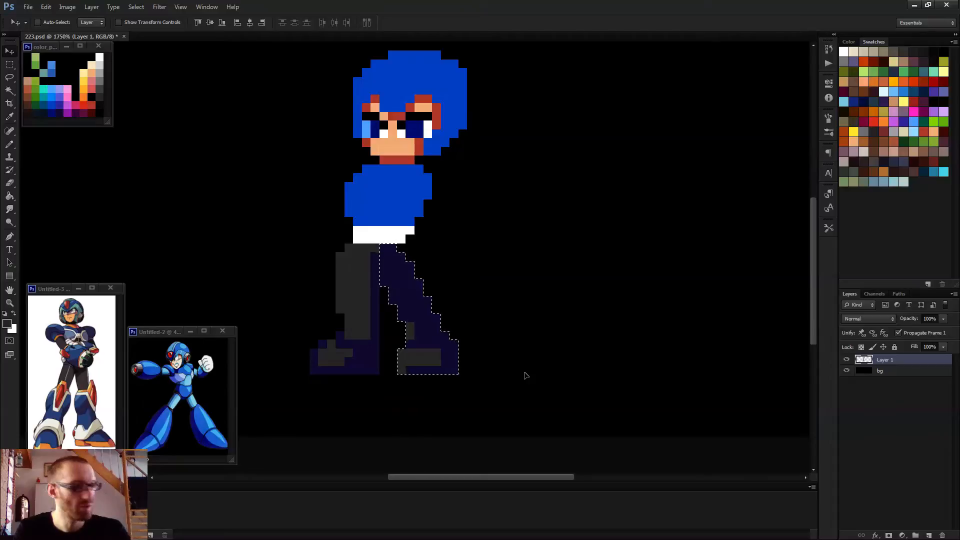
key(ctrl+d)
key(b)
scroll(467, 456, up, 1)
alt+click(341, 120)
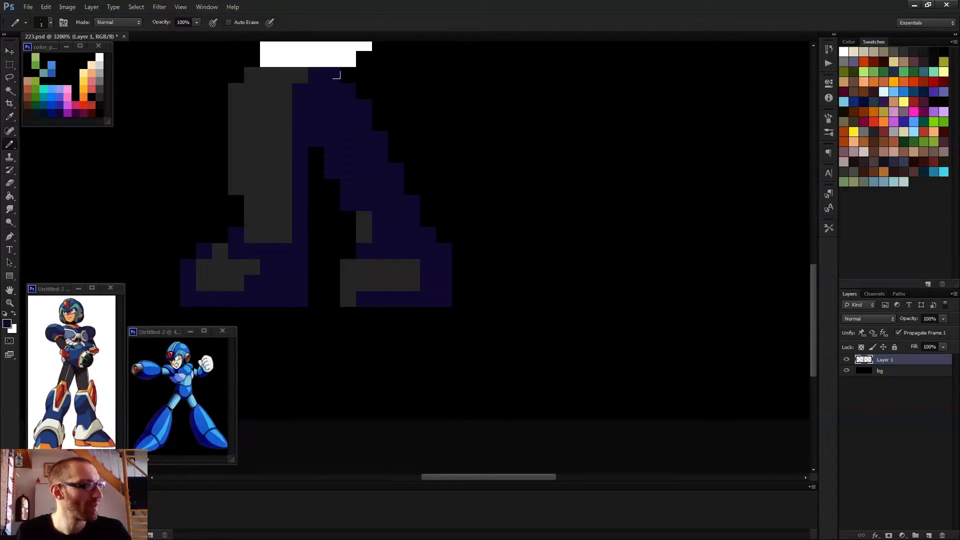
drag(363, 75, 364, 91)
click(349, 77)
scroll(403, 165, down, 4)
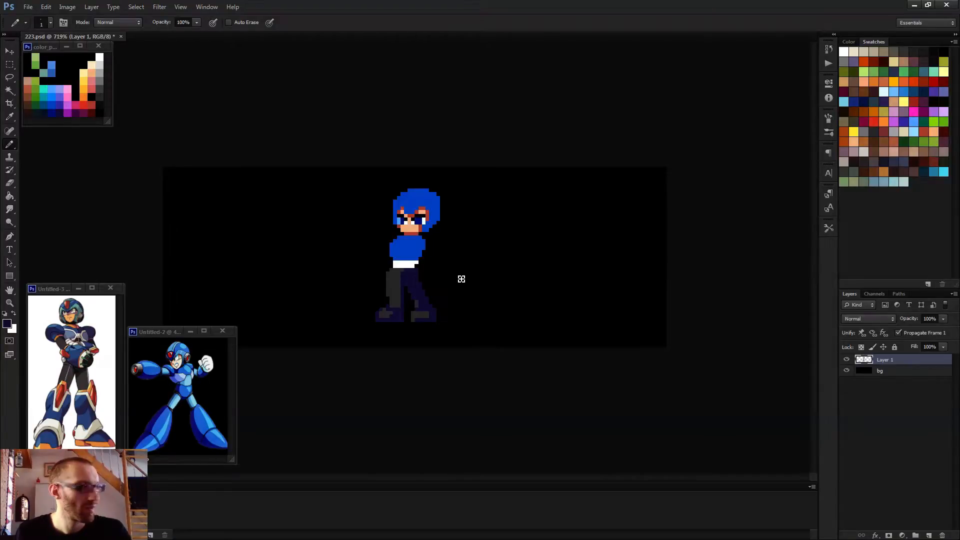
- Undo the hip patch and the two-pixel shift, back to the active leg selection
key(ctrl+alt+z)
key(ctrl+alt+z)
key(ctrl+alt+z)
key(ctrl+alt+z)
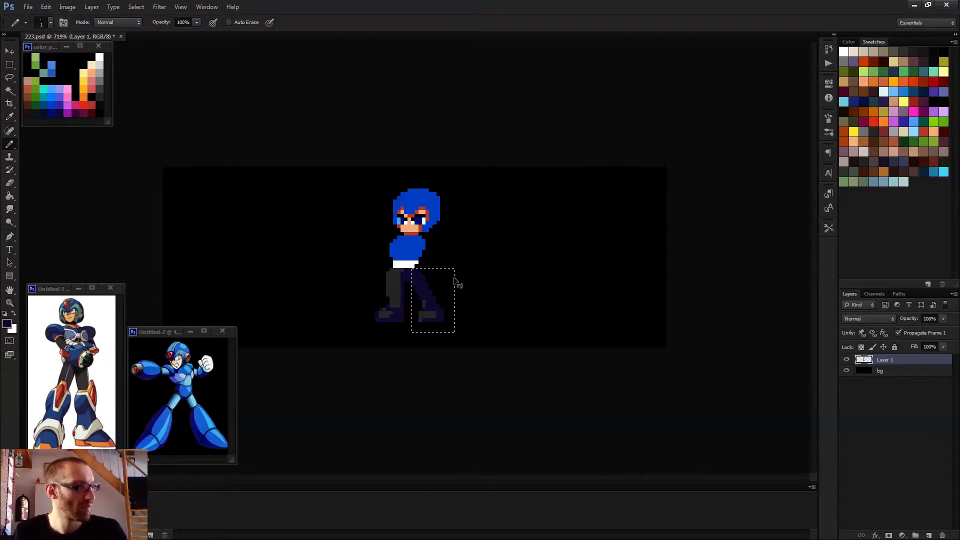
- Shift the selected right leg left by one pixel, clear the selection and fill out the outer hip in the sampled navy
key(v)
key(Left)
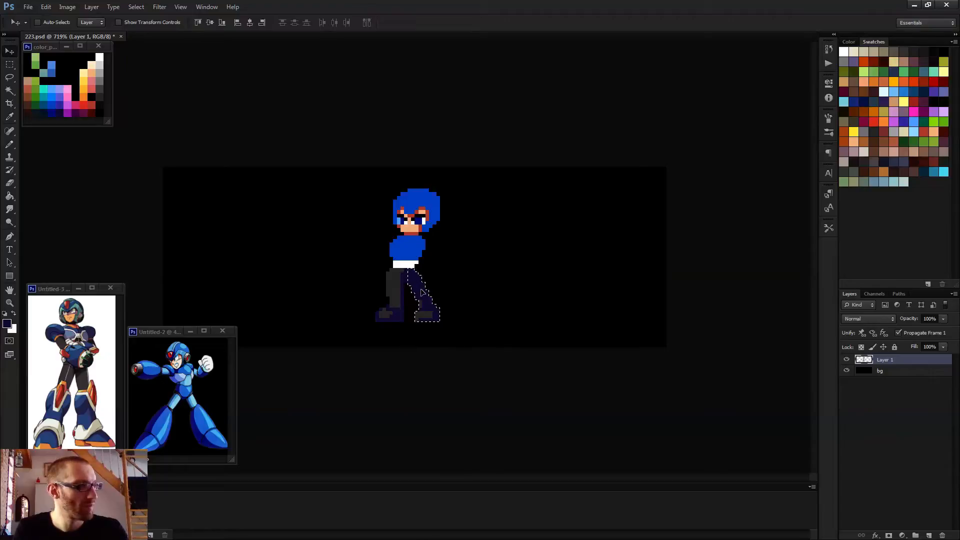
key(ctrl+d)
key(b)
scroll(381, 284, up, 7)
alt+click(427, 308)
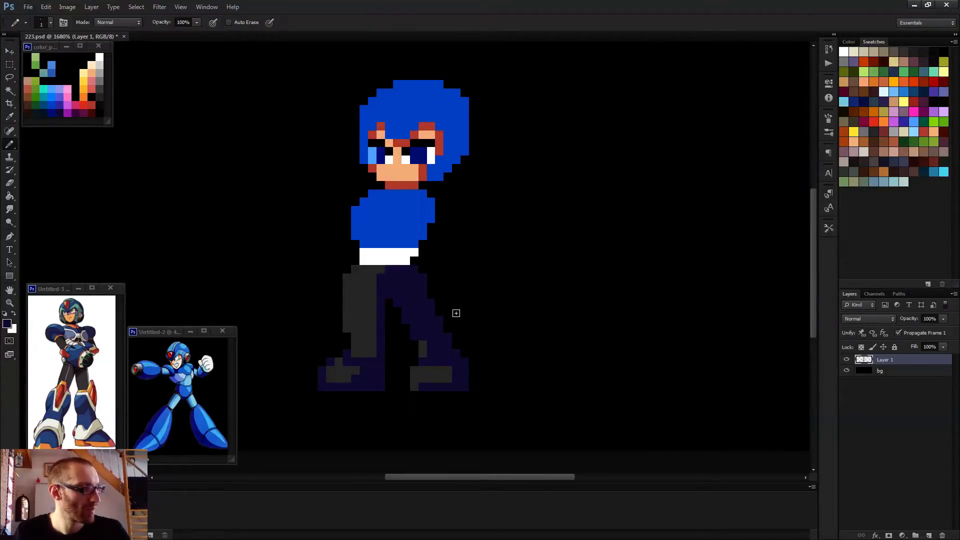
- Shade the right end of the white waist with the light blue sampled from the eye, two pixels in each row
scroll(453, 311, down, 4)
scroll(455, 314, down, 4)
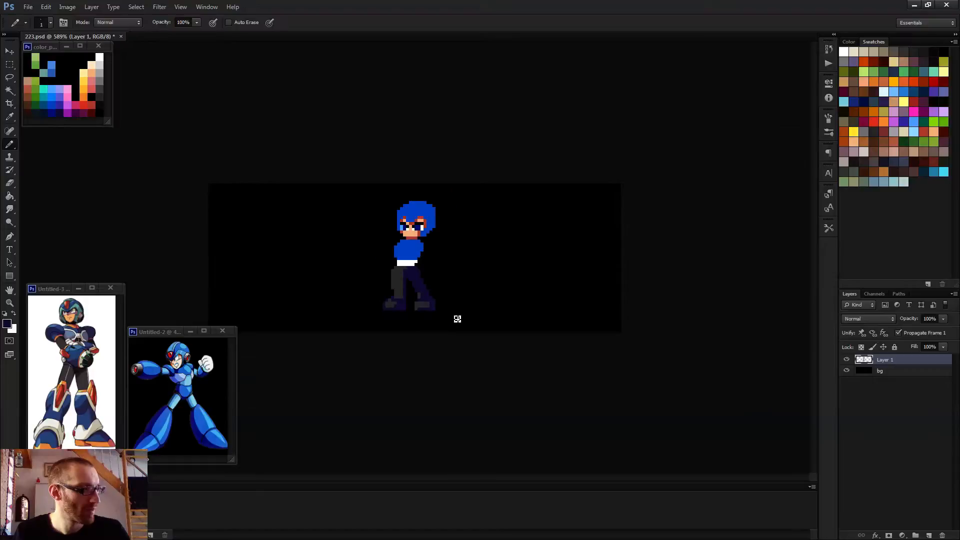
scroll(432, 307, up, 4)
scroll(429, 304, down, 4)
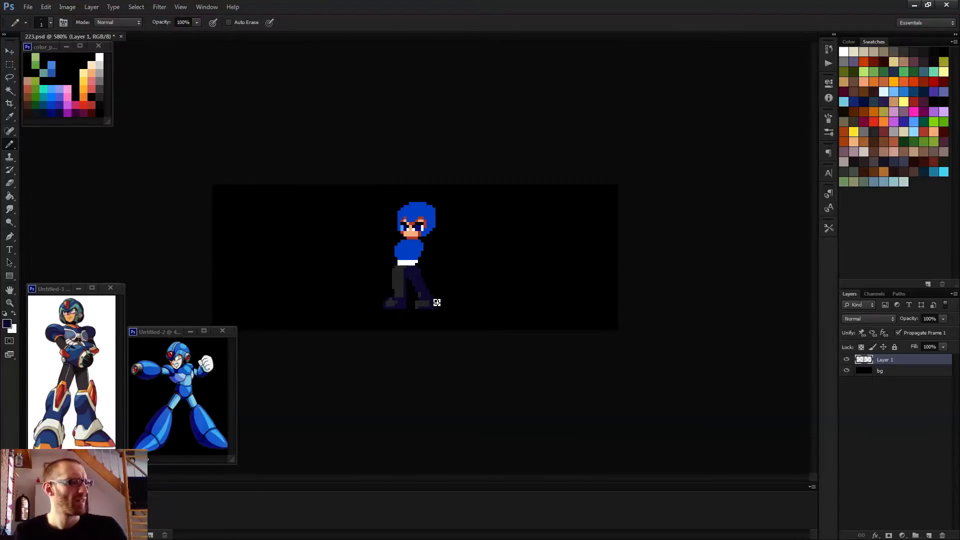
scroll(413, 259, up, 4)
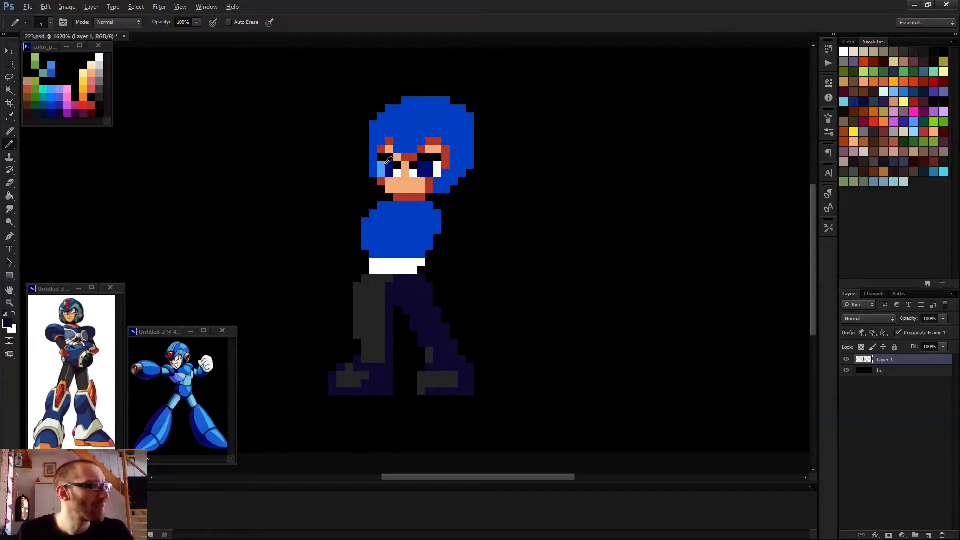
alt+click(384, 164)
drag(400, 268, 417, 264)
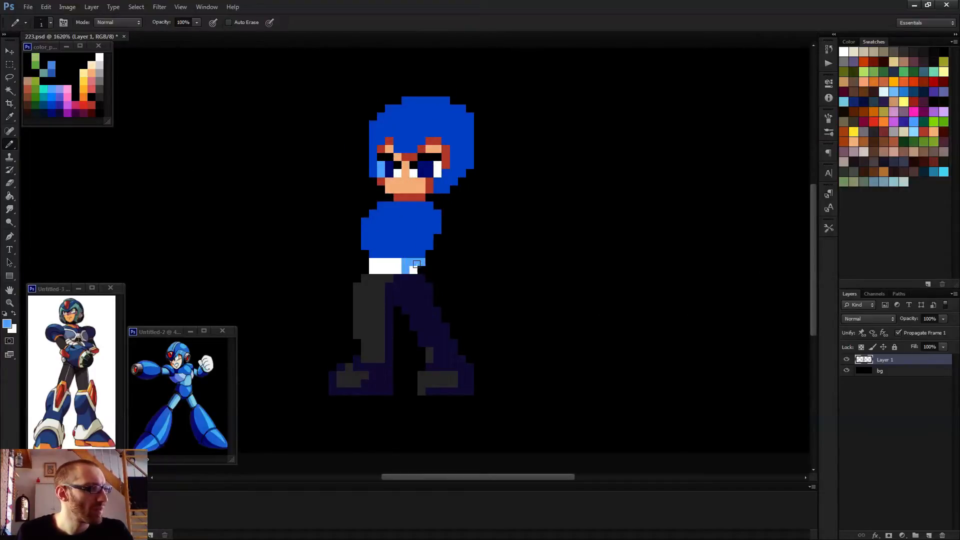
alt+click(399, 263)
scroll(433, 277, down, 6)
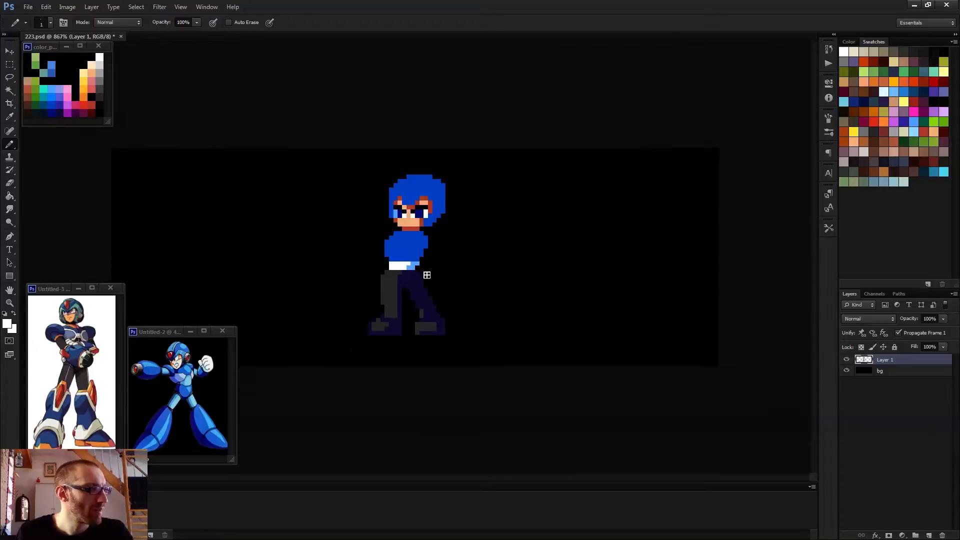
scroll(435, 278, up, 5)
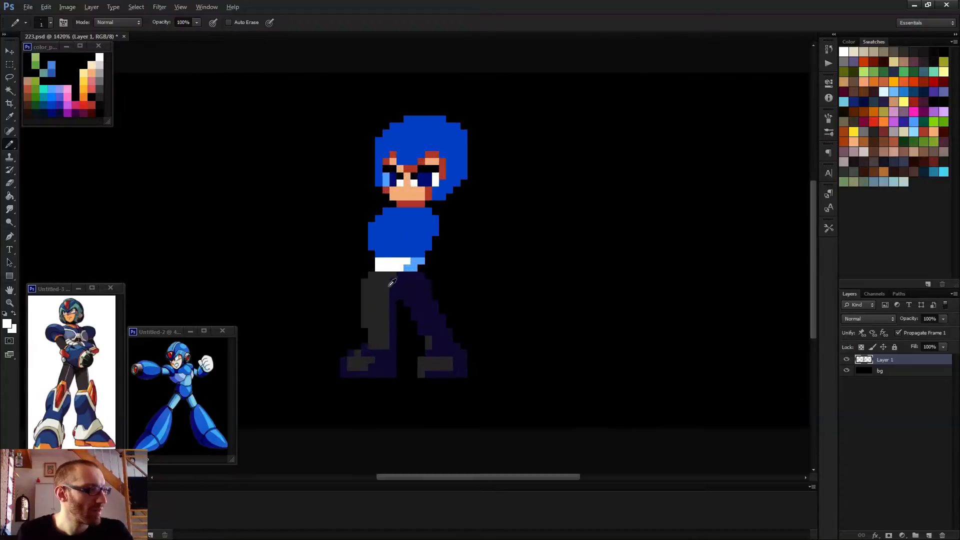
- Shade the inner thighs in sampled navy and paint a dark grey diagonal band down the right thigh
alt+click(406, 285)
alt+click(382, 286)
alt+click(407, 285)
mouse_move(394, 276)
mouse_down()
mouse_move(398, 300)
mouse_move(407, 280)
mouse_move(389, 298)
mouse_move(404, 283)
mouse_move(428, 317)
mouse_up()
alt+click(385, 298)
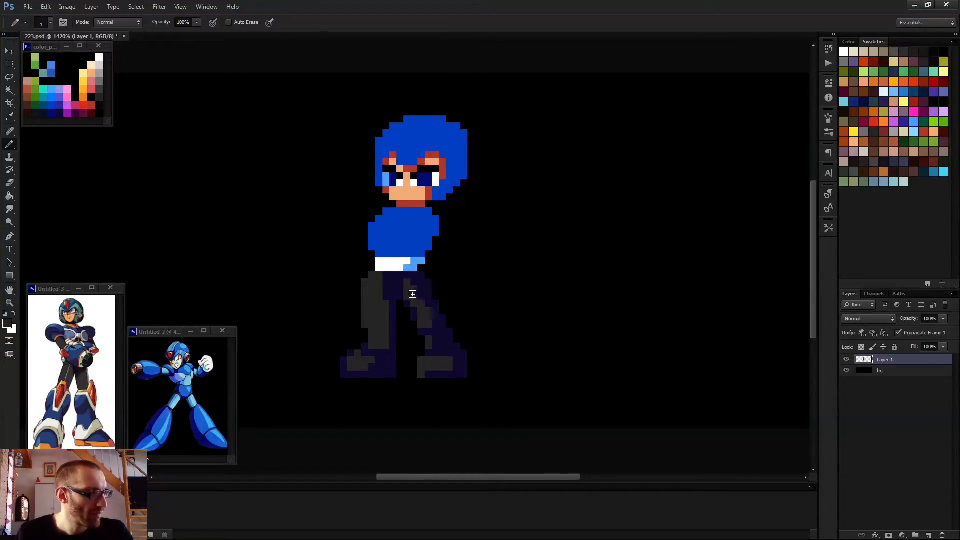
drag(401, 284, 414, 294)
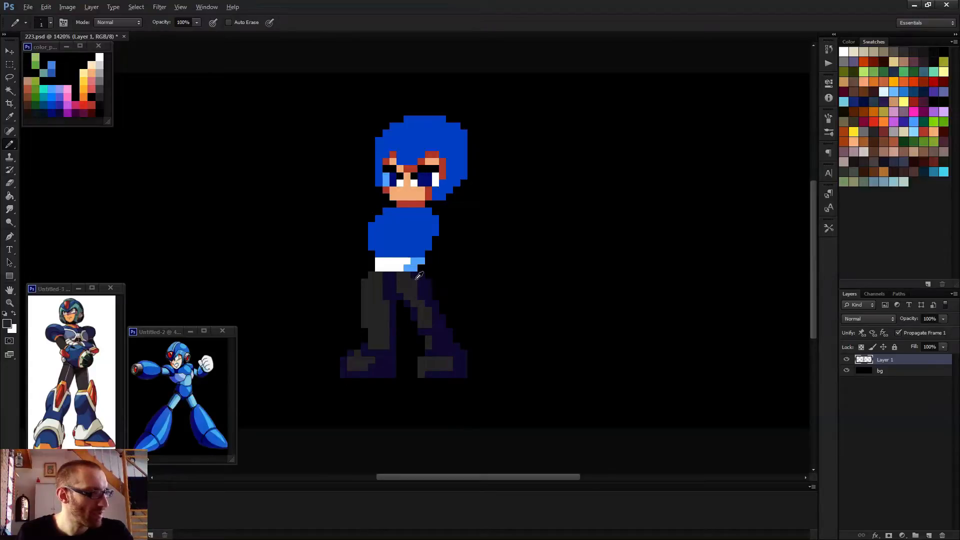
scroll(430, 299, down, 6)
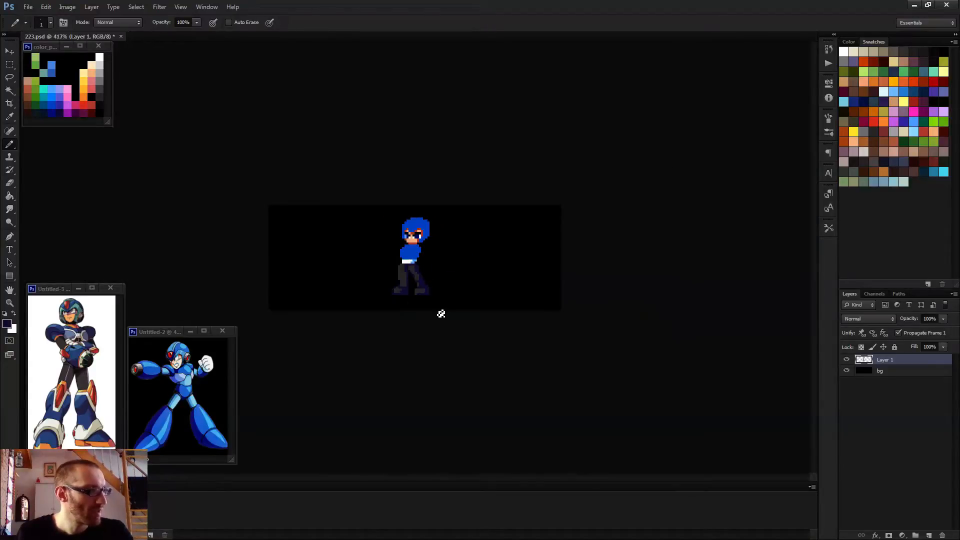
scroll(474, 304, up, 6)
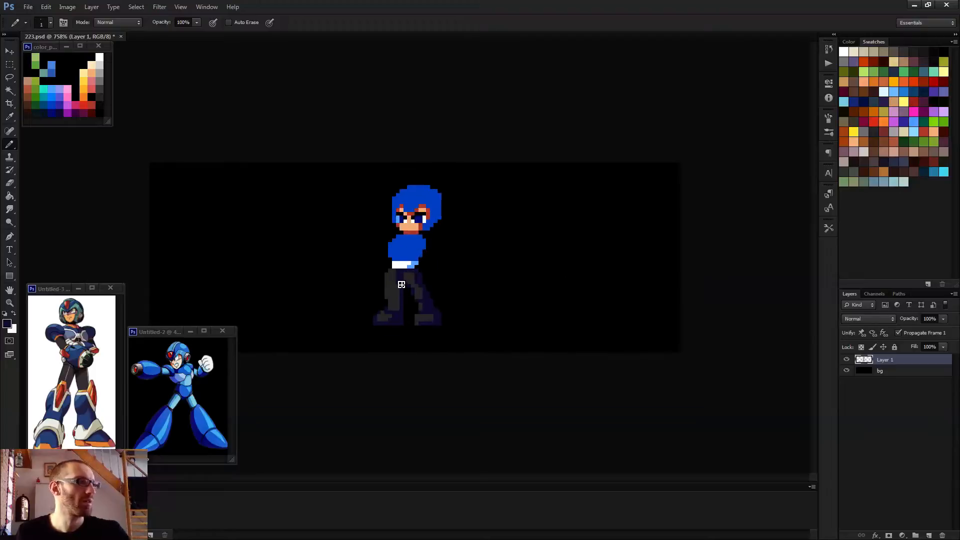
- Edge the outer side of the left thigh with navy pixels and touch up its upper part in the sampled dark grey
mouse_move(373, 275)
mouse_down()
mouse_move(356, 280)
mouse_move(366, 327)
mouse_up()
alt+click(373, 297)
drag(369, 274, 390, 276)
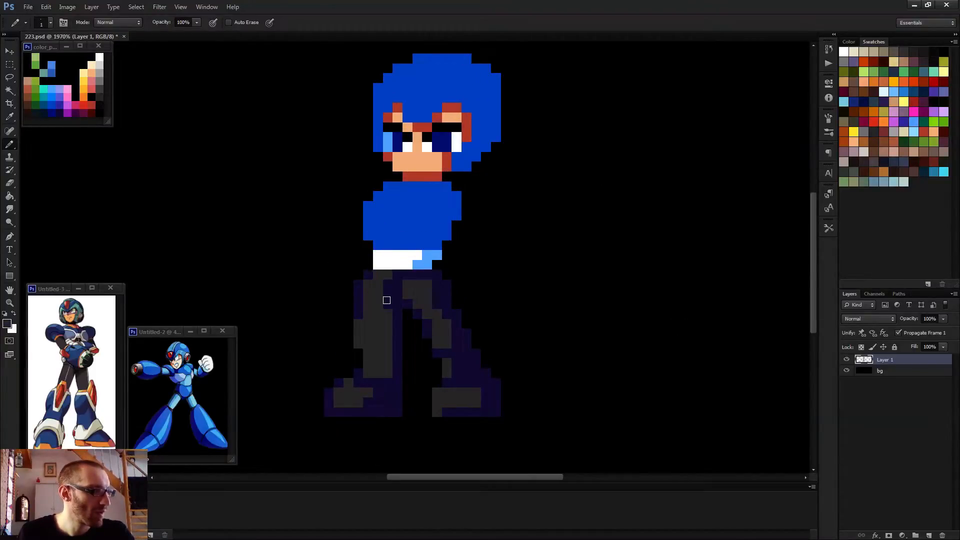
click(387, 283)
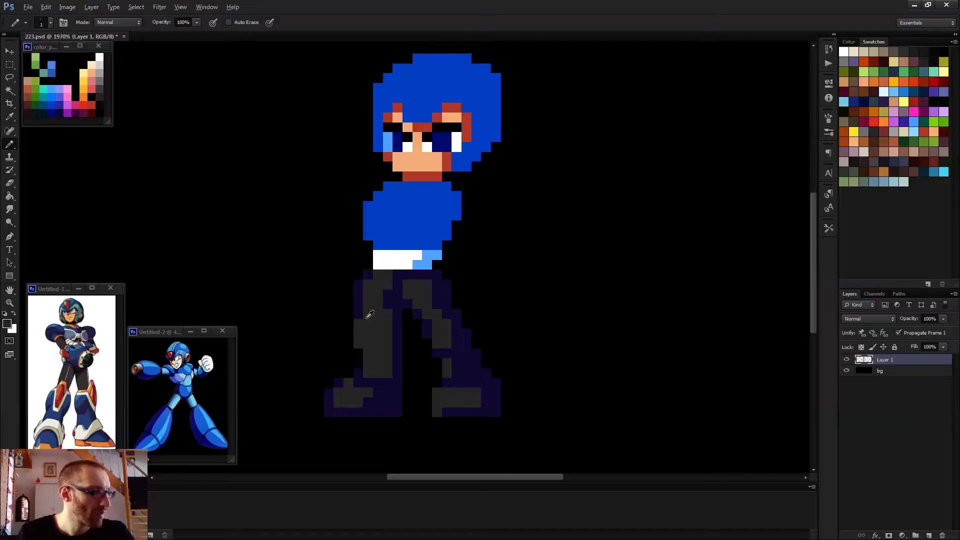
alt+click(357, 314)
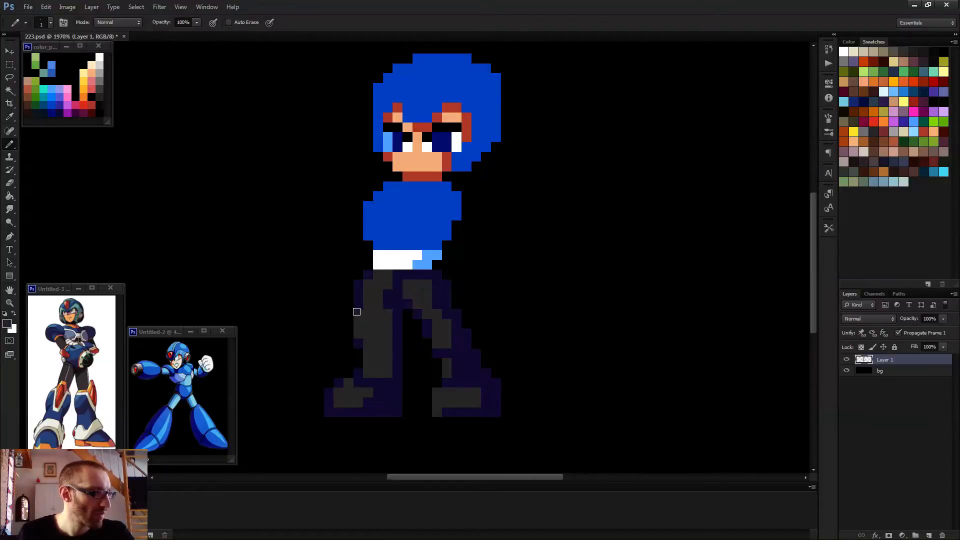
scroll(418, 332, down, 5)
scroll(419, 332, up, 3)
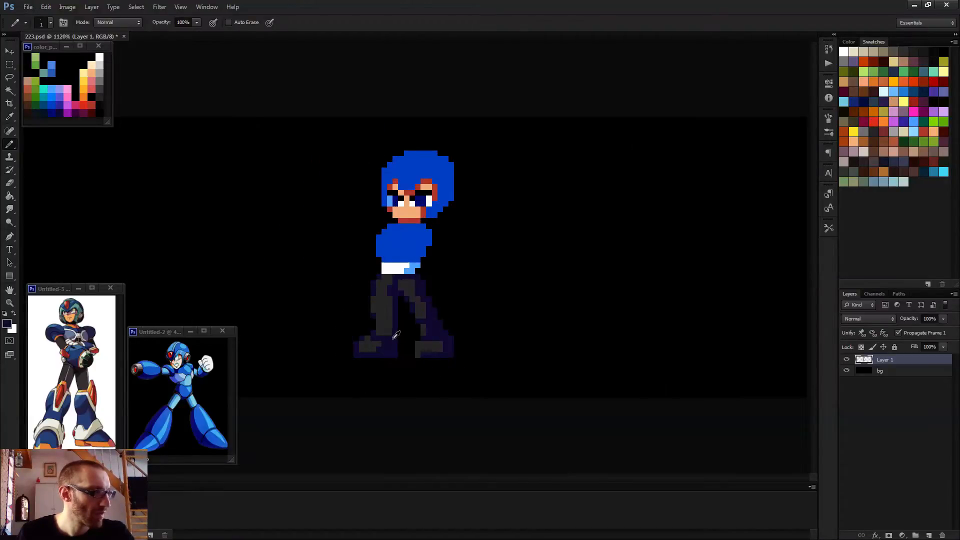
scroll(393, 328, down, 4)
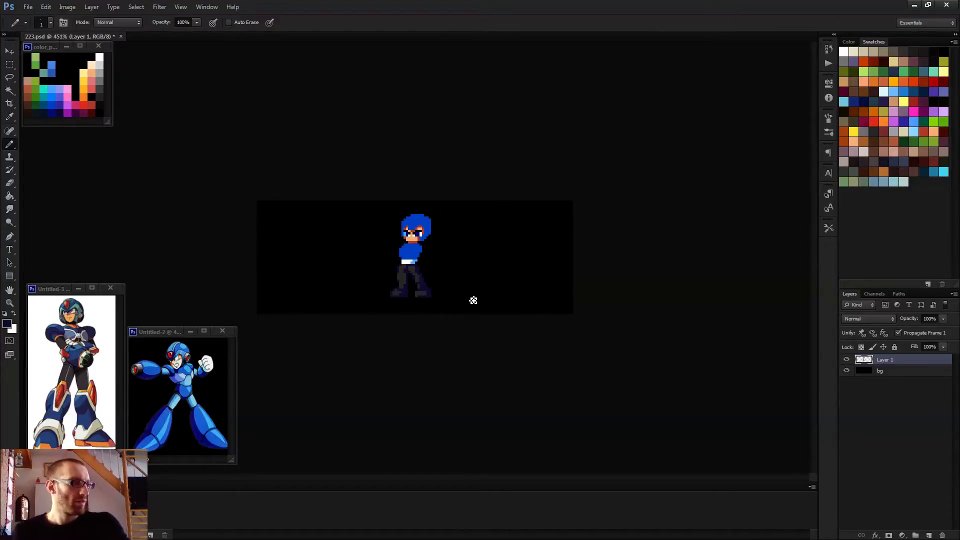
scroll(420, 255, up, 5)
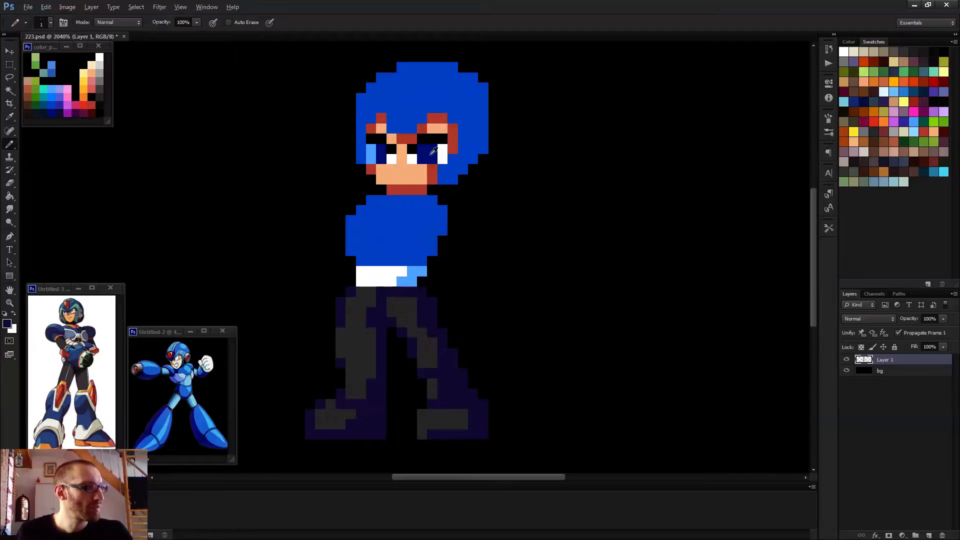
- Shade the right side of the blue torso with the dark blue sampled from the eye, from shoulder to waist
alt+click(430, 154)
mouse_move(421, 260)
mouse_down()
mouse_move(413, 256)
mouse_move(427, 230)
mouse_move(432, 260)
mouse_move(442, 207)
mouse_move(431, 227)
mouse_up()
click(436, 229)
alt+click(437, 242)
click(432, 200)
click(423, 229)
scroll(445, 248, down, 4)
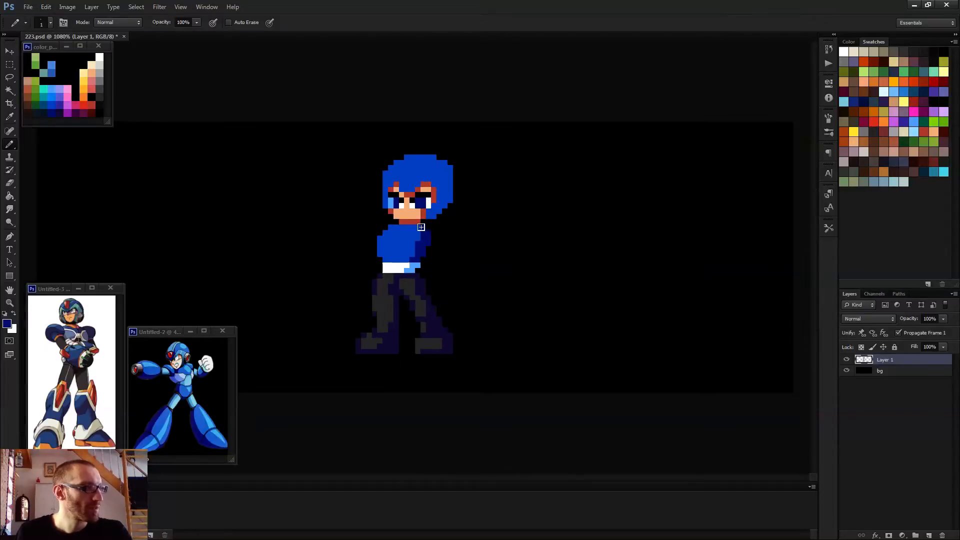
alt+click(412, 232)
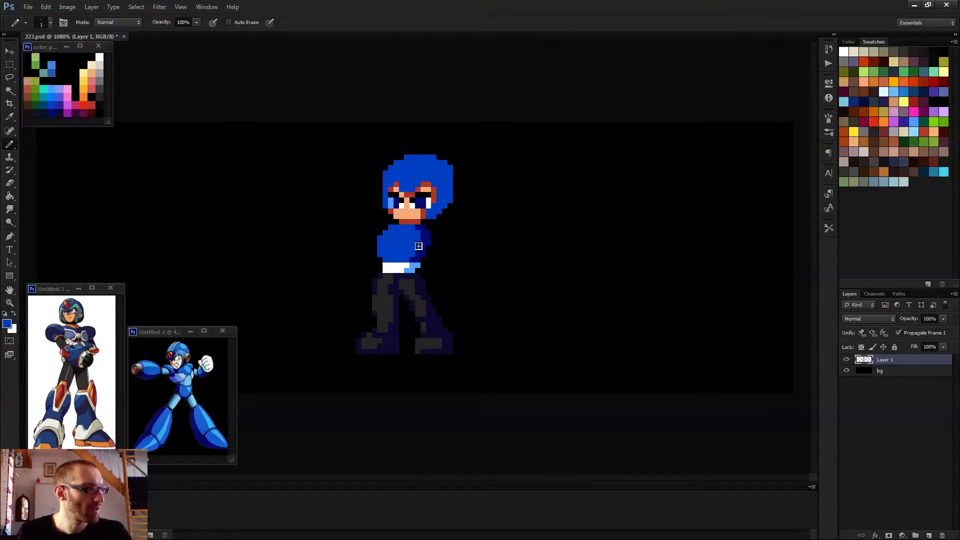
scroll(453, 285, down, 3)
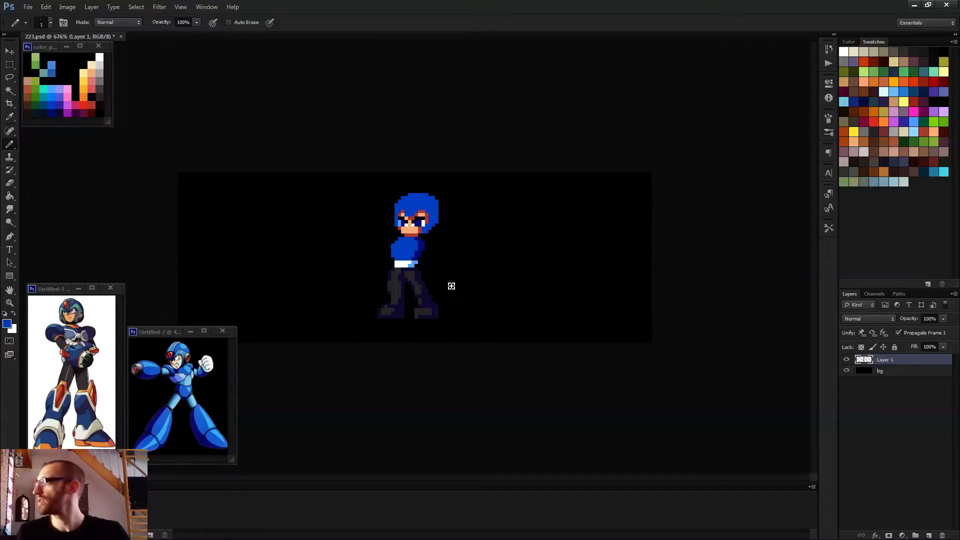
scroll(432, 259, up, 6)
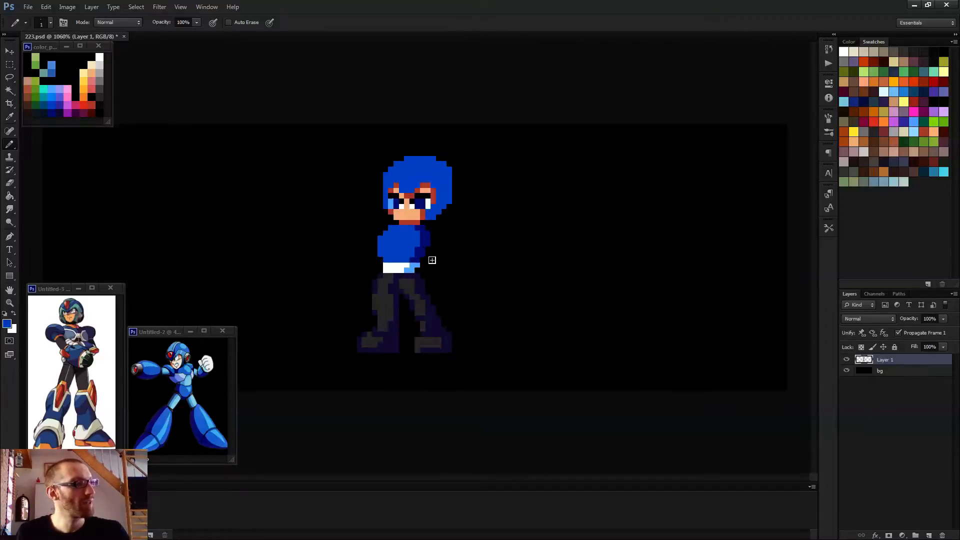
- Try a few dark blue shadow pixels on the upper and lower left edge of the torso
alt+click(432, 232)
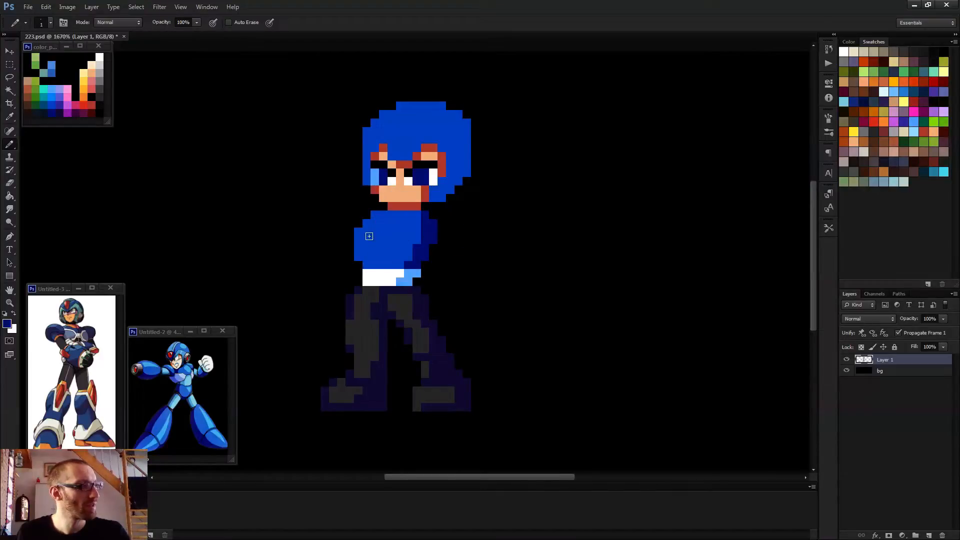
click(358, 231)
scroll(368, 250, down, 6)
scroll(389, 261, up, 4)
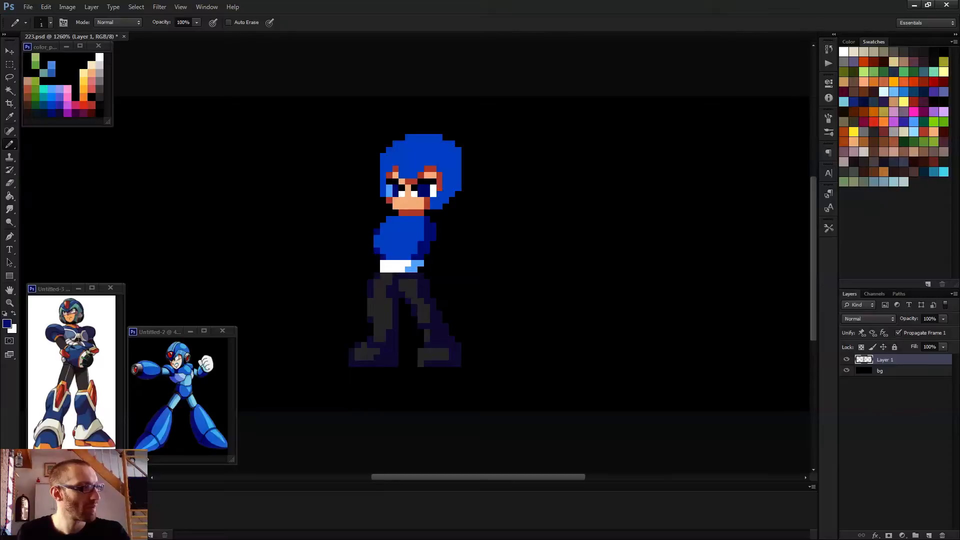
scroll(434, 286, down, 3)
scroll(433, 288, down, 2)
scroll(433, 290, up, 5)
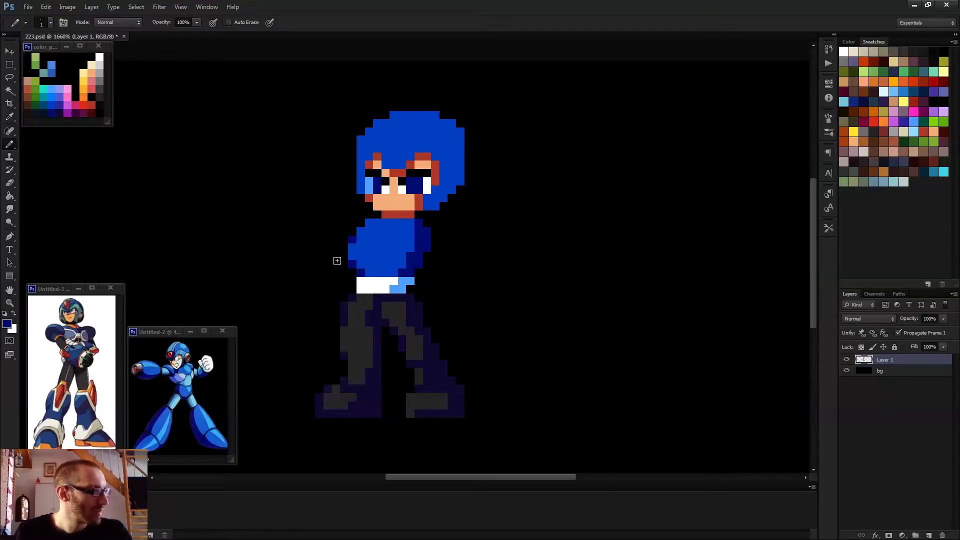
- Try extending the dark blue shading along the whole left edge of the torso up to the shoulder
scroll(329, 255, down, 3)
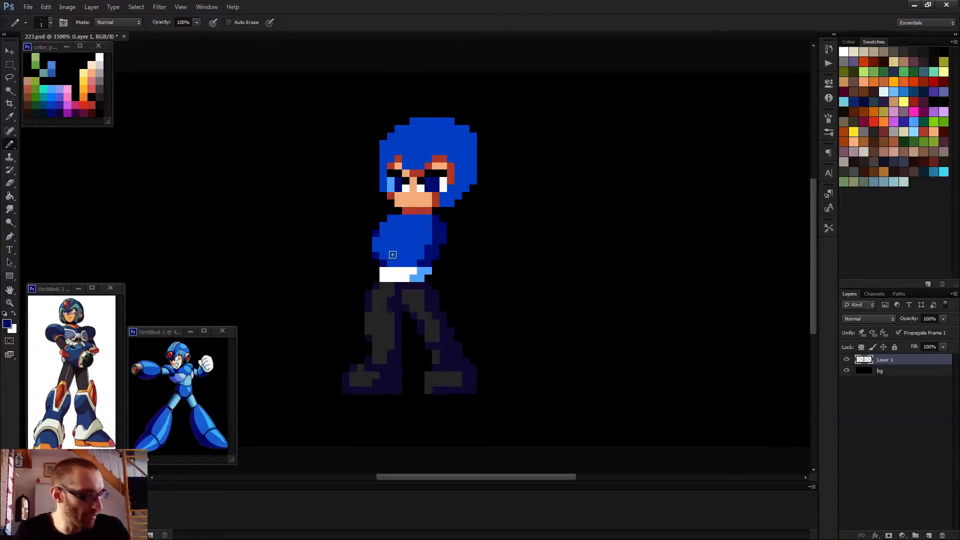
scroll(387, 250, up, 5)
alt+click(379, 228)
mouse_move(381, 226)
mouse_down()
mouse_move(373, 226)
mouse_move(372, 260)
mouse_up()
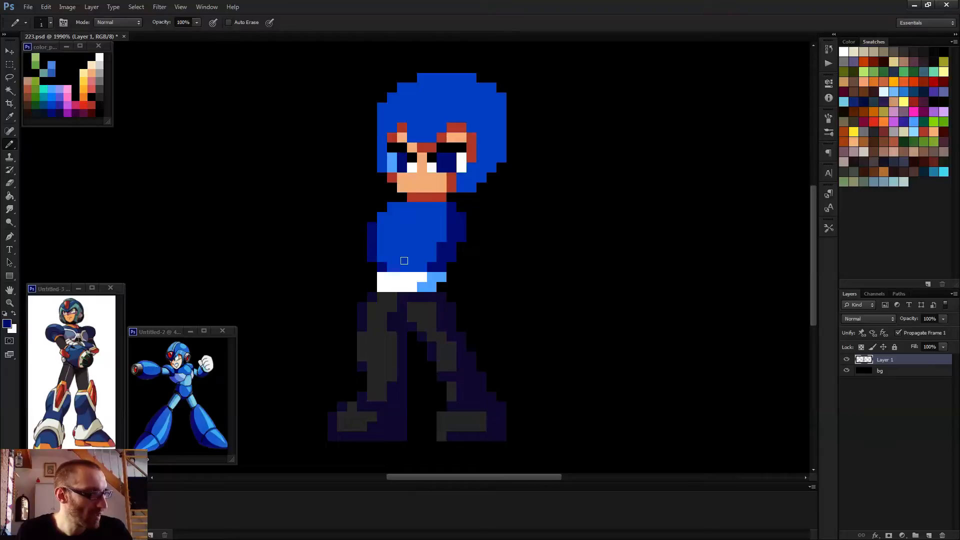
click(382, 217)
scroll(414, 292, down, 1)
scroll(416, 278, up, 2)
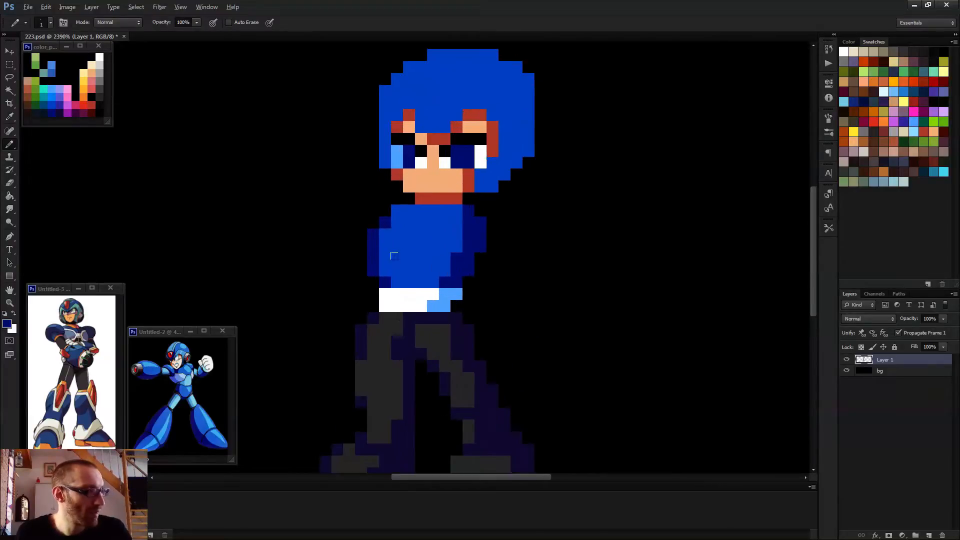
- Repaint the left edge and shoulder of the torso in the sampled mid blue
alt+click(392, 252)
drag(369, 231, 369, 261)
click(373, 271)
click(384, 223)
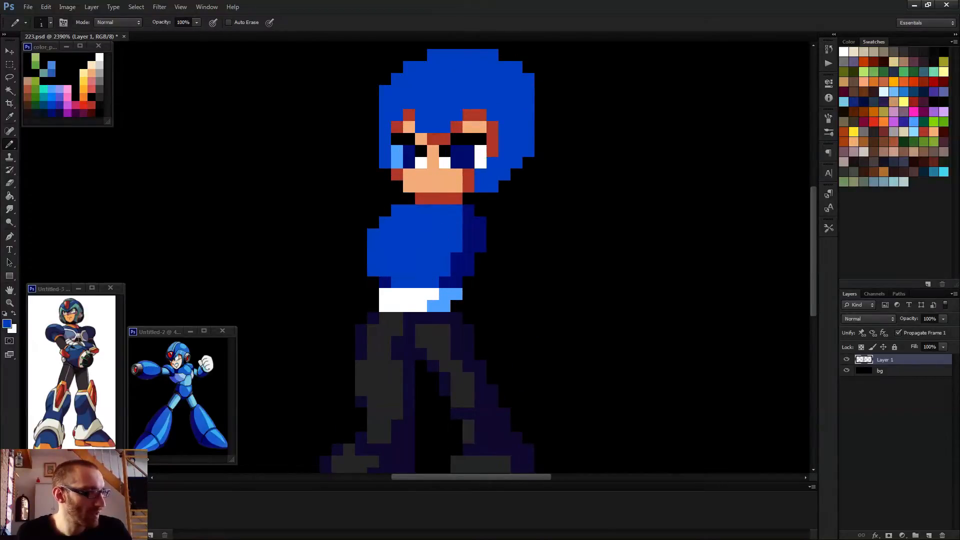
scroll(431, 282, down, 3)
scroll(434, 291, down, 2)
scroll(471, 290, up, 2)
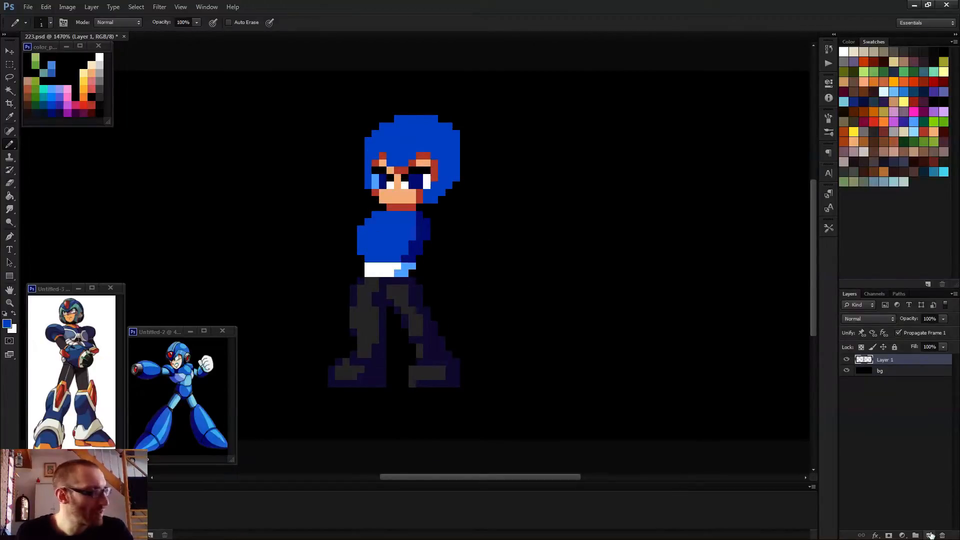
- Add a new layer above the character layer and save the file
click(929, 535)
scroll(478, 289, up, 2)
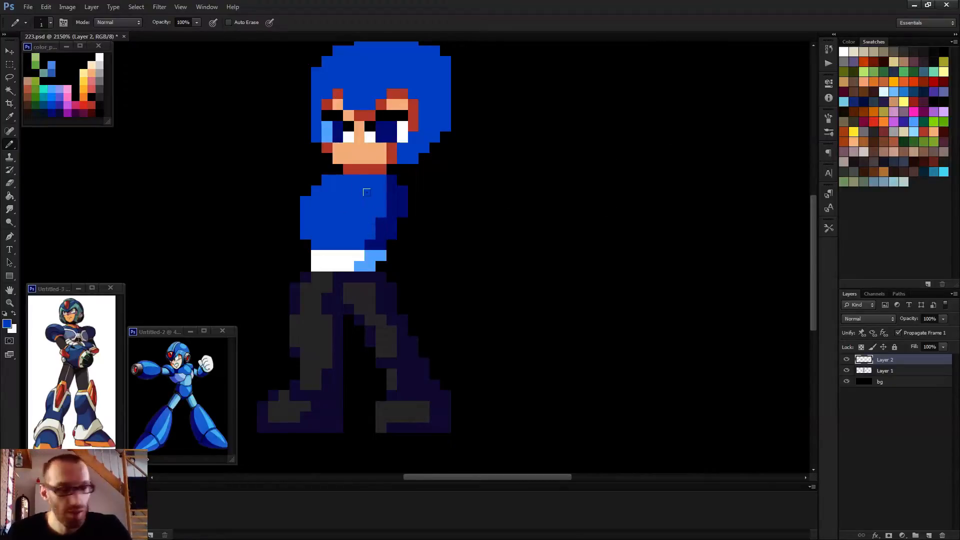
scroll(358, 240, down, 2)
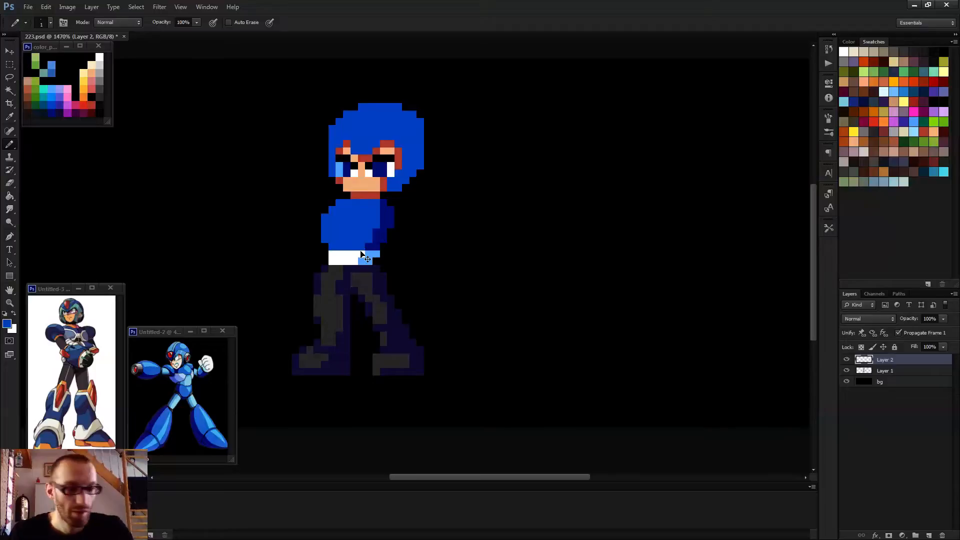
key(ctrl+s)
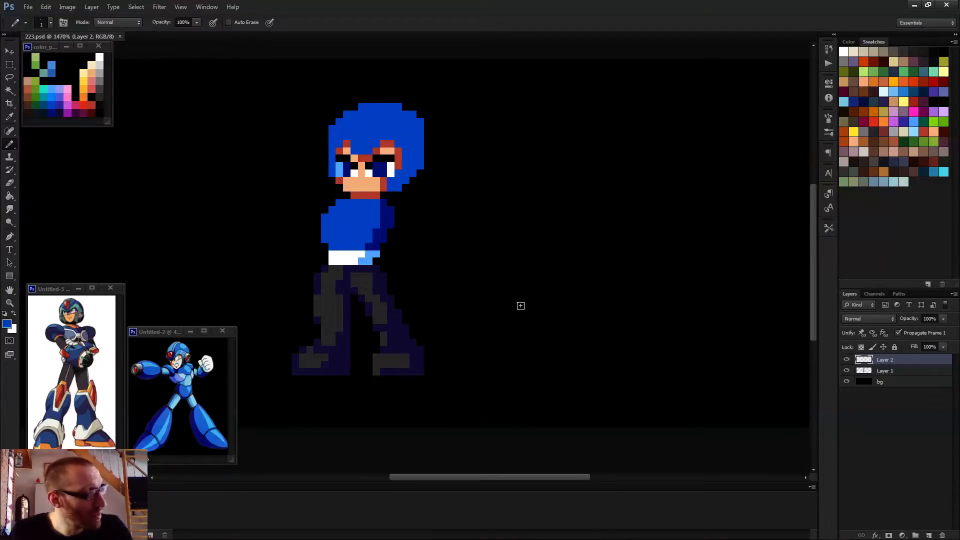
- Try placing a round dark grey hand over the torso's lower left side with a 5-pixel pencil
drag(491, 251, 509, 256)
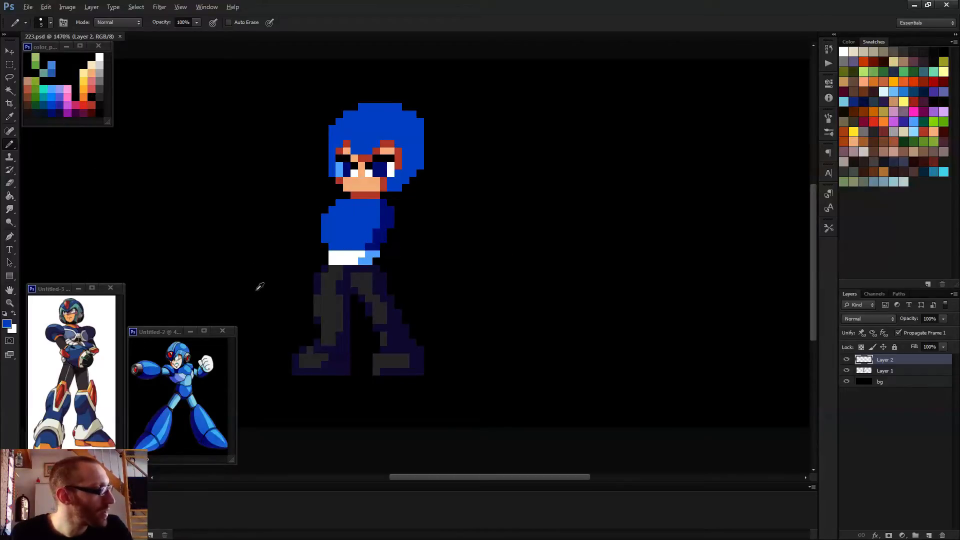
alt+click(333, 306)
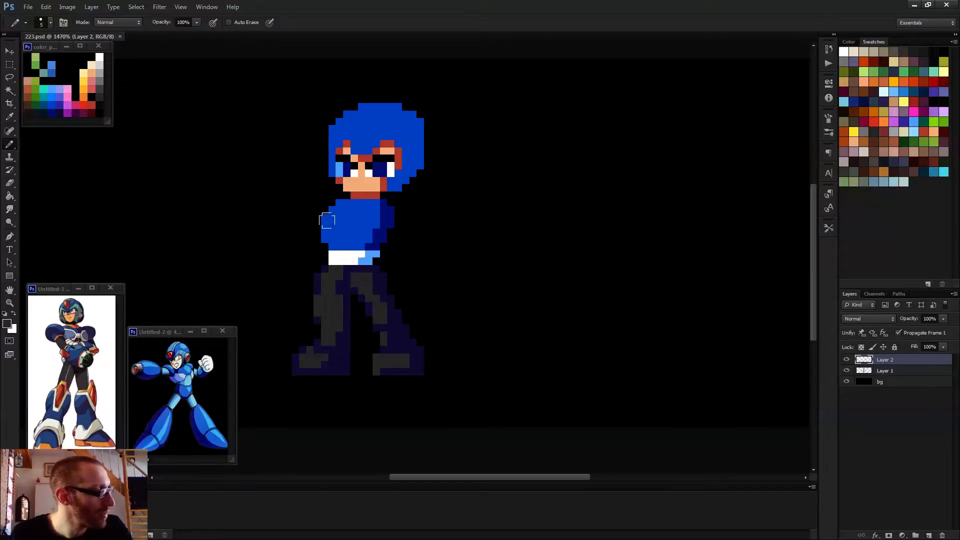
drag(327, 221, 341, 231)
key(ctrl+z)
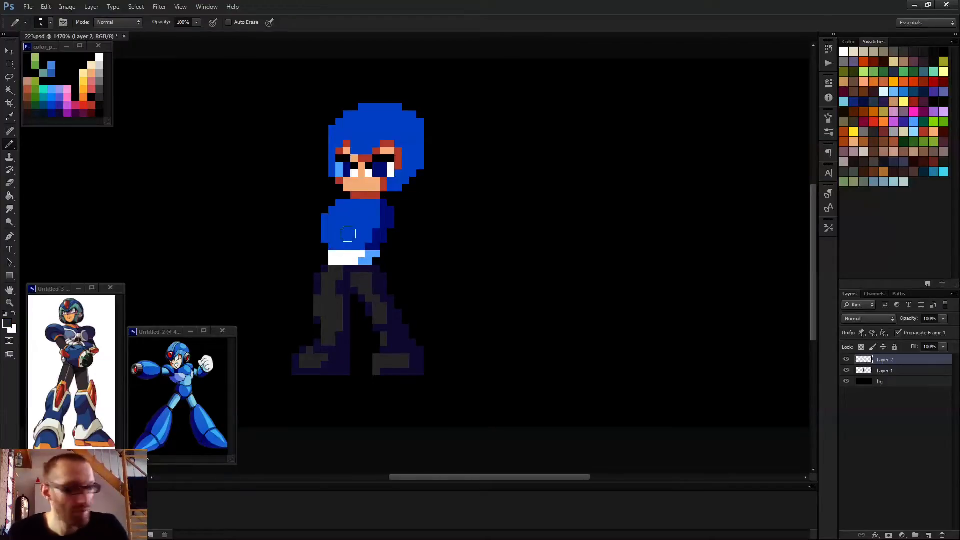
key(ctrl+z)
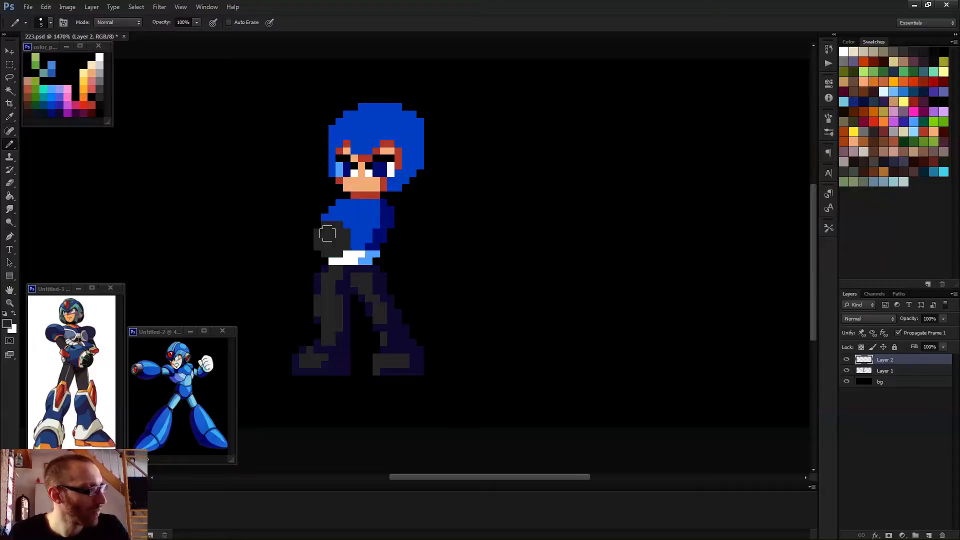
- Reduce the pencil to 1 pixel and try a two-pixel white vertical line beside the grey hand
key(bracketleft)
key(bracketleft)
key(bracketleft)
key(bracketleft)
scroll(329, 257, up, 8)
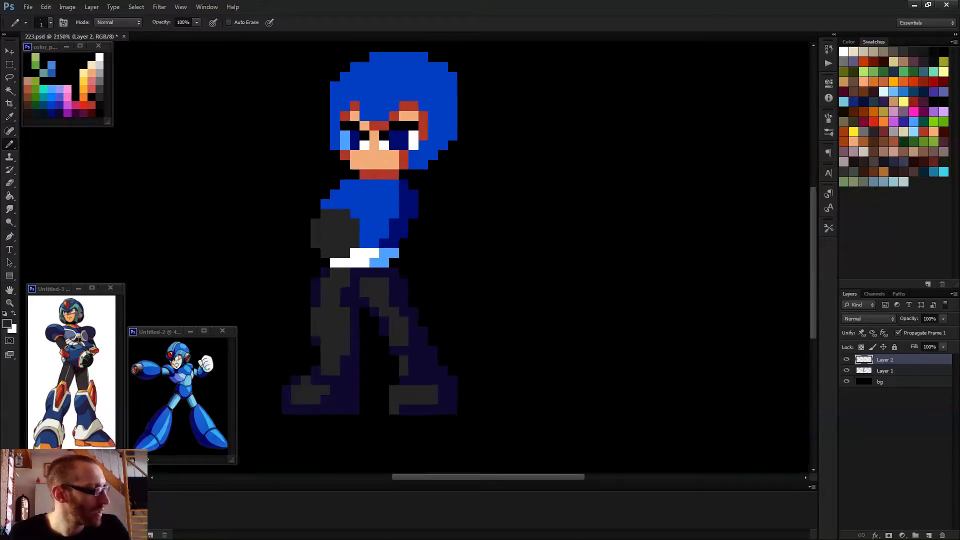
alt+click(377, 253)
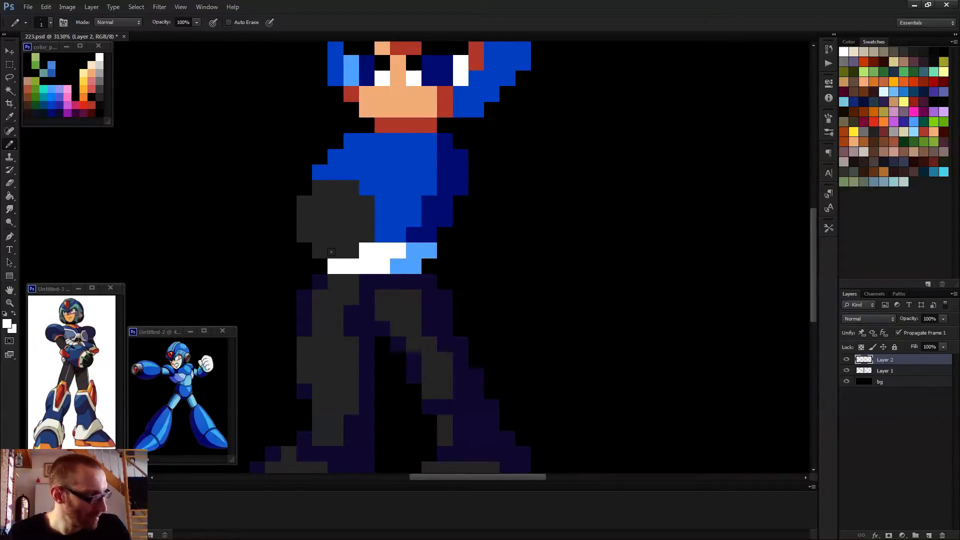
drag(382, 219, 382, 235)
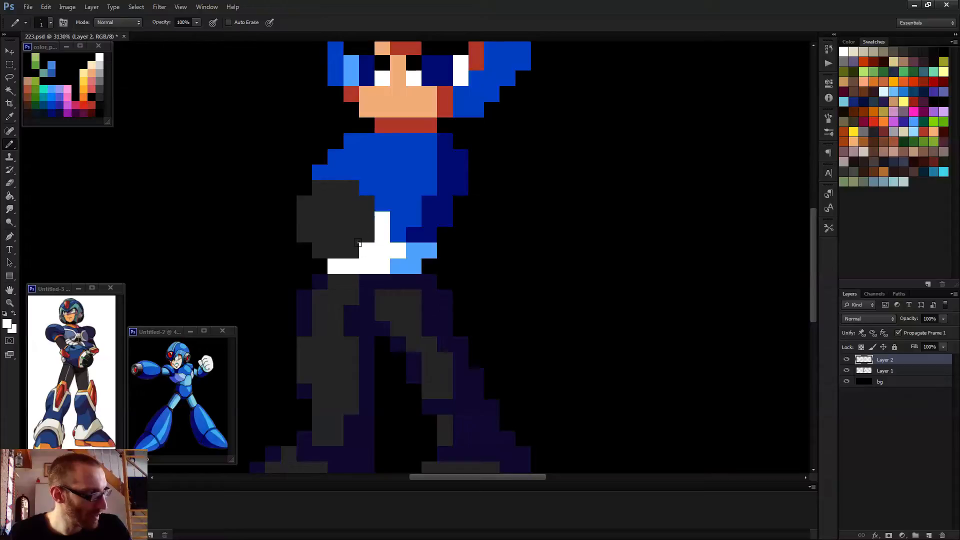
- Undo the white line and the round grey hand on the new layer
key(alt)
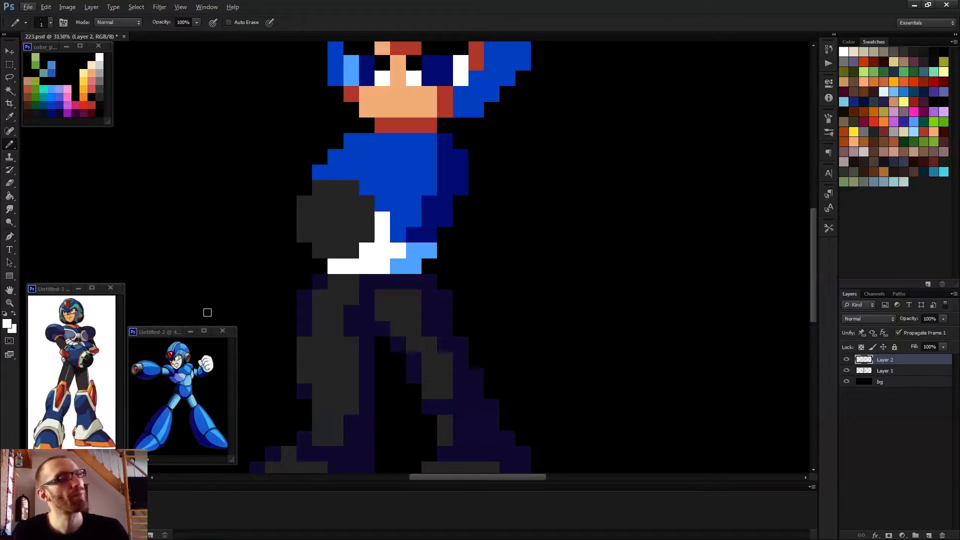
key(ctrl+alt+z)
key(ctrl+alt+z)
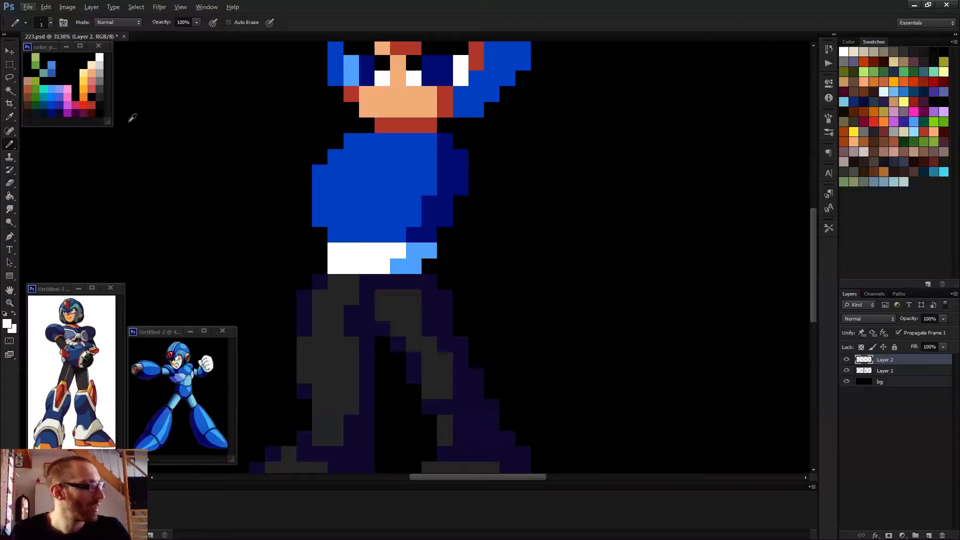
scroll(354, 288, down, 2)
scroll(378, 284, up, 1)
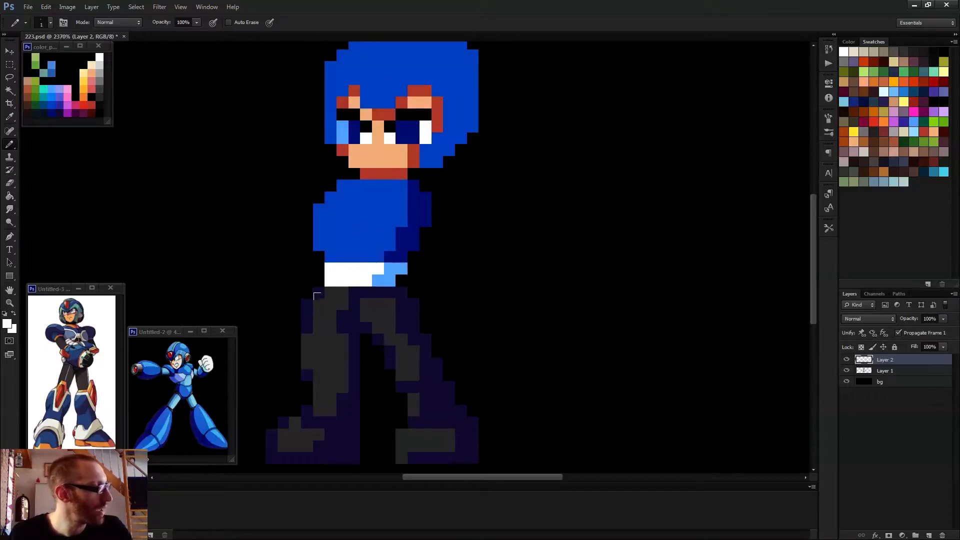
- On Layer 1, recolour the torso with the legs' colours: dark purple on its shaded right side and dark grey on the rest
scroll(346, 256, up, 2)
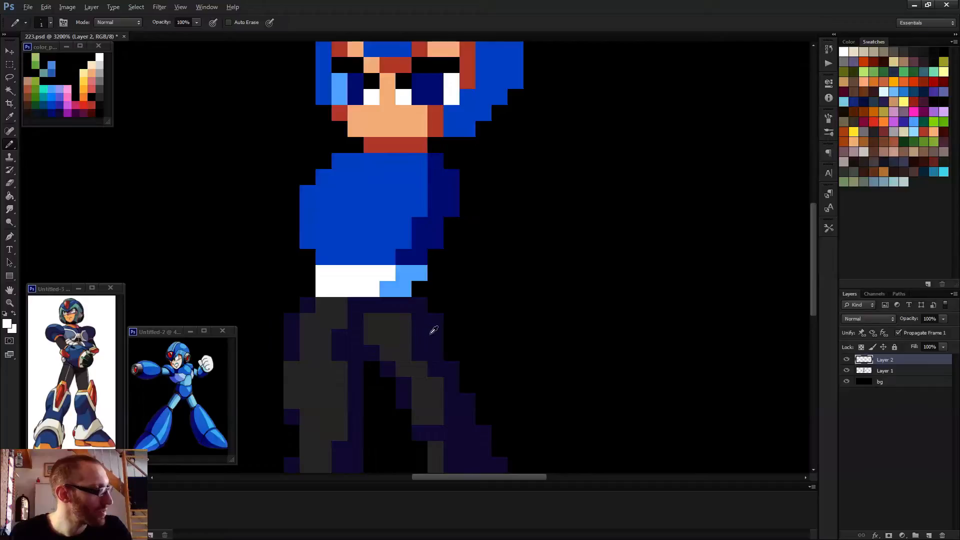
alt+click(432, 330)
key(g)
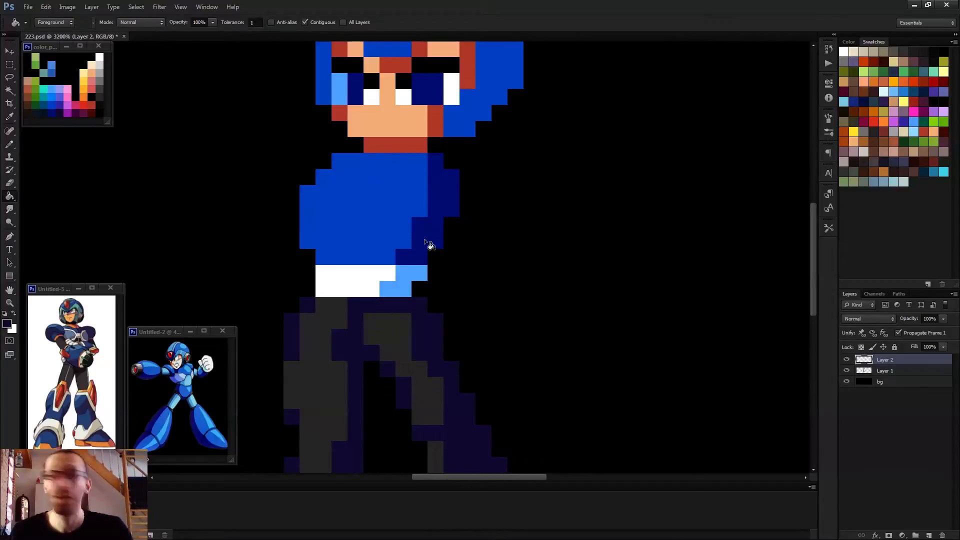
click(425, 244)
key(ctrl+z)
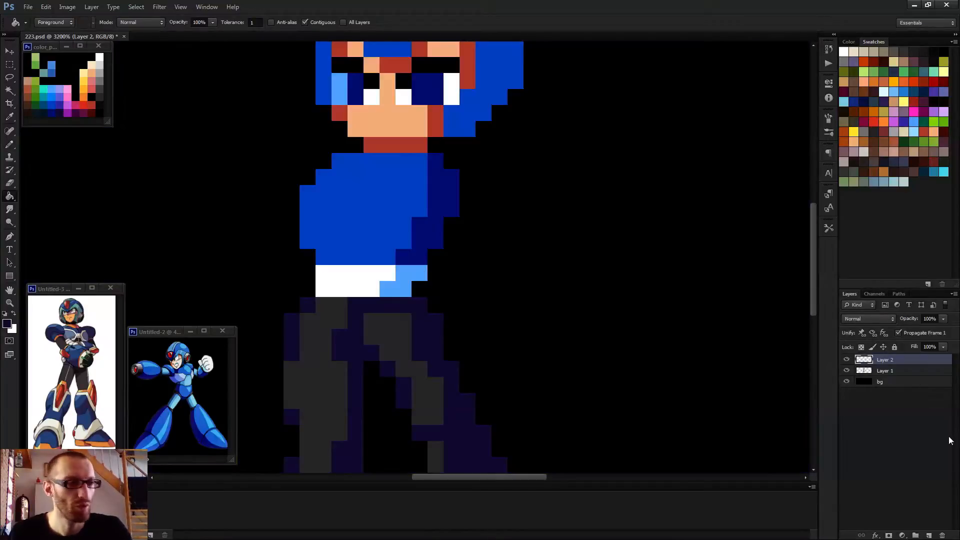
click(887, 371)
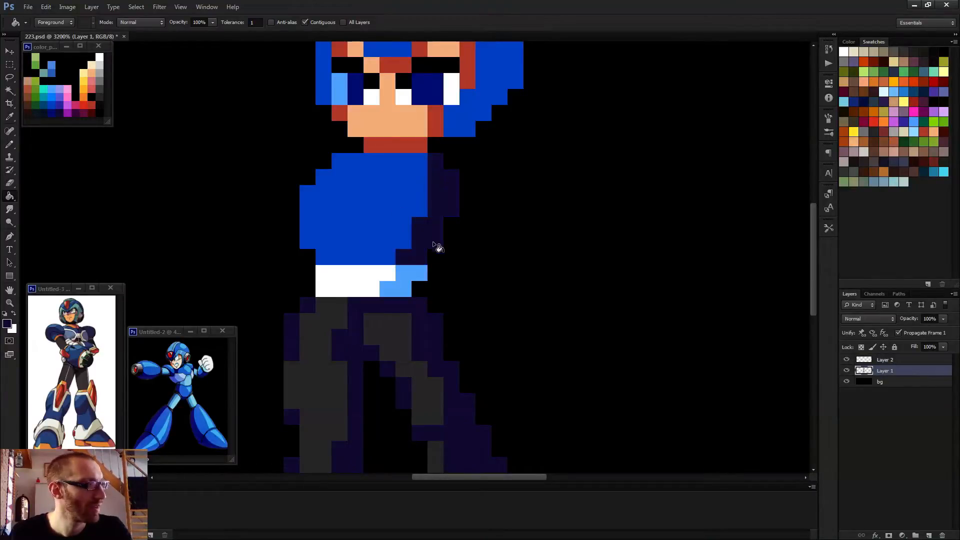
alt+click(395, 328)
click(382, 240)
scroll(392, 273, down, 3)
scroll(399, 272, down, 1)
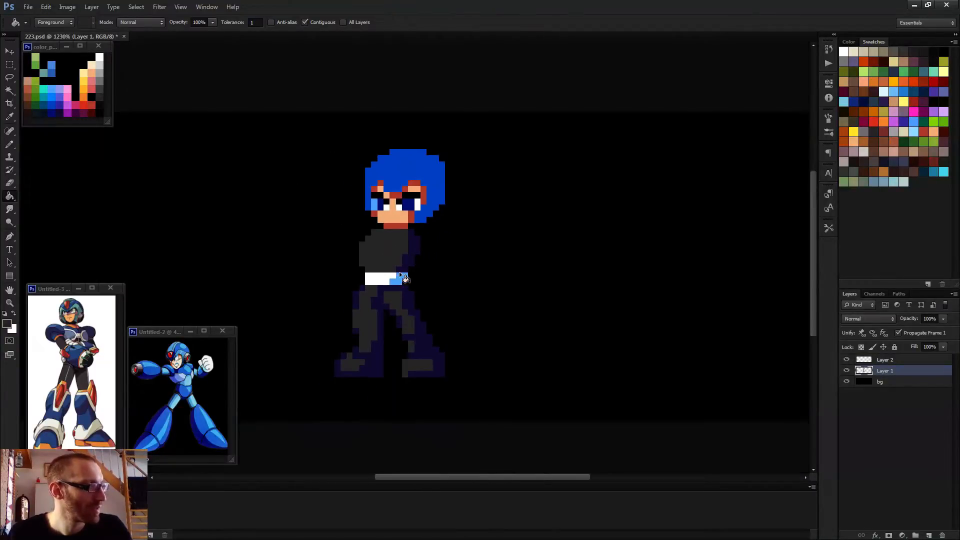
scroll(399, 271, up, 3)
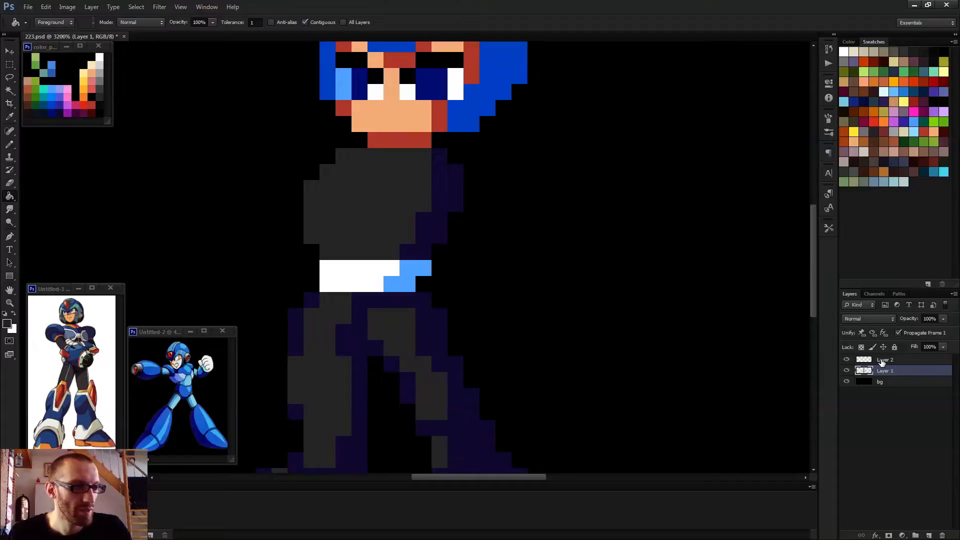
- On Layer 2, pencil a rounded forearm in the eyes' navy blue across the torso's lower left side
click(889, 360)
key(b)
alt+click(429, 83)
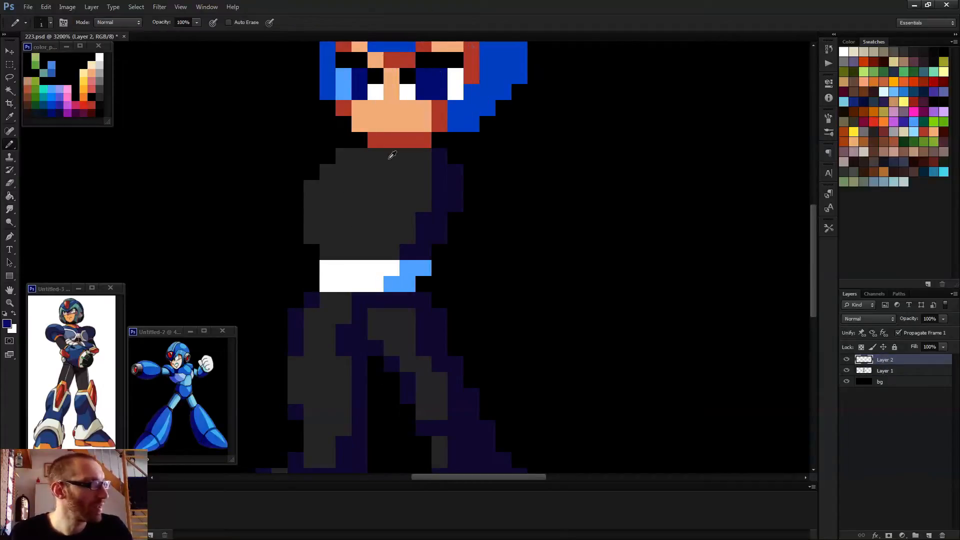
mouse_move(351, 212)
mouse_down()
mouse_move(370, 225)
mouse_move(295, 235)
mouse_move(343, 236)
mouse_move(280, 234)
mouse_up()
scroll(354, 265, down, 6)
scroll(423, 277, up, 5)
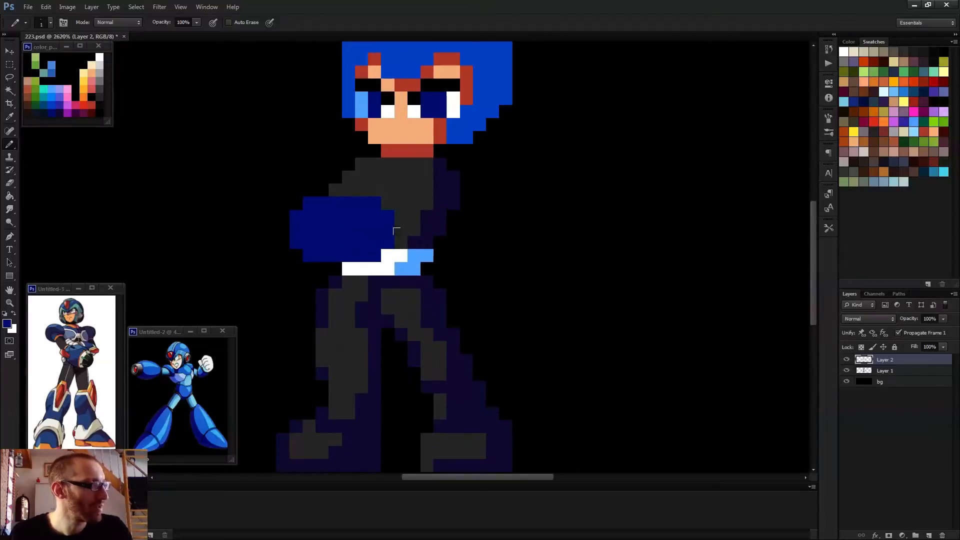
- Draw a small white hand along the forearm's upper edge with 1-pixel strokes, restoring stray pixels below it to navy
key(x)
mouse_move(349, 204)
mouse_down()
mouse_move(334, 203)
mouse_move(335, 217)
mouse_move(362, 189)
mouse_up()
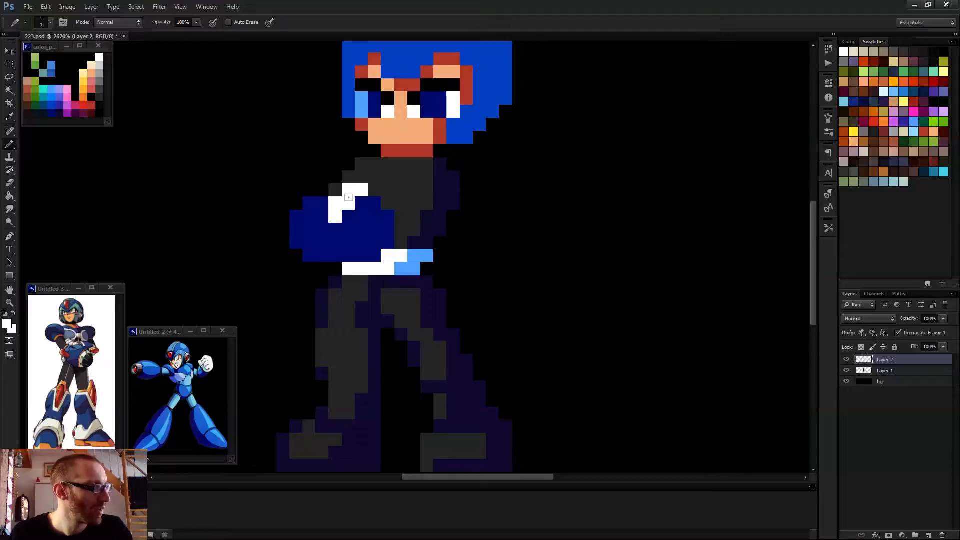
alt+click(368, 210)
click(348, 203)
click(335, 217)
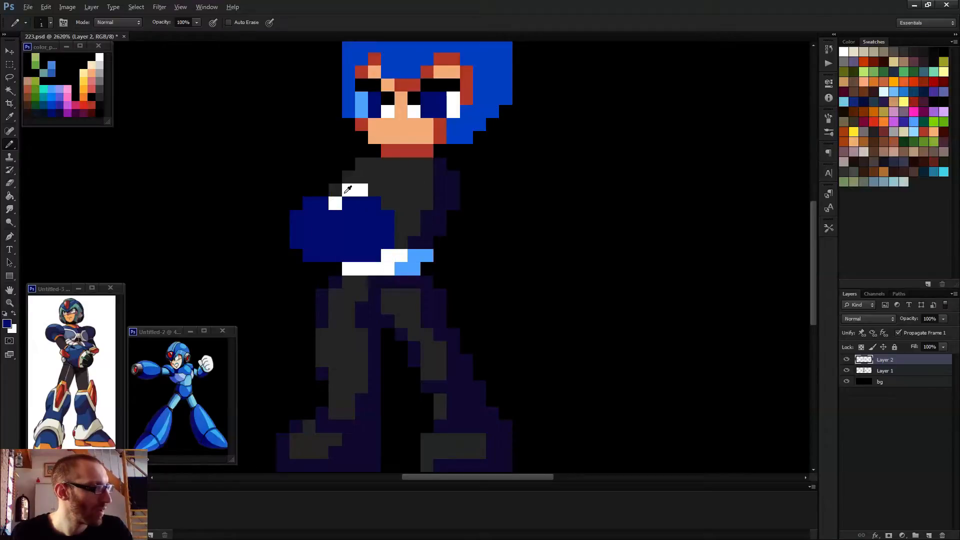
key(x)
click(361, 203)
click(375, 190)
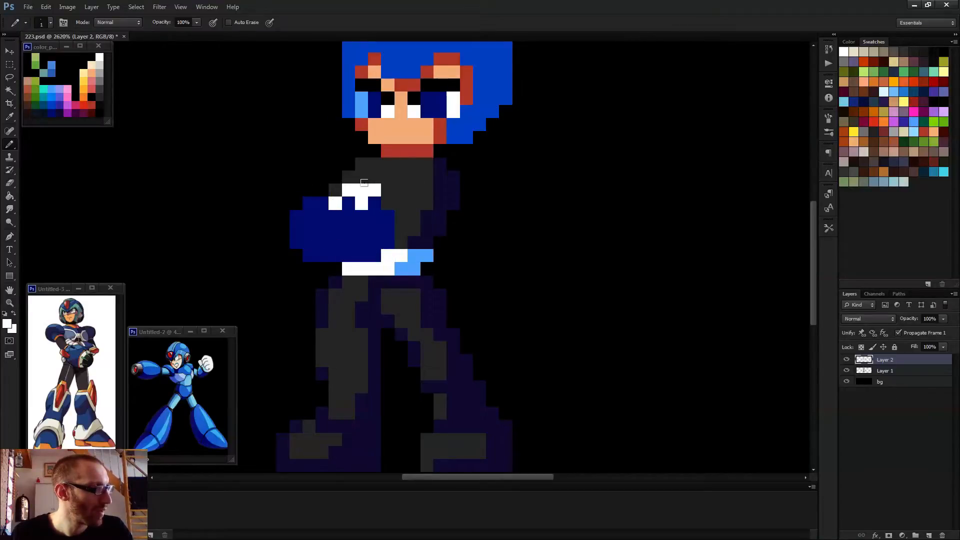
click(388, 203)
click(348, 203)
- Shade the right end of the white hand with pixels in the belt's light blue
alt+click(407, 265)
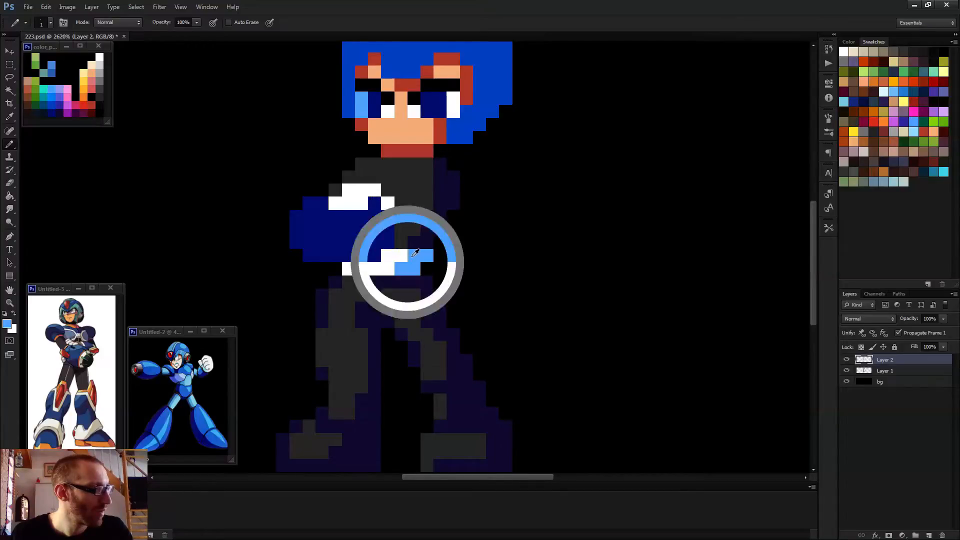
click(361, 203)
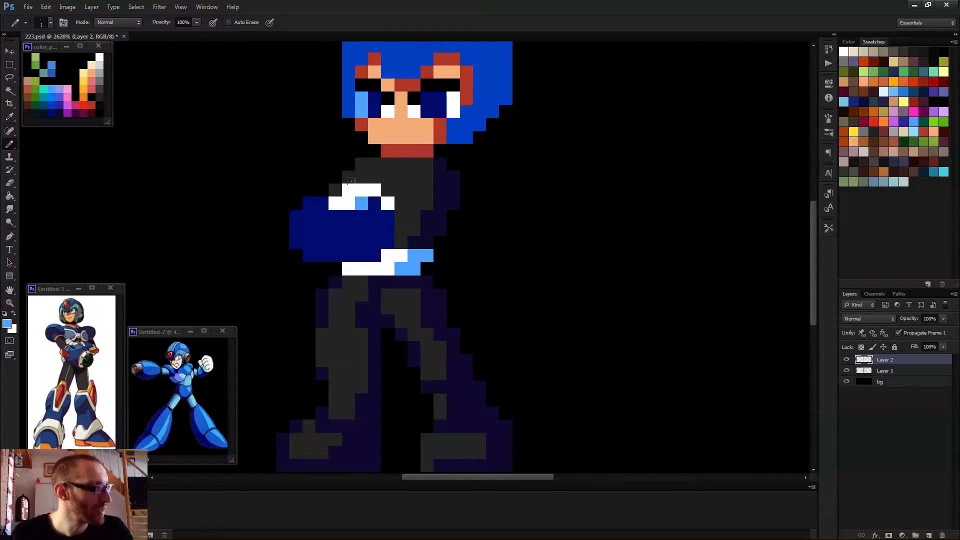
scroll(470, 249, down, 5)
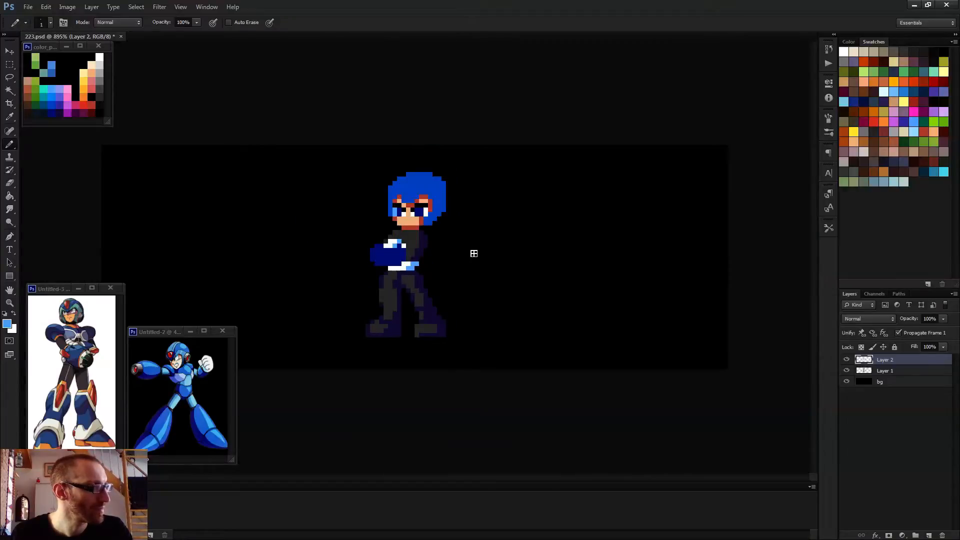
scroll(460, 260, down, 2)
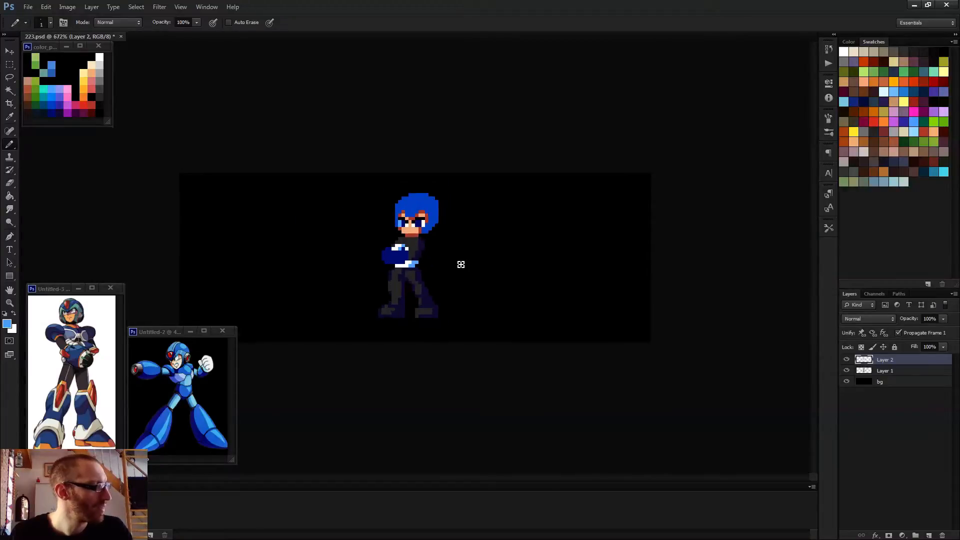
scroll(424, 262, up, 2)
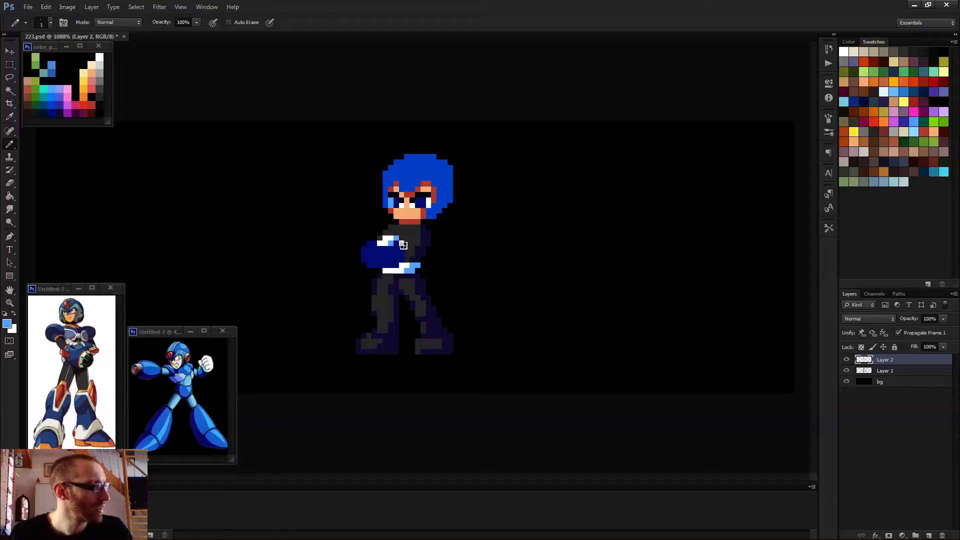
scroll(400, 240, up, 4)
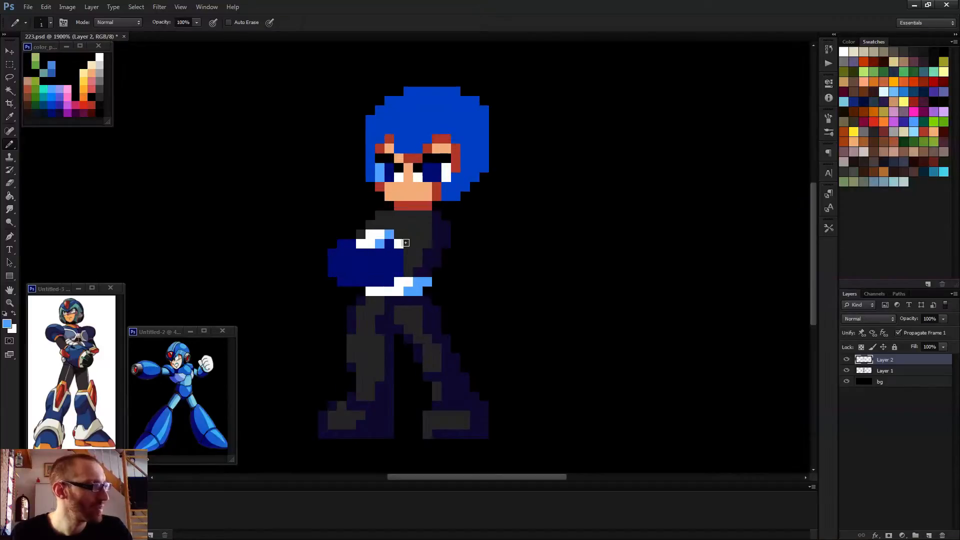
- Reshape the hand's right tip with a light blue pixel in place of the white one, and cover surplus pixels in the torso's dark grey
alt+click(395, 253)
click(396, 244)
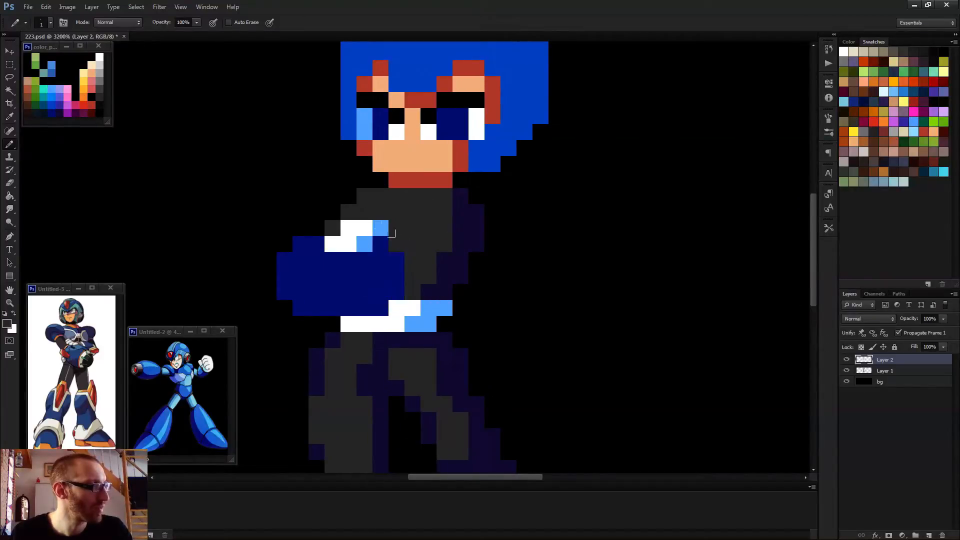
alt+click(383, 226)
click(397, 243)
click(396, 228)
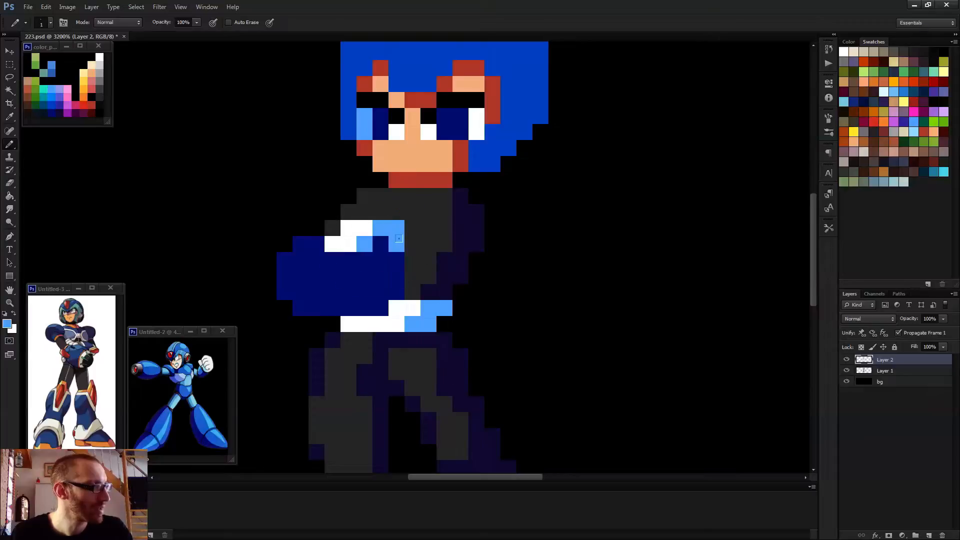
scroll(414, 246, down, 2)
click(413, 246)
click(411, 254)
alt+click(411, 238)
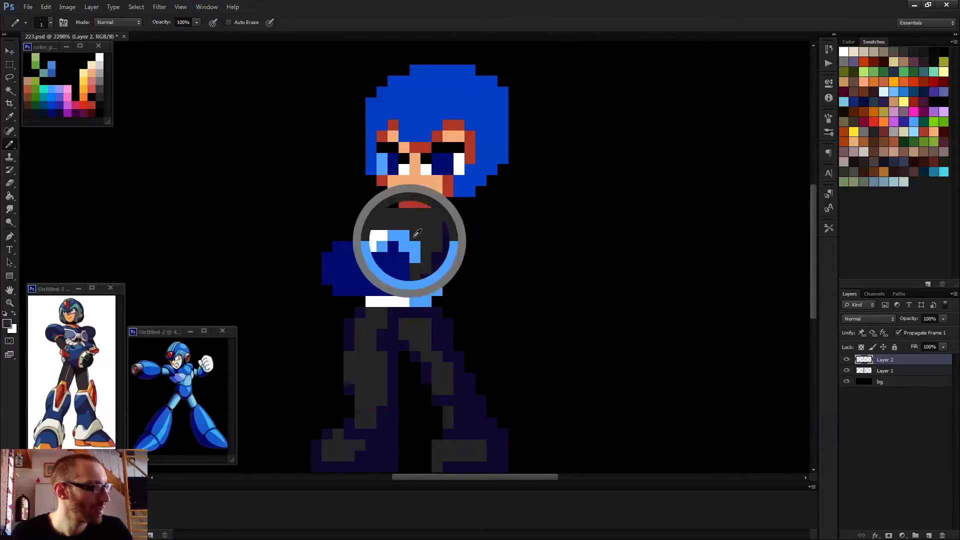
click(405, 235)
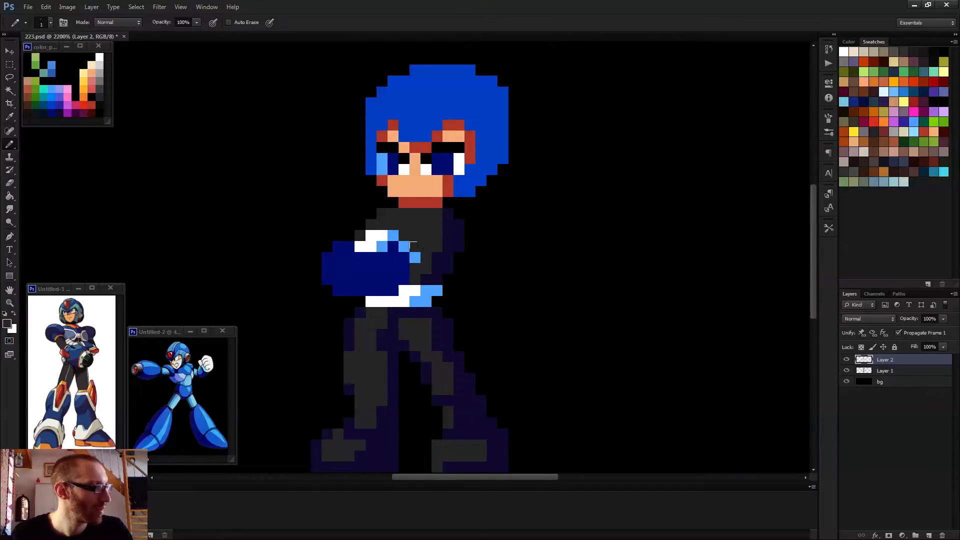
scroll(422, 253, down, 2)
scroll(443, 268, down, 2)
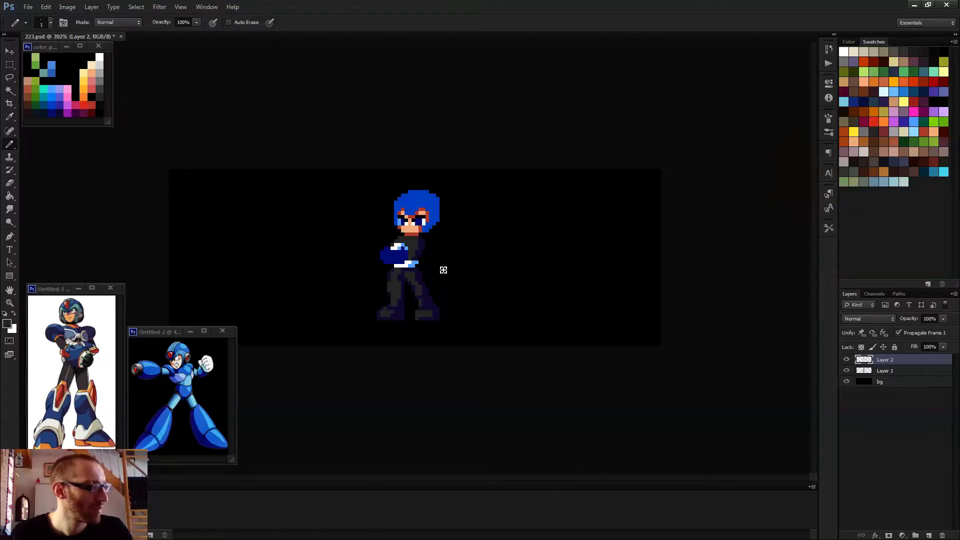
- Paint the left part of the navy forearm in the helmet's bright blue, keeping a navy outline around it
scroll(429, 274, up, 4)
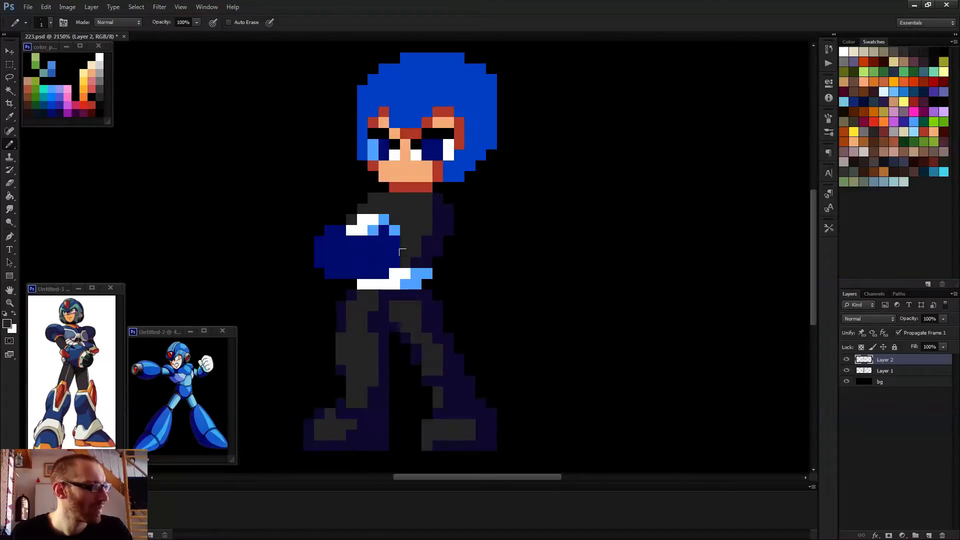
scroll(399, 250, up, 1)
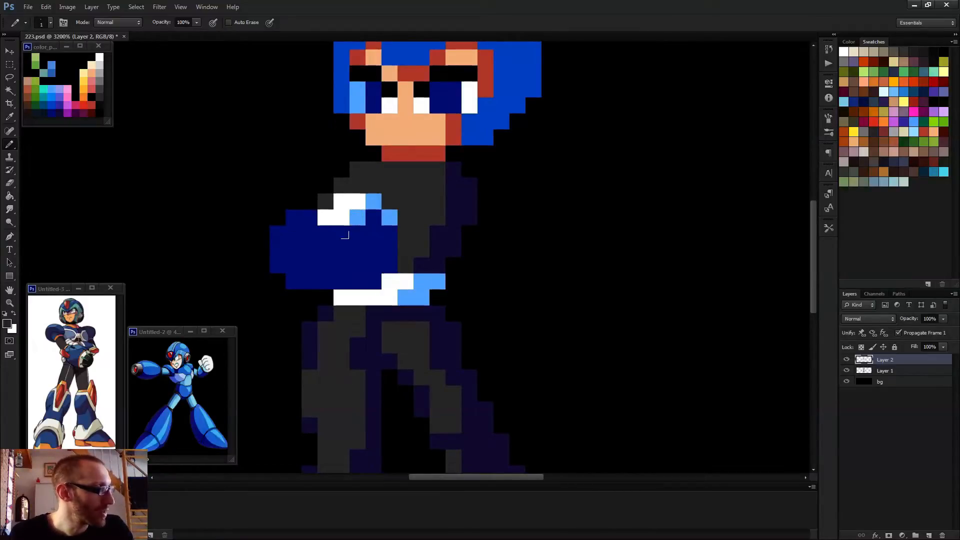
alt+click(488, 122)
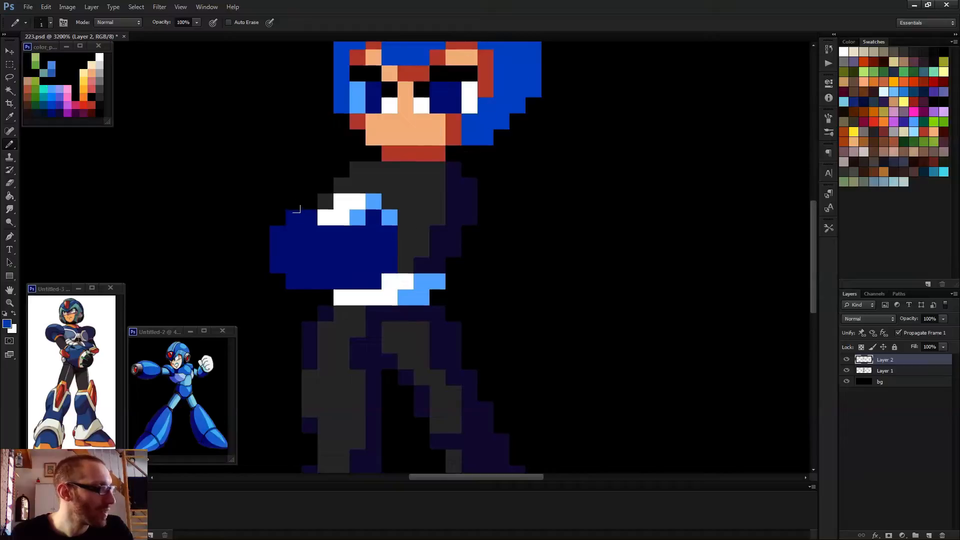
click(309, 218)
click(309, 234)
click(293, 233)
click(292, 250)
click(292, 266)
click(309, 249)
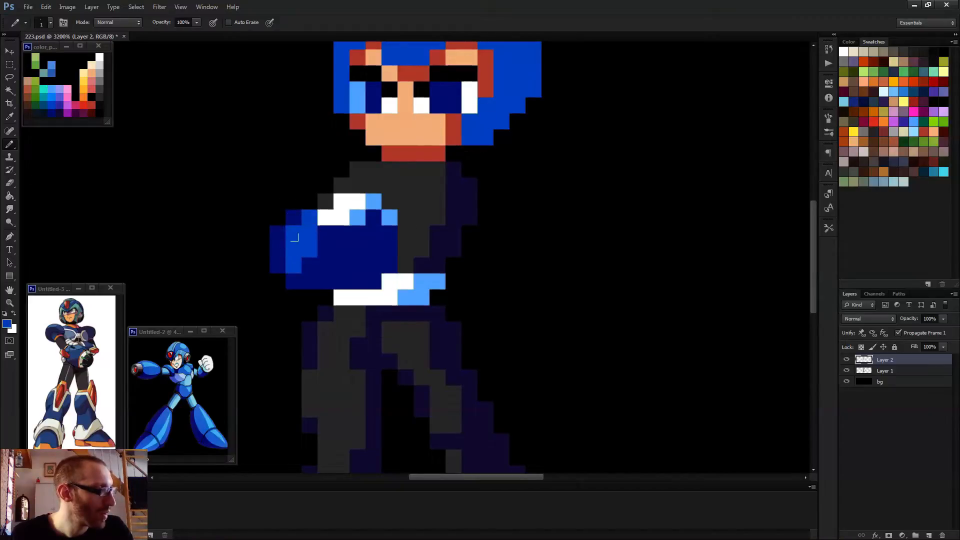
- Extend the bright blue across the forearm's middle, keeping its right end and lower edge navy
mouse_move(294, 238)
mouse_down()
mouse_move(345, 236)
mouse_move(312, 229)
mouse_move(350, 225)
mouse_move(360, 252)
mouse_up()
alt+click(376, 262)
click(372, 251)
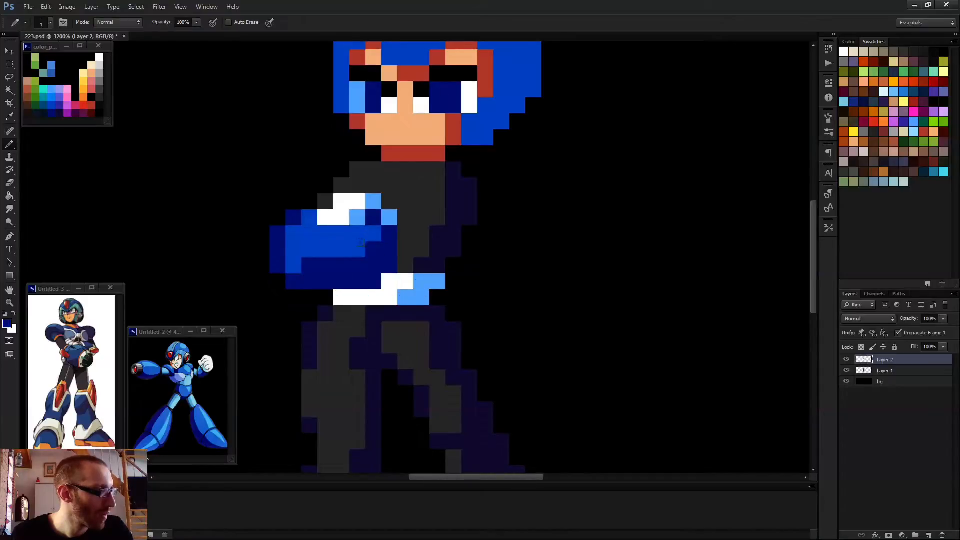
click(372, 233)
alt+click(360, 247)
drag(355, 255, 286, 253)
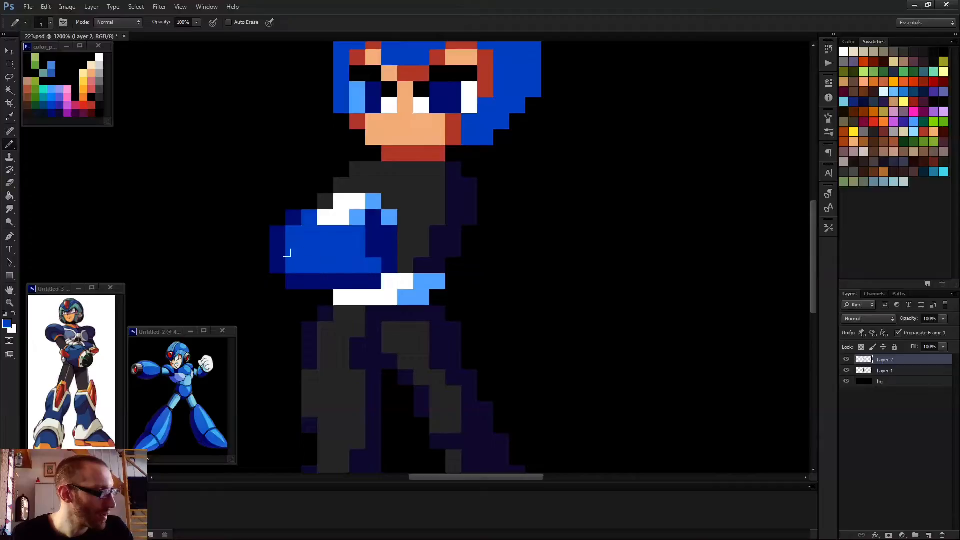
scroll(351, 250, down, 3)
scroll(398, 262, up, 3)
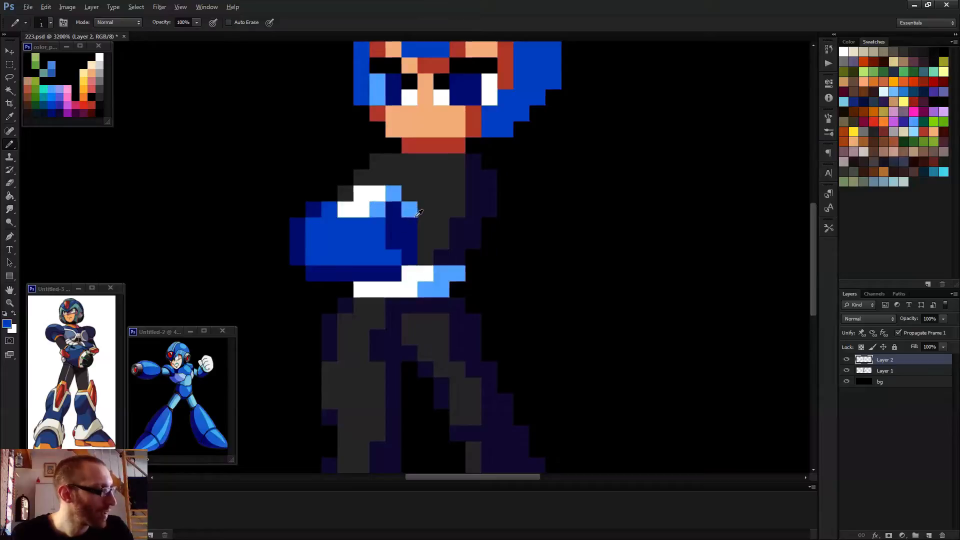
- Try a thin white band between the forearm's bright blue area and its navy right end
alt+click(417, 210)
alt+click(365, 205)
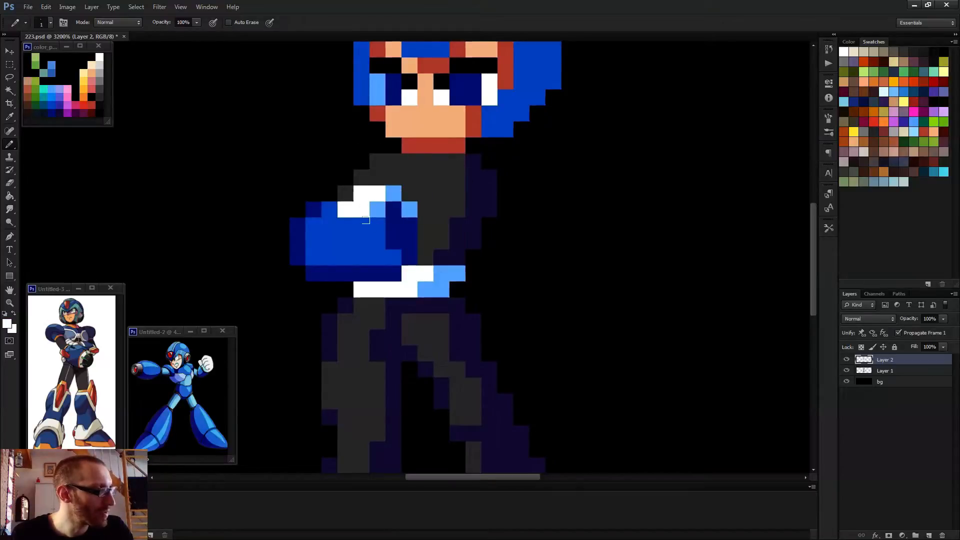
drag(377, 224, 378, 243)
click(394, 257)
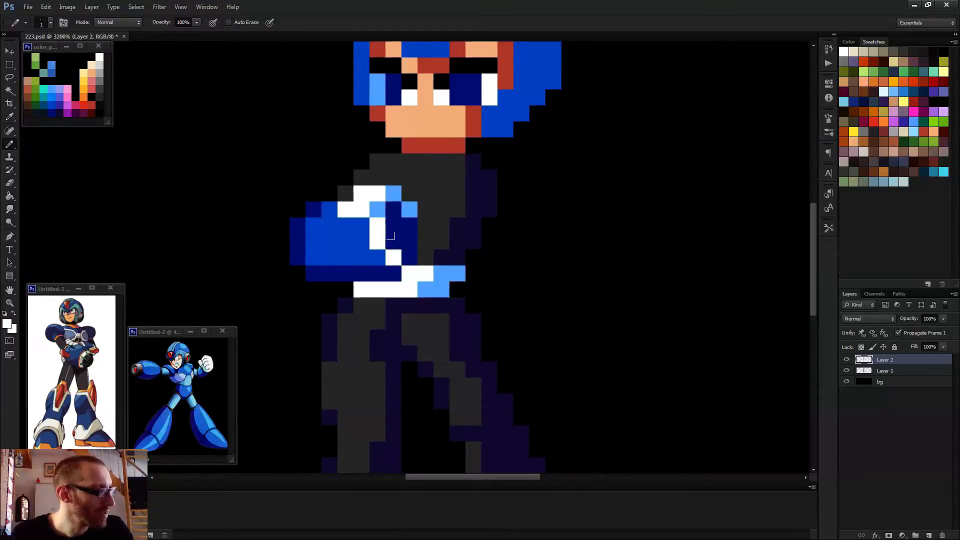
scroll(399, 232, down, 3)
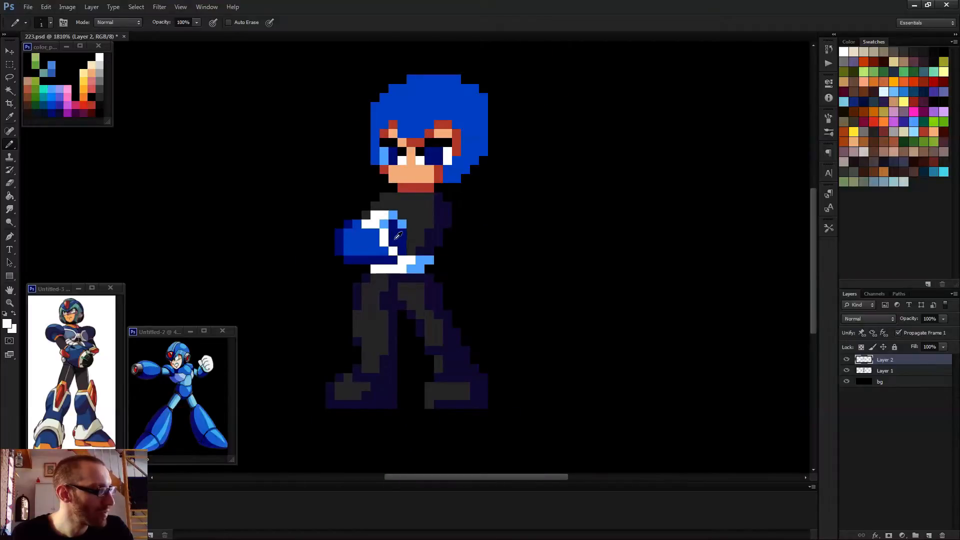
- Paint over the white band in bright blue, blacken the forearm's navy right end, and extend the bright blue one pixel column into it
alt+click(388, 236)
alt+click(348, 252)
drag(381, 233, 389, 248)
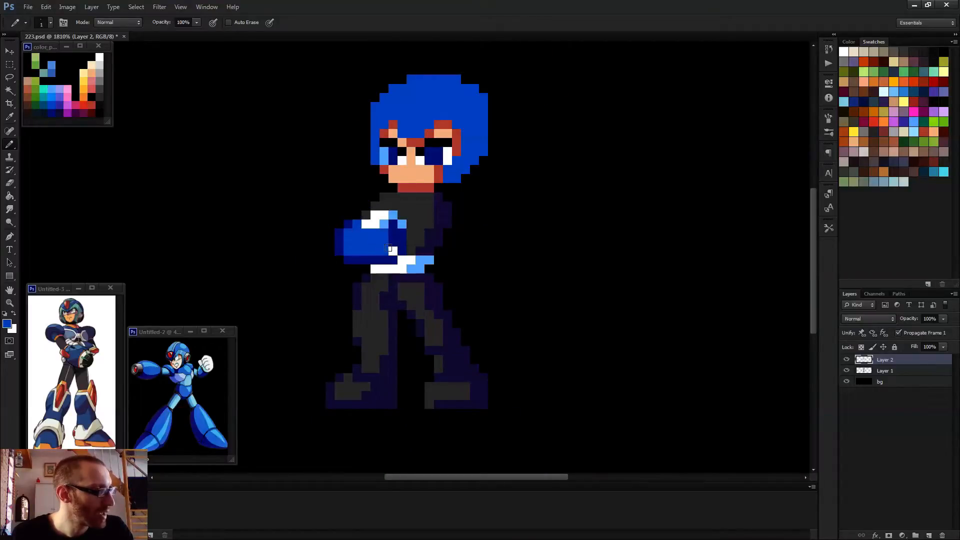
alt+click(438, 143)
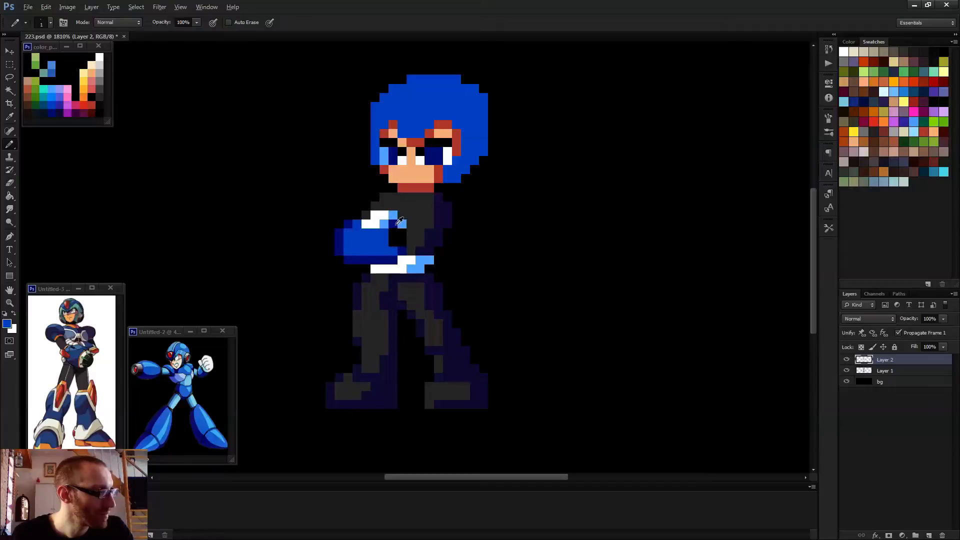
alt+click(391, 232)
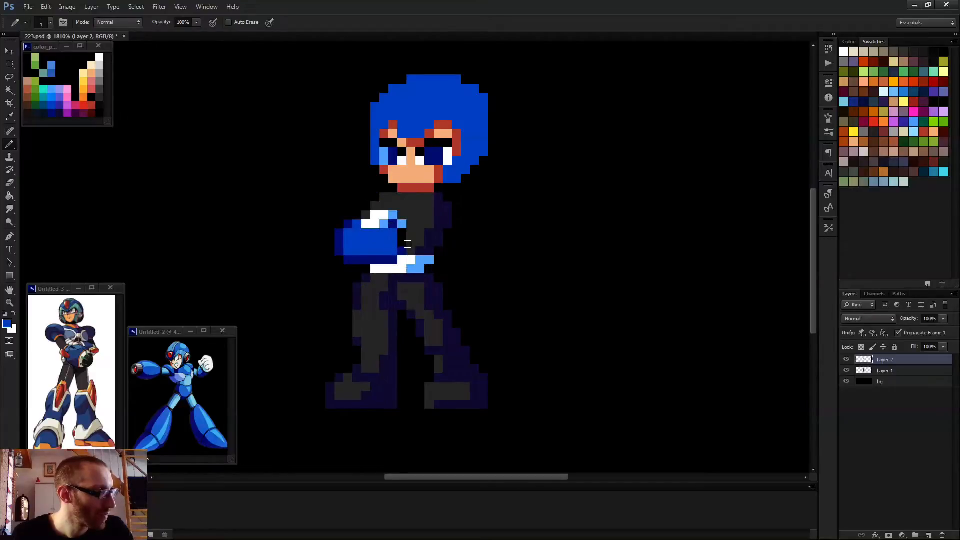
- Turn the last bright blue column at the blue forearm's right end black, and edge it with a navy column beside it
alt+click(407, 244)
scroll(402, 246, down, 3)
scroll(399, 249, up, 4)
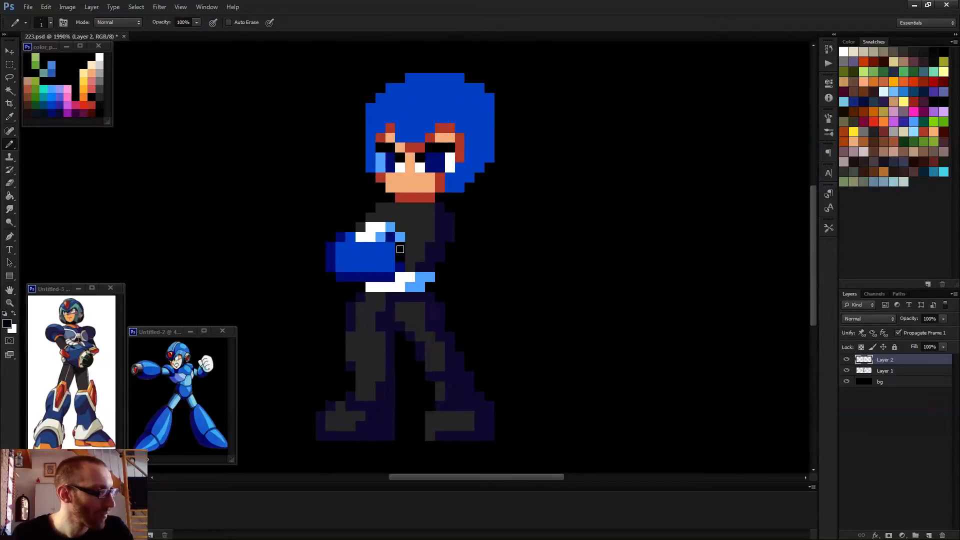
drag(390, 248, 397, 263)
alt+click(393, 264)
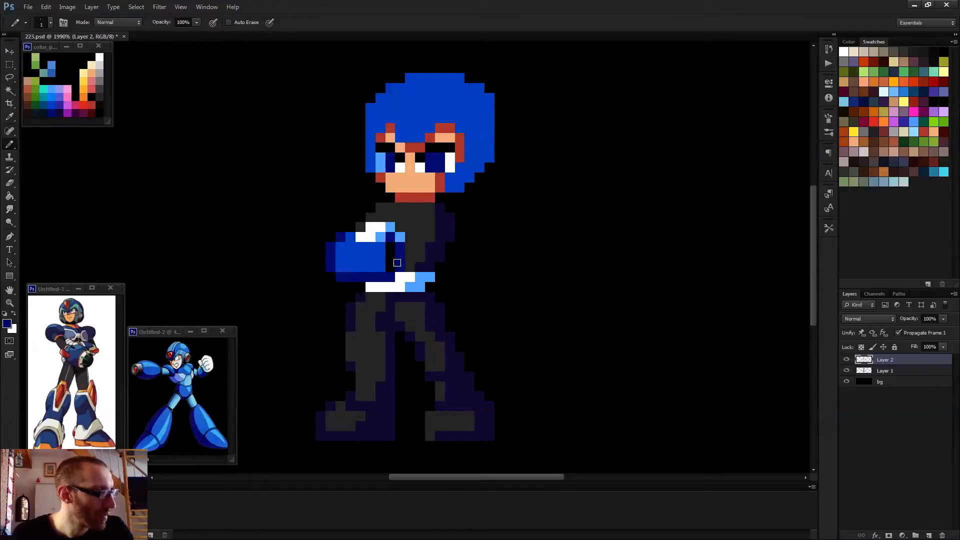
click(388, 236)
scroll(402, 250, down, 3)
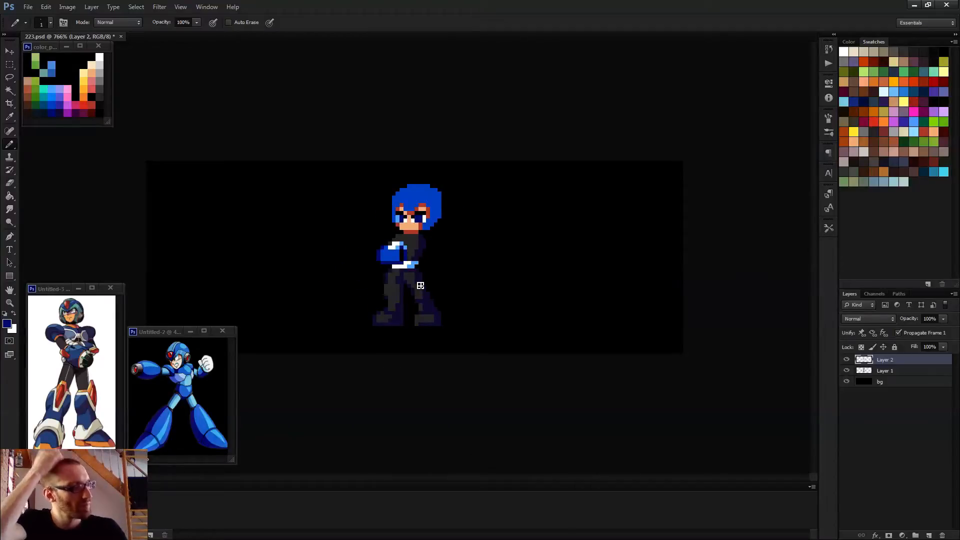
- Add a small highlight, two pixels wide, in the palette's lighter blue to the middle of the bright blue forearm
scroll(429, 266, up, 4)
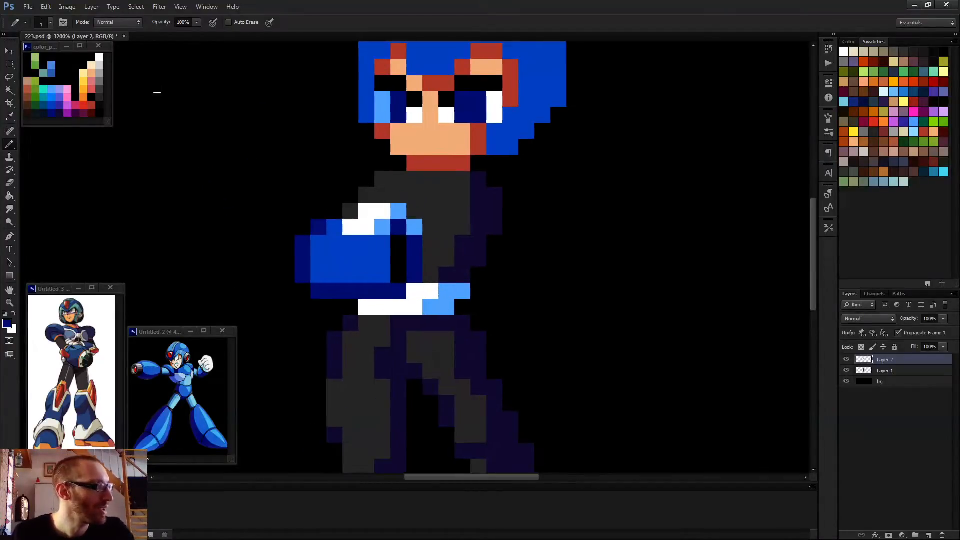
alt+click(60, 94)
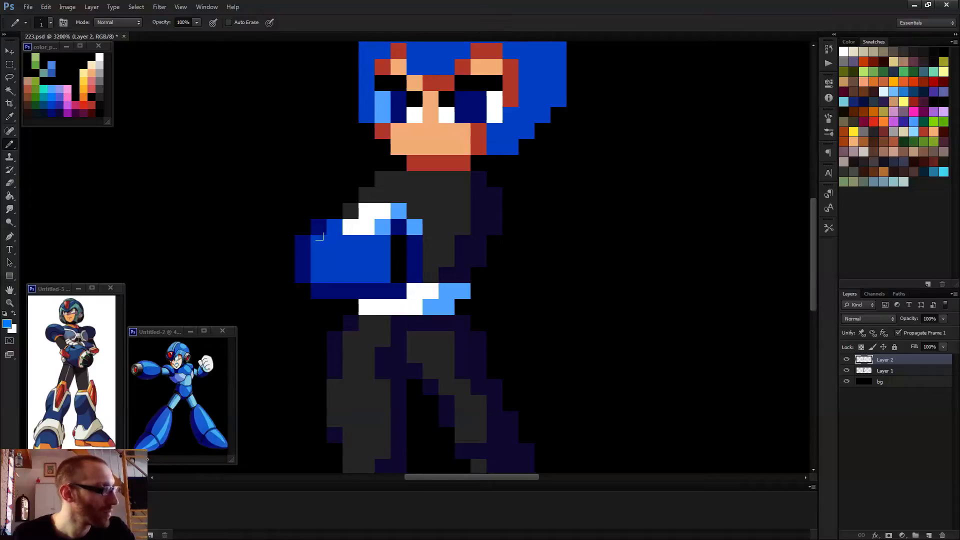
drag(334, 259, 351, 259)
scroll(371, 246, down, 3)
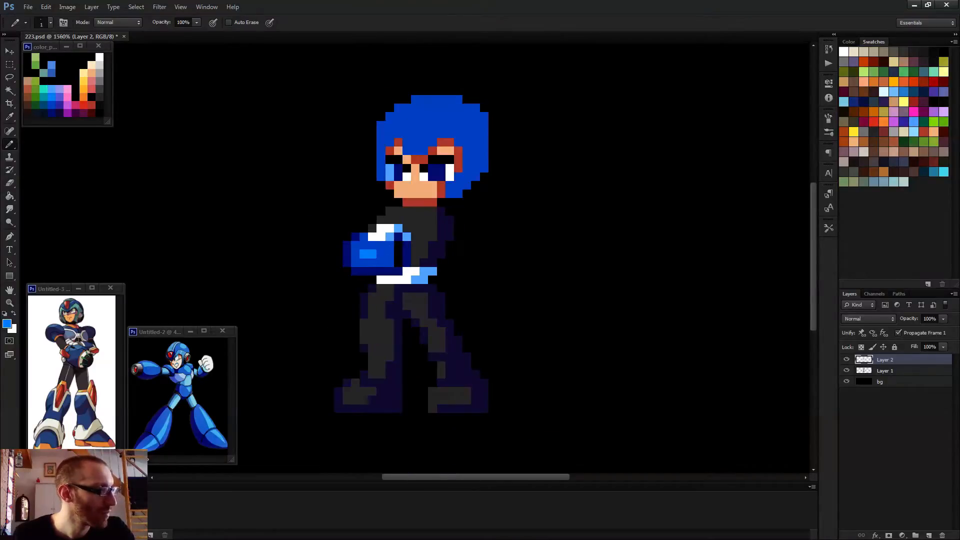
scroll(368, 250, up, 1)
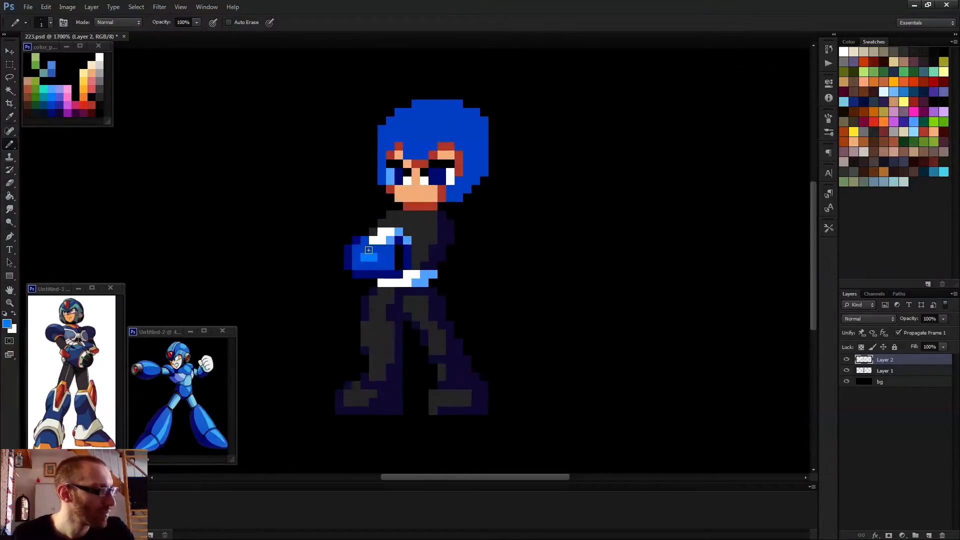
scroll(420, 252, down, 1)
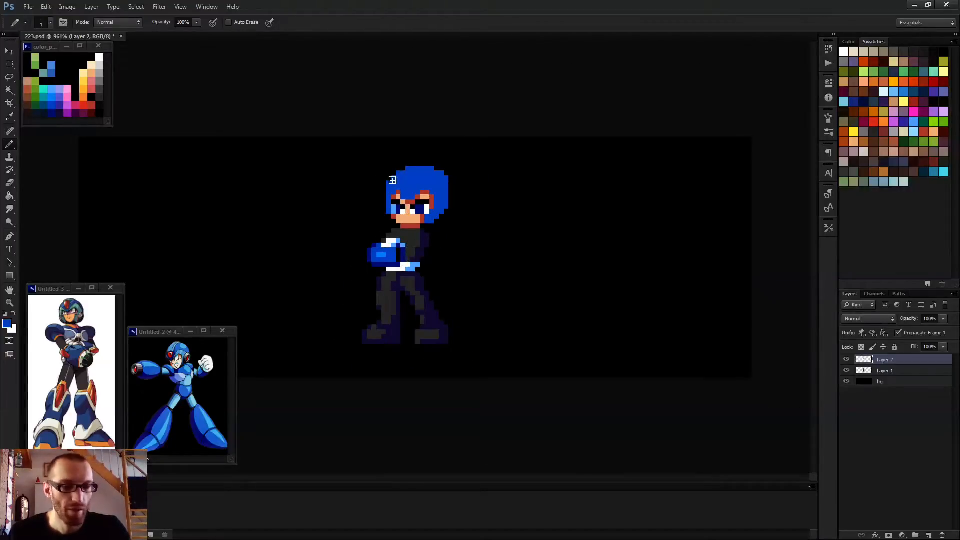
scroll(402, 255, up, 2)
- Place a navy pixel left of the forearm's black column and a black pixel right of it, and save the document
alt+click(406, 255)
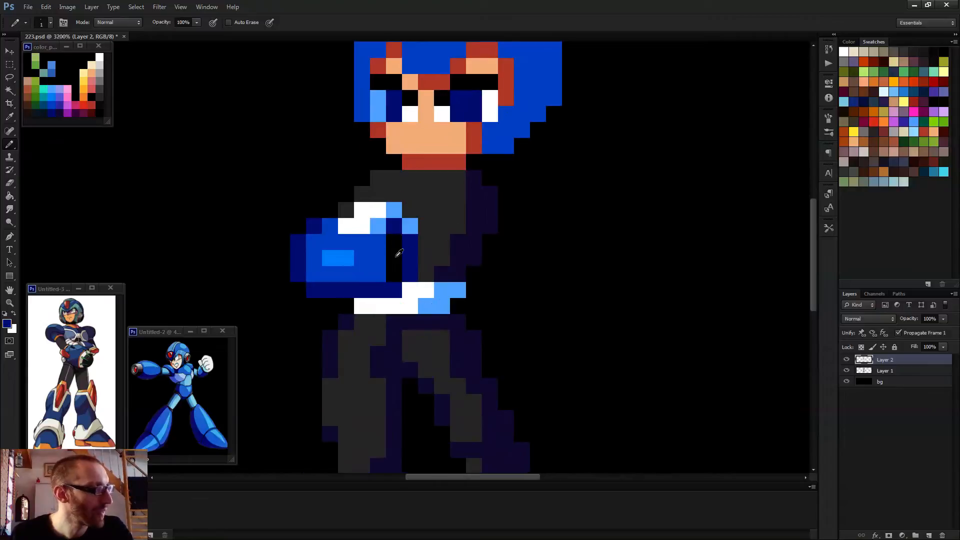
click(378, 255)
scroll(413, 266, down, 2)
scroll(413, 267, up, 2)
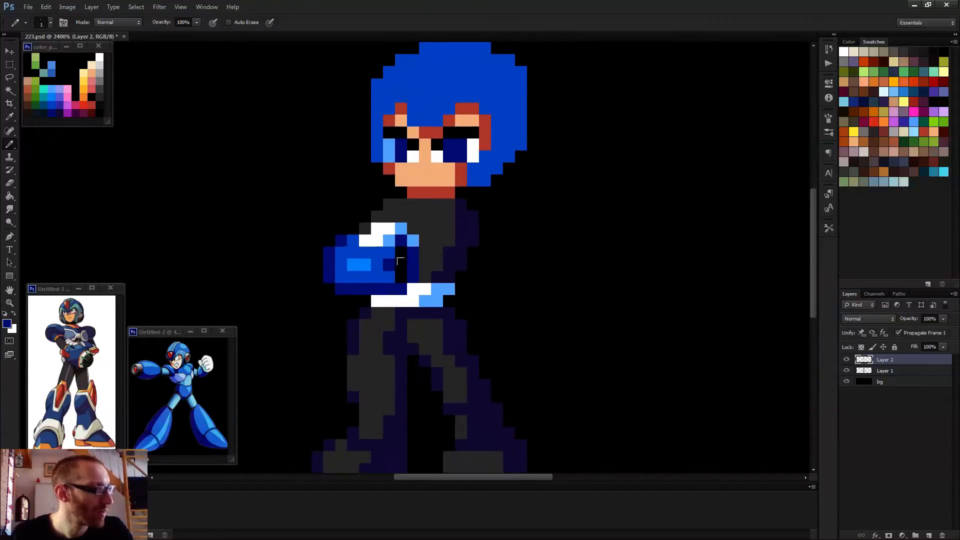
alt+click(402, 266)
click(412, 264)
scroll(436, 273, down, 2)
scroll(437, 273, down, 2)
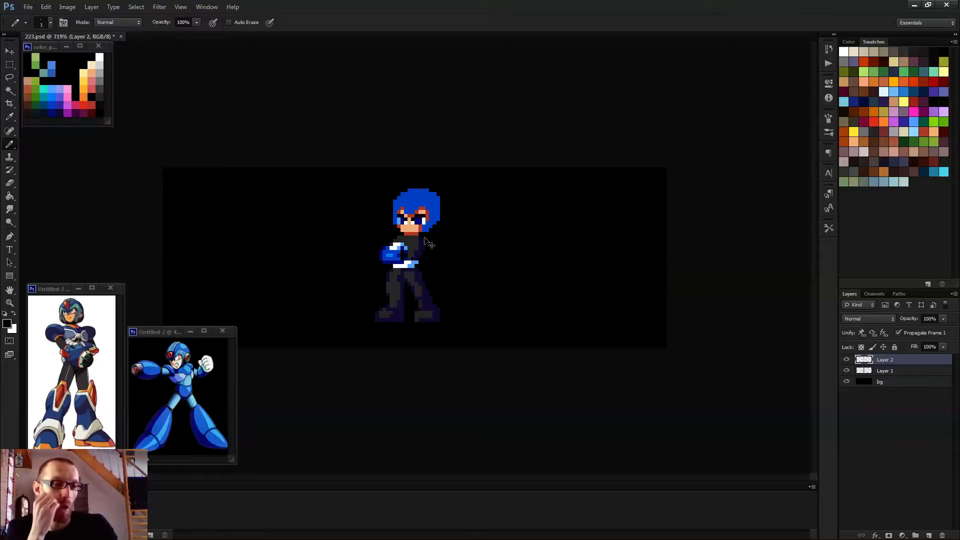
key(ctrl+s)
- Repaint the grey torso below the shoulders in the dark purple of its shaded side
scroll(419, 248, up, 3)
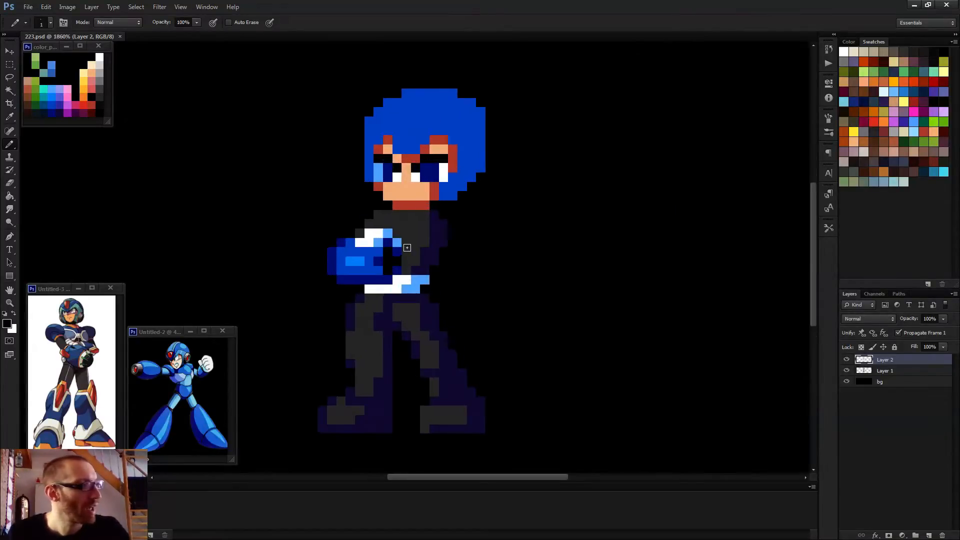
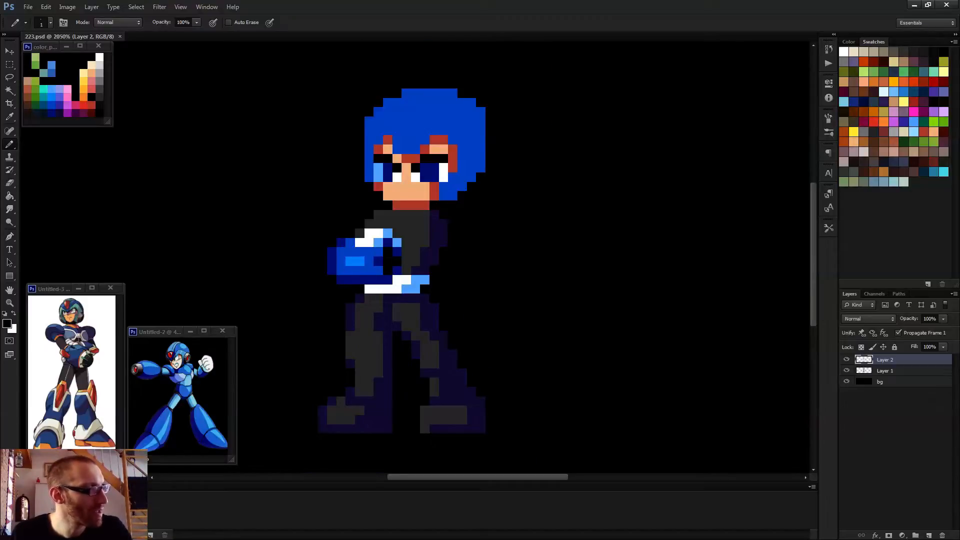
scroll(368, 260, up, 4)
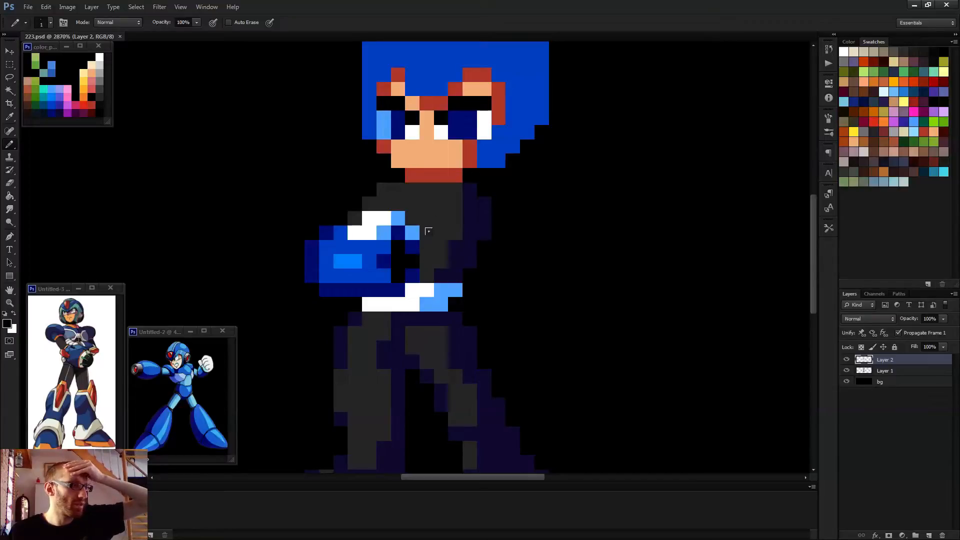
scroll(422, 218, up, 1)
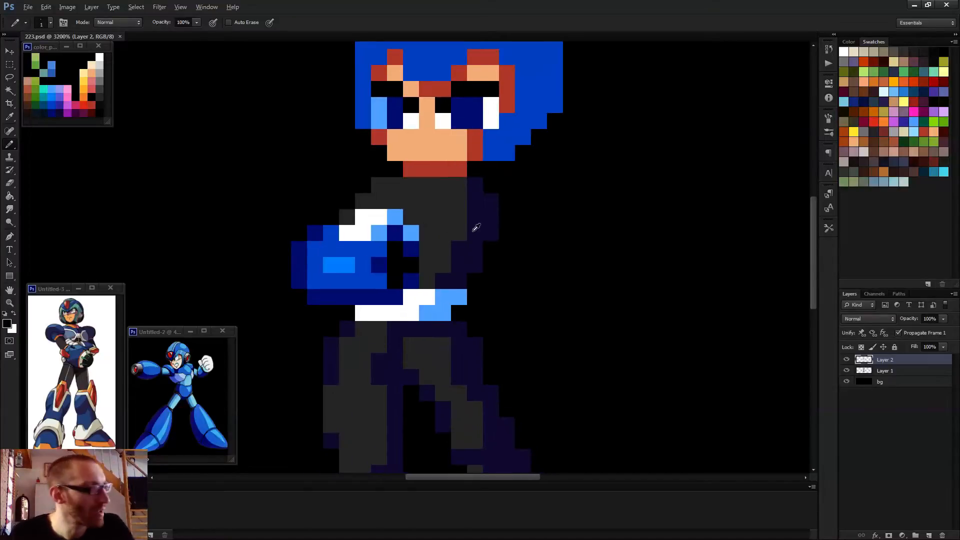
mouse_move(456, 206)
mouse_down()
mouse_move(418, 212)
mouse_move(443, 218)
mouse_move(415, 250)
mouse_move(418, 263)
mouse_move(430, 251)
mouse_move(417, 202)
mouse_move(402, 205)
mouse_move(448, 197)
mouse_up()
- Paint a dark grey upper arm along the torso's right side with a 2 px pencil, sloping down to the elbow
alt+click(427, 190)
mouse_move(482, 225)
mouse_down()
mouse_move(498, 233)
mouse_move(494, 217)
mouse_up()
click(499, 209)
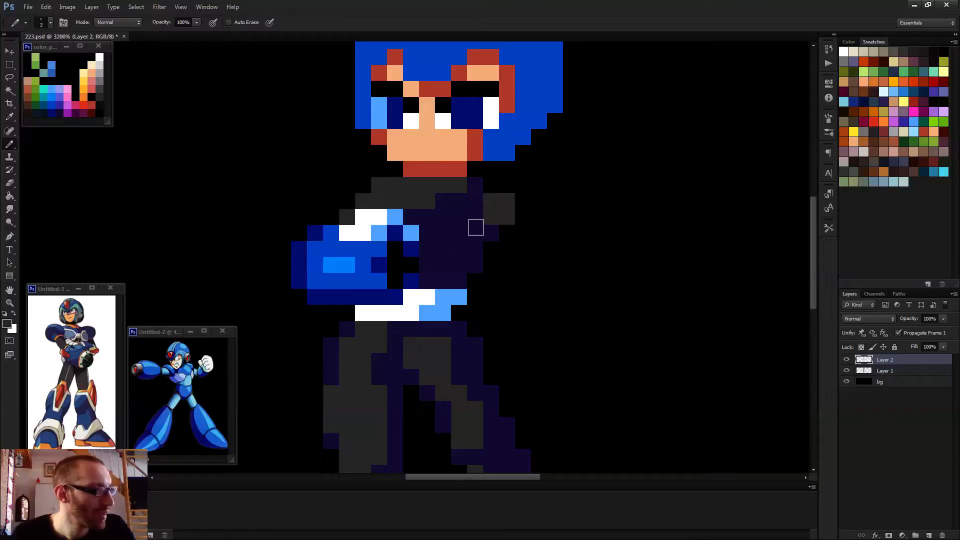
shift+click(464, 264)
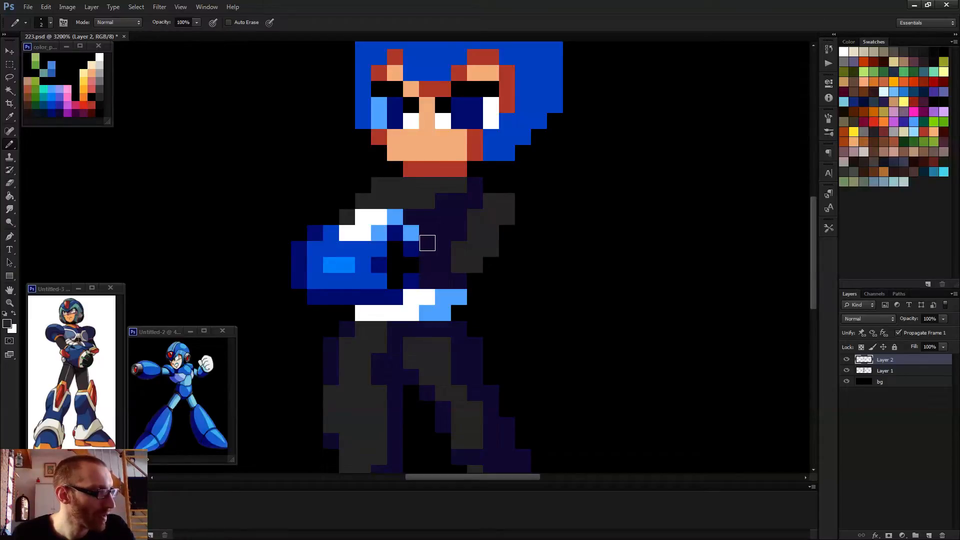
- Paint the second arm's forearm in dark grey from the elbow to the blue forearm's end, and reset the pencil to 1 px
drag(426, 242, 473, 268)
key(ctrl+z)
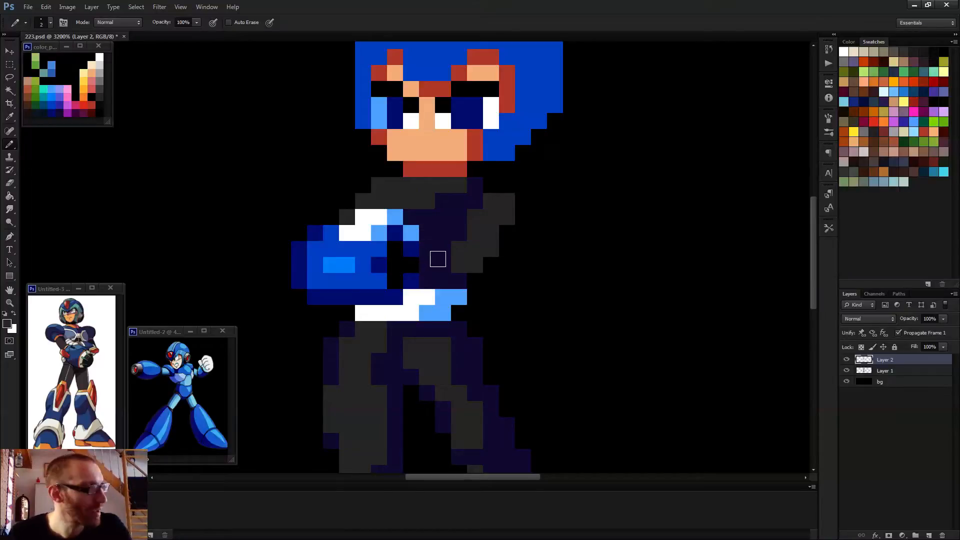
shift+click(426, 238)
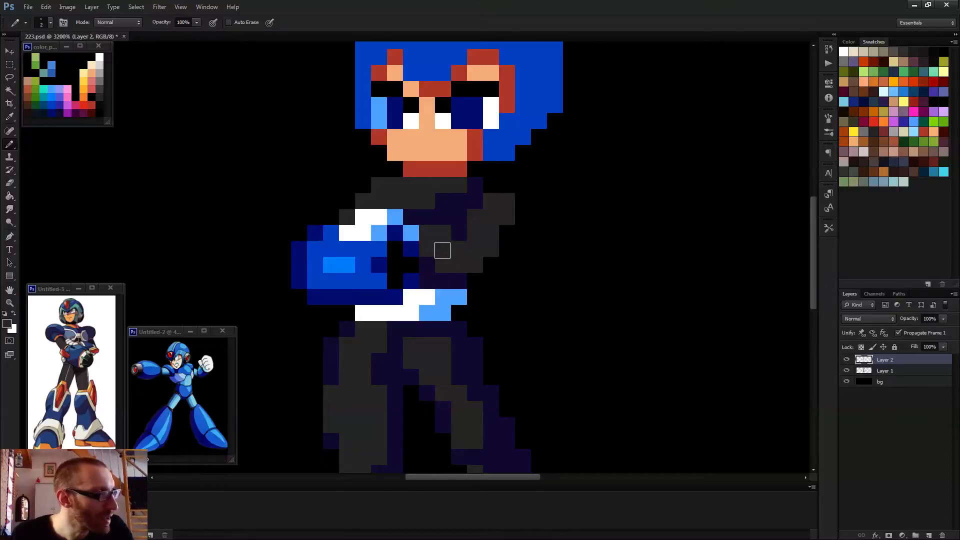
key(bracketleft)
scroll(388, 247, down, 3)
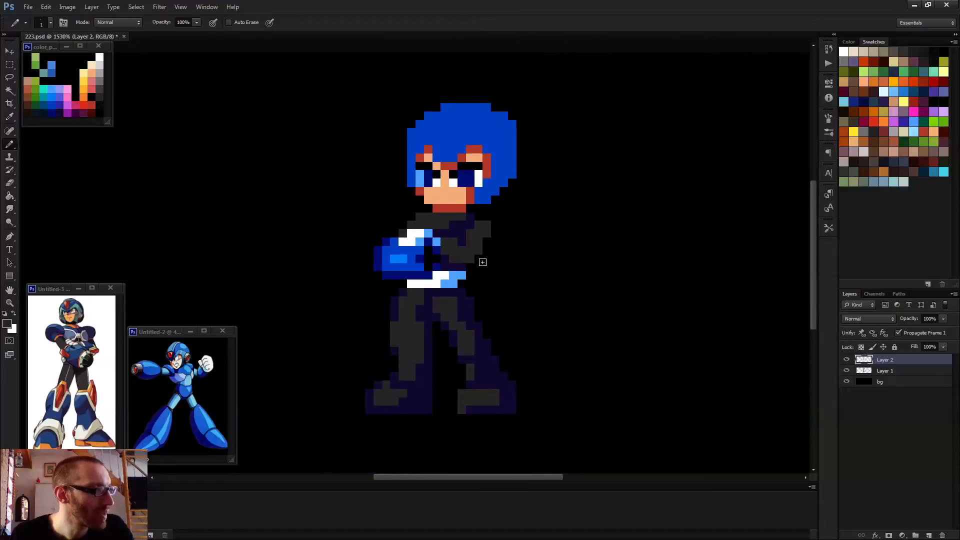
- Extend the dark grey arm up to a shoulder beside the neck, and refine the dark purple shading at its inner elbow
scroll(438, 256, up, 2)
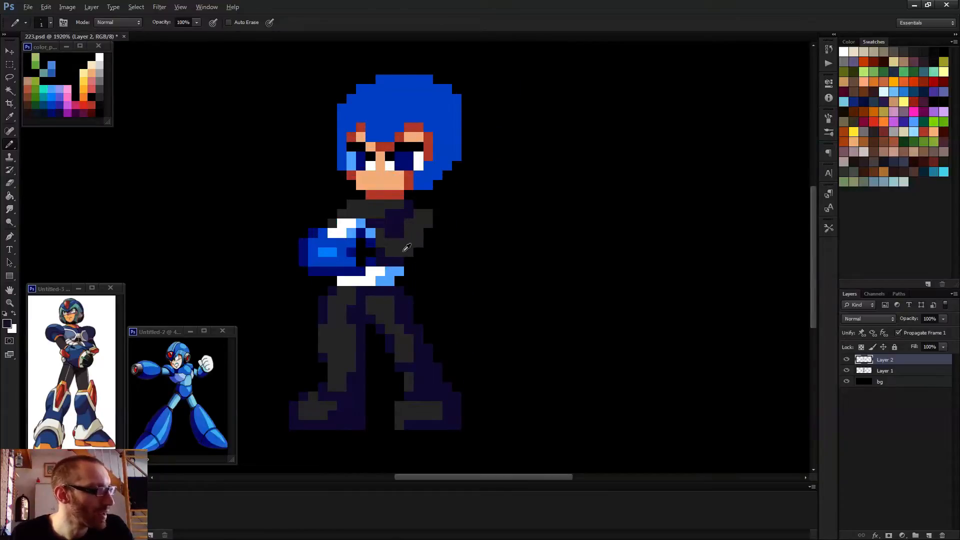
scroll(428, 274, down, 2)
scroll(429, 270, up, 2)
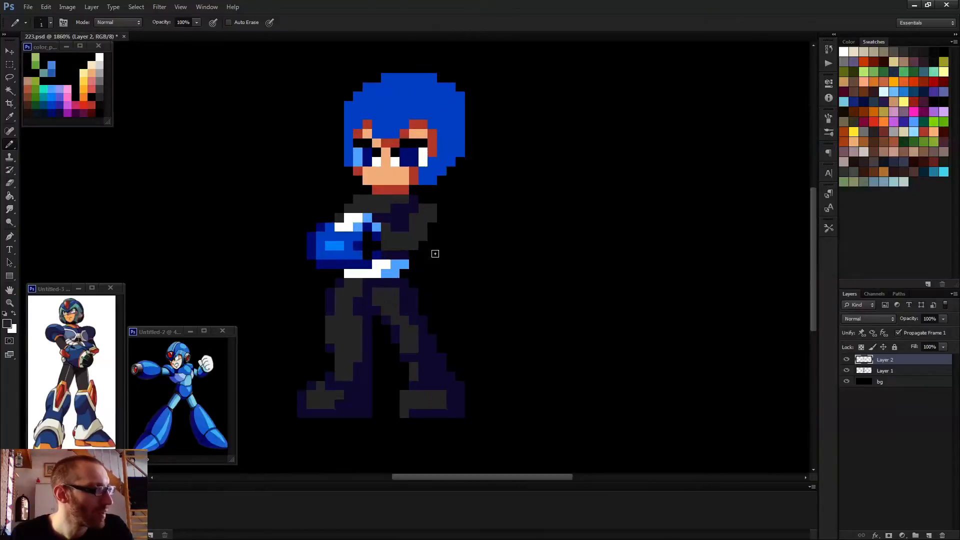
scroll(431, 255, up, 1)
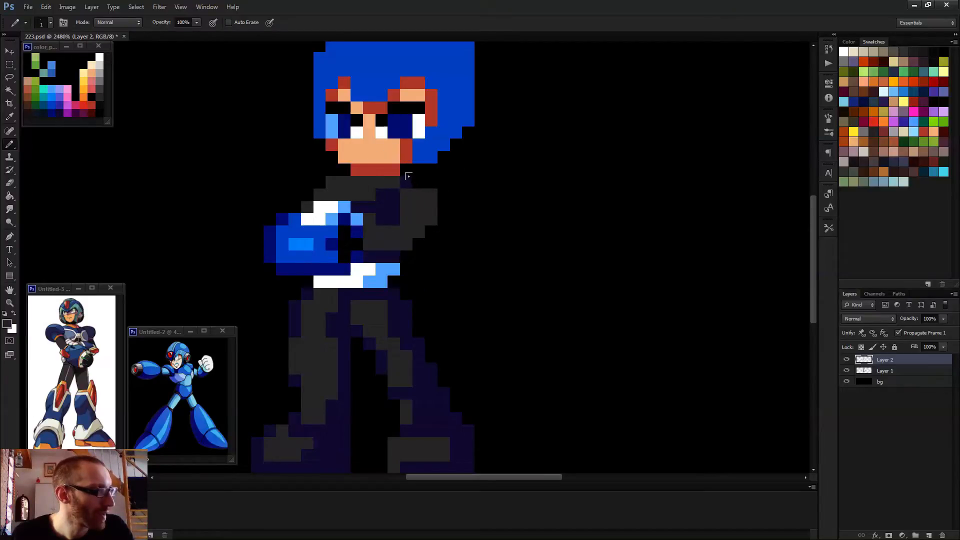
drag(402, 175, 412, 176)
click(389, 192)
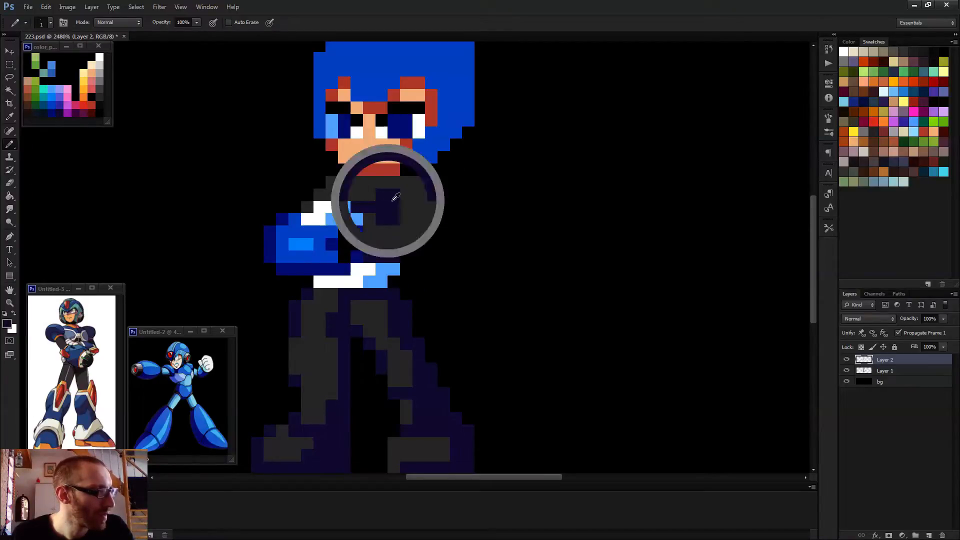
scroll(420, 220, down, 3)
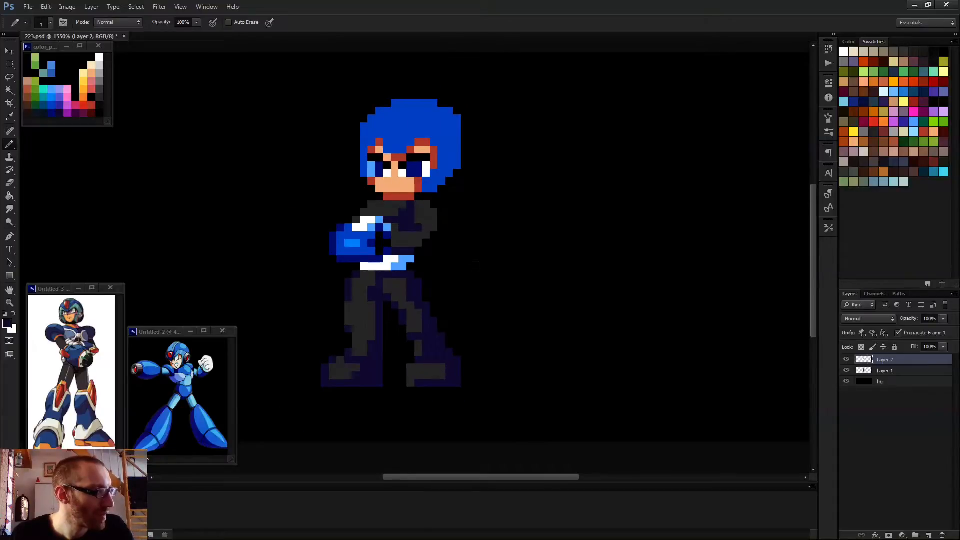
scroll(444, 237, down, 2)
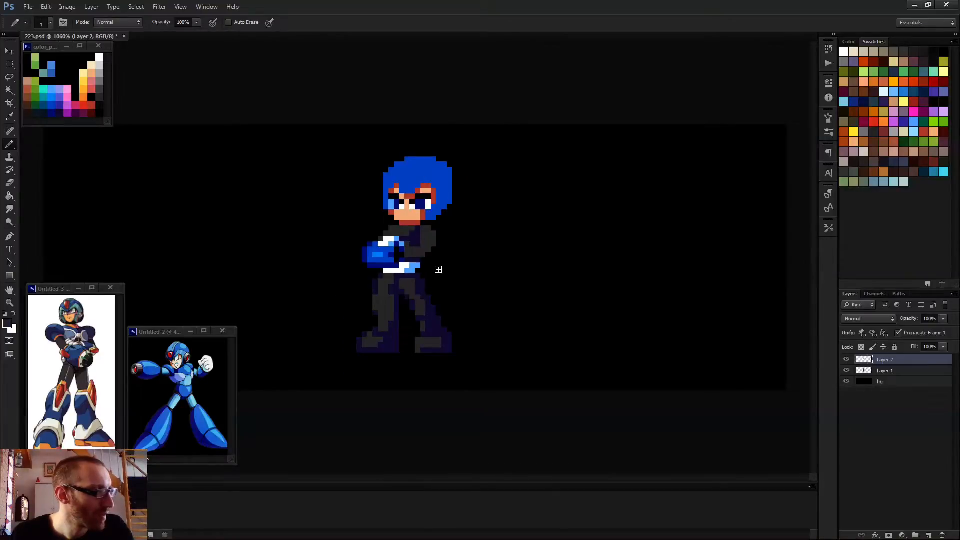
alt+click(424, 232)
scroll(444, 265, down, 4)
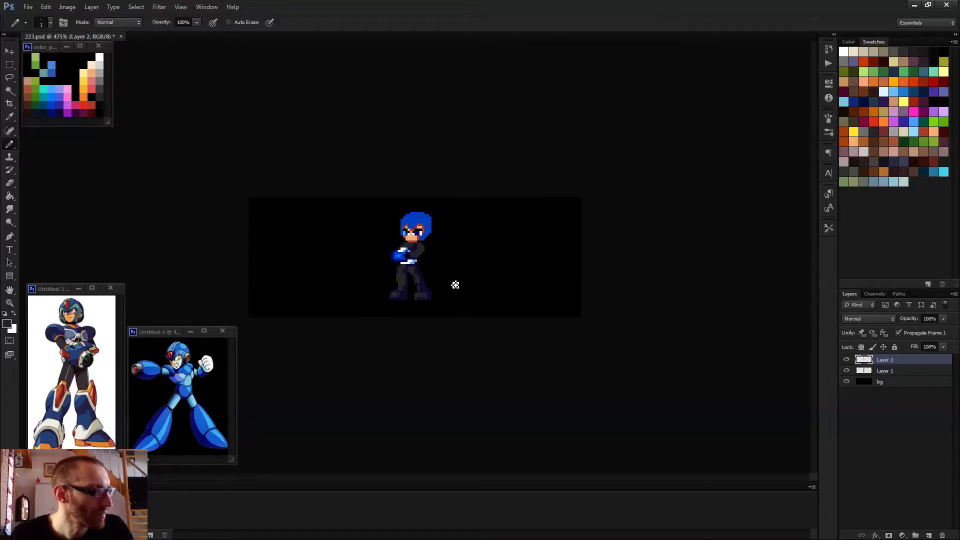
- Try lighter grey highlight pixels on the dark grey arm's inner elbow and shoulder top
scroll(455, 284, up, 5)
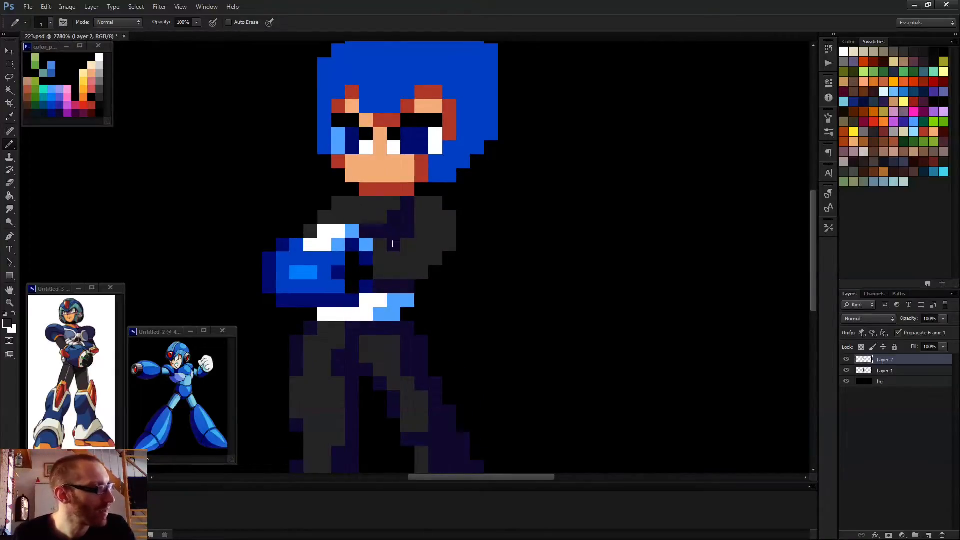
alt+click(100, 89)
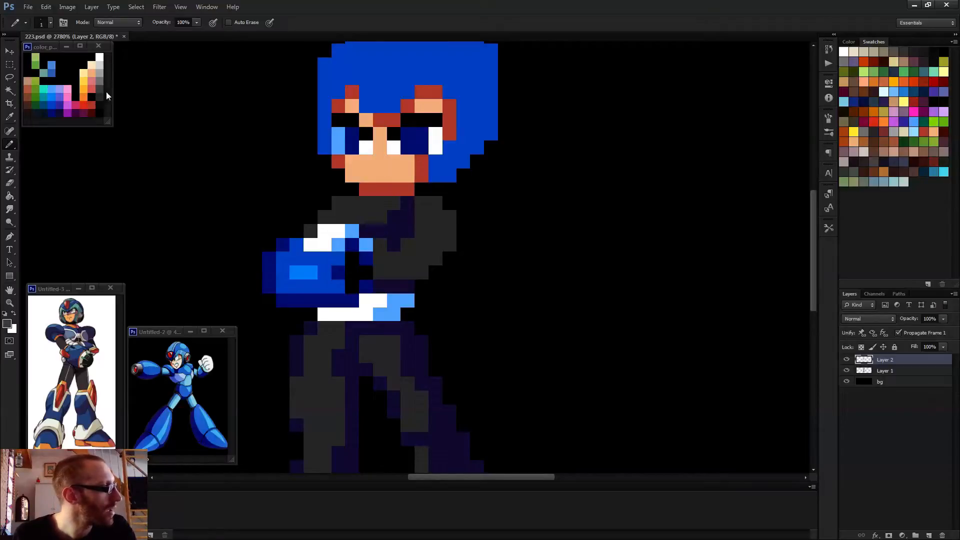
click(421, 231)
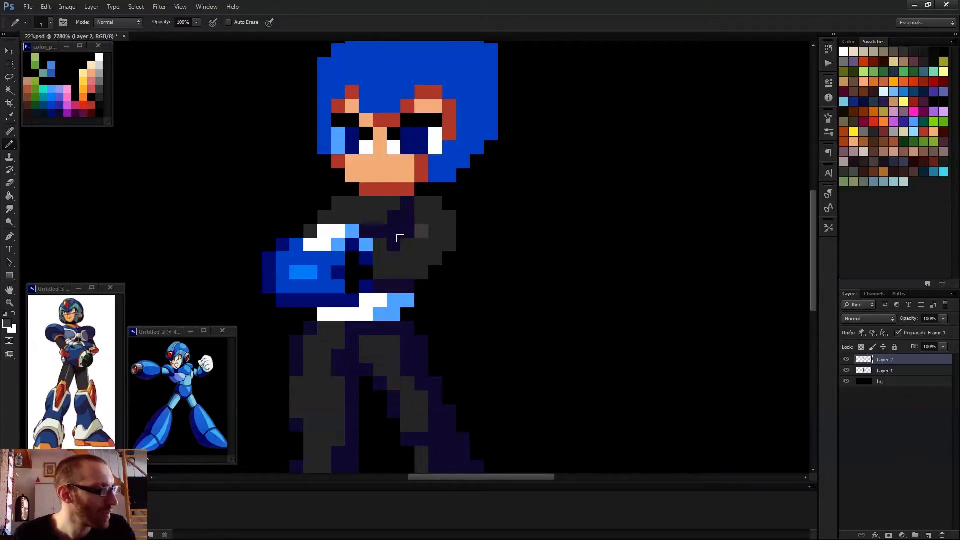
drag(399, 238, 422, 244)
click(420, 198)
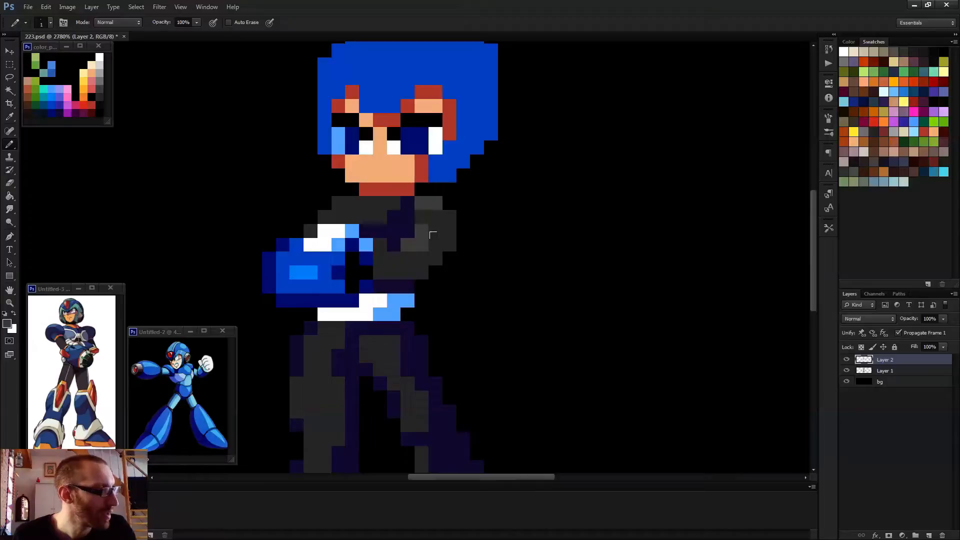
- Paint over the lighter grey elbow and shoulder highlights in the arm's dark grey
alt+click(446, 235)
click(421, 230)
drag(408, 245, 422, 245)
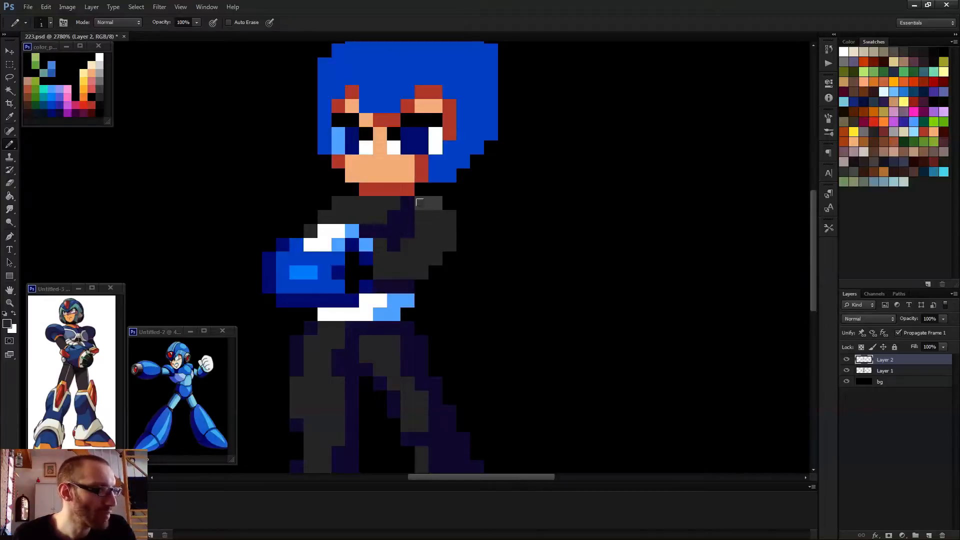
click(421, 201)
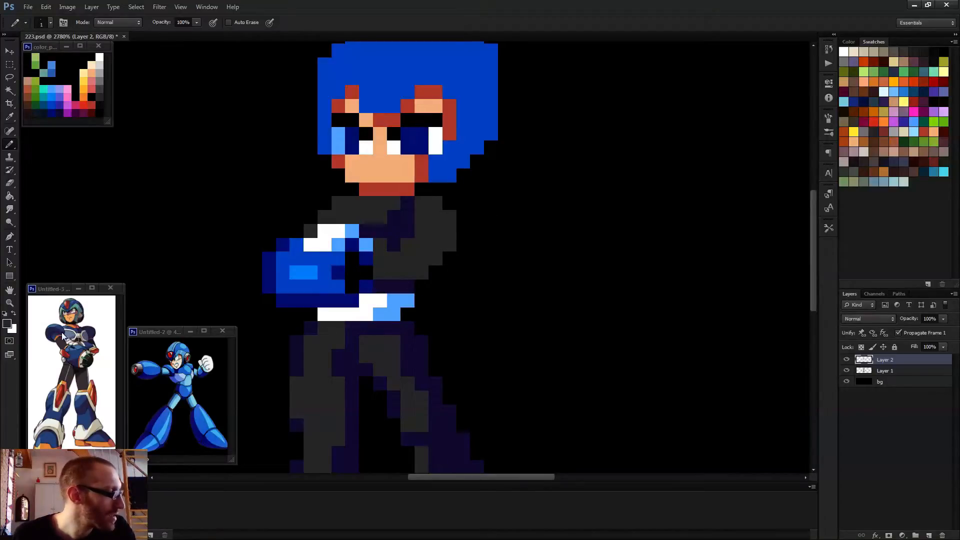
- Paint a dark navy blue shoulder pad over the top of the grey arm beside the neck, using a larger pencil
alt+click(370, 260)
drag(442, 223, 475, 233)
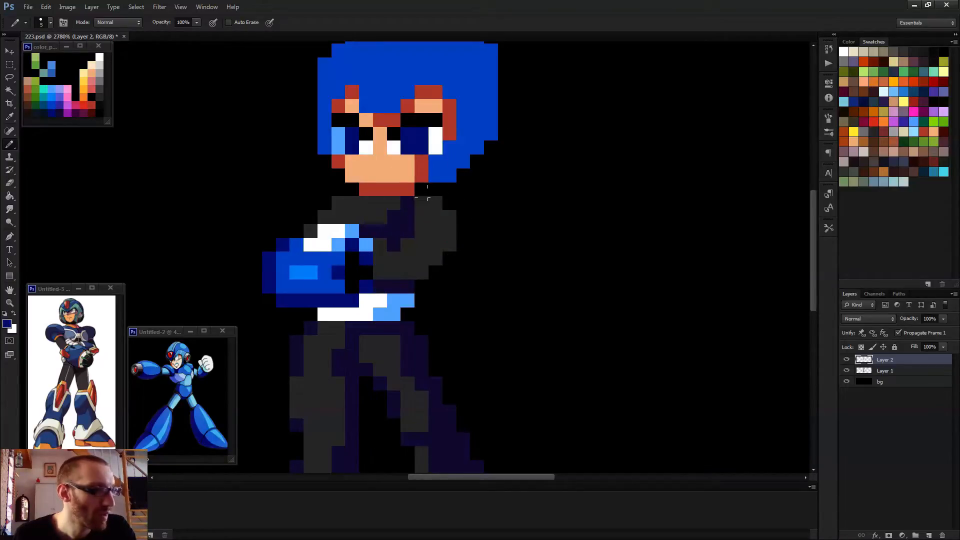
scroll(502, 317, down, 4)
scroll(501, 317, up, 5)
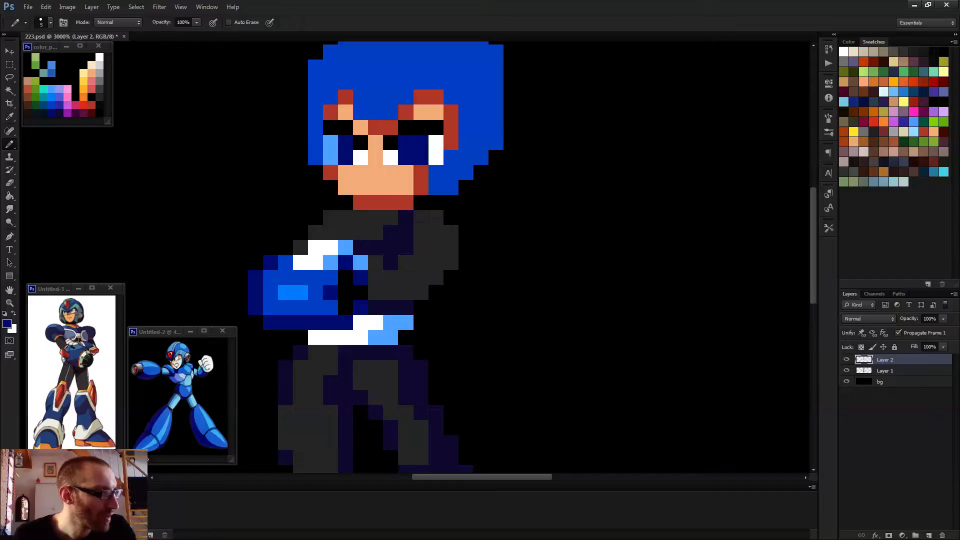
drag(457, 240, 450, 238)
scroll(420, 205, down, 8)
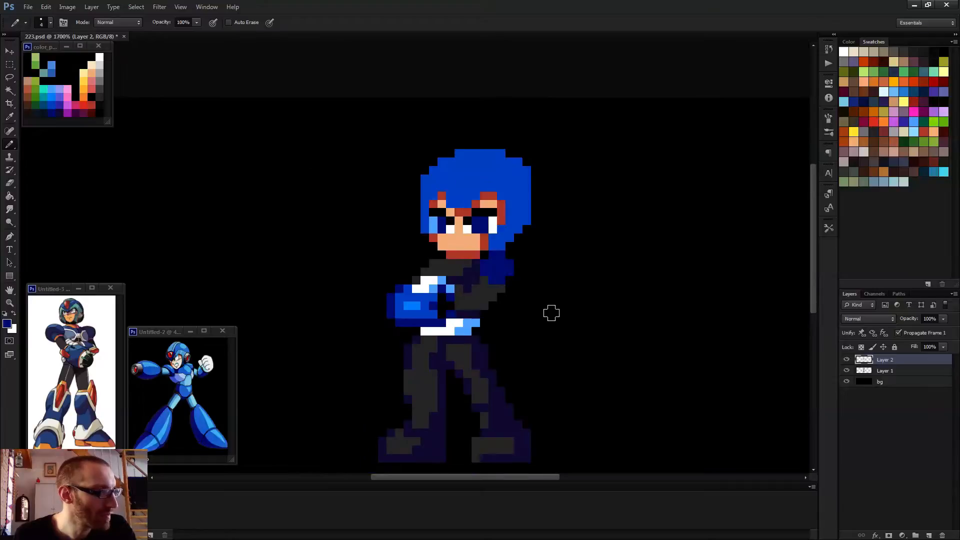
scroll(421, 301, up, 7)
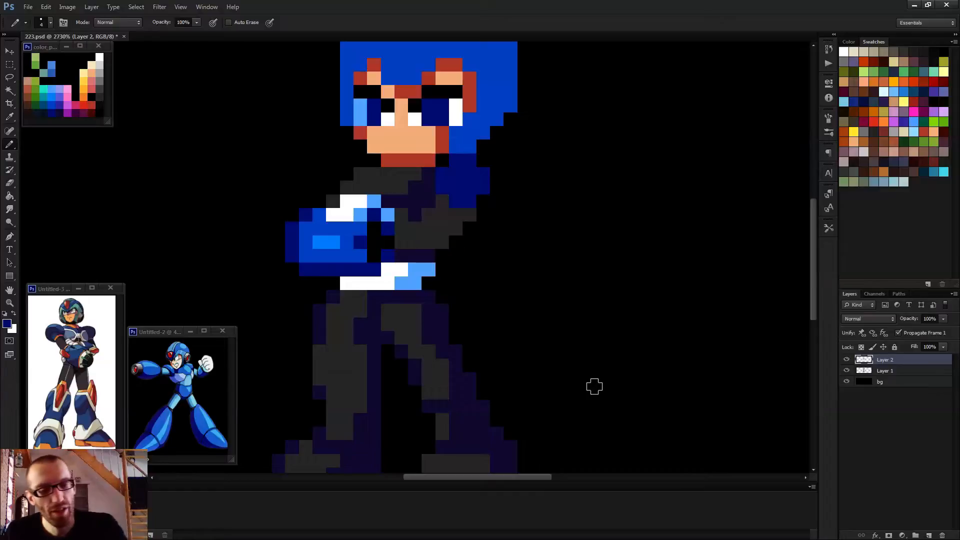
- Merge Layer 2 into Layer 1 and select the empty area around the character for painting with the pencil
key(ctrl+e)
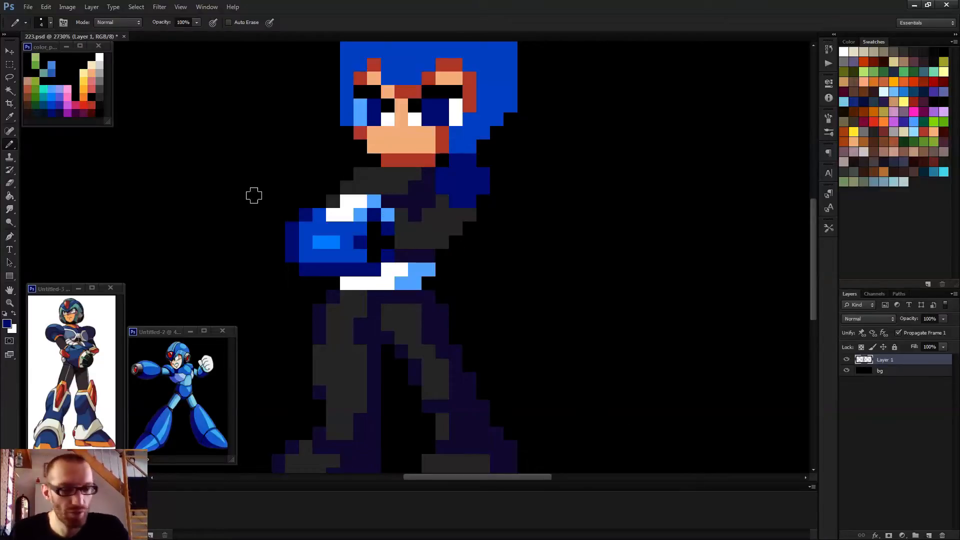
key(w)
click(253, 200)
key(ctrl+shift+i)
key(b)
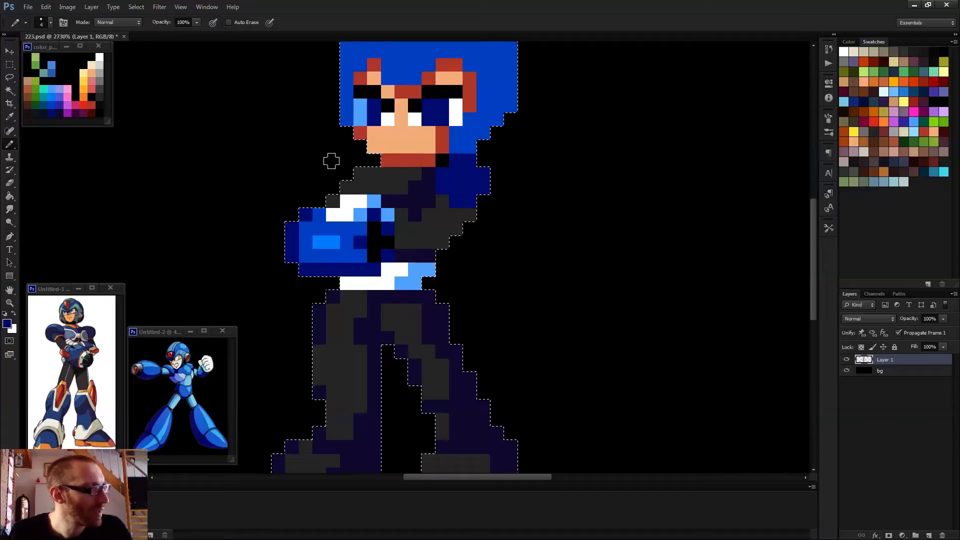
- Paint a dark navy shoulder behind the upper part of the blue-gloved arm, set the pencil to 1 px, and clear the selection
click(352, 179)
drag(421, 208, 326, 210)
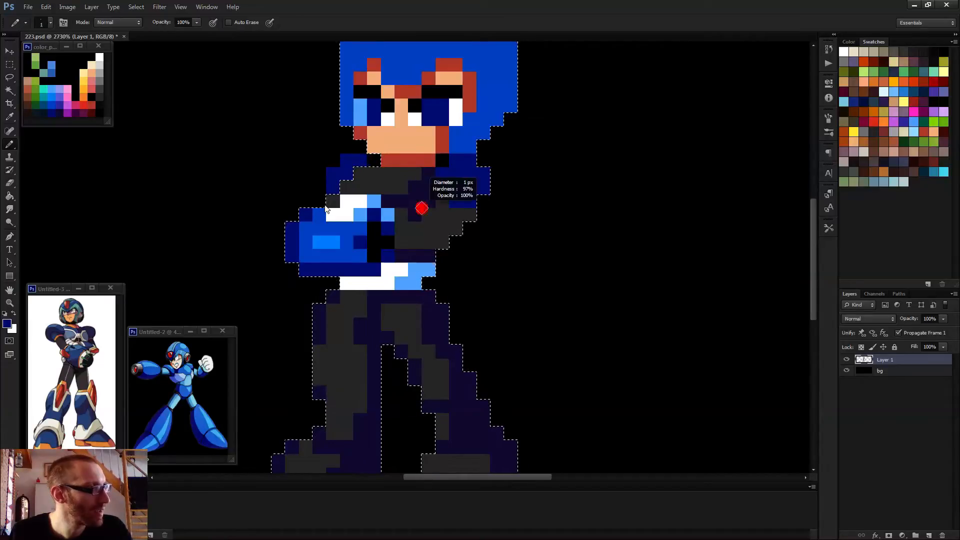
scroll(407, 215, down, 4)
scroll(405, 207, down, 3)
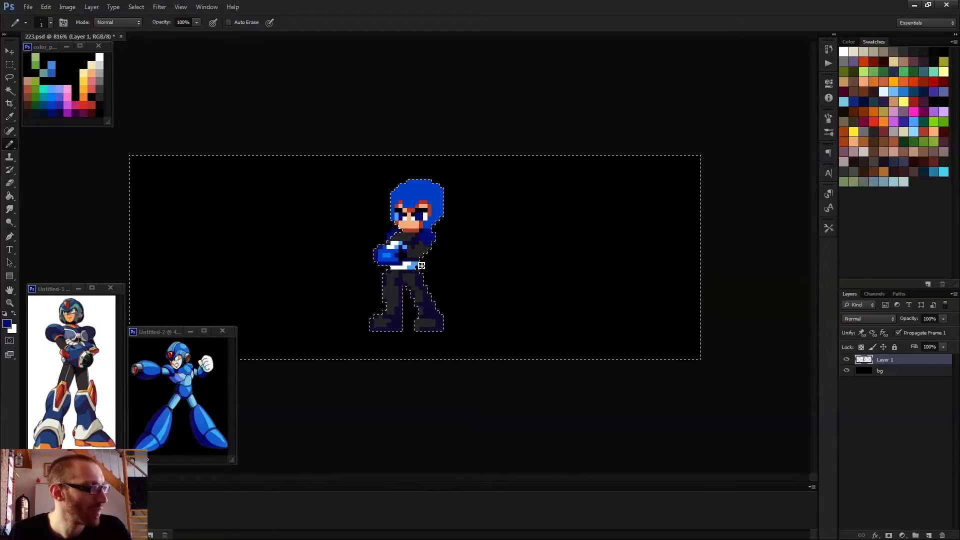
key(ctrl+d)
- Shade the shoulder pad of the grey arm with medium blue pixels and a brighter blue highlight
scroll(422, 265, up, 3)
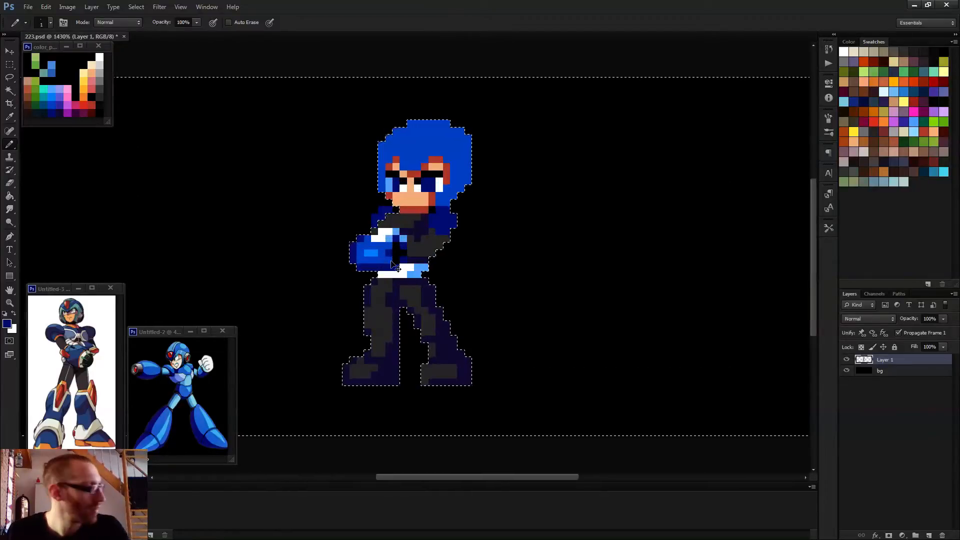
scroll(394, 214, up, 4)
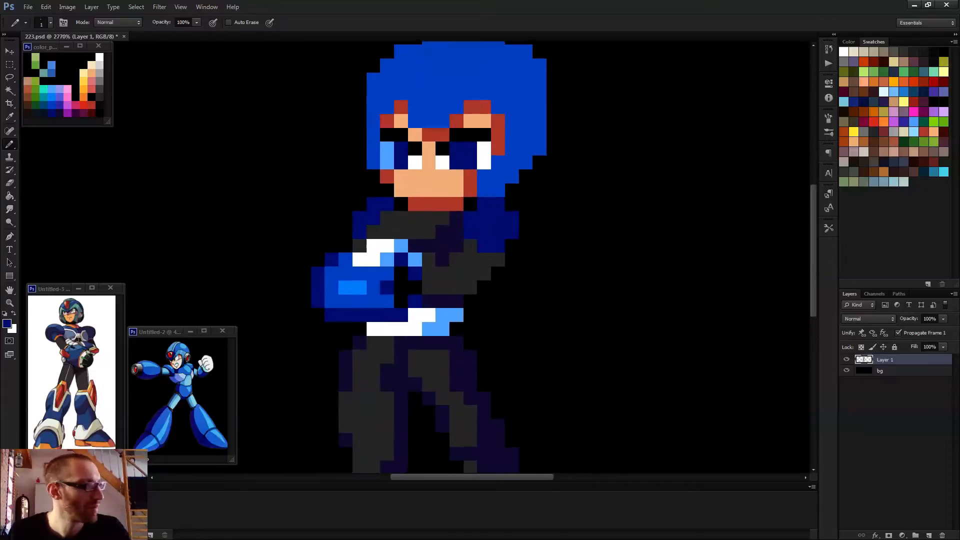
alt+click(445, 201)
mouse_move(488, 220)
mouse_down()
mouse_move(499, 218)
mouse_move(502, 238)
mouse_up()
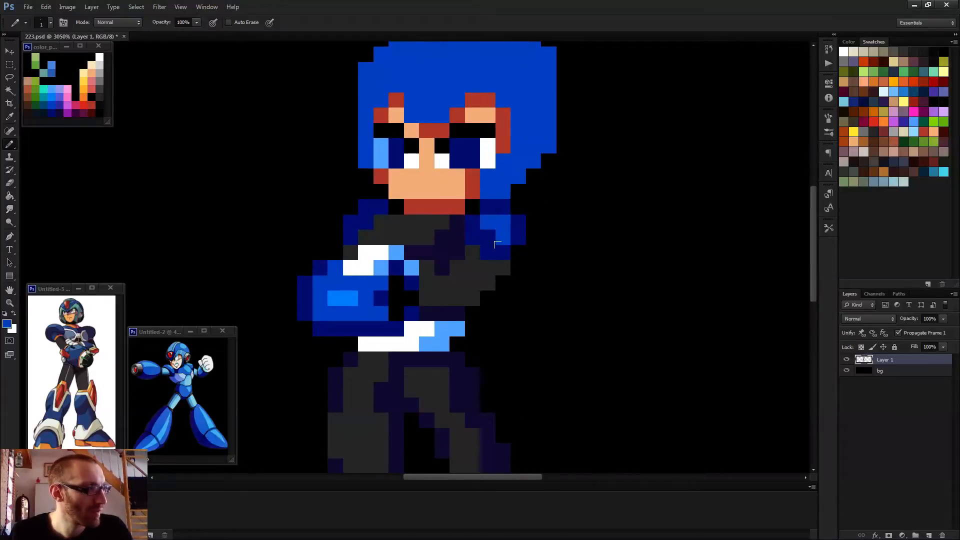
alt+click(349, 291)
click(503, 222)
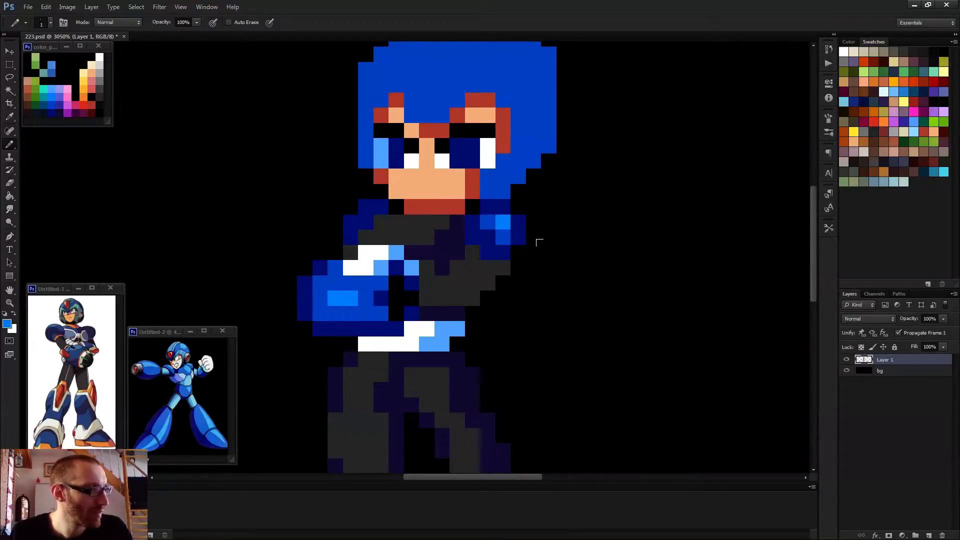
scroll(525, 234, down, 2)
scroll(536, 249, down, 3)
scroll(500, 260, down, 1)
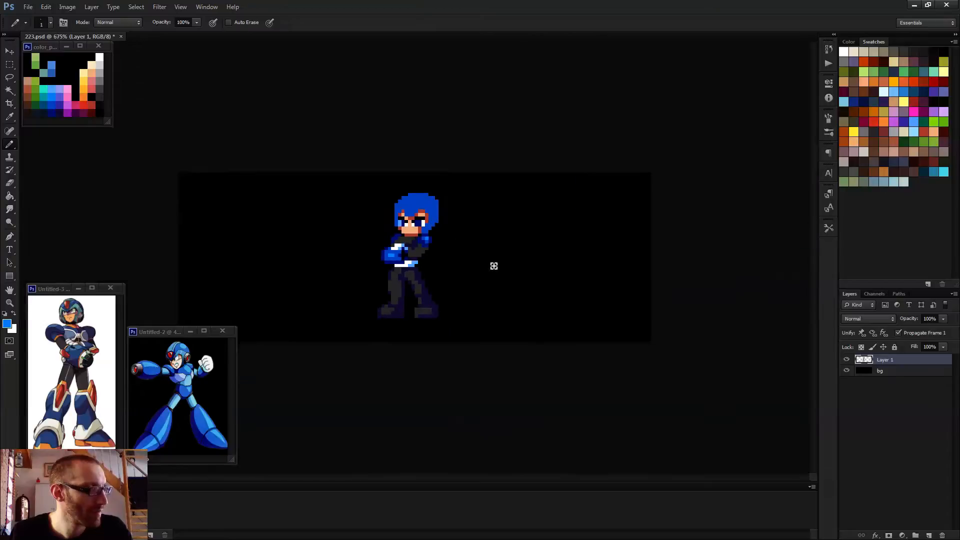
- Add lighter grey highlight pixels to the dark grey arm at its elbow and along the forearm's upper edge
scroll(421, 255, up, 3)
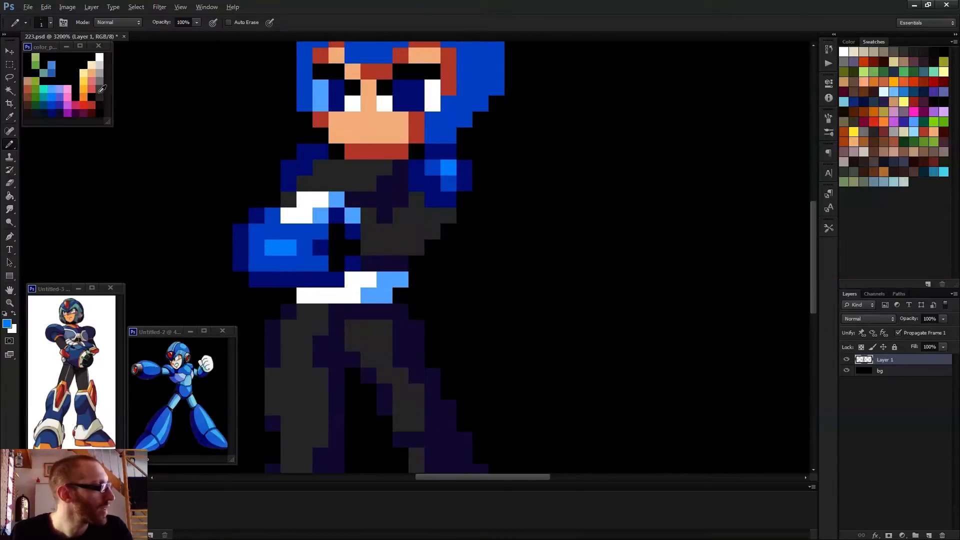
alt+click(101, 86)
drag(395, 210, 408, 206)
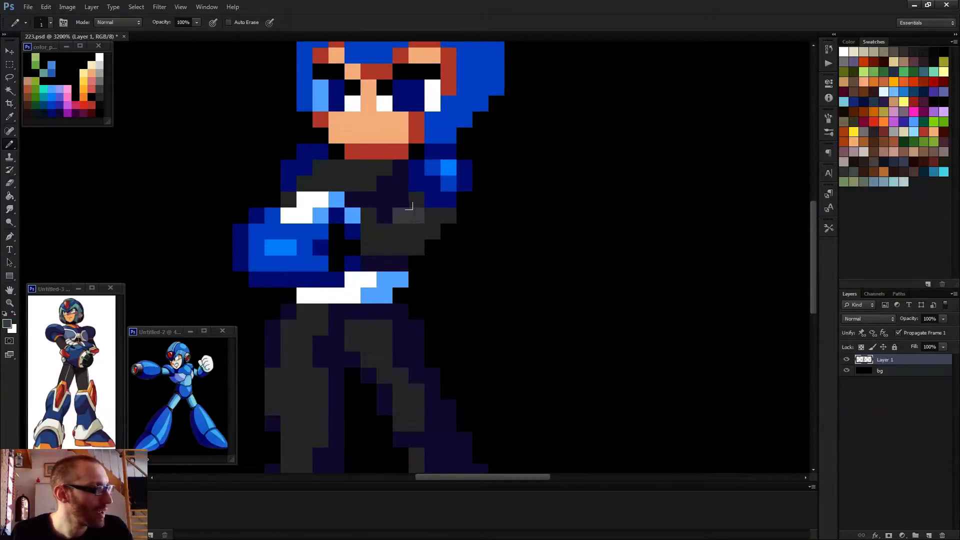
click(412, 231)
click(368, 215)
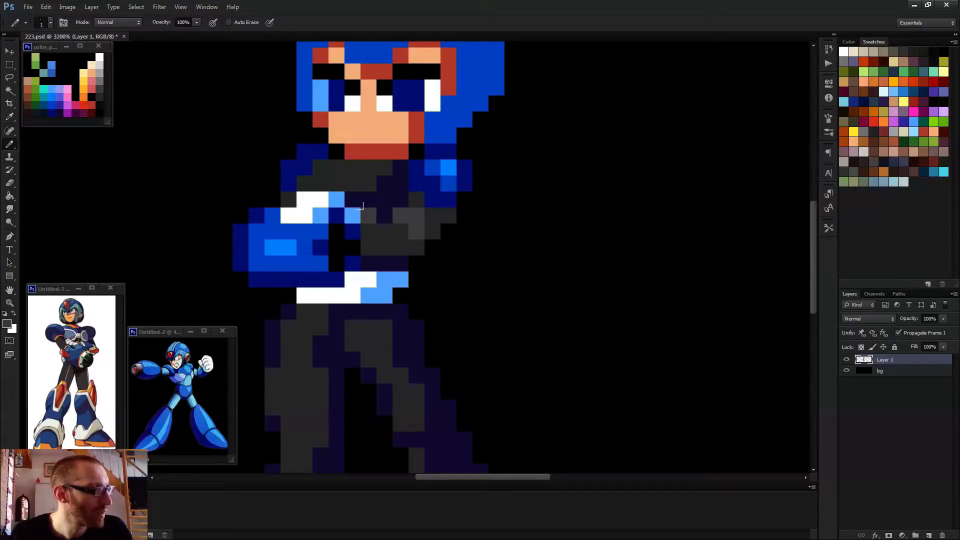
click(384, 231)
scroll(470, 245, down, 2)
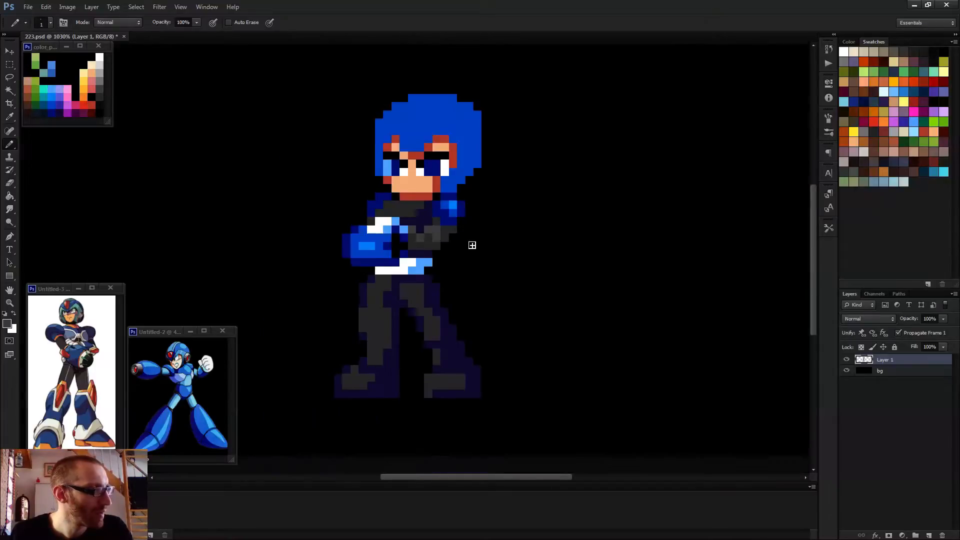
scroll(475, 251, up, 2)
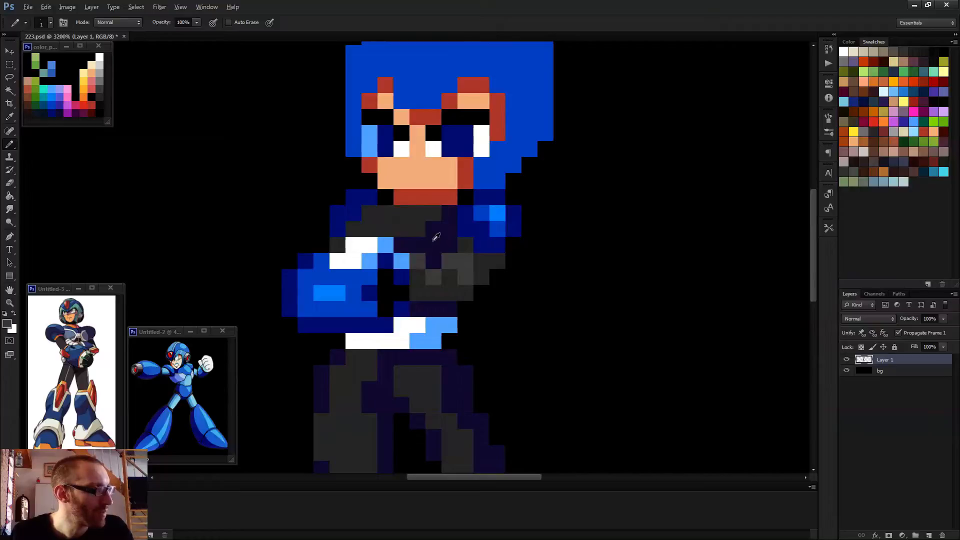
- Shade the gloved arm's upper part with dark purple beside the navy shoulder, and add a row of lighter grey pixels below the neck
alt+click(435, 238)
click(353, 229)
click(369, 213)
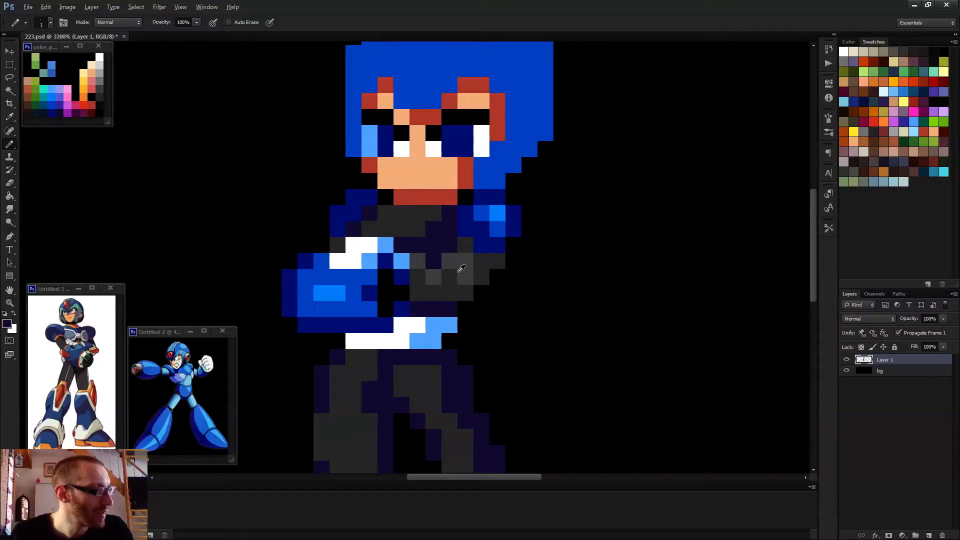
alt+click(461, 269)
click(385, 228)
click(401, 228)
click(417, 228)
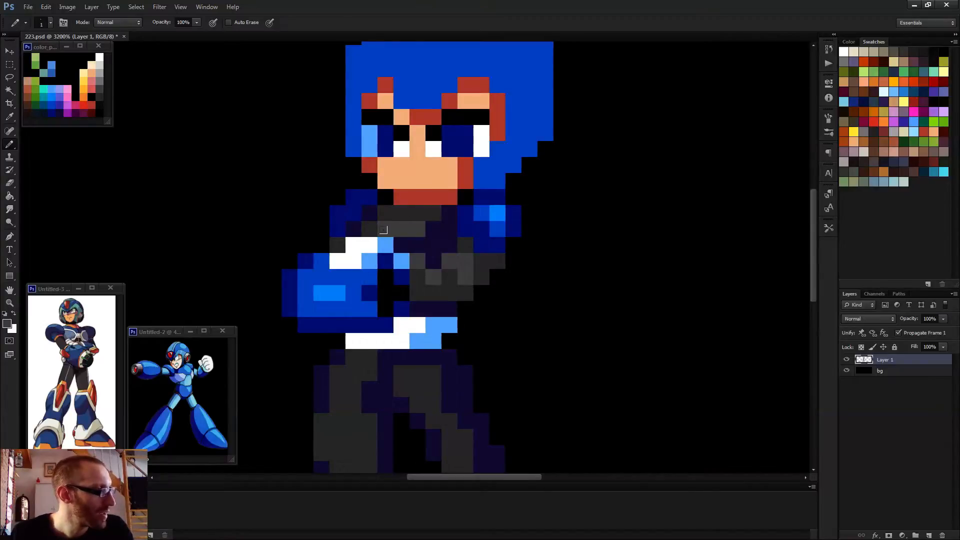
- Paint a bright blue chest plate between the shoulders and edge its upper row with white
alt+click(377, 253)
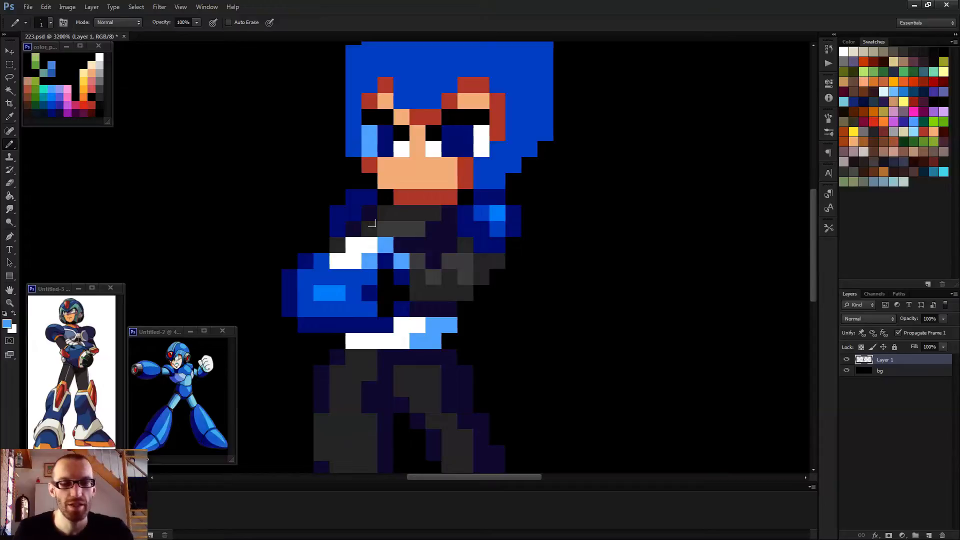
alt+click(336, 287)
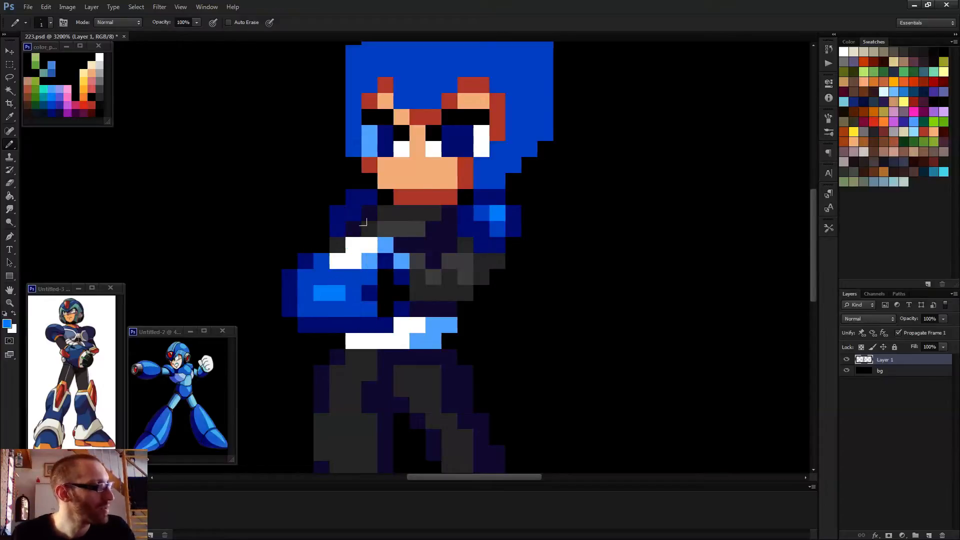
mouse_move(385, 229)
mouse_down()
mouse_move(432, 213)
mouse_move(434, 222)
mouse_move(395, 234)
mouse_up()
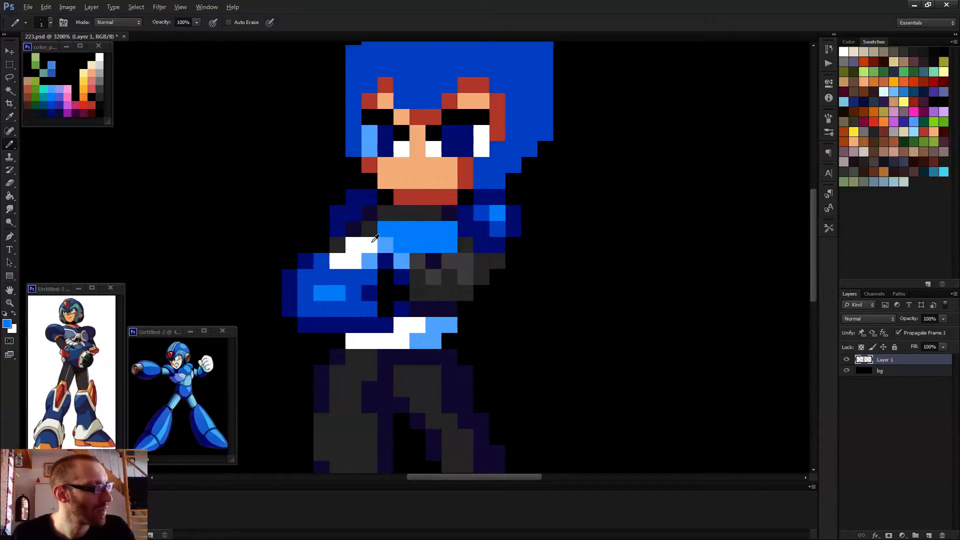
alt+click(374, 240)
click(433, 229)
click(450, 245)
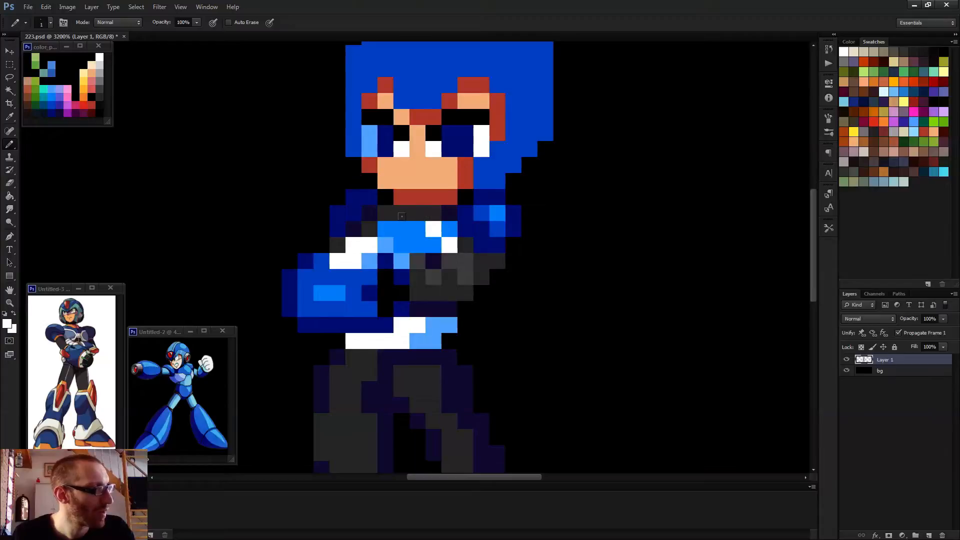
drag(422, 229, 382, 229)
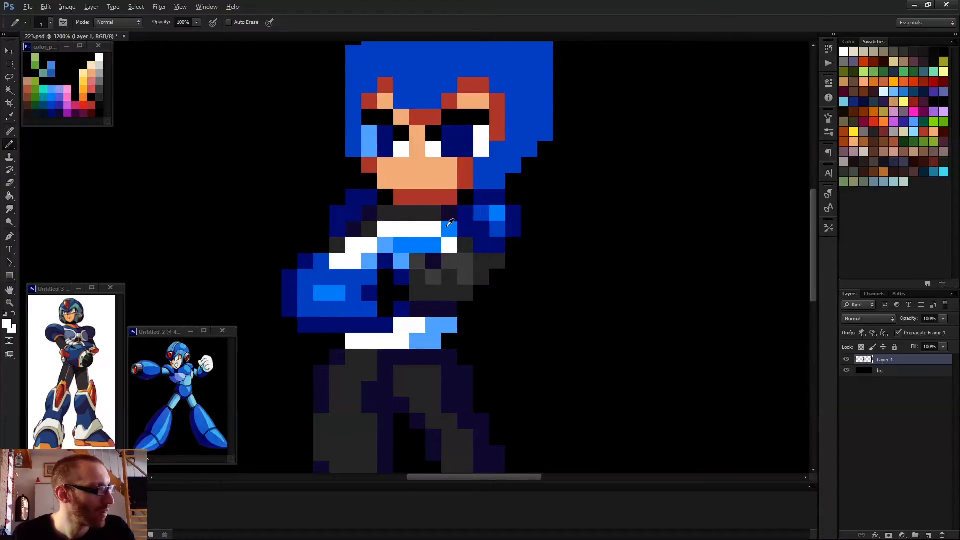
- Narrow the chest plate with dark purple, move its white edge one pixel inward, and round its upper corner with dark grey
alt+click(449, 214)
click(450, 229)
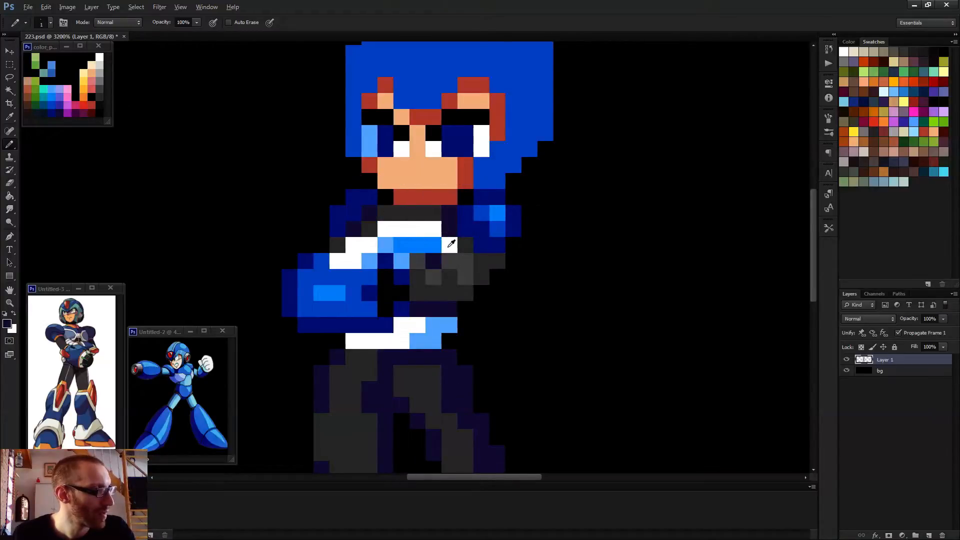
click(449, 245)
alt+click(430, 229)
click(434, 245)
alt+click(450, 229)
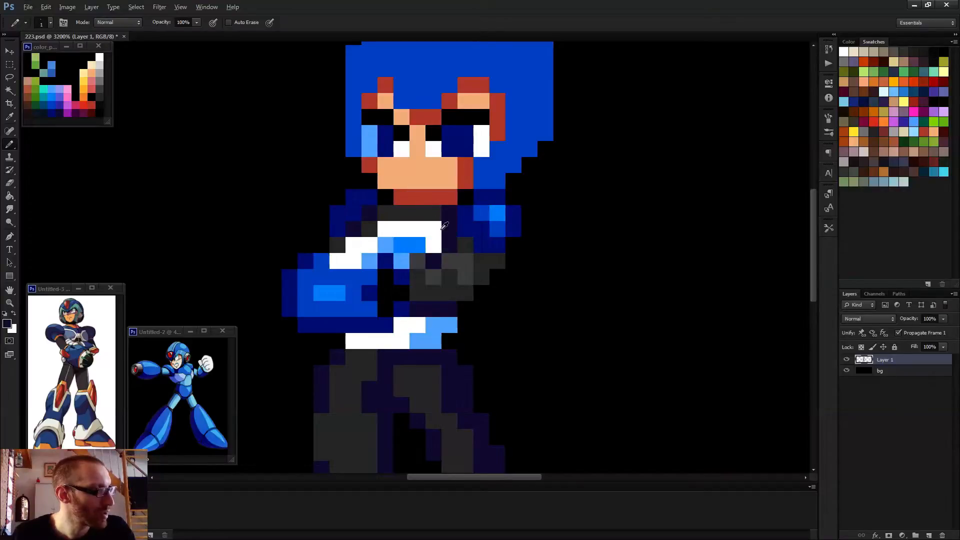
alt+click(430, 216)
scroll(453, 234, down, 5)
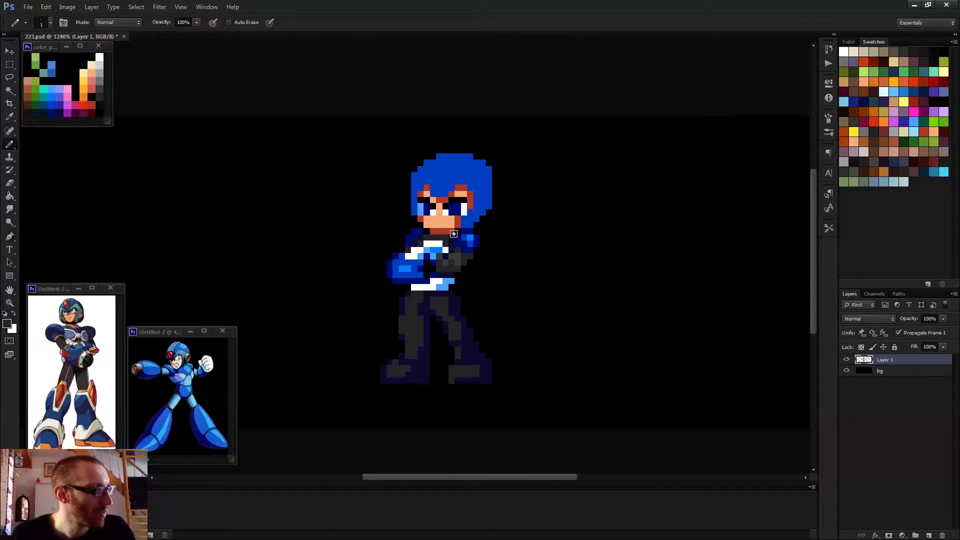
scroll(492, 289, down, 4)
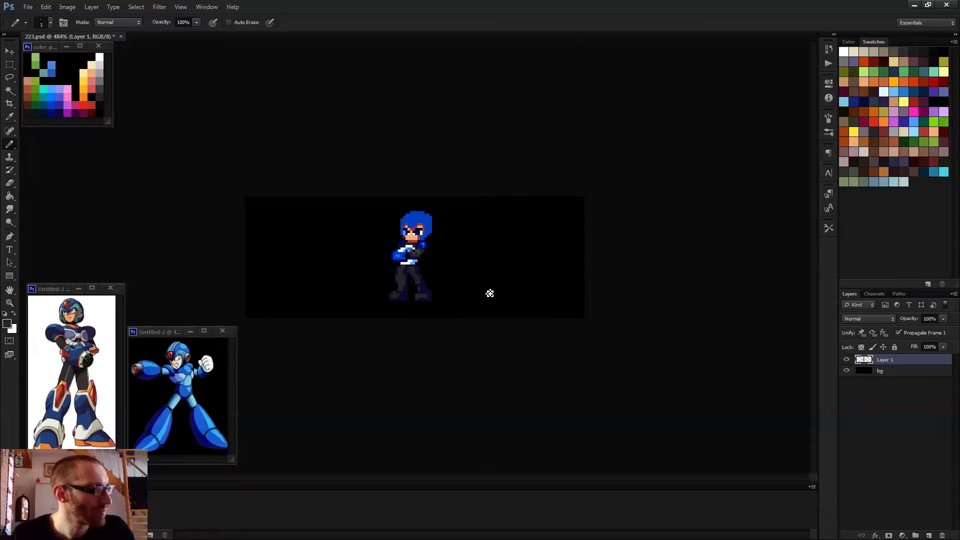
scroll(465, 293, up, 5)
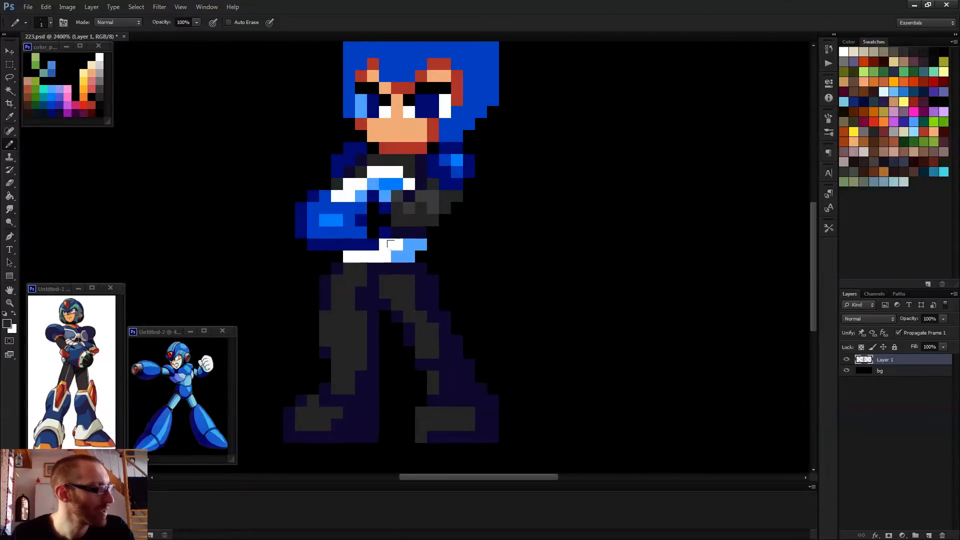
- Recolor the white pixels at the glove-side end of the waist band's lower row light blue
scroll(395, 243, down, 4)
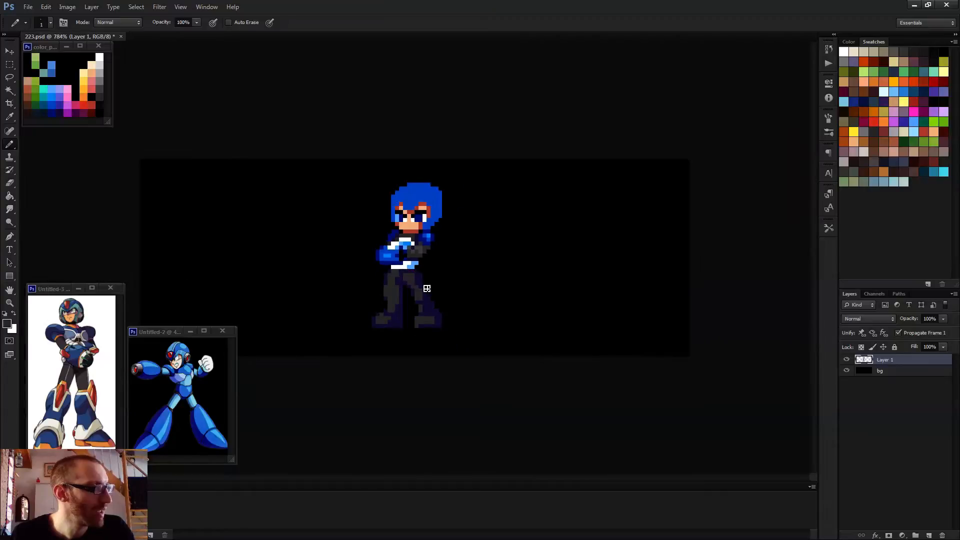
scroll(420, 290, up, 4)
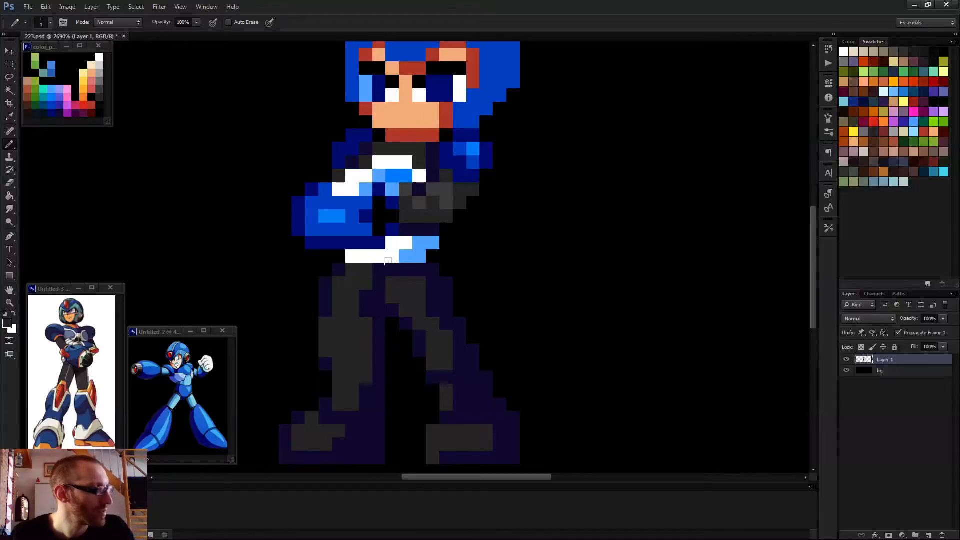
scroll(388, 261, down, 2)
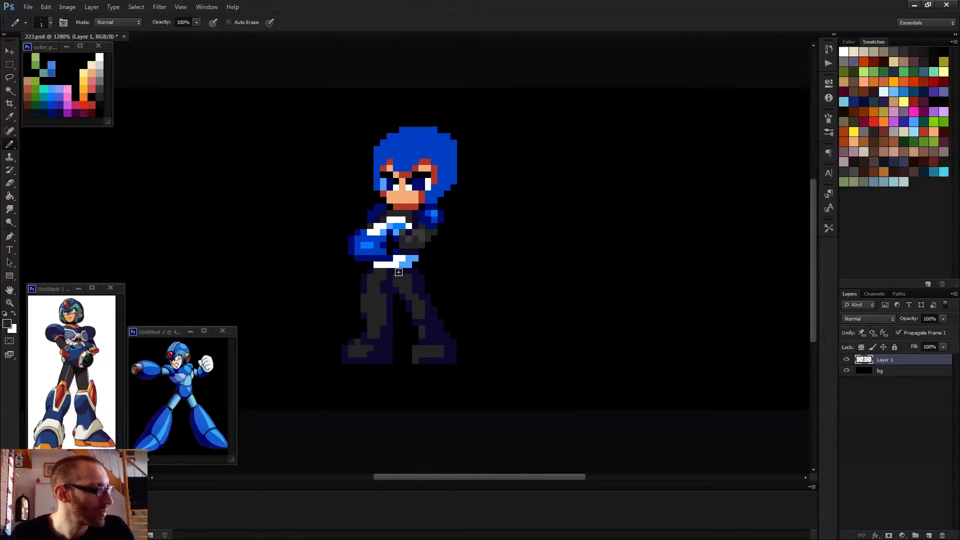
scroll(398, 272, down, 1)
scroll(398, 272, up, 2)
alt+click(392, 265)
click(381, 263)
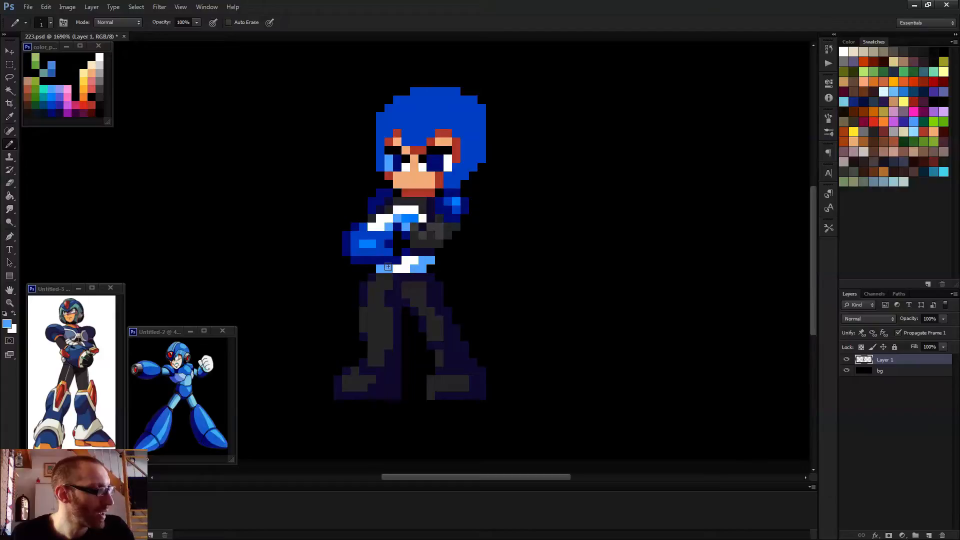
click(397, 269)
- Rearrange the white and light blue pixels in the waist band's two rows to form a diagonal white stripe
alt+click(406, 265)
click(413, 269)
alt+click(420, 266)
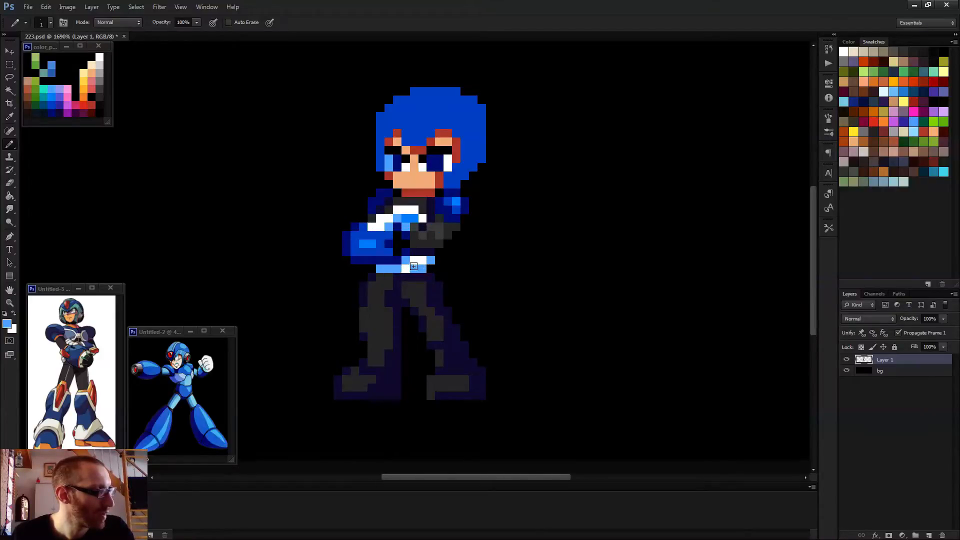
click(415, 263)
alt+click(413, 262)
click(406, 260)
click(399, 266)
scroll(436, 271, down, 5)
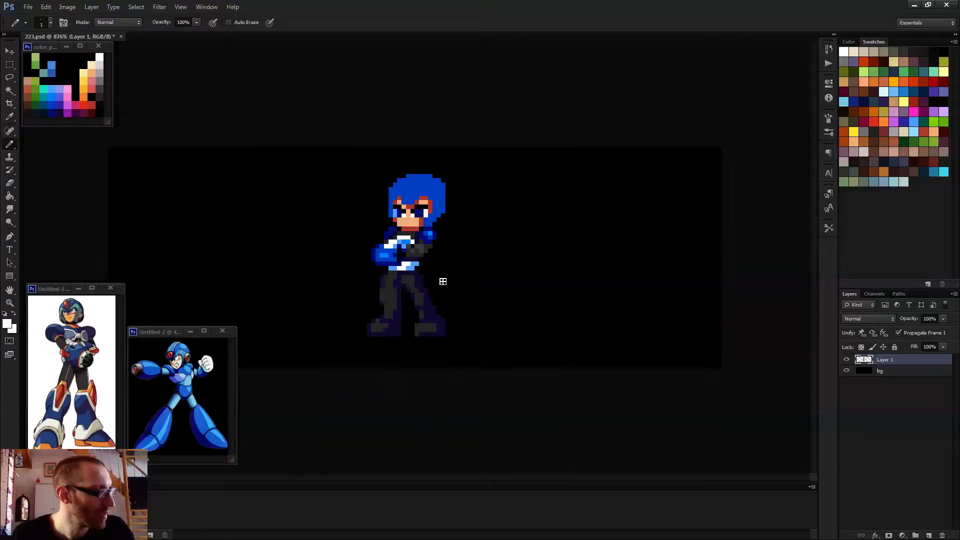
- Extend the waist band's white stripe with two white pixels in the row below the band
scroll(408, 263, up, 5)
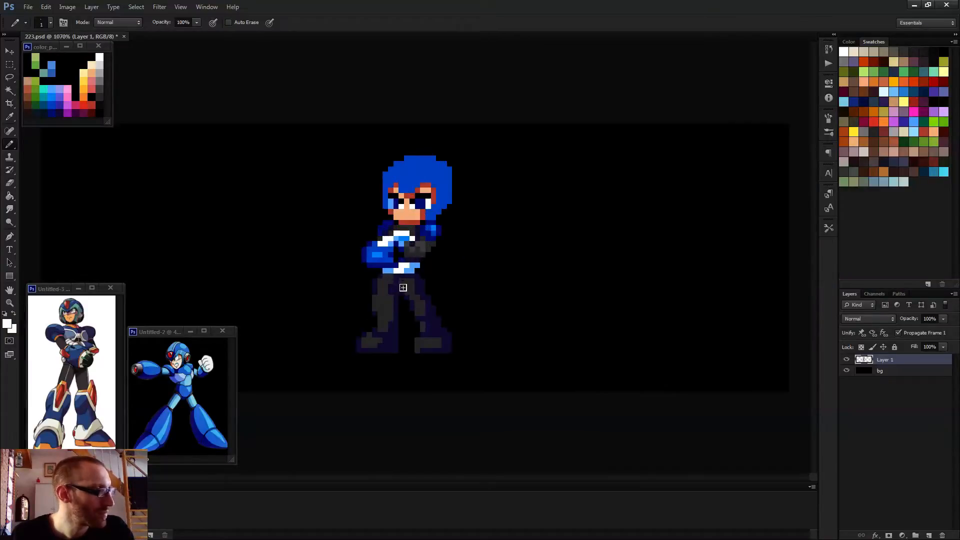
drag(407, 263, 393, 263)
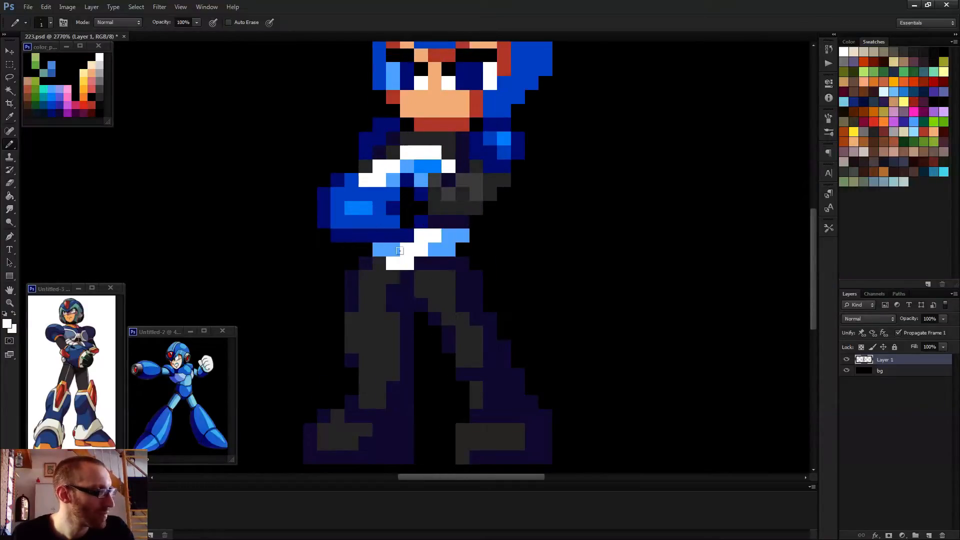
scroll(413, 262, down, 6)
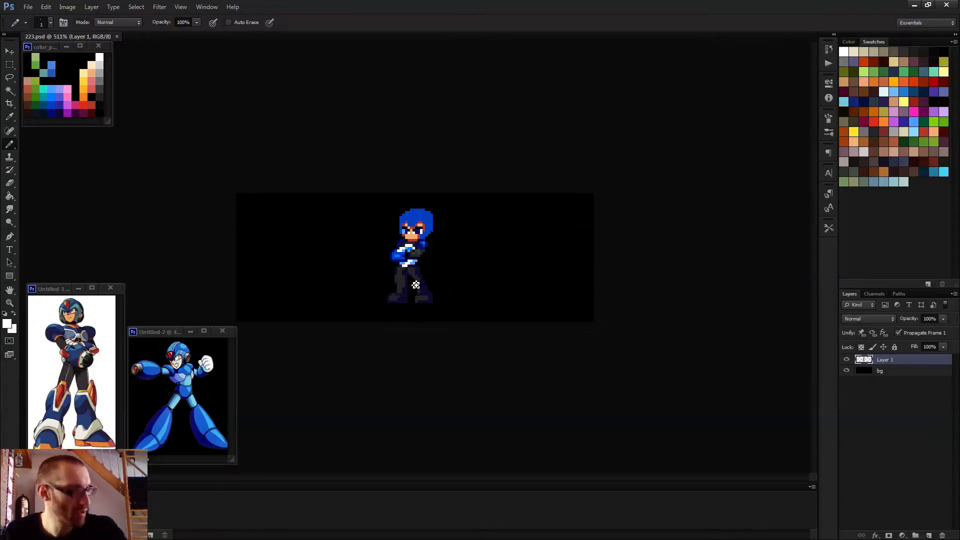
scroll(407, 280, up, 2)
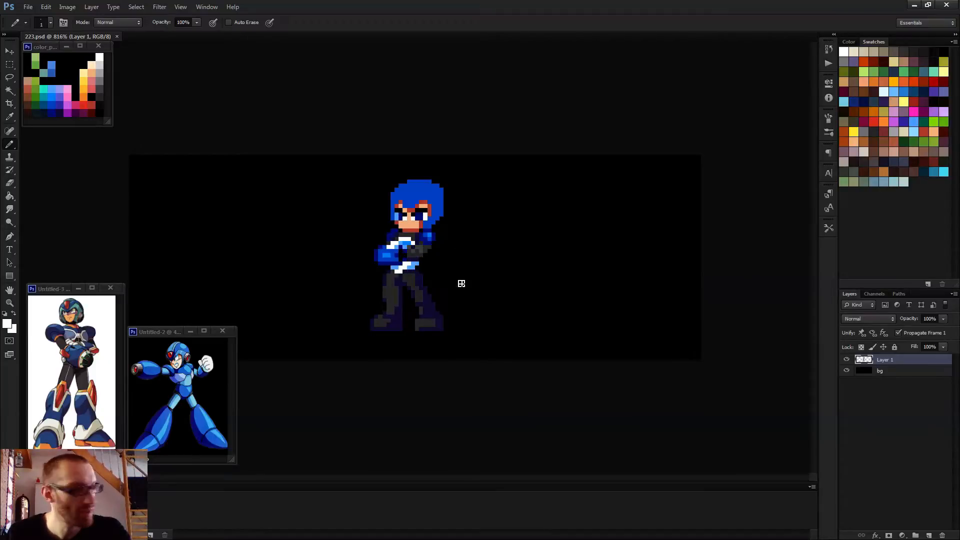
- Paint red soles along the bottom row of both feet, with extra red pixels on each toe
scroll(400, 287, up, 3)
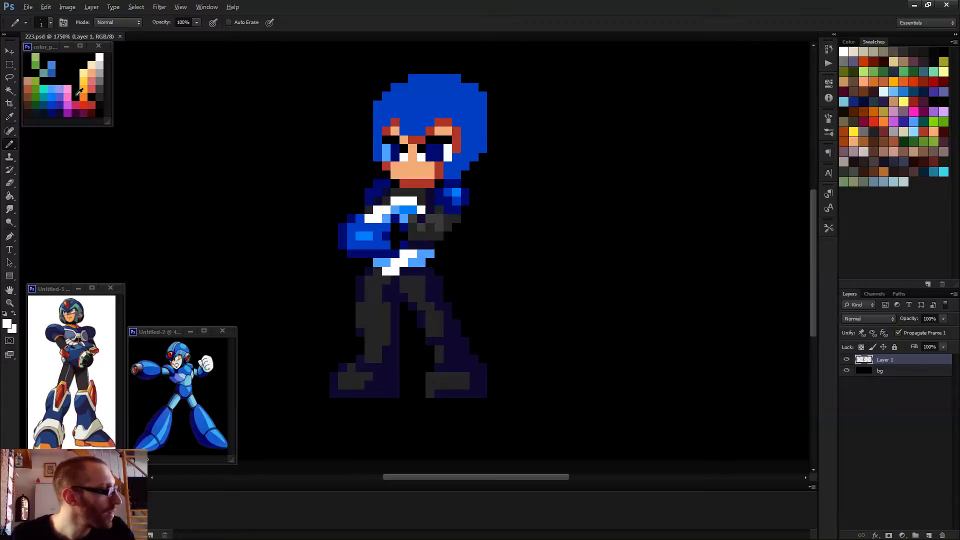
click(93, 98)
scroll(359, 378, up, 2)
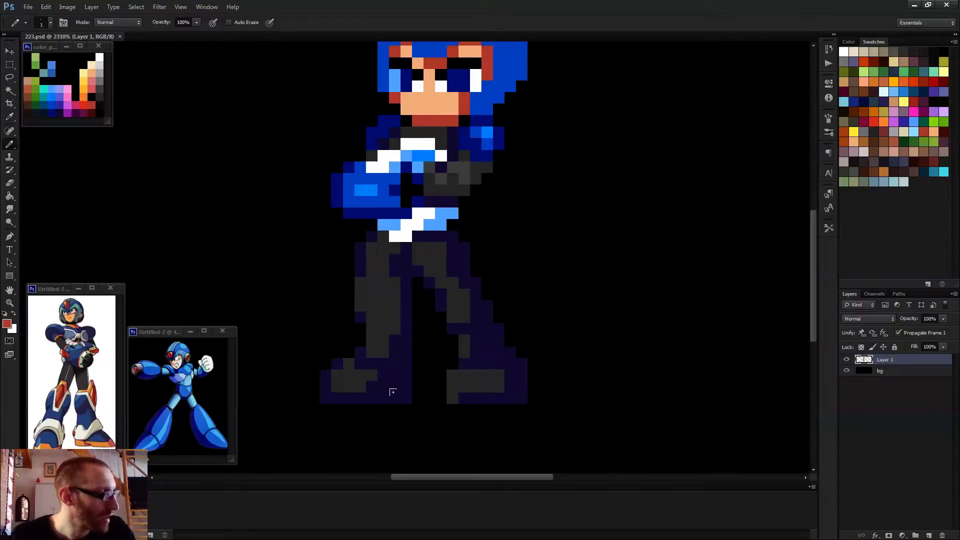
drag(401, 389, 321, 392)
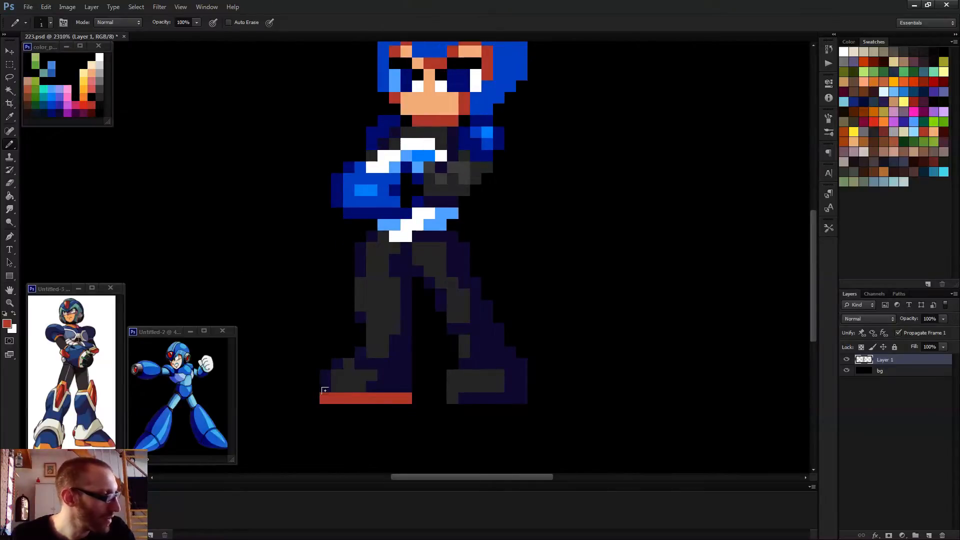
click(325, 389)
drag(448, 390, 522, 394)
drag(464, 382, 480, 383)
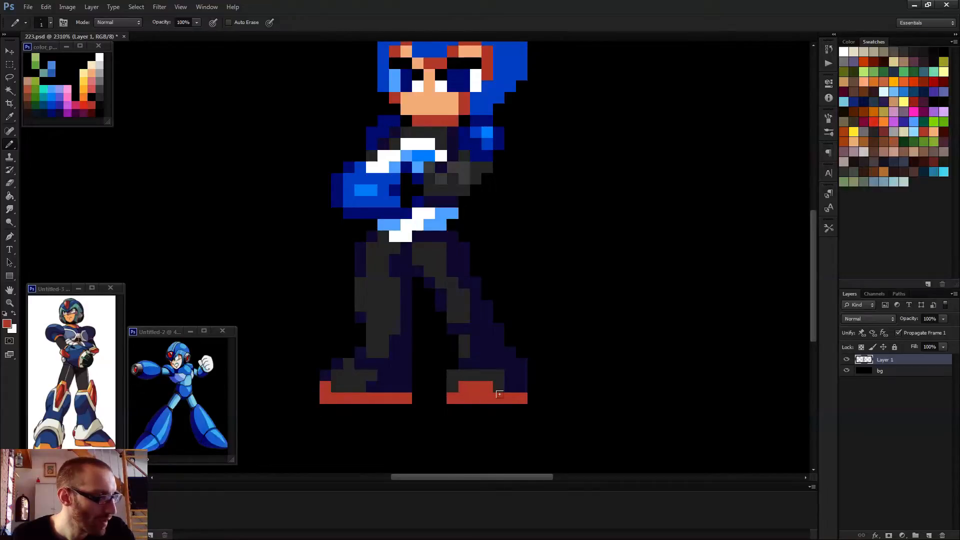
alt+scroll(427, 410, down, 3)
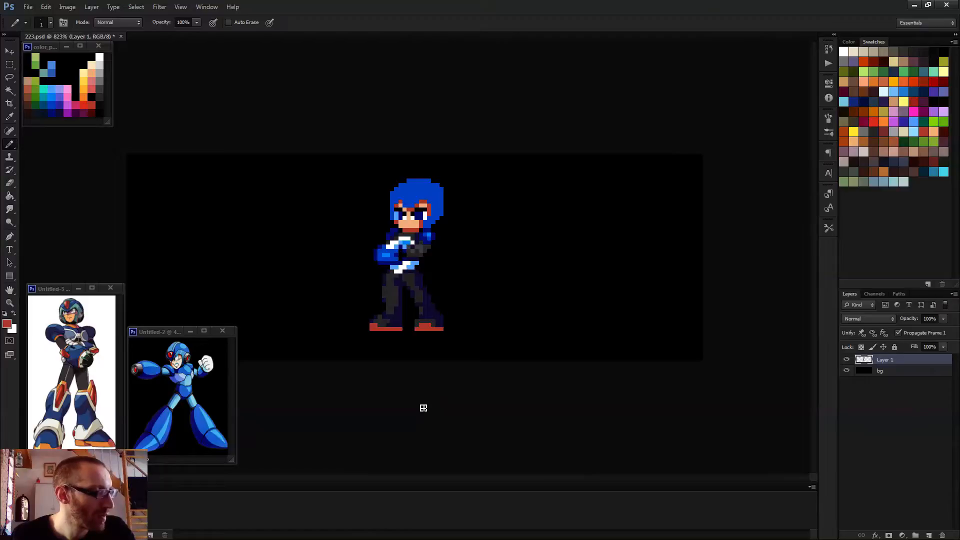
- Recolor the left foot's toe and the front part of its sole orange, leaving the heel end red
alt+scroll(422, 408, up, 4)
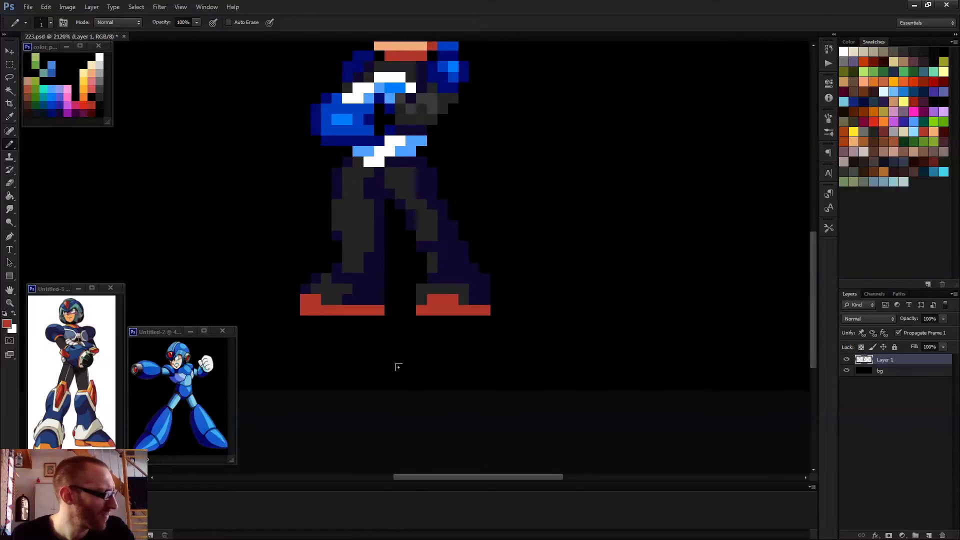
alt+click(88, 92)
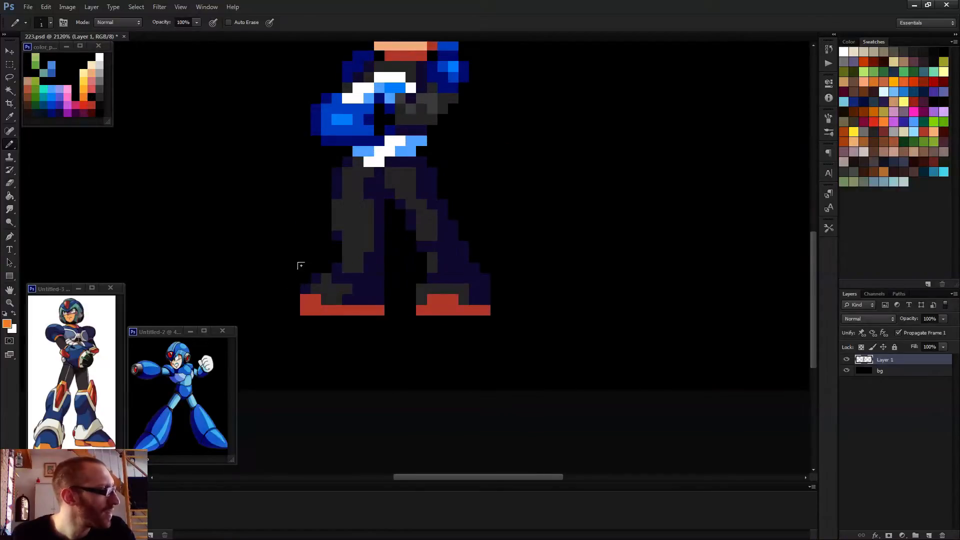
click(304, 298)
click(315, 299)
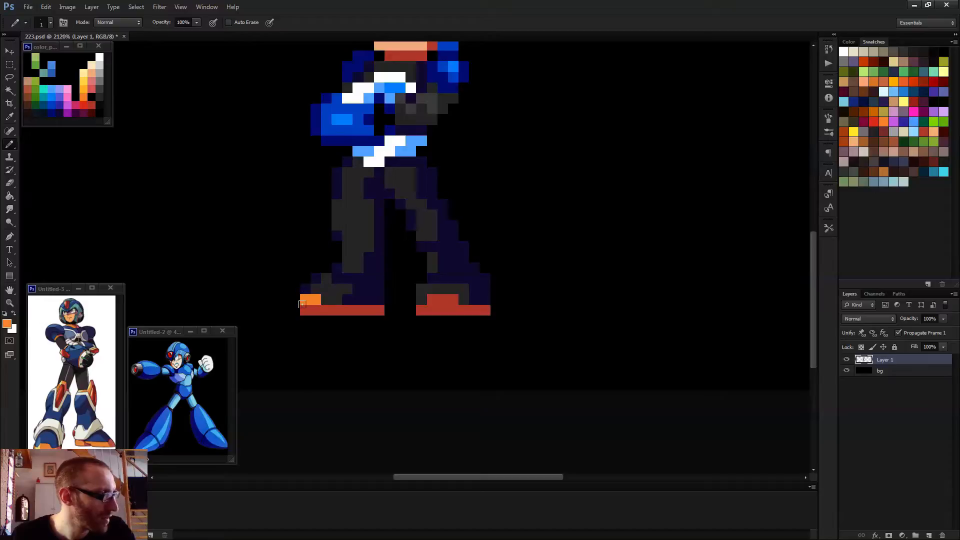
drag(302, 304, 356, 306)
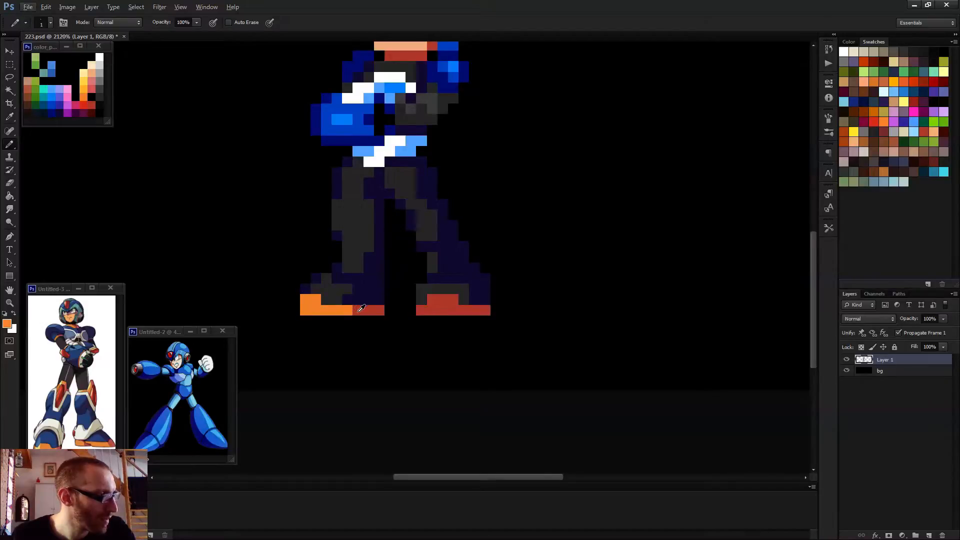
- Recolor the right foot's toe and sole orange, keeping a red pixel at both ends of the sole
alt+click(345, 306)
mouse_move(429, 299)
mouse_down()
mouse_move(449, 300)
mouse_move(418, 305)
mouse_move(476, 310)
mouse_up()
alt+click(482, 309)
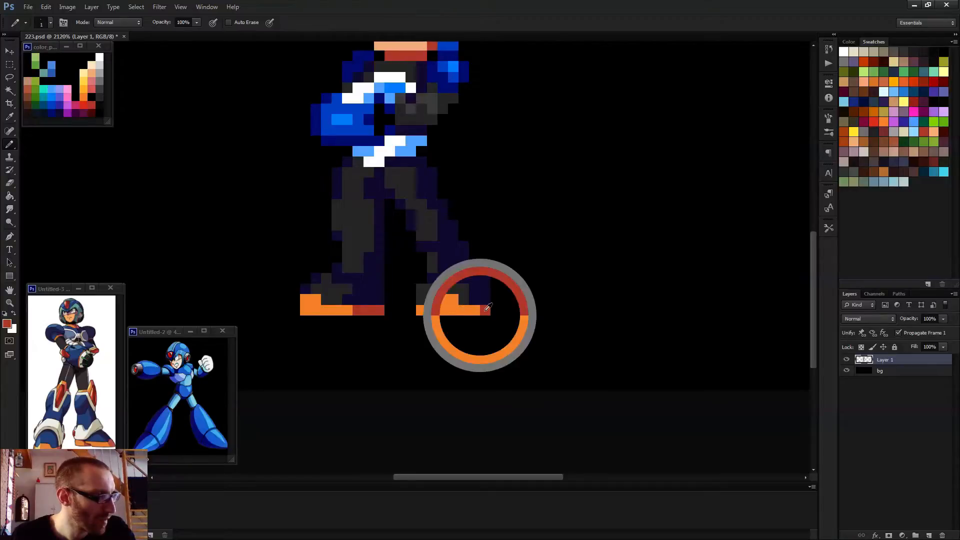
click(420, 309)
scroll(473, 313, down, 3)
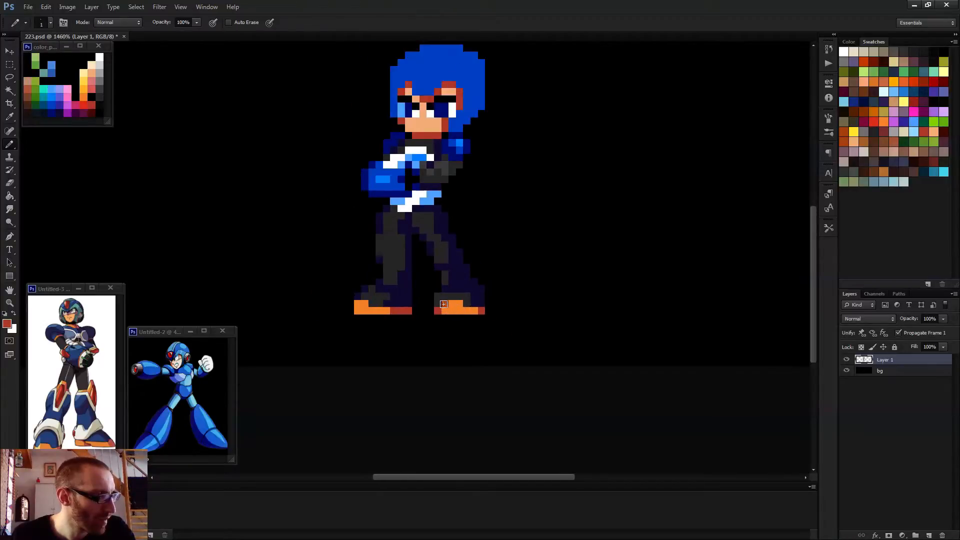
scroll(475, 317, down, 4)
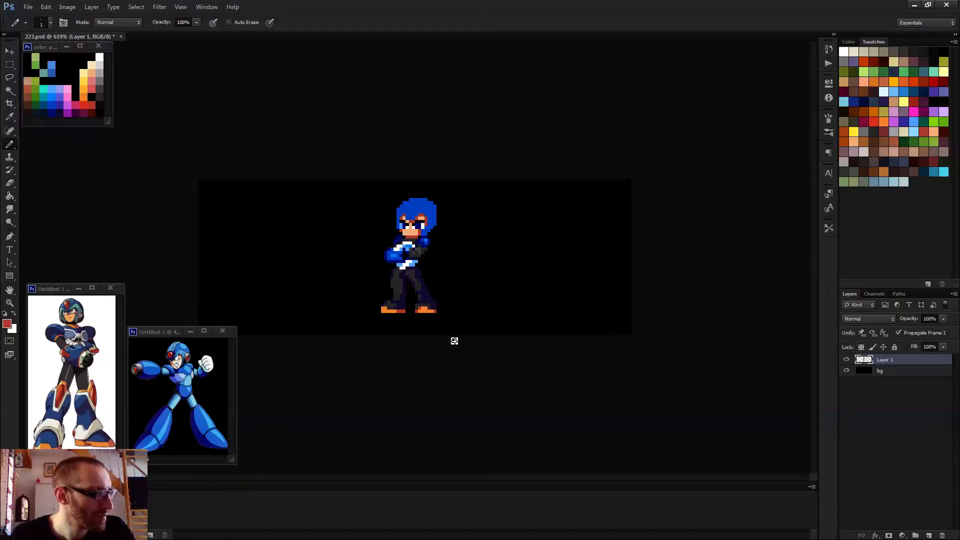
- Shade the tips of both feet with red pixels, and restore orange on the left foot's upper toe pixel
scroll(400, 340, up, 6)
click(340, 361)
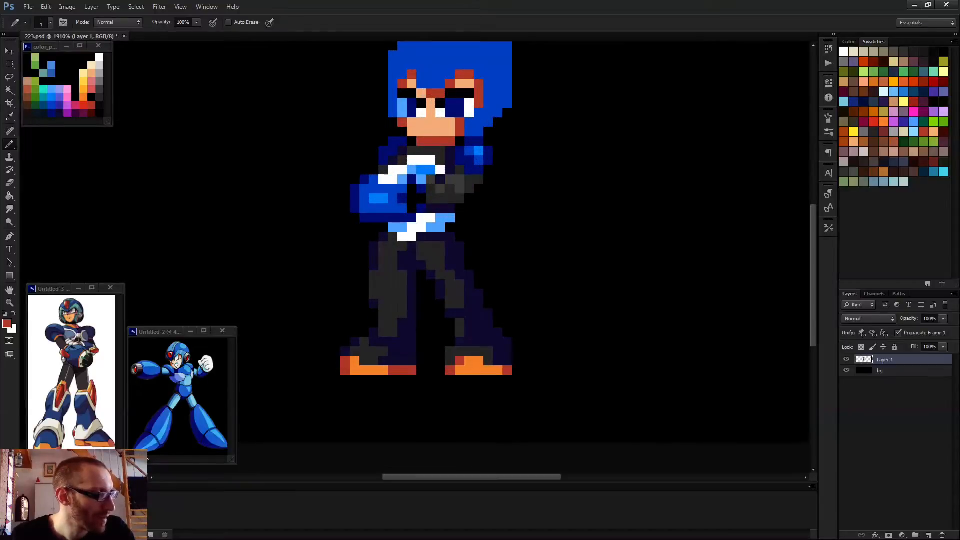
alt+click(366, 365)
click(345, 360)
scroll(418, 370, down, 2)
scroll(420, 368, down, 2)
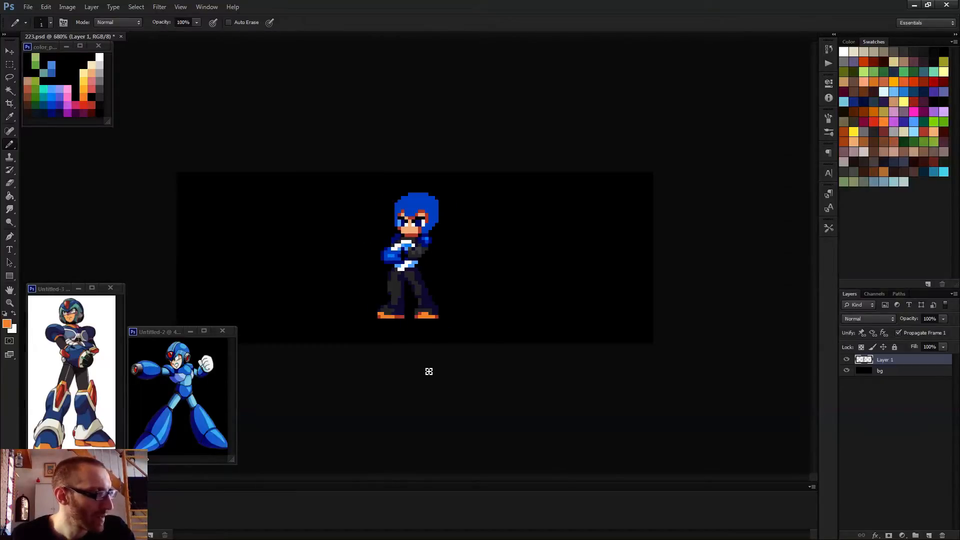
scroll(473, 294, down, 1)
- Add one pale yellow highlight pixel to the toe of each orange shoe
scroll(470, 293, up, 4)
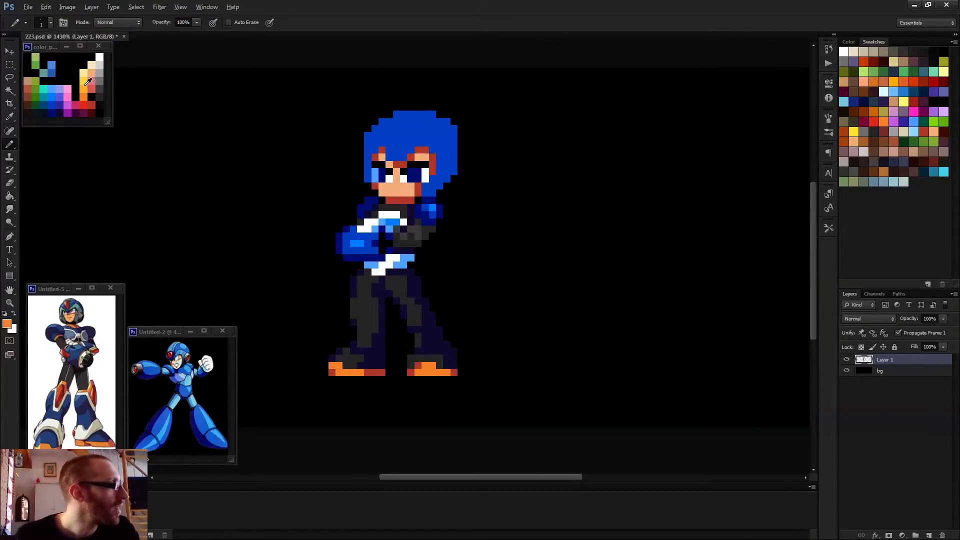
click(87, 70)
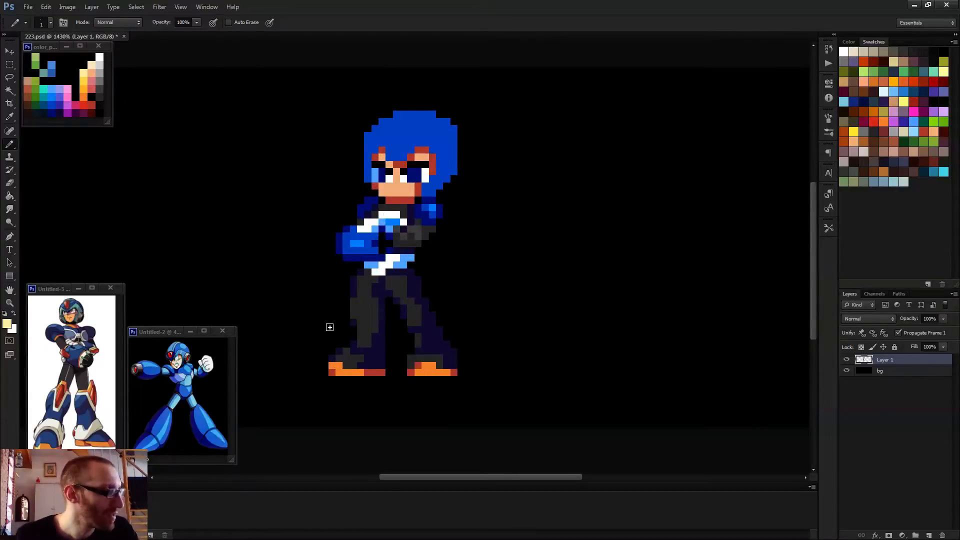
scroll(328, 325, up, 2)
click(342, 384)
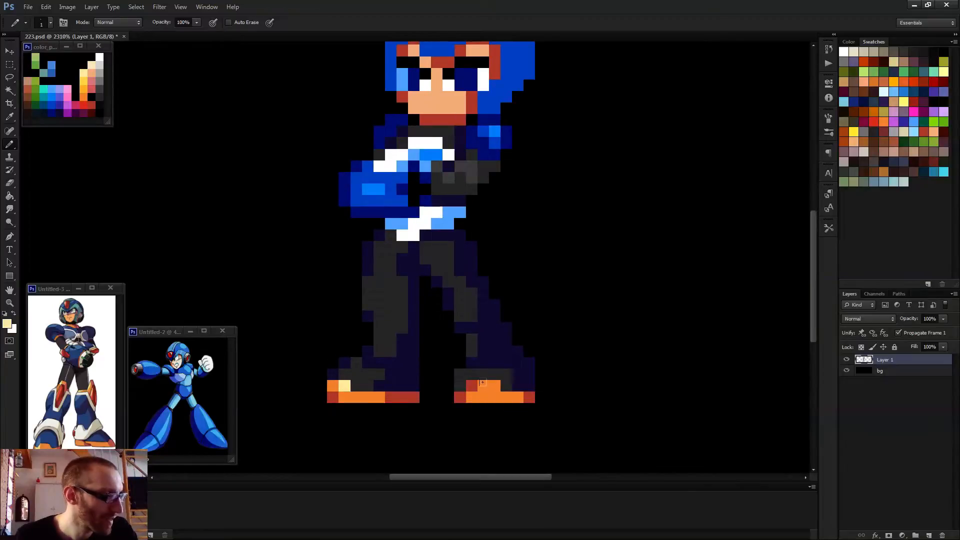
click(482, 383)
scroll(399, 385, down, 5)
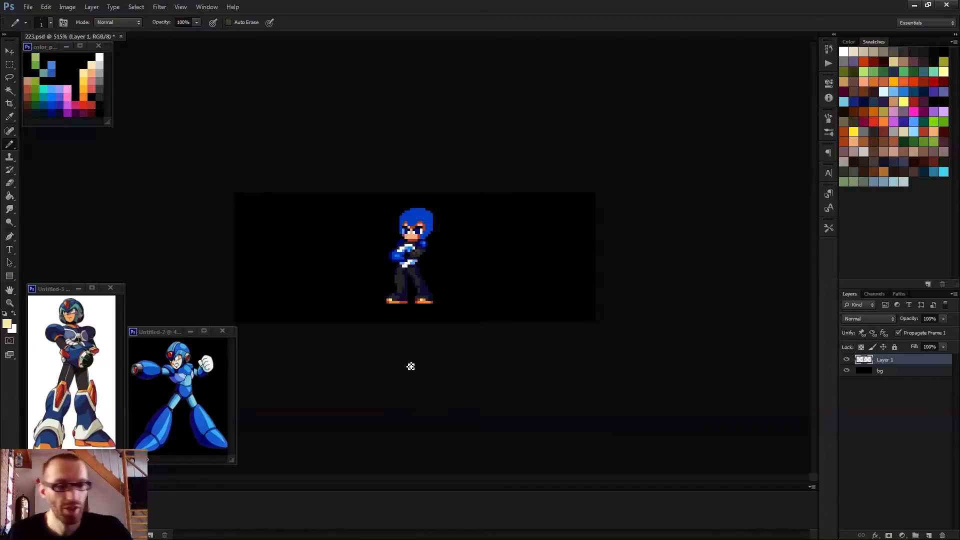
scroll(430, 312, up, 3)
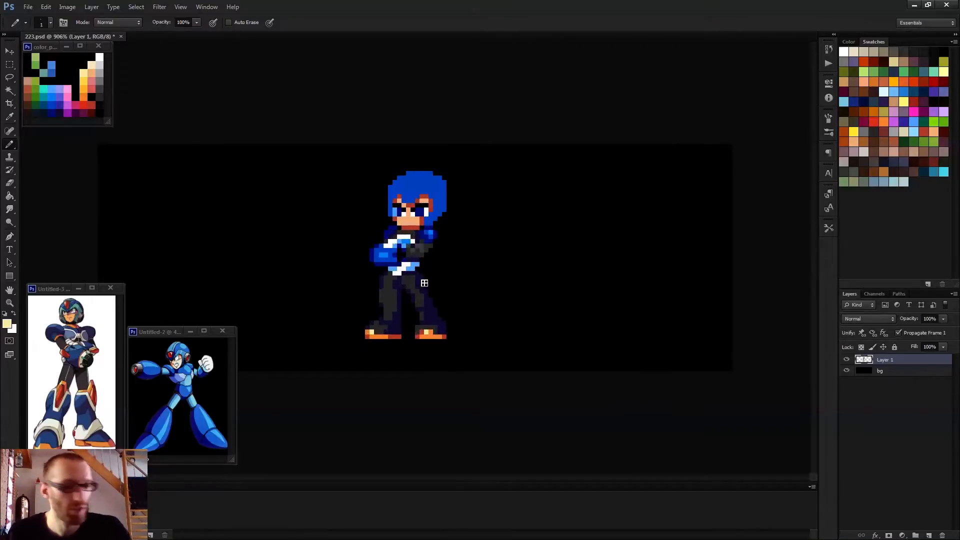
- Paint navy on the left shoe's toe outline and both shoes' heel areas above the soles, and sample the helmet's blue
scroll(425, 283, up, 2)
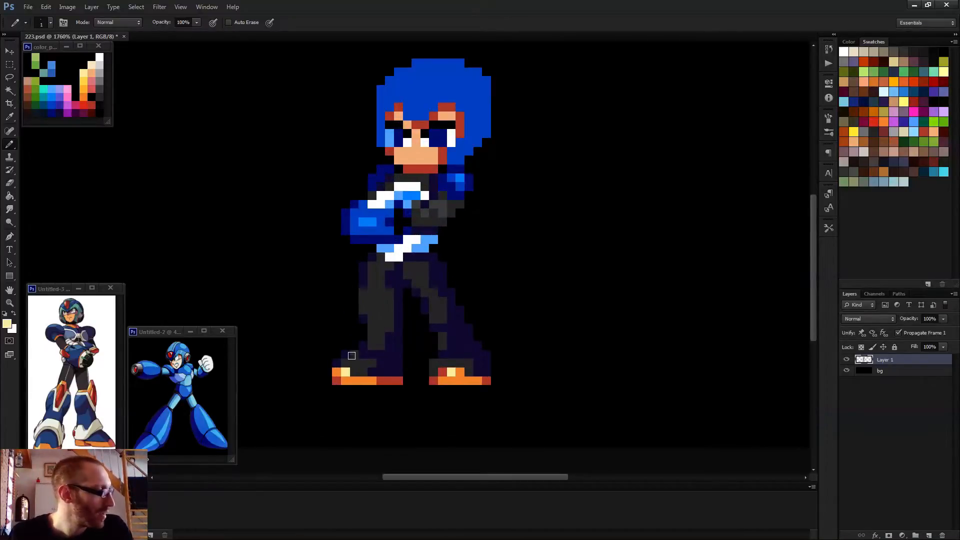
alt+click(471, 188)
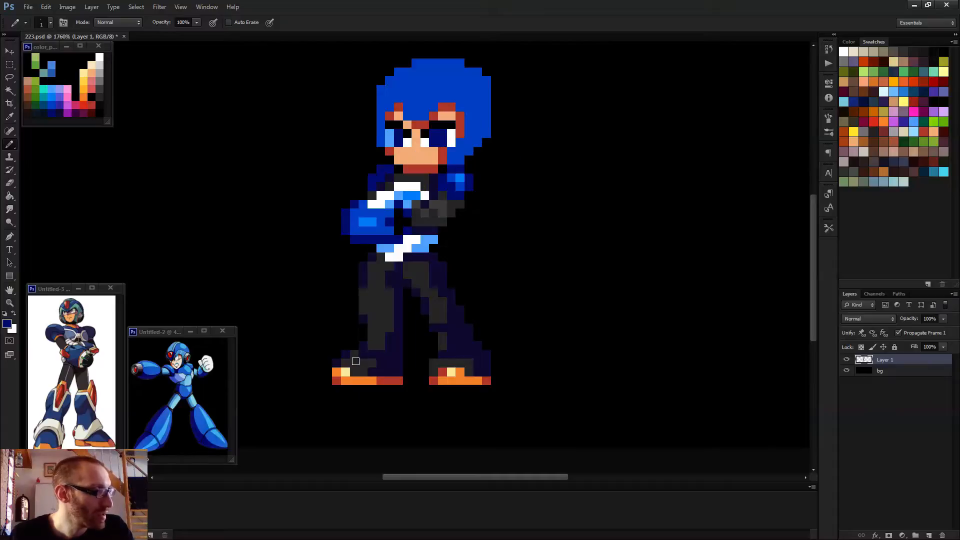
drag(335, 363, 345, 354)
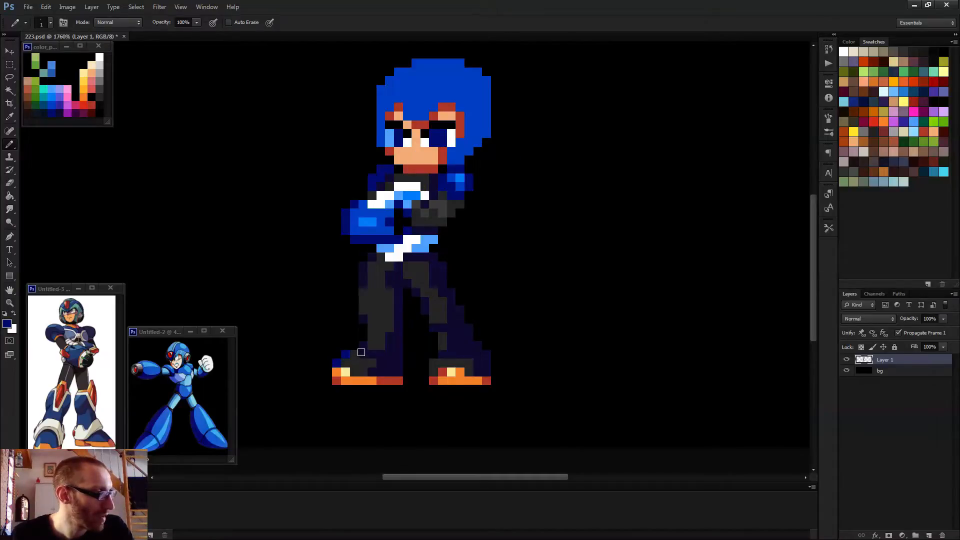
click(364, 348)
mouse_move(383, 363)
mouse_down()
mouse_move(391, 363)
mouse_move(377, 370)
mouse_up()
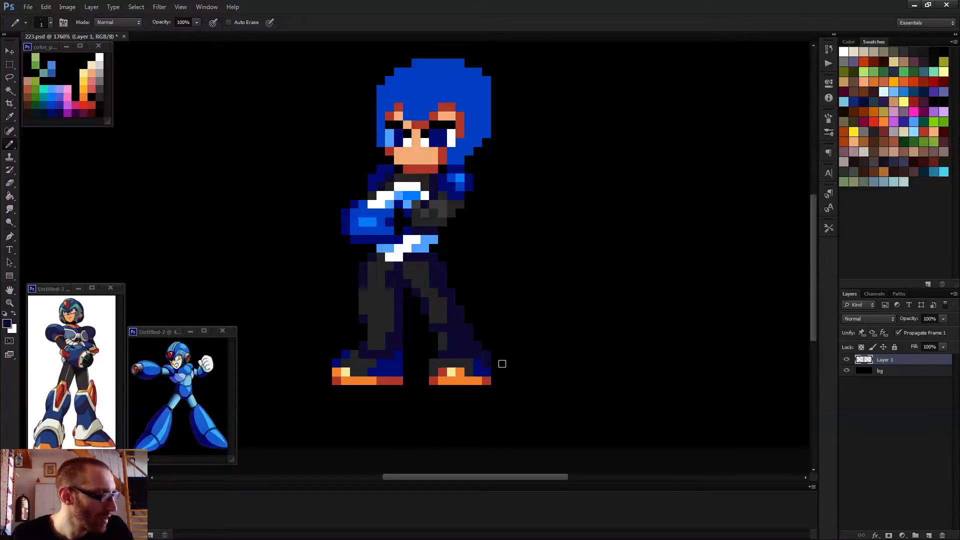
alt+click(470, 136)
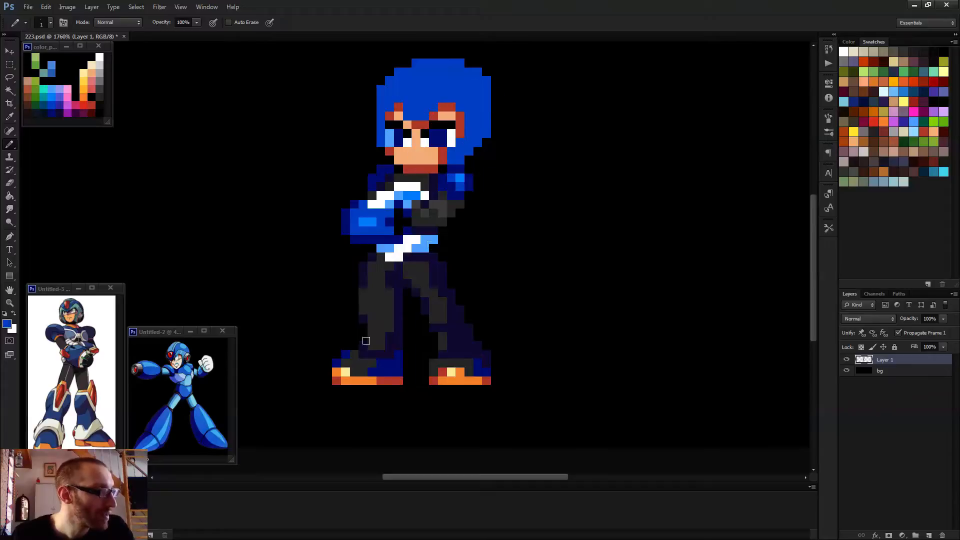
- Paint the grey upper area of the left boot medium blue with the Pencil tool
mouse_move(351, 354)
mouse_down()
mouse_move(363, 371)
mouse_move(372, 362)
mouse_up()
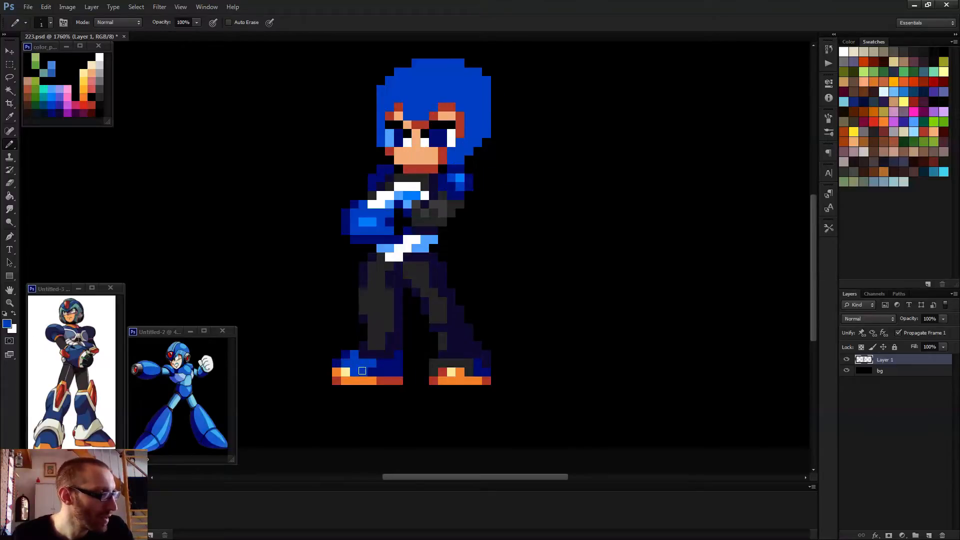
mouse_move(467, 371)
mouse_down()
mouse_move(432, 361)
mouse_move(461, 370)
mouse_up()
alt+click(459, 373)
click(441, 371)
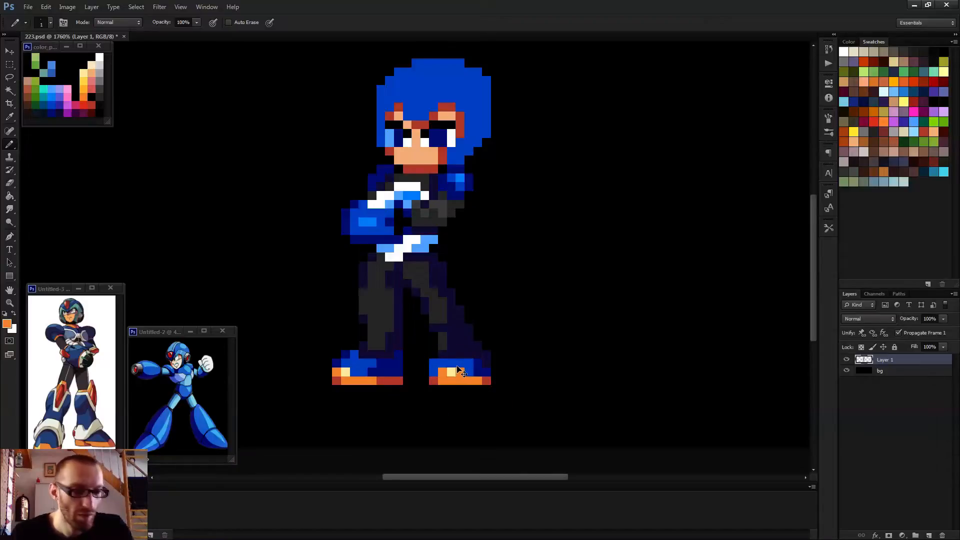
key(ctrl+alt+z)
key(ctrl+alt+z)
- Repaint the right boot's grey upper with the left boot's medium blue and shade its upper front corner pixel dark blue
alt+click(361, 365)
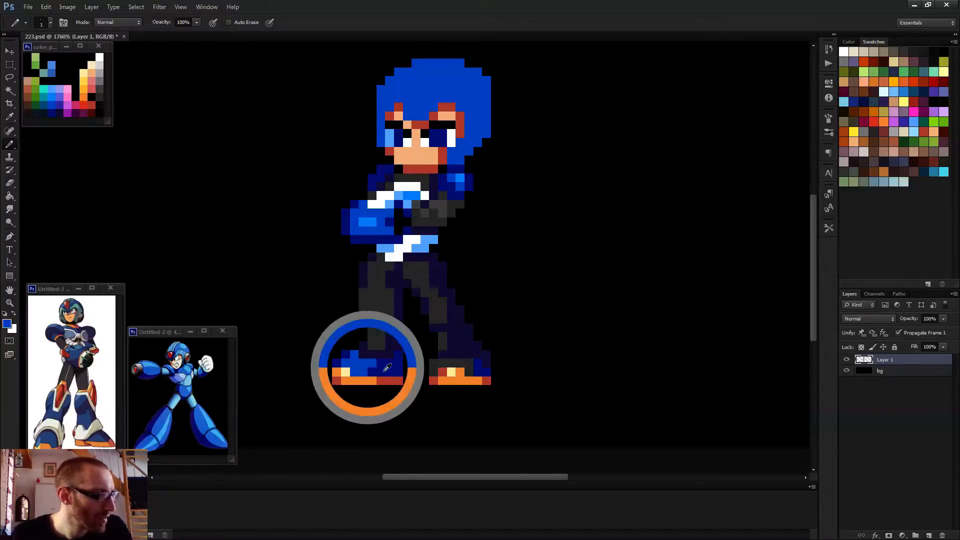
drag(472, 369, 432, 368)
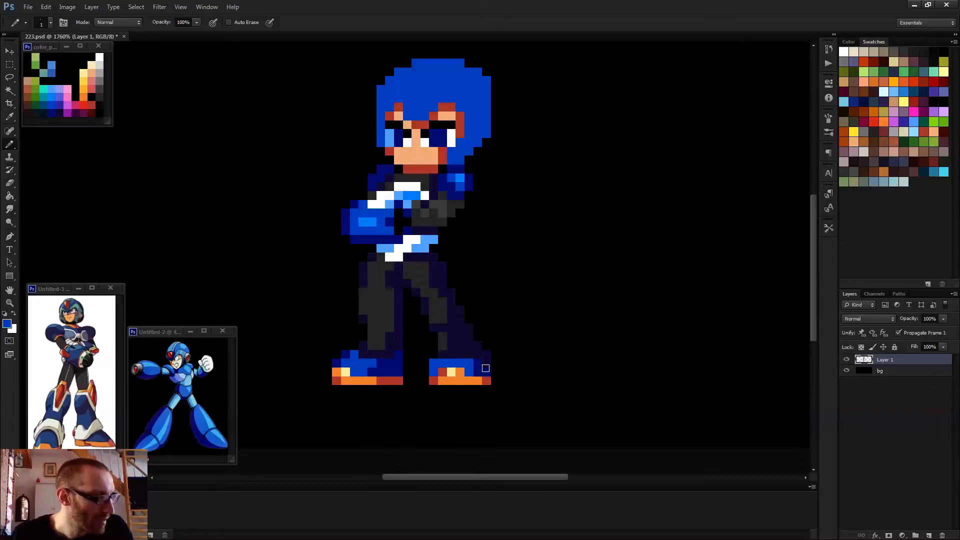
scroll(482, 370, down, 2)
alt+click(448, 346)
click(418, 349)
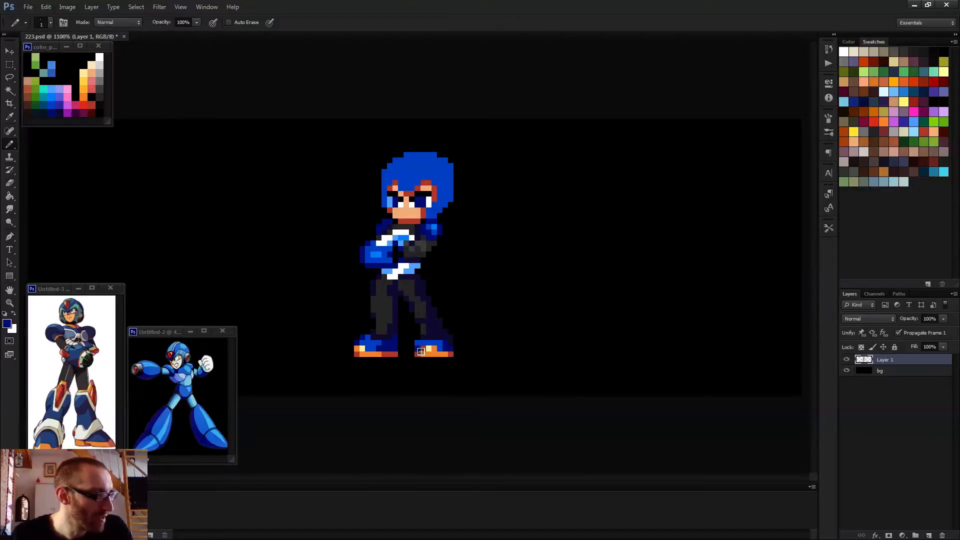
scroll(457, 359, down, 2)
scroll(419, 350, up, 2)
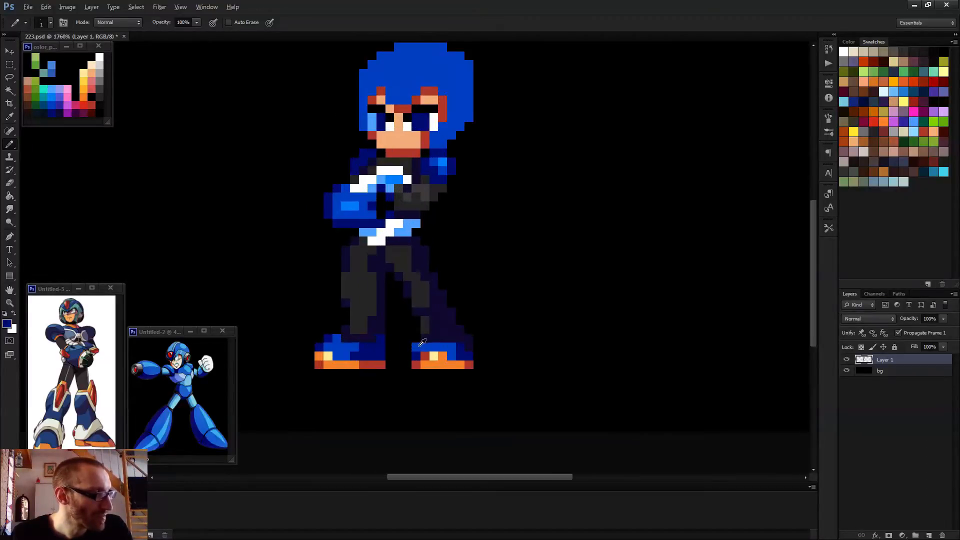
alt+click(420, 343)
scroll(420, 367, down, 2)
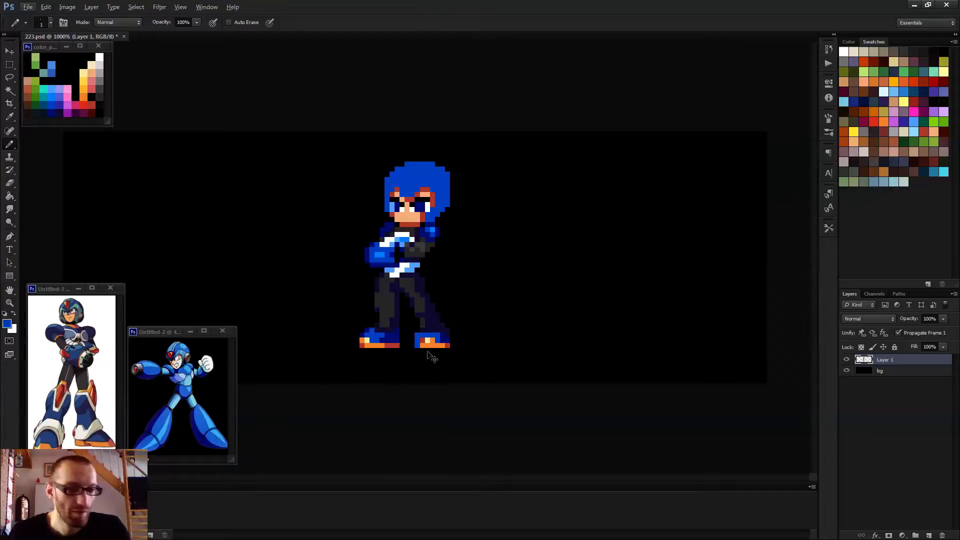
scroll(427, 347, down, 1)
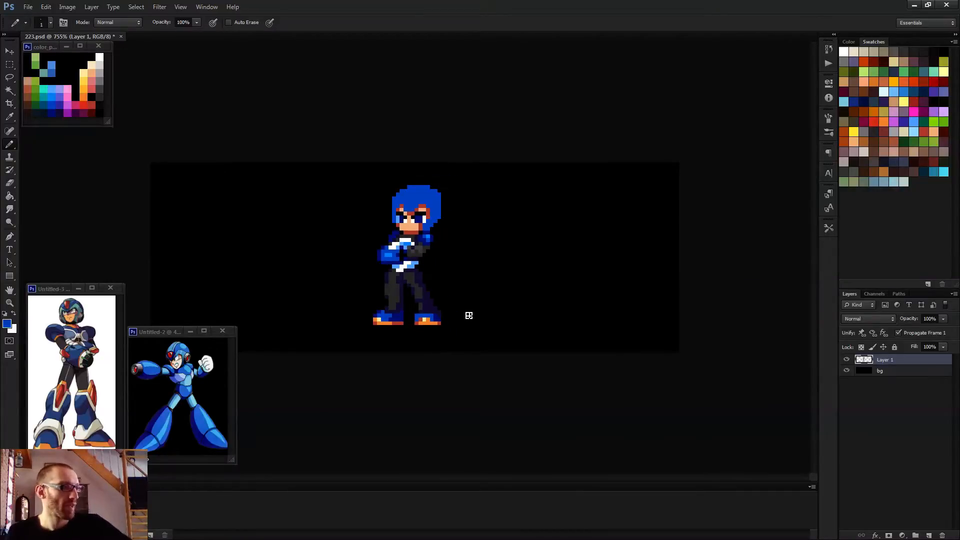
scroll(466, 315, up, 2)
alt+click(398, 346)
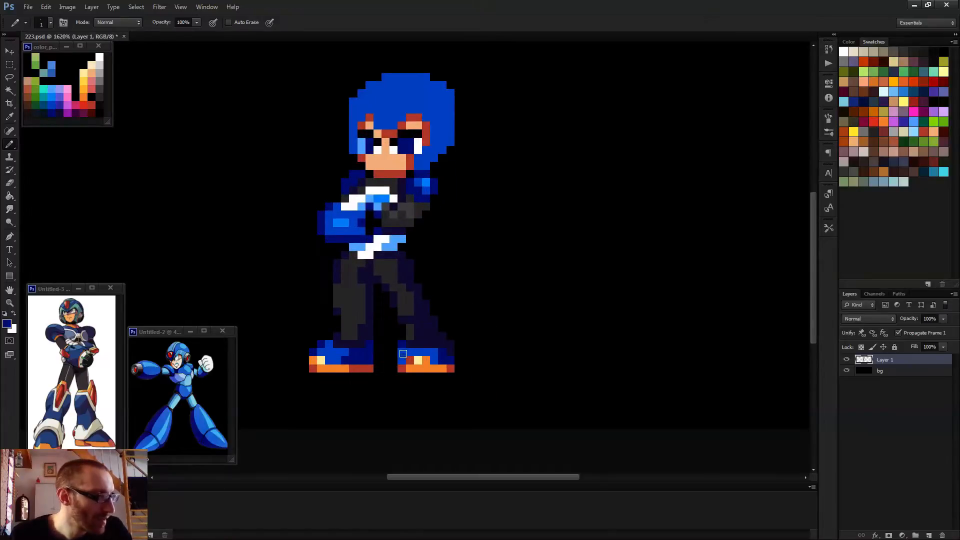
key(e)
scroll(483, 338, down, 2)
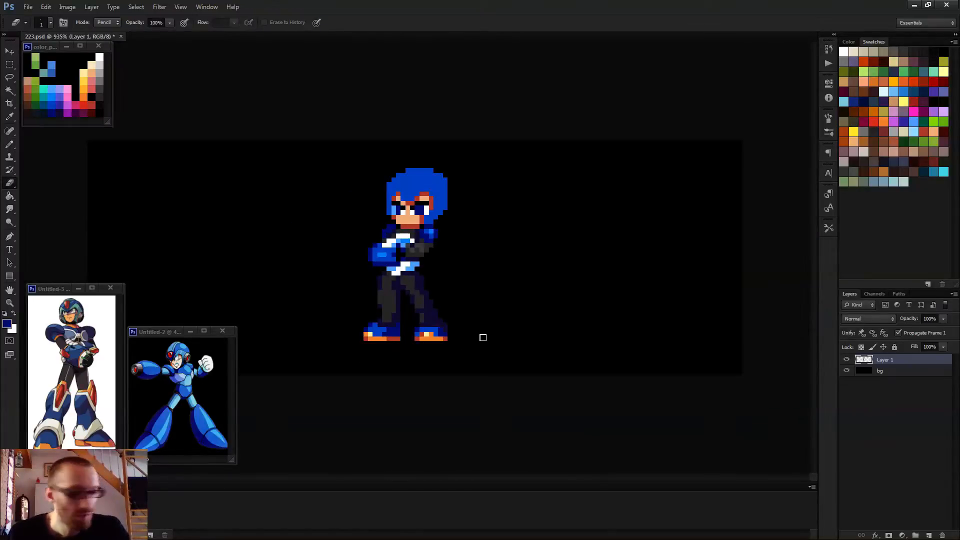
key(b)
scroll(474, 336, down, 2)
scroll(461, 339, up, 2)
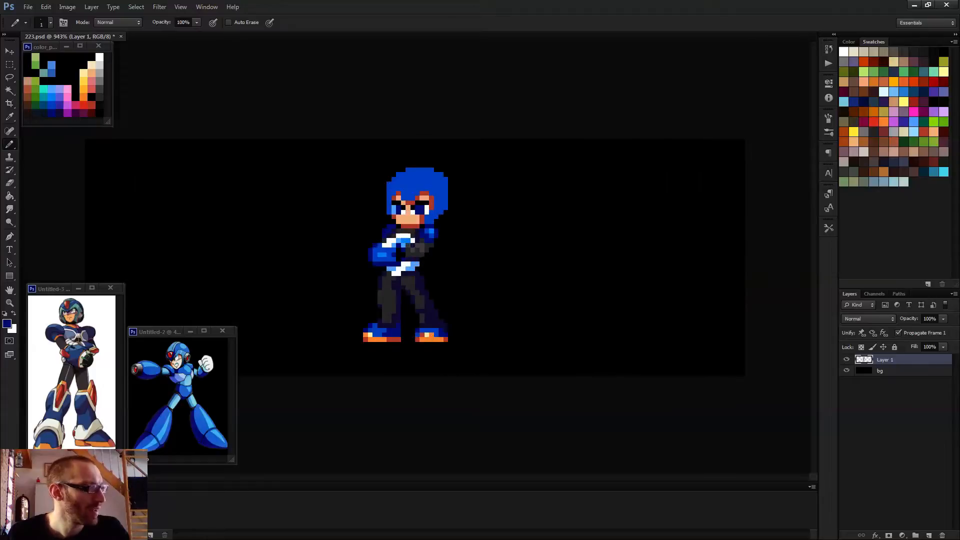
- Paint a light-blue cuff around the left boot's ankle using the belt's light blue
scroll(399, 317, up, 3)
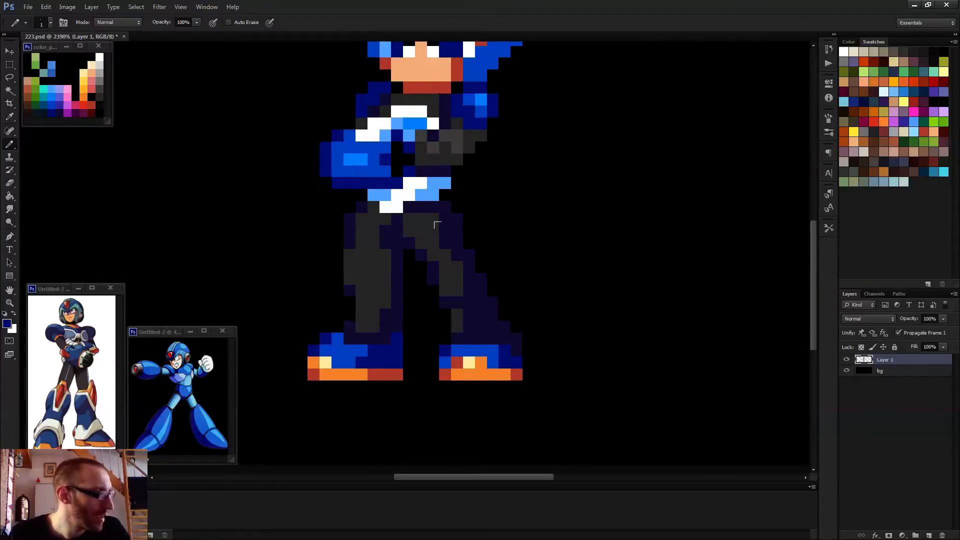
alt+click(429, 193)
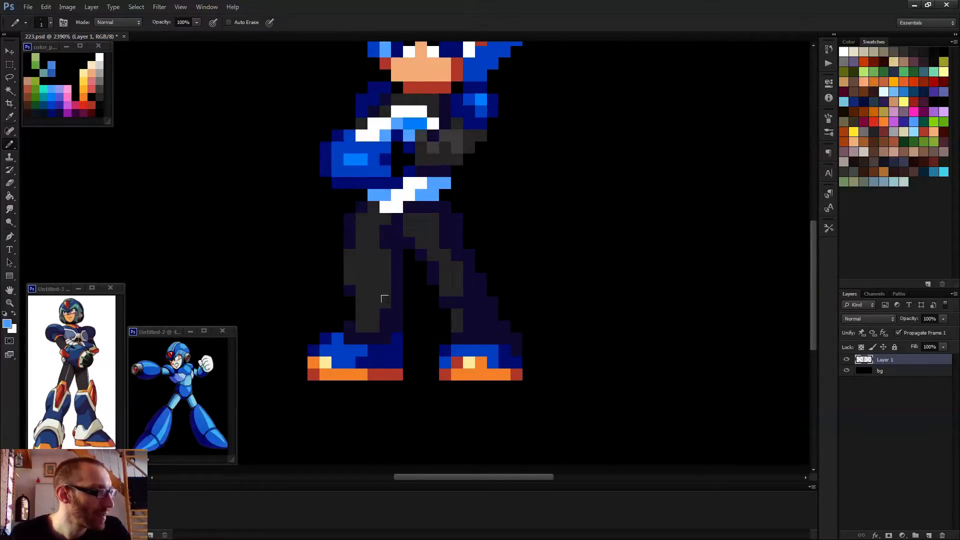
drag(345, 322, 385, 338)
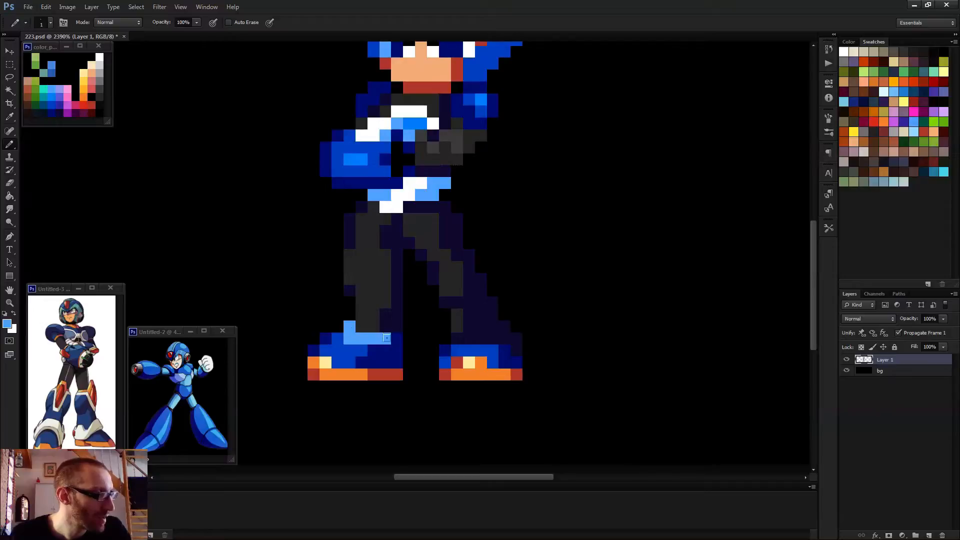
click(397, 350)
click(386, 350)
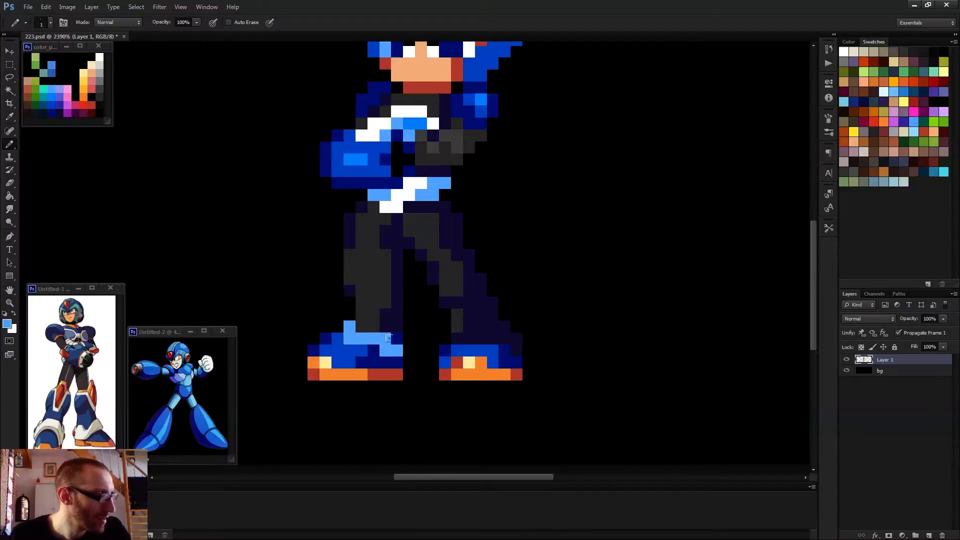
click(397, 339)
click(360, 327)
click(372, 327)
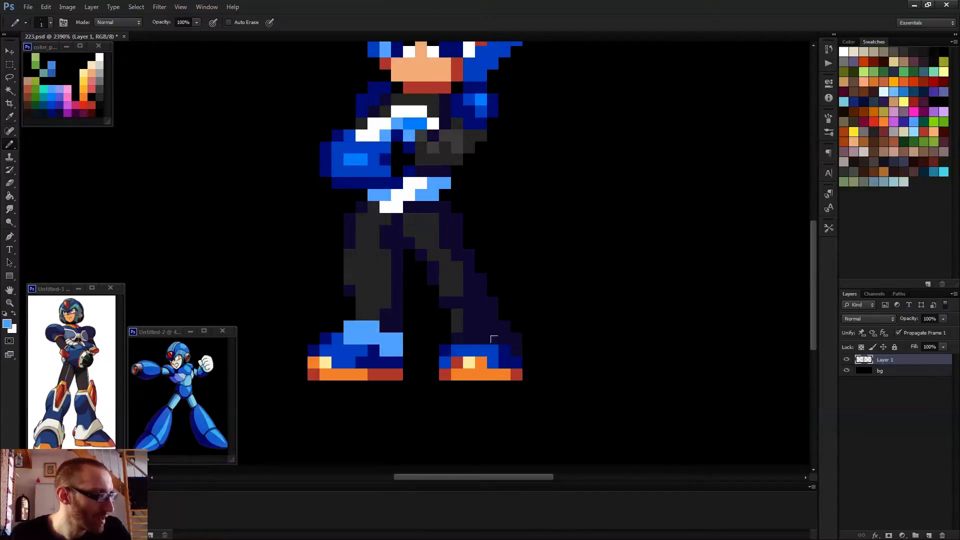
- Paint a matching light-blue cuff around the right boot's ankle, sloping down to the heel
mouse_move(454, 328)
mouse_down()
mouse_move(512, 336)
mouse_move(499, 327)
mouse_move(517, 350)
mouse_up()
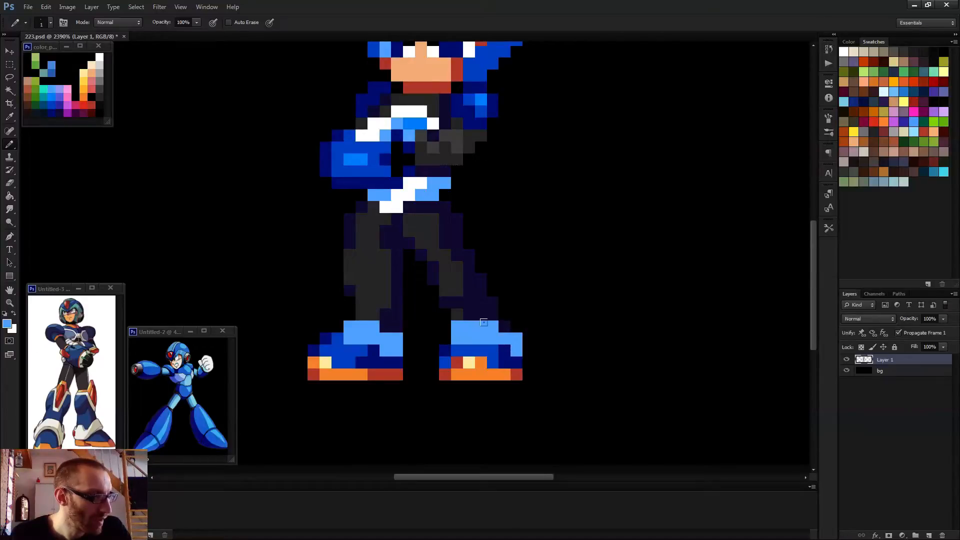
scroll(495, 330, down, 8)
scroll(505, 340, down, 2)
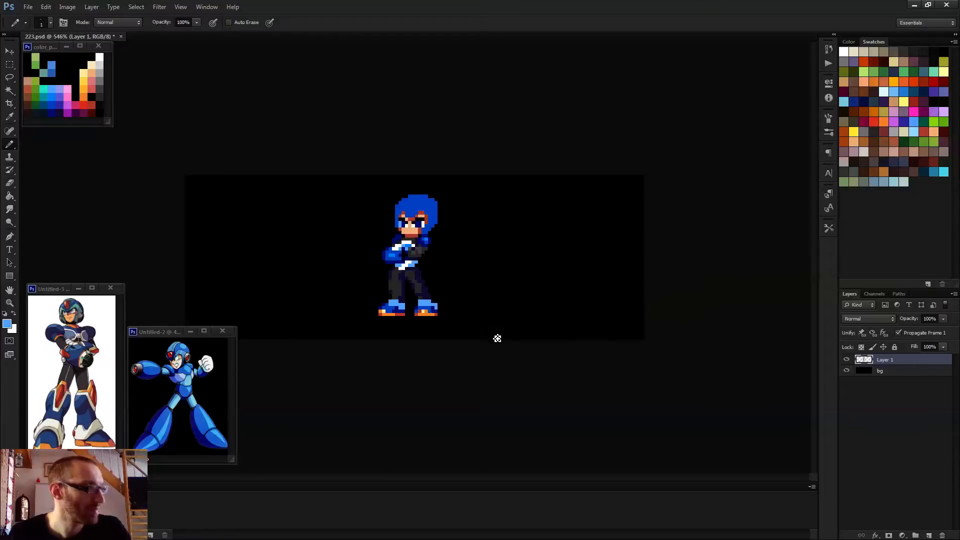
- Highlight the left boot's cuff in the belt's white, leaving light blue at its front corner and heel
scroll(415, 290, up, 8)
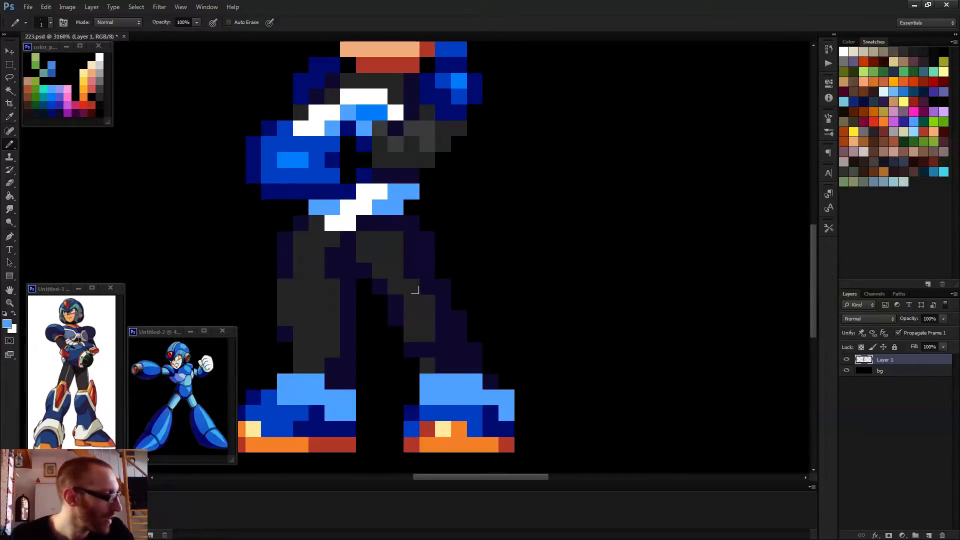
alt+click(365, 192)
drag(284, 380, 301, 380)
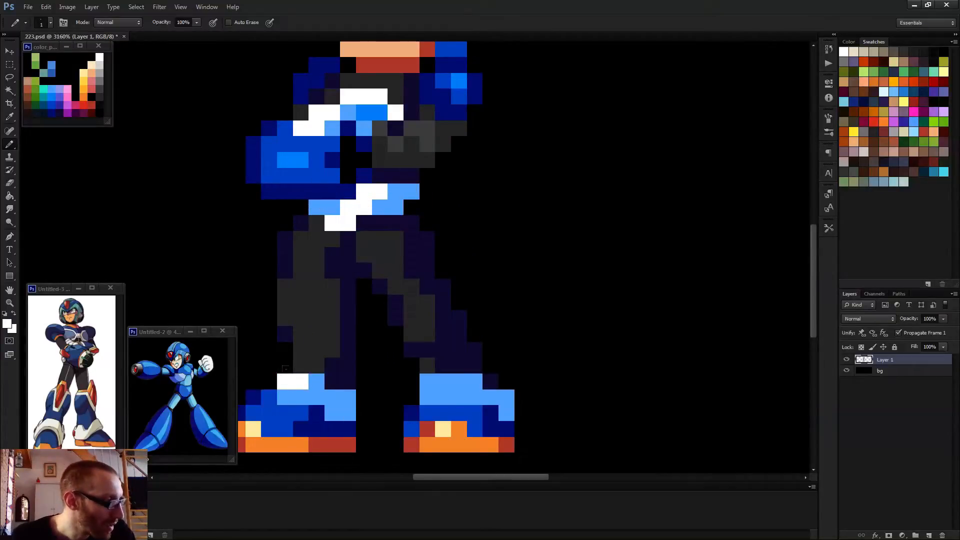
click(316, 381)
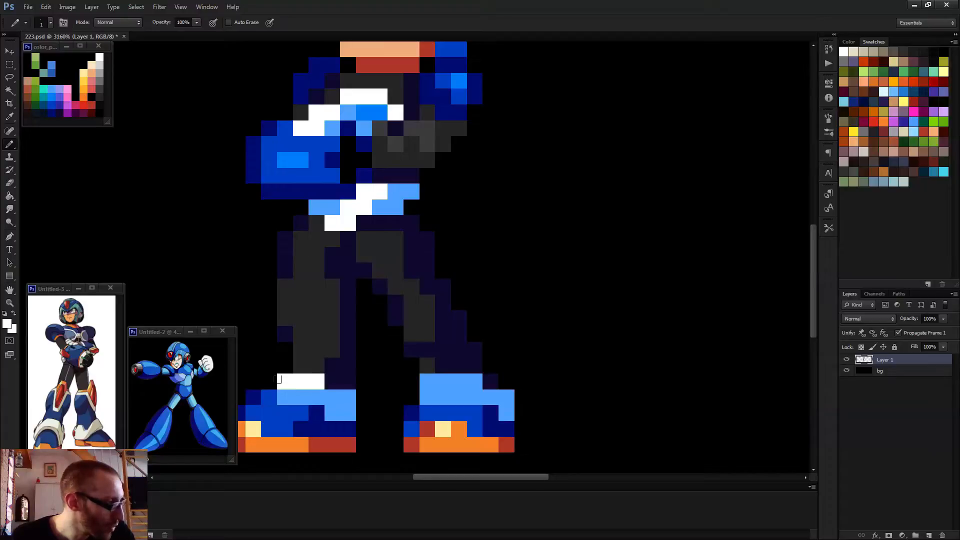
drag(299, 397, 333, 397)
scroll(344, 405, down, 5)
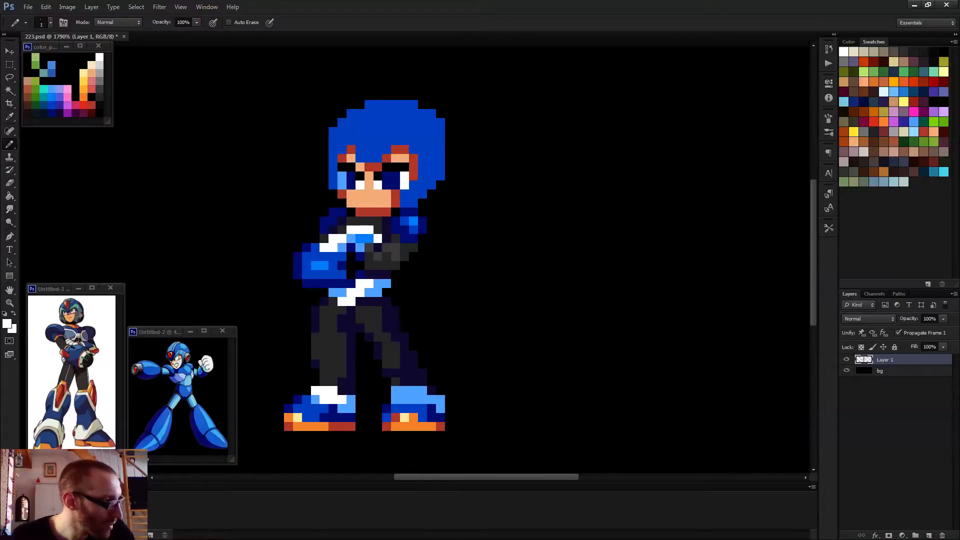
- Highlight the right boot's cuff in white, keeping light blue on its upper front corner and the heel
scroll(403, 364, up, 4)
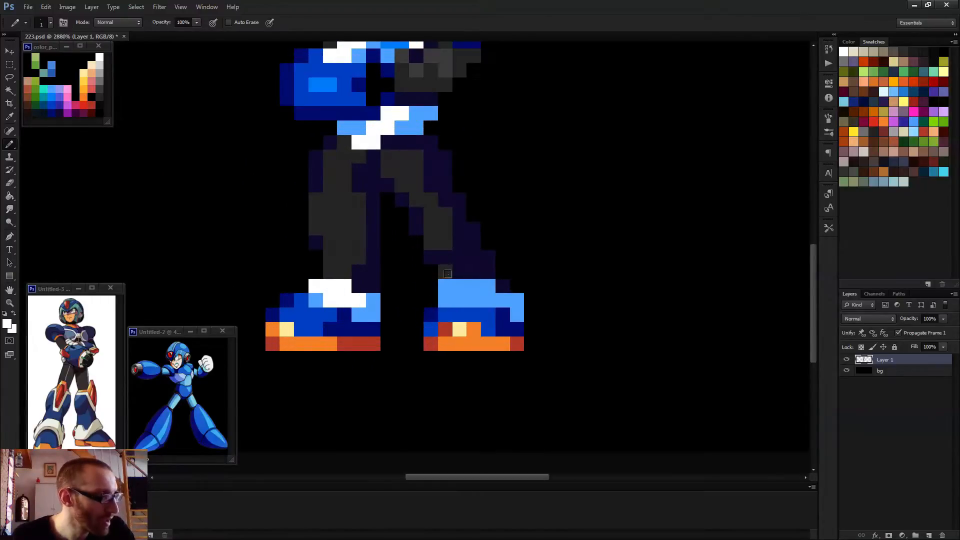
mouse_move(440, 276)
mouse_down()
mouse_move(476, 272)
mouse_move(505, 300)
mouse_up()
alt+click(511, 303)
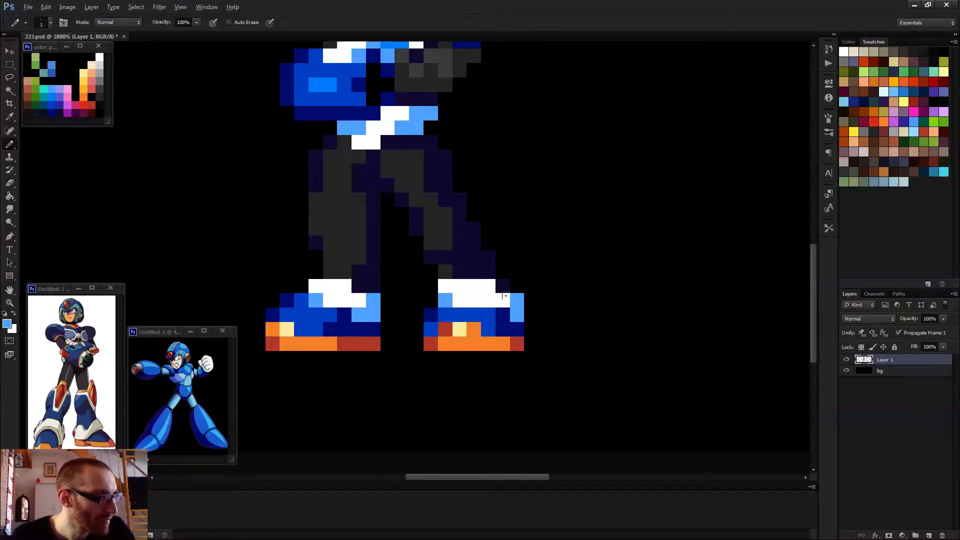
click(450, 286)
alt+click(462, 294)
click(446, 302)
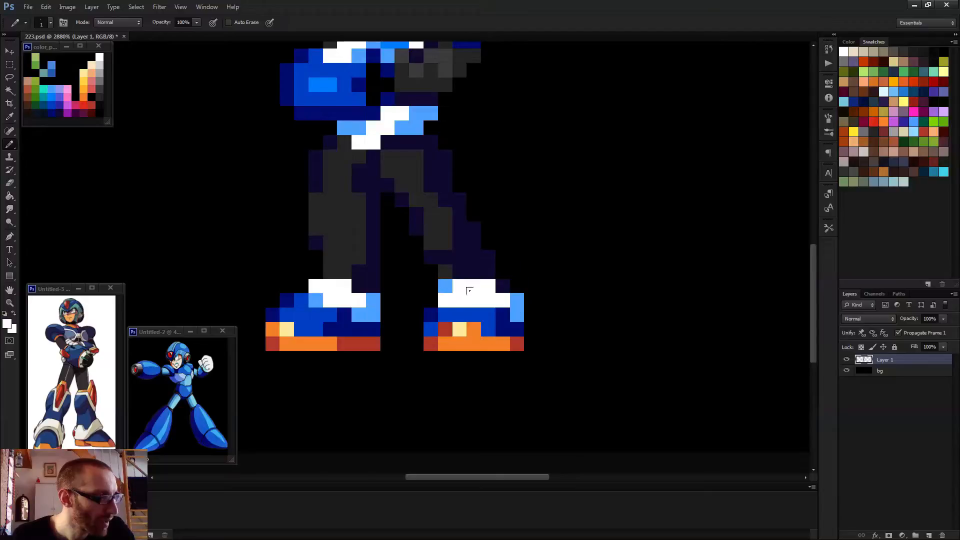
scroll(499, 300, down, 5)
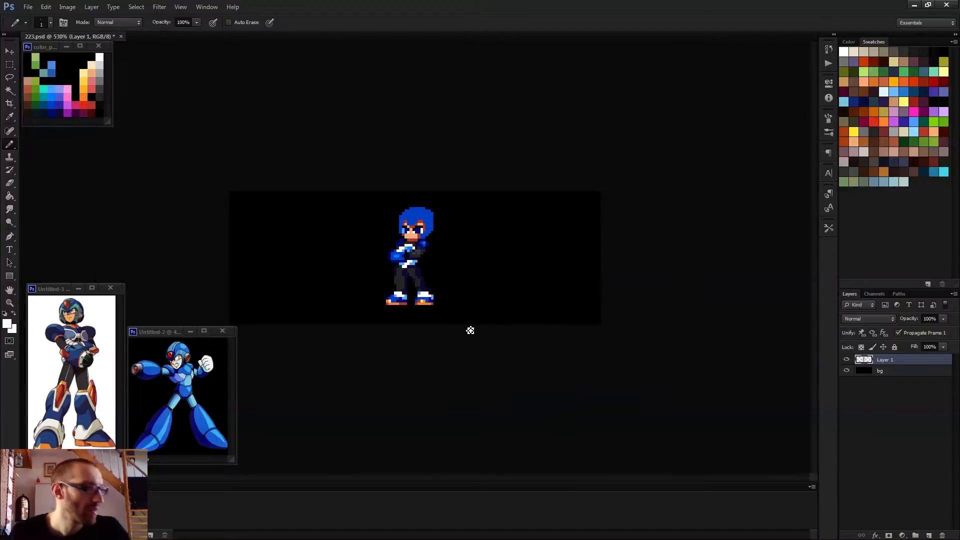
- Add light-blue shading pixels toward the rear of the right boot's cuff and resample its white
scroll(462, 333, up, 5)
alt+click(453, 343)
click(428, 333)
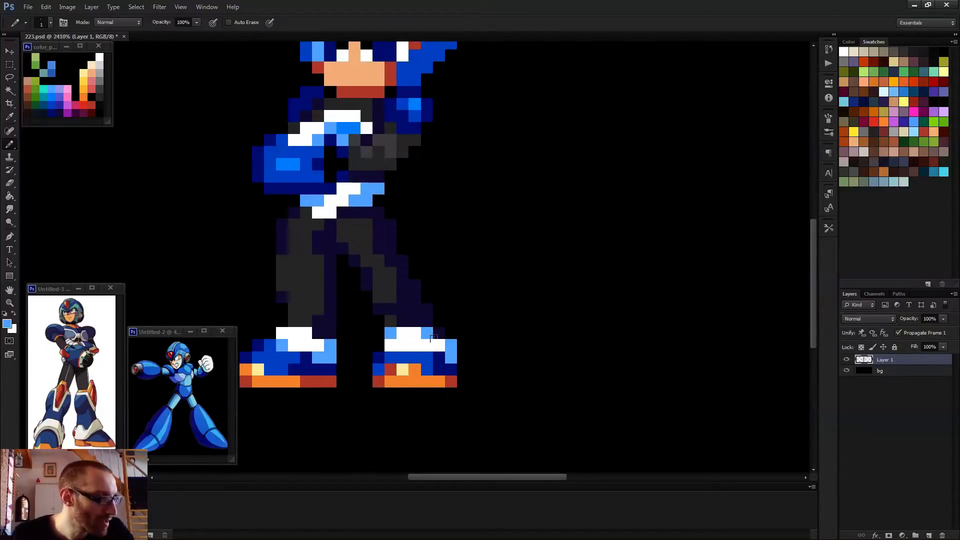
click(439, 344)
alt+click(434, 344)
scroll(479, 350, down, 6)
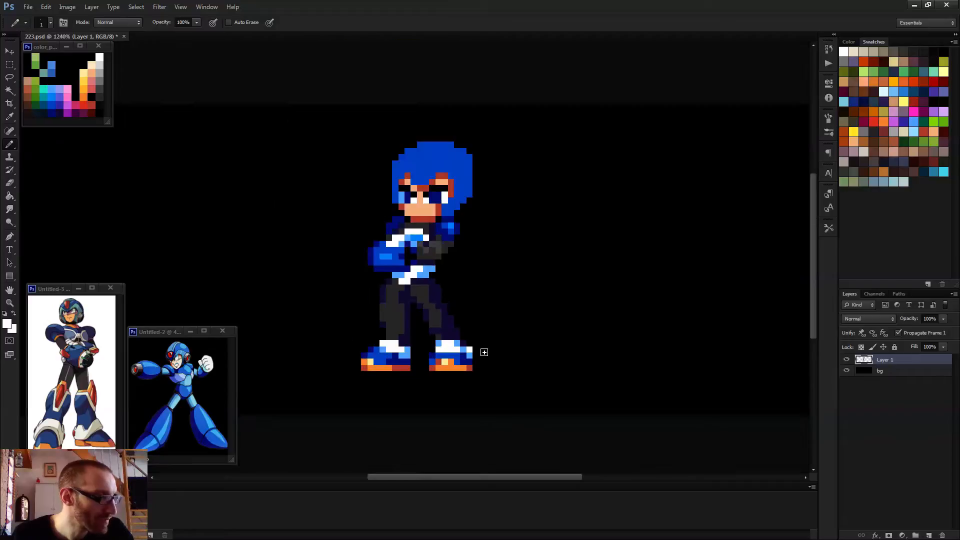
- Recolor the dark purple shading on both lower legs with the boots' dark blue, using the Pencil and Paint Bucket
scroll(472, 355, up, 2)
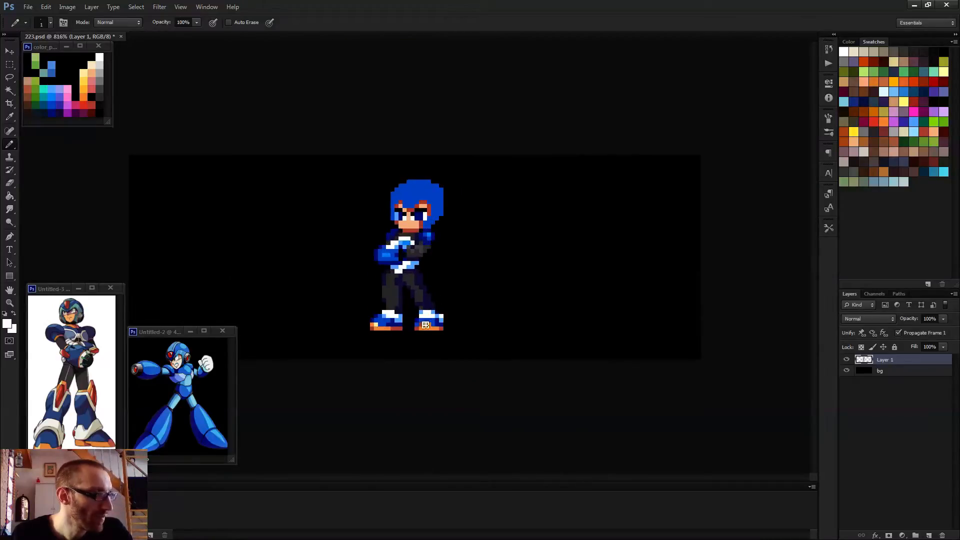
scroll(424, 340, down, 2)
scroll(447, 296, up, 4)
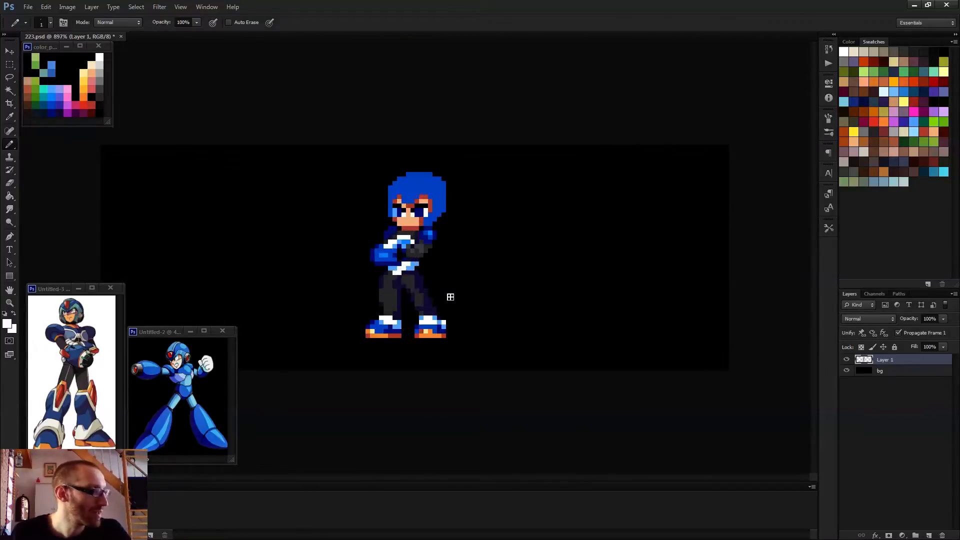
scroll(385, 310, up, 1)
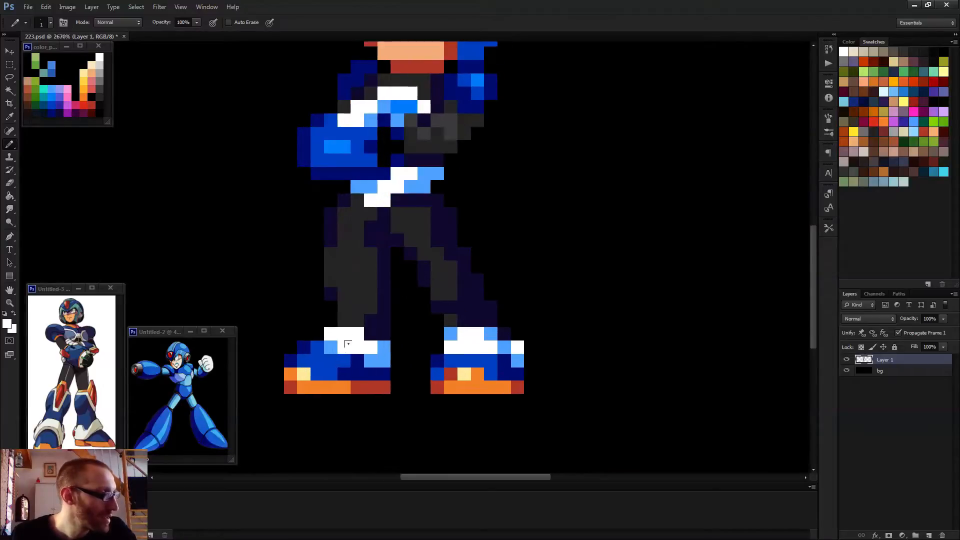
alt+click(358, 366)
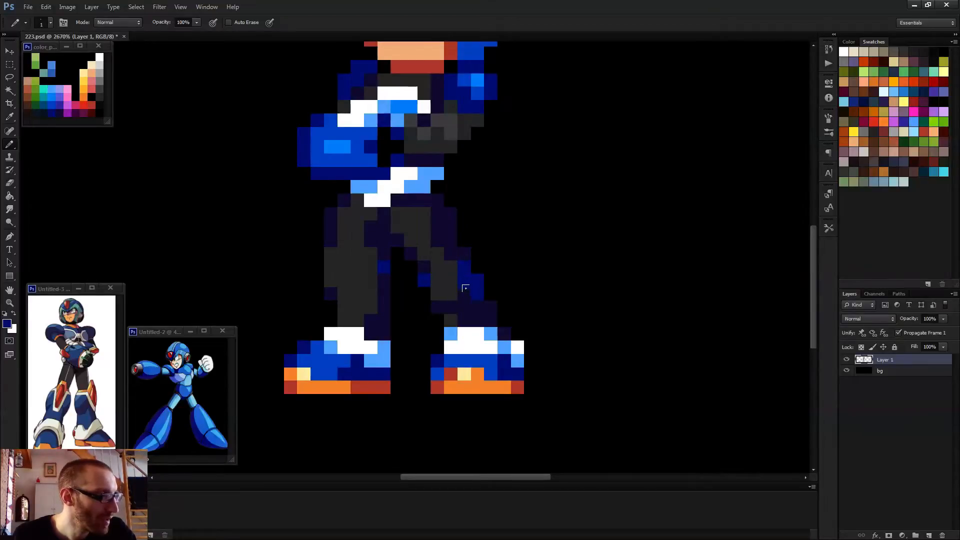
key(g)
click(462, 312)
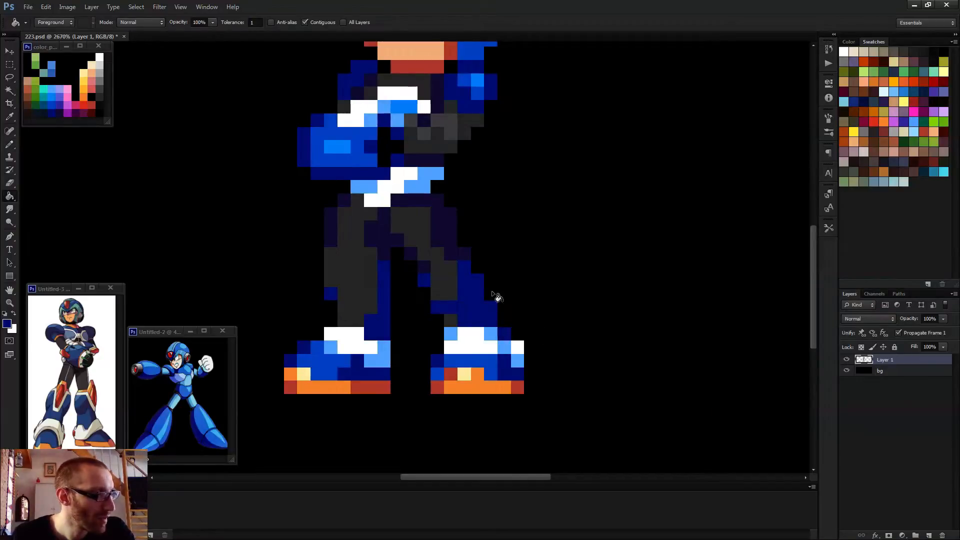
- Repaint the dark gray areas of both lower legs with the medium blue sampled from the shoulder, using the Pencil
key(b)
key(alt)
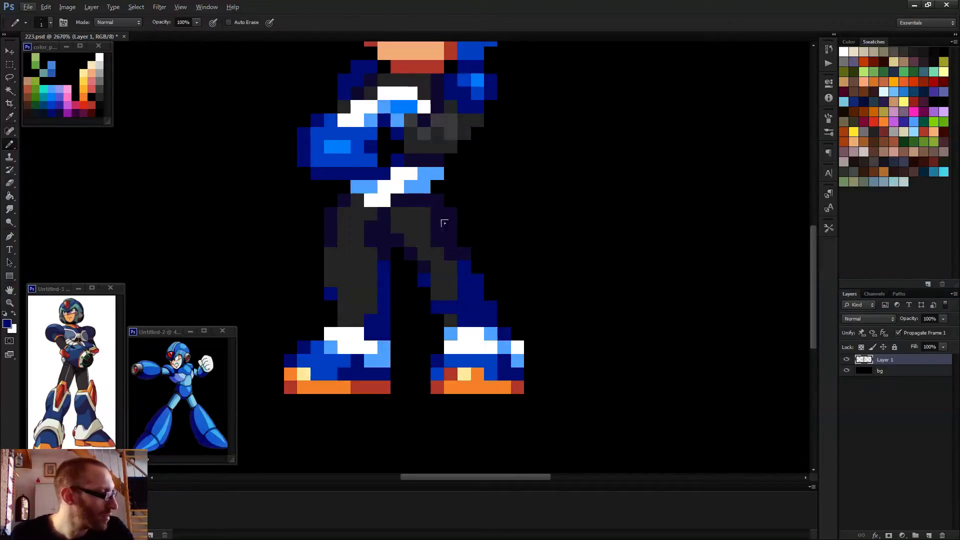
key(alt)
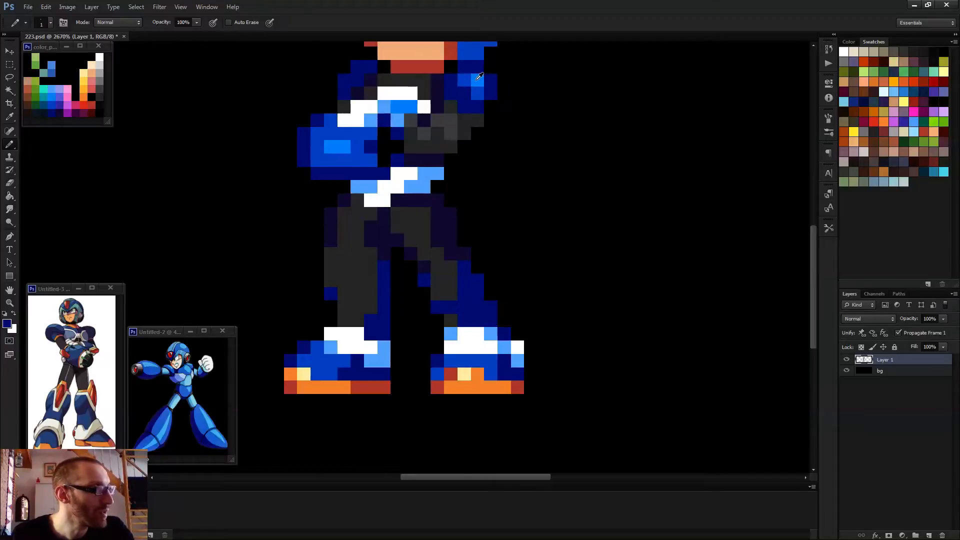
alt+click(477, 79)
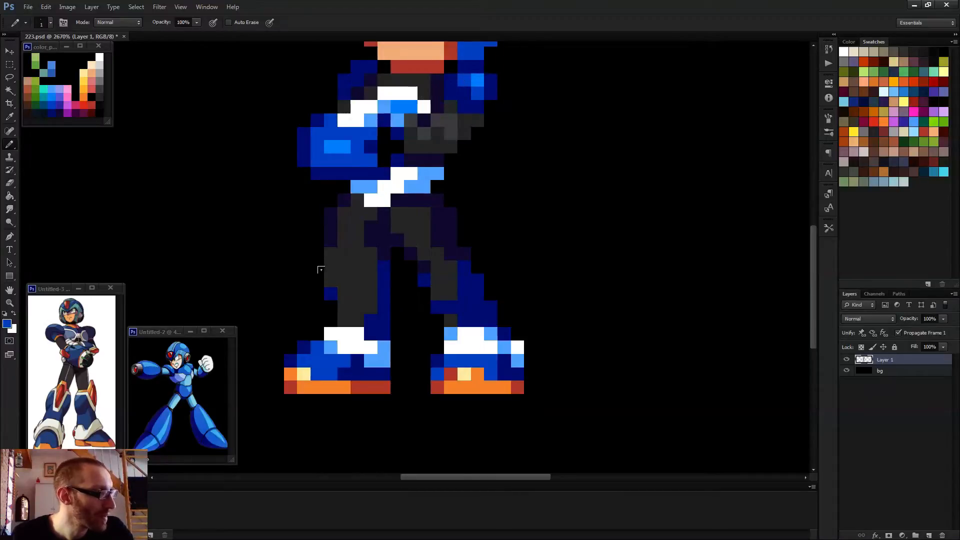
mouse_move(322, 264)
mouse_down()
mouse_move(371, 264)
mouse_move(370, 320)
mouse_up()
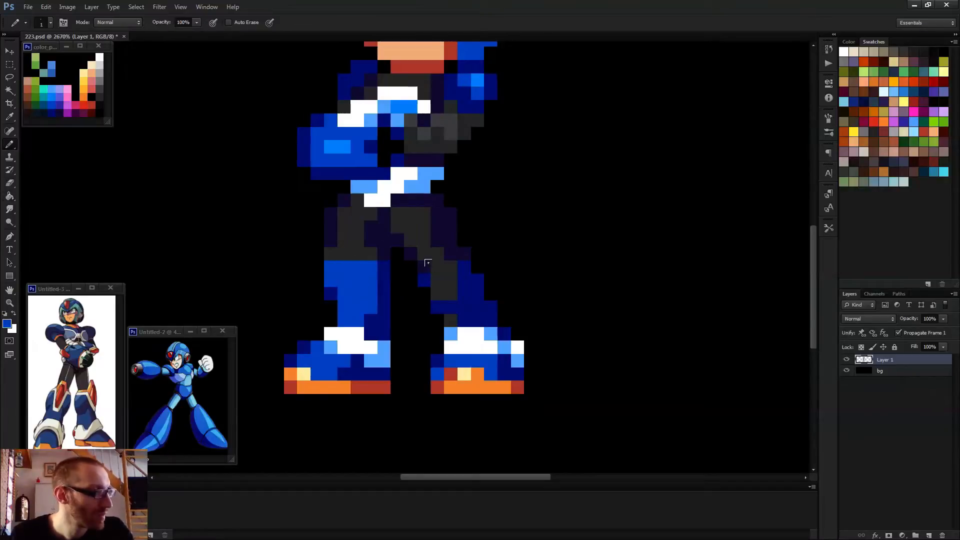
mouse_move(428, 270)
mouse_down()
mouse_move(435, 260)
mouse_move(455, 321)
mouse_up()
scroll(509, 326, down, 3)
scroll(509, 326, down, 4)
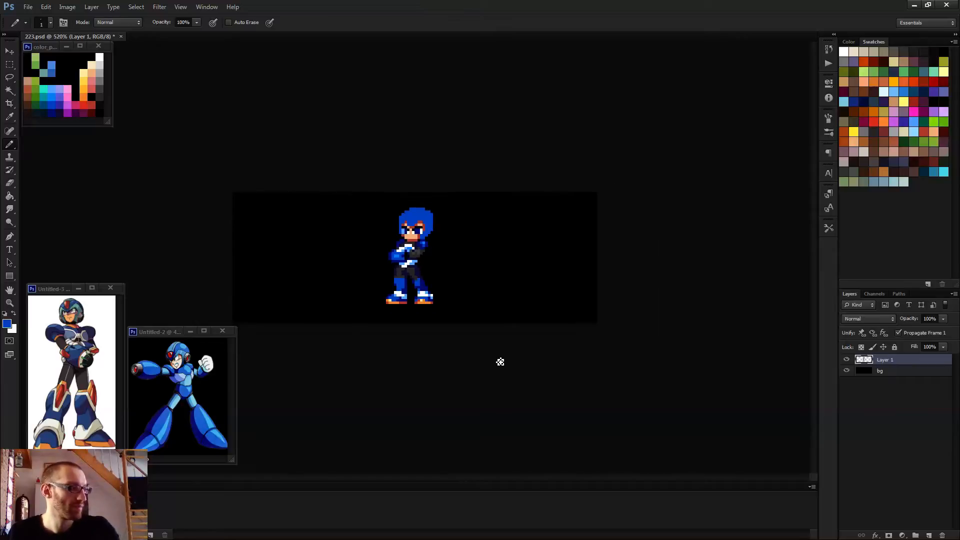
scroll(420, 305, up, 2)
scroll(399, 300, up, 2)
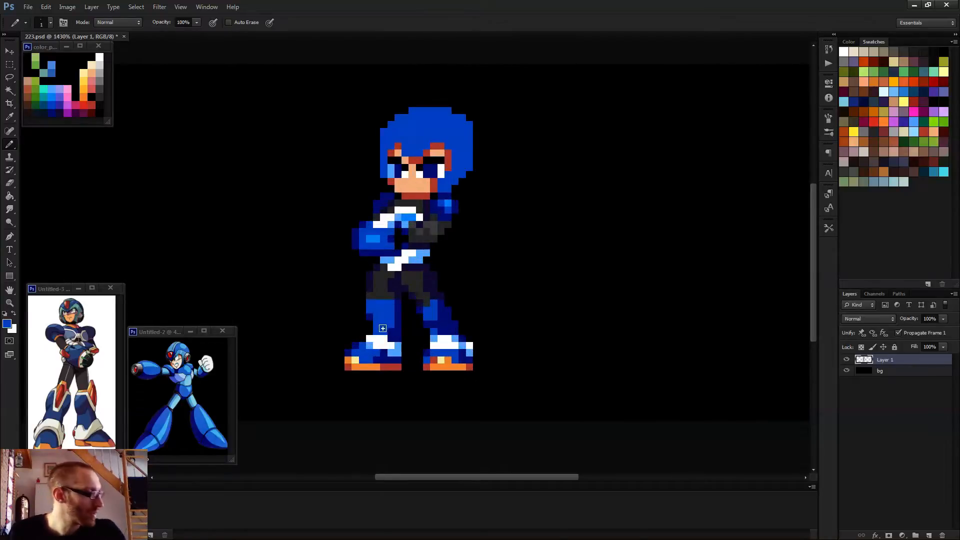
- Extend the left thigh's dark gray one pixel row down into the blue, with dark purple along the inner edge
scroll(383, 327, up, 3)
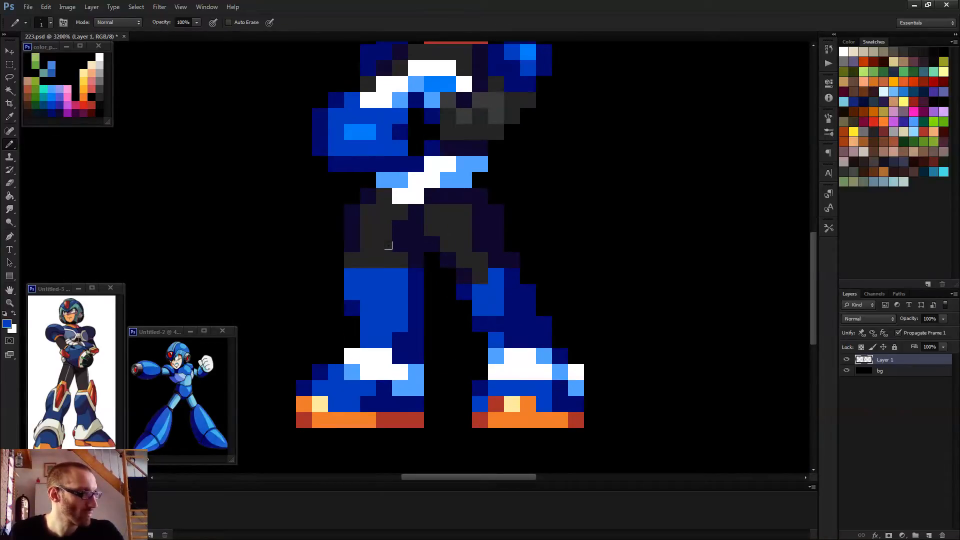
click(399, 276)
alt+click(419, 258)
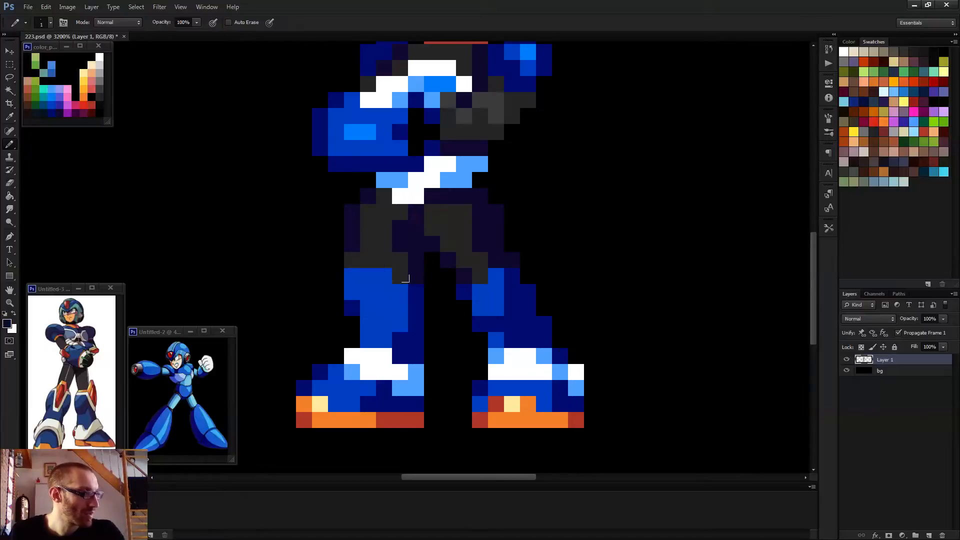
click(380, 272)
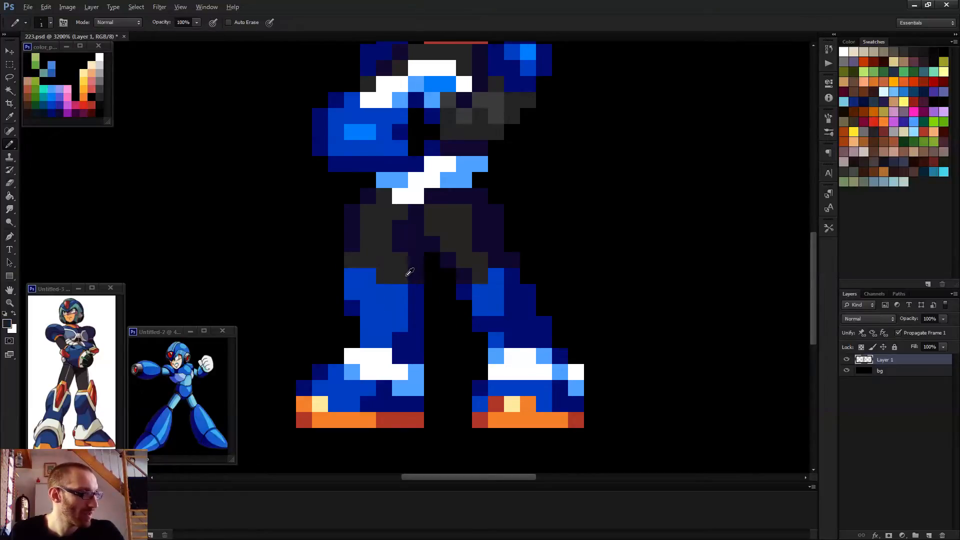
scroll(421, 292, down, 4)
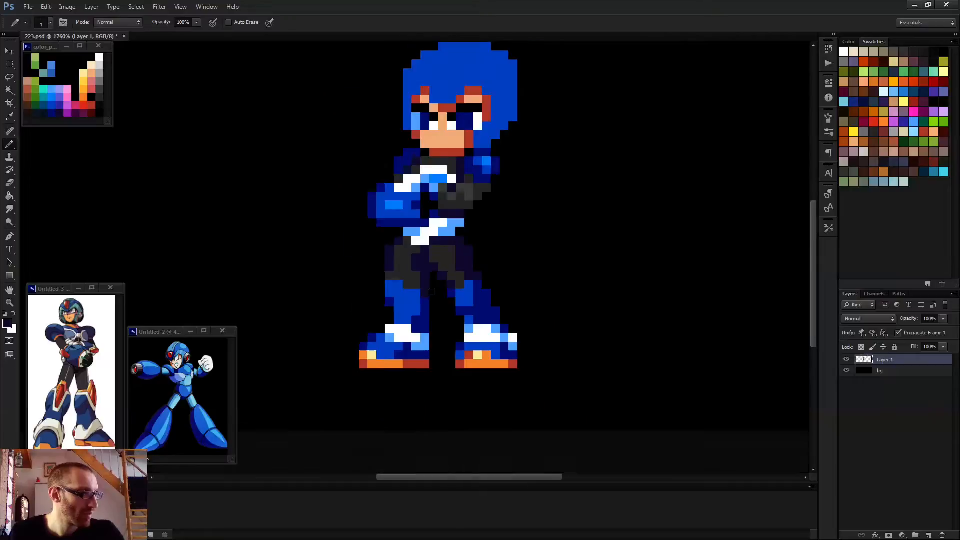
scroll(371, 292, up, 3)
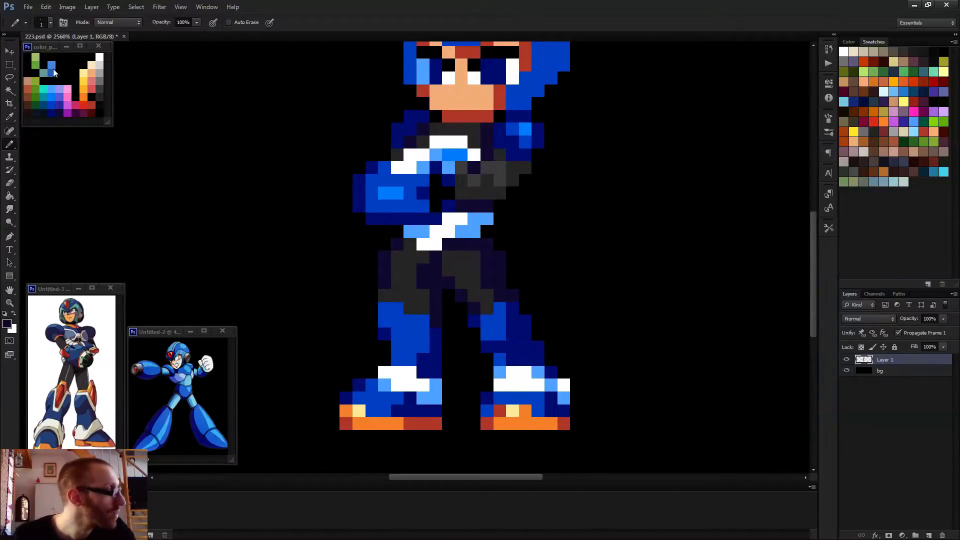
- Paint a red knee guard from the palette on the left knee, restore blue beside its lower tip, and resample the red
alt+click(85, 103)
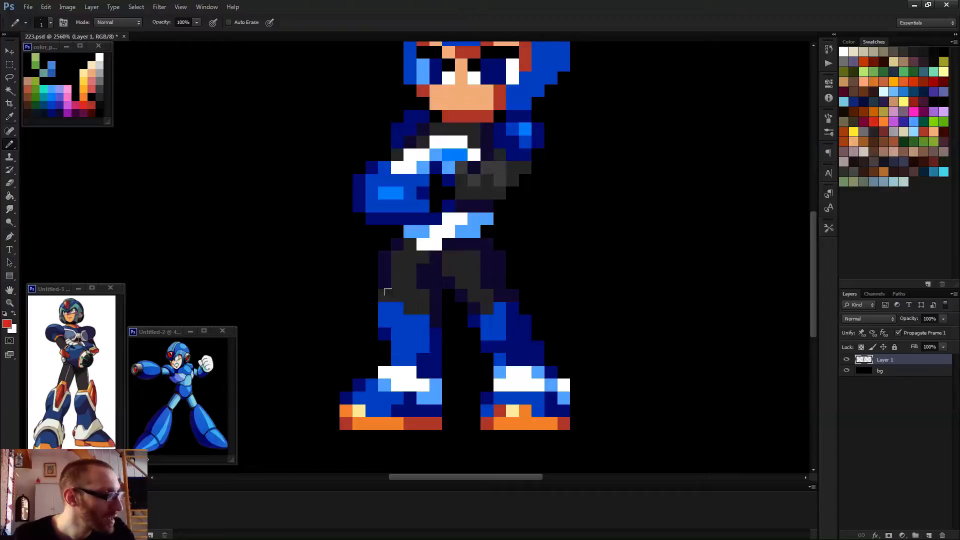
drag(379, 289, 385, 305)
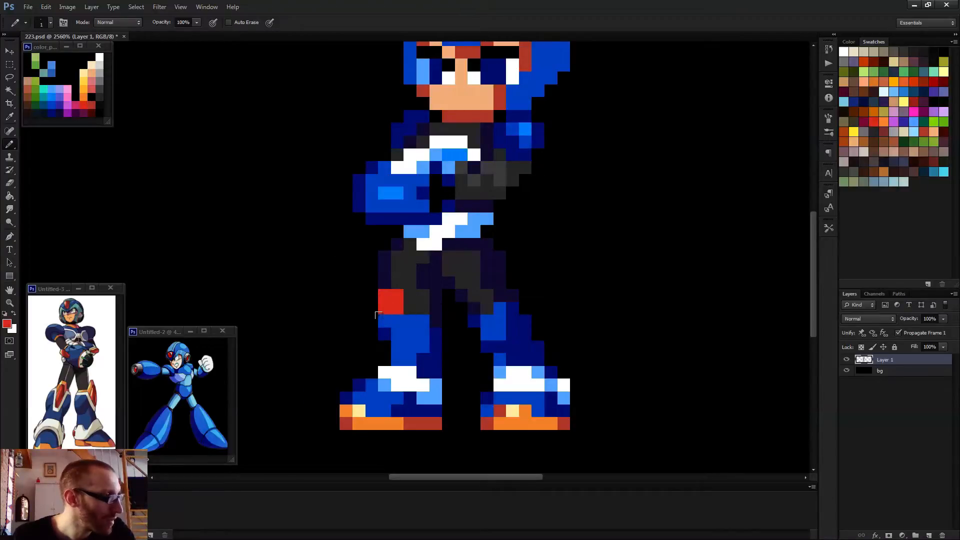
click(379, 316)
click(395, 321)
alt+click(403, 341)
click(385, 320)
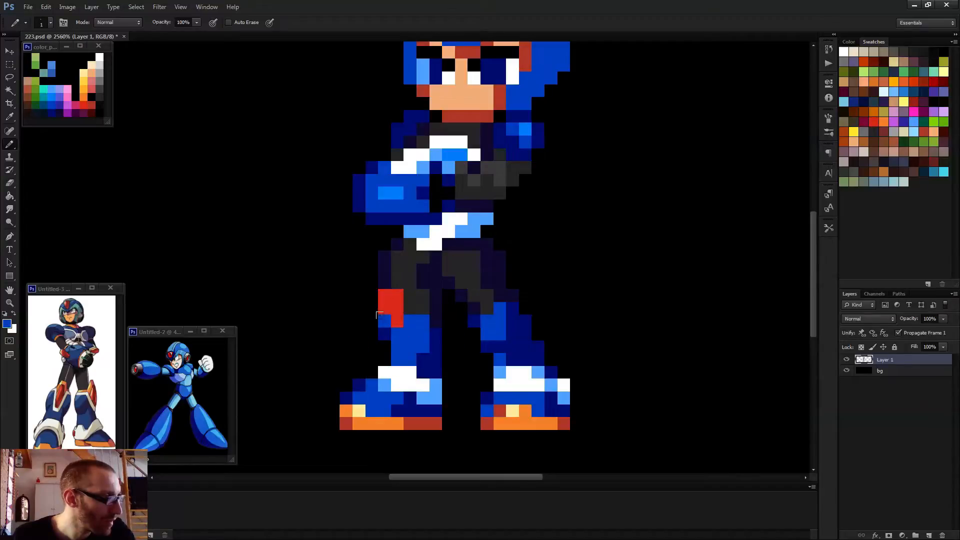
scroll(410, 336, down, 5)
scroll(417, 325, up, 6)
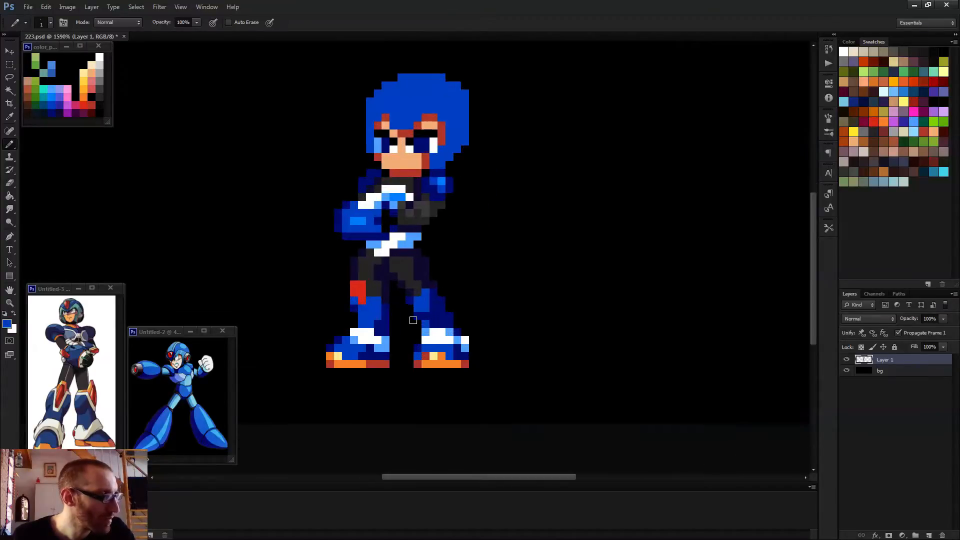
alt+click(330, 267)
click(427, 281)
click(427, 268)
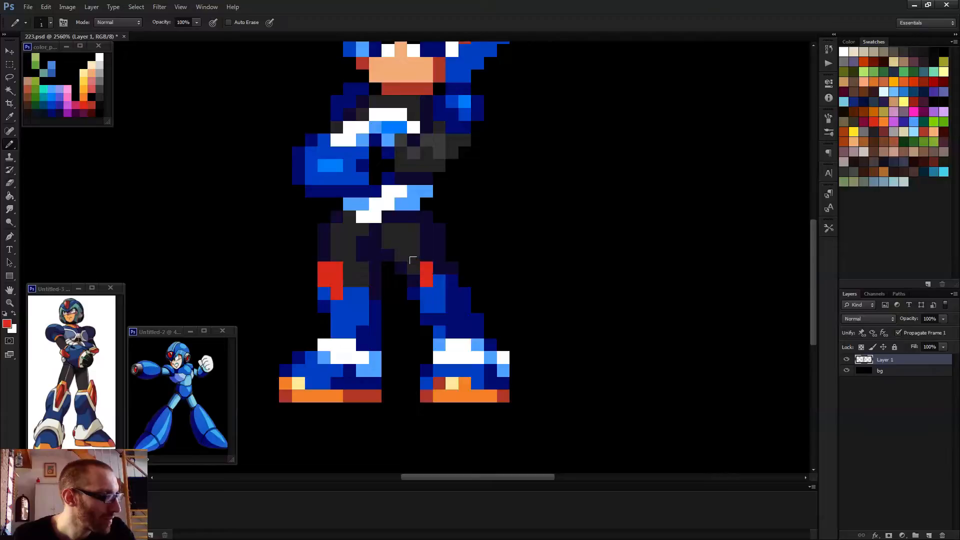
click(414, 268)
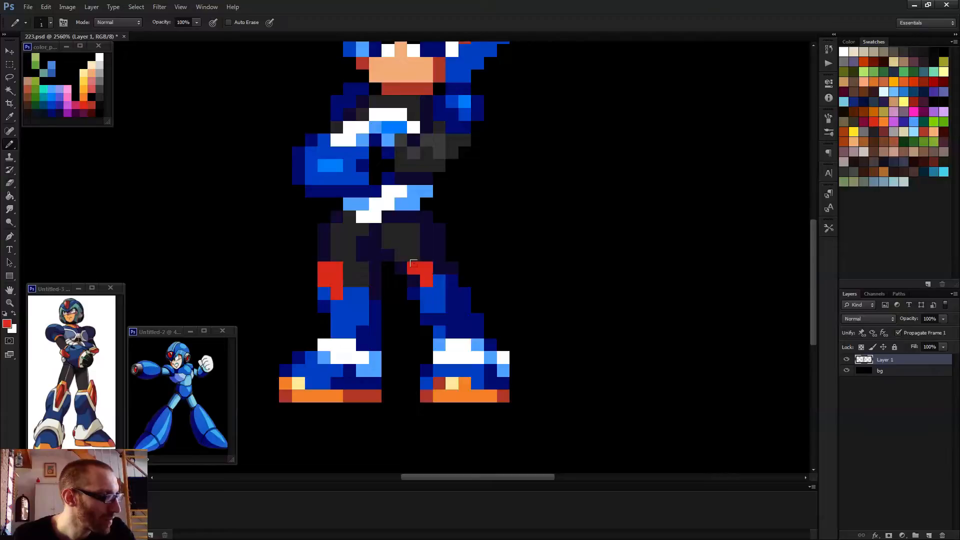
key(ctrl+alt+z)
key(ctrl+alt+z)
key(ctrl+alt+z)
- Paint a matching red knee guard on the right knee as a 2×2 pixel block with one pixel below its right side
click(426, 280)
click(426, 268)
click(439, 268)
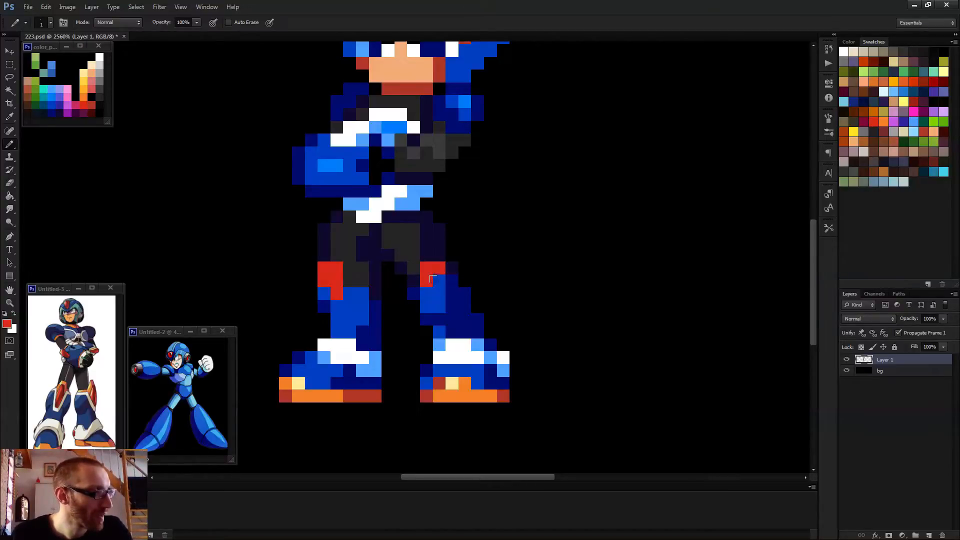
click(437, 280)
click(438, 293)
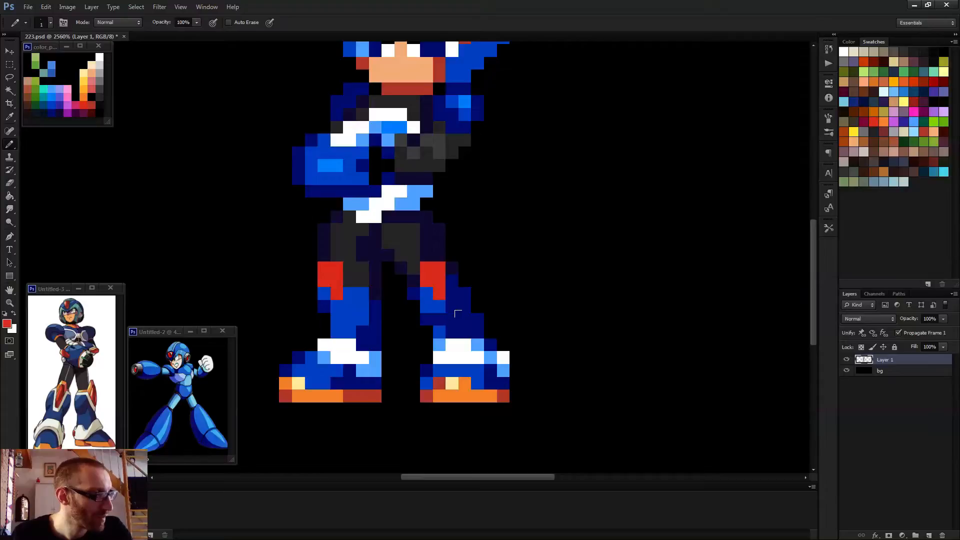
scroll(463, 316, down, 5)
scroll(419, 297, up, 5)
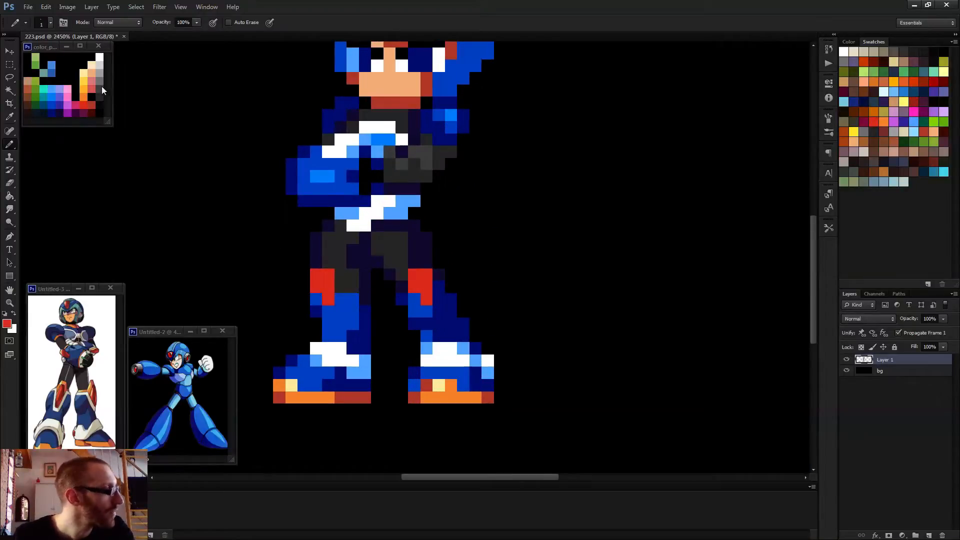
- Shade the lower pixels of both red knee guards with the palette's dark maroon
alt+click(83, 113)
click(328, 299)
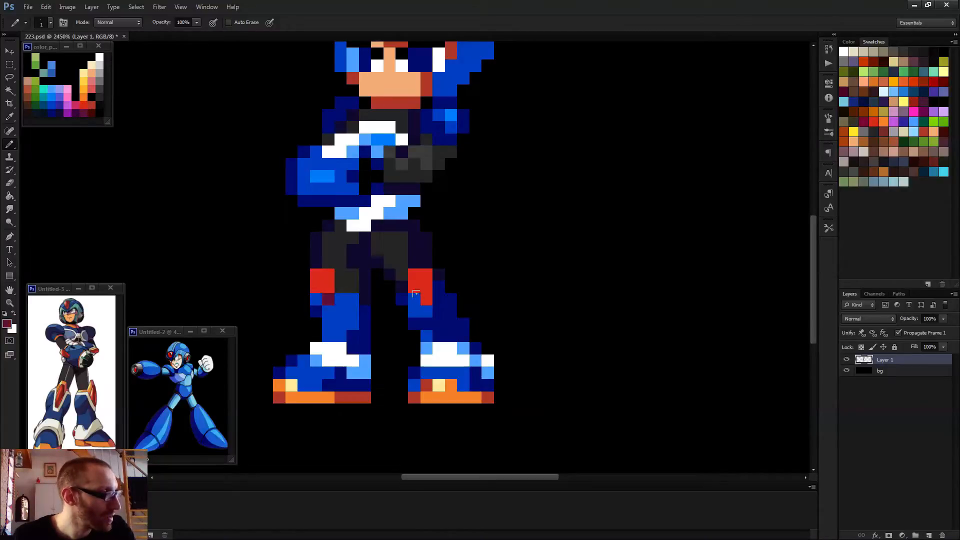
click(425, 299)
click(421, 286)
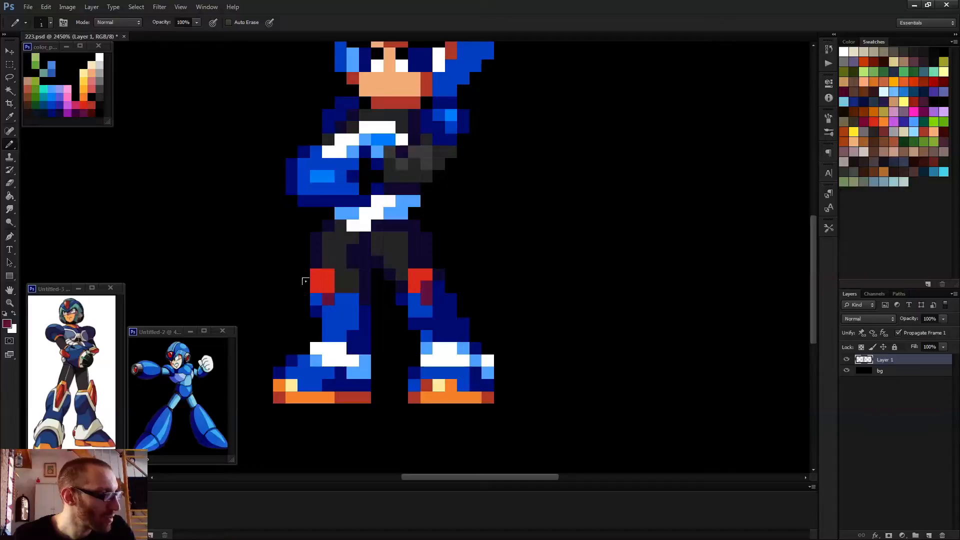
scroll(428, 327, down, 5)
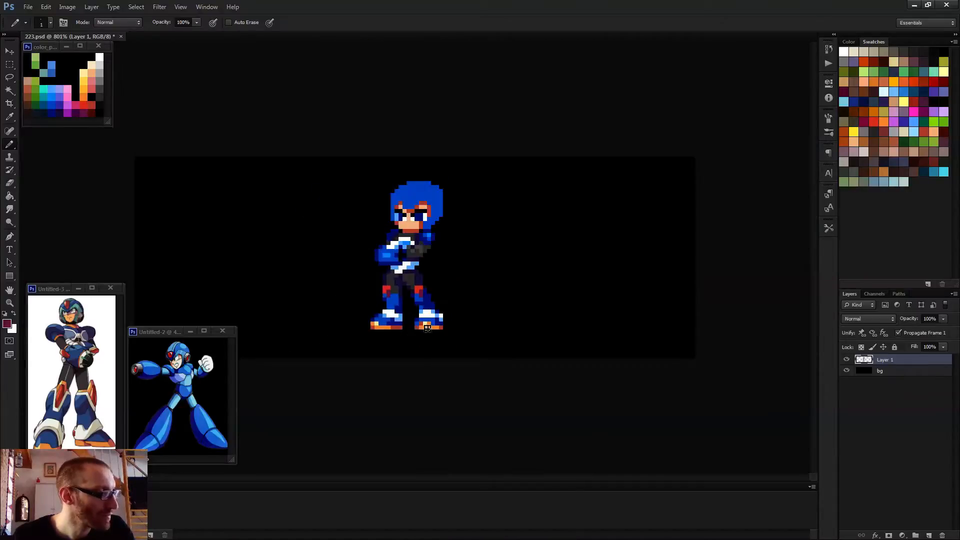
scroll(427, 327, down, 2)
scroll(422, 327, up, 6)
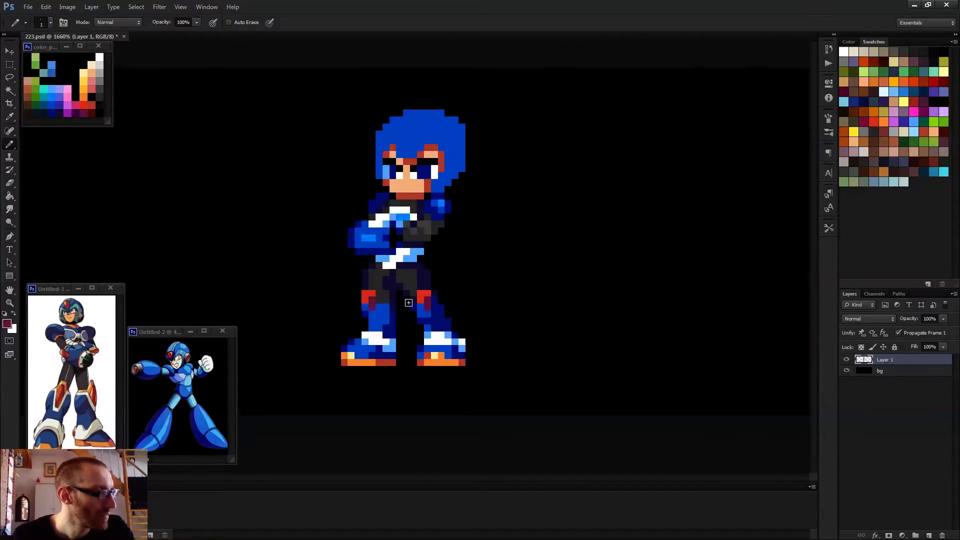
- Move the upper maroon shading pixel of both knee guards one pixel to the left, restoring red in its former place
alt+click(435, 292)
click(435, 295)
alt+click(431, 304)
click(421, 296)
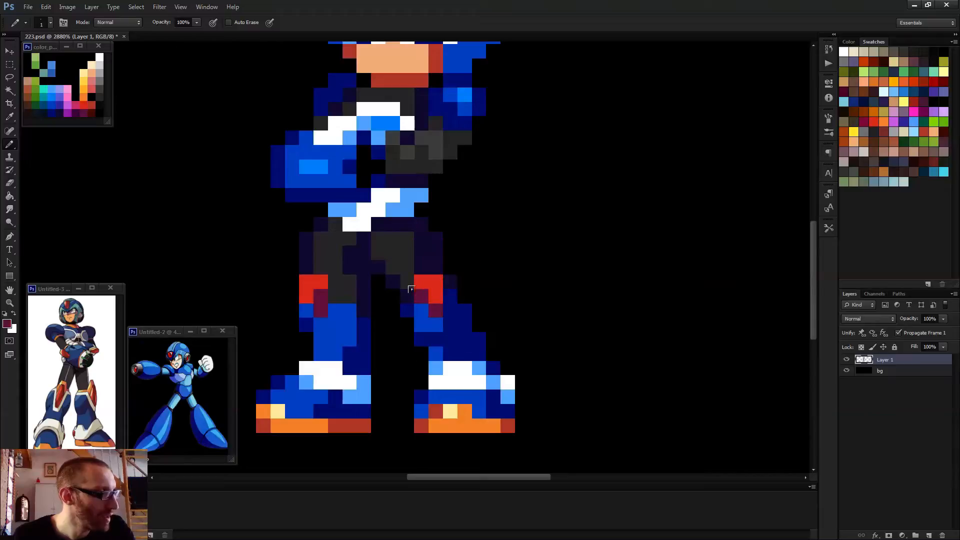
click(306, 296)
alt+click(320, 279)
click(321, 296)
scroll(380, 295, down, 4)
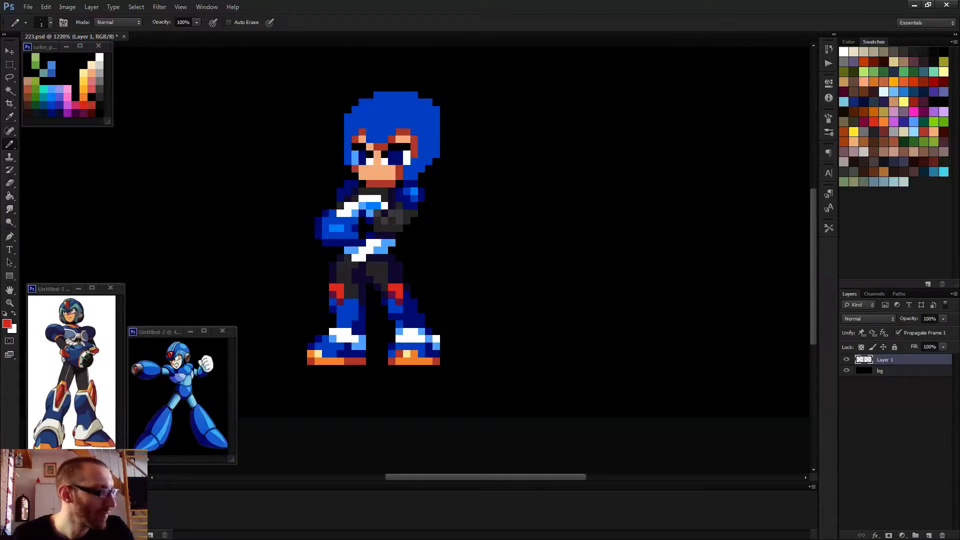
scroll(435, 311, down, 1)
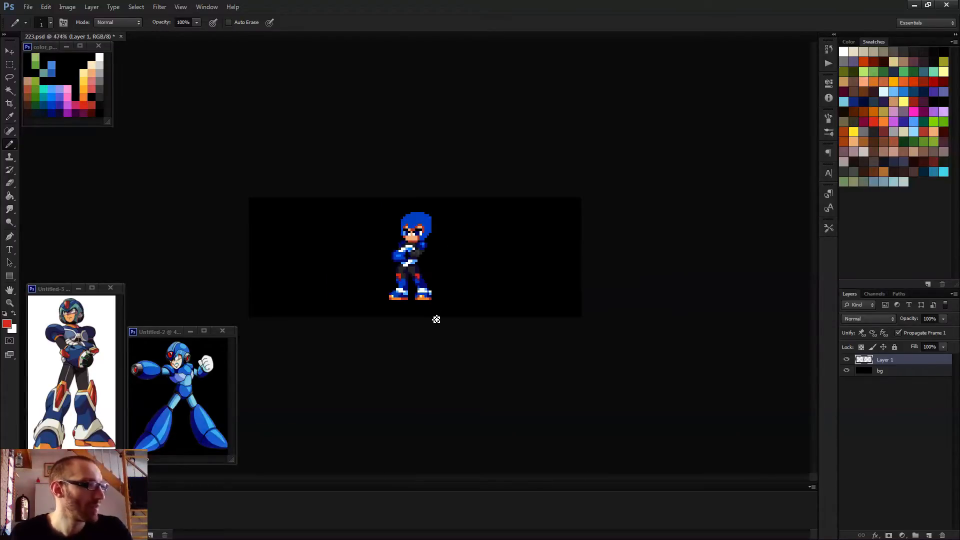
- Add a pink highlight from the palette to the upper-right pixel of both knee guards
scroll(435, 317, up, 2)
scroll(327, 231, up, 2)
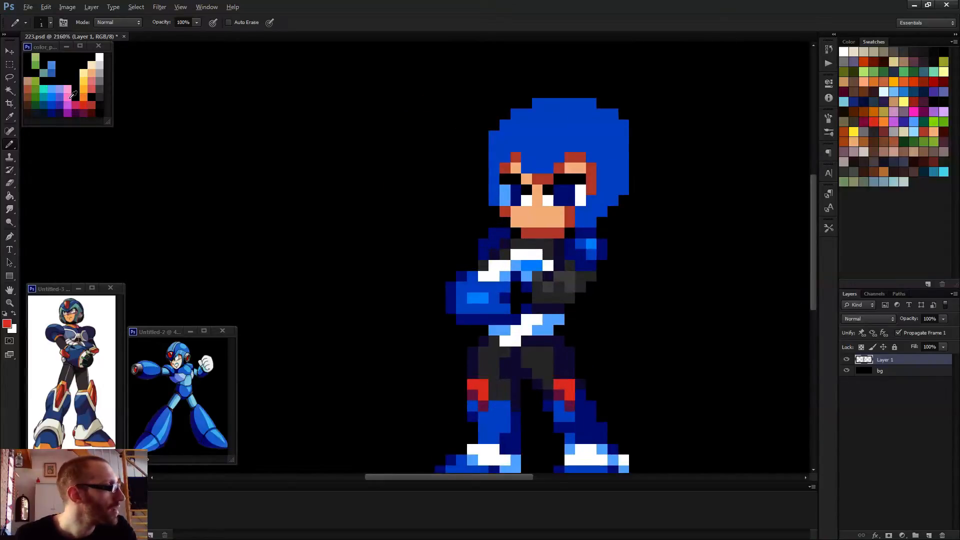
alt+click(70, 96)
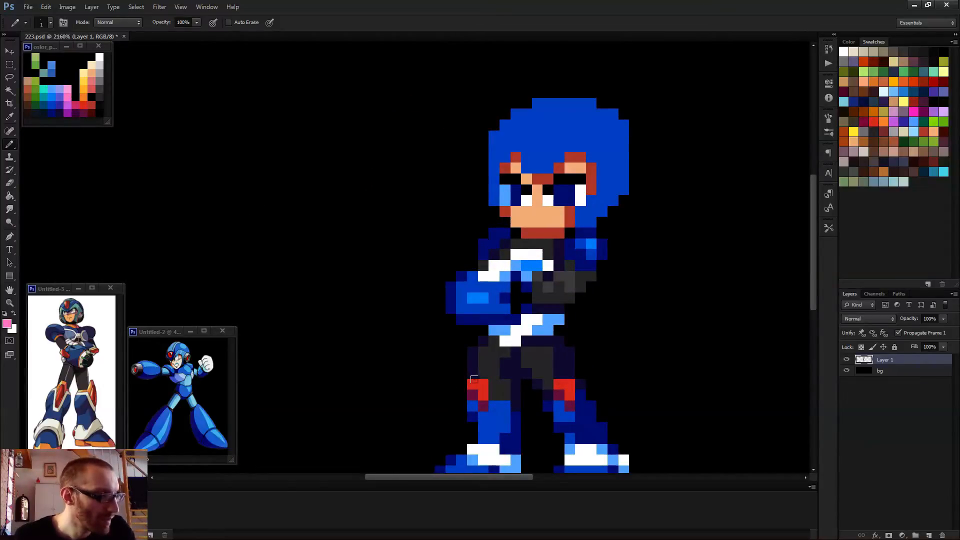
click(483, 384)
scroll(565, 381, down, 6)
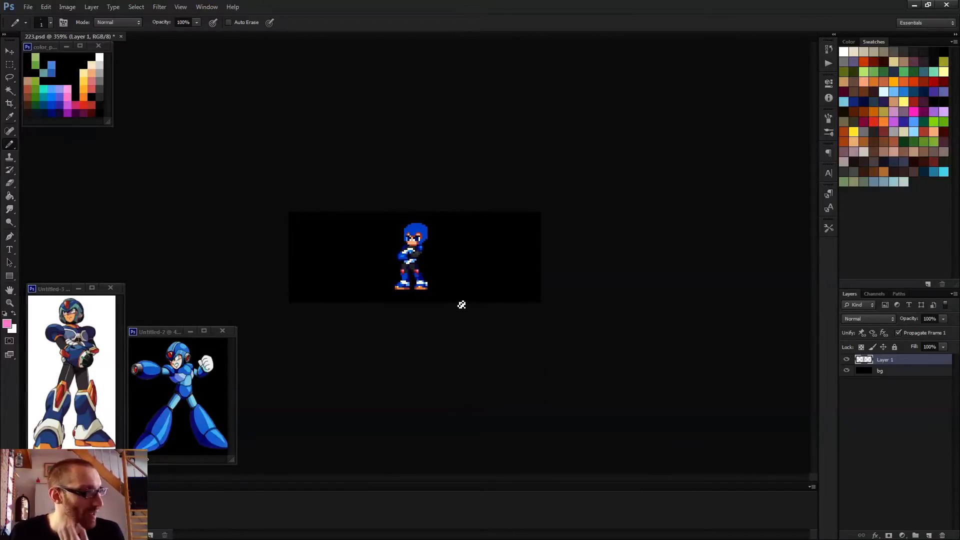
scroll(459, 304, up, 2)
scroll(456, 307, up, 2)
scroll(460, 338, up, 2)
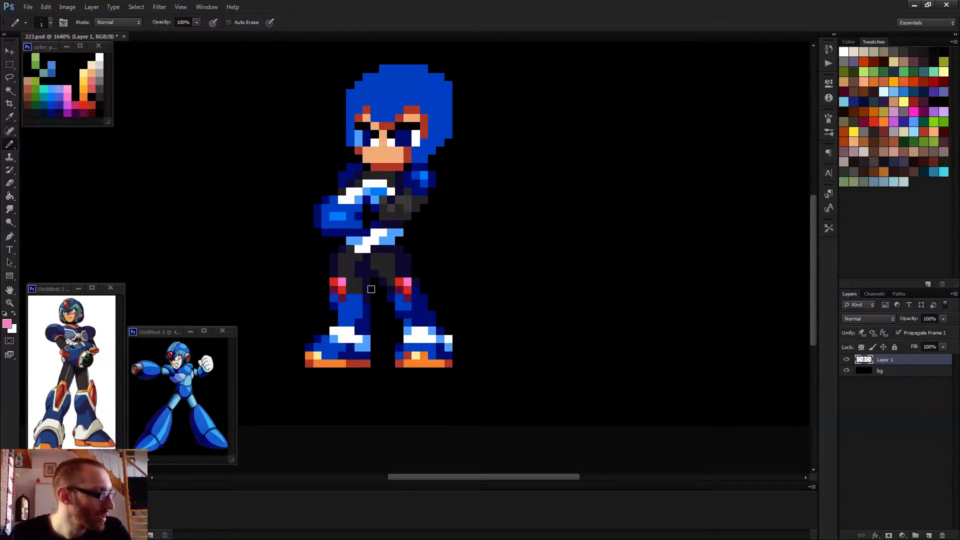
- Place one light-blue pixel sampled from the boot cuff beneath the left side of each knee guard
scroll(359, 321, up, 4)
alt+click(365, 343)
click(313, 269)
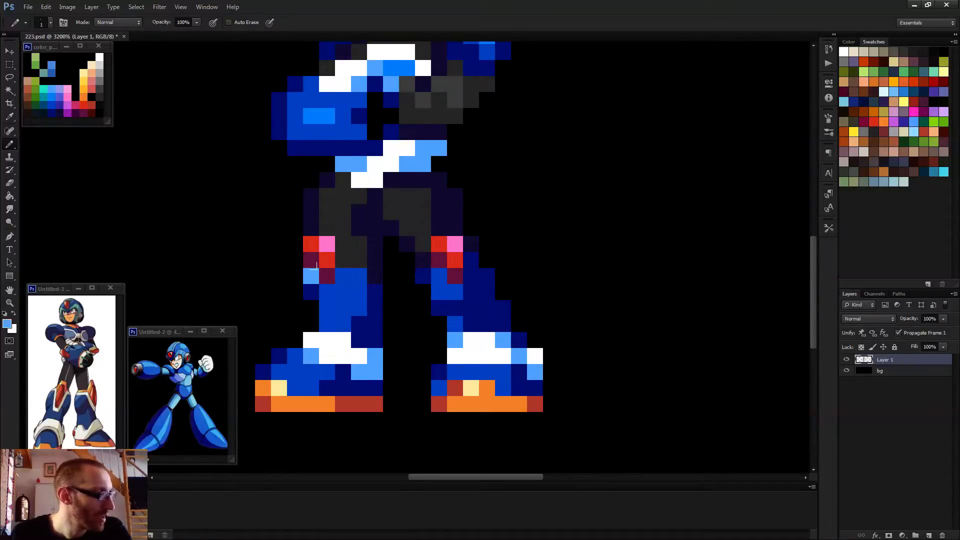
click(439, 272)
scroll(457, 318, down, 8)
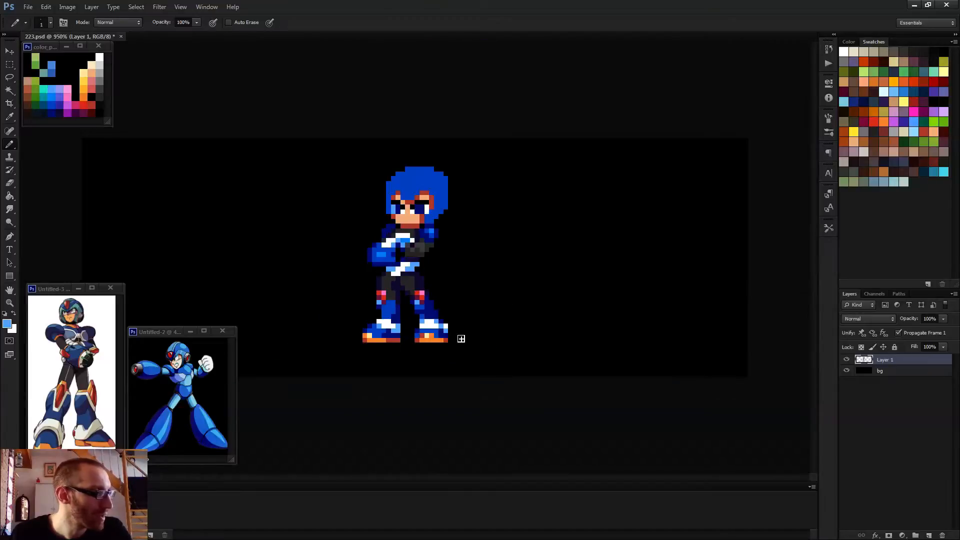
scroll(413, 302, up, 3)
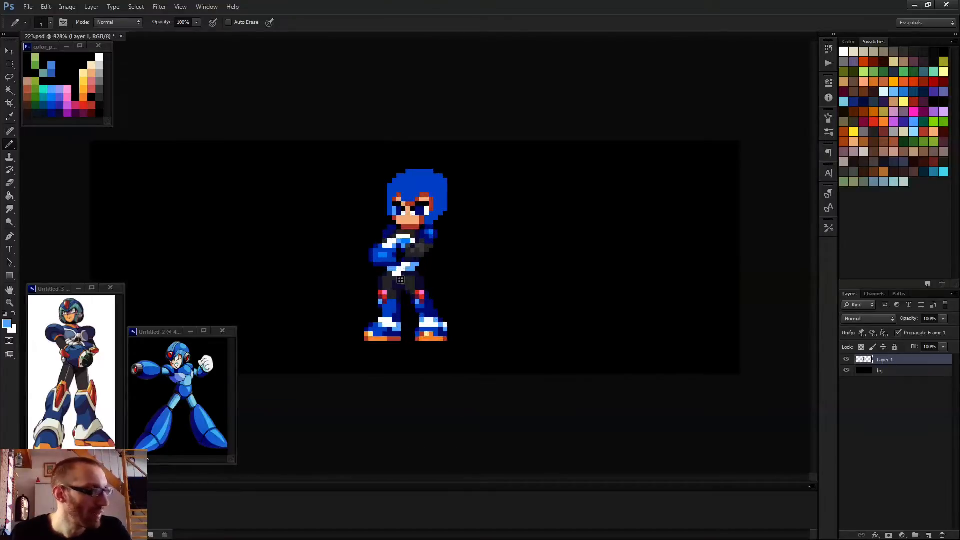
scroll(400, 280, up, 3)
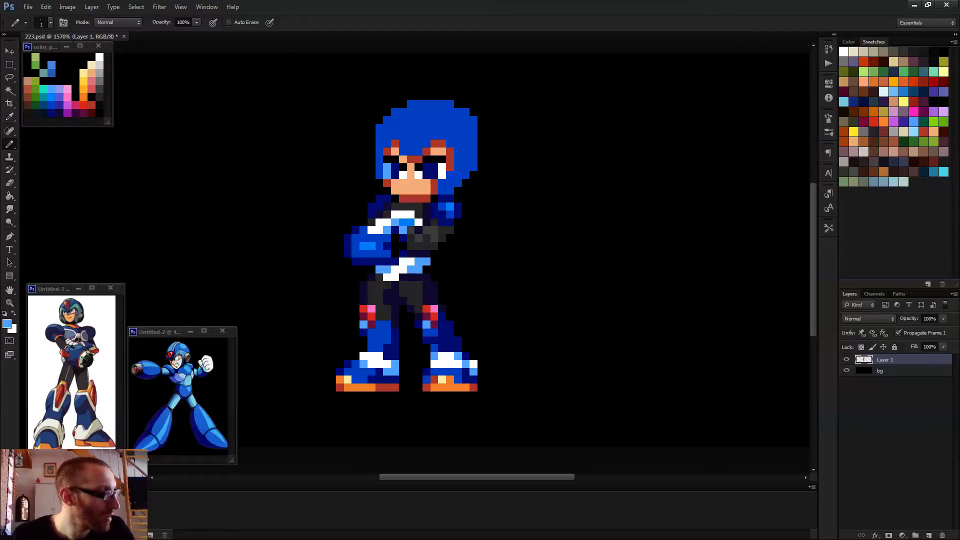
- Lighten the left thigh with the lighter gray sampled from the sprite's arm, restoring the darker gray where it spreads too far
scroll(392, 276, up, 2)
alt+click(452, 197)
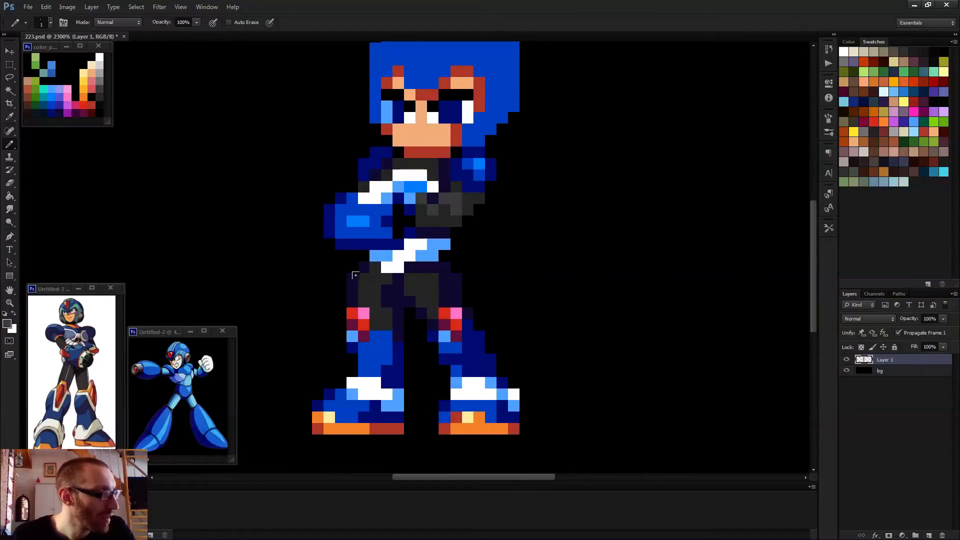
mouse_move(355, 275)
mouse_down()
mouse_move(372, 279)
mouse_move(370, 304)
mouse_up()
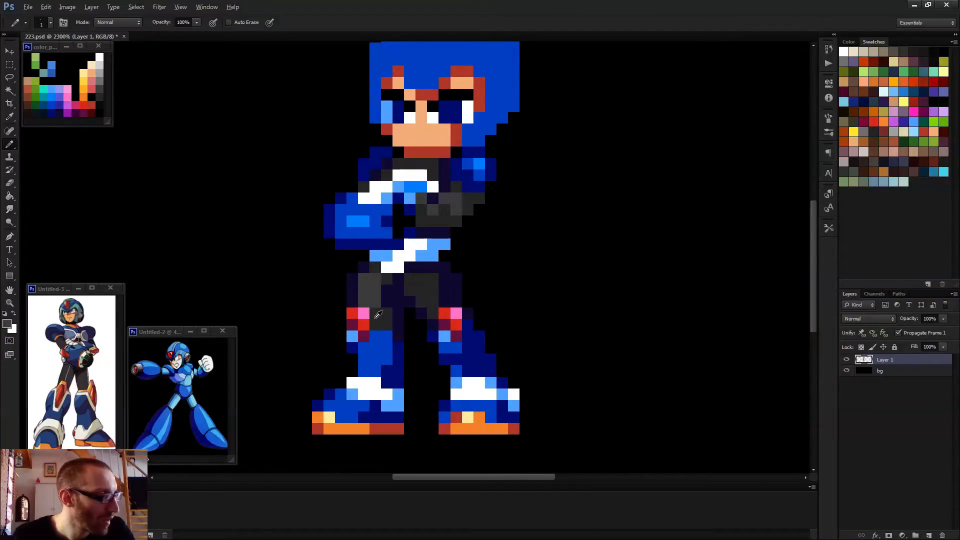
alt+click(380, 318)
click(362, 300)
alt+click(370, 296)
- Lighten the right thigh with the same lighter gray, keeping a darker gray pixel at its lower edge
drag(419, 278, 423, 295)
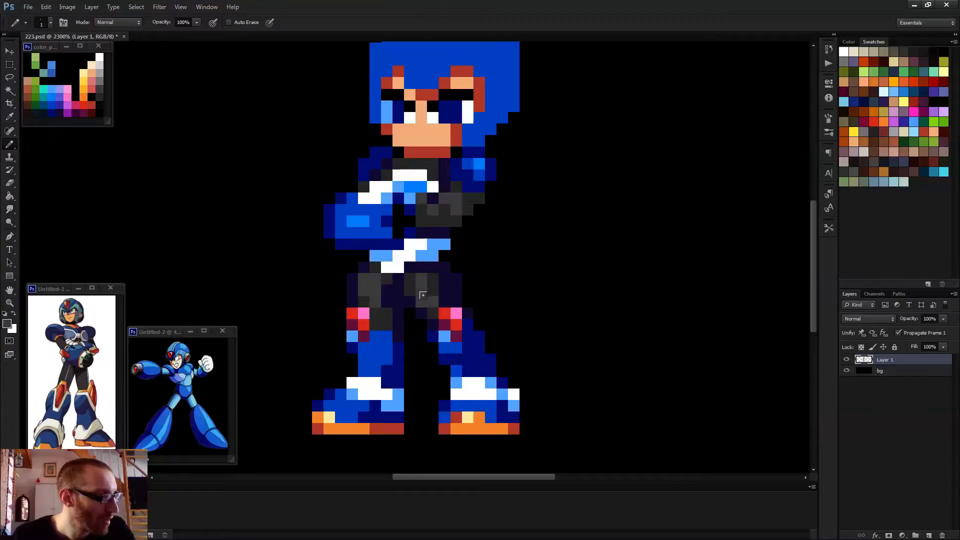
click(431, 289)
alt+click(437, 309)
click(433, 302)
alt+click(426, 290)
click(430, 279)
alt+click(437, 285)
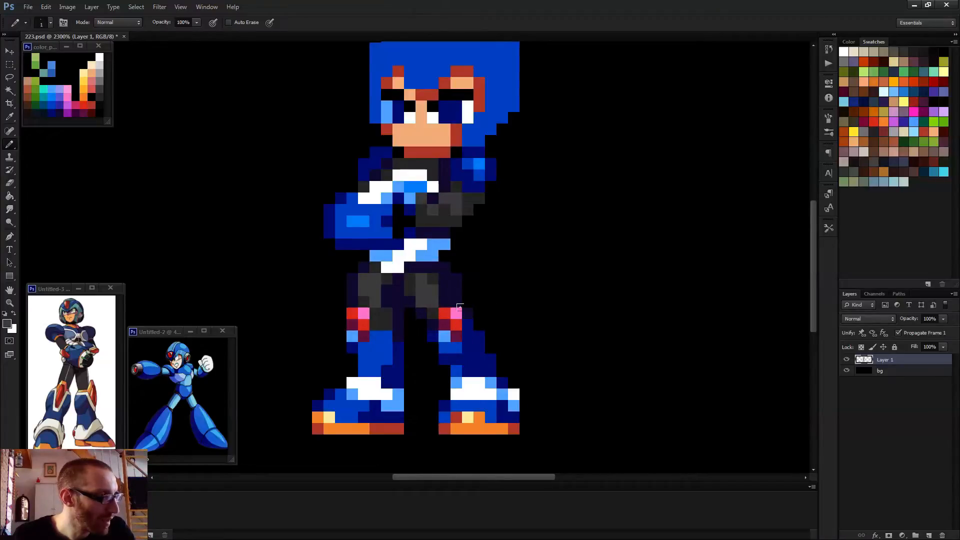
- Examine the whole sprite at reduced and enlarged zoom to judge the leg shading
scroll(464, 326, down, 5)
scroll(465, 326, down, 2)
scroll(422, 280, up, 7)
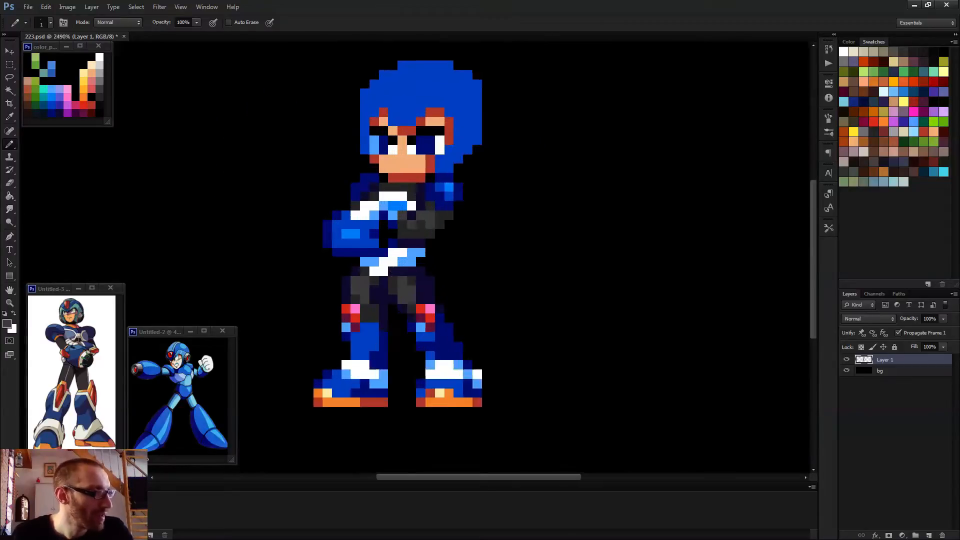
scroll(450, 315, down, 6)
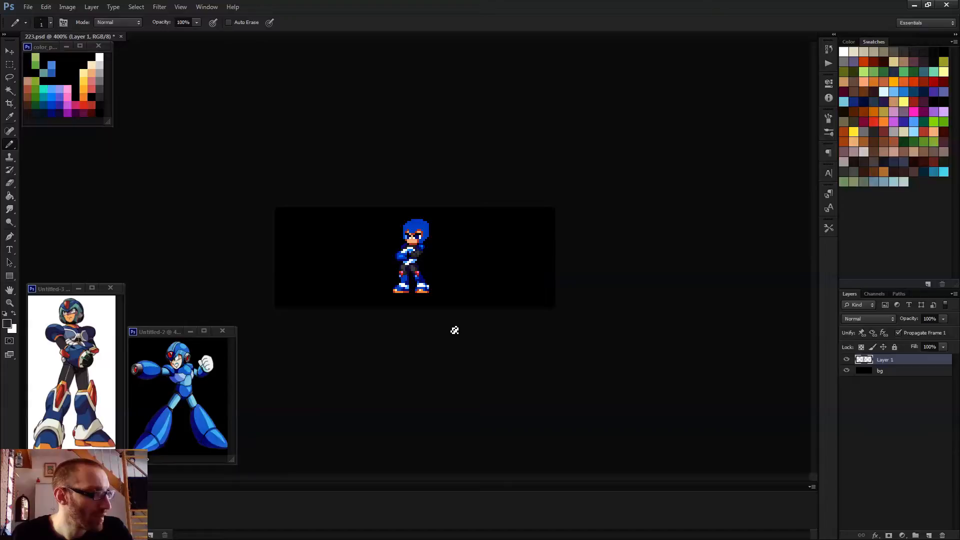
scroll(433, 300, up, 4)
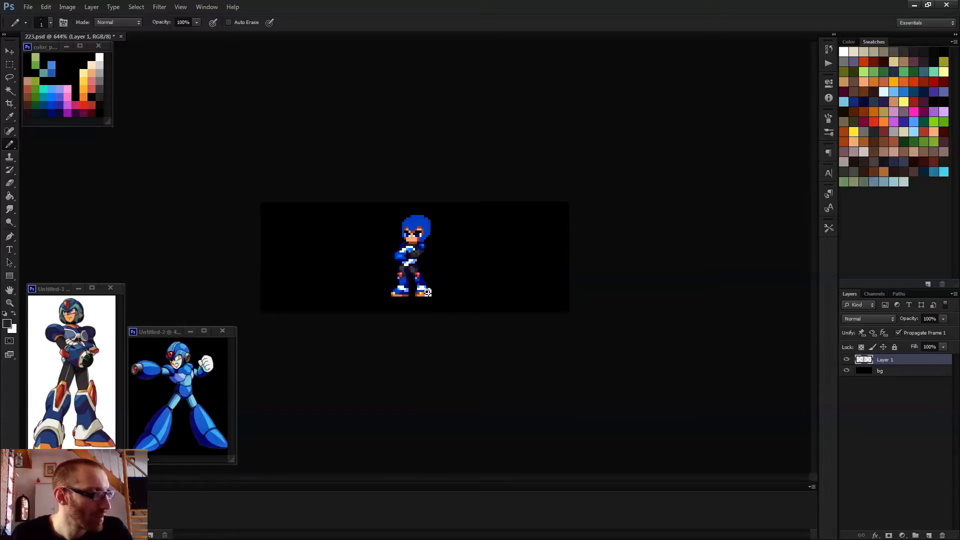
scroll(450, 297, down, 4)
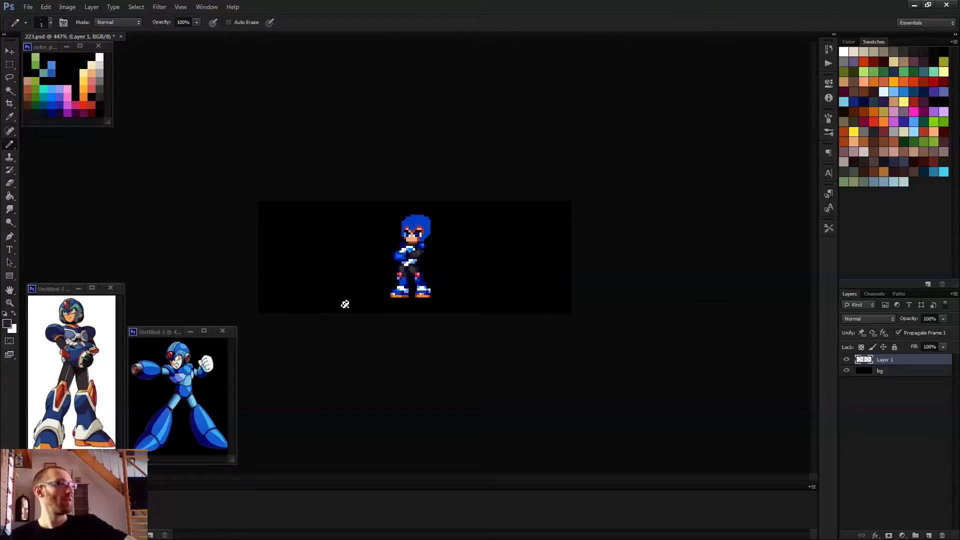
- Cover the white and light-blue chest markings with dark gray and repaint the chest plate in lavender from the palette
scroll(411, 253, up, 8)
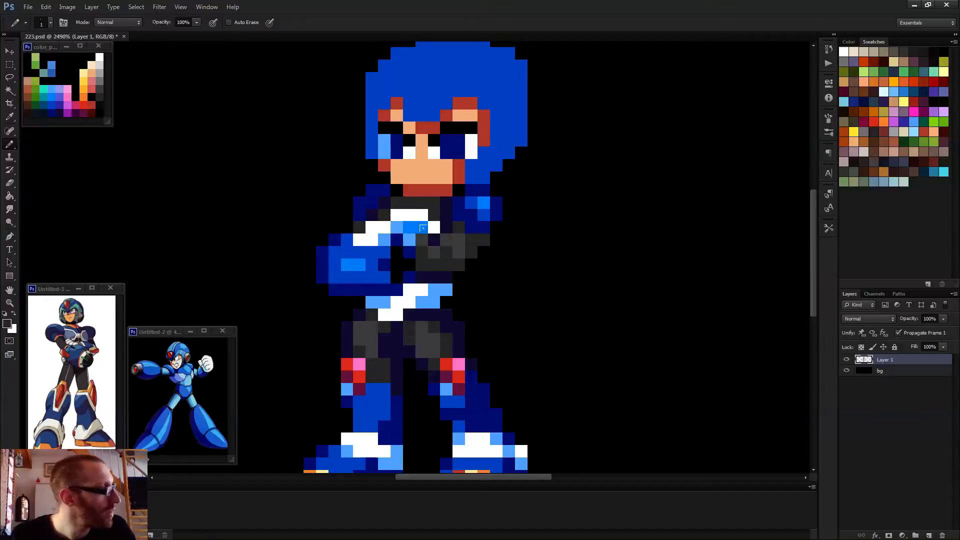
mouse_move(396, 215)
mouse_down()
mouse_move(423, 213)
mouse_move(421, 227)
mouse_move(409, 228)
mouse_up()
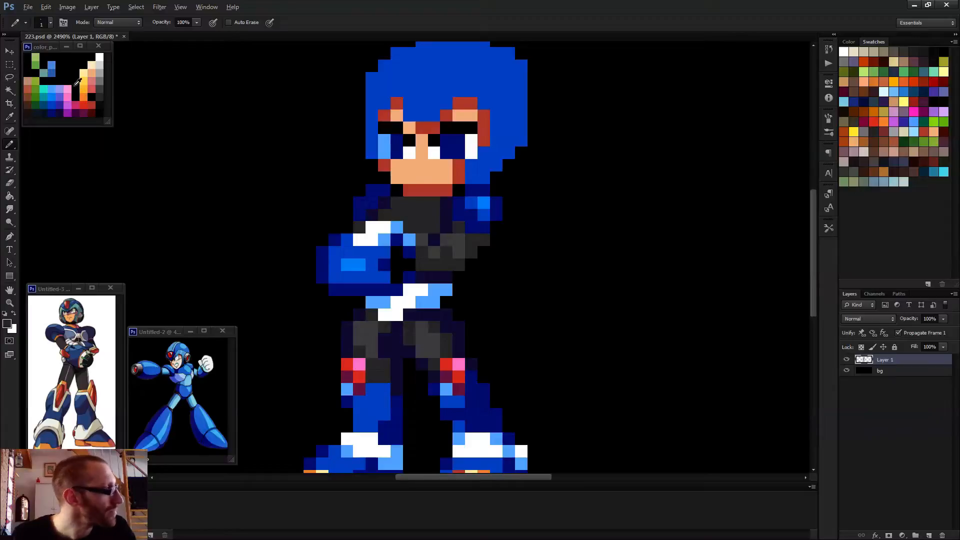
alt+click(64, 87)
mouse_move(395, 213)
mouse_down()
mouse_move(428, 212)
mouse_move(408, 225)
mouse_up()
alt+click(433, 226)
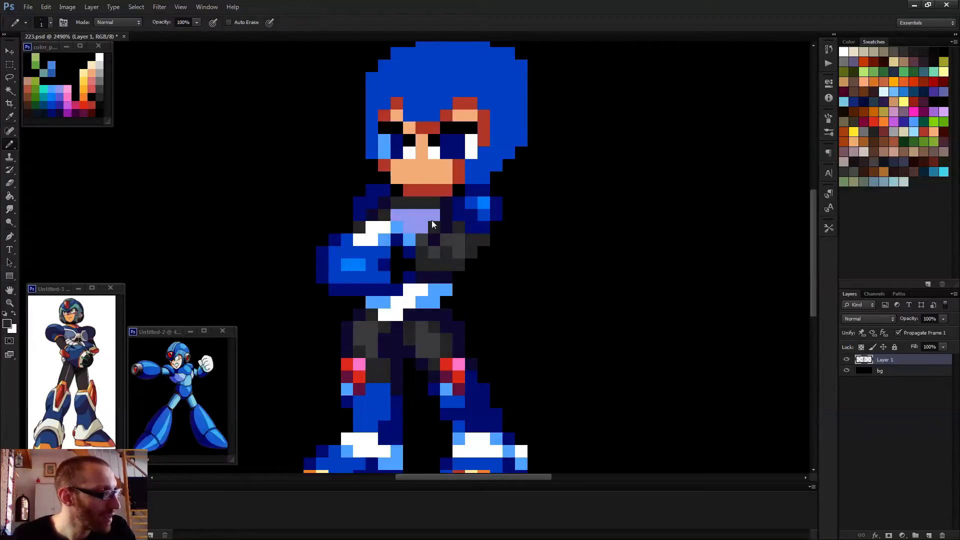
alt+click(417, 215)
scroll(457, 237, down, 9)
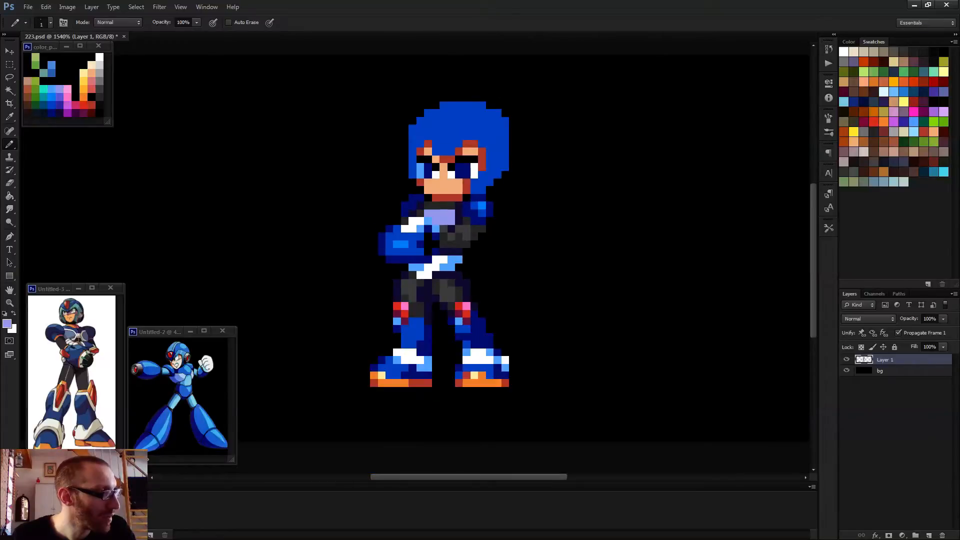
- Shade the lower-left and lower-right pixels of the lavender chest plate with the palette's darker violet
scroll(453, 240, up, 10)
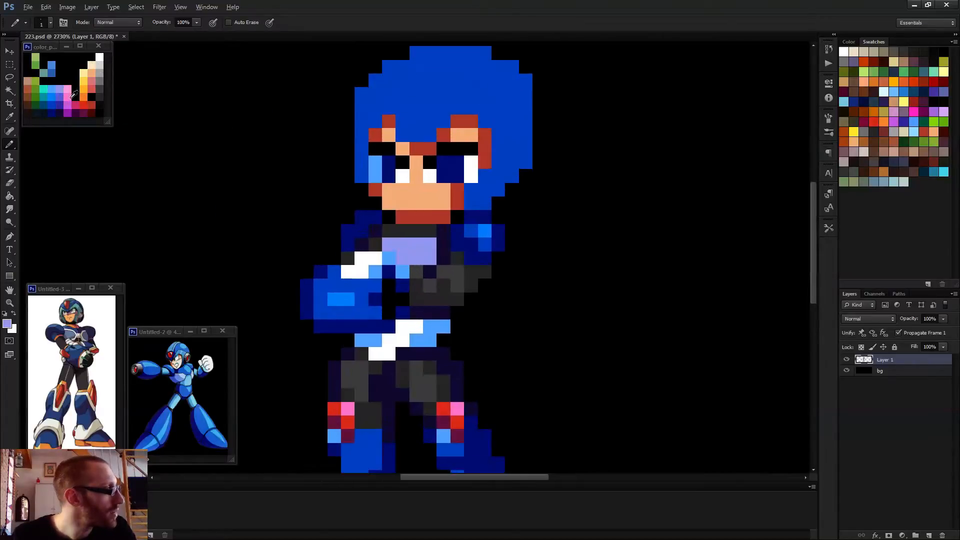
alt+click(64, 97)
click(403, 258)
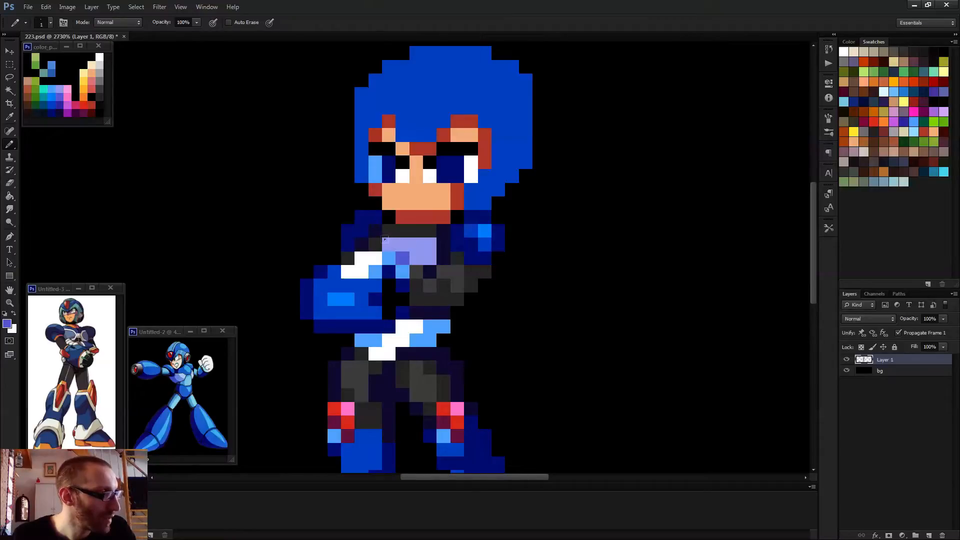
click(383, 241)
click(431, 253)
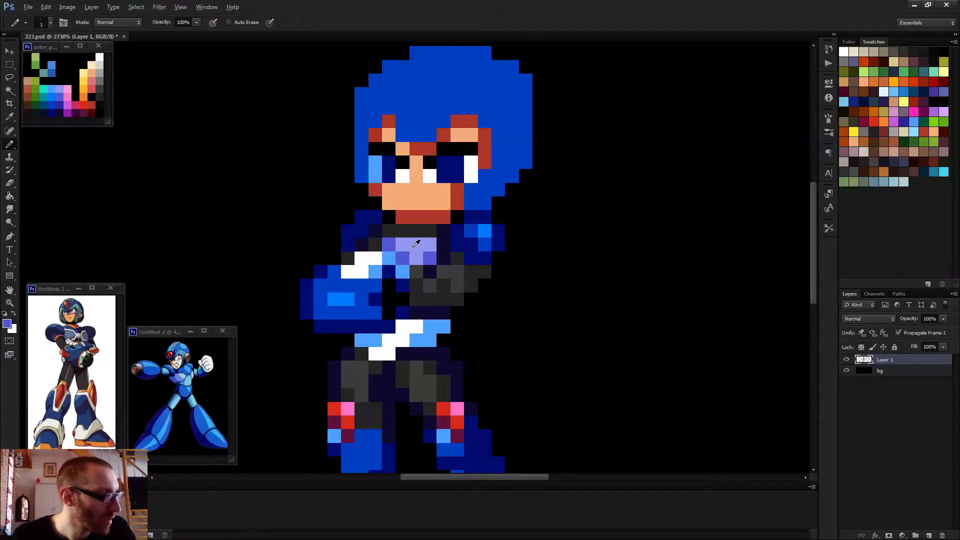
alt+click(416, 244)
scroll(430, 249, down, 5)
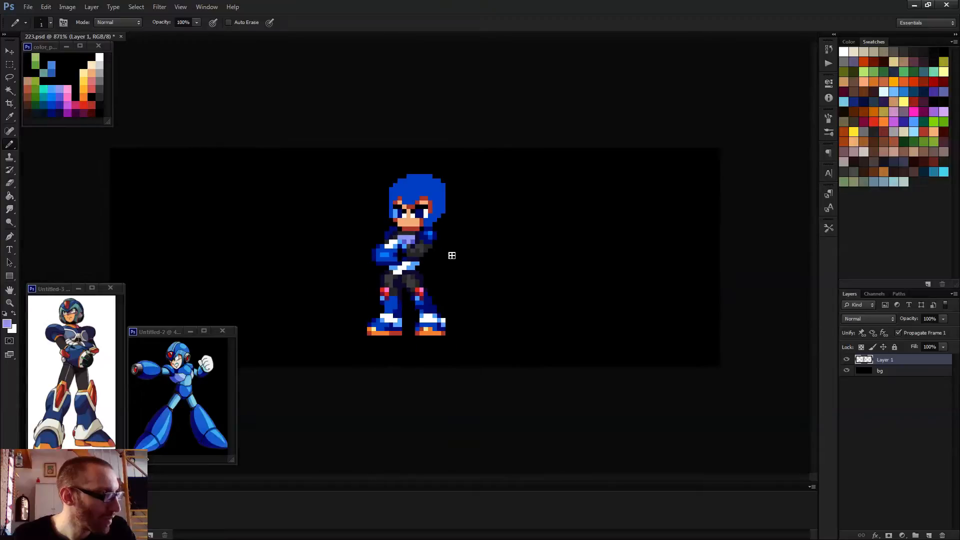
scroll(451, 255, down, 2)
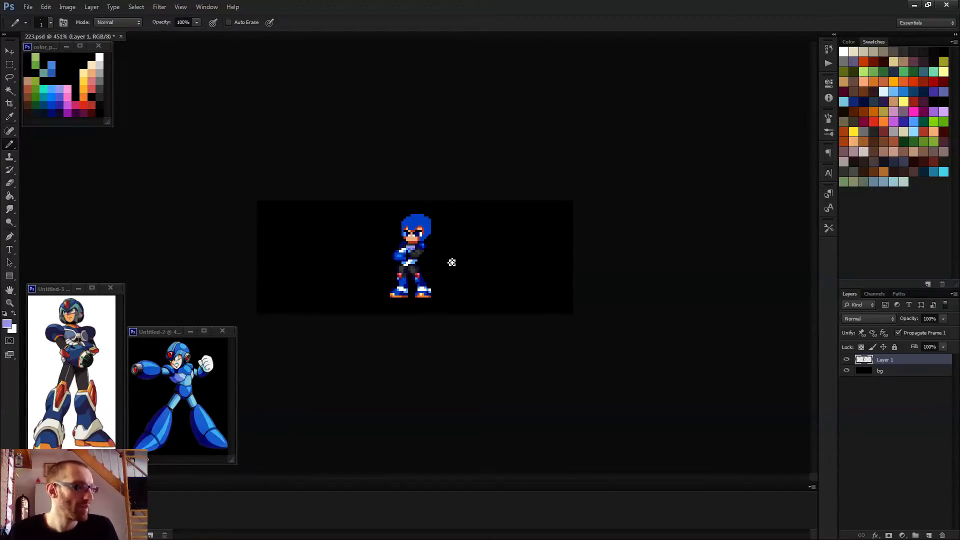
- Extend the dark-red skin shade from below the chin down the neck, and darken the neck's right edge with dark navy
scroll(413, 255, up, 2)
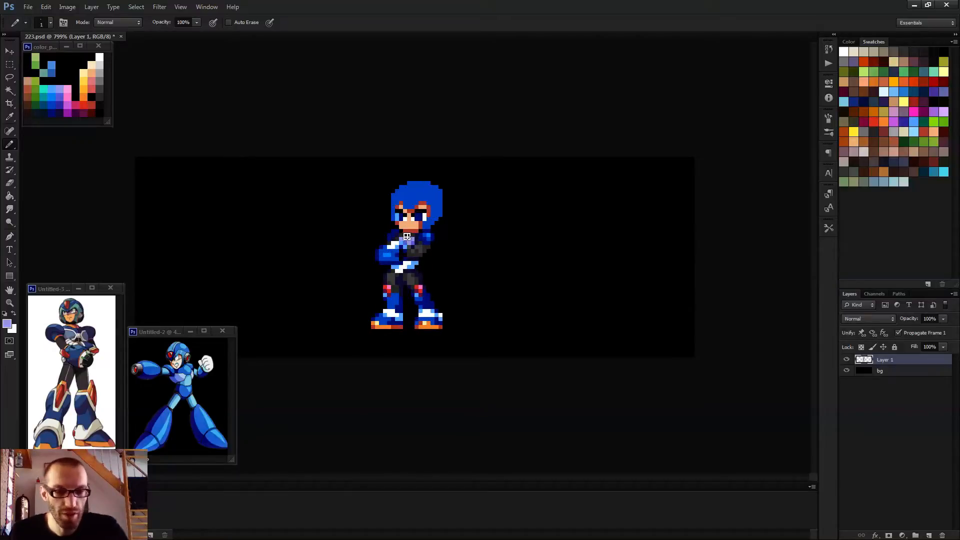
scroll(414, 257, up, 1)
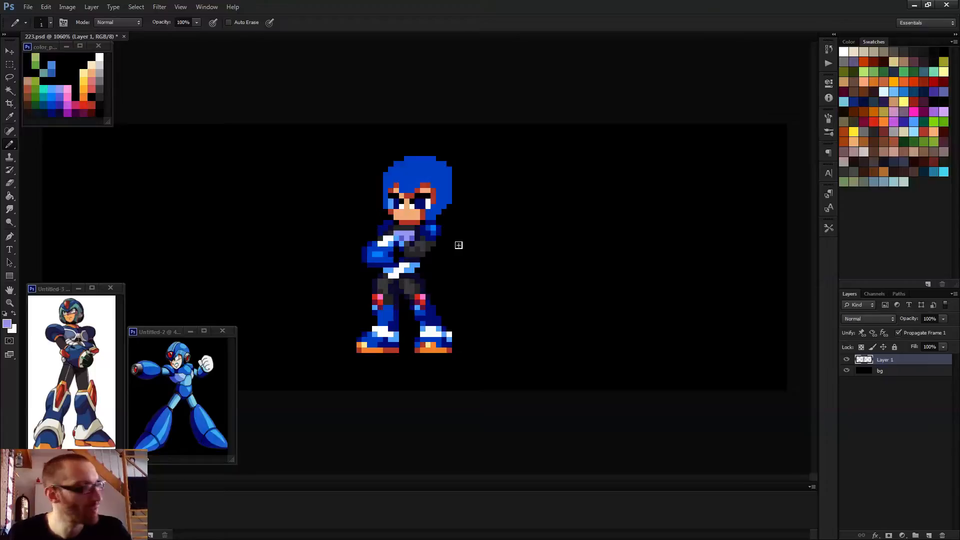
scroll(459, 245, up, 2)
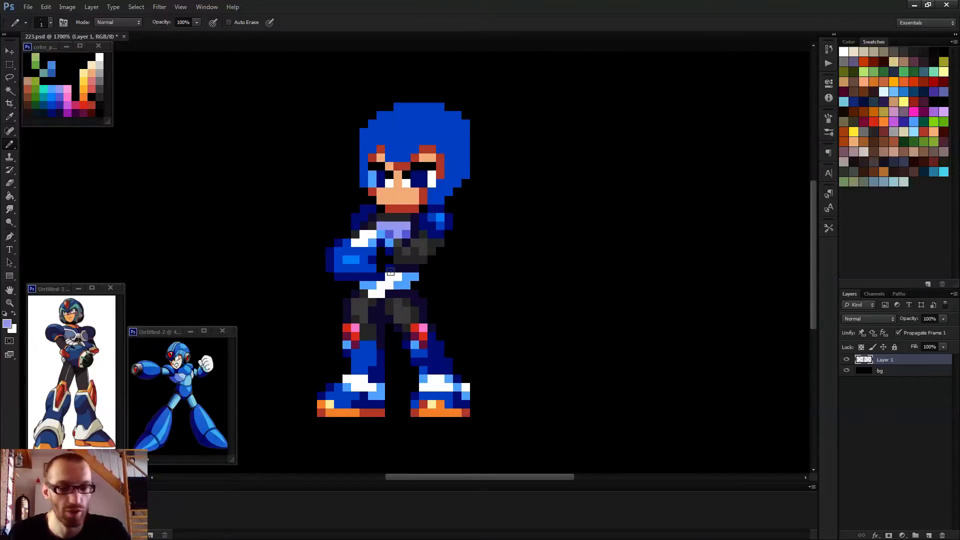
scroll(421, 205, up, 2)
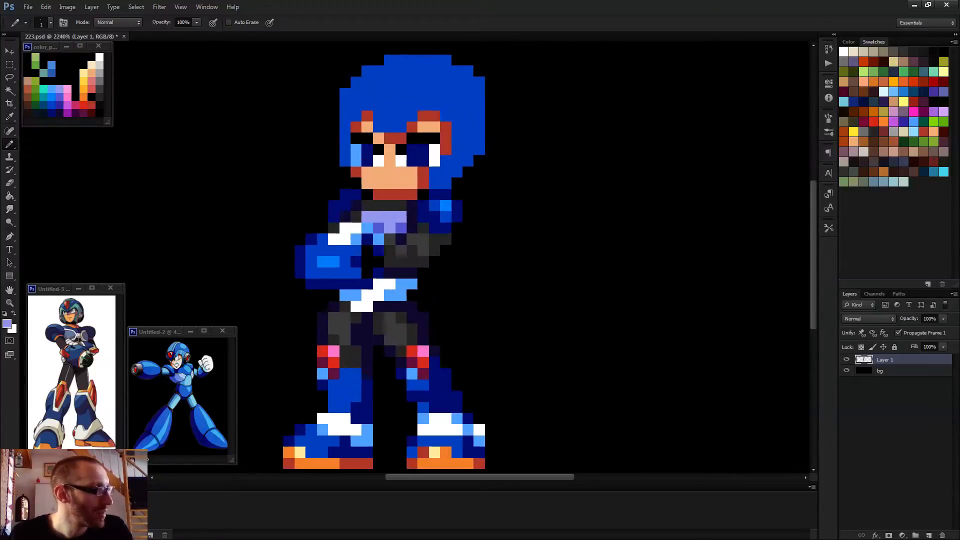
alt+click(402, 183)
drag(397, 196, 375, 185)
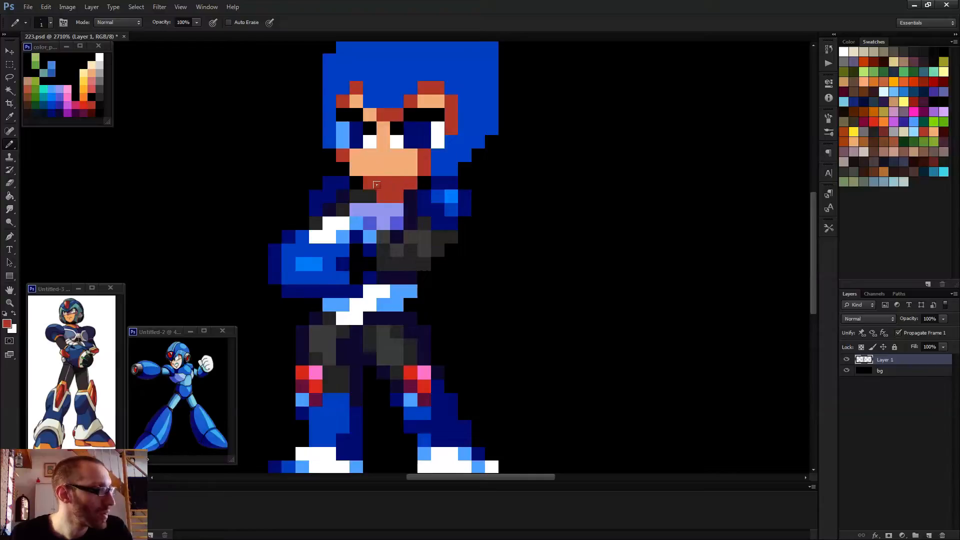
scroll(400, 206, down, 2)
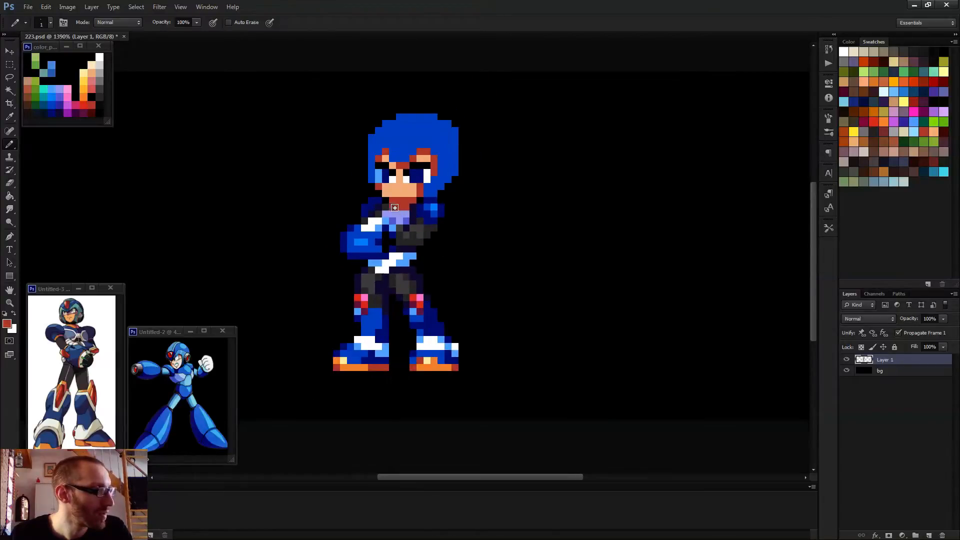
alt+click(416, 204)
scroll(445, 244, down, 3)
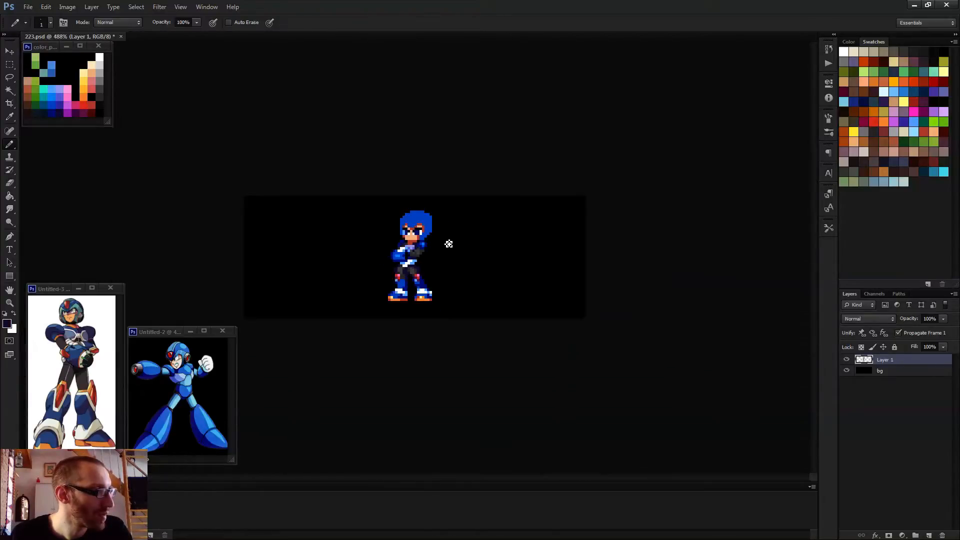
- Draw a small gem on the helmet's forehead using the knee guards' red, with maroon shading on its lower and right pixels
scroll(459, 254, up, 4)
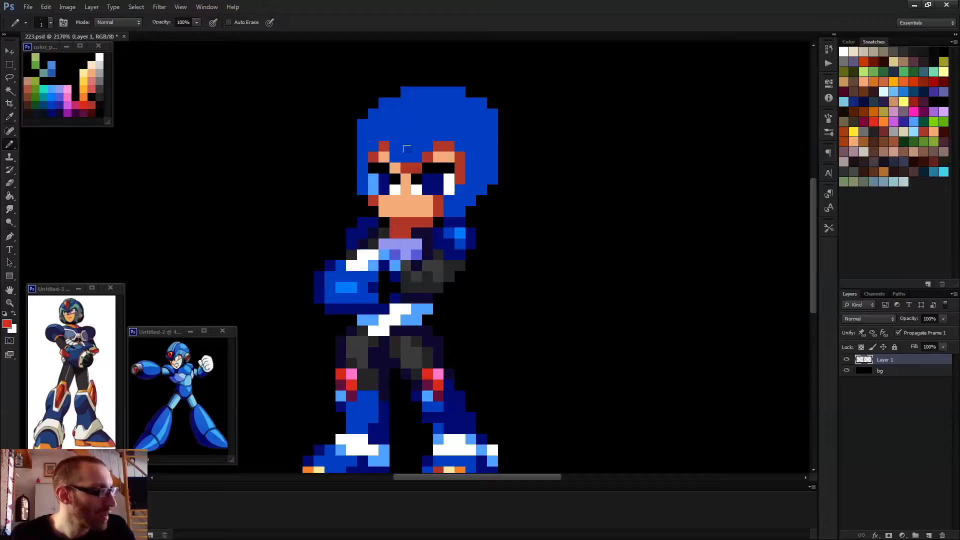
mouse_move(392, 119)
mouse_down()
mouse_move(392, 144)
mouse_move(407, 143)
mouse_move(393, 144)
mouse_up()
alt+click(443, 393)
click(405, 135)
alt+click(399, 124)
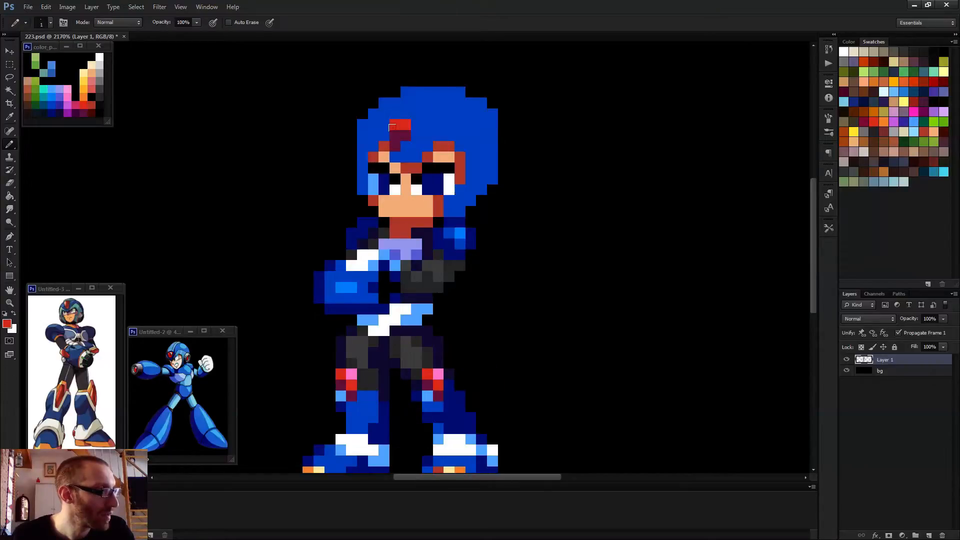
click(395, 134)
- Add a pink highlight sampled from the knee guard to the upper-left pixel of the forehead gem
alt+click(442, 372)
click(395, 124)
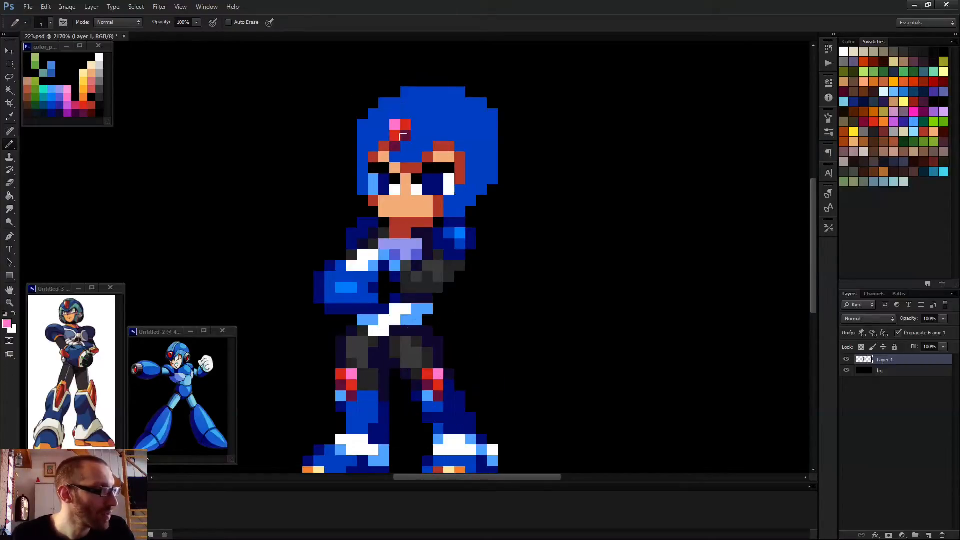
key(ctrl+0)
scroll(451, 328, down, 3)
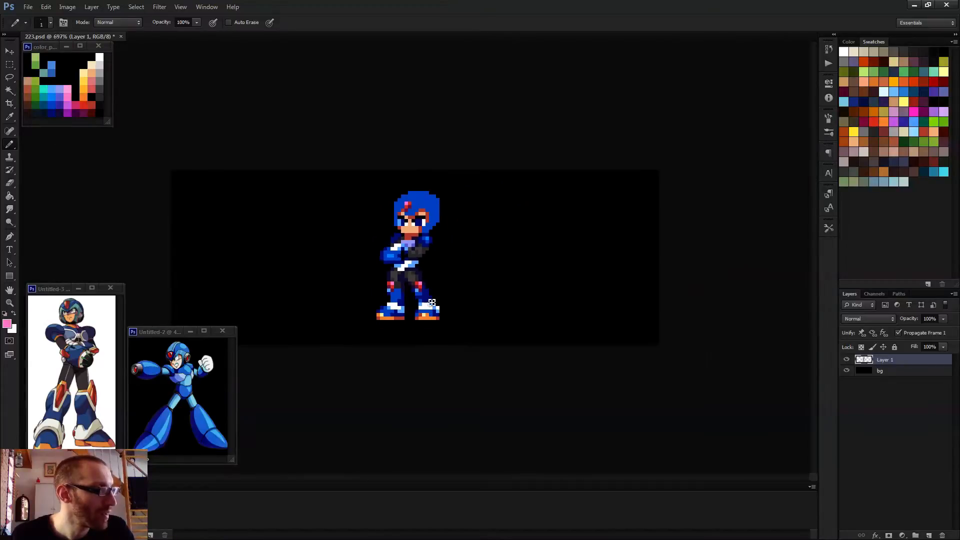
- Outline the helmet's face opening with the palette's turquoise across the brow and around the right side of the face
scroll(420, 232, up, 3)
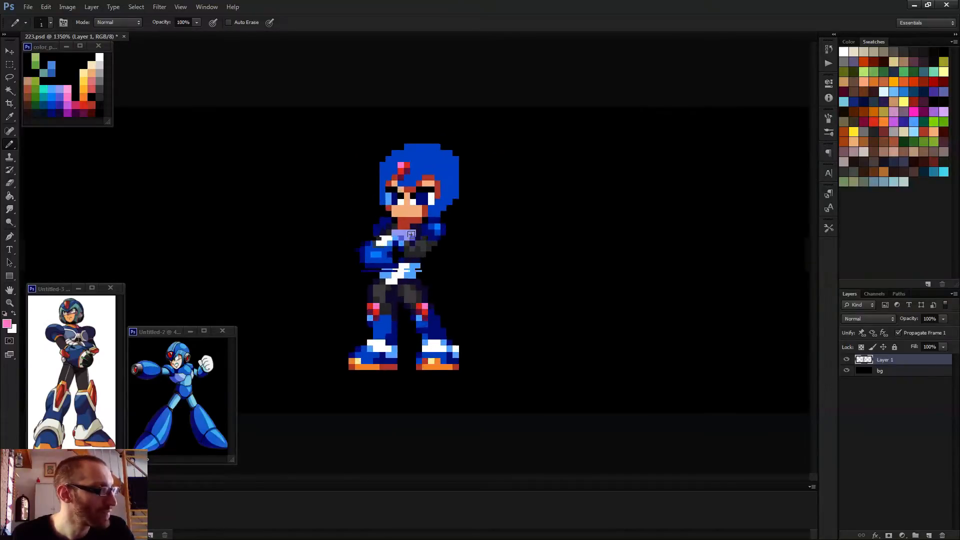
scroll(420, 225, up, 2)
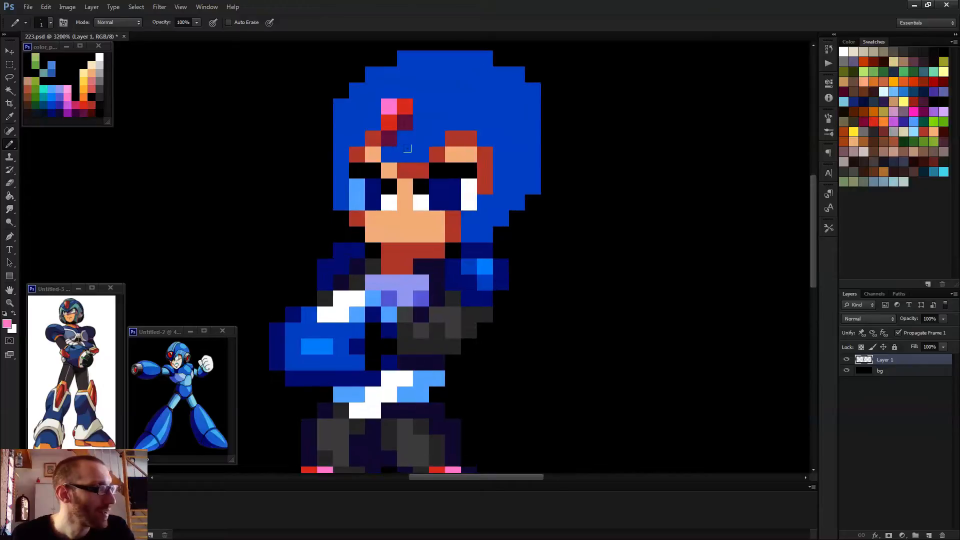
alt+click(47, 87)
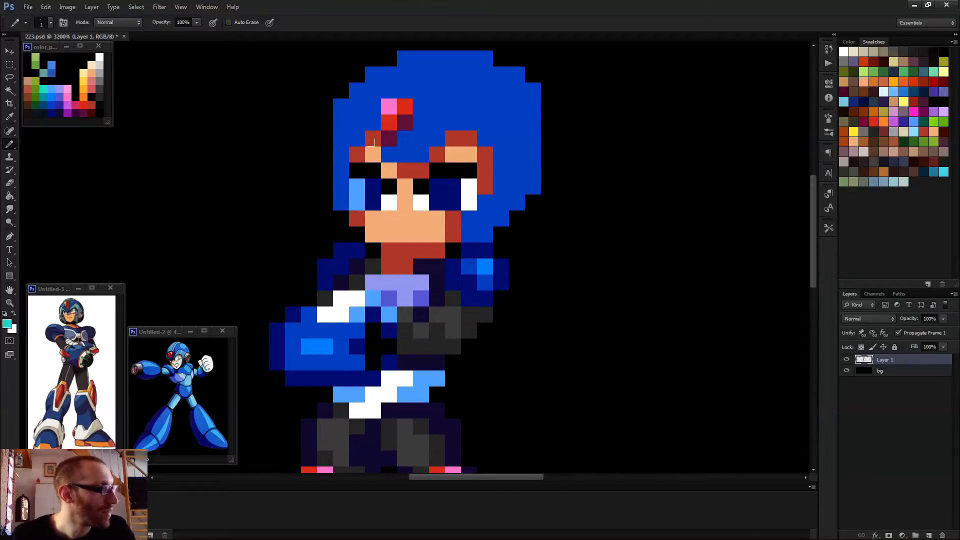
mouse_move(389, 154)
mouse_down()
mouse_move(421, 154)
mouse_move(444, 107)
mouse_move(487, 133)
mouse_move(486, 198)
mouse_move(473, 191)
mouse_move(456, 209)
mouse_move(469, 236)
mouse_up()
click(431, 132)
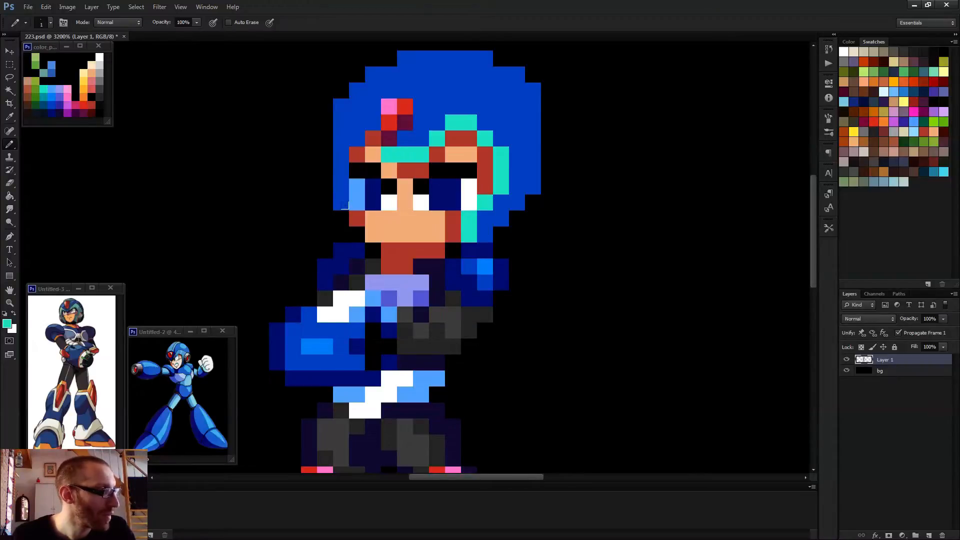
- Continue the turquoise trim on the helmet's left edge beside the eye and diagonally above the left brow
drag(334, 185, 333, 202)
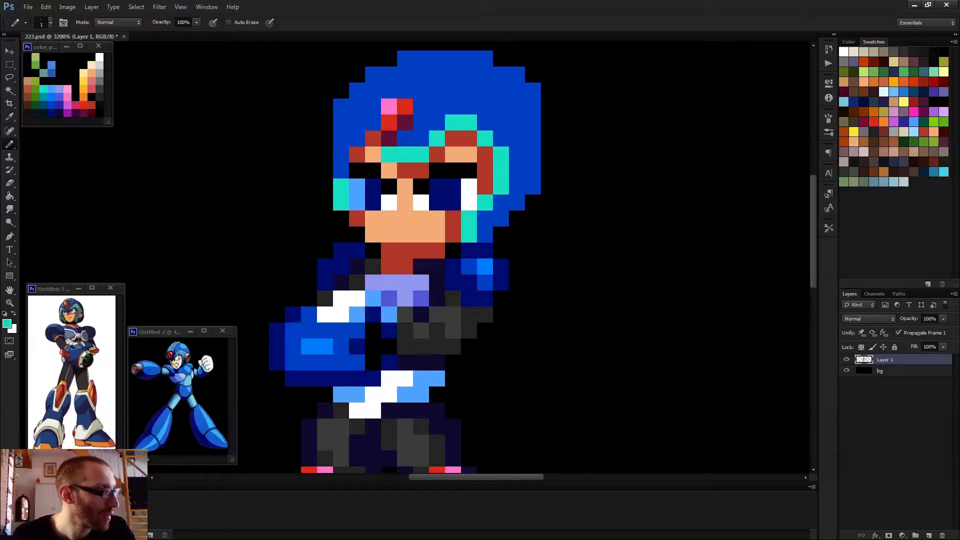
click(357, 138)
click(373, 122)
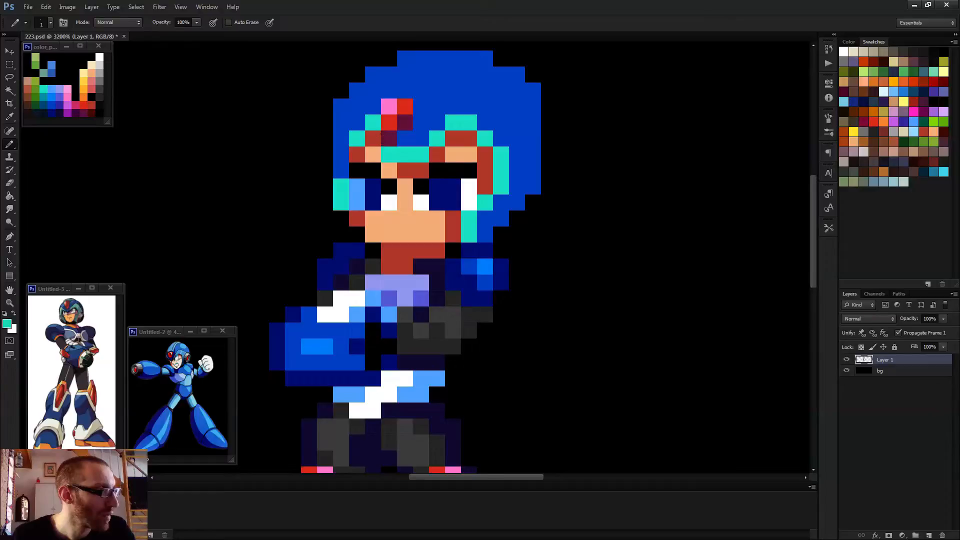
scroll(362, 159, down, 2)
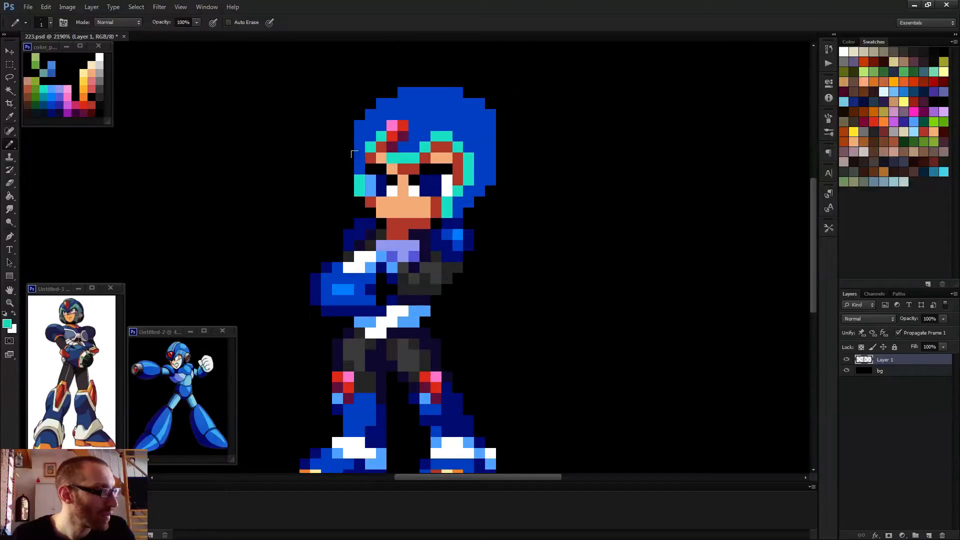
- Recolor the turquoise trim above the left brow with a darker teal from the palette
scroll(352, 153, down, 6)
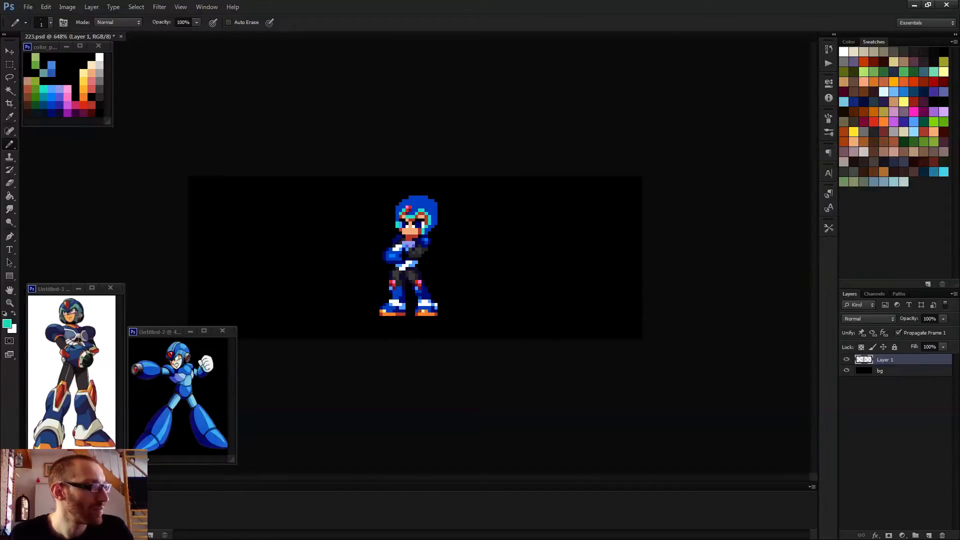
scroll(417, 242, up, 4)
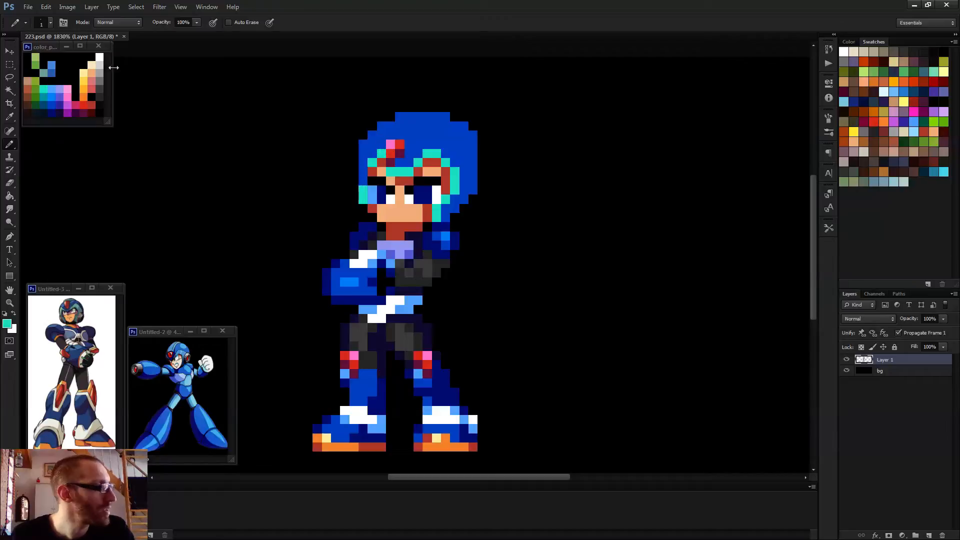
scroll(302, 158, up, 2)
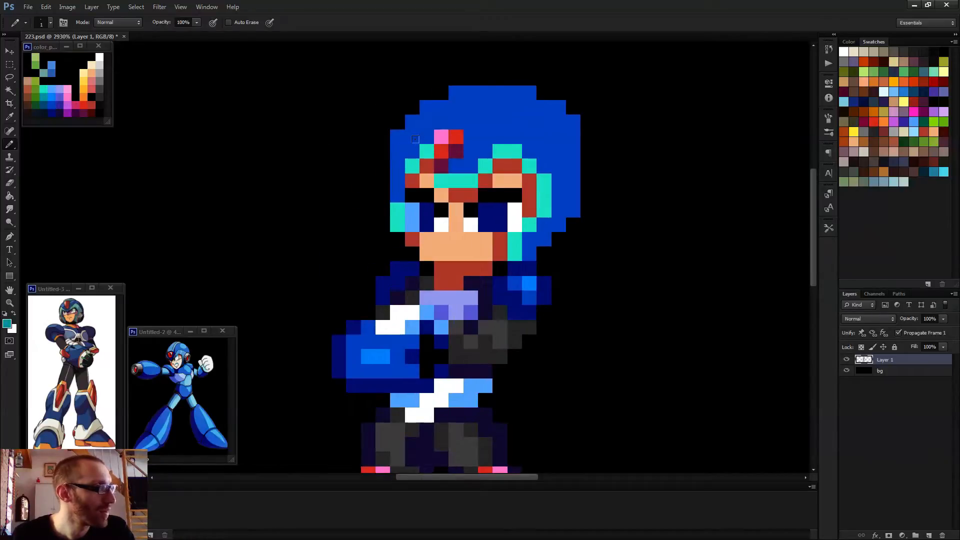
click(426, 151)
click(412, 165)
- Darken the trim beside the left eye to teal and shade the helmet's left edge with the shoulder's navy
mouse_move(396, 226)
mouse_down()
mouse_move(407, 208)
mouse_move(403, 161)
mouse_move(435, 150)
mouse_move(388, 130)
mouse_up()
alt+click(545, 282)
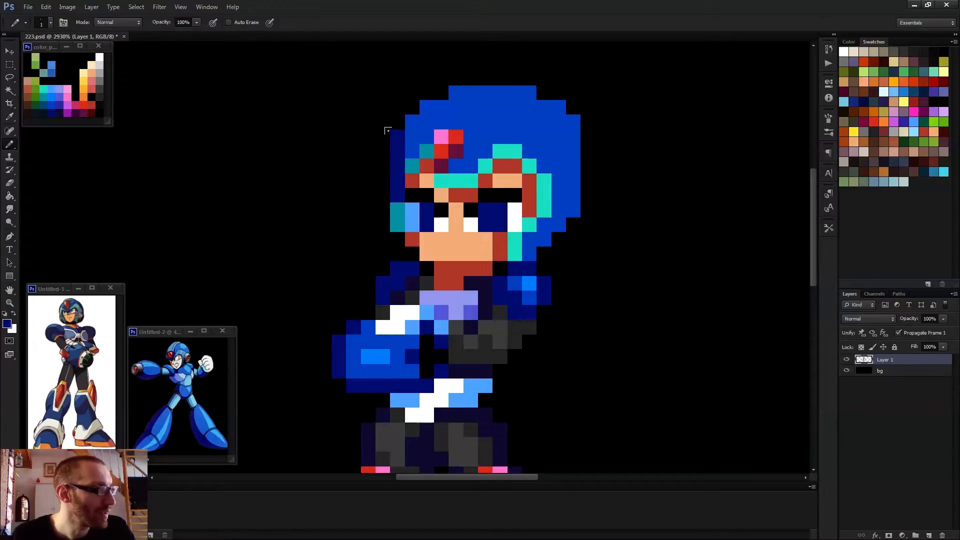
click(412, 122)
scroll(428, 144, down, 4)
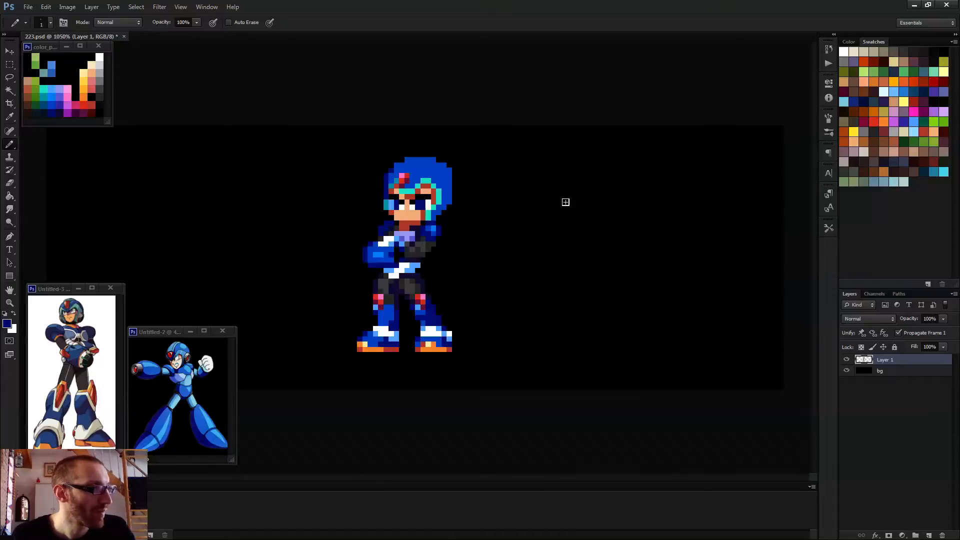
- Shade the lower right edge of the helmet, outside the turquoise trim, with navy
scroll(564, 201, up, 3)
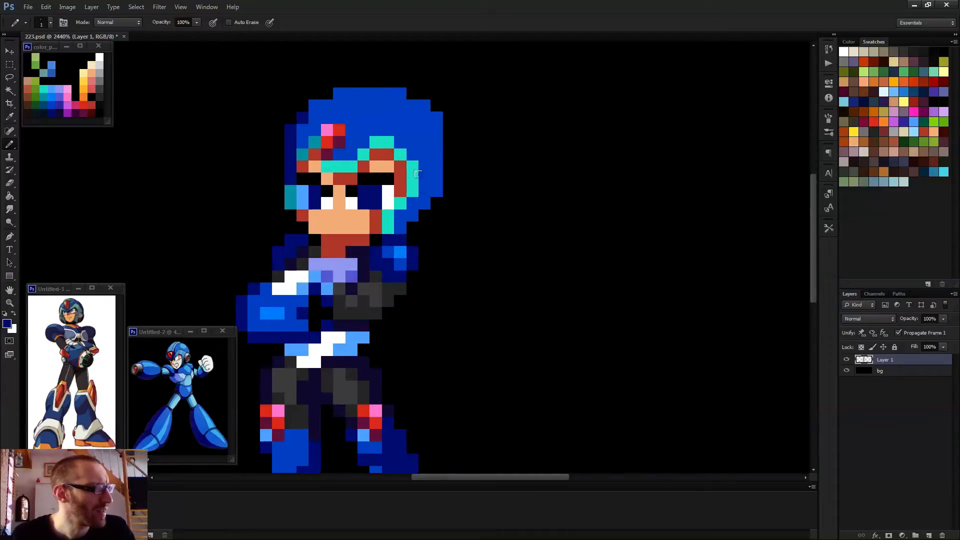
mouse_move(417, 175)
mouse_down()
mouse_move(437, 172)
mouse_move(436, 191)
mouse_up()
click(431, 166)
scroll(459, 208, down, 2)
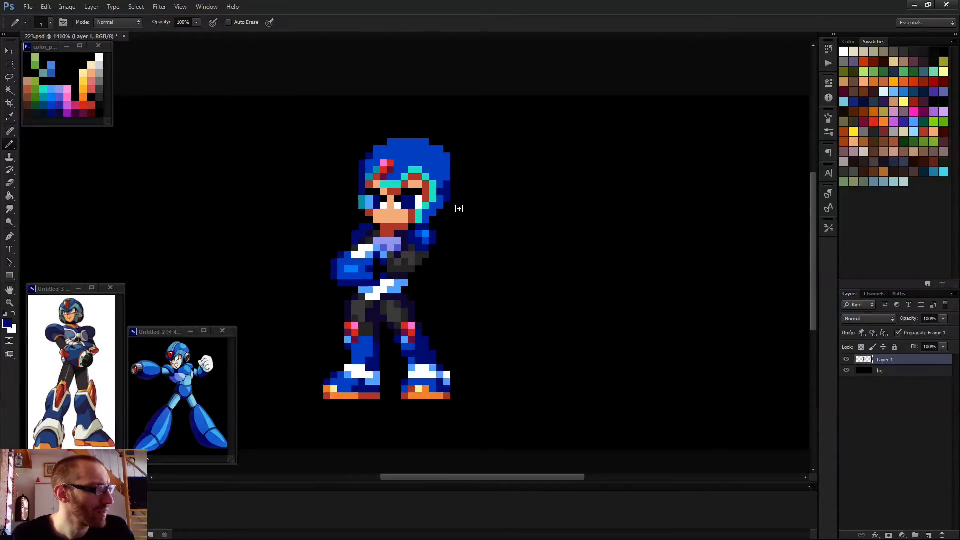
scroll(470, 217, down, 1)
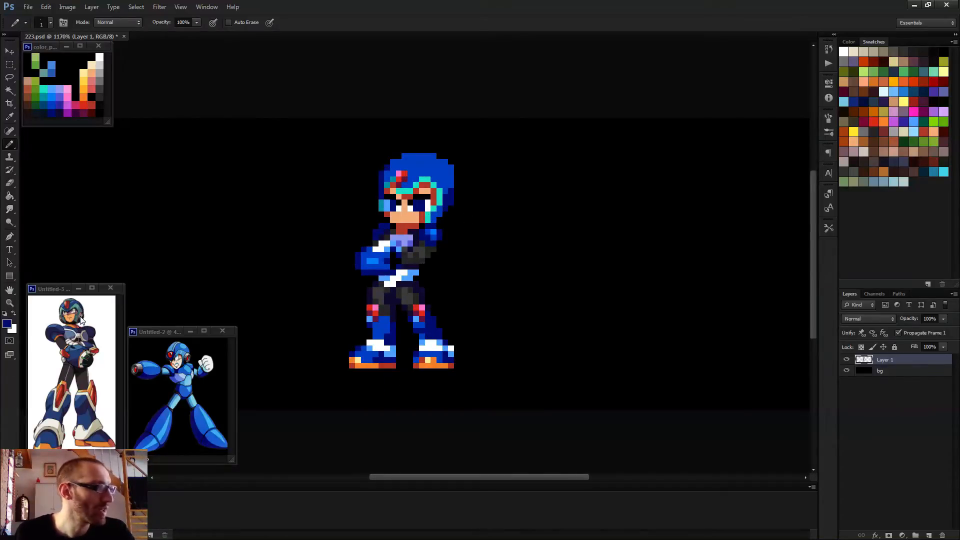
- Fill out the helmet's lower right corner with one blue pixel and a navy pixel at its outer edge
scroll(442, 216, up, 3)
scroll(442, 216, up, 2)
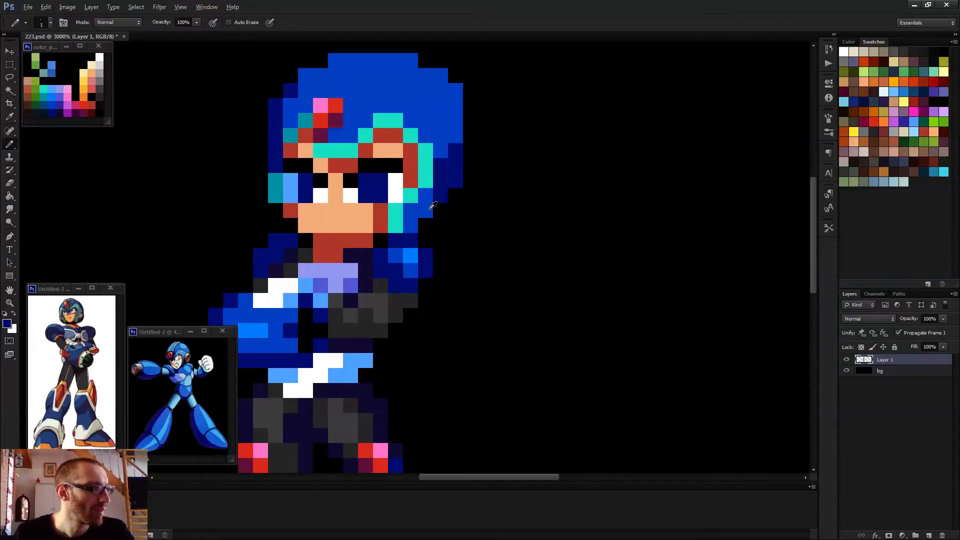
alt+click(430, 208)
click(425, 225)
alt+click(443, 190)
click(441, 210)
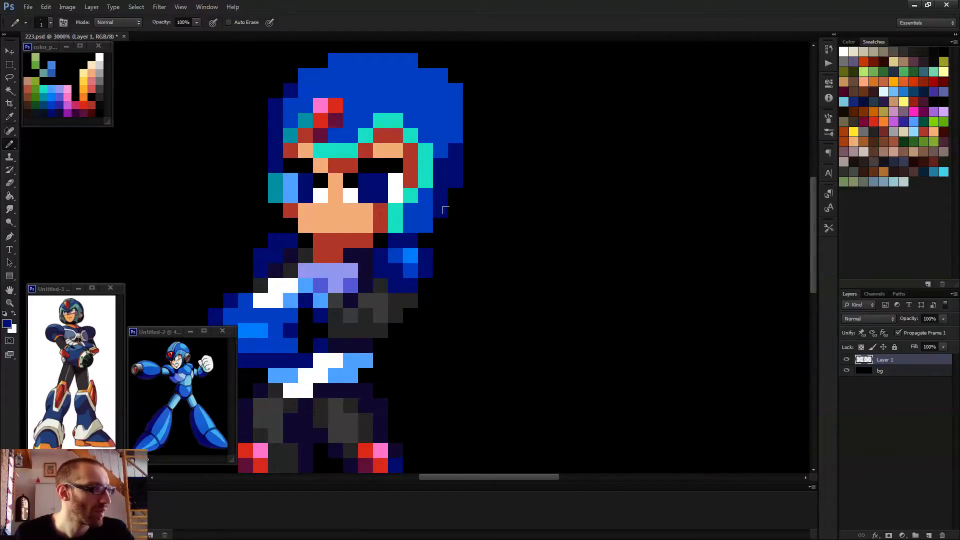
scroll(445, 210, down, 5)
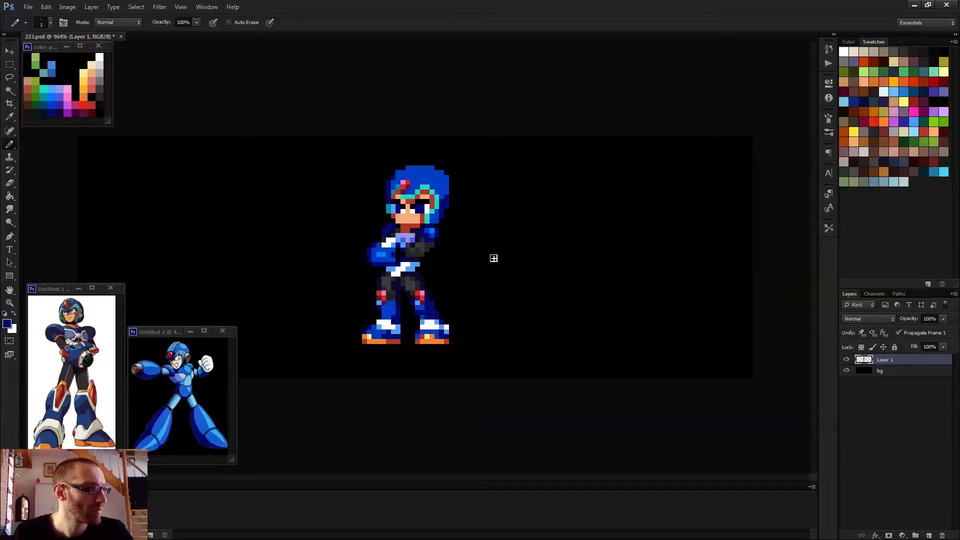
- Cover the teal trim beside the left eye with navy and place teal higher on the edge, beside the left brow
scroll(417, 233, up, 5)
scroll(456, 108, up, 1)
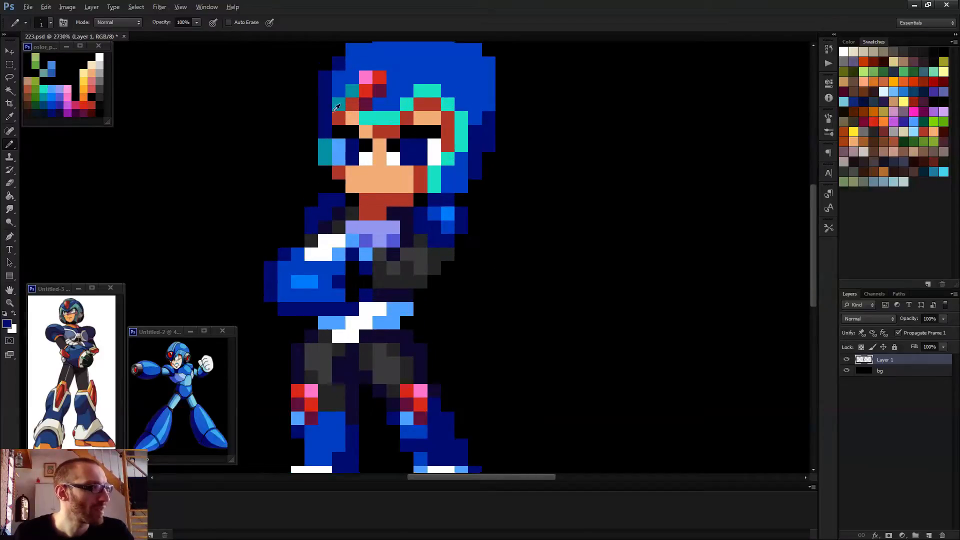
alt+click(320, 120)
click(324, 166)
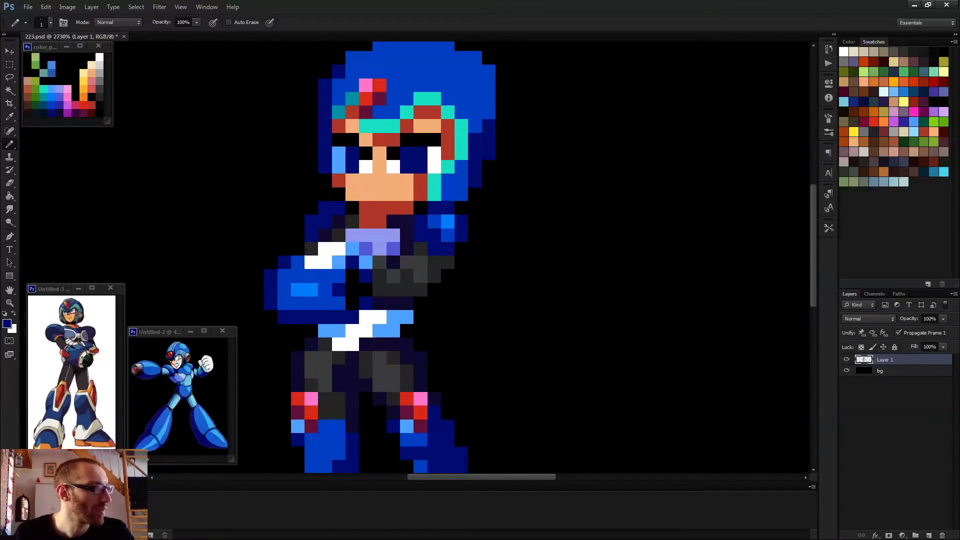
scroll(358, 108, down, 4)
scroll(390, 183, up, 3)
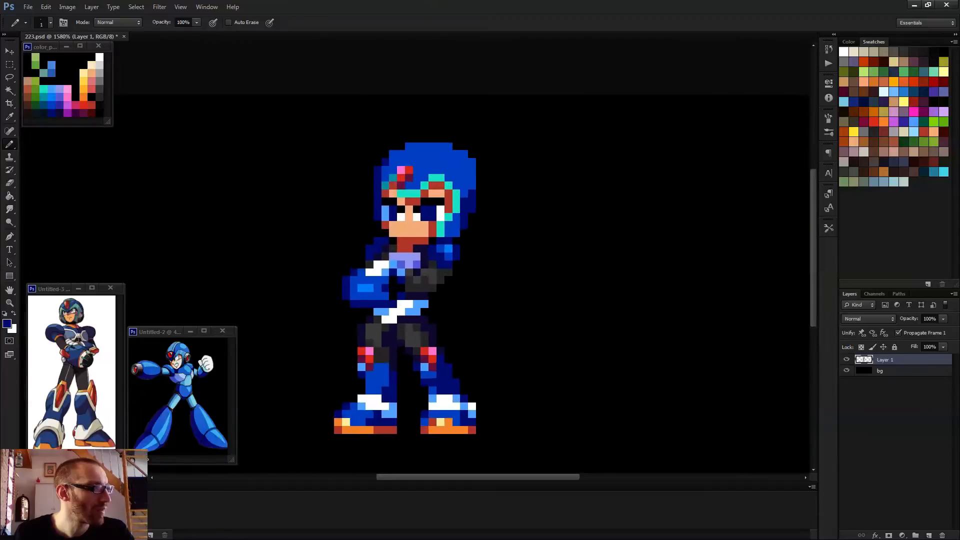
alt+click(390, 182)
scroll(501, 215, down, 4)
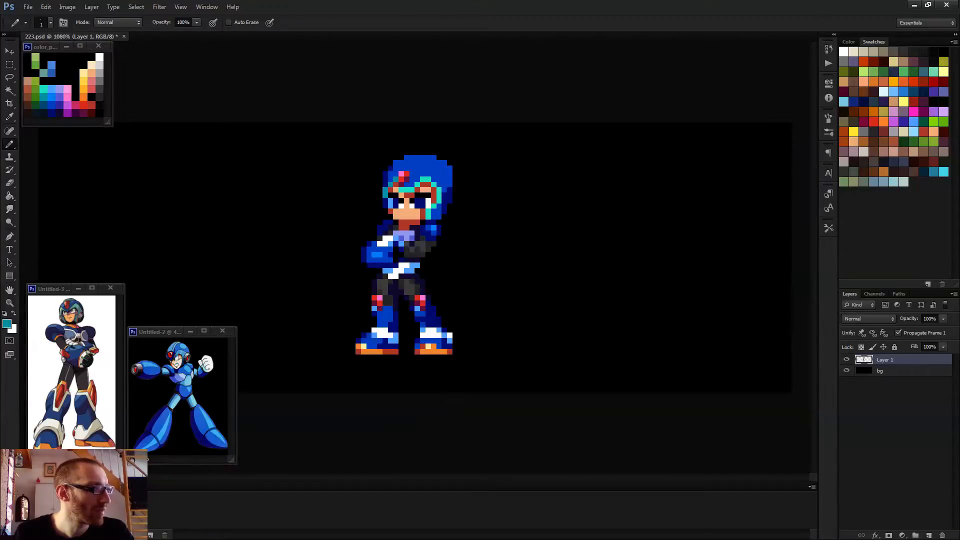
scroll(502, 215, down, 2)
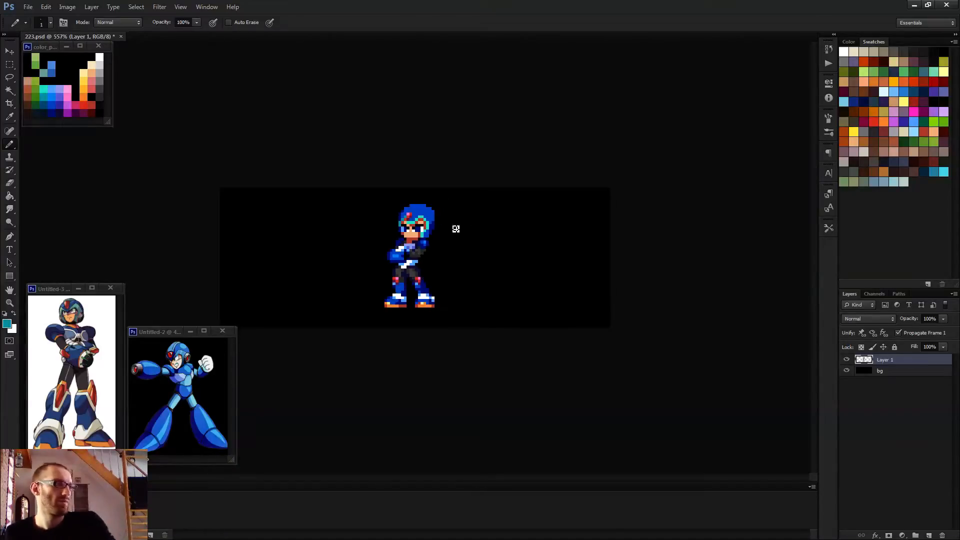
- Paint over the small forehead gem with the helmet's blue
scroll(415, 223, up, 2)
scroll(415, 222, up, 2)
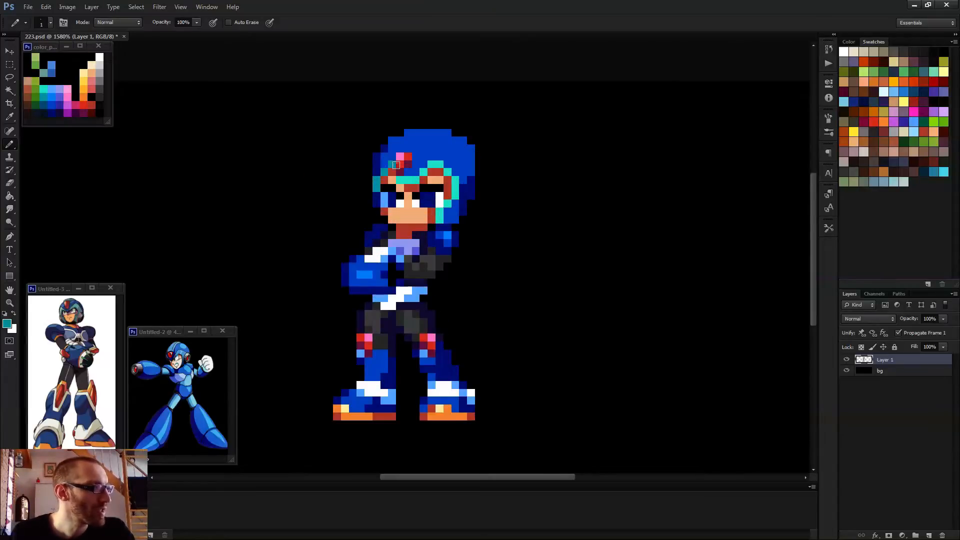
scroll(414, 163, up, 2)
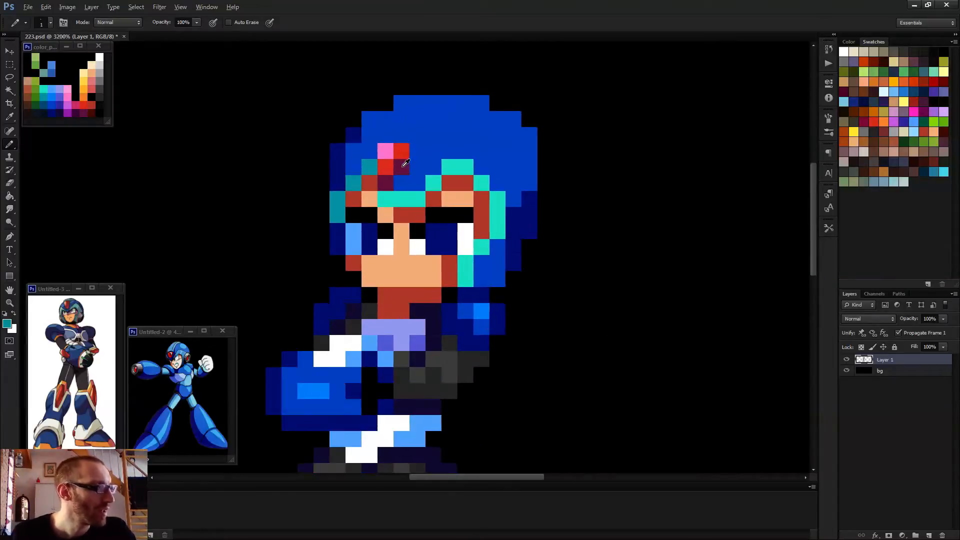
alt+click(411, 174)
drag(385, 181, 379, 138)
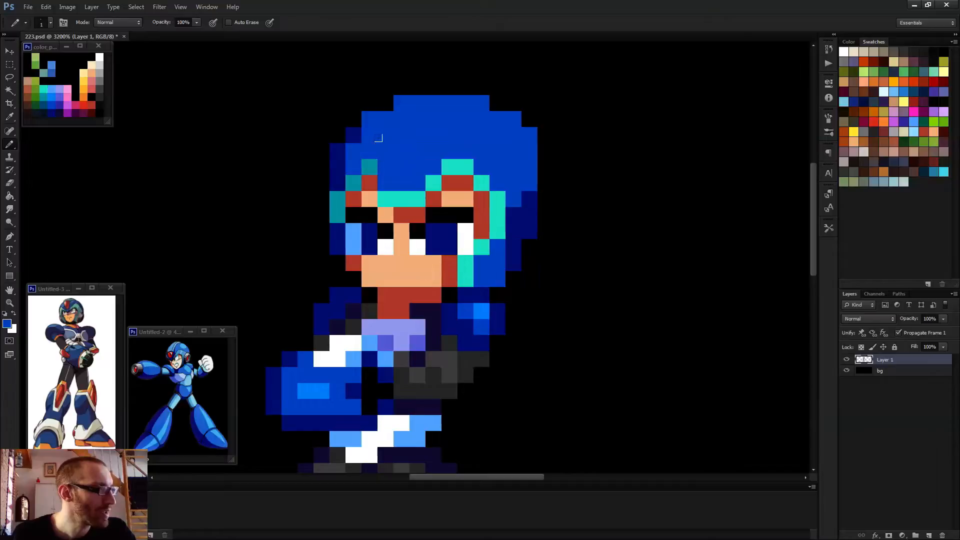
- Draw a larger 3 by 3 pixel forehead gem above the brow trim in the knee guards' red
scroll(422, 343, down, 2)
alt+click(433, 426)
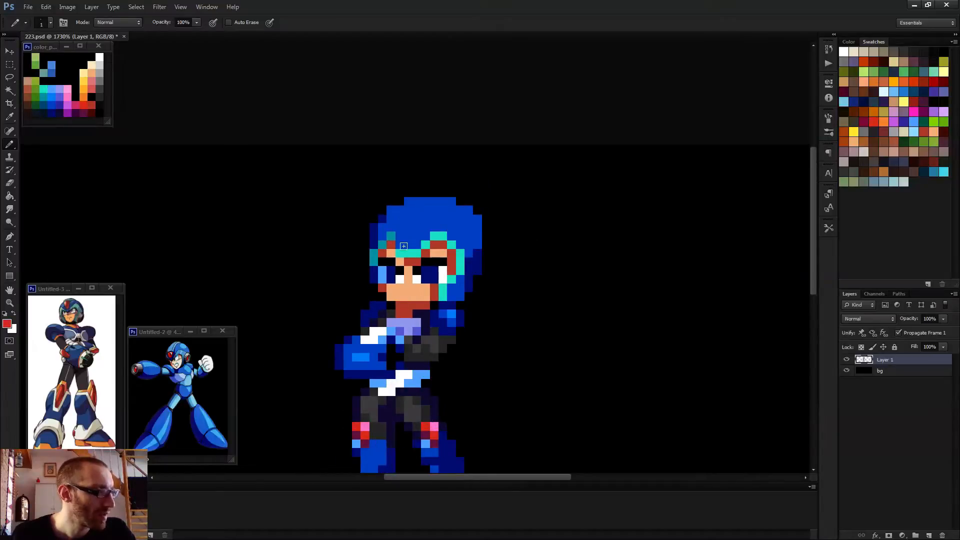
mouse_move(399, 229)
mouse_down()
mouse_move(400, 245)
mouse_move(415, 243)
mouse_move(414, 226)
mouse_up()
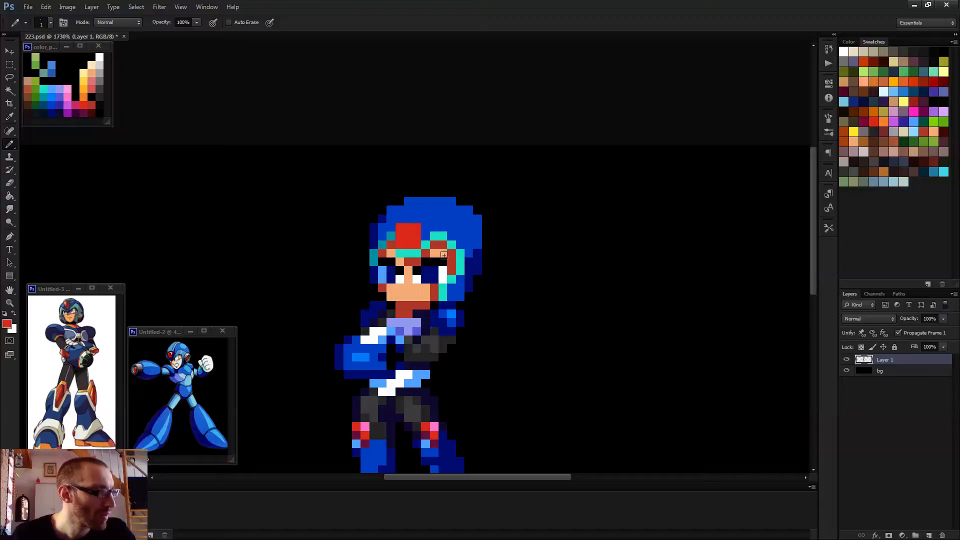
scroll(460, 272, down, 2)
- Shade the lower-left and lower-right pixels of the forehead gem with the knee guard's maroon
scroll(440, 280, up, 2)
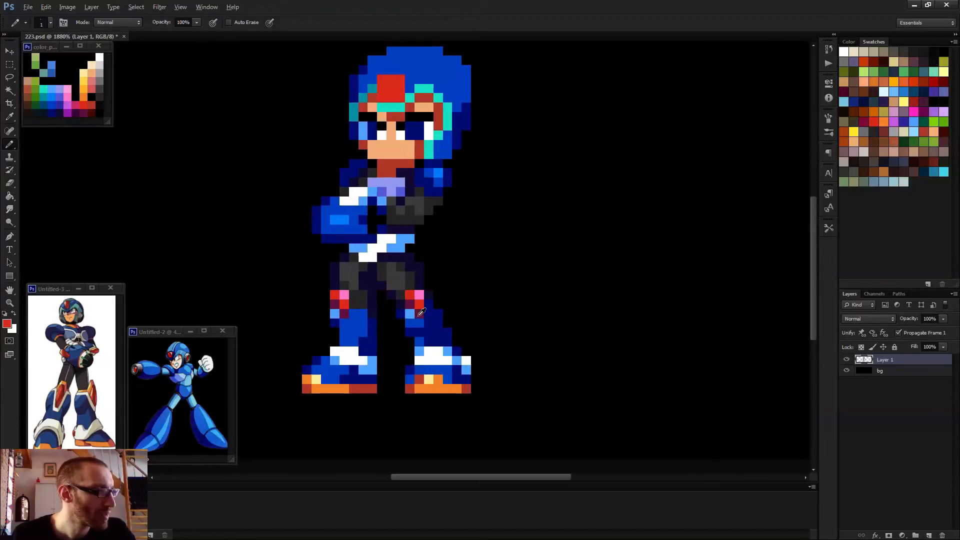
alt+click(421, 313)
scroll(388, 110, up, 2)
click(378, 89)
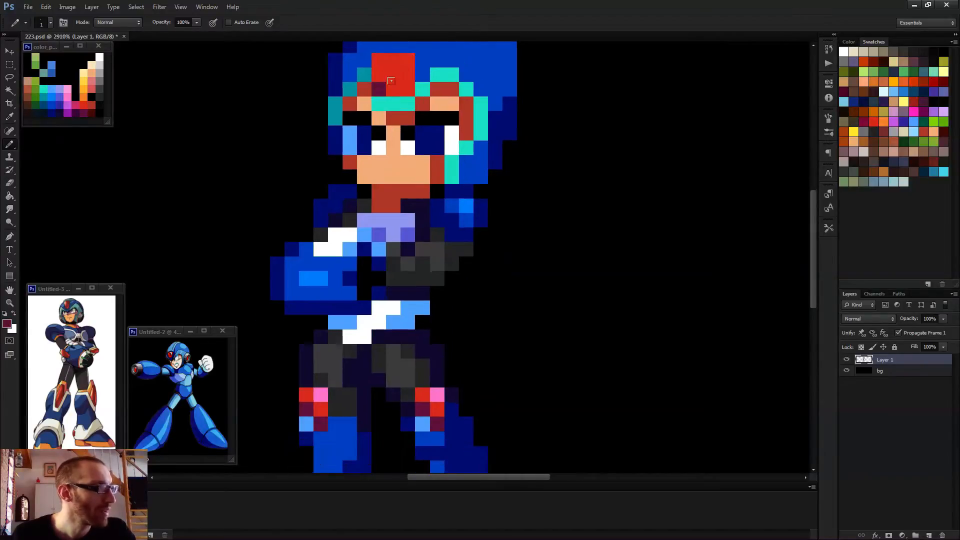
click(406, 88)
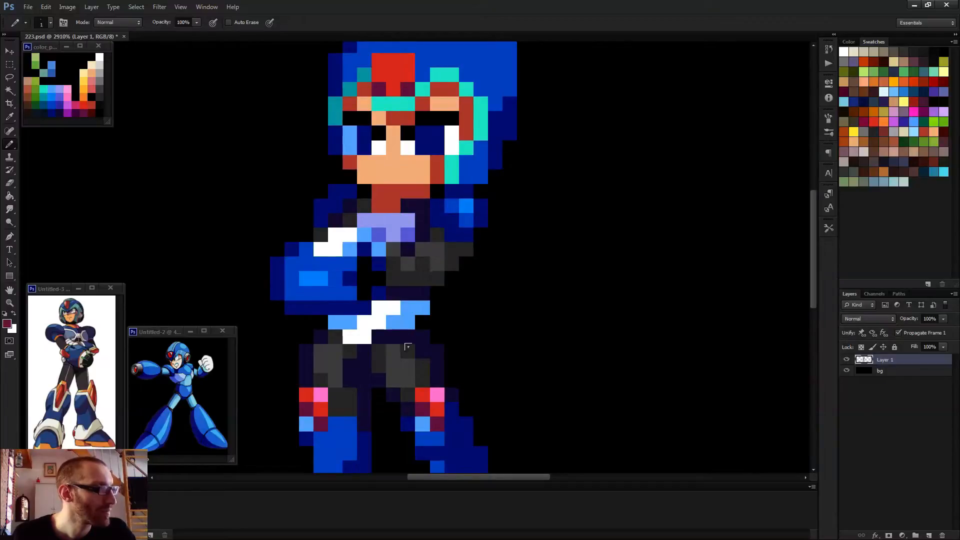
- Highlight the forehead gem's top row with the knee guard's pink and put a white pixel in its middle
alt+click(440, 390)
drag(378, 60, 407, 60)
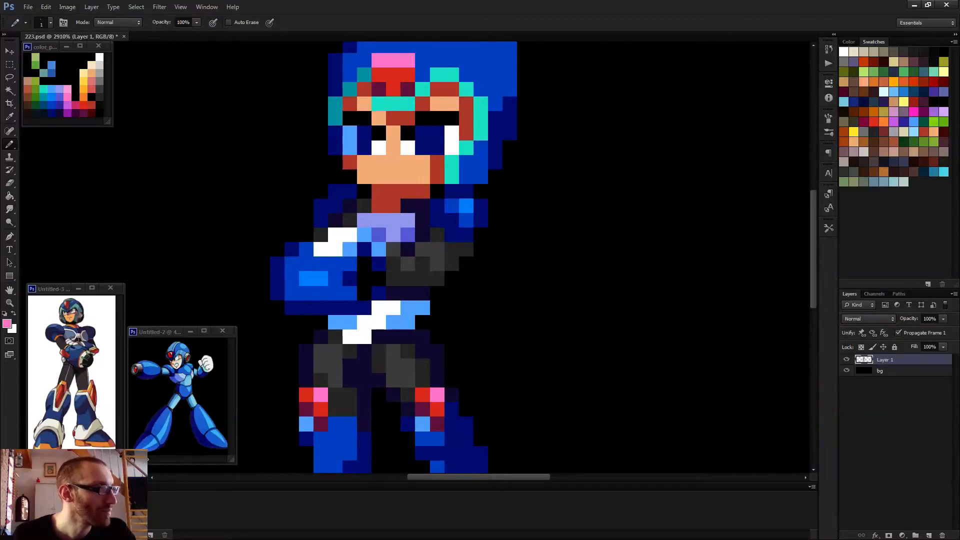
alt+click(414, 148)
click(393, 60)
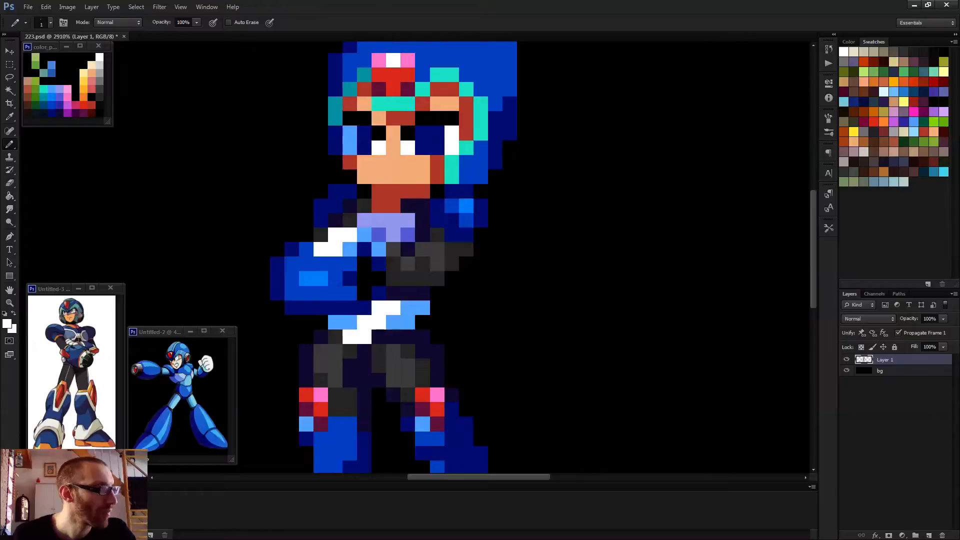
scroll(475, 163, down, 8)
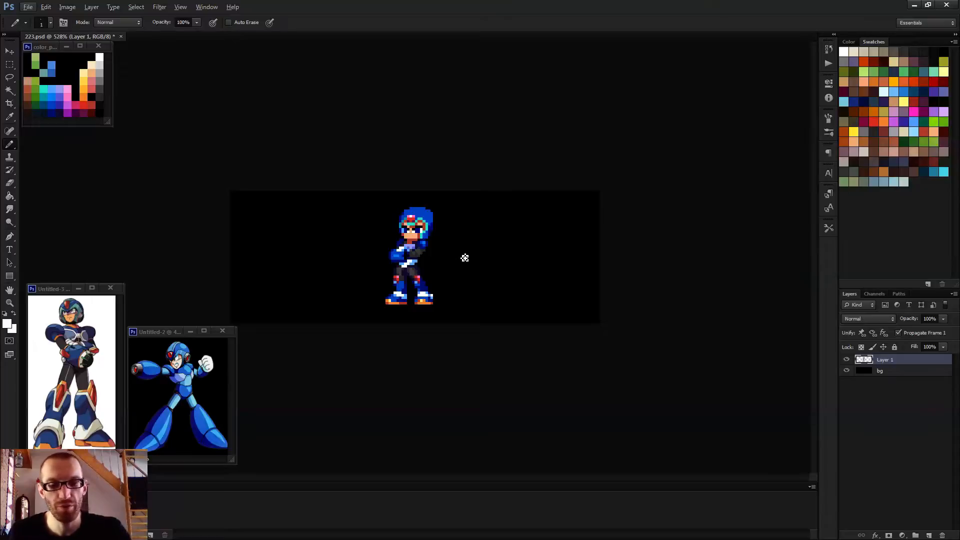
- Extend the navy shading up the helmet's right side and along its upper right contour
scroll(464, 258, up, 6)
alt+click(450, 185)
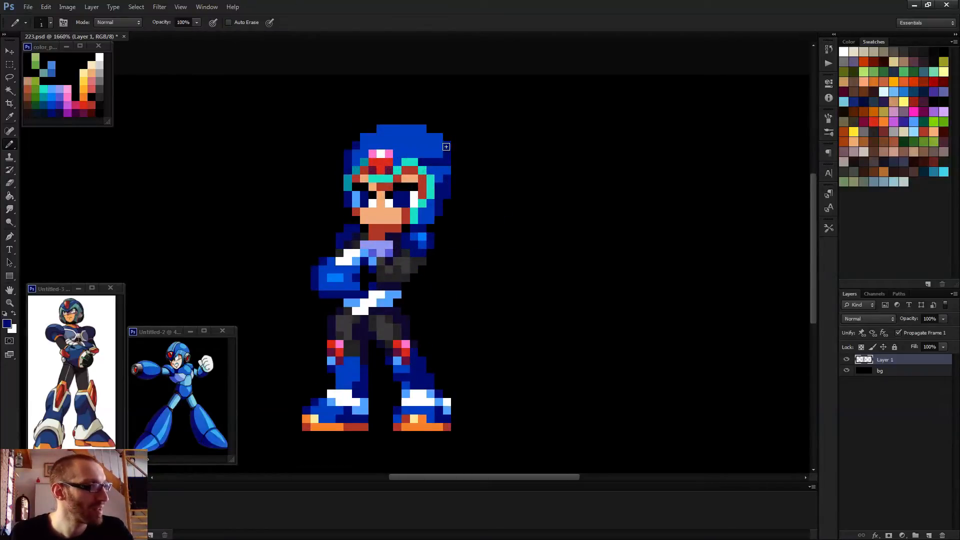
alt+click(437, 156)
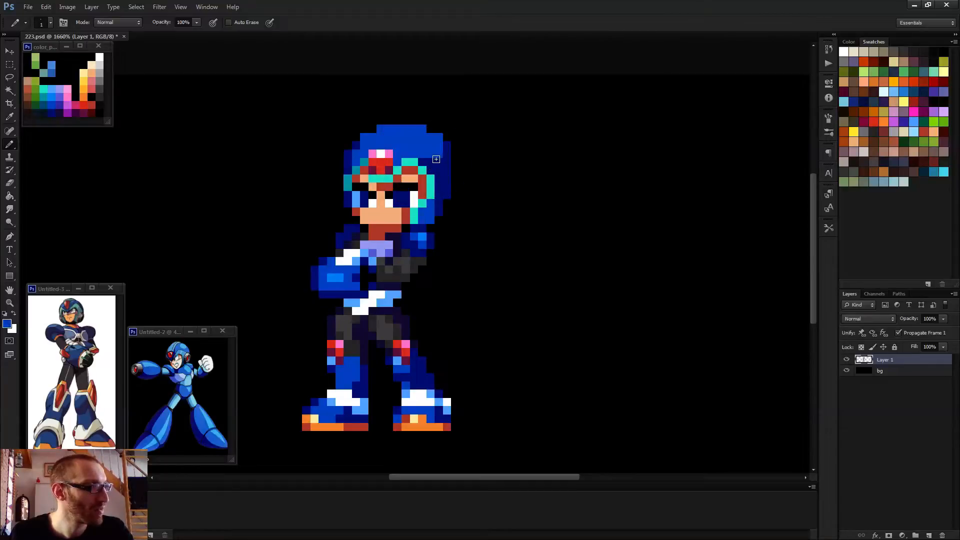
alt+click(443, 155)
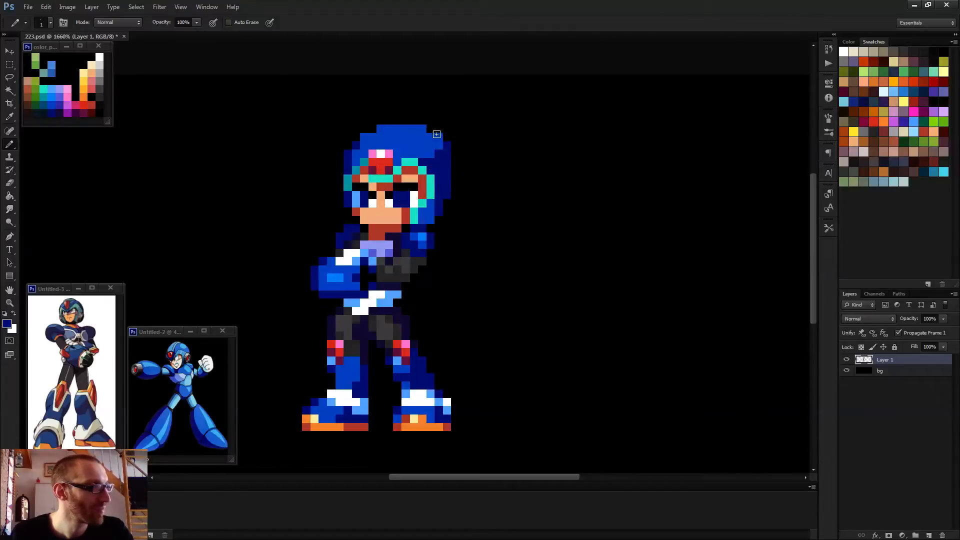
drag(422, 128, 438, 141)
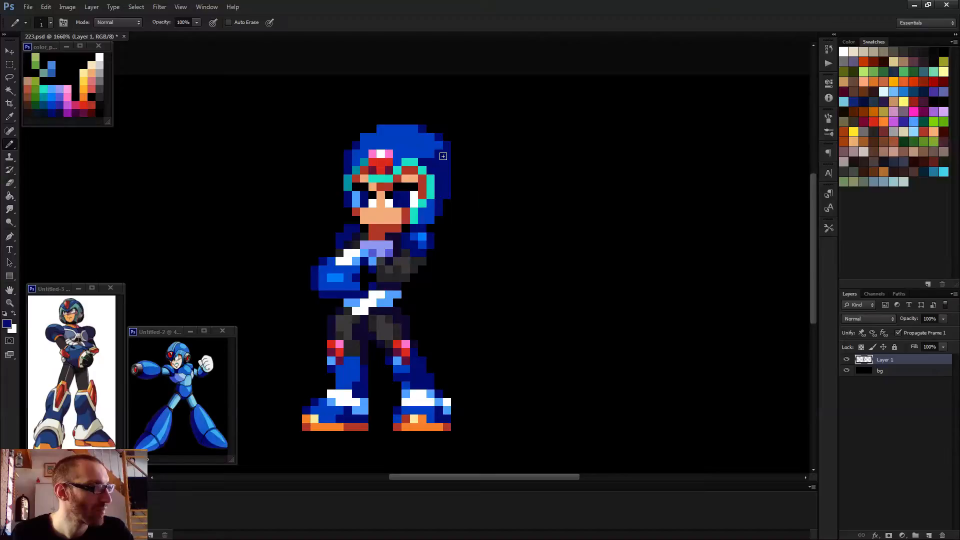
scroll(465, 192, down, 2)
scroll(465, 193, down, 3)
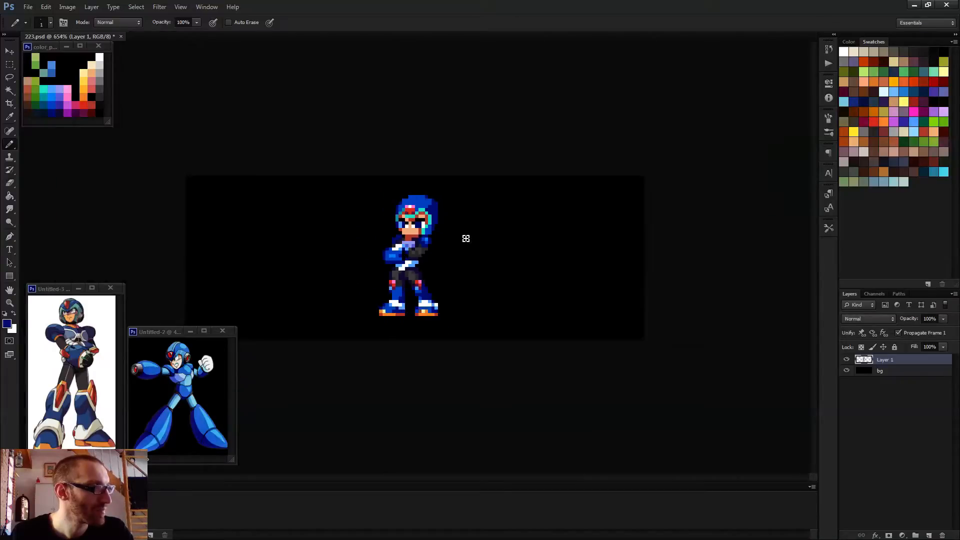
- Add a white highlight pixel to the top of the helmet, above the forehead gem
scroll(423, 228, up, 4)
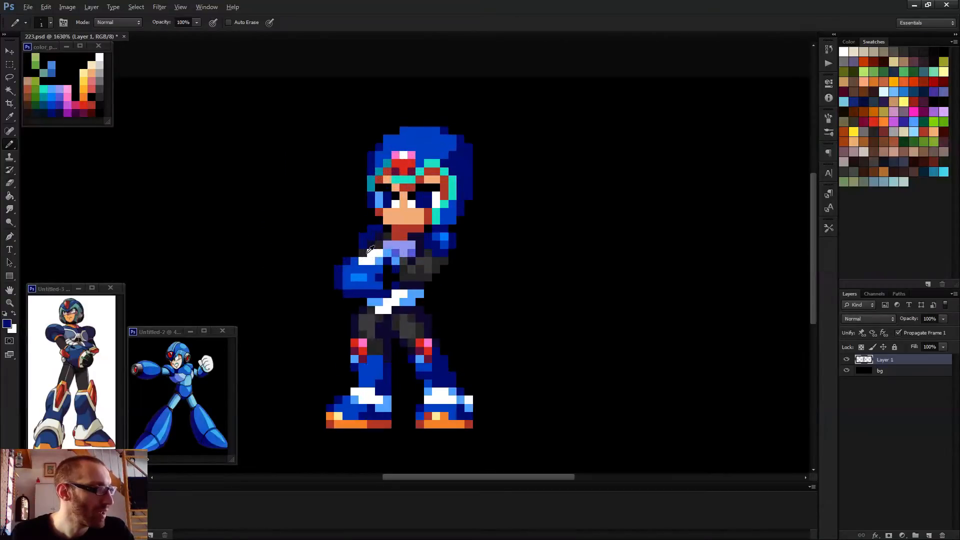
key(x)
scroll(461, 169, down, 4)
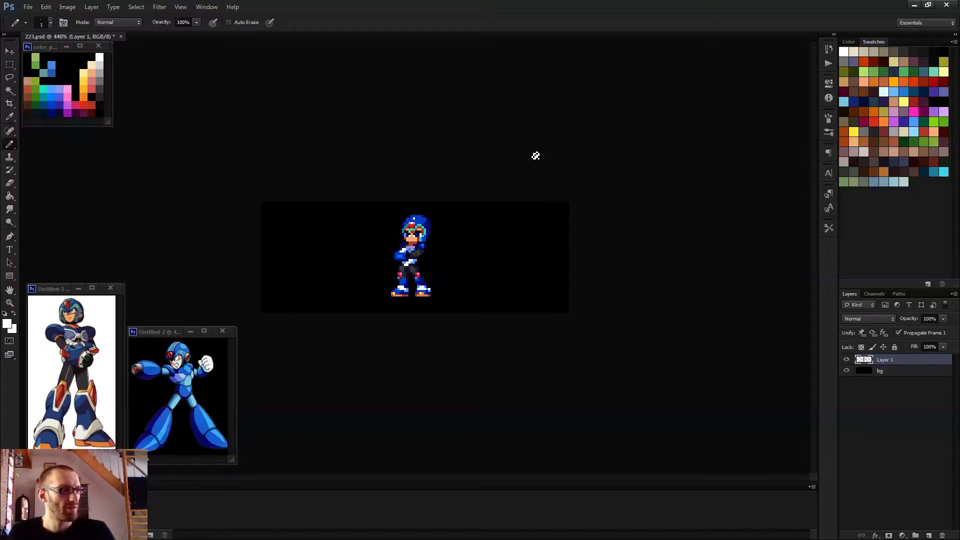
scroll(429, 304, up, 5)
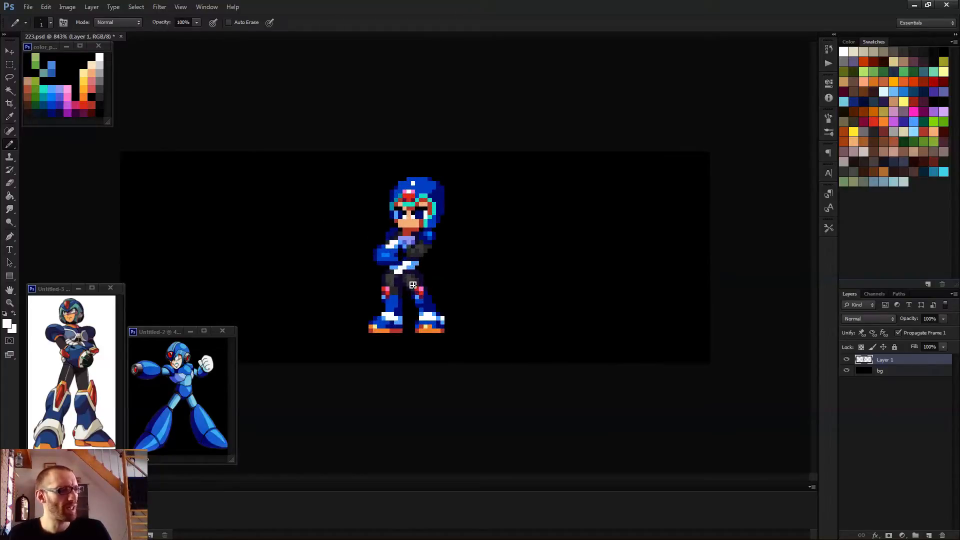
- Select the sprite's right leg from thigh to foot, move it one pixel to the right, and clear the selection
key(m)
scroll(425, 306, up, 2)
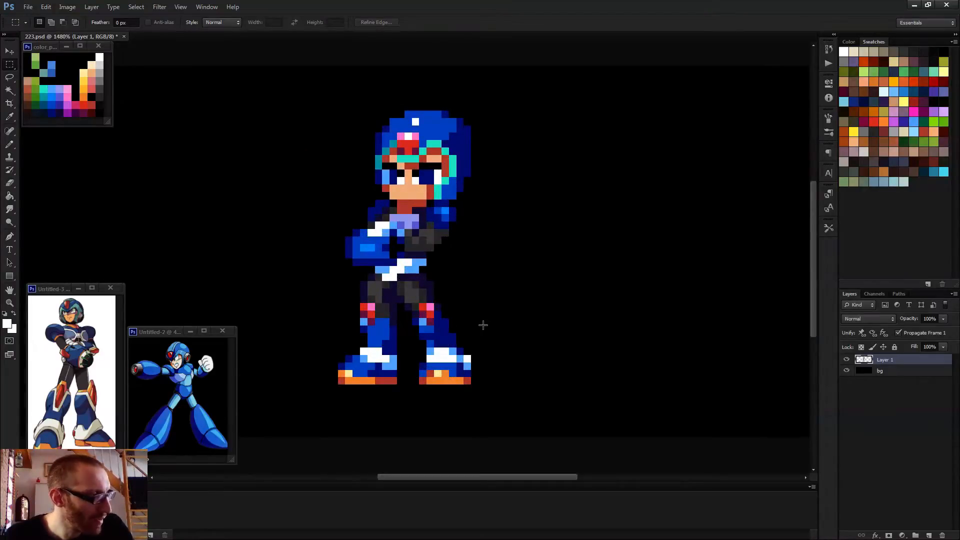
drag(402, 281, 485, 390)
scroll(569, 379, down, 2)
scroll(569, 379, down, 1)
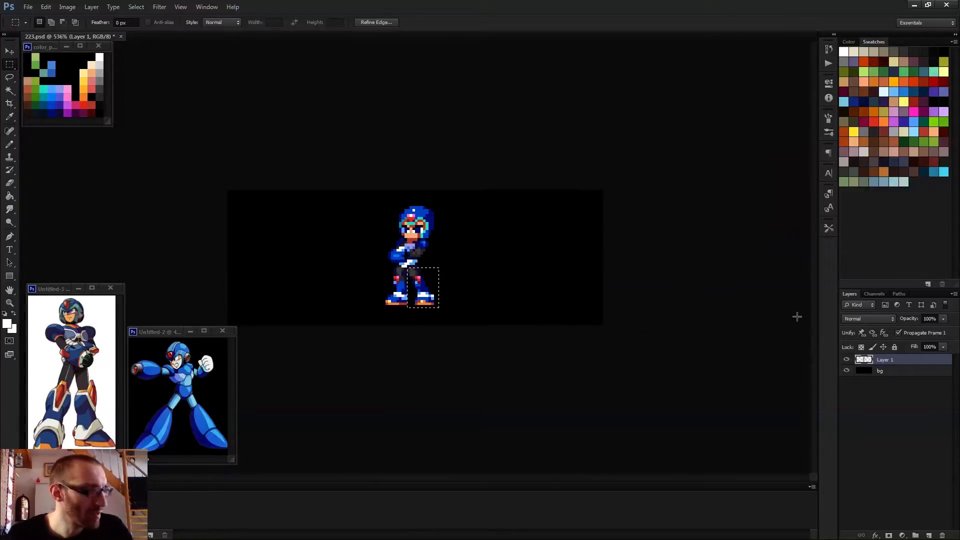
key(v)
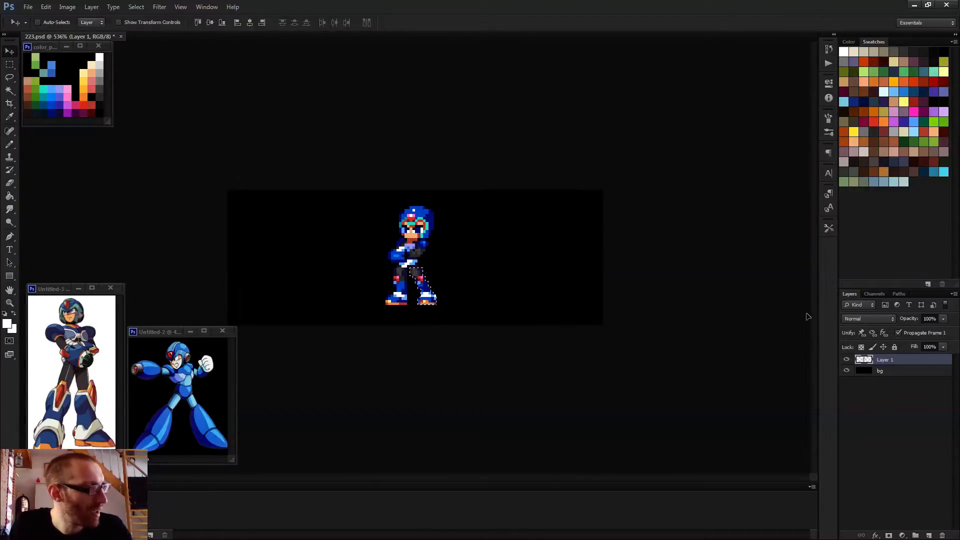
key(ctrl+d)
- Fill in the hip between the thighs with the trousers' dark purple, where the leg was shifted, and save the file
key(b)
scroll(410, 283, up, 5)
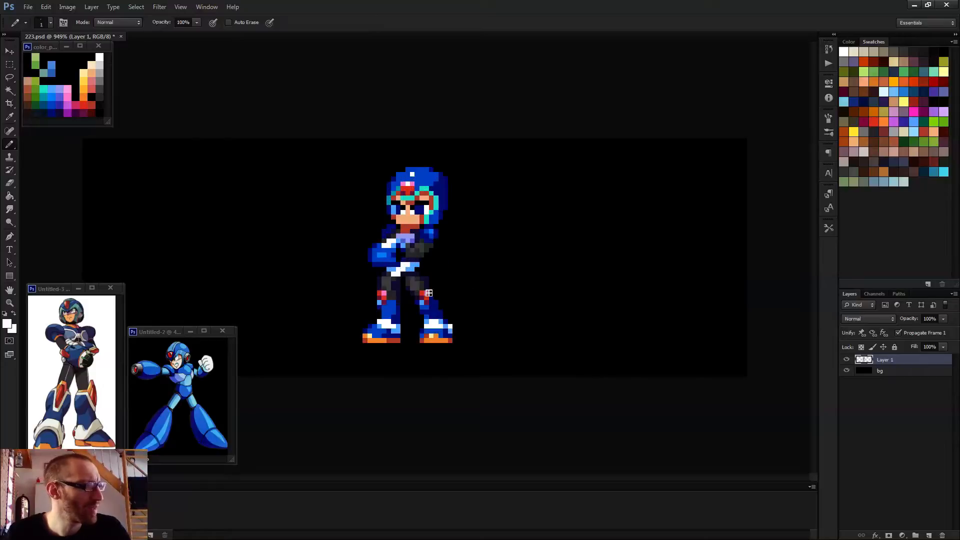
alt+click(394, 260)
drag(392, 269, 382, 277)
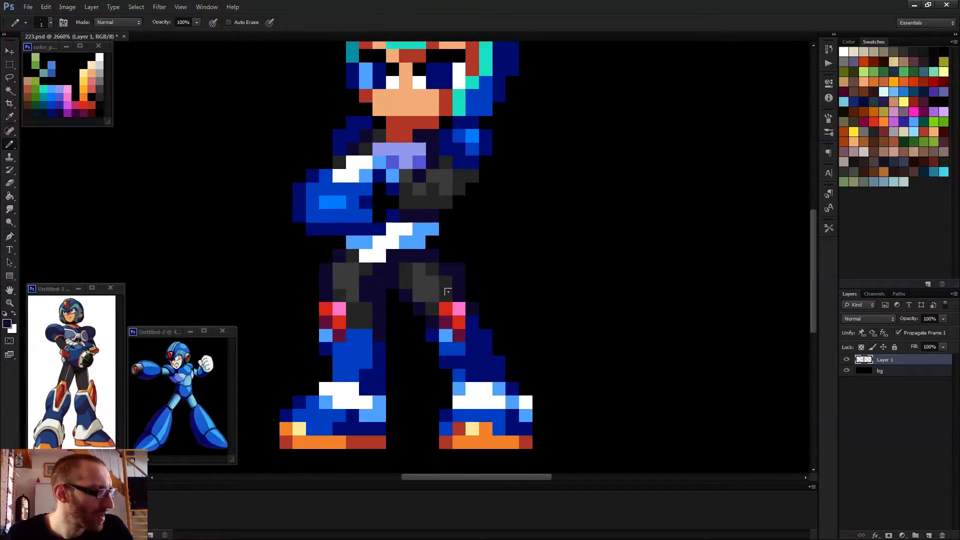
scroll(447, 292, down, 5)
scroll(430, 301, up, 2)
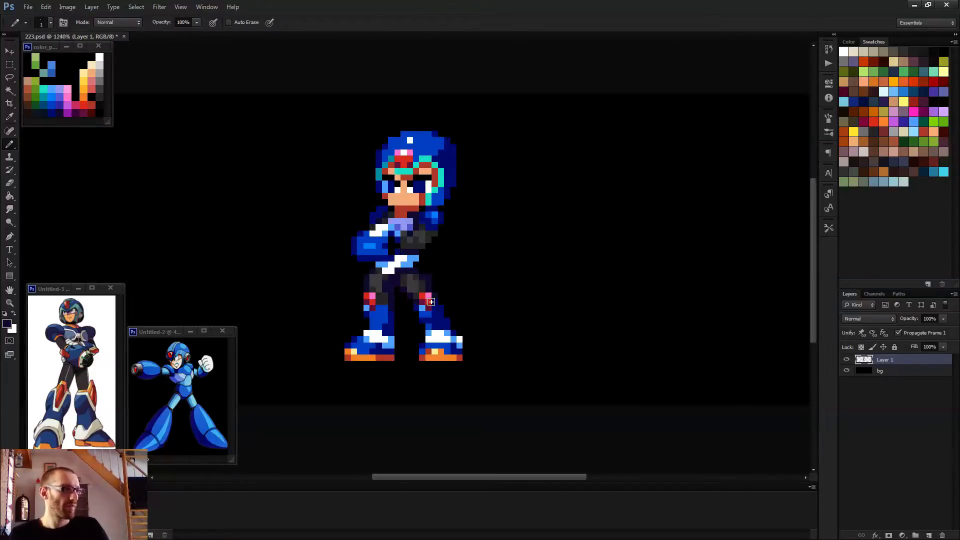
scroll(431, 301, up, 1)
key(e)
scroll(525, 307, down, 3)
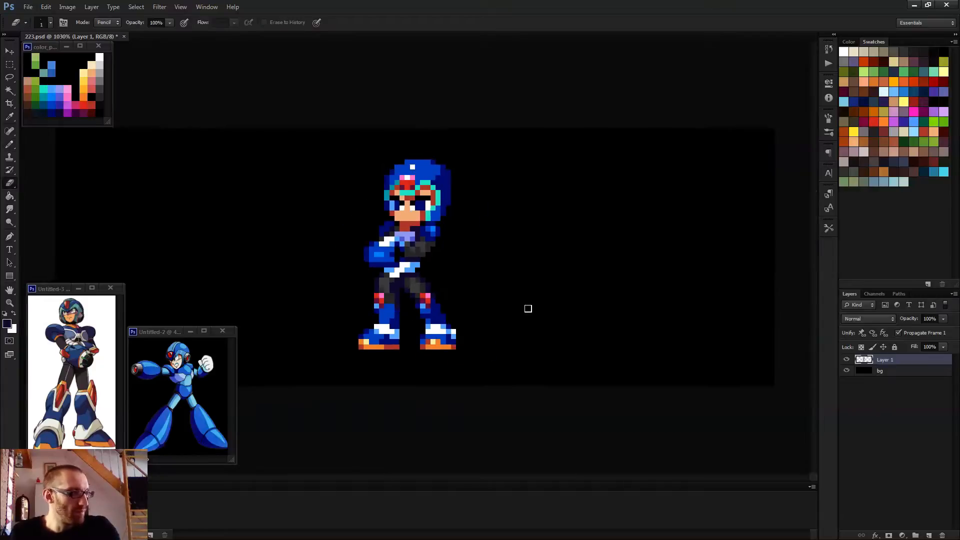
key(ctrl+s)
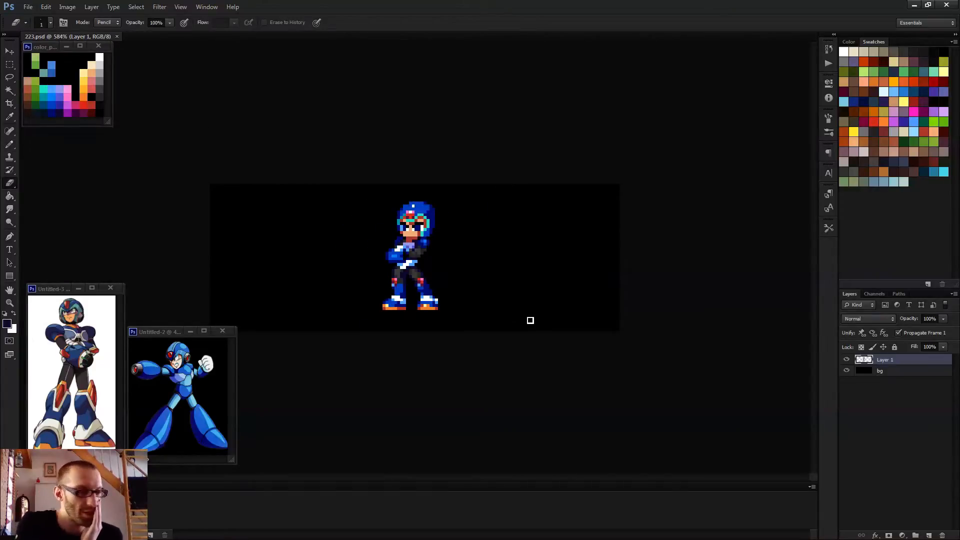
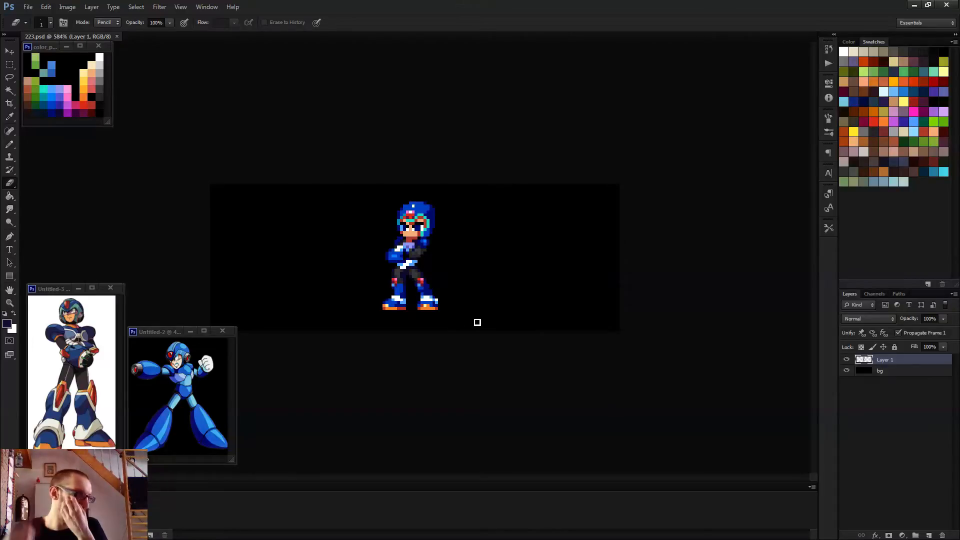
- Shade the forehead gem's bottom row and middle-left pixel maroon, and paint its top-left pixel red
scroll(379, 231, up, 5)
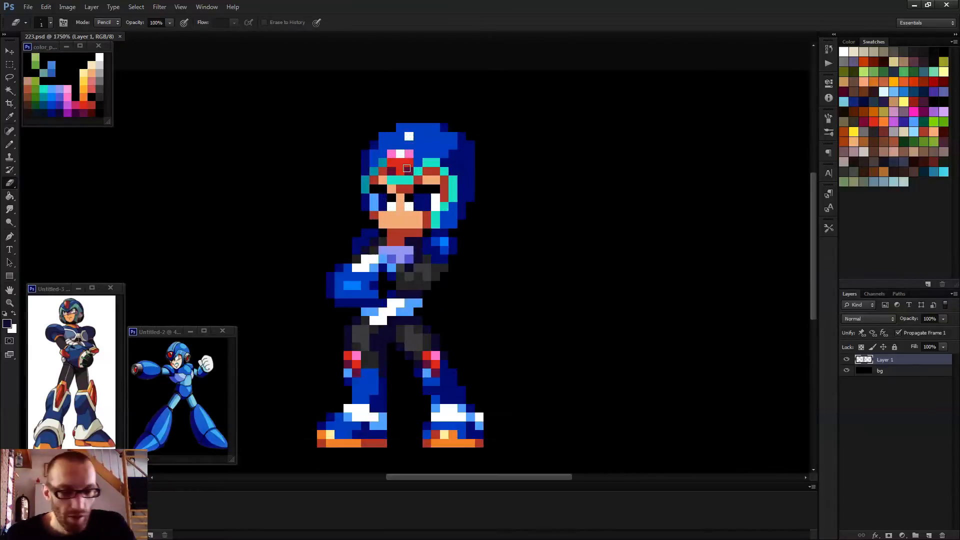
key(b)
alt+click(398, 170)
click(390, 176)
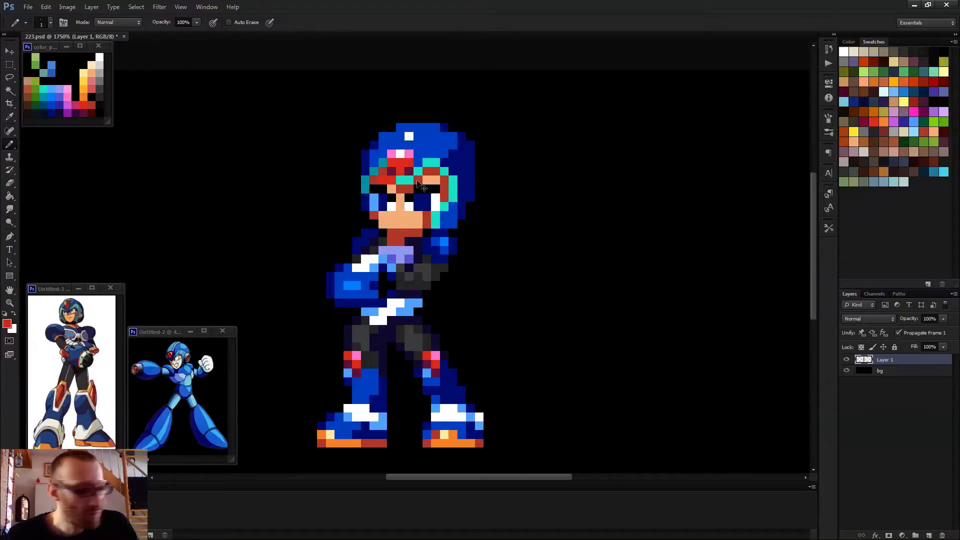
key(ctrl+z)
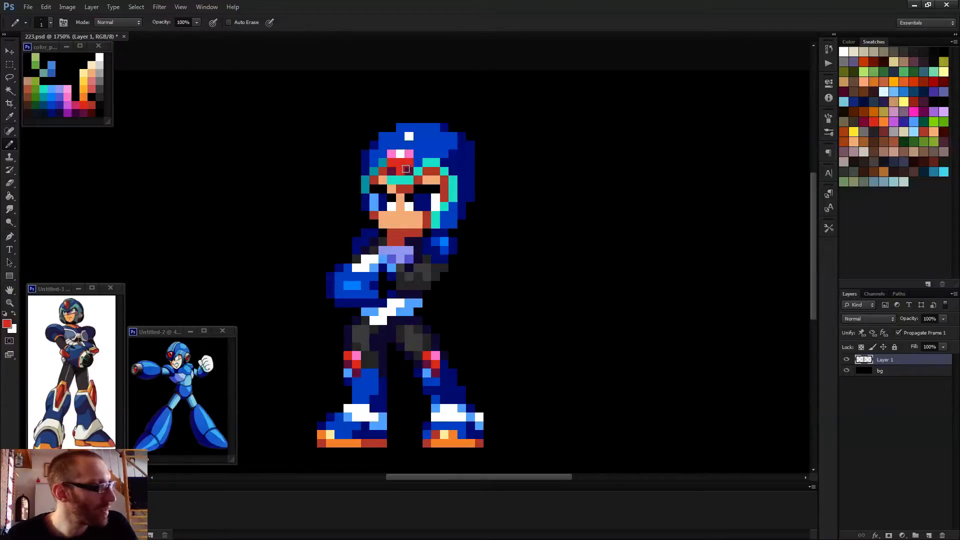
click(390, 166)
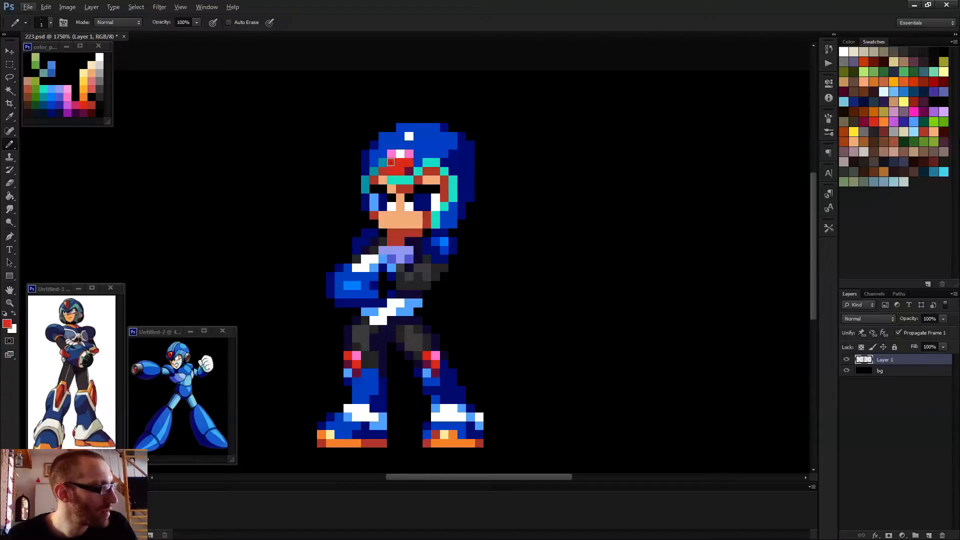
alt+click(408, 169)
drag(390, 163, 404, 171)
alt+click(406, 163)
click(388, 154)
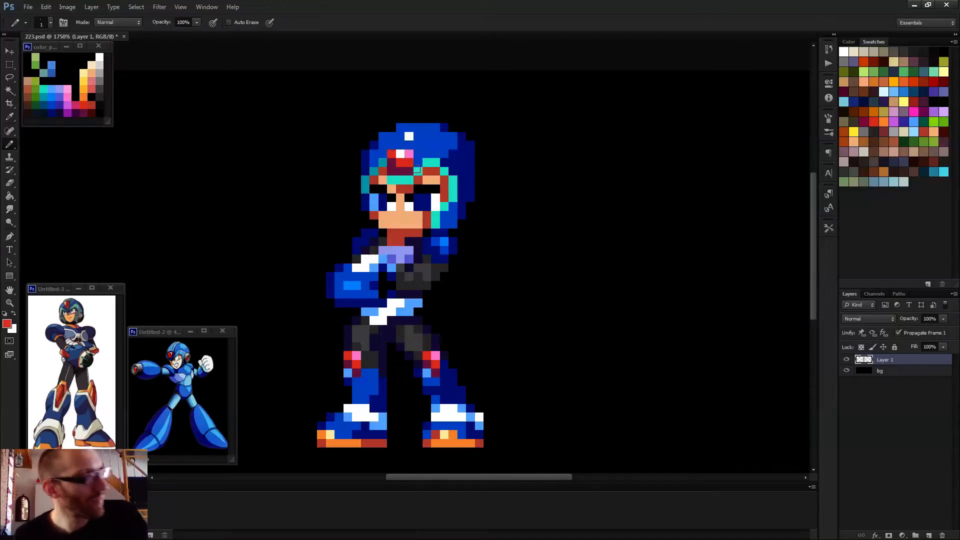
scroll(420, 171, down, 4)
scroll(447, 217, up, 1)
scroll(426, 198, down, 3)
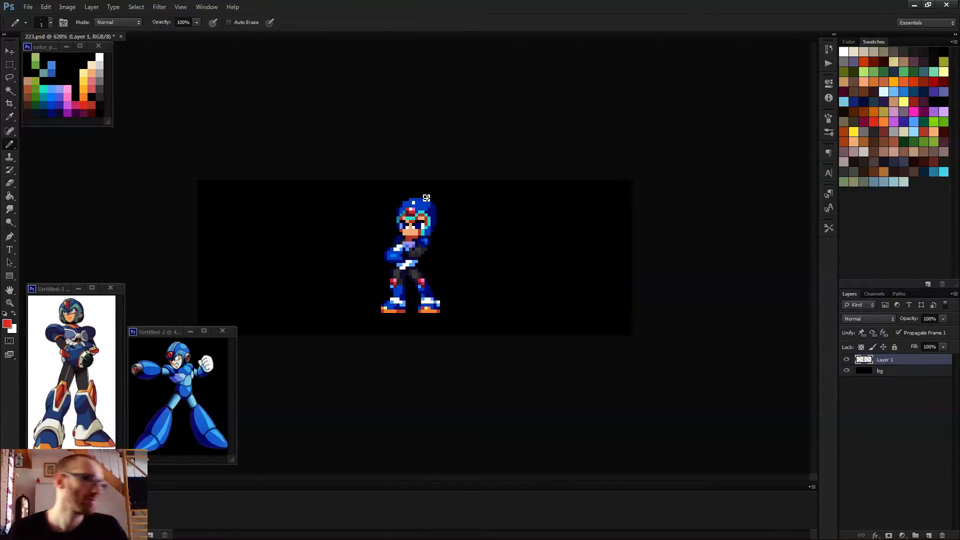
scroll(411, 188, up, 4)
scroll(408, 183, up, 5)
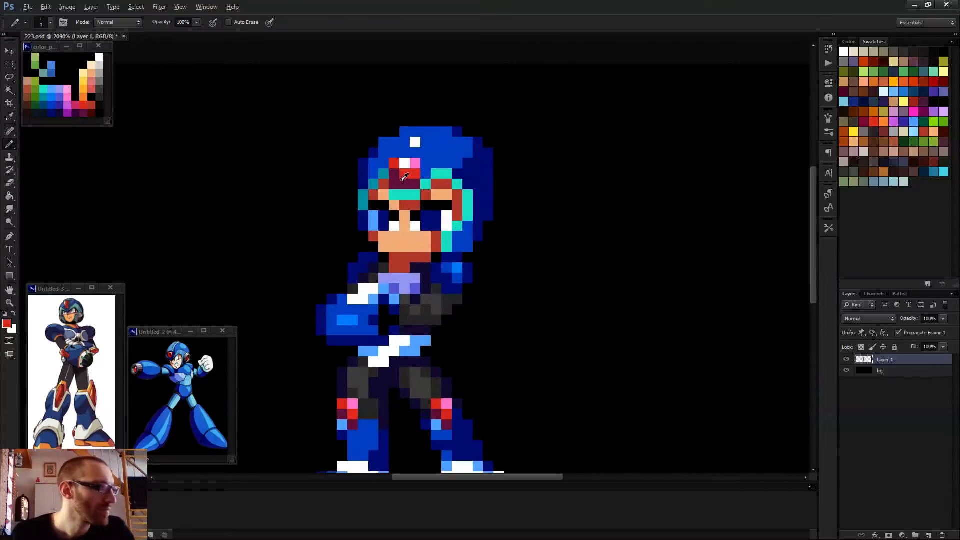
- Recolor the forehead gem with a red middle-left pixel, maroon middle-right pixel, pink top-left pixel and red top-right pixel
click(397, 174)
alt+click(415, 180)
click(413, 176)
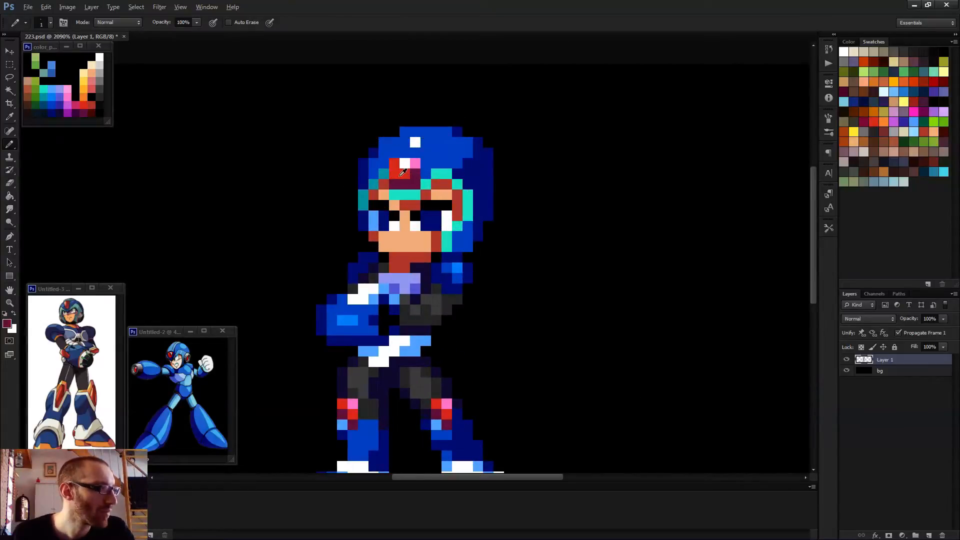
alt+click(397, 162)
click(397, 163)
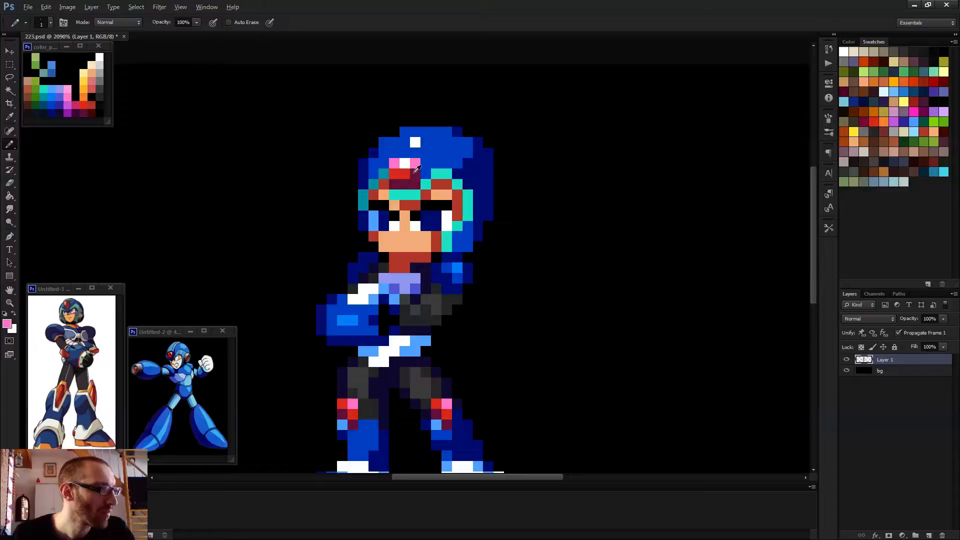
alt+click(409, 170)
click(413, 161)
scroll(443, 193, down, 5)
scroll(448, 230, down, 5)
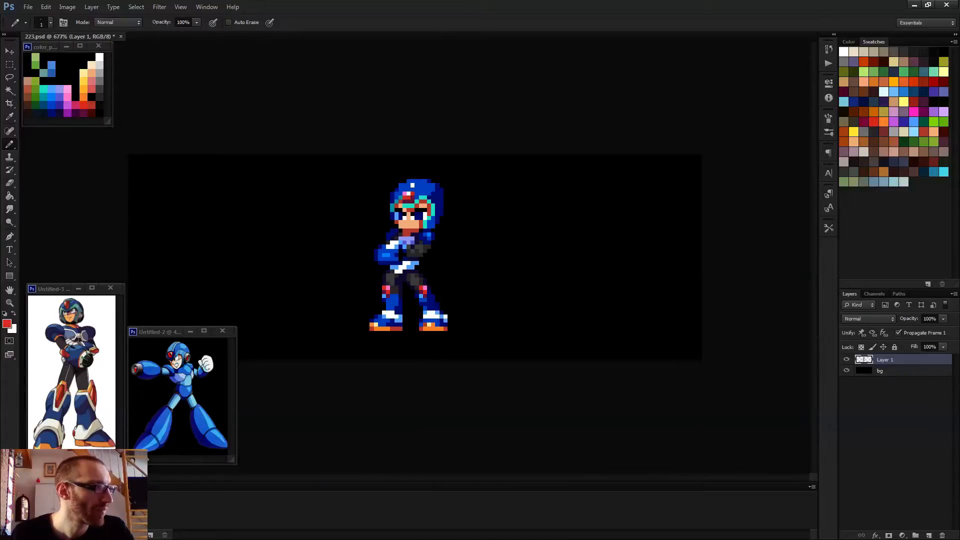
scroll(448, 232, down, 3)
scroll(410, 225, up, 15)
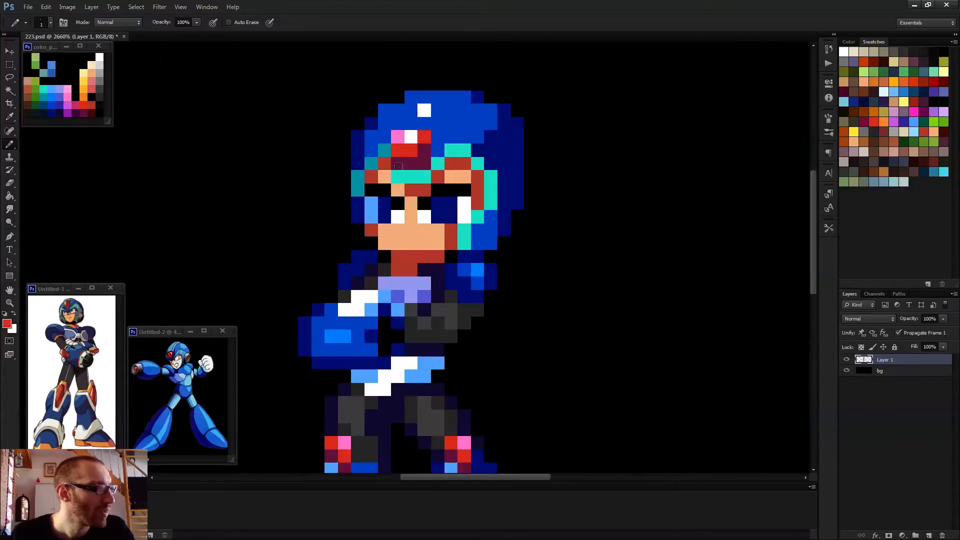
- Try swapping the forehead gem's highlights, with white in the top-left pixel and pink in the top-middle pixel
alt+click(409, 136)
click(396, 137)
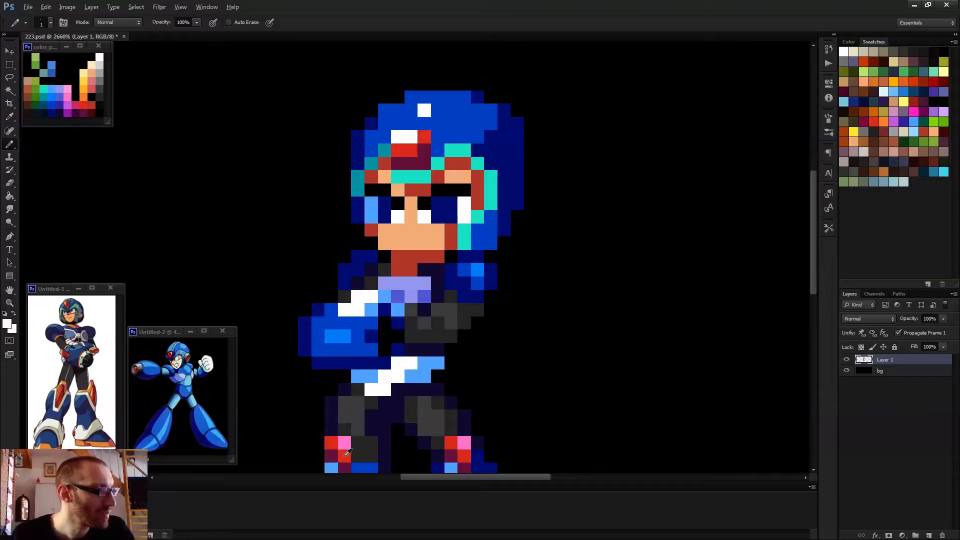
alt+click(345, 445)
click(410, 137)
scroll(487, 164, down, 6)
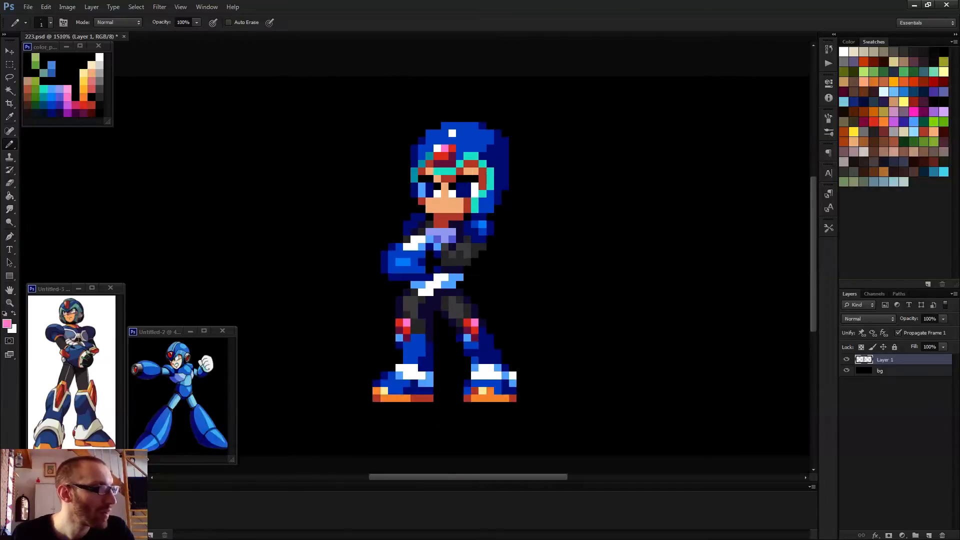
scroll(487, 182, down, 6)
scroll(475, 224, down, 2)
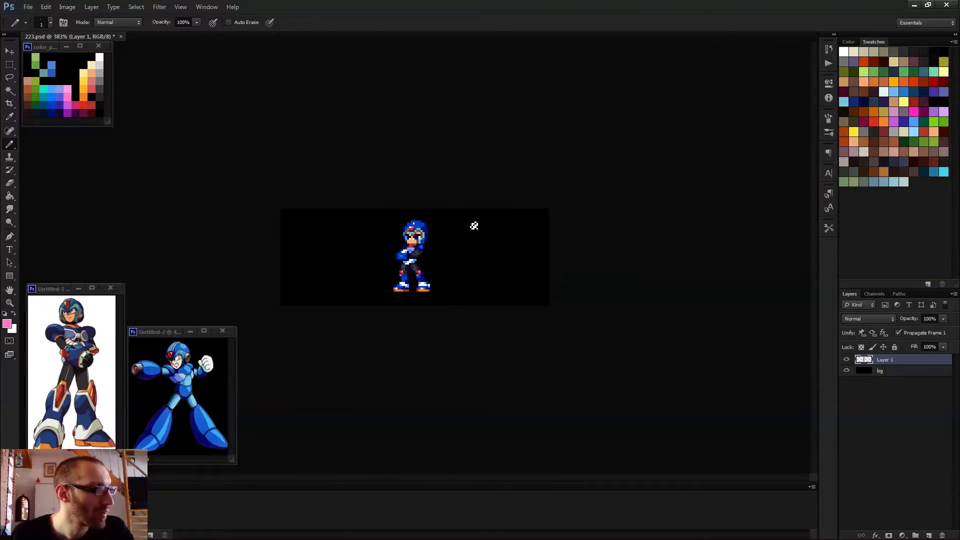
scroll(406, 243, up, 8)
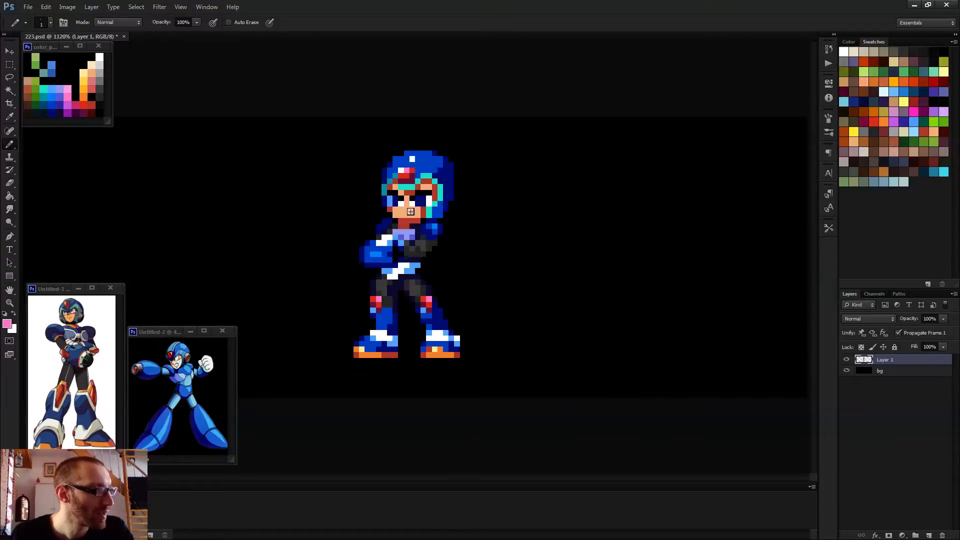
scroll(408, 213, down, 6)
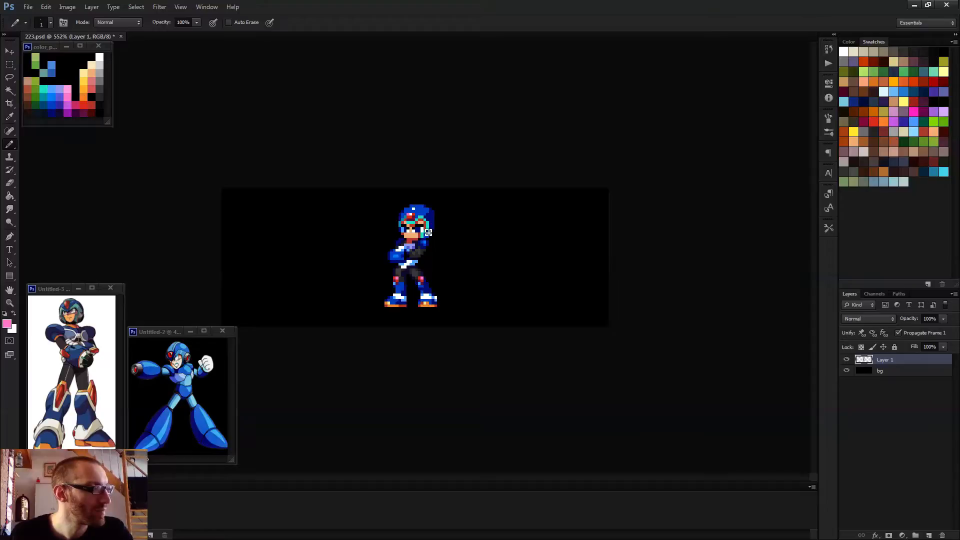
scroll(442, 236, down, 1)
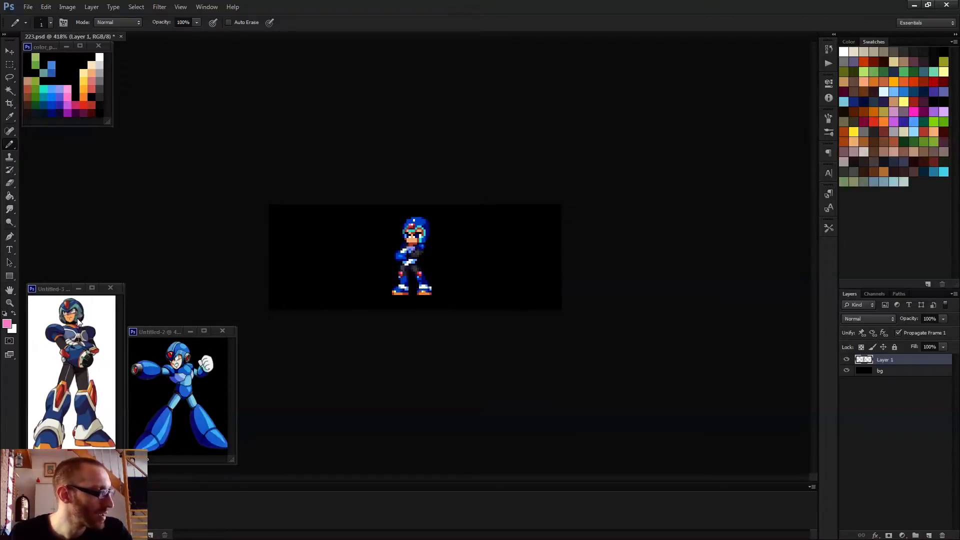
- Shade a diagonal navy band on the helmet, running from beside the forehead gem toward the upper right
scroll(454, 248, up, 8)
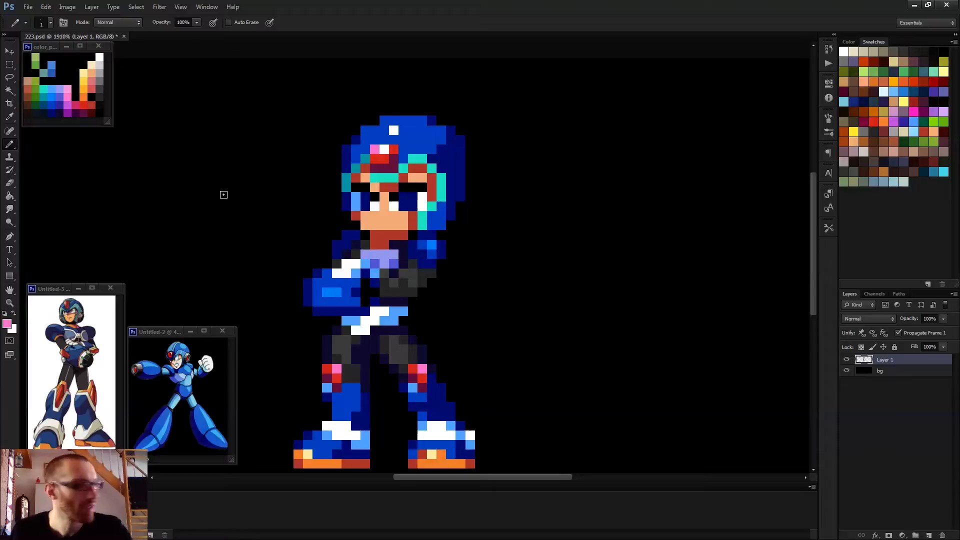
scroll(456, 122, up, 4)
alt+click(369, 138)
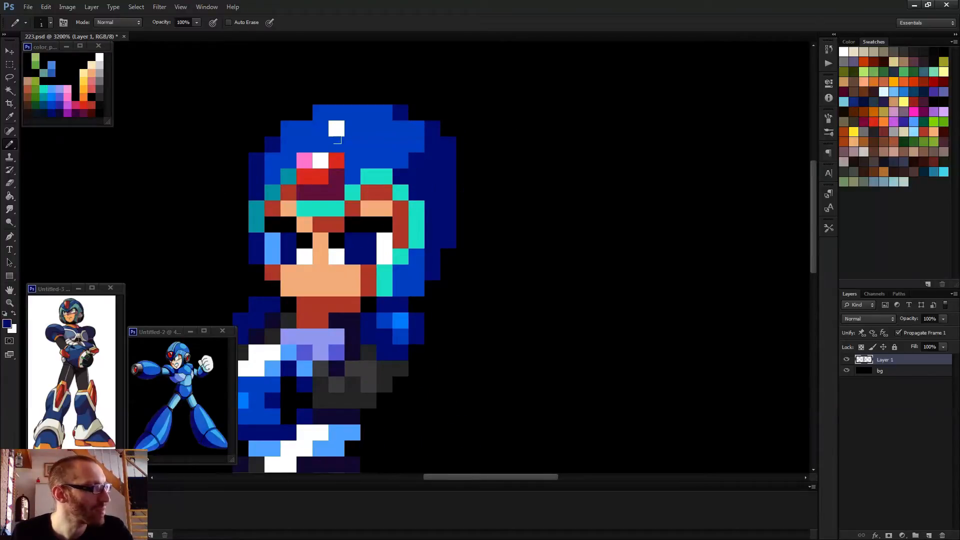
mouse_move(342, 149)
mouse_down()
mouse_move(369, 145)
mouse_move(385, 128)
mouse_up()
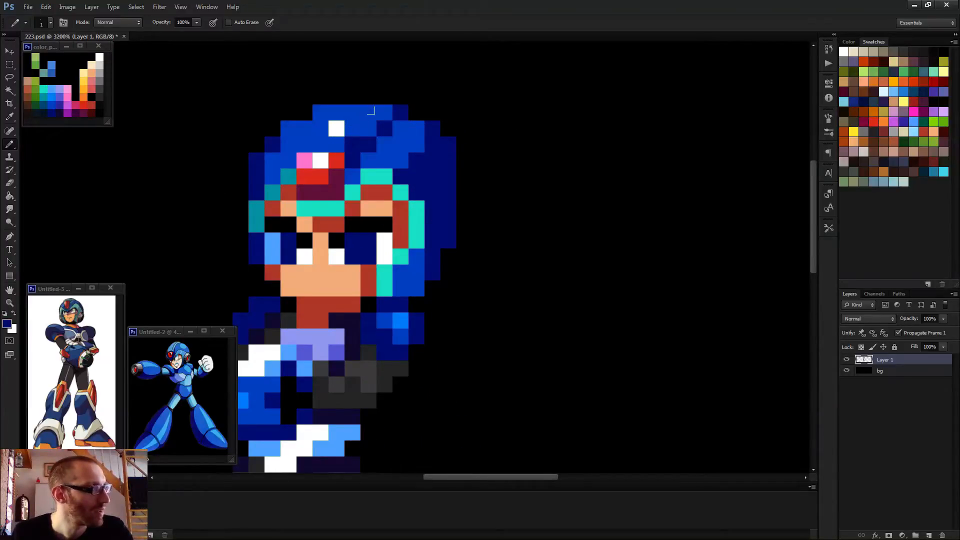
scroll(392, 140, down, 4)
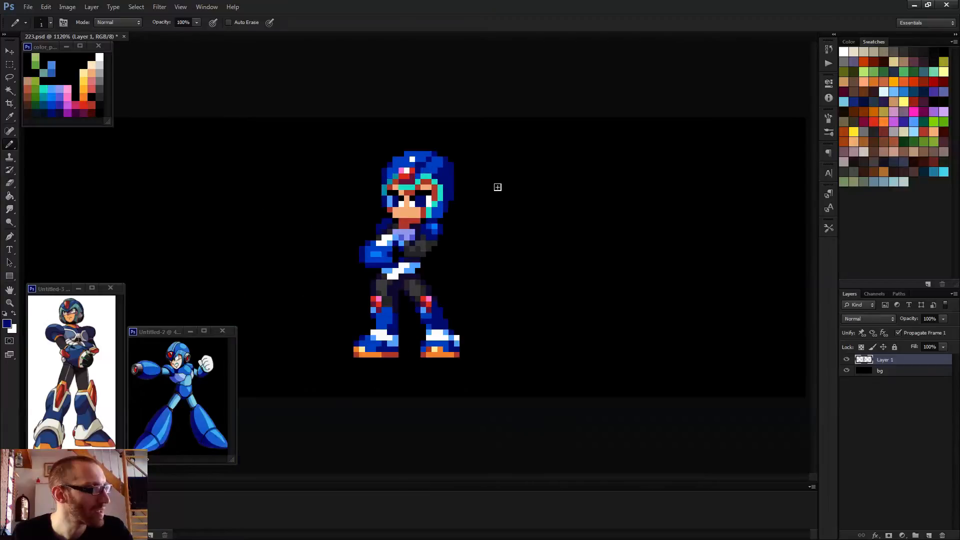
scroll(449, 219, up, 2)
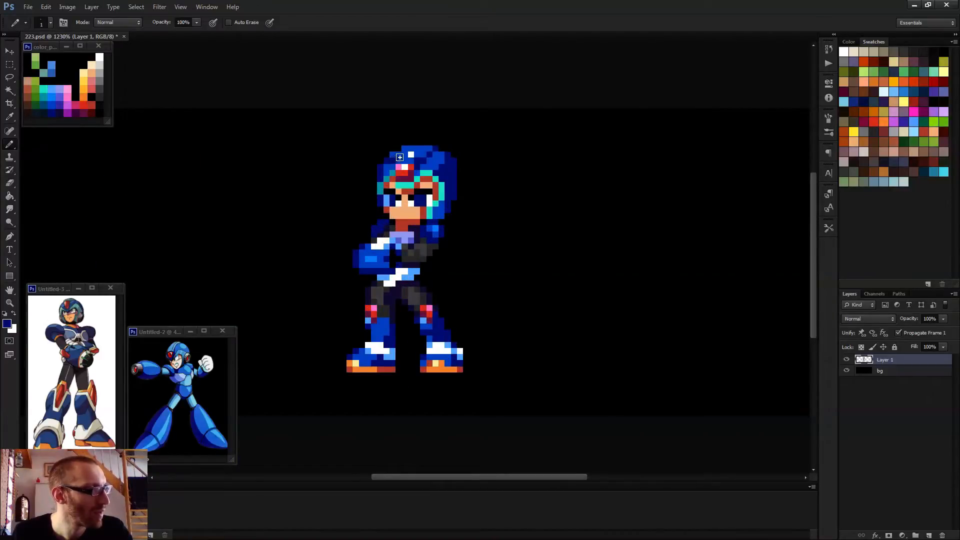
scroll(424, 165, down, 3)
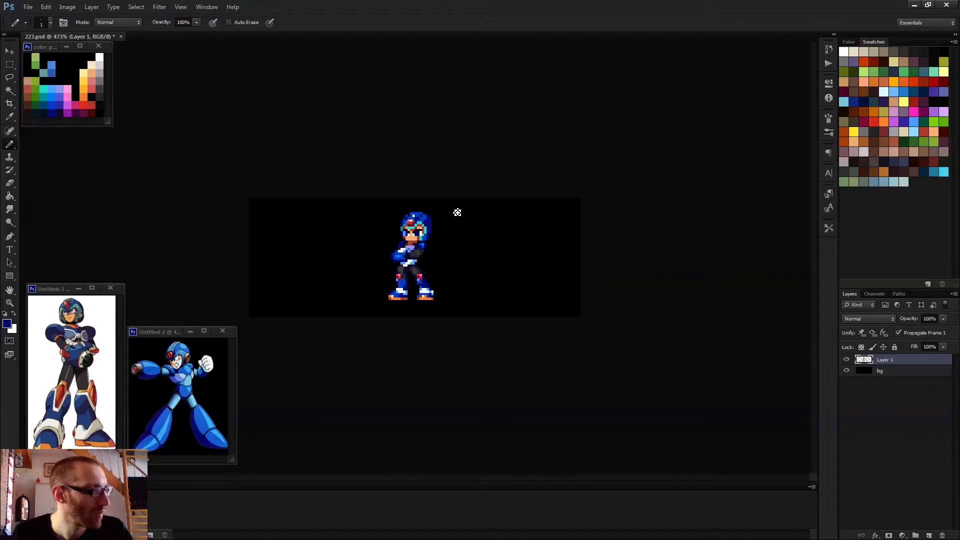
scroll(435, 229, up, 3)
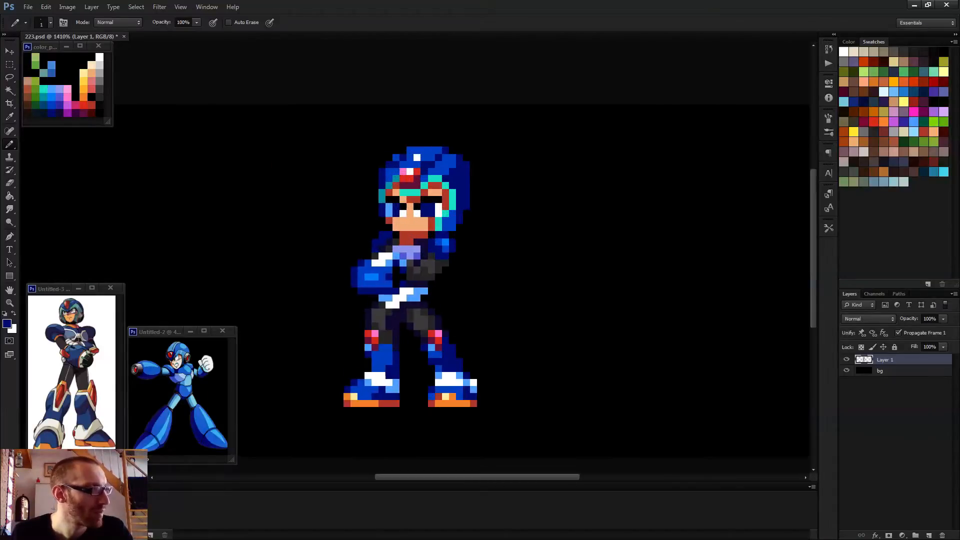
alt+click(400, 153)
alt+click(399, 156)
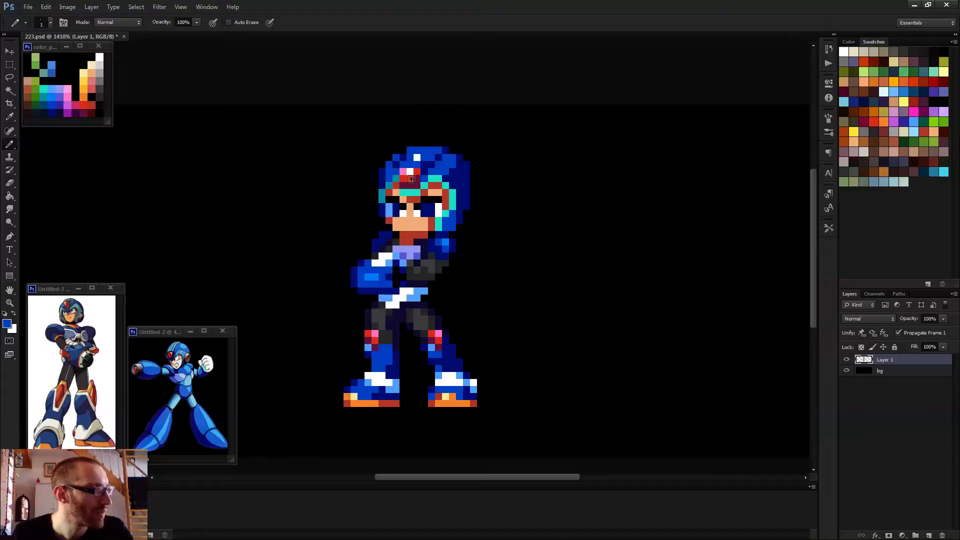
scroll(475, 199, down, 4)
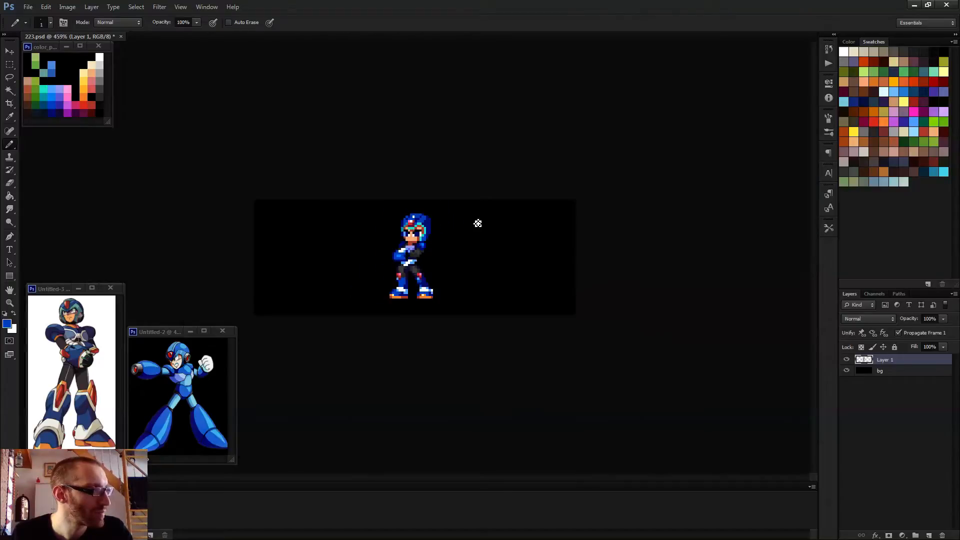
- Draw a one-pixel dark navy ground line beneath and beyond both boots, trim its ends, and save the document
key(ctrl+s)
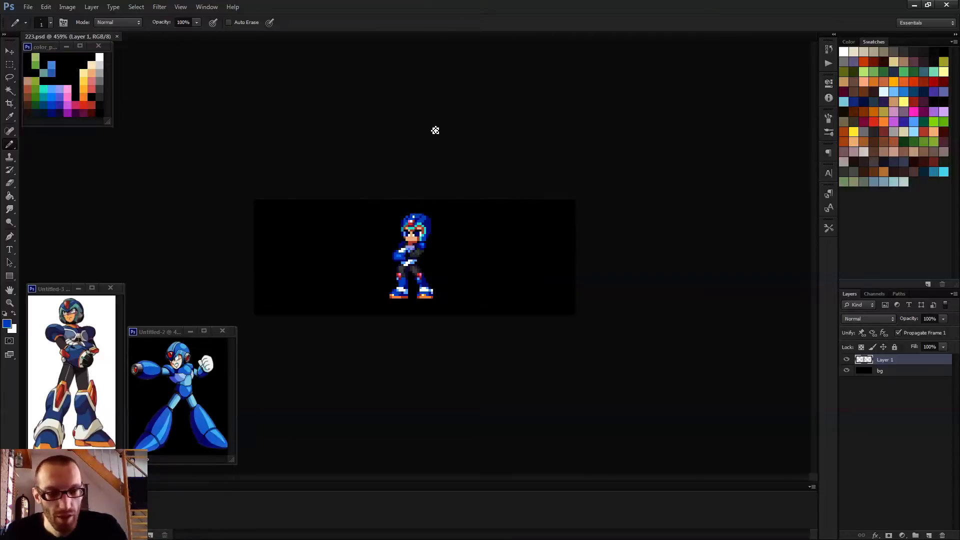
scroll(437, 305, up, 5)
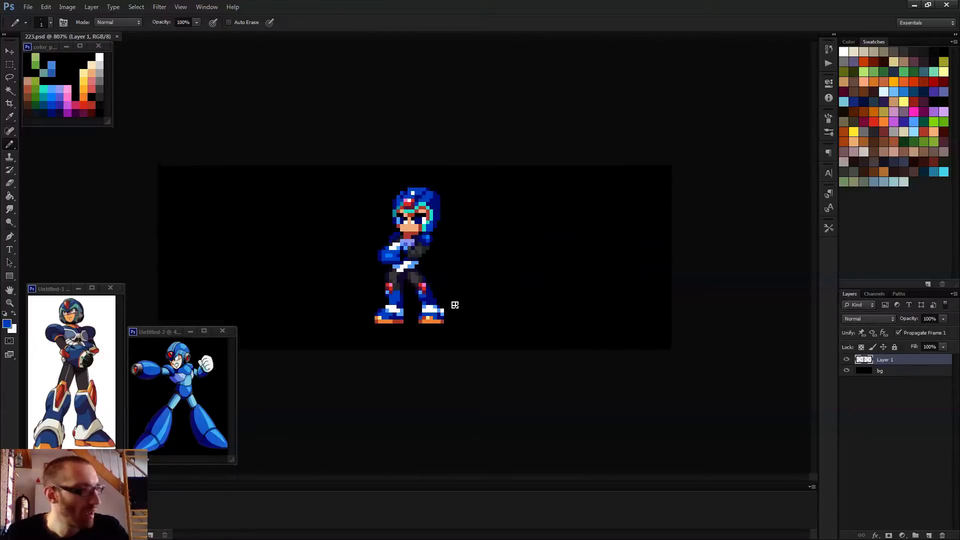
alt+click(63, 111)
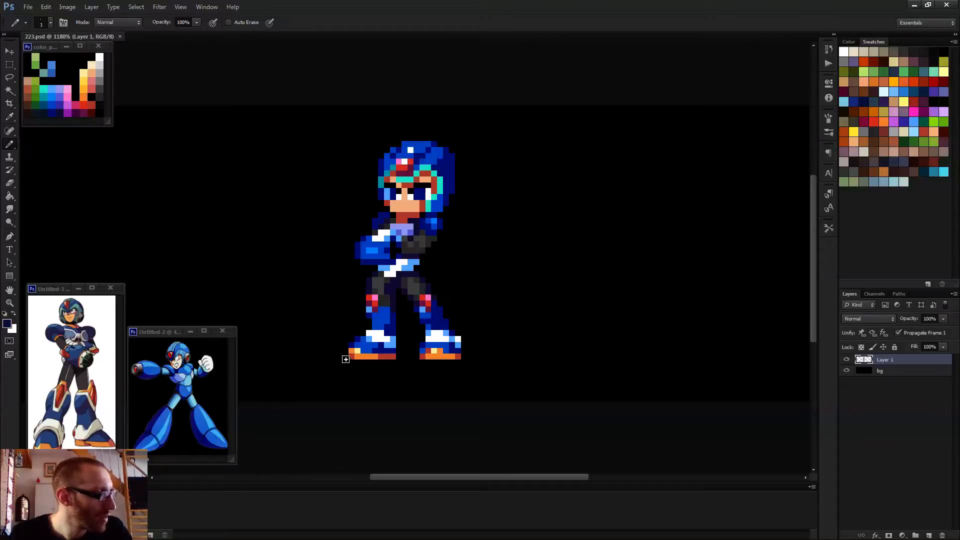
mouse_move(345, 359)
mouse_down()
mouse_move(309, 358)
mouse_move(517, 359)
mouse_move(535, 370)
mouse_move(522, 359)
mouse_move(498, 360)
mouse_up()
key(e)
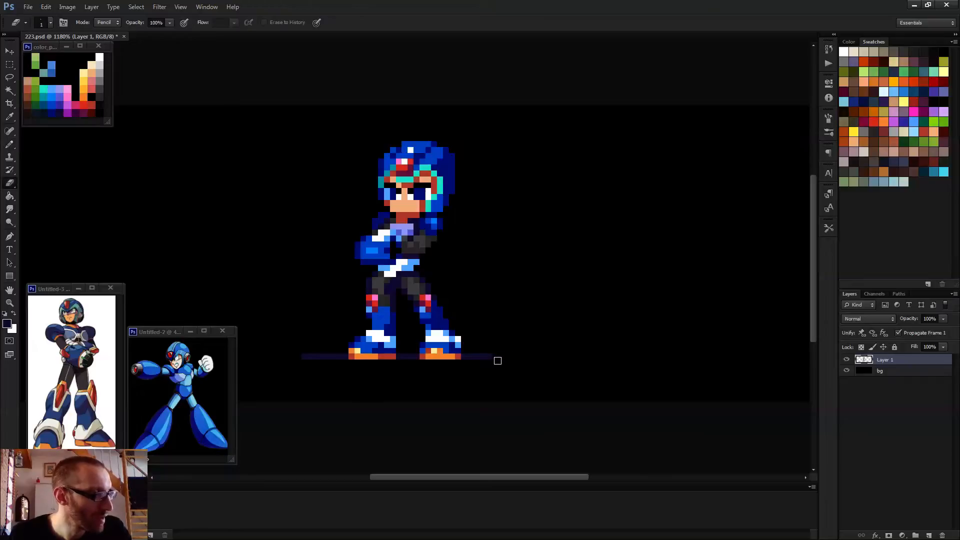
drag(300, 357, 332, 357)
key(ctrl+minus)
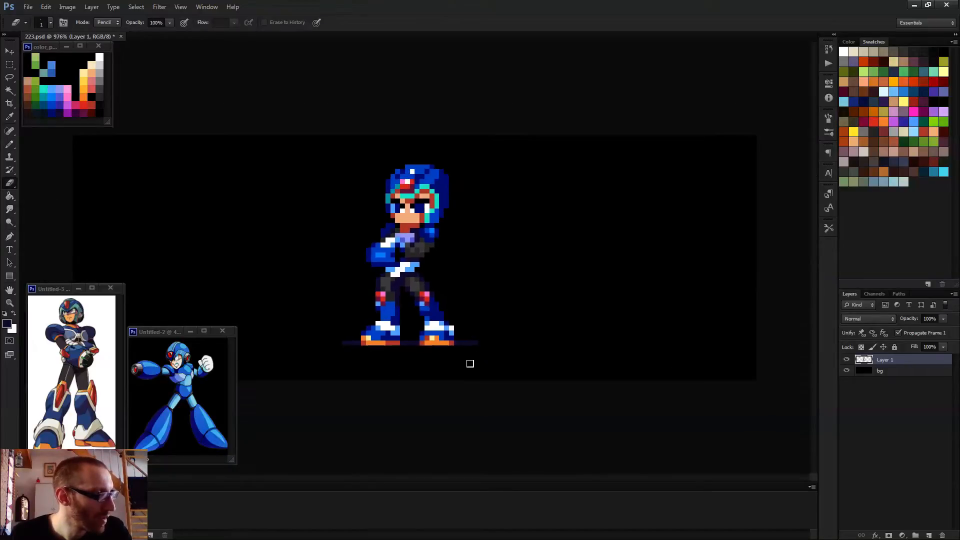
key(ctrl+minus)
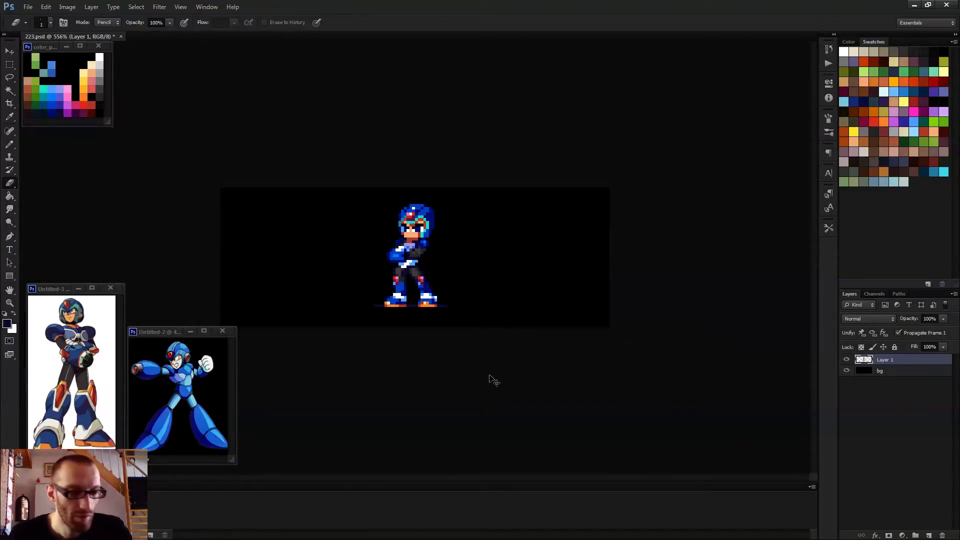
key(ctrl+s)
- Move the sprite two pixels down and one pixel right to reposition it on the canvas
key(v)
key(Down)
key(Down)
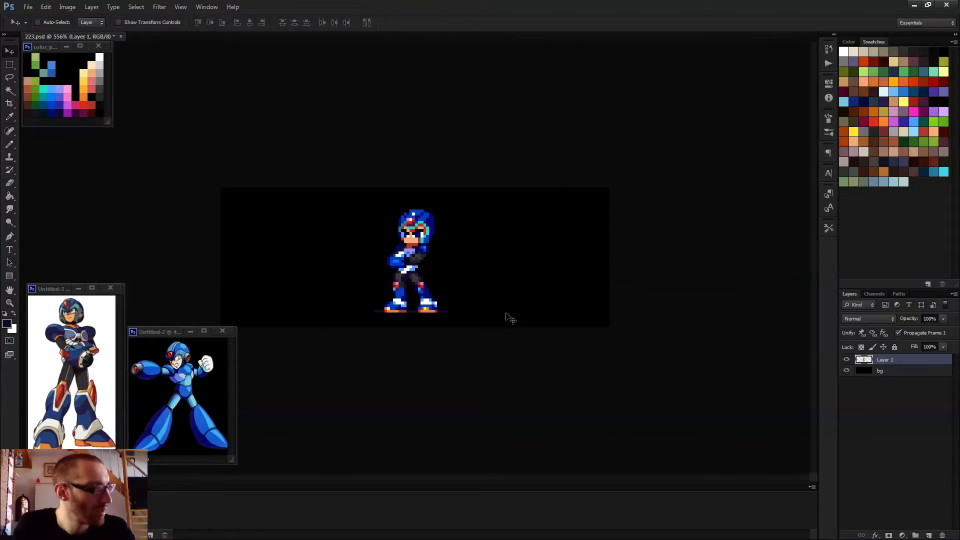
key(m)
drag(220, 188, 415, 316)
key(ctrl+d)
key(v)
key(Right)
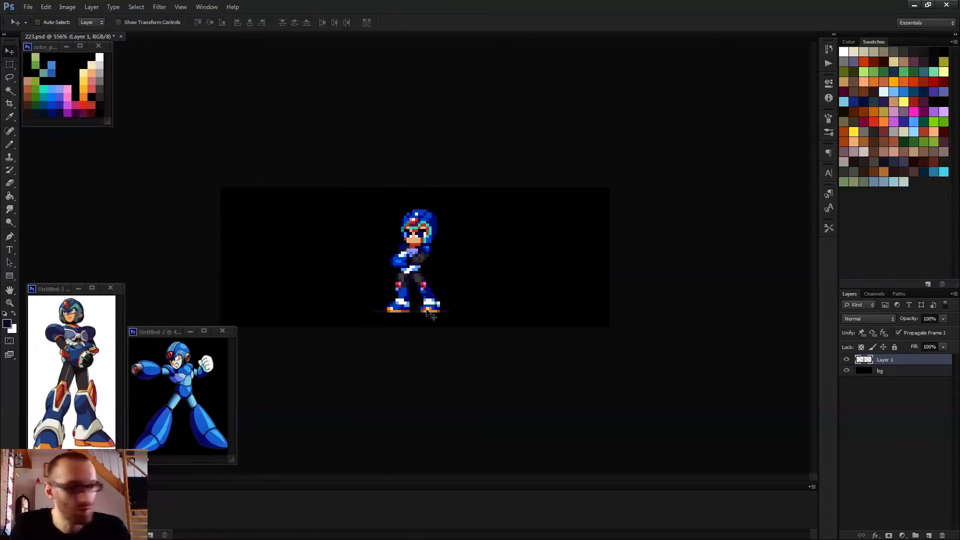
- Duplicate the sprite layer as Frame 2 and hide Layer 1
key(b)
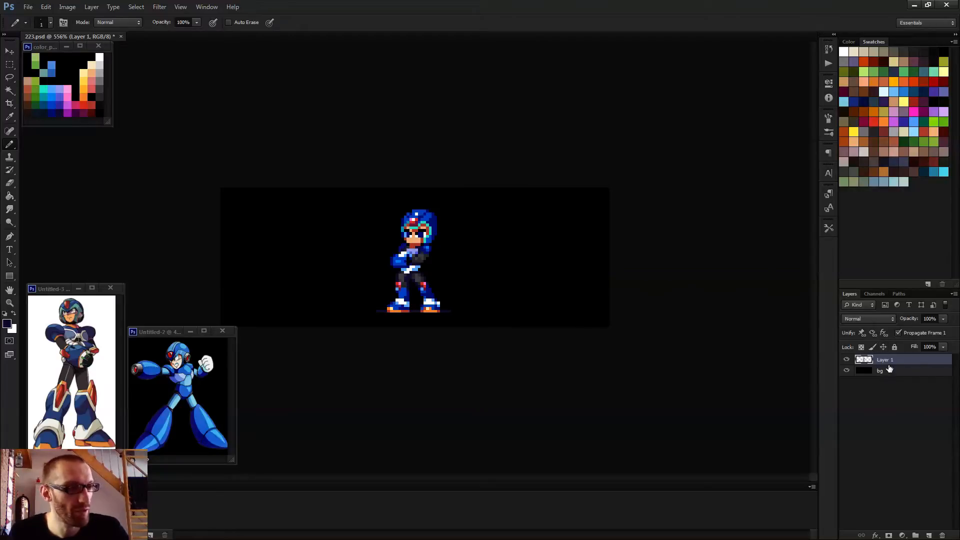
click(846, 371)
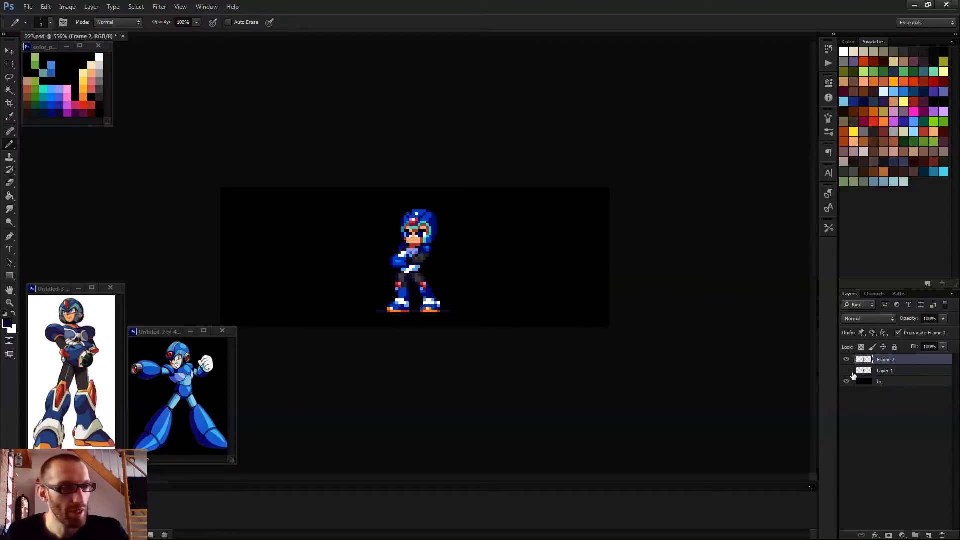
- Cut the blue forearm out of the crossed-arms pose on Frame 2 and move it clear of the body on the left
scroll(435, 262, up, 4)
scroll(350, 250, up, 4)
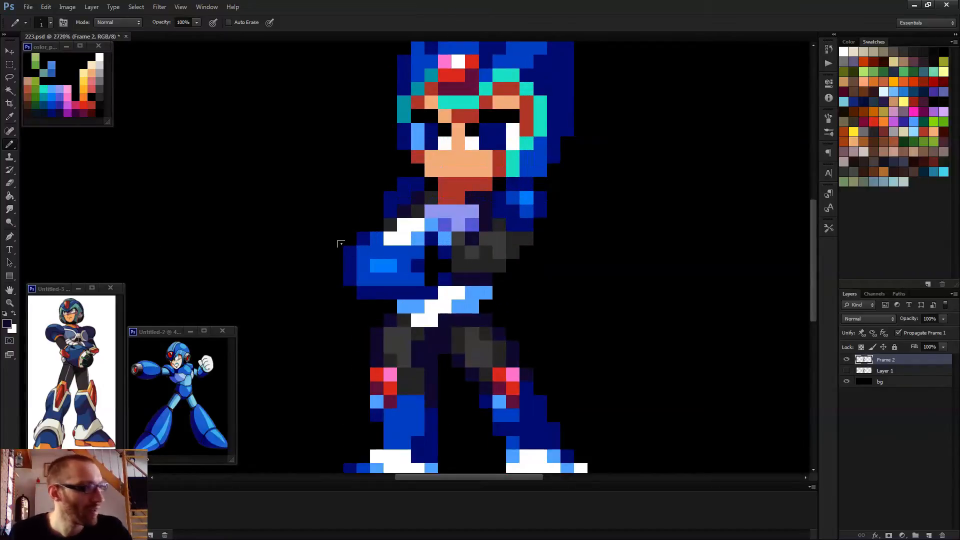
key(m)
drag(343, 233, 291, 264)
key(ctrl+d)
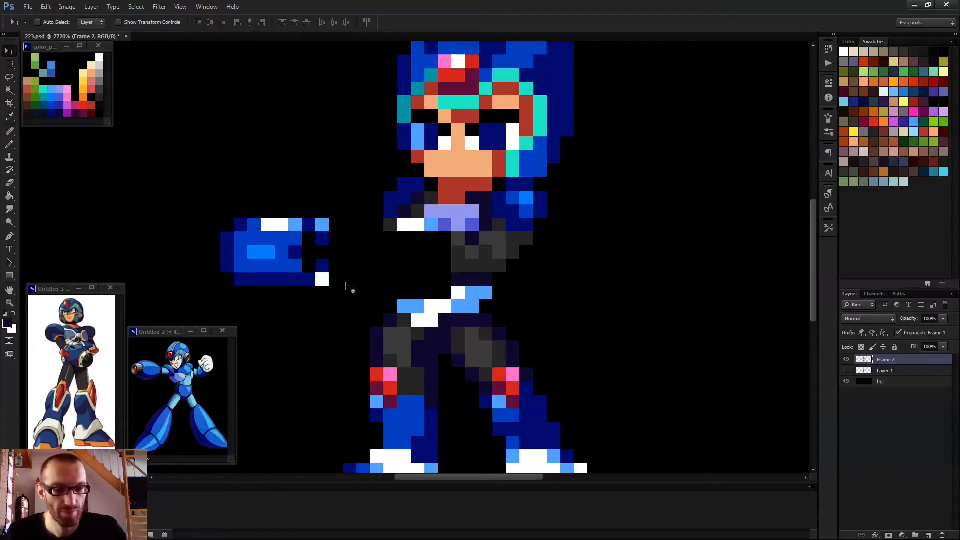
- Try filling the gap at the detached forearm's right end with mid blue, and undo the painting
key(b)
scroll(345, 283, up, 1)
alt+click(287, 252)
drag(304, 230, 304, 265)
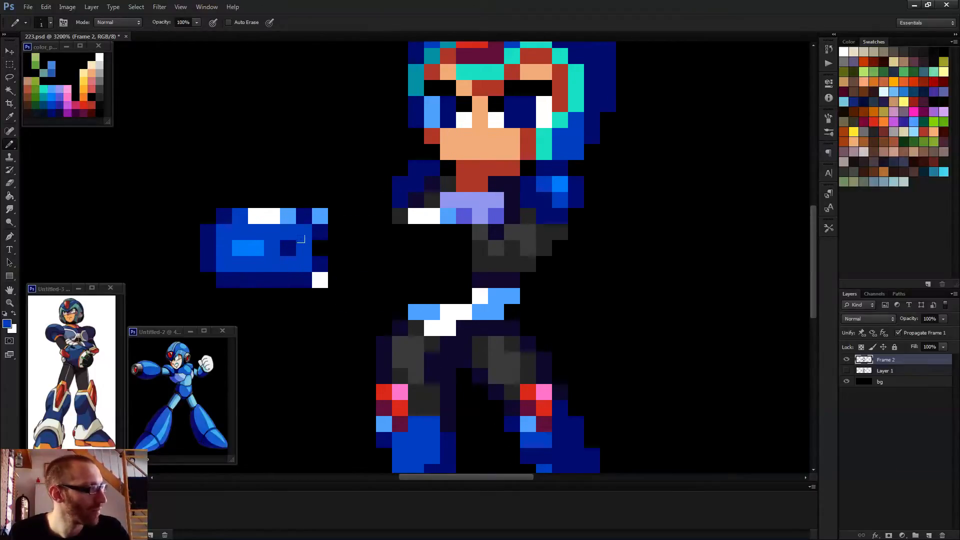
click(320, 248)
alt+click(213, 256)
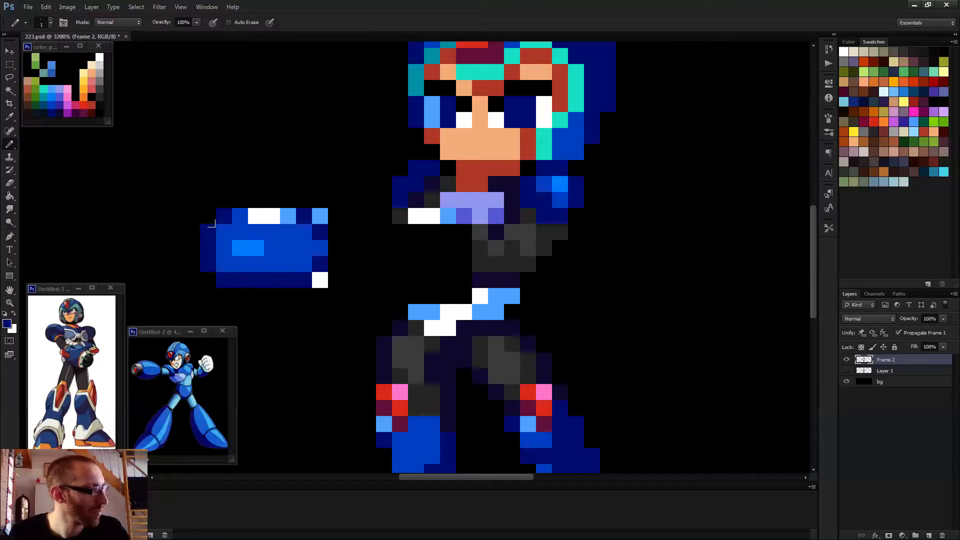
key(ctrl+alt+z)
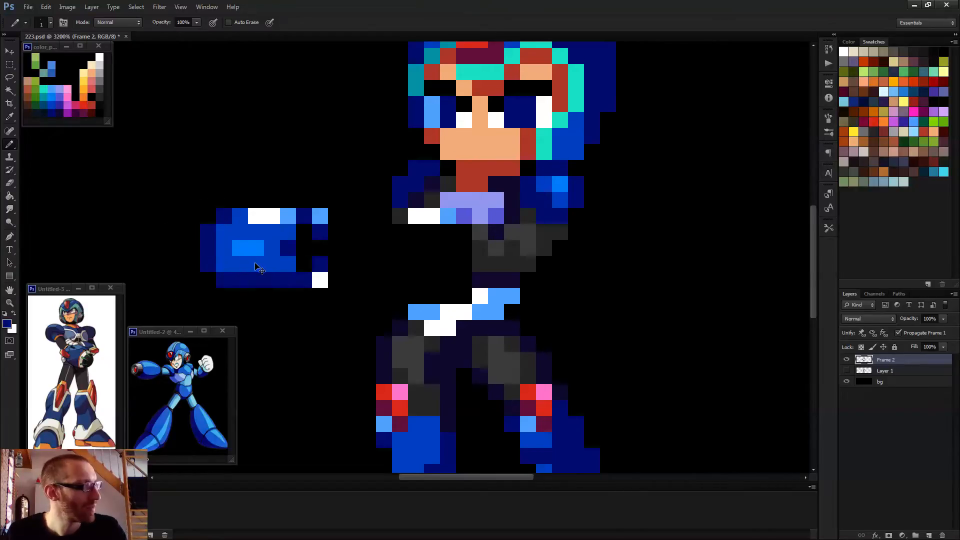
key(ctrl+alt+z)
- Flip the detached forearm horizontally and clear the selection
key(m)
right_click(300, 250)
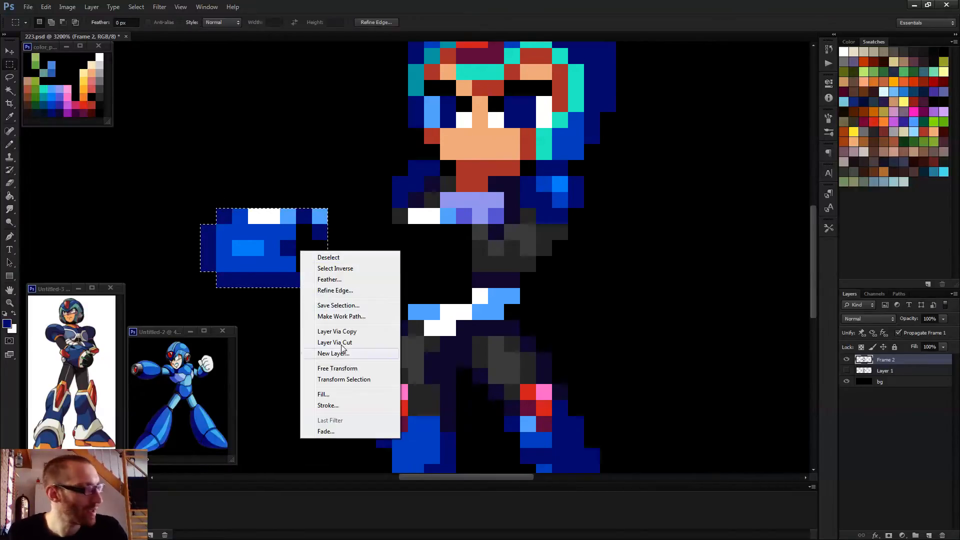
click(345, 368)
right_click(292, 271)
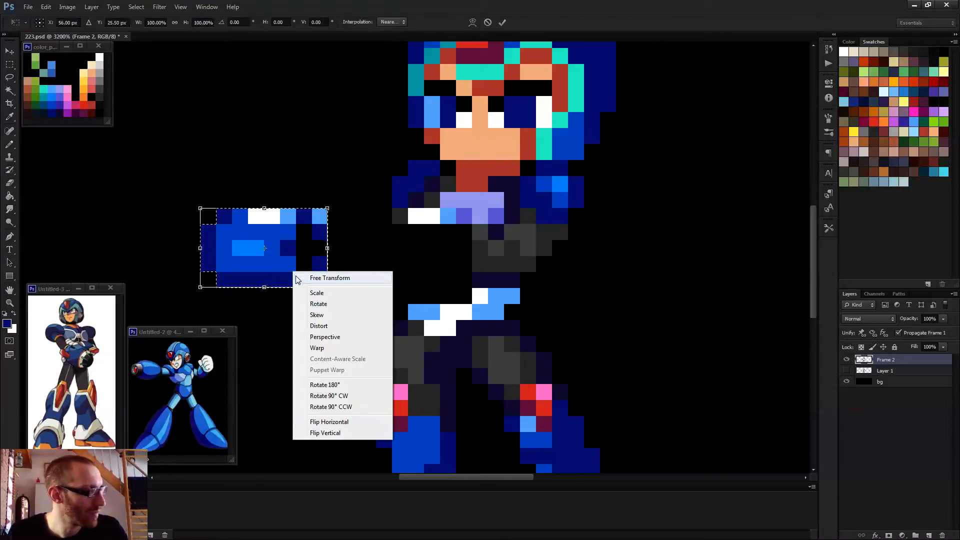
click(343, 421)
key(Return)
key(ctrl+d)
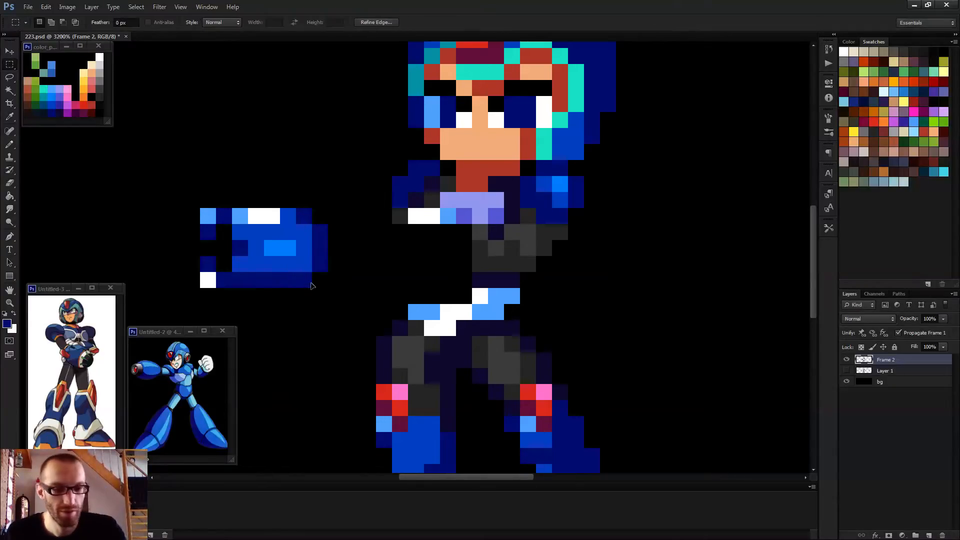
- Reshape the forearm's left end into a navy point, removing the white and light-blue corner pixels
key(b)
scroll(328, 295, down, 3)
scroll(294, 275, up, 3)
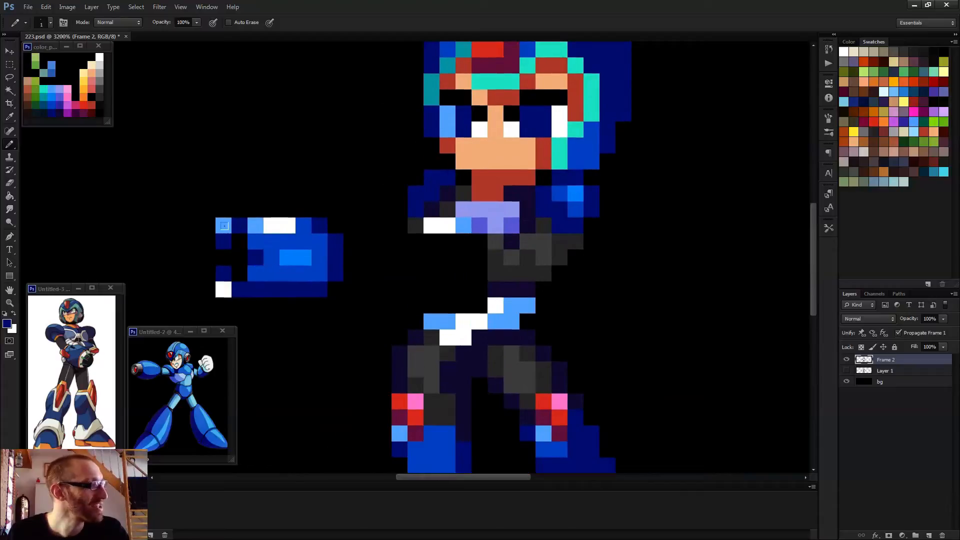
scroll(271, 255, down, 2)
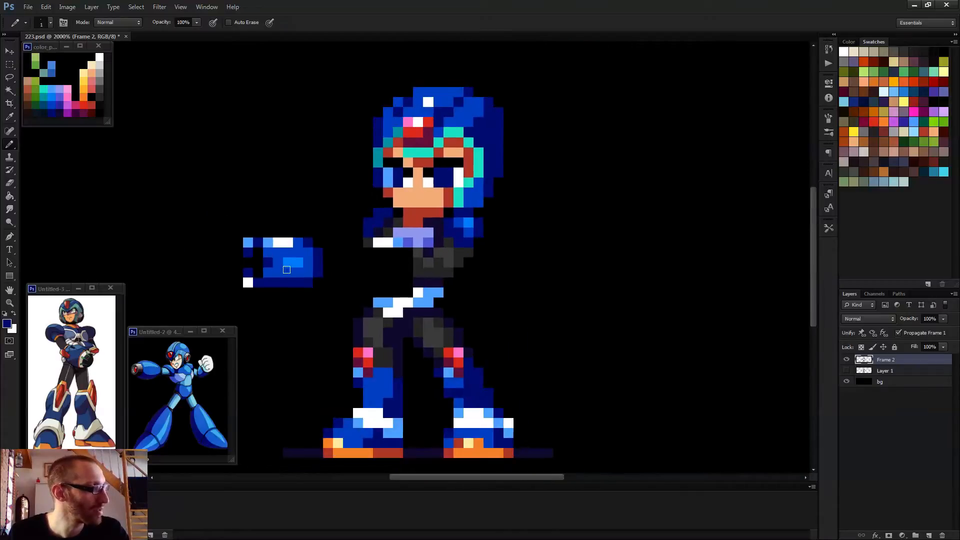
scroll(285, 267, down, 1)
scroll(224, 253, up, 2)
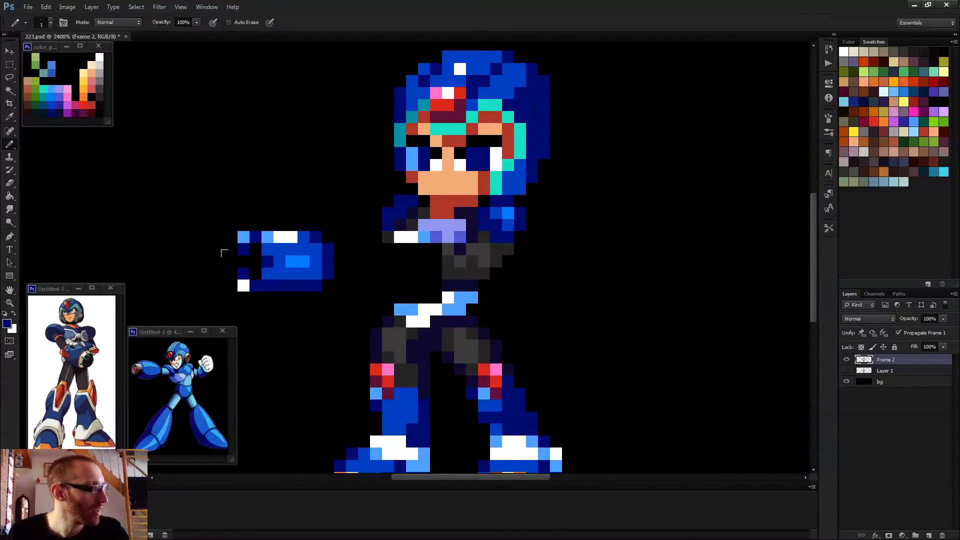
scroll(225, 256, down, 4)
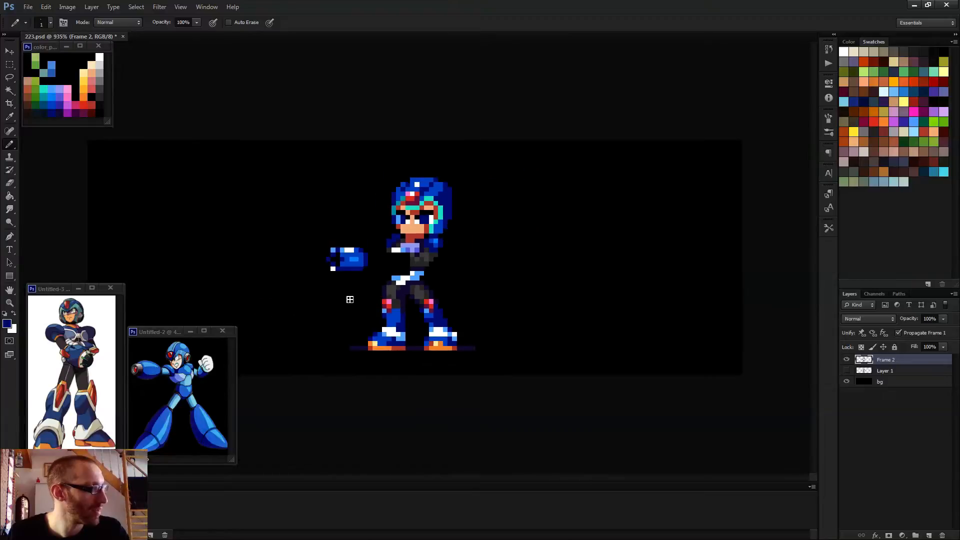
scroll(320, 266, up, 5)
click(298, 244)
click(296, 187)
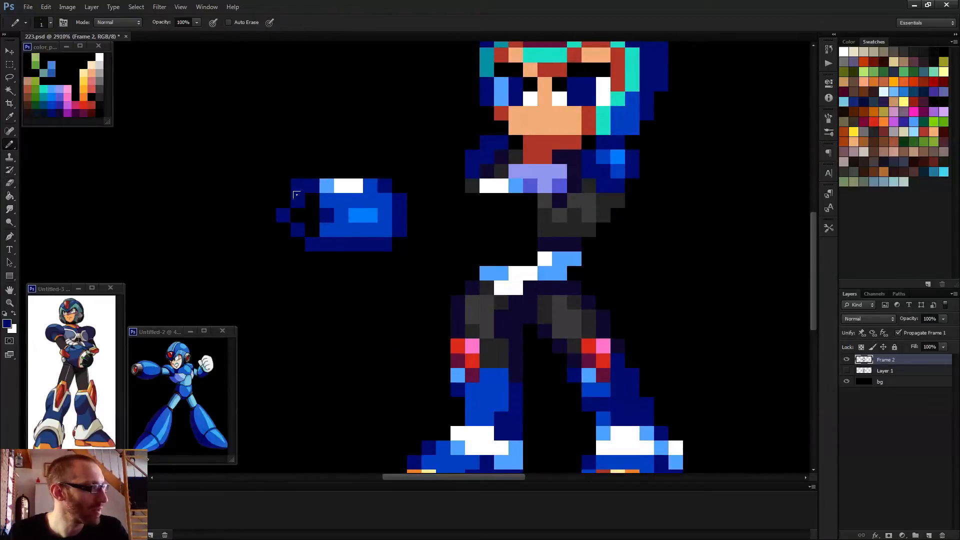
click(298, 185)
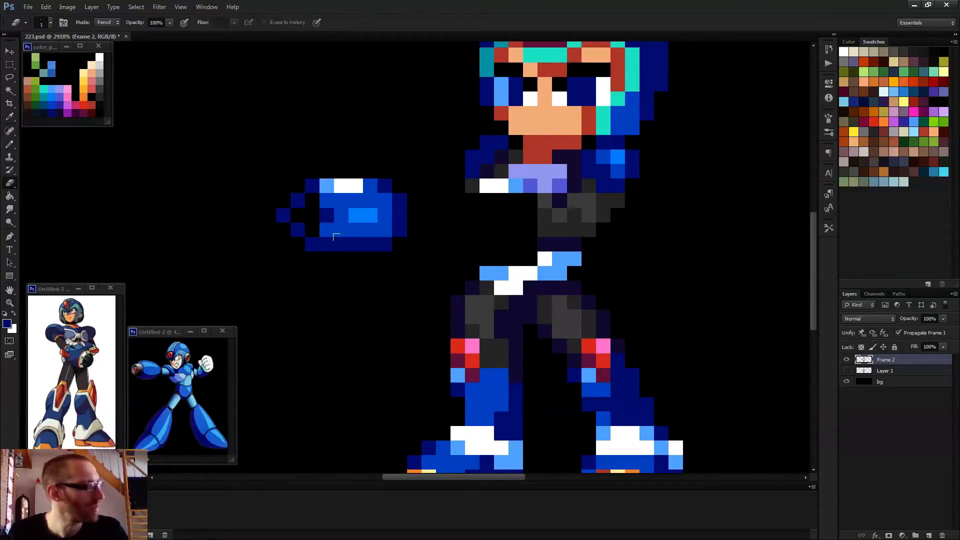
- Round the forearm's left end by adding four navy outline pixels above and below the pointed tip
scroll(310, 210, down, 3)
scroll(350, 258, up, 2)
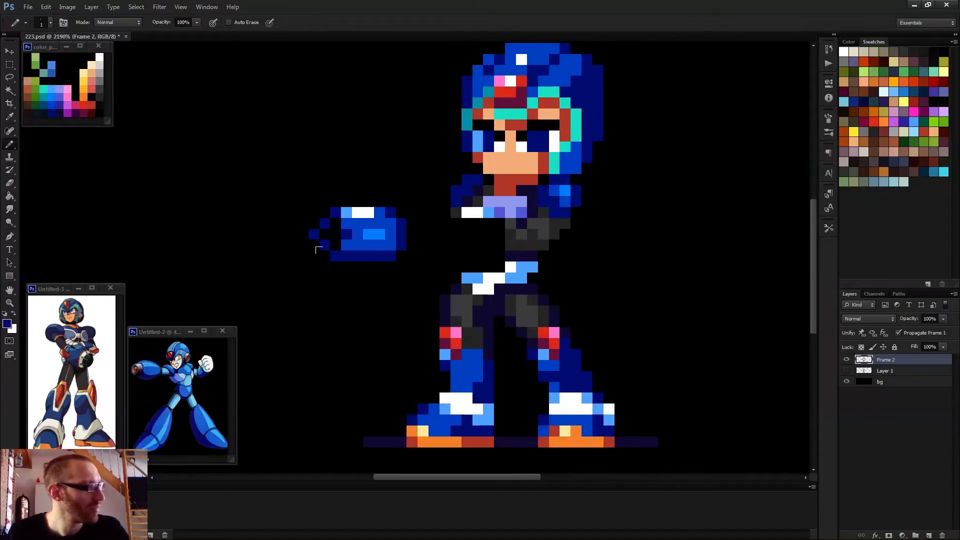
click(324, 256)
click(325, 212)
click(314, 224)
click(314, 245)
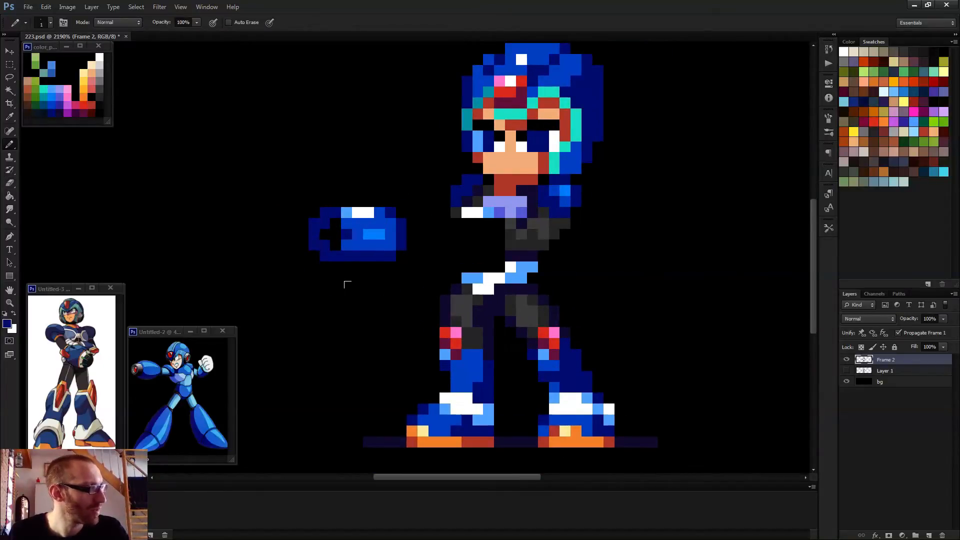
- Try a cross-shaped black opening in the forearm's left end, bordered by navy pixels
scroll(356, 293, down, 2)
scroll(343, 256, up, 4)
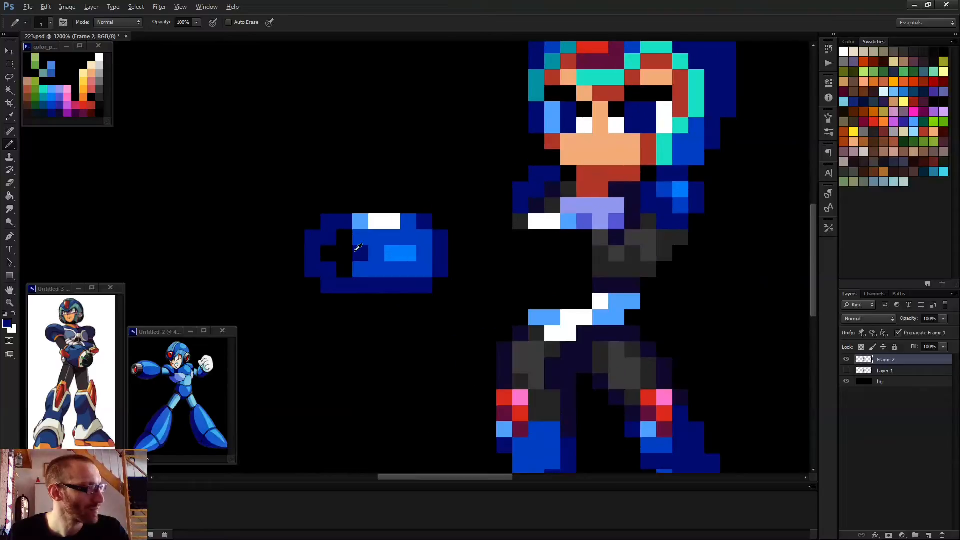
alt+click(377, 256)
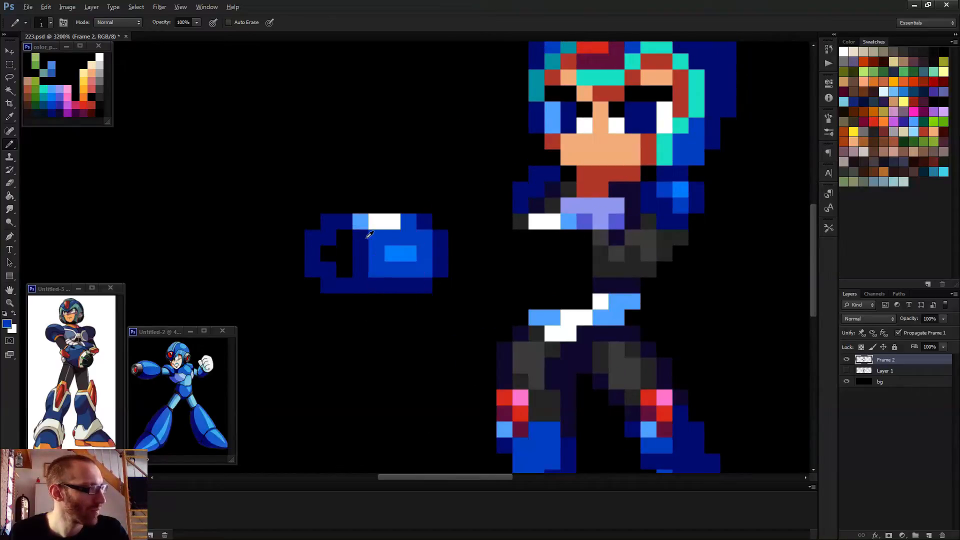
alt+click(365, 241)
scroll(372, 250, down, 2)
scroll(375, 265, down, 3)
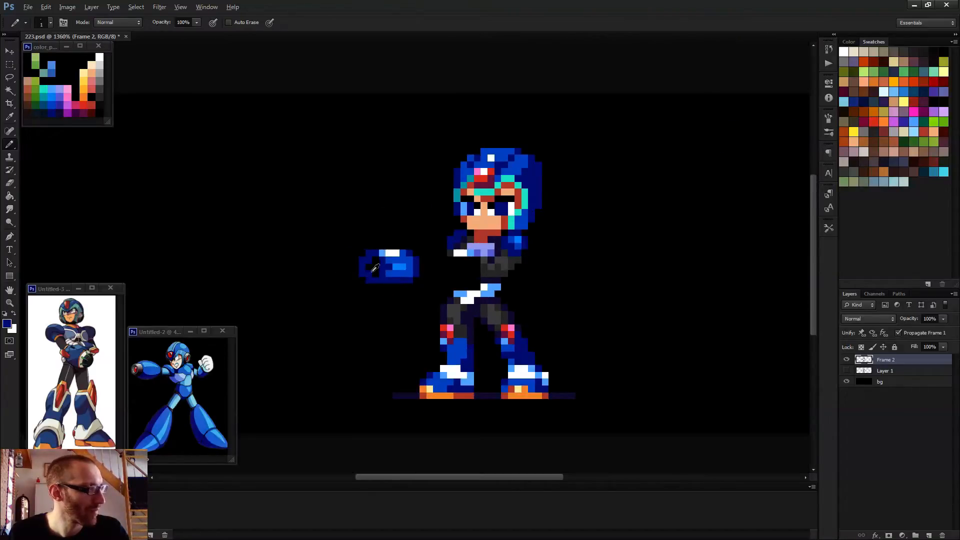
alt+click(376, 266)
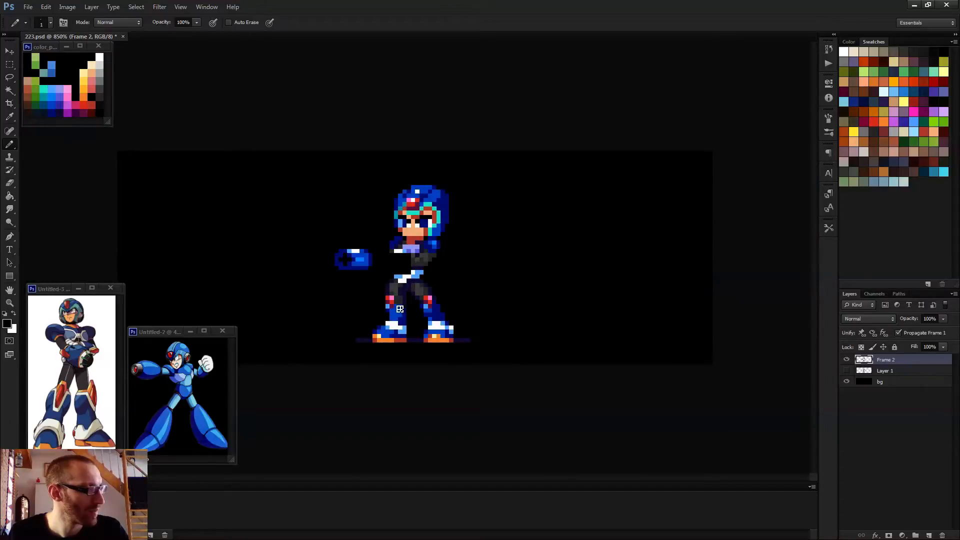
- Fill the cross-shaped black opening in the detached forearm's left end with navy
scroll(360, 271, up, 5)
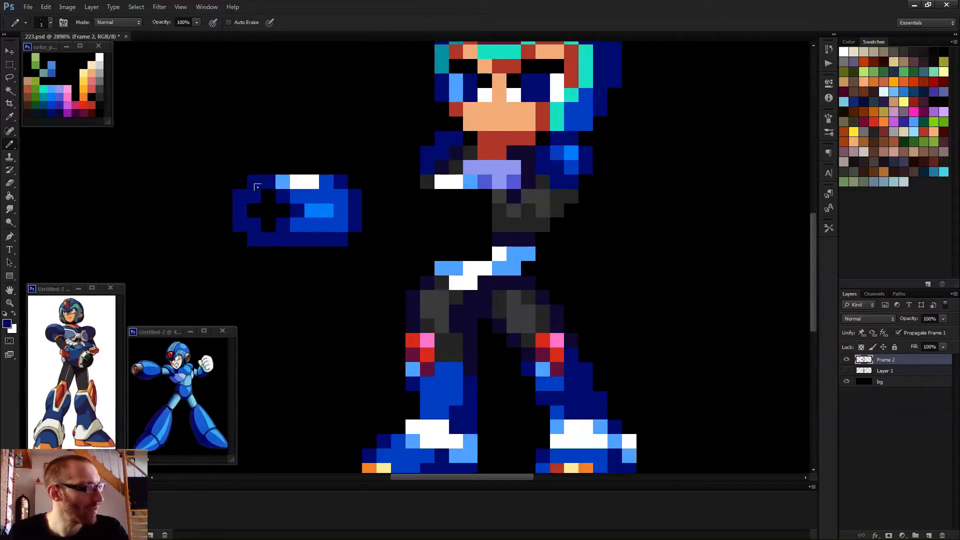
drag(269, 191, 268, 229)
click(254, 211)
click(283, 211)
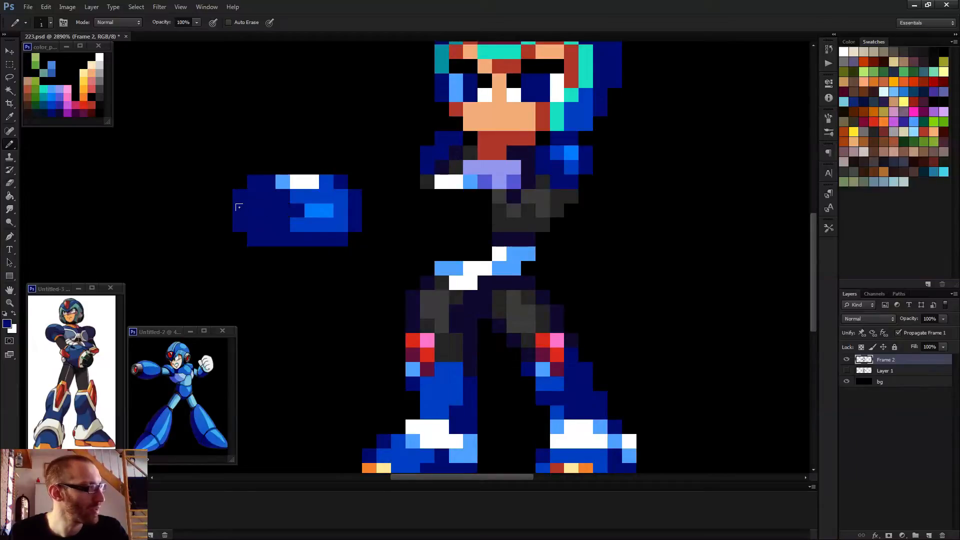
scroll(257, 225, down, 1)
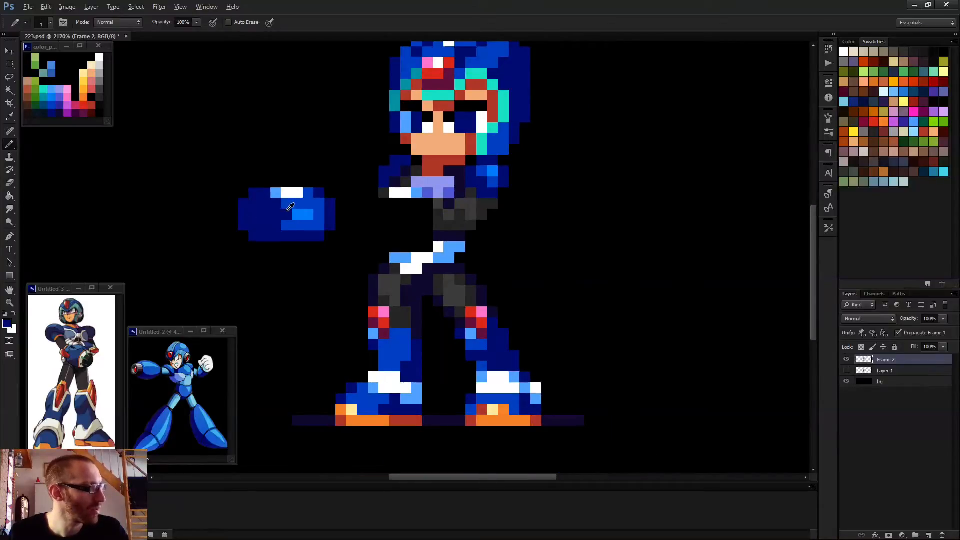
- Fill the forearm's left interior with medium blue, leaving a navy outline around the rounded end
alt+click(289, 207)
drag(265, 201, 265, 228)
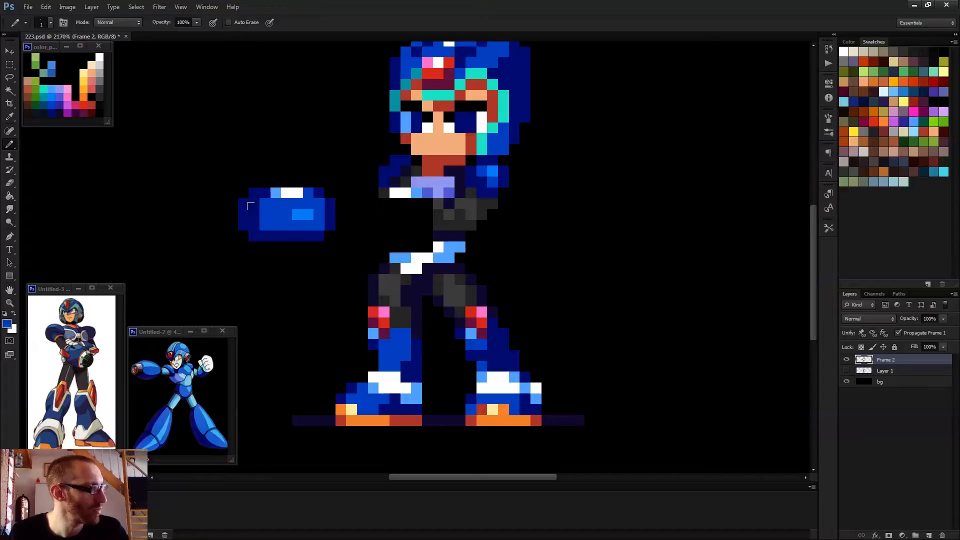
click(252, 208)
- Center the bright-blue highlight on the forearm and cover the white and light-blue strip along its upper edge with medium blue
alt+click(303, 217)
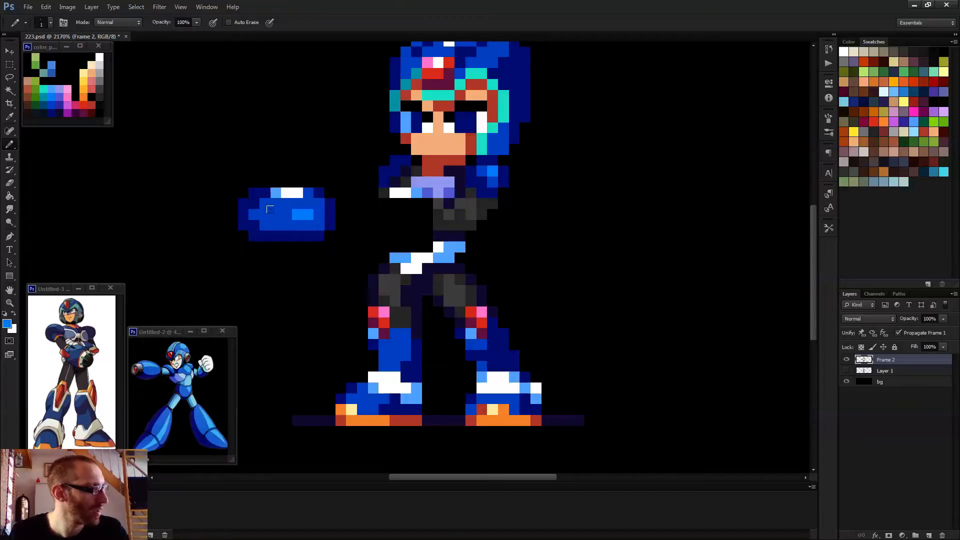
drag(275, 213, 287, 213)
alt+click(316, 202)
click(307, 212)
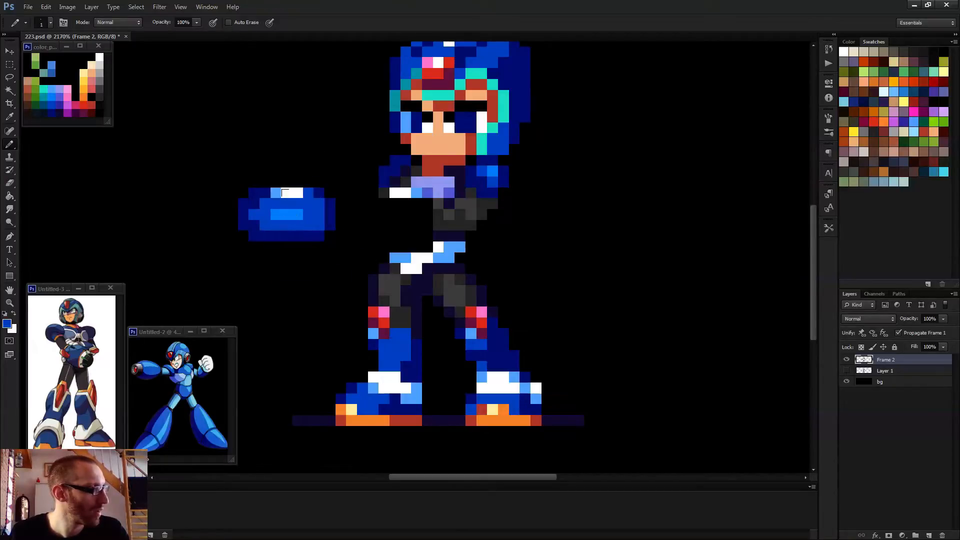
drag(303, 198, 261, 190)
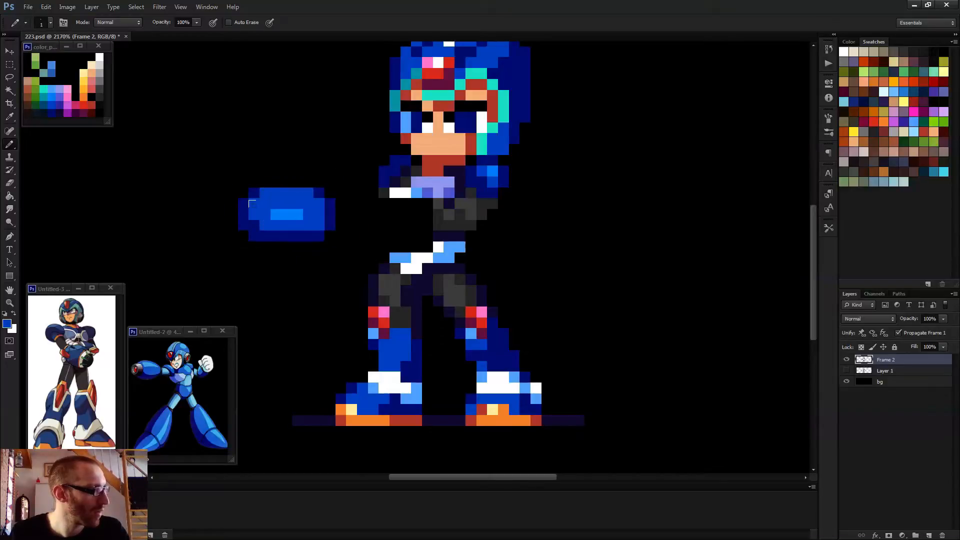
scroll(320, 211, down, 3)
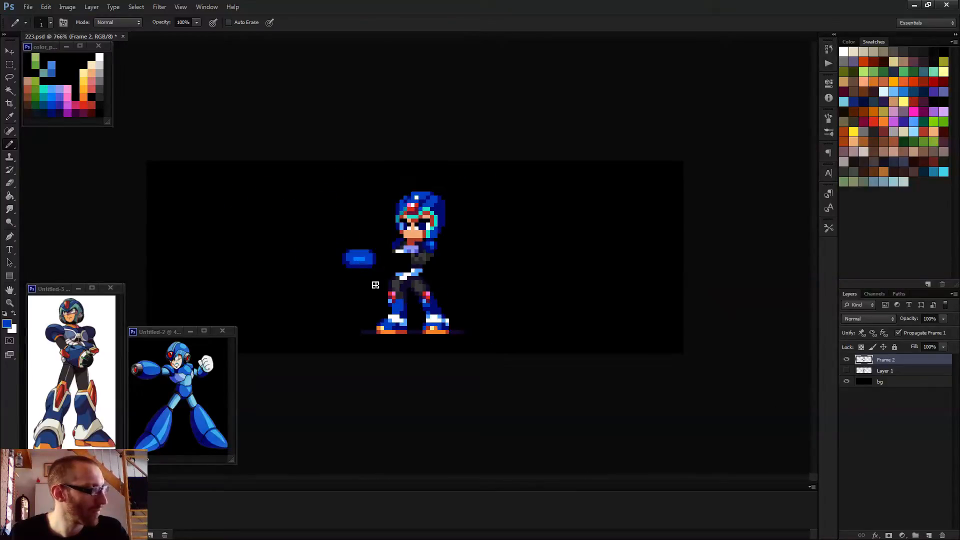
- Raise the forearm's bright-blue highlight by one pixel row and place a white pixel in its middle
scroll(372, 280, up, 2)
alt+click(329, 254)
mouse_move(318, 251)
mouse_down()
mouse_move(343, 259)
mouse_move(315, 257)
mouse_up()
alt+click(343, 260)
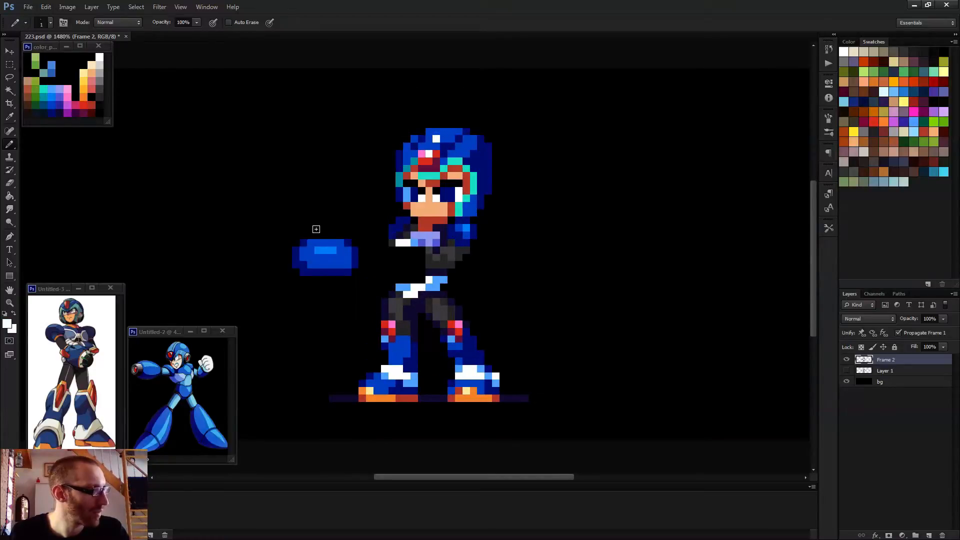
scroll(414, 322, down, 3)
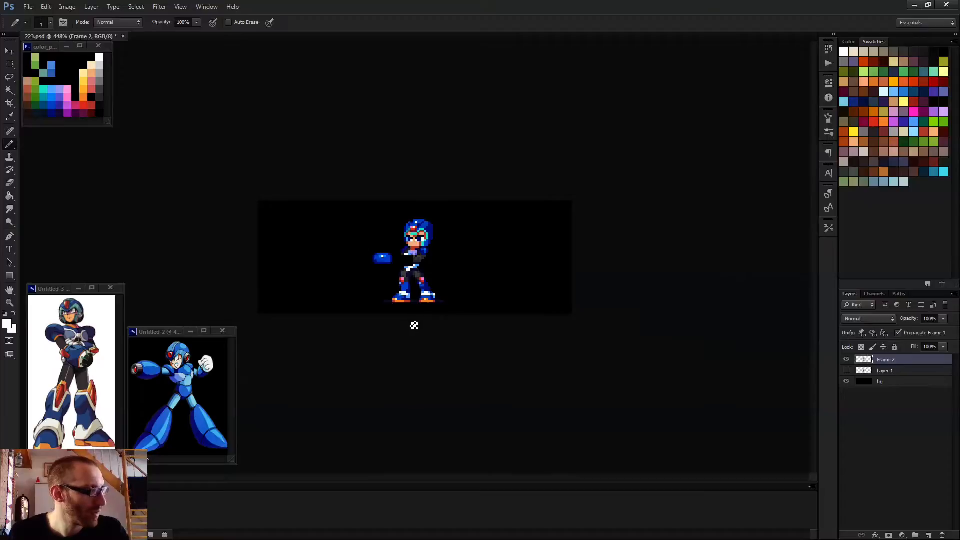
scroll(403, 259, up, 4)
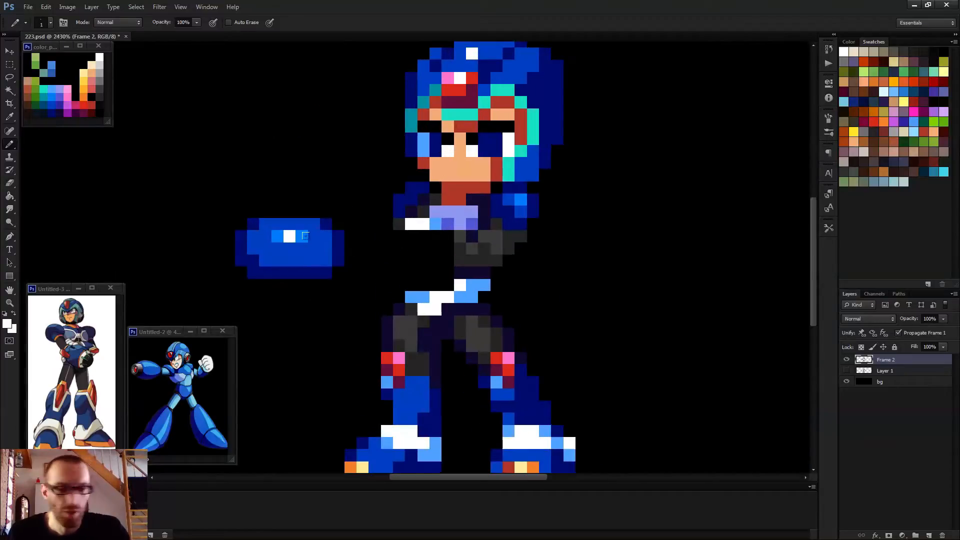
- Move the detached forearm two pixels up and two pixels left, and clear the selection
key(m)
drag(223, 193, 356, 290)
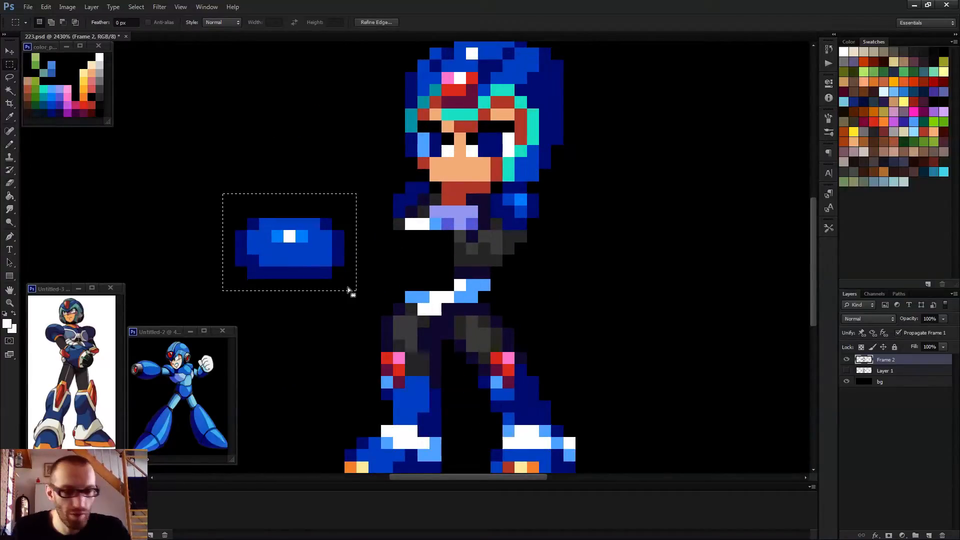
key(v)
key(Up)
key(Up)
key(Up)
key(Left)
key(Left)
key(Down)
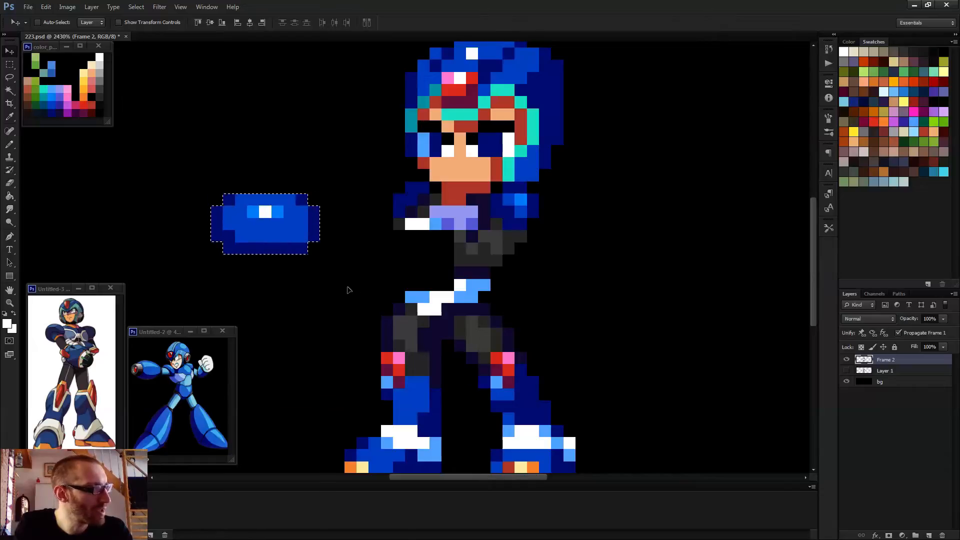
key(ctrl+d)
key(b)
scroll(425, 294, down, 1)
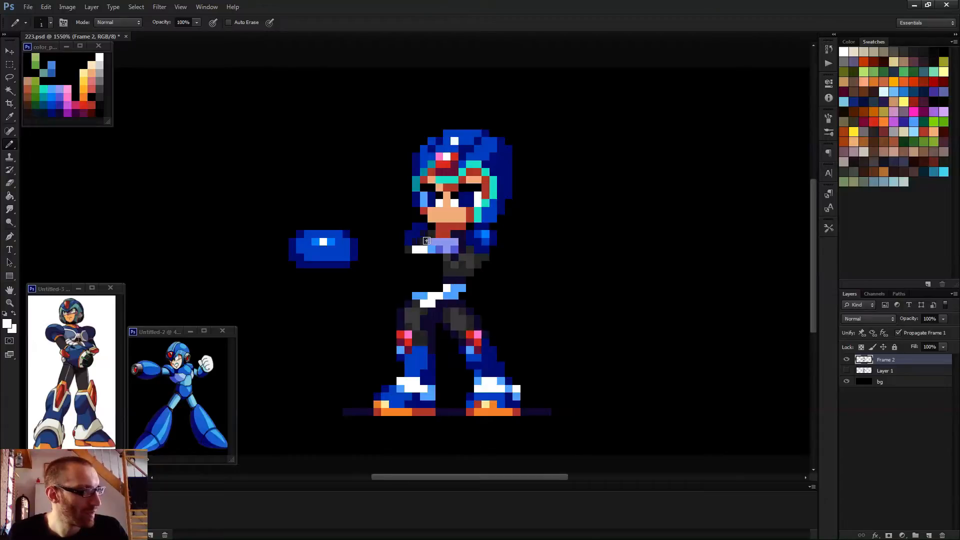
- Select the sprite's whole head down to the chin and shift it four pixels left, clearing the selection
scroll(420, 241, up, 1)
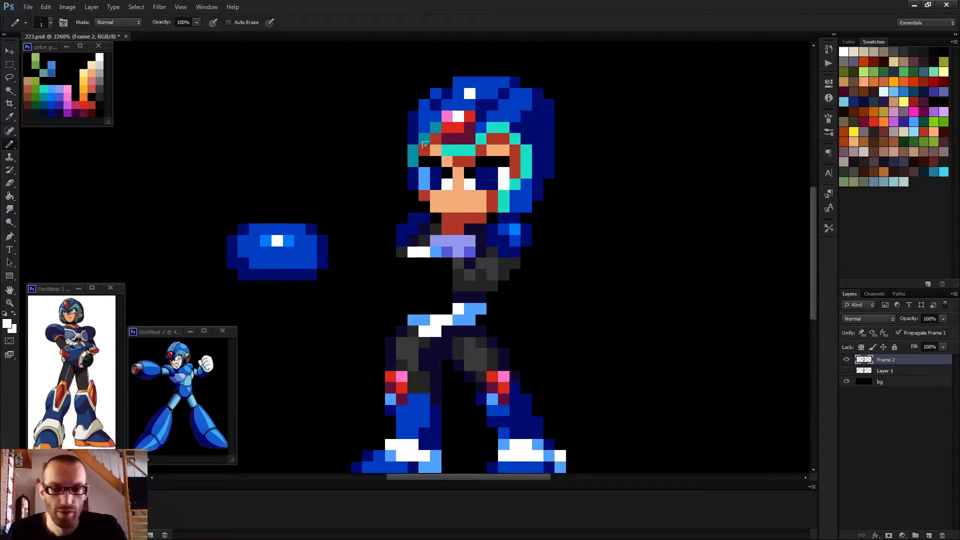
key(m)
mouse_move(386, 55)
mouse_down()
mouse_move(503, 123)
mouse_move(574, 202)
mouse_move(574, 221)
mouse_up()
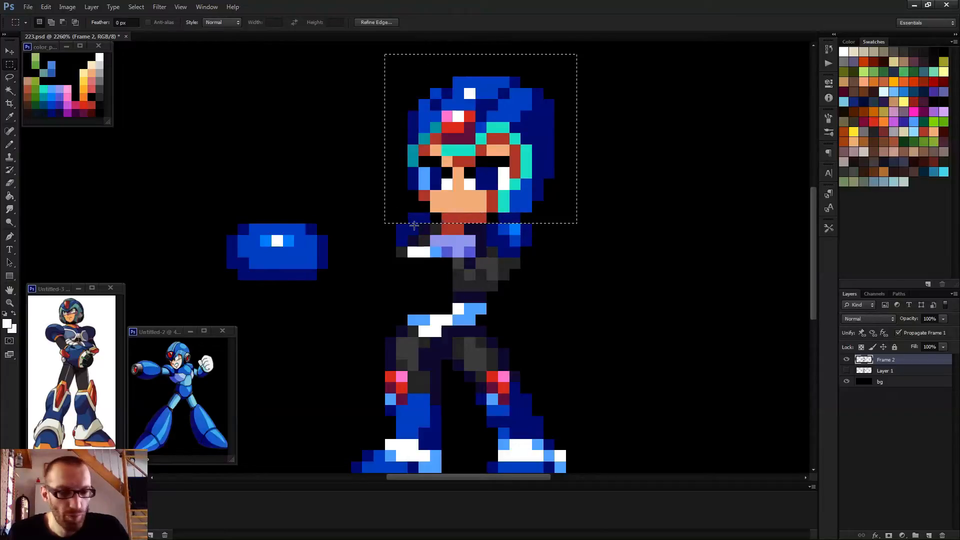
drag(409, 214, 525, 256)
key(ctrl+minus)
key(ctrl+minus)
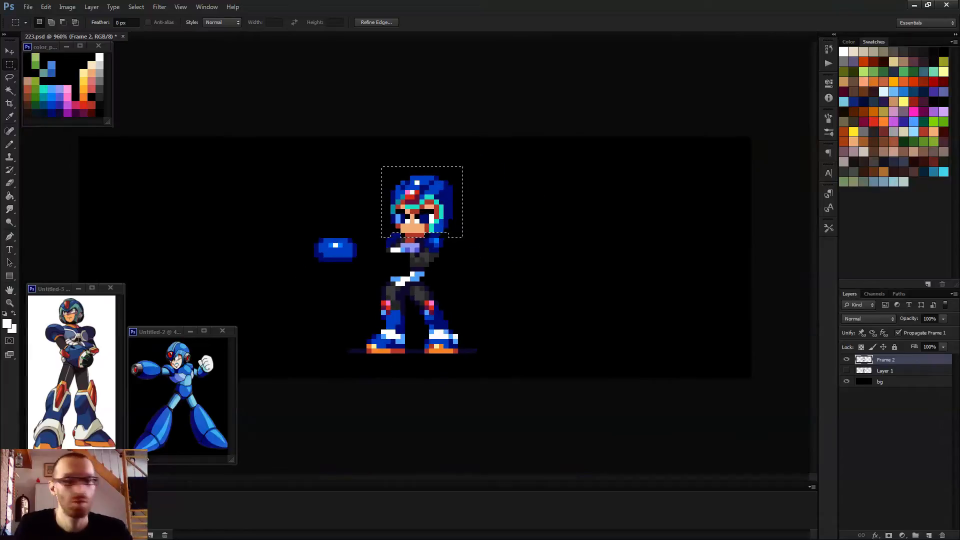
key(v)
key(Left)
key(Left)
key(Left)
key(Left)
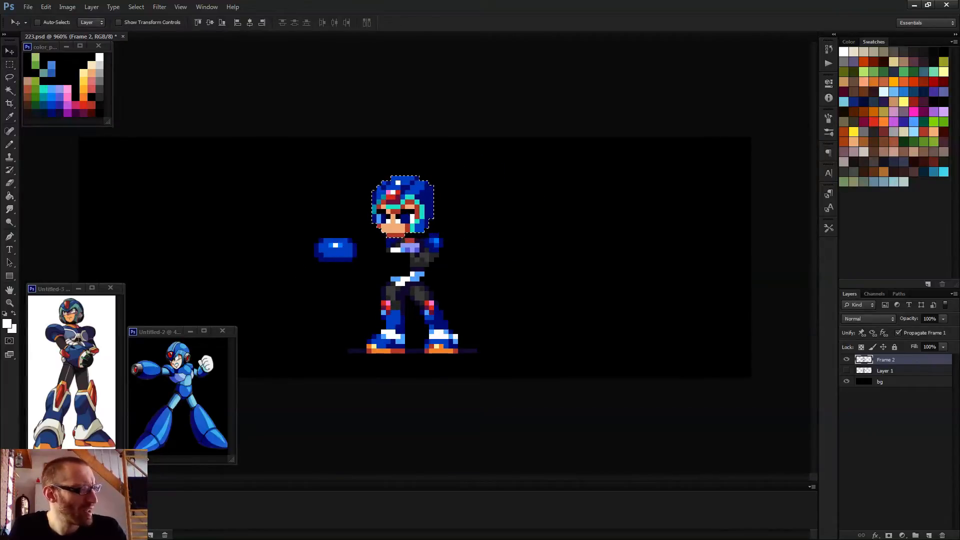
key(ctrl+d)
key(b)
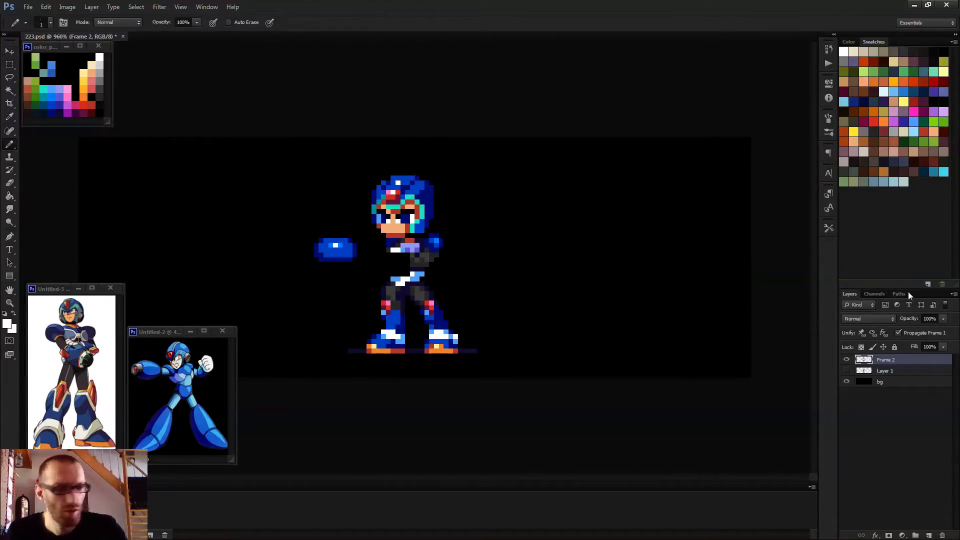
- Try painting out the left shoulder, neck and upper chest pixels in black
scroll(468, 273, up, 7)
scroll(626, 288, up, 2)
key(d)
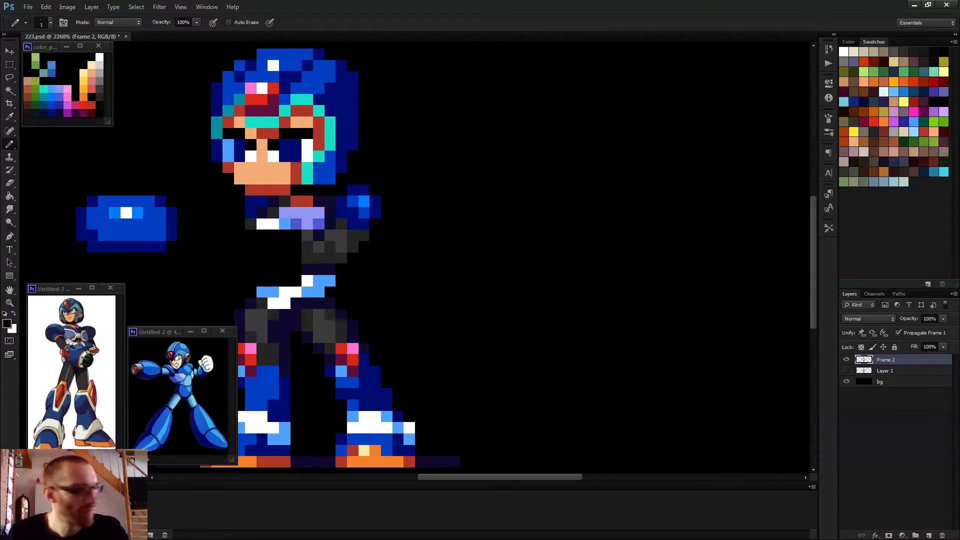
mouse_move(317, 212)
mouse_down()
mouse_move(267, 218)
mouse_move(265, 200)
mouse_move(241, 207)
mouse_move(303, 196)
mouse_up()
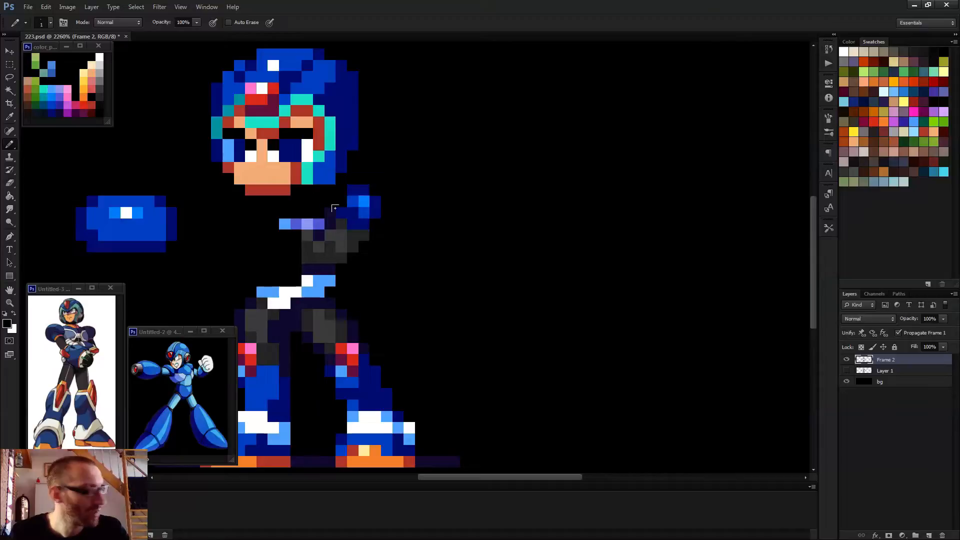
key(ctrl+z)
- Select the shoulders, chest and upper torso and shift them four pixels left under the head
key(m)
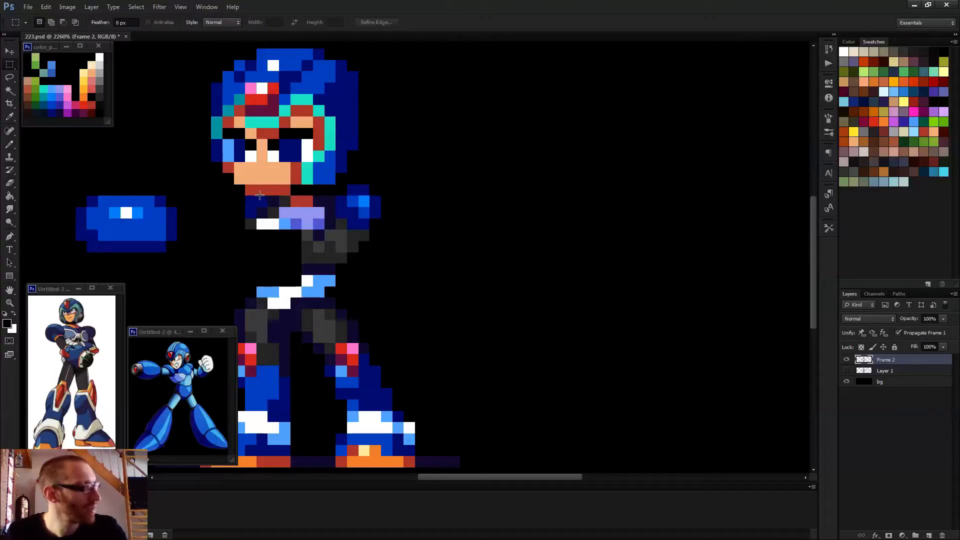
drag(233, 196, 392, 229)
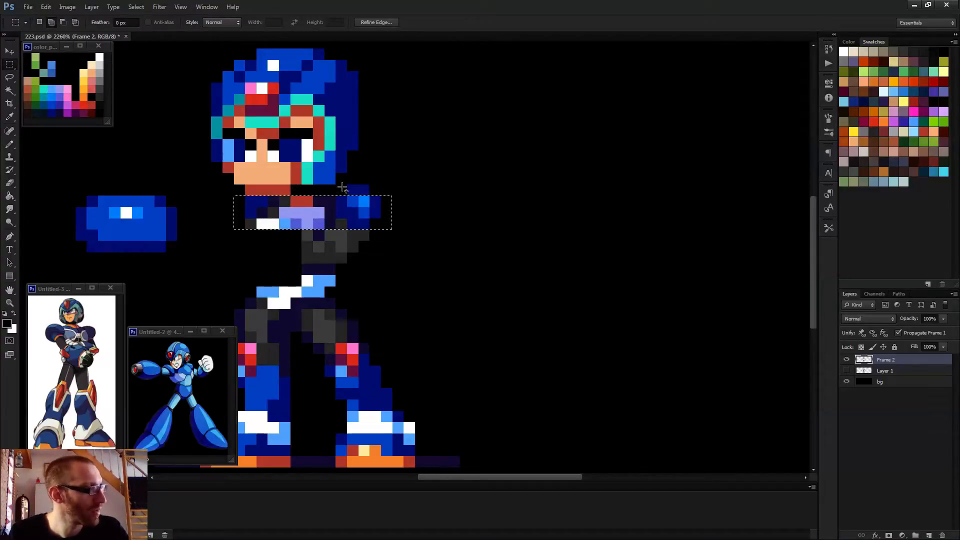
drag(335, 185, 380, 251)
key(v)
key(Left)
key(Left)
key(Left)
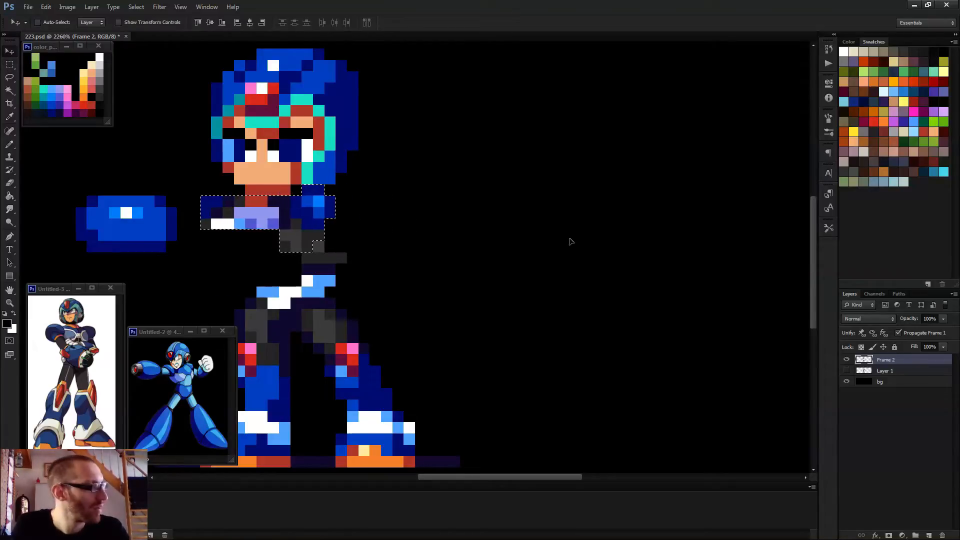
key(b)
scroll(518, 243, down, 5)
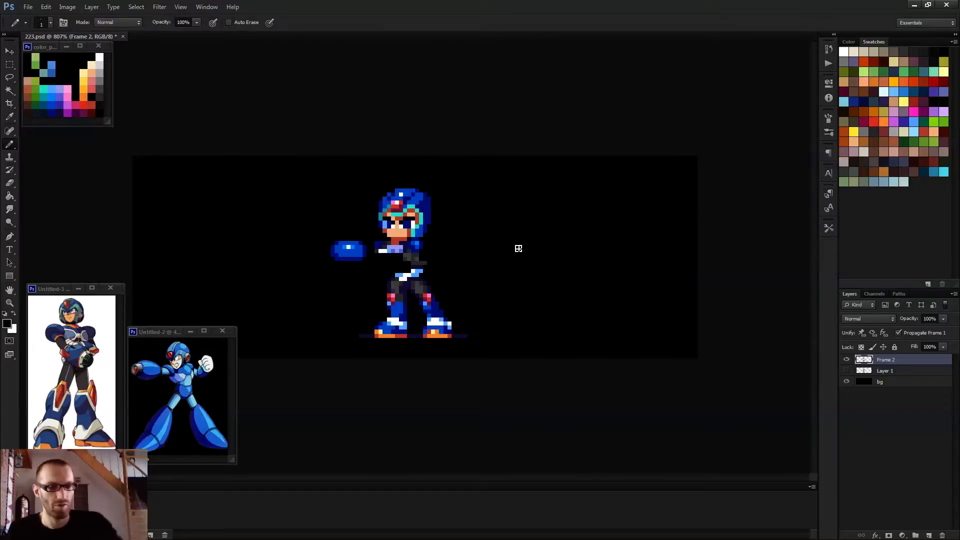
- Shift the selected shoulders and chest two pixels back to the right and clear the selection
key(v)
key(Right)
key(Right)
key(ctrl+alt+z)
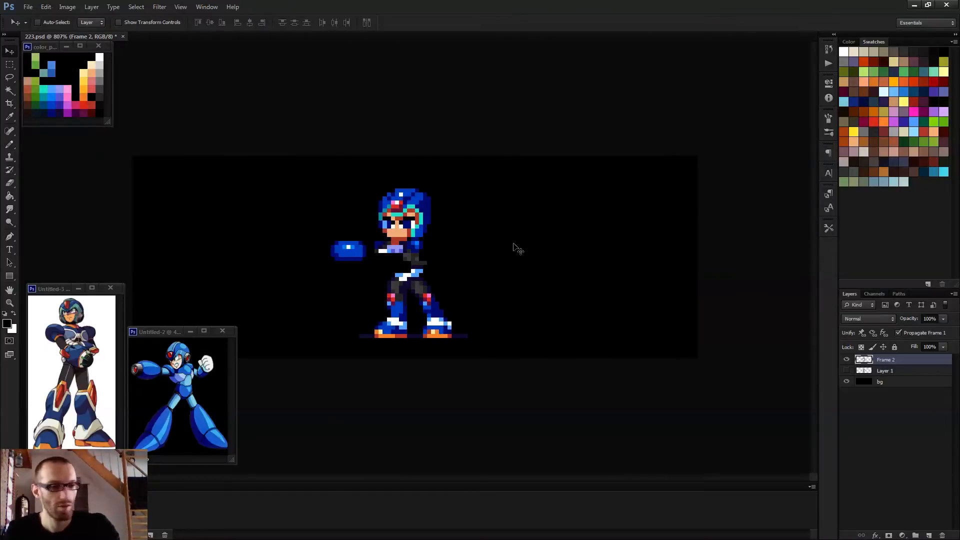
key(ctrl+alt+z)
key(Right)
key(Right)
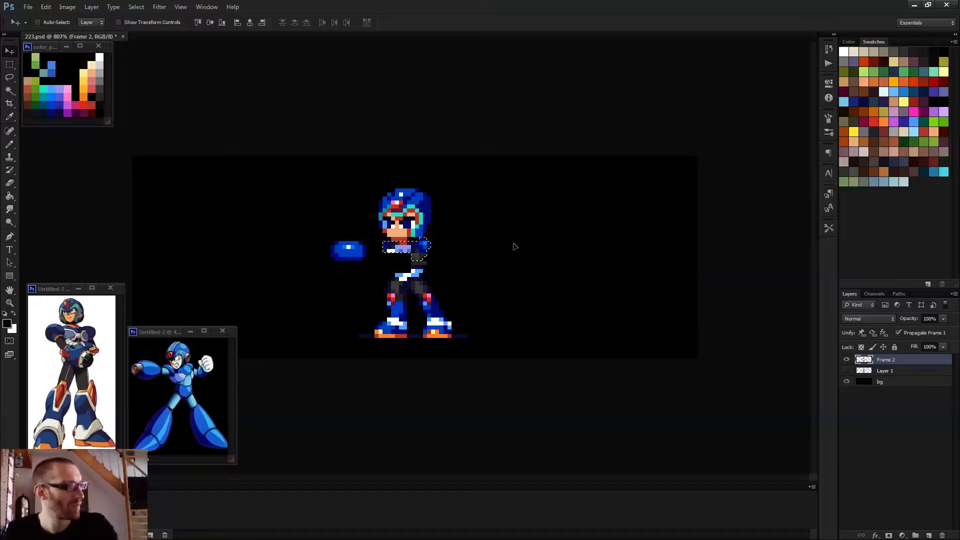
key(ctrl+d)
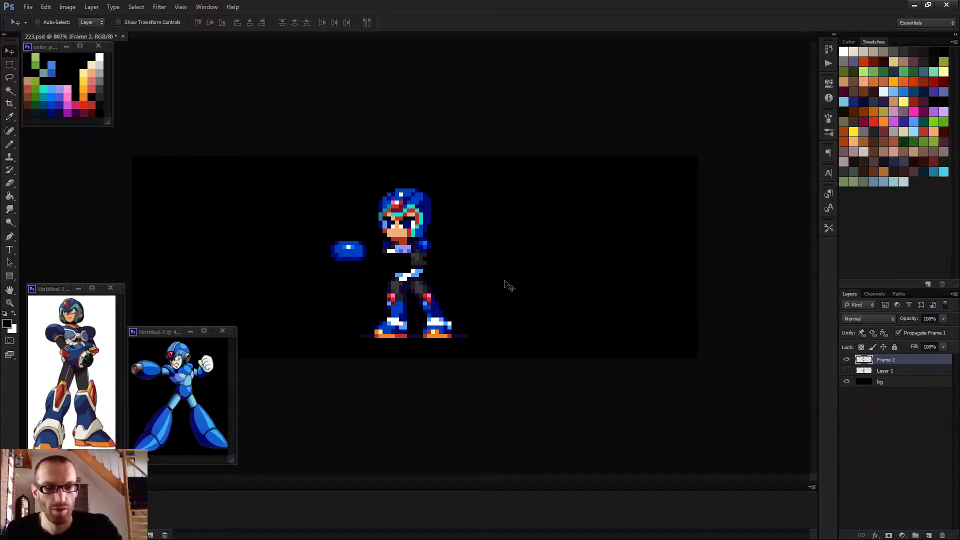
- Select the head without the shoulders, lower it by one pixel, and clear the selection
key(m)
scroll(399, 208, up, 6)
drag(336, 119, 471, 232)
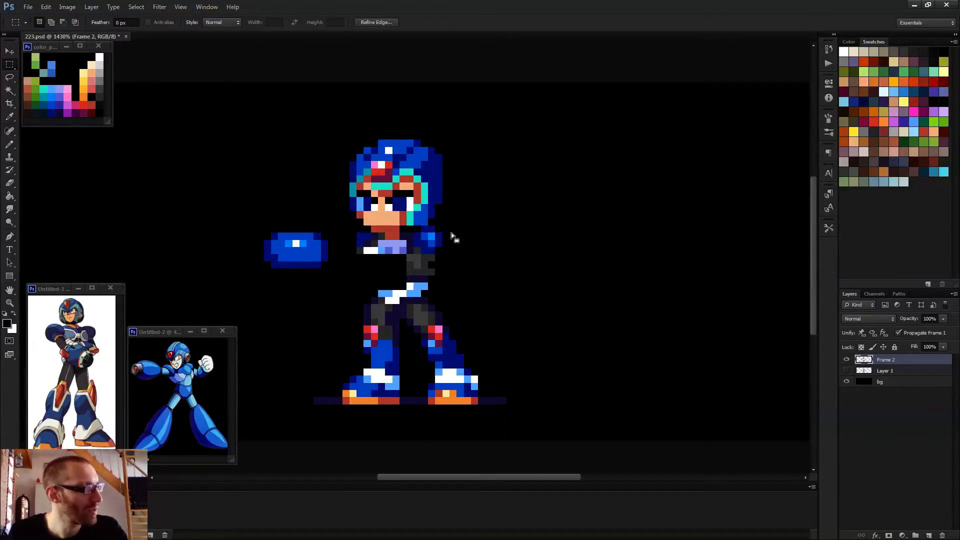
scroll(605, 270, down, 2)
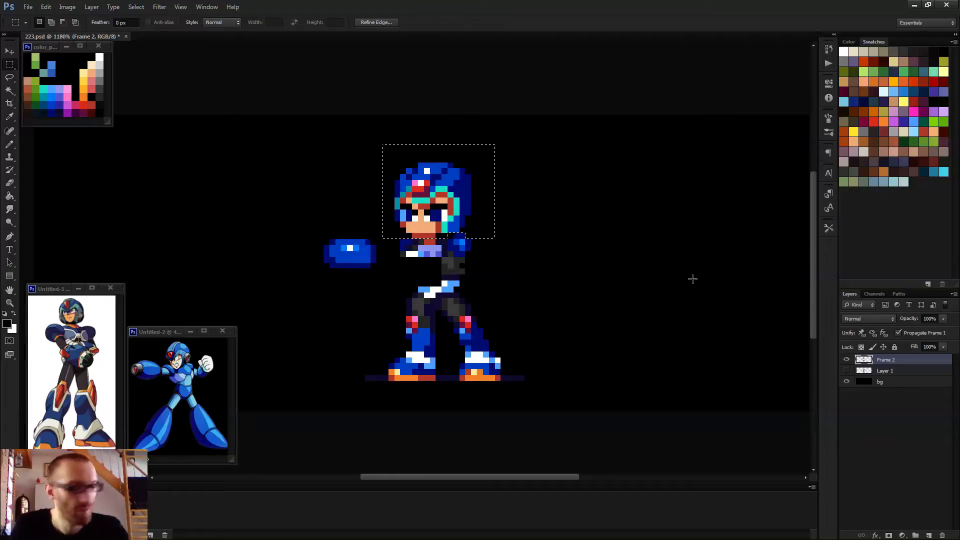
key(v)
key(Down)
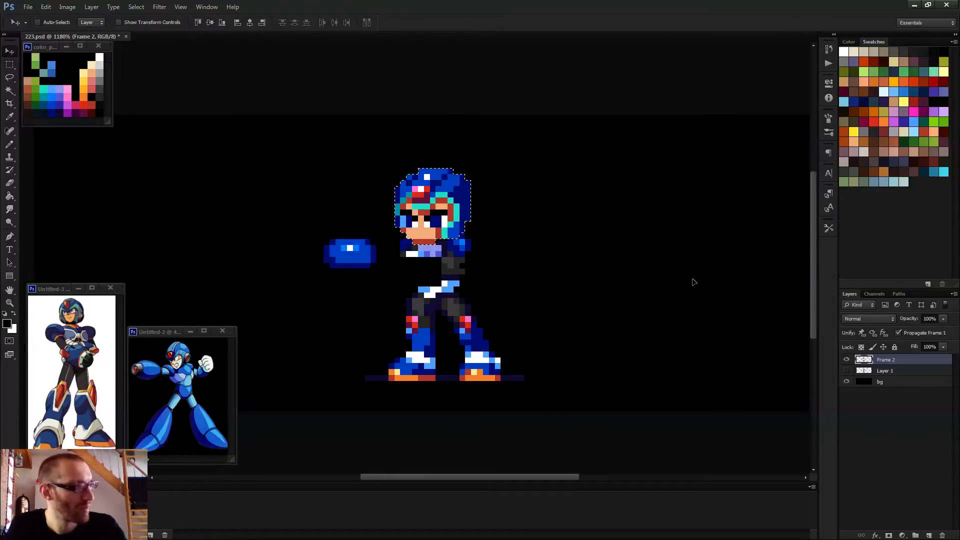
key(ctrl+d)
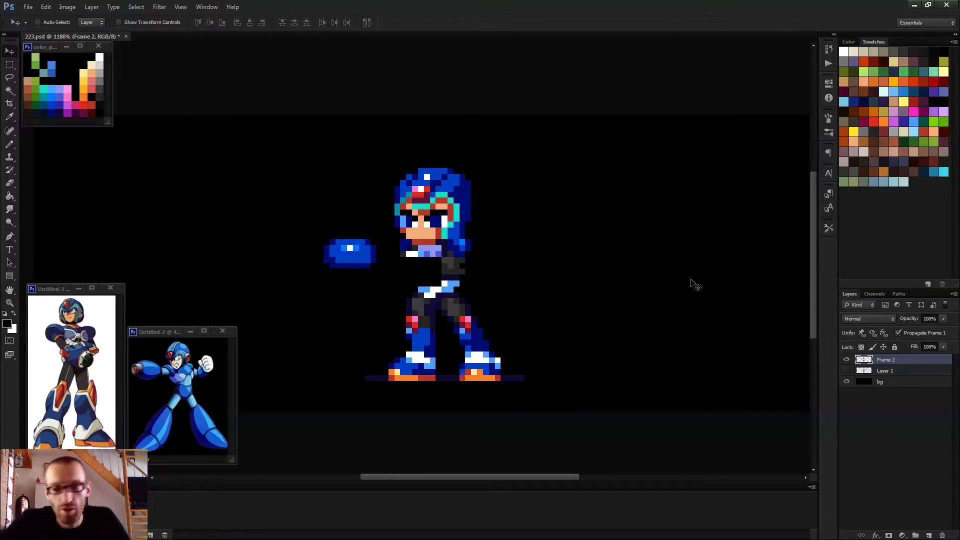
key(b)
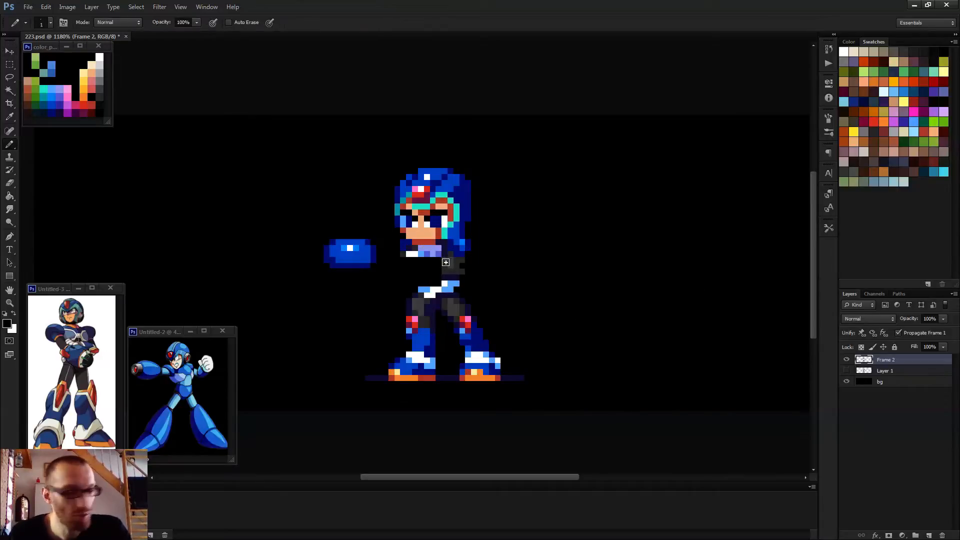
- Recolor the white and grey pixels beside the lavender chest plate in near-black purple, keeping a charcoal pixel at the outer edge
scroll(445, 262, up, 4)
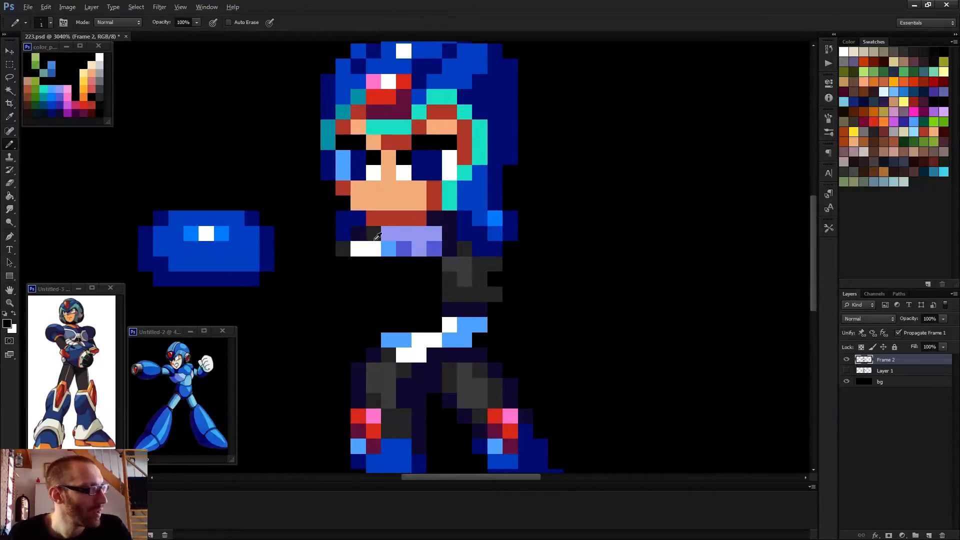
alt+click(374, 238)
mouse_move(373, 248)
mouse_down()
mouse_move(348, 253)
mouse_move(359, 235)
mouse_move(337, 236)
mouse_move(356, 228)
mouse_up()
alt+click(365, 235)
click(343, 249)
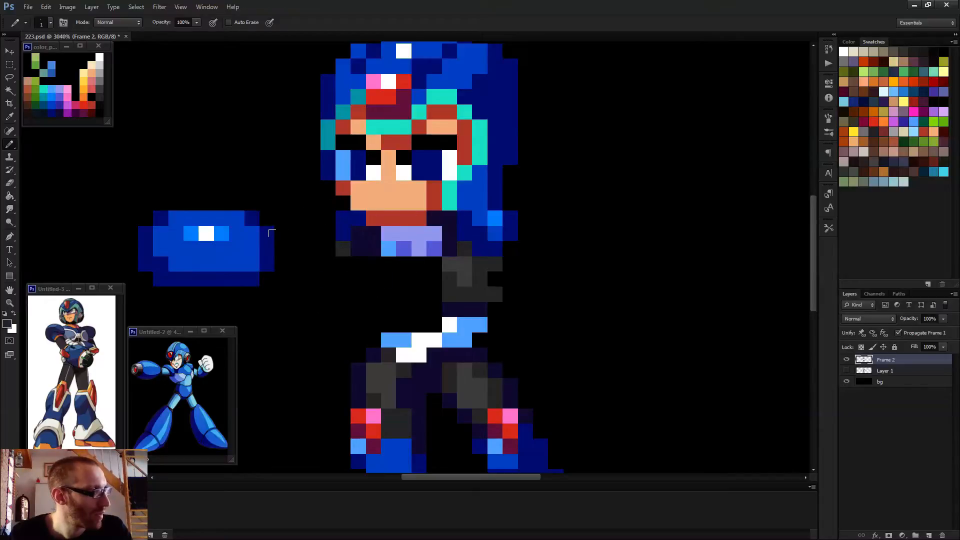
- Draw a charcoal arm linking the arm cannon to the shoulder and cover the chest plate and upper torso in near-black purple
mouse_move(282, 248)
mouse_down()
mouse_move(328, 249)
mouse_move(291, 232)
mouse_move(315, 231)
mouse_move(375, 268)
mouse_move(402, 307)
mouse_move(385, 310)
mouse_move(433, 309)
mouse_move(414, 272)
mouse_move(382, 255)
mouse_move(430, 262)
mouse_move(415, 235)
mouse_move(429, 285)
mouse_move(464, 285)
mouse_move(452, 272)
mouse_move(475, 253)
mouse_move(484, 283)
mouse_up()
click(325, 232)
alt+click(371, 243)
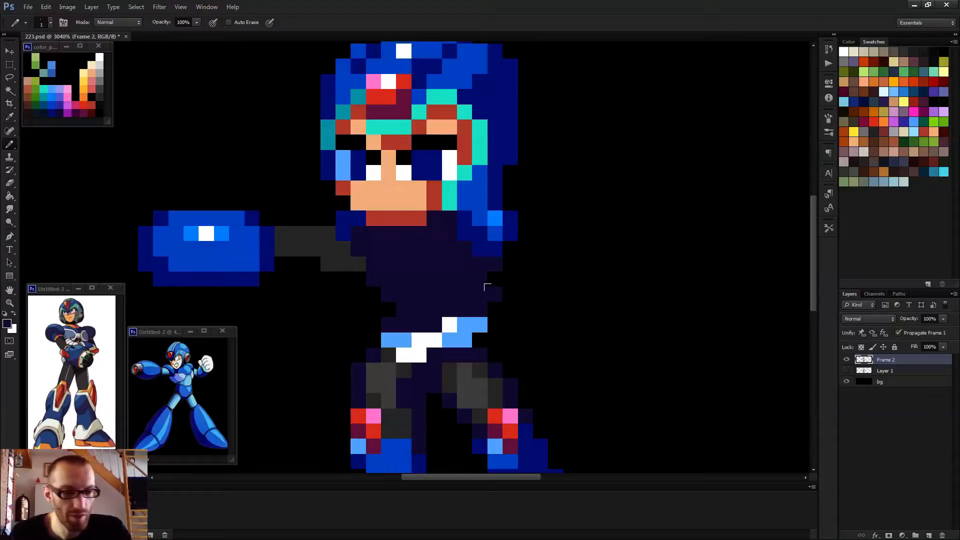
key(e)
scroll(525, 300, down, 5)
scroll(489, 285, down, 2)
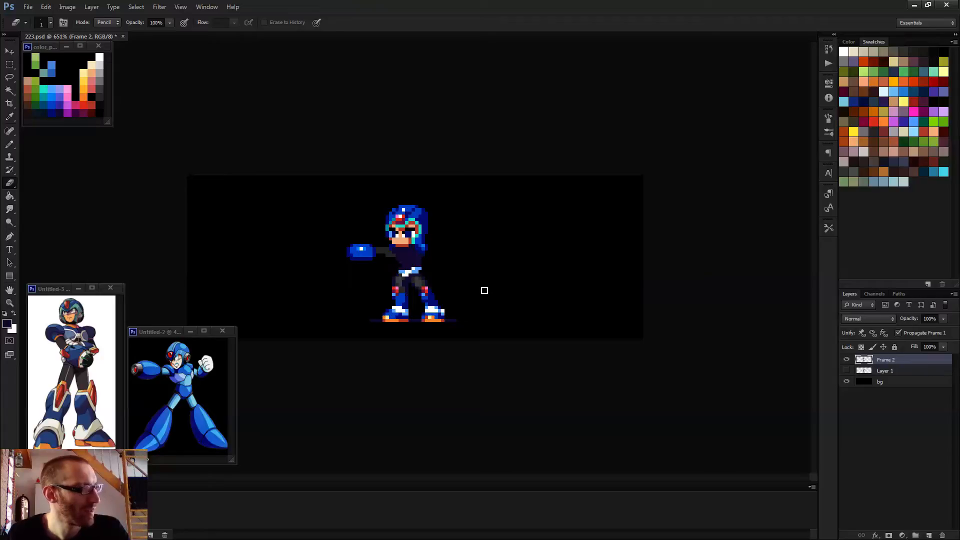
key(b)
scroll(423, 281, down, 2)
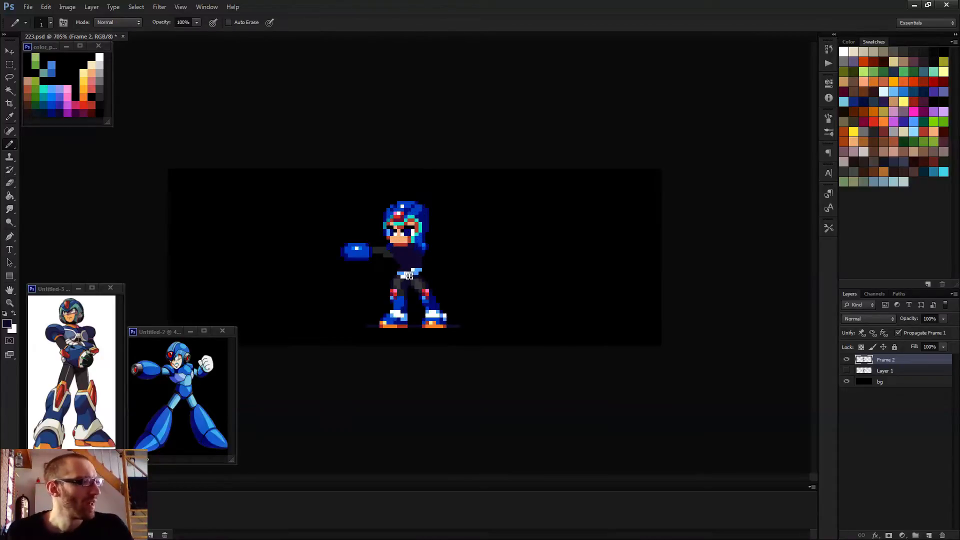
scroll(417, 272, up, 3)
scroll(417, 270, up, 5)
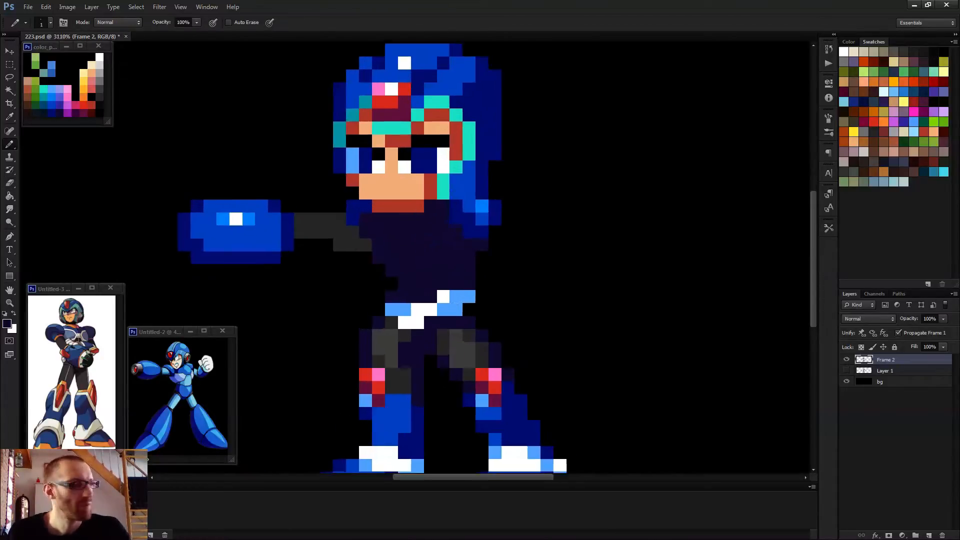
- Enlarge the shoulder above the outstretched arm with navy pixels and recolor the pixel beneath it in near-black purple
scroll(271, 196, down, 2)
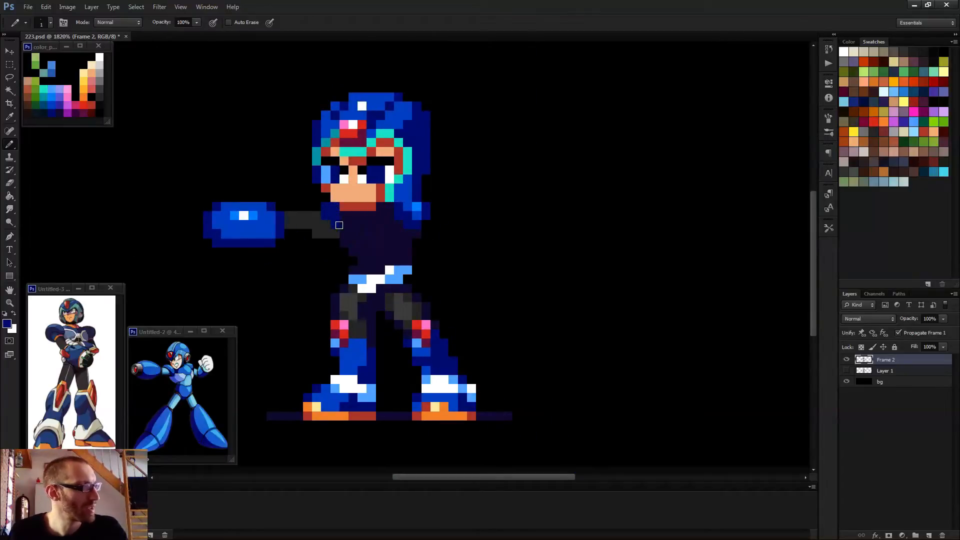
scroll(340, 223, up, 1)
scroll(354, 223, up, 2)
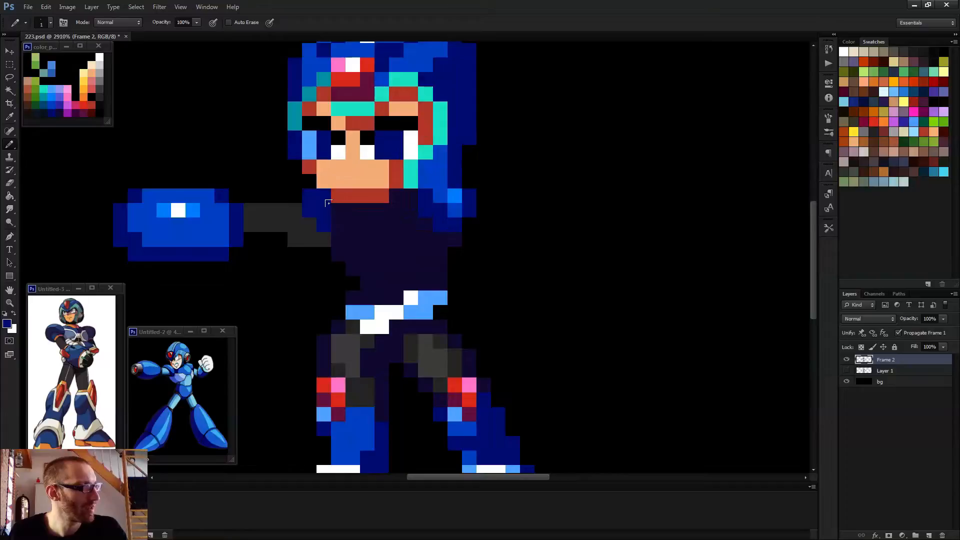
scroll(360, 253, down, 2)
alt+click(432, 224)
scroll(337, 220, up, 3)
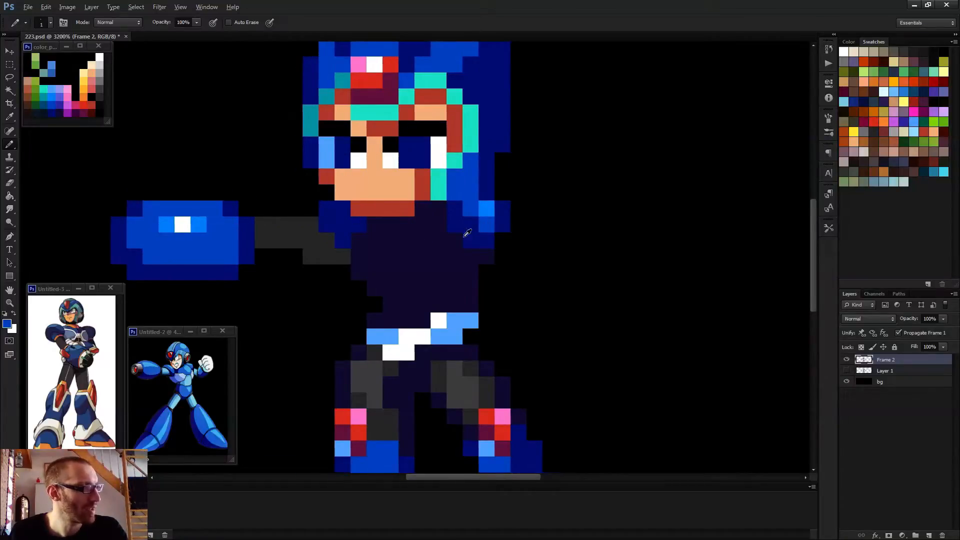
alt+click(368, 253)
click(342, 256)
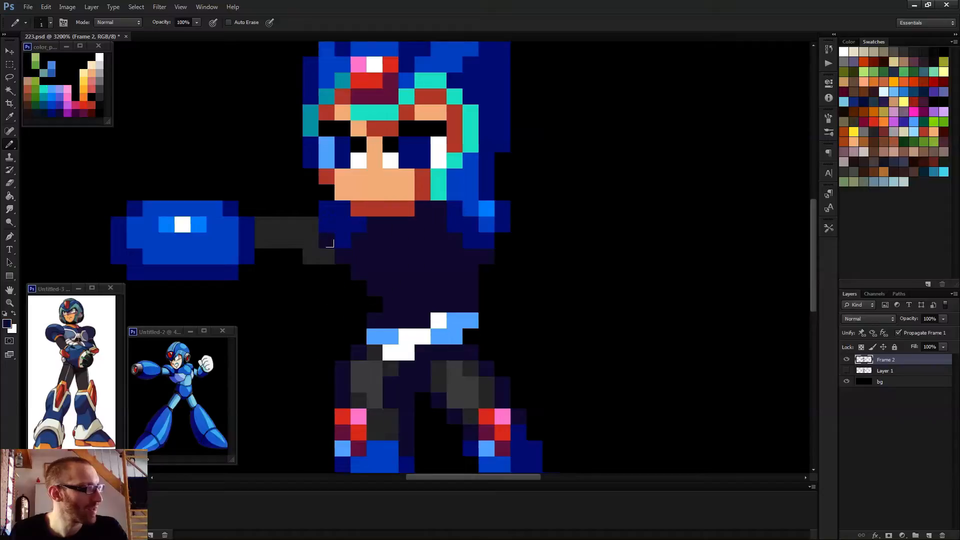
scroll(346, 261, down, 2)
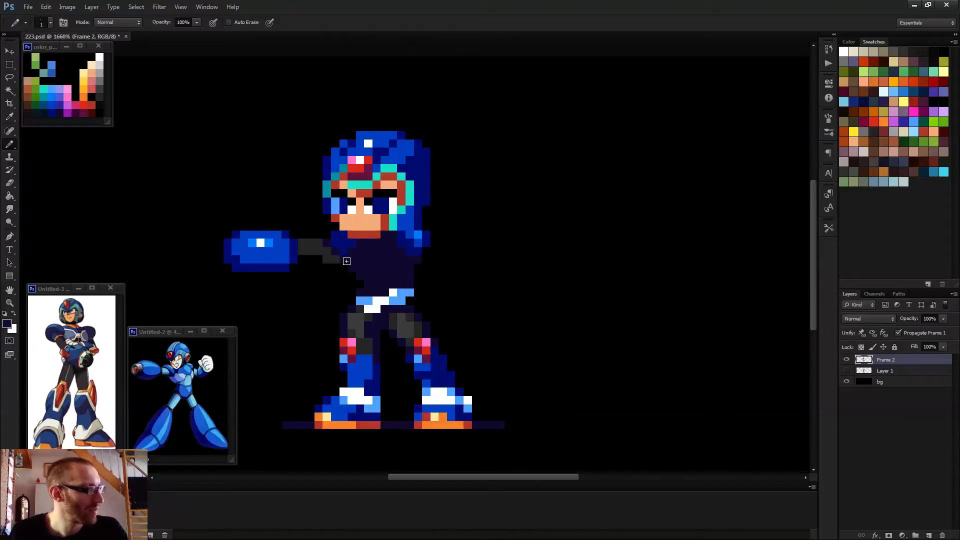
key(alt)
click(334, 246)
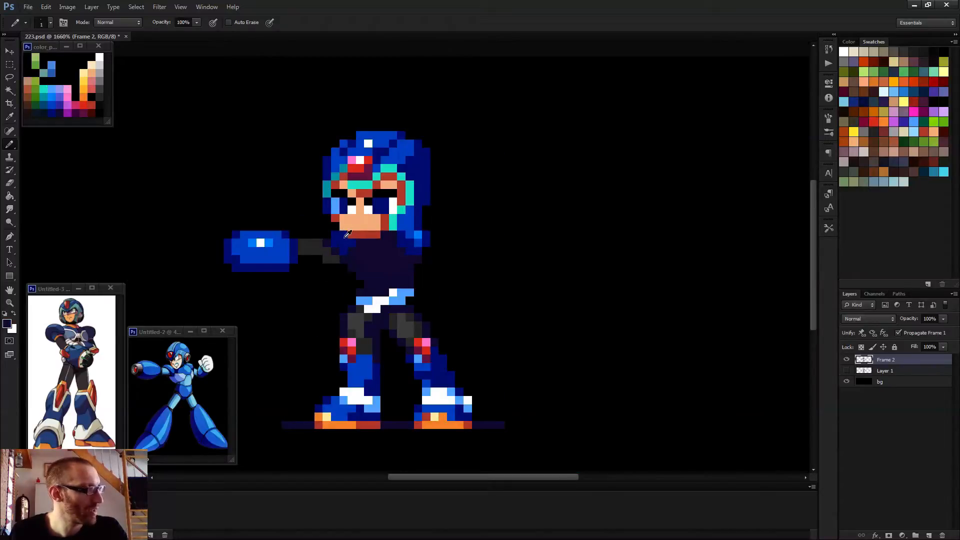
- Shade the middle of the chest with a charcoal patch using the arm's color
scroll(370, 265, down, 2)
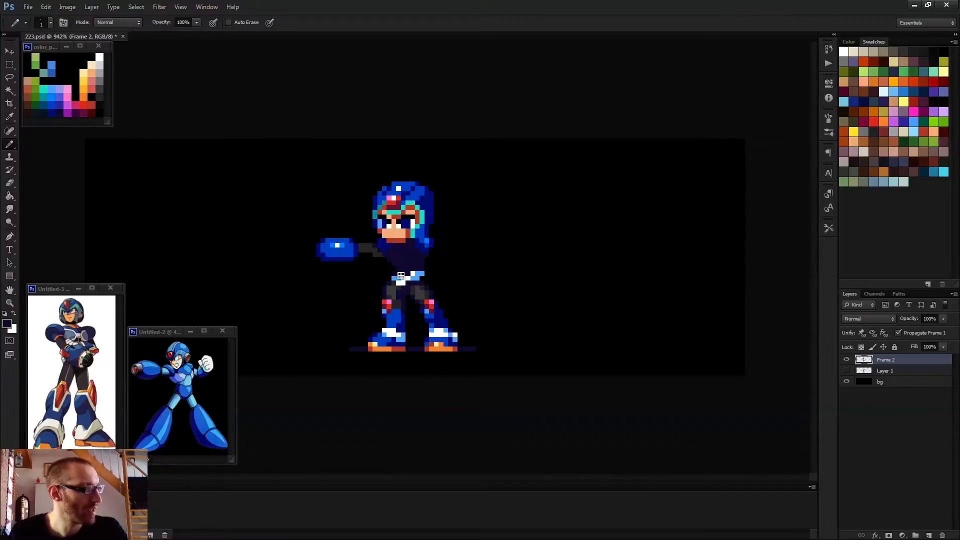
scroll(401, 276, up, 2)
click(362, 235)
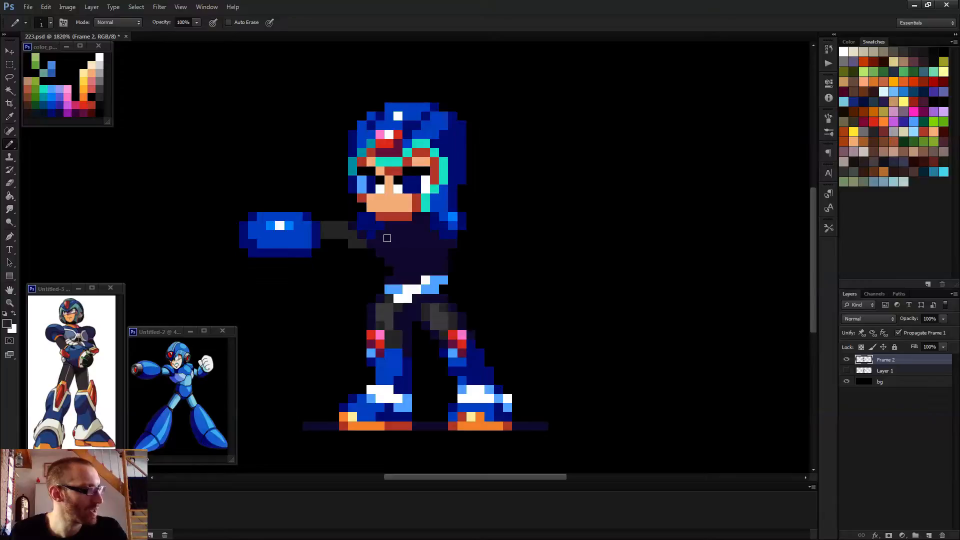
mouse_move(386, 236)
mouse_down()
mouse_move(421, 236)
mouse_move(400, 249)
mouse_move(390, 242)
mouse_move(406, 244)
mouse_up()
scroll(458, 270, down, 2)
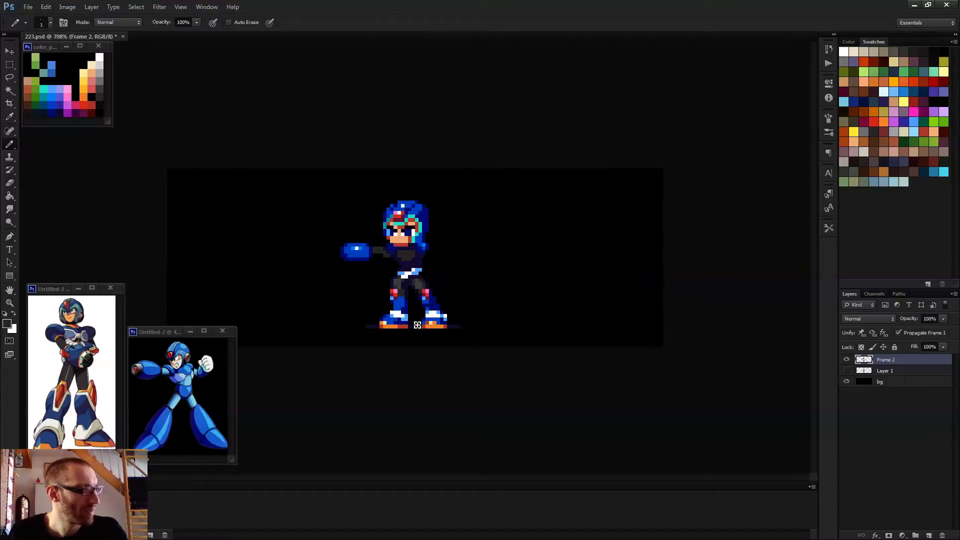
- Select the sprite's left-hand boot with its ground shadow and shift it four pixels to the left
key(m)
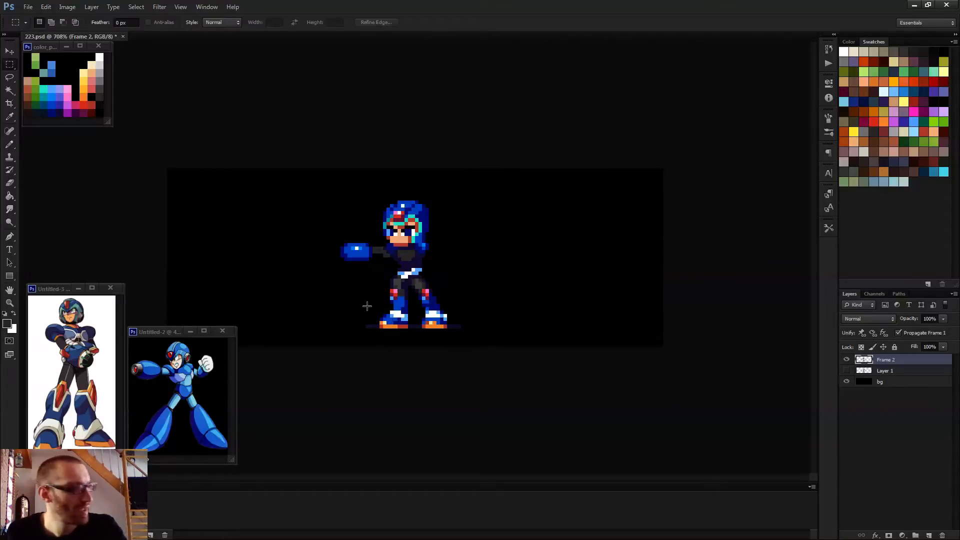
drag(372, 313, 414, 335)
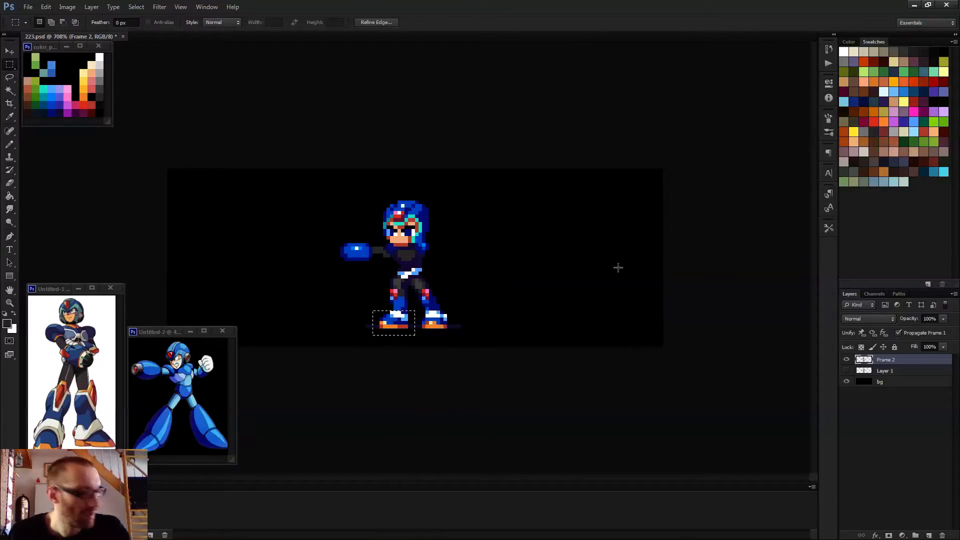
key(v)
key(Left)
key(Left)
key(Left)
key(Left)
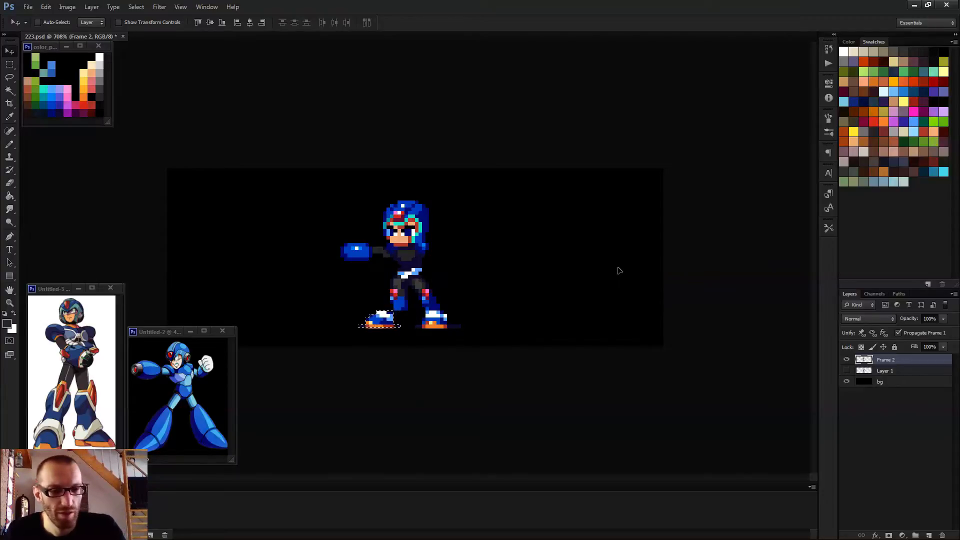
- Copy the shifted boot onto a new layer at the far right of the sprite, and delete the old right-hand boot from Frame 2
key(ctrl+j)
drag(420, 303, 512, 301)
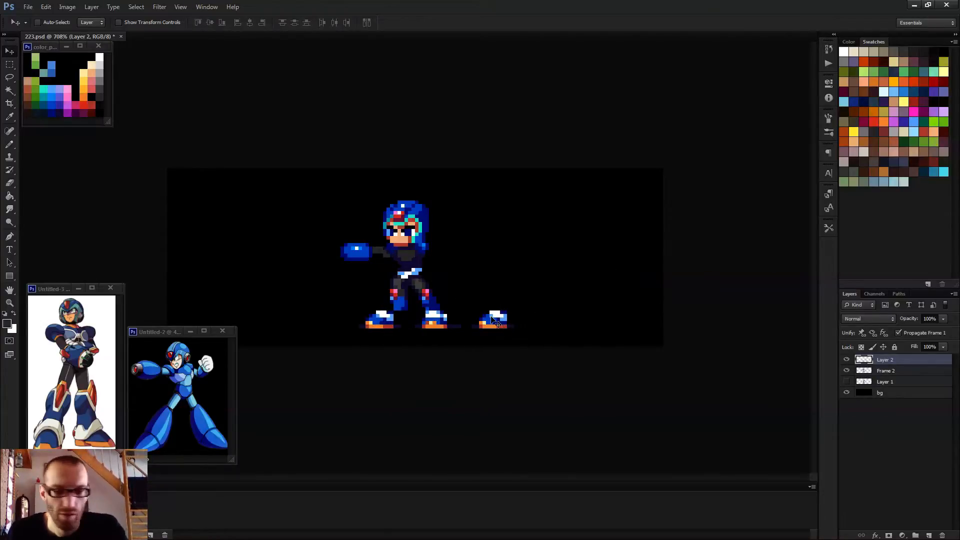
key(m)
drag(414, 313, 460, 336)
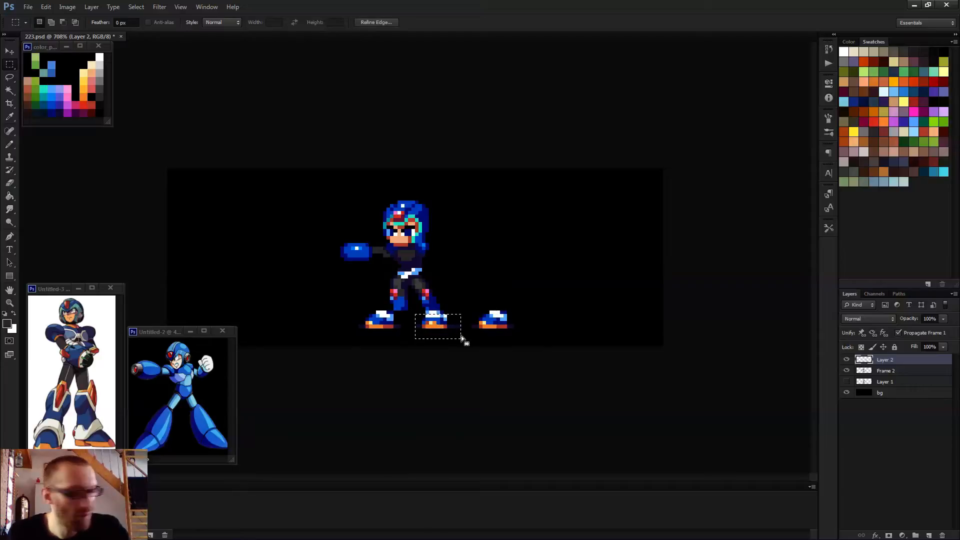
drag(419, 311, 461, 338)
key(Delete)
click(886, 371)
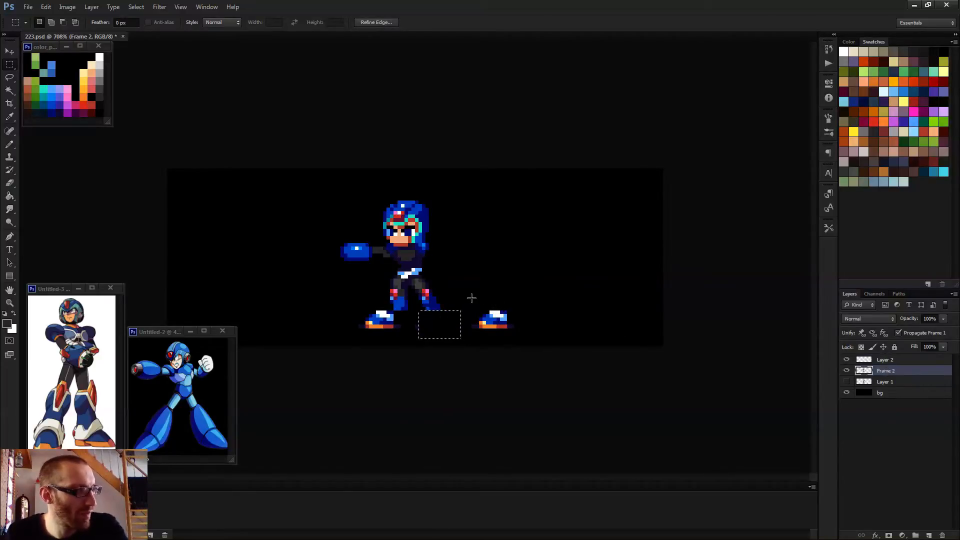
- Select the copied boot on Layer 2, flip it horizontally and place it under the right-hand leg
drag(468, 297, 520, 335)
right_click(500, 326)
click(538, 445)
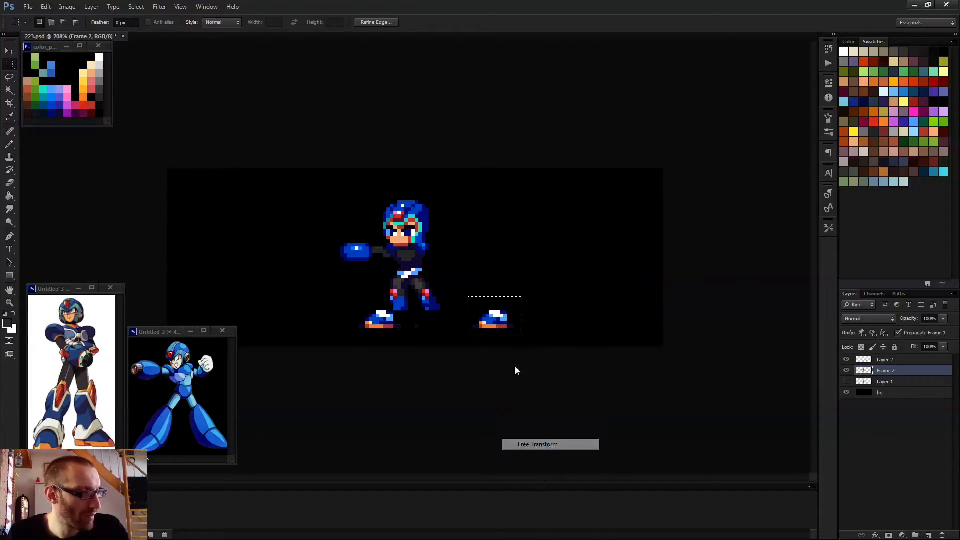
key(Return)
click(890, 361)
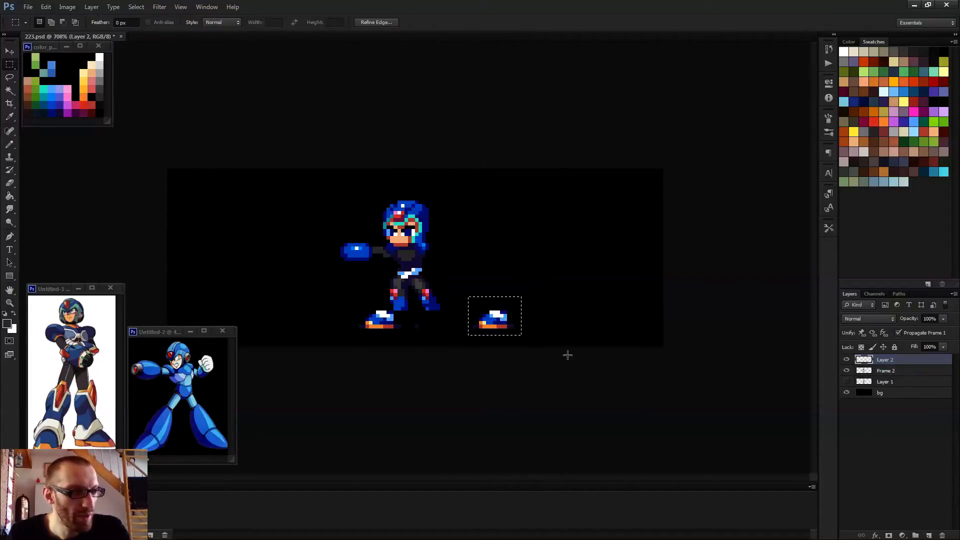
right_click(491, 325)
click(556, 445)
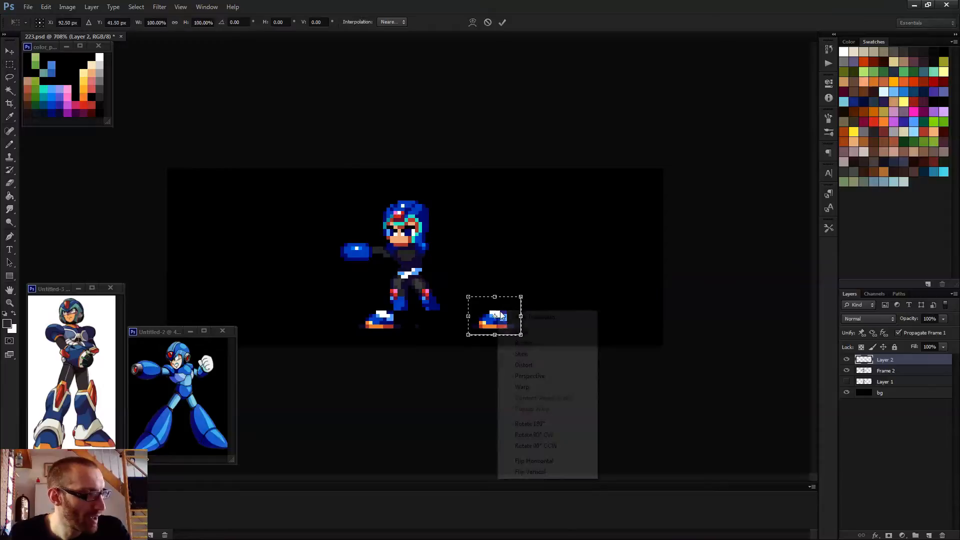
right_click(494, 311)
click(546, 459)
drag(506, 322, 451, 324)
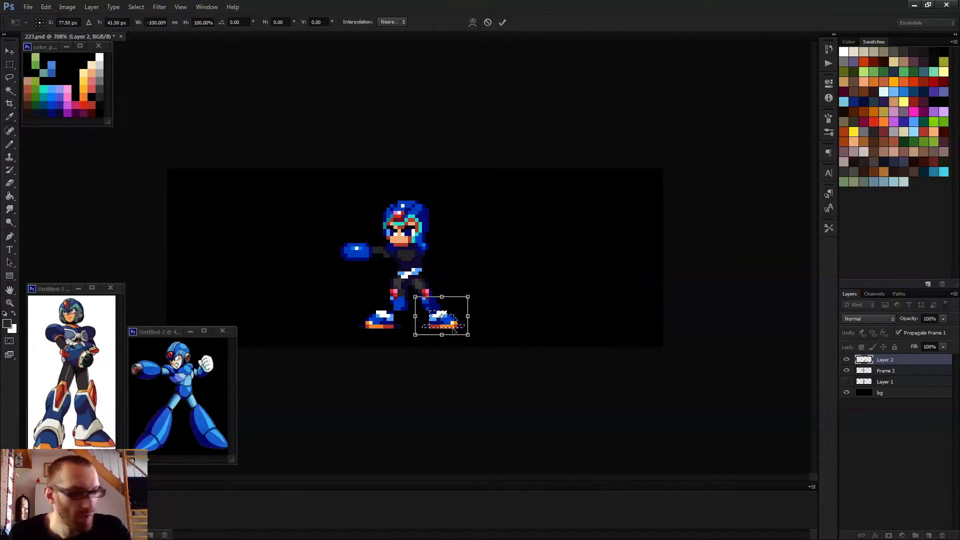
key(Return)
- Nudge the flipped boot one pixel left so it lines up with the leg
scroll(511, 322, down, 2)
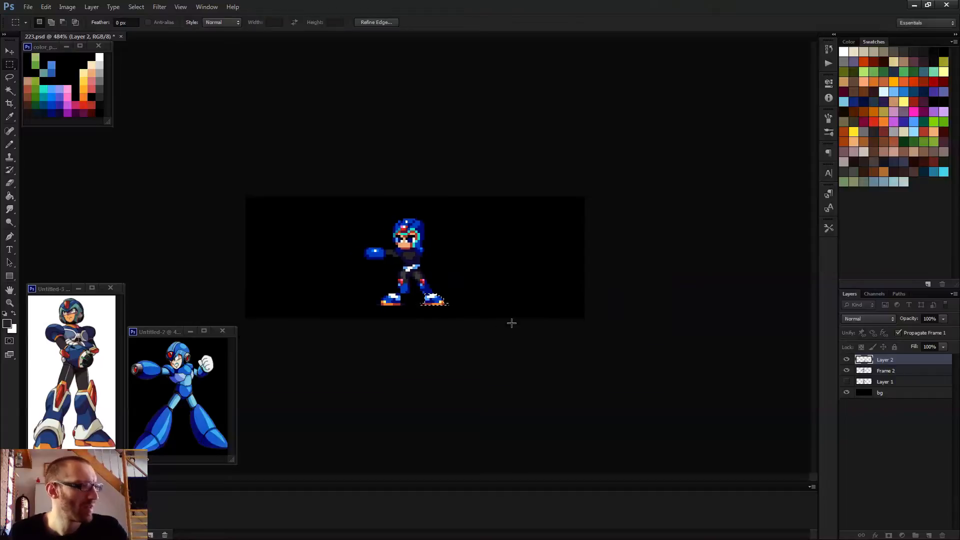
key(v)
key(Left)
key(Left)
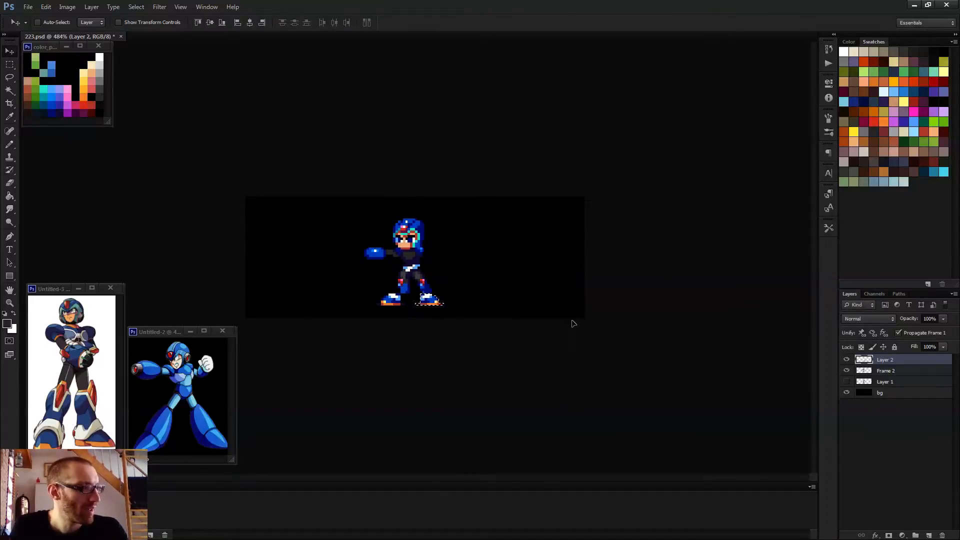
key(Right)
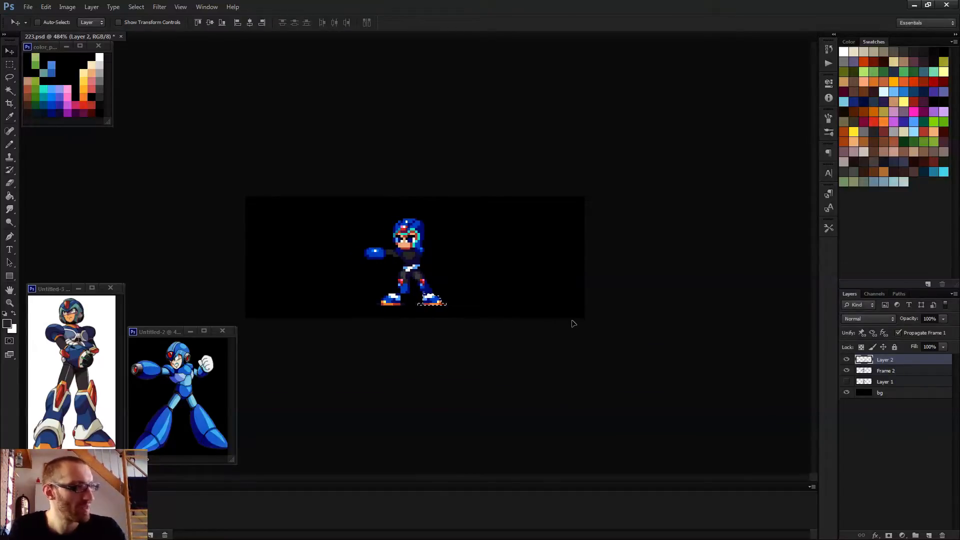
- Fill the ground shadow between the two boots with the shadow's near-black purple
key(b)
scroll(559, 324, down, 2)
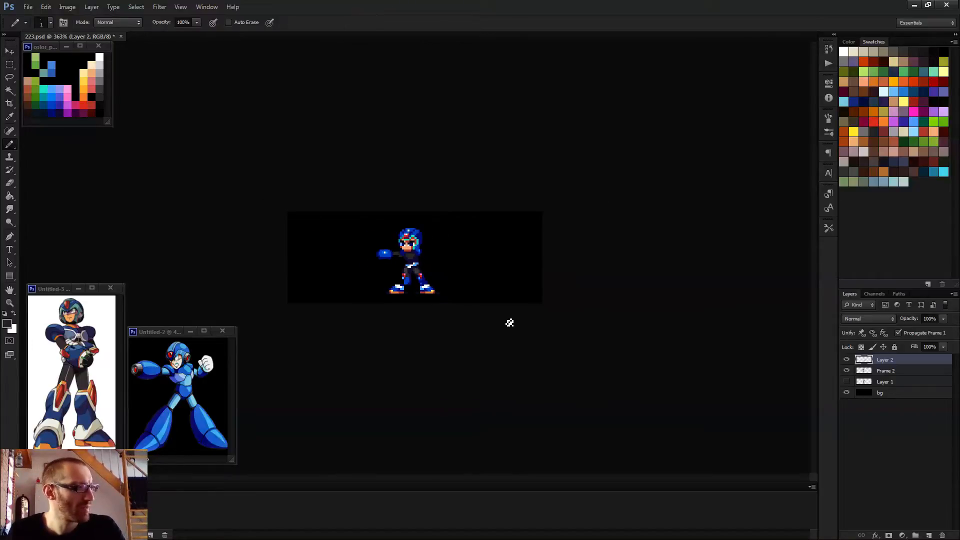
scroll(453, 307, up, 8)
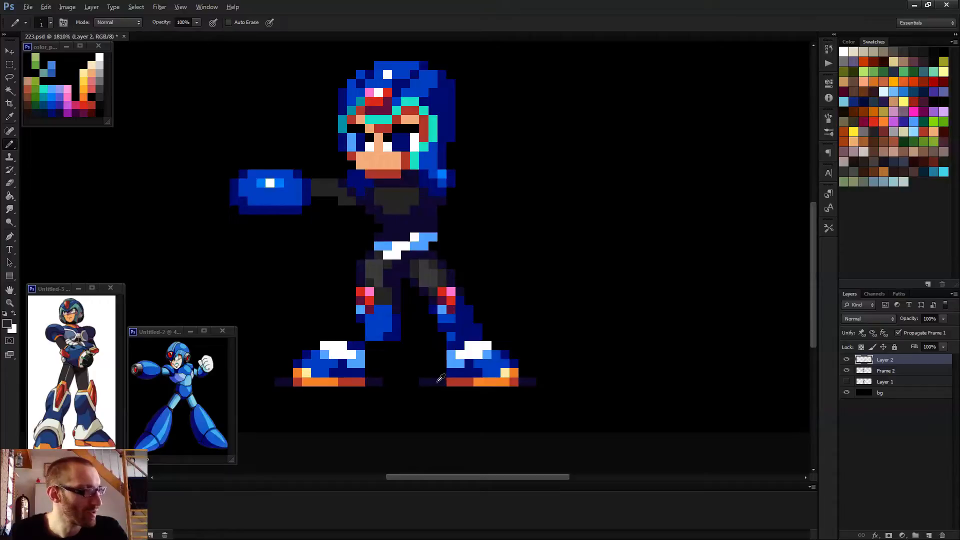
alt+click(438, 382)
drag(414, 381, 387, 374)
scroll(384, 373, down, 5)
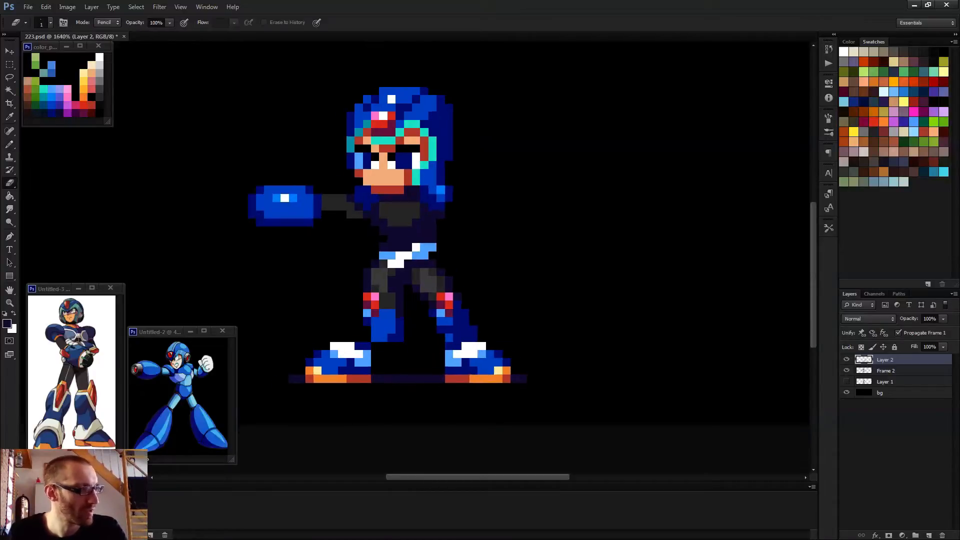
scroll(411, 330, down, 1)
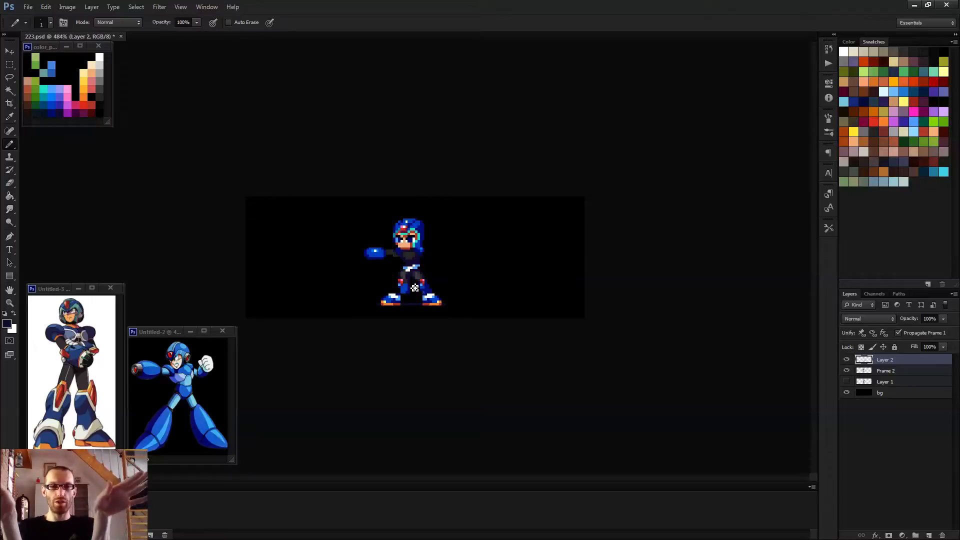
- Draw blue pixels slanting from the left-hand knee down to the boot to outline a spread shin
scroll(490, 400, up, 3)
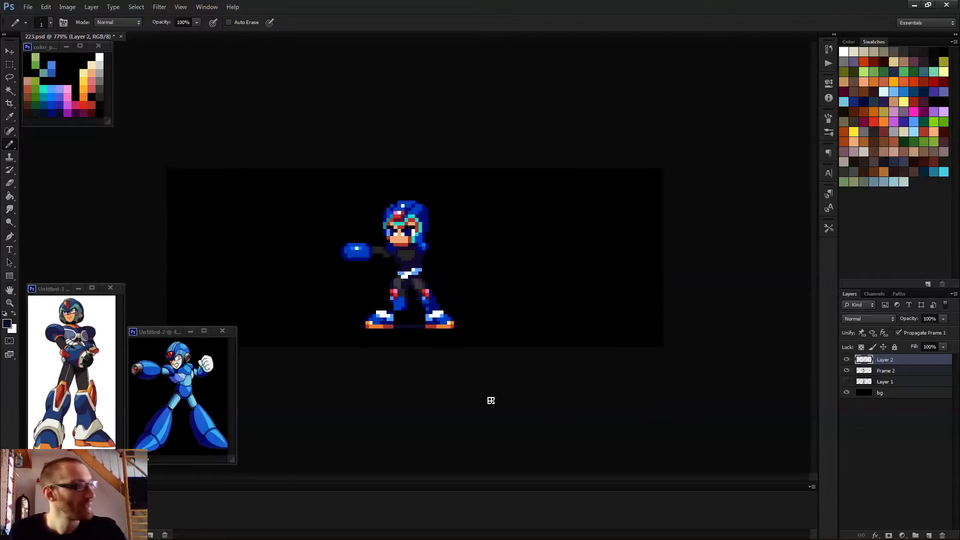
alt+click(395, 316)
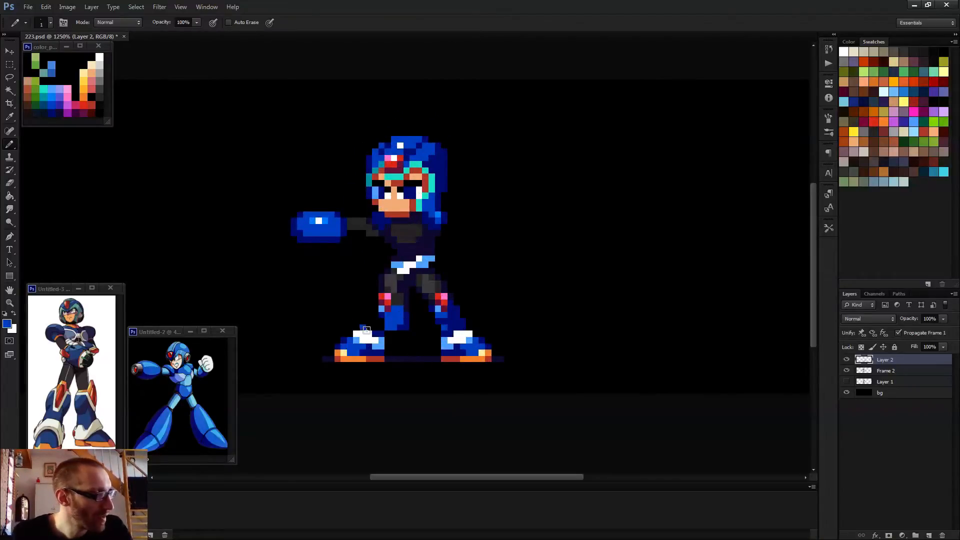
shift+click(375, 310)
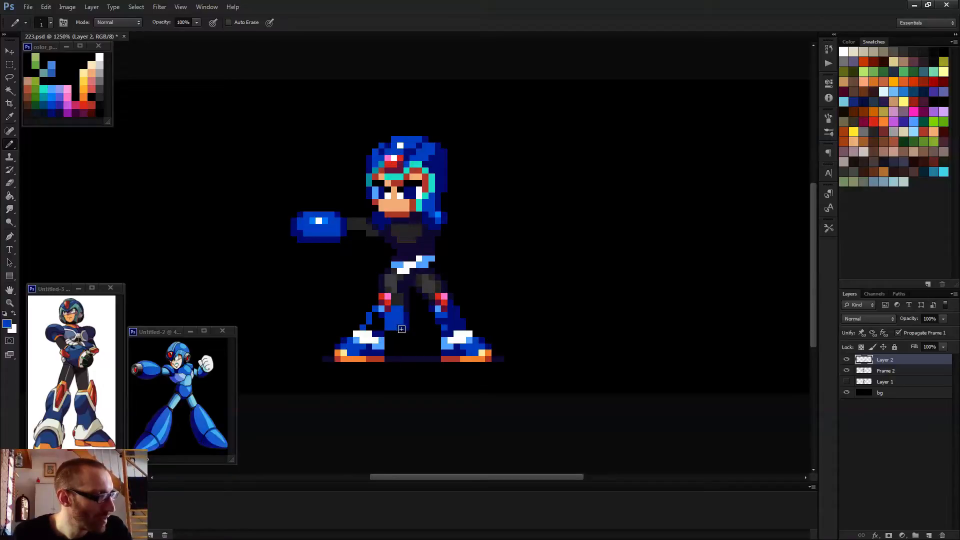
alt+click(402, 325)
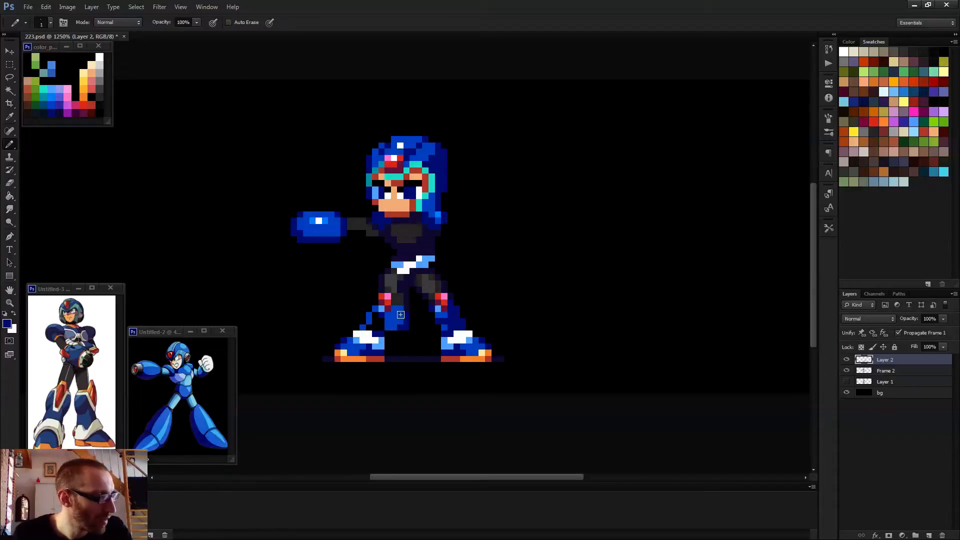
- Merge Layer 2 into Frame 2 and erase the leftover inner pixels of the old upright left-hand shin
key(d)
key(e)
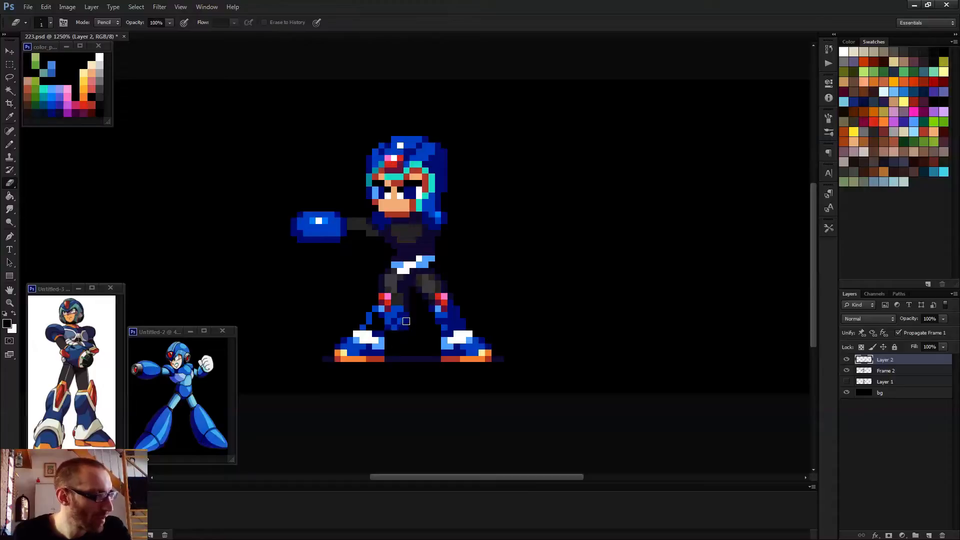
key(ctrl+e)
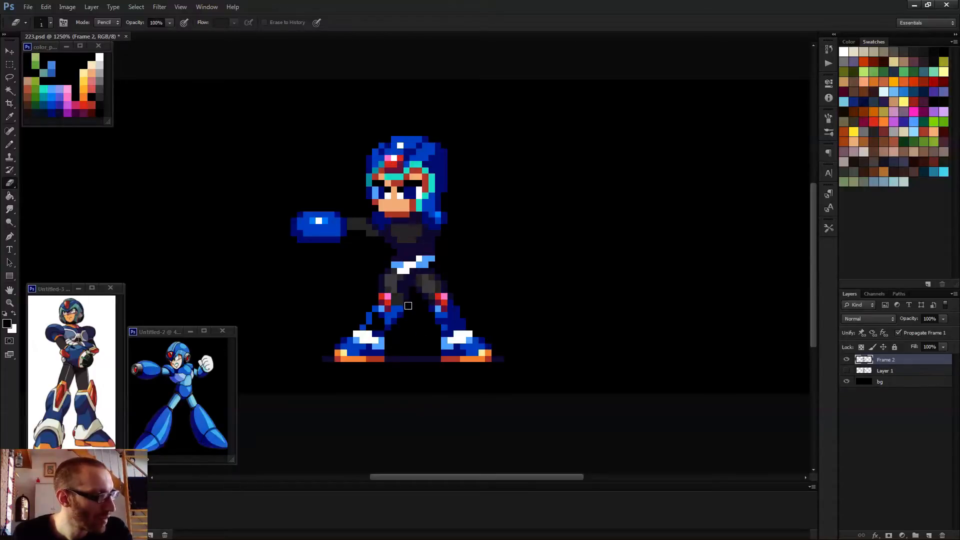
drag(402, 307, 403, 316)
key(b)
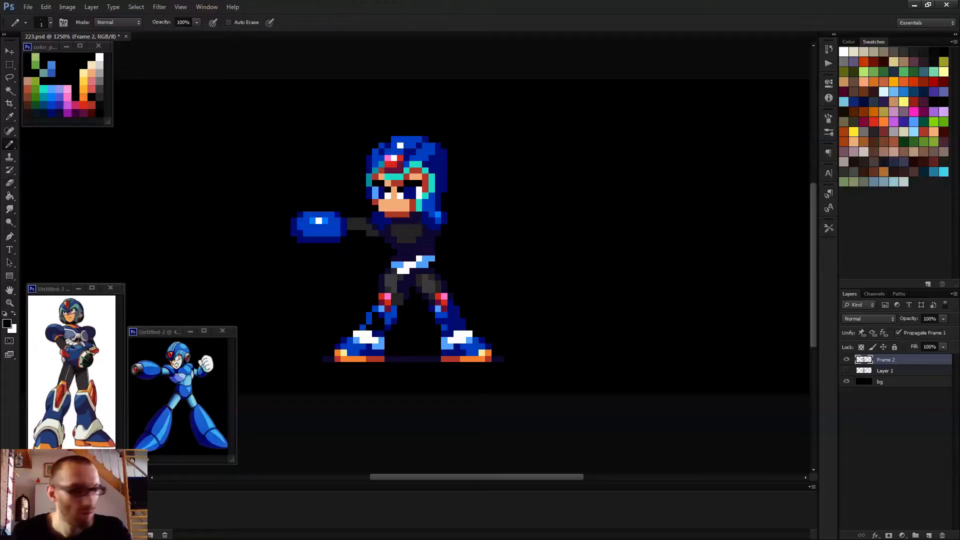
- Fill the slanted left-hand shin with medium blue and shade its inner edge in dark navy blue
scroll(394, 317, up, 3)
alt+click(382, 314)
alt+click(381, 330)
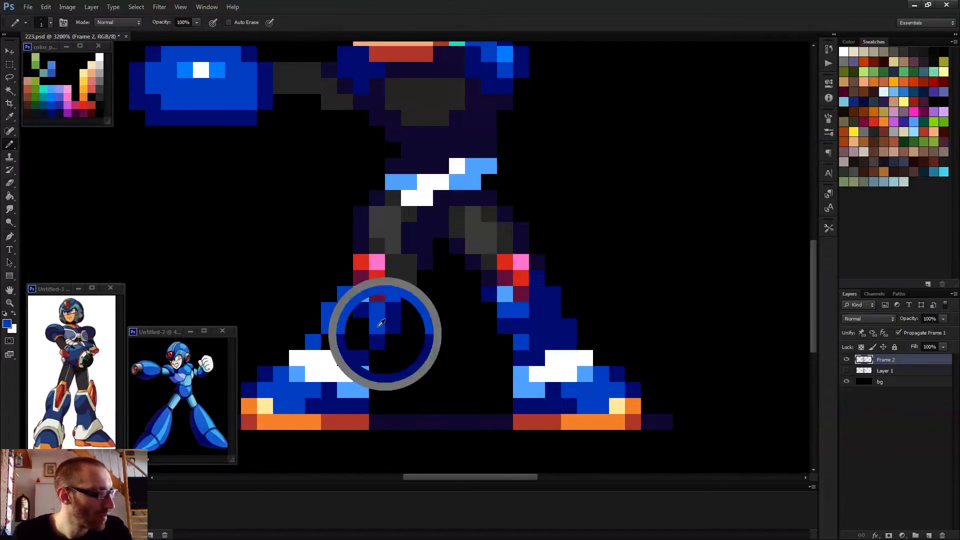
mouse_move(361, 309)
mouse_down()
mouse_move(327, 306)
mouse_move(316, 333)
mouse_move(336, 314)
mouse_move(353, 350)
mouse_move(361, 326)
mouse_up()
alt+click(354, 350)
click(377, 325)
alt+click(352, 333)
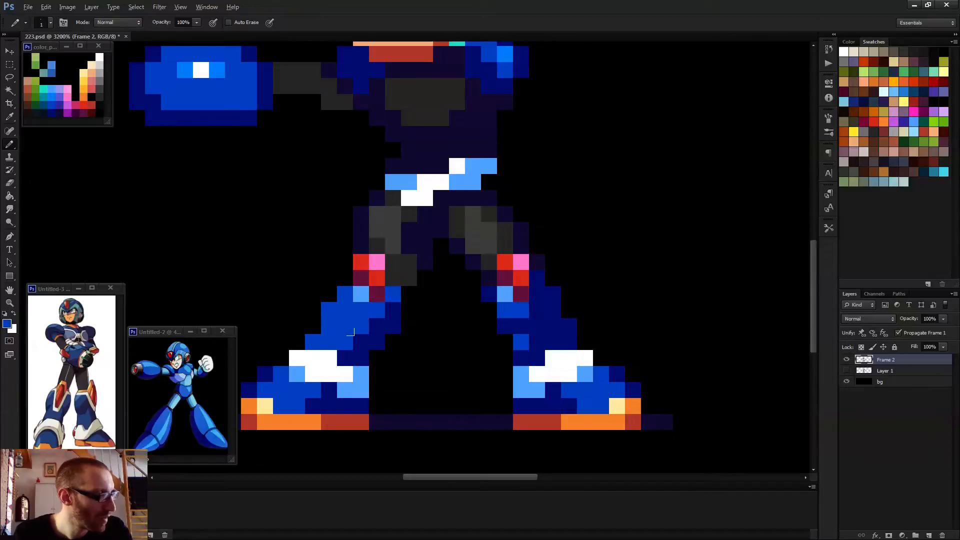
alt+click(368, 349)
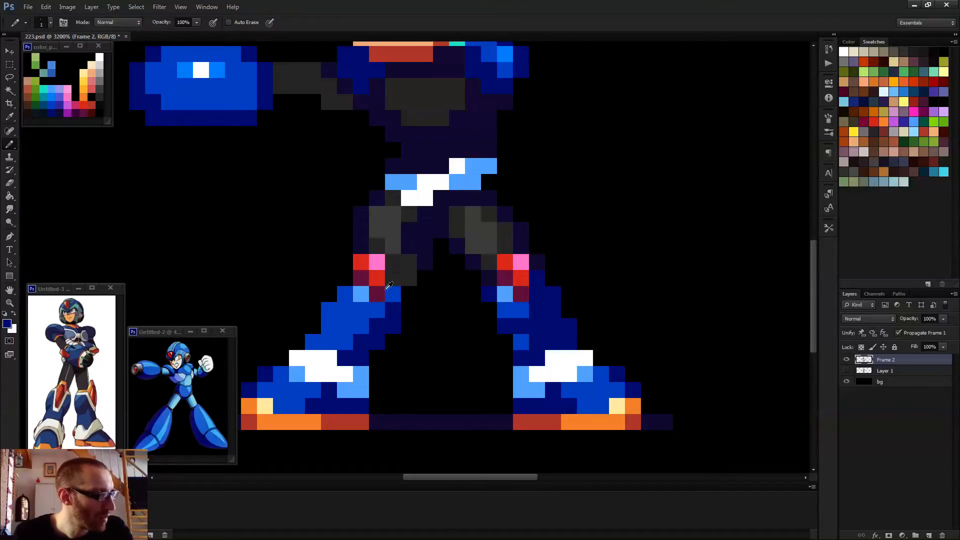
- Recolor the left-hand knee guard's lower outer pixel red and turn the light blue pixel beneath it maroon
scroll(389, 285, down, 3)
scroll(435, 316, up, 4)
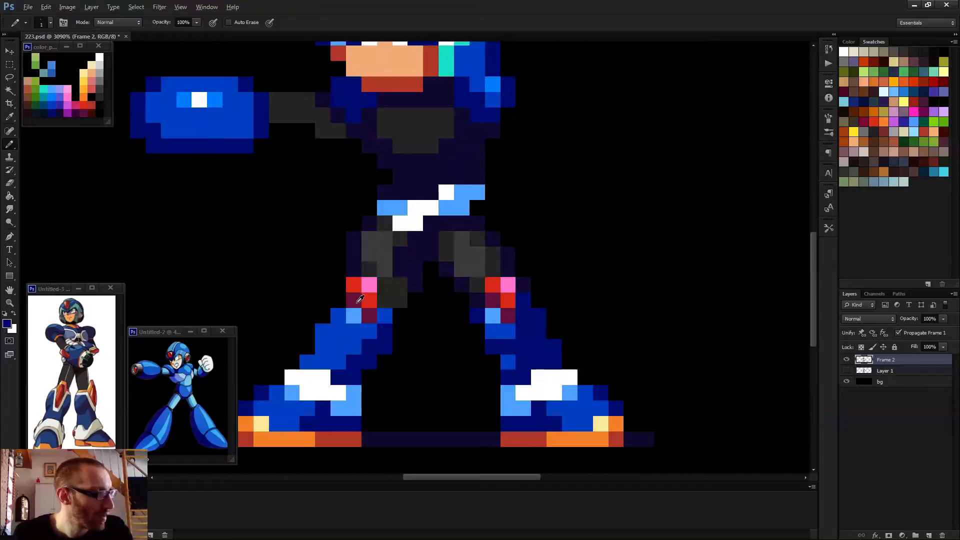
alt+click(348, 291)
click(352, 298)
alt+click(370, 315)
click(354, 315)
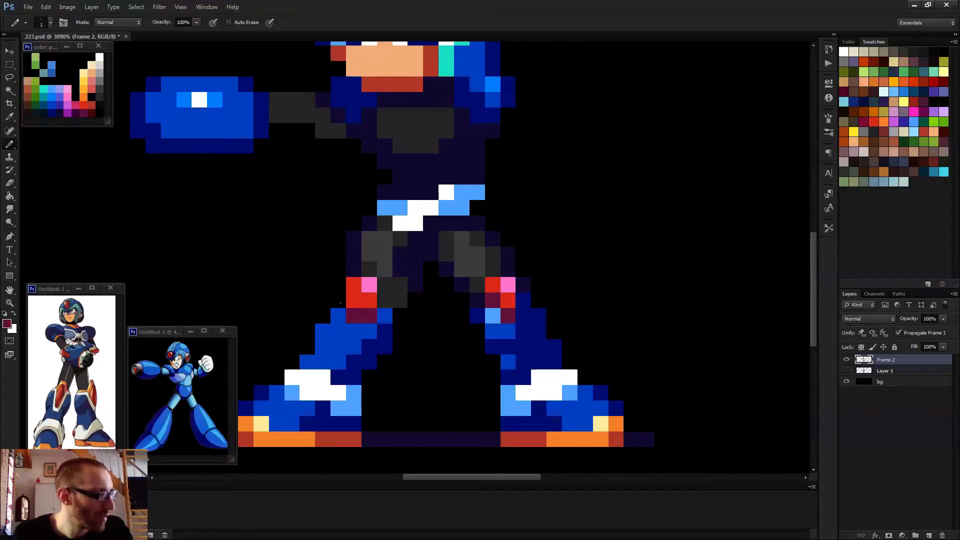
scroll(348, 312, down, 3)
scroll(359, 300, up, 1)
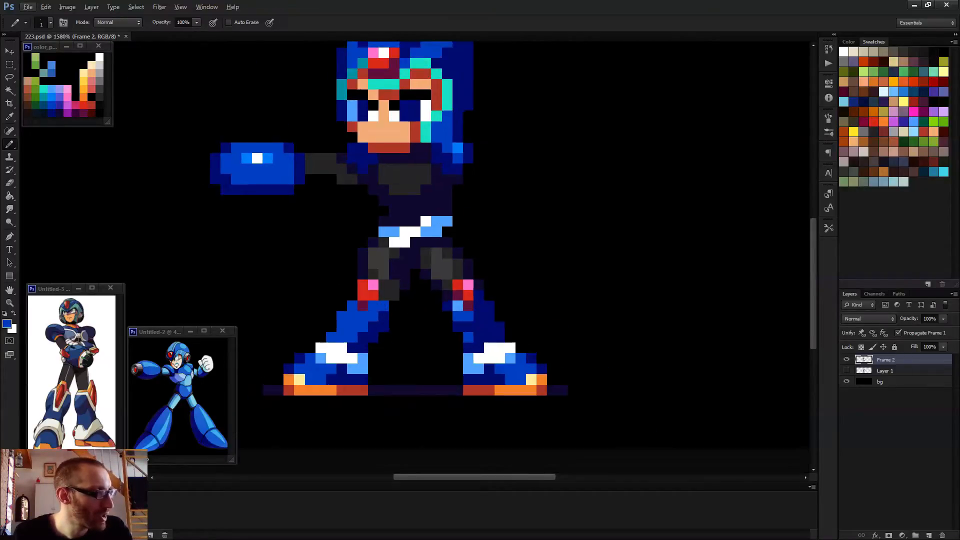
- Widen the right-hand knee guard outward with red and maroon pixels, and cover the old maroon and light blue pixels below it with navy
scroll(370, 292, down, 1)
scroll(377, 284, up, 3)
alt+click(377, 284)
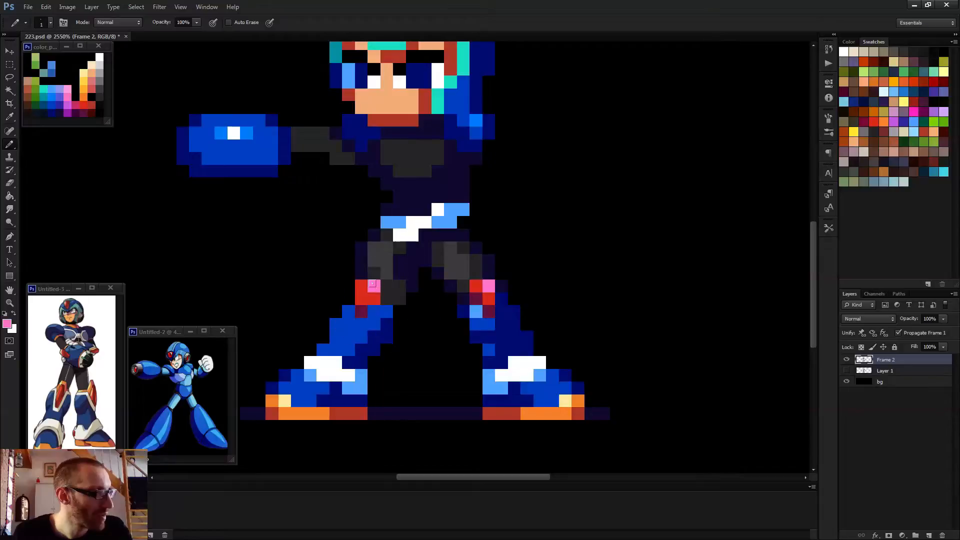
scroll(472, 290, down, 2)
scroll(476, 291, up, 3)
alt+click(476, 290)
click(505, 299)
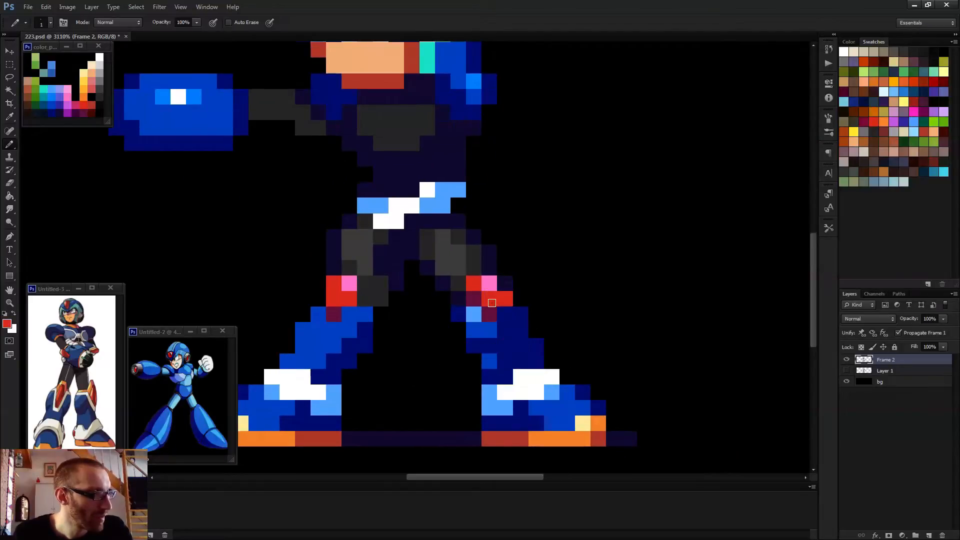
click(505, 314)
alt+click(499, 315)
click(501, 313)
alt+click(505, 333)
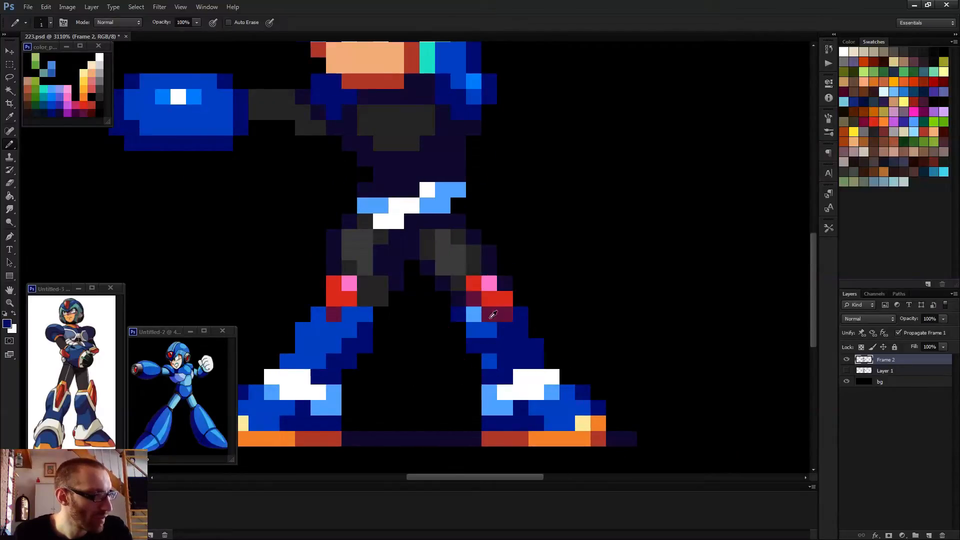
click(489, 319)
click(473, 315)
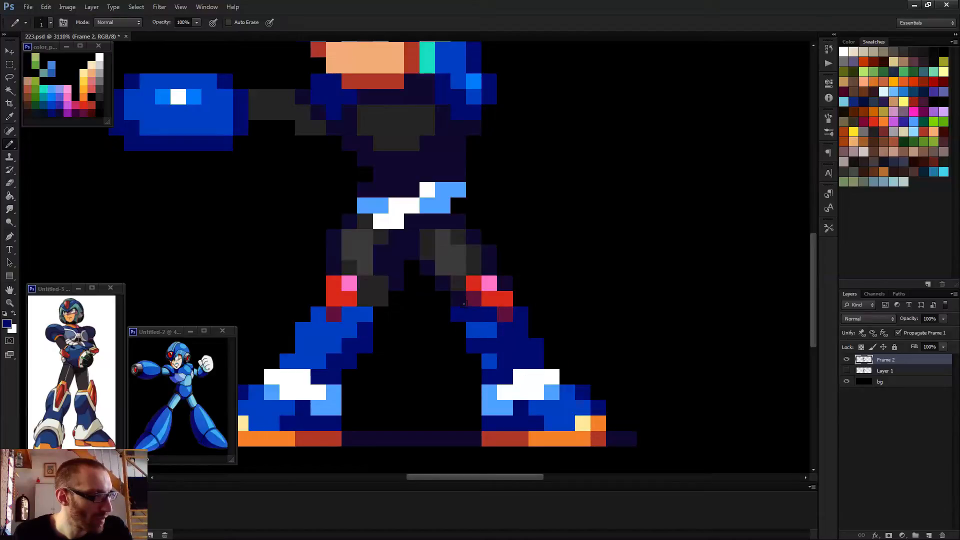
- Shift the right-hand knee guard outward as a solid red block, repainting its old inner column dark grey and navy
alt+click(476, 298)
alt+click(475, 284)
click(489, 284)
alt+click(483, 311)
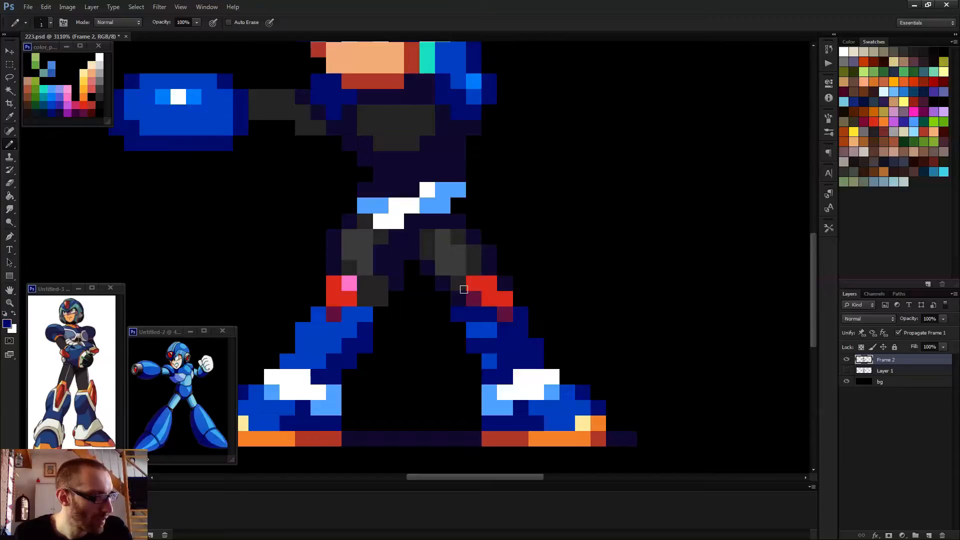
click(473, 298)
alt+click(482, 260)
click(480, 283)
scroll(500, 304, down, 3)
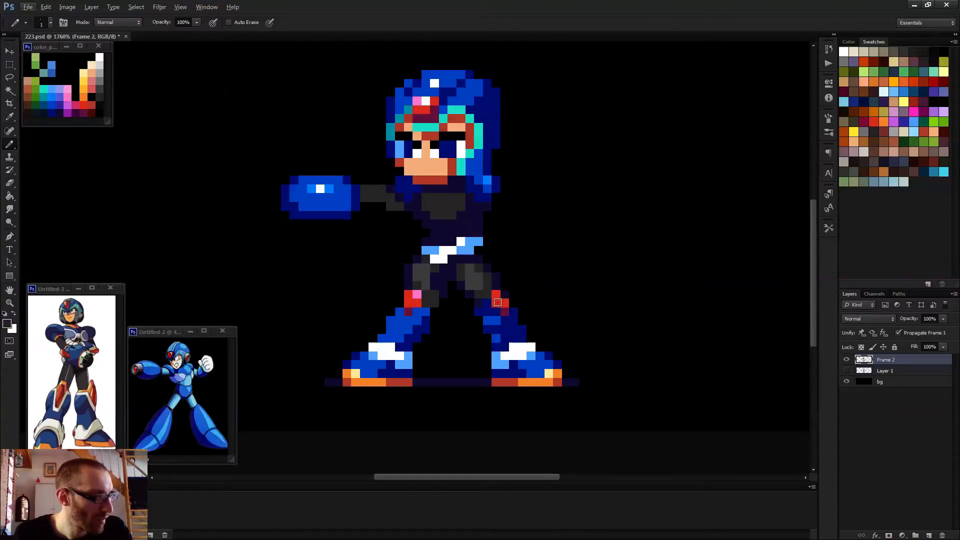
alt+click(499, 304)
click(502, 296)
- Add a pink highlight pixel to the upper outer corner of the right-hand knee guard
scroll(522, 320, down, 3)
scroll(506, 333, up, 4)
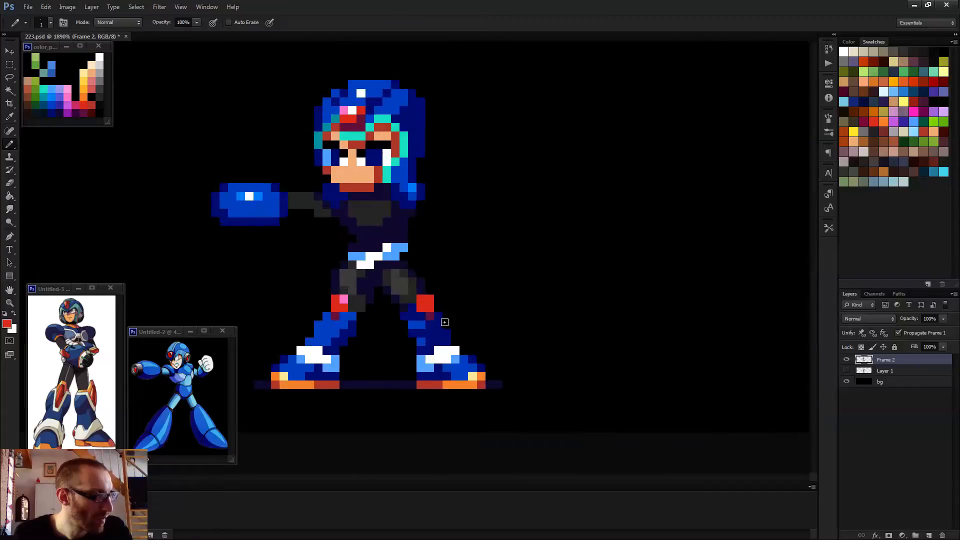
alt+click(295, 281)
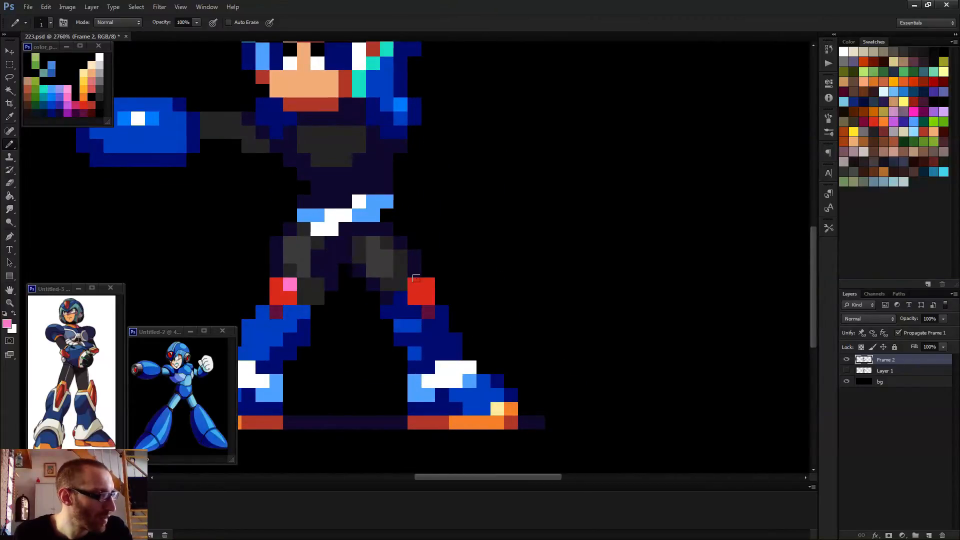
scroll(413, 278, down, 5)
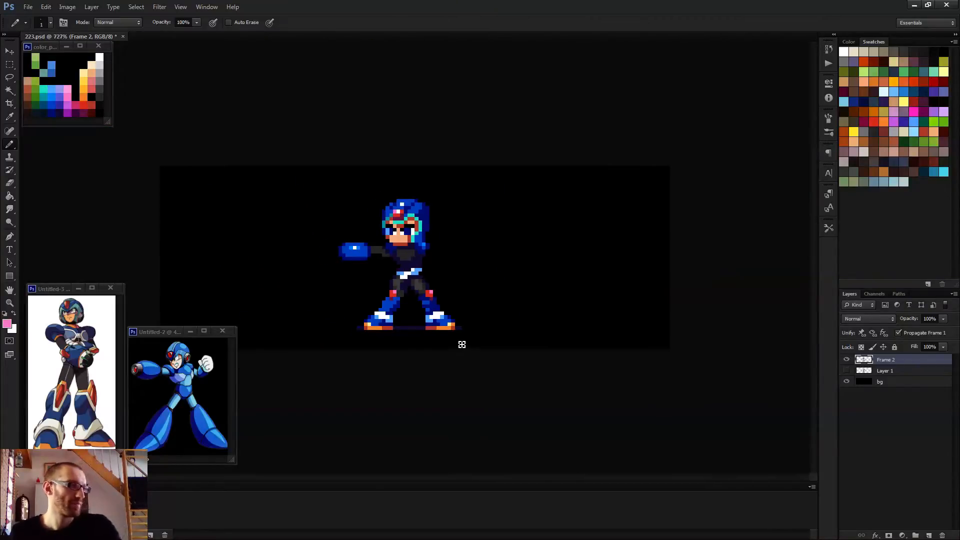
scroll(459, 352, up, 4)
- Extend the navy shading on the inner side of the left-hand shin just below the knee
alt+click(378, 297)
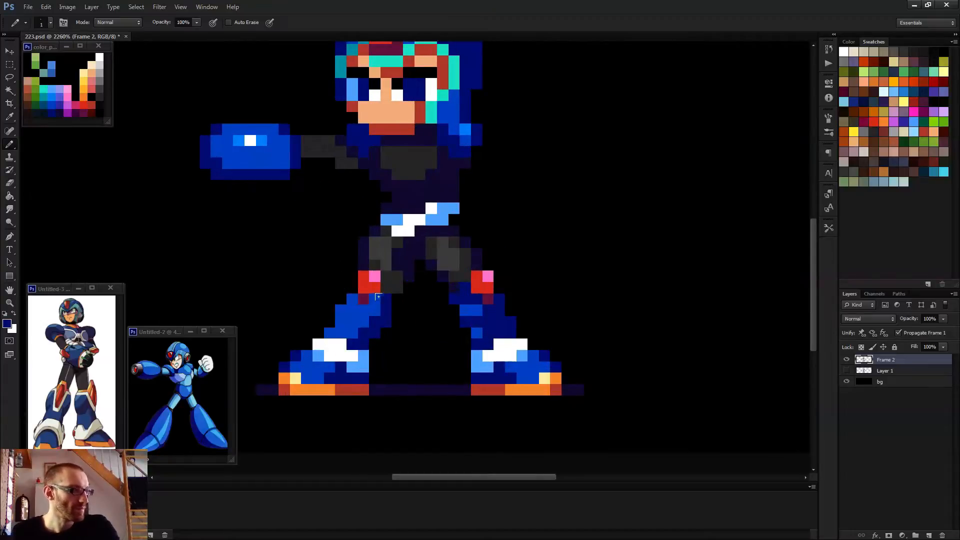
click(372, 309)
click(375, 299)
scroll(388, 321, down, 3)
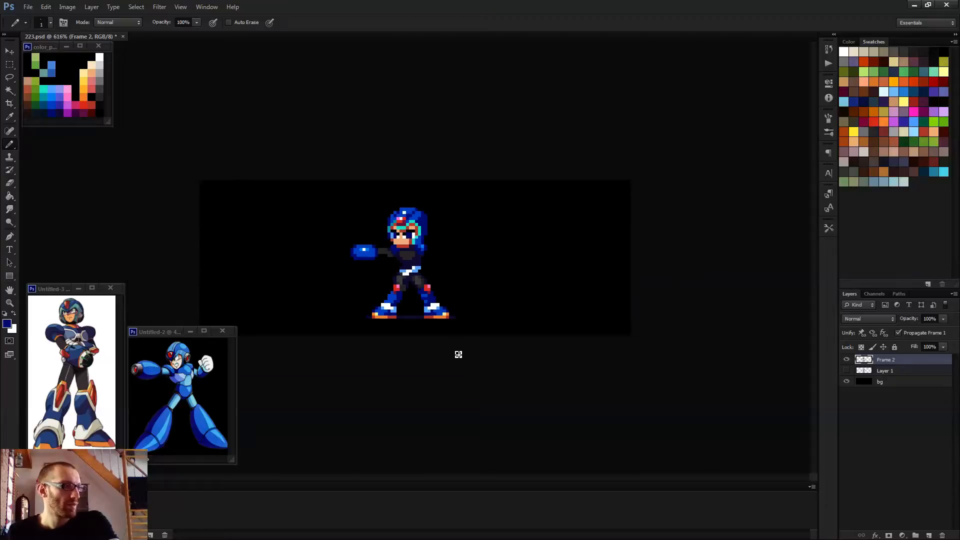
- Move the left-hand knee and upper shin section one pixel left
scroll(391, 324, up, 3)
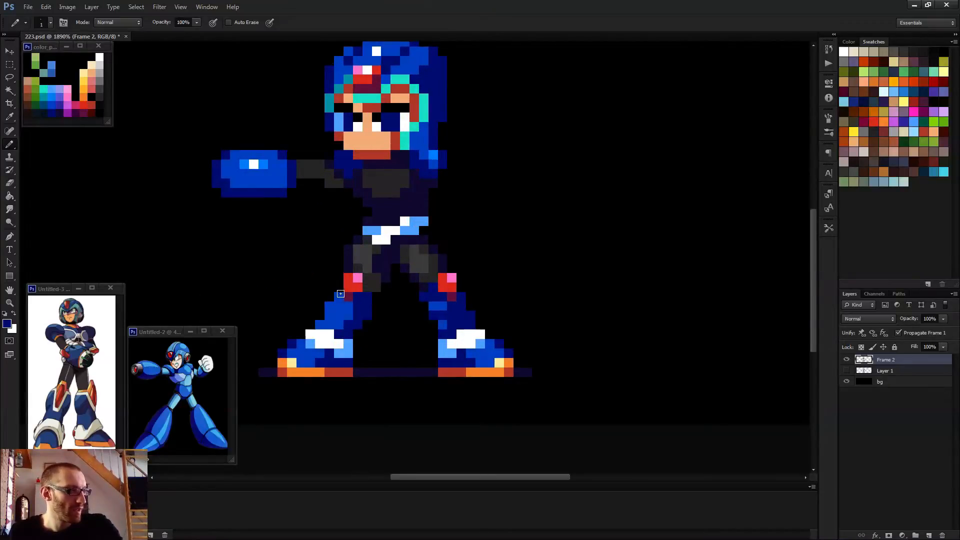
key(m)
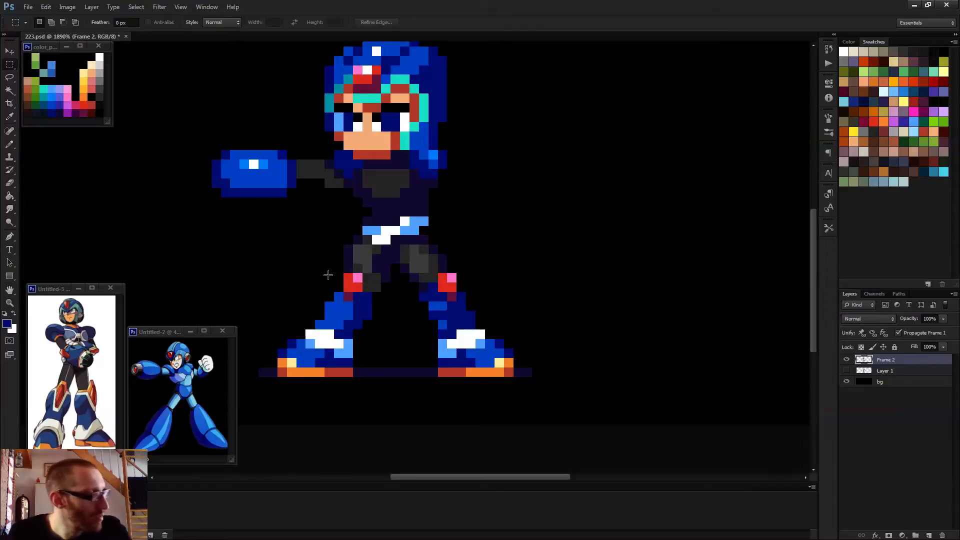
drag(316, 274, 390, 310)
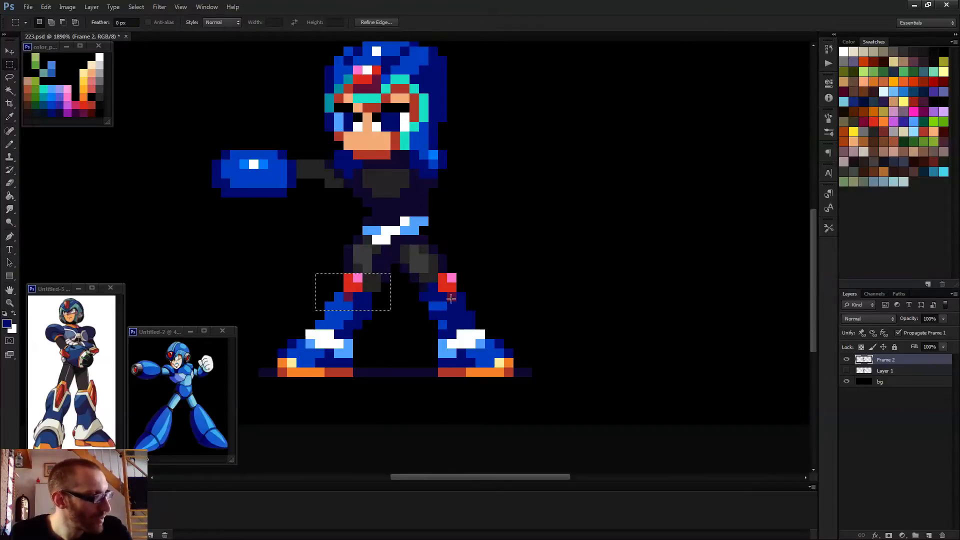
key(v)
key(Left)
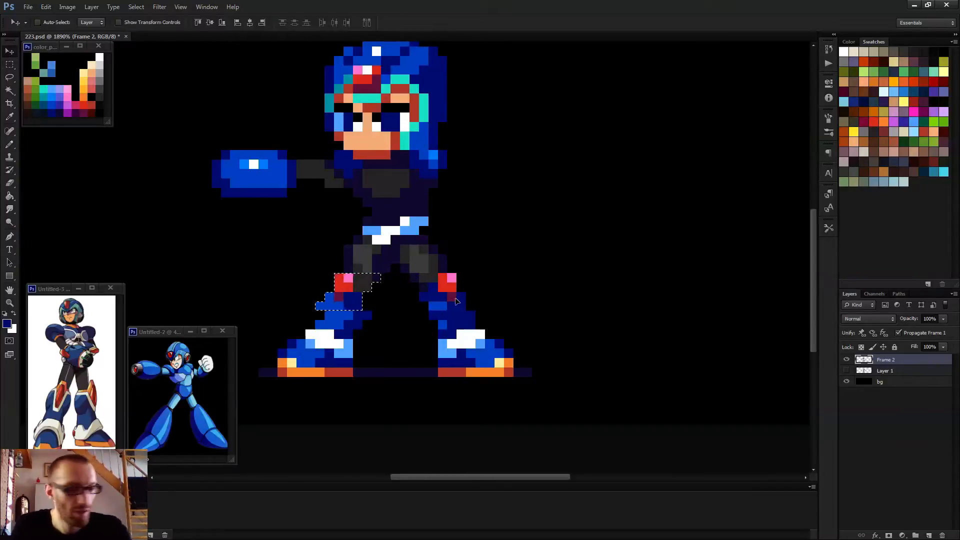
key(ctrl+d)
- Fill the outer edge of the left-hand lower shin with medium blue down to the boot cuff
key(b)
alt+click(339, 305)
click(319, 316)
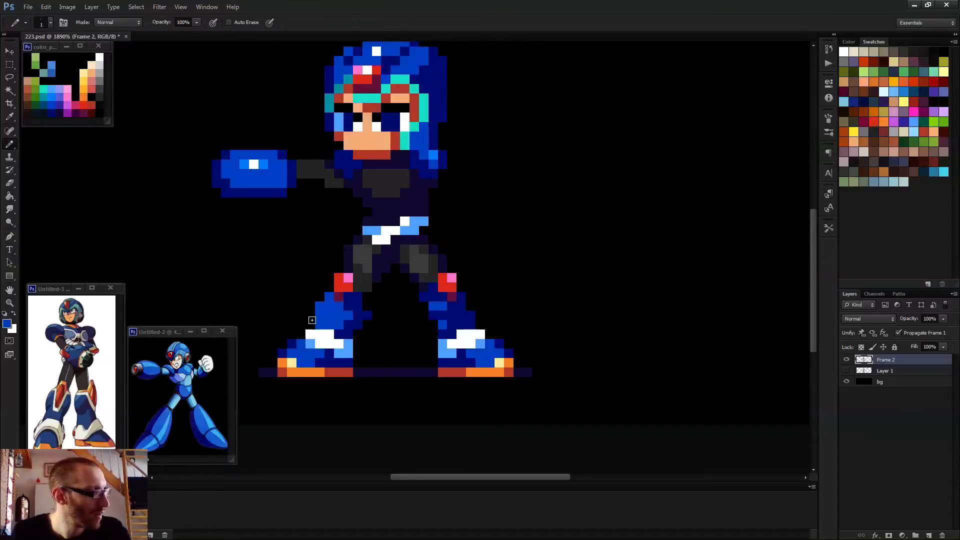
click(311, 323)
- Slant the left-hand thigh's outer edge toward the knee and repaint its upper outer grey pixels near-black purple
alt+click(347, 262)
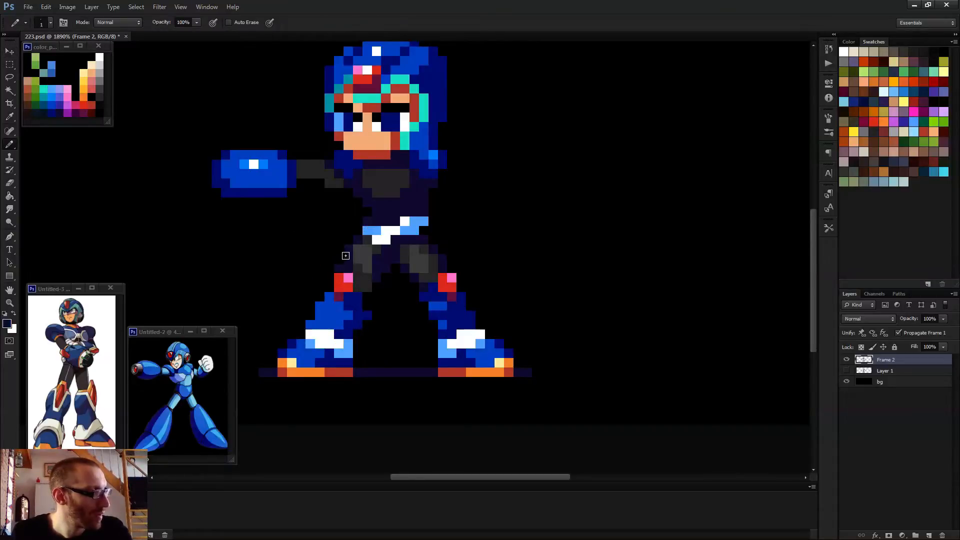
key(e)
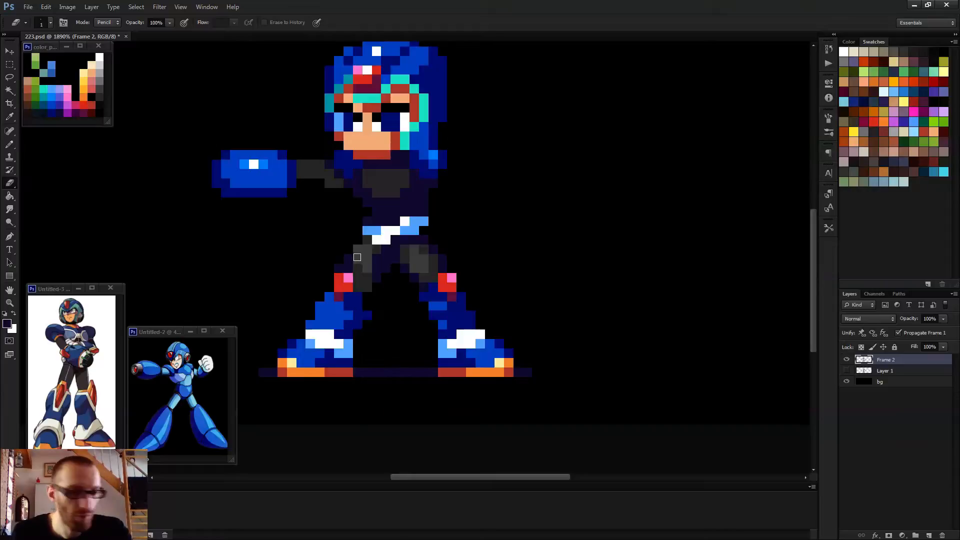
key(b)
scroll(357, 256, up, 2)
alt+click(355, 245)
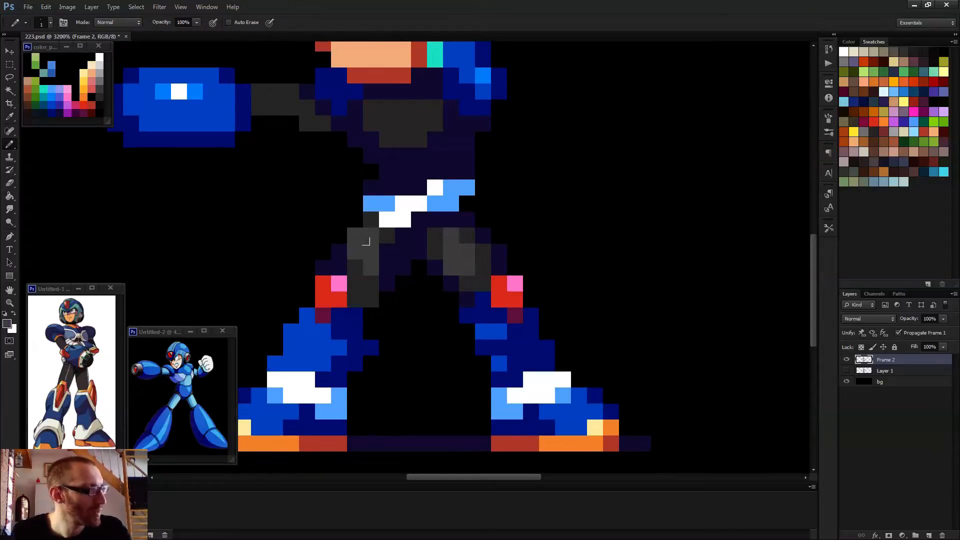
alt+click(343, 252)
click(354, 235)
click(371, 220)
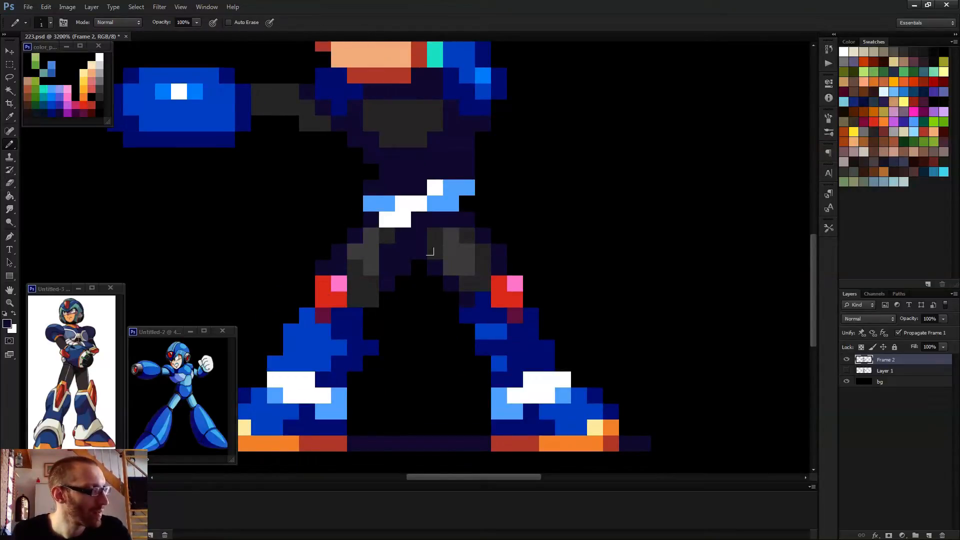
scroll(434, 272, down, 3)
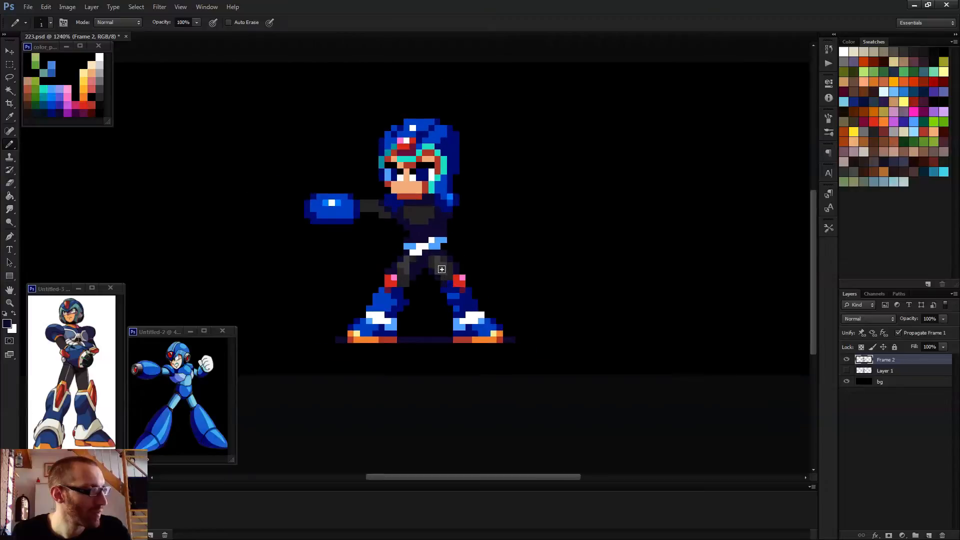
scroll(442, 272, down, 2)
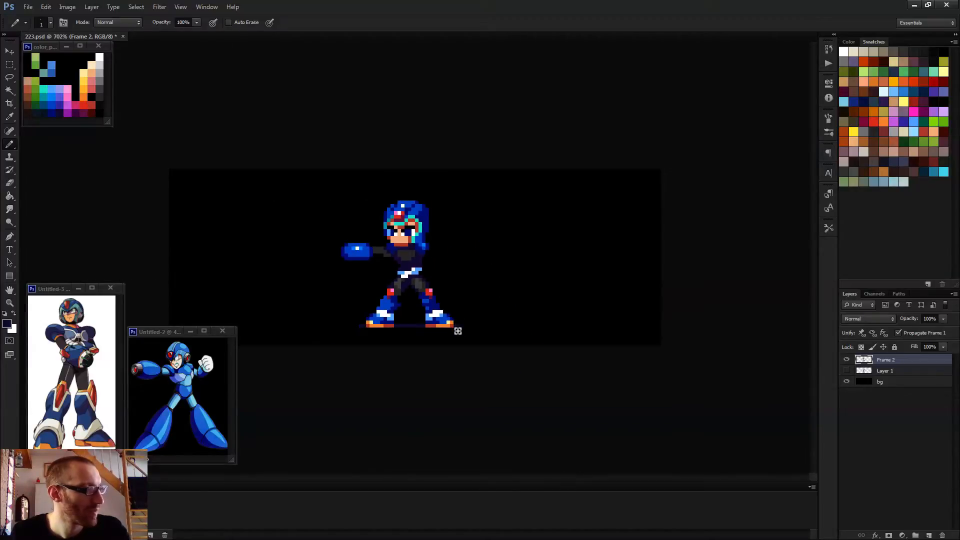
- Extend the dark ground shadow outward past the left-hand boot and compare the result with the first frame
scroll(401, 262, up, 2)
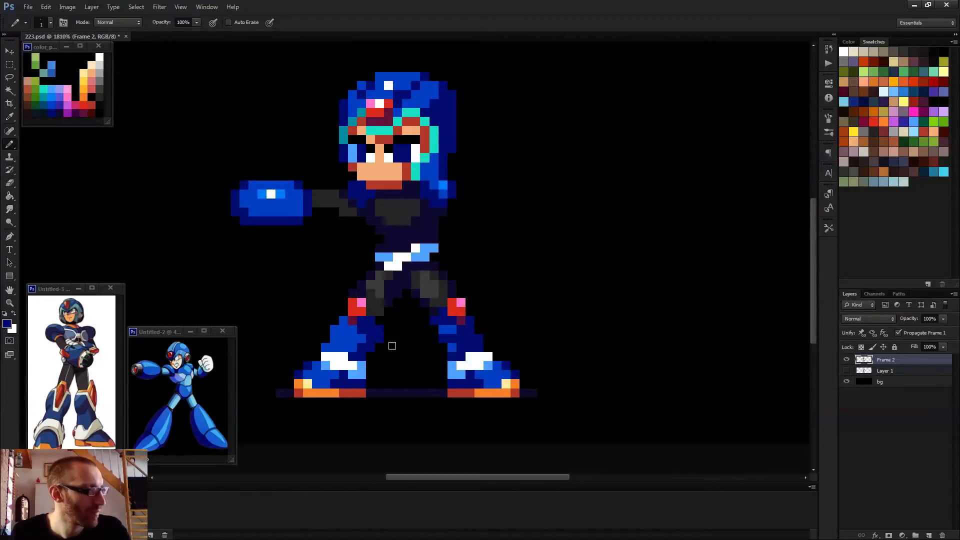
scroll(485, 358, down, 1)
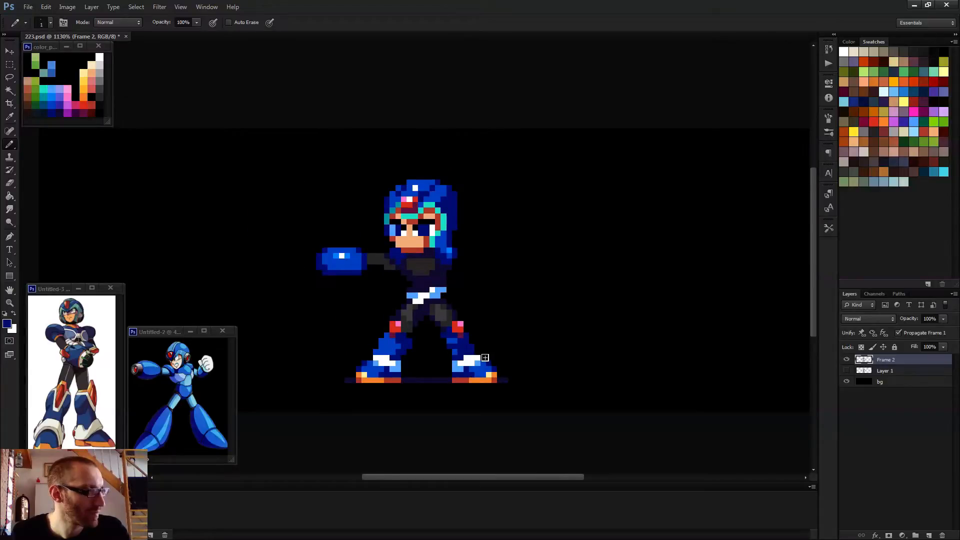
scroll(480, 358, down, 4)
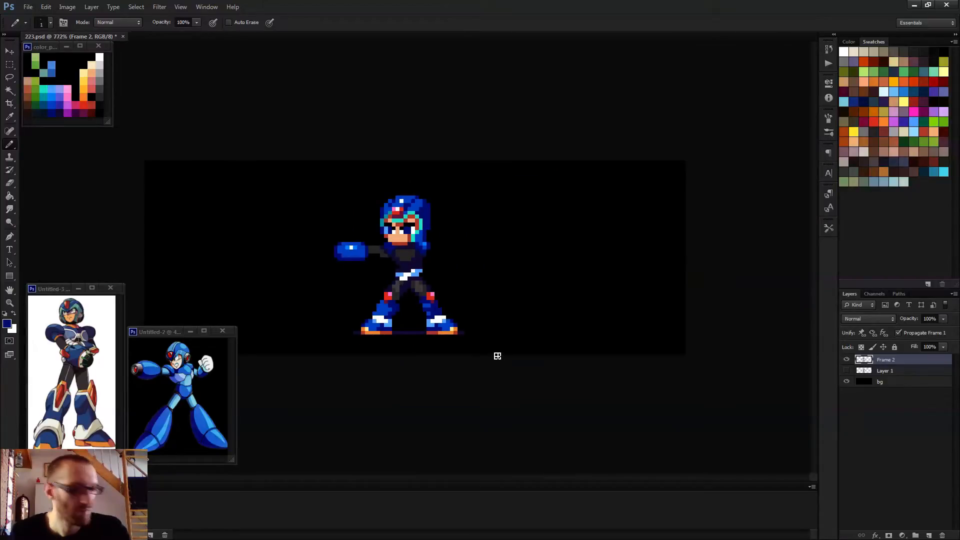
key(space)
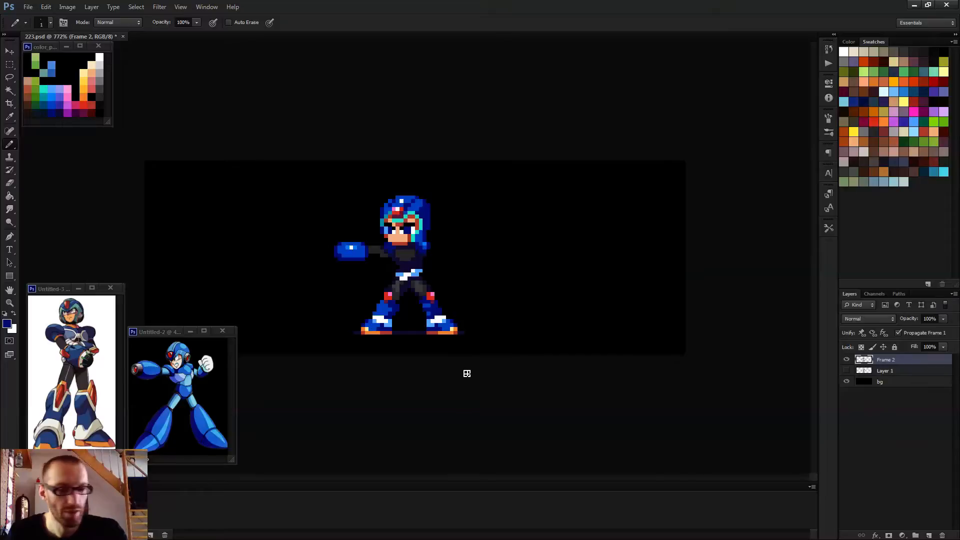
scroll(338, 373, up, 5)
drag(313, 341, 280, 342)
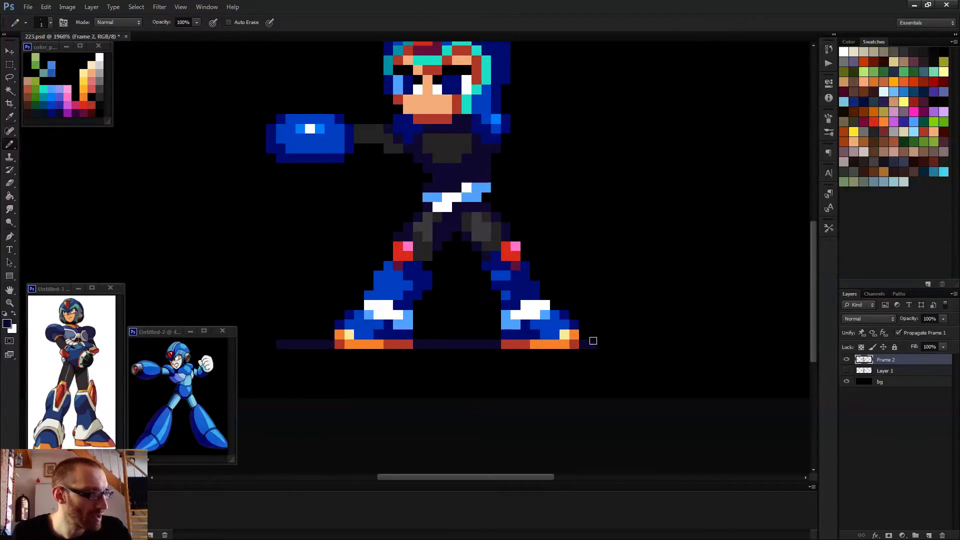
scroll(579, 359, down, 5)
key(space)
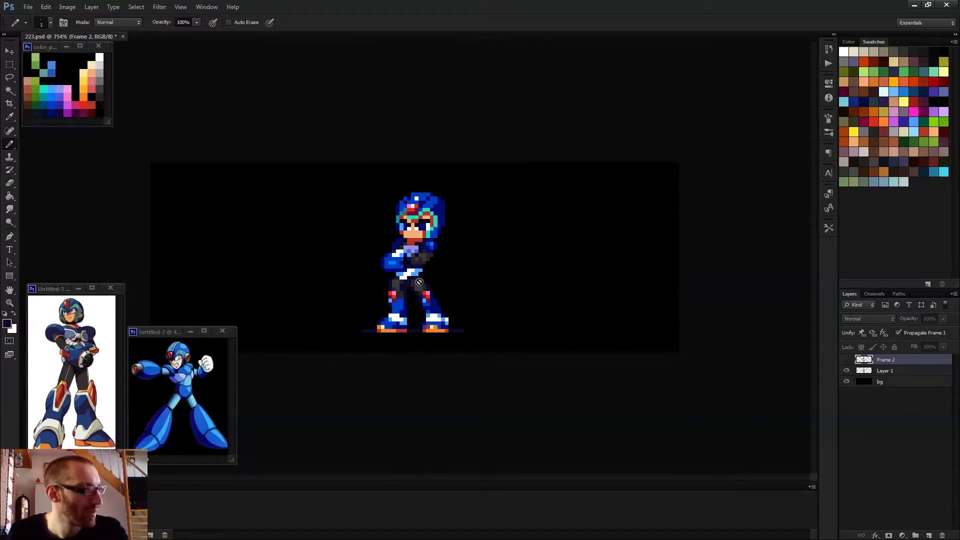
key(space)
- Reshape the right-hand thigh's shading with dark grey and near-black purple, adding a two-pixel lighter grey highlight in its upper part
scroll(437, 311, up, 2)
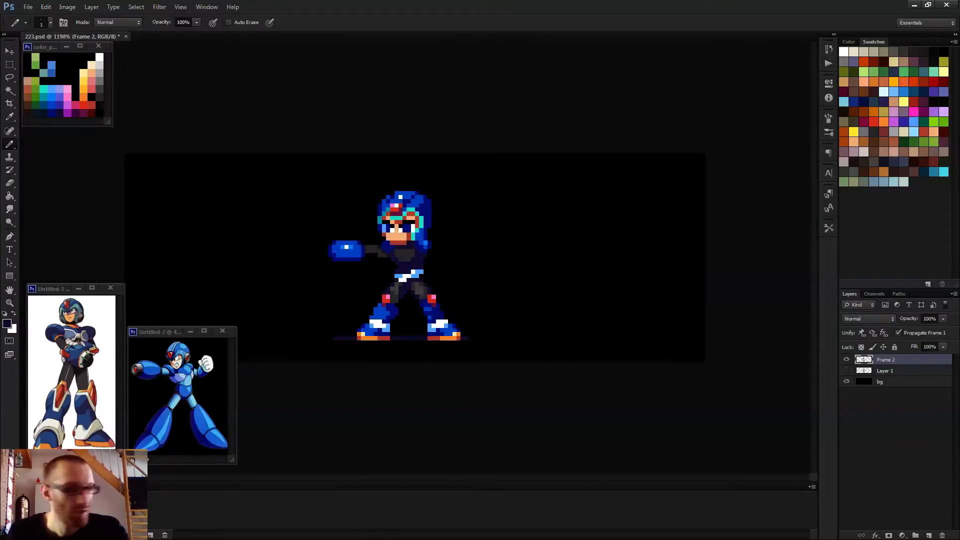
scroll(431, 286, up, 3)
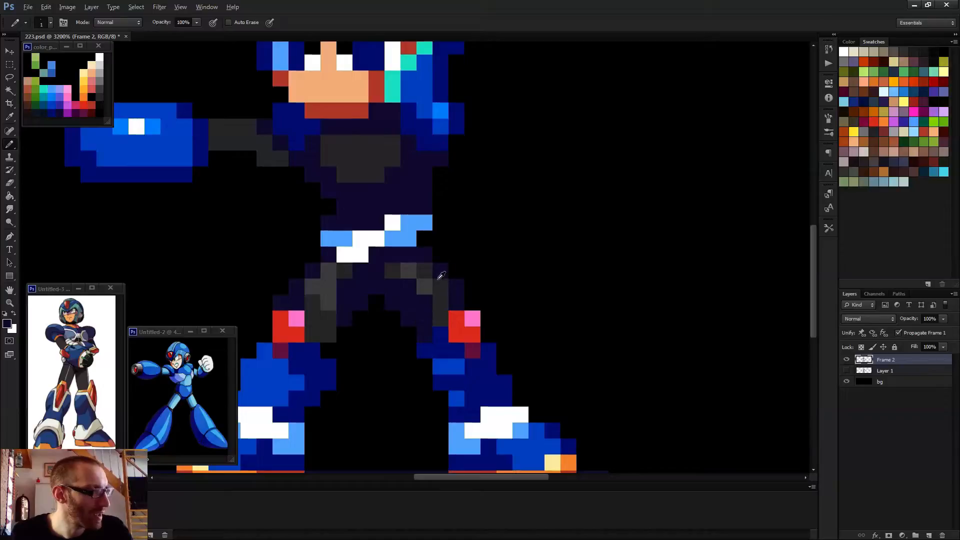
alt+click(441, 275)
click(428, 285)
click(403, 268)
click(425, 283)
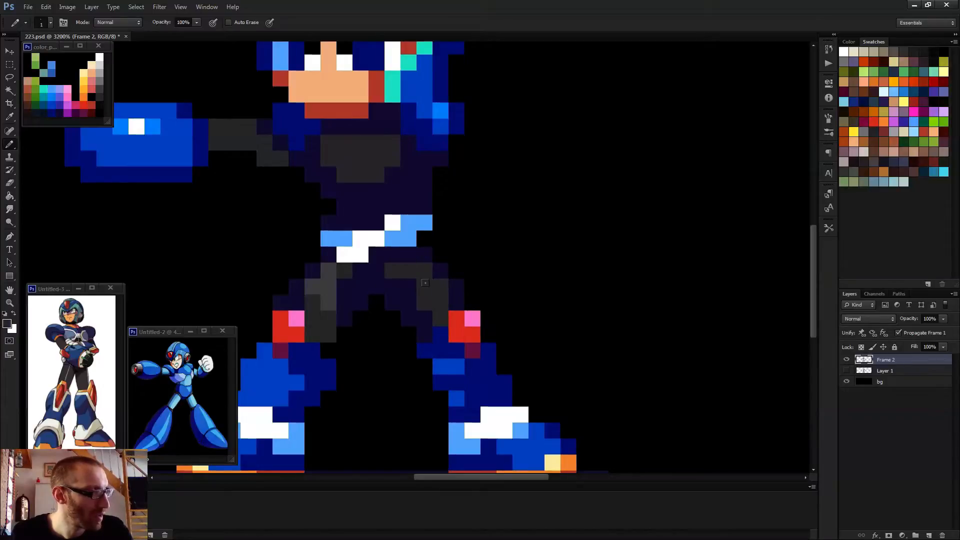
click(409, 286)
alt+click(396, 283)
click(393, 272)
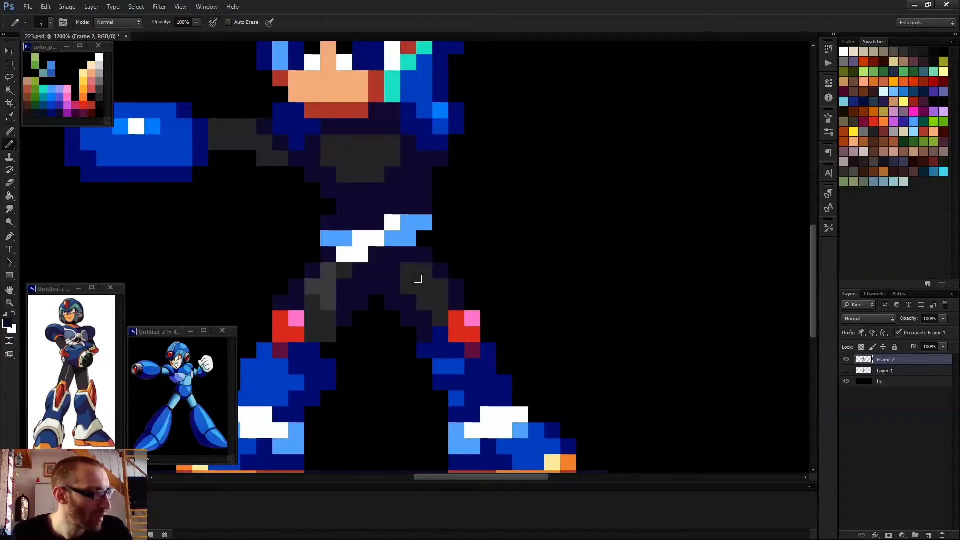
alt+click(342, 286)
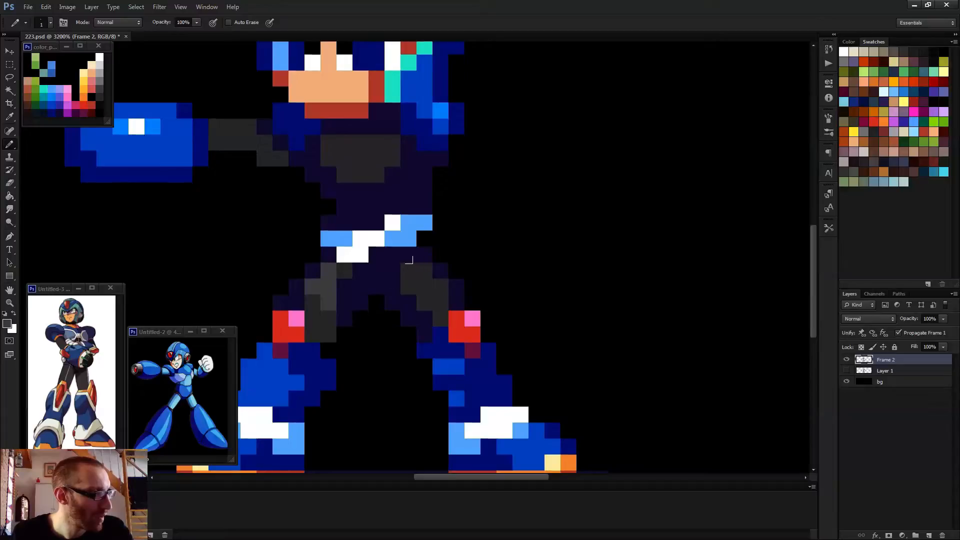
drag(424, 271, 425, 286)
key(ctrl+0)
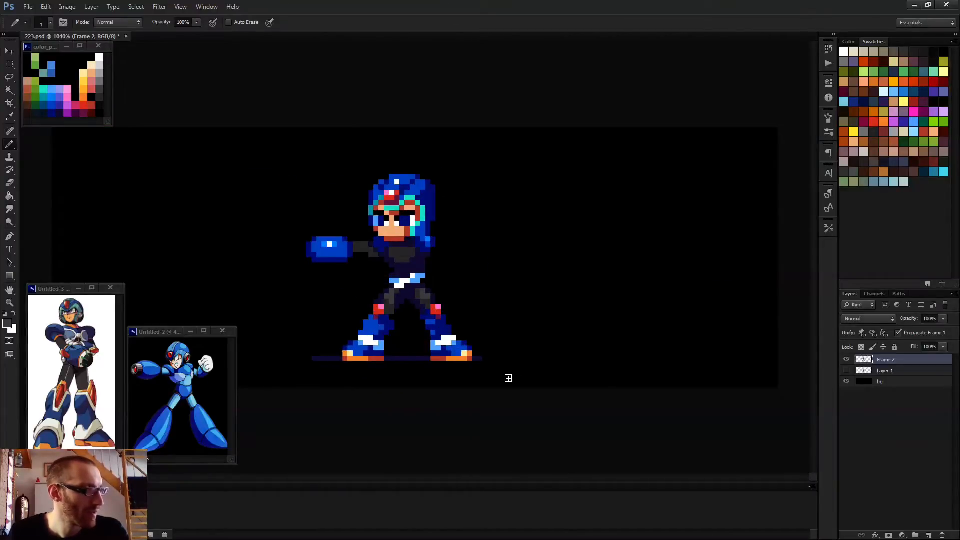
- Level the belt by painting over its raised right-hand end with near-black purple
scroll(407, 293, up, 4)
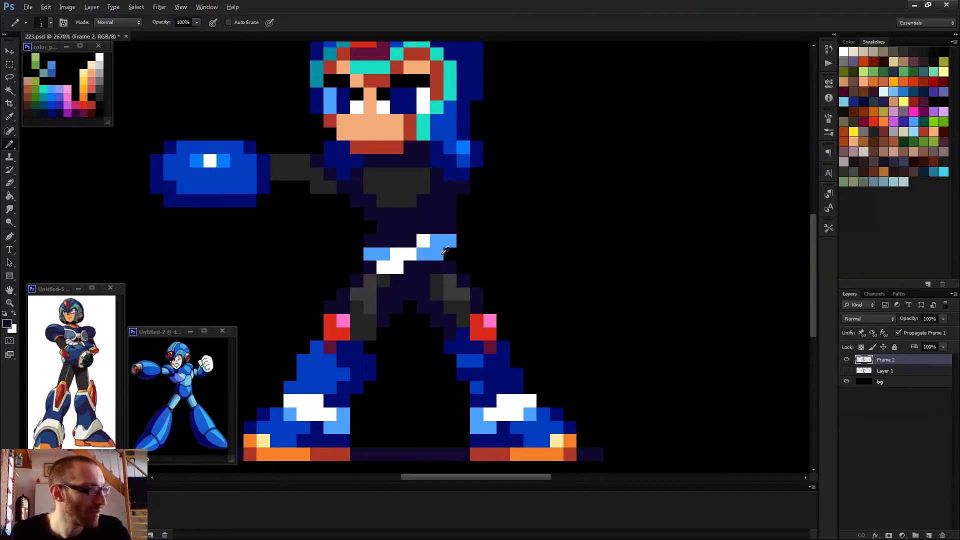
scroll(442, 266, down, 4)
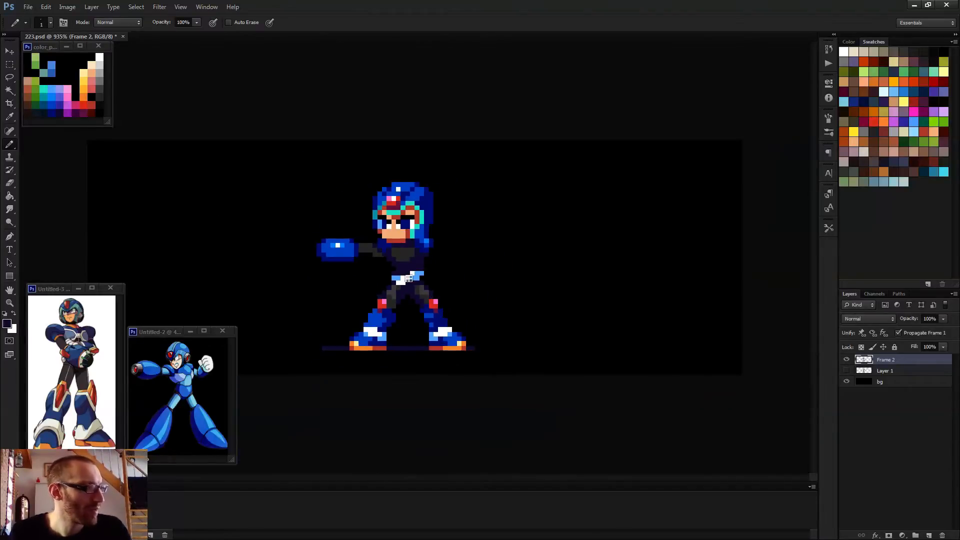
scroll(425, 277, up, 3)
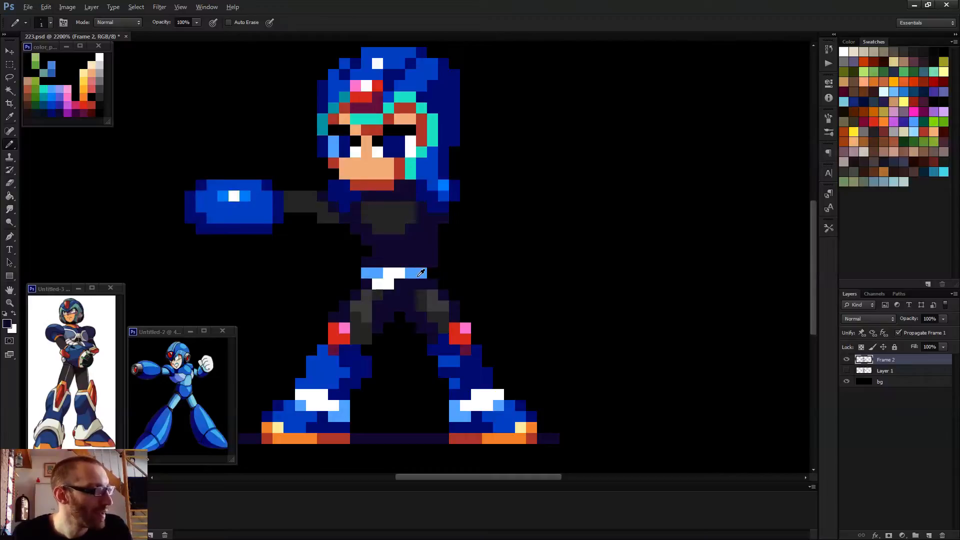
key(Left)
key(Right)
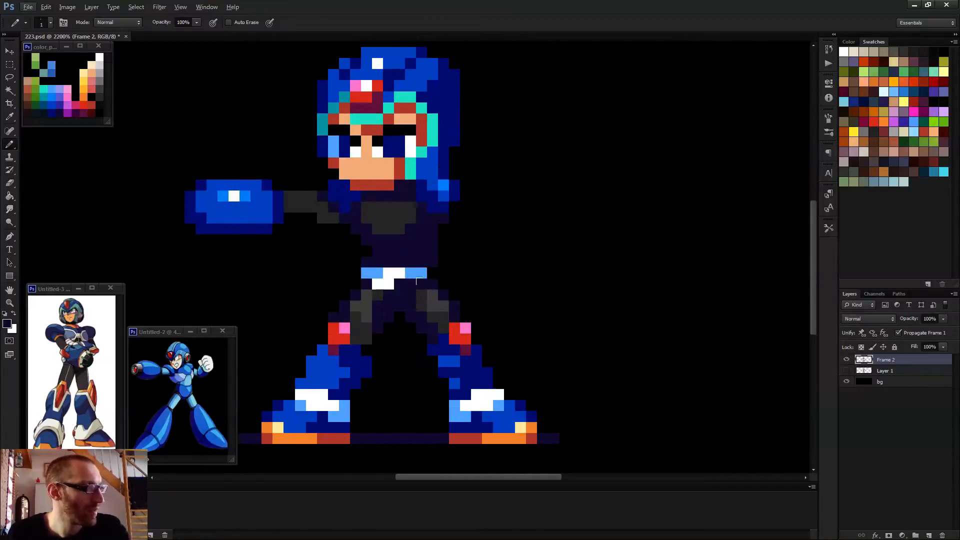
- Thicken the belt upward by one pixel row, painted white with a light blue pixel at each end
scroll(416, 281, up, 1)
alt+click(359, 273)
drag(346, 256, 422, 251)
alt+click(391, 271)
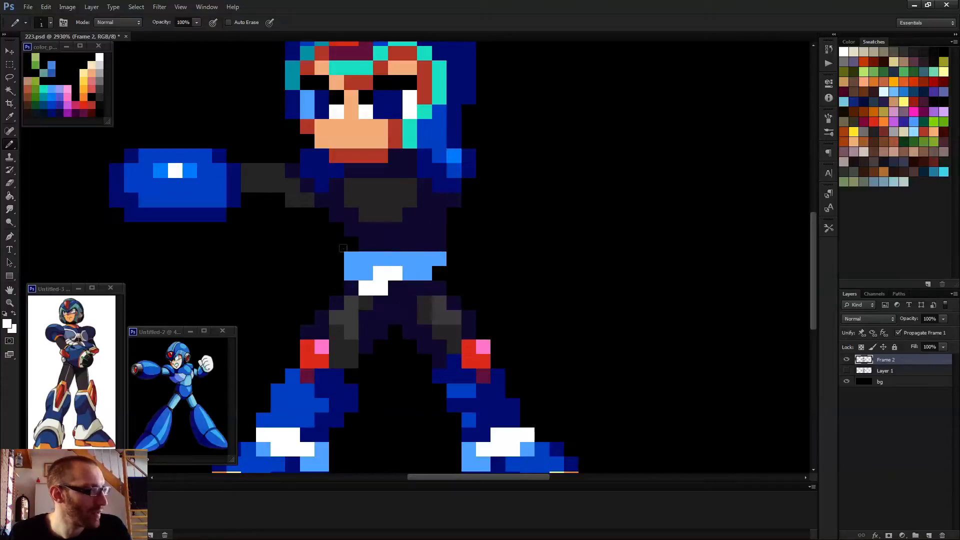
drag(348, 253, 424, 252)
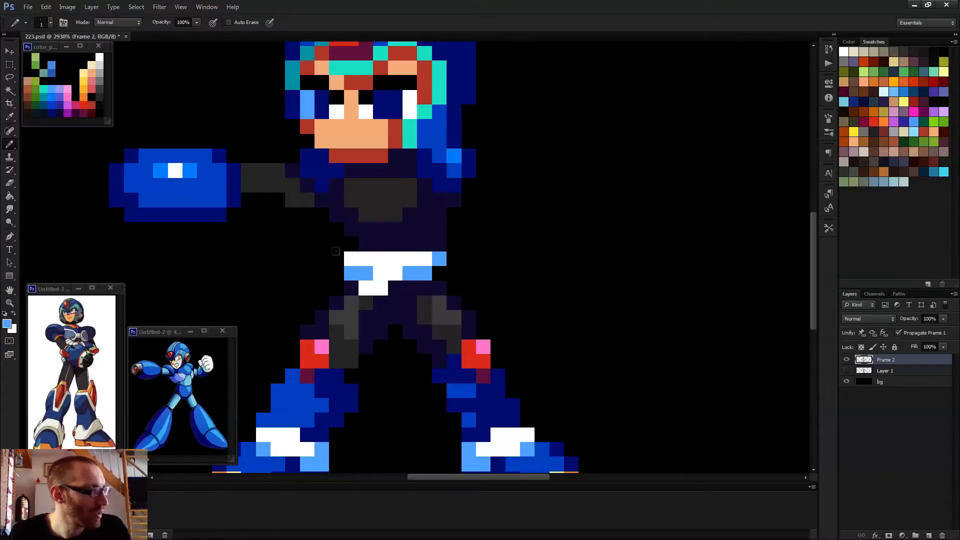
alt+click(367, 270)
click(351, 259)
- Fill the left-hand part of the belt's middle row white, keeping only its outermost pixel light blue
scroll(385, 264, down, 1)
alt+click(386, 267)
click(369, 273)
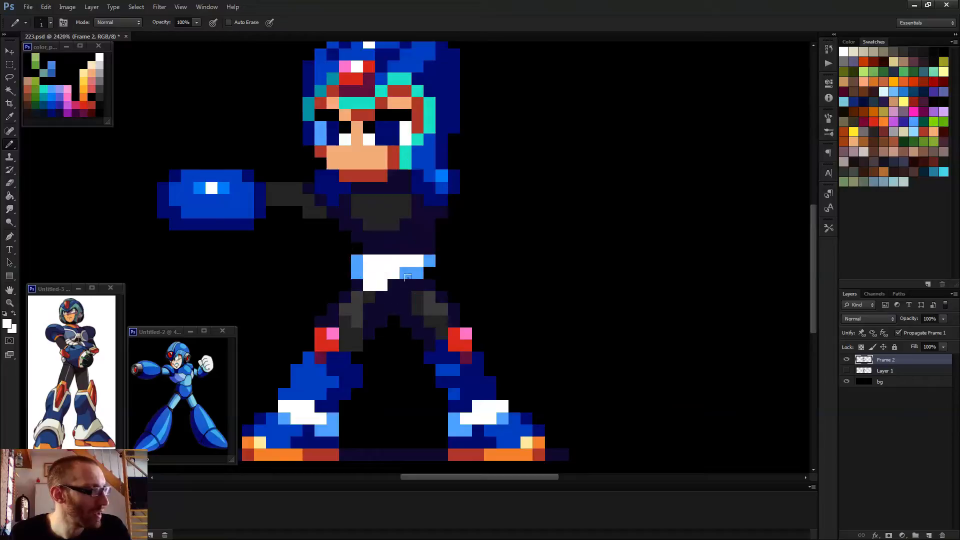
alt+click(419, 268)
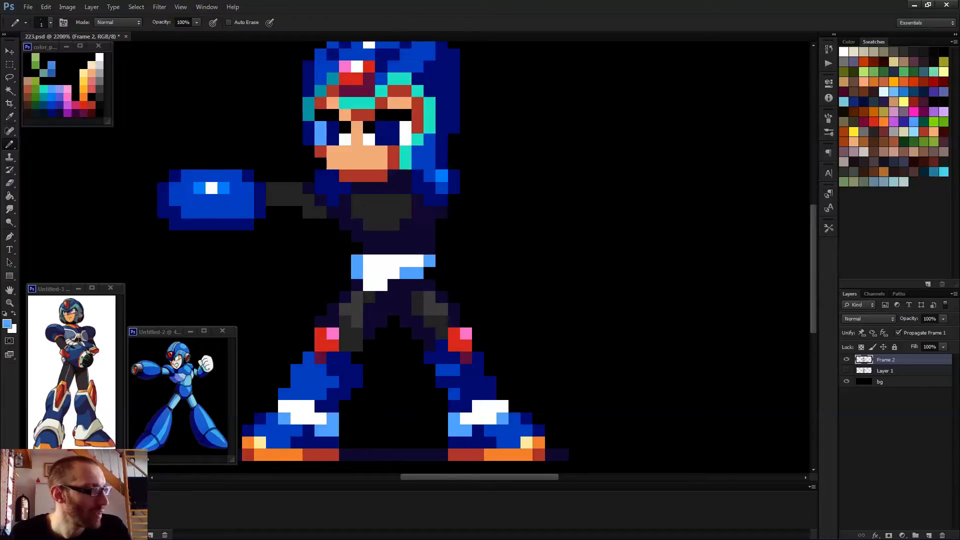
scroll(411, 292, down, 3)
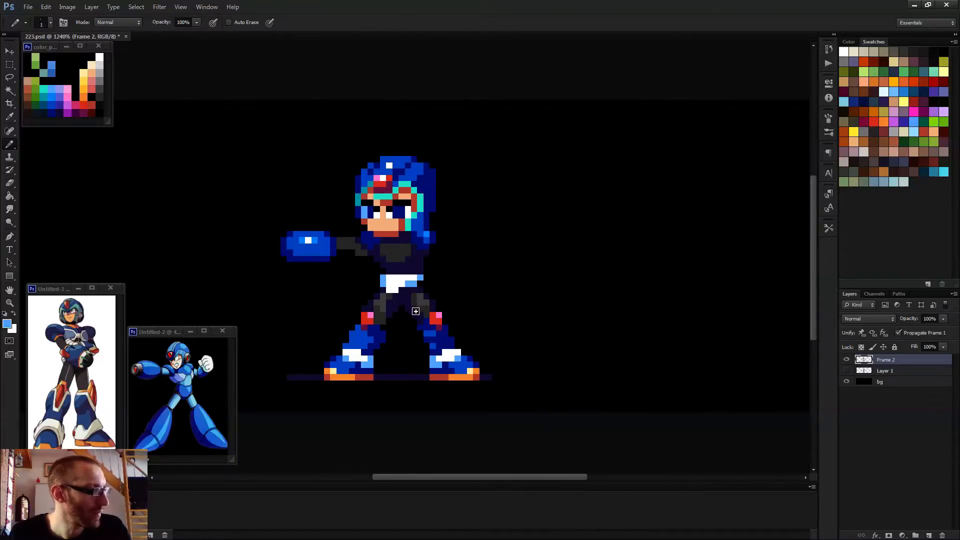
scroll(416, 313, up, 4)
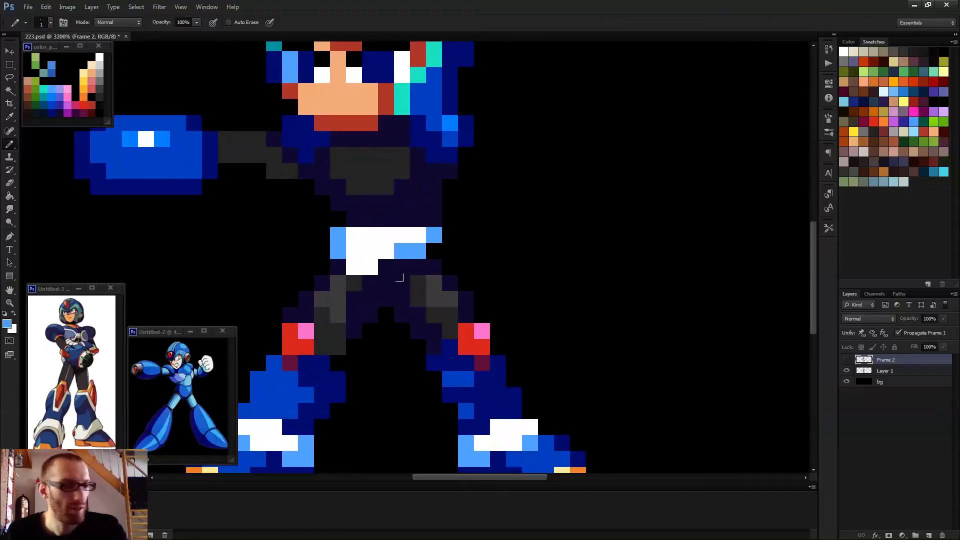
scroll(411, 300, down, 3)
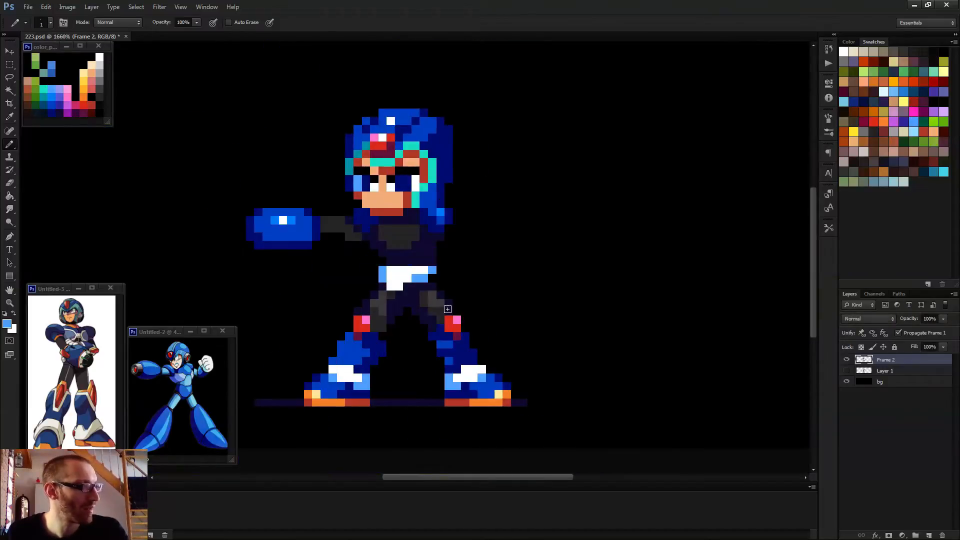
- Move the whole upper body above the belt, including the head and arm cannon, one pixel down
key(m)
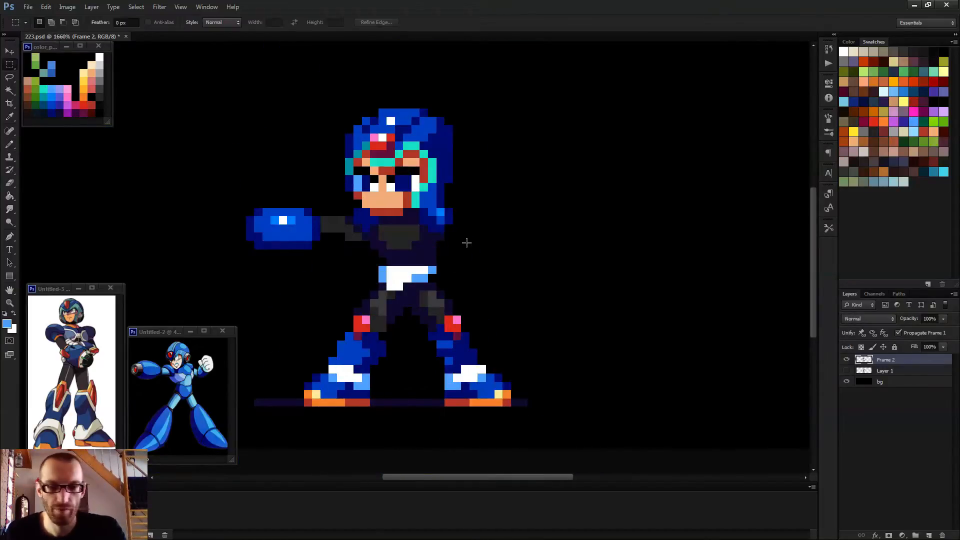
drag(188, 92, 528, 255)
key(v)
key(Down)
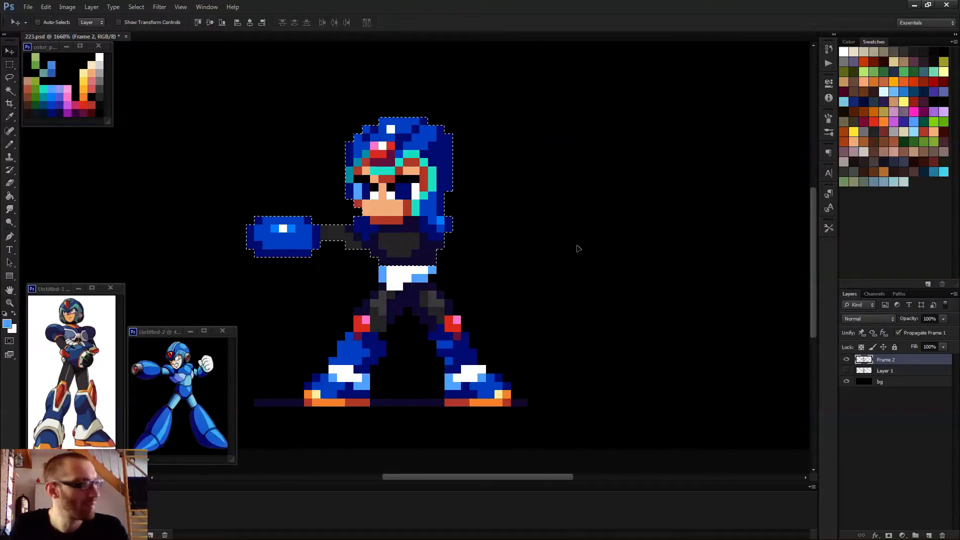
scroll(577, 248, down, 3)
key(space)
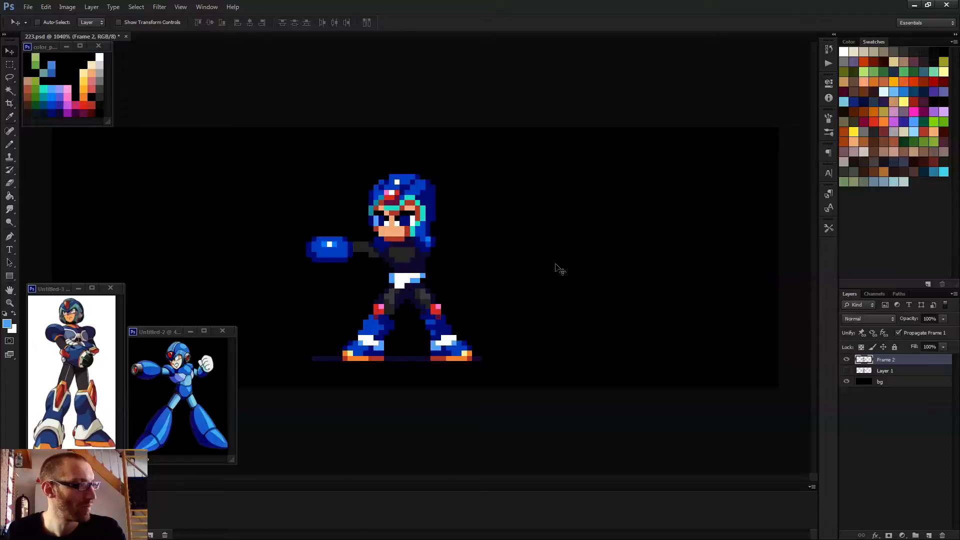
- Move the small blue shoulder piece below the helmet's right-hand side two pixels right
key(b)
scroll(495, 263, up, 3)
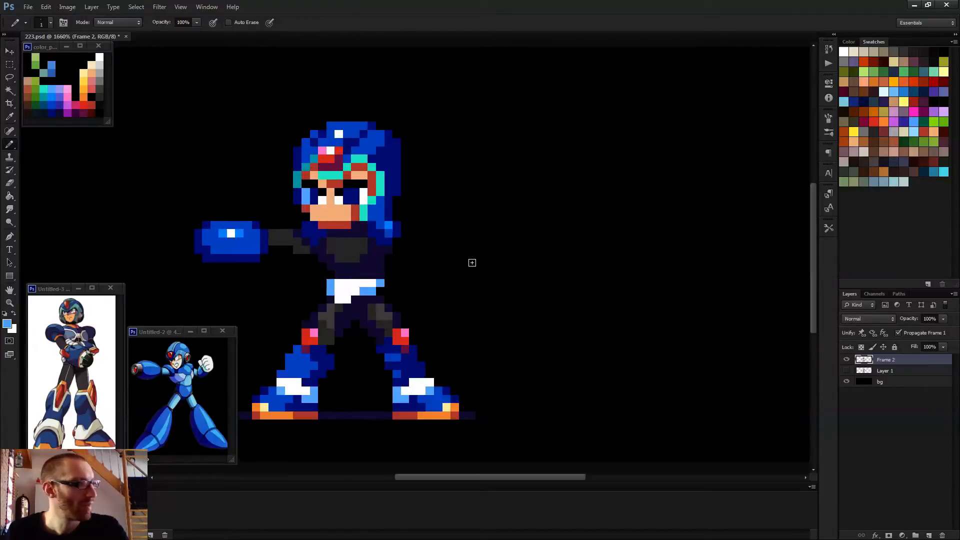
scroll(472, 263, up, 3)
key(m)
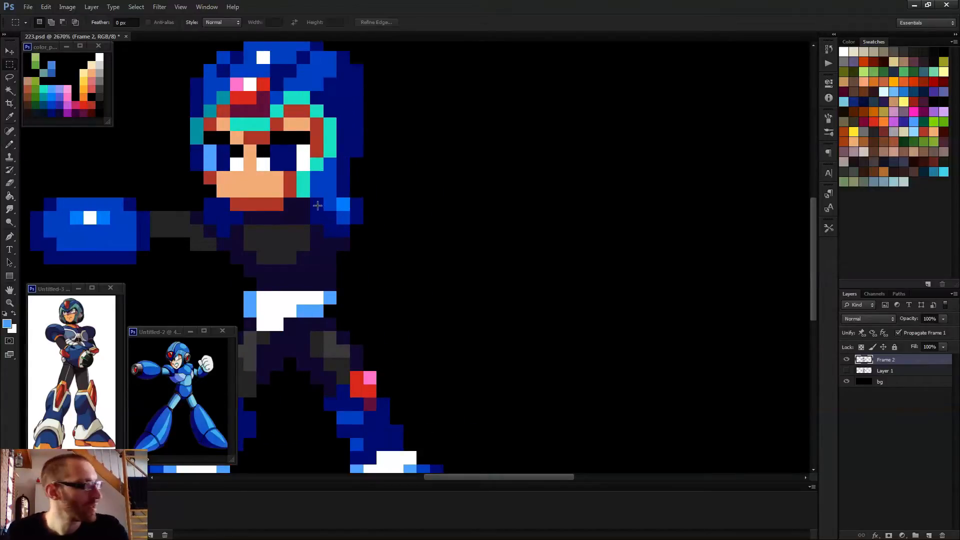
drag(313, 196, 338, 233)
key(v)
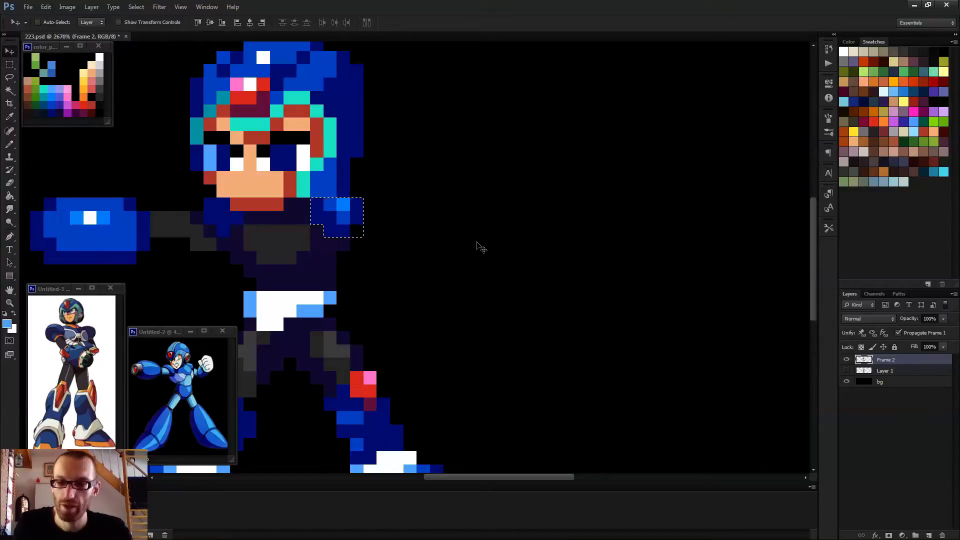
key(Right)
key(Right)
key(b)
- Cap the moved shoulder piece with a navy pixel row and fill the gap beside the neck with near-black purple
scroll(495, 348, up, 1)
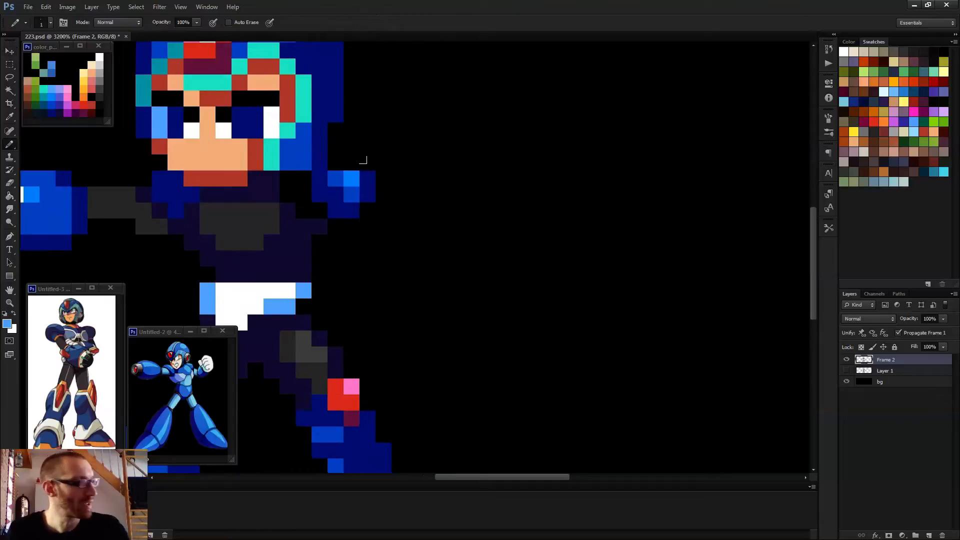
click(336, 162)
click(351, 163)
alt+click(372, 188)
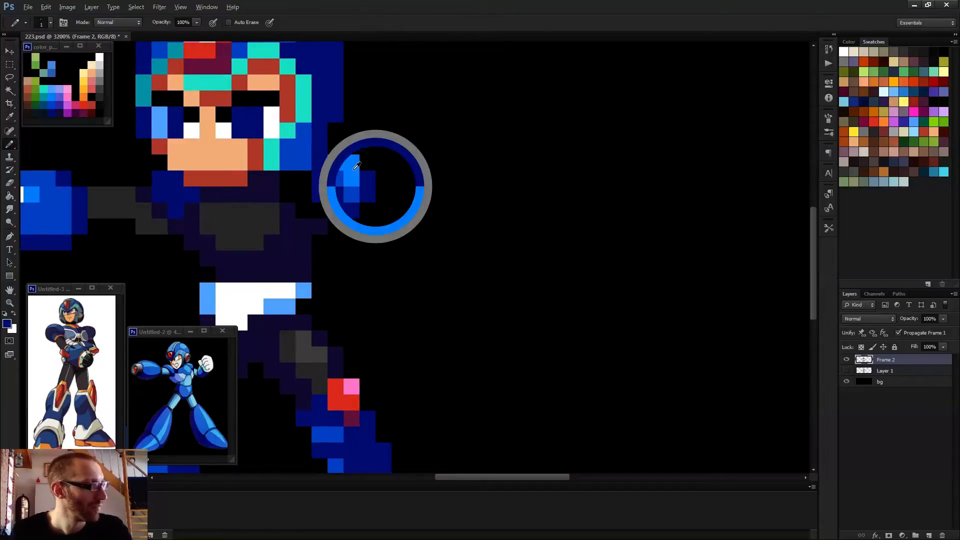
drag(336, 163, 351, 163)
mouse_move(280, 184)
mouse_down()
mouse_move(310, 219)
mouse_move(263, 208)
mouse_move(276, 208)
mouse_move(254, 189)
mouse_move(288, 194)
mouse_up()
- Enlarge the dark grey chest shading toward the right-hand shoulder and down toward the waist
alt+click(276, 210)
click(238, 258)
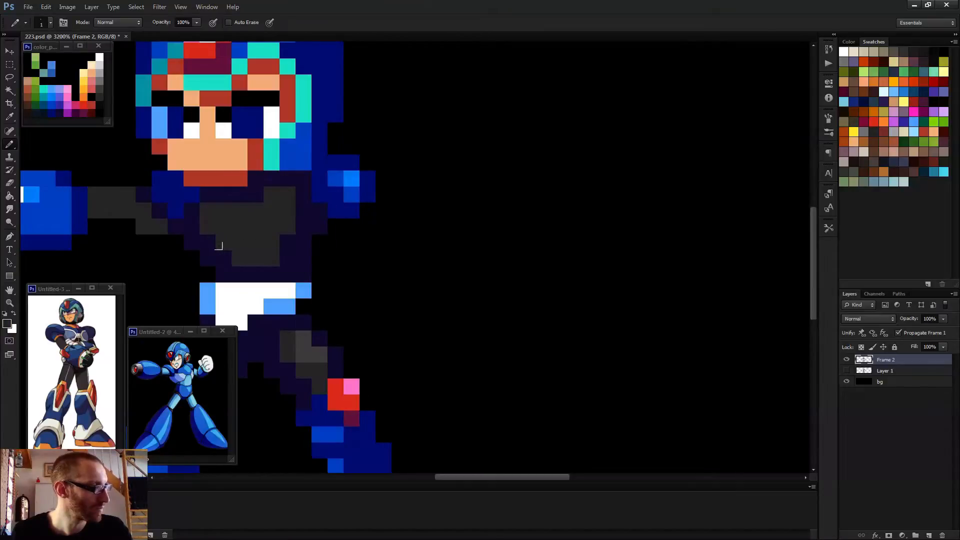
click(224, 258)
click(208, 242)
scroll(214, 230, down, 2)
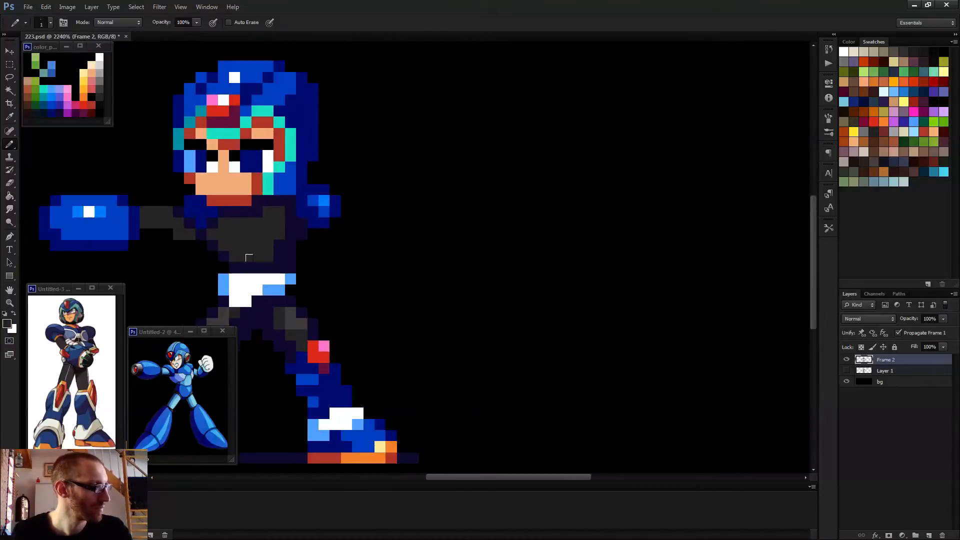
scroll(214, 230, down, 6)
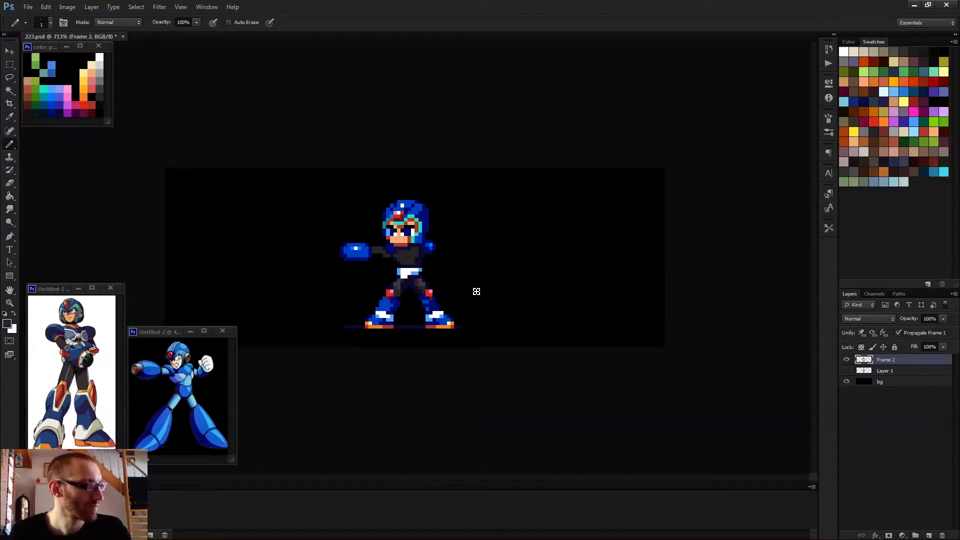
scroll(430, 295, up, 2)
scroll(431, 295, down, 4)
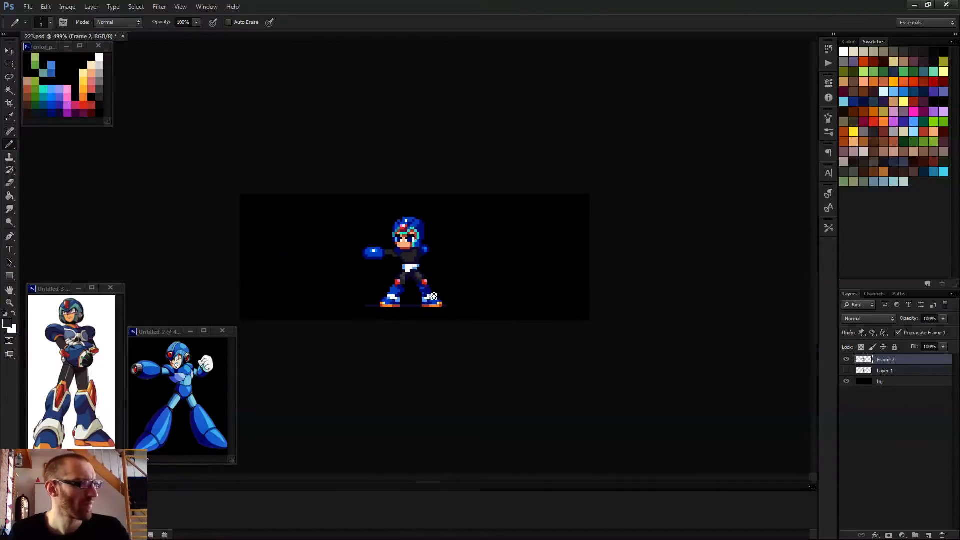
- Block in the right-hand fist as a white blob beside the waist, using a larger pencil tip
scroll(432, 235, up, 6)
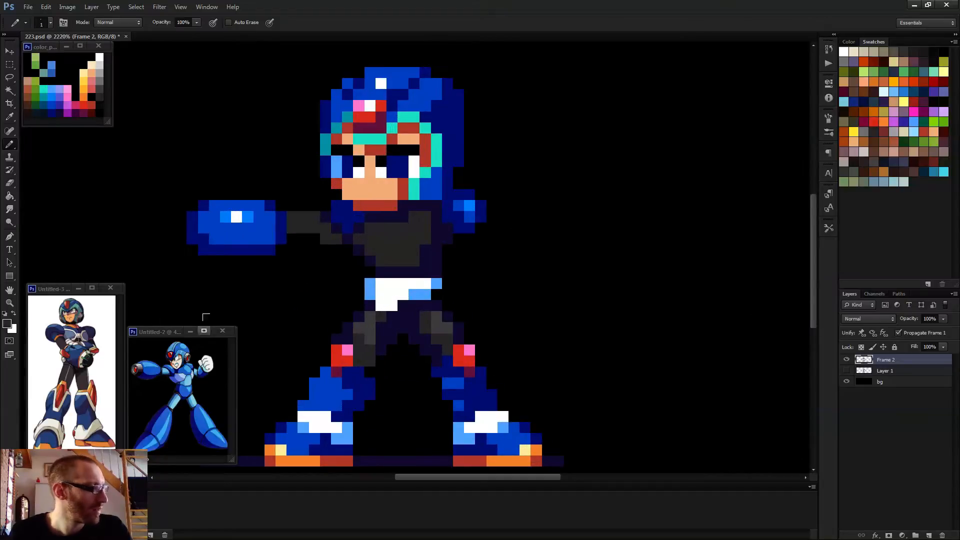
alt+click(409, 288)
mouse_move(474, 278)
mouse_down()
mouse_move(494, 276)
mouse_move(475, 273)
mouse_up()
key(ctrl+z)
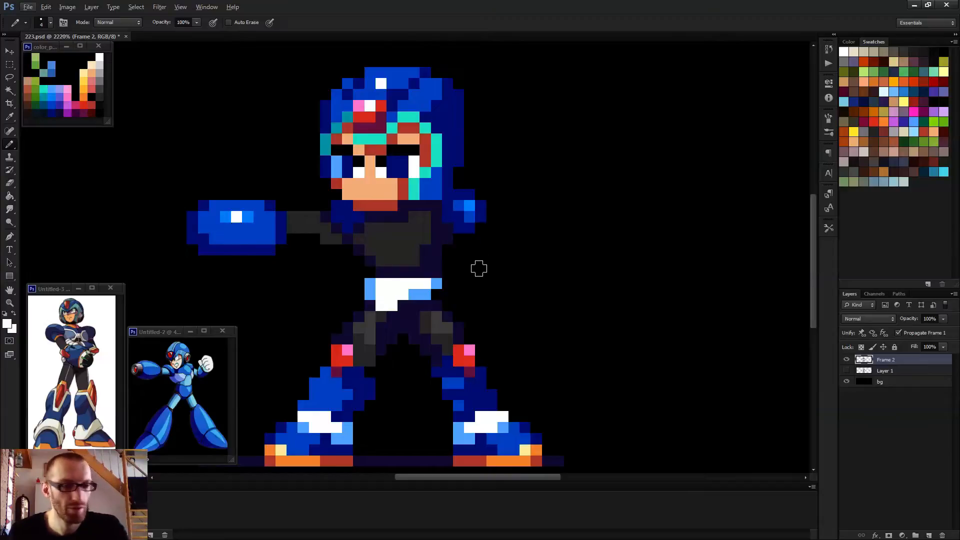
click(464, 267)
scroll(496, 274, up, 2)
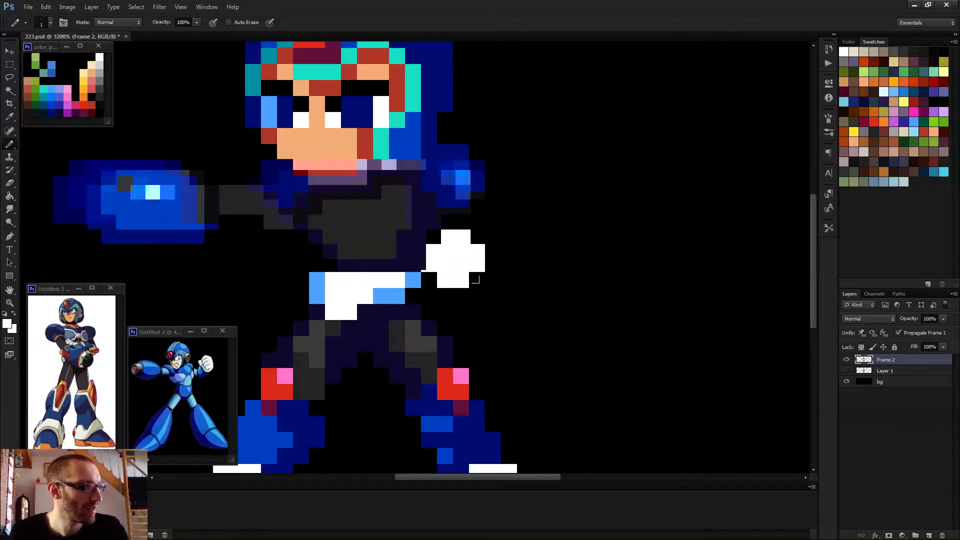
- Refine the white fist beside the hip with a 1-pixel pencil and erase its lower outer corner pixel
key(bracketleft)
key(bracketleft)
key(bracketleft)
click(476, 280)
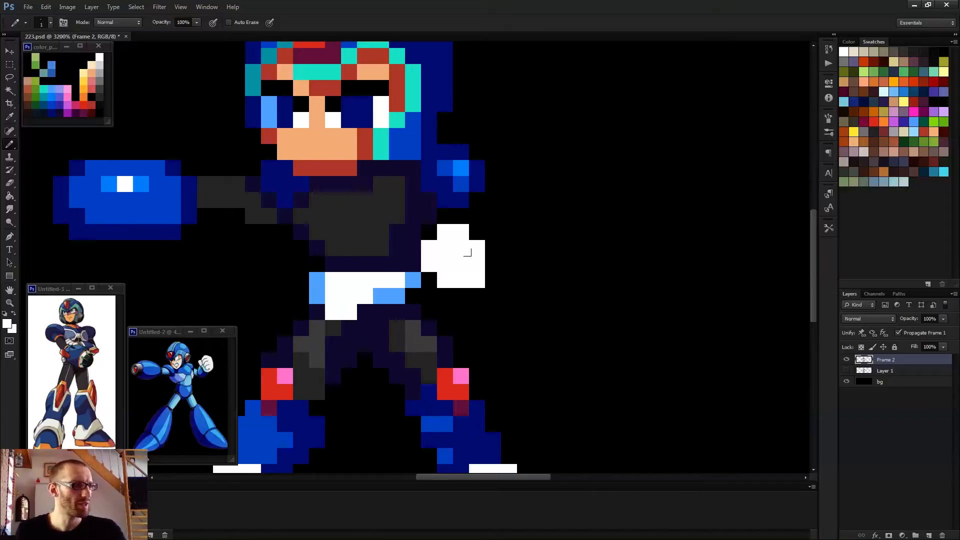
key(e)
click(471, 281)
key(b)
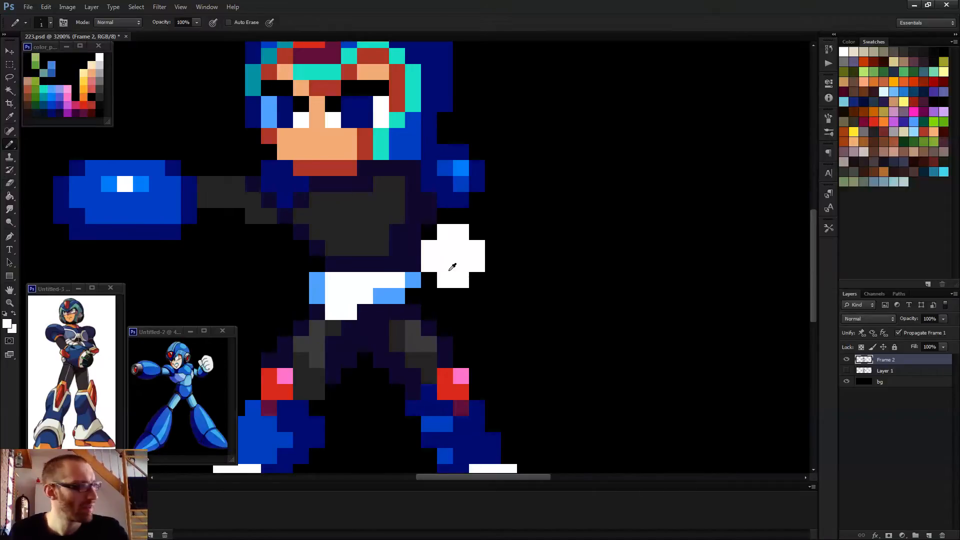
- Shade the lower and outer edges of the white fist with the belt's light blue
alt+click(415, 277)
click(429, 263)
drag(429, 280, 460, 279)
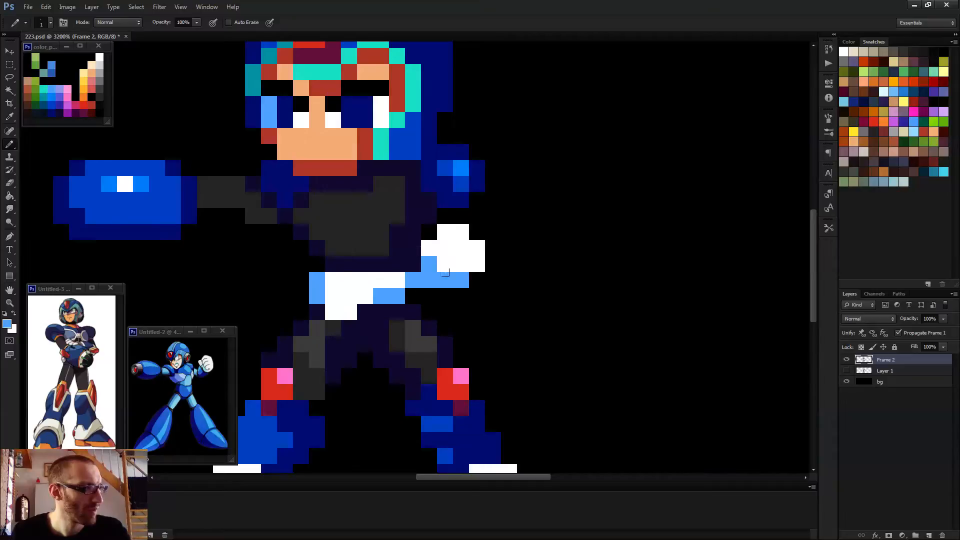
click(476, 264)
click(477, 248)
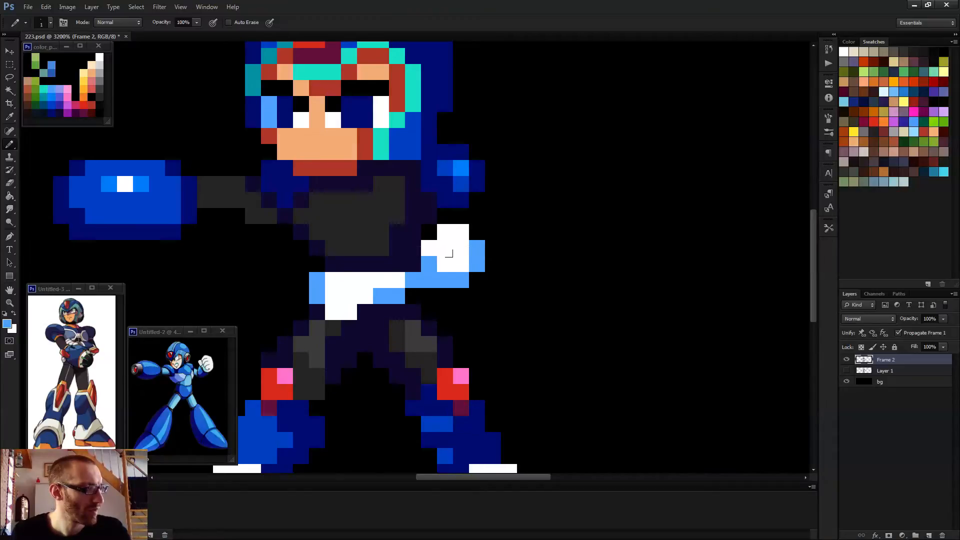
- Fill the missing upper inner corner of the fist with a white pixel
scroll(441, 244, down, 3)
alt+click(463, 256)
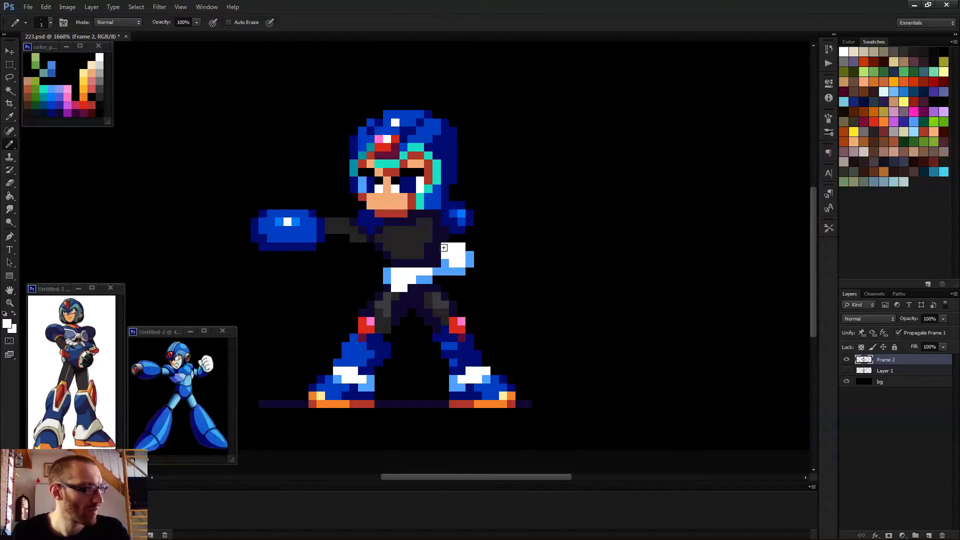
click(445, 247)
scroll(487, 295, down, 3)
scroll(482, 304, up, 1)
scroll(422, 274, up, 2)
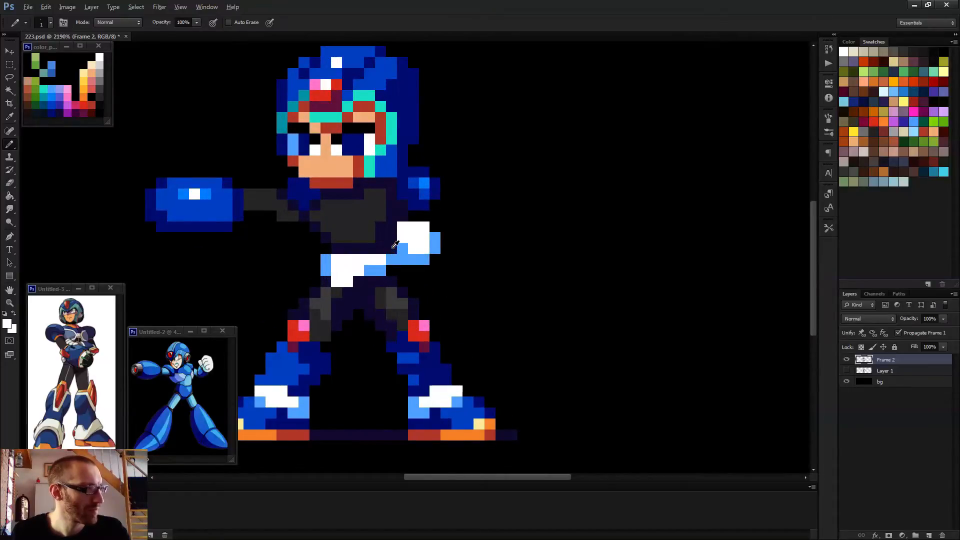
- Select the shaded fist, nudge it one pixel outward from the body and deselect it
key(alt)
key(m)
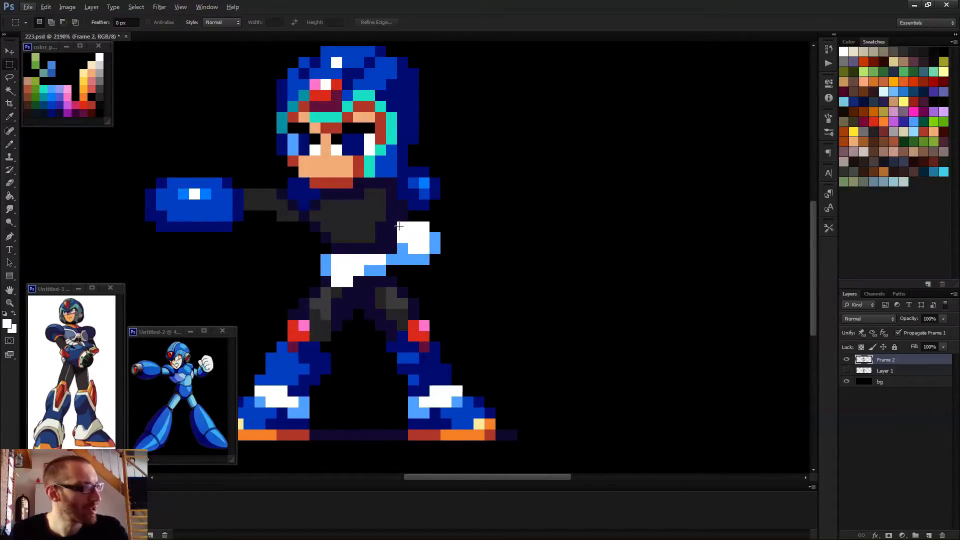
drag(399, 226, 440, 265)
scroll(510, 285, down, 2)
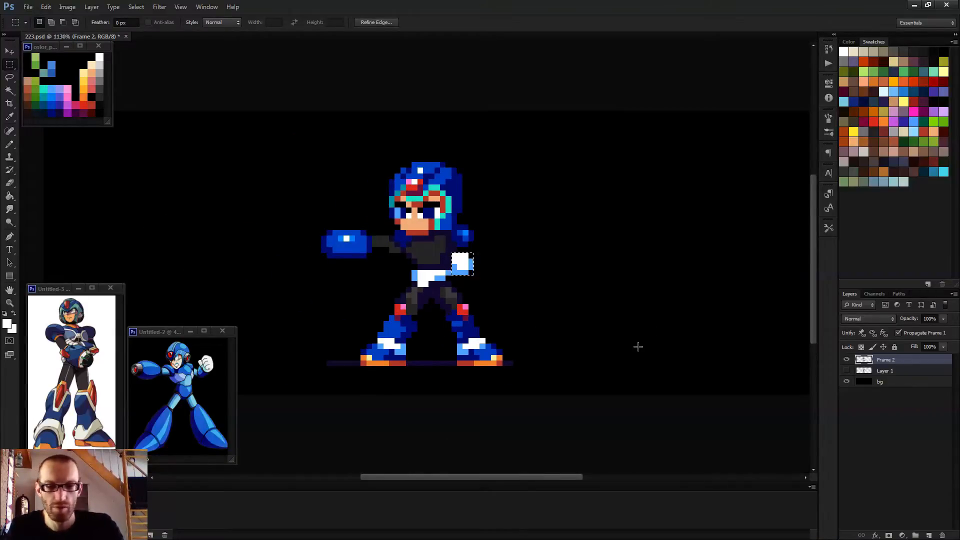
key(v)
key(Right)
key(ctrl+d)
key(b)
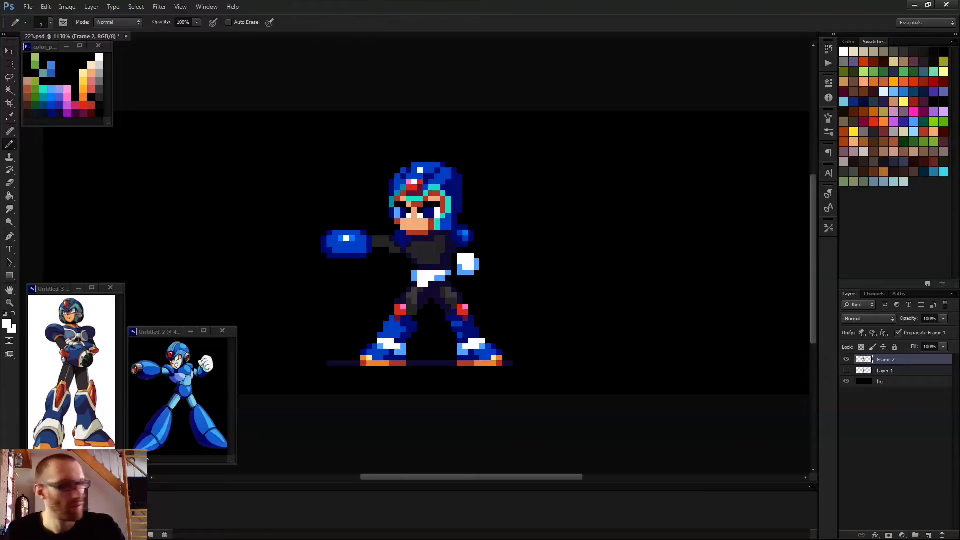
- Paint dark navy arm pixels between the blue shoulder and the fist using the torso's shadow colour
scroll(542, 309, up, 2)
alt+click(331, 170)
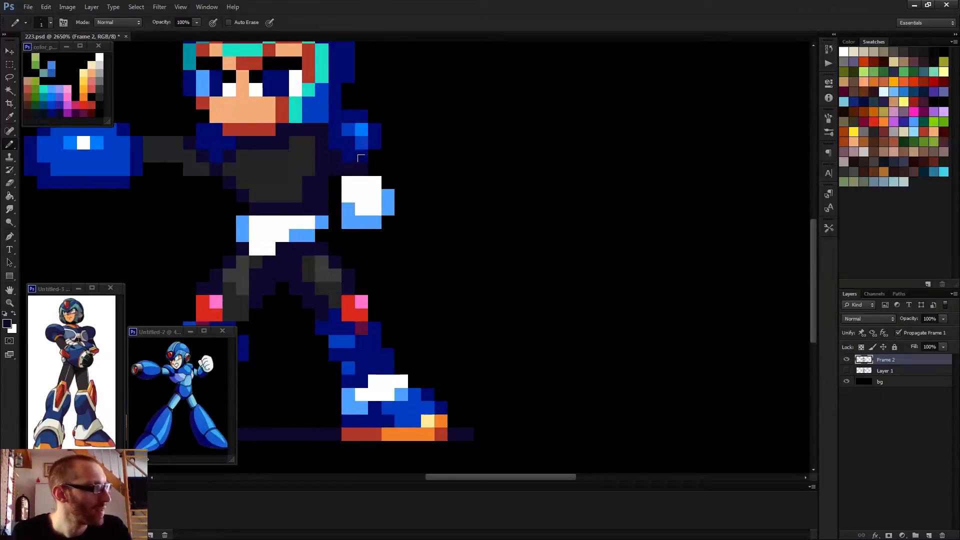
click(332, 181)
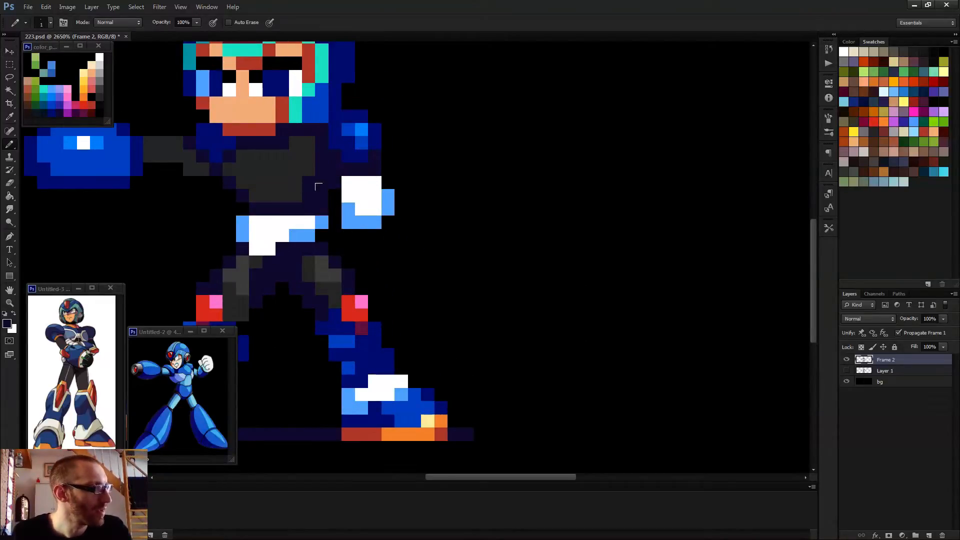
scroll(300, 173, down, 3)
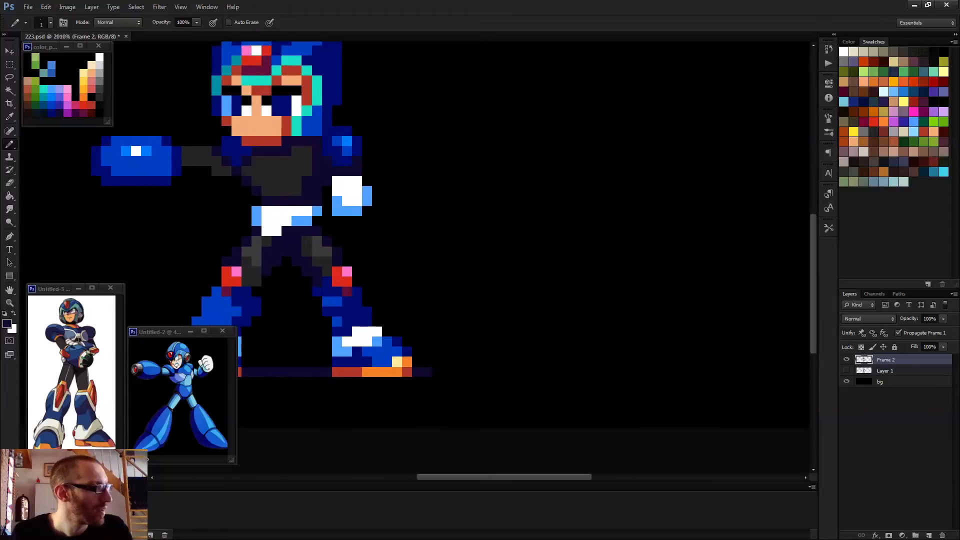
- Cut a dark navy notch into the top row of the white belt
scroll(300, 212, up, 1)
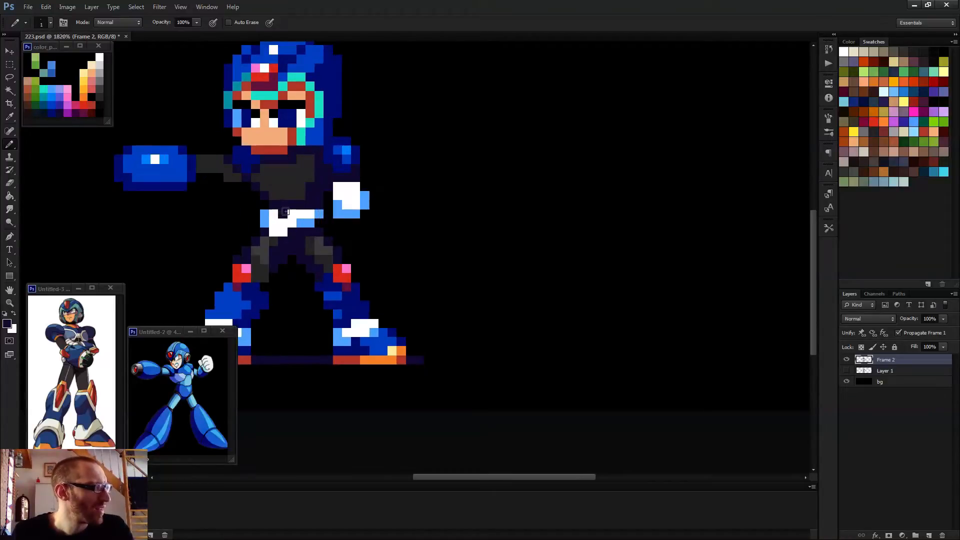
alt+click(306, 215)
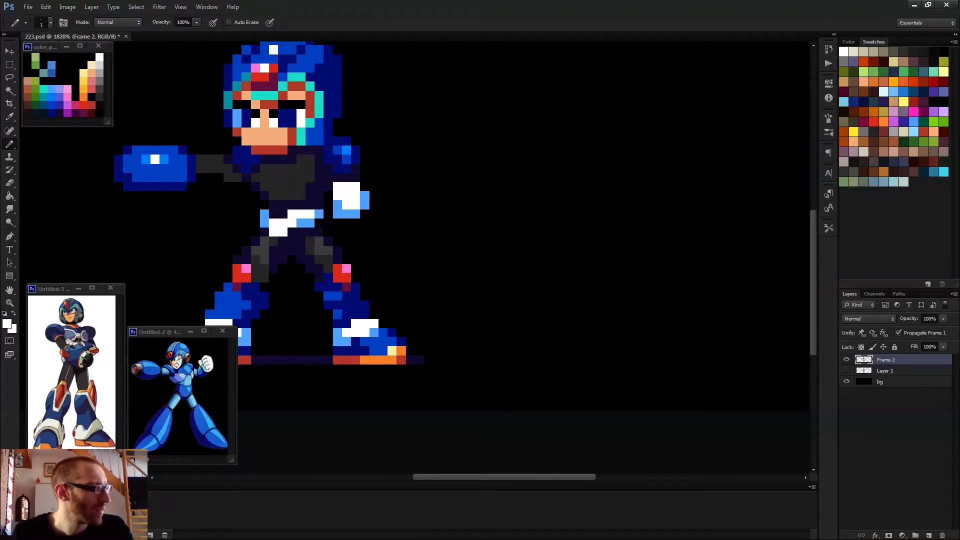
scroll(335, 250, down, 4)
scroll(432, 282, up, 4)
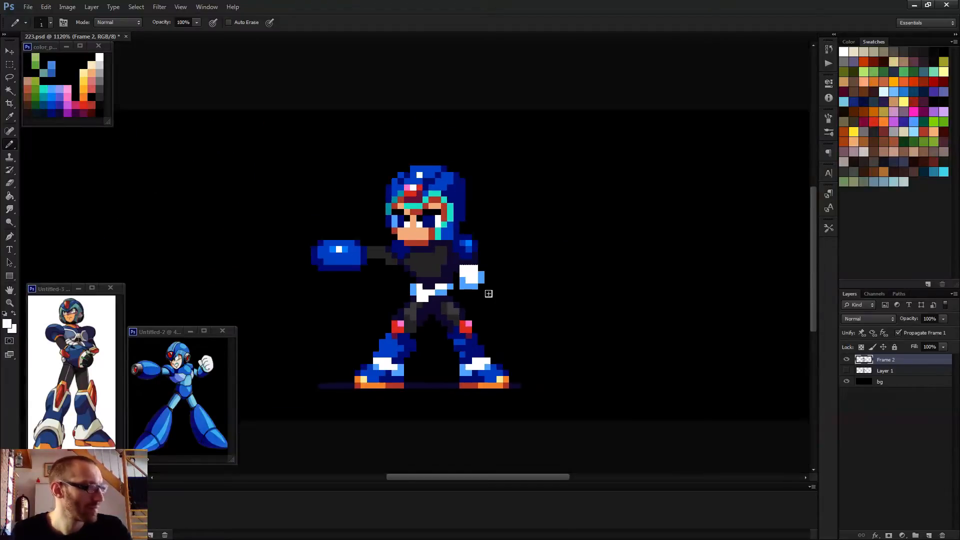
scroll(475, 295, down, 3)
scroll(401, 286, up, 4)
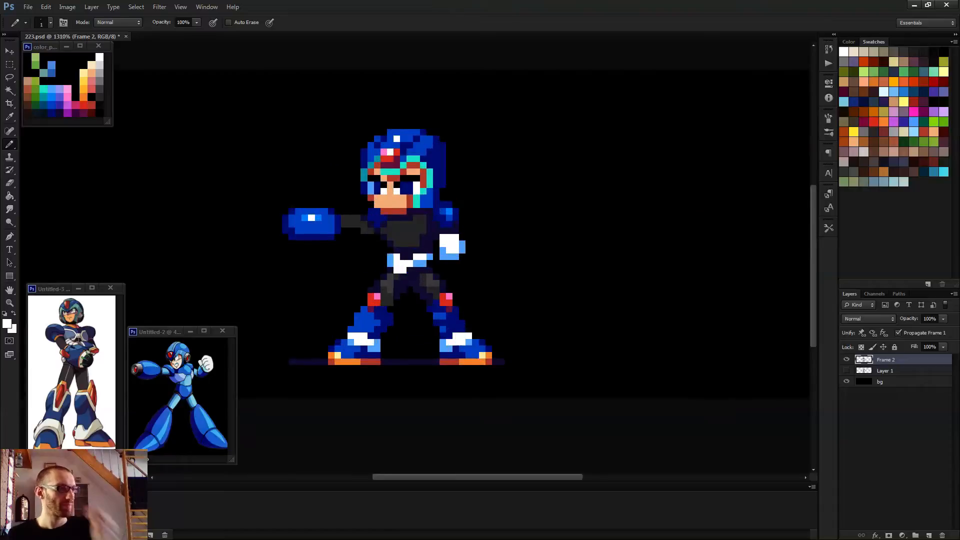
- Reshape the belt's centre into a symmetric V with white pixels and dark navy trimming
alt+click(414, 264)
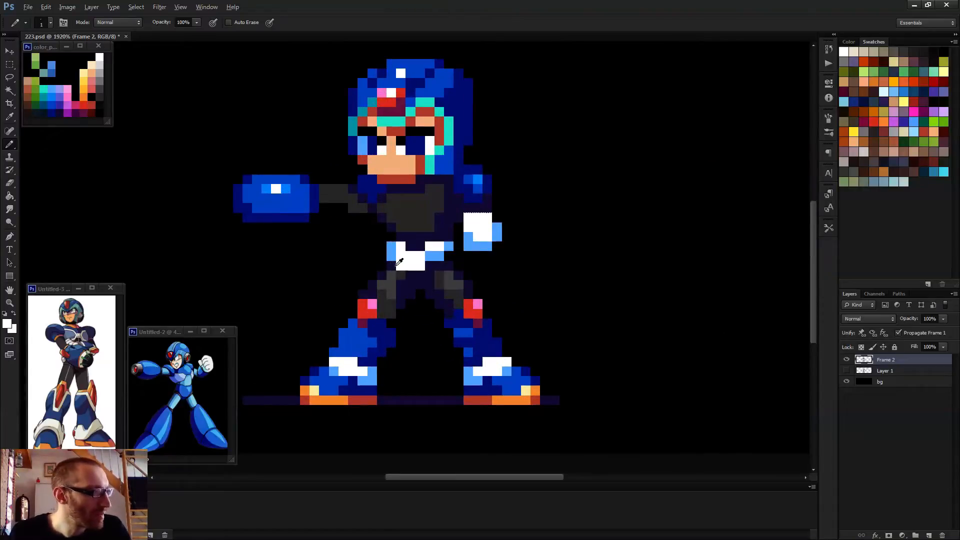
scroll(440, 275, down, 2)
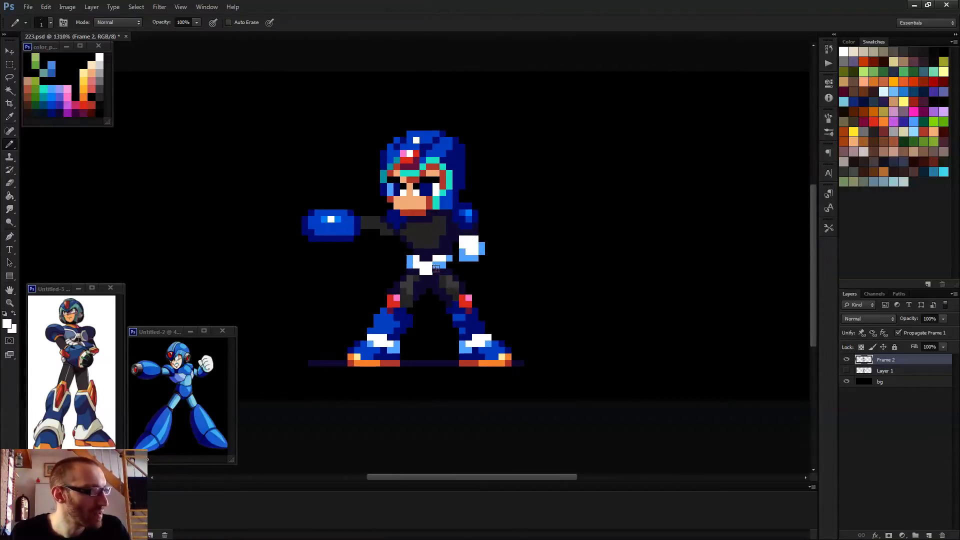
scroll(436, 269, down, 4)
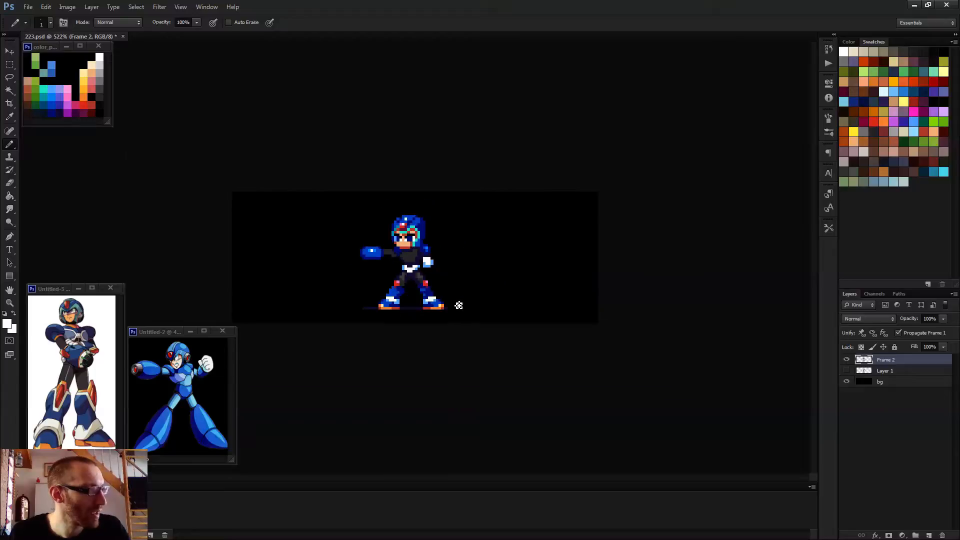
scroll(407, 266, up, 4)
alt+click(366, 246)
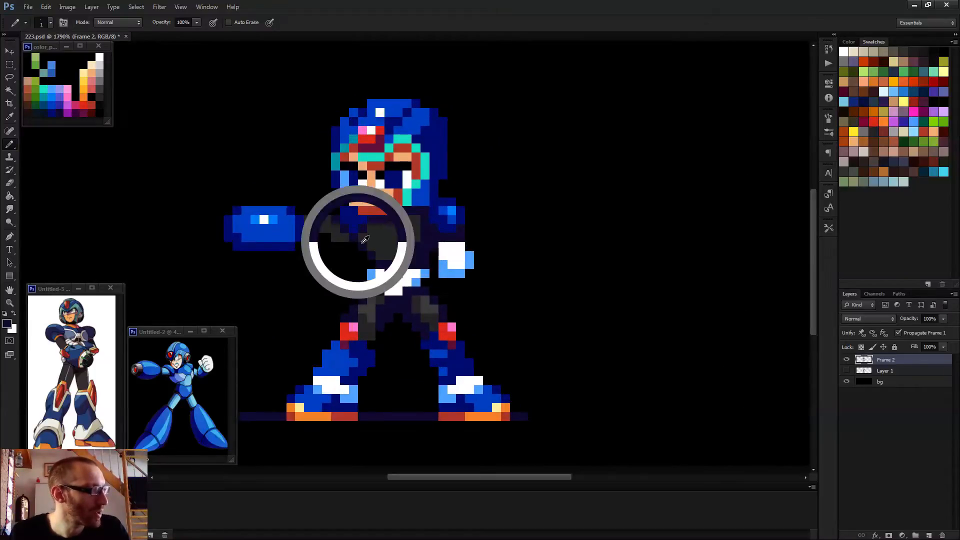
scroll(433, 273, down, 2)
scroll(432, 273, down, 2)
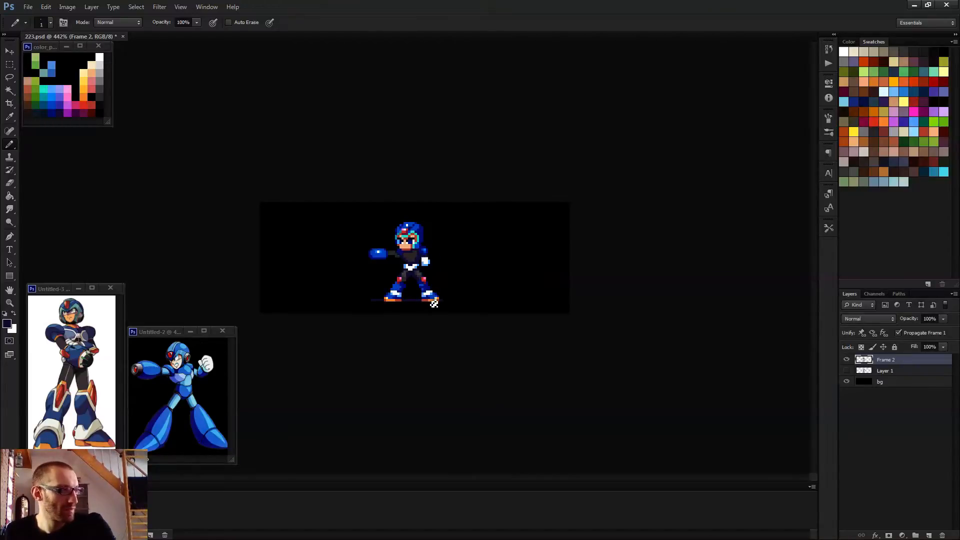
scroll(434, 304, up, 4)
key(m)
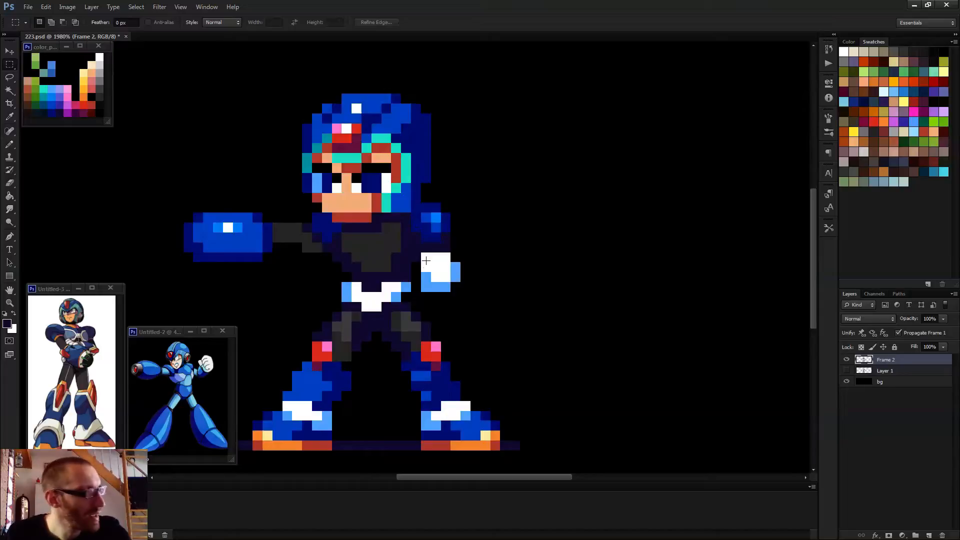
drag(424, 254, 459, 288)
key(ctrl+d)
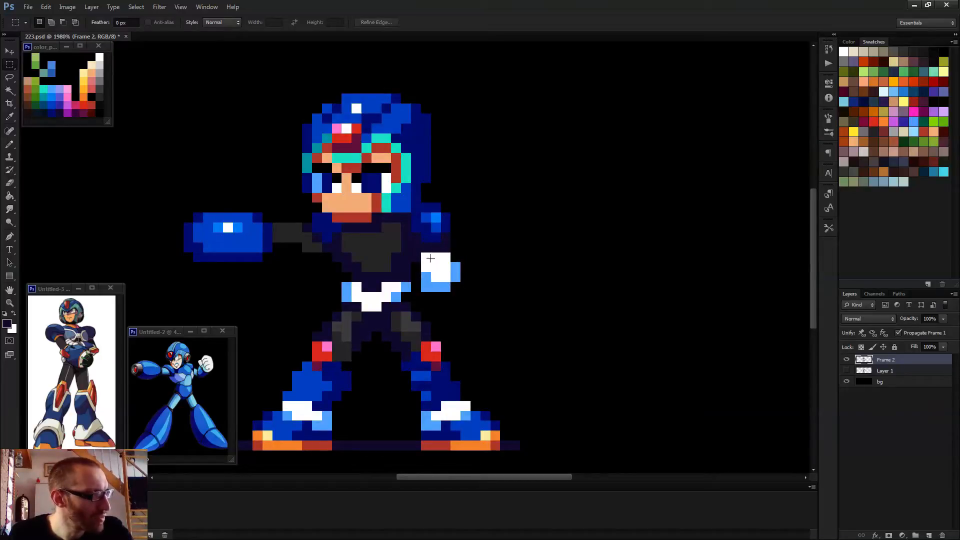
- Paint over the top row of the fist in dark navy to flatten it and extend the arm
key(b)
scroll(438, 254, up, 2)
alt+click(443, 250)
drag(418, 259, 435, 260)
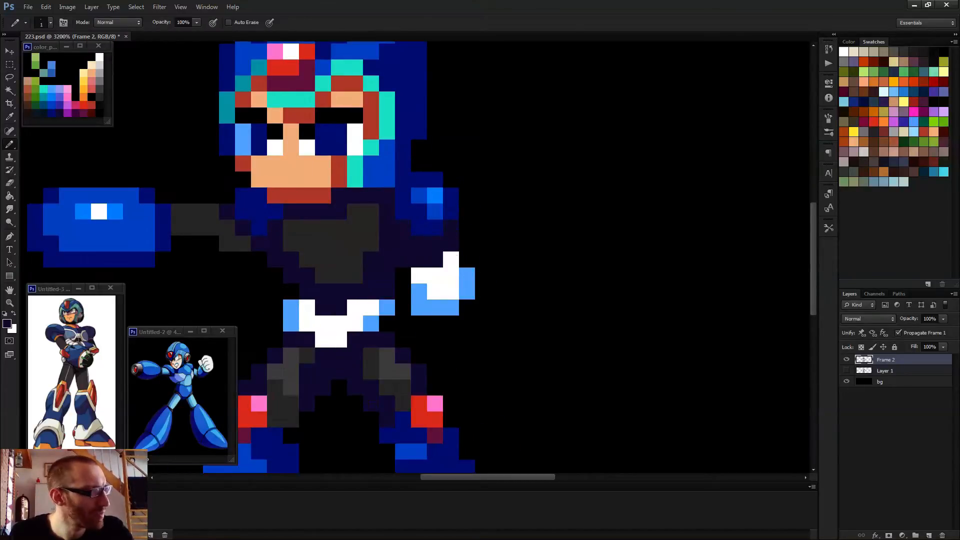
click(450, 259)
scroll(468, 292, down, 5)
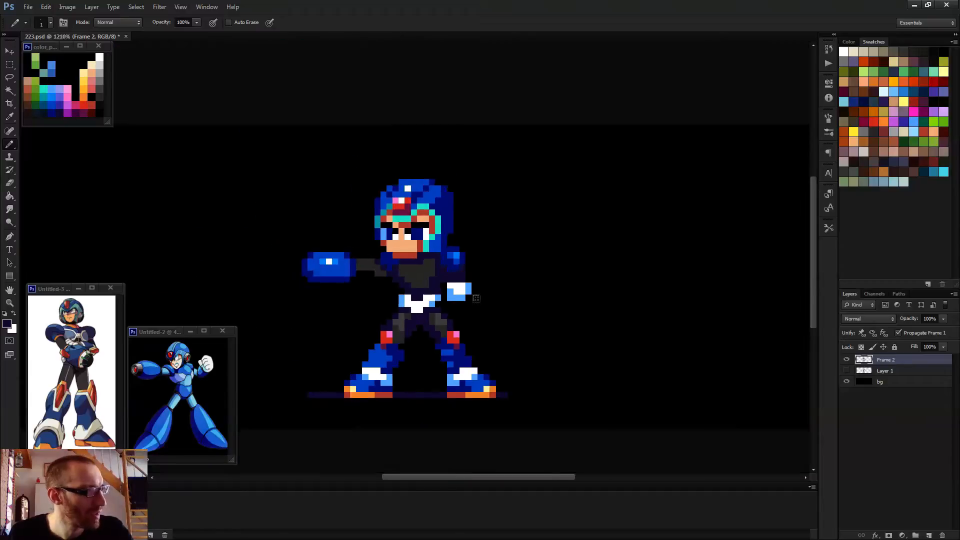
- Select the flattened fist and move it two pixels down and two pixels outward from the body
key(m)
drag(430, 263, 455, 278)
scroll(553, 278, down, 8)
key(v)
drag(591, 293, 592, 296)
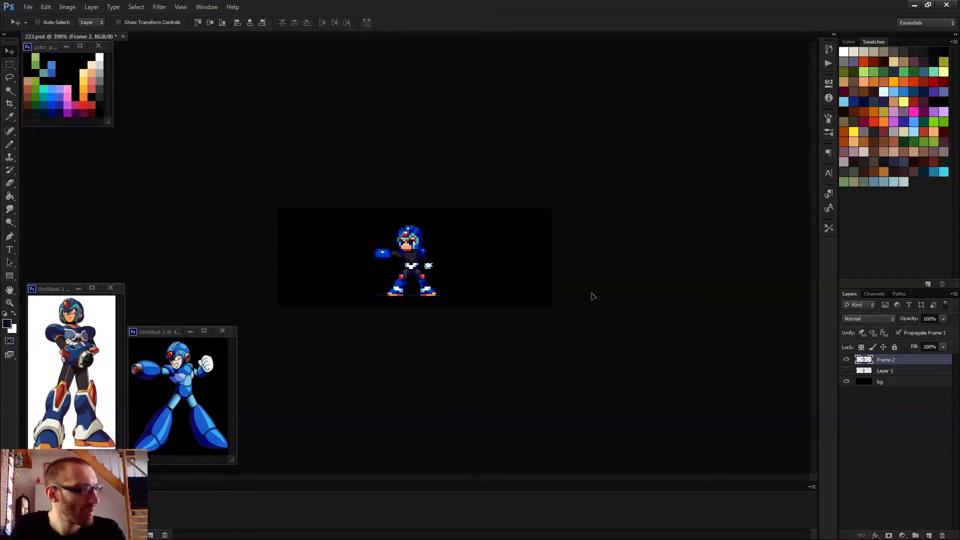
- Draw a dark navy forearm from the shoulder down to the moved fist
key(b)
scroll(442, 270, up, 6)
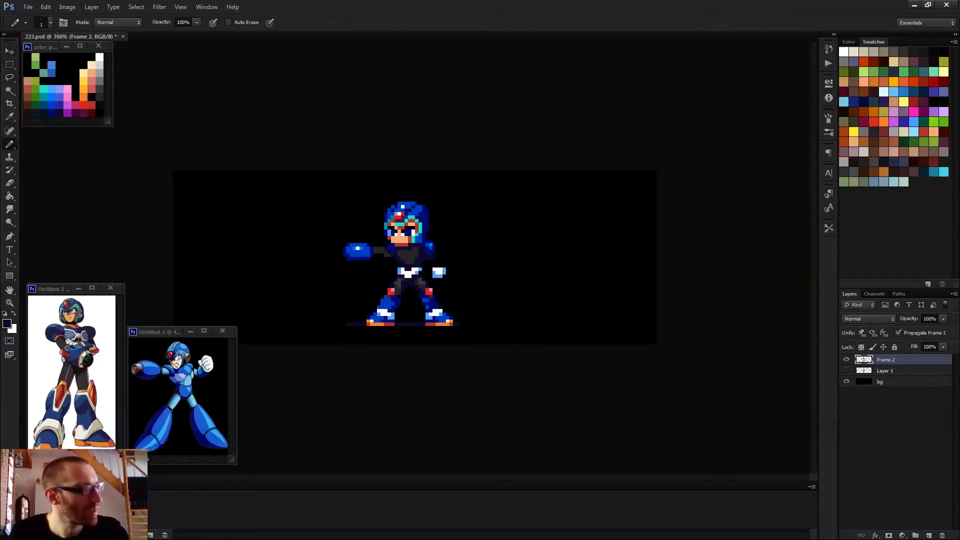
drag(445, 271, 466, 276)
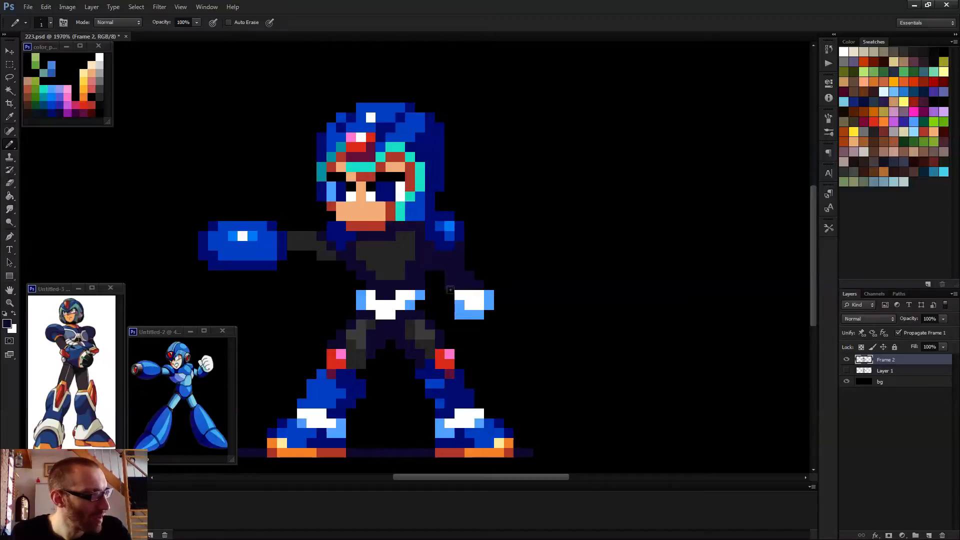
scroll(465, 300, down, 3)
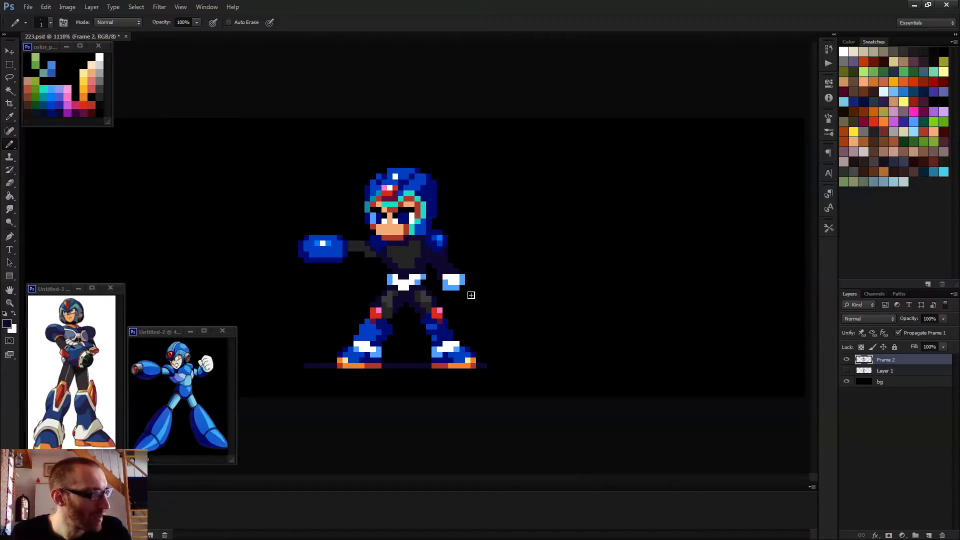
scroll(467, 293, down, 3)
scroll(452, 294, up, 2)
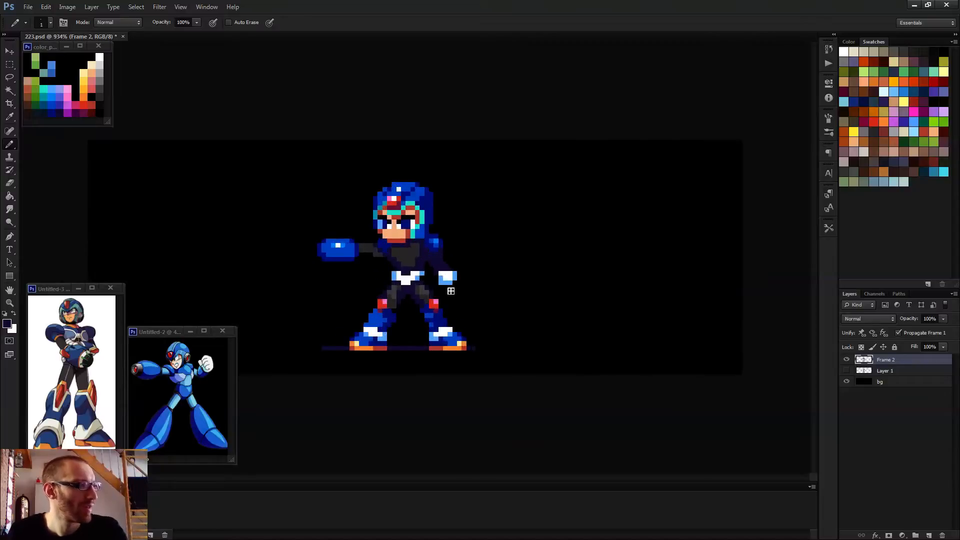
scroll(450, 291, down, 2)
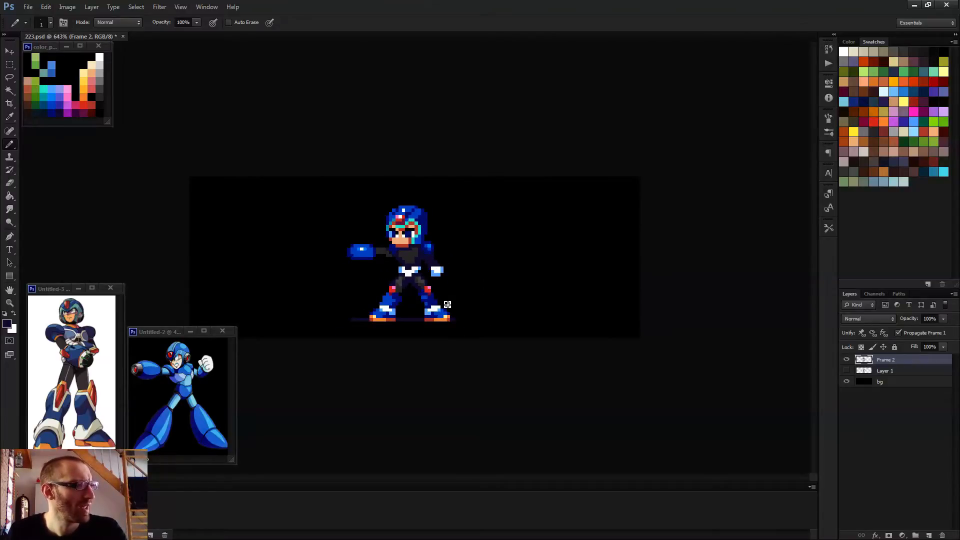
scroll(447, 304, down, 1)
- Shade the lowered arm with dark grey pixels sampled from the suit, within a dark navy outline
scroll(455, 321, up, 7)
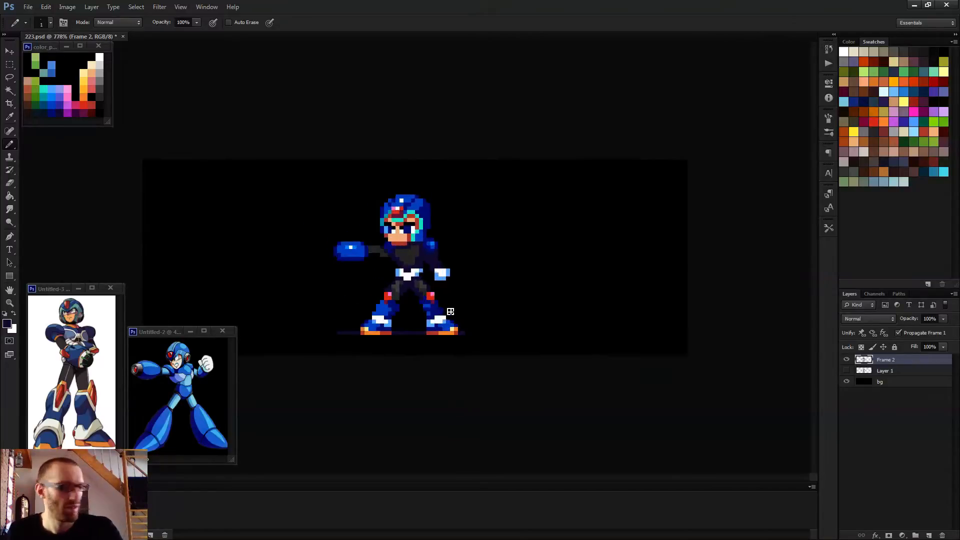
mouse_move(466, 189)
mouse_down()
mouse_move(429, 178)
mouse_move(444, 203)
mouse_move(456, 178)
mouse_move(429, 180)
mouse_move(432, 205)
mouse_up()
alt+click(472, 210)
click(461, 190)
alt+click(445, 193)
click(431, 173)
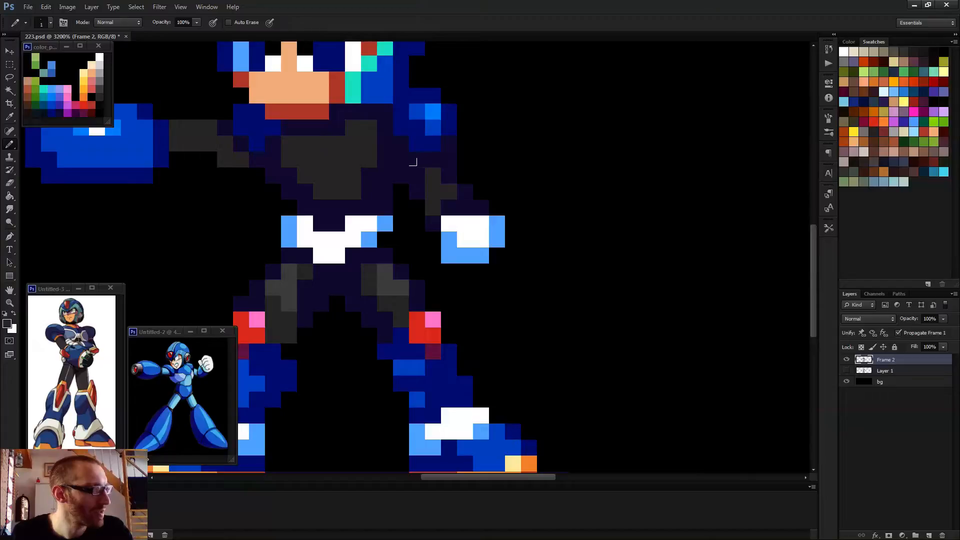
click(415, 170)
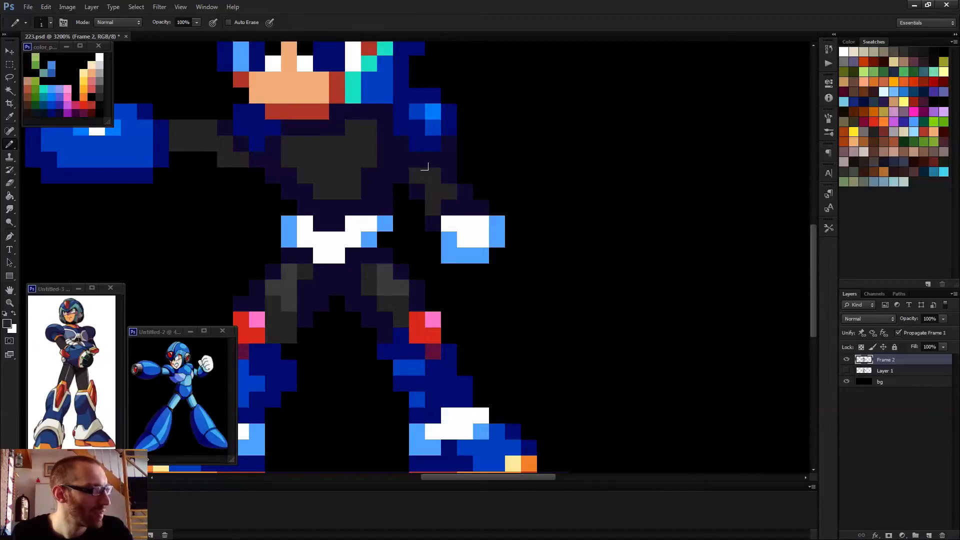
scroll(424, 166, down, 8)
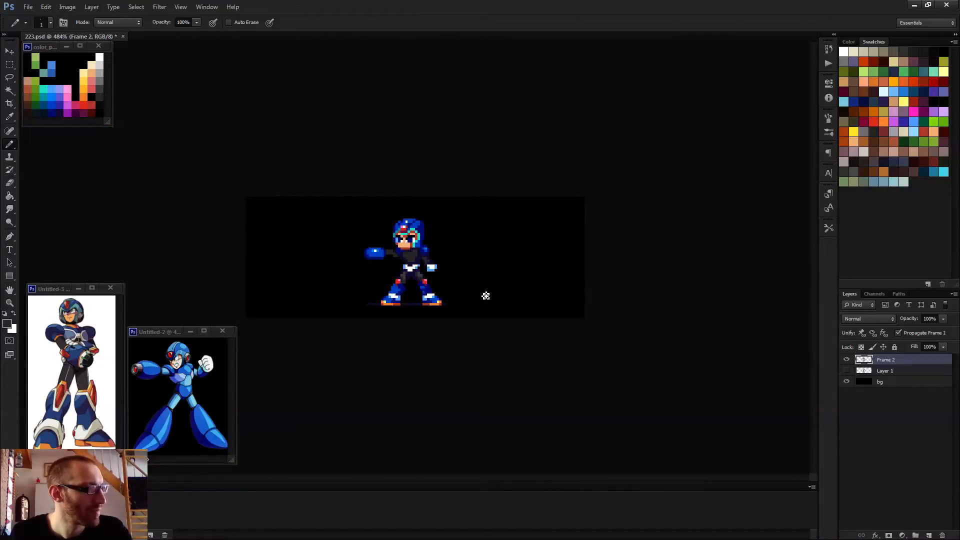
- Sample lavender from the standing frame's chest and paint a lavender chest plate tapering downward on the shooting-pose torso
scroll(419, 259, up, 8)
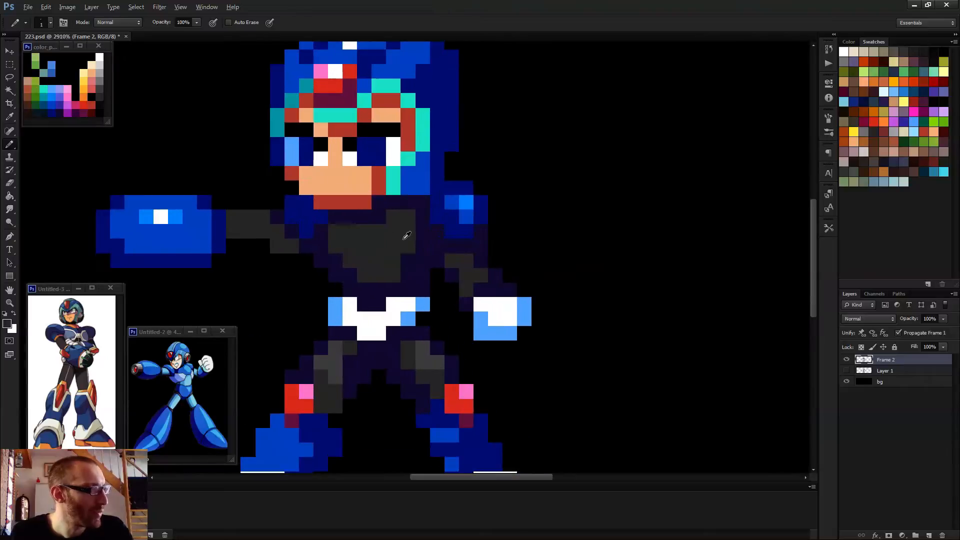
scroll(409, 260, down, 8)
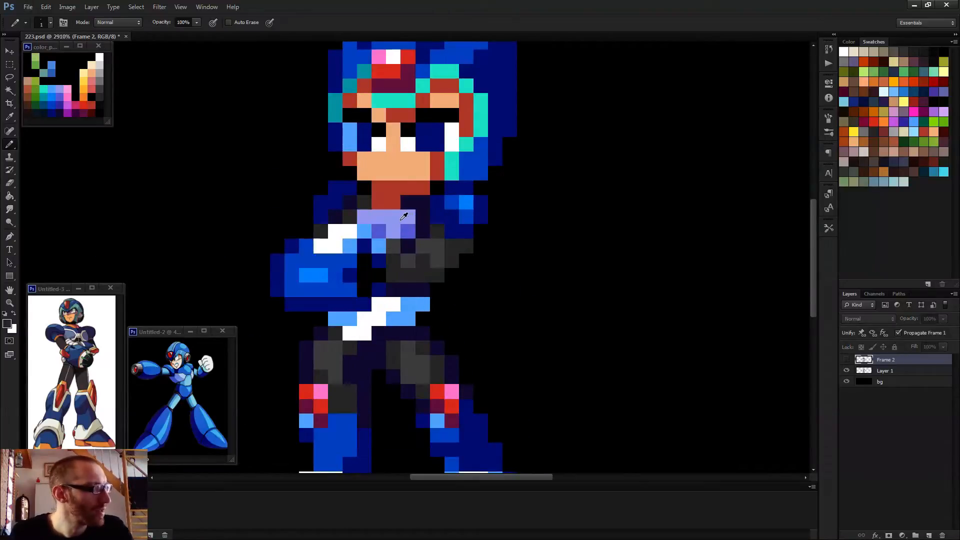
alt+click(402, 226)
scroll(355, 224, up, 8)
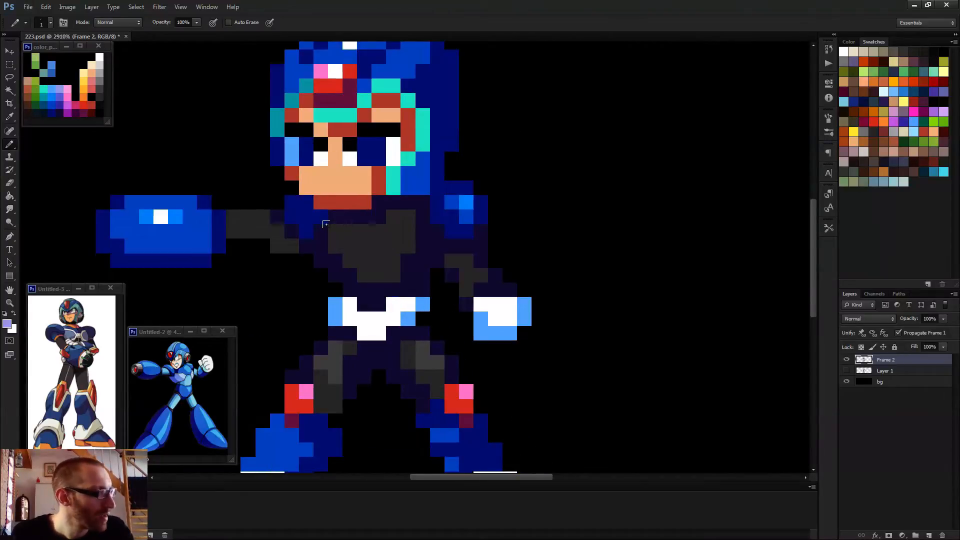
mouse_move(325, 224)
mouse_down()
mouse_move(336, 249)
mouse_move(407, 246)
mouse_move(342, 227)
mouse_move(370, 248)
mouse_up()
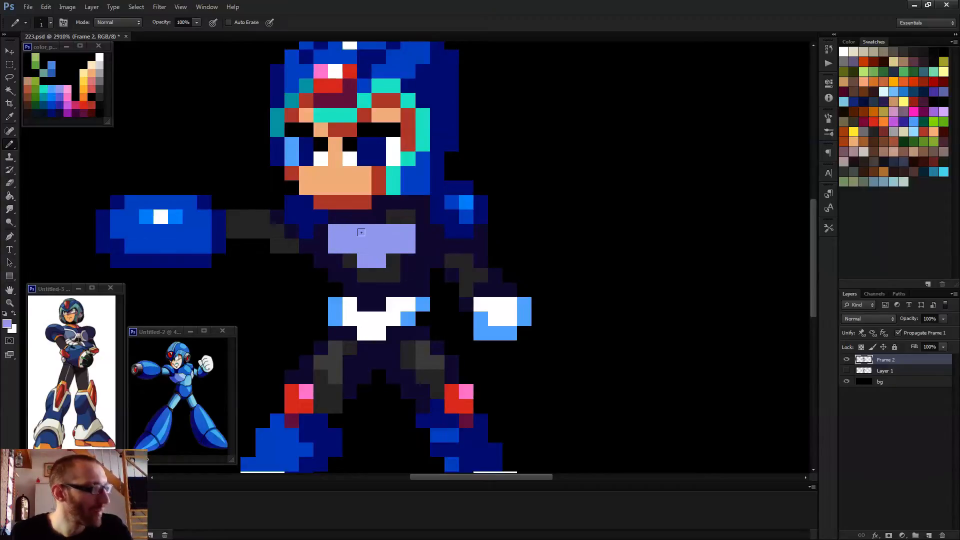
- Sample the darker violet from the standing frame and shade the chest plate's outer edge and lower half on the lowered-arm side
key(comma)
alt+click(416, 226)
key(period)
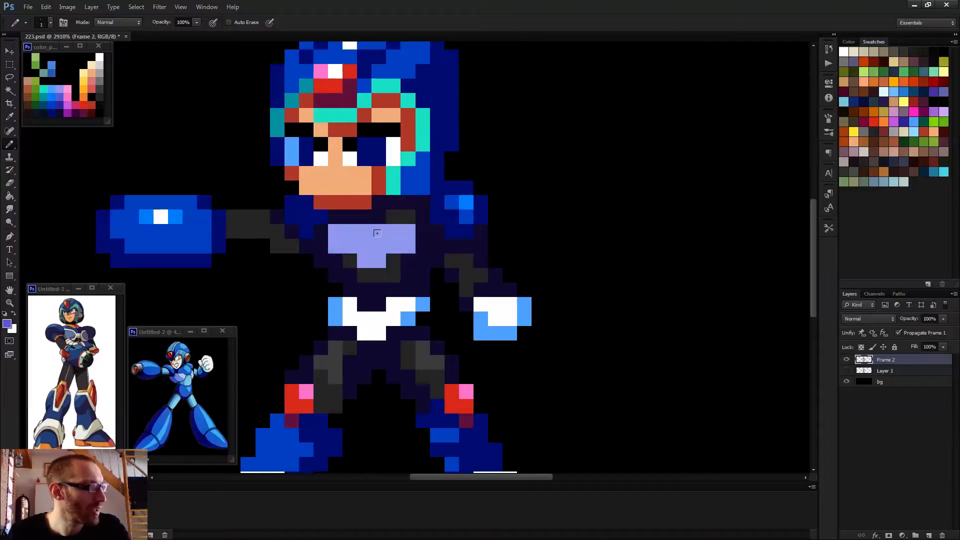
click(379, 246)
click(378, 259)
drag(381, 240, 408, 246)
click(408, 231)
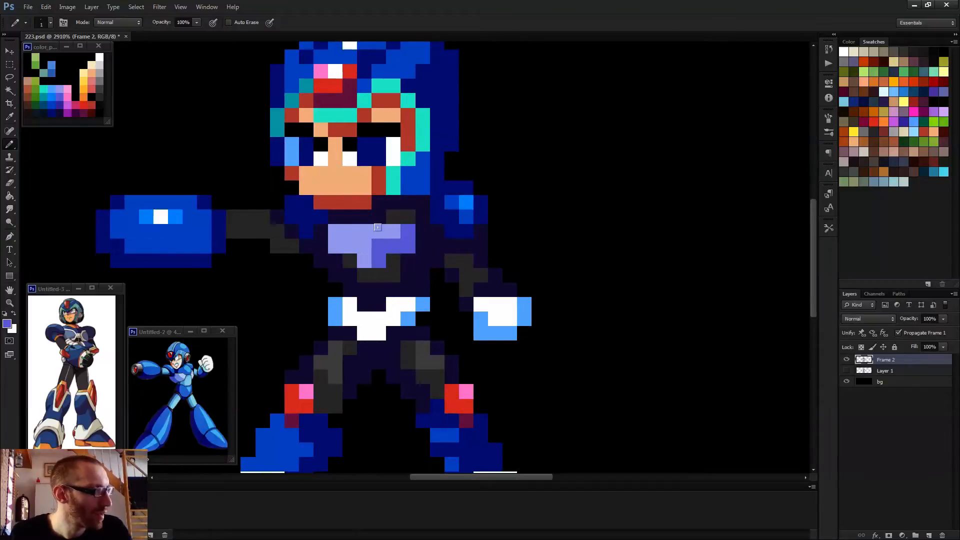
- Restore one lavender pixel in the chest plate's centre, darken its lower tip and buster-side corner in violet, and compare with the standing frame
alt+click(373, 233)
click(379, 246)
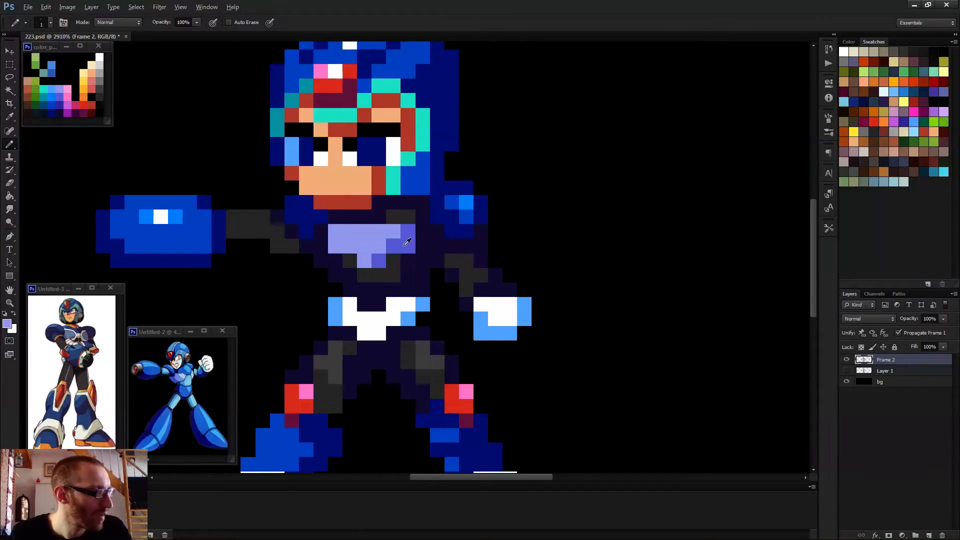
alt+click(407, 242)
click(363, 261)
click(335, 246)
scroll(432, 268, down, 5)
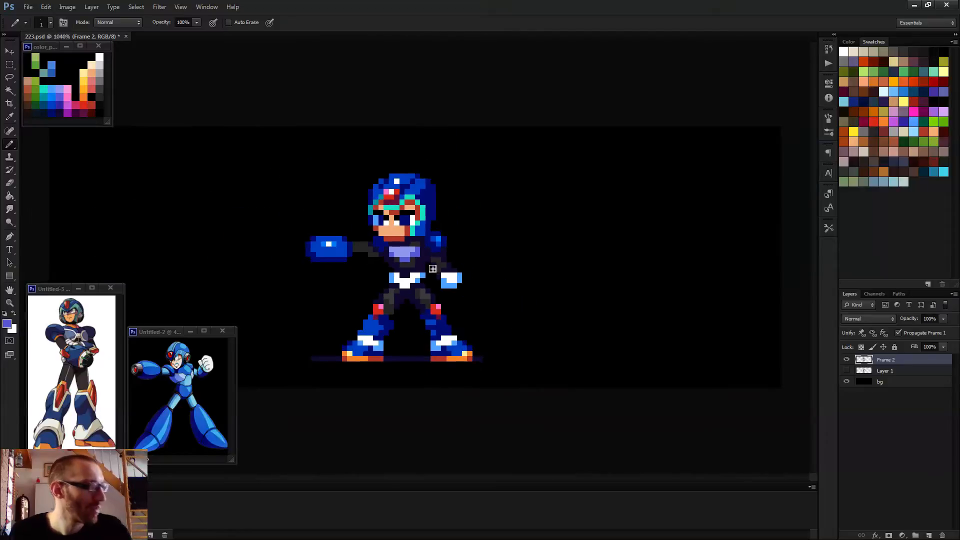
scroll(432, 269, down, 5)
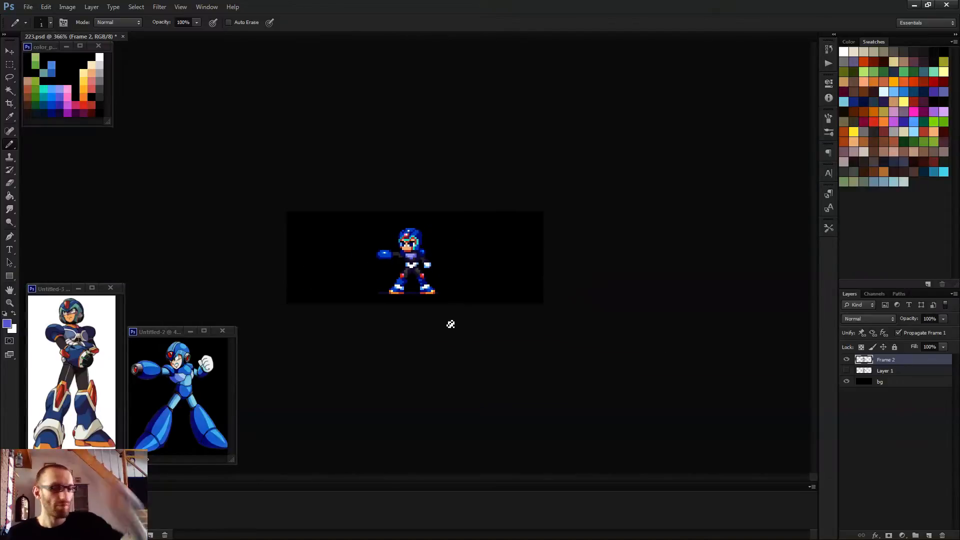
key(space)
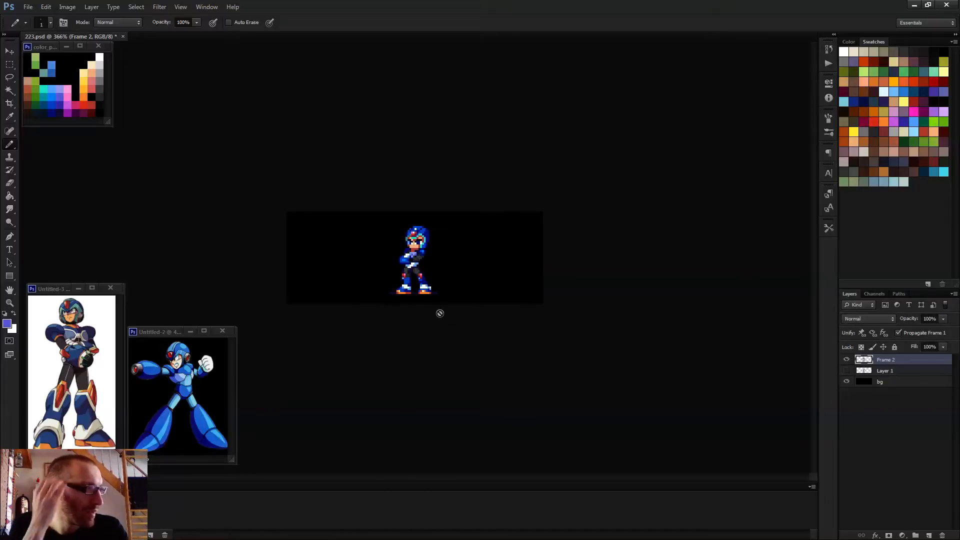
- Retouch the extended arm with dark grey and dark navy sampled from the suit, adding dark navy pixels beside the buster
scroll(385, 267, up, 10)
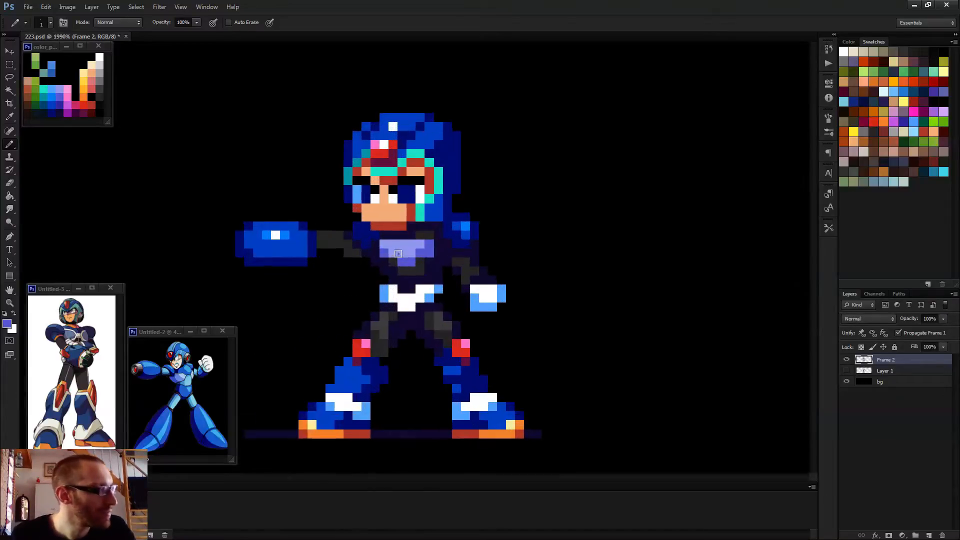
alt+click(439, 276)
scroll(330, 243, down, 2)
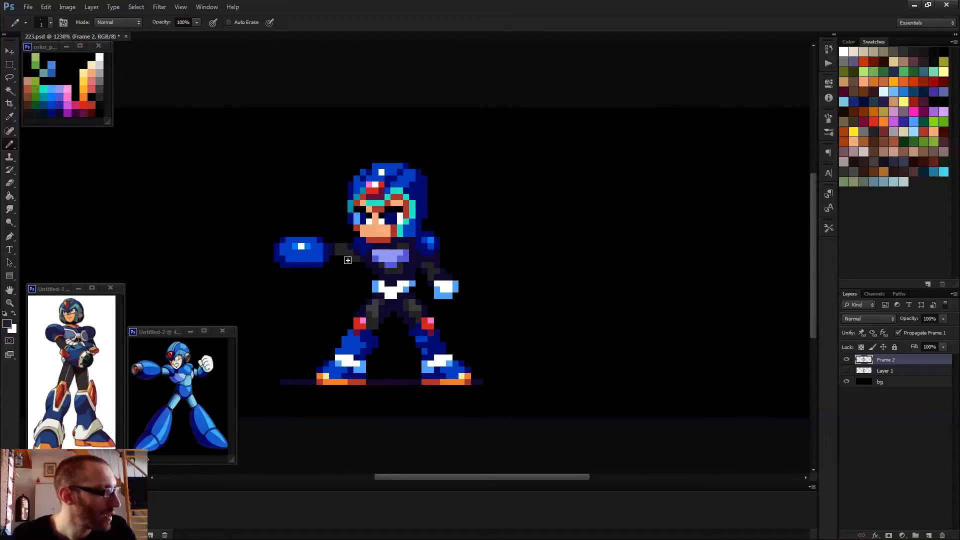
scroll(390, 277, down, 5)
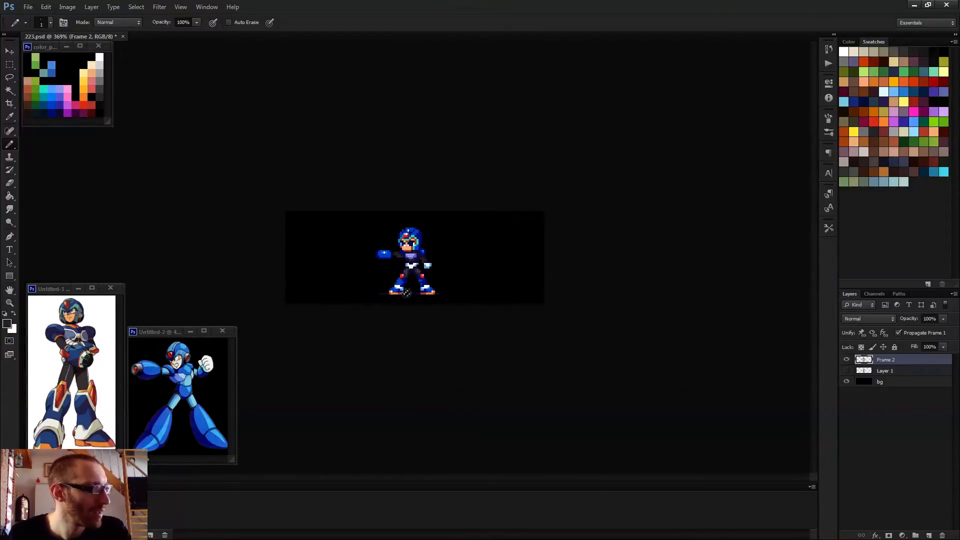
scroll(395, 265, up, 4)
alt+click(388, 256)
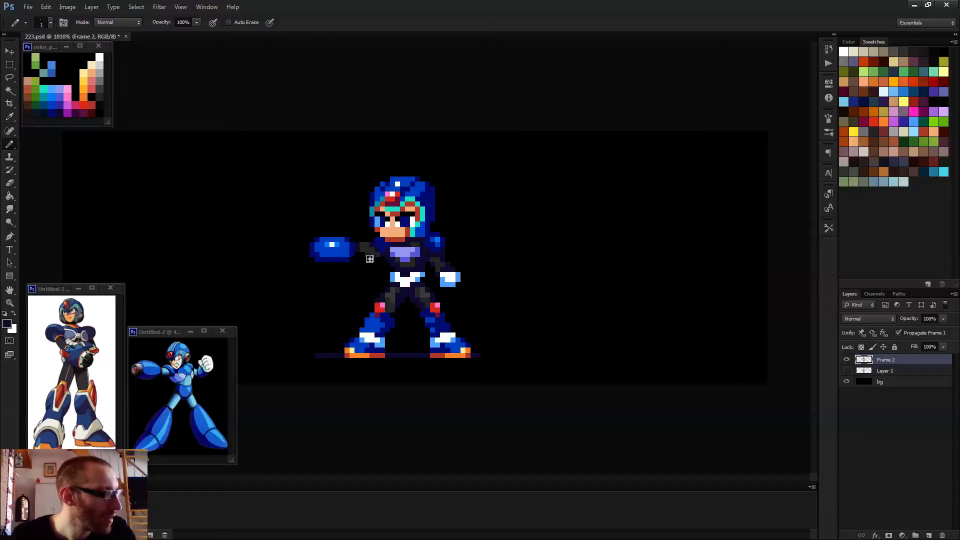
scroll(450, 300, down, 4)
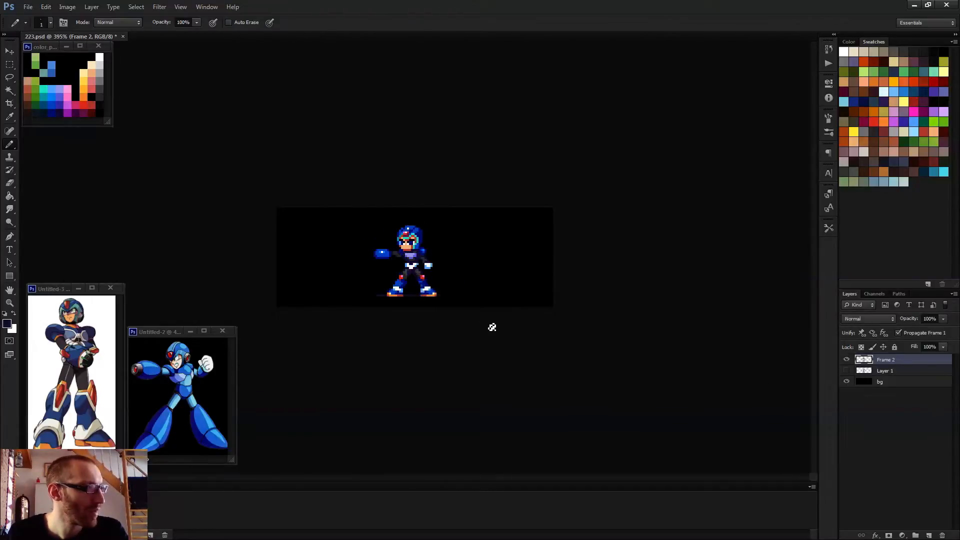
- Select the lowered hand with the outline pixels above it and move them one pixel toward the body
scroll(484, 328, down, 3)
scroll(467, 314, up, 6)
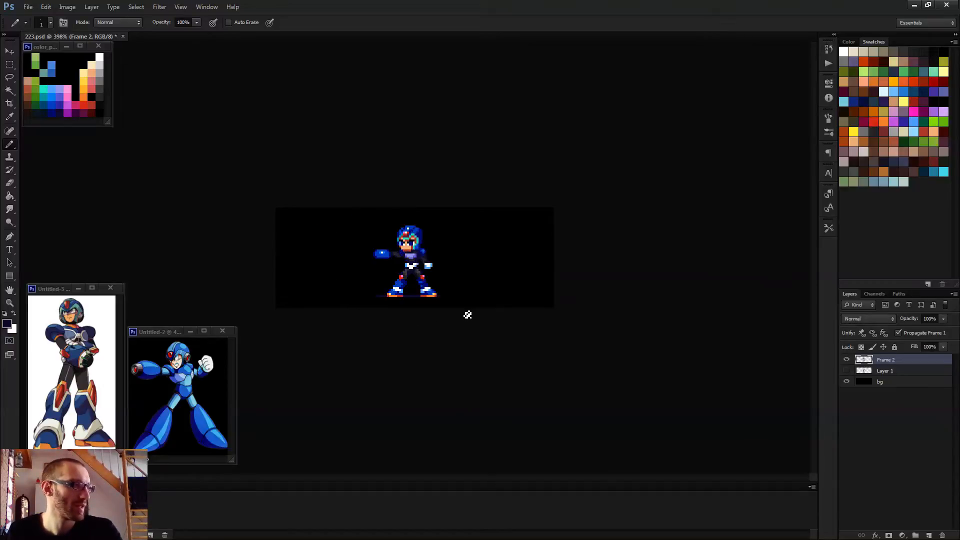
key(m)
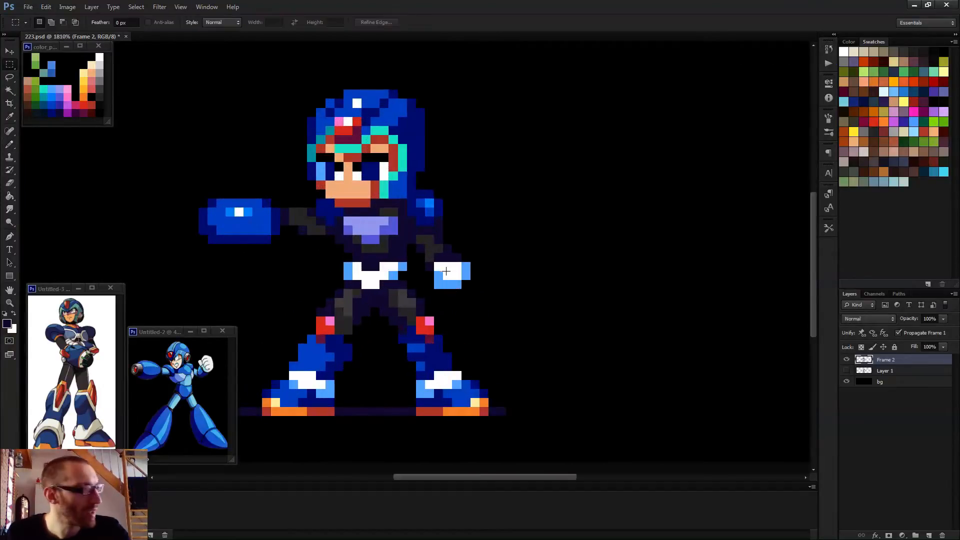
drag(437, 265, 469, 245)
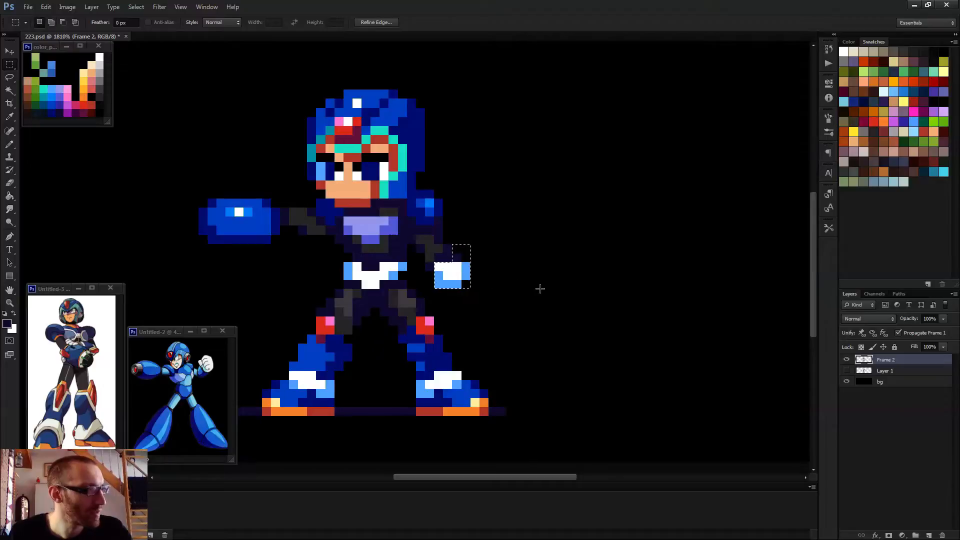
key(v)
key(Left)
key(ctrl+d)
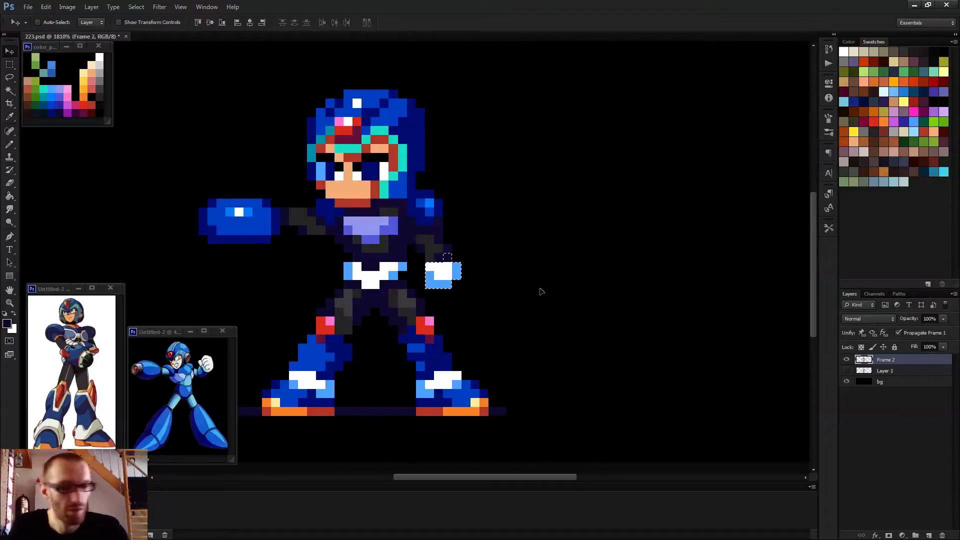
key(b)
scroll(545, 295, down, 10)
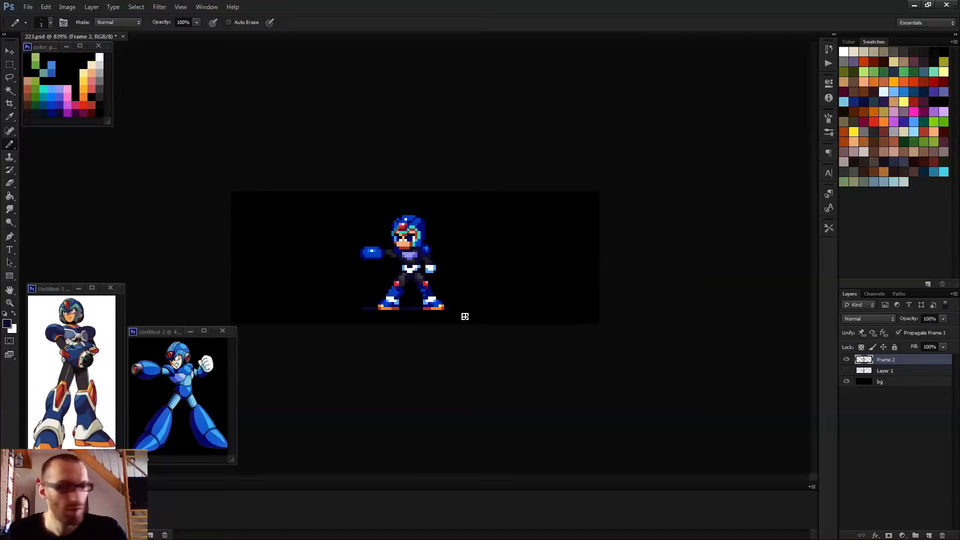
- Reshade the lowered fist's middle row with white on the inner pixel and sampled light blue on the outer side
scroll(465, 316, up, 5)
key(x)
click(436, 273)
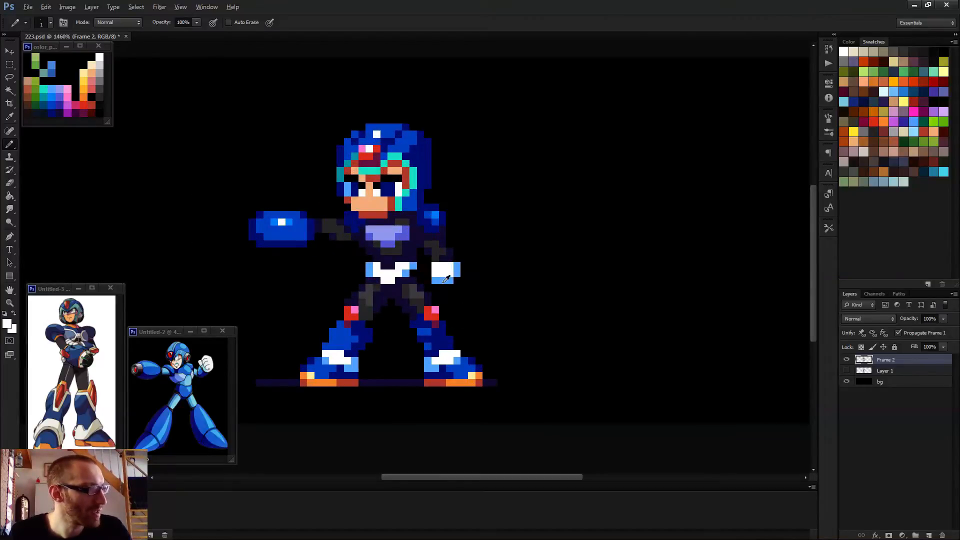
alt+click(447, 280)
scroll(450, 274, down, 3)
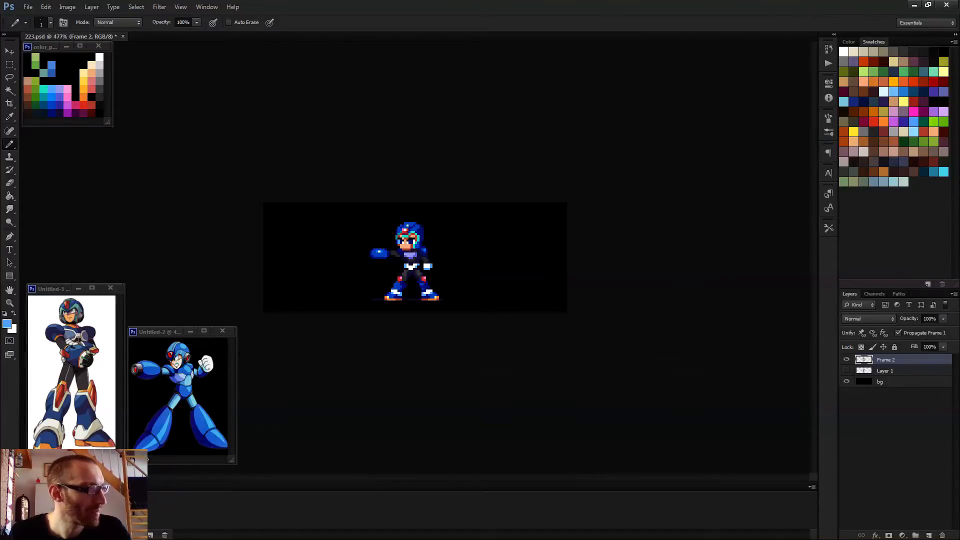
scroll(450, 277, up, 3)
scroll(477, 300, down, 4)
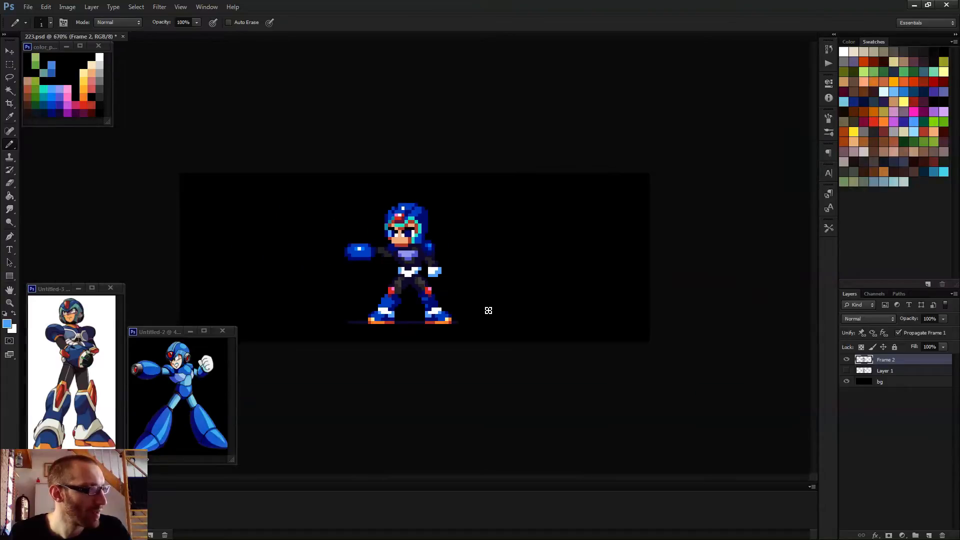
scroll(487, 311, up, 3)
key(e)
scroll(478, 326, down, 4)
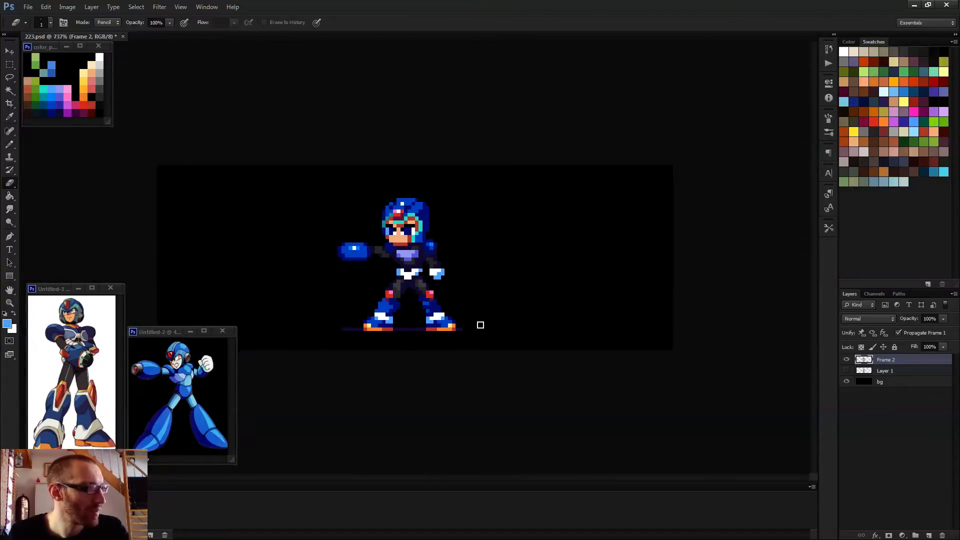
scroll(483, 329, up, 1)
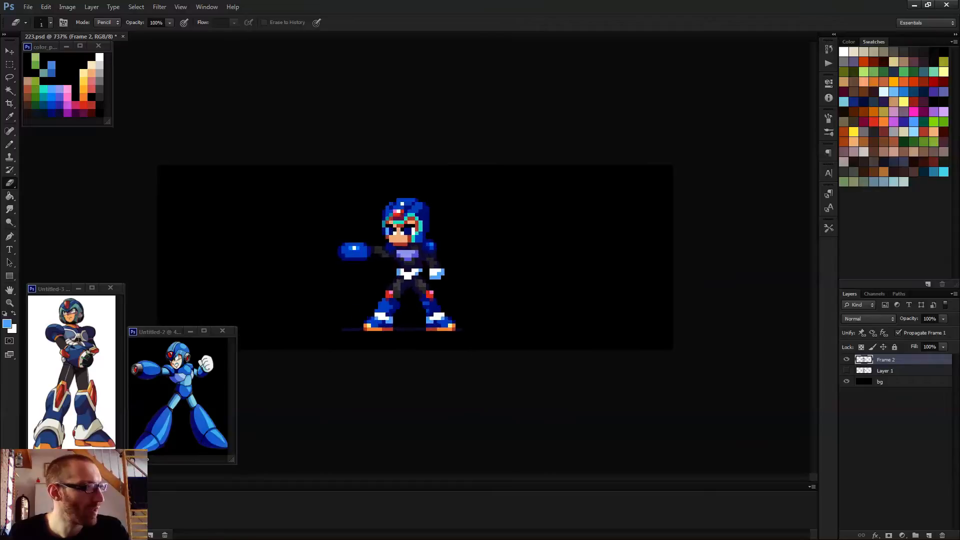
scroll(481, 328, down, 1)
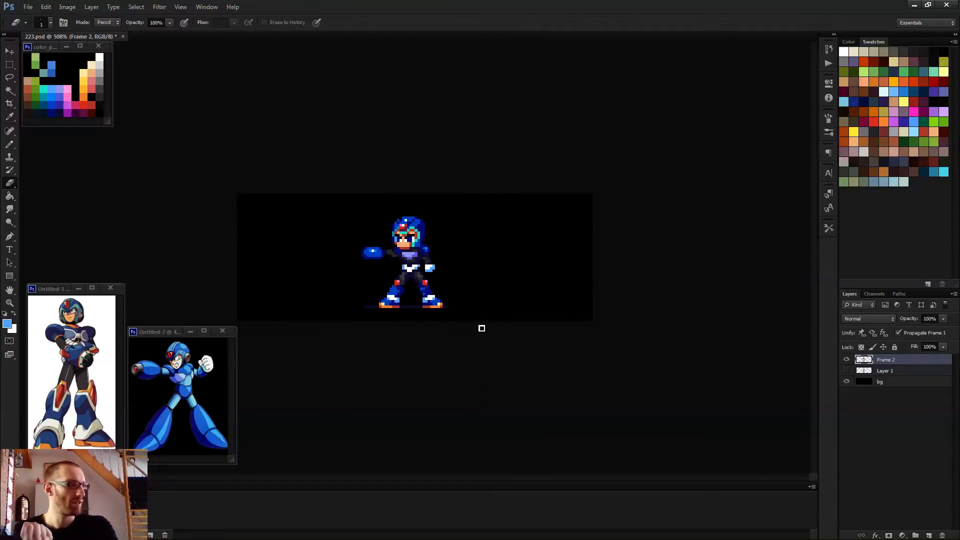
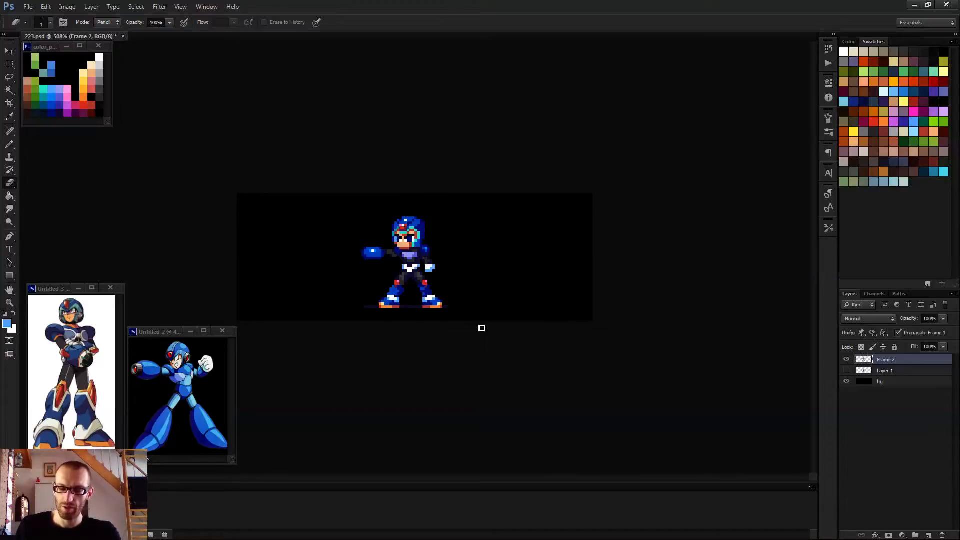
- Sample white from the lowered fist and fill its lower row and outer middle pixels to form a white block
scroll(484, 294, up, 8)
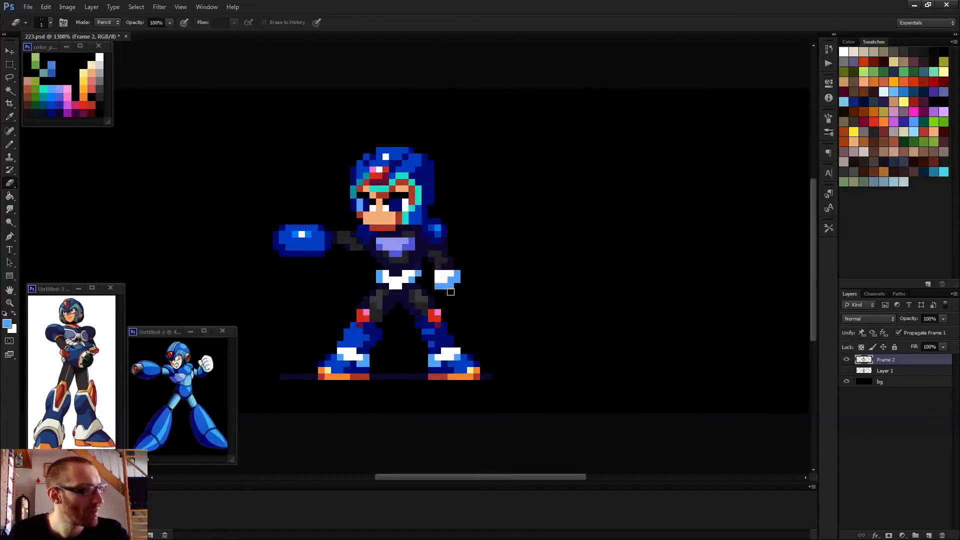
alt+click(429, 289)
click(459, 210)
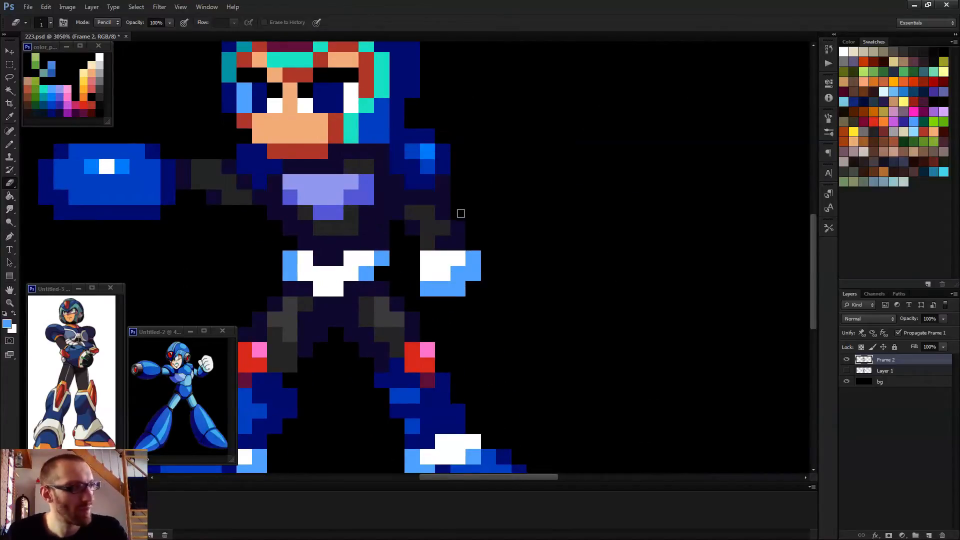
key(b)
alt+click(444, 277)
drag(427, 289, 442, 289)
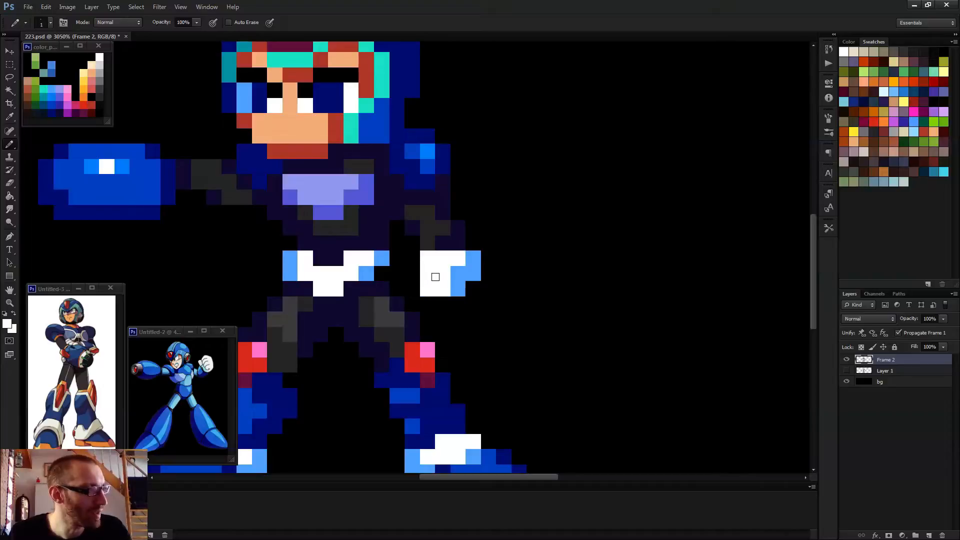
click(458, 274)
scroll(549, 281, down, 3)
scroll(550, 314, down, 3)
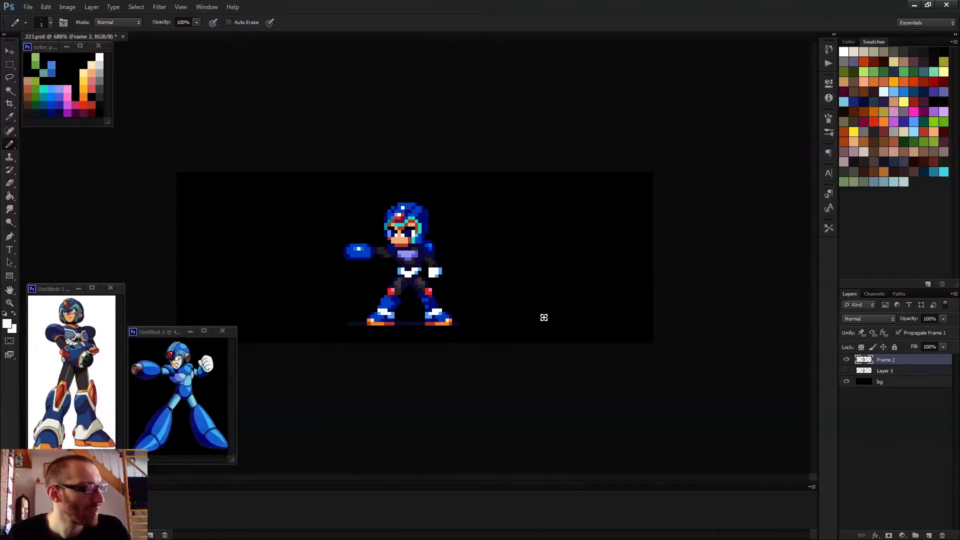
scroll(434, 272, up, 2)
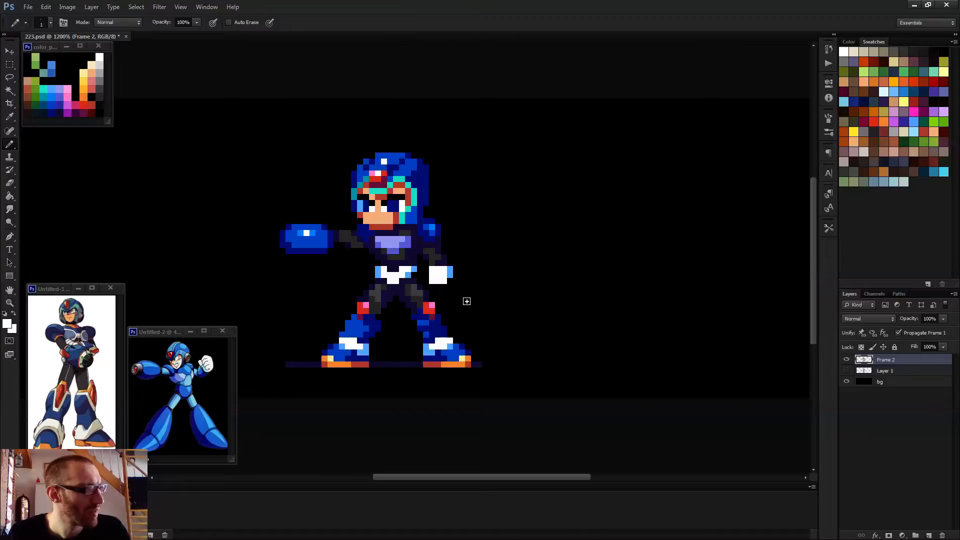
- Erase the light blue column on the fist's outer side and paint two sampled light blue pixels on its body-facing side
scroll(453, 293, up, 4)
key(e)
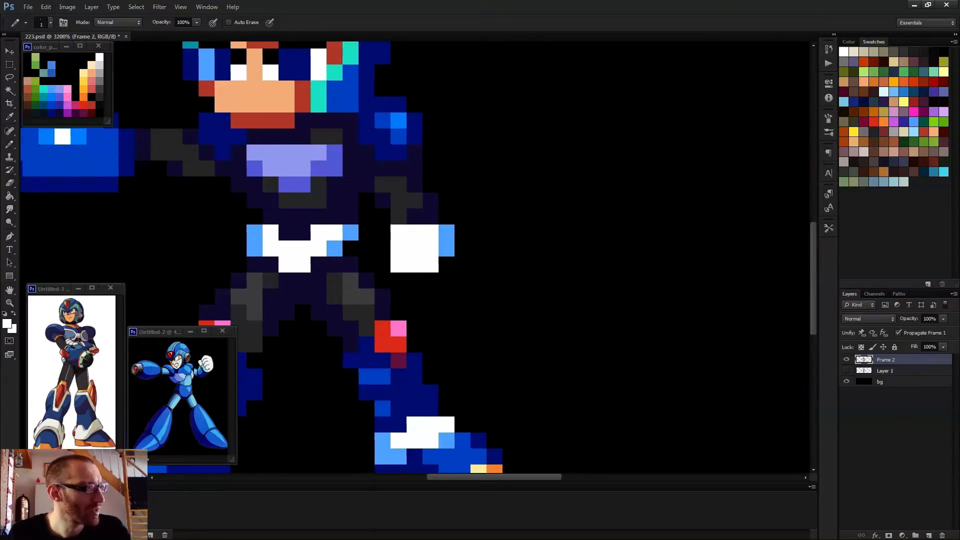
drag(446, 233, 447, 250)
key(b)
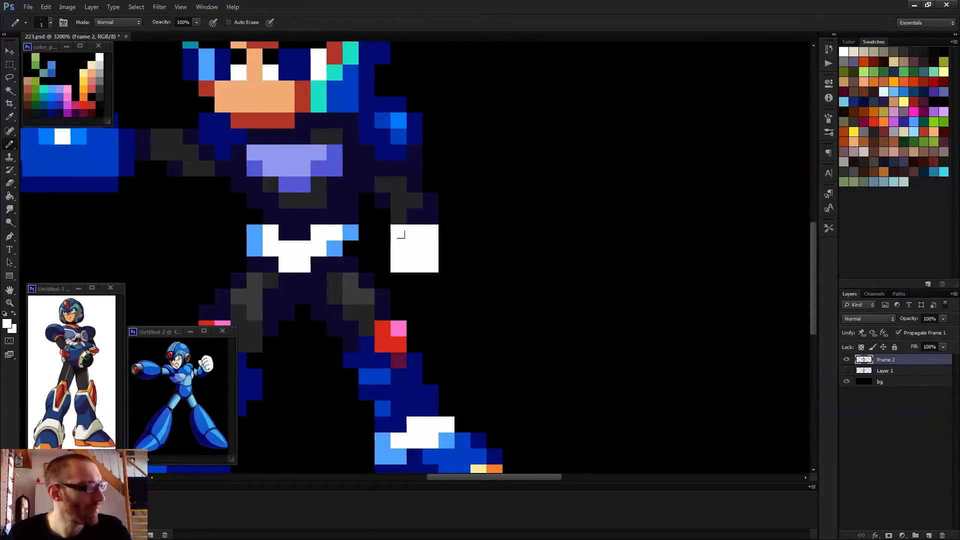
alt+click(356, 233)
drag(378, 250, 376, 235)
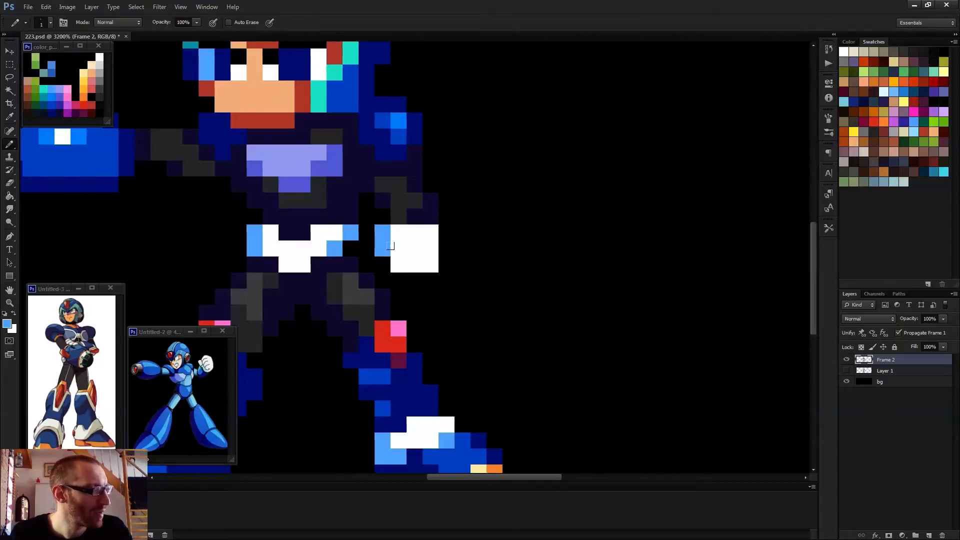
- Try shading the body-facing columns of the lowered fist with sampled light blue, alternating with sampled white
click(376, 260)
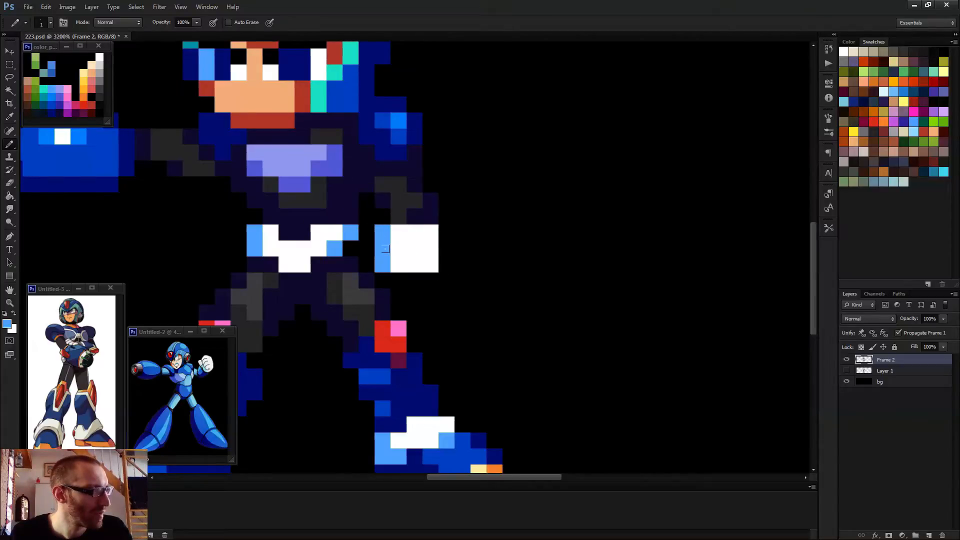
scroll(417, 250, down, 3)
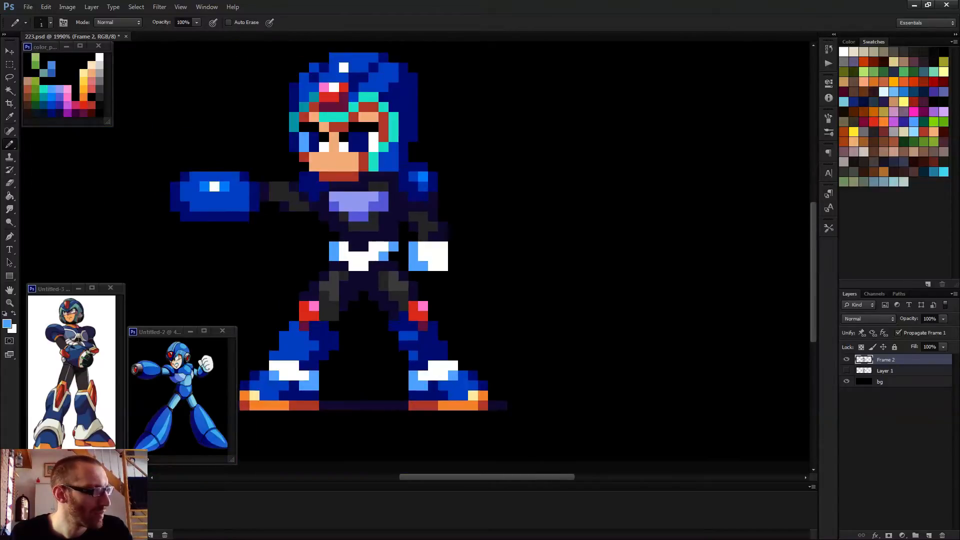
alt+click(446, 263)
click(440, 269)
scroll(471, 274, down, 2)
scroll(440, 250, up, 2)
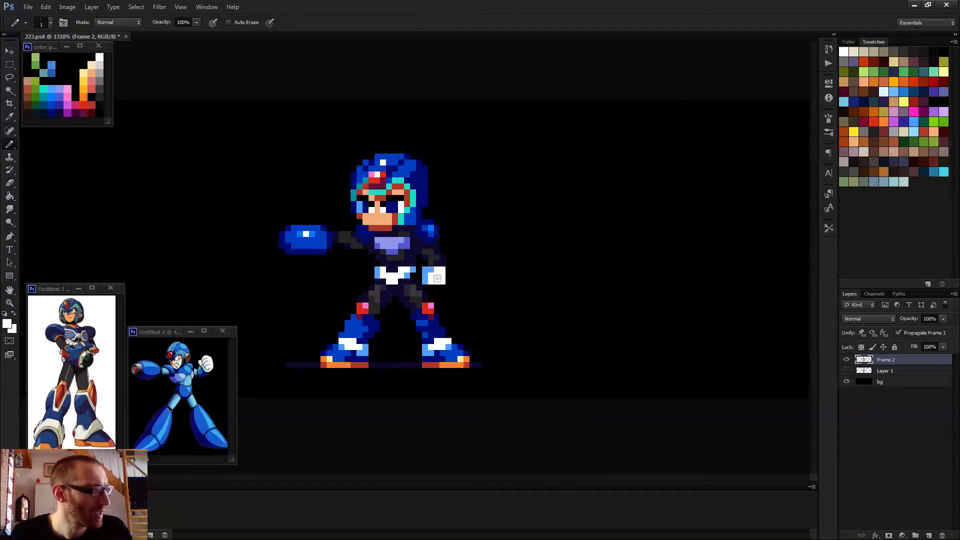
alt+click(424, 277)
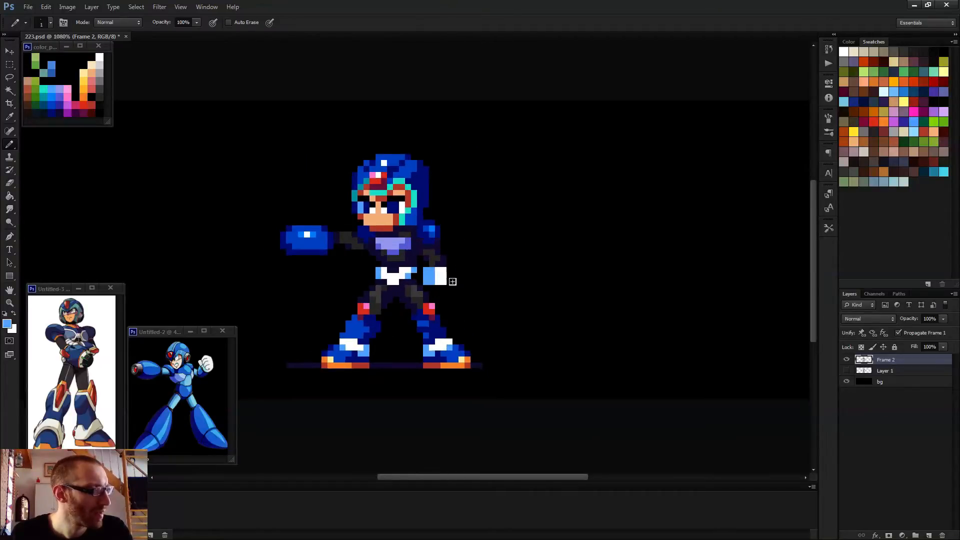
scroll(440, 282, down, 2)
alt+click(439, 282)
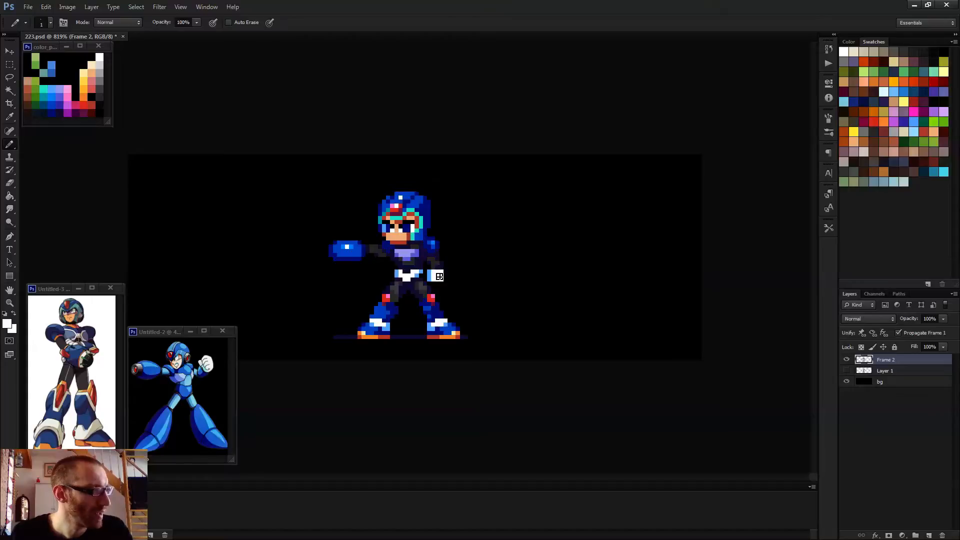
scroll(457, 293, down, 1)
scroll(455, 295, down, 1)
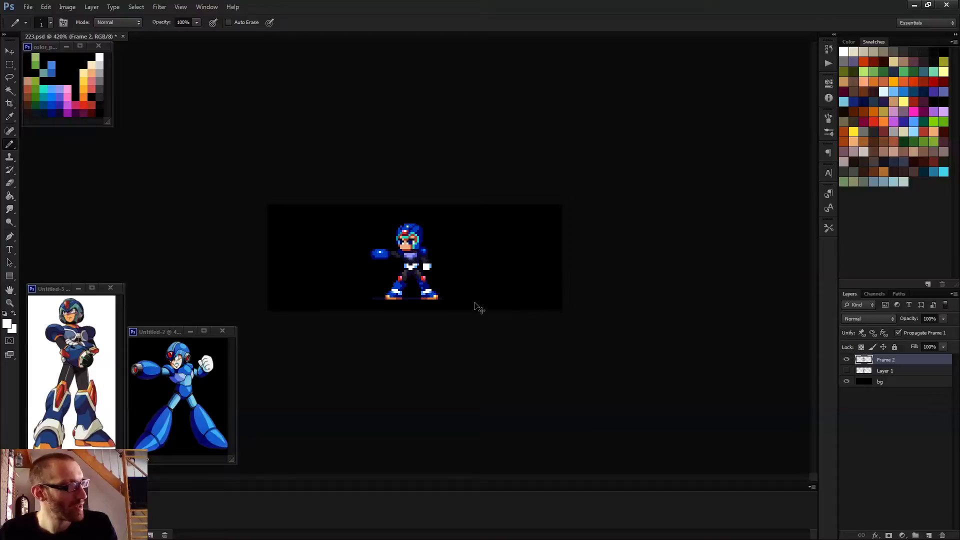
- Paint a sampled light blue pixel at the bottom of the fist's outer column and erase the column's top pixel
scroll(446, 277, up, 9)
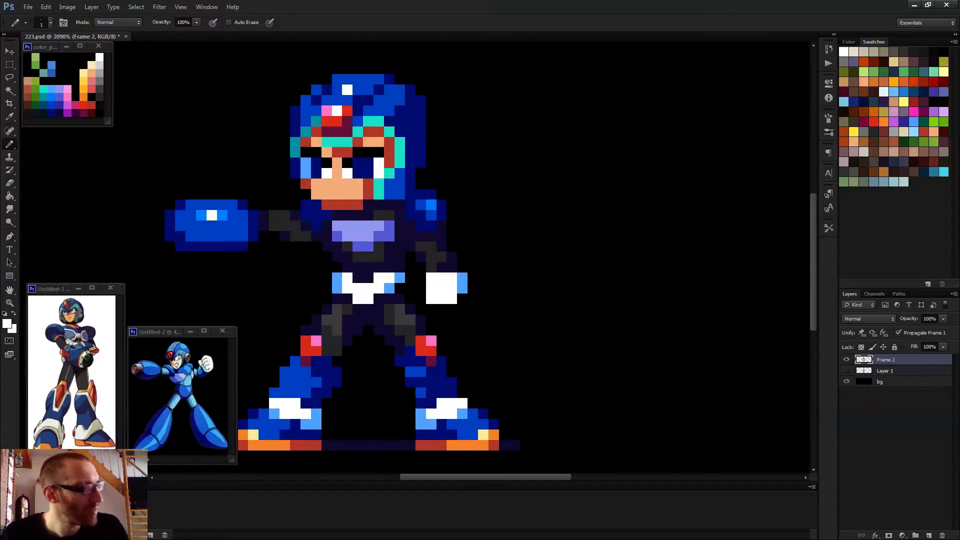
alt+click(465, 291)
click(462, 298)
key(e)
click(462, 277)
scroll(507, 294, down, 5)
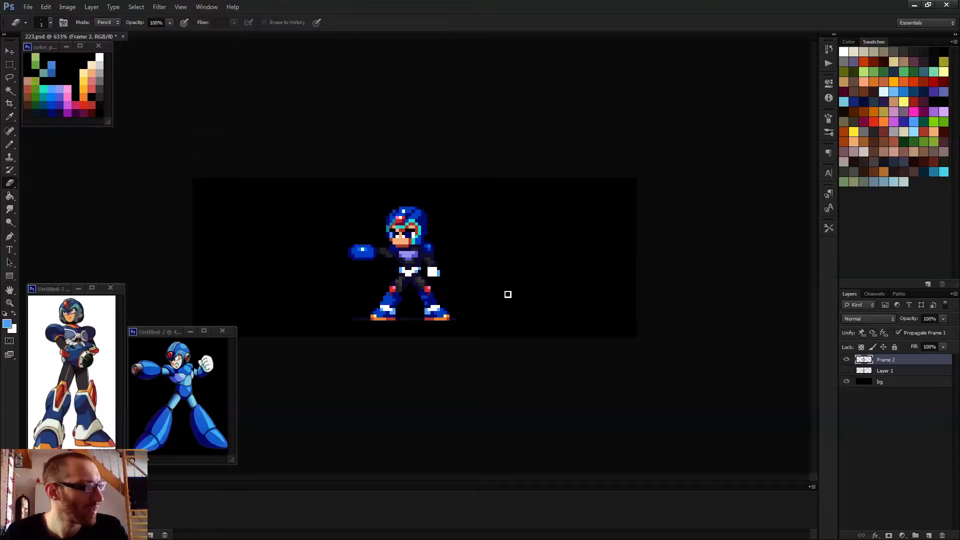
scroll(507, 293, down, 2)
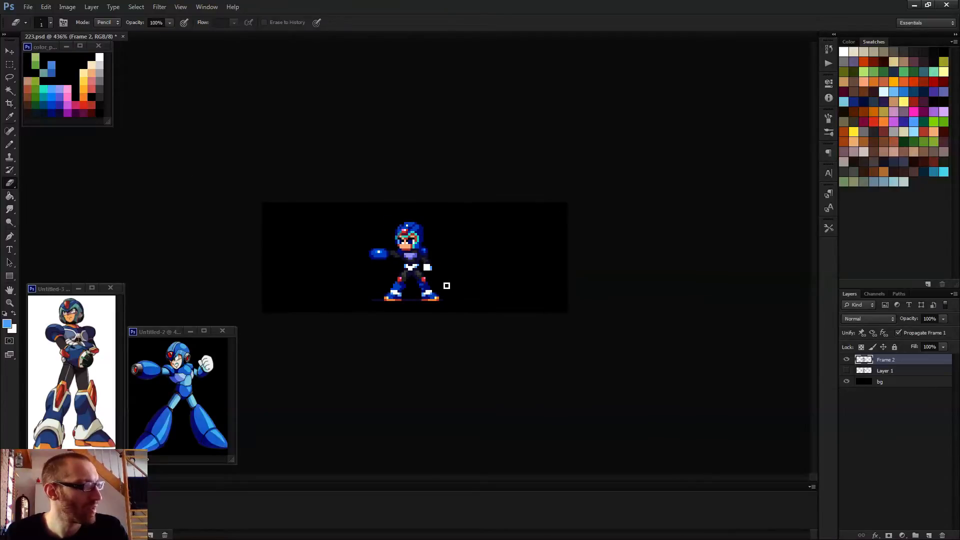
scroll(447, 286, down, 1)
- Select the lowered fist, move it one pixel toward the body and two pixels up, and deselect it
scroll(448, 288, up, 5)
key(m)
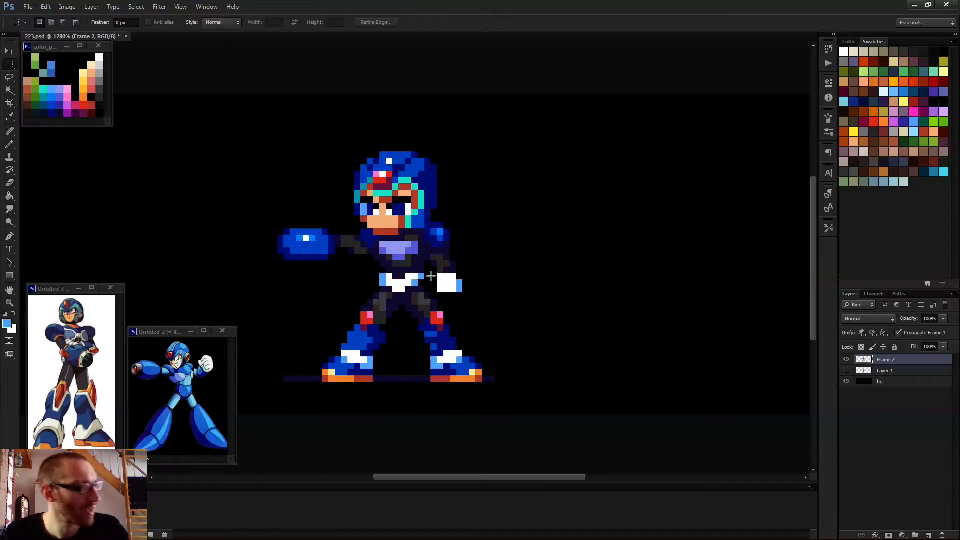
drag(437, 275, 468, 294)
scroll(469, 294, down, 1)
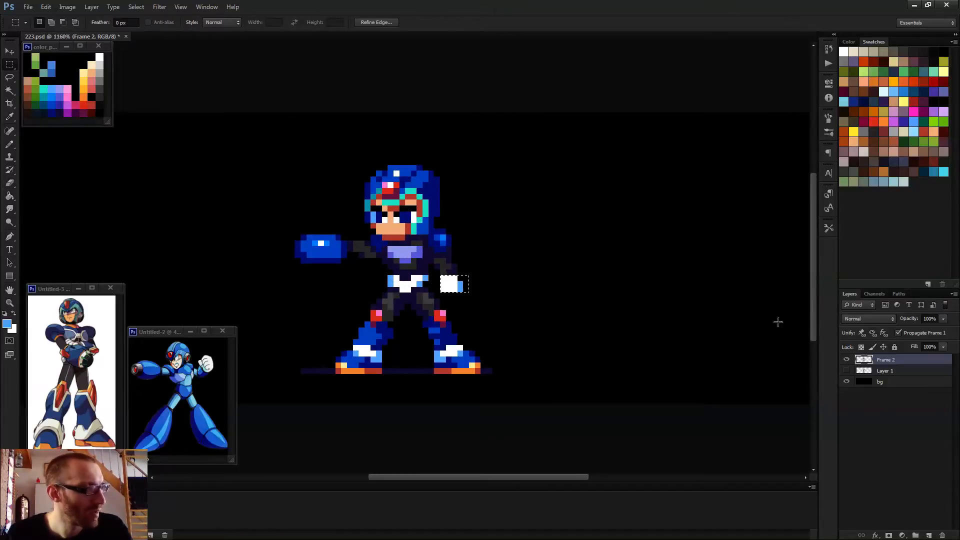
key(v)
key(Left)
key(Left)
key(Up)
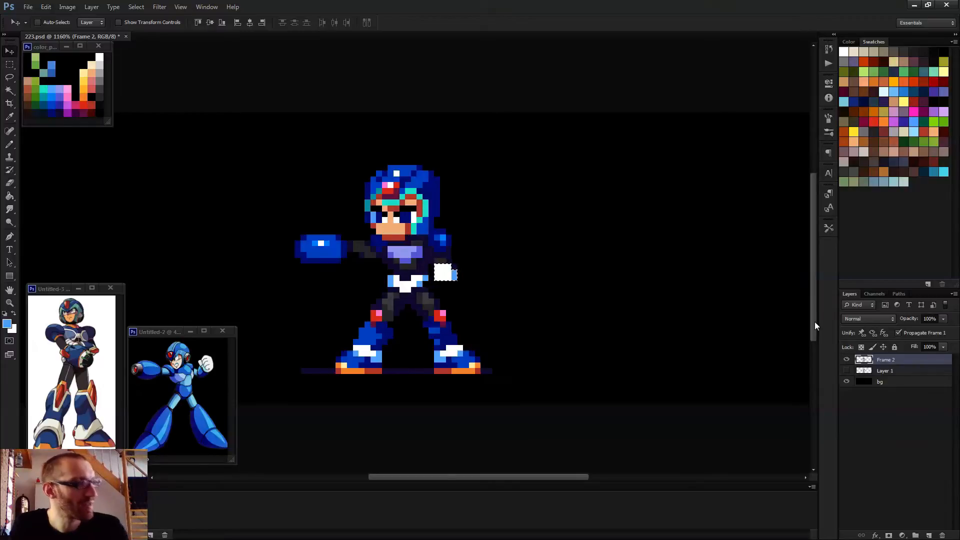
key(ctrl+d)
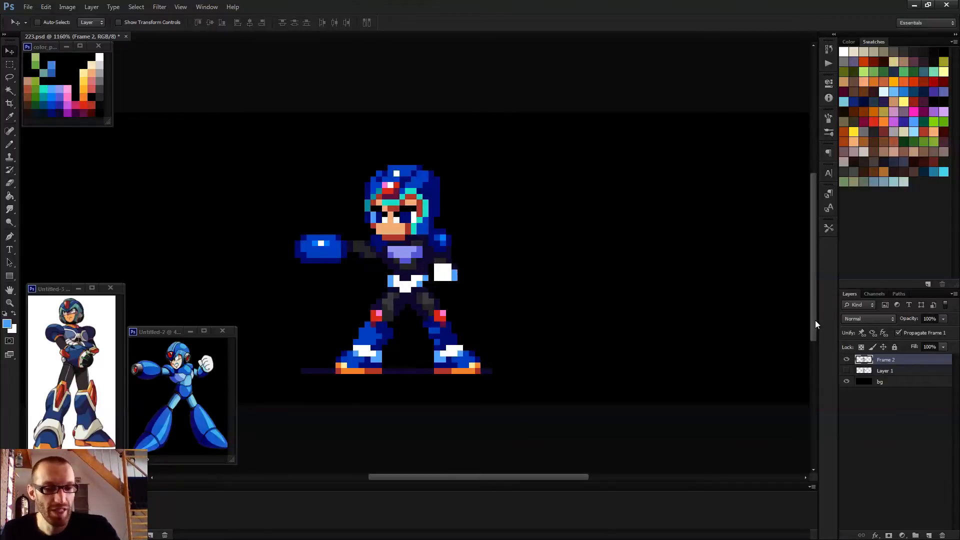
- Repaint the forearm above the fist with the sampled dark outline color, adding a sampled dark grey pixel one row higher
key(b)
scroll(754, 298, up, 5)
scroll(250, 242, up, 2)
alt+click(392, 236)
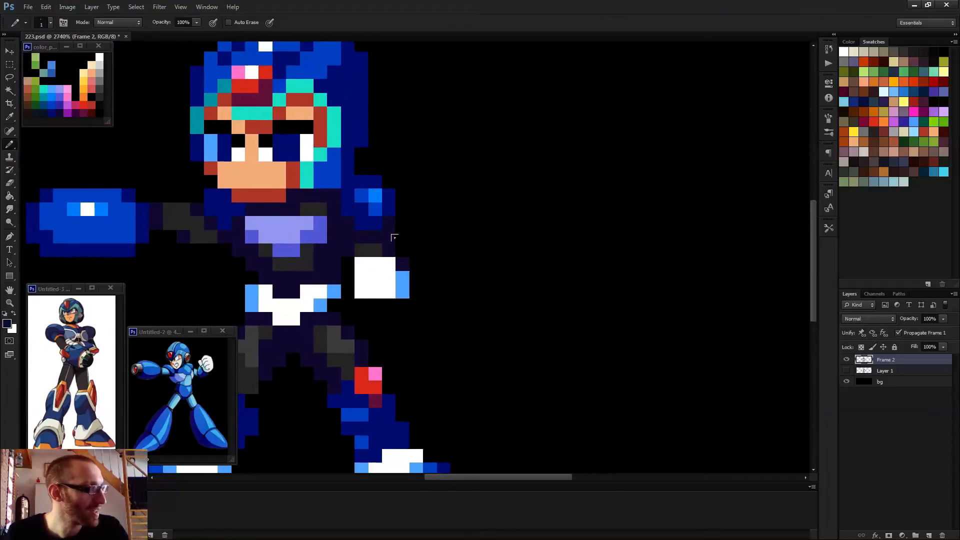
click(374, 246)
click(374, 236)
alt+click(367, 243)
click(371, 246)
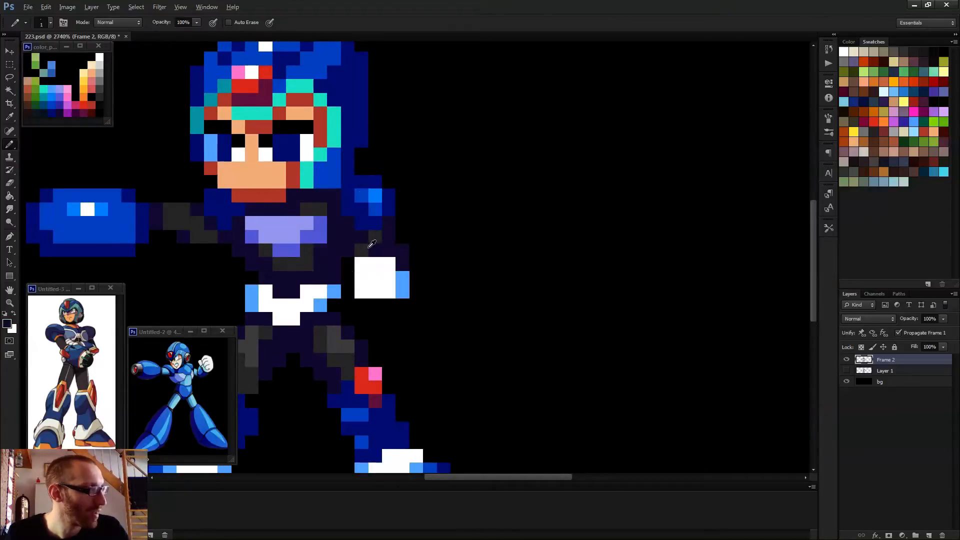
alt+click(355, 249)
- Examine the shooting pose at small size and compare it with the standing frame
scroll(357, 246, down, 5)
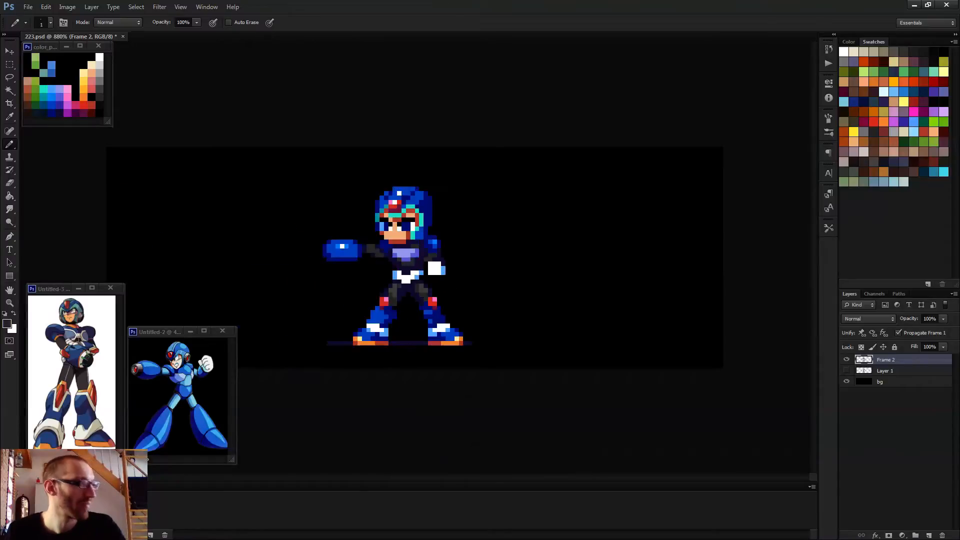
scroll(459, 305, down, 1)
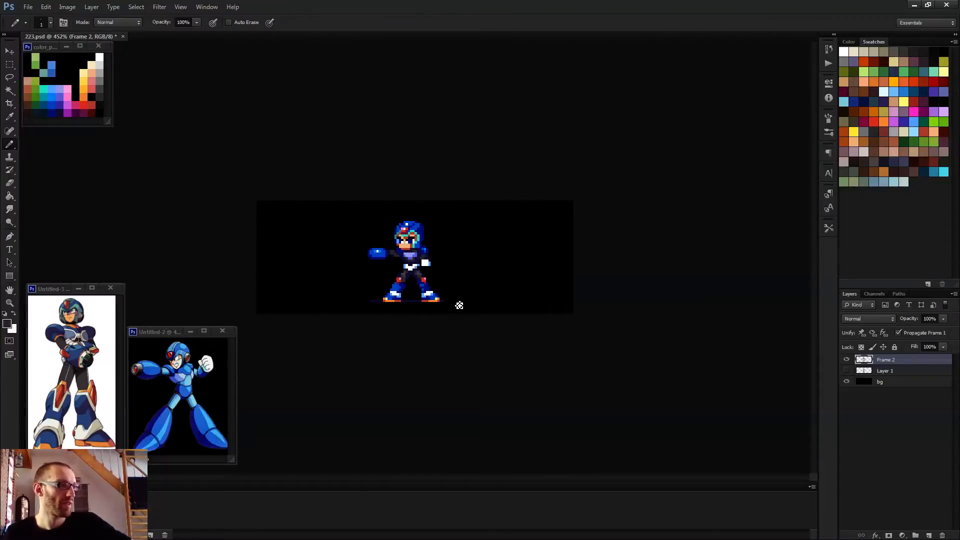
scroll(456, 300, down, 3)
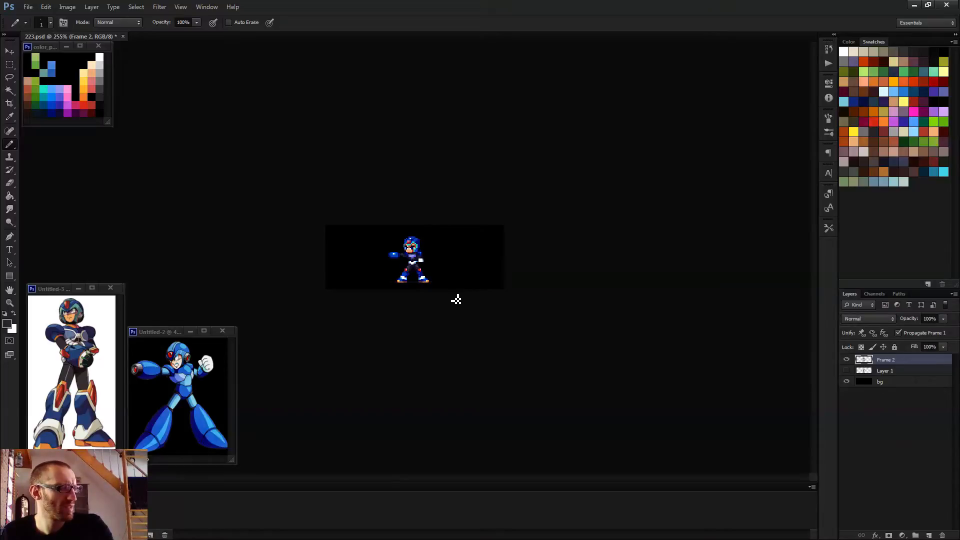
scroll(455, 300, up, 7)
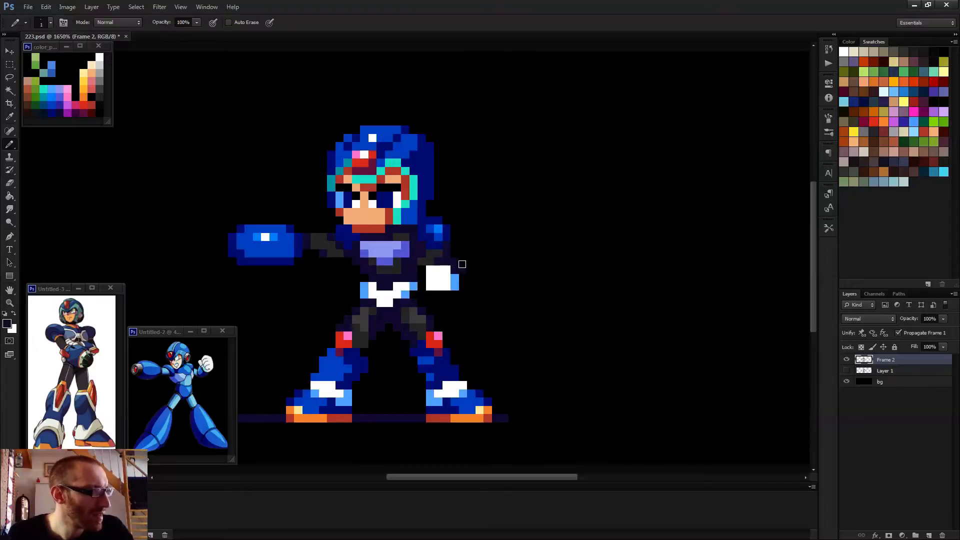
scroll(457, 267, down, 4)
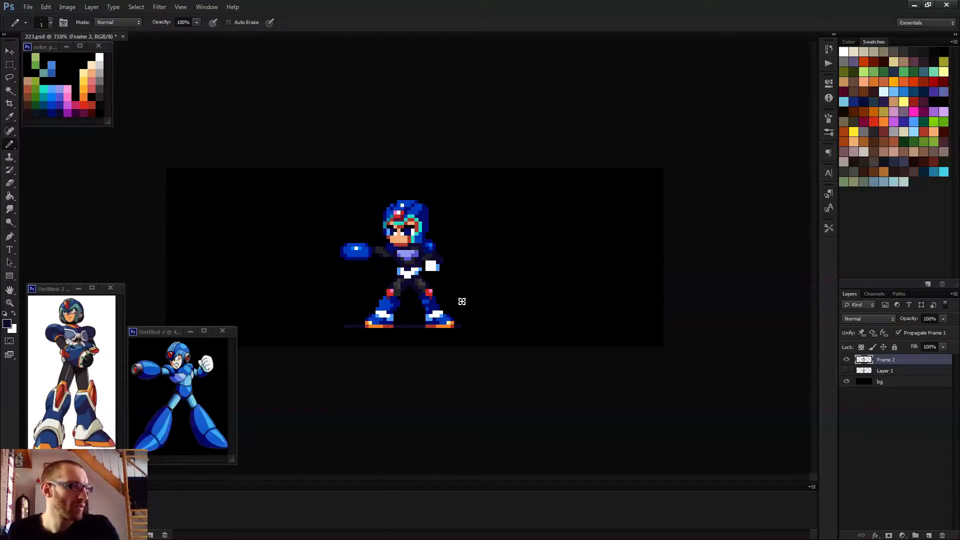
scroll(461, 301, down, 3)
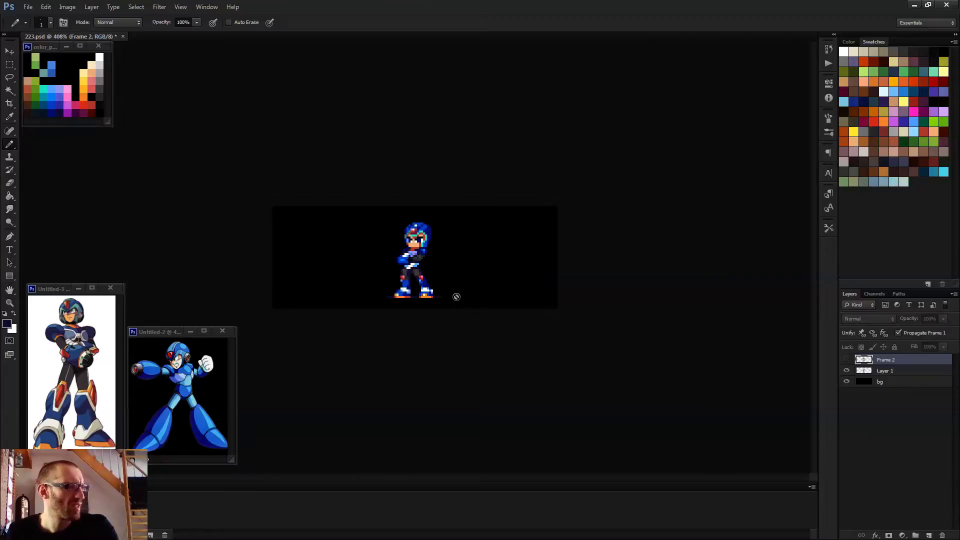
scroll(363, 263, up, 4)
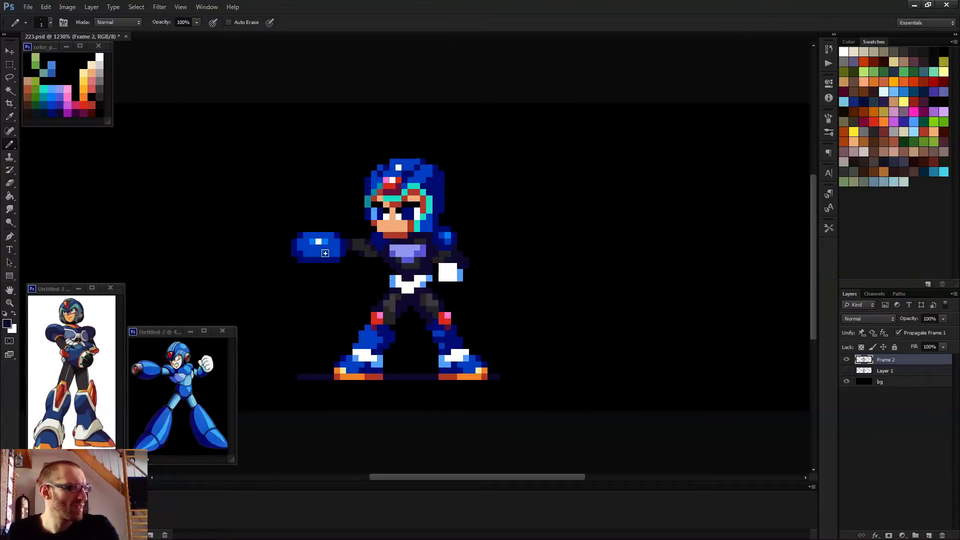
key(m)
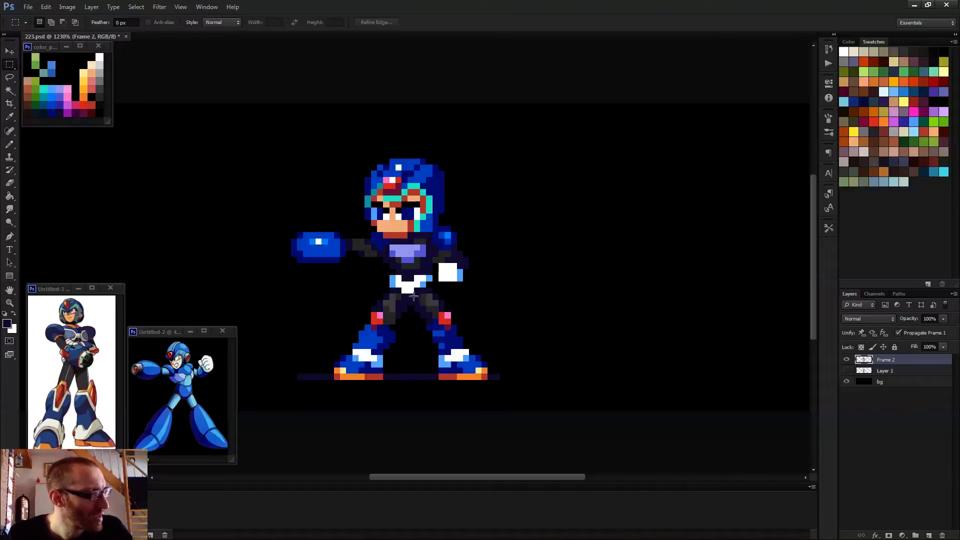
drag(408, 294, 478, 372)
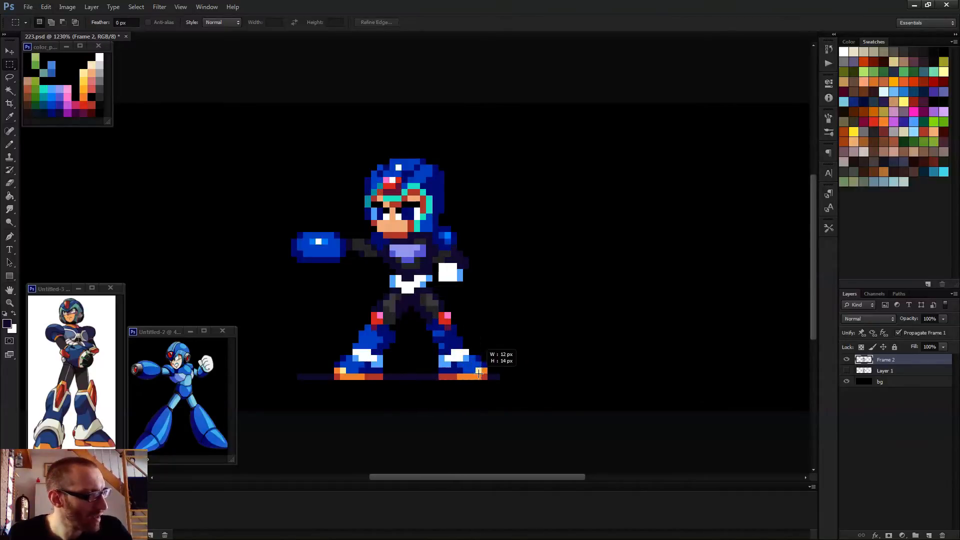
drag(536, 355, 519, 350)
drag(290, 232, 372, 259)
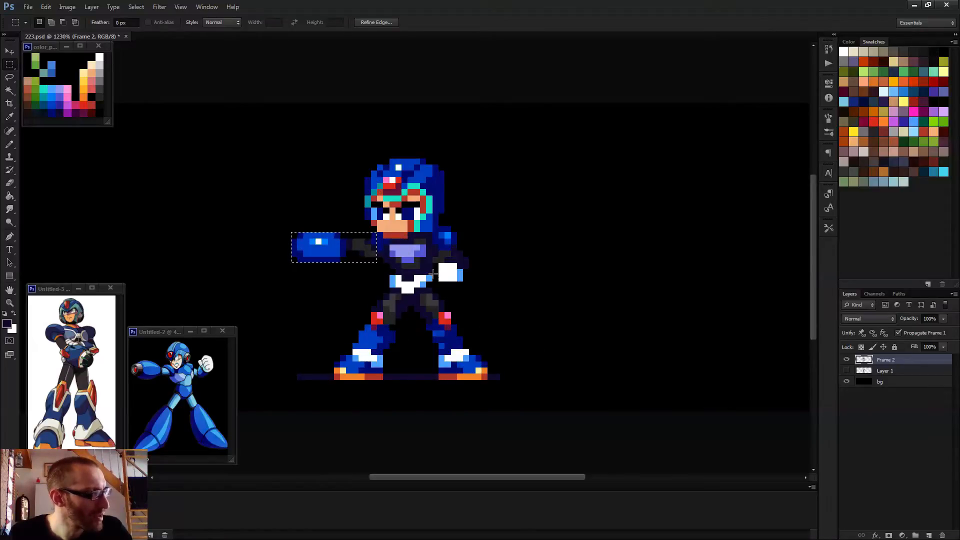
key(ctrl+d)
- Flip repeatedly between the standing and shooting frames at reduced size to examine the motion between the two poses
scroll(414, 262, down, 4)
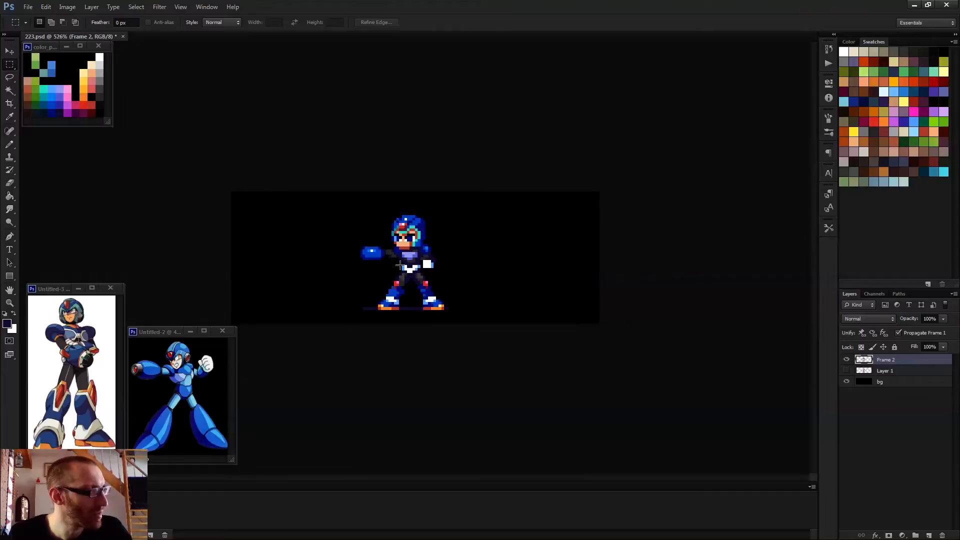
key(Left)
key(Right)
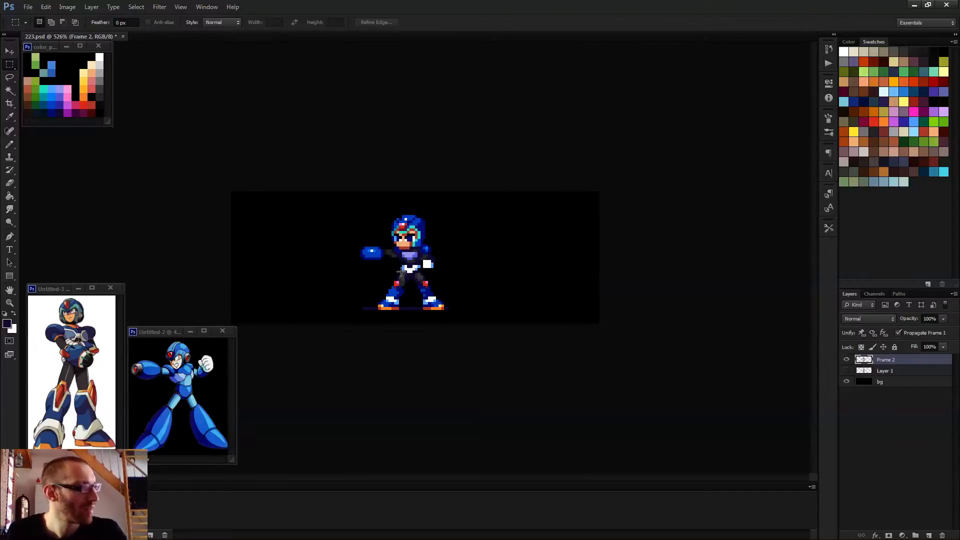
scroll(401, 272, down, 1)
key(Left)
key(Right)
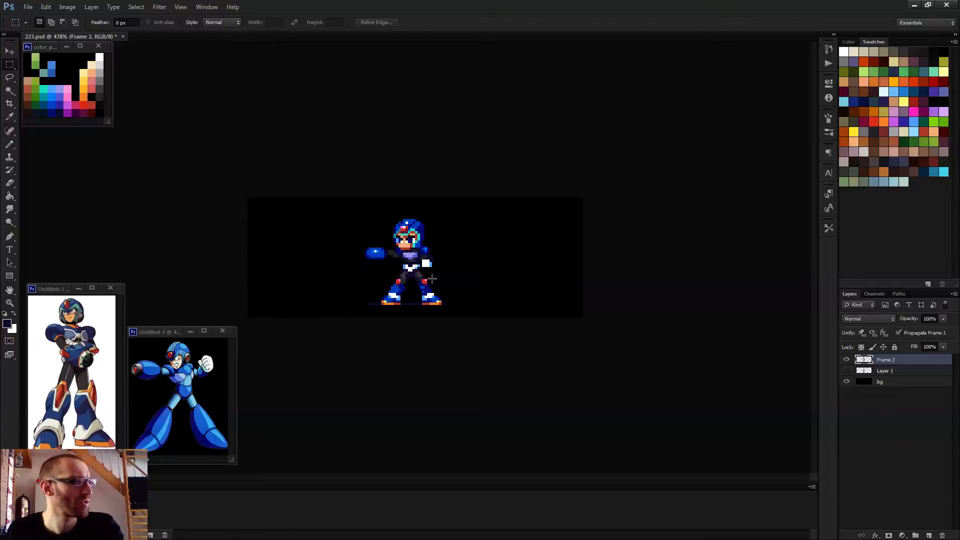
key(Left)
key(Right)
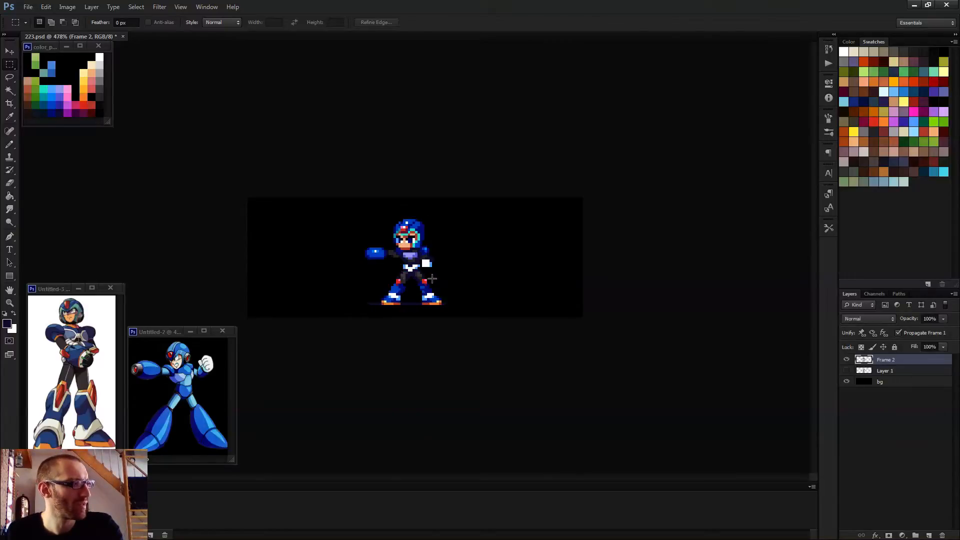
scroll(432, 278, down, 1)
key(Left)
key(Right)
key(Left)
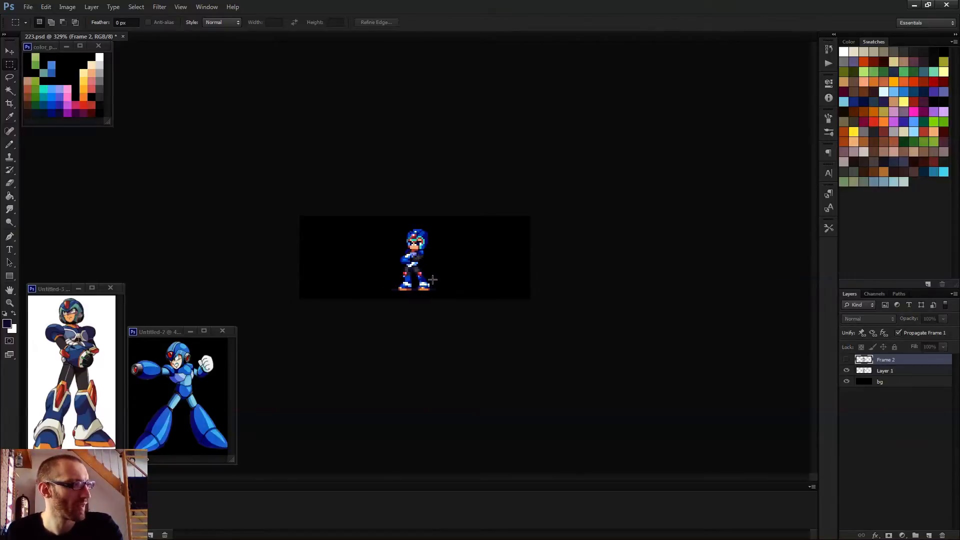
key(Right)
key(Left)
key(Right)
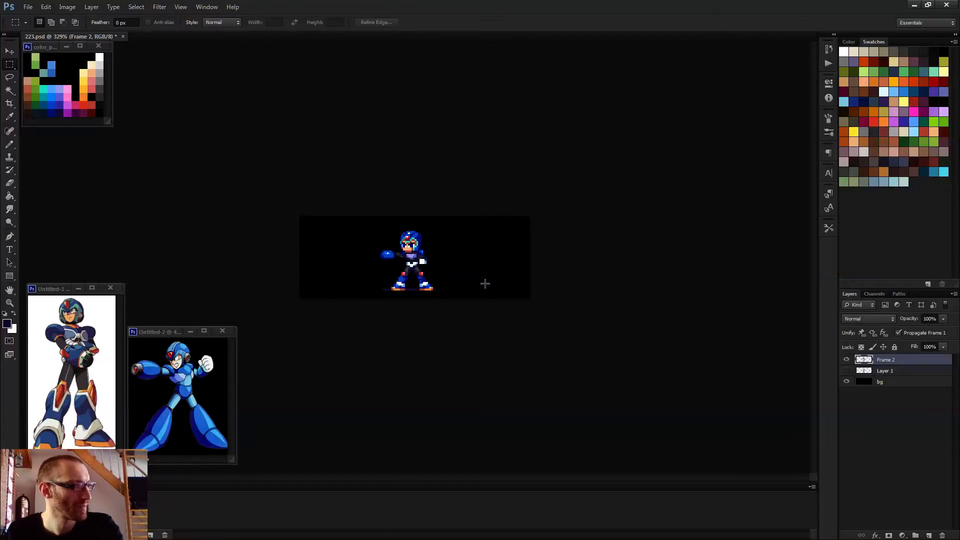
key(Left)
key(Right)
key(Left)
key(Right)
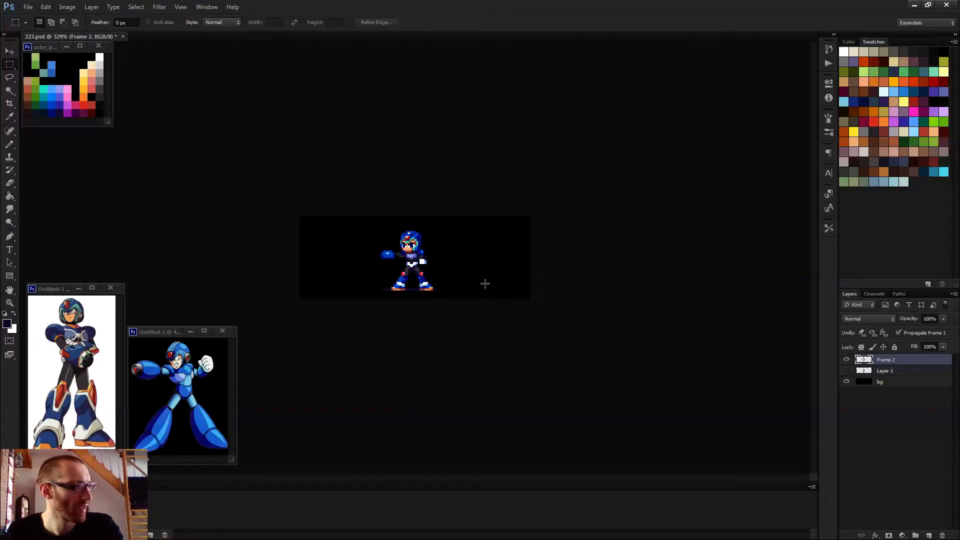
key(Left)
key(Right)
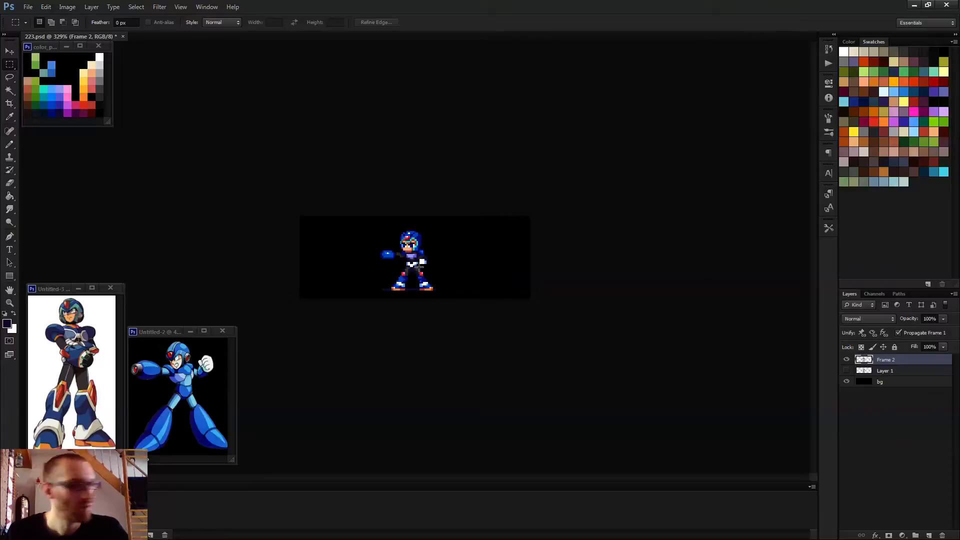
- Save the document and check the change from the standing frame to the shooting frame again
key(ctrl+s)
key(Left)
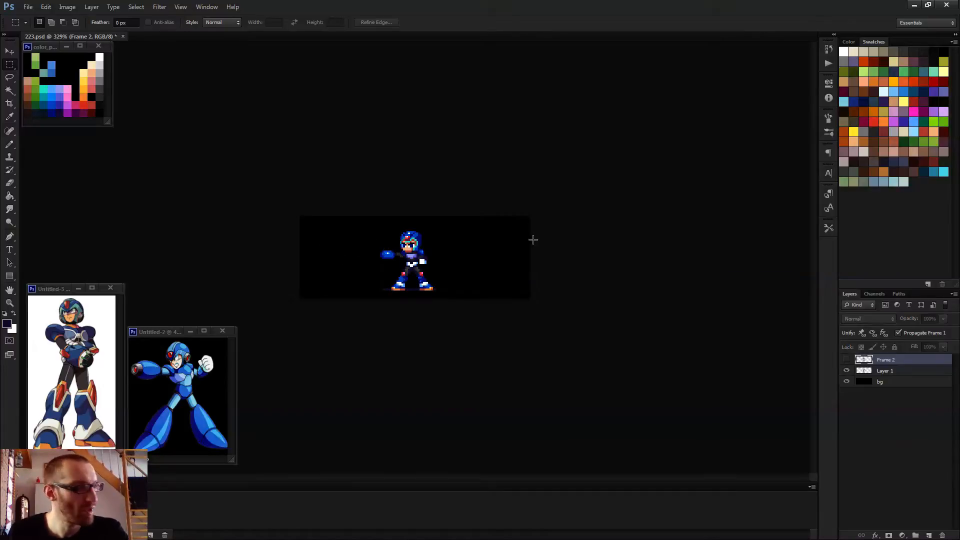
key(Right)
key(Left)
key(Right)
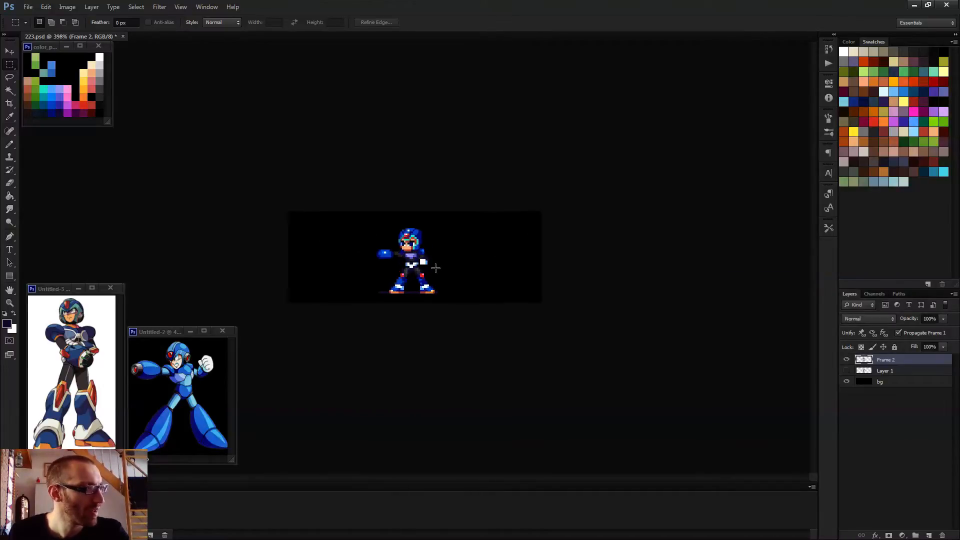
- Examine the shoulder and arm positions at larger size while alternating between the standing and shooting frames
key(ctrl+plus)
key(ctrl+plus)
key(ctrl+plus)
key(Left)
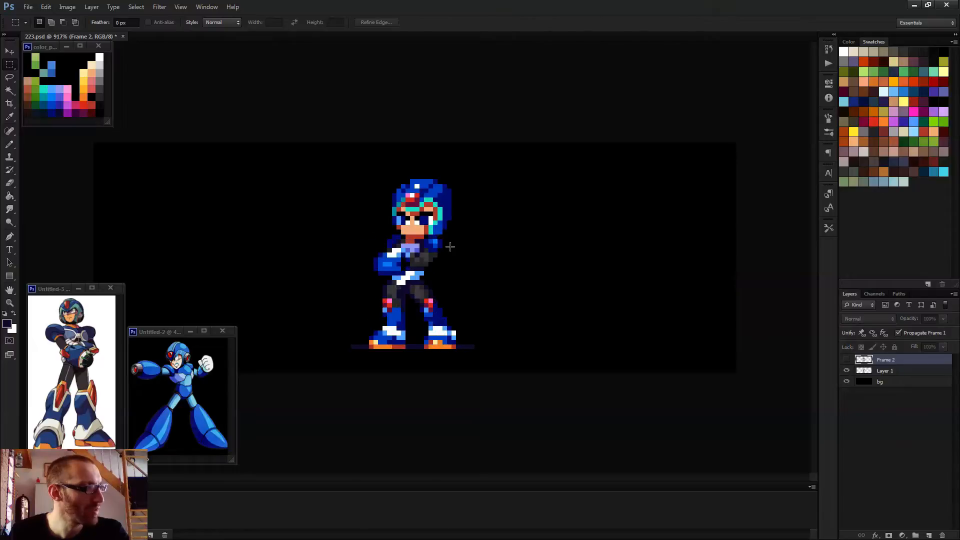
key(Right)
key(Left)
key(Right)
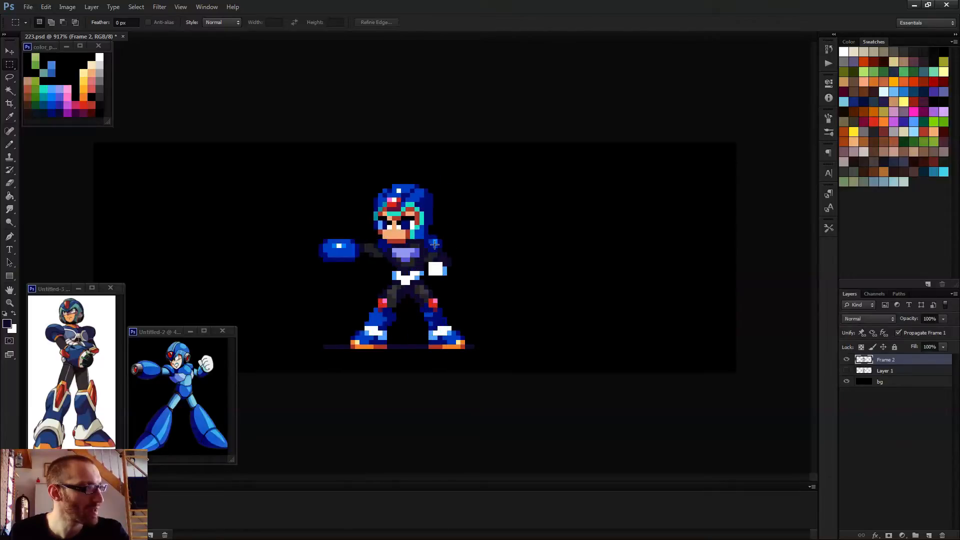
- Select the 4 by 4 px shoulder block beside the helmet in Frame 2 and nudge it one pixel toward the body
scroll(420, 250, up, 5)
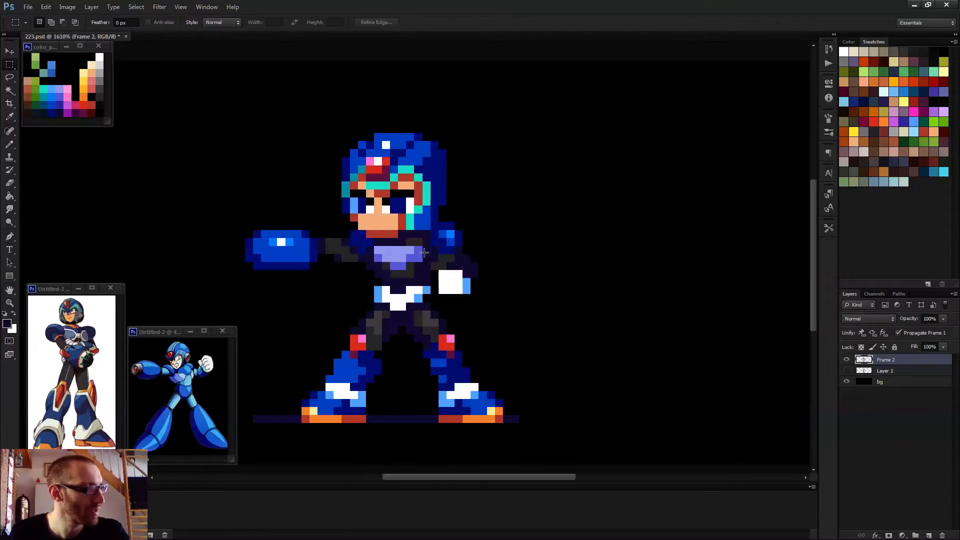
drag(429, 205, 481, 257)
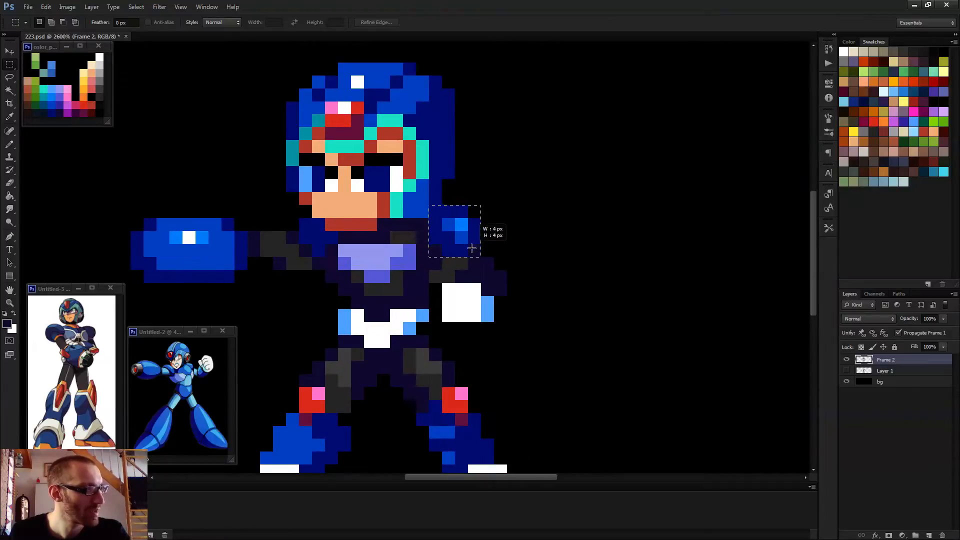
key(v)
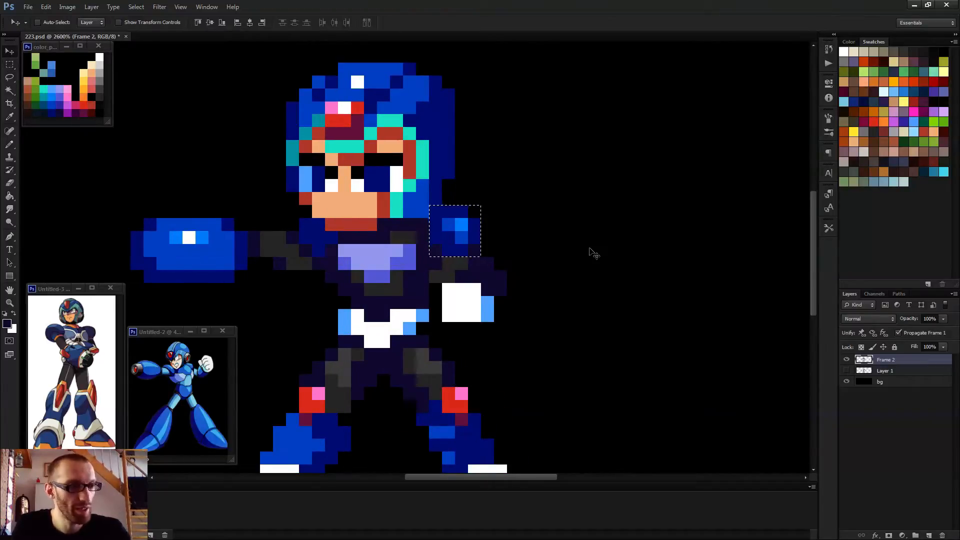
key(Left)
scroll(590, 251, down, 4)
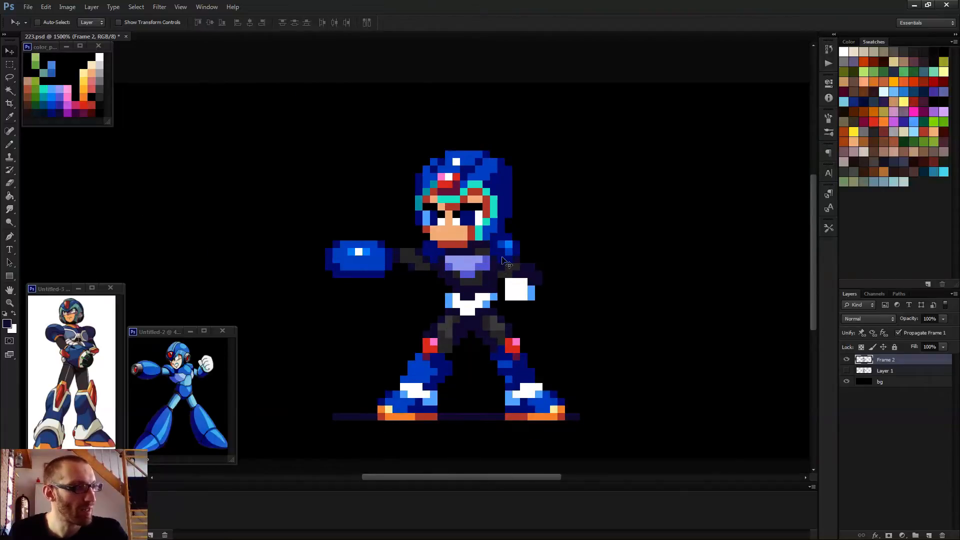
scroll(539, 264, down, 1)
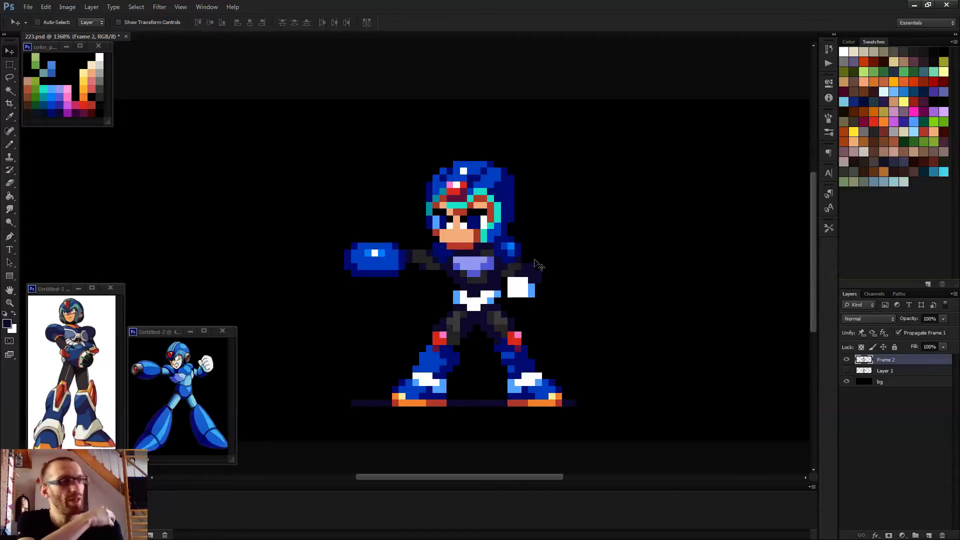
- Compare the shooting pose with the standing frame, paying attention to the nudged shoulder
key(b)
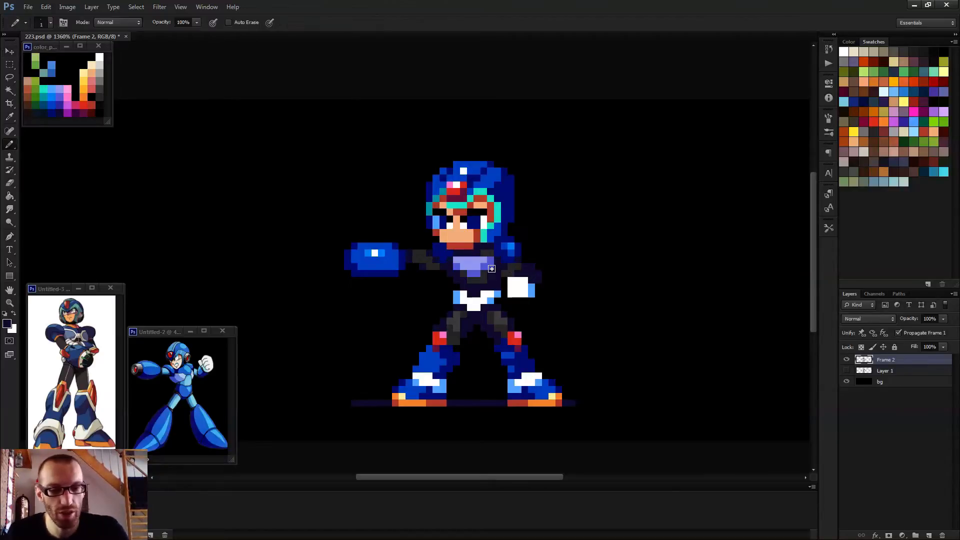
scroll(491, 269, down, 3)
key(ctrl+comma)
key(ctrl+comma)
key(ctrl+comma)
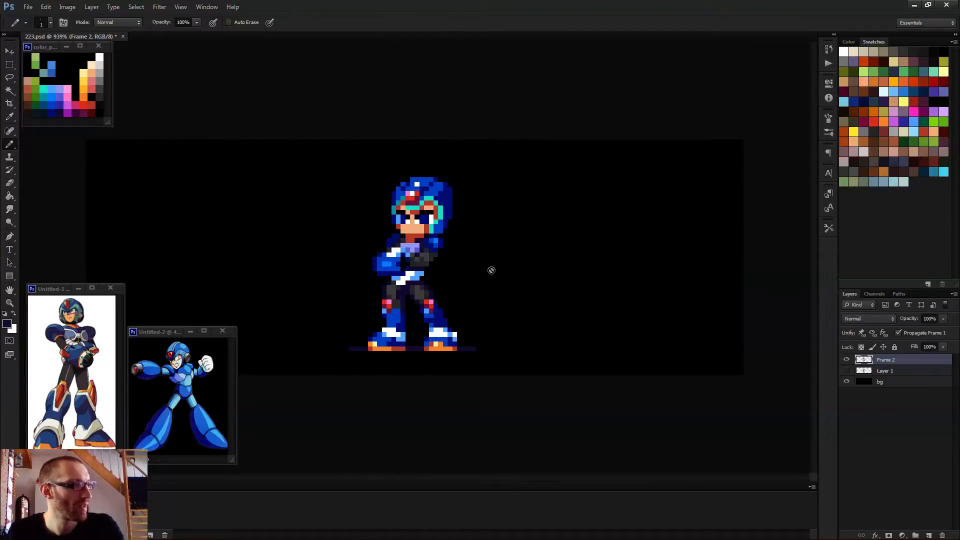
key(ctrl+comma)
scroll(491, 272, down, 3)
key(ctrl+comma)
key(ctrl+comma)
scroll(494, 283, up, 8)
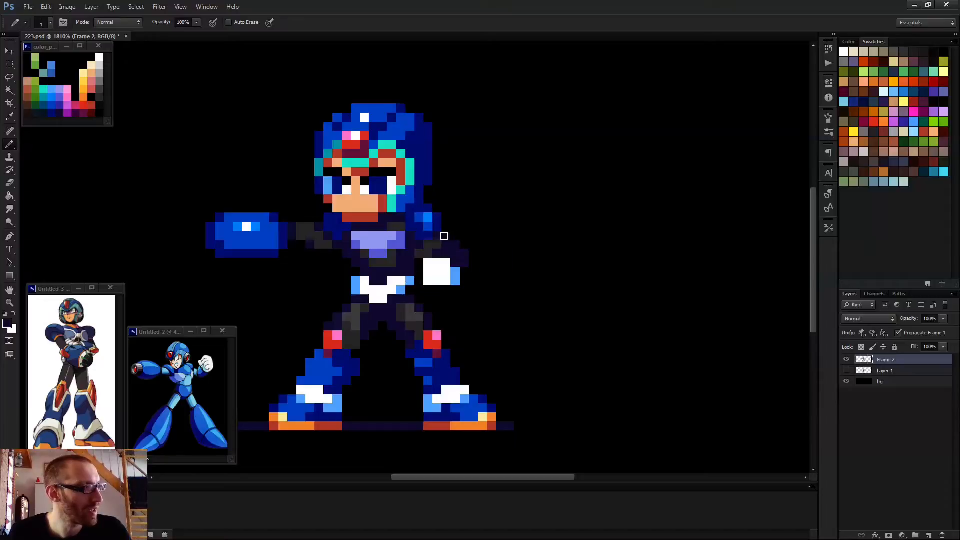
- Flip repeatedly between the two frames at progressively smaller sizes to judge the overall motion
scroll(487, 280, down, 4)
key(ctrl+comma)
key(ctrl+comma)
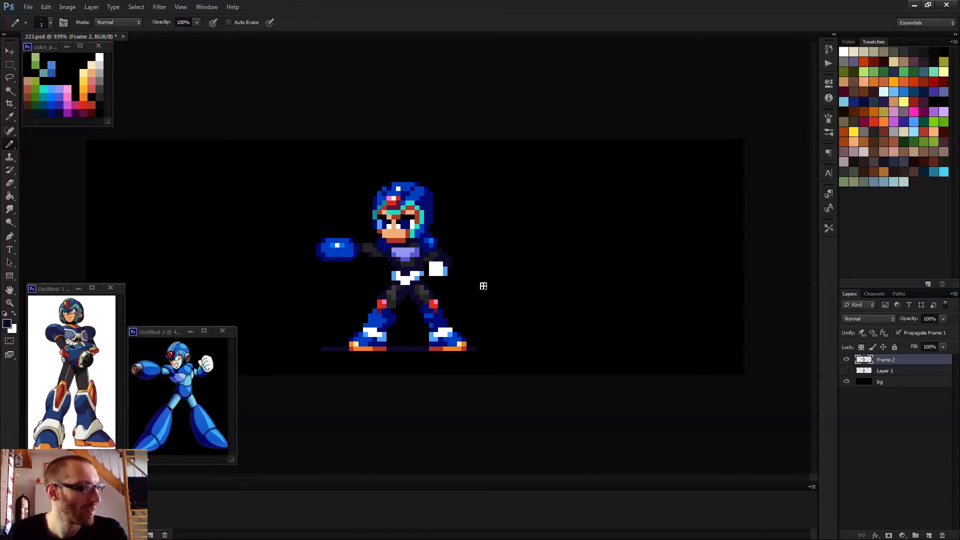
scroll(489, 292, down, 2)
key(ctrl+comma)
key(ctrl+comma)
scroll(488, 301, down, 1)
key(ctrl+comma)
key(ctrl+comma)
key(ctrl+comma)
key(ctrl+comma)
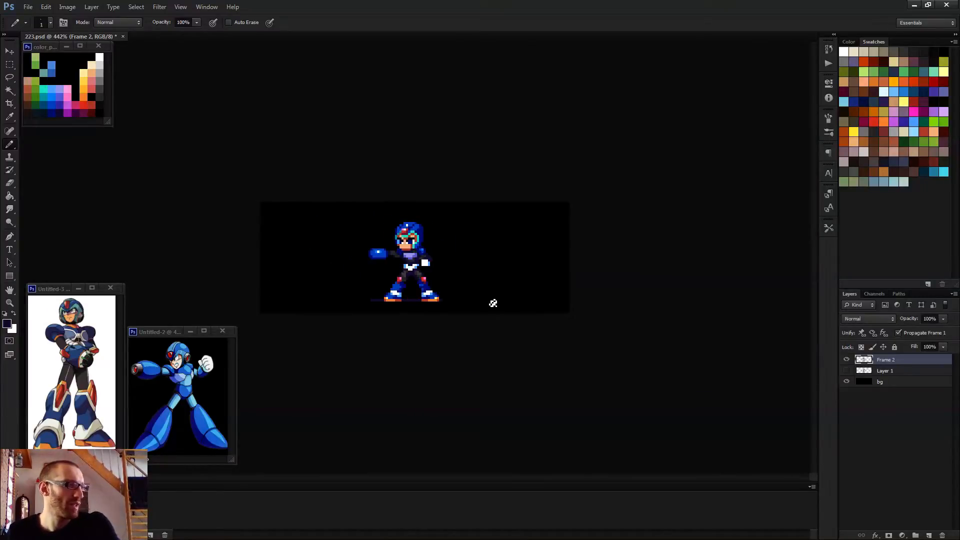
key(ctrl+comma)
key(ctrl+comma)
key(ctrl+comma)
key(ctrl+comma)
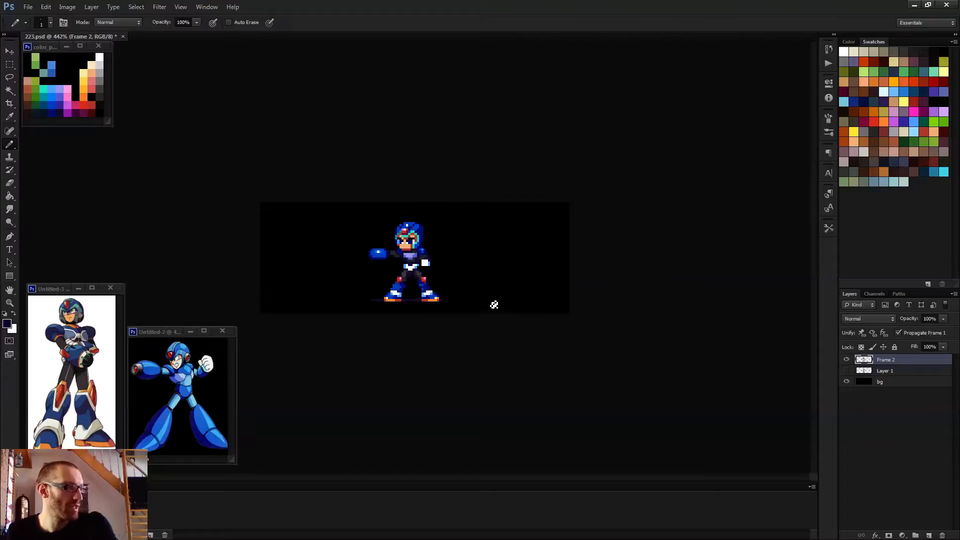
- Repaint the shooting pose's chest plate with sampled purples, using a darker middle row with light ends and a light lower tip
scroll(400, 252, up, 4)
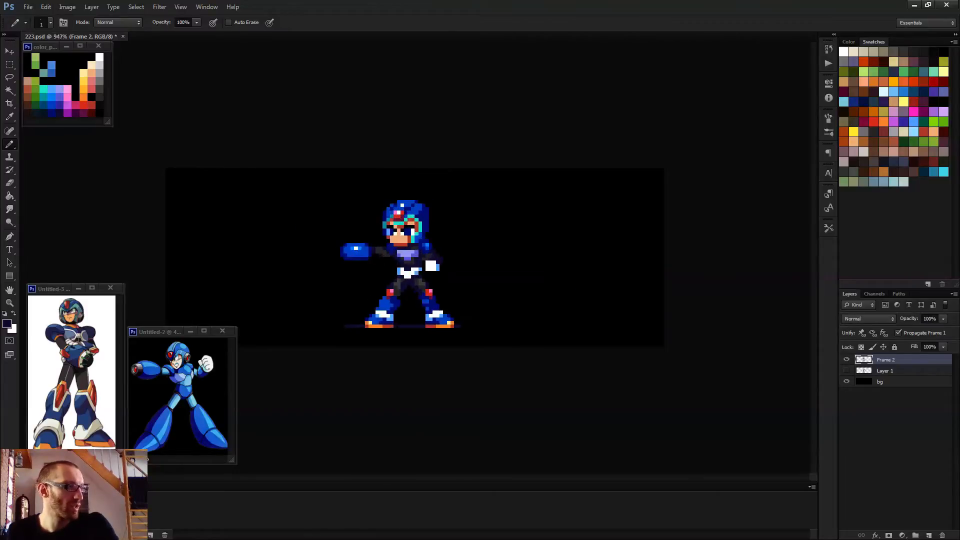
alt+click(438, 250)
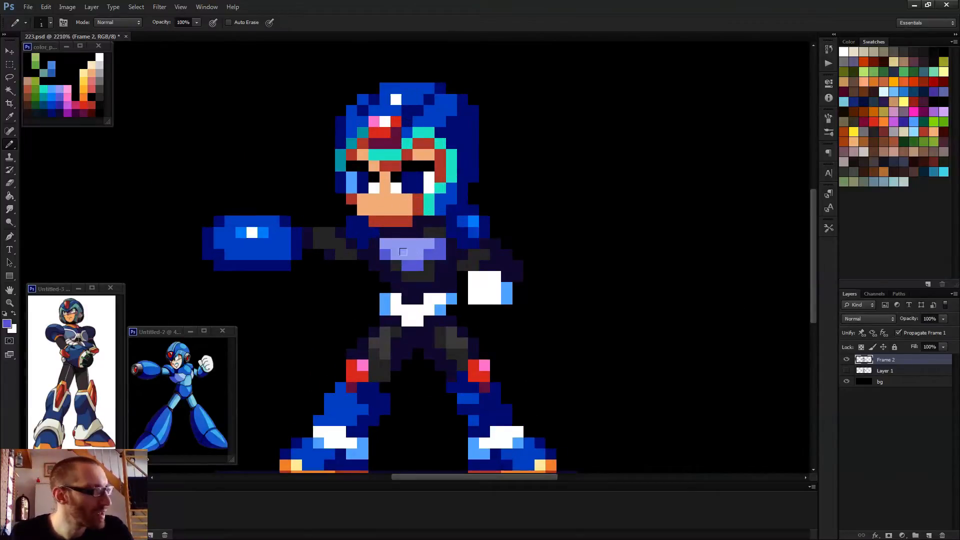
click(436, 252)
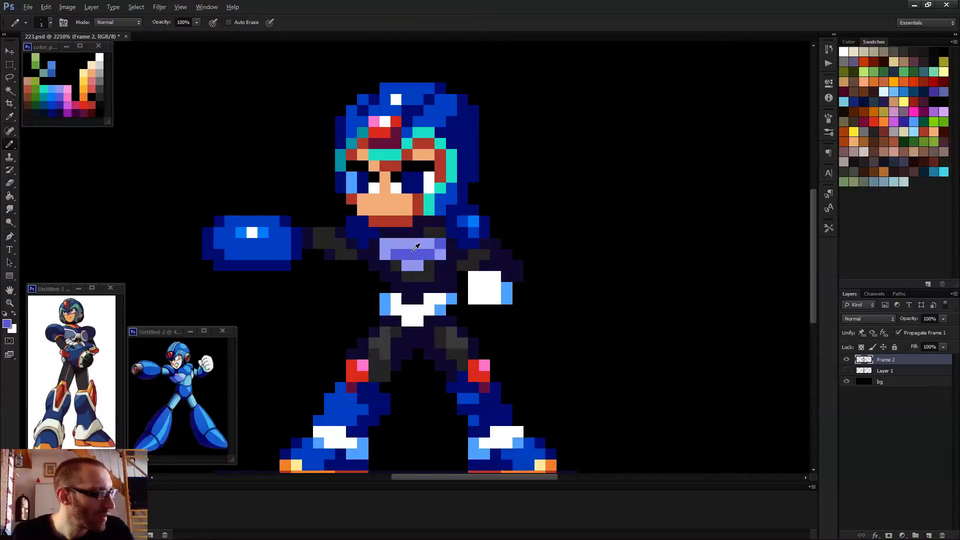
scroll(416, 248, down, 13)
key(space)
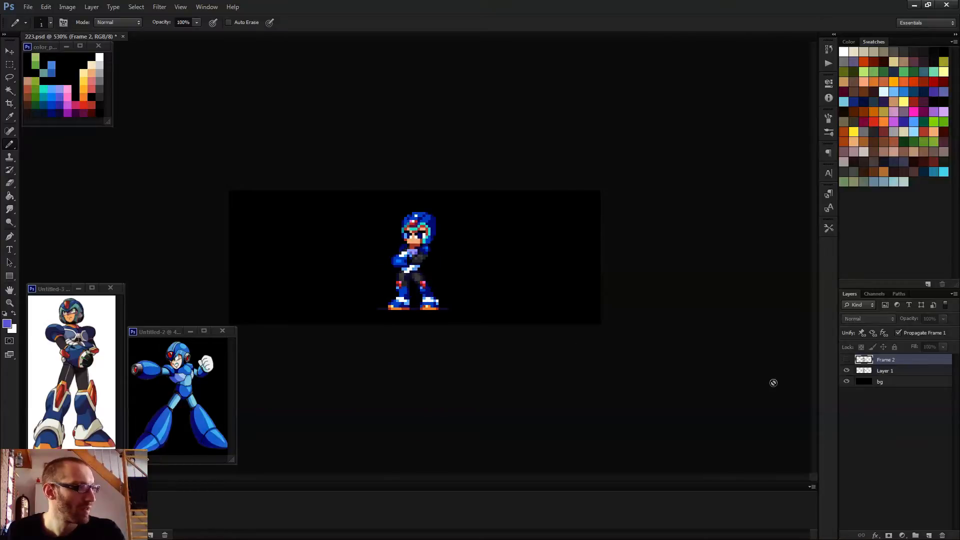
- Paint a five-pixel vertical strip in sampled dark grey along the back edge of the helmet on Layer 1
click(888, 370)
scroll(417, 270, up, 8)
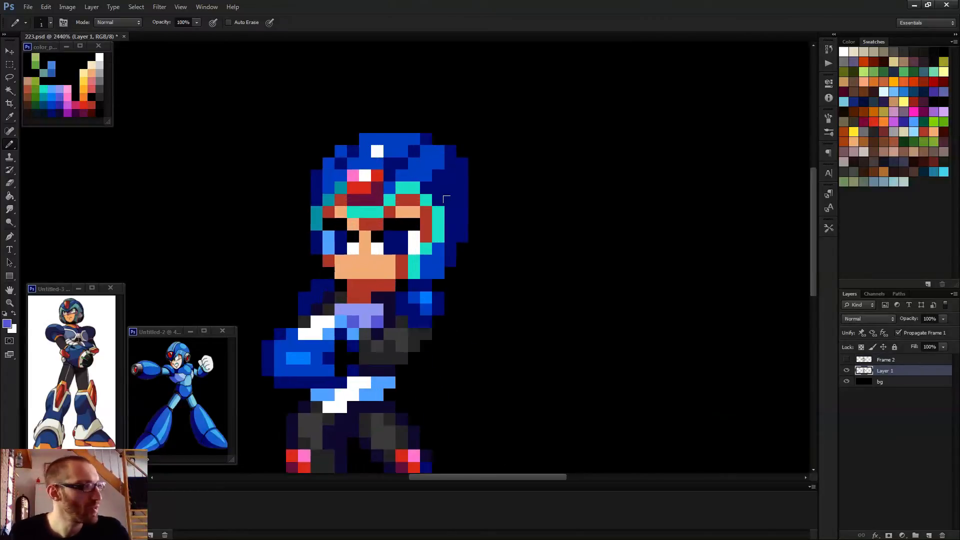
alt+click(98, 89)
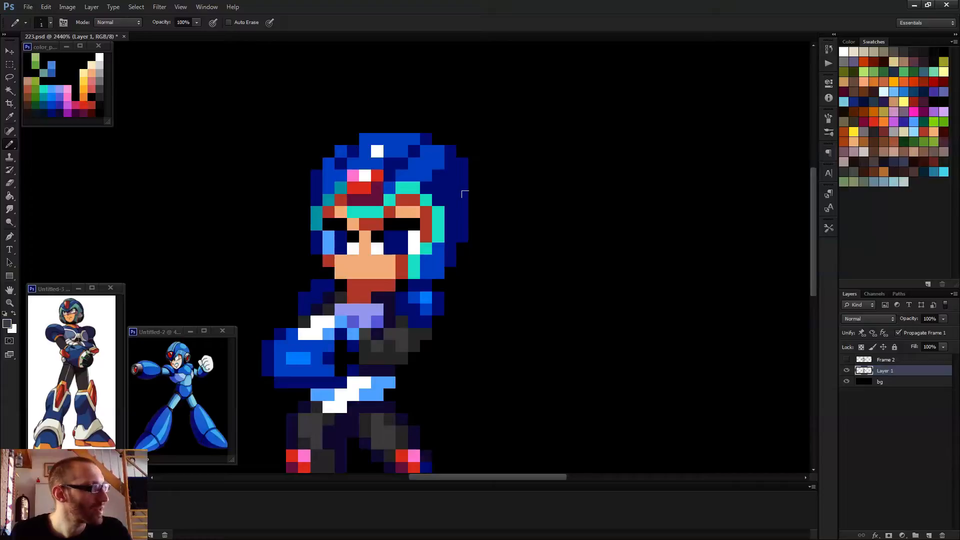
click(463, 200)
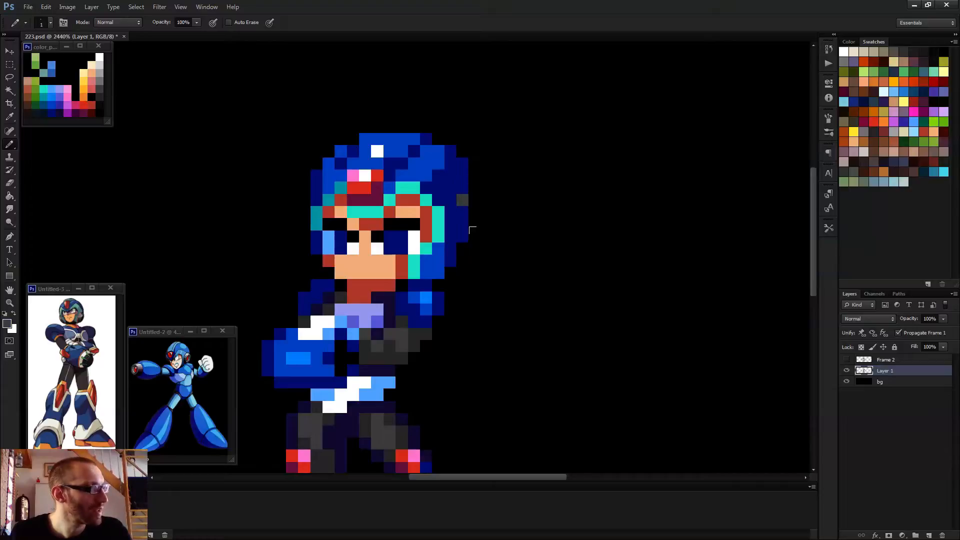
alt+click(99, 97)
drag(452, 170, 459, 223)
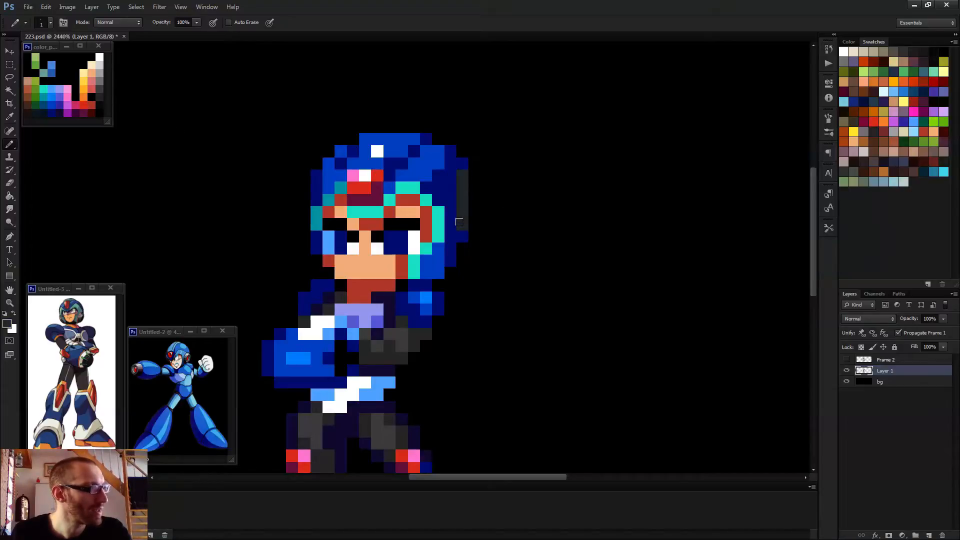
scroll(497, 278, down, 5)
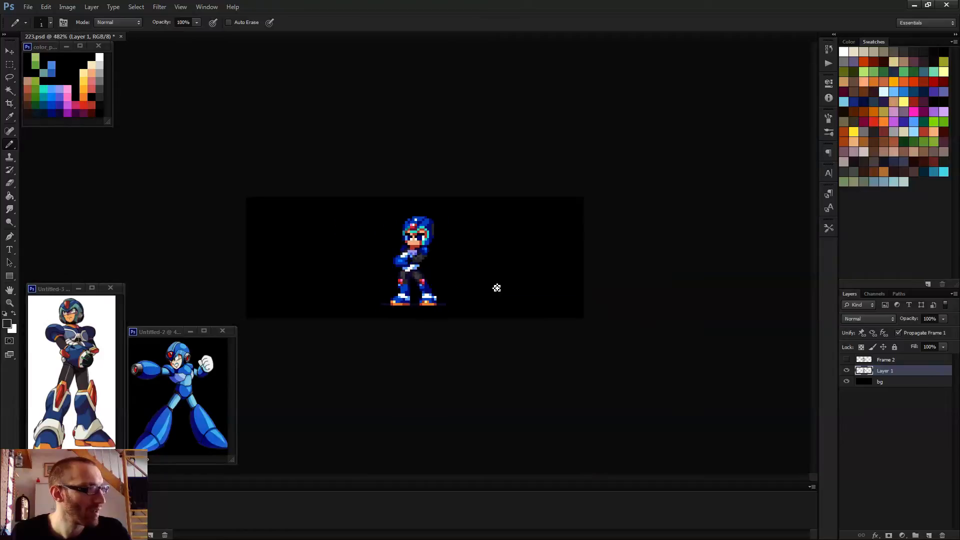
- Paint the same dark grey strip along the back edge of the shooting pose's helmet on Frame 2
key(Right)
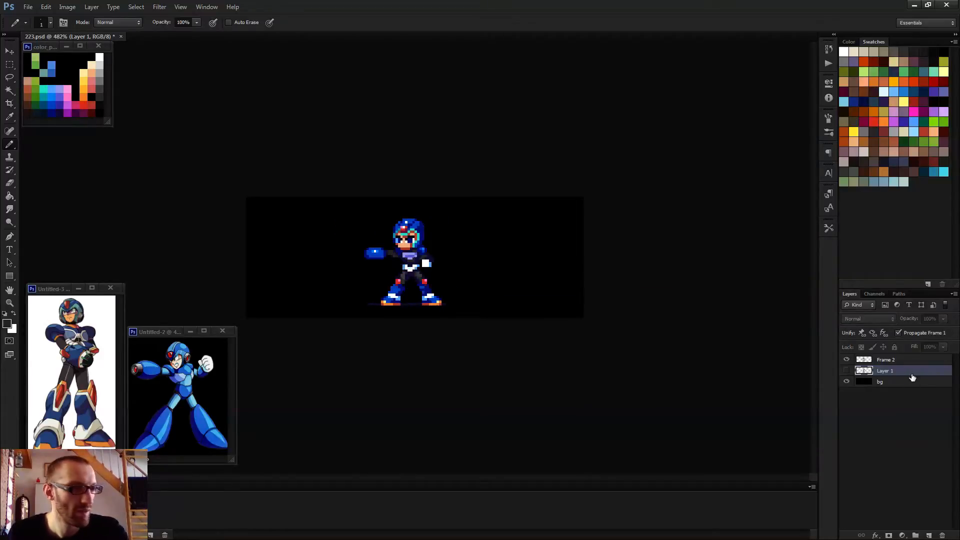
click(860, 361)
scroll(424, 238, up, 5)
drag(435, 150, 433, 185)
scroll(495, 207, down, 3)
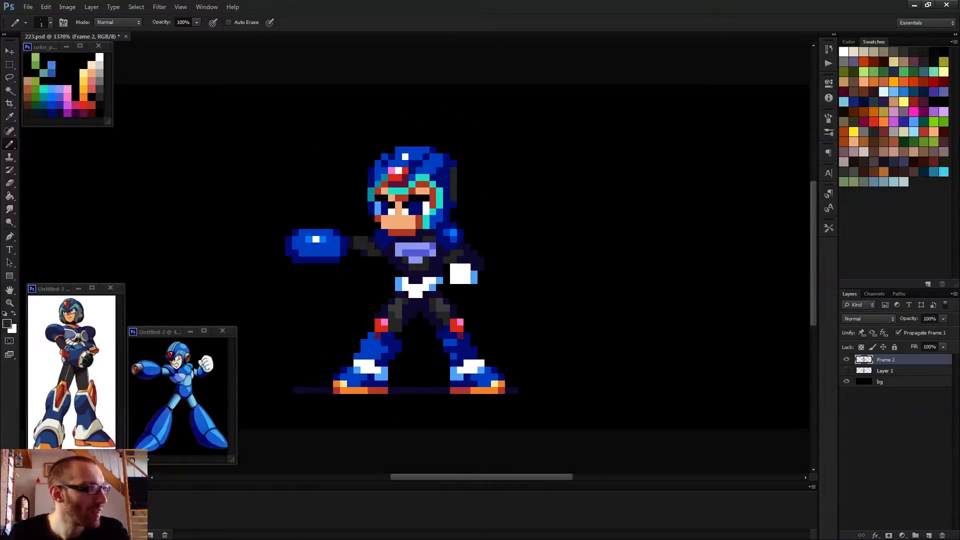
scroll(524, 264, down, 1)
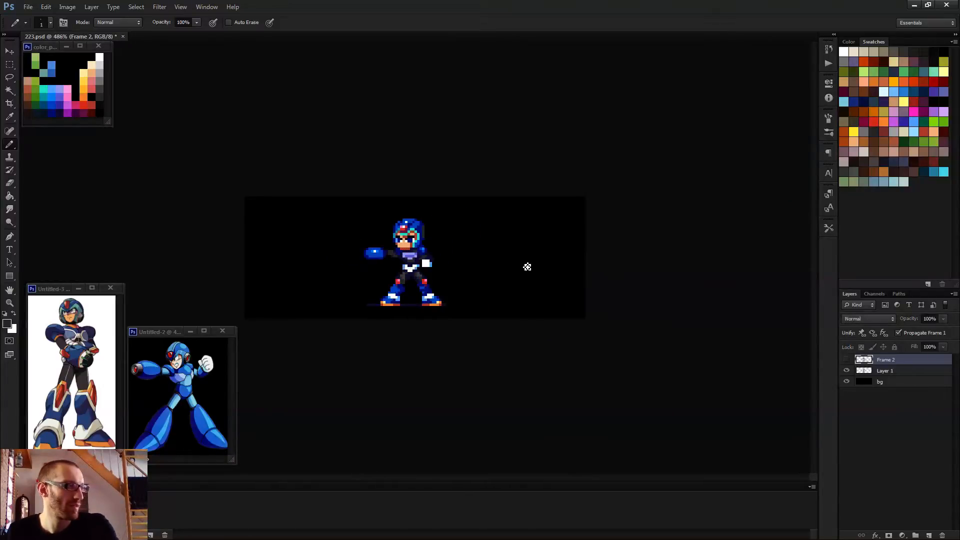
- Examine the dark grey helmet strip on the standing frame and compare it with the shooting frame
key(Left)
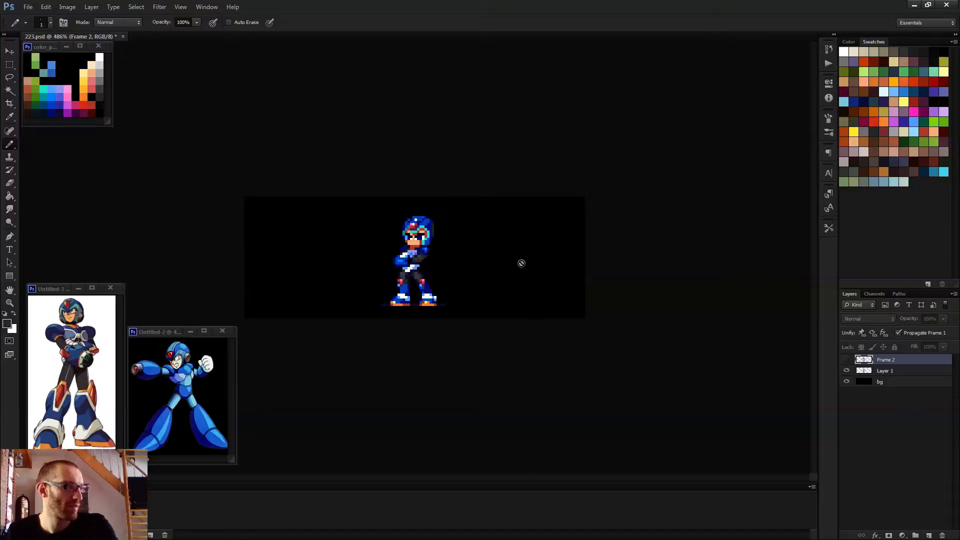
scroll(470, 242, up, 5)
click(891, 373)
scroll(458, 261, up, 2)
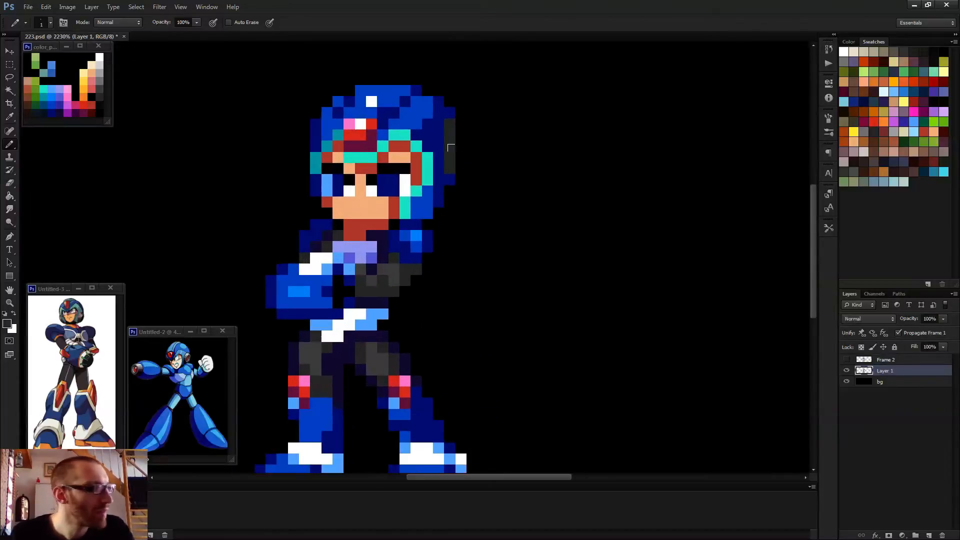
scroll(521, 202, down, 6)
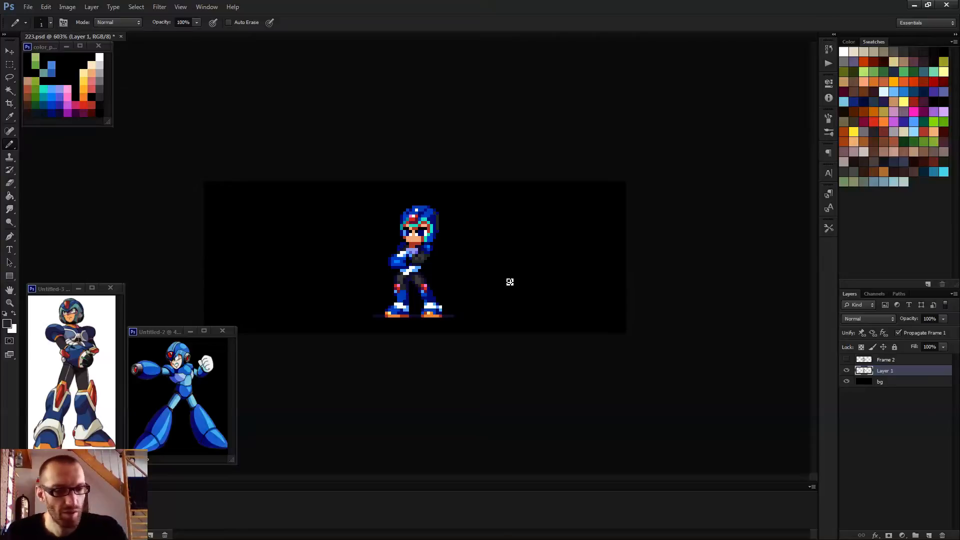
key(Right)
key(Left)
key(Right)
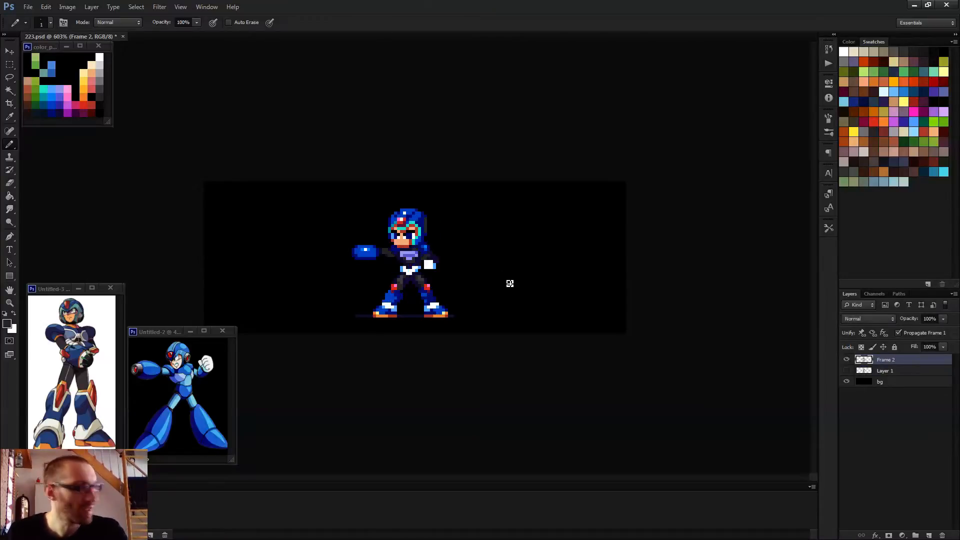
- Save the document and flip between the standing and shooting frames at reduced size to check the motion
key(ctrl+s)
scroll(510, 283, down, 2)
key(Left)
key(Right)
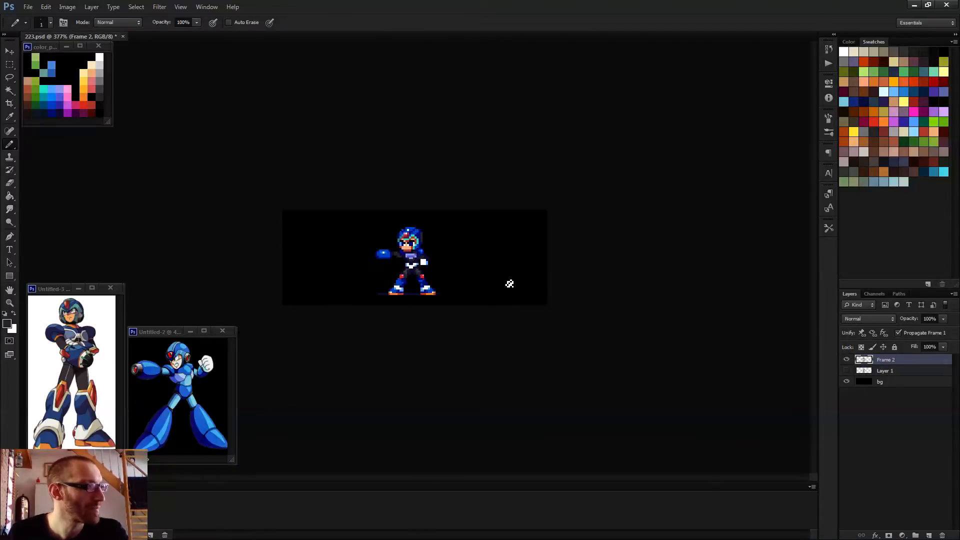
key(Left)
key(Right)
key(Left)
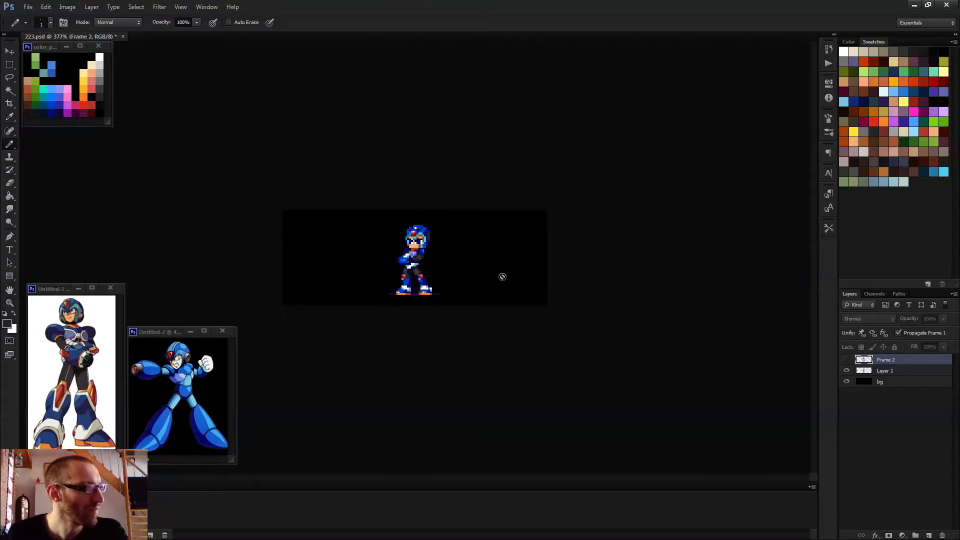
key(Right)
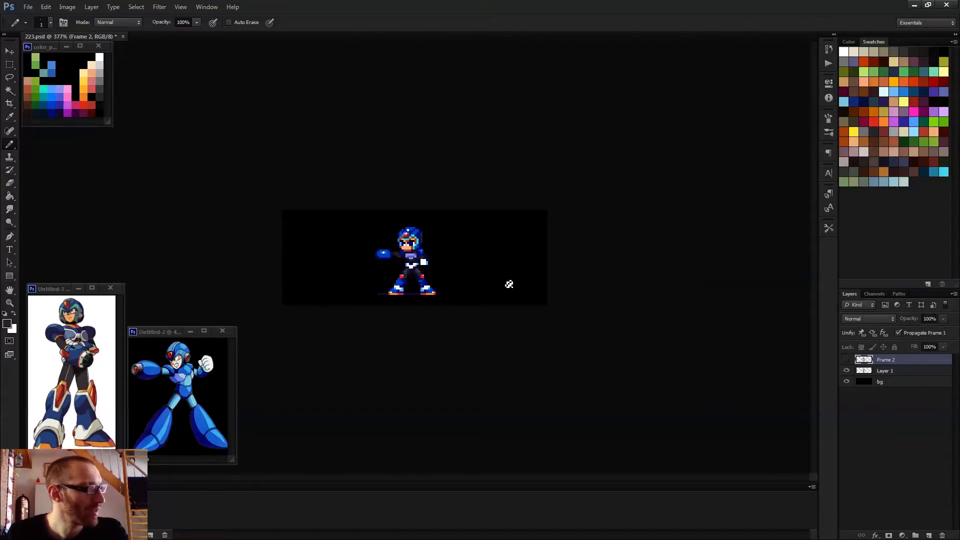
key(Left)
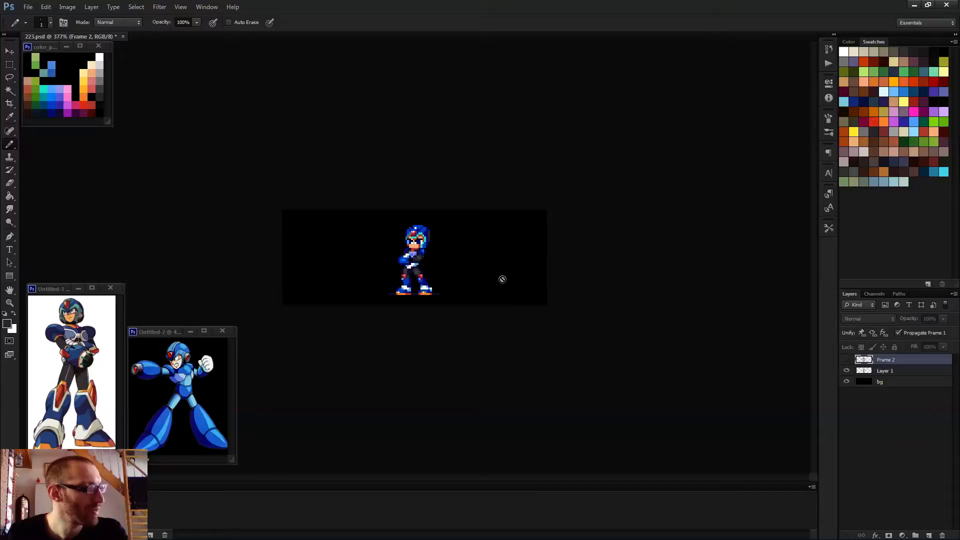
- Duplicate the shooting pose onto a new layer named Frame 3 and check it against Frame 2
key(Right)
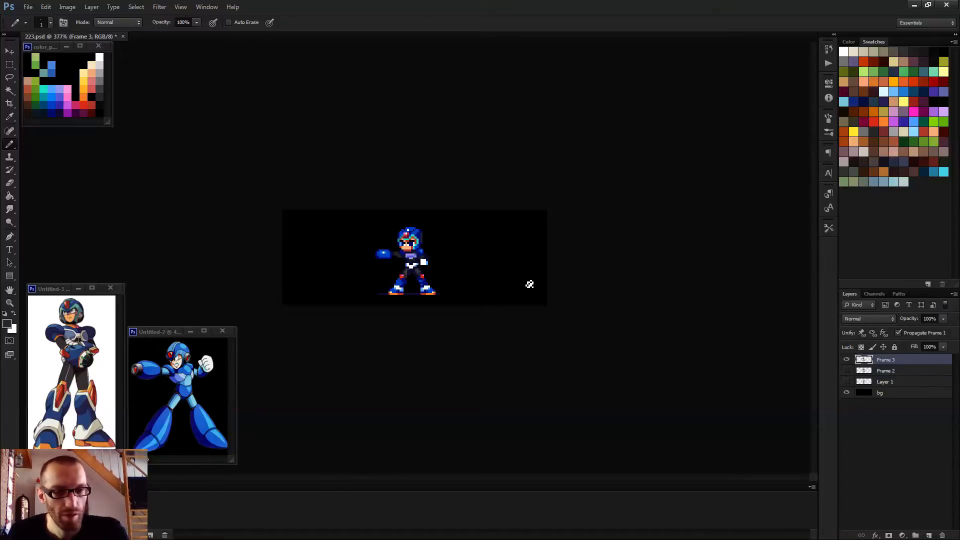
key(Left)
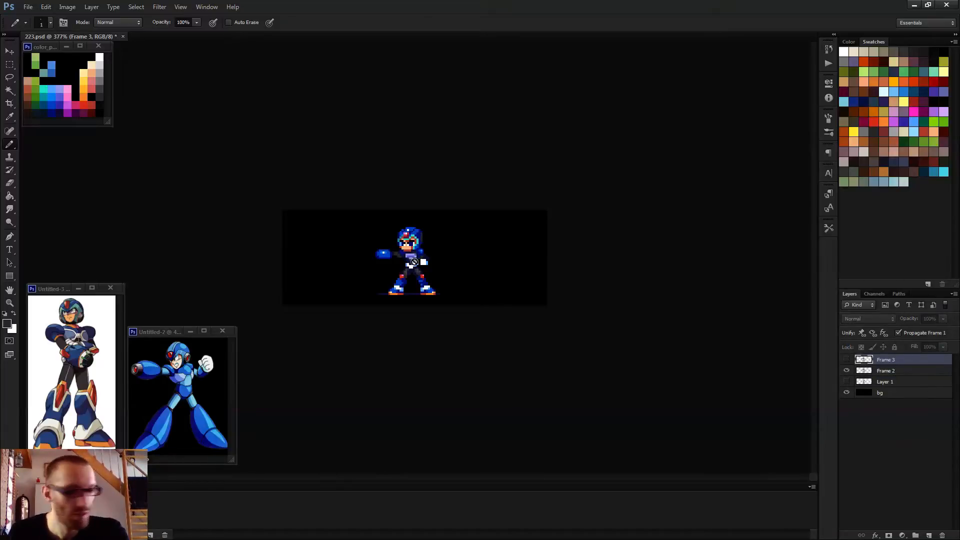
- Paint a 3 px wide mid-blue arc on the Frame 2 layer, sweeping from the waist up and over to the arm cannon as a motion smear
scroll(400, 257, up, 5)
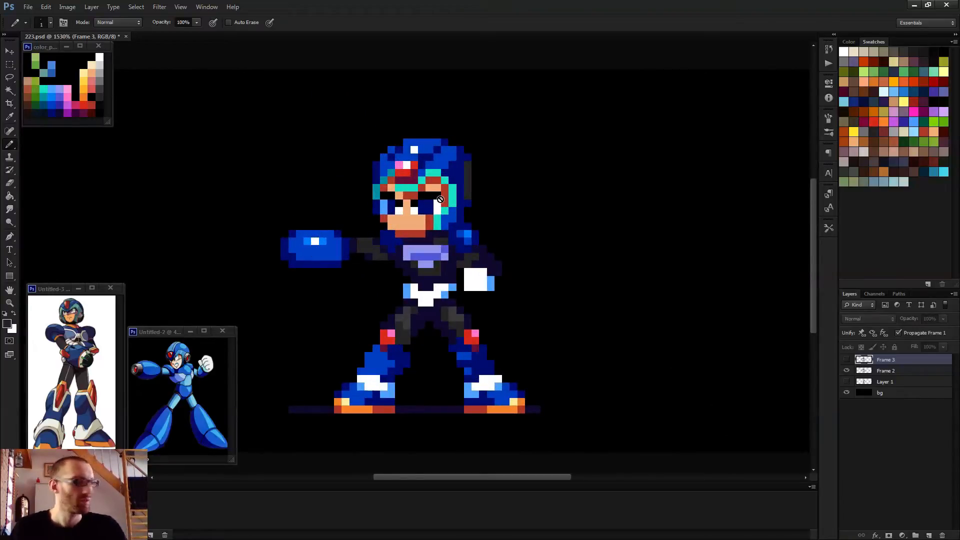
key(Left)
key(Right)
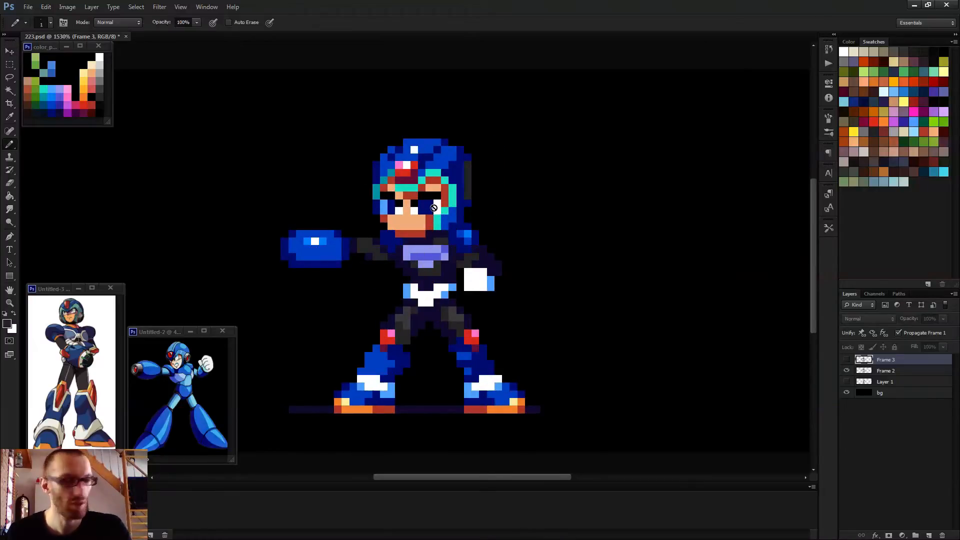
alt+click(344, 242)
key(bracketright)
key(bracketright)
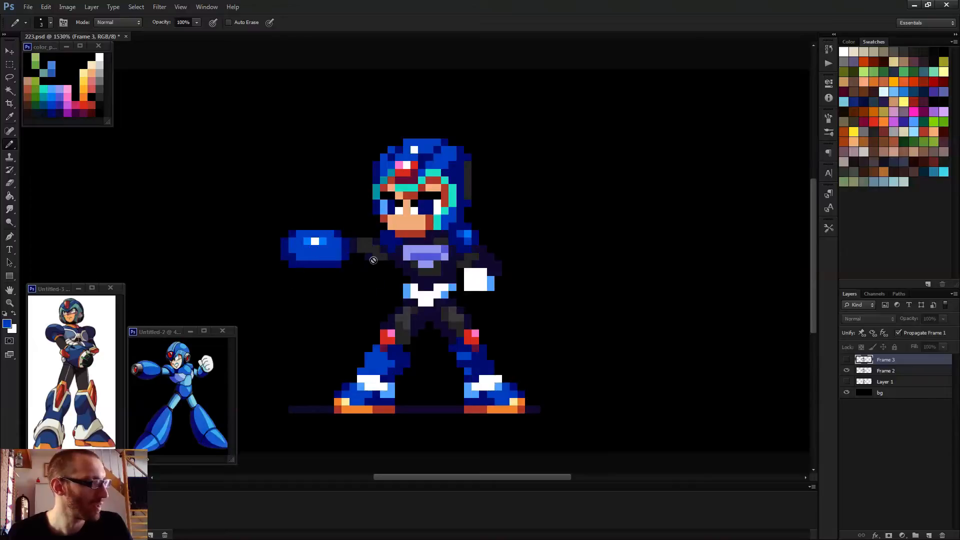
click(876, 372)
key(Left)
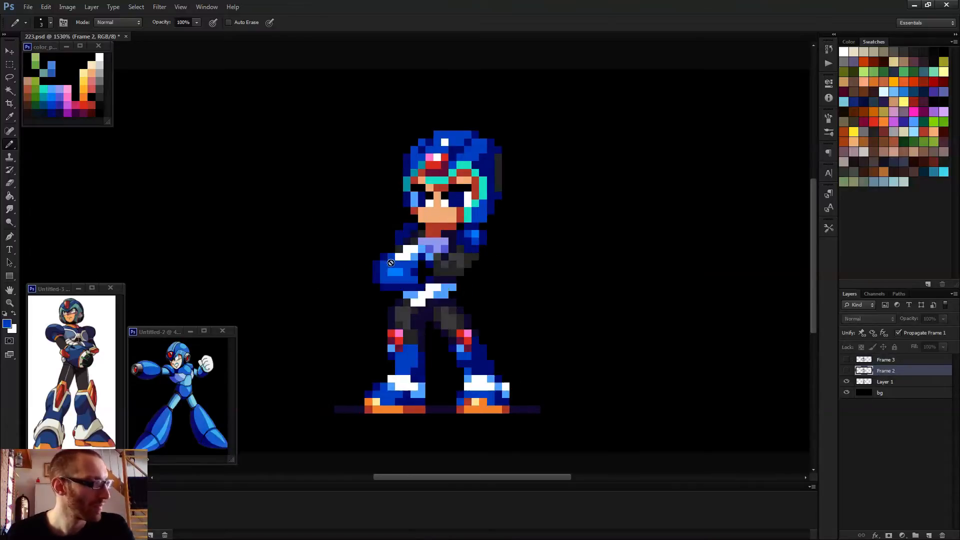
key(Right)
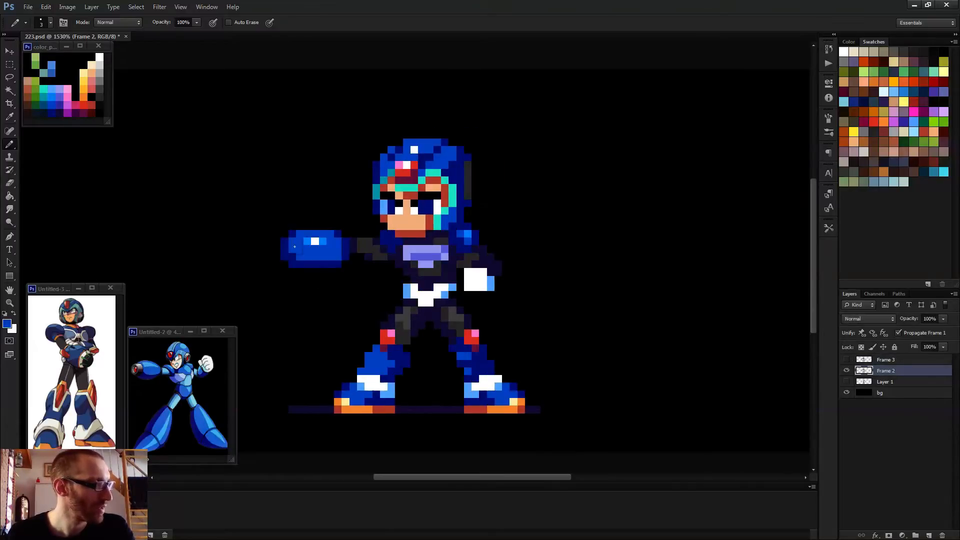
mouse_move(414, 279)
mouse_down()
mouse_move(373, 203)
mouse_move(335, 196)
mouse_move(302, 220)
mouse_move(367, 214)
mouse_up()
- Compare the smear with the neighbouring frames and erase pixels to round off its upper outer corner on Frame 2
scroll(447, 271, down, 5)
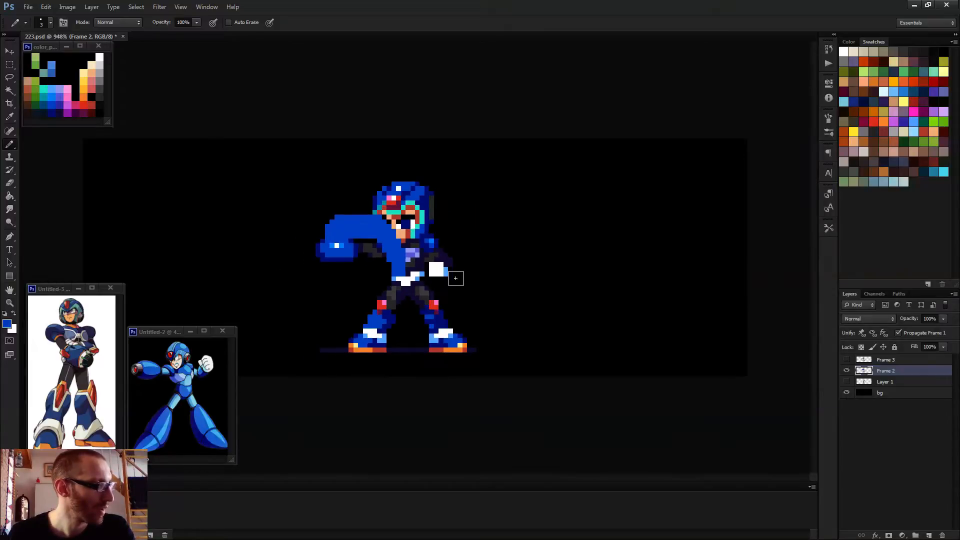
key(Left)
key(Right)
key(Right)
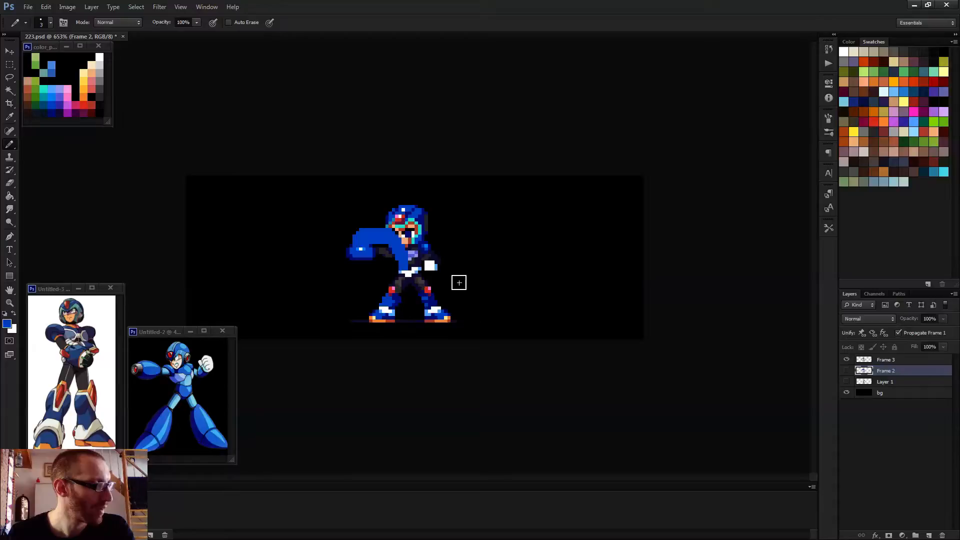
key(space)
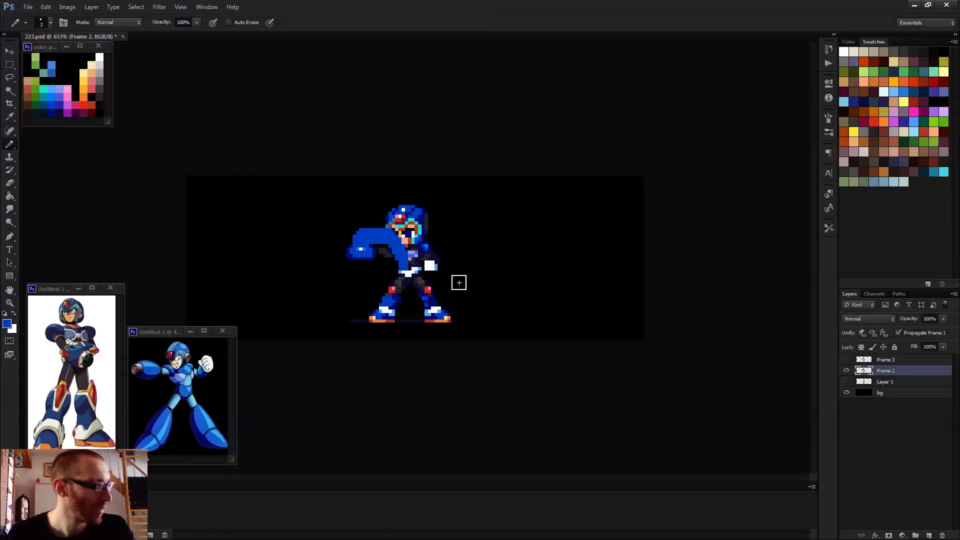
scroll(395, 250, up, 5)
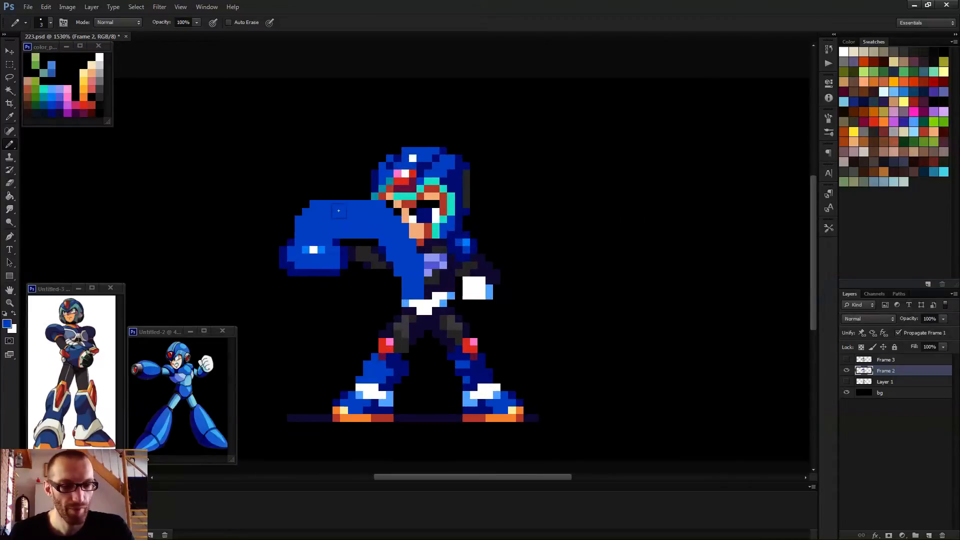
key(e)
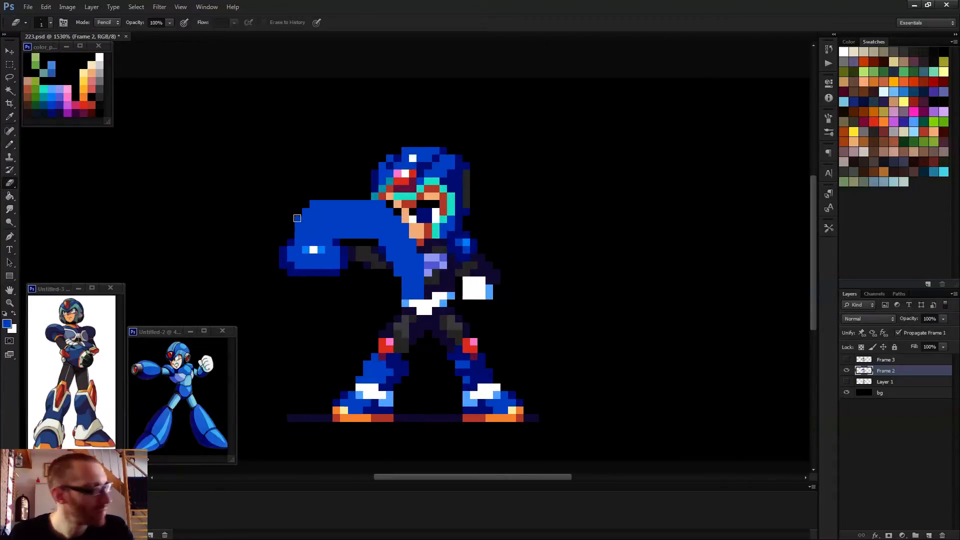
click(313, 204)
scroll(330, 236, down, 4)
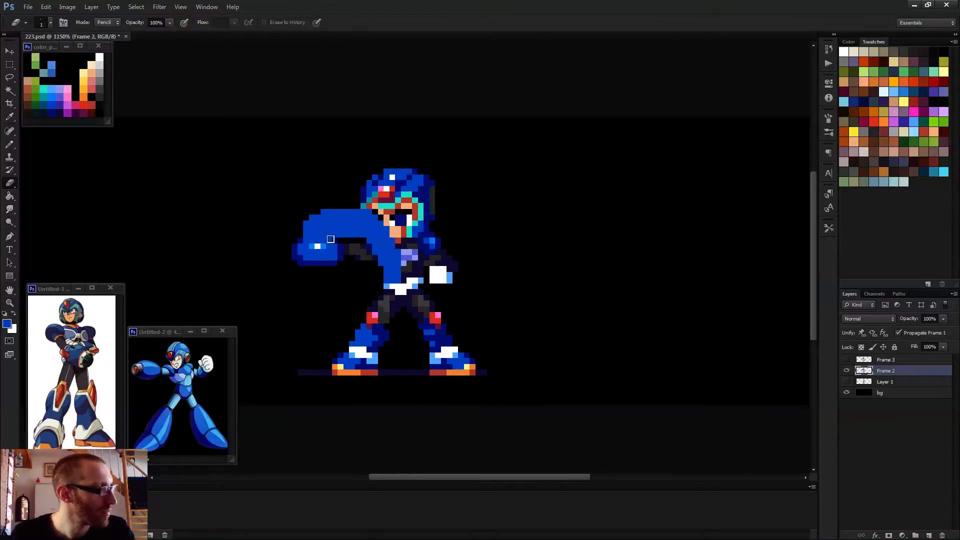
- Cover the cannon's highlight with the smear's mid blue and darken the inner underside of the arc with navy pixels
key(b)
scroll(349, 250, up, 5)
scroll(336, 245, up, 1)
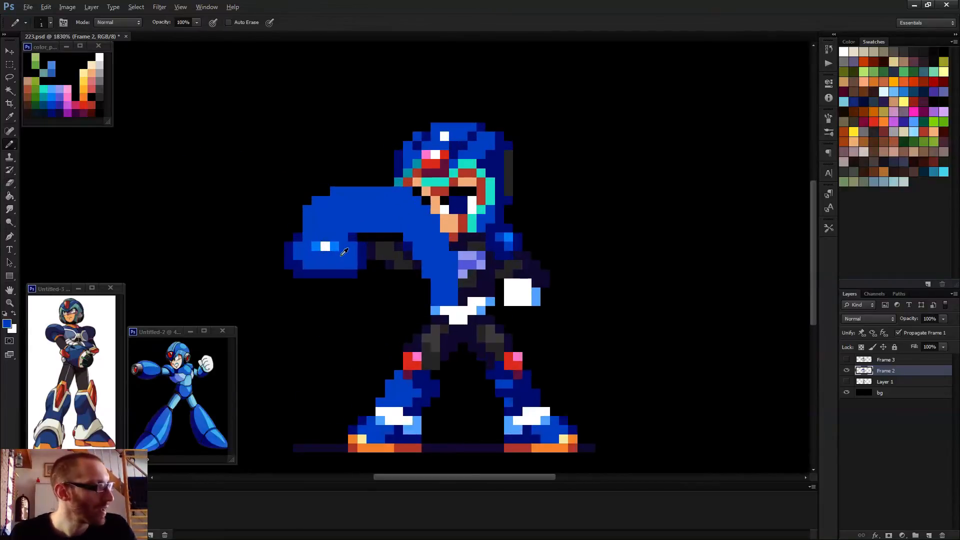
alt+click(339, 260)
drag(334, 248, 318, 250)
scroll(372, 264, down, 5)
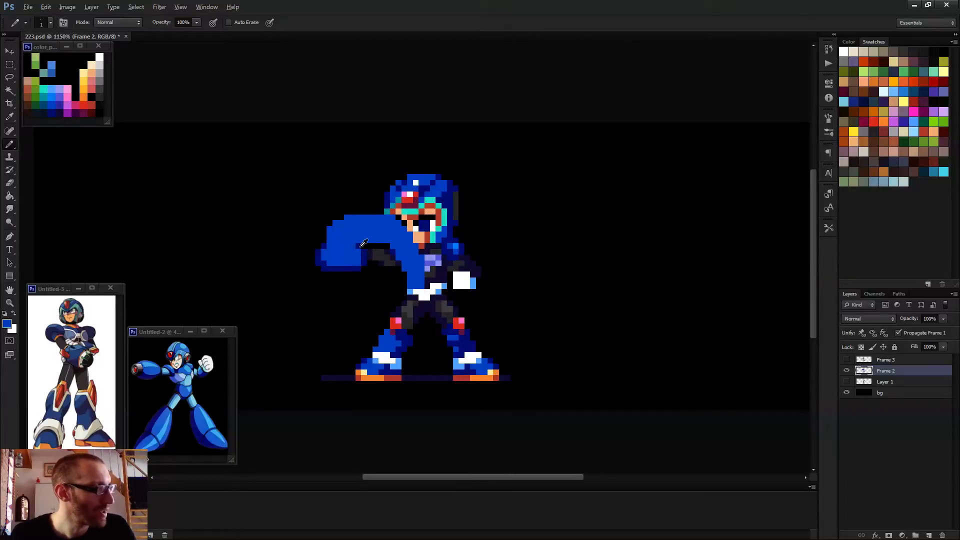
alt+click(362, 245)
drag(362, 245, 375, 245)
- Extend the tail of the blue smear down across the belt with a few trailing pixels between the legs
scroll(430, 280, down, 5)
scroll(432, 283, up, 10)
alt+click(389, 268)
drag(392, 285, 400, 305)
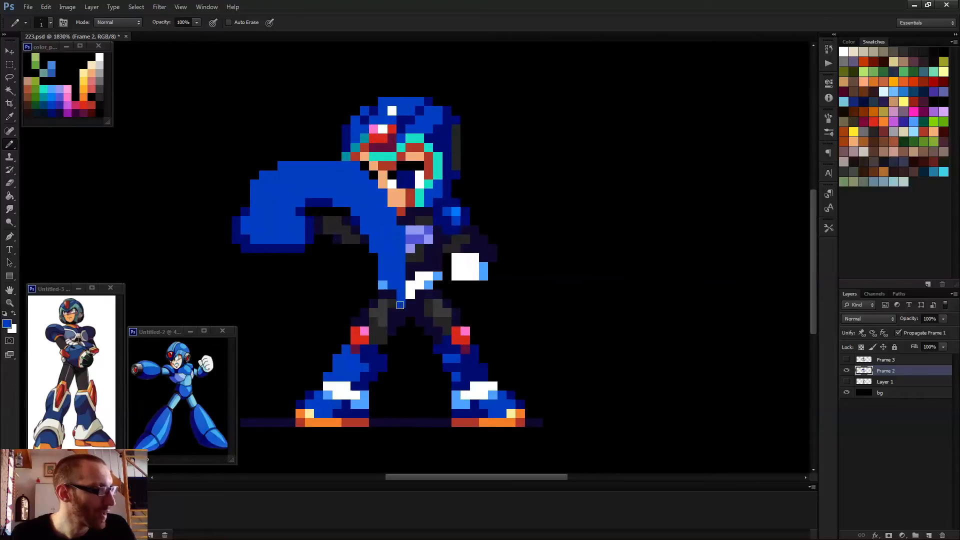
click(398, 319)
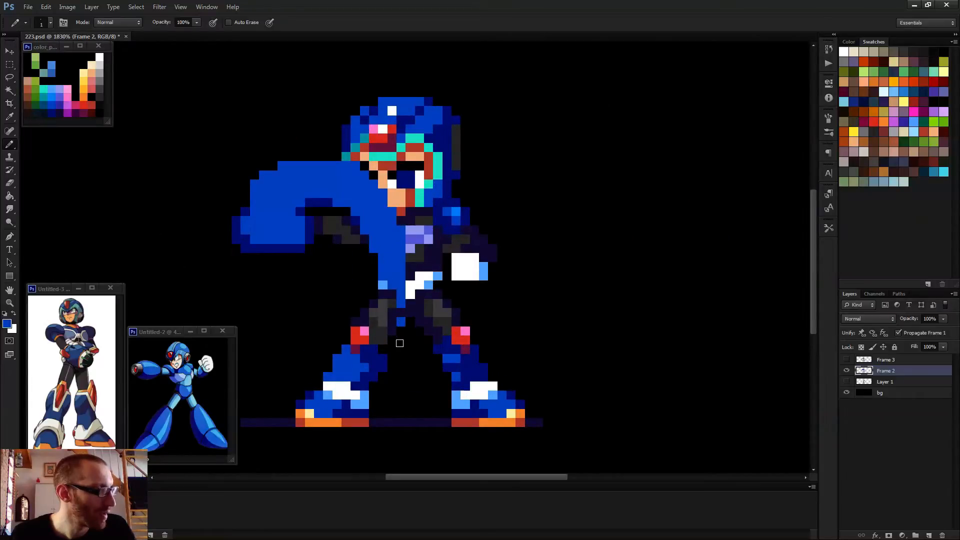
- Flip between the Frame 2 smear and the Frame 3 shooting pose at reduced size to check the arm's motion
scroll(422, 347, down, 5)
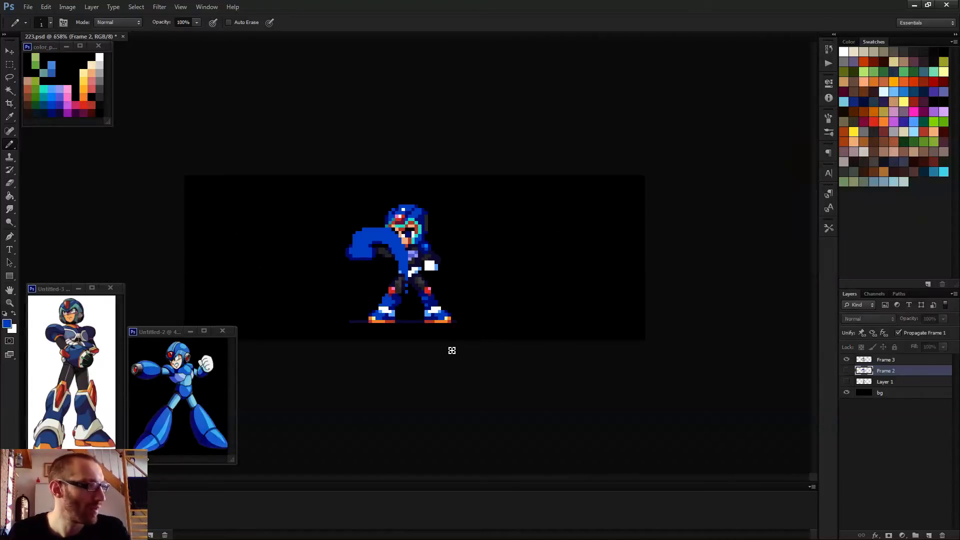
key(space)
scroll(489, 306, down, 2)
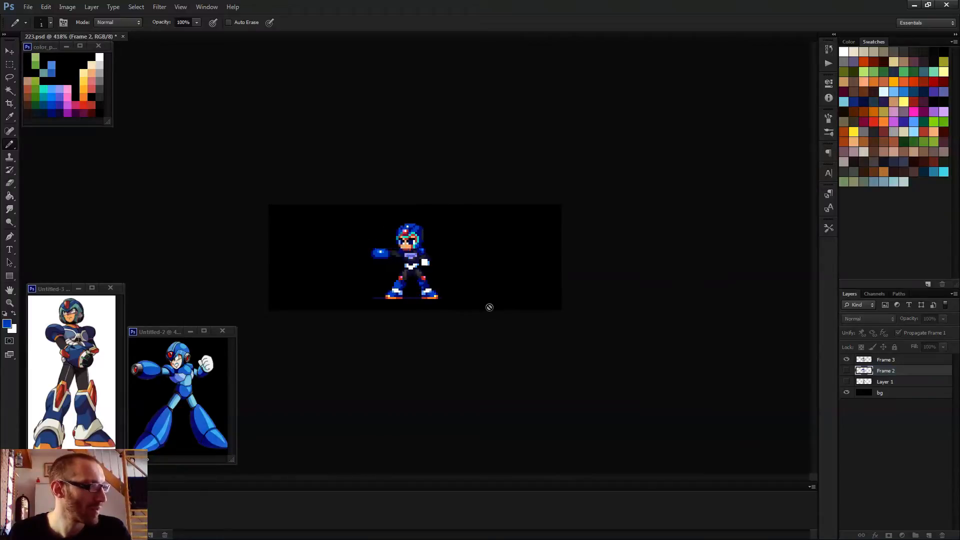
key(space)
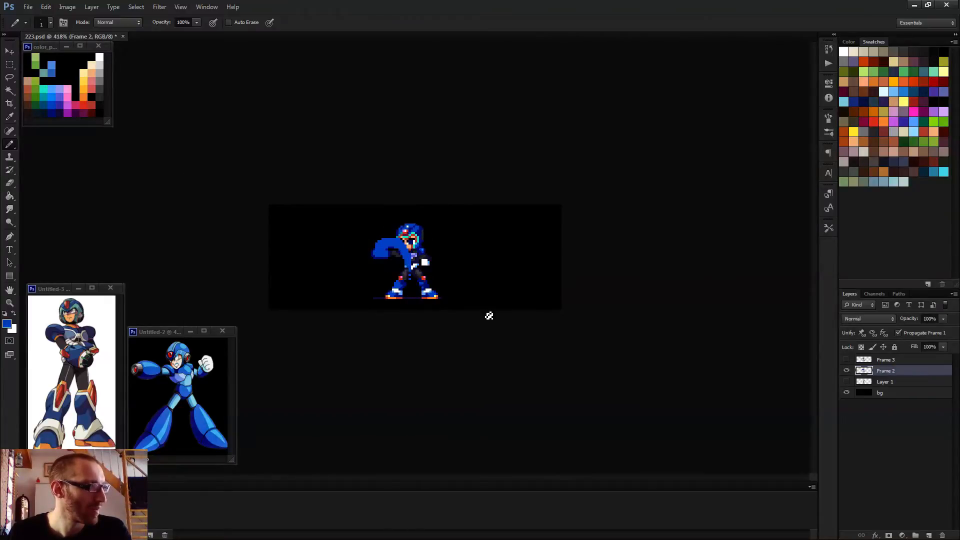
key(space)
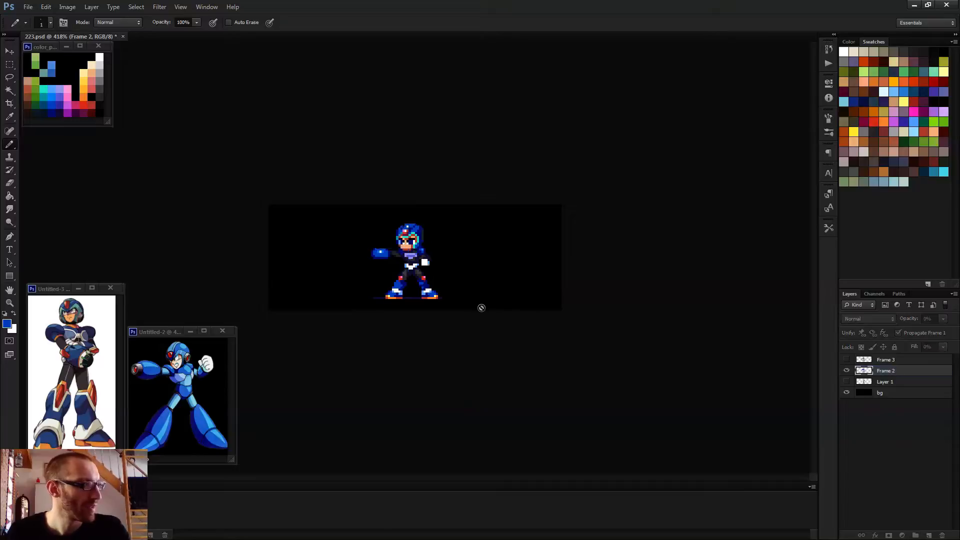
scroll(481, 308, down, 2)
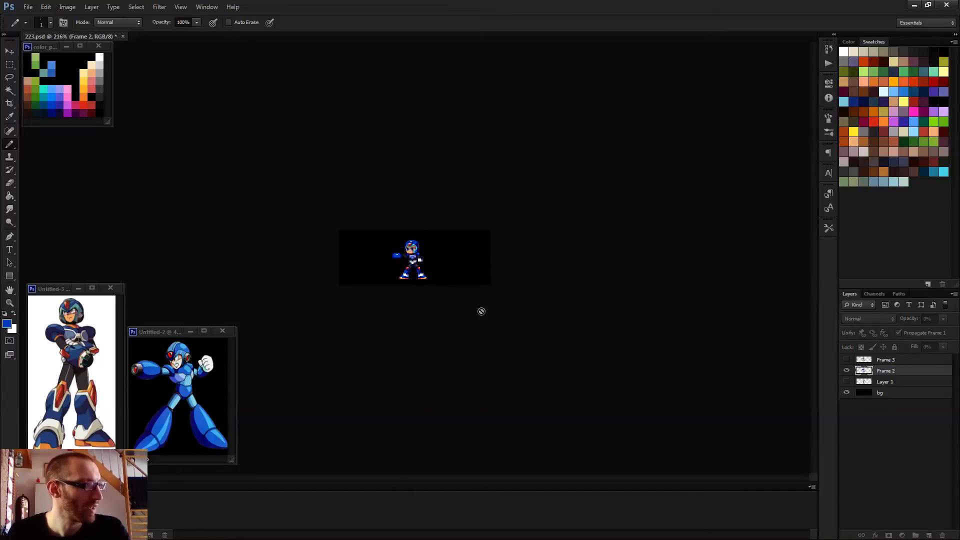
key(space)
key(space)
key(space)
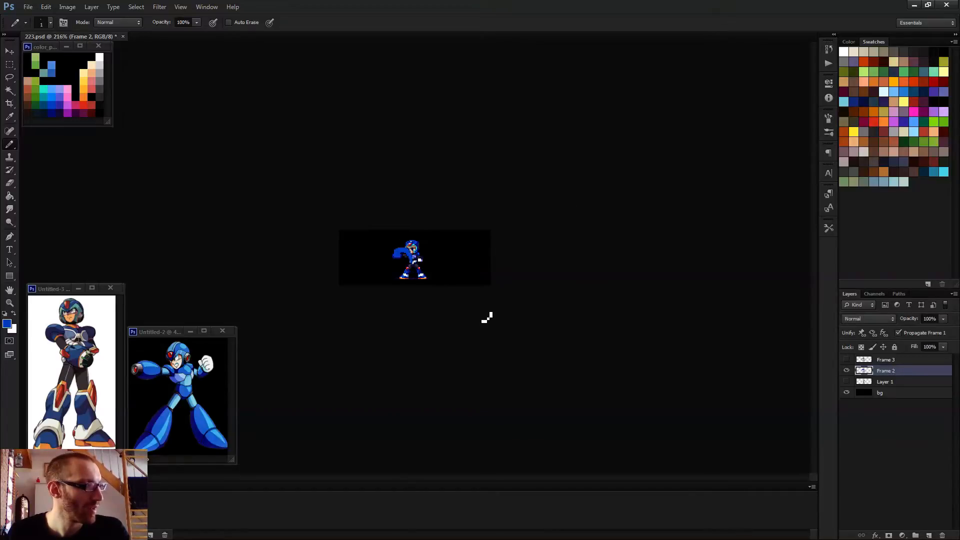
key(space)
key(space)
- Repaint the belt over the end of the smear with white and light blue pixels, restoring the dark pixel beneath it
scroll(411, 247, up, 7)
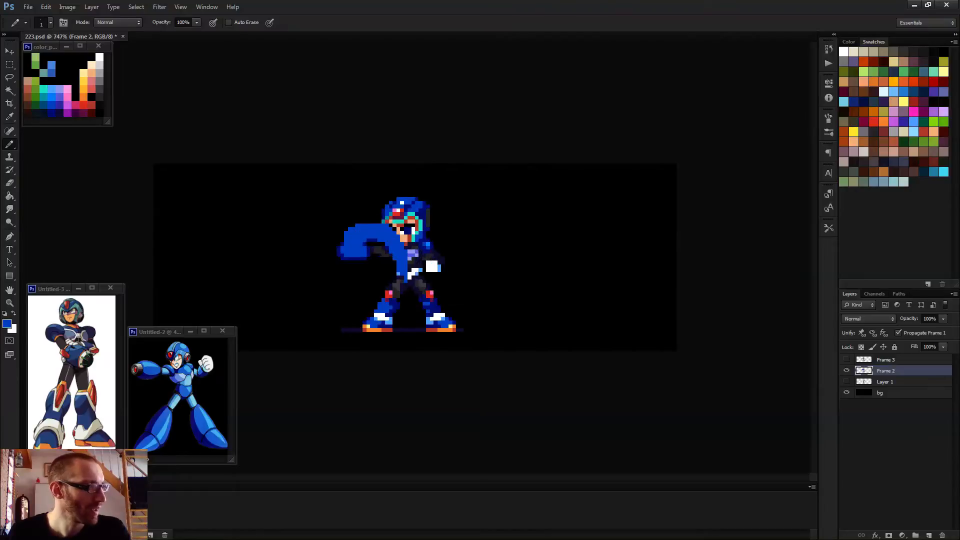
scroll(402, 274, up, 2)
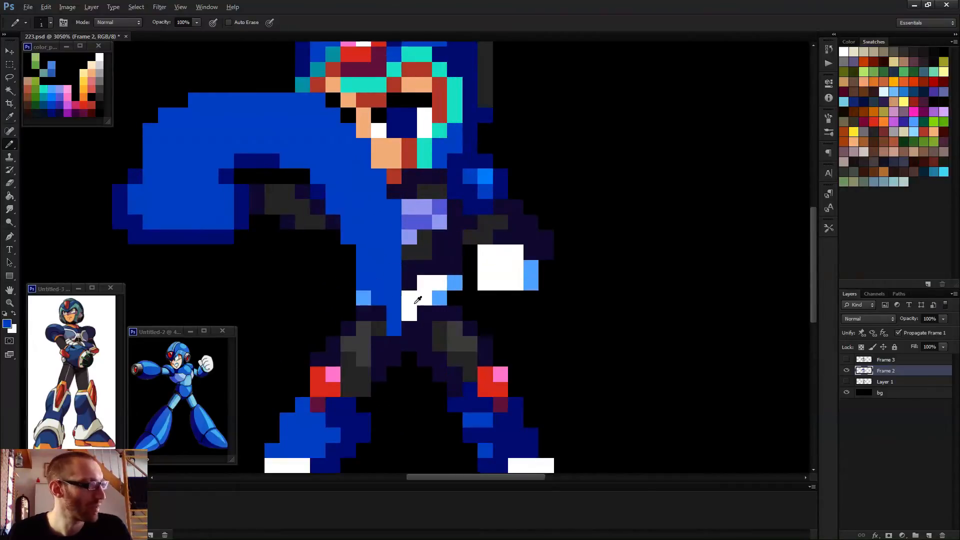
alt+click(419, 300)
click(394, 312)
alt+click(417, 334)
alt+click(405, 298)
click(394, 297)
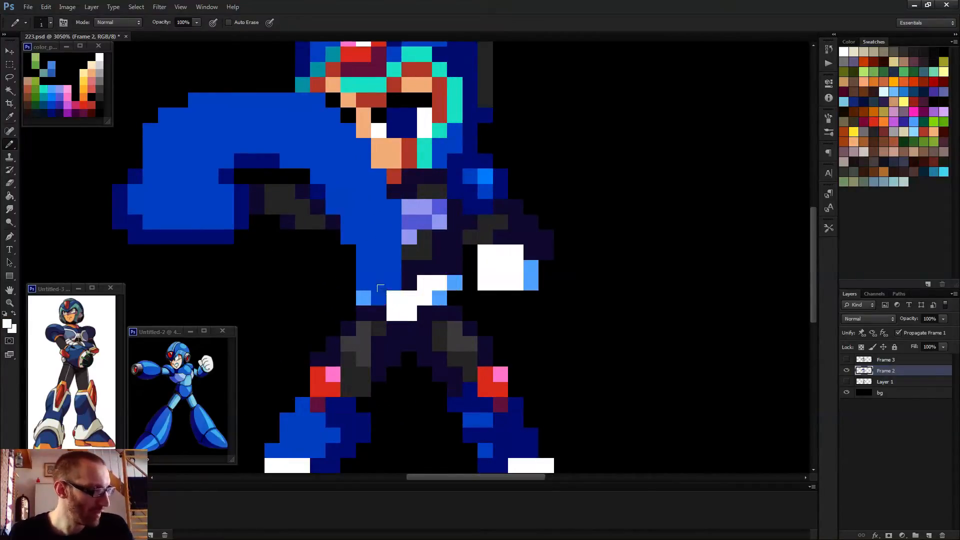
alt+click(369, 296)
click(373, 293)
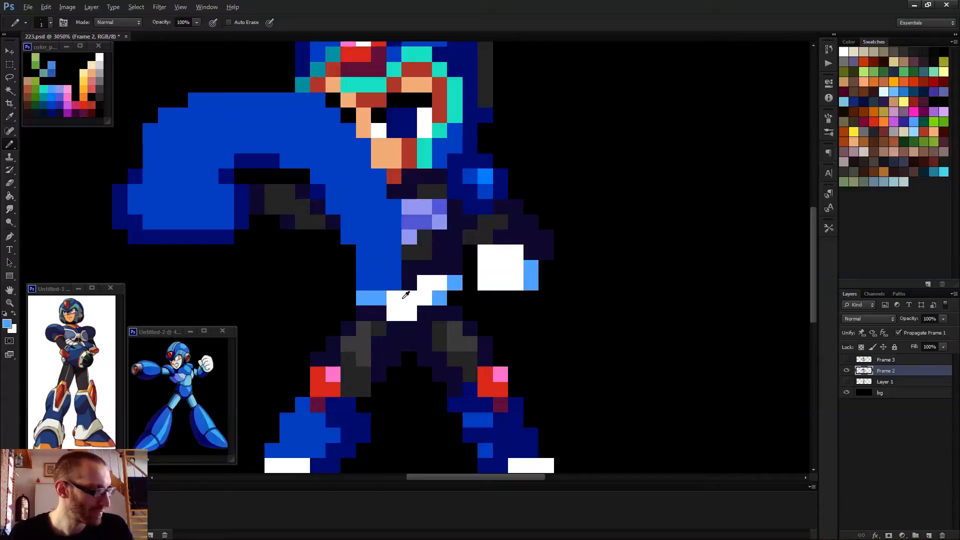
click(358, 278)
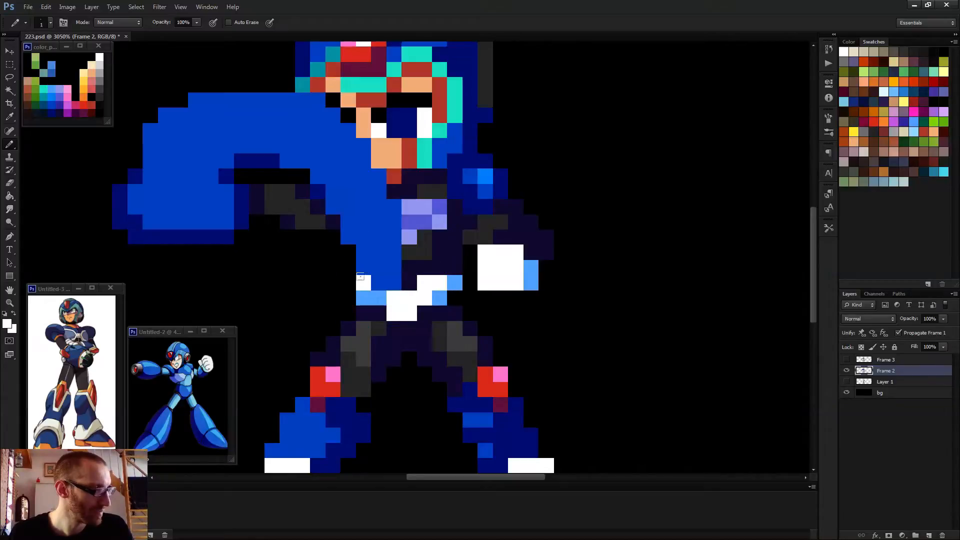
- Trim the smear's end above the belt with dark waist-coloured pixels on Frame 2 and check it against the next frame
alt+click(399, 280)
click(407, 282)
alt+click(417, 271)
drag(408, 281, 378, 277)
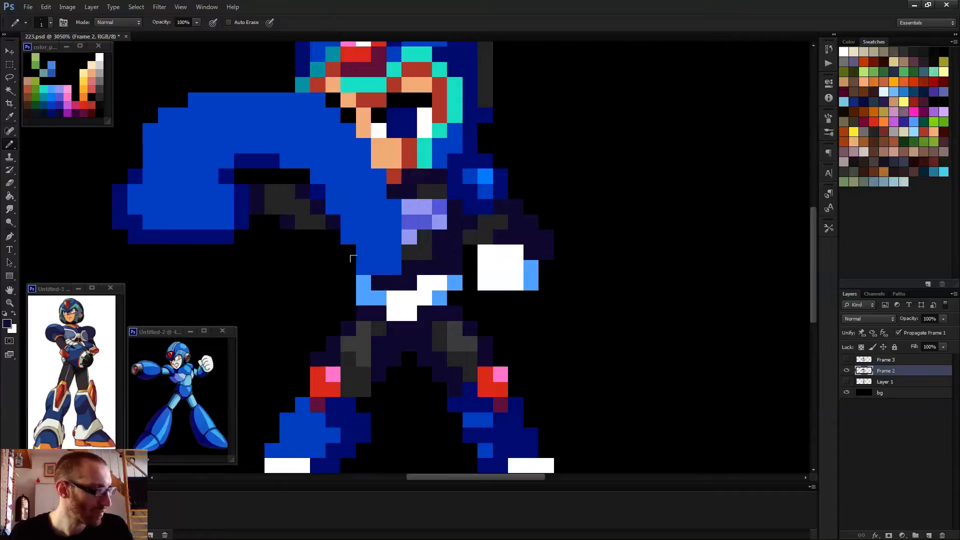
click(361, 266)
click(360, 252)
scroll(338, 229, down, 6)
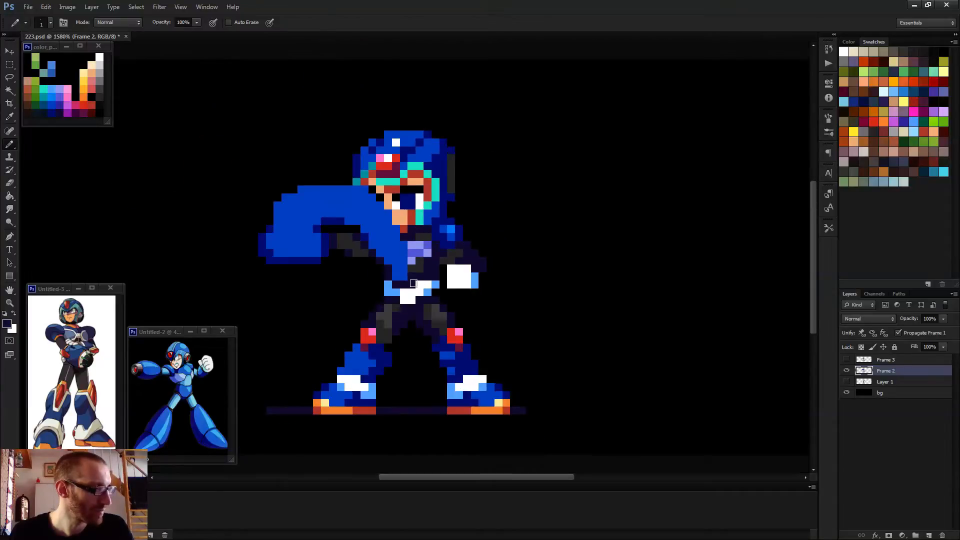
scroll(418, 268, down, 3)
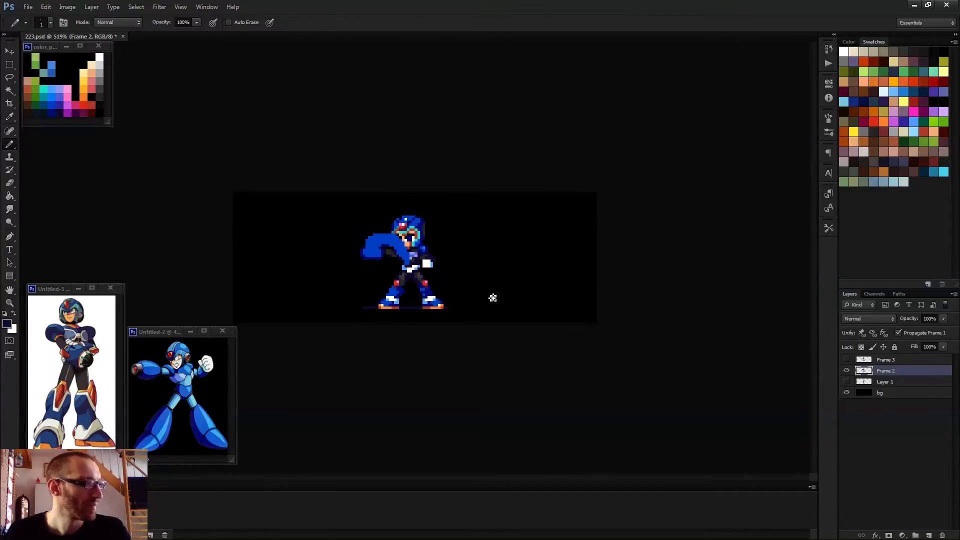
key(space)
key(space)
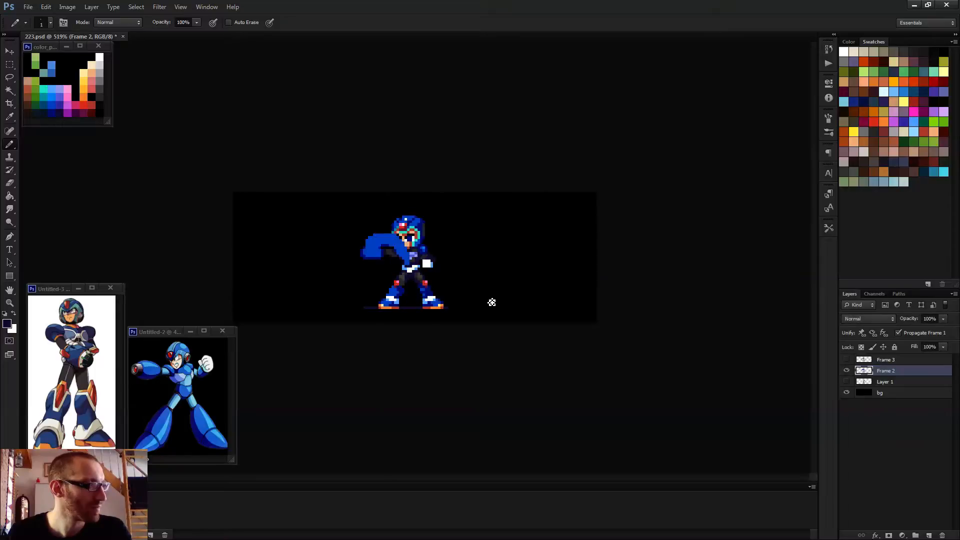
- Redraw the eyes as closed with a black horizontal line and cover the old eye pixels with the skin colour
scroll(422, 244, up, 8)
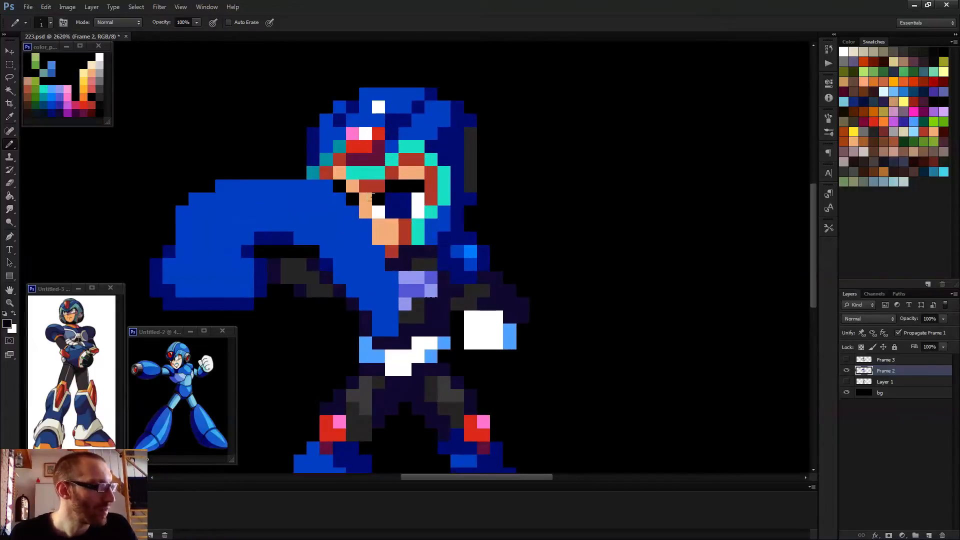
mouse_move(379, 213)
mouse_down()
mouse_move(418, 213)
mouse_move(391, 199)
mouse_up()
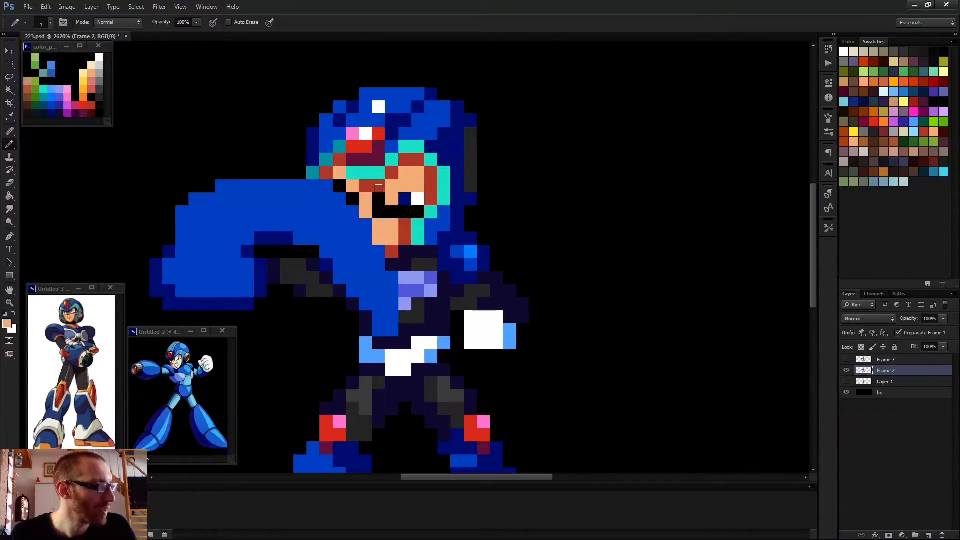
click(405, 199)
click(378, 199)
click(418, 199)
alt+click(428, 197)
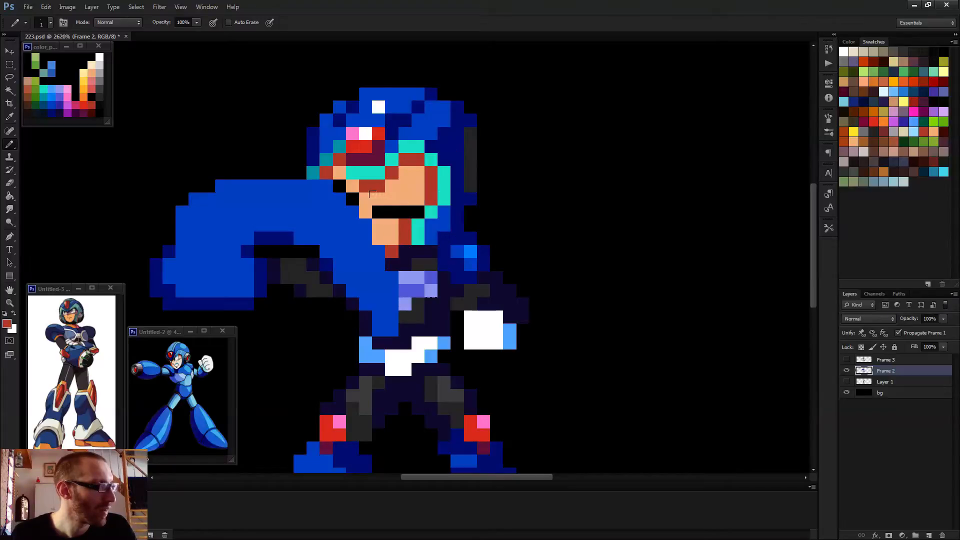
- Add red-brown shading beside the nose and fill the black pixels between the face and the smear with skin colour
click(377, 198)
alt+click(350, 190)
click(340, 186)
click(352, 198)
scroll(421, 215, down, 1)
scroll(415, 207, down, 1)
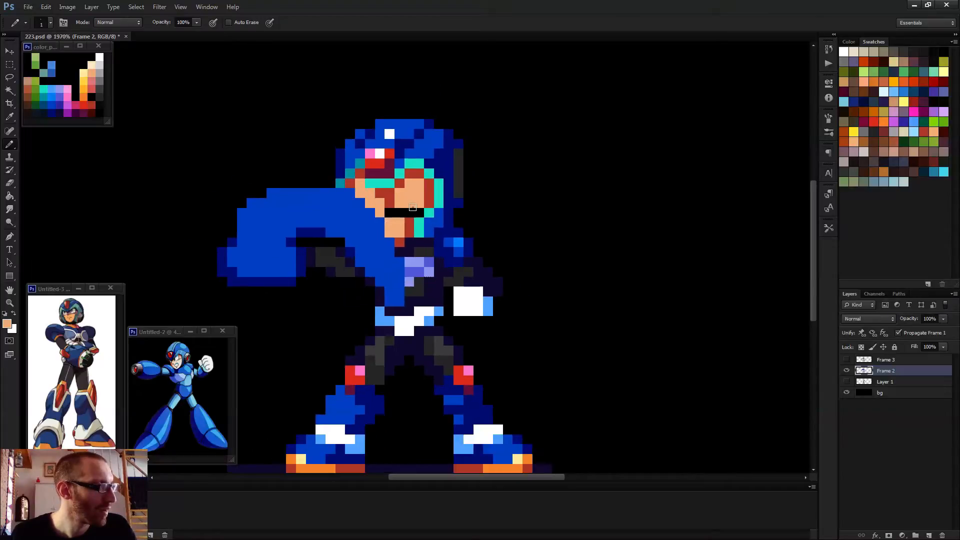
alt+click(394, 197)
click(389, 202)
scroll(432, 211, down, 3)
scroll(431, 227, down, 2)
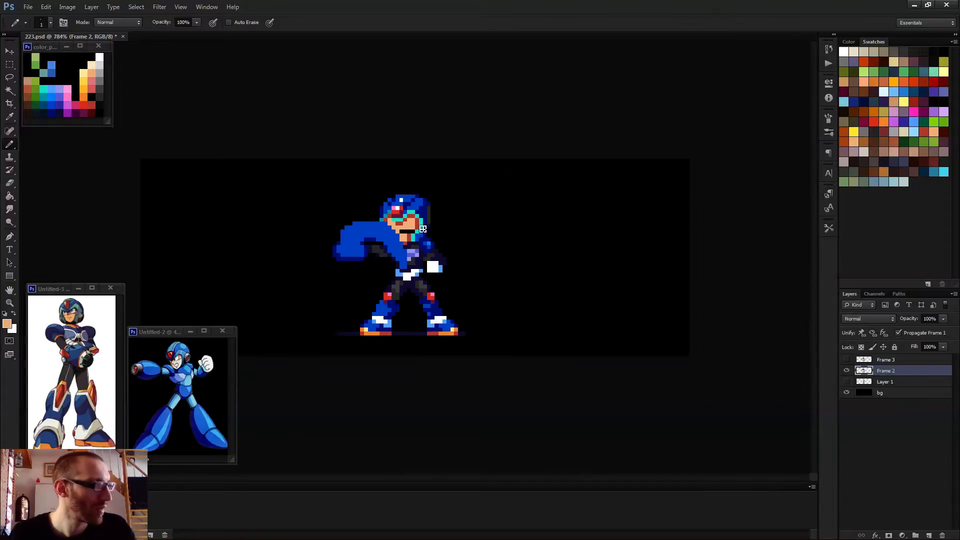
- Try black pixels between the nose and the closed-eye line on Frame 2 and compare the face with Frame 3
alt+click(416, 228)
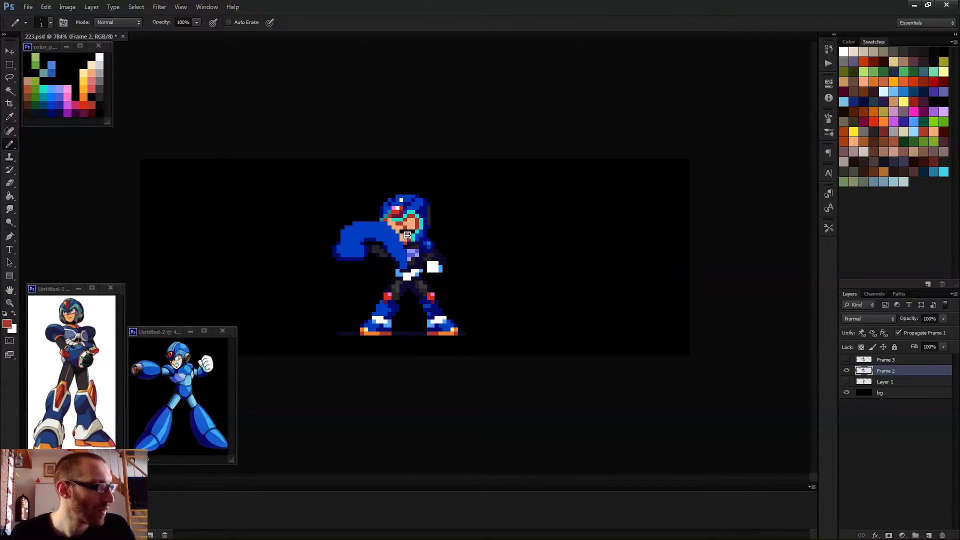
alt+click(411, 232)
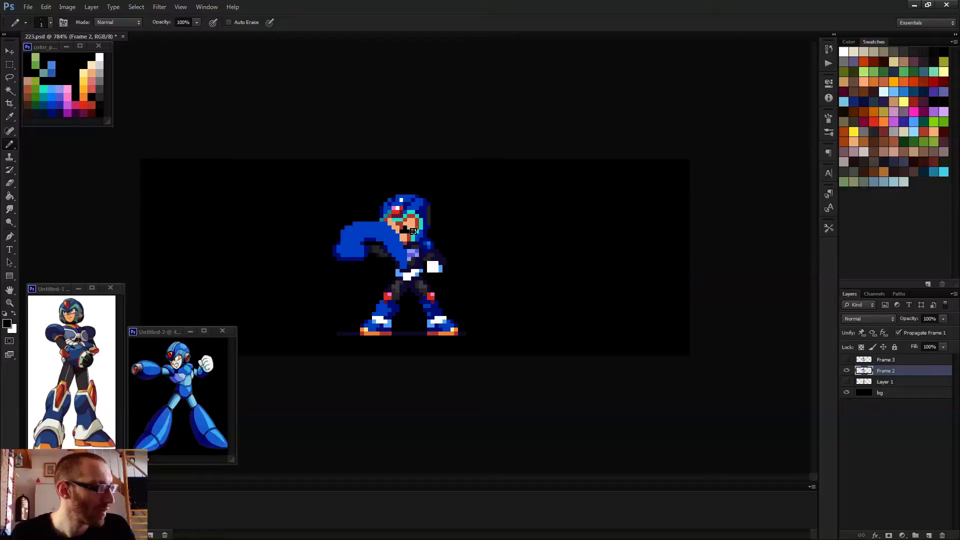
scroll(449, 248, down, 4)
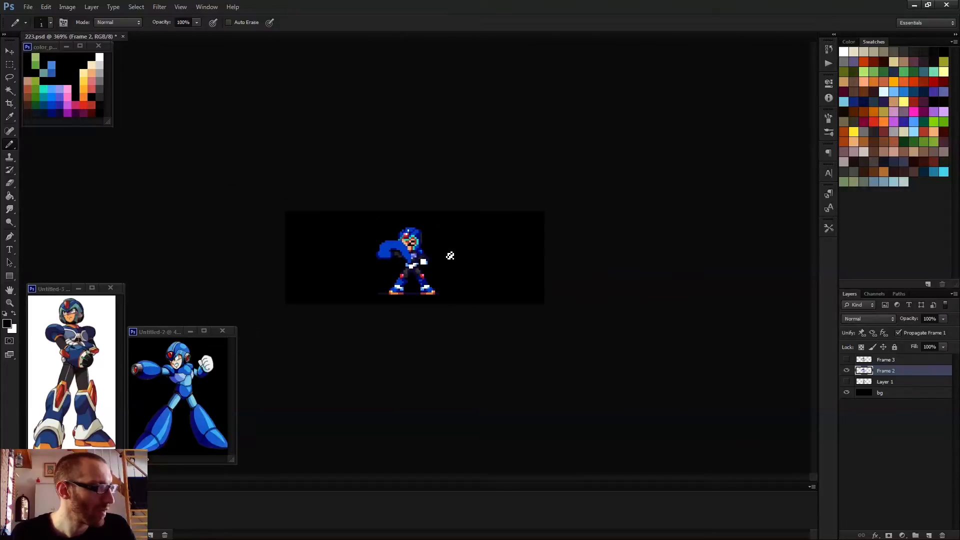
scroll(413, 249, up, 10)
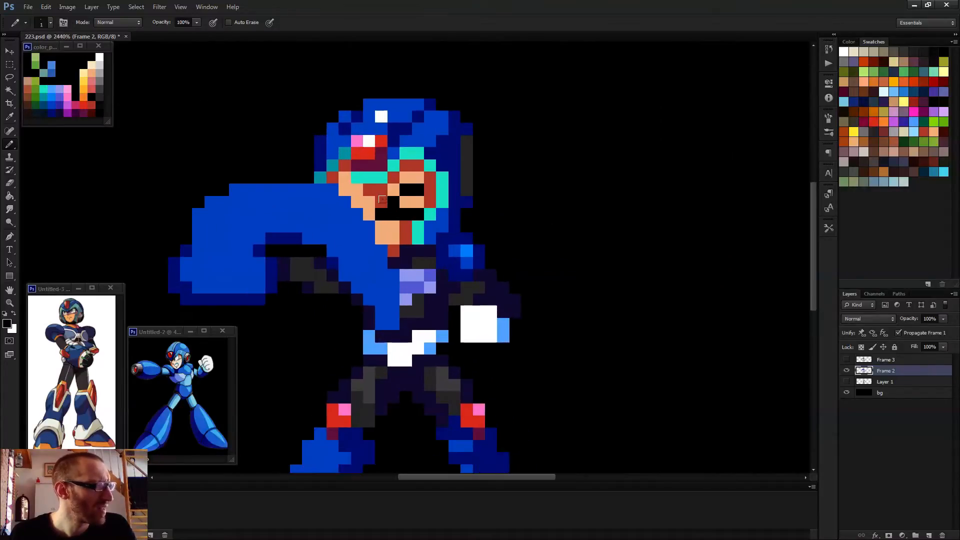
scroll(480, 252, down, 6)
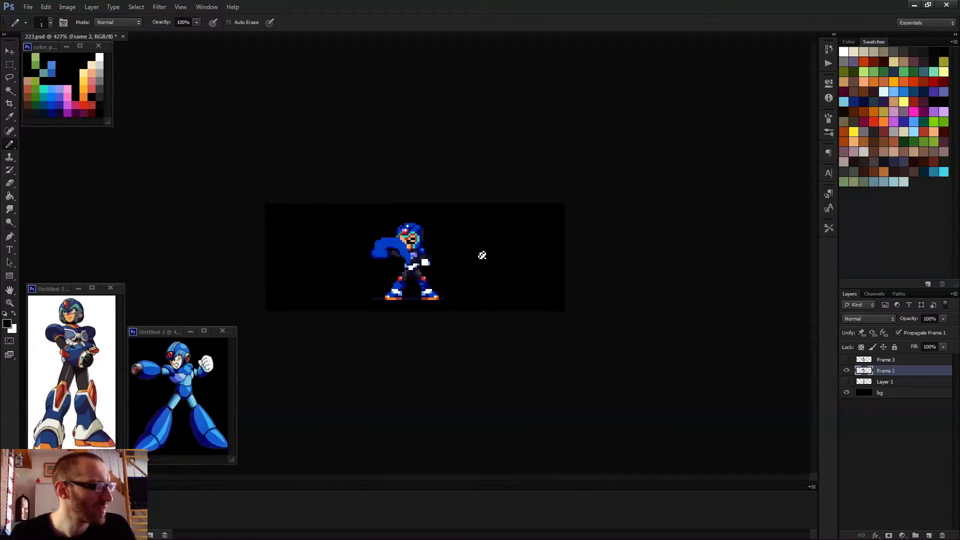
key(space)
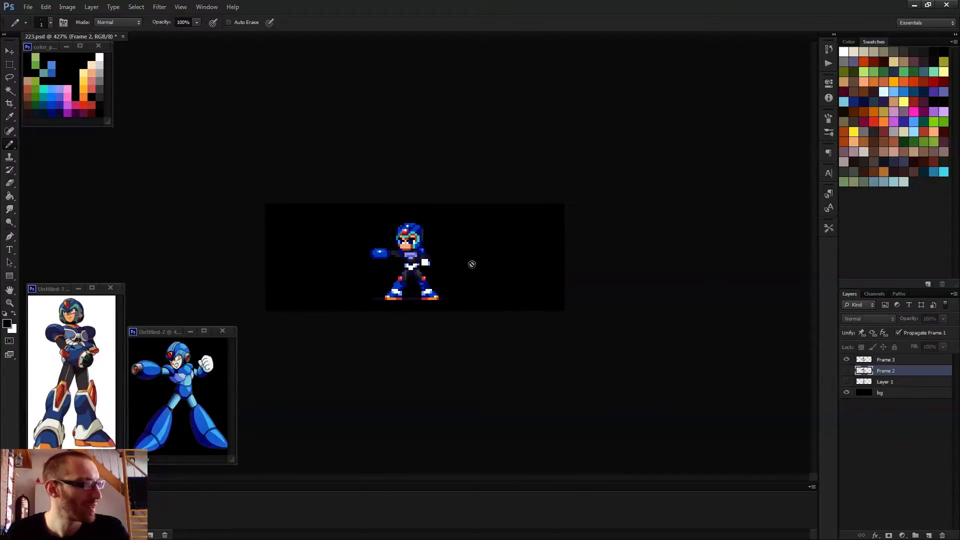
key(space)
scroll(475, 270, up, 7)
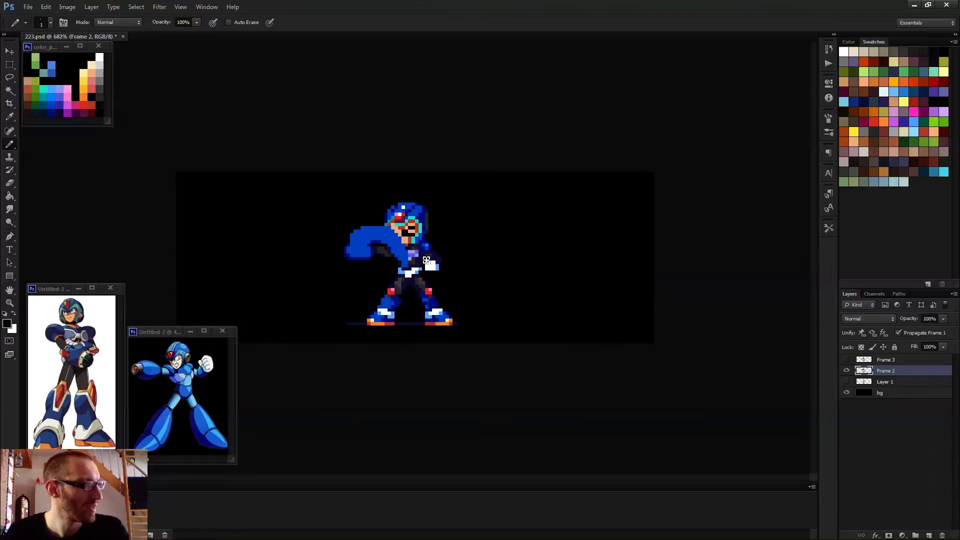
scroll(403, 229, up, 2)
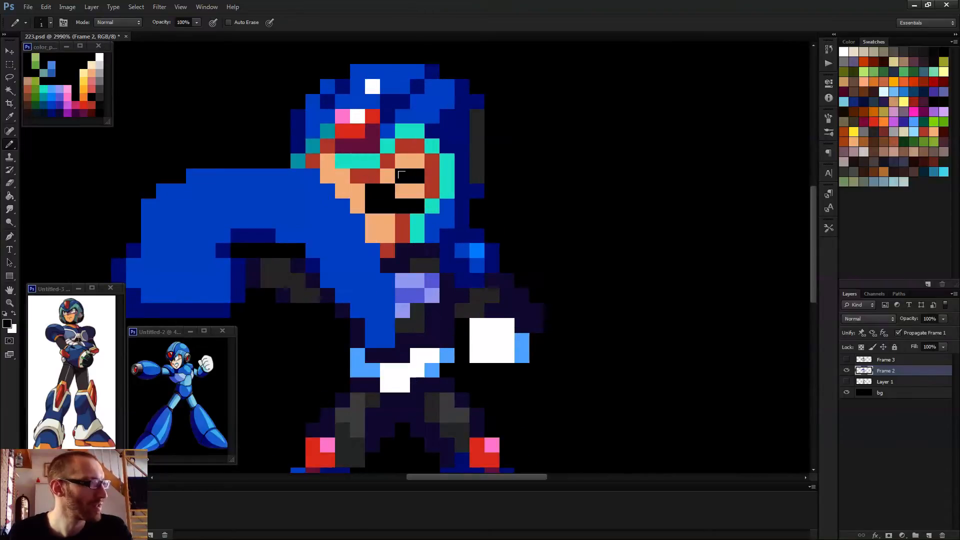
- Recolour the black pixels above the closed-eye line red-brown, keeping the line black, and compare with the first frame
alt+click(398, 220)
mouse_move(387, 205)
mouse_down()
mouse_move(368, 192)
mouse_move(412, 203)
mouse_up()
key(ctrl+z)
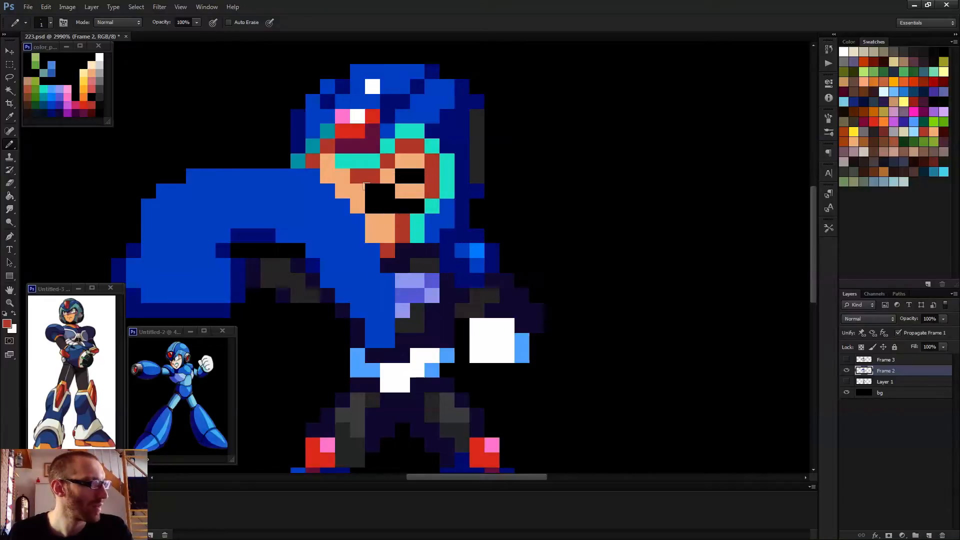
mouse_move(370, 192)
mouse_down()
mouse_move(387, 192)
mouse_move(400, 175)
mouse_up()
click(410, 172)
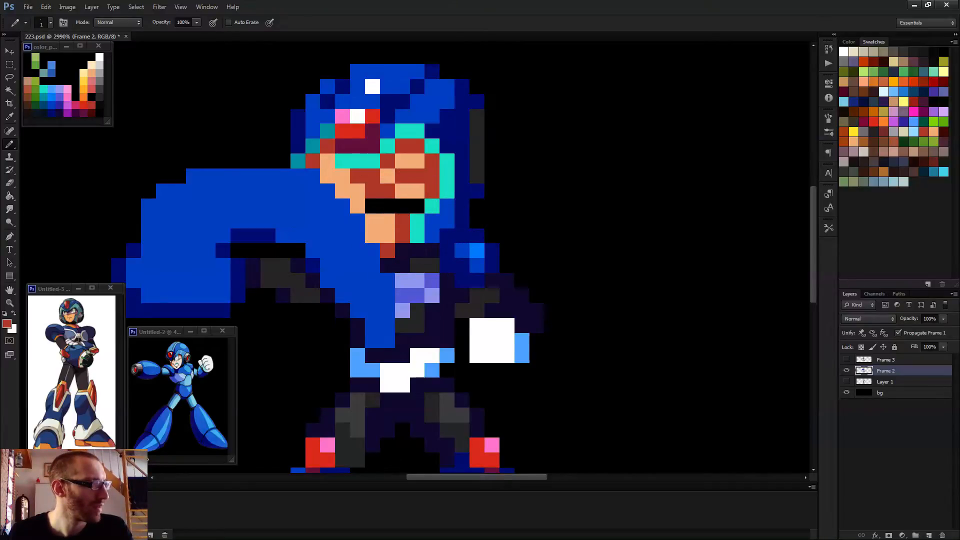
scroll(478, 237, down, 8)
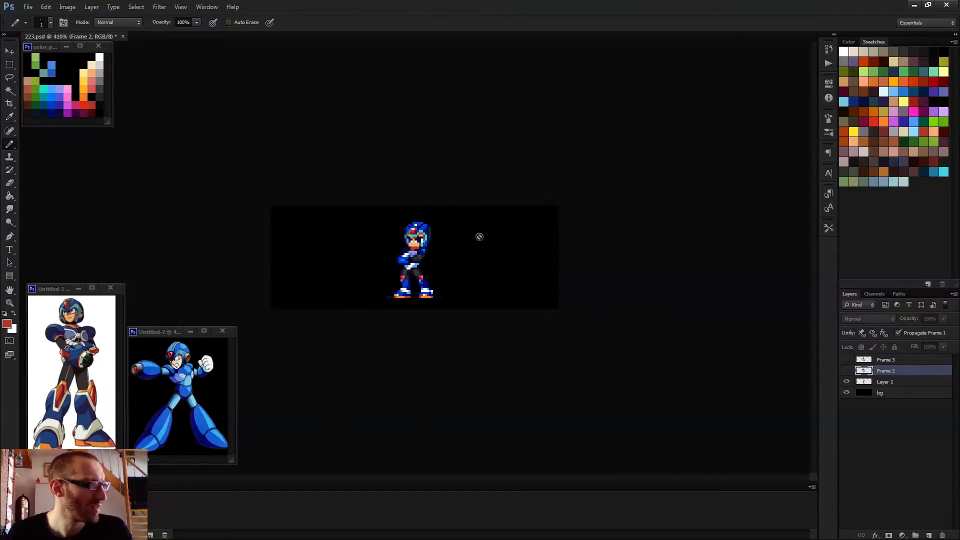
scroll(421, 255, up, 3)
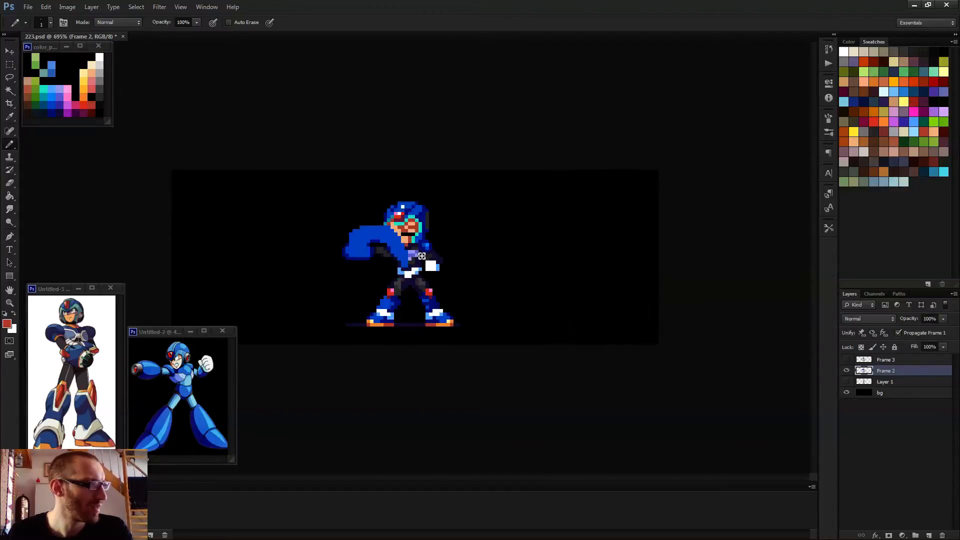
- Repaint the eyelid area above the closed-eye line with skin colour and restore the red-brown shading beside the nose
scroll(421, 256, up, 5)
alt+click(415, 196)
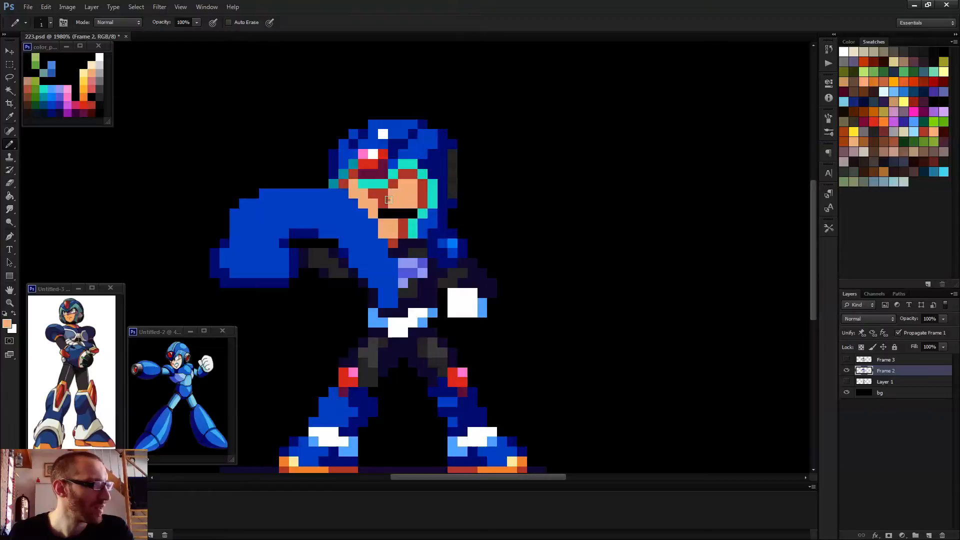
scroll(408, 208, down, 3)
alt+click(399, 201)
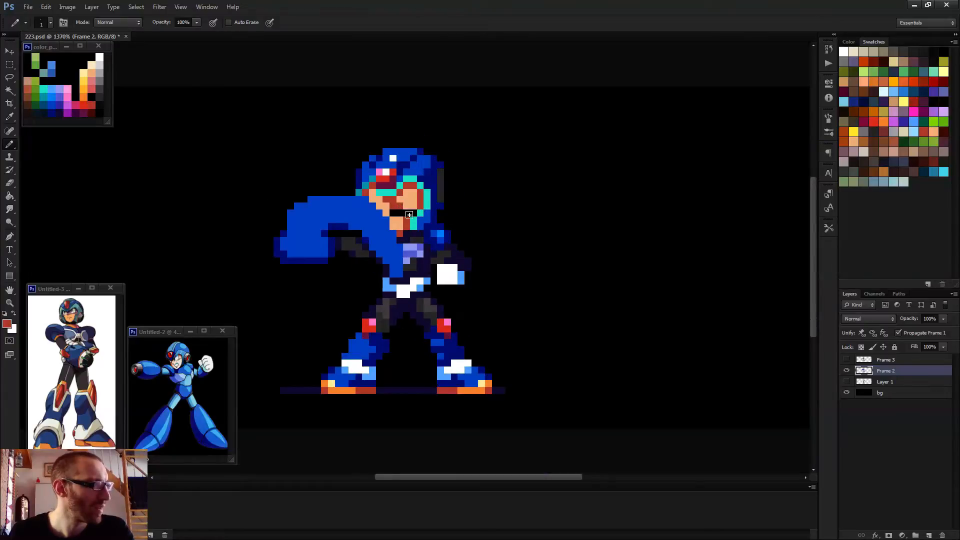
scroll(465, 232, down, 2)
scroll(465, 231, down, 1)
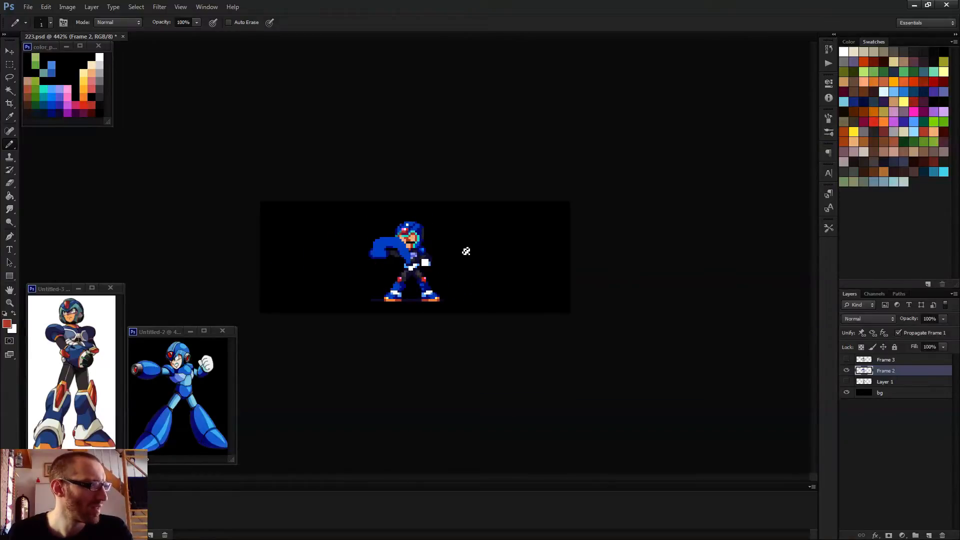
scroll(458, 246, down, 2)
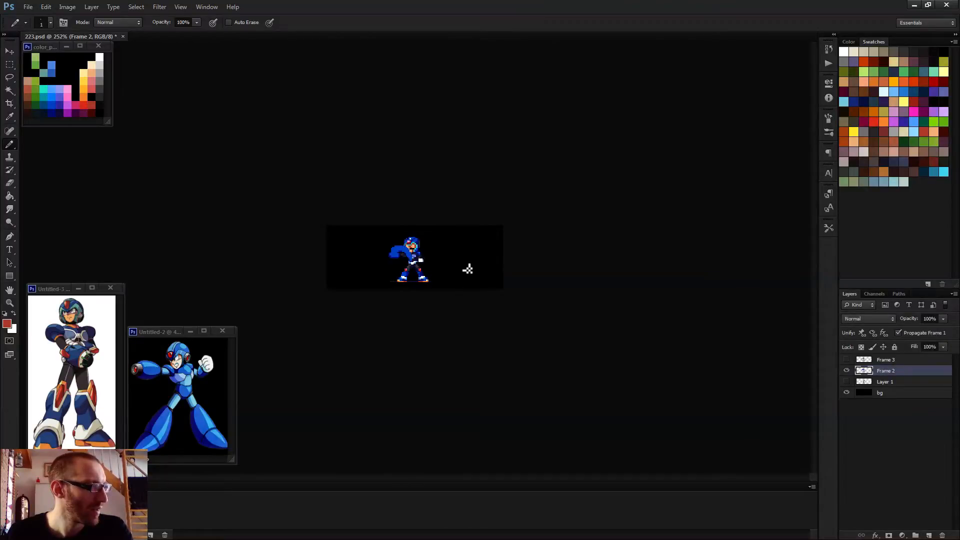
- Erase corner pixels along the outer upper curve of the blue arm smear to round it off
scroll(467, 260, up, 10)
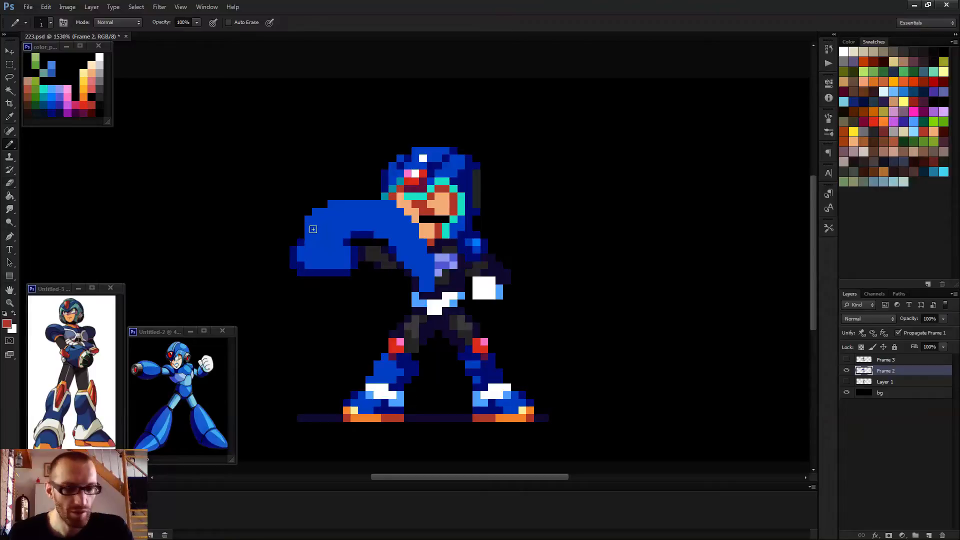
key(e)
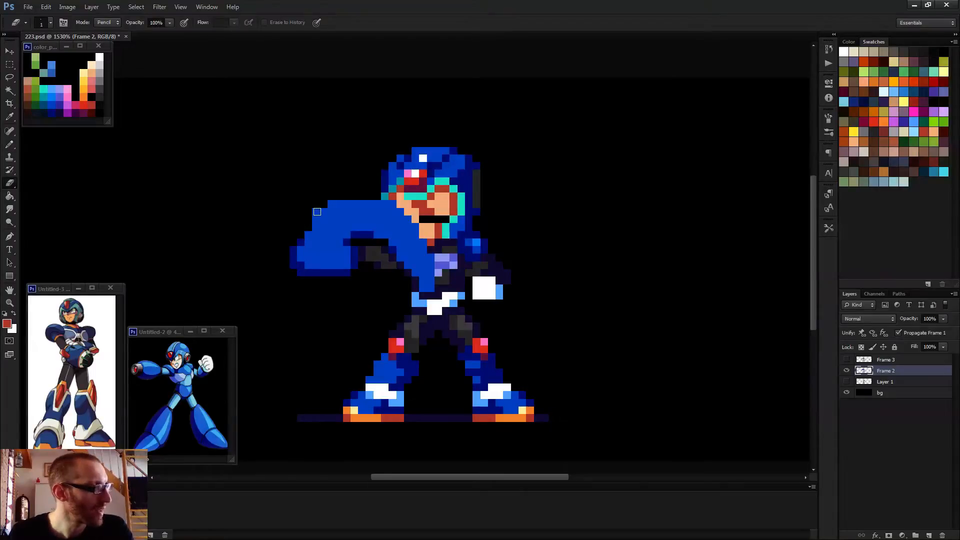
click(332, 203)
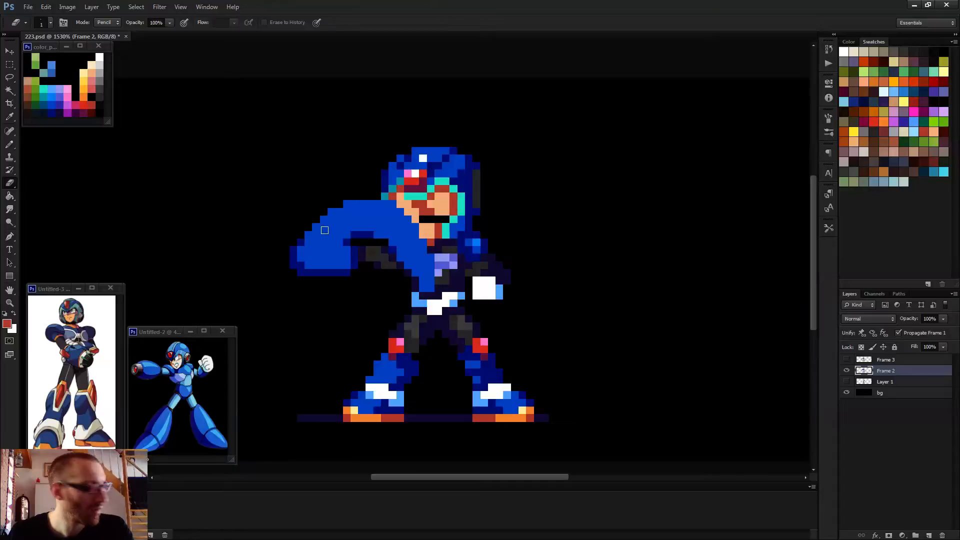
key(b)
scroll(330, 240, down, 4)
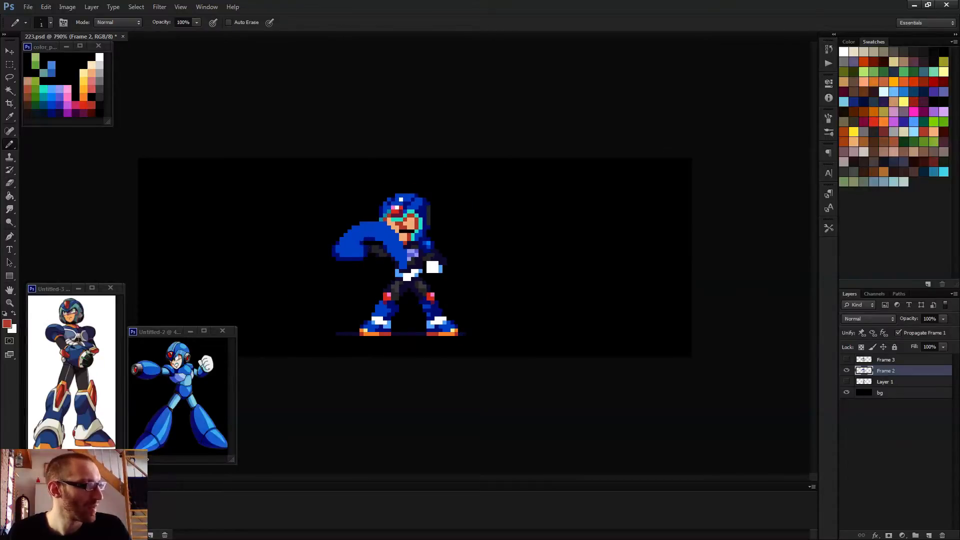
- Erase the smear's top row of pixels beside the helmet to make its upper edge thinner
scroll(401, 251, up, 2)
key(r)
key(e)
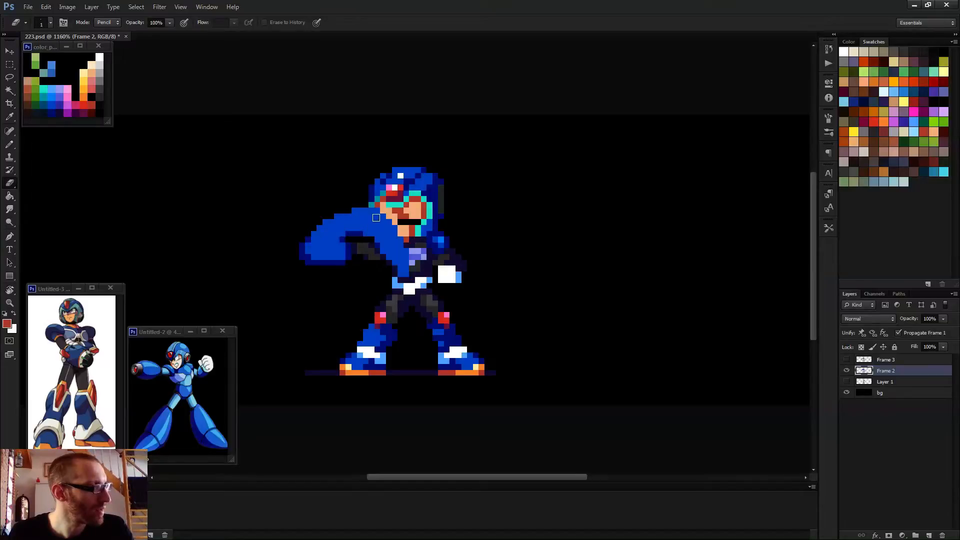
scroll(379, 236, down, 2)
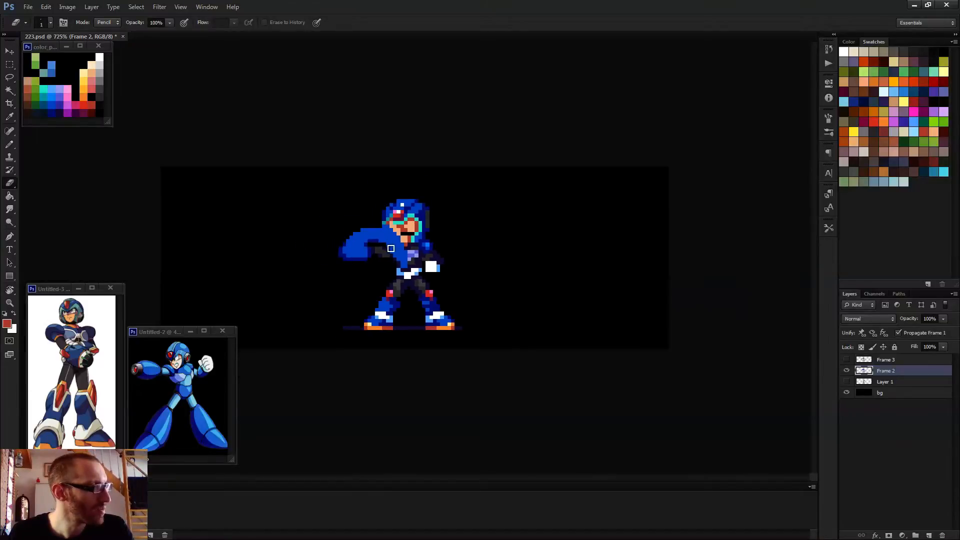
scroll(378, 236, up, 5)
key(b)
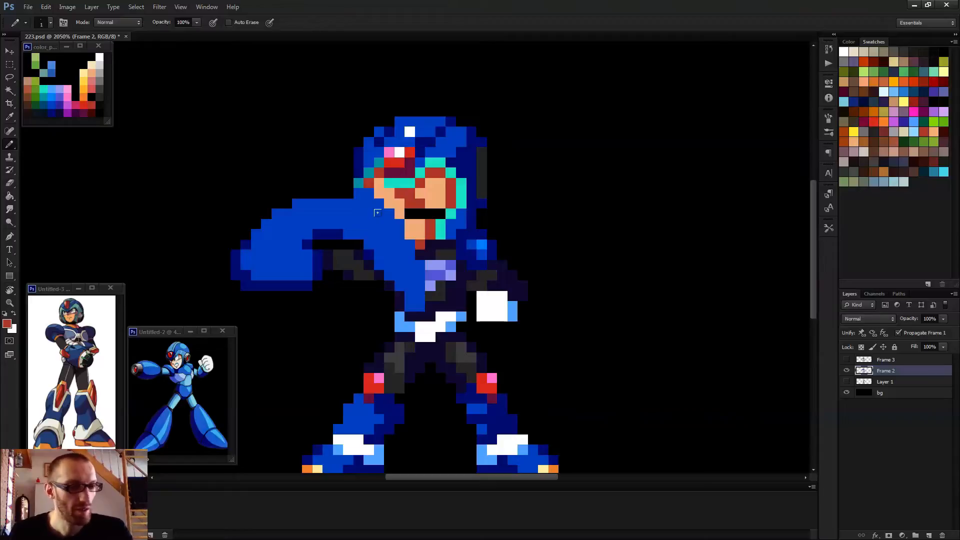
- Repaint the smear pixels overlapping the helmet rim and cheek in teal, red-brown and skin colour, comparing Frame 2 with Frame 3
key(Left)
key(Right)
key(Right)
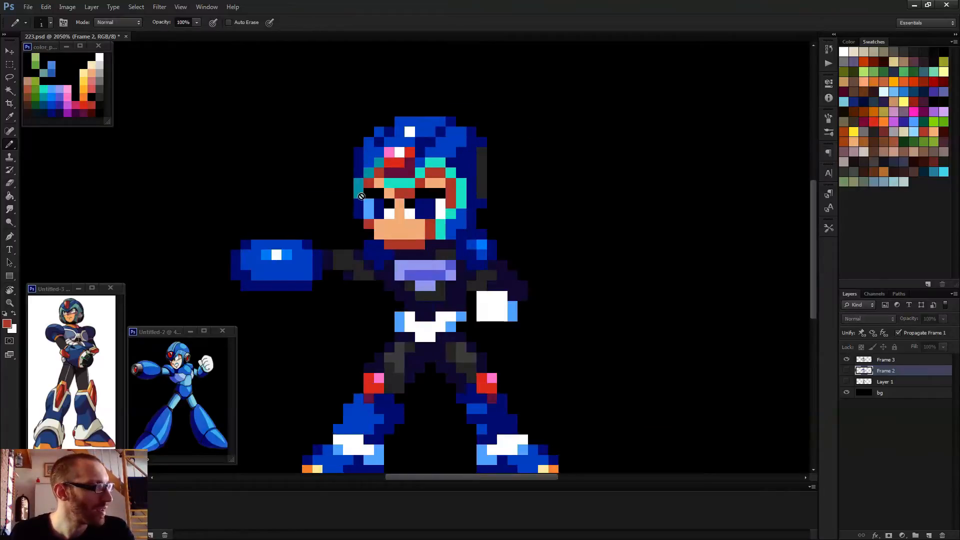
key(Left)
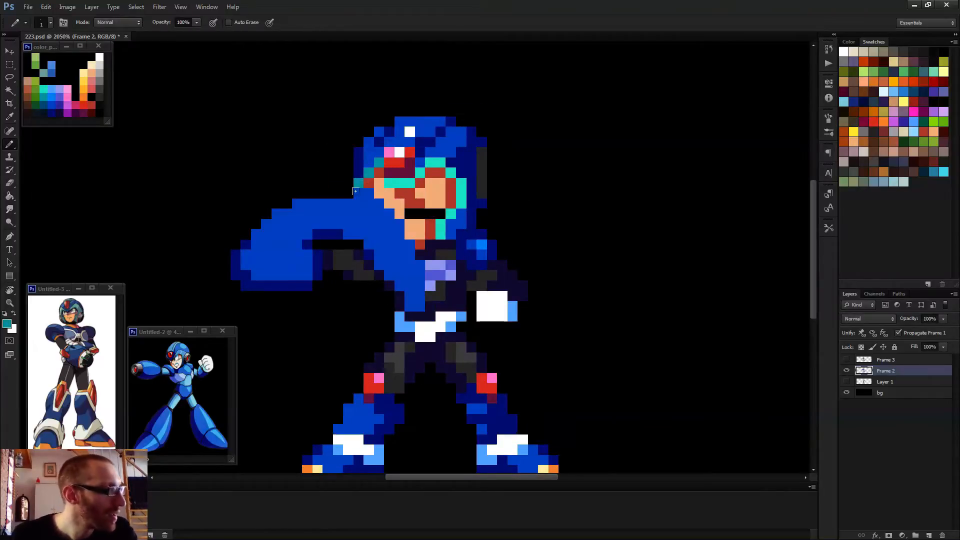
click(369, 193)
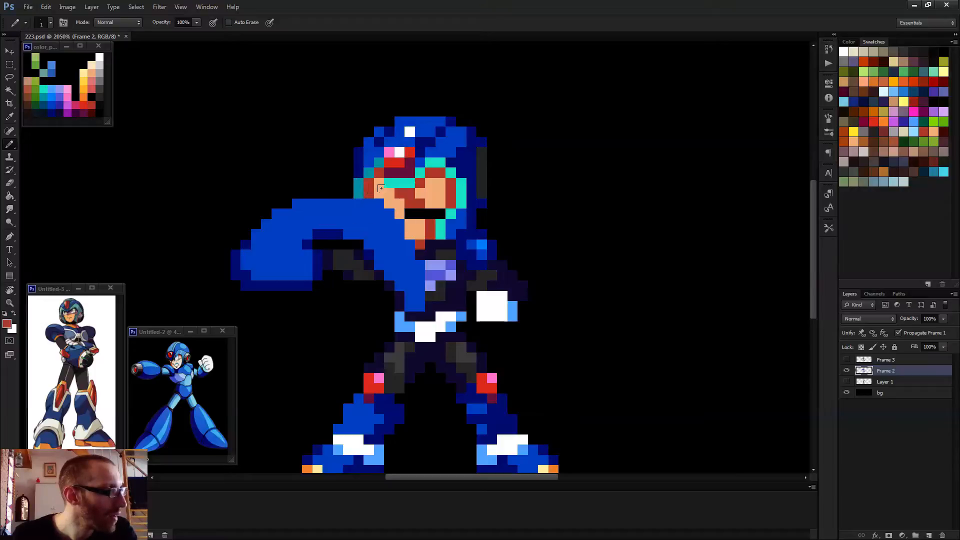
alt+click(385, 194)
click(393, 212)
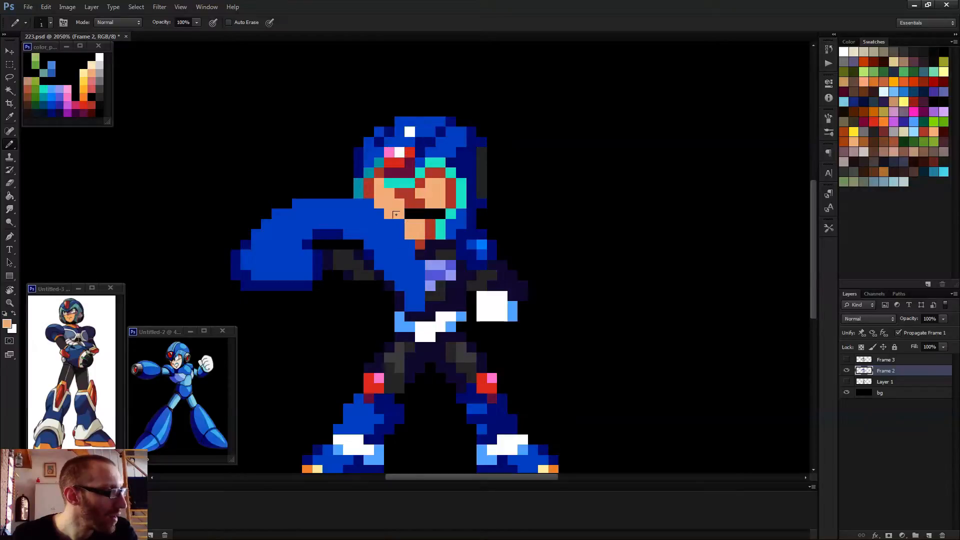
scroll(481, 246, down, 8)
key(space)
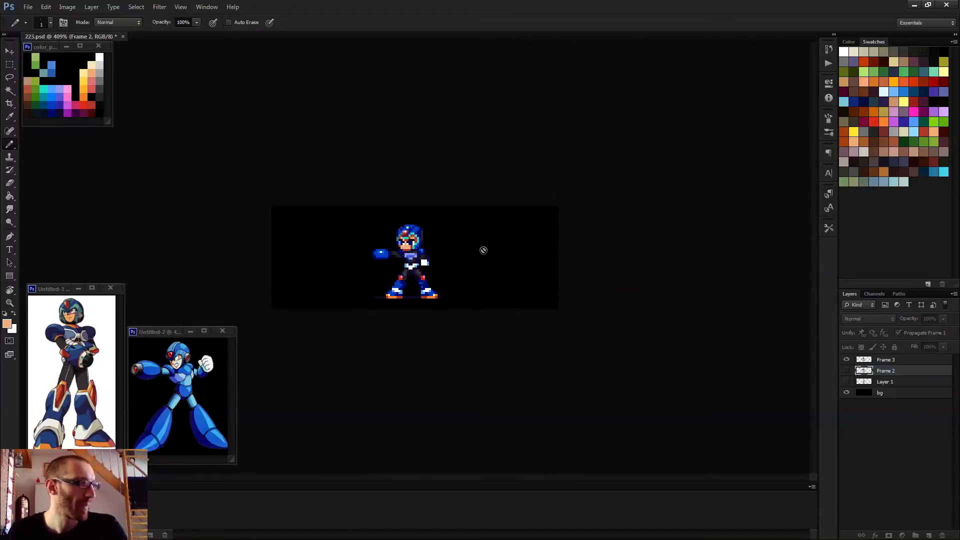
key(space)
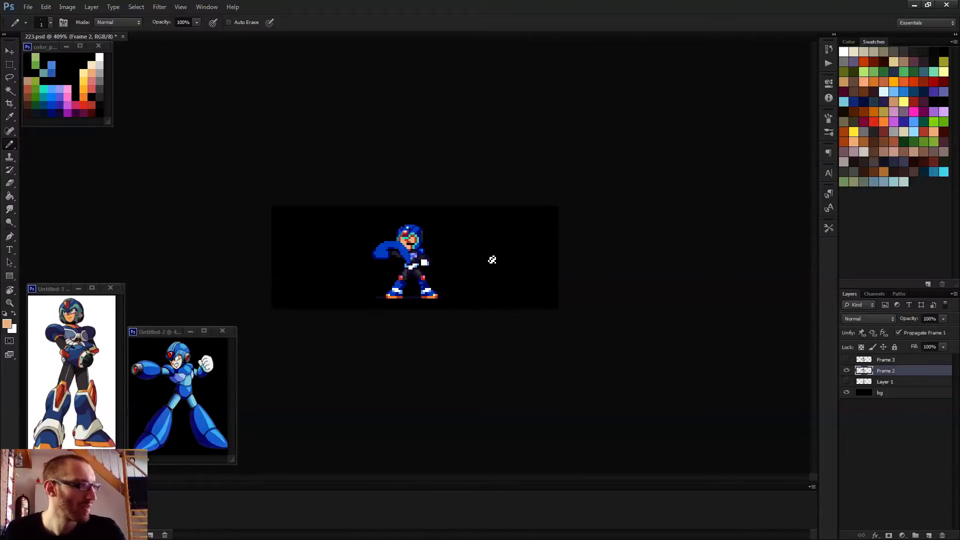
key(space)
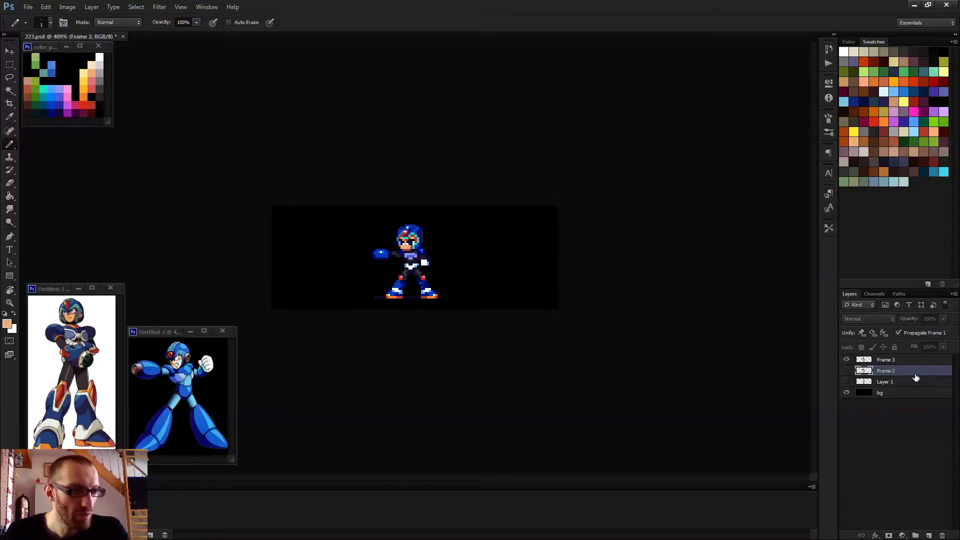
- Duplicate the Frame 3 layer, name the copy Frame 4, and check the frame sequence
click(883, 362)
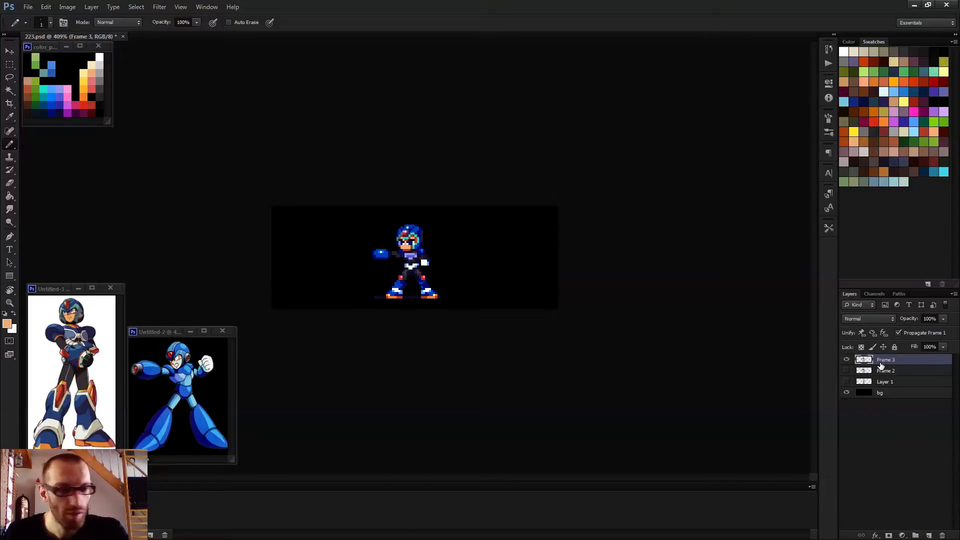
key(ctrl+j)
key(space)
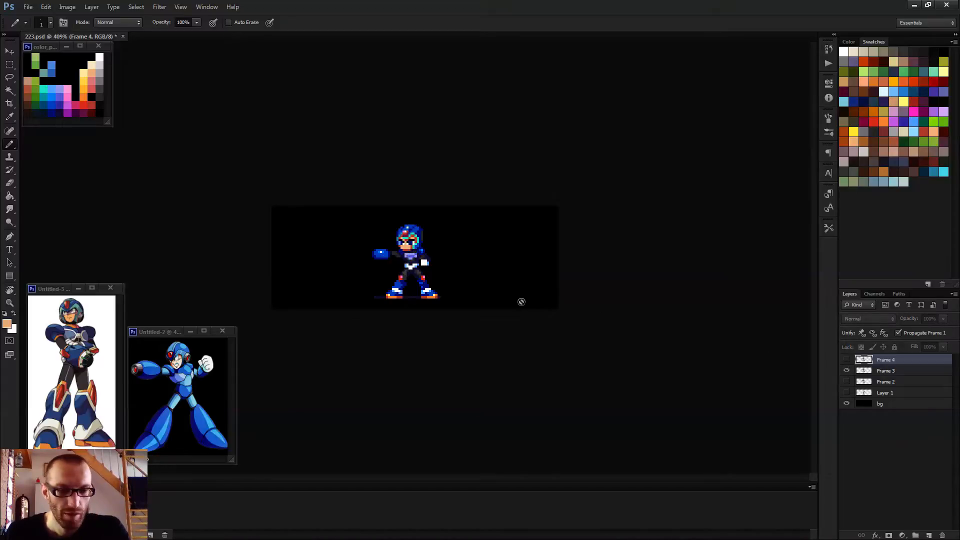
- Select the helmet and face in Frame 3, lower them by one pixel, and play the animation to check the motion
key(m)
scroll(405, 265, up, 2)
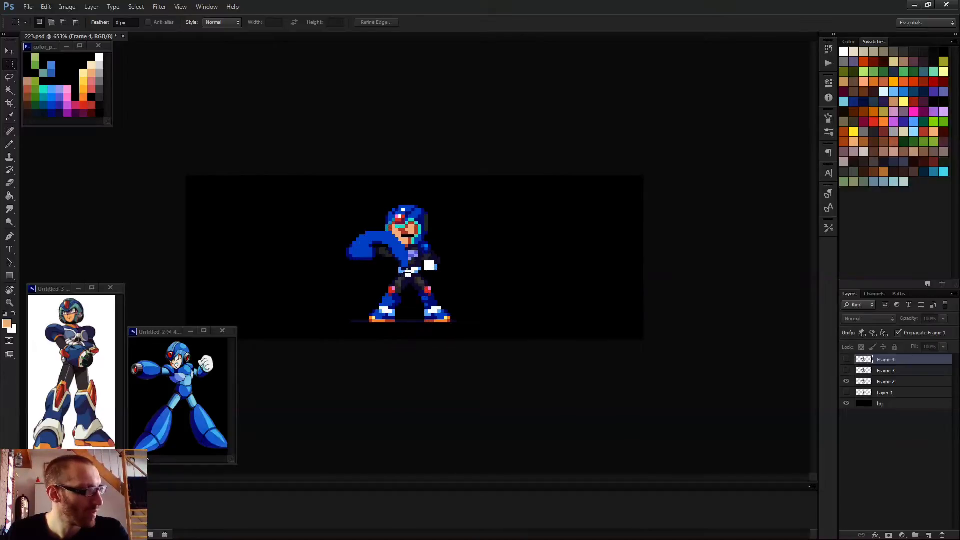
click(893, 373)
scroll(501, 225, up, 4)
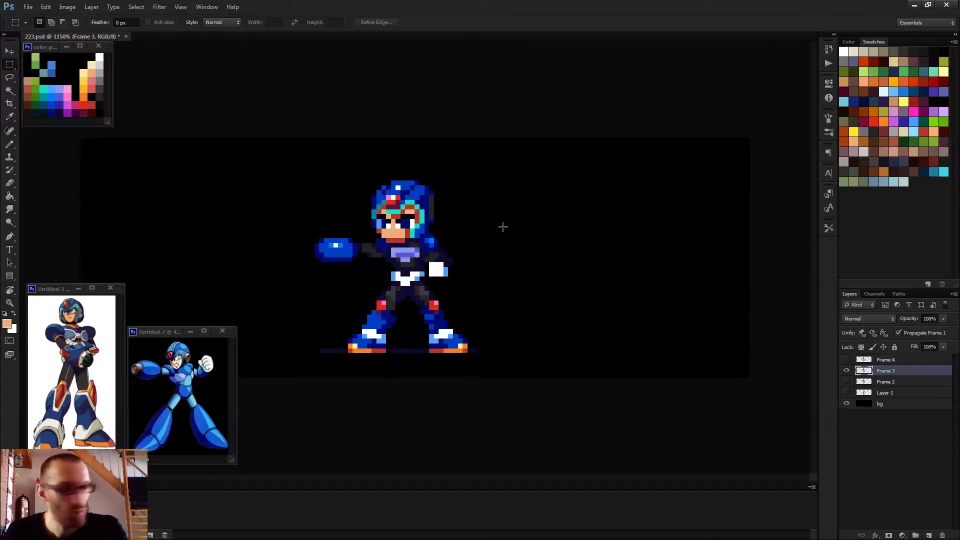
drag(320, 165, 431, 233)
scroll(374, 232, up, 4)
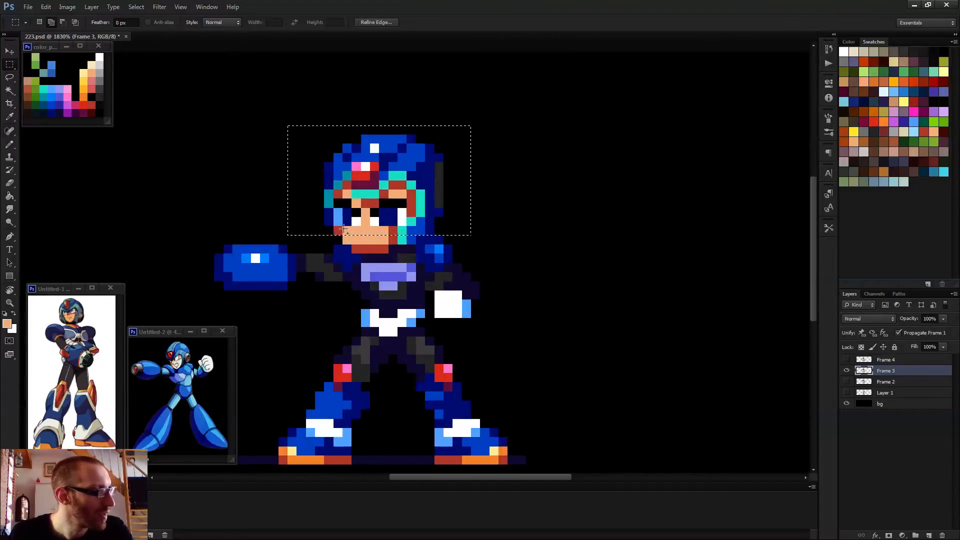
drag(343, 229, 413, 243)
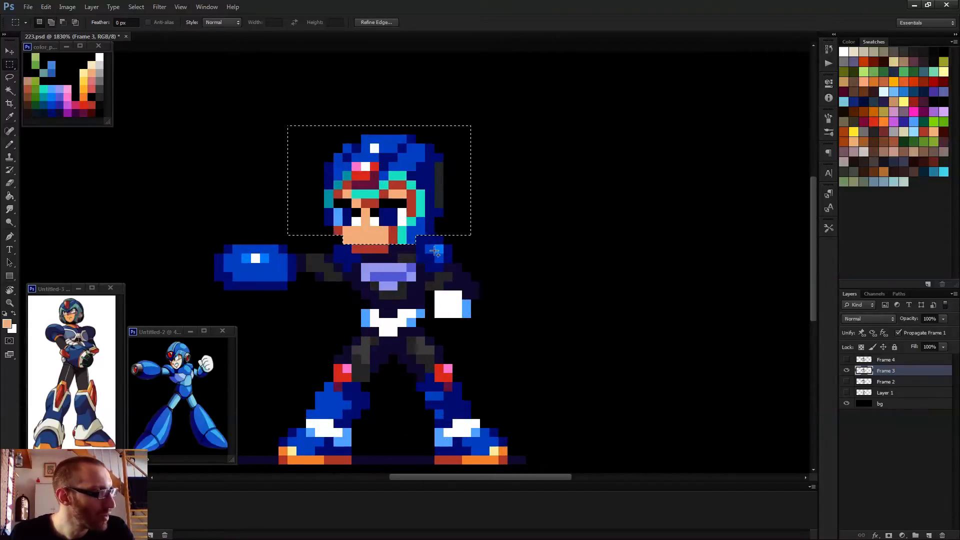
scroll(447, 264, down, 3)
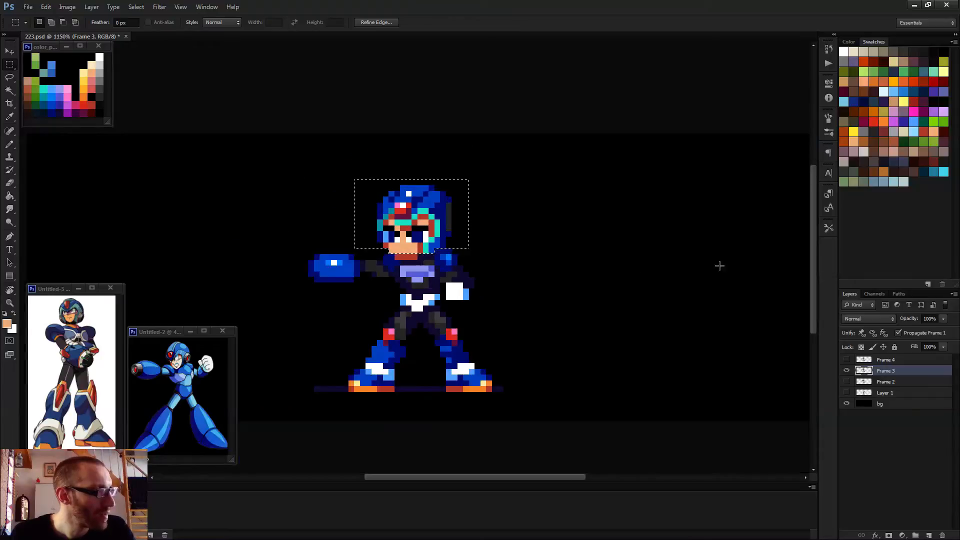
key(v)
key(Down)
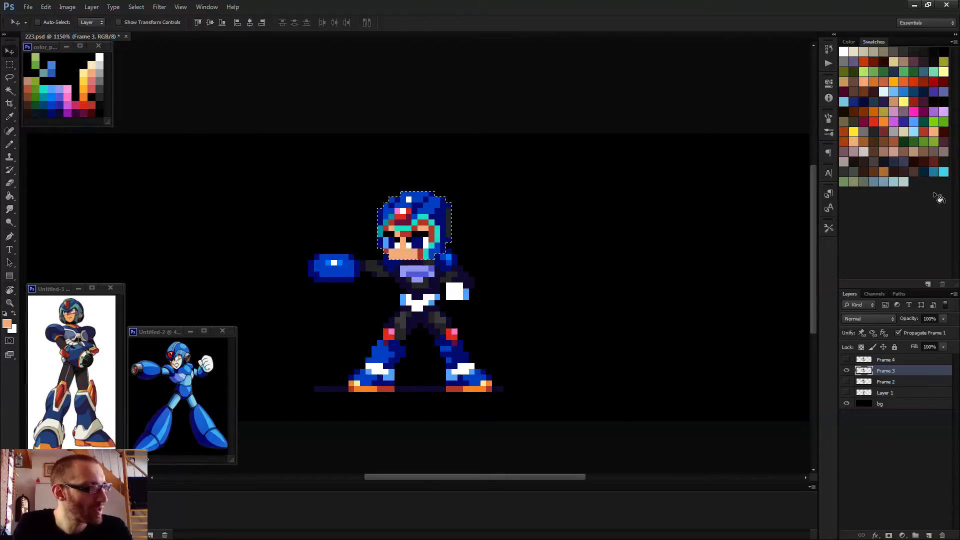
key(ctrl+d)
key(space)
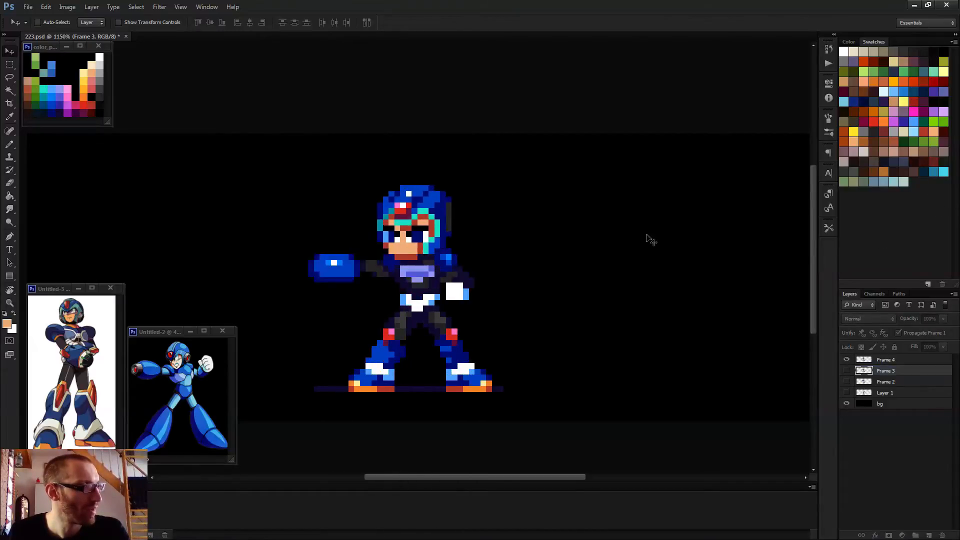
scroll(513, 257, down, 2)
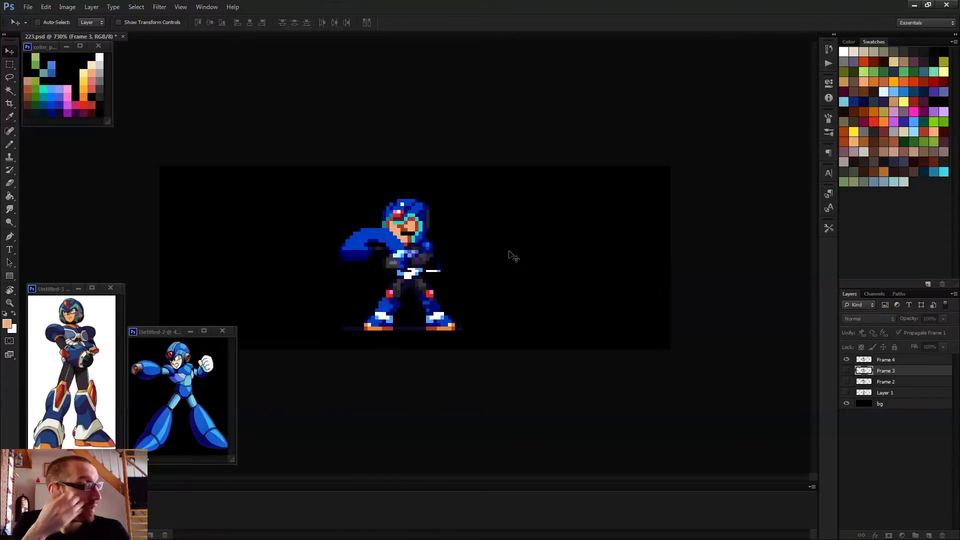
key(space)
scroll(567, 257, down, 2)
key(space)
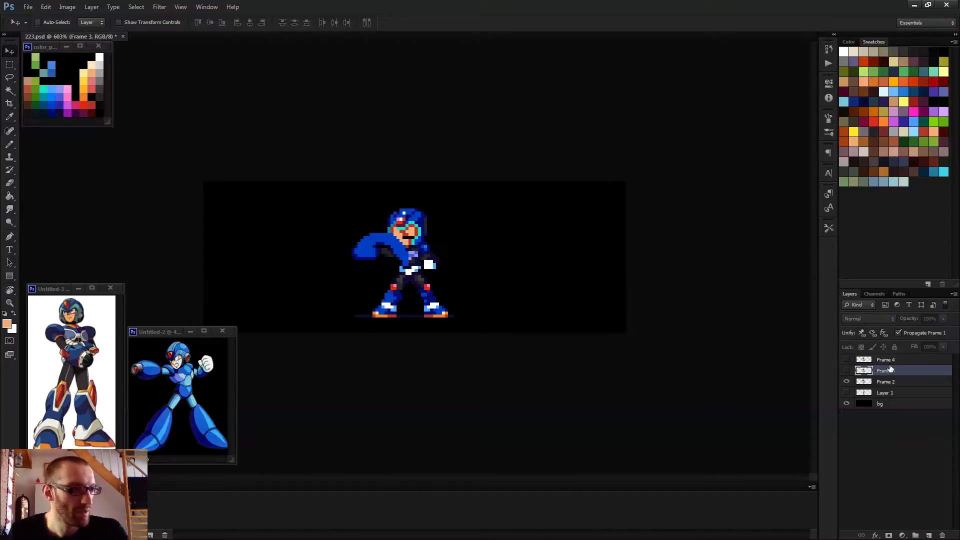
- Lower the helmet and face in Frame 2 by one pixel, excluding the arm smear from the selection, and play the animation
click(899, 384)
scroll(400, 227, up, 5)
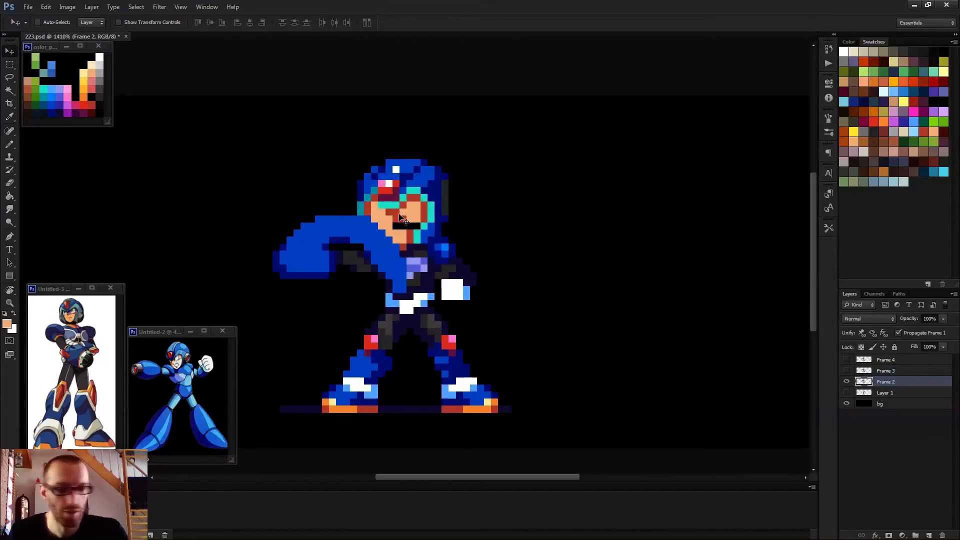
key(m)
scroll(394, 202, up, 2)
drag(325, 138, 493, 233)
drag(385, 239, 498, 250)
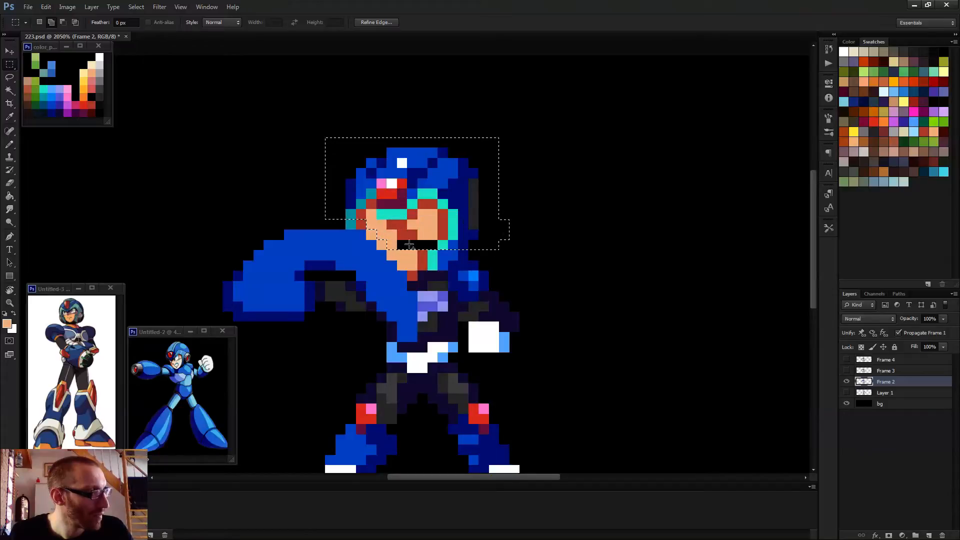
drag(386, 239, 478, 260)
drag(403, 257, 472, 264)
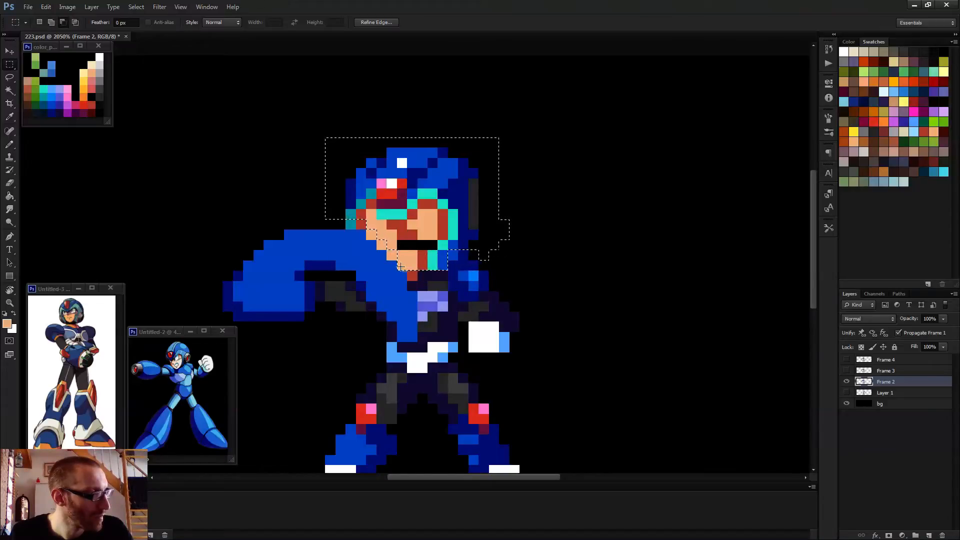
scroll(514, 272, down, 3)
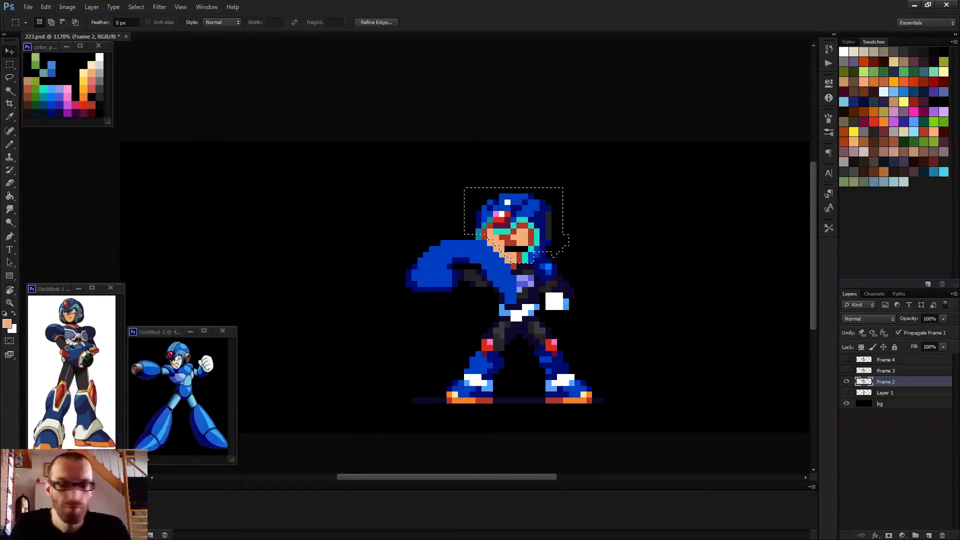
key(v)
key(Down)
key(ctrl+d)
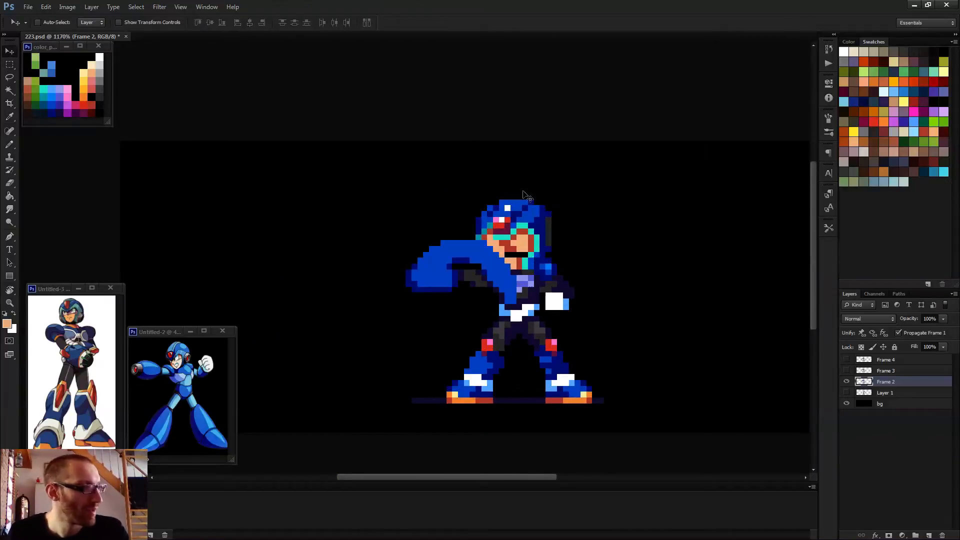
scroll(509, 253, down, 2)
key(space)
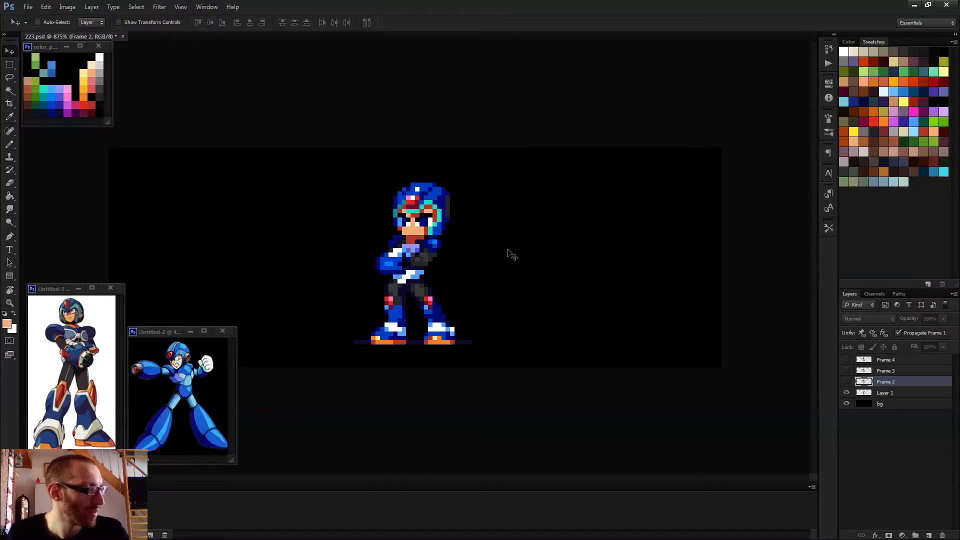
scroll(514, 255, down, 2)
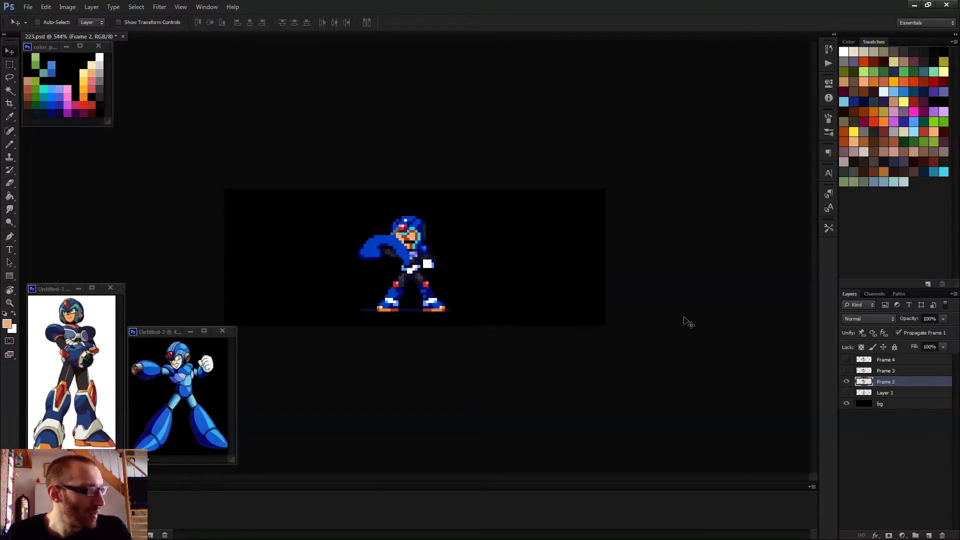
- Delete the Frame 3 layer together with its animation frame, and return to the Frame 2 pose
key(m)
scroll(430, 270, up, 4)
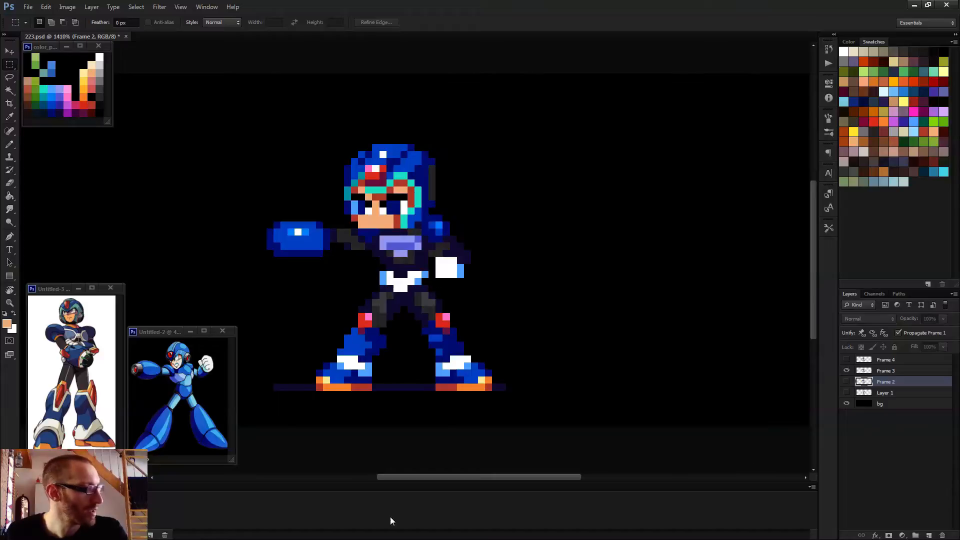
click(879, 371)
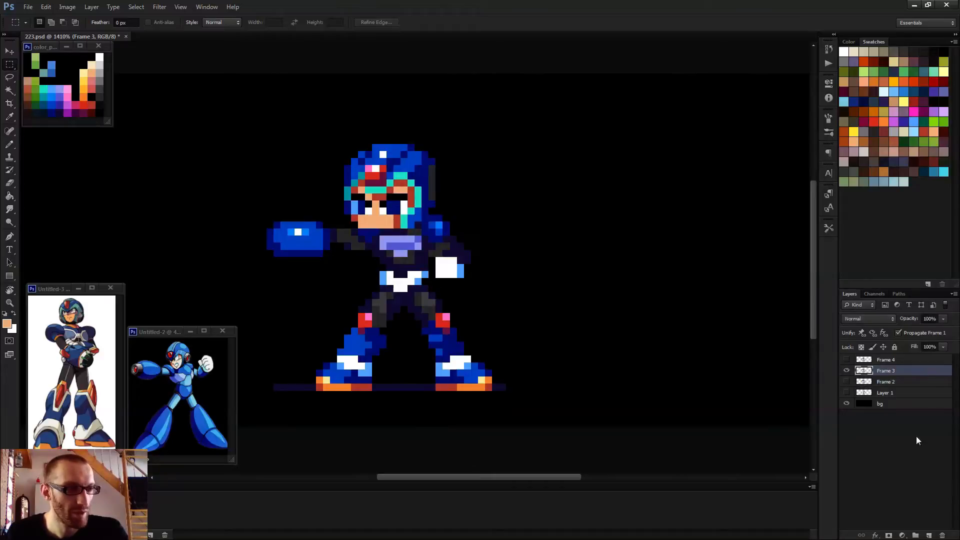
click(942, 535)
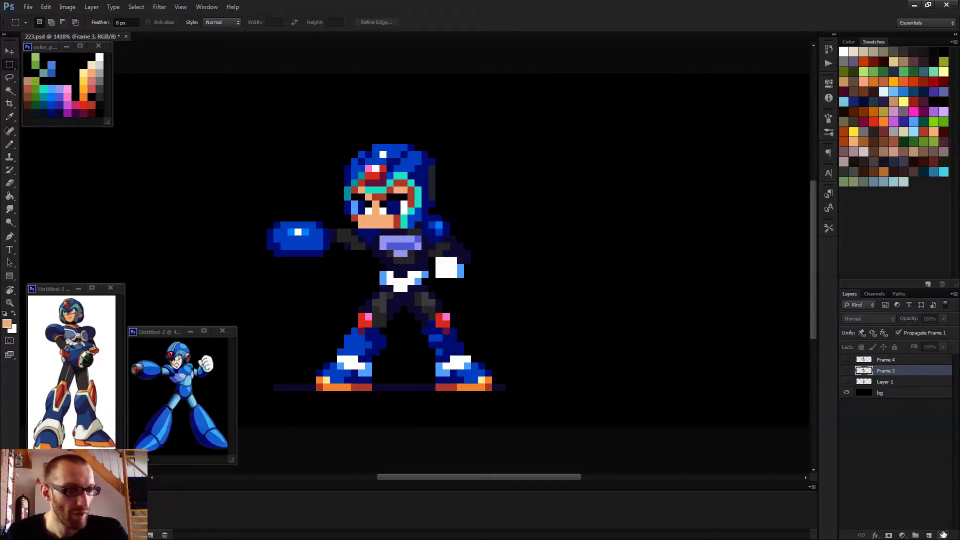
click(164, 535)
click(73, 509)
- Compare Frame 2 with the first pose and move Frame 2's white fist down one pixel
scroll(427, 210, up, 2)
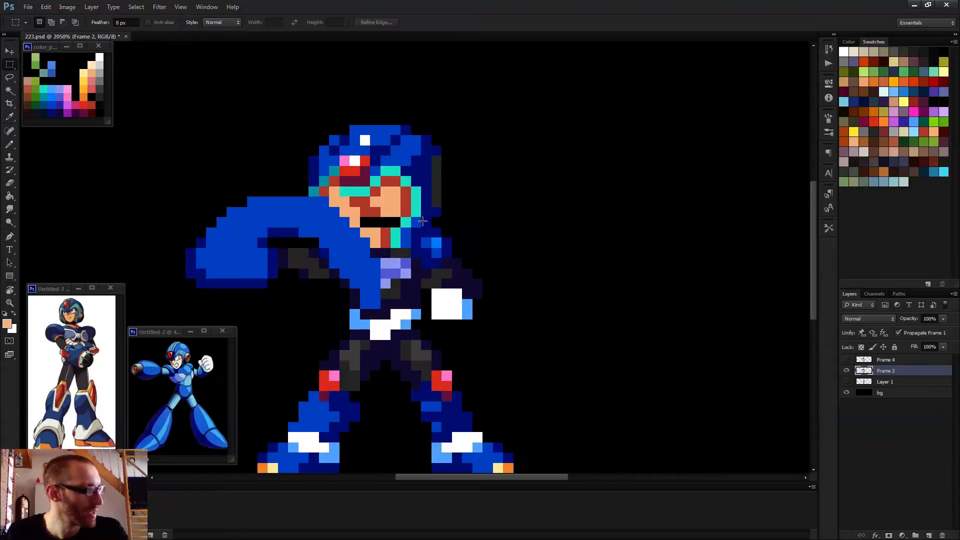
key(Left)
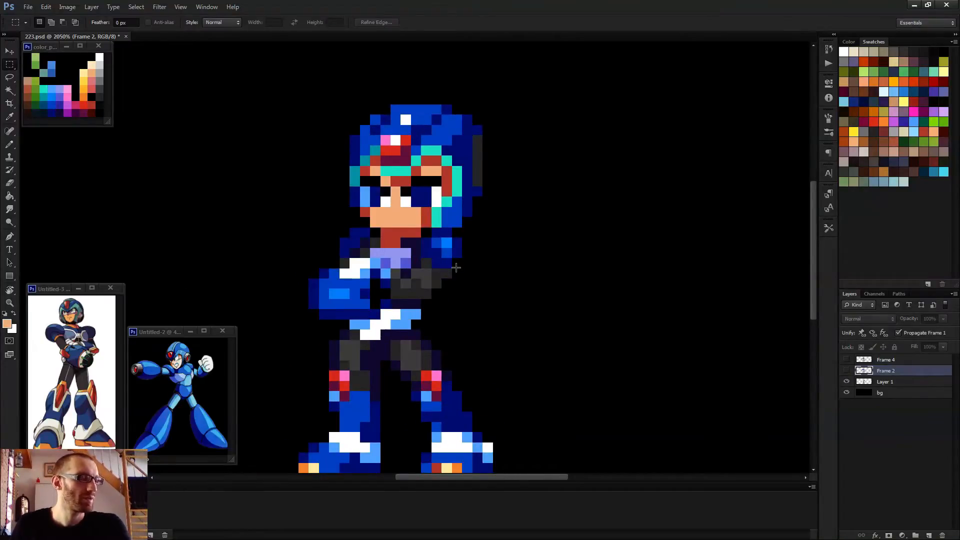
key(Right)
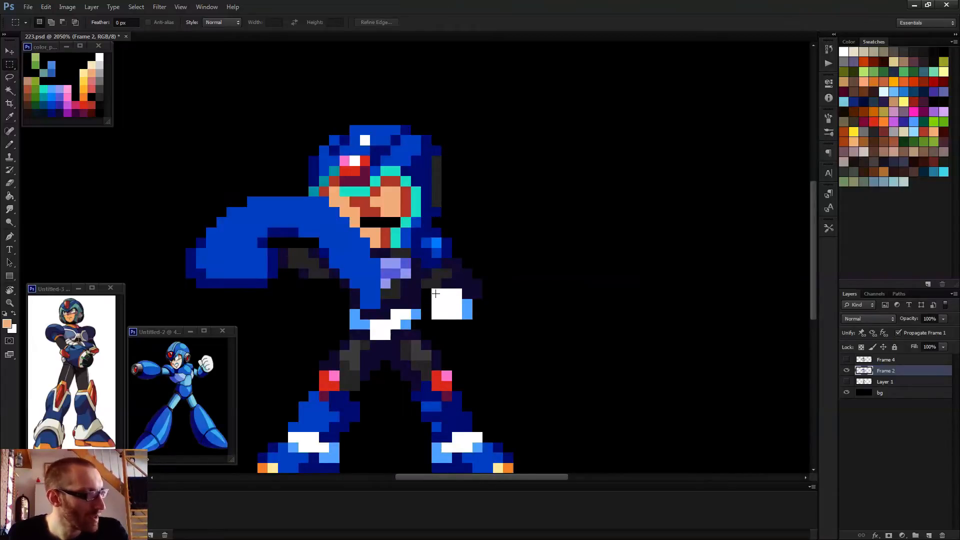
drag(435, 293, 472, 320)
key(v)
key(Down)
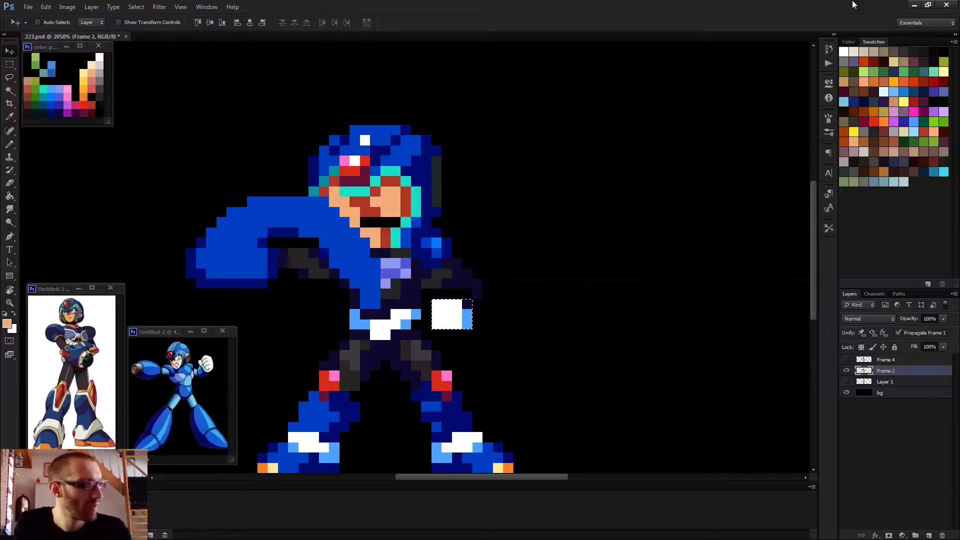
- Paint the gap above Frame 2's fist and adjoining grey forearm pixels in the arm's dark purple, and play the animation
key(b)
scroll(580, 223, up, 2)
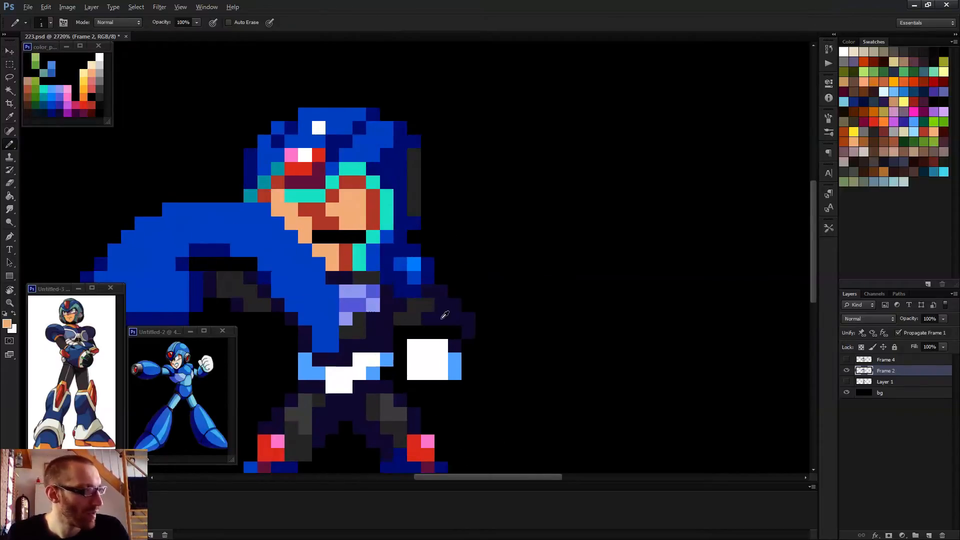
alt+click(468, 332)
drag(455, 332, 428, 329)
scroll(494, 332, down, 3)
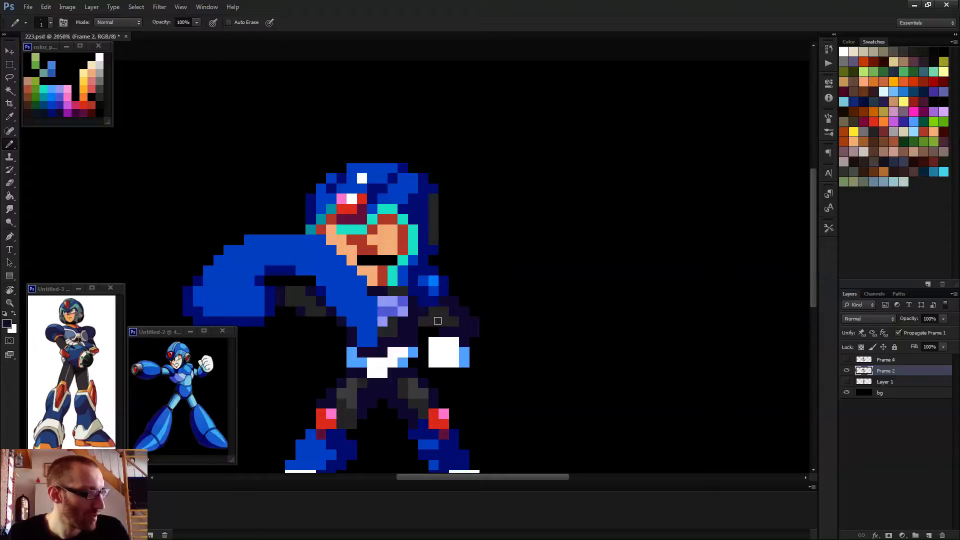
click(454, 321)
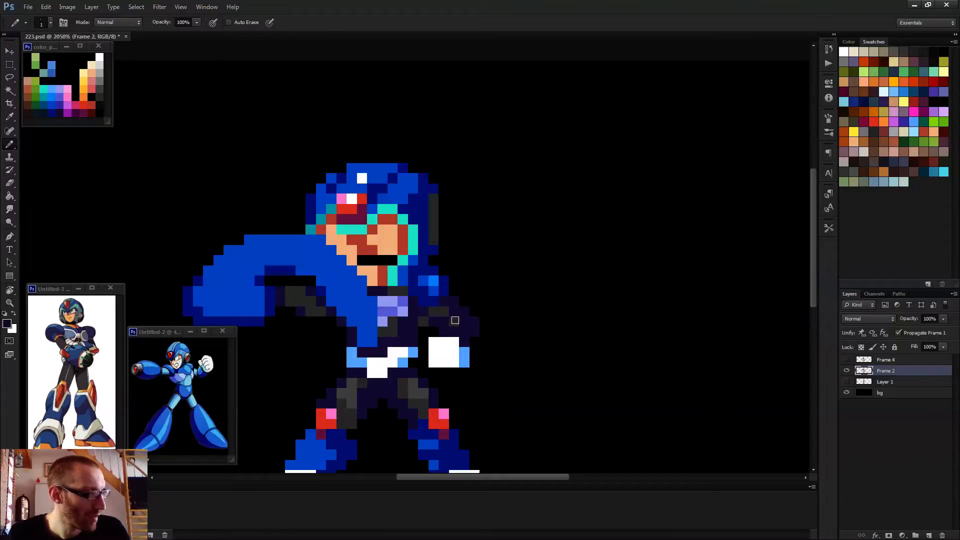
scroll(481, 316, down, 5)
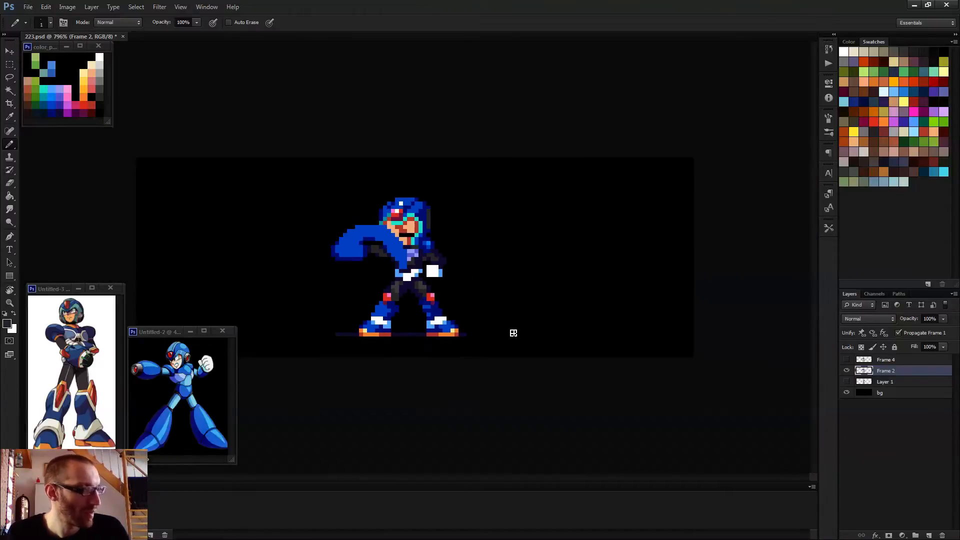
key(space)
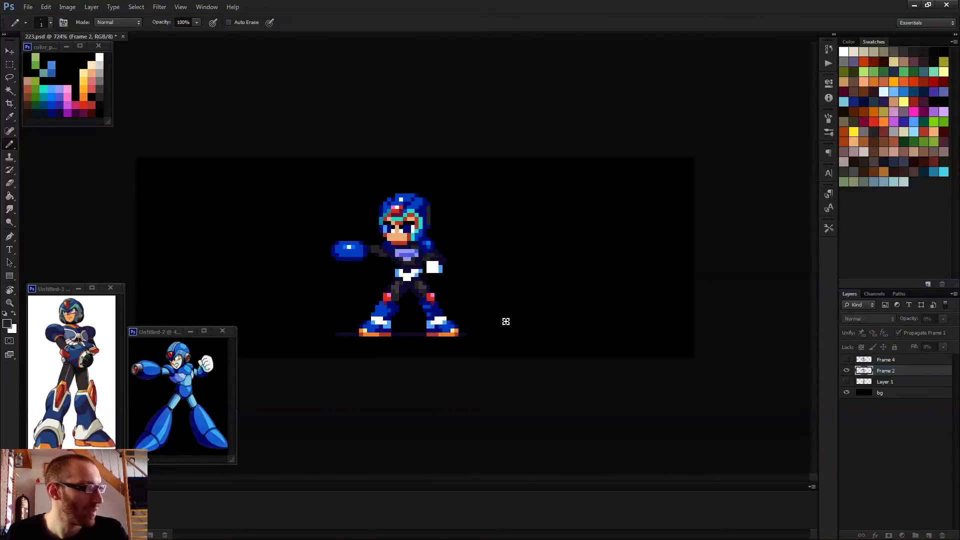
scroll(548, 298, down, 2)
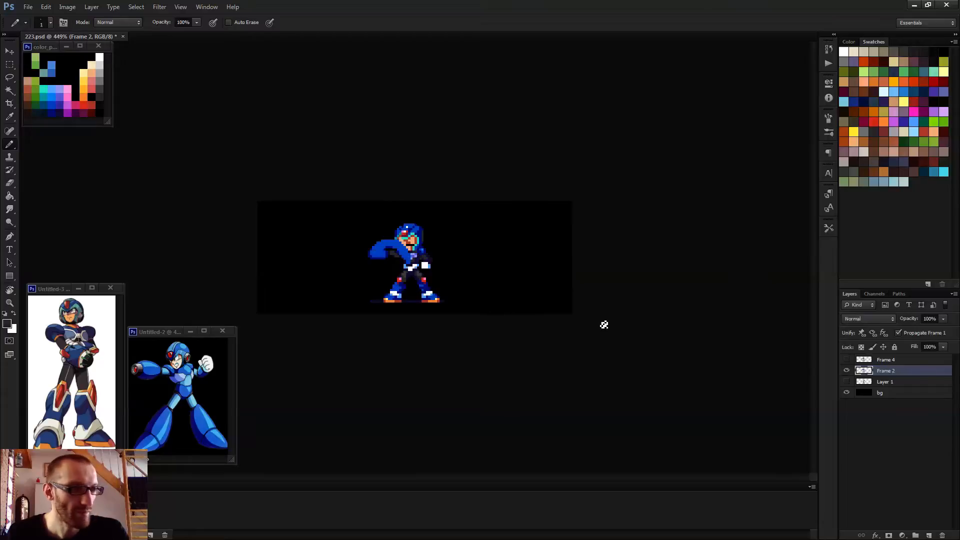
- Move the red knee guard and upper shin of Frame 2's right-hand leg one pixel up and one pixel right
scroll(437, 304, up, 7)
key(m)
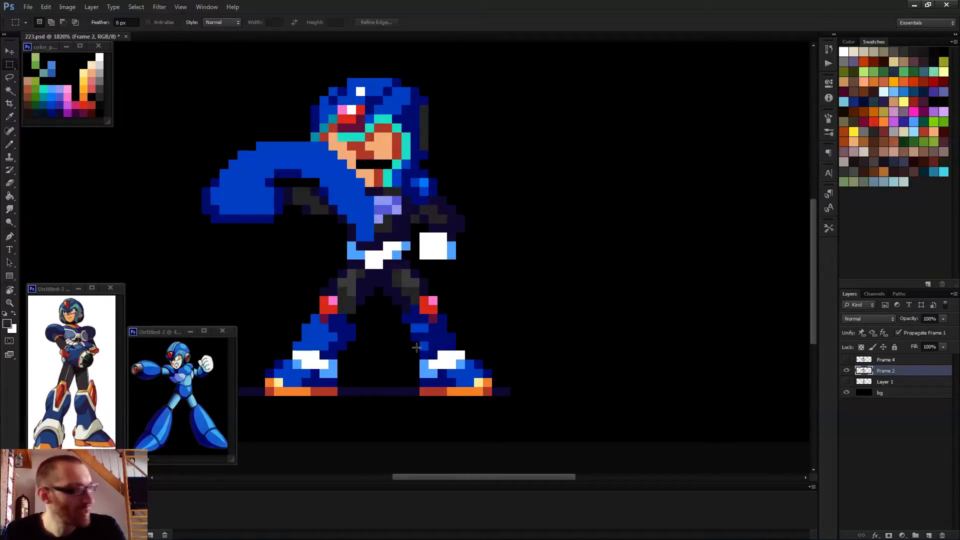
drag(406, 300, 446, 342)
key(v)
key(Up)
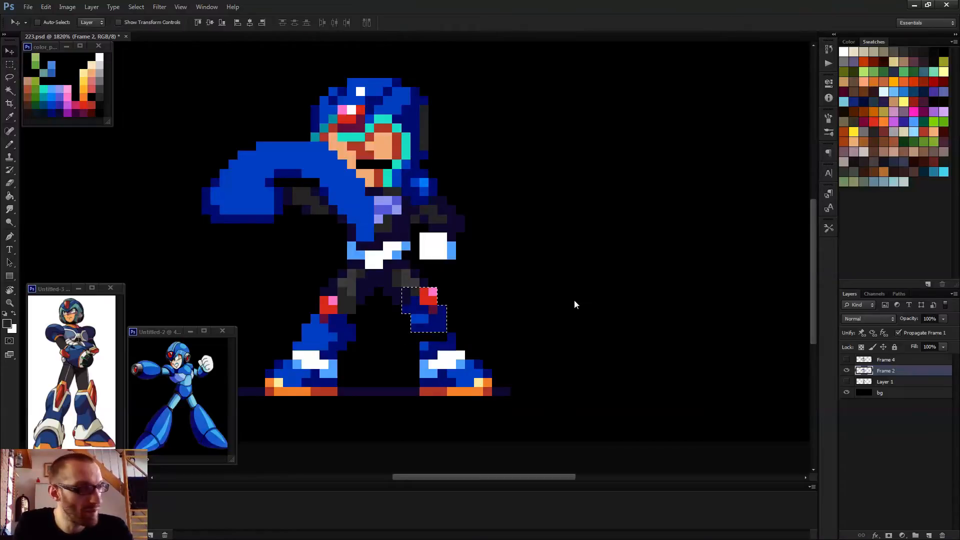
key(Right)
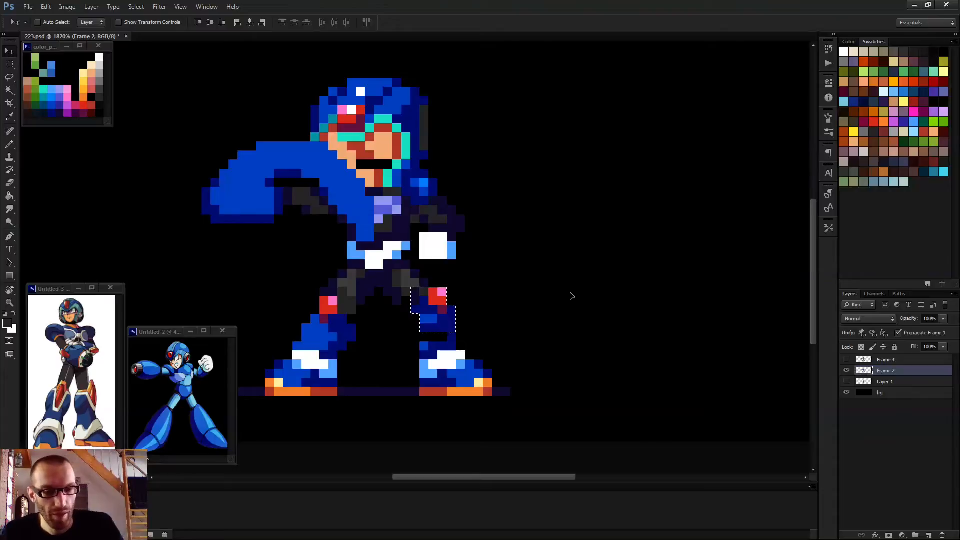
- Move the boot of Frame 2's right-hand leg one pixel up and one pixel left to close the gap below the shin
key(b)
scroll(475, 328, up, 2)
alt+click(426, 350)
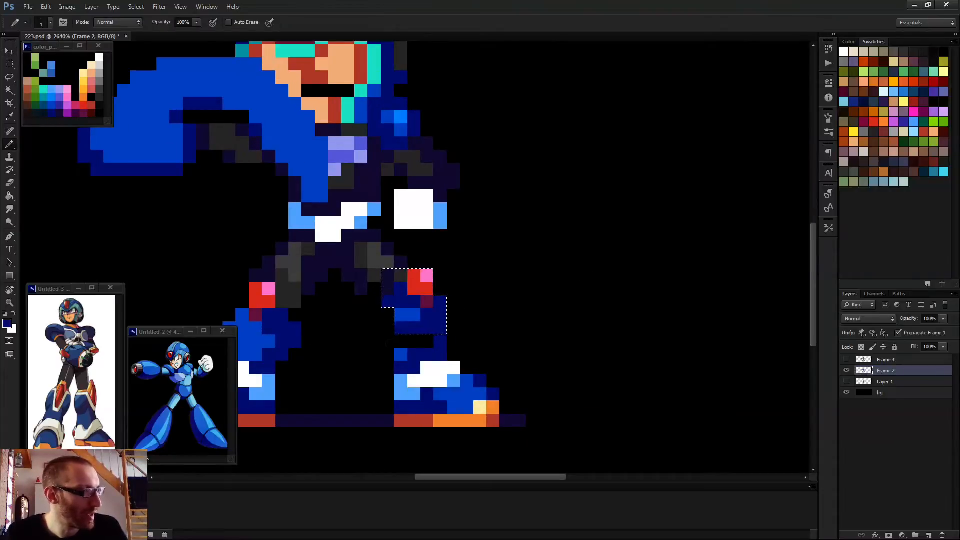
scroll(400, 362, down, 4)
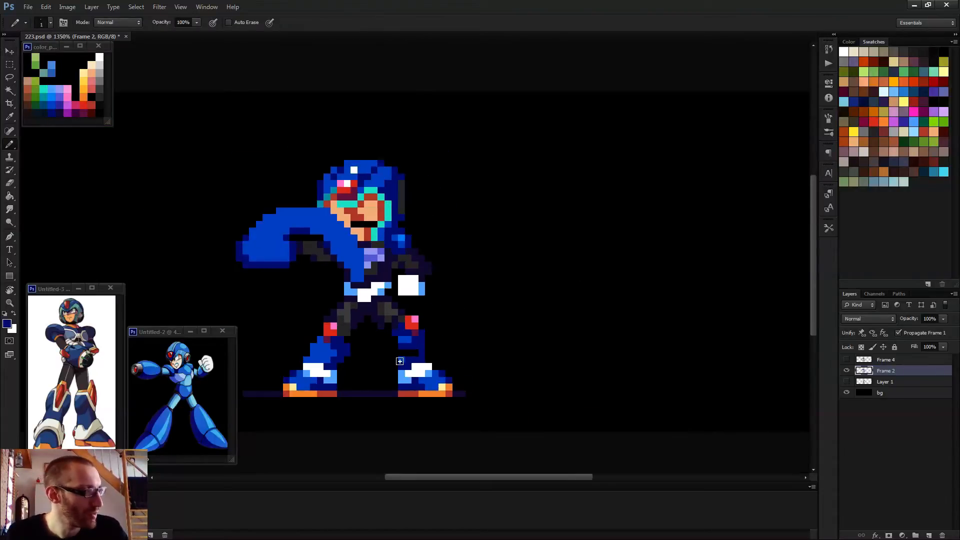
key(m)
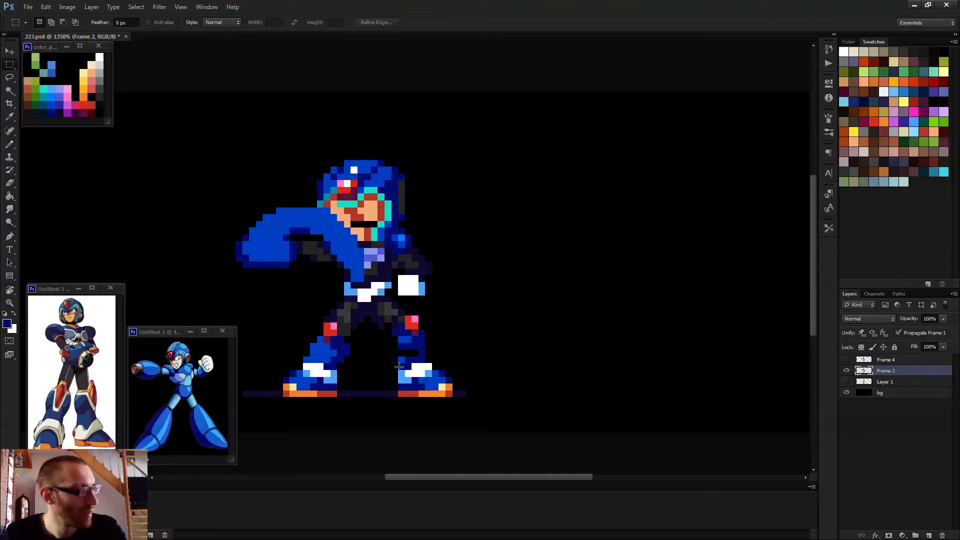
drag(400, 357, 452, 396)
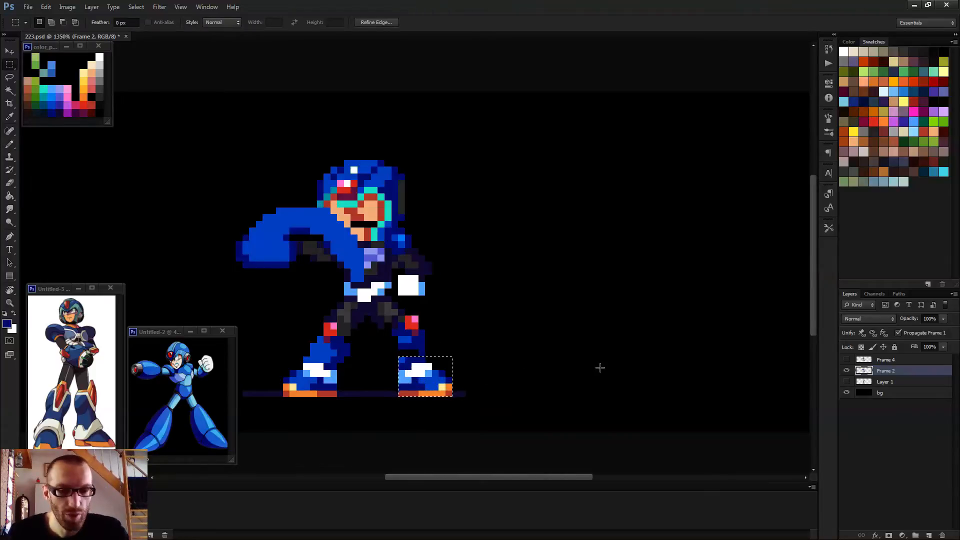
key(v)
key(Up)
key(Left)
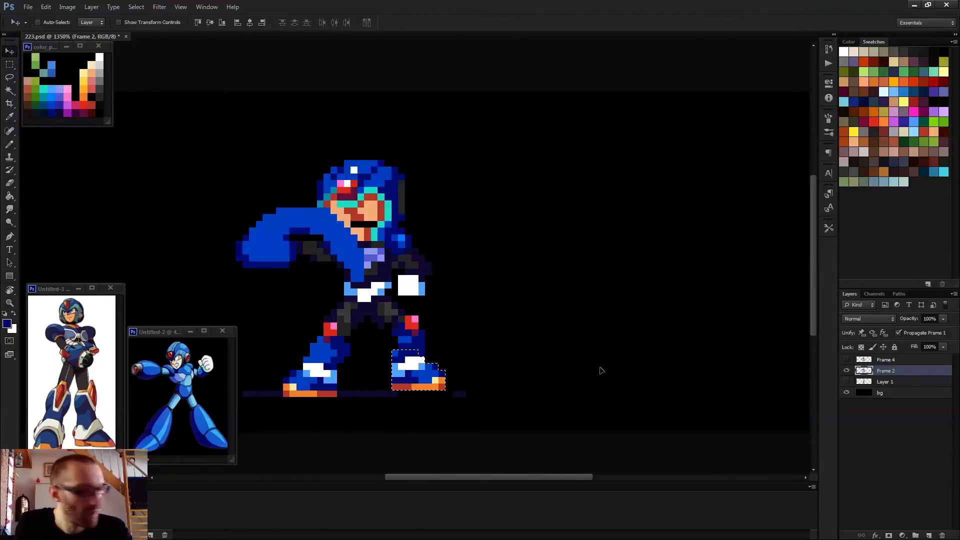
key(m)
key(ctrl+d)
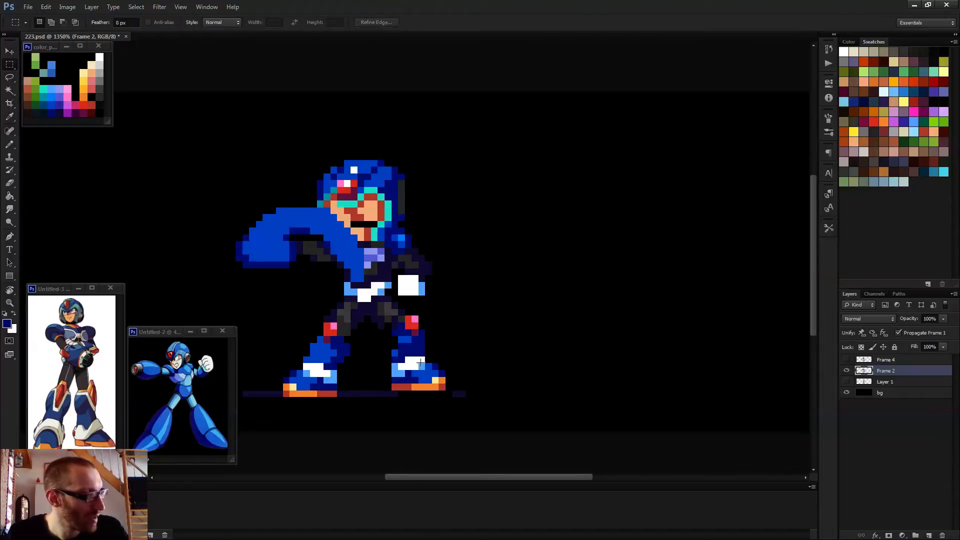
- Move the toe section of Frame 2's right-hand boot one pixel down onto the ground and clear the selection
drag(419, 357, 452, 390)
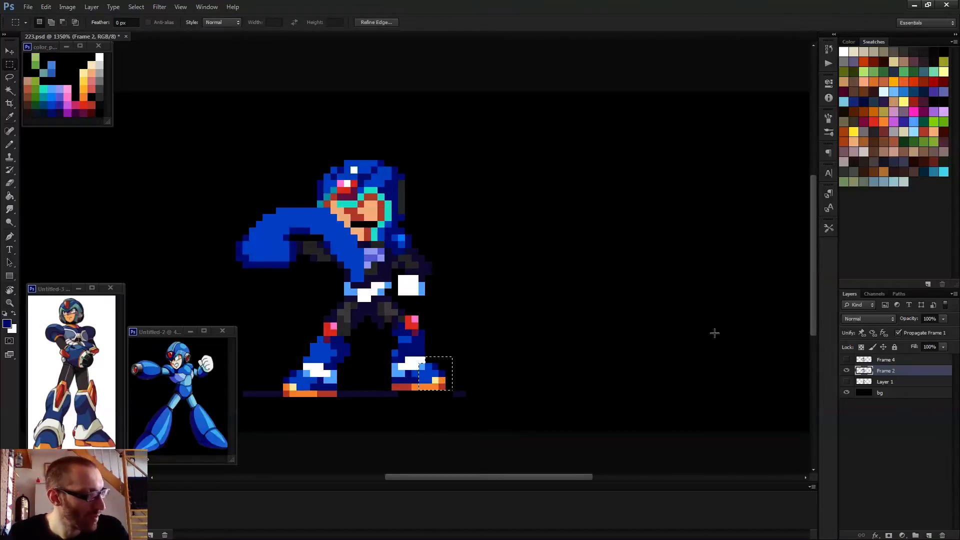
key(v)
key(Down)
key(ctrl+d)
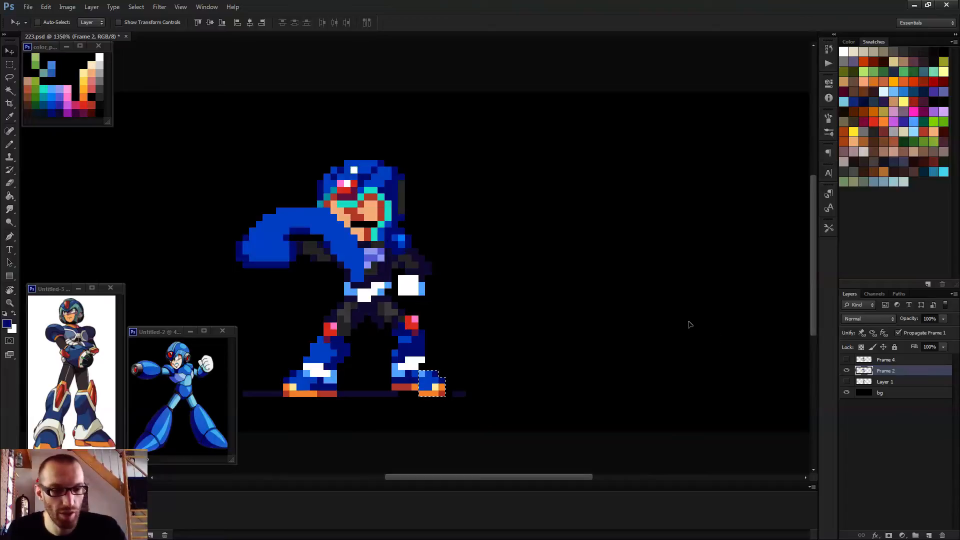
key(ctrl+v)
key(ctrl+alt+z)
key(ctrl+alt+z)
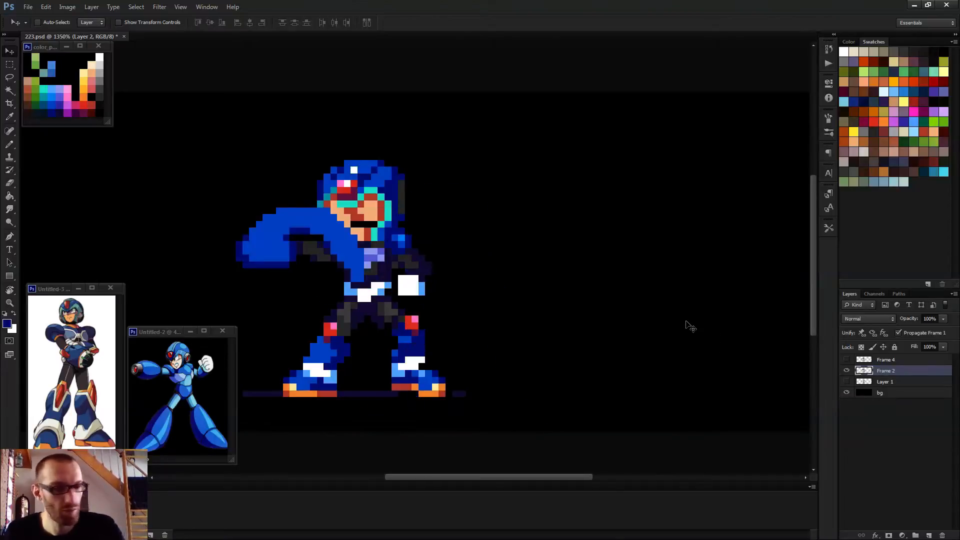
key(b)
scroll(456, 364, up, 2)
key(ctrl+d)
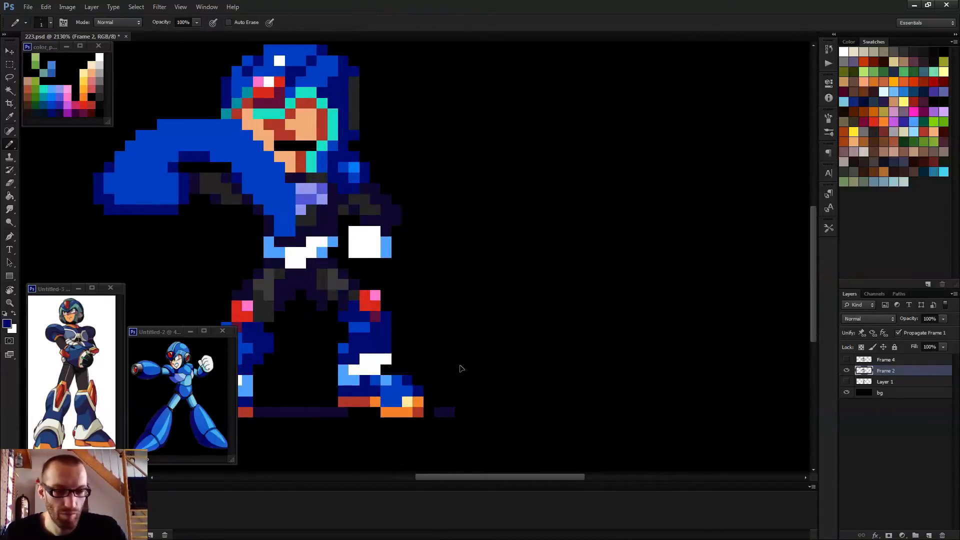
- Repaint the right-hand boot with a dark blue pixel beneath the white cuff and a brownish-red middle sole bordered by dark blue
scroll(409, 381, up, 1)
click(376, 362)
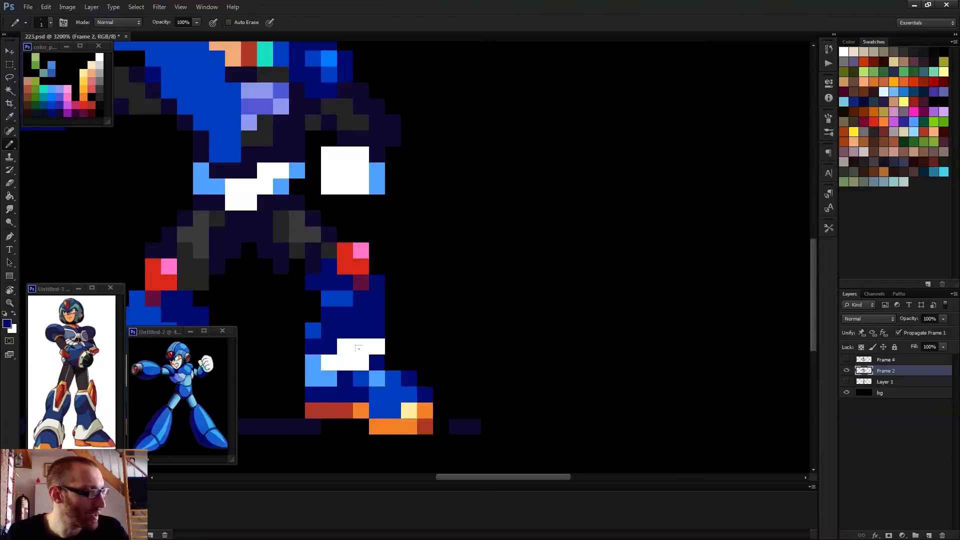
alt+click(384, 422)
click(361, 427)
alt+click(332, 403)
click(361, 410)
click(361, 426)
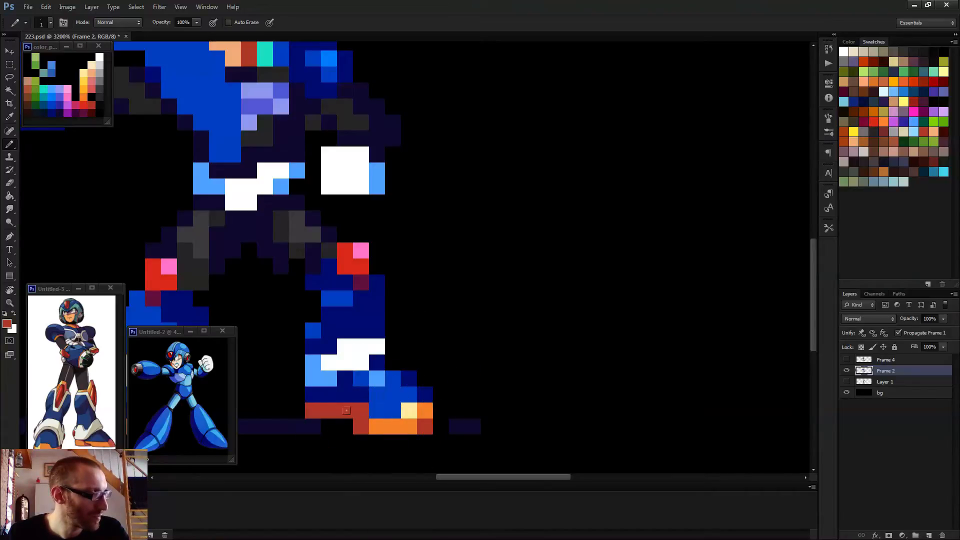
click(345, 426)
alt+click(368, 418)
alt+click(354, 402)
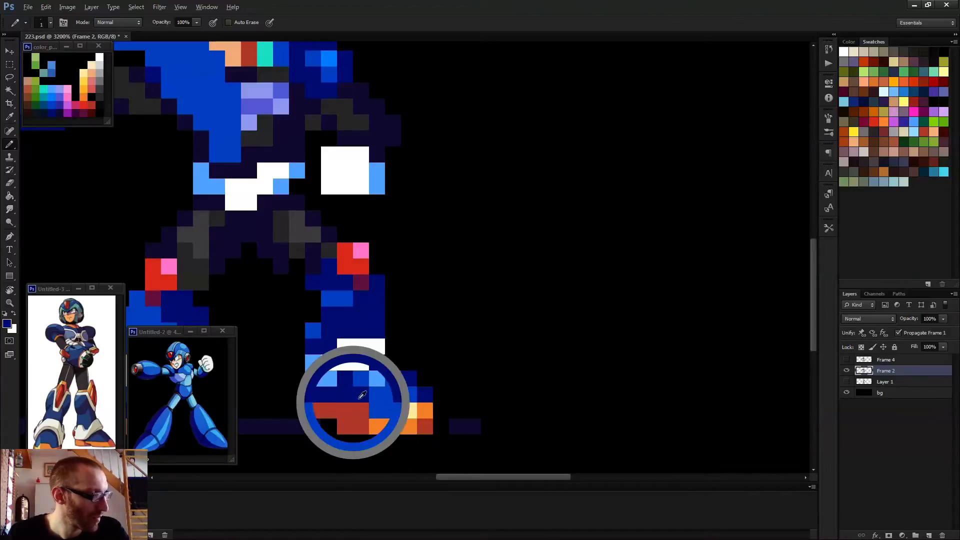
click(361, 410)
- Fill the ground line's gaps around the right-hand boot in its dark purple and play the animation
scroll(435, 399, down, 5)
alt+click(390, 408)
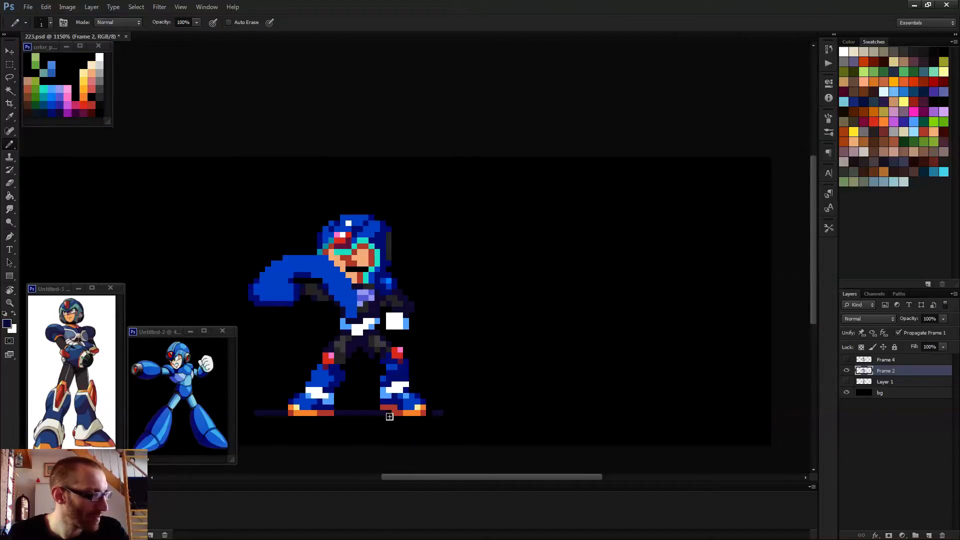
scroll(508, 413, down, 3)
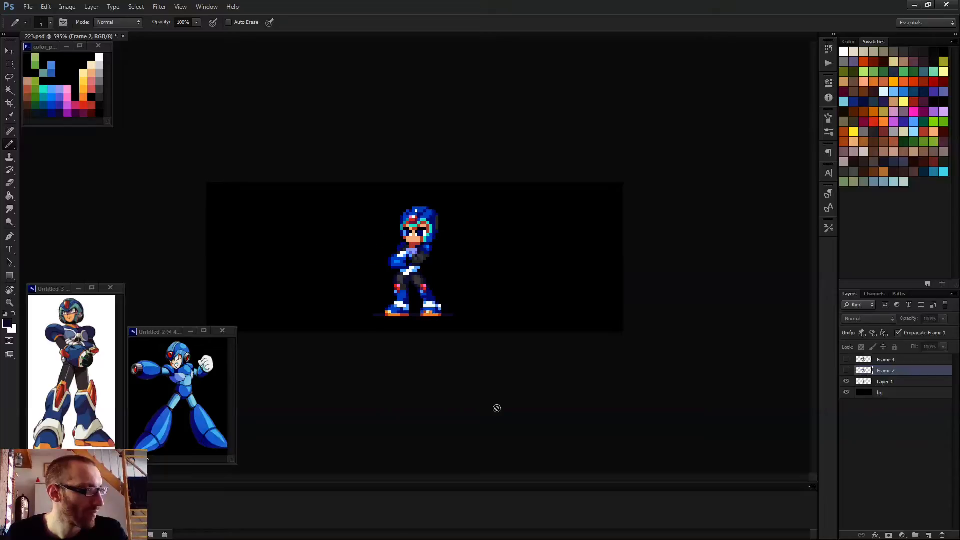
scroll(500, 414, down, 2)
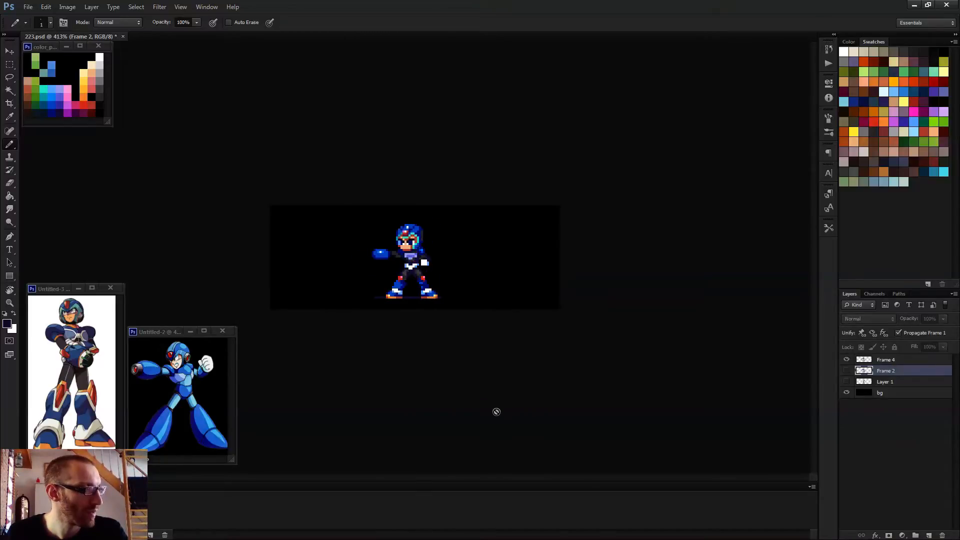
key(space)
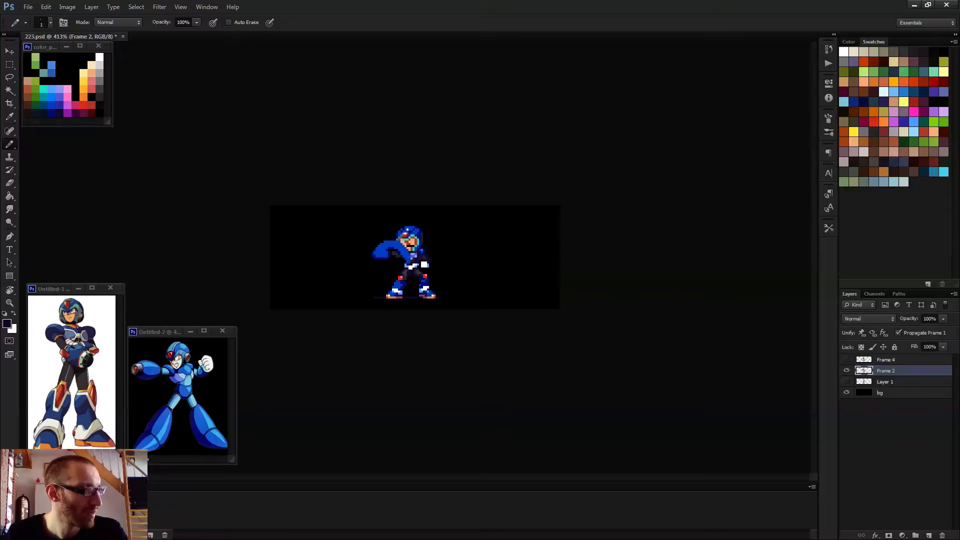
- Move Frame 2's whole right-hand lower leg, from knee guard to sole, two pixels left
scroll(418, 264, up, 3)
key(m)
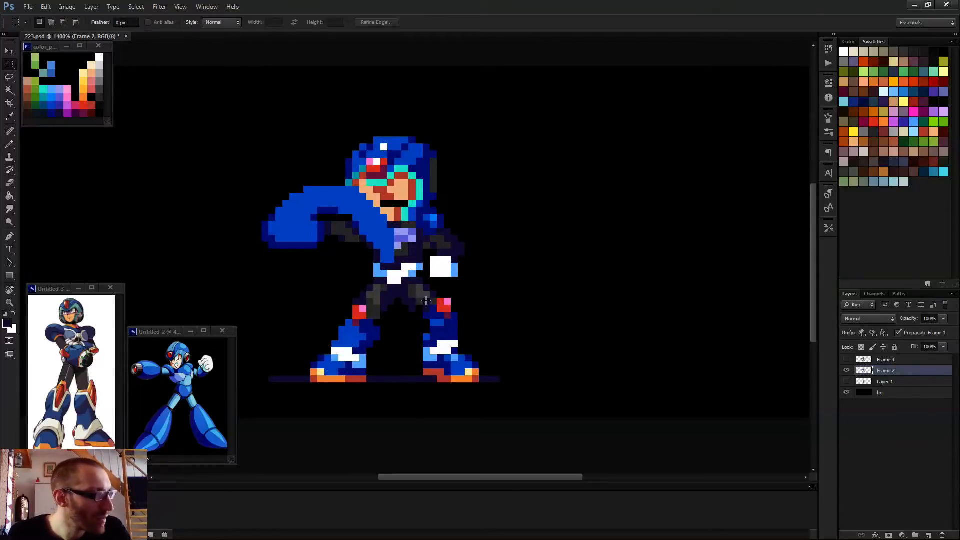
drag(423, 298, 479, 389)
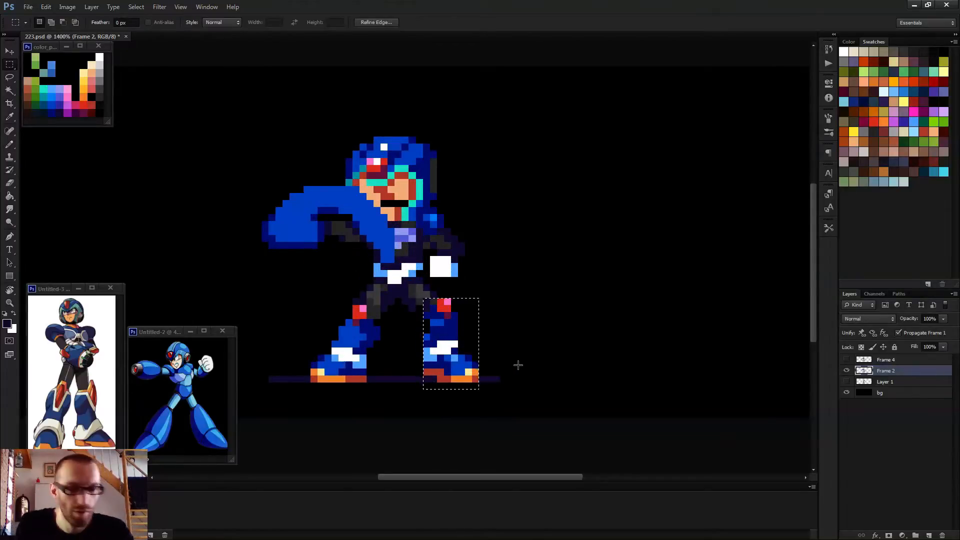
key(v)
key(Left)
key(Left)
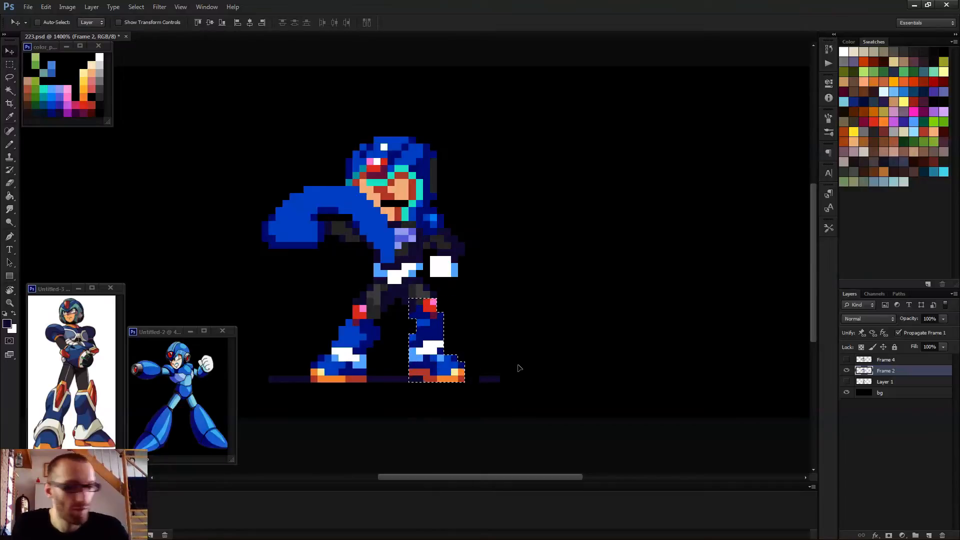
- Fill the ground line's gap in front of the right-hand boot's toe with the line's dark purple
key(ctrl+d)
key(b)
scroll(491, 369, up, 1)
alt+click(504, 386)
drag(478, 383, 456, 383)
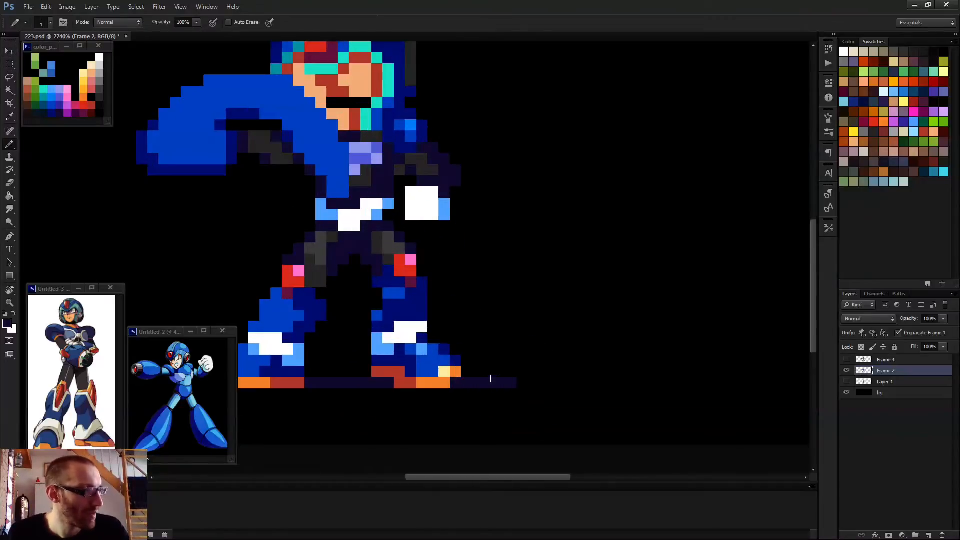
alt+click(415, 381)
scroll(519, 385, down, 5)
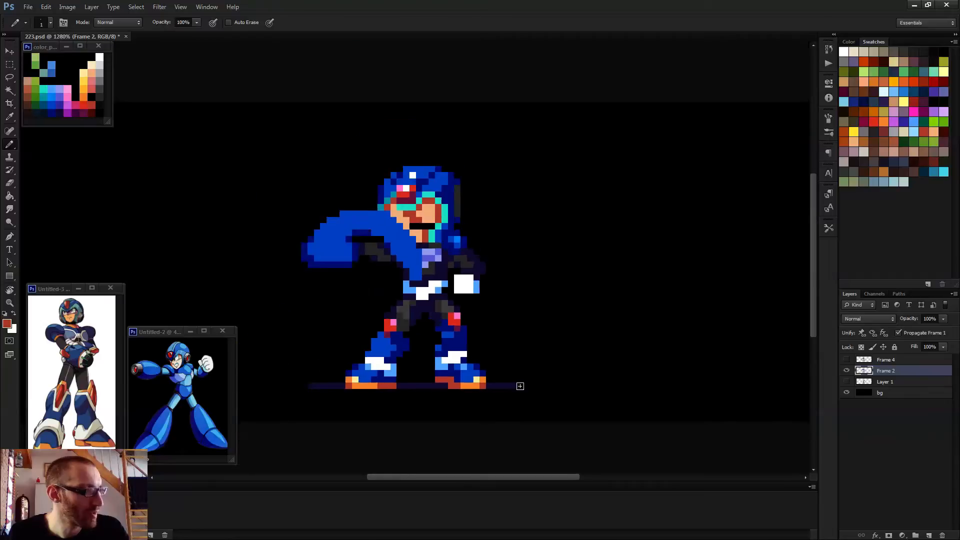
- Play the animation and step back and forth through its frames to compare the leg positions in the first pose and Frame 2
key(space)
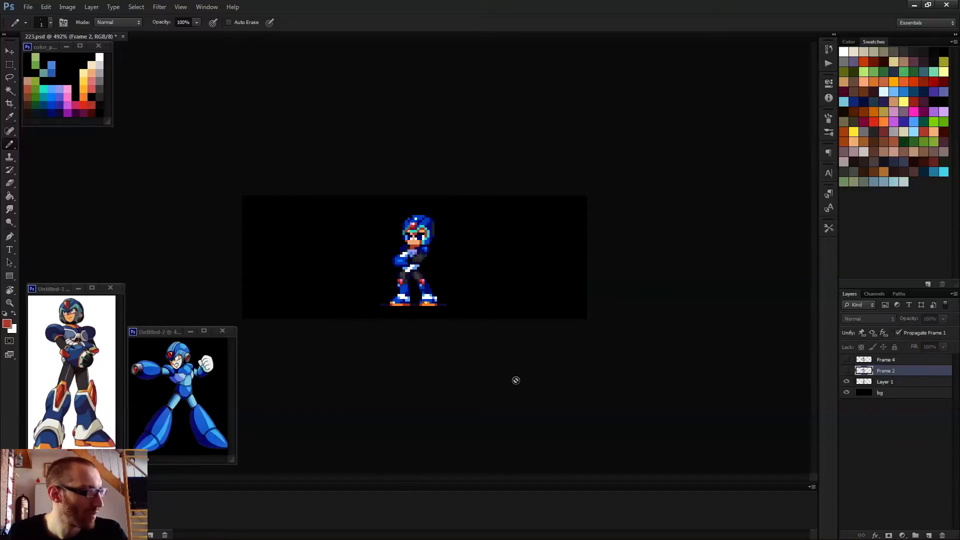
key(space)
scroll(511, 383, down, 2)
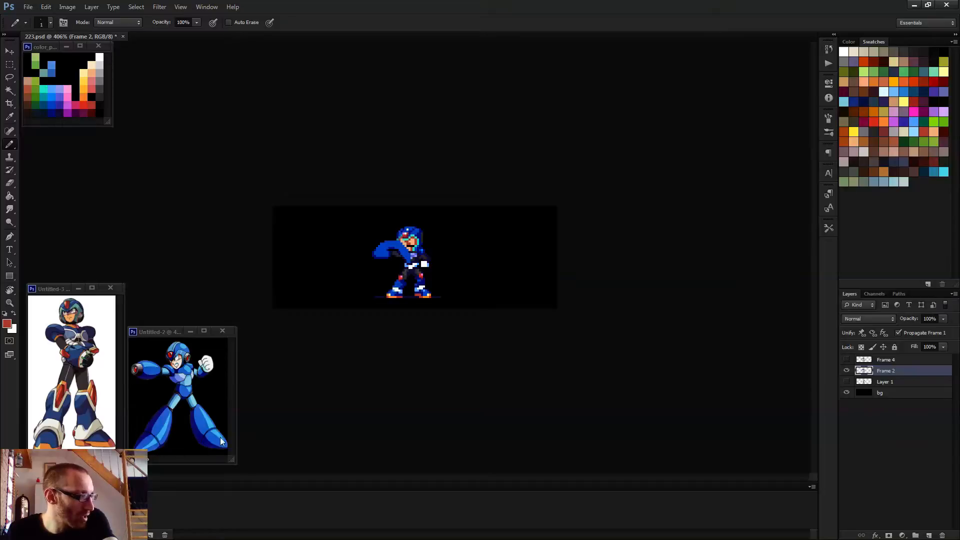
key(Right)
key(Right)
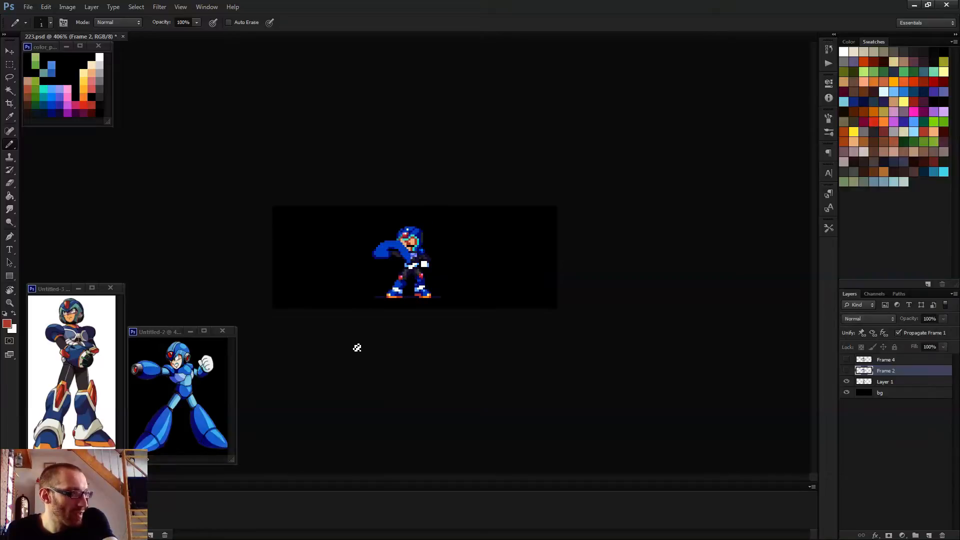
key(Right)
key(Left)
key(Right)
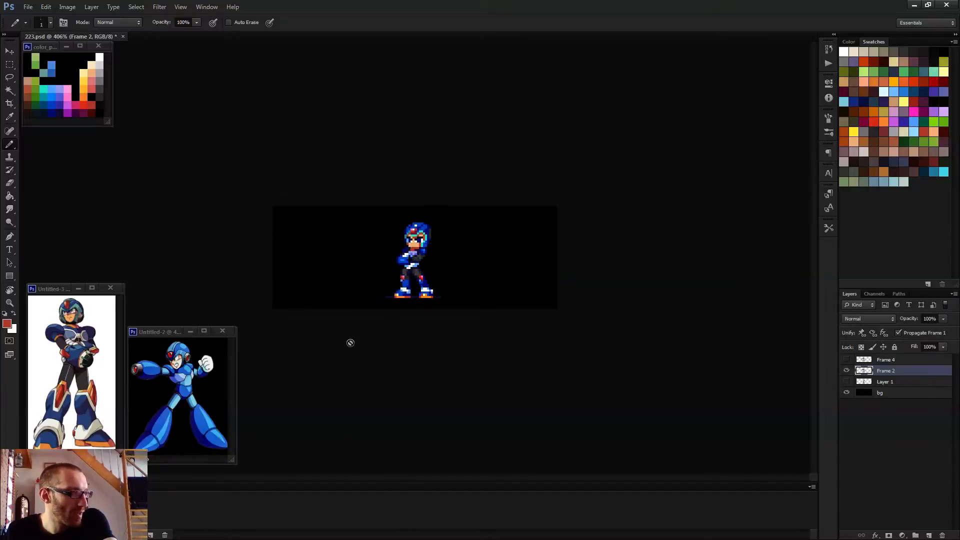
- Move Frame 2's left-hand boot, including its white cuff, two pixels right
scroll(408, 299, up, 7)
key(m)
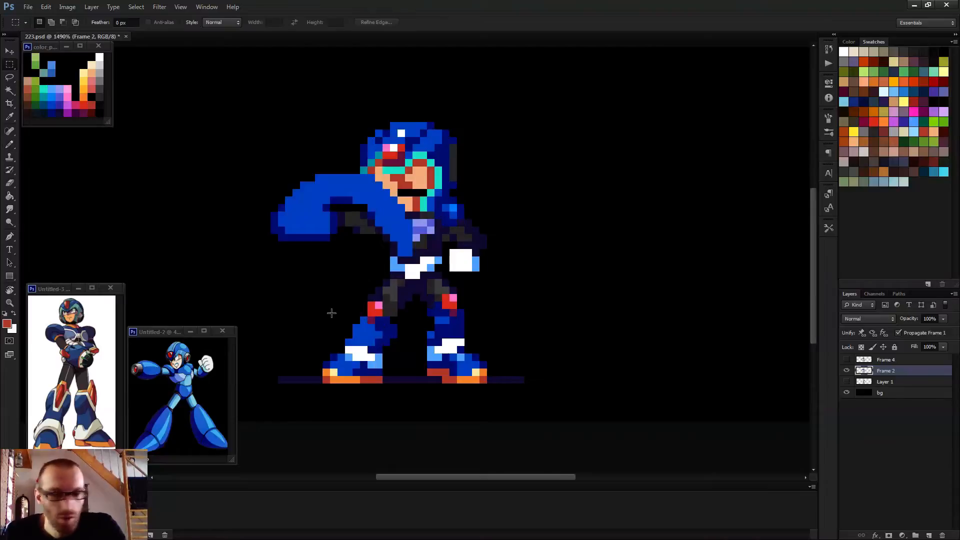
drag(322, 354, 390, 390)
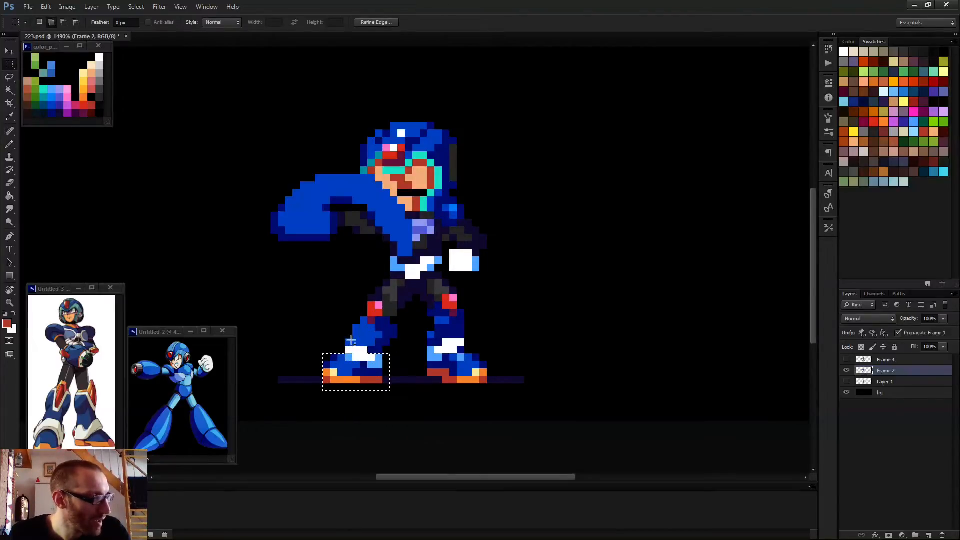
drag(386, 360, 386, 361)
scroll(386, 360, down, 2)
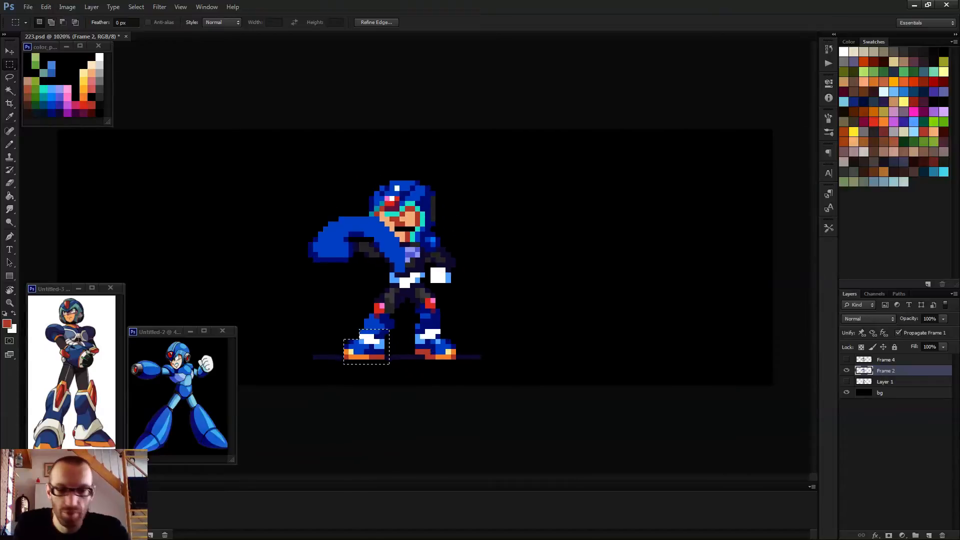
key(v)
key(Right)
key(Right)
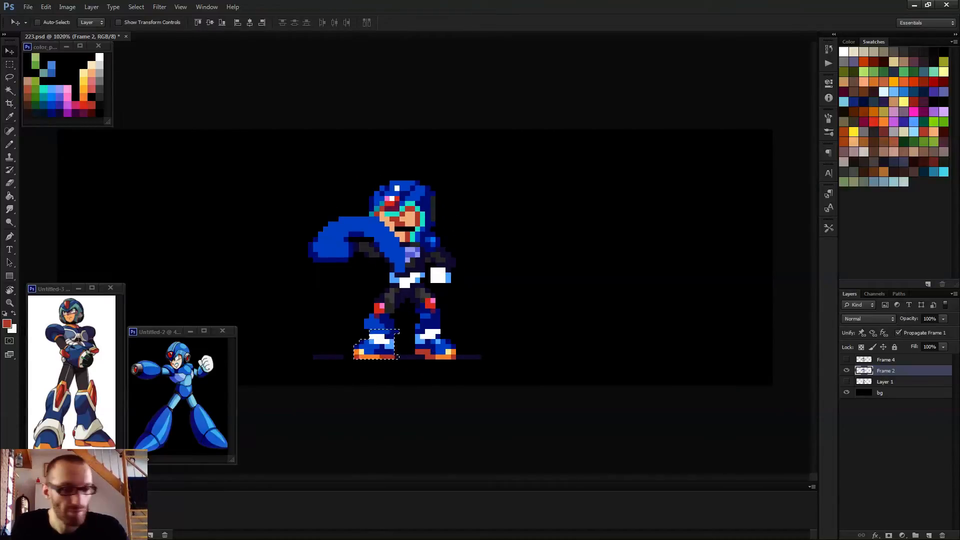
- Fill the ground line's gap beside the left-hand boot and shift the top row of its white cuff one pixel toward the outer edge
key(b)
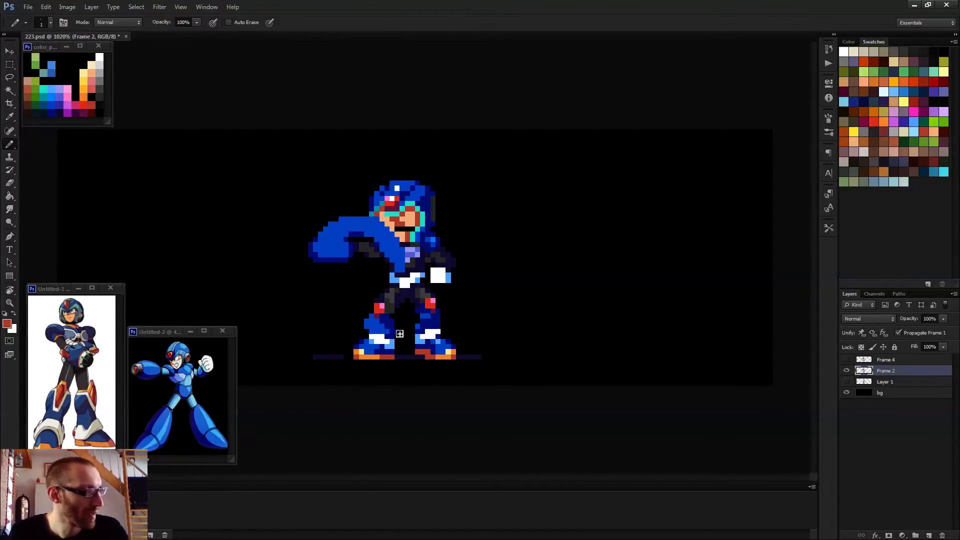
scroll(399, 333, up, 3)
alt+click(315, 394)
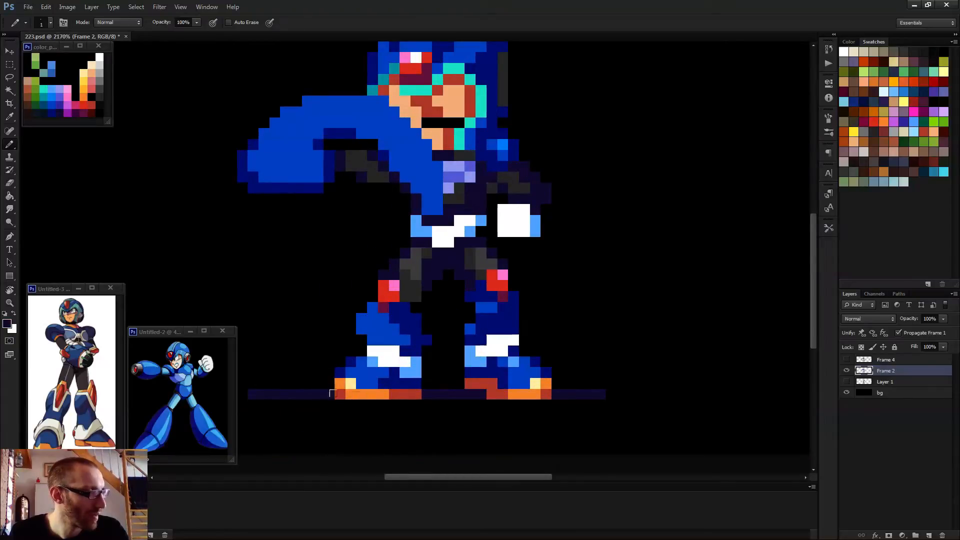
alt+click(358, 358)
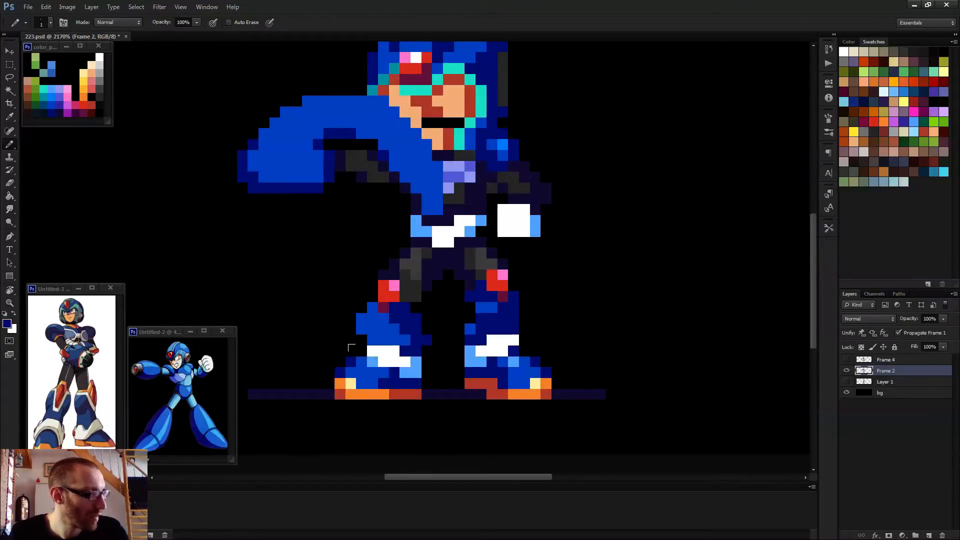
alt+click(403, 354)
click(393, 349)
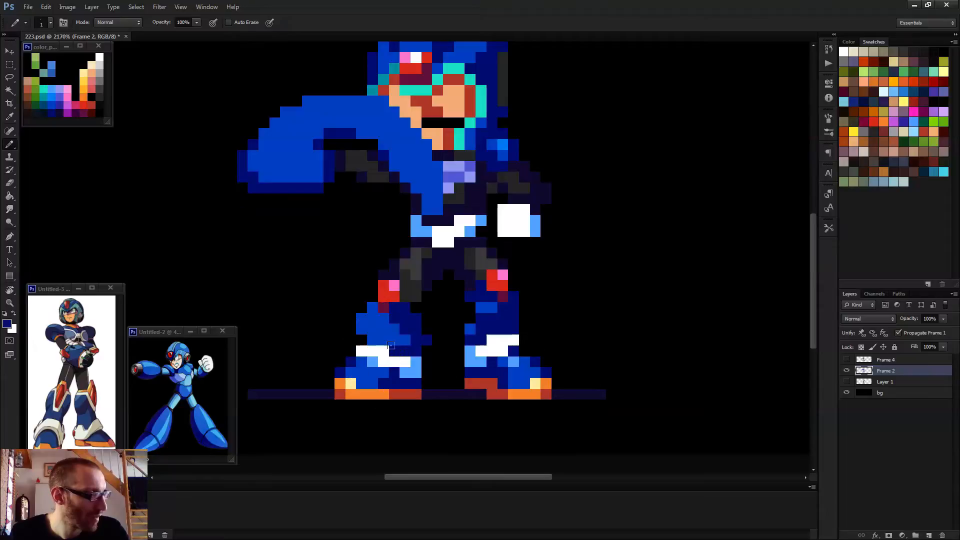
alt+click(400, 355)
scroll(391, 335, down, 5)
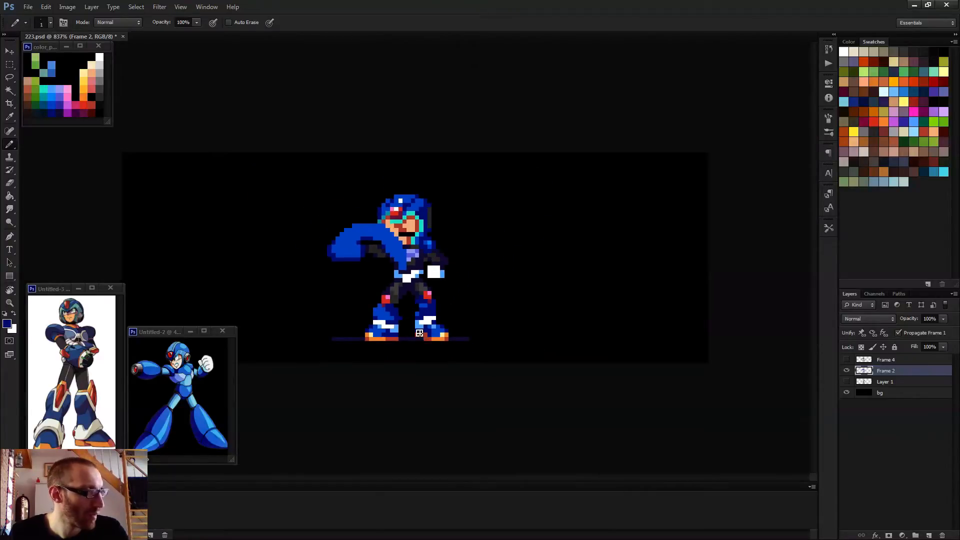
- Play the animation and step through its frames to compare Frame 2's revised legs with the first pose and Frame 4
key(e)
scroll(435, 332, down, 2)
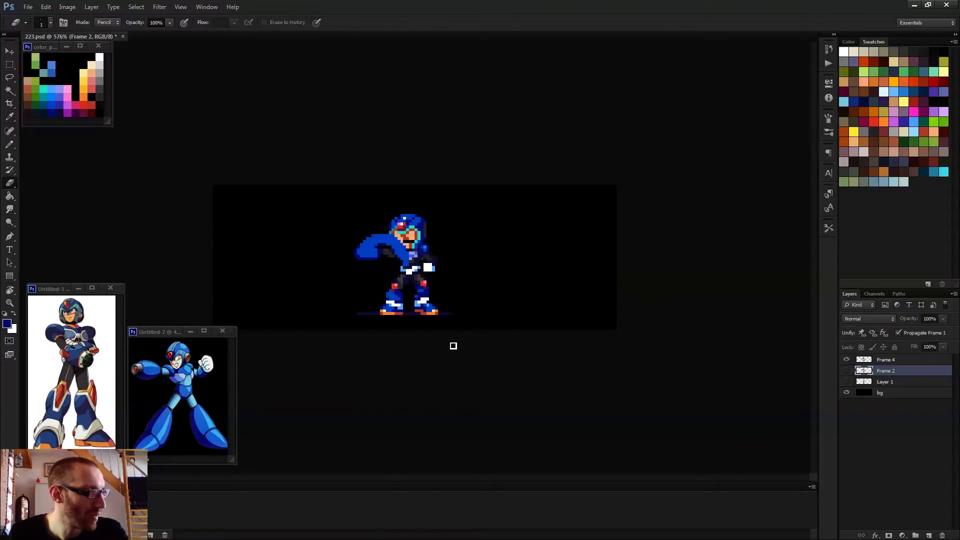
key(space)
key(space)
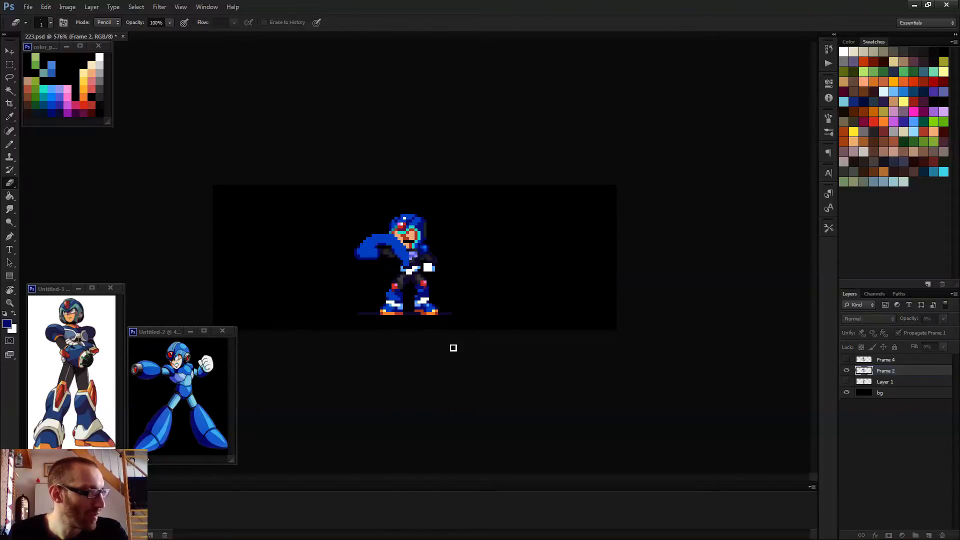
key(space)
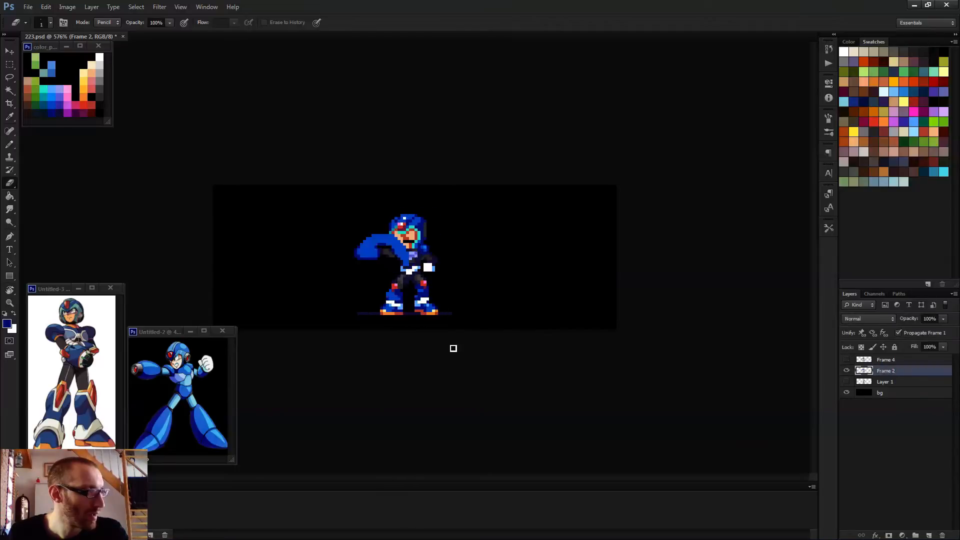
scroll(438, 325, up, 6)
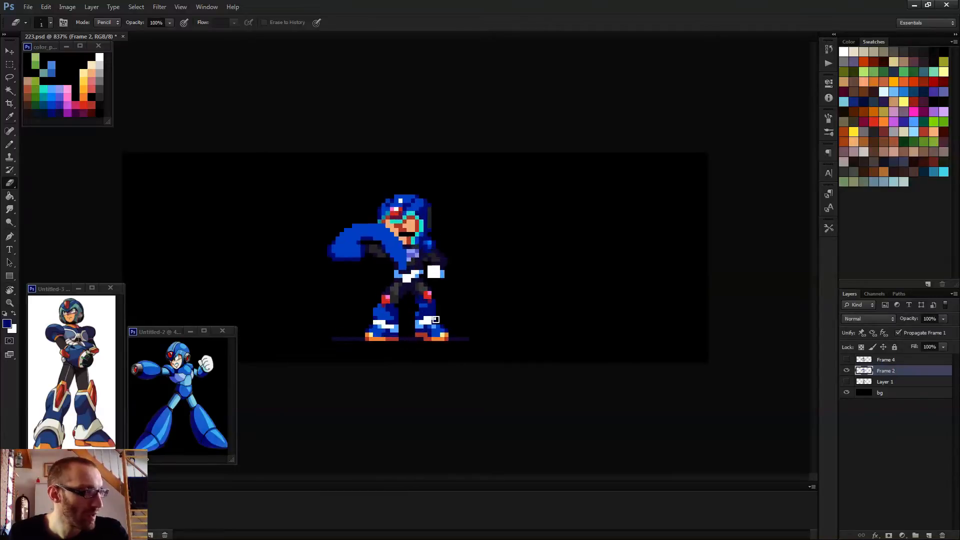
key(space)
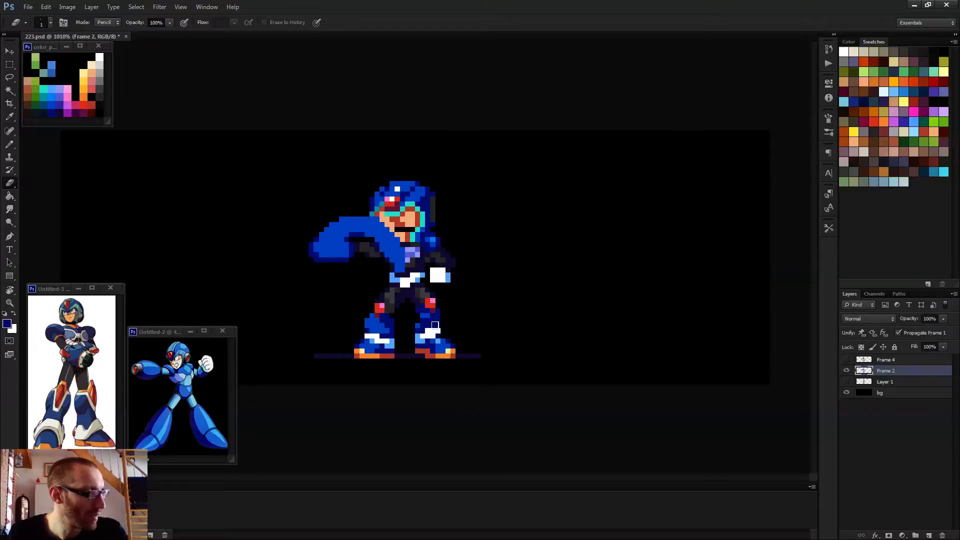
key(space)
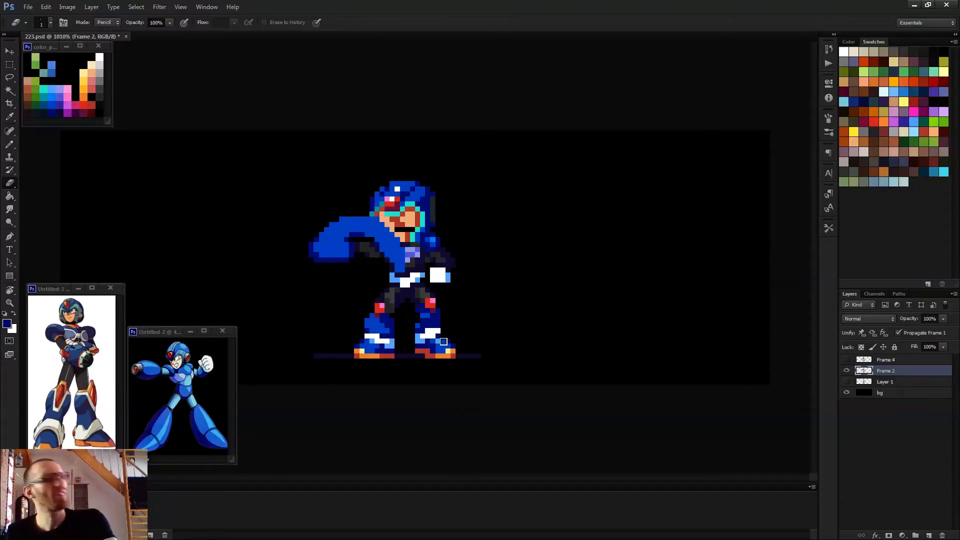
key(space)
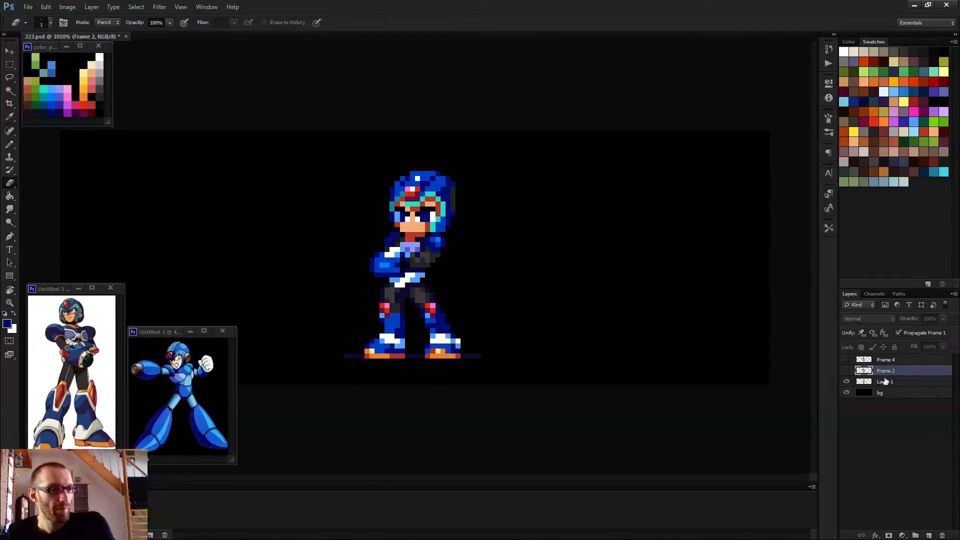
- Add an in-between frame after the first pose that shows a copy of Layer 1 named Frame 2
click(885, 381)
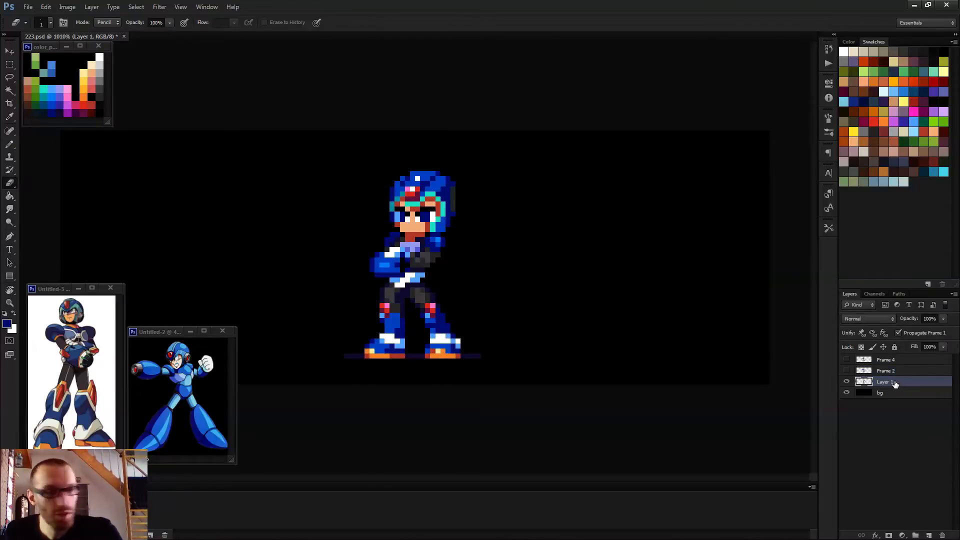
key(ctrl+z)
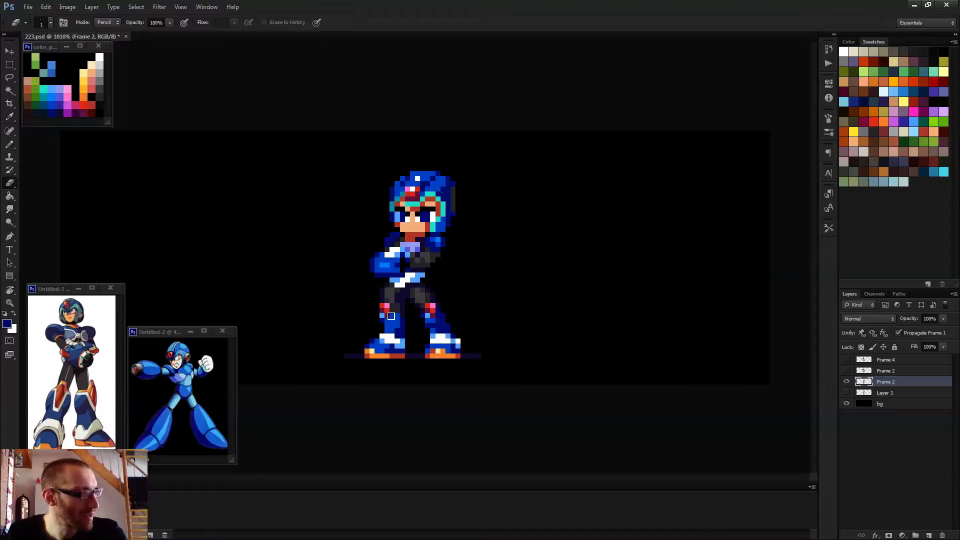
scroll(391, 316, up, 2)
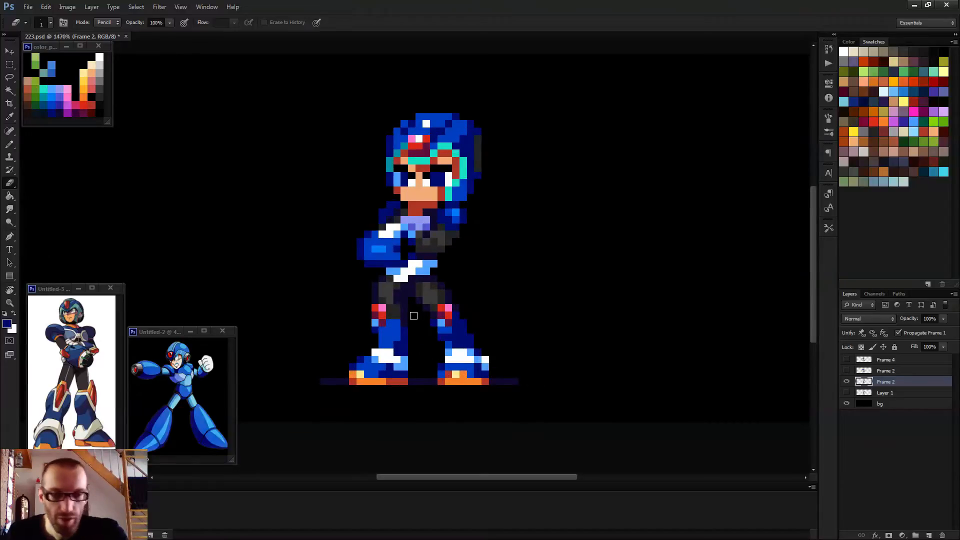
- Move the left-hand boot with its white cuff one pixel left in the new crossed-arms Frame 2
key(m)
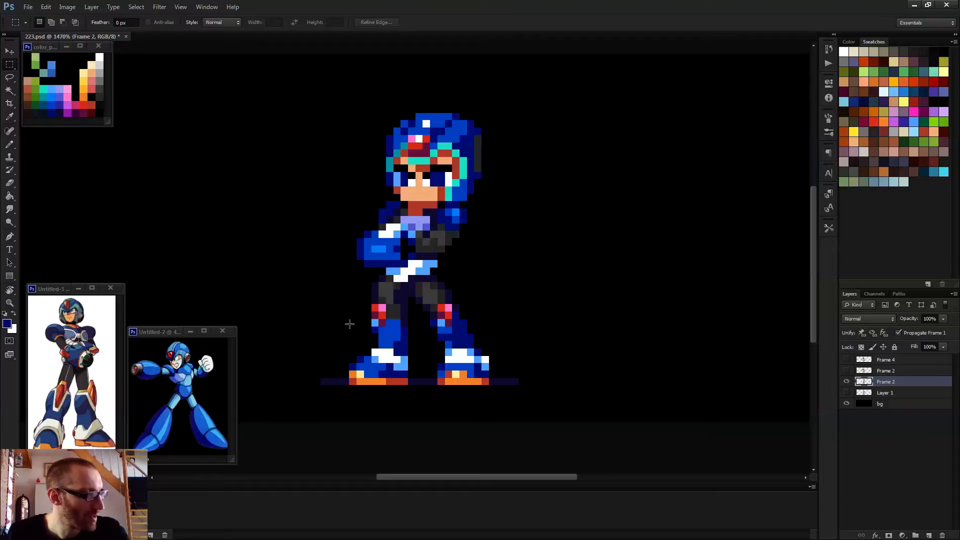
scroll(352, 315, down, 3)
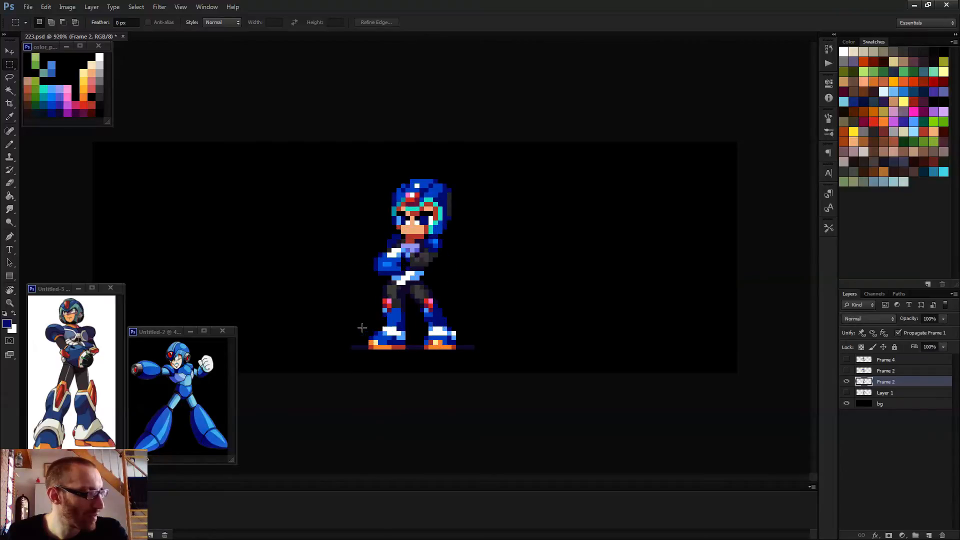
drag(369, 327, 405, 354)
key(v)
key(Left)
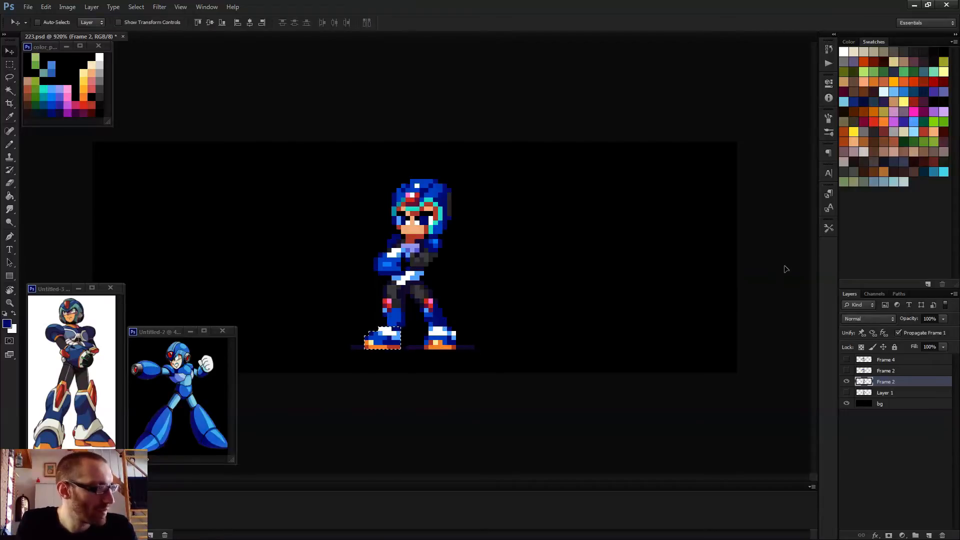
key(Up)
key(ctrl+d)
key(b)
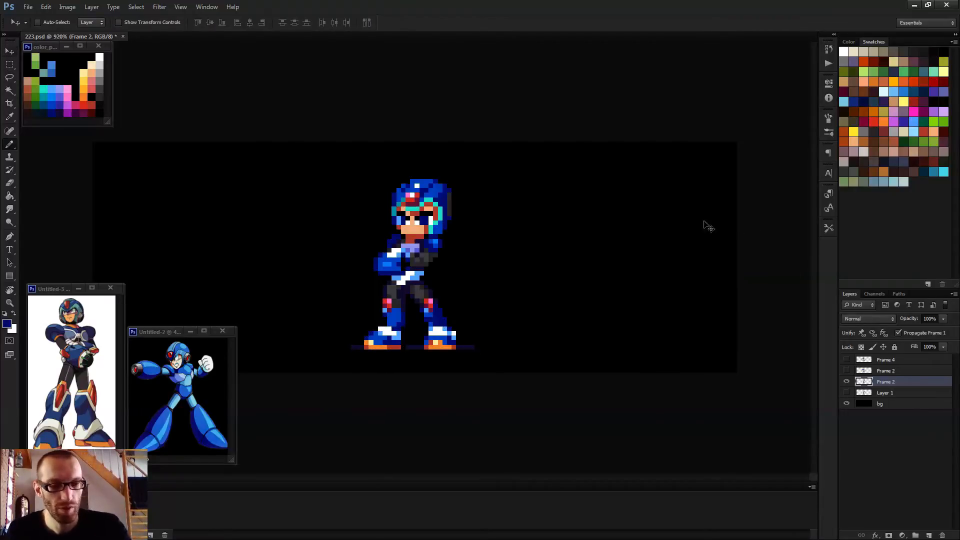
- Step back and forth through the frames to compare the boot's position in Layer 1, the new in-between frame and the following poses
scroll(495, 295, up, 7)
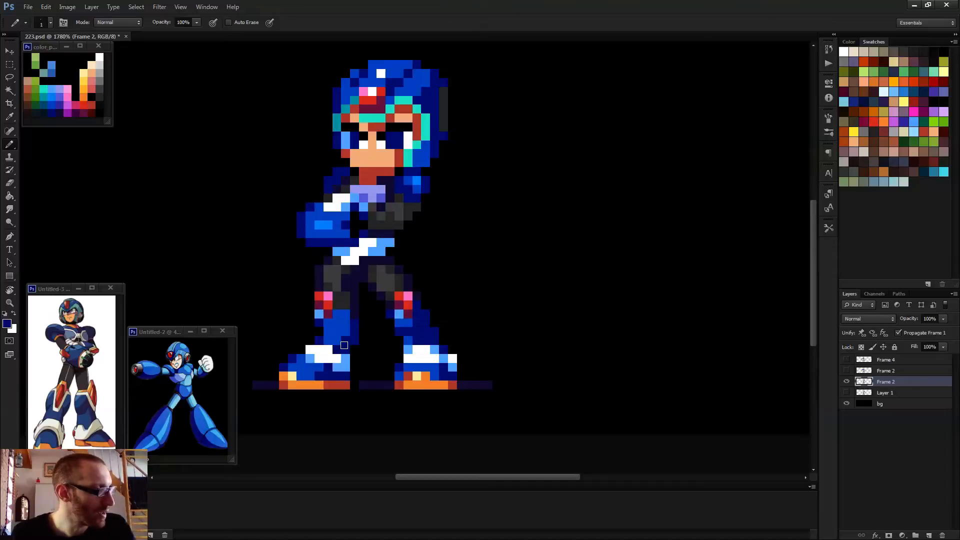
key(e)
scroll(373, 346, down, 5)
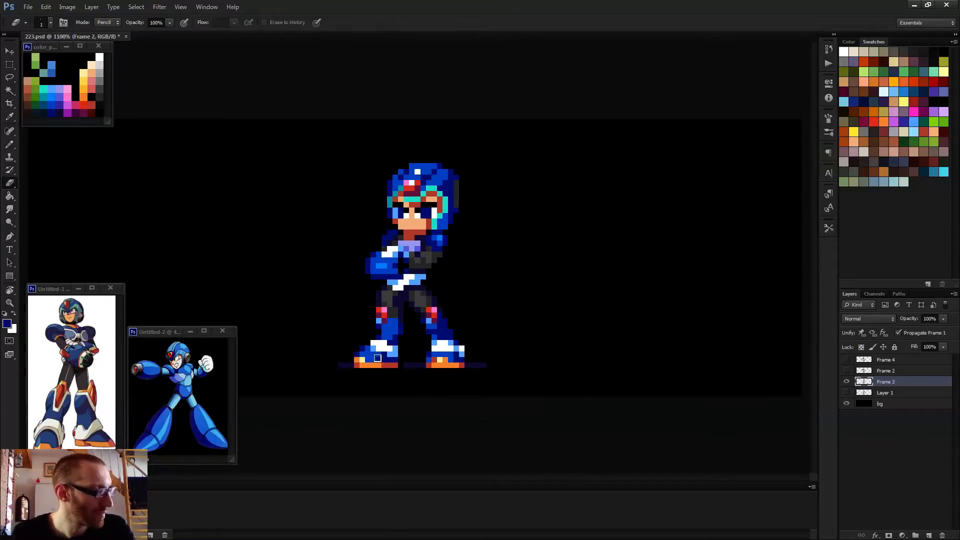
key(Left)
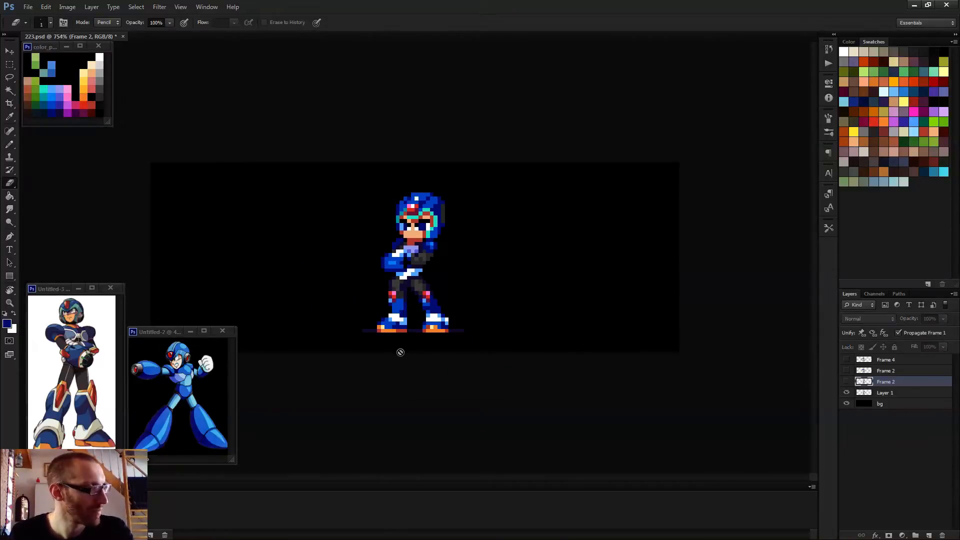
key(Right)
key(Right)
key(Right)
key(Left)
key(Left)
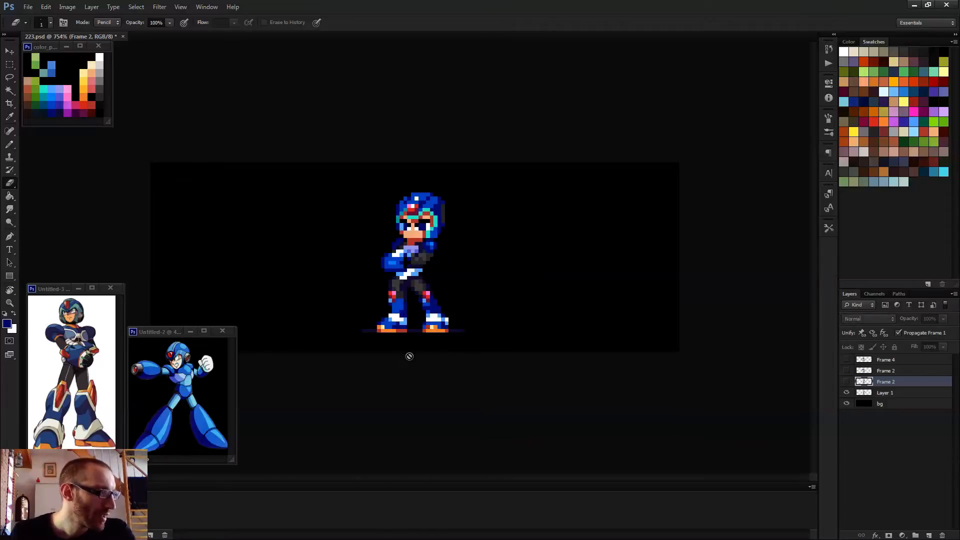
scroll(408, 354, down, 1)
scroll(417, 347, up, 3)
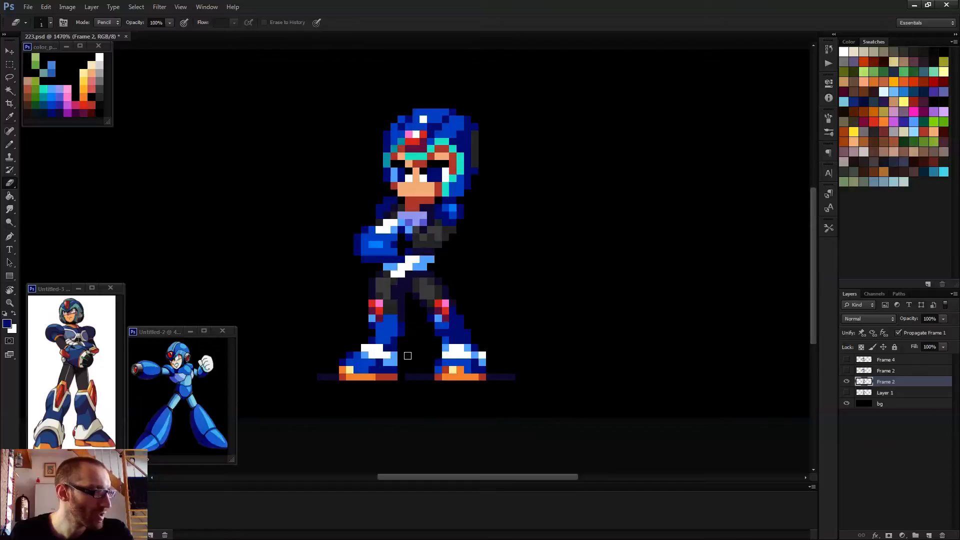
- Widen the left-hand shin above the white cuff with blue pixels and fill the ground line's gap behind that boot
key(b)
scroll(400, 375, down, 2)
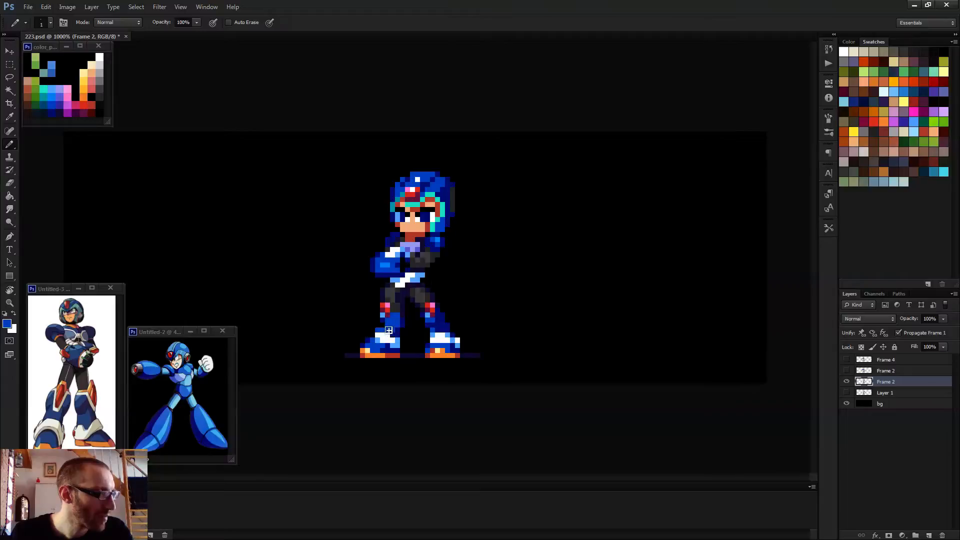
scroll(427, 338, down, 3)
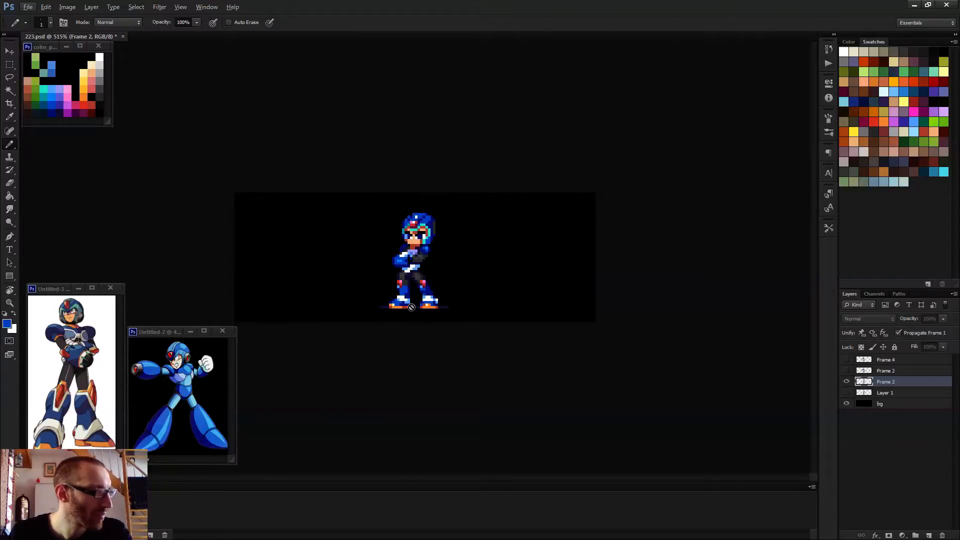
scroll(400, 300, up, 4)
- Move the red and pink knee guard on the left-hand leg, with its light blue pixel, one pixel left
key(m)
scroll(395, 292, up, 2)
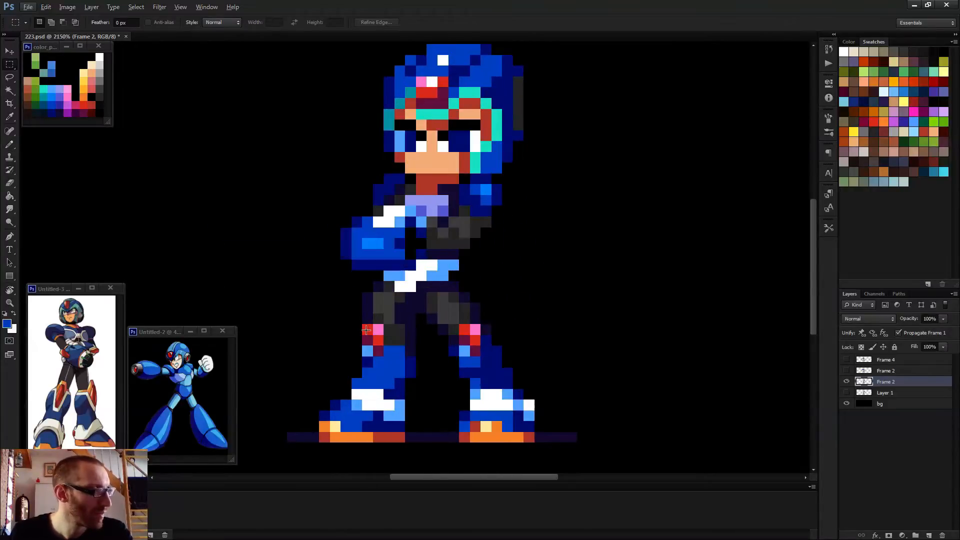
drag(364, 328, 383, 356)
key(v)
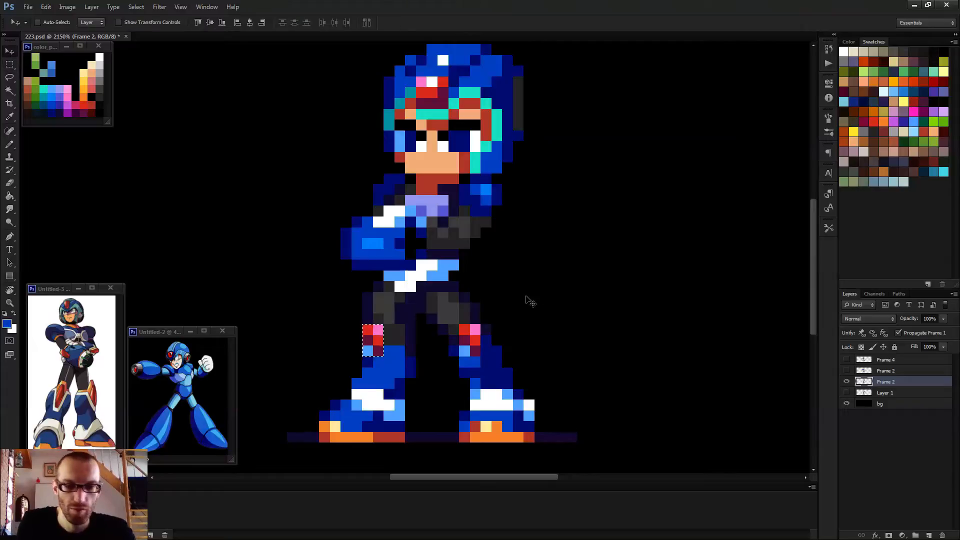
key(Left)
key(ctrl+d)
key(b)
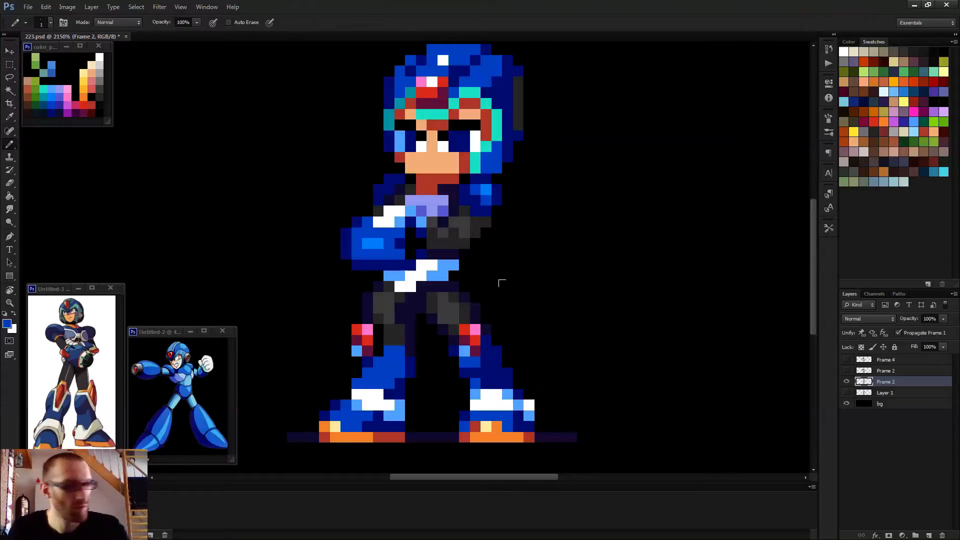
- Fill the gap beside the shifted knee guard with the leg's dark blue and the thigh's dark purple
alt+click(376, 350)
click(378, 344)
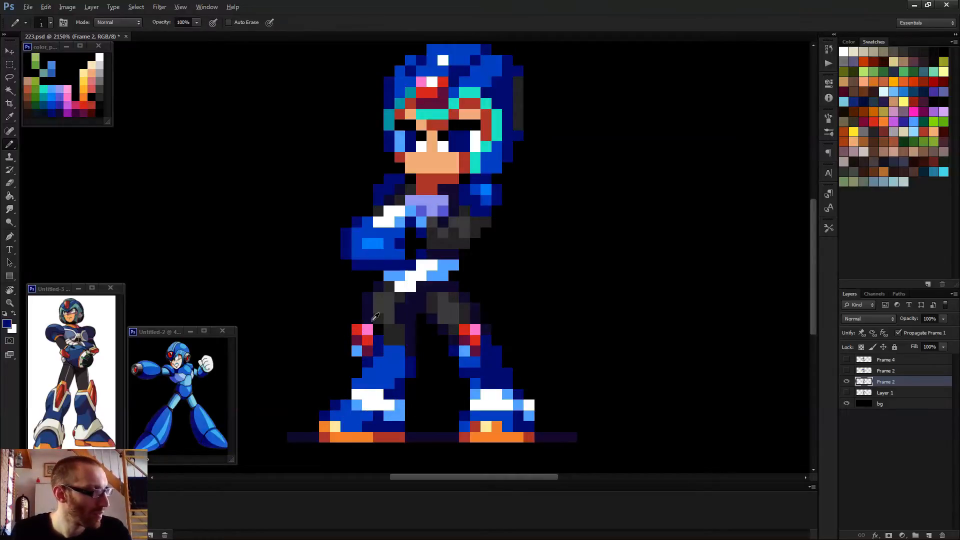
scroll(402, 336, down, 2)
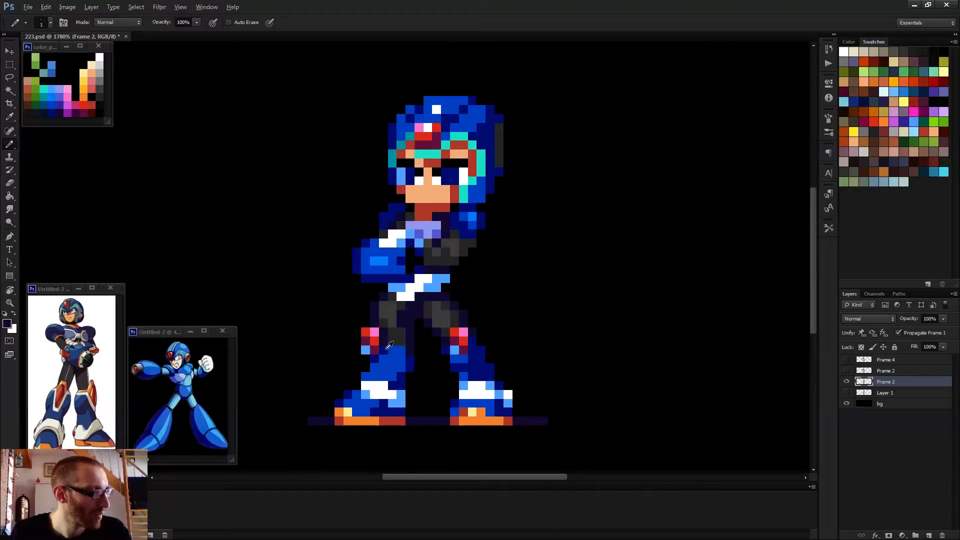
scroll(387, 341, down, 2)
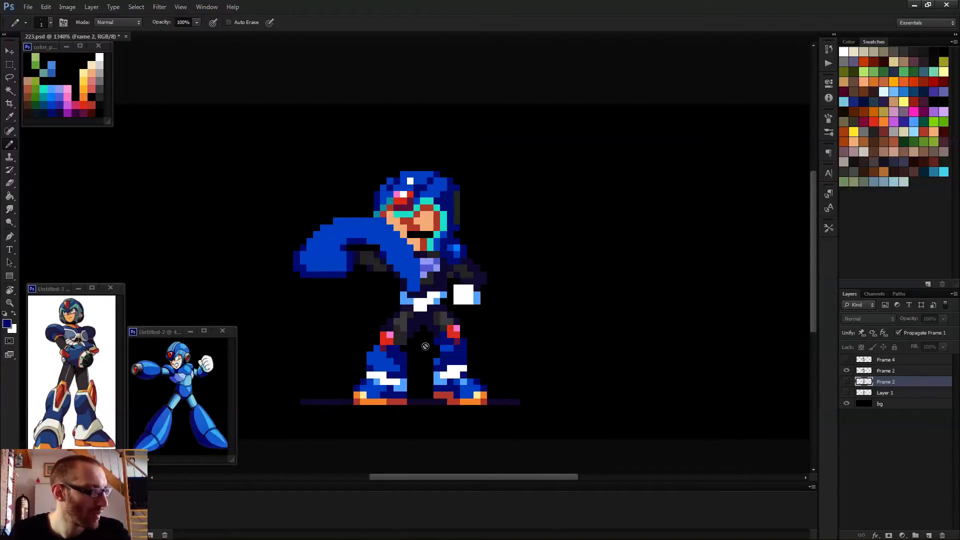
- Play the whole animation at a reduced zoom and change the display delay of one of its frames
scroll(516, 323, down, 3)
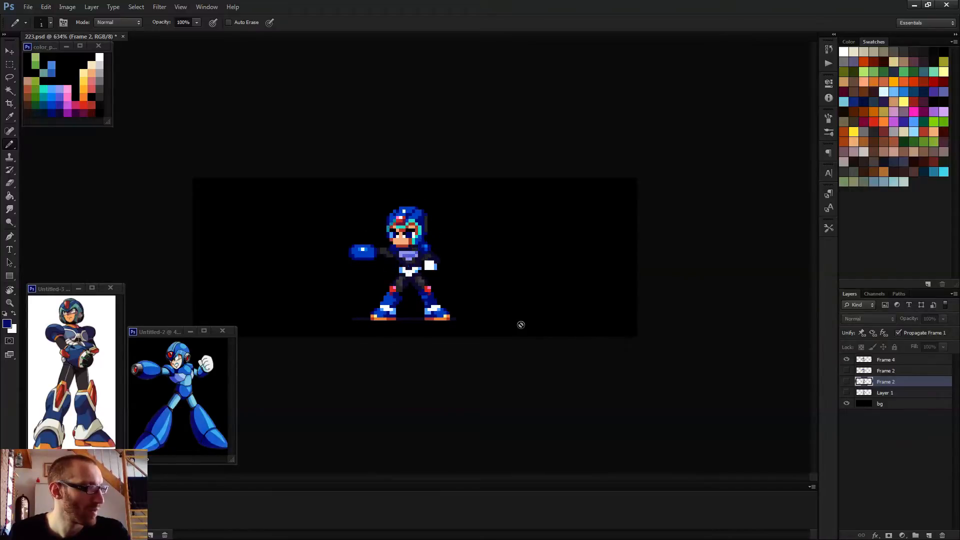
scroll(520, 326, down, 2)
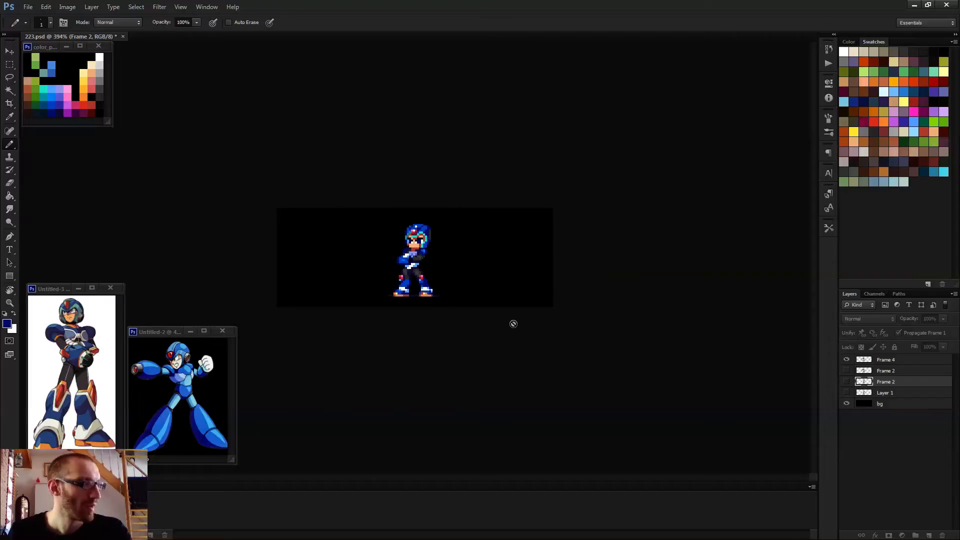
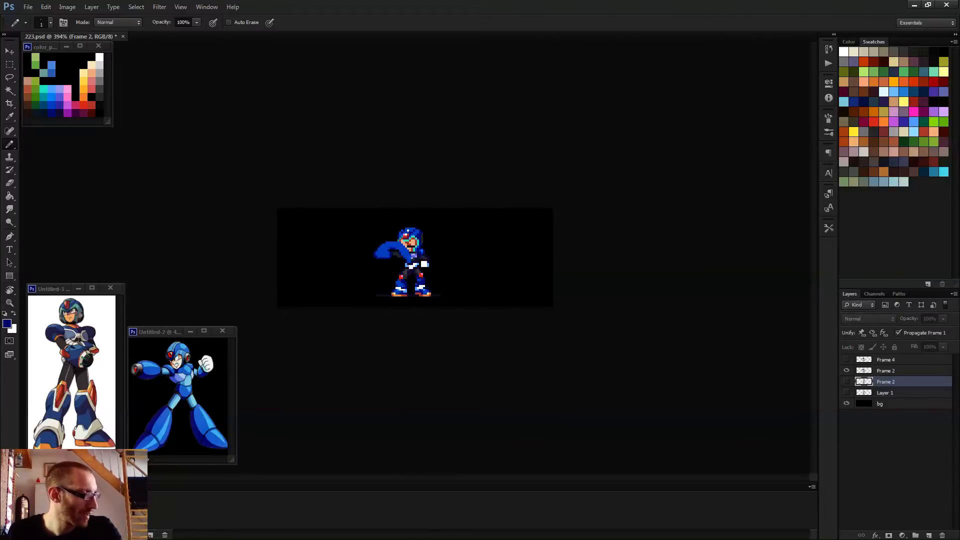
click(86, 522)
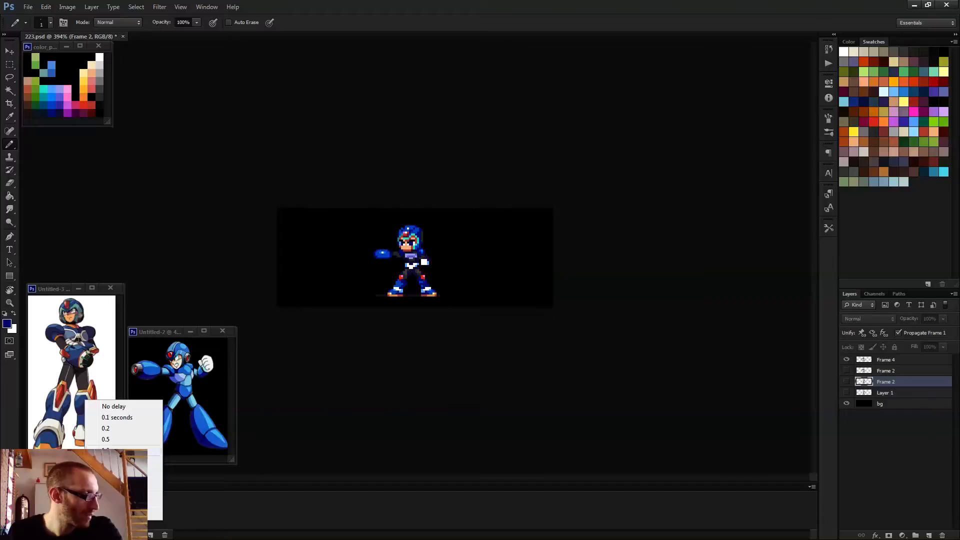
click(148, 451)
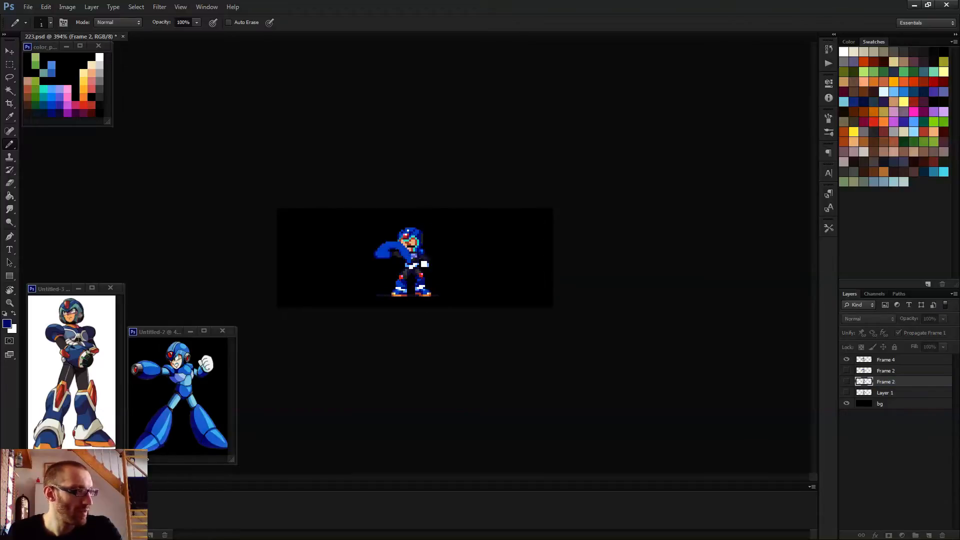
- Play the animation to check its timing, stop it, and select the Frame 2 layer with the swinging arm
scroll(448, 324, down, 2)
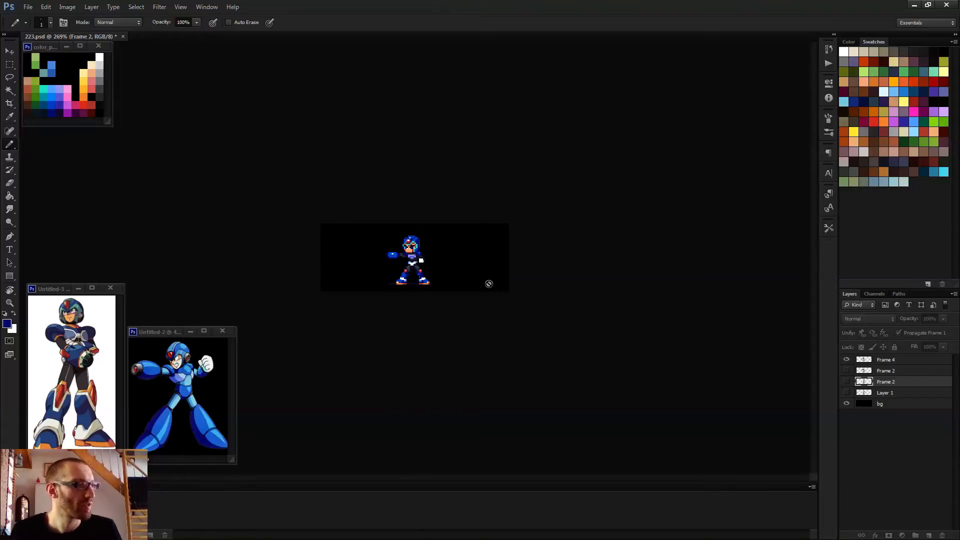
key(space)
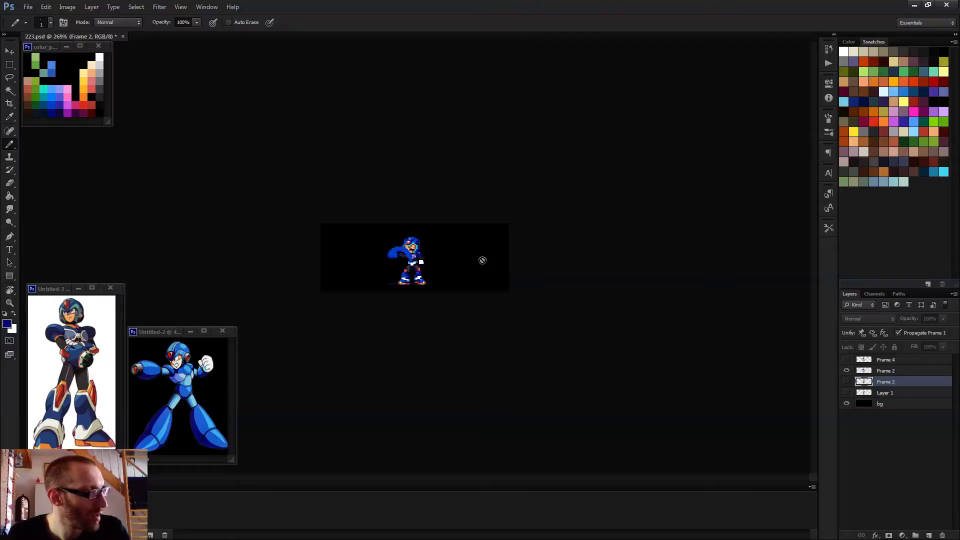
key(space)
key(m)
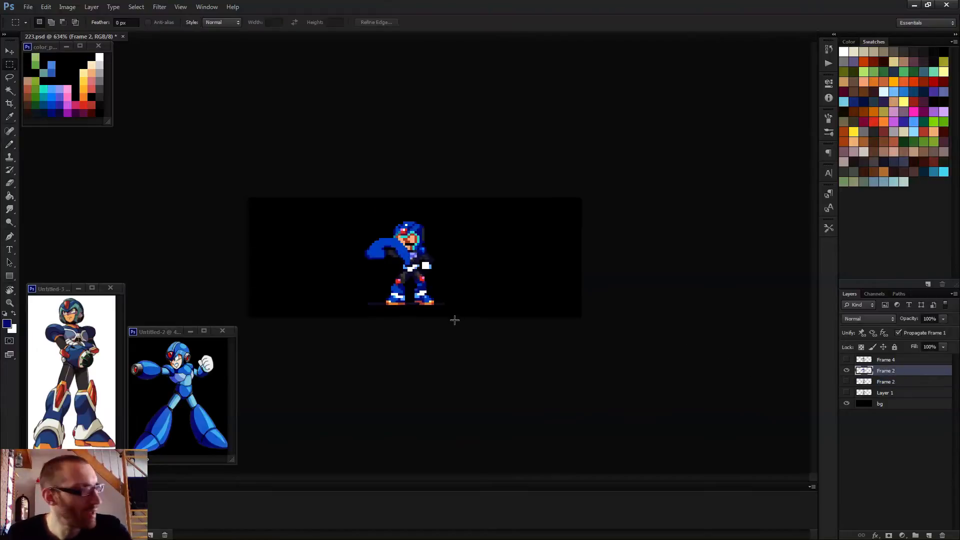
- Move the right-hand lower leg and boot of the swinging-arm sprite two pixels up and one pixel right
scroll(452, 319, up, 6)
drag(420, 304, 468, 378)
key(v)
key(Up)
key(Up)
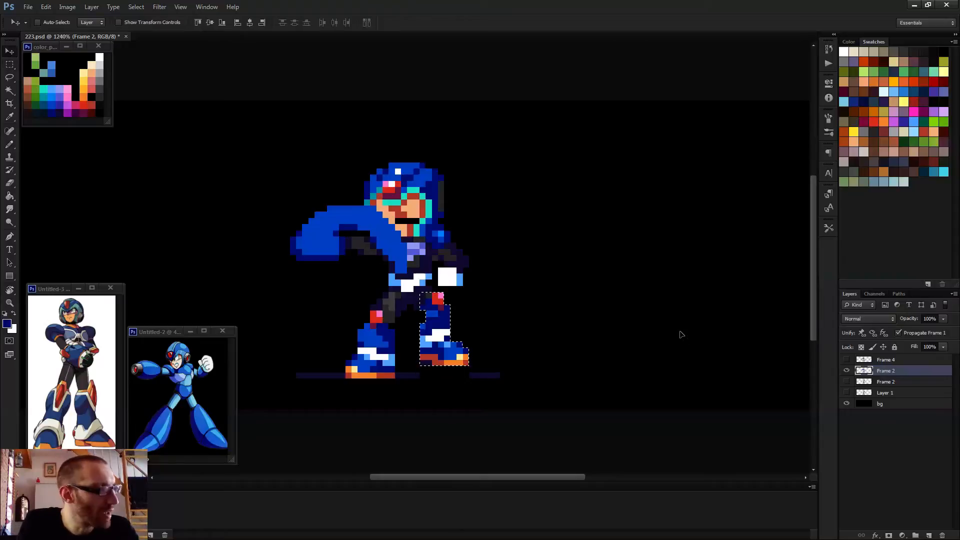
key(Right)
key(ctrl+d)
- Fill in the dark purple ground line beneath the raised boot and erase three of its pixels to separate the feet's shadows
key(e)
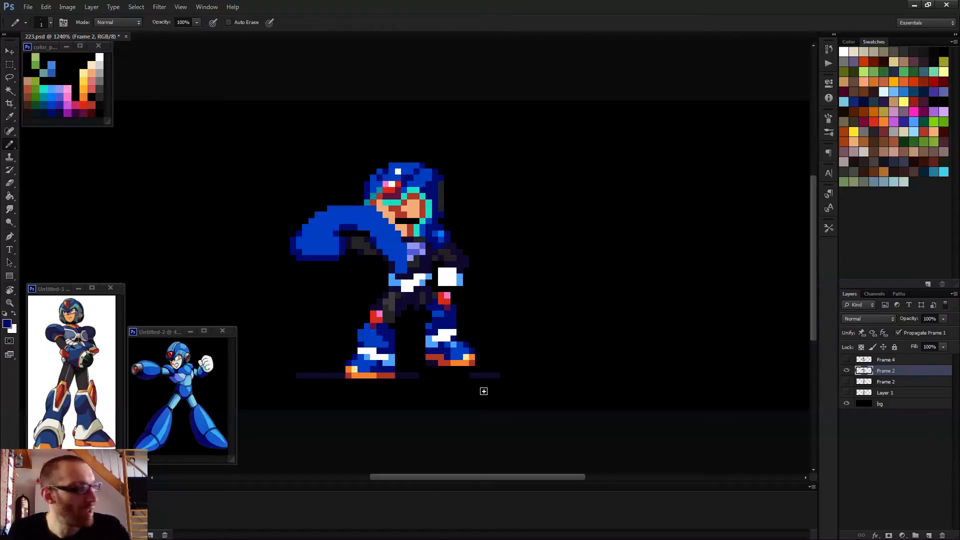
scroll(482, 389, up, 5)
click(422, 320)
key(b)
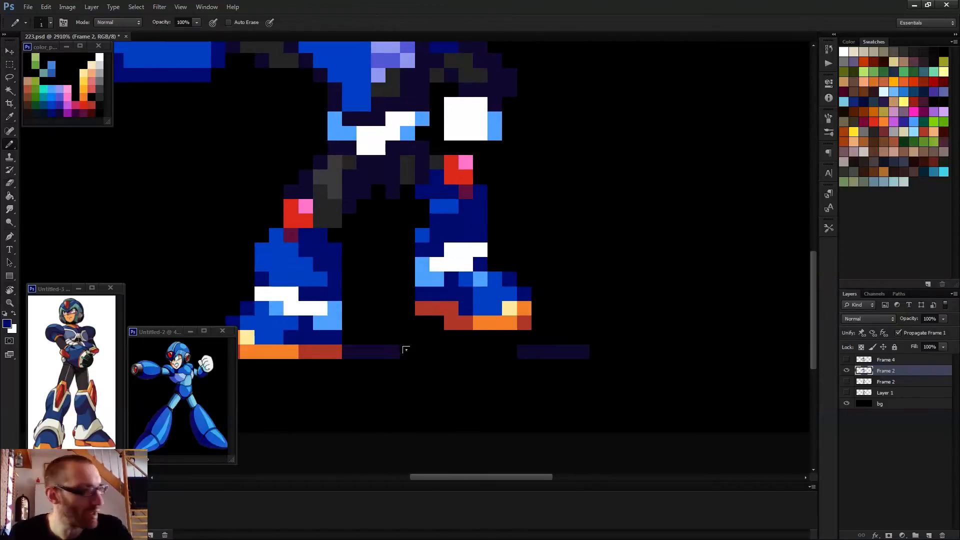
drag(400, 352, 515, 351)
key(e)
click(393, 352)
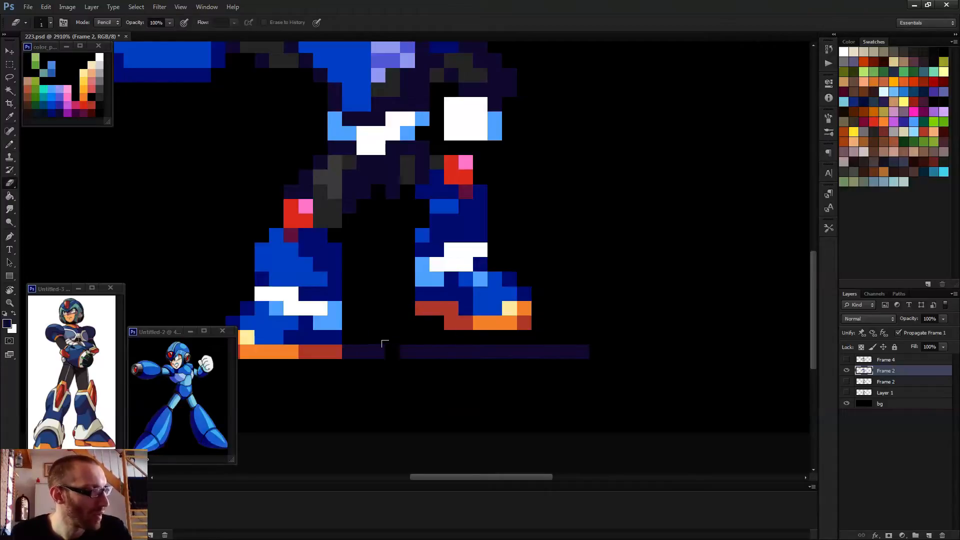
click(408, 351)
click(378, 352)
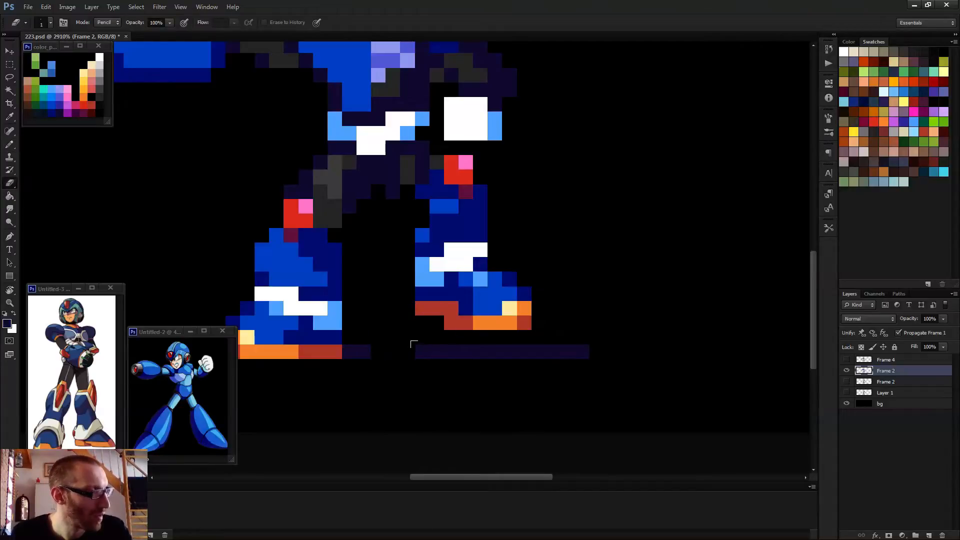
- Play the animation at a reduced zoom to check the raised leg's movement
scroll(422, 356, down, 3)
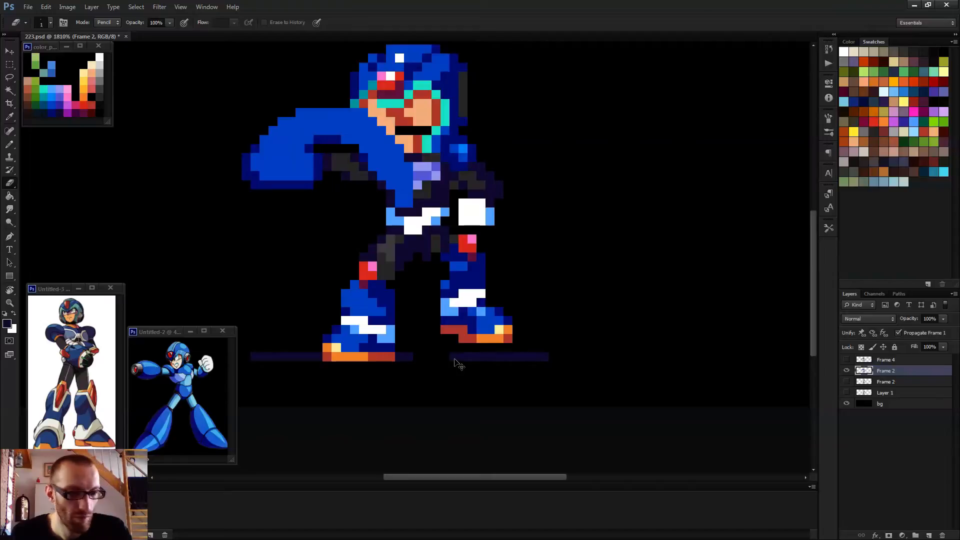
scroll(517, 340, down, 5)
key(space)
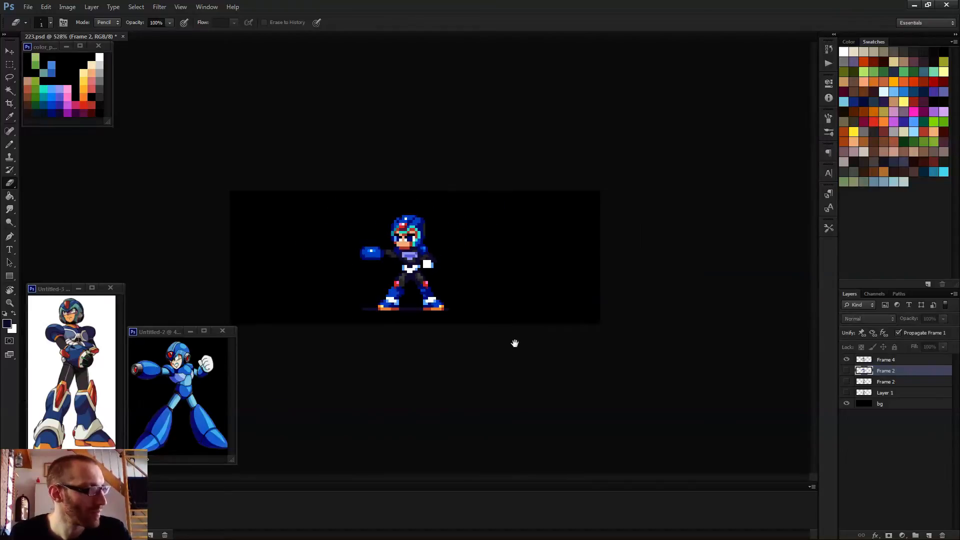
scroll(515, 343, down, 3)
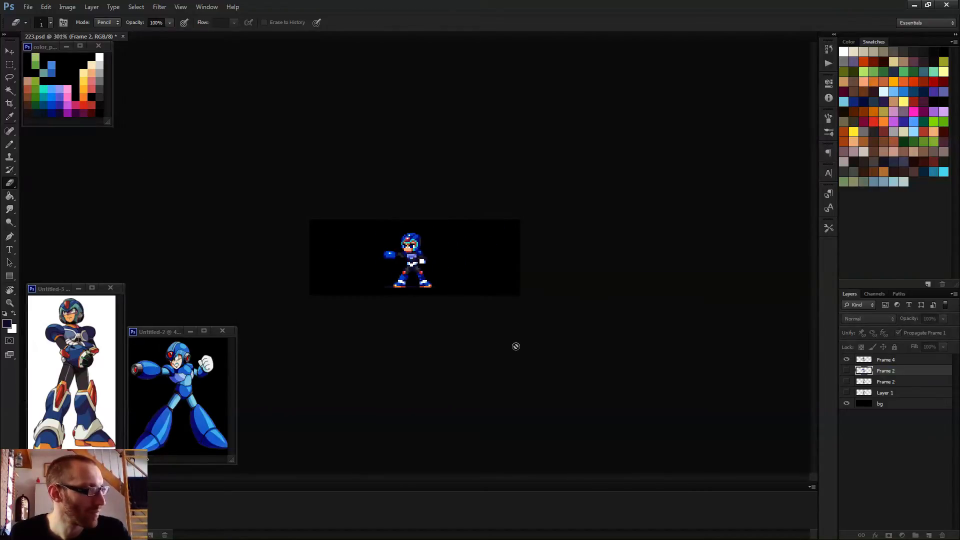
scroll(515, 347, down, 2)
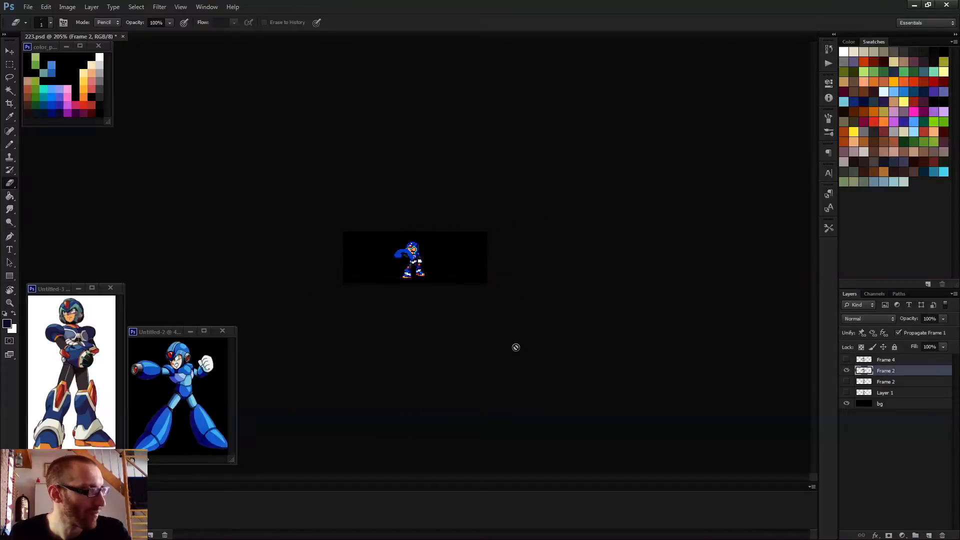
scroll(523, 353, up, 2)
scroll(471, 350, up, 4)
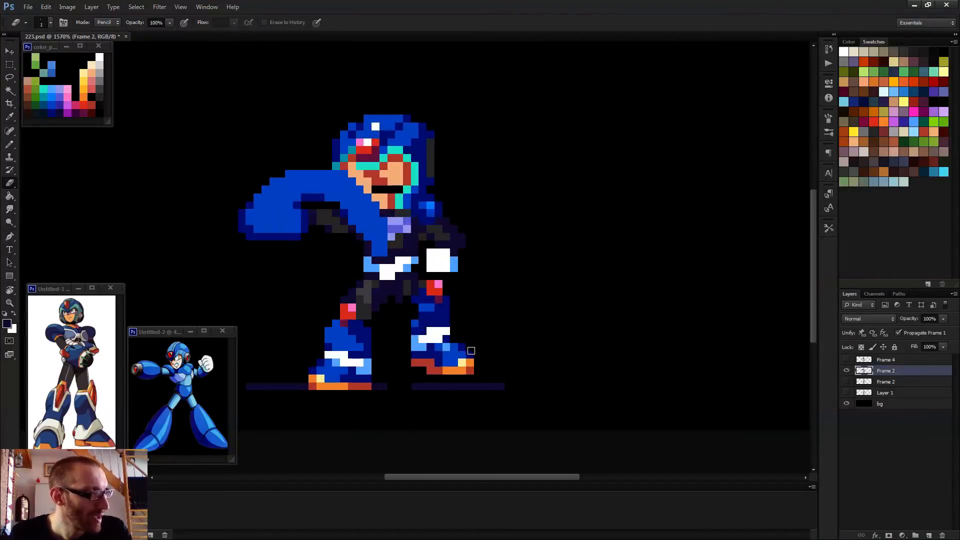
- Shorten the raised boot by moving its toe section two pixels left
key(m)
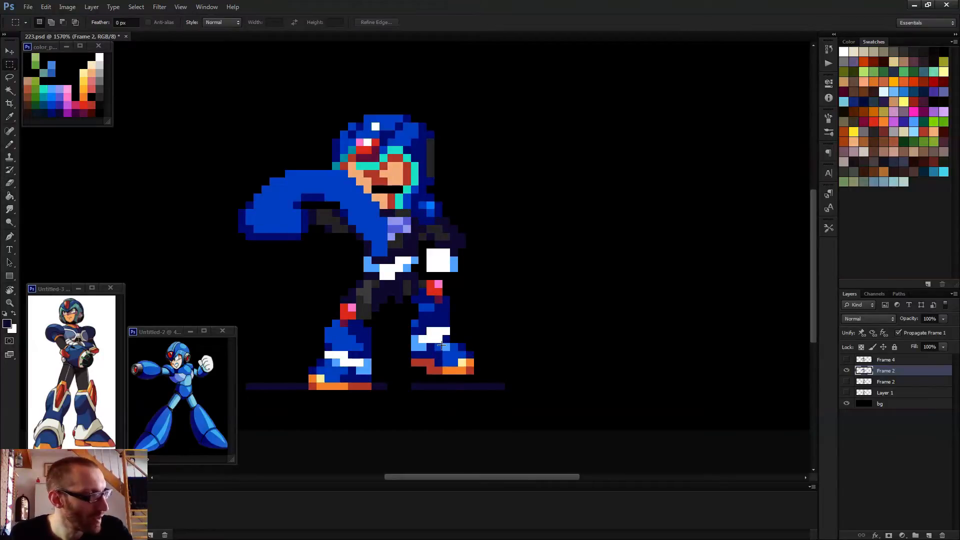
drag(441, 345, 473, 374)
key(v)
key(Left)
key(Left)
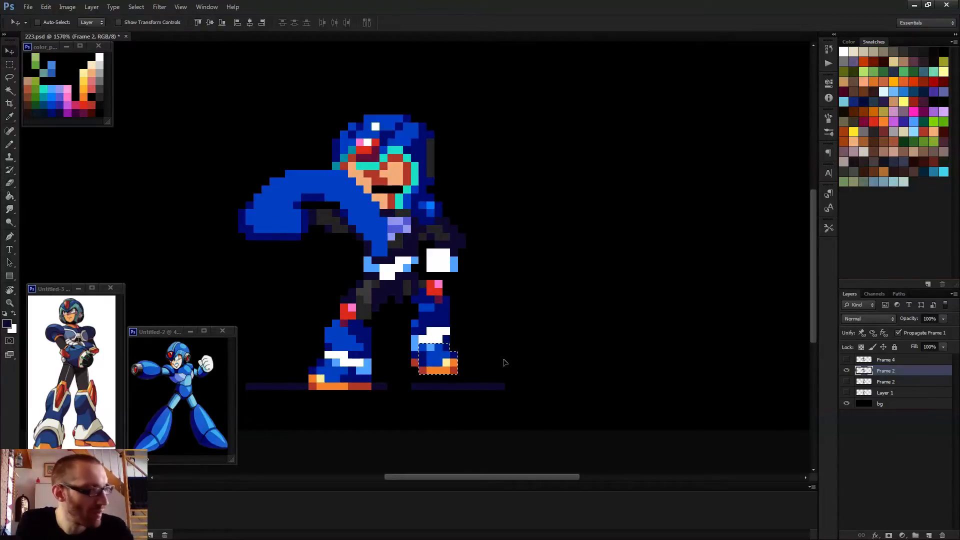
key(ctrl+d)
- Patch the raised boot with blue and reshape its white ankle band, adding a light blue pixel at the band's right-hand edge
key(b)
scroll(472, 376, up, 2)
alt+click(420, 346)
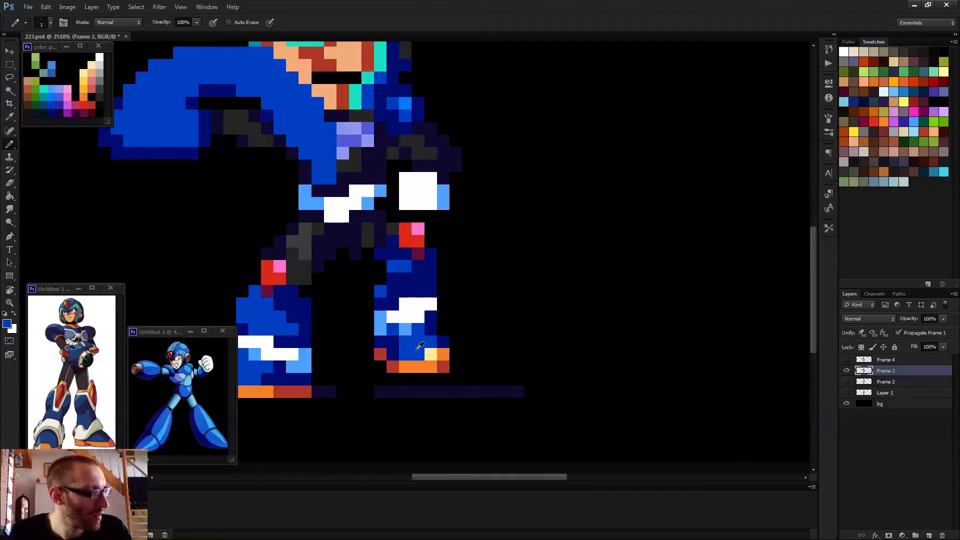
click(393, 340)
alt+click(422, 303)
click(392, 304)
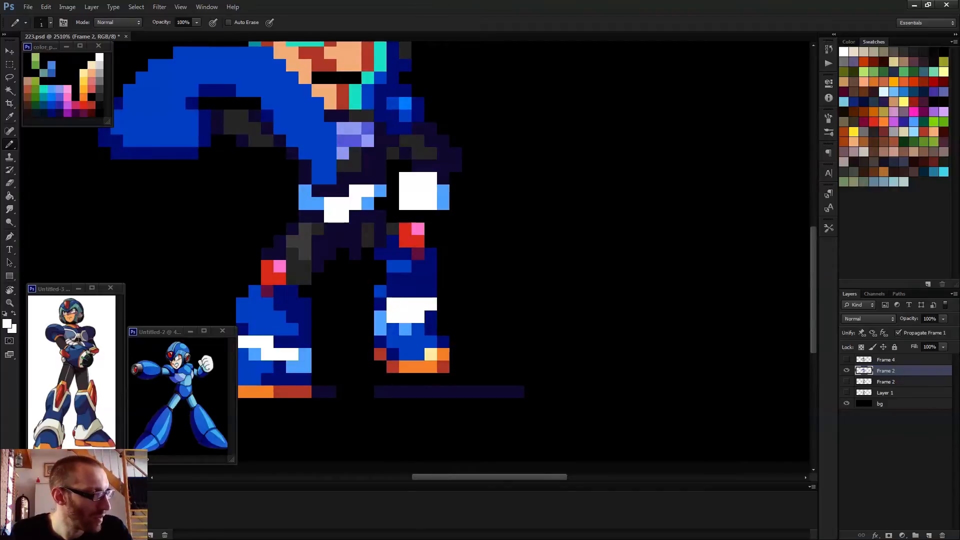
alt+click(428, 285)
click(429, 304)
alt+click(420, 309)
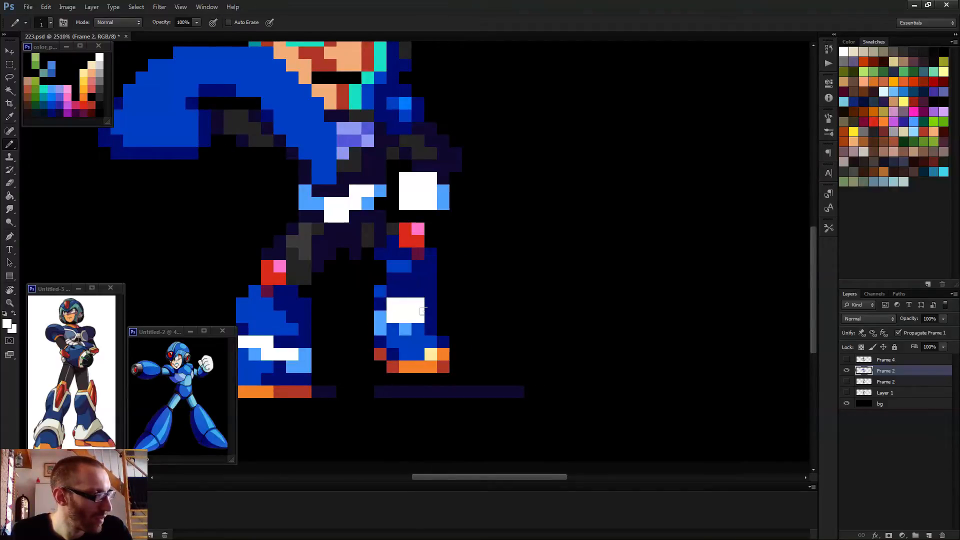
click(429, 316)
alt+click(379, 323)
click(428, 317)
- Recolor the raised boot's toe with a shifted pale yellow highlight and an orange pixel beside it
alt+click(432, 351)
click(417, 354)
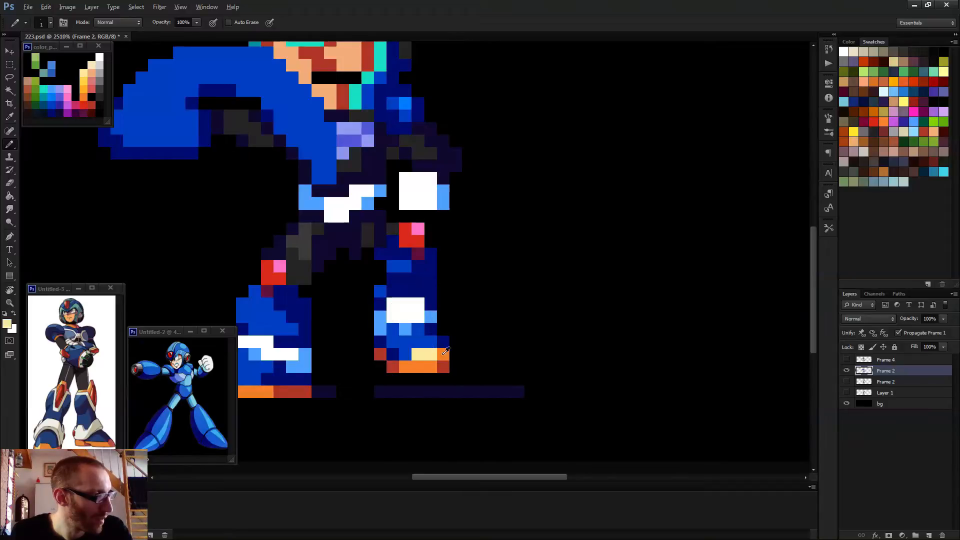
alt+click(445, 364)
click(429, 356)
alt+click(425, 367)
click(425, 349)
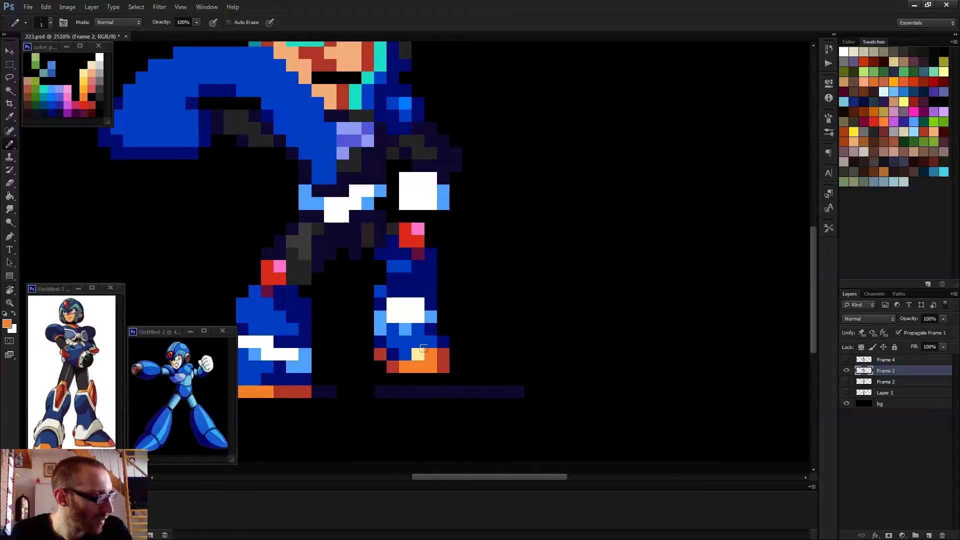
alt+click(439, 363)
- Refine the light blue shading below the raised boot's white band, covering a stray light pixel with blue
scroll(480, 349, down, 5)
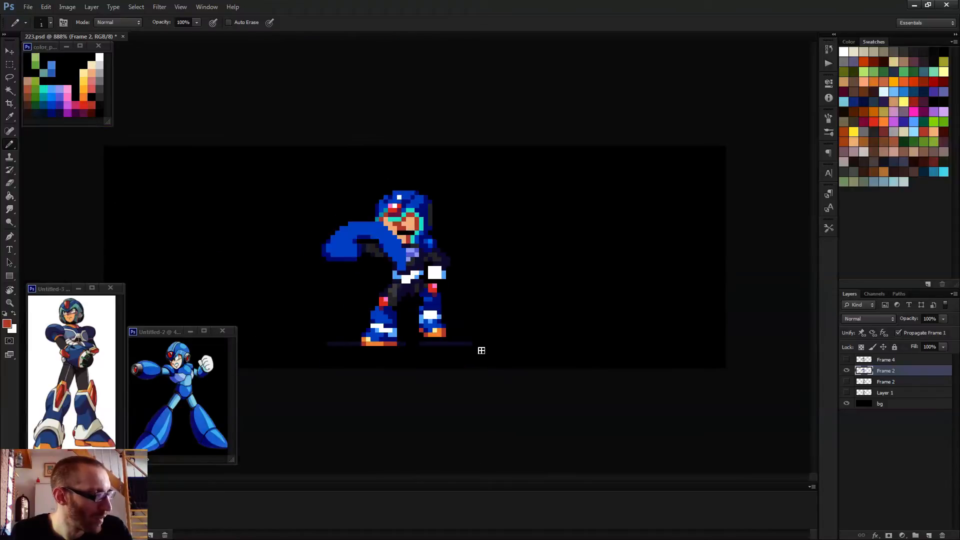
scroll(418, 325, up, 3)
alt+click(426, 331)
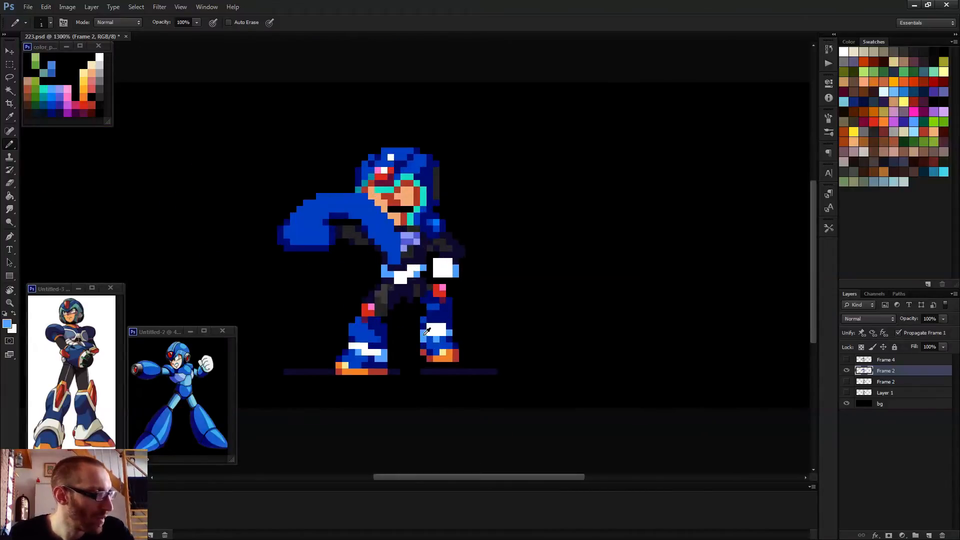
alt+click(440, 340)
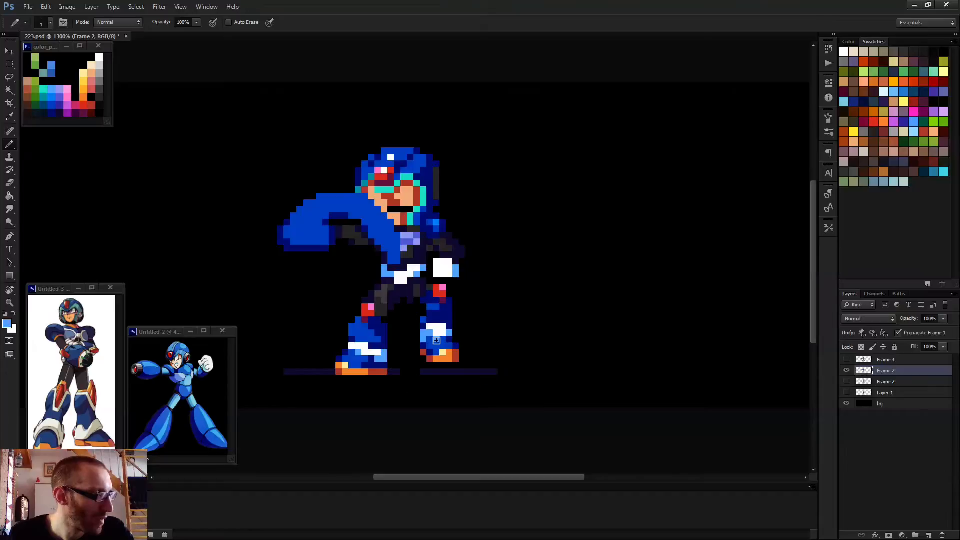
alt+click(444, 342)
click(436, 340)
- Play the animation at a reduced zoom to review the shortened boot, and change the display delay of one frame
scroll(478, 344, down, 5)
key(space)
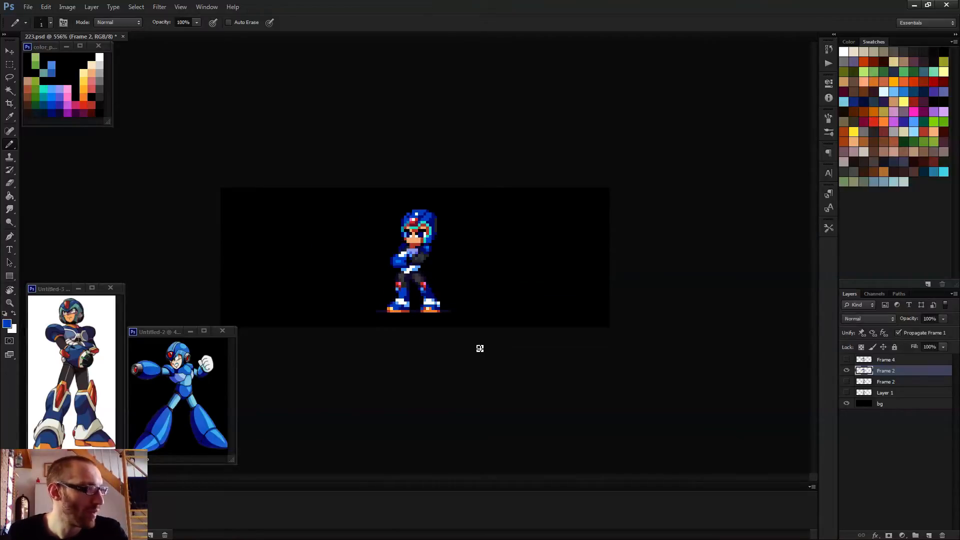
scroll(481, 353, down, 2)
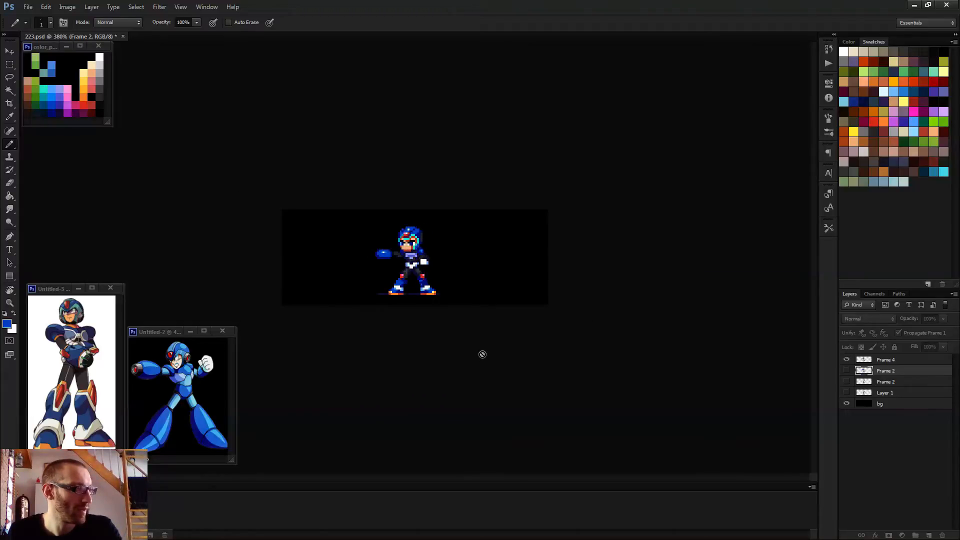
scroll(482, 354, down, 2)
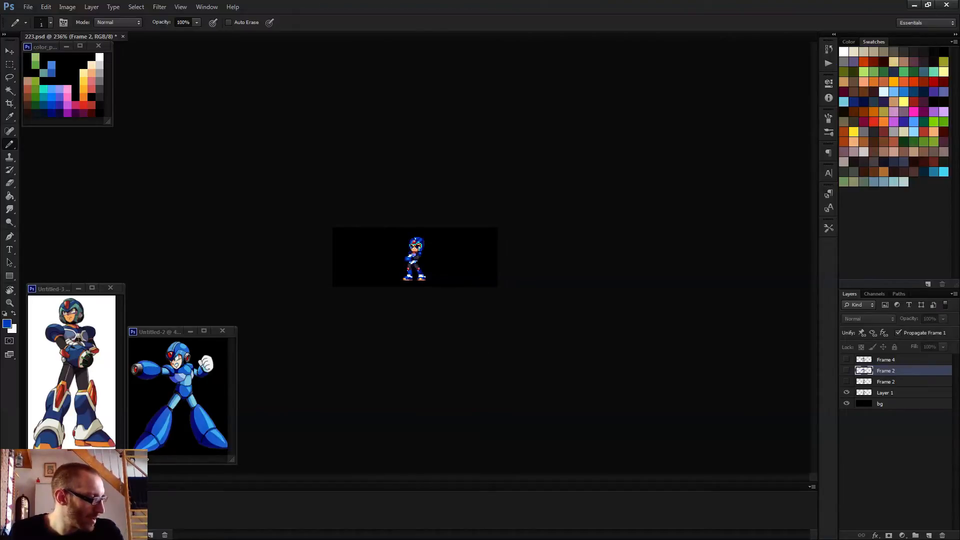
click(54, 521)
click(75, 495)
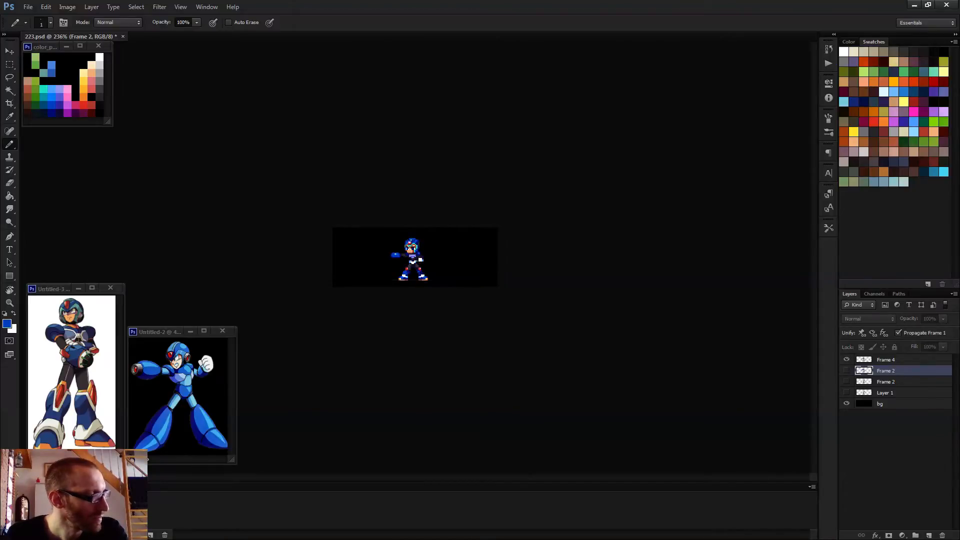
- Duplicate the Frame 4 layer and select the lower of the two Frame 4 layers
click(899, 362)
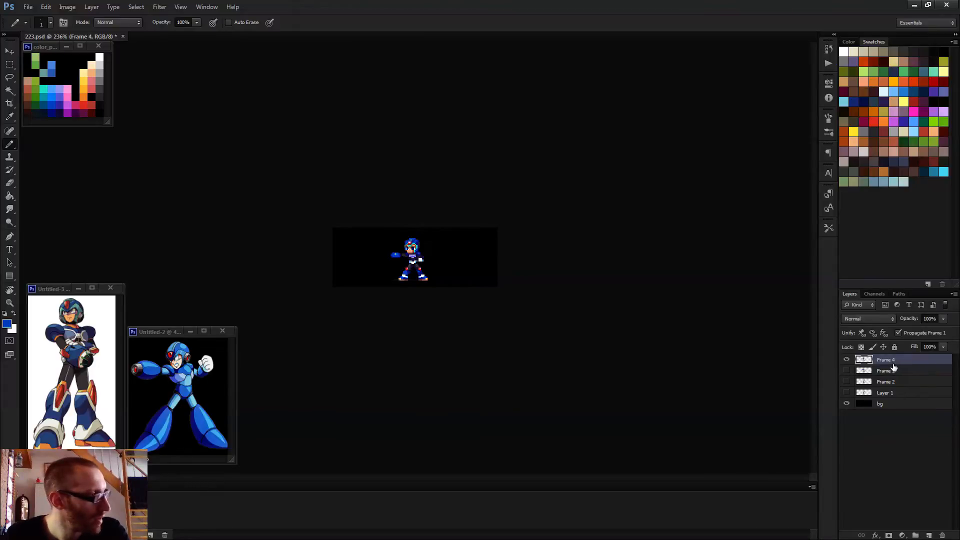
key(ctrl+j)
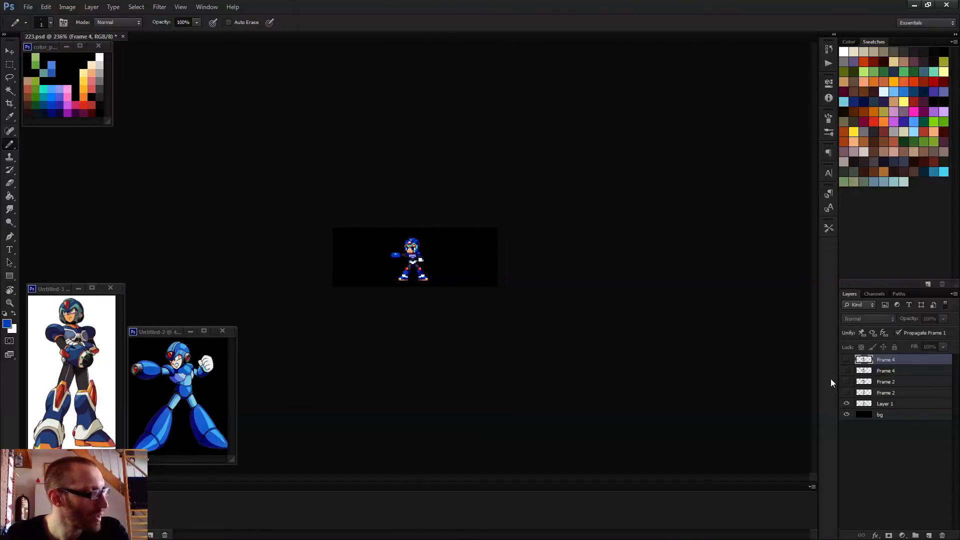
click(887, 374)
- Move the outstretched arm cannon on the lower Frame 4 layer one pixel down
scroll(368, 217, up, 12)
key(m)
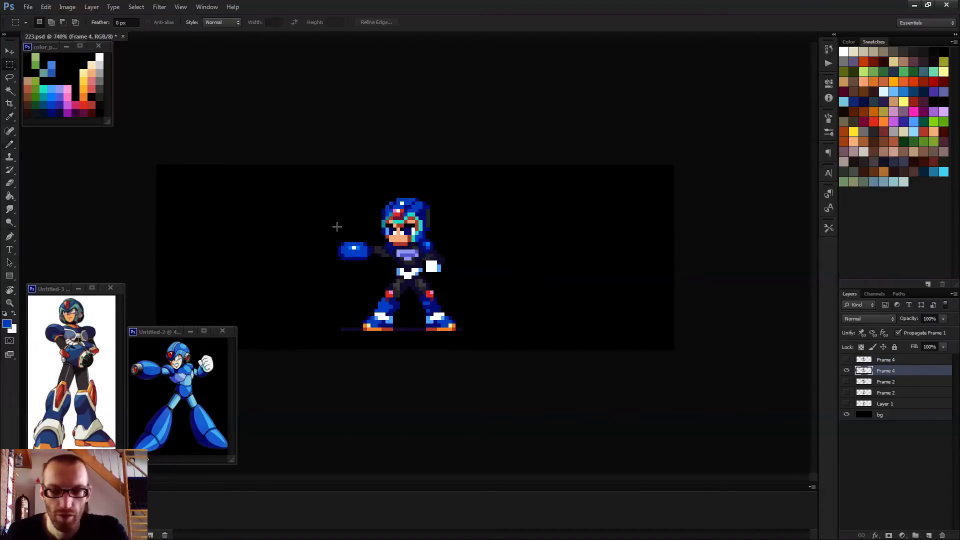
scroll(337, 226, up, 3)
drag(289, 226, 371, 283)
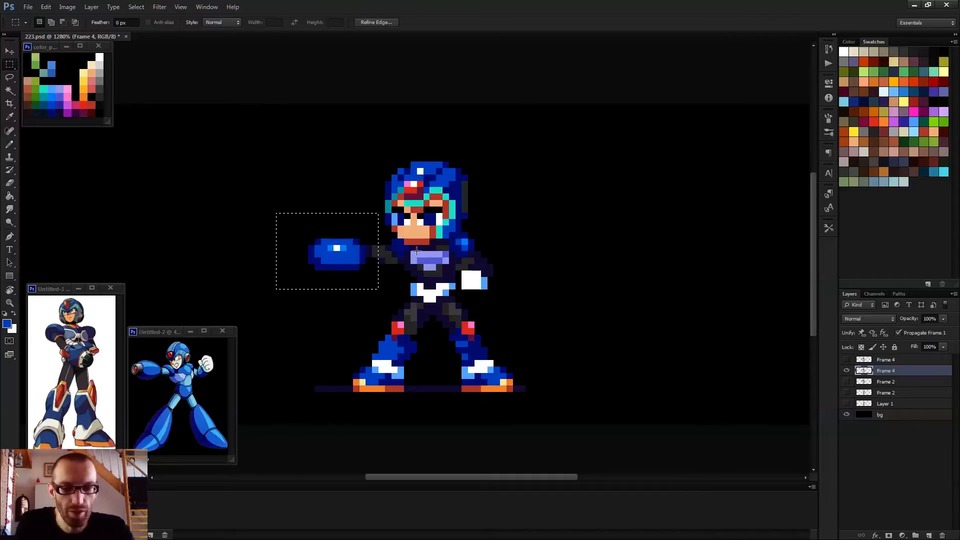
key(v)
key(Down)
key(ctrl+d)
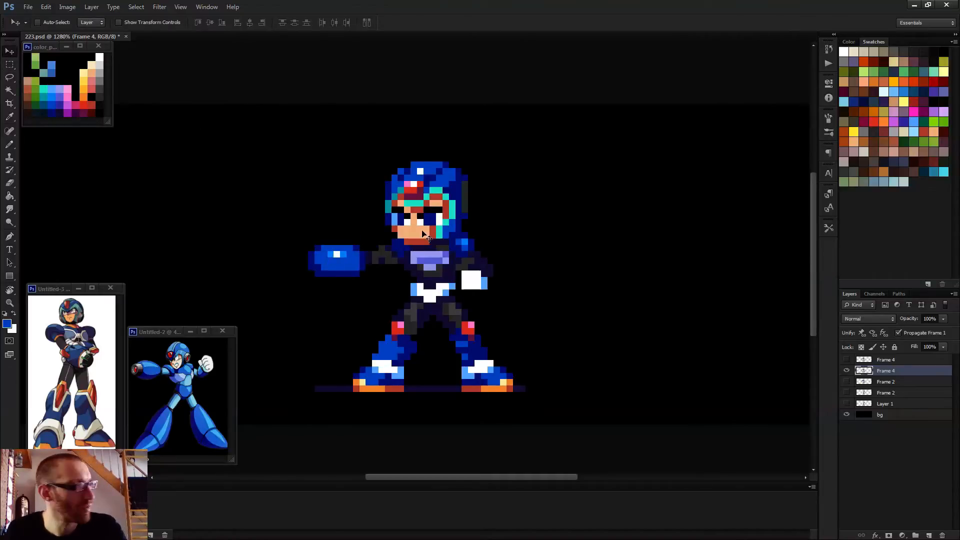
- Play the animation to check the arm cannon's settling motion, and stop it
scroll(434, 248, down, 2)
key(space)
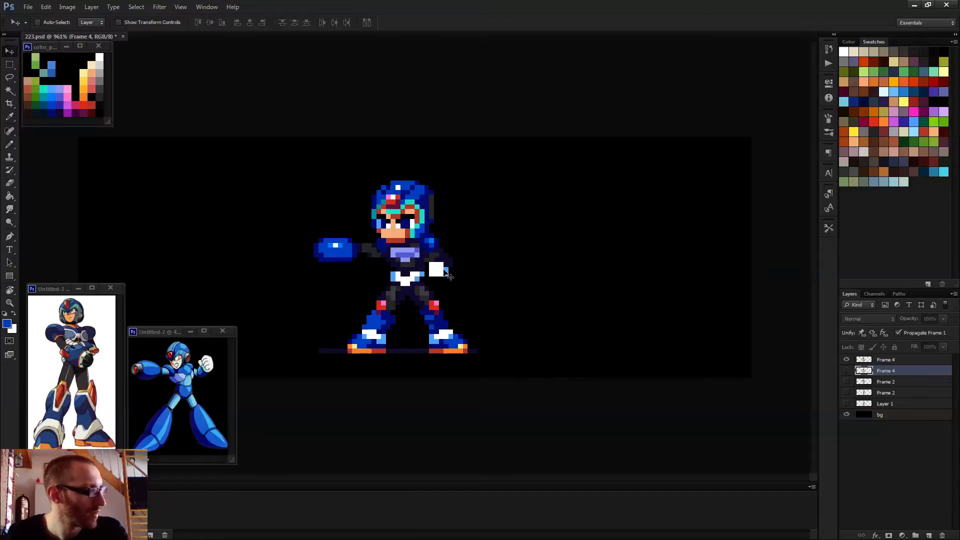
scroll(525, 252, down, 3)
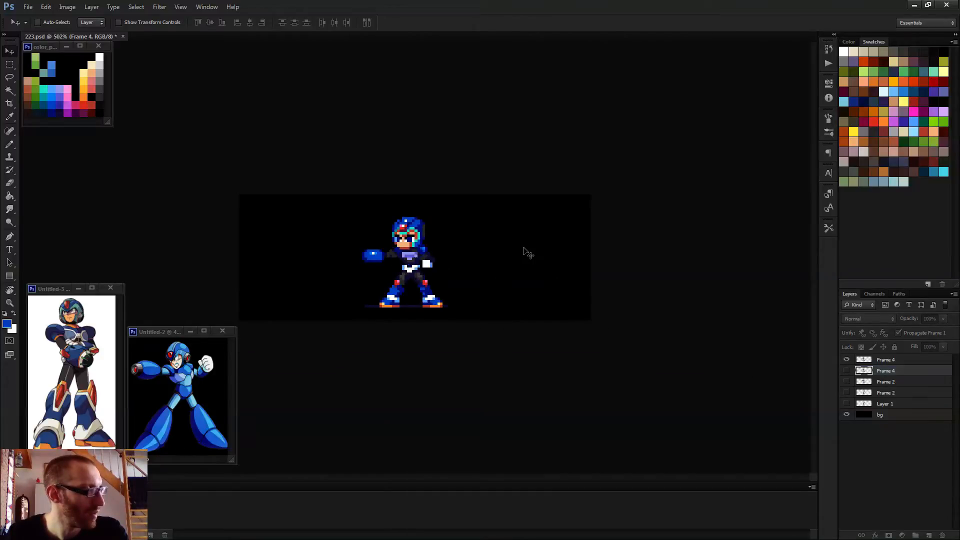
key(space)
- Change the display delay of the frame with the lowered arm cannon and replay the animation
click(86, 521)
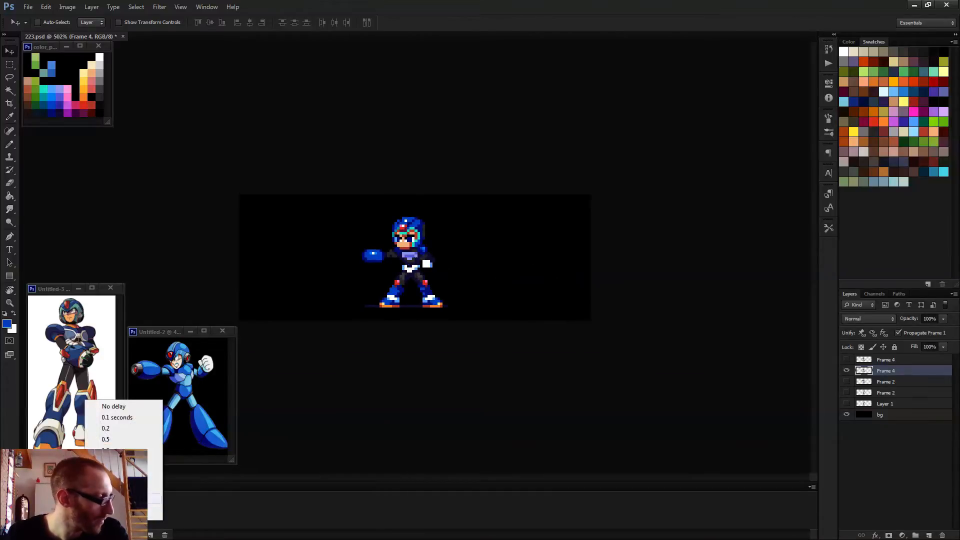
click(120, 499)
key(Return)
key(space)
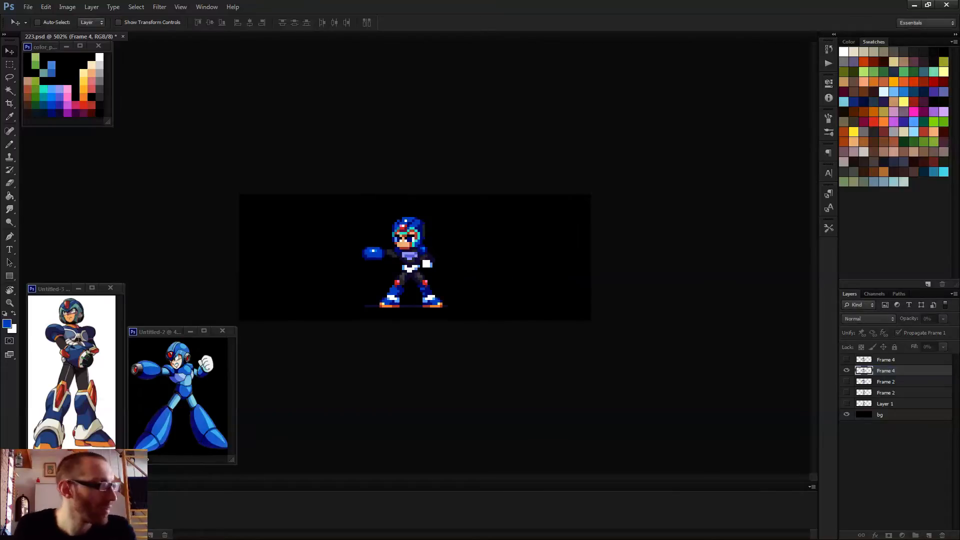
- Select the sprite's white hand on the lower Frame 4 layer, move it up one pixel and deselect
scroll(554, 184, down, 1)
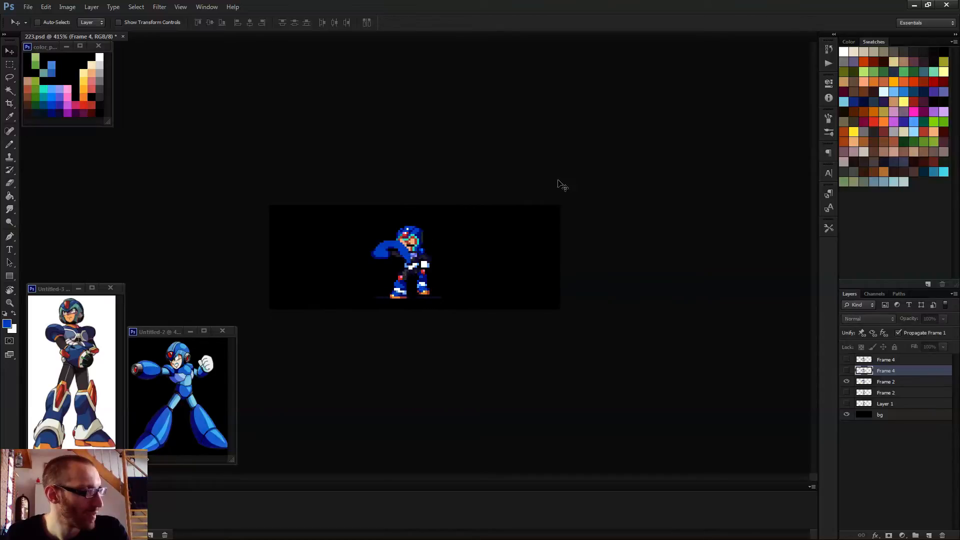
key(space)
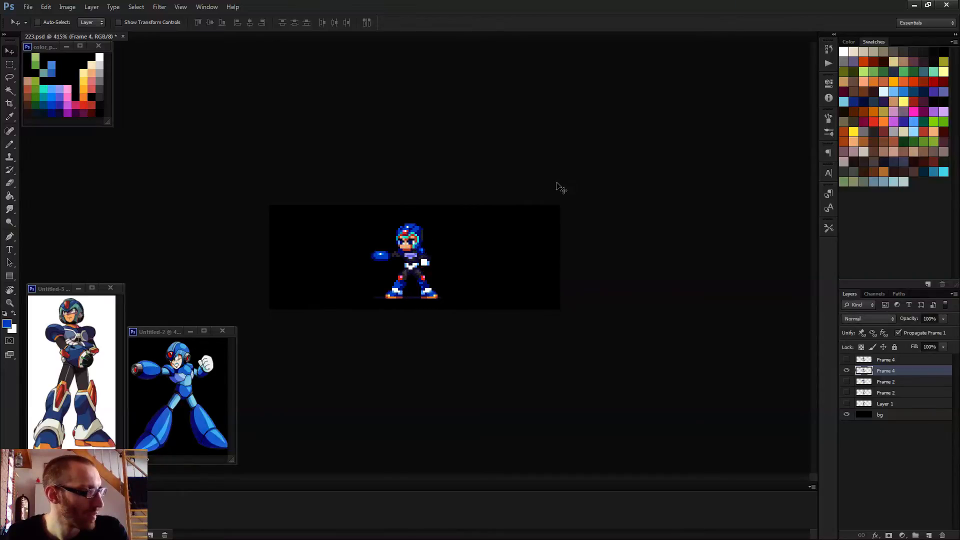
key(m)
key(ctrl+plus)
key(ctrl+plus)
key(ctrl+plus)
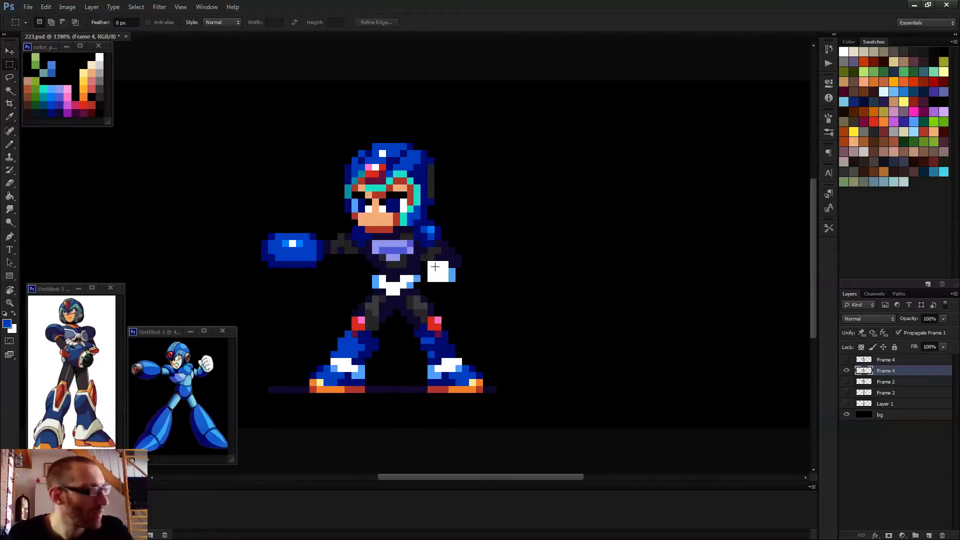
drag(428, 260, 451, 276)
scroll(451, 276, down, 3)
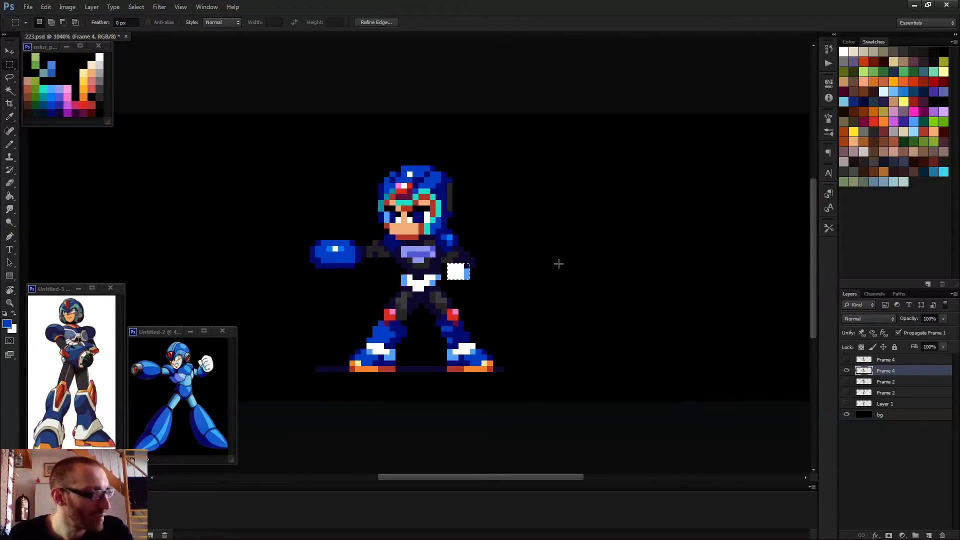
key(v)
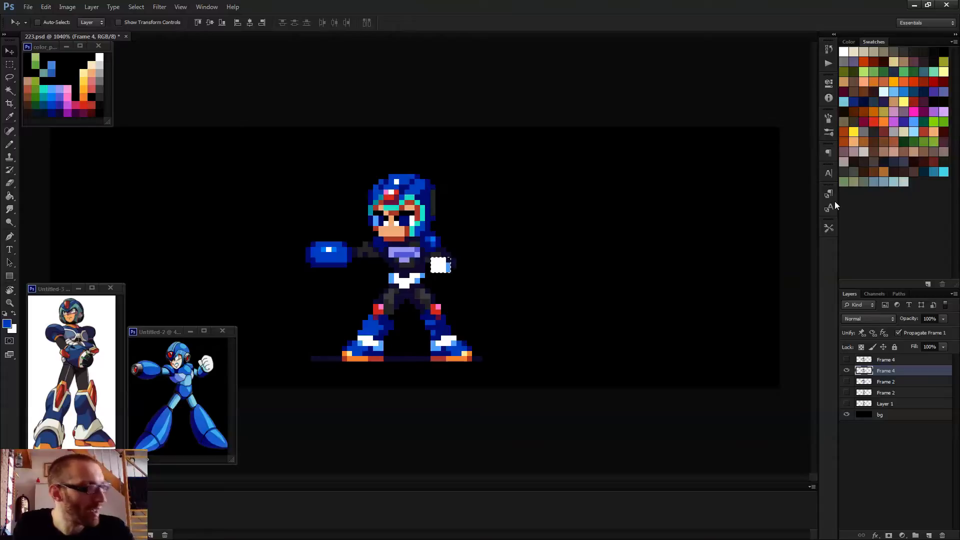
key(ctrl+d)
- Play back the animation at a reduced zoom to review the hand movement between frames
key(b)
scroll(503, 197, down, 3)
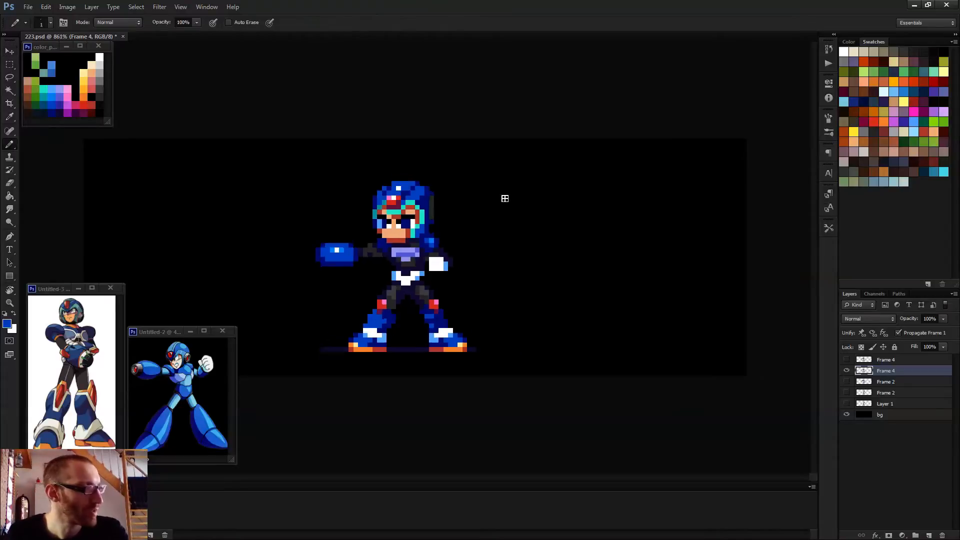
key(space)
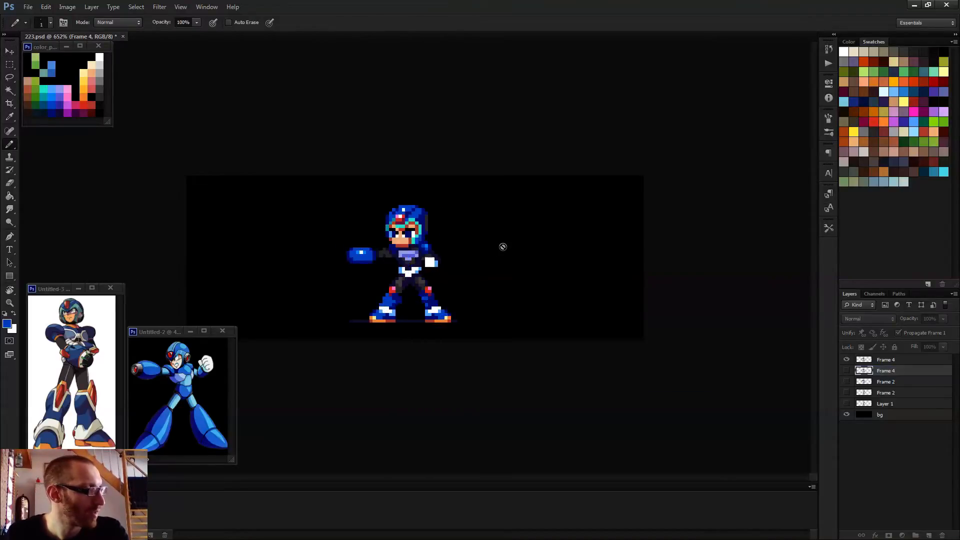
scroll(526, 246, down, 1)
scroll(526, 246, down, 1)
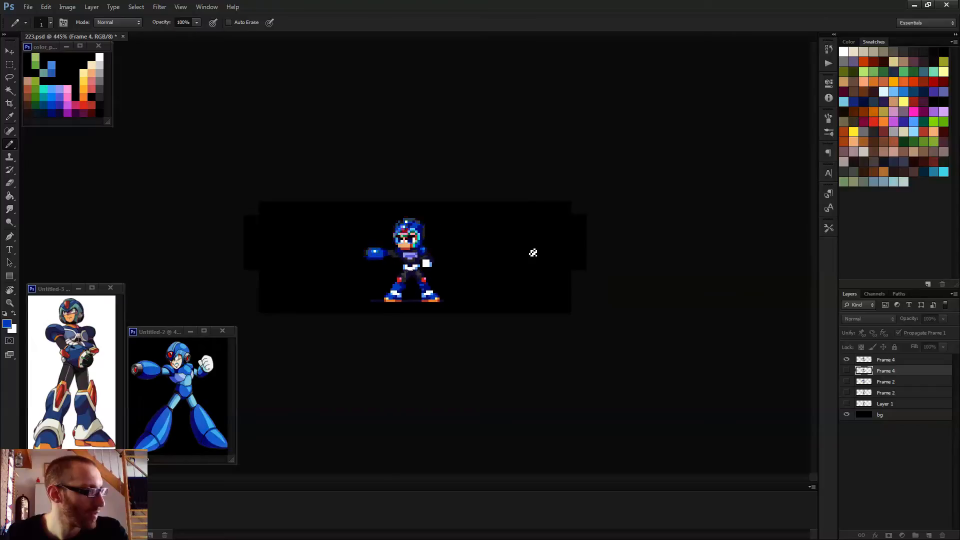
scroll(526, 246, down, 1)
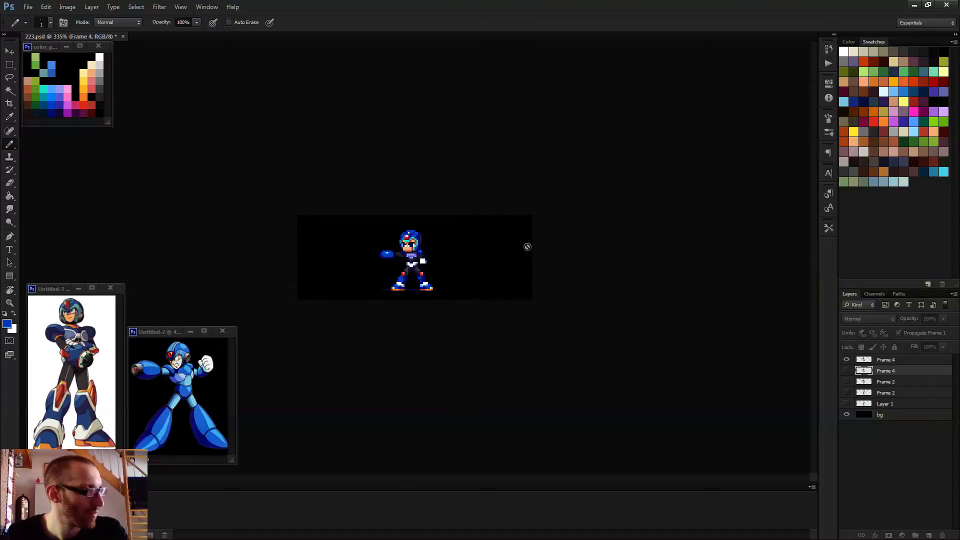
scroll(527, 246, down, 1)
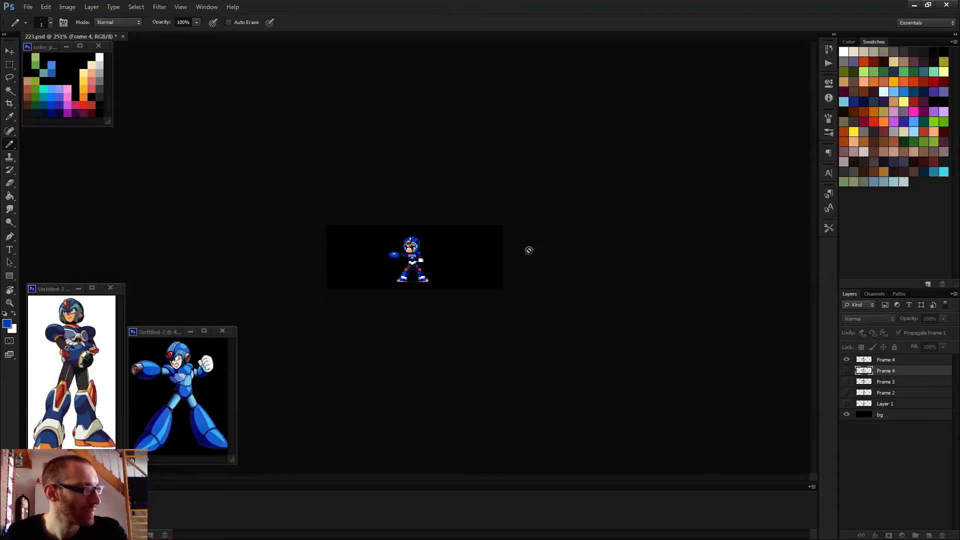
- Pencil a few dark navy dust pixels beside the foot on the non-cannon side, on both Frame 4 layers
scroll(448, 311, up, 5)
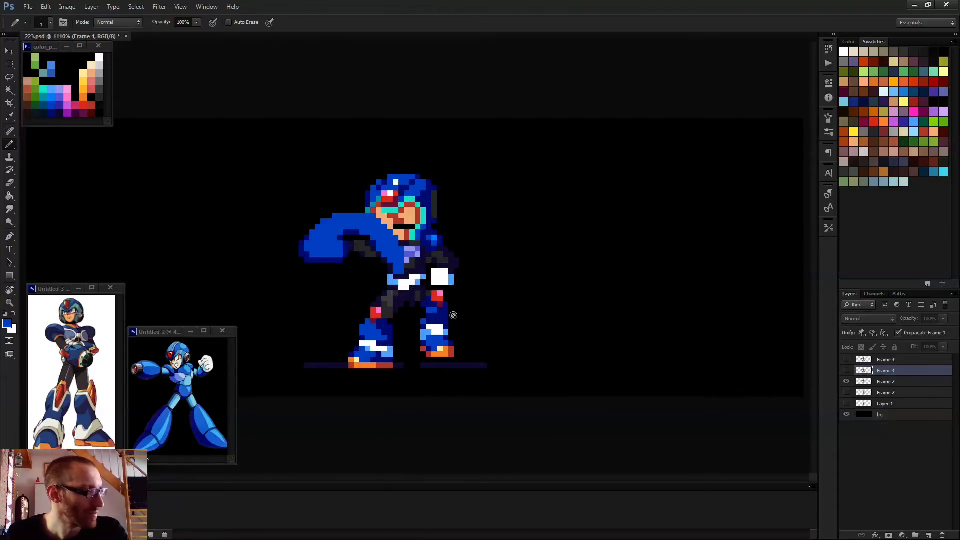
scroll(495, 319, up, 3)
click(497, 325)
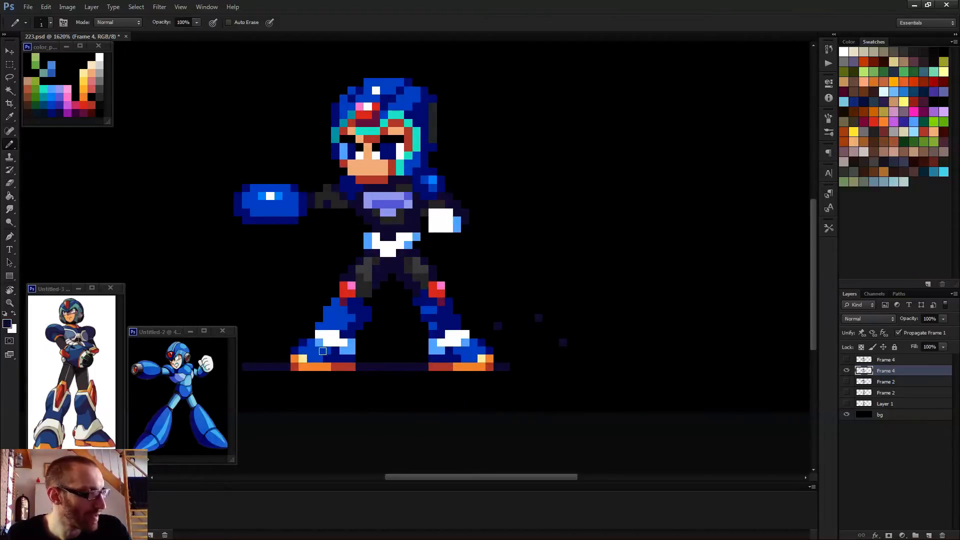
scroll(494, 349, down, 3)
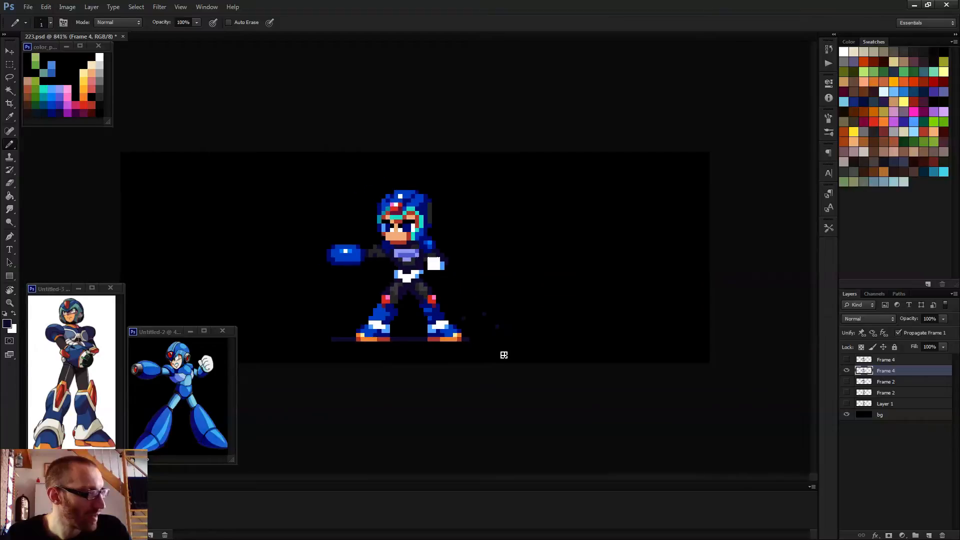
key(space)
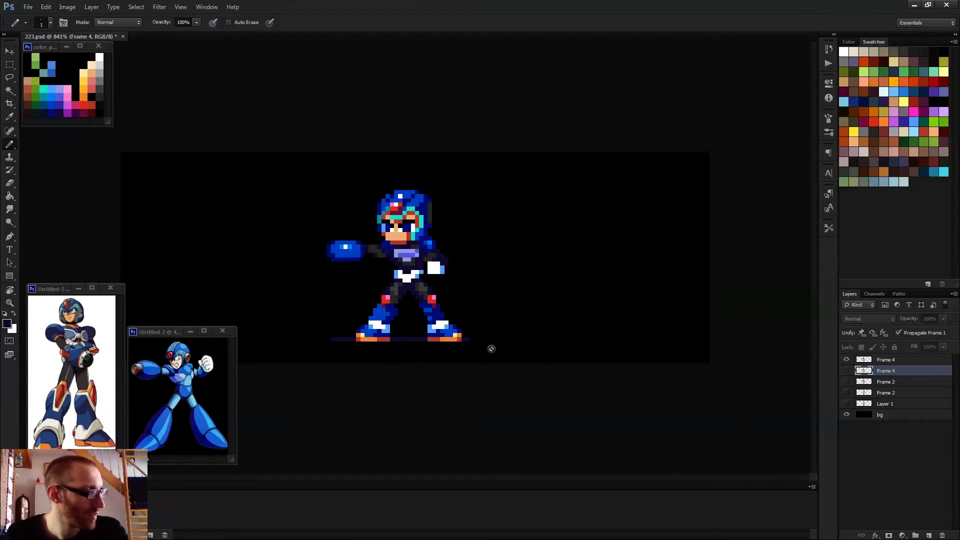
click(884, 361)
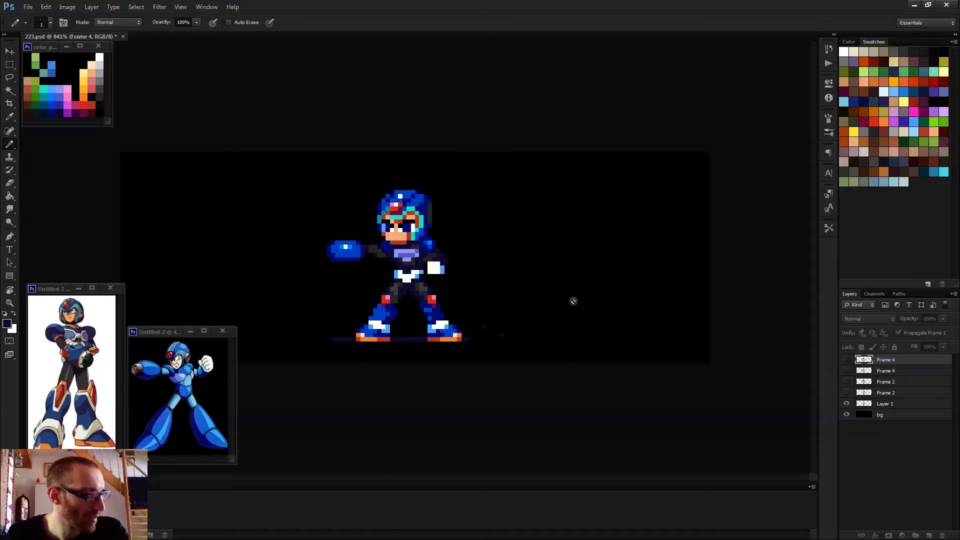
- Play the animation and step through its frames to review the dust pixels
scroll(573, 303, down, 2)
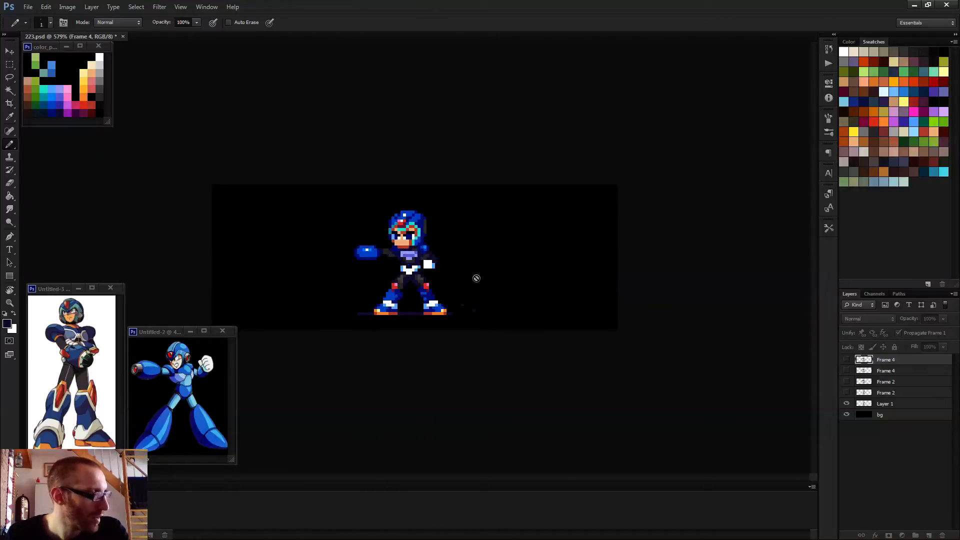
scroll(476, 278, down, 2)
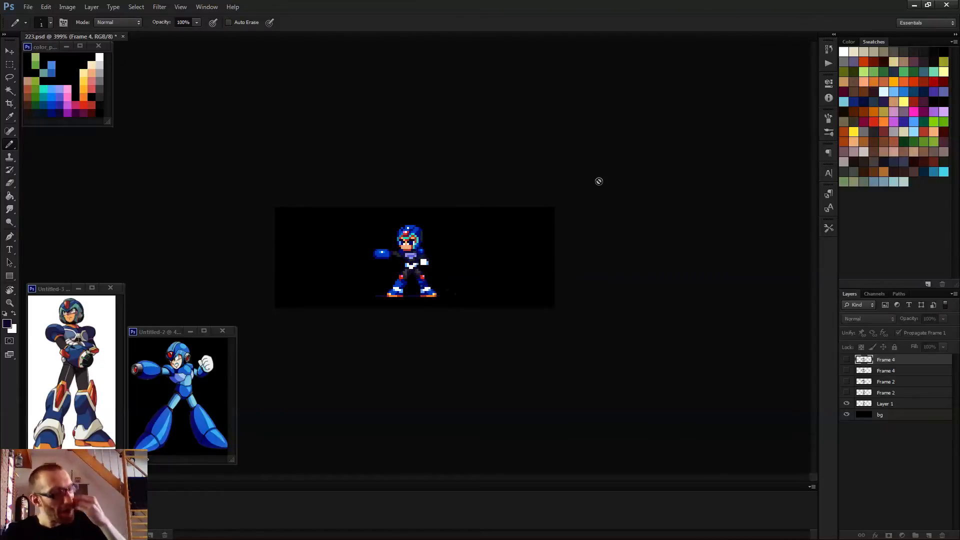
key(space)
key(space)
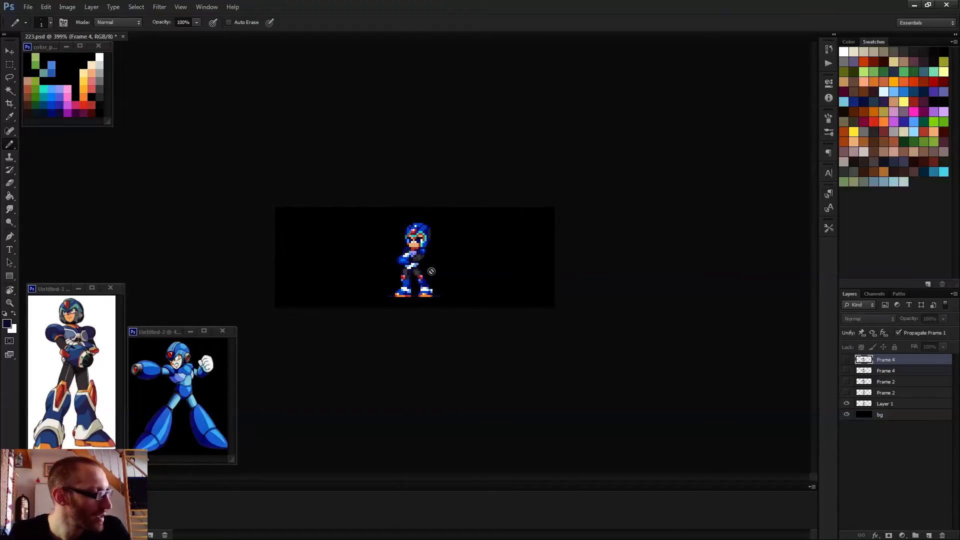
key(space)
key(space)
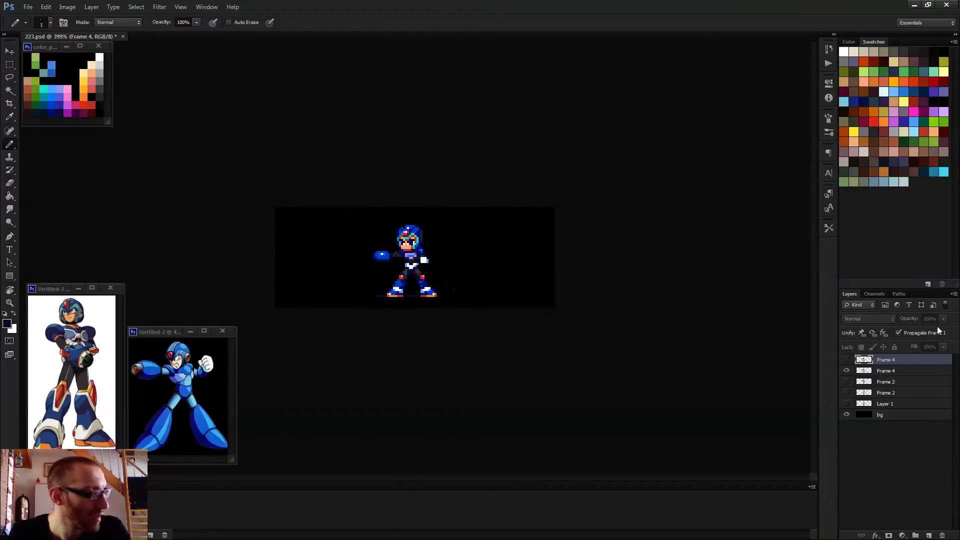
- Select the sprite's head on the lower Frame 4 layer and move it up one pixel
click(886, 370)
key(m)
key(ctrl+0)
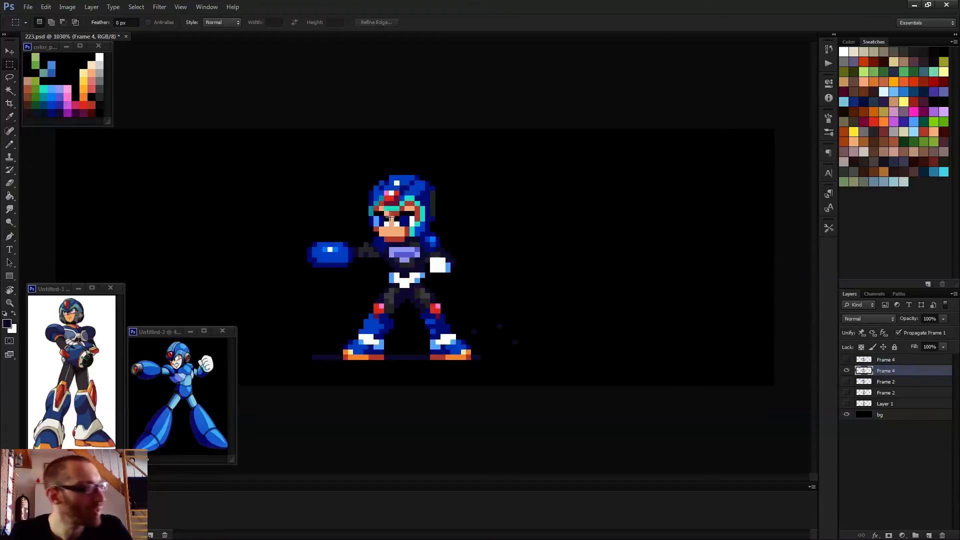
drag(356, 166, 450, 230)
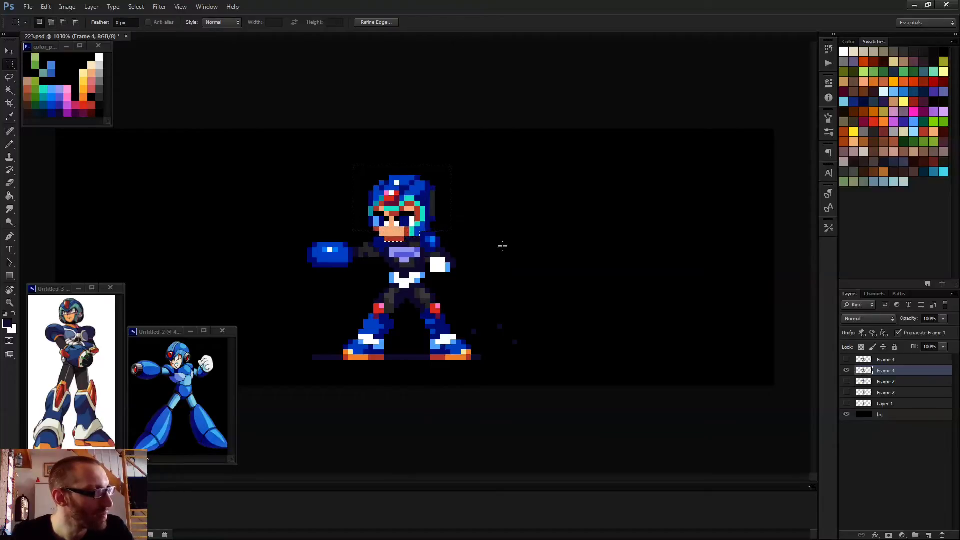
key(v)
key(Up)
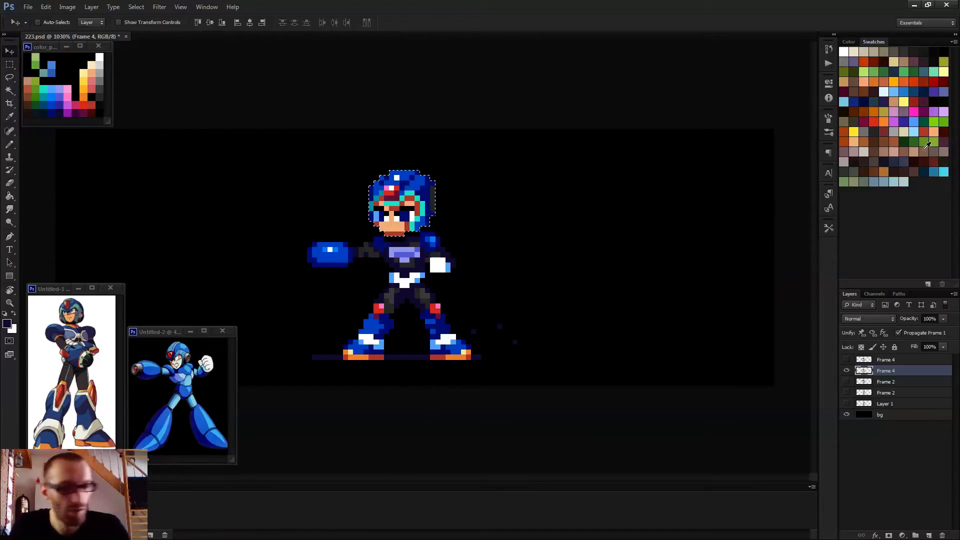
- Fill the gap beneath the raised chin with the dark red skin shade sampled from the chin
key(b)
scroll(466, 154, up, 2)
scroll(327, 263, up, 2)
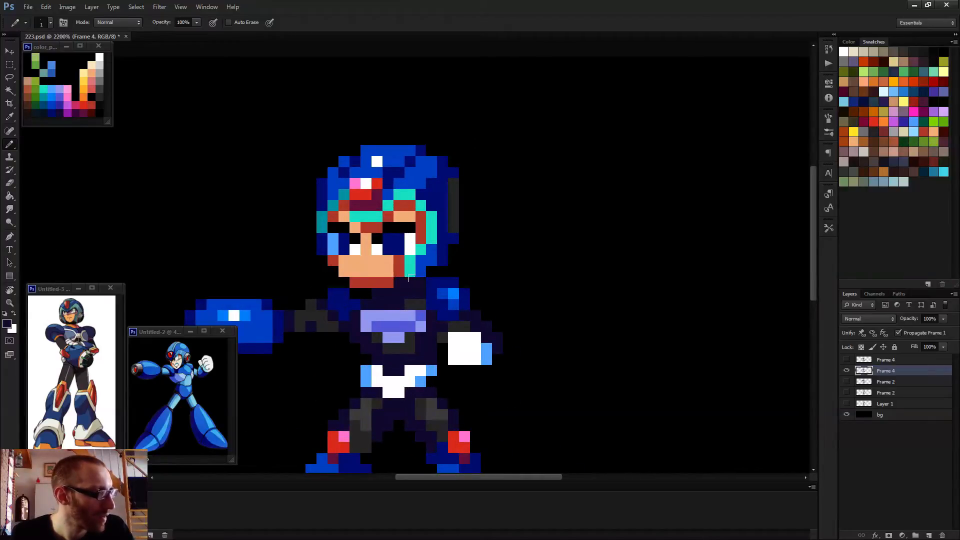
scroll(360, 290, down, 3)
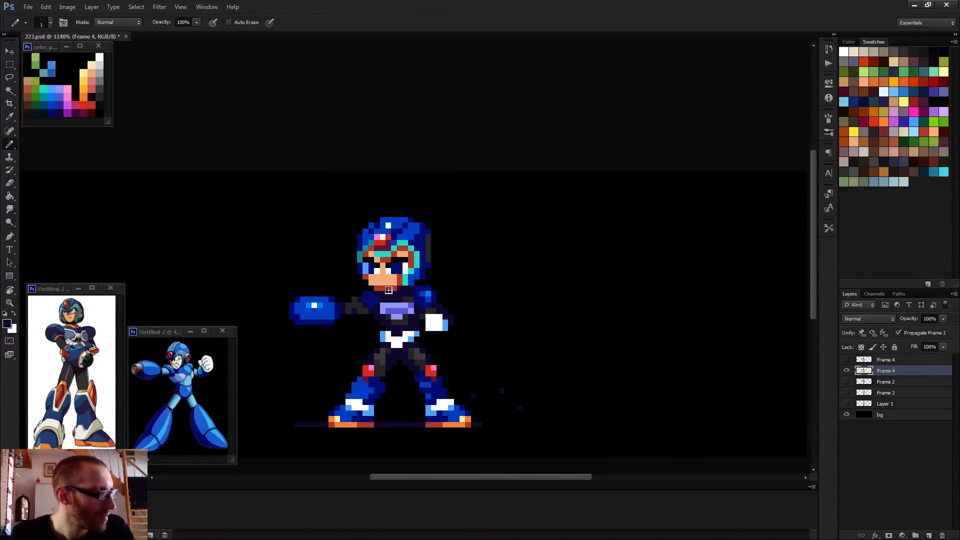
alt+click(387, 290)
drag(388, 294, 393, 295)
alt+click(387, 299)
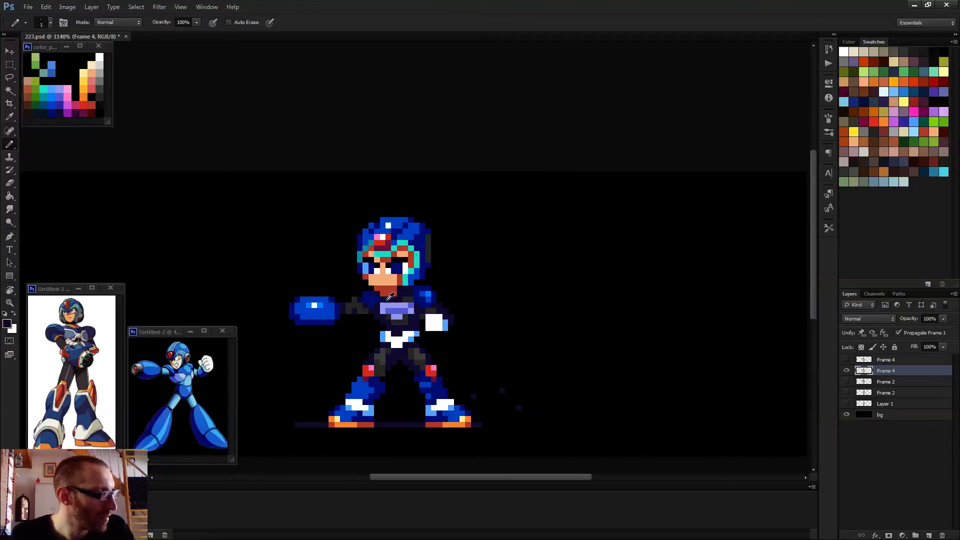
scroll(389, 303, down, 4)
scroll(403, 246, up, 2)
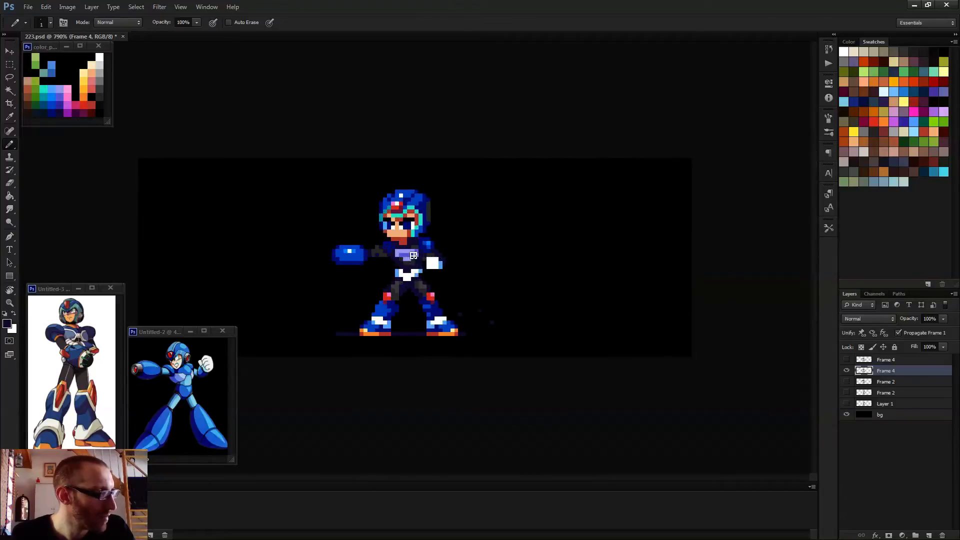
alt+click(405, 245)
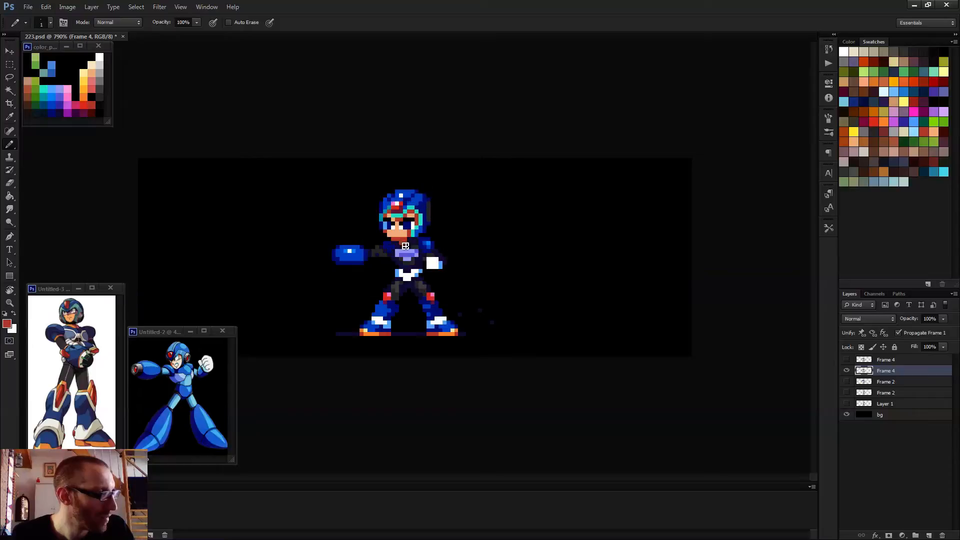
- Widen the white helmet highlight on the upper Frame 2 layer to three pixels and add a separate white pixel beside it
scroll(404, 247, down, 4)
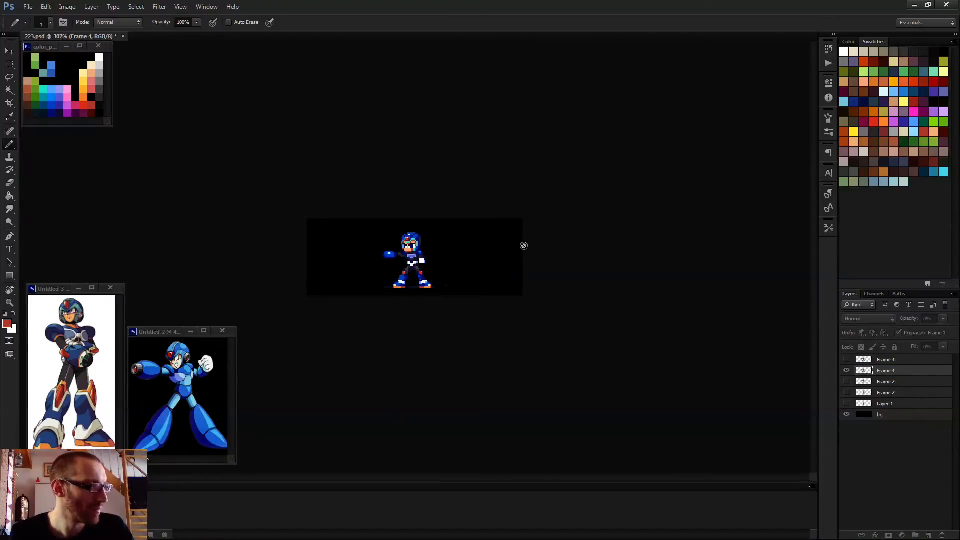
scroll(523, 245, down, 1)
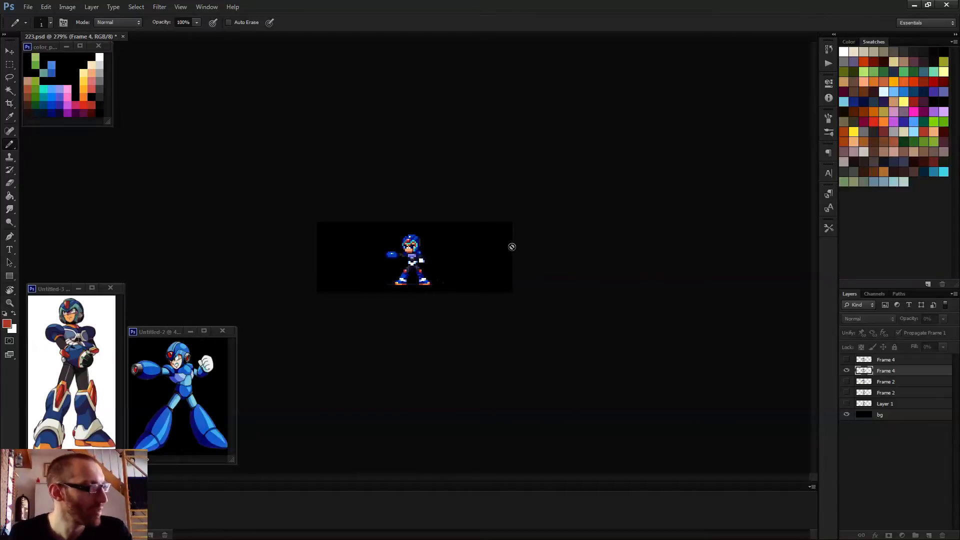
scroll(511, 246, down, 1)
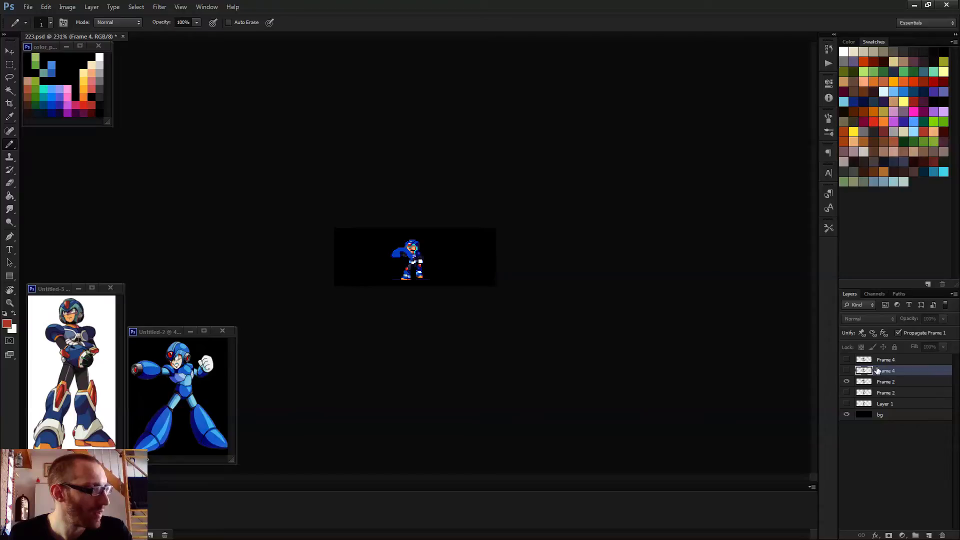
click(881, 383)
scroll(360, 195, up, 10)
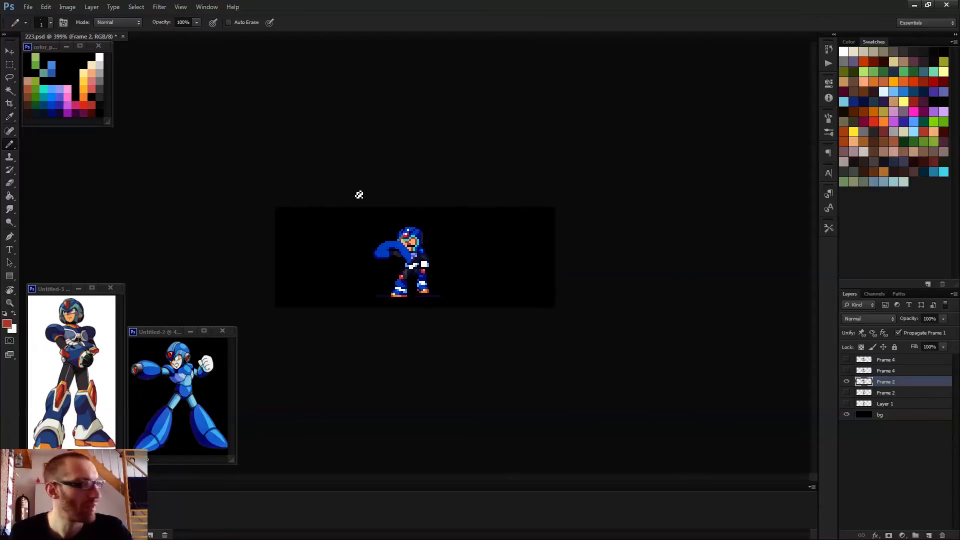
alt+click(397, 180)
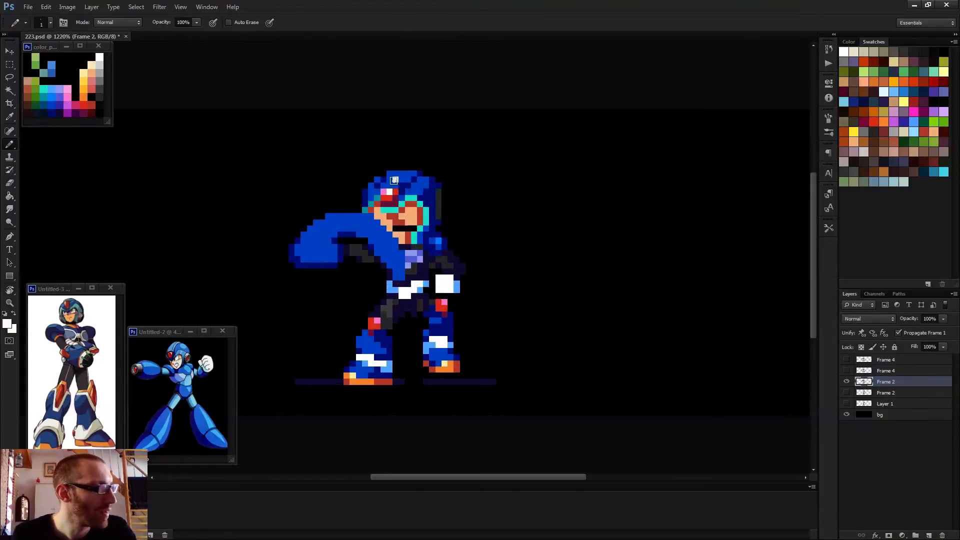
drag(389, 179, 403, 179)
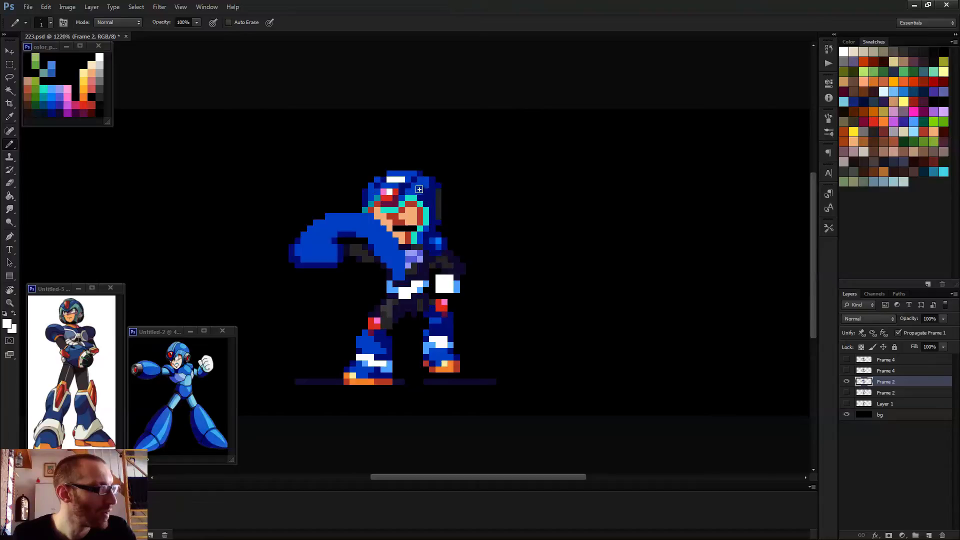
scroll(431, 244, down, 3)
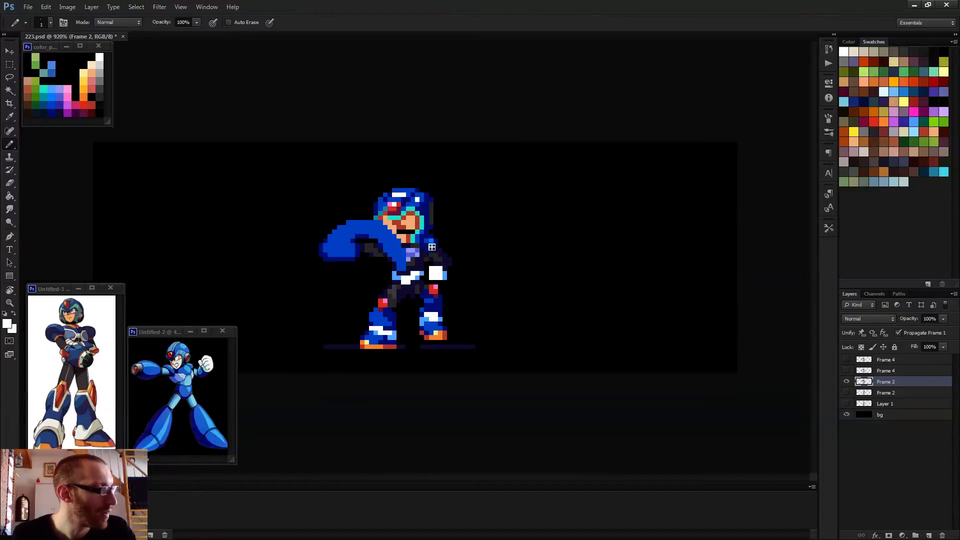
key(Right)
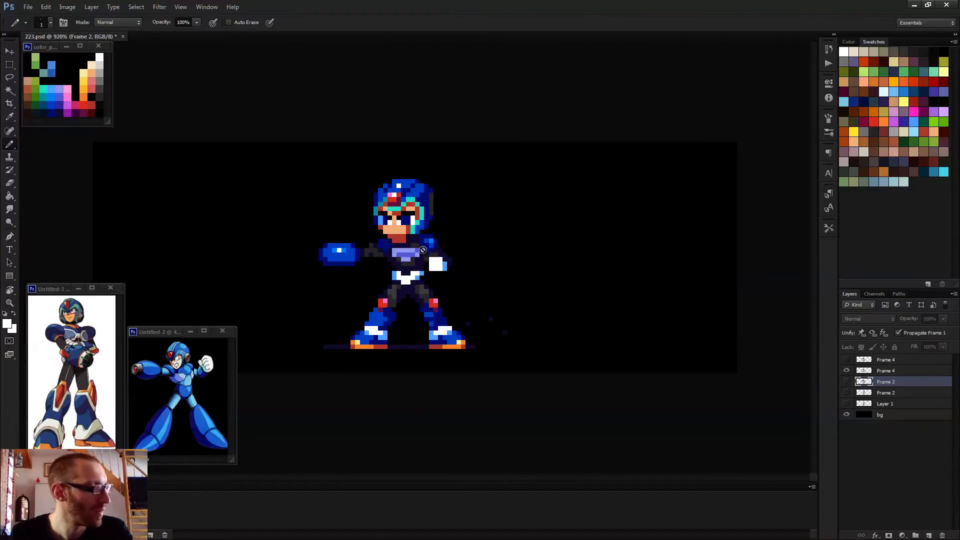
- Shift the single-pixel white helmet highlight one pixel to the left on the lower Frame 4 layer
click(885, 370)
scroll(488, 243, up, 2)
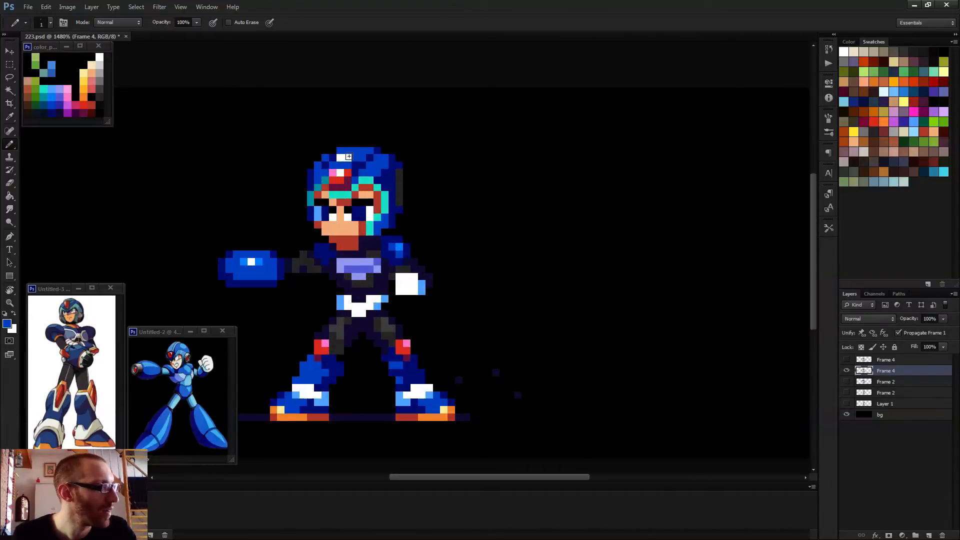
scroll(326, 295, down, 2)
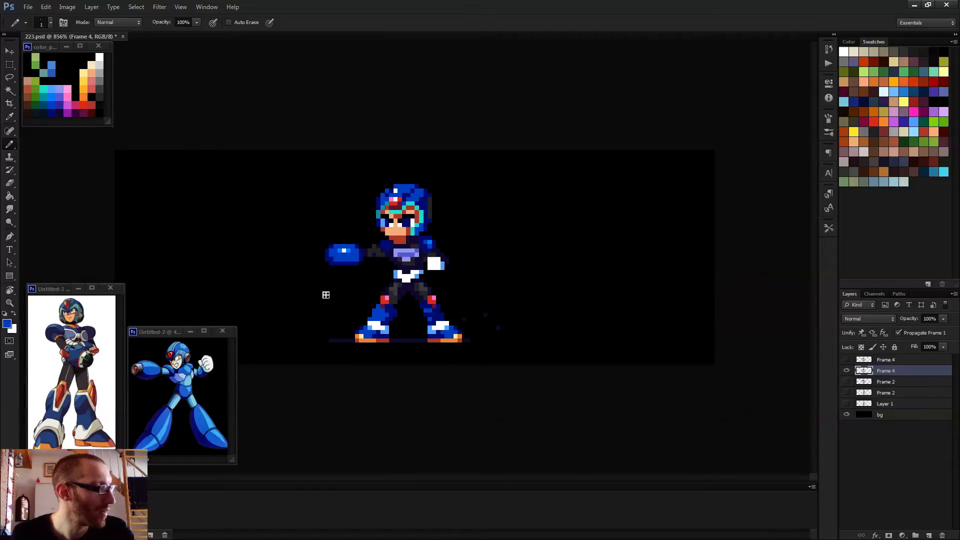
- Shift the white helmet highlight one pixel left on the upper Frame 4 layer, covering its old spot with sampled blue, and play the animation
key(Right)
click(885, 360)
scroll(418, 219, up, 2)
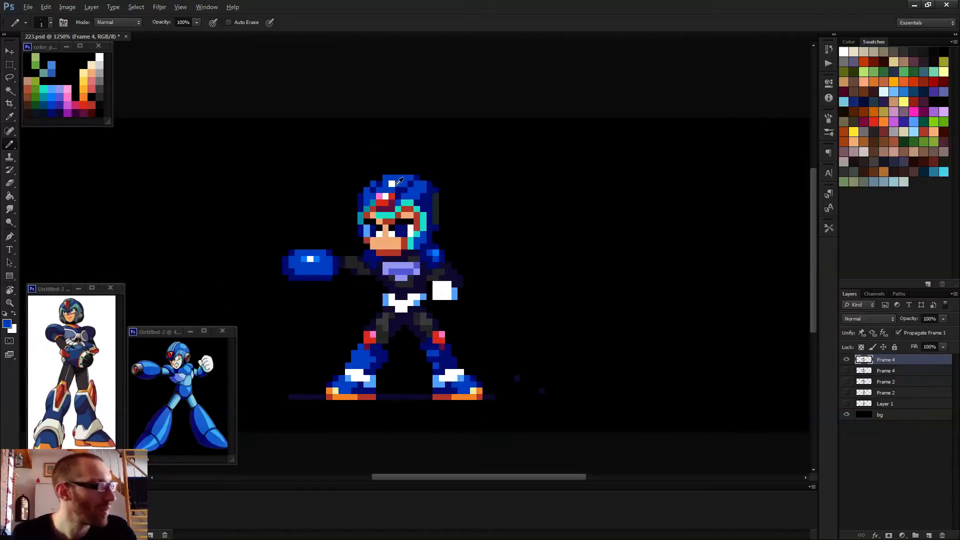
alt+click(391, 184)
alt+click(397, 181)
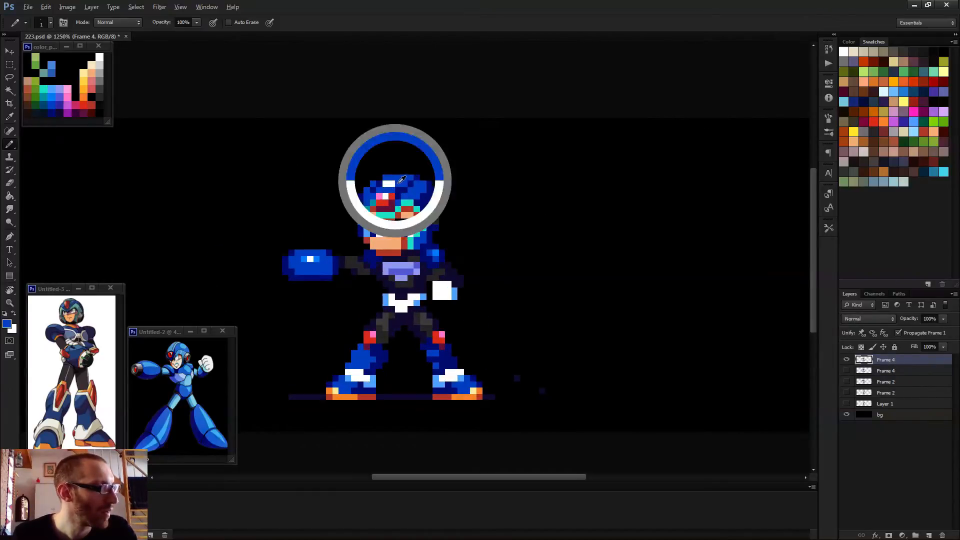
scroll(595, 270, down, 3)
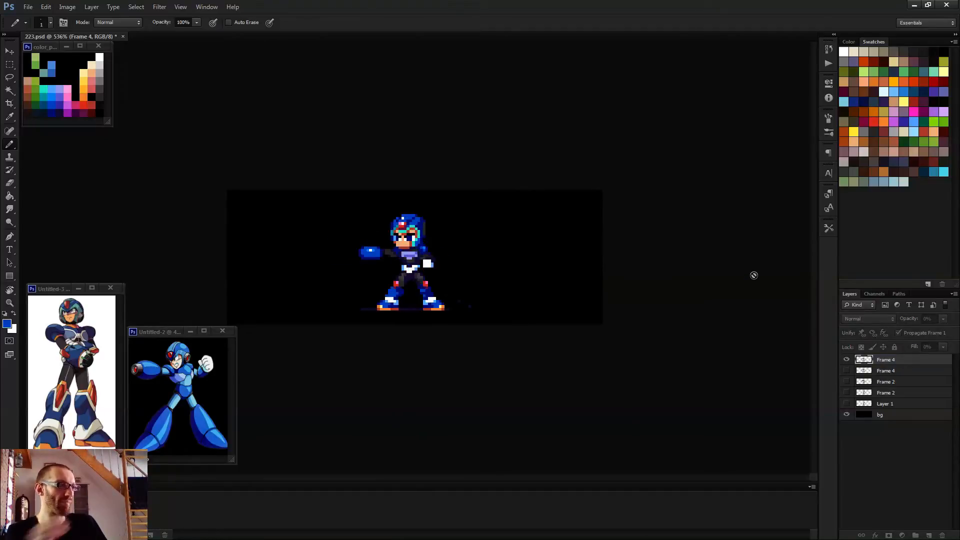
scroll(753, 275, down, 3)
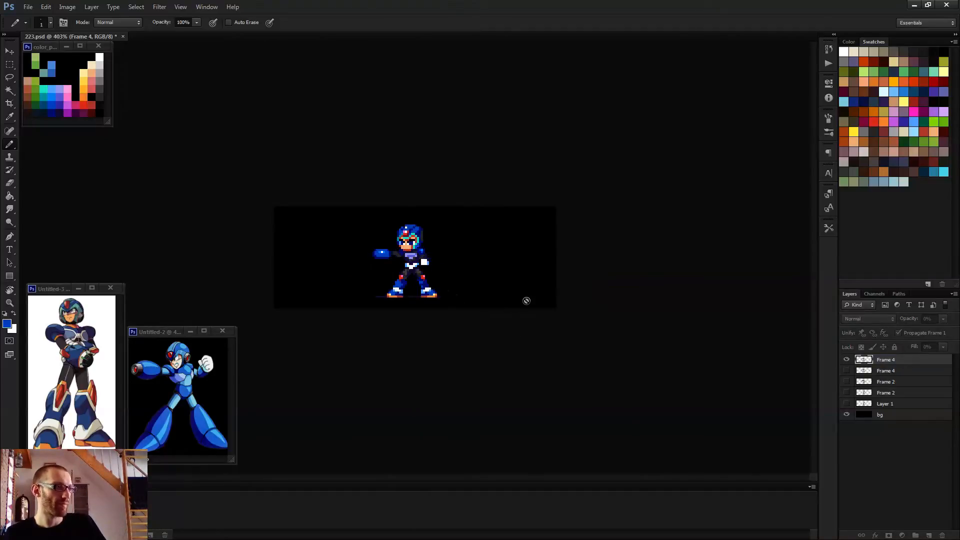
key(space)
- Paint the pink pixel of the forehead gem white on the upper Frame 2 and lower Frame 4 layers
scroll(411, 247, up, 10)
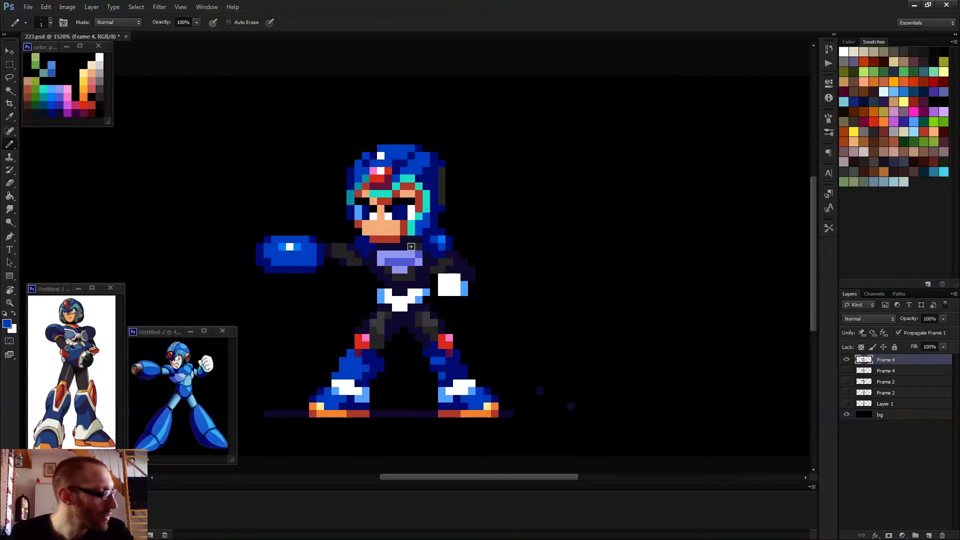
key(space)
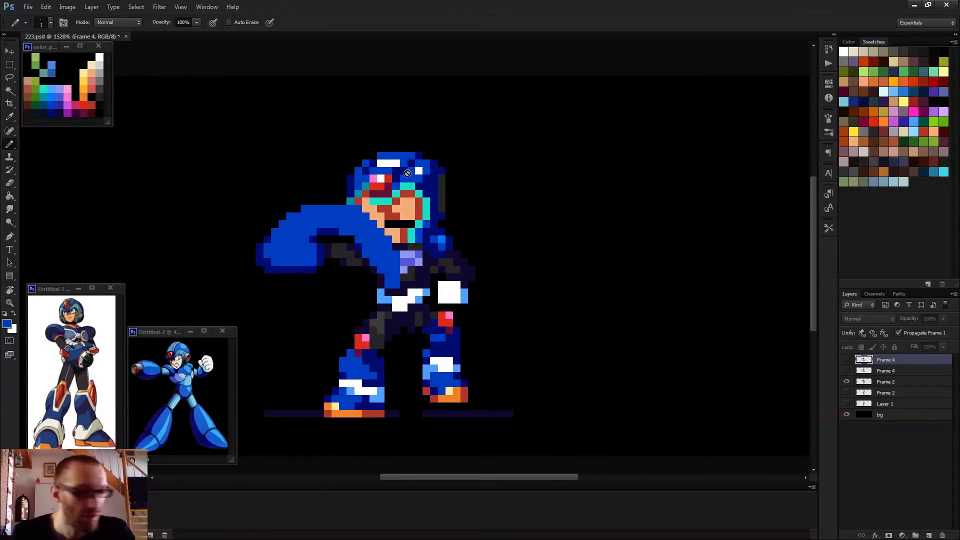
alt+click(379, 179)
click(377, 180)
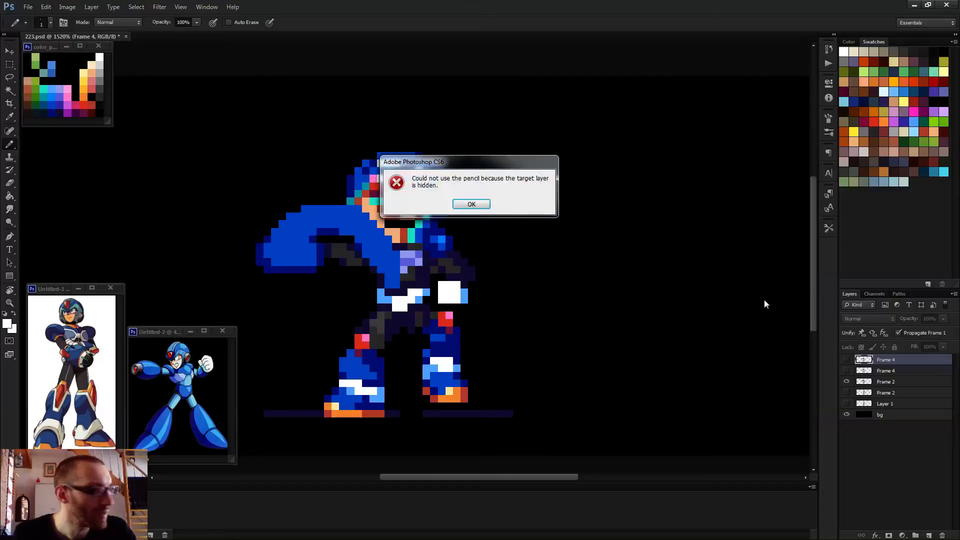
key(Return)
click(878, 383)
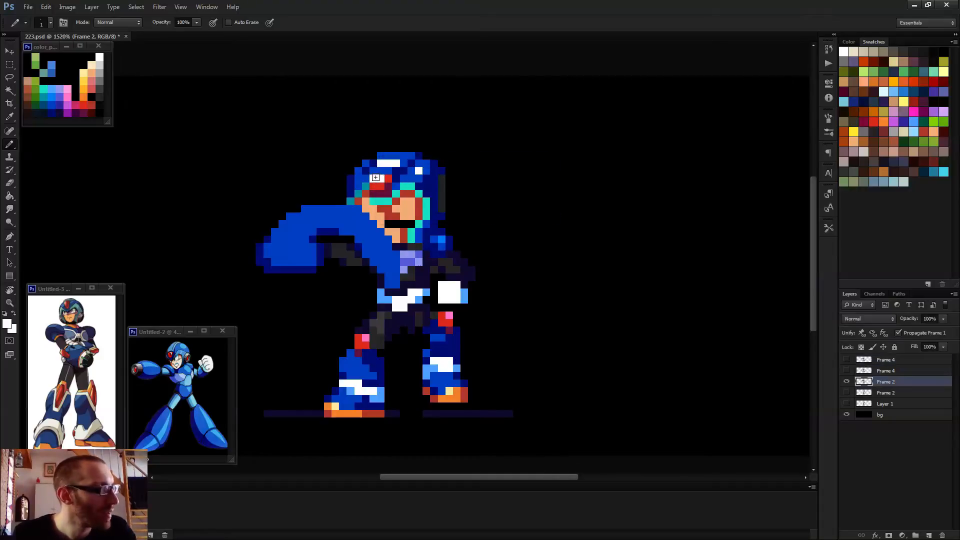
key(space)
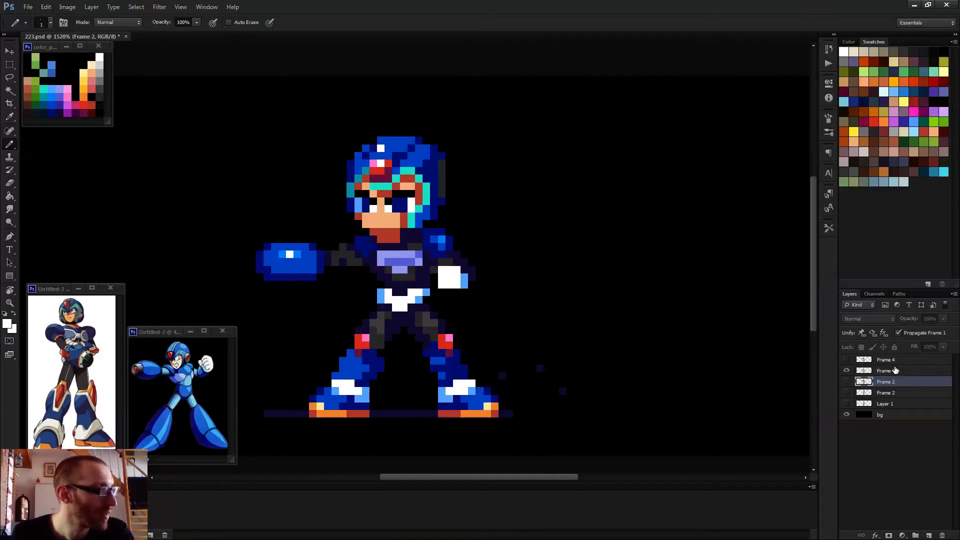
click(891, 373)
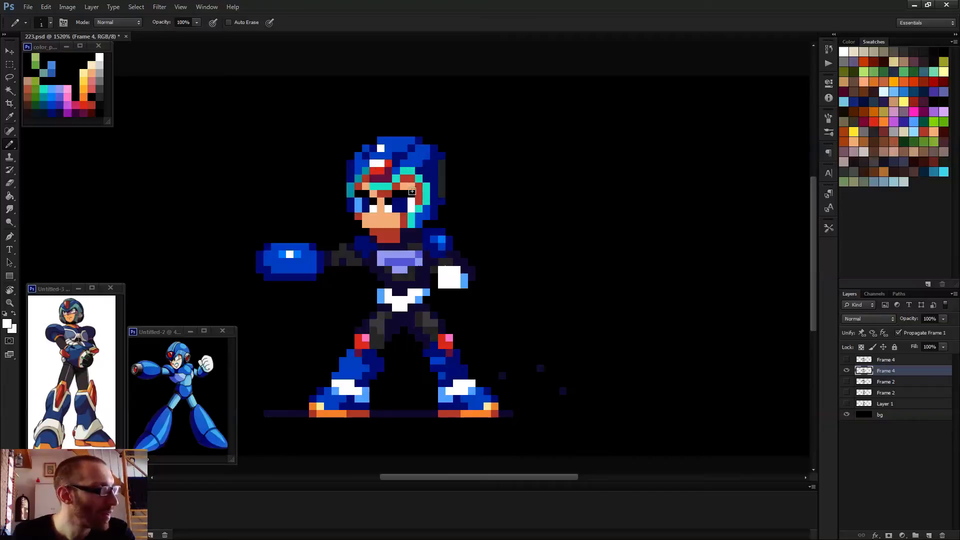
- On the upper Frame 4 layer, turn the gem's pink pixel white and its old white pixel red, and preview the animation
key(space)
click(885, 359)
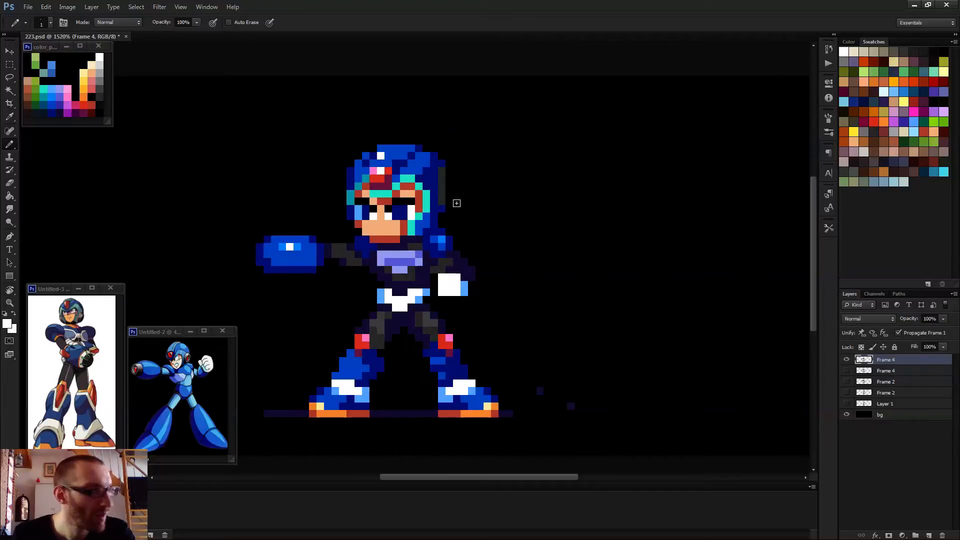
alt+click(380, 178)
click(380, 173)
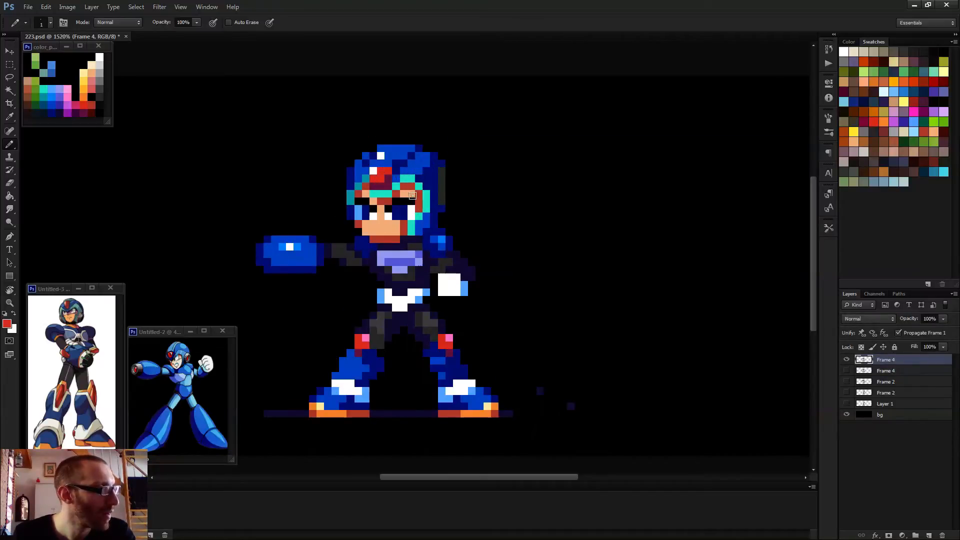
scroll(491, 208, down, 5)
key(space)
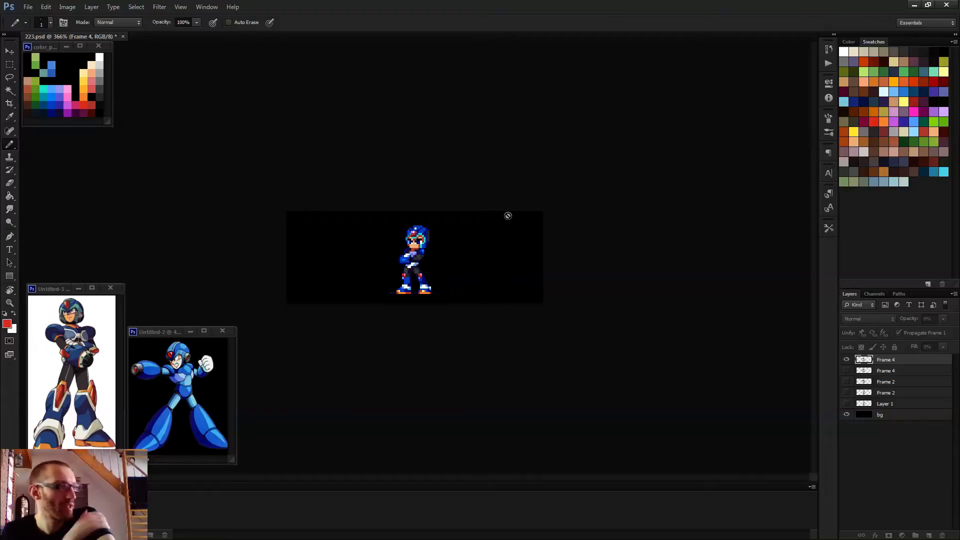
key(space)
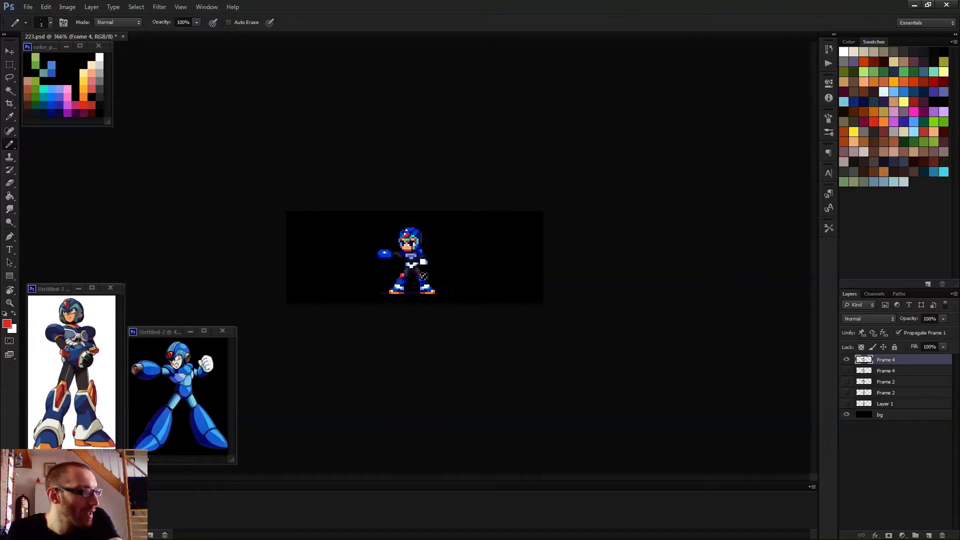
- Widen the arm cannon's white highlight to two pixels on the lower Frame 4 layer, covering the light blue pixel to its right
scroll(420, 277, up, 8)
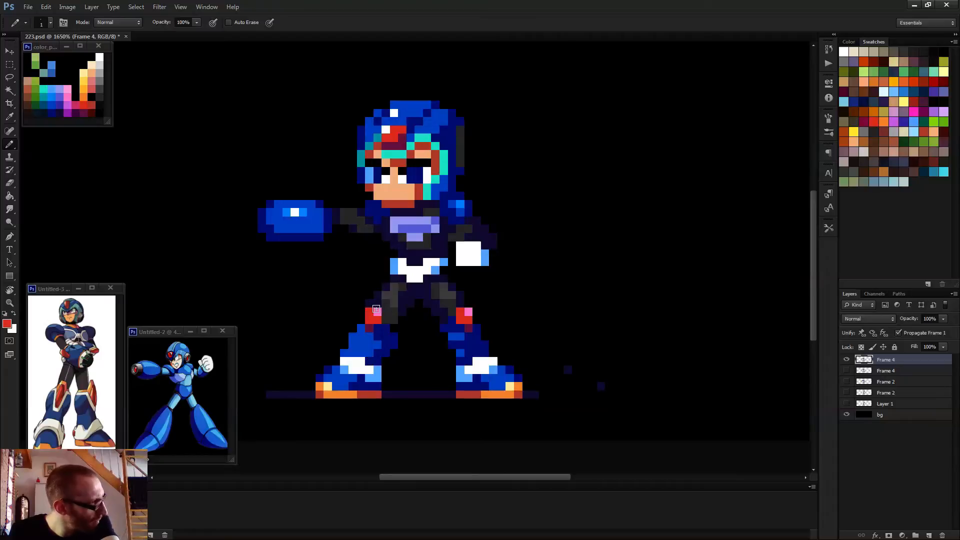
key(space)
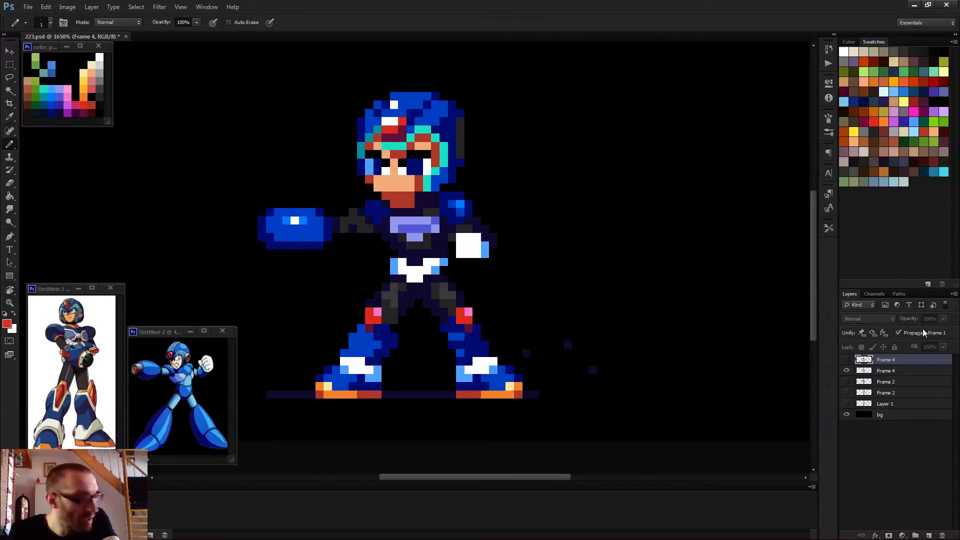
key(space)
scroll(302, 209, up, 3)
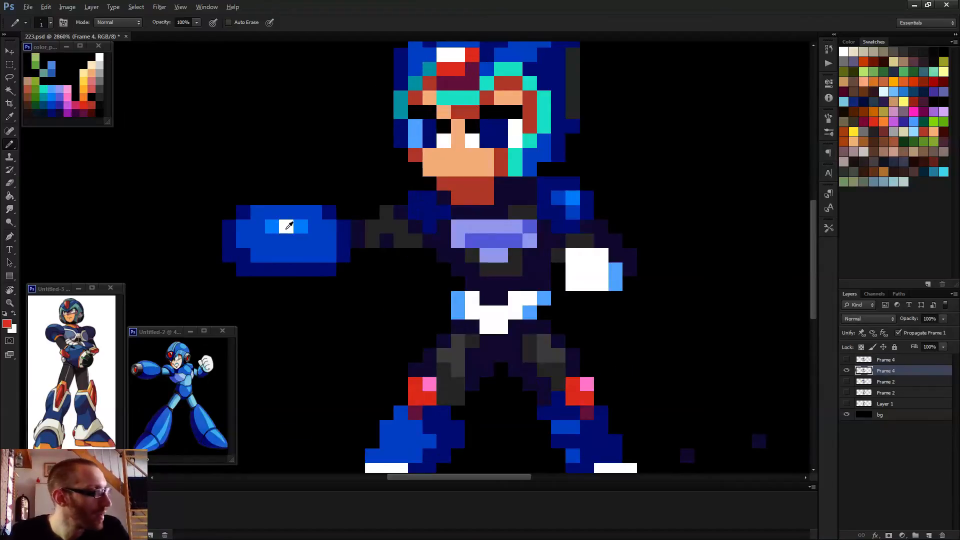
scroll(532, 242, down, 3)
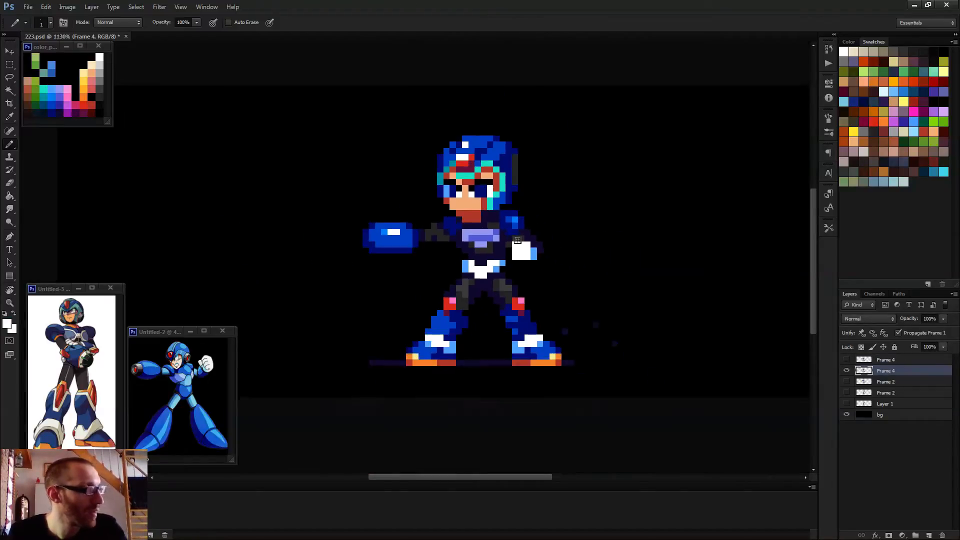
- Play the animation at reduced magnification and check the highlights and body movement across the frames
key(space)
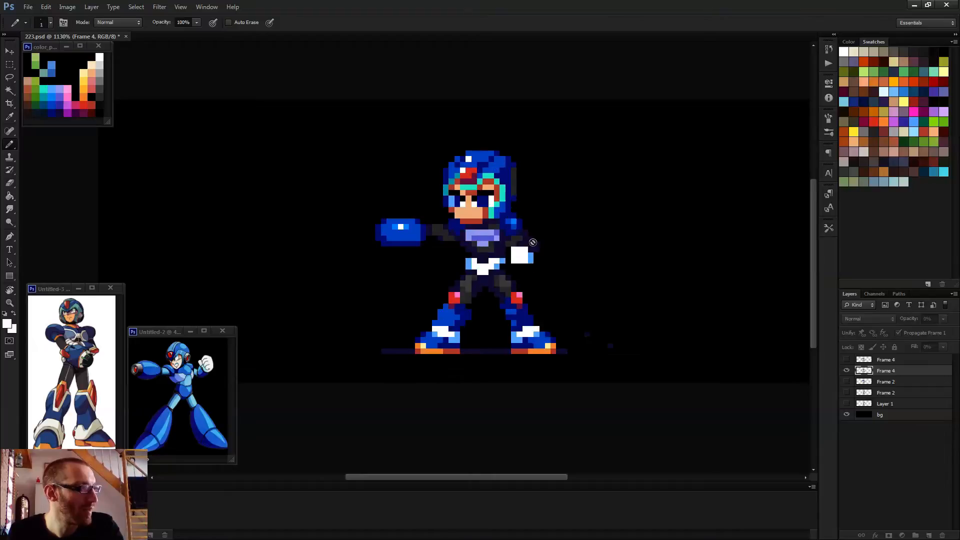
scroll(536, 245, down, 2)
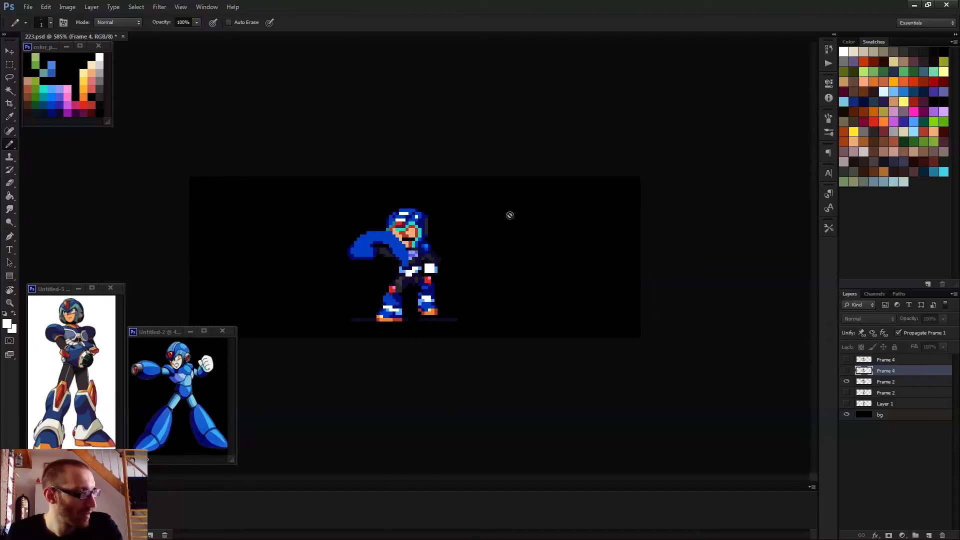
key(ctrl+minus)
key(ctrl+minus)
key(ctrl+minus)
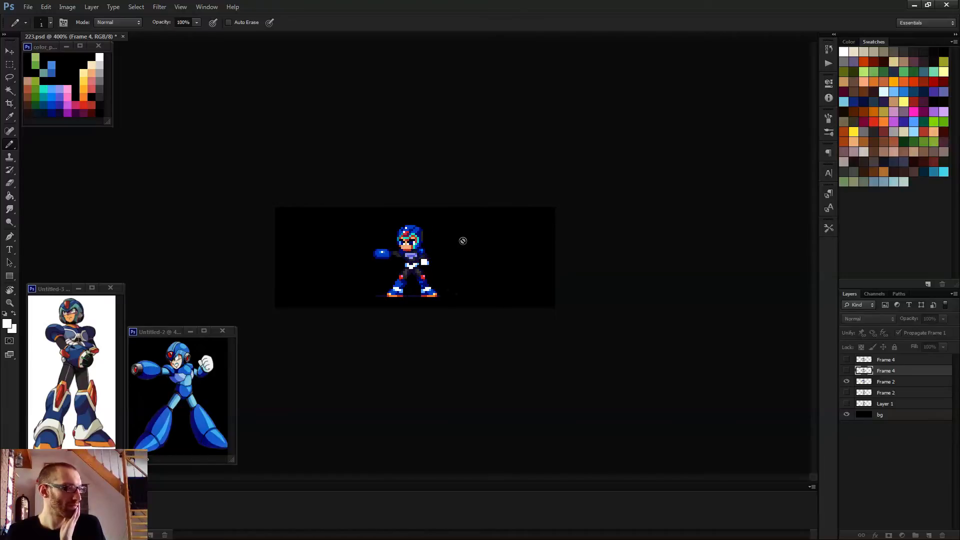
scroll(464, 242, down, 1)
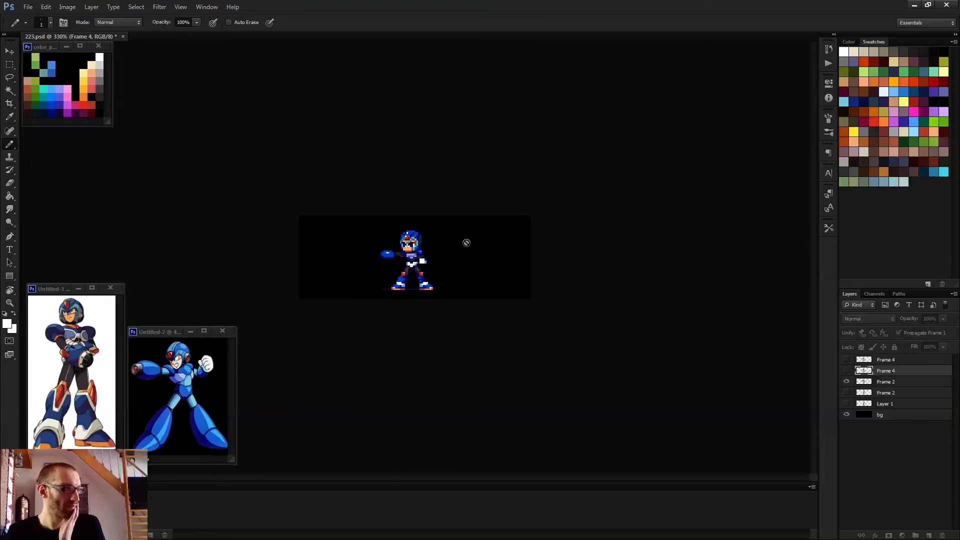
scroll(313, 270, up, 3)
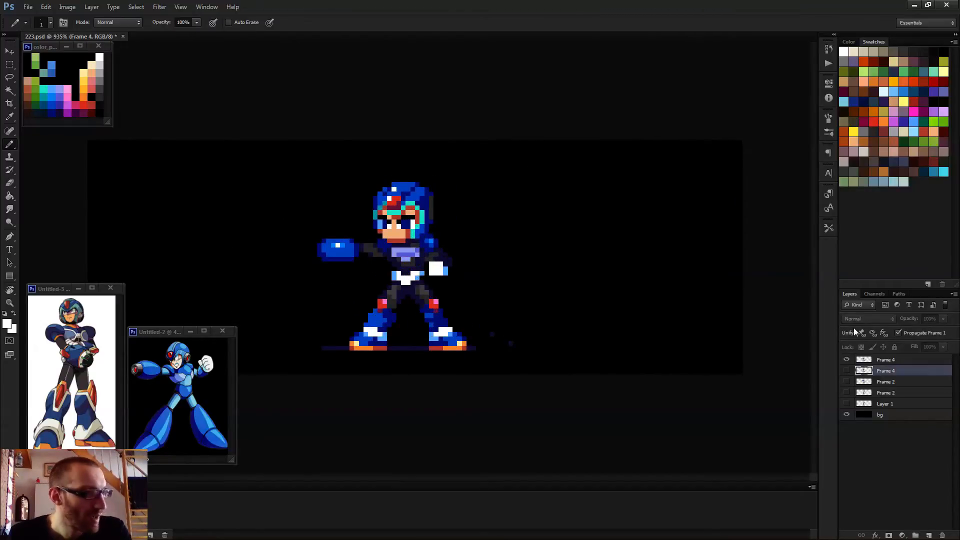
scroll(438, 289, down, 1)
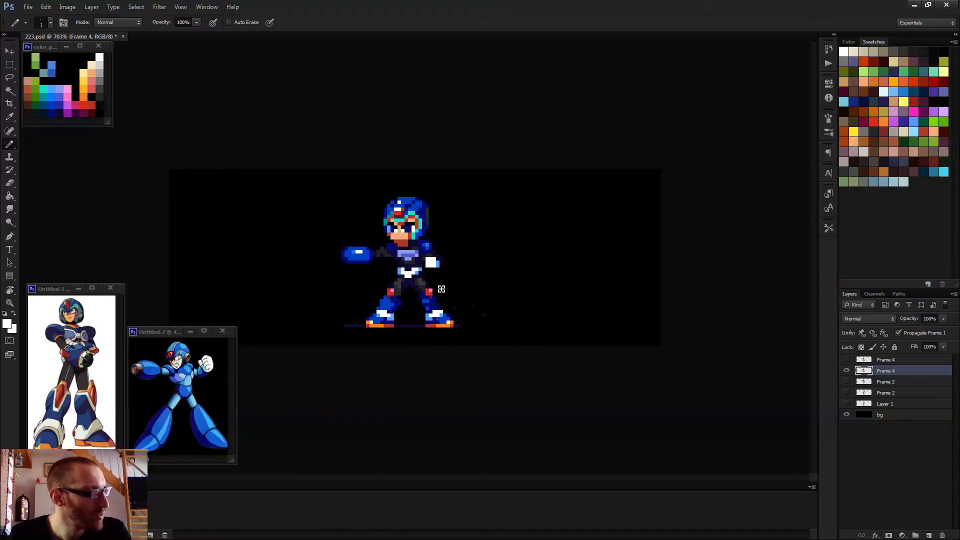
- Select the sprite's belt on the upper Frame 2 layer and move it down one pixel
click(881, 383)
key(m)
scroll(371, 298, up, 3)
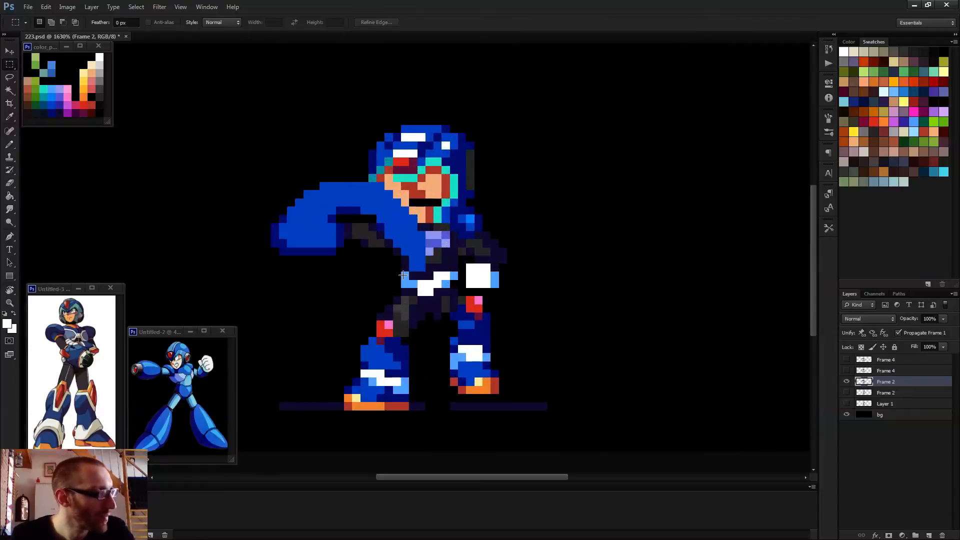
mouse_move(404, 273)
mouse_down()
mouse_move(455, 286)
mouse_move(420, 294)
mouse_up()
key(v)
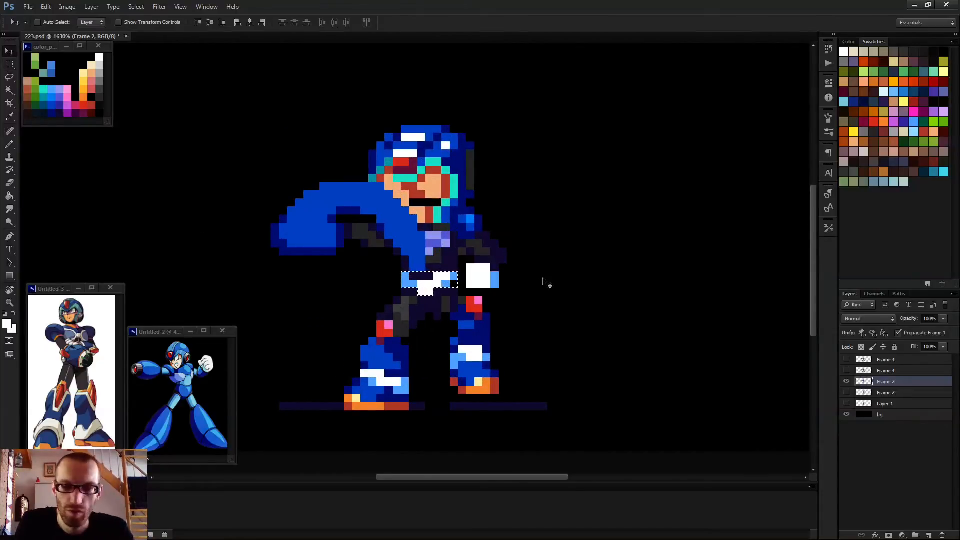
key(Down)
- Fill the gap between the torso and the belt with the dark navy sampled from the torso, and preview the animation
key(b)
scroll(377, 277, up, 2)
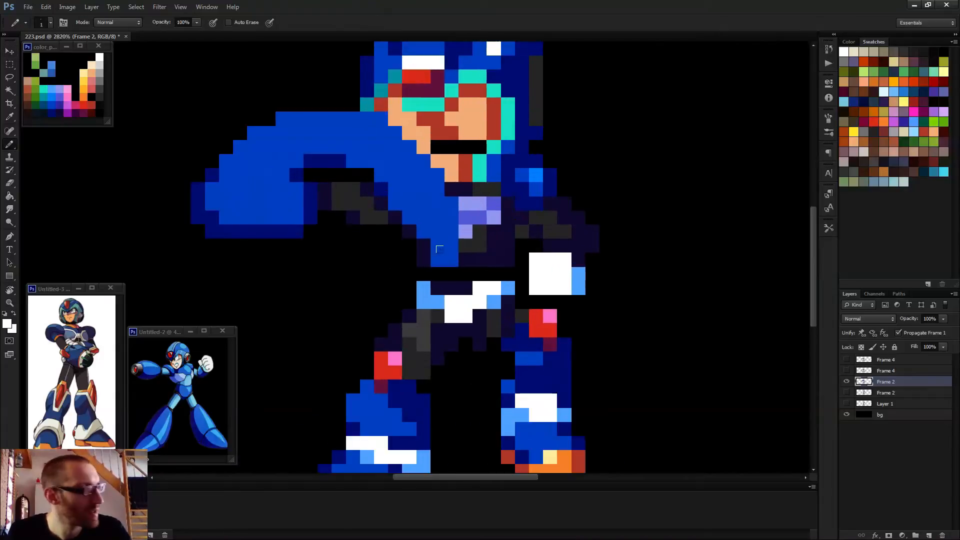
alt+click(487, 258)
click(507, 273)
shift+click(424, 273)
scroll(505, 275, down, 2)
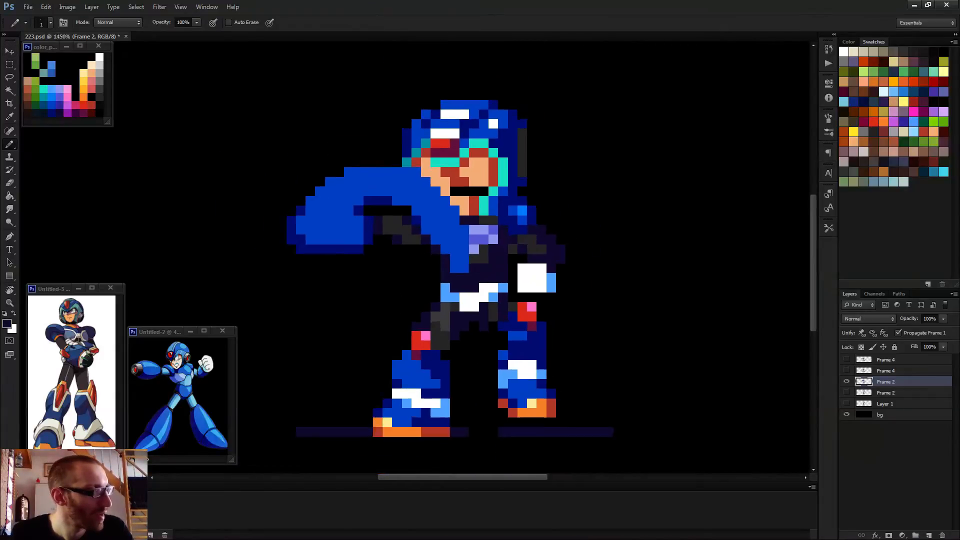
scroll(591, 248, down, 3)
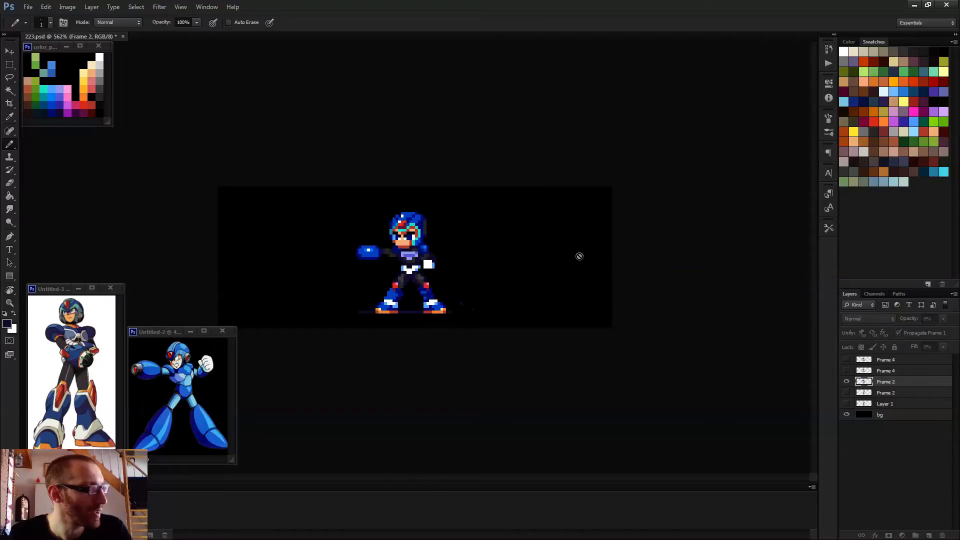
key(space)
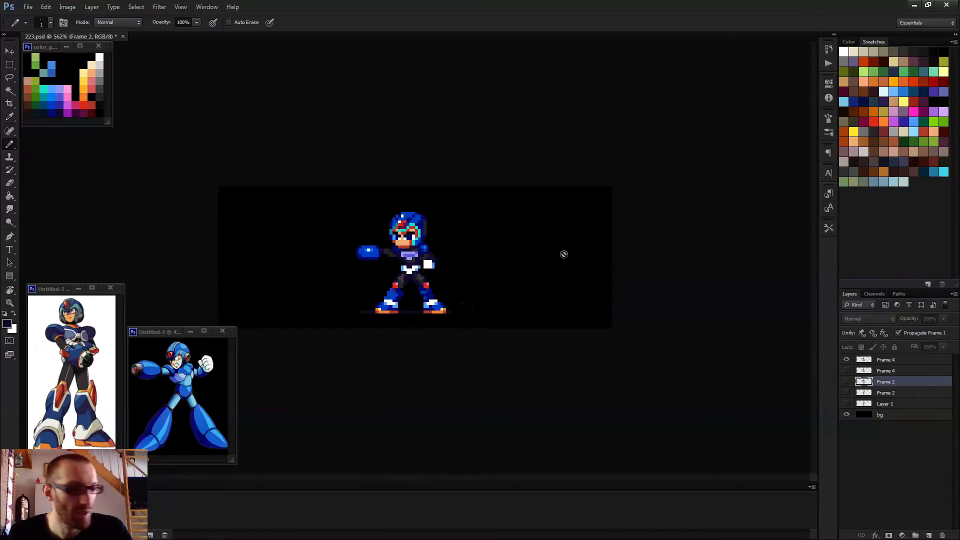
- On the upper Frame 2 layer, fill the dark pixel at the belt's left end with light blue sampled from the belt
key(Right)
key(Right)
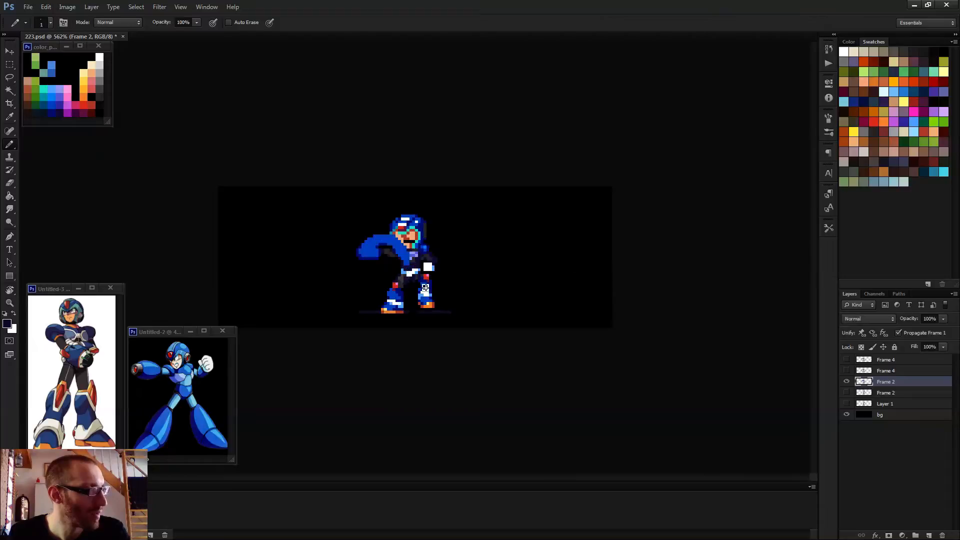
scroll(767, 369, up, 1)
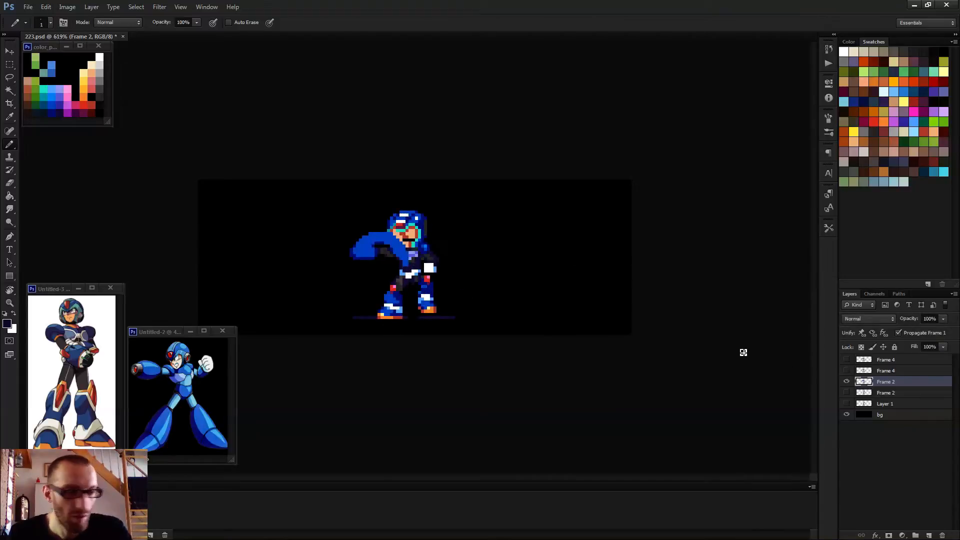
scroll(460, 306, up, 12)
alt+click(384, 281)
scroll(477, 300, down, 4)
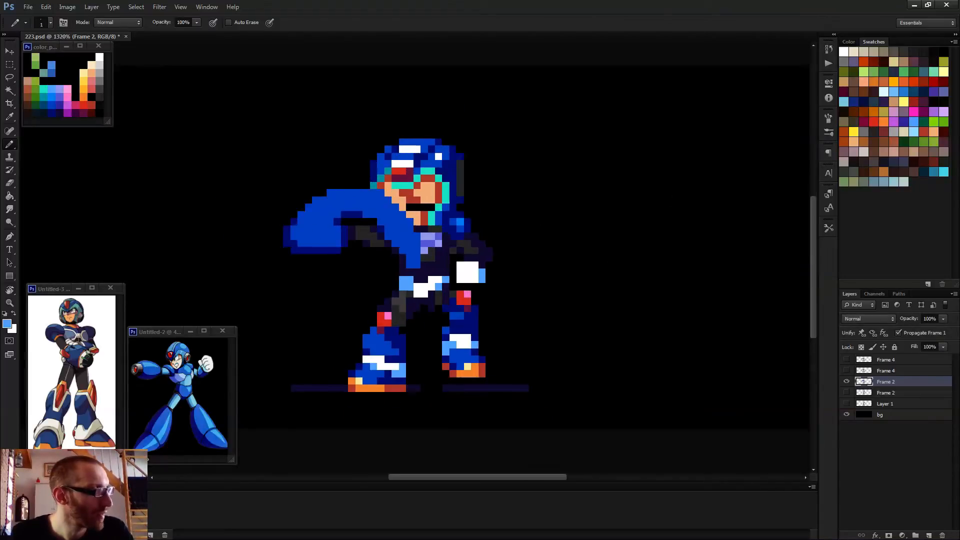
- Play the animation at reduced magnification to check the belt repair on the upper Frame 2 layer
scroll(449, 315, down, 5)
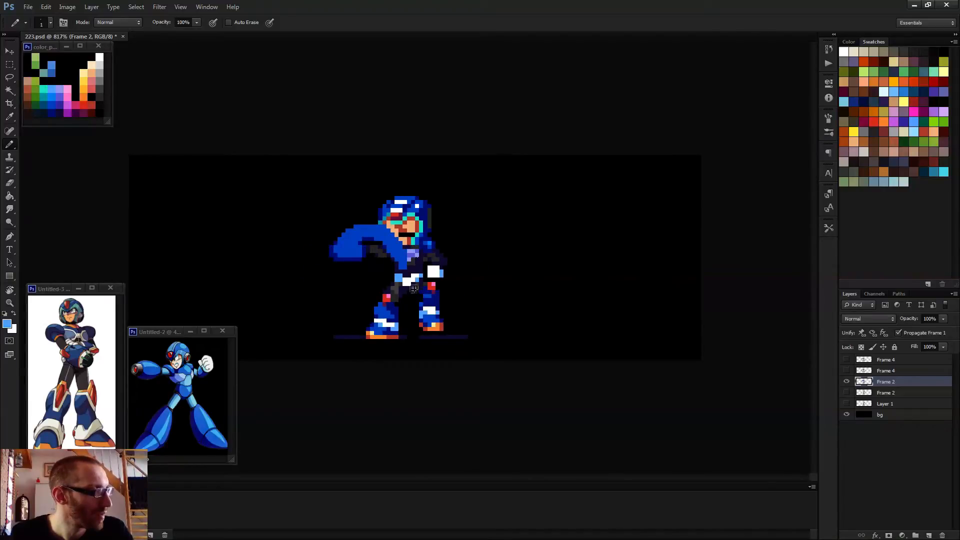
scroll(450, 300, down, 4)
key(space)
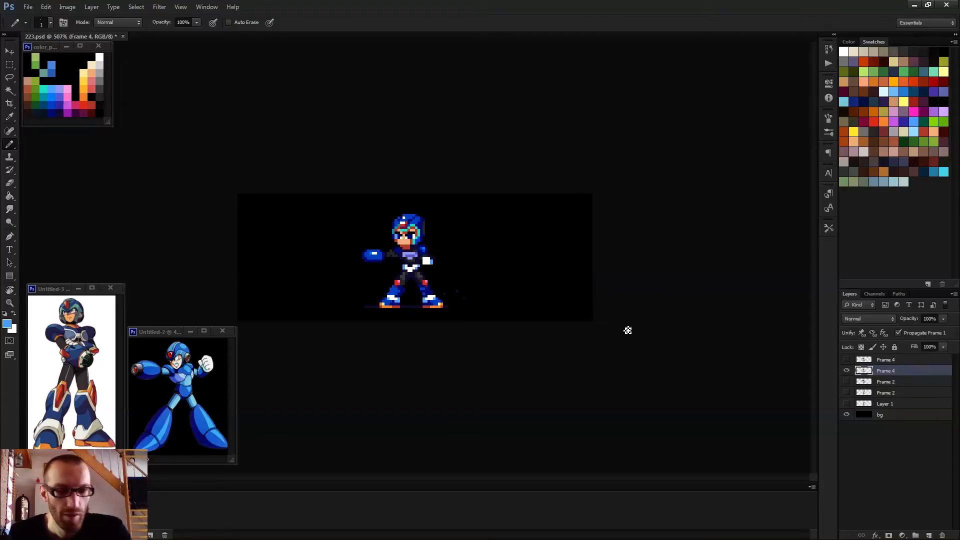
- On the lower Frame 4 layer, rework the highlight on the thigh below the white fist with greys sampled from that leg
key(ctrl+plus)
scroll(419, 285, up, 5)
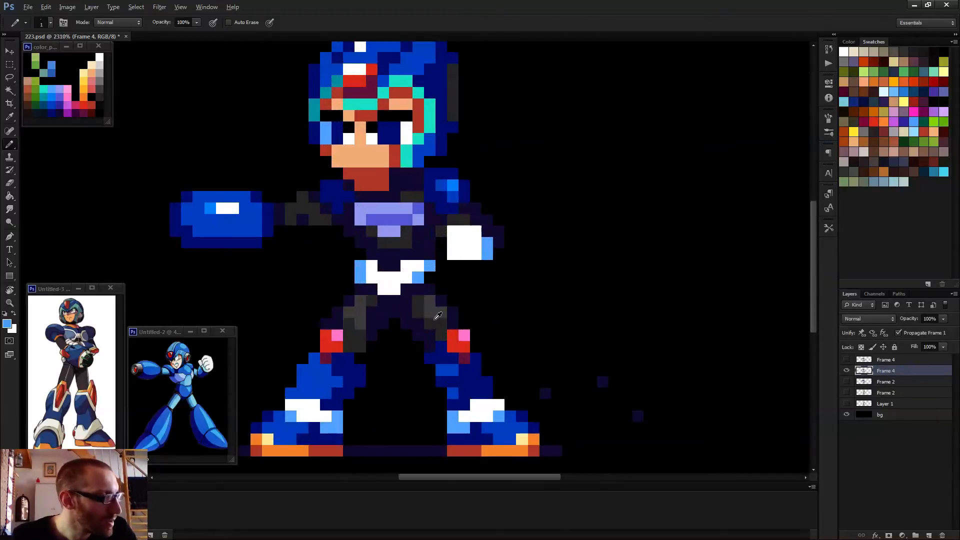
alt+click(422, 306)
click(423, 320)
click(418, 324)
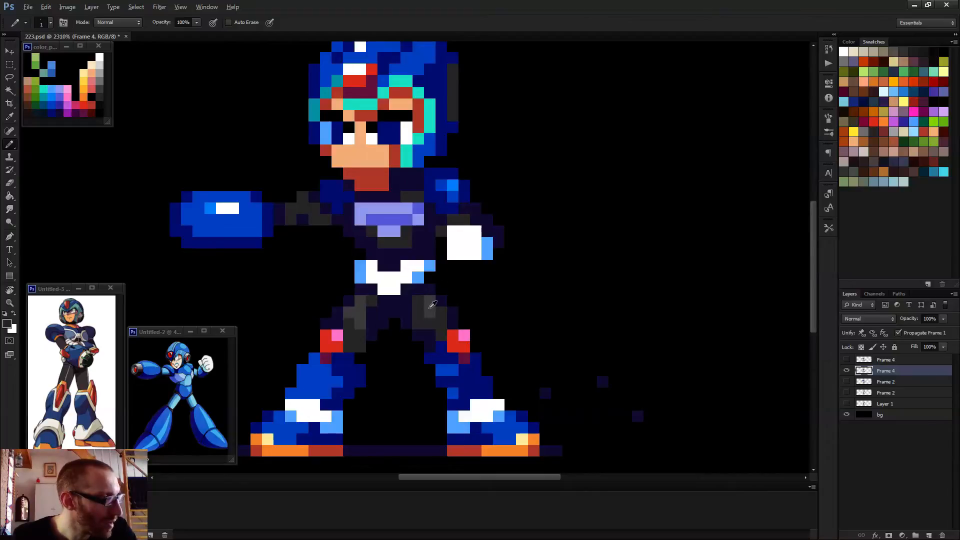
alt+click(429, 307)
click(429, 310)
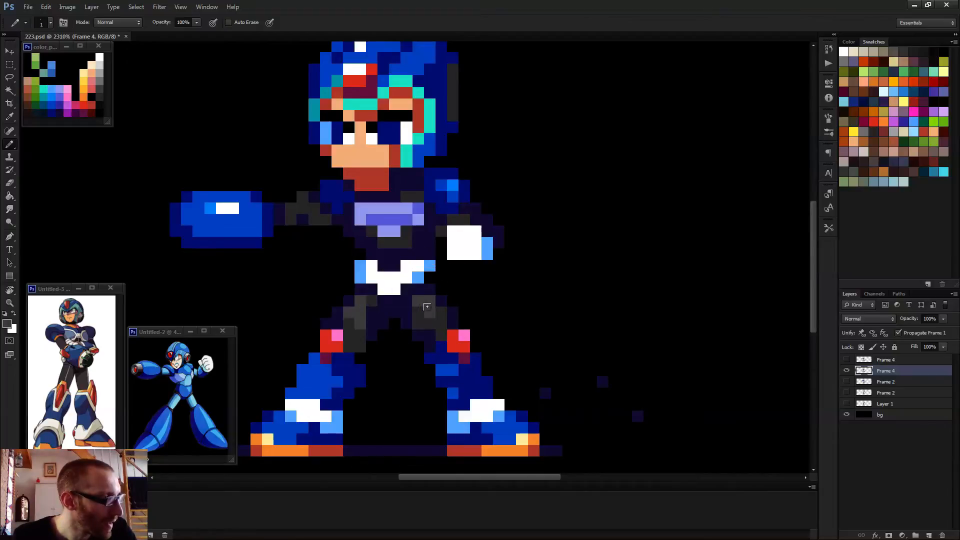
- Retouch the thigh on the arm cannon side with the grey and dark navy sampled from that leg
alt+click(359, 339)
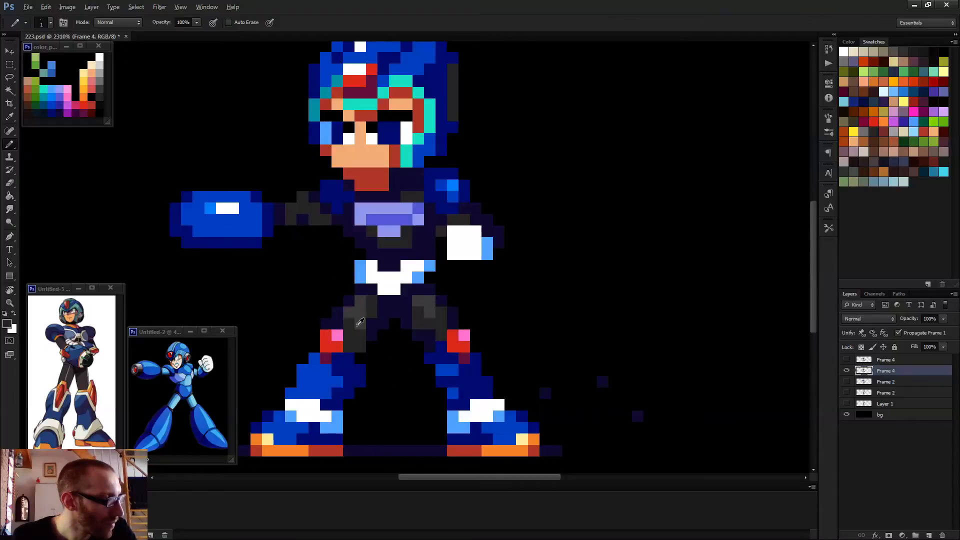
alt+click(357, 325)
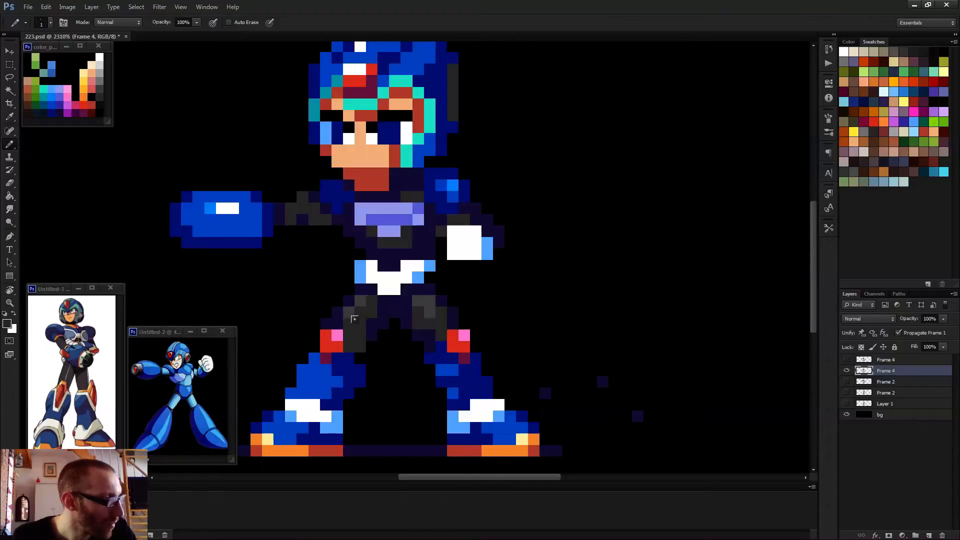
alt+click(369, 333)
click(360, 344)
- Play the animation at reduced magnification and check the thigh shading across the frames
scroll(405, 334, down, 5)
scroll(504, 344, down, 3)
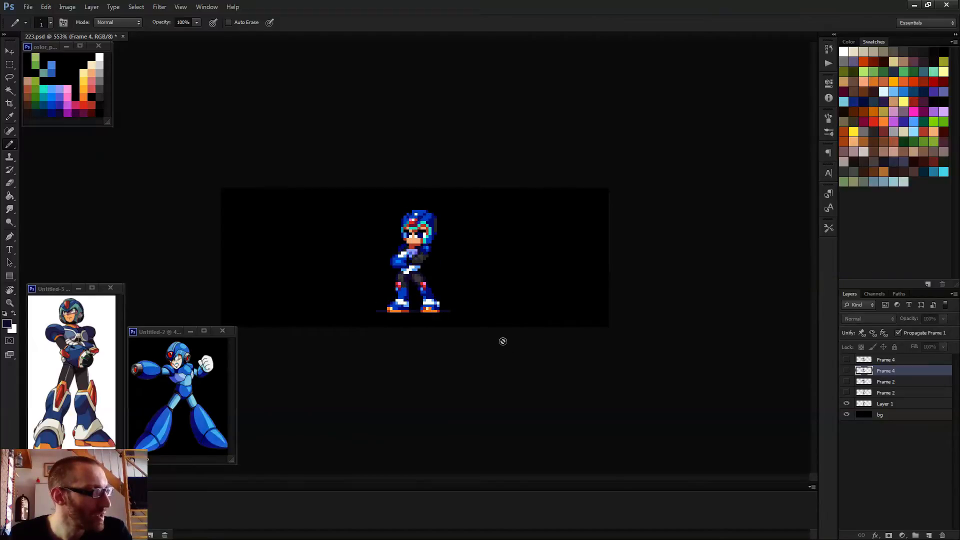
scroll(502, 341, down, 2)
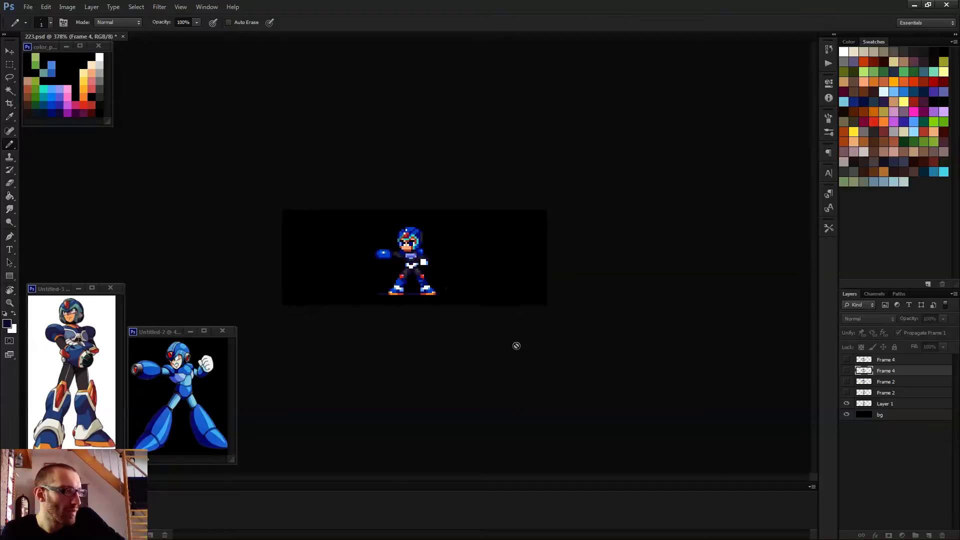
key(space)
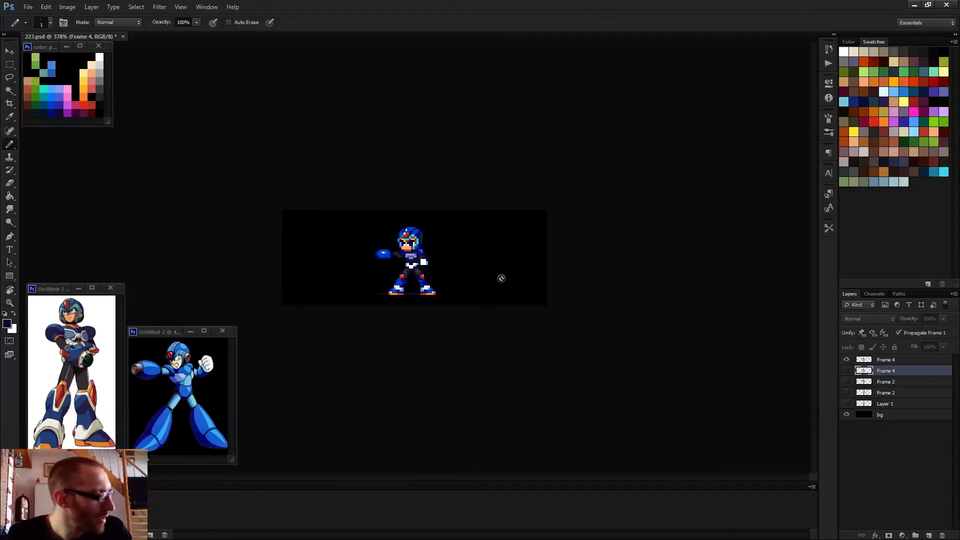
key(space)
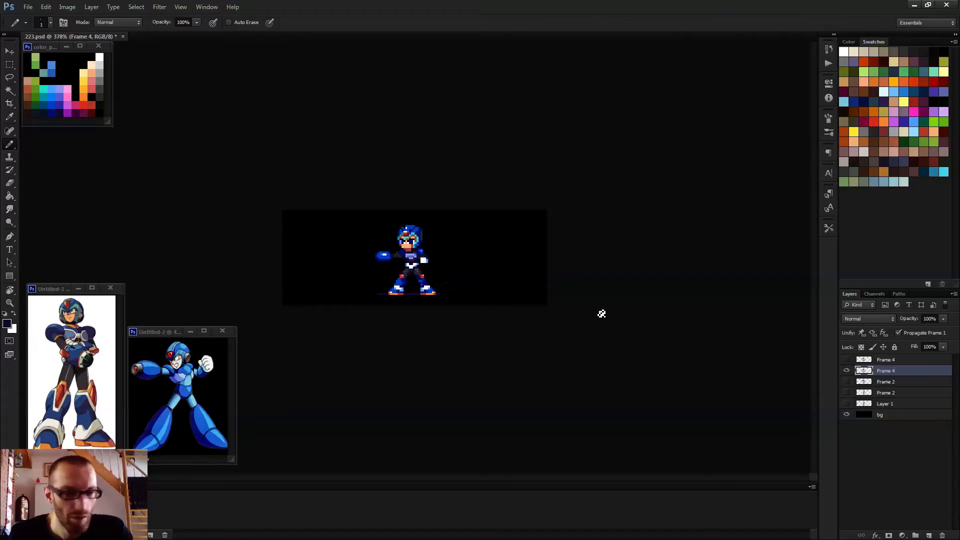
- On the lower Frame 4 layer, draw a curved motion trail above the arm cannon in blue sampled from the cannon, and preview the animation
scroll(600, 315, up, 3)
scroll(314, 247, up, 3)
alt+click(314, 248)
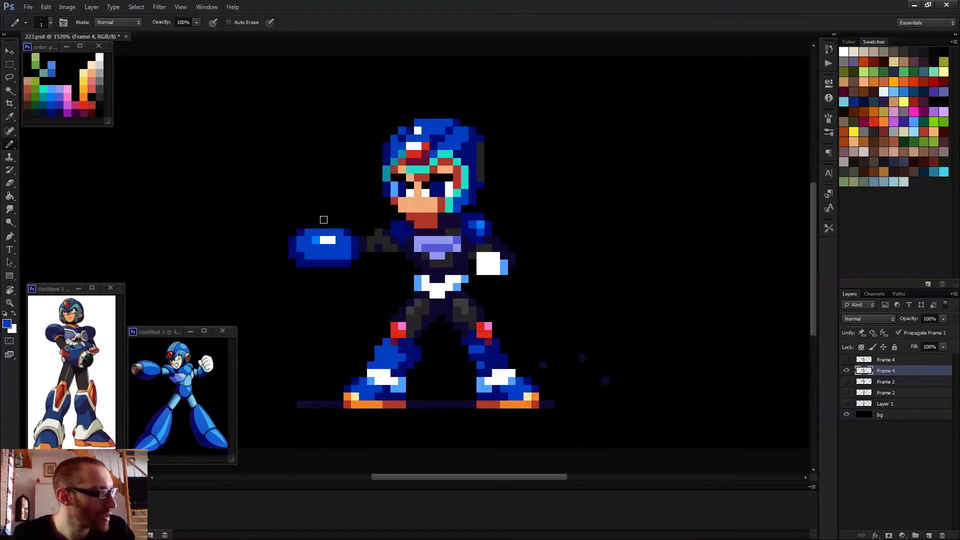
mouse_move(312, 216)
mouse_down()
mouse_move(341, 217)
mouse_move(336, 200)
mouse_move(359, 207)
mouse_up()
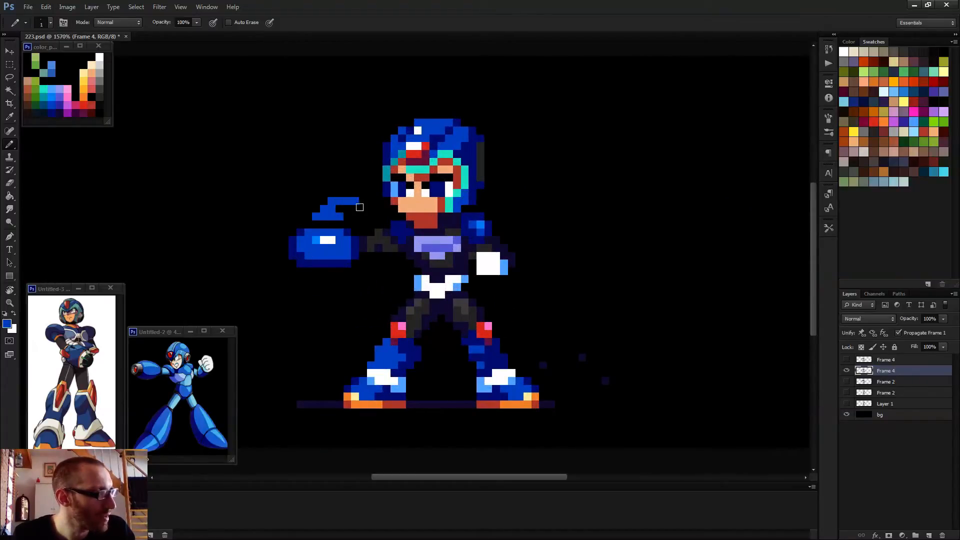
scroll(385, 223, down, 5)
key(space)
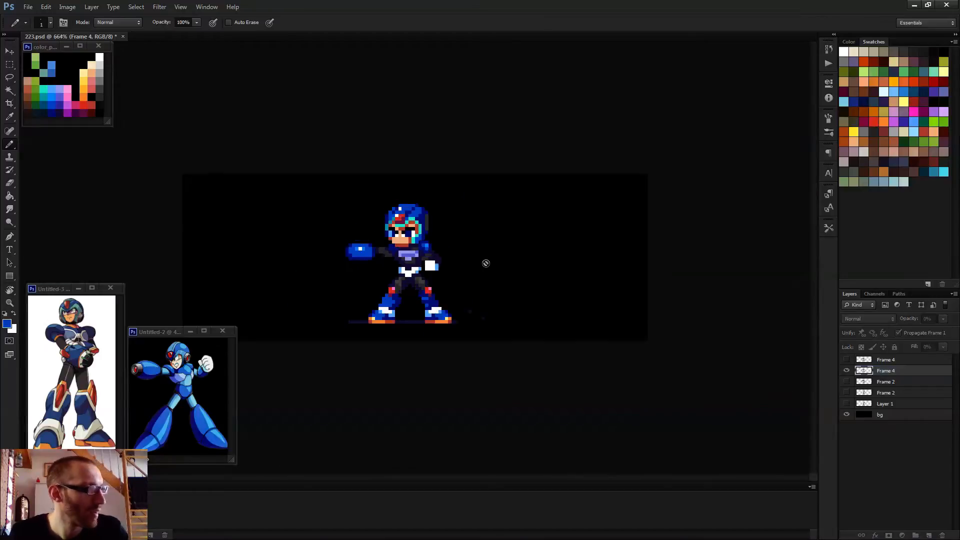
scroll(493, 273, down, 2)
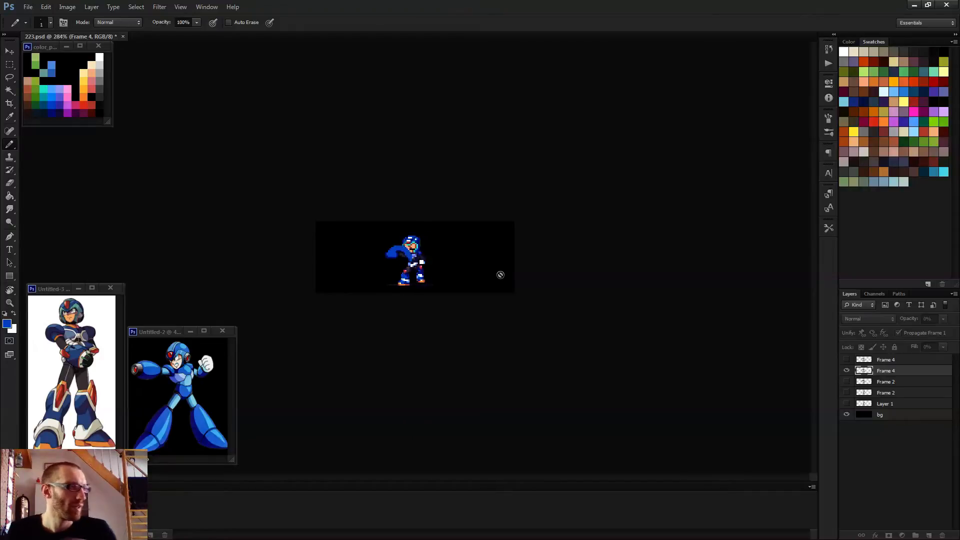
key(space)
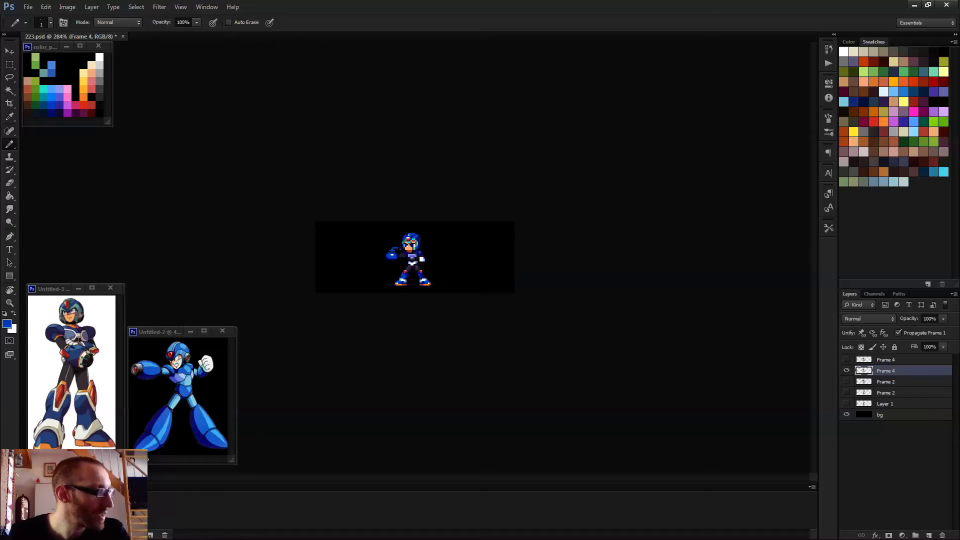
- Reshape the blue motion trail into a continuous curve with the Eraser and Pencil, and check it by playing and stepping through the frames
scroll(410, 259, up, 9)
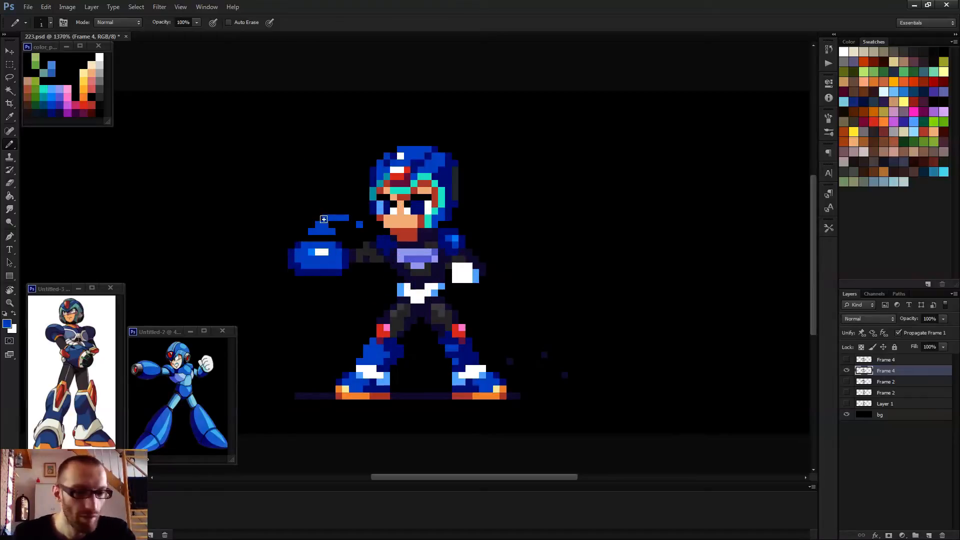
key(e)
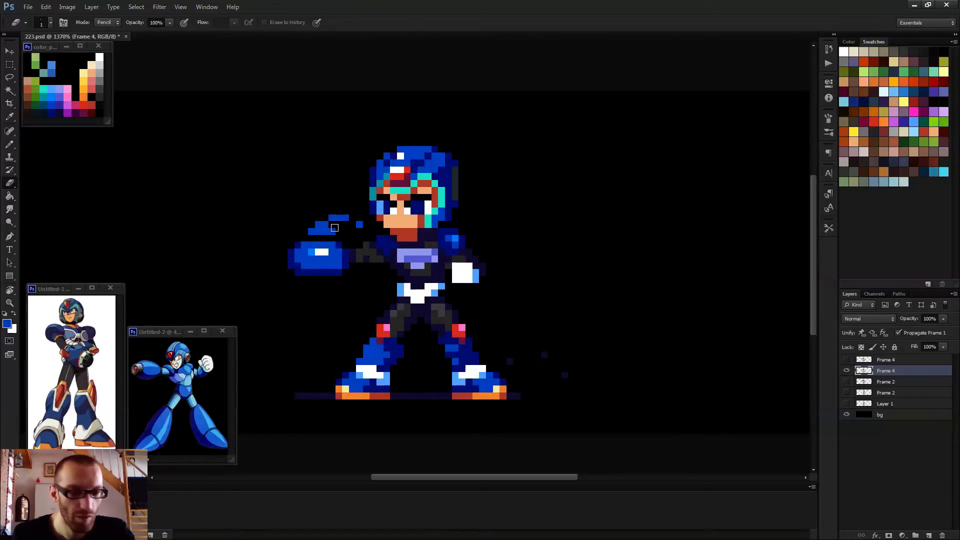
key(b)
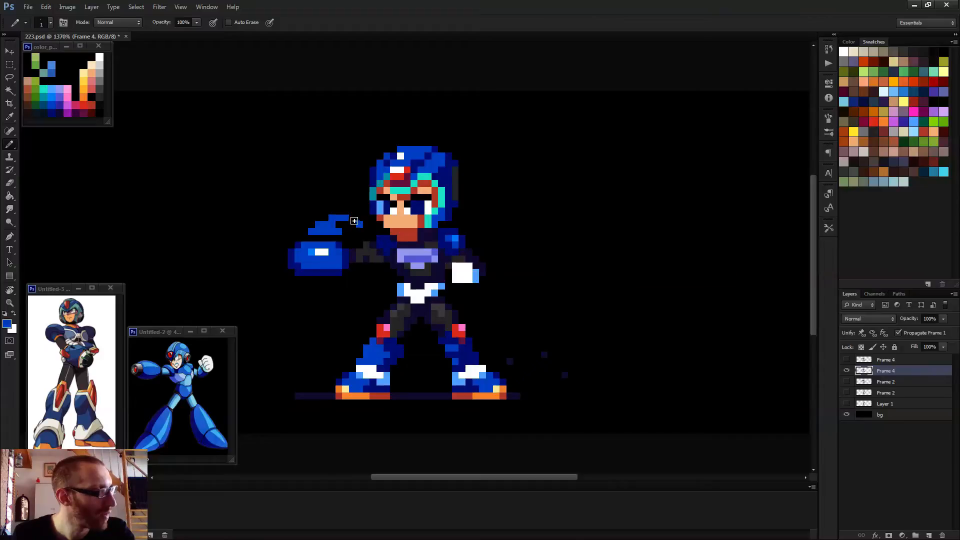
scroll(395, 242, down, 2)
scroll(357, 239, down, 3)
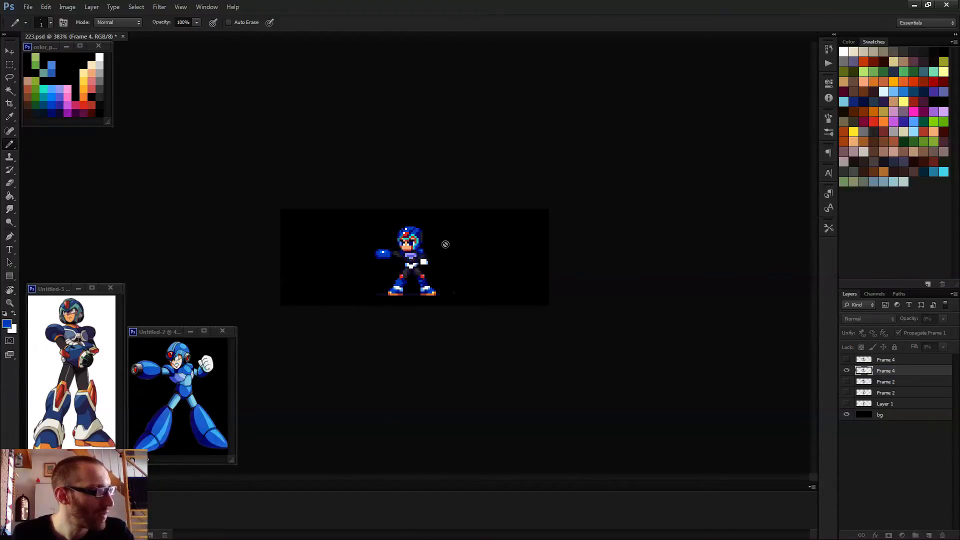
scroll(444, 245, down, 2)
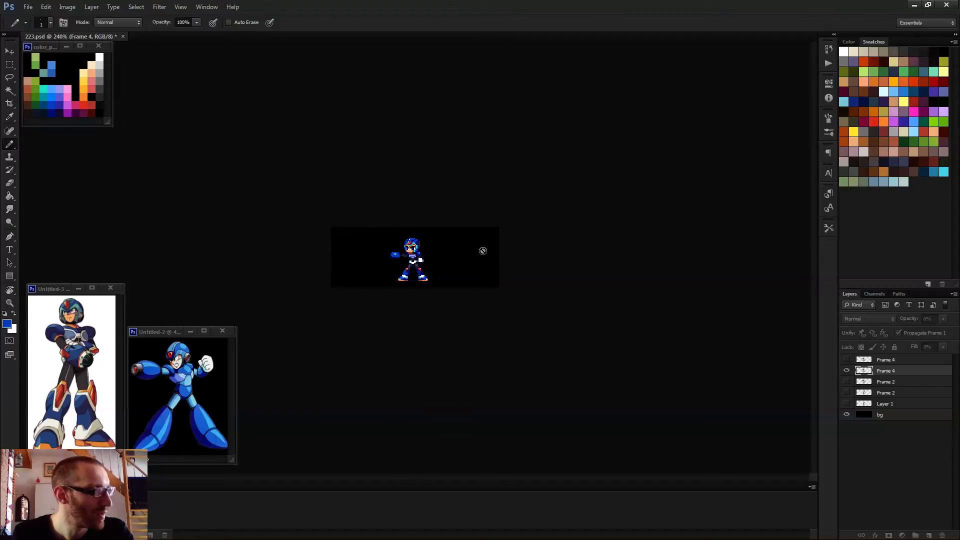
key(space)
key(Left)
key(Left)
key(Right)
scroll(410, 257, up, 9)
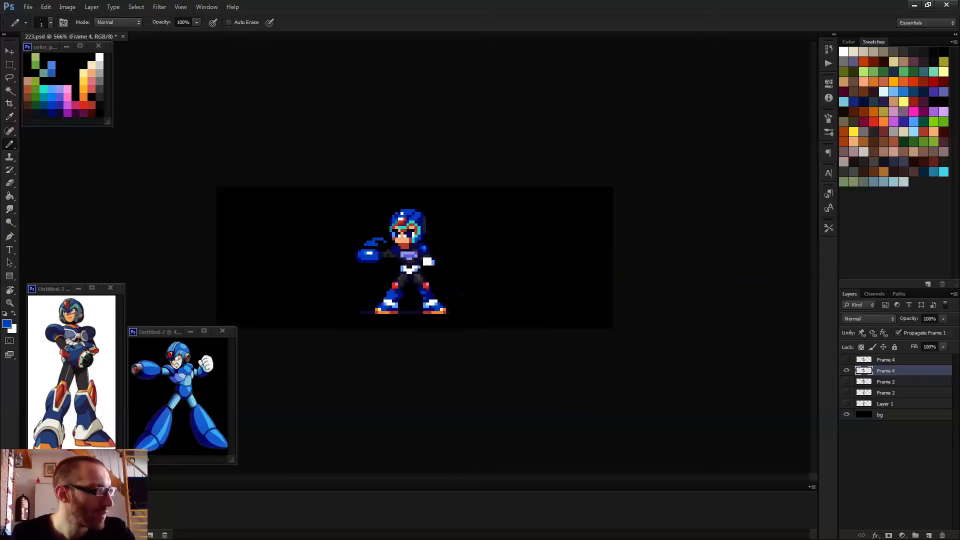
- Recolor the motion trail above the arm cannon with dark navy blue using the Paint Bucket, and preview the animation
key(g)
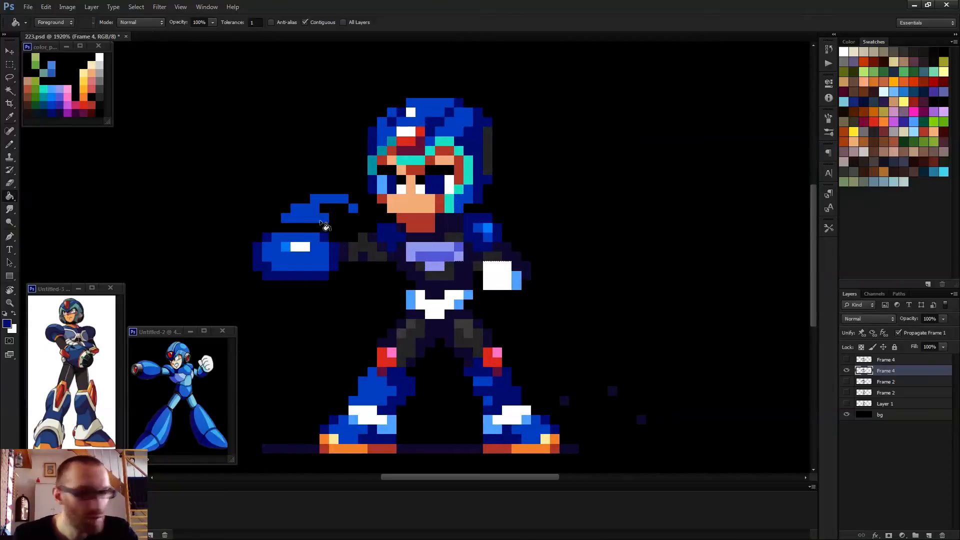
click(320, 220)
scroll(363, 222, down, 7)
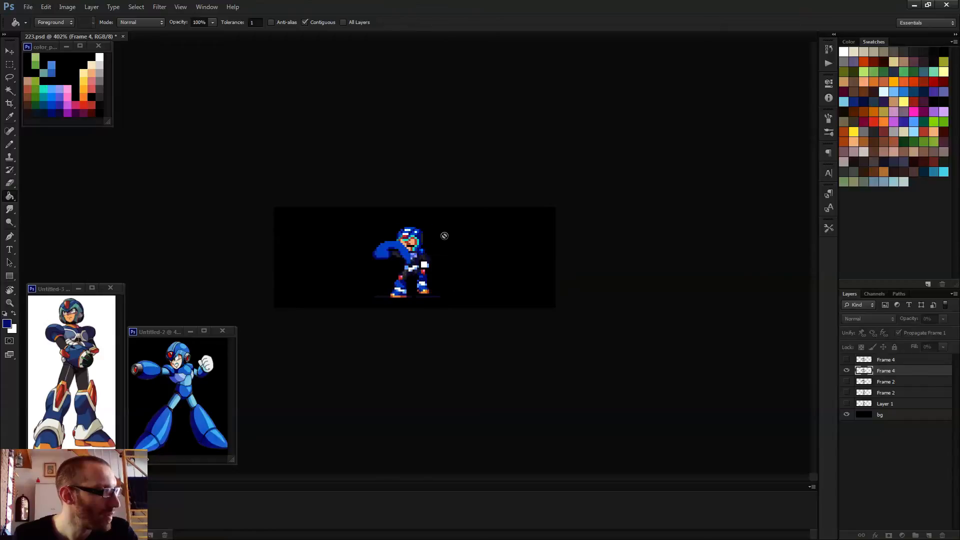
scroll(444, 236, down, 2)
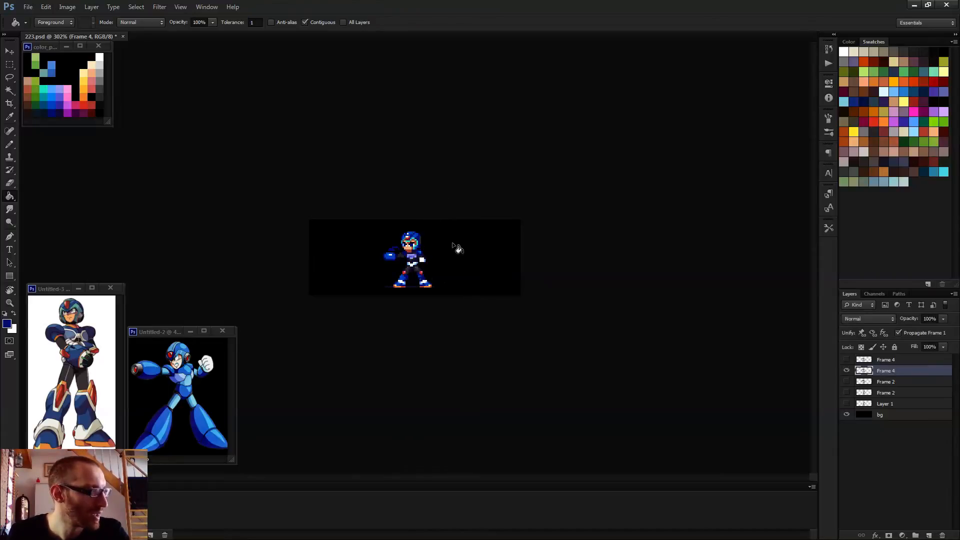
- On the lower Frame 4 layer, paint a wide open shouting mouth in dark red over the lower half of the face
key(b)
scroll(454, 244, up, 6)
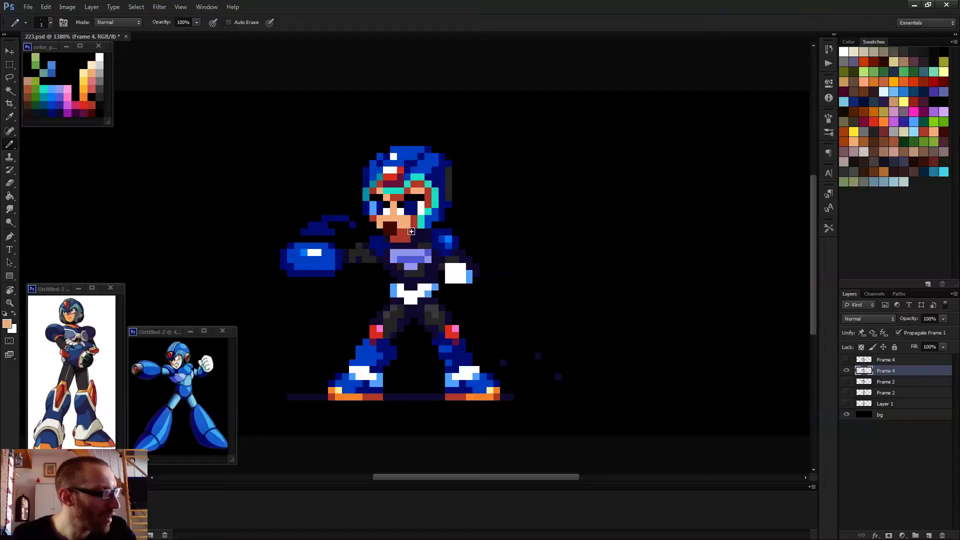
alt+click(394, 225)
scroll(402, 231, down, 4)
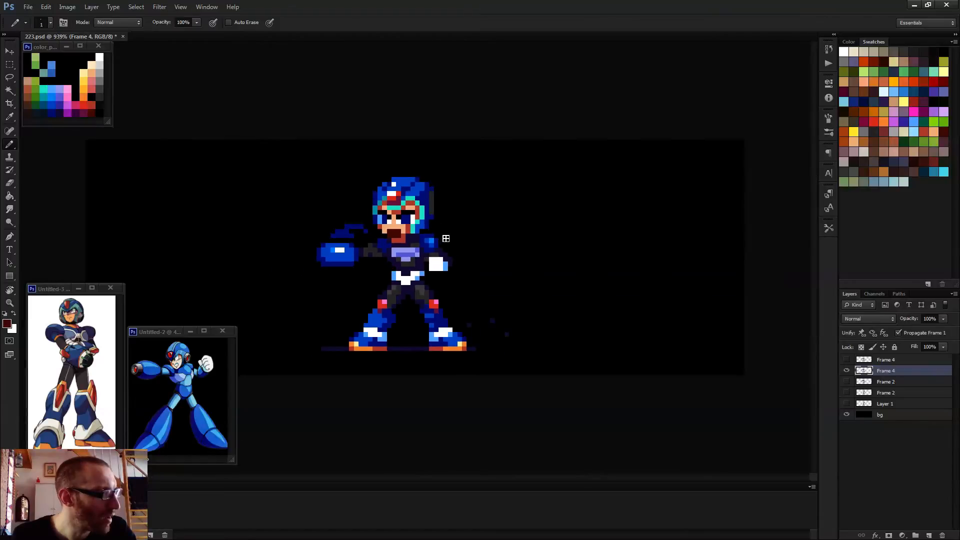
scroll(430, 257, up, 2)
scroll(412, 252, up, 2)
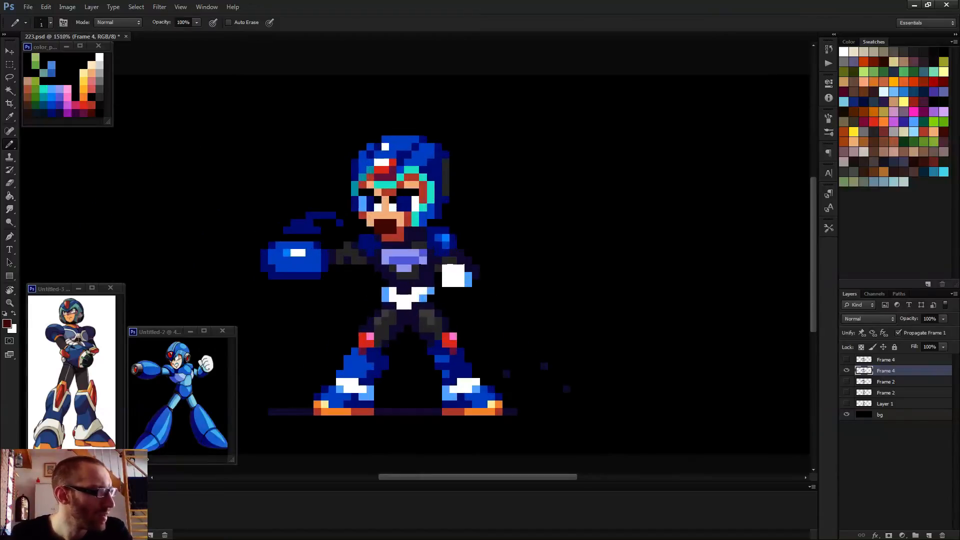
scroll(417, 234, down, 2)
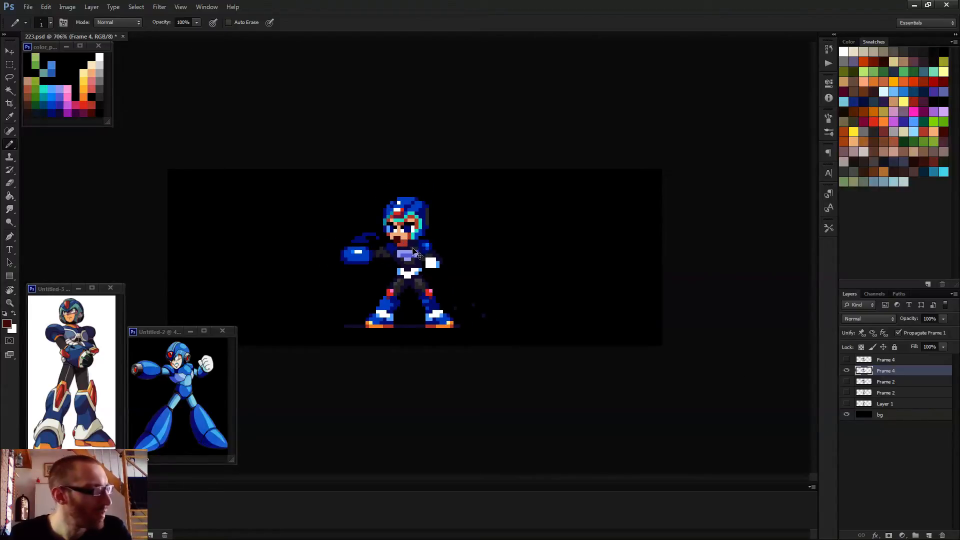
scroll(391, 252, up, 3)
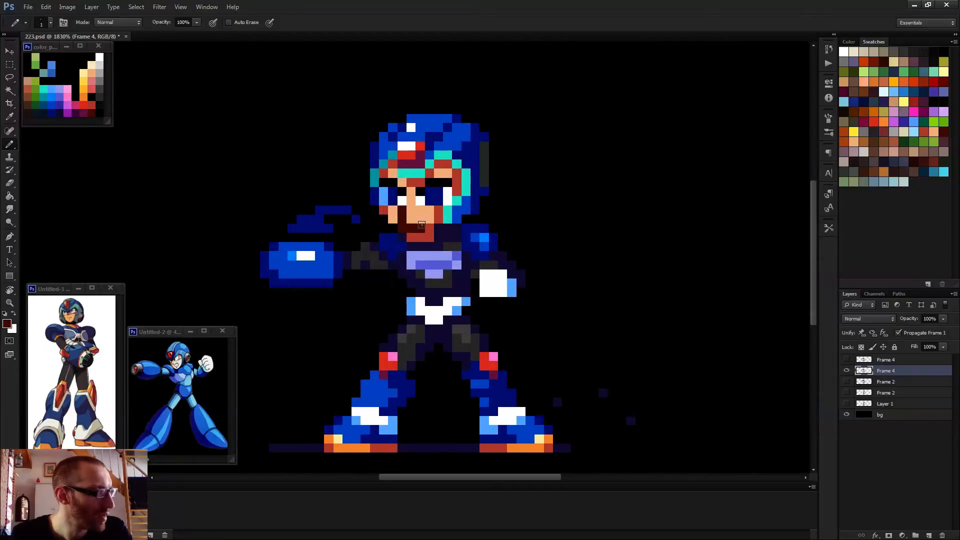
mouse_move(429, 214)
mouse_down()
mouse_move(410, 210)
mouse_move(425, 218)
mouse_up()
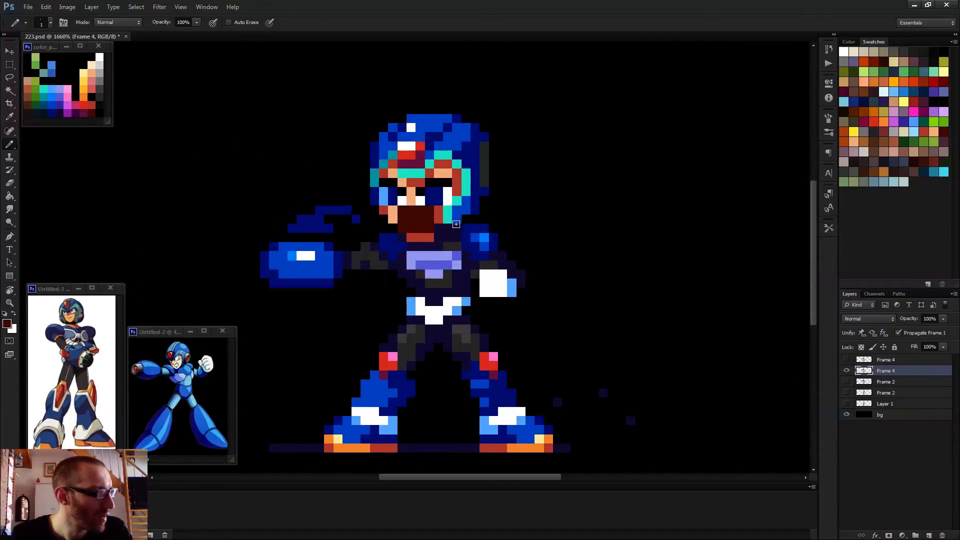
- Paint a matching open mouth in dark red on the upper Frame 4 layer and preview the animation
scroll(455, 223, down, 3)
click(893, 361)
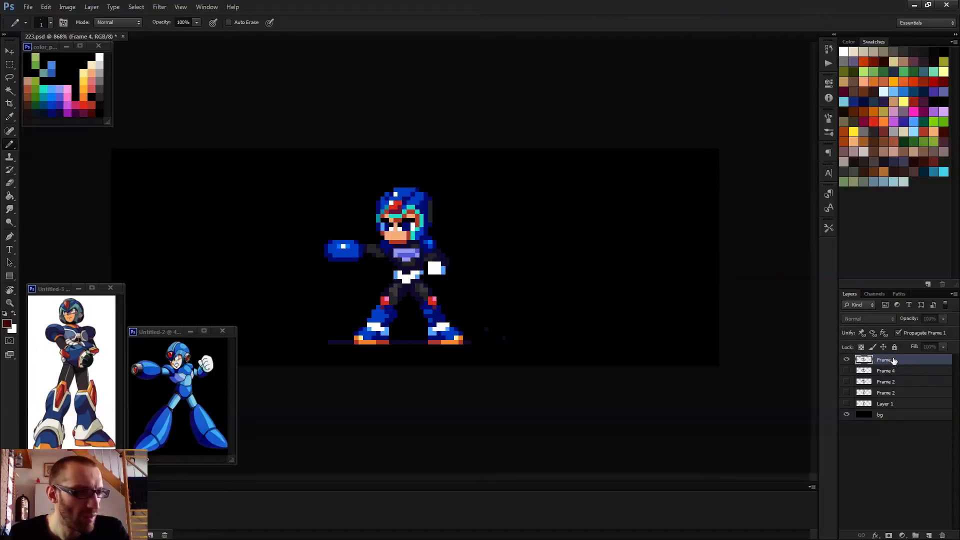
scroll(391, 220, up, 2)
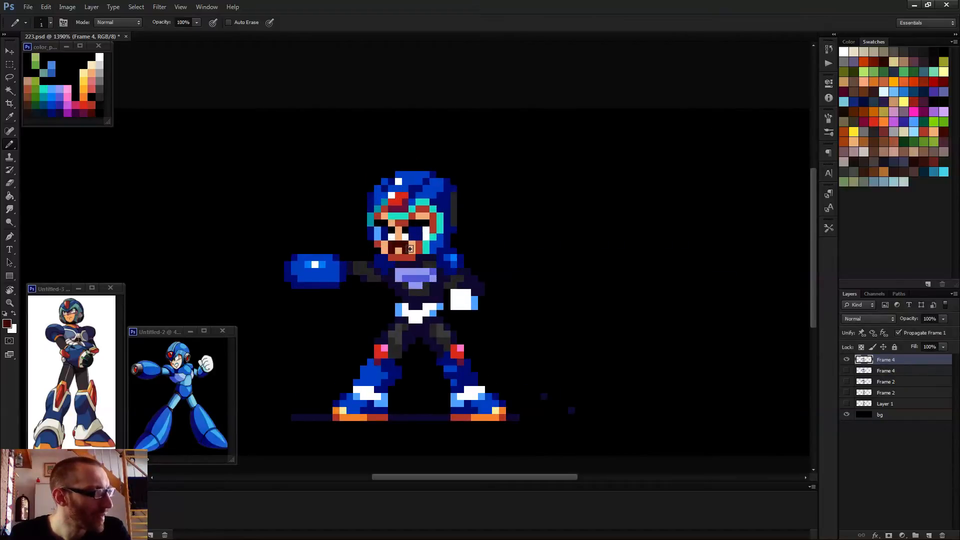
scroll(413, 246, down, 4)
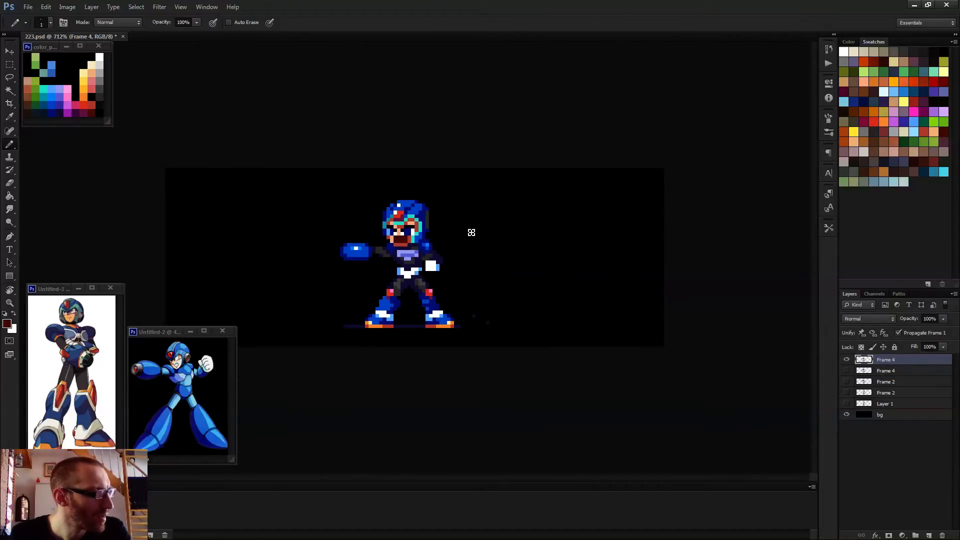
key(space)
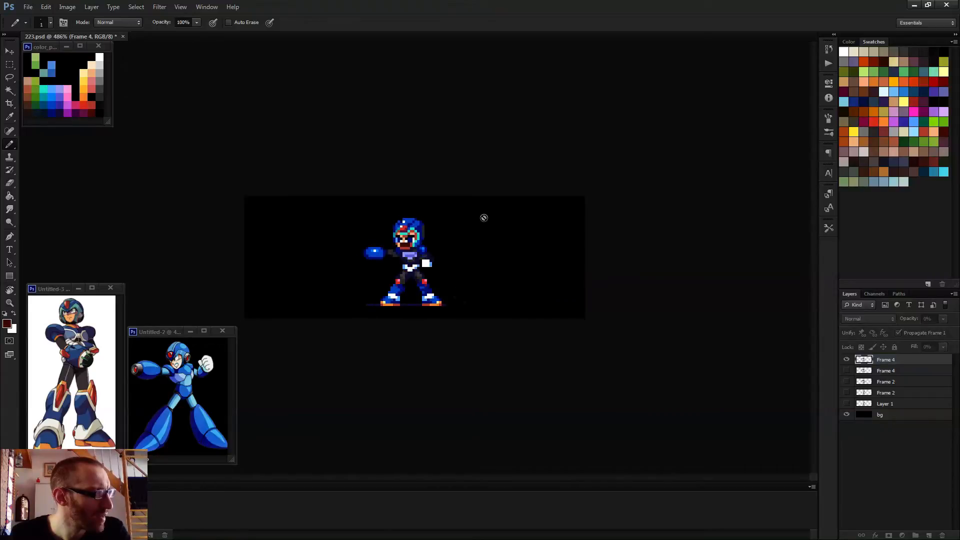
- On the upper Frame 4 layer, narrow the open mouth by painting skin tone along its side, and preview the animation
scroll(484, 216, down, 2)
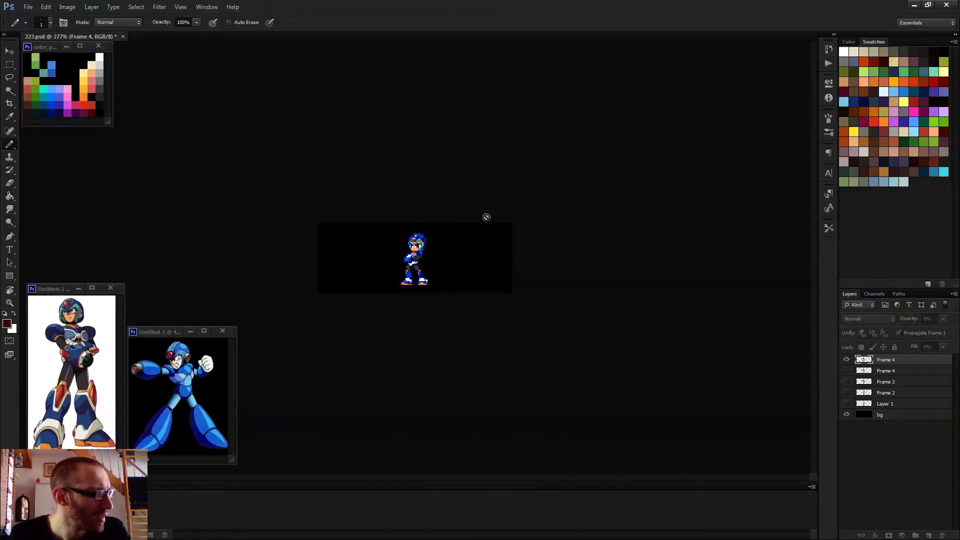
key(space)
scroll(412, 250, up, 3)
scroll(413, 250, up, 3)
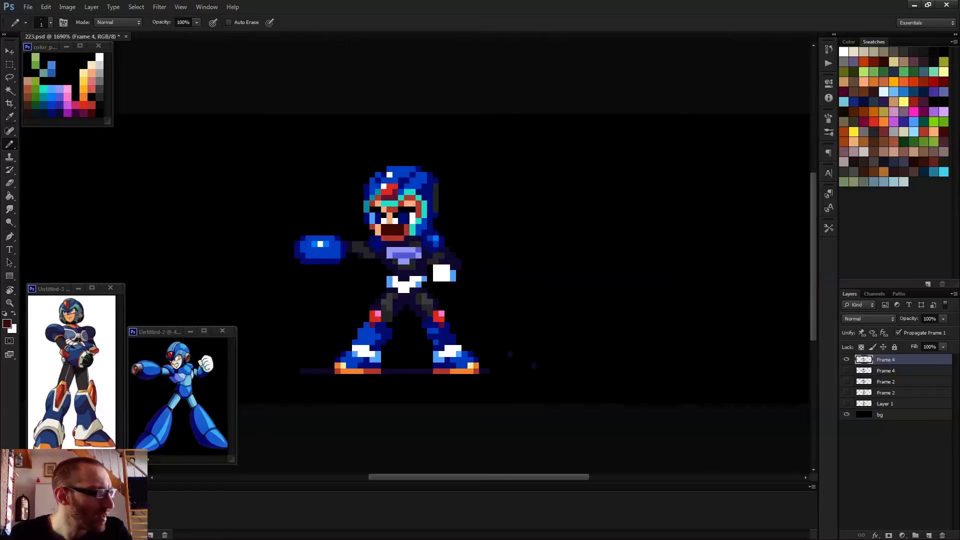
alt+click(382, 199)
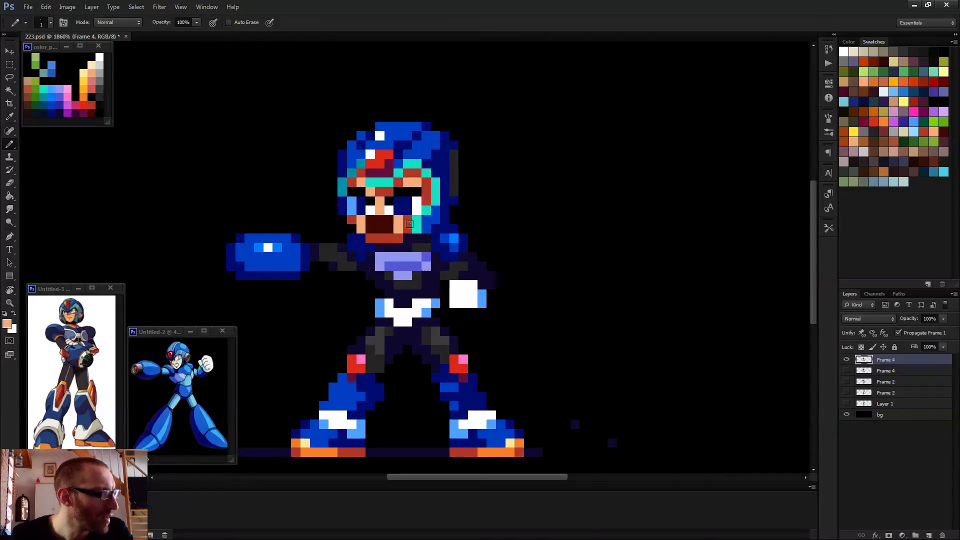
scroll(476, 212, down, 4)
key(space)
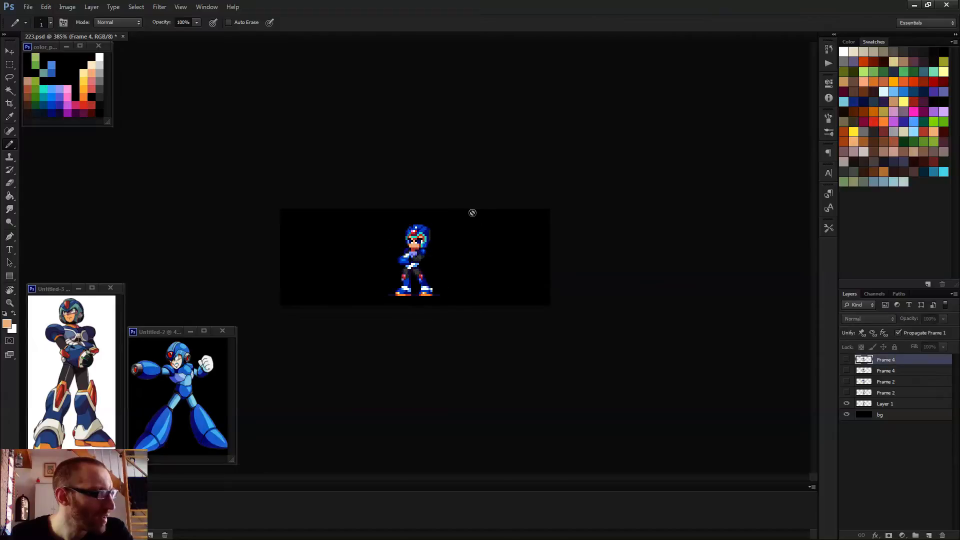
- On the lower Frame 4 layer, narrow the shouting mouth with skin tone and reddish-brown jaw shading, and preview the animation
scroll(381, 195, up, 5)
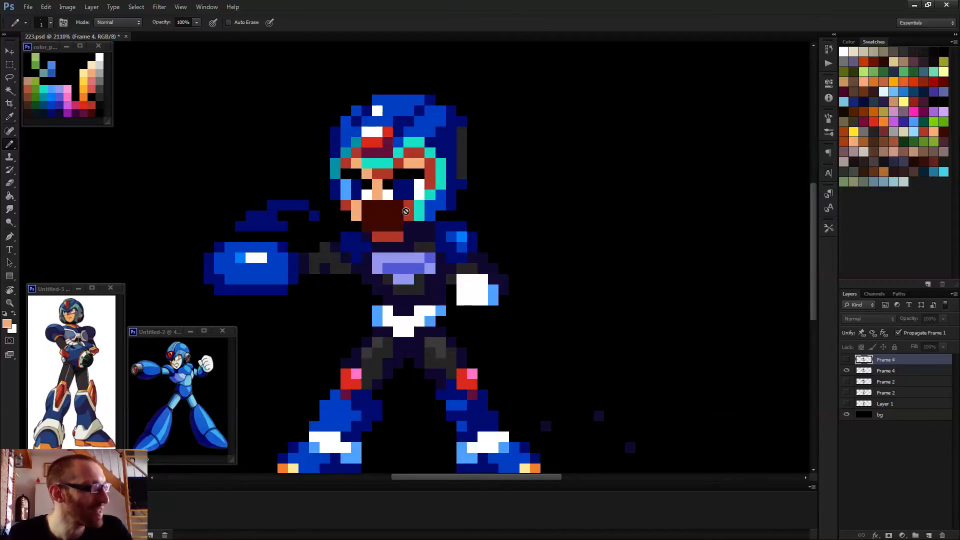
click(892, 372)
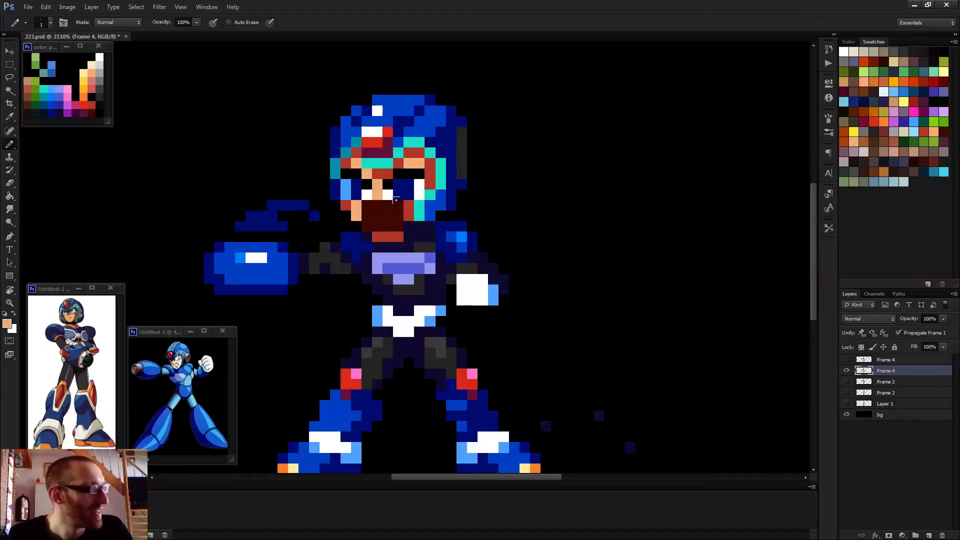
alt+click(406, 212)
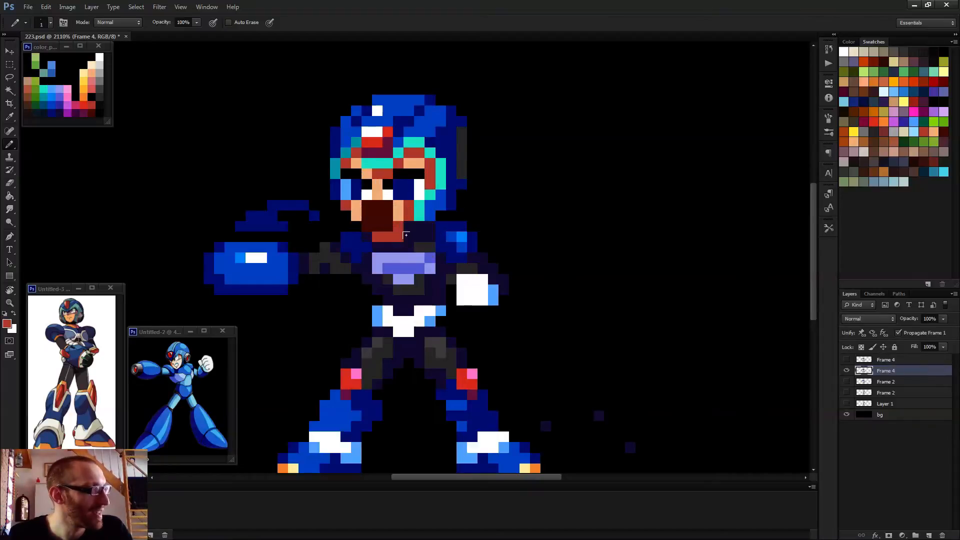
scroll(431, 255, down, 2)
scroll(450, 245, down, 3)
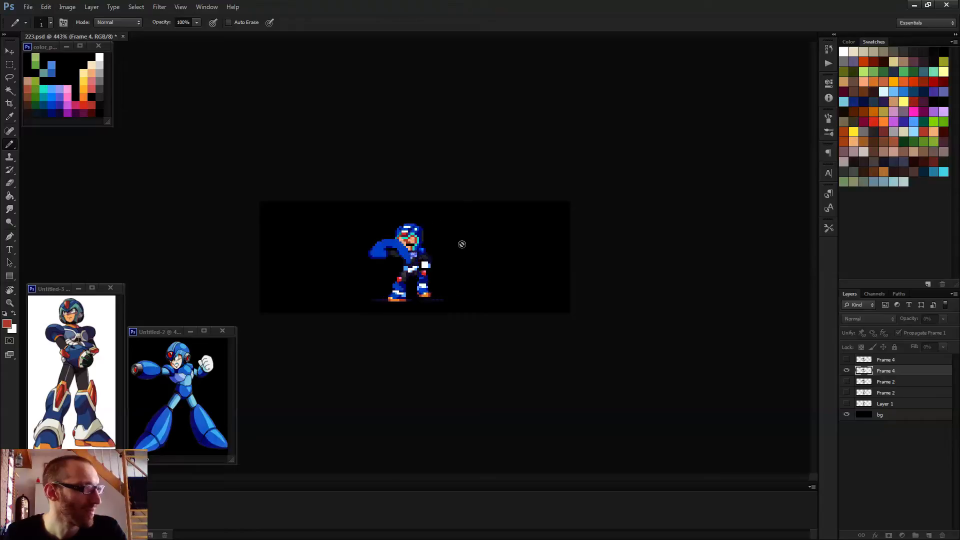
scroll(462, 246, down, 2)
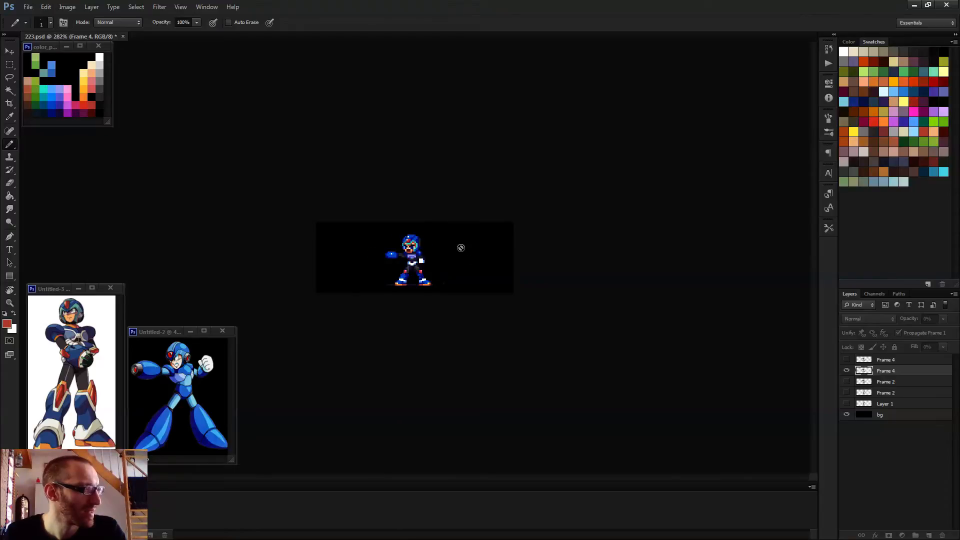
- Shrink the mouth on the upper Frame 4 layer to a small dark red opening using skin tone, and play the animation to check it
scroll(414, 248, up, 2)
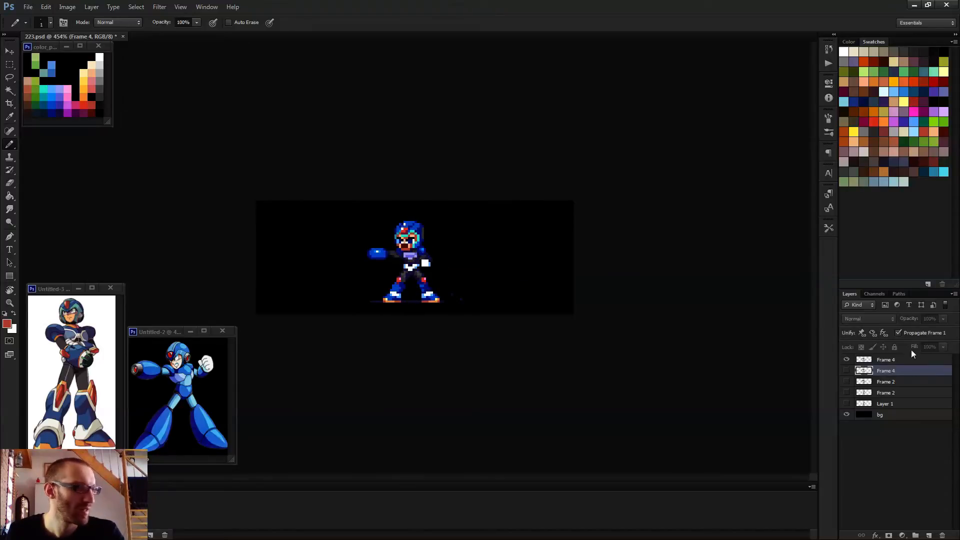
click(877, 361)
scroll(408, 248, up, 5)
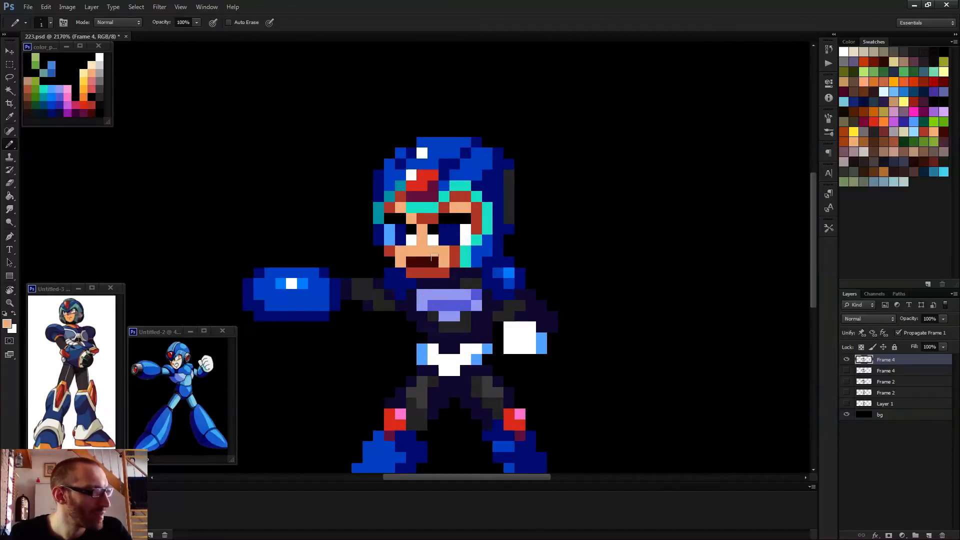
scroll(429, 255, down, 5)
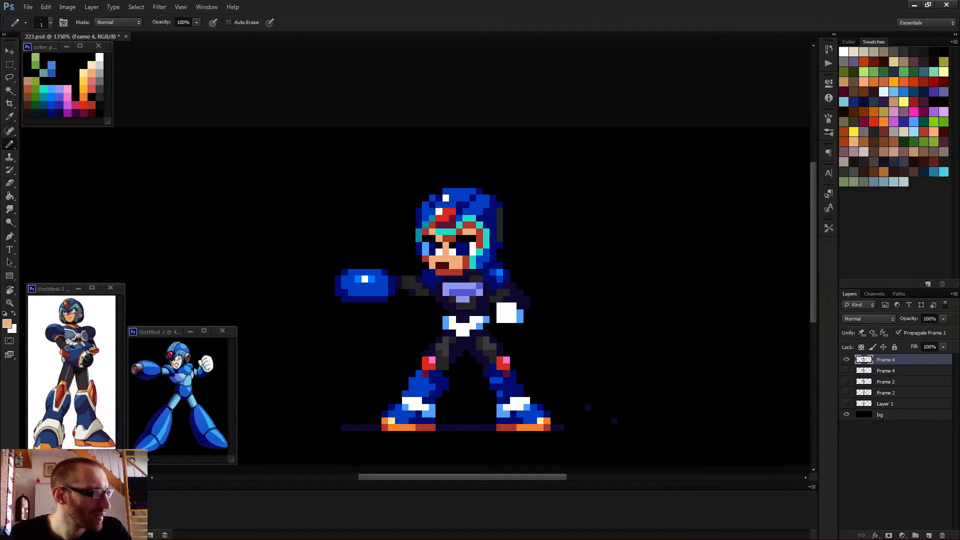
key(space)
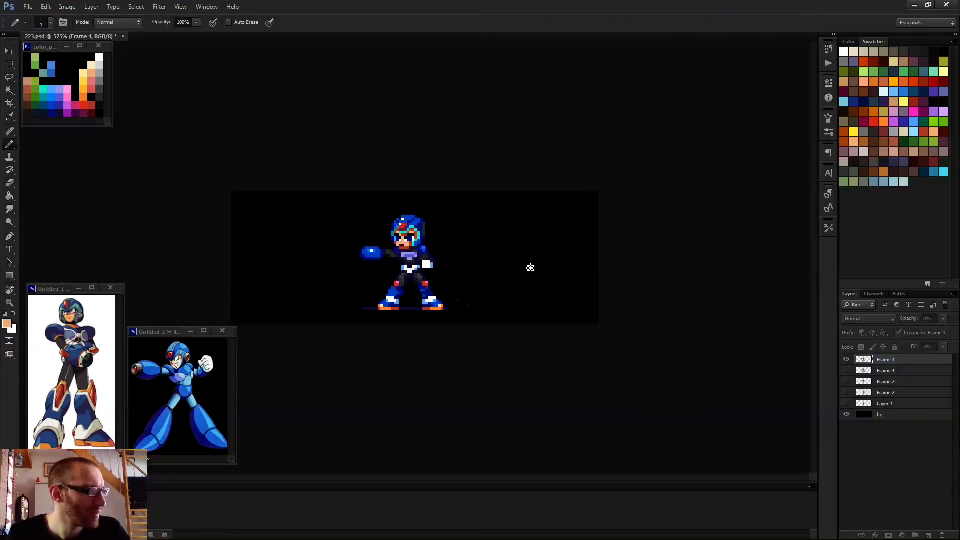
scroll(522, 263, down, 2)
scroll(524, 261, down, 1)
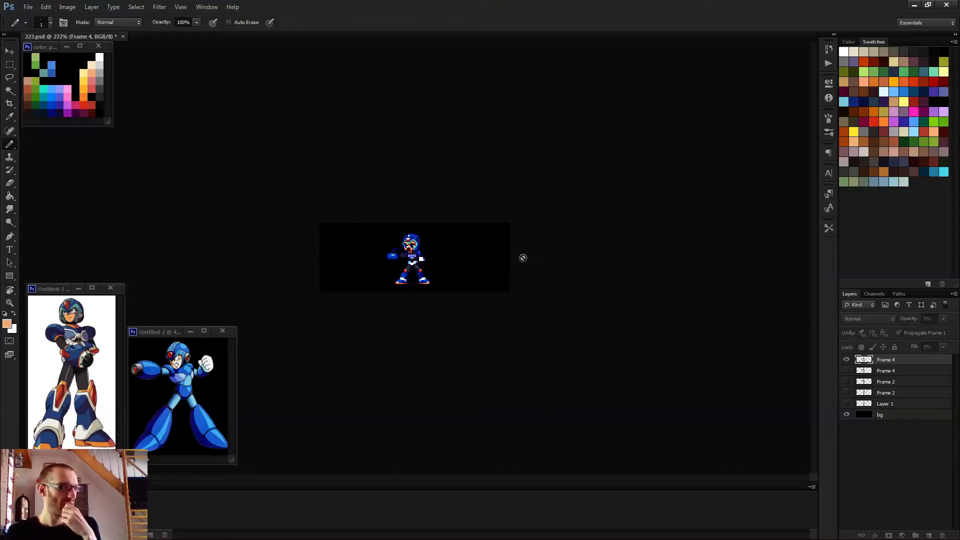
key(space)
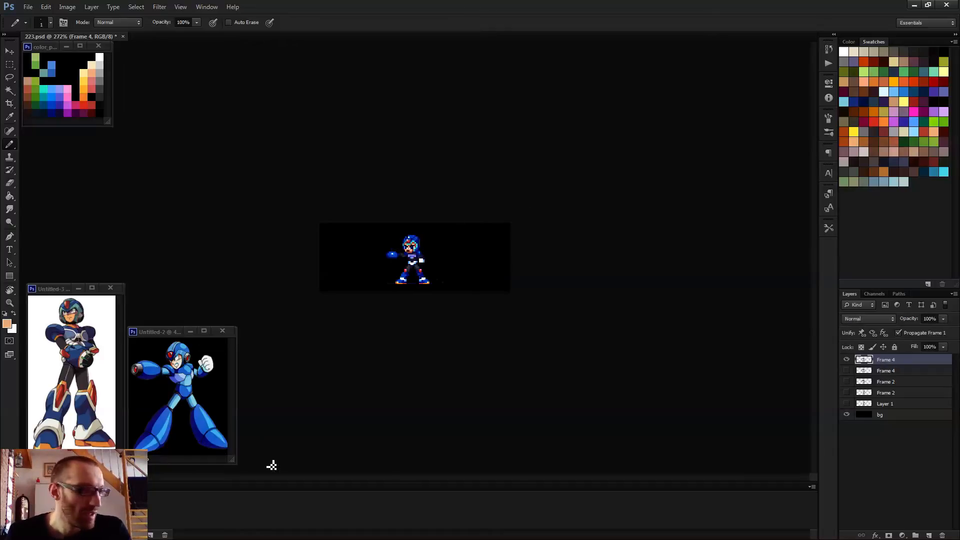
- Append an animation frame holding a duplicate of the upper Frame 4 layer, erase its dust specks behind the character, and preview the animation
click(125, 521)
click(153, 500)
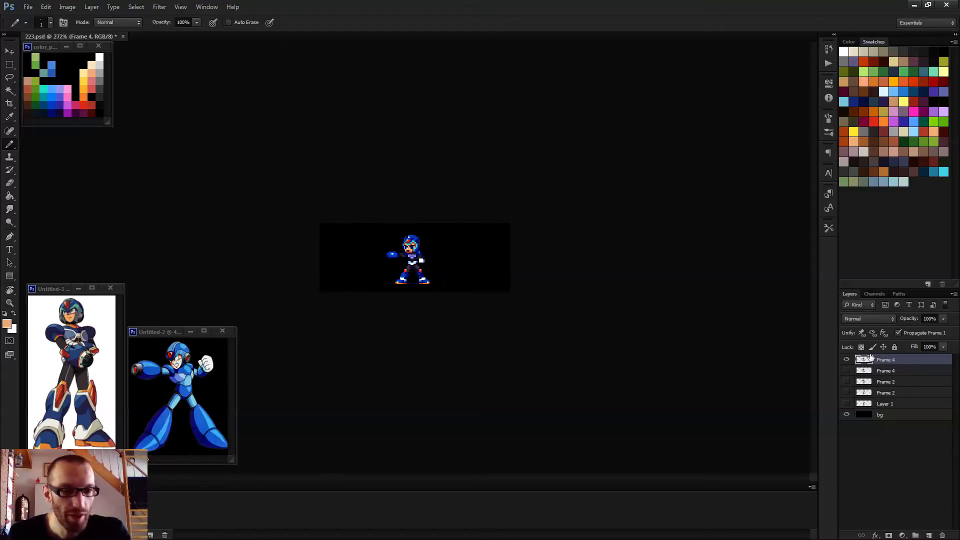
key(ctrl+j)
scroll(438, 337, up, 6)
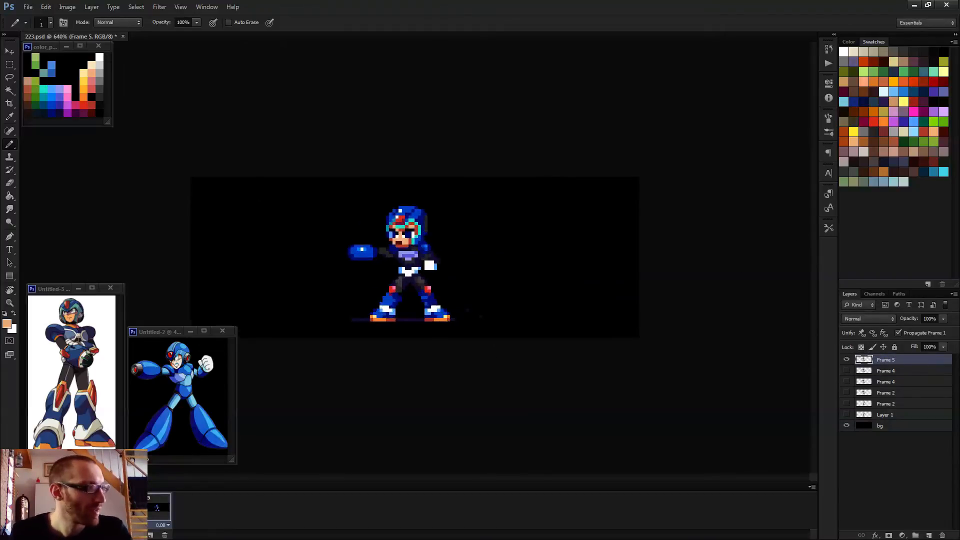
key(e)
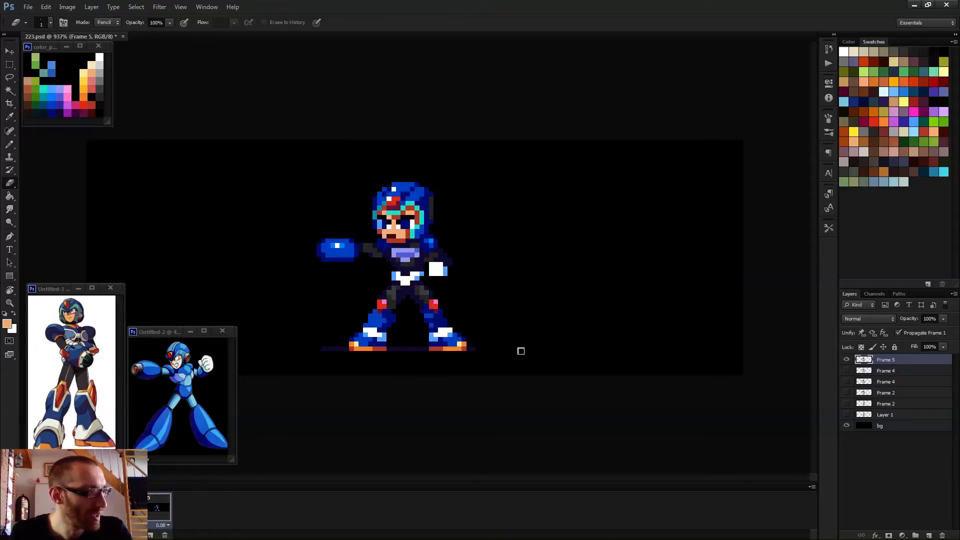
scroll(499, 350, down, 3)
key(space)
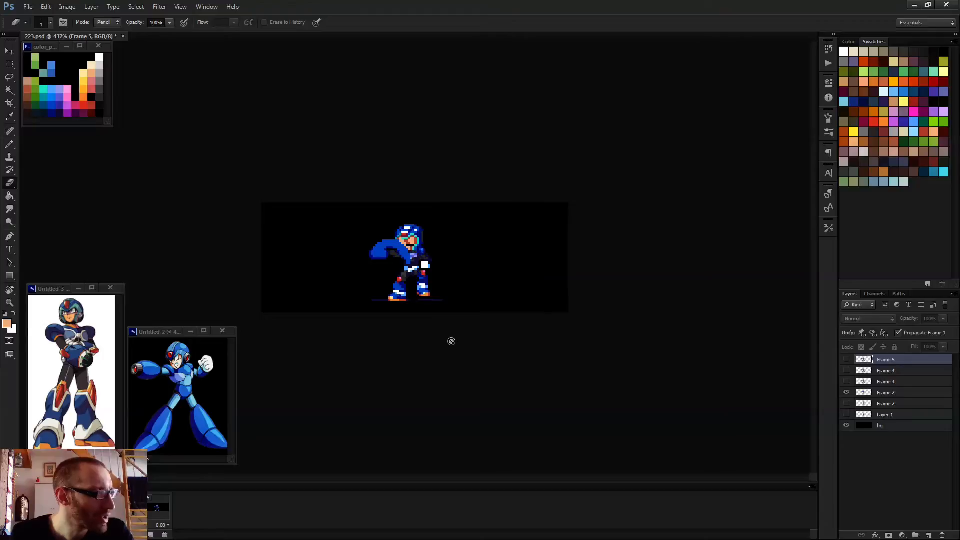
- On the upper Frame 2 layer, fill the ground shadow's gap between the feet with the Pencil, comparing neighbouring frames and previewing the animation
scroll(454, 339, up, 3)
click(898, 392)
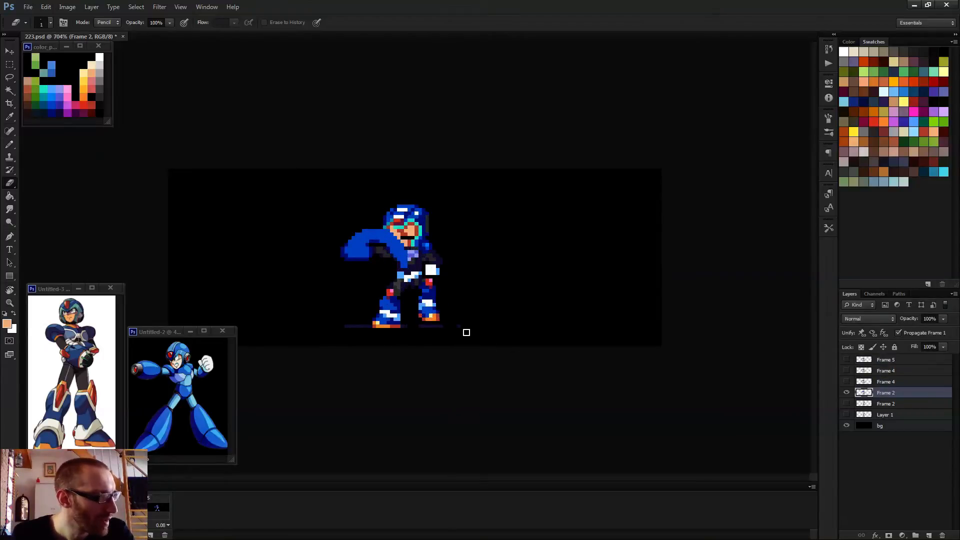
key(b)
scroll(459, 336, up, 4)
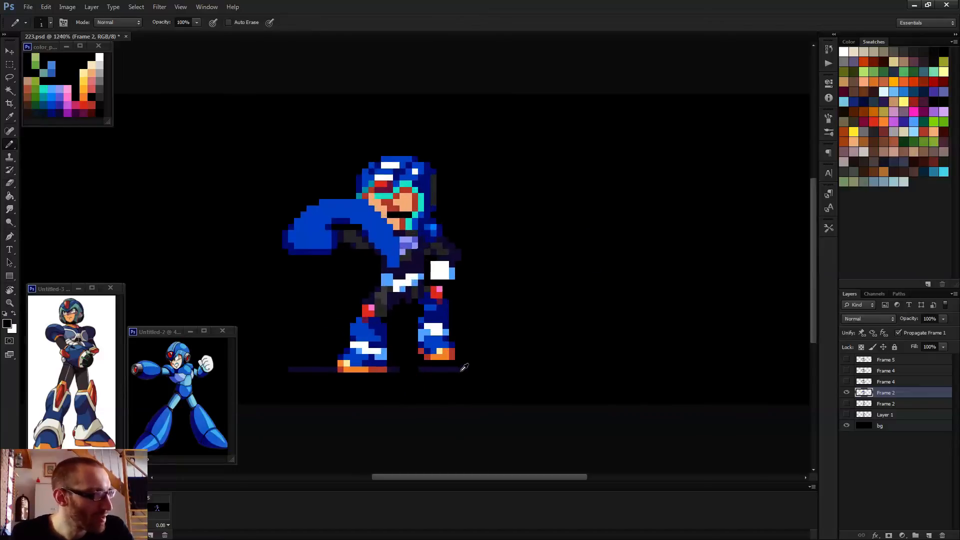
key(Left)
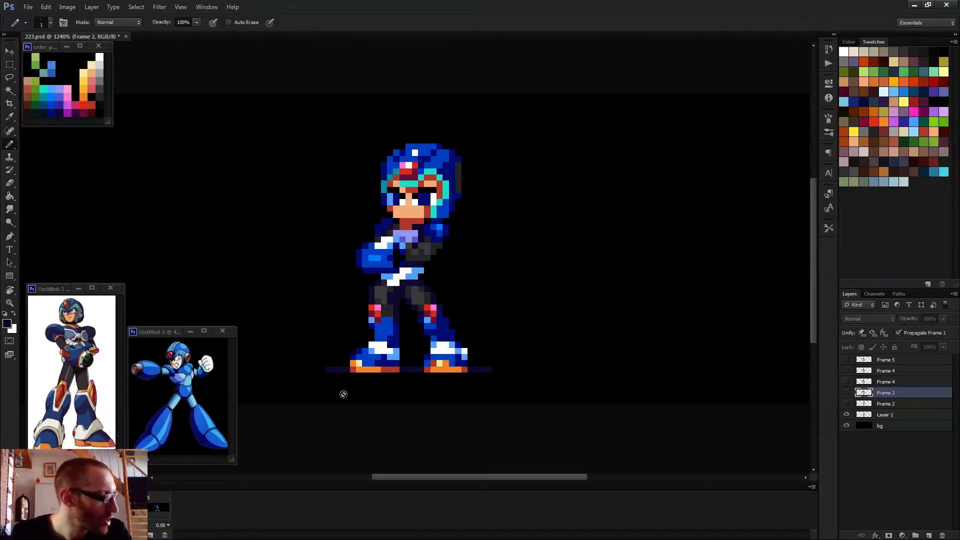
key(Right)
key(Left)
key(Right)
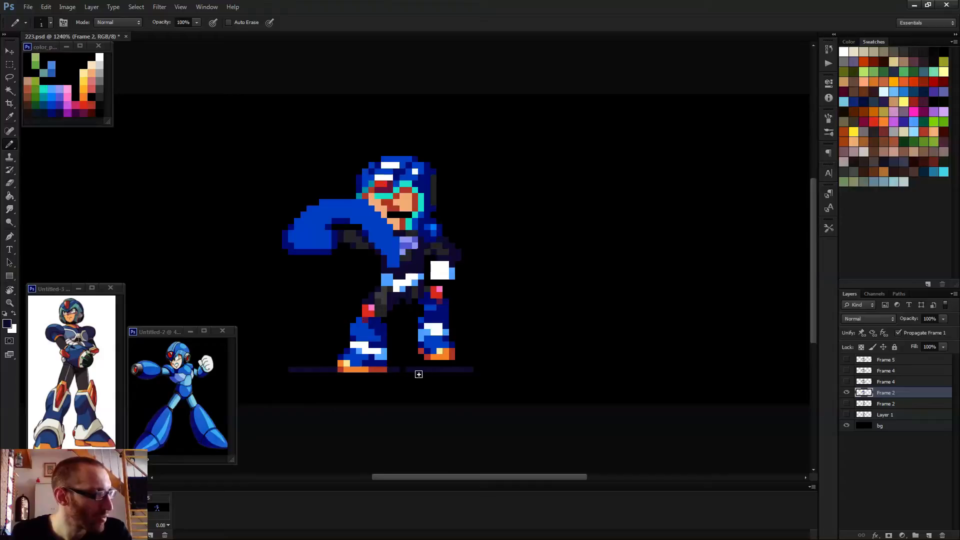
key(Left)
key(Right)
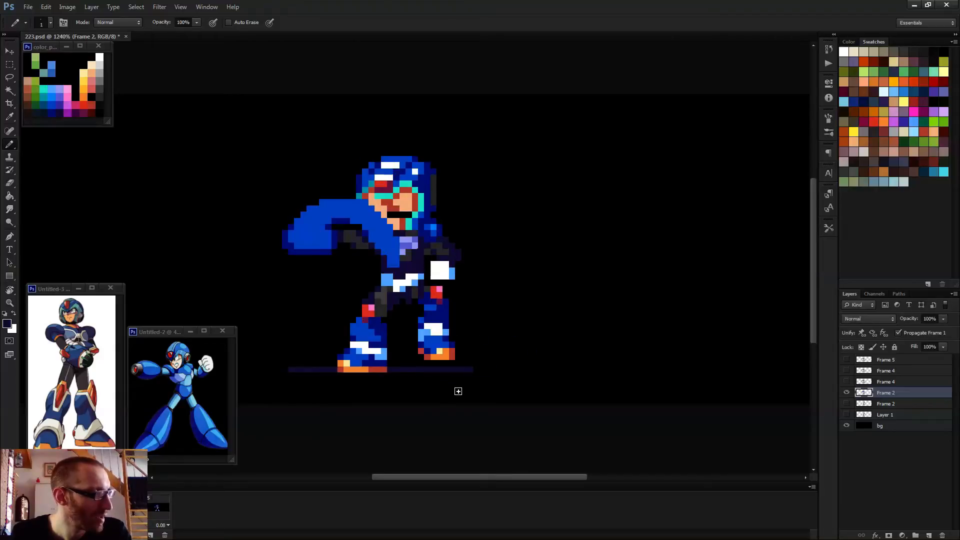
key(Left)
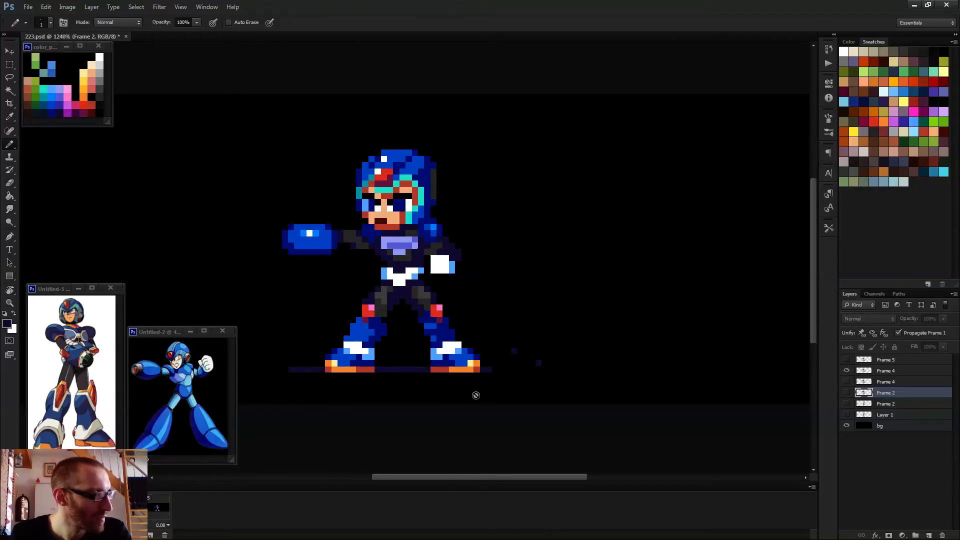
key(Right)
scroll(531, 392, down, 4)
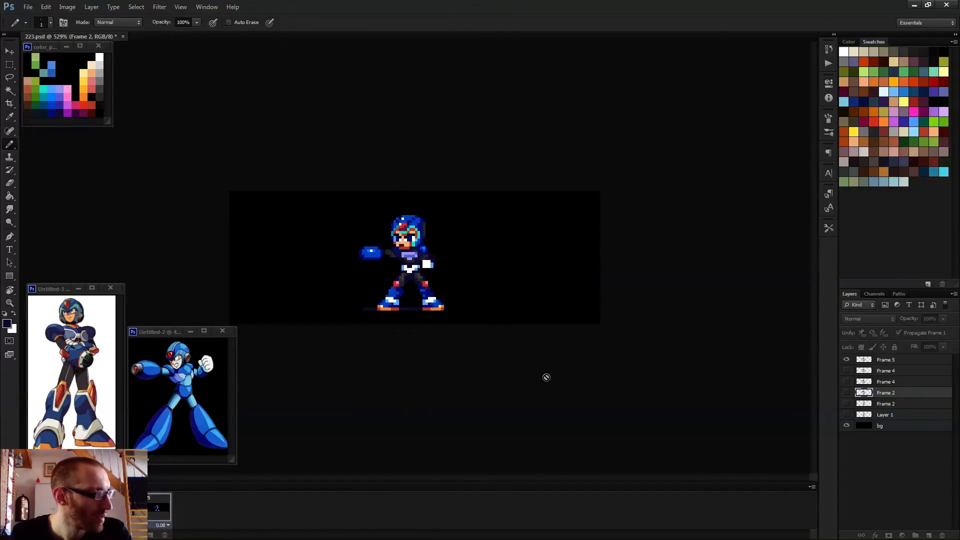
key(space)
key(space)
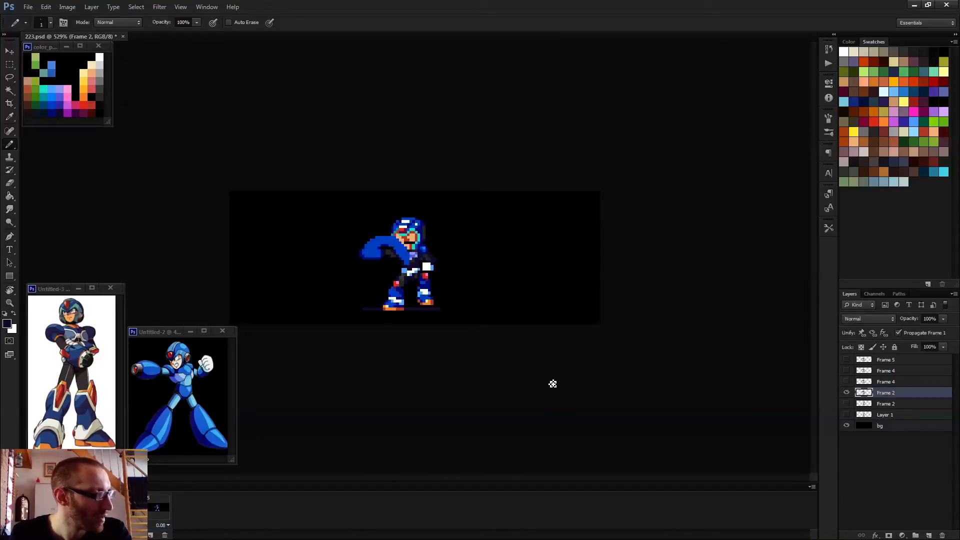
- Touch up the ground shadow's end below the cannon across the upper Frame 2, Frame 4 and Frame 5 layers, and preview the animation
scroll(332, 350, up, 8)
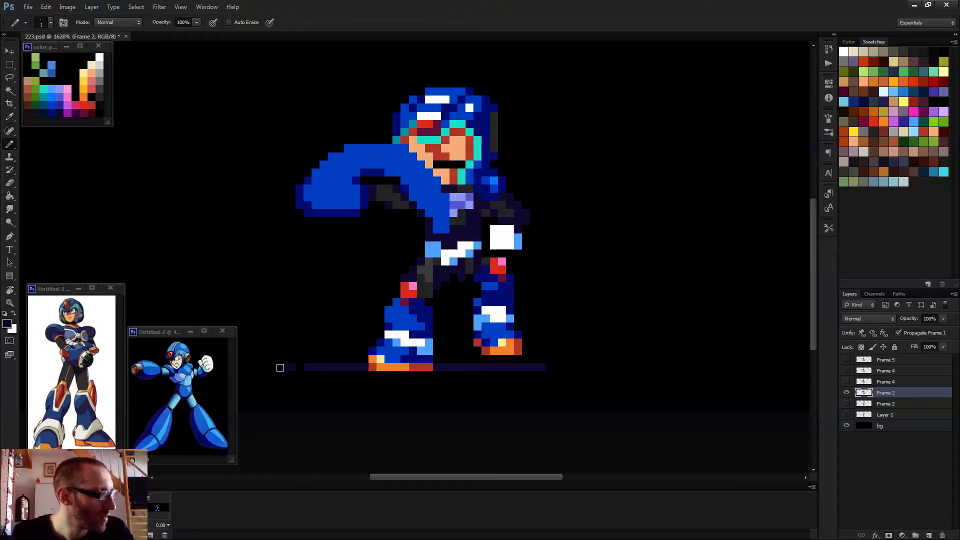
key(space)
key(space)
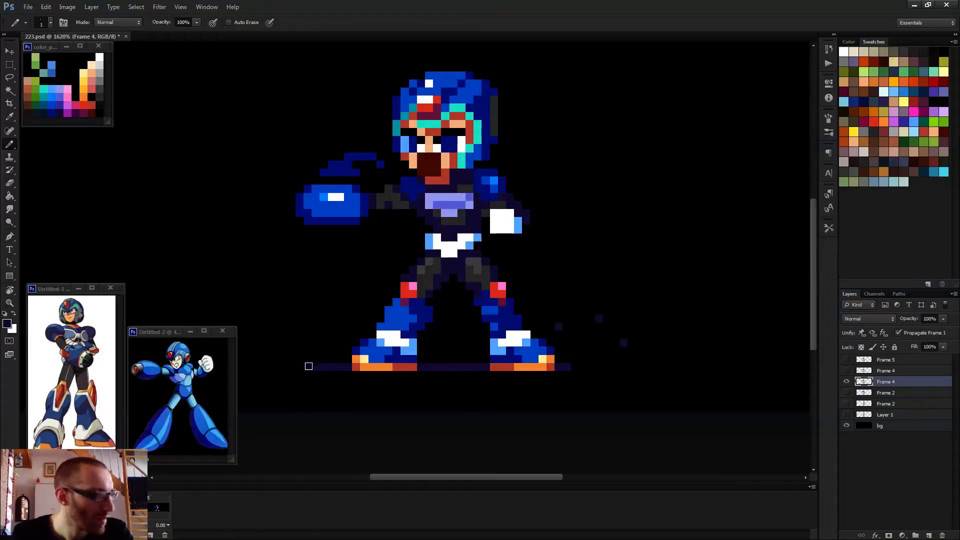
key(space)
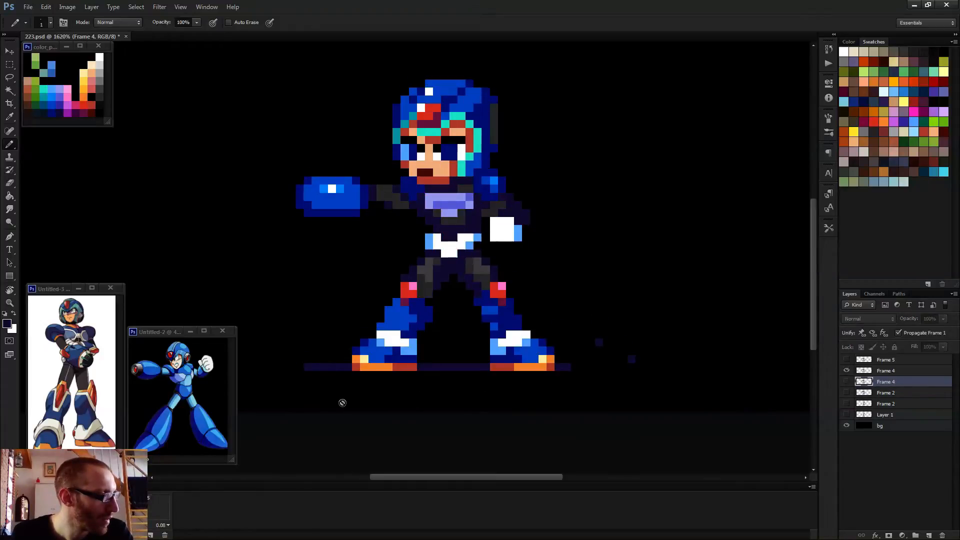
click(892, 370)
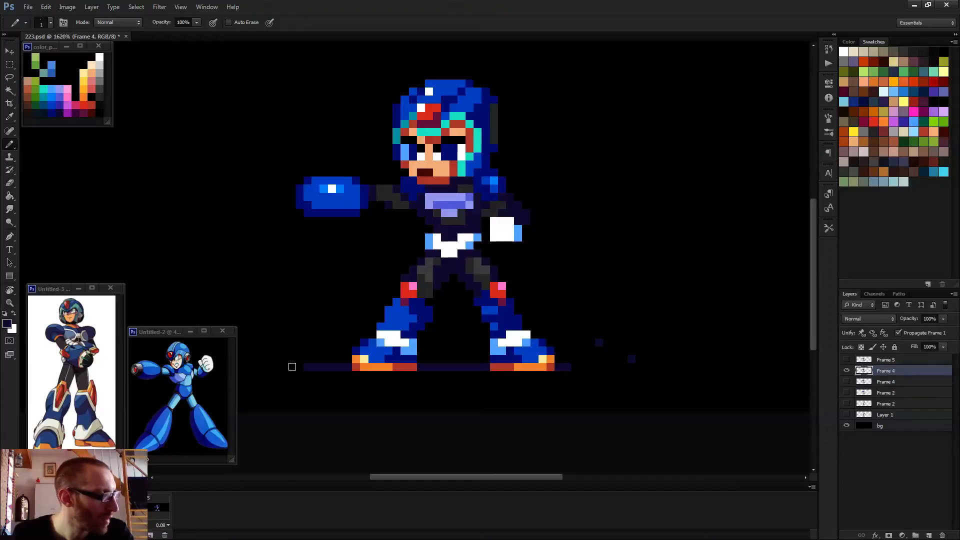
key(space)
click(893, 360)
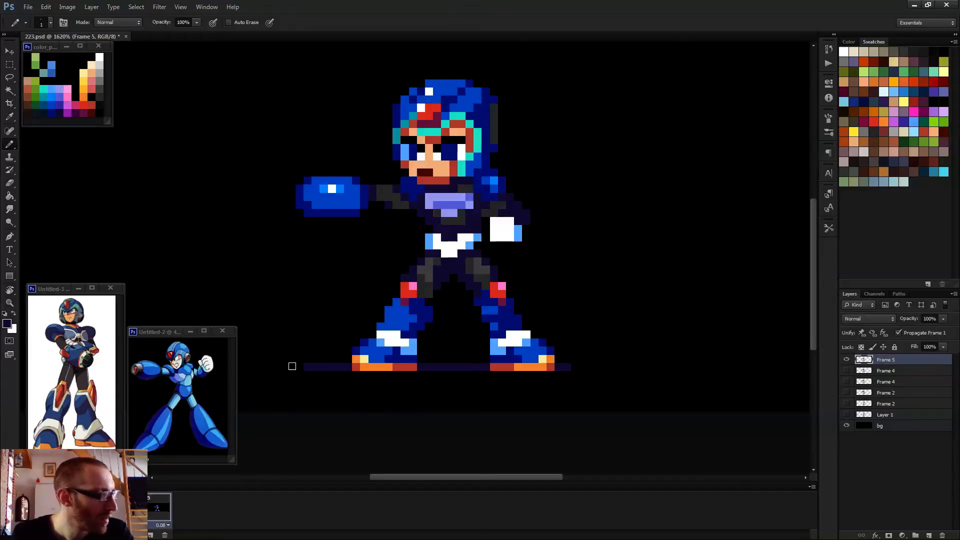
scroll(281, 365, down, 6)
key(space)
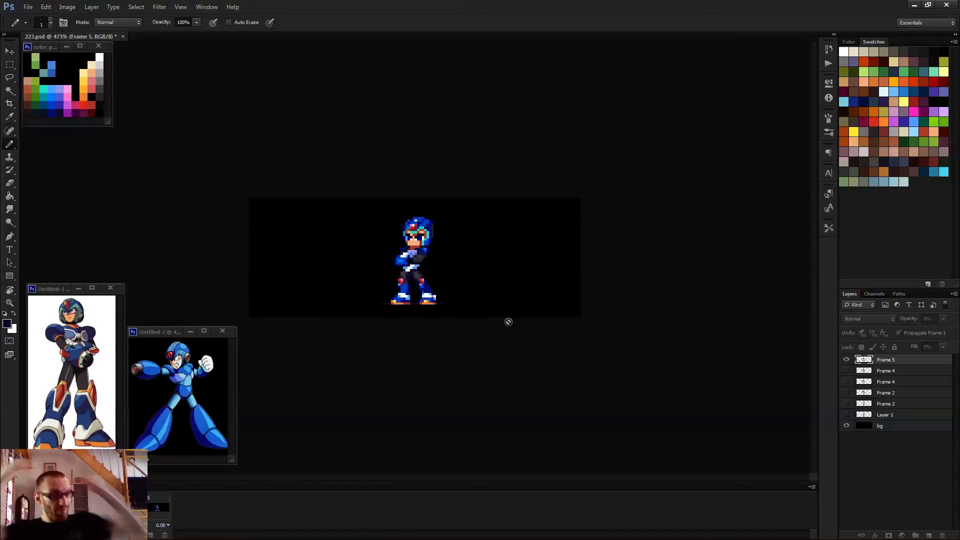
key(space)
- Play the animation and check the upper Frame 2, upper Frame 4 and Frame 5 poses at close and reduced zoom
scroll(451, 263, up, 5)
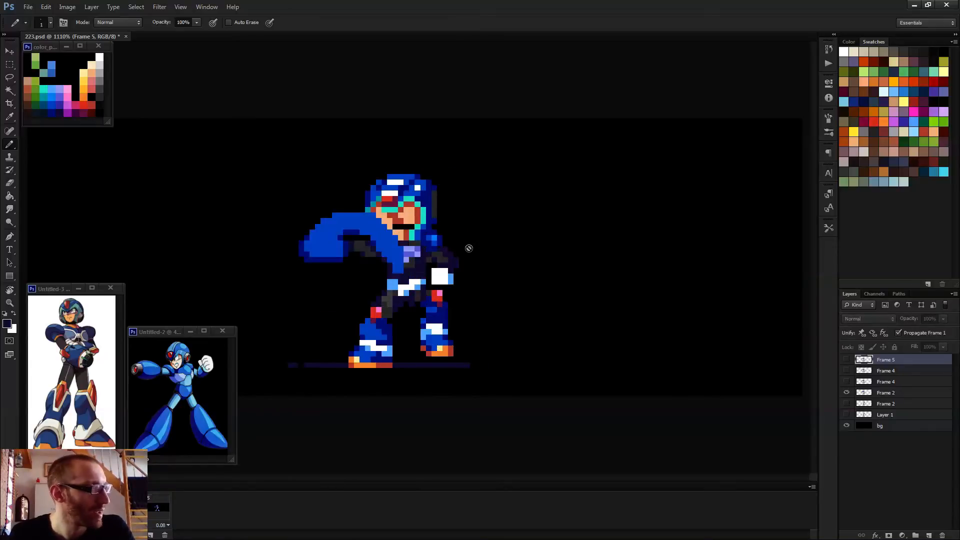
click(888, 393)
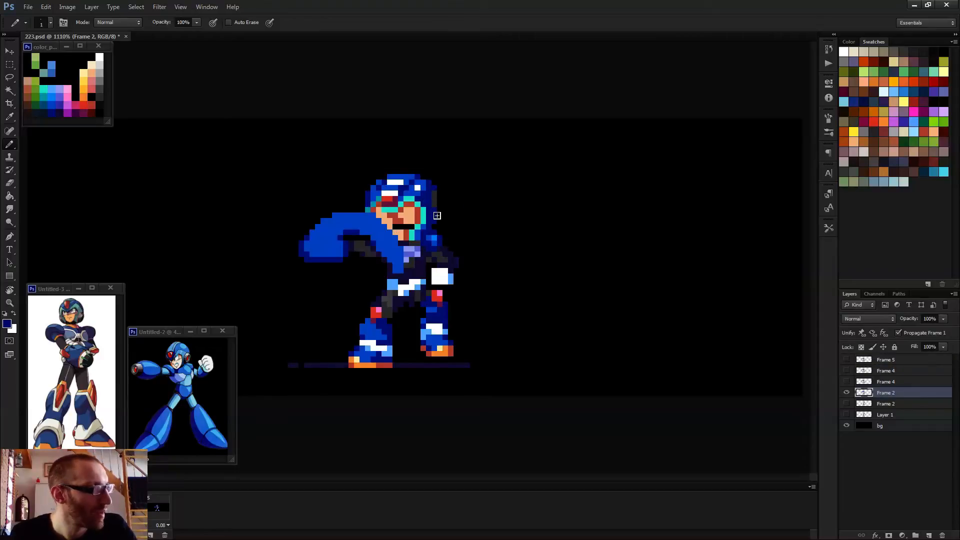
key(space)
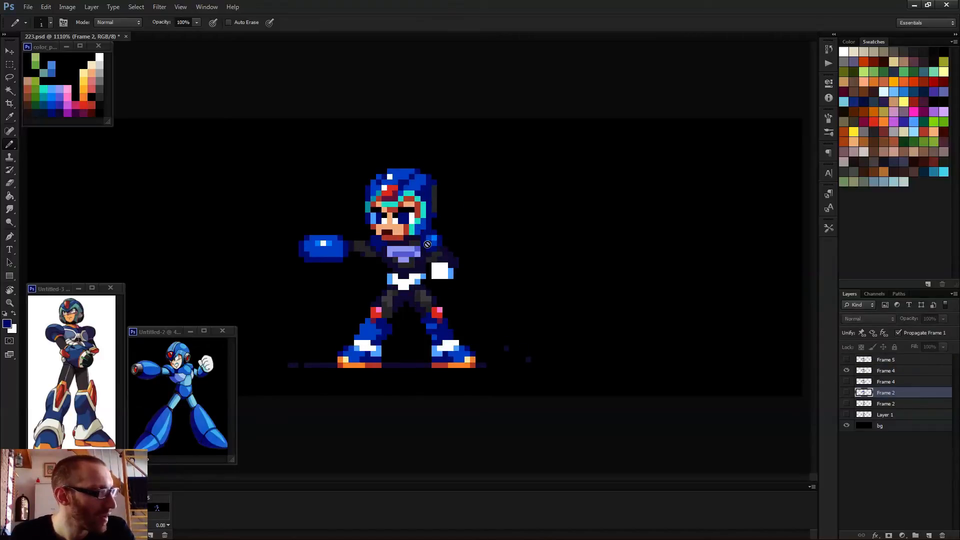
key(space)
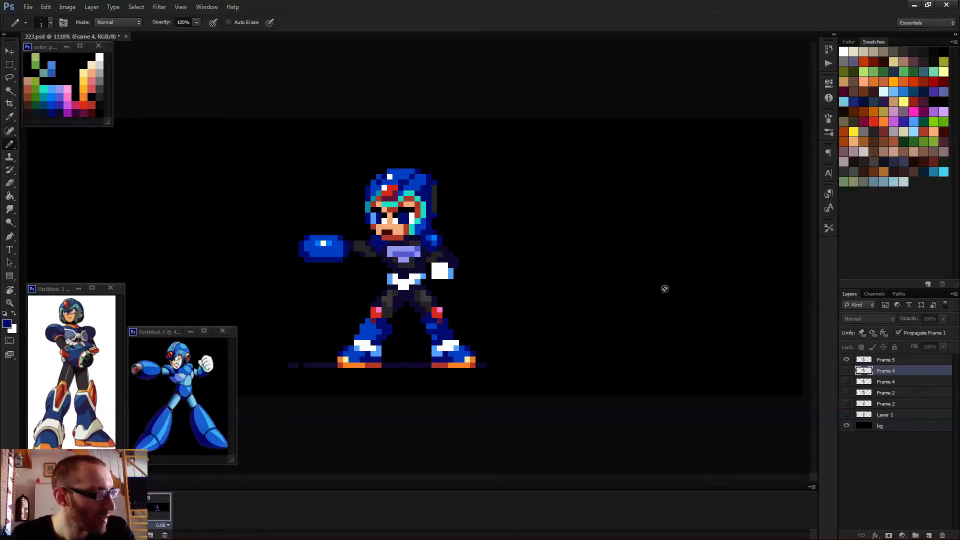
scroll(664, 287, down, 2)
key(space)
key(space)
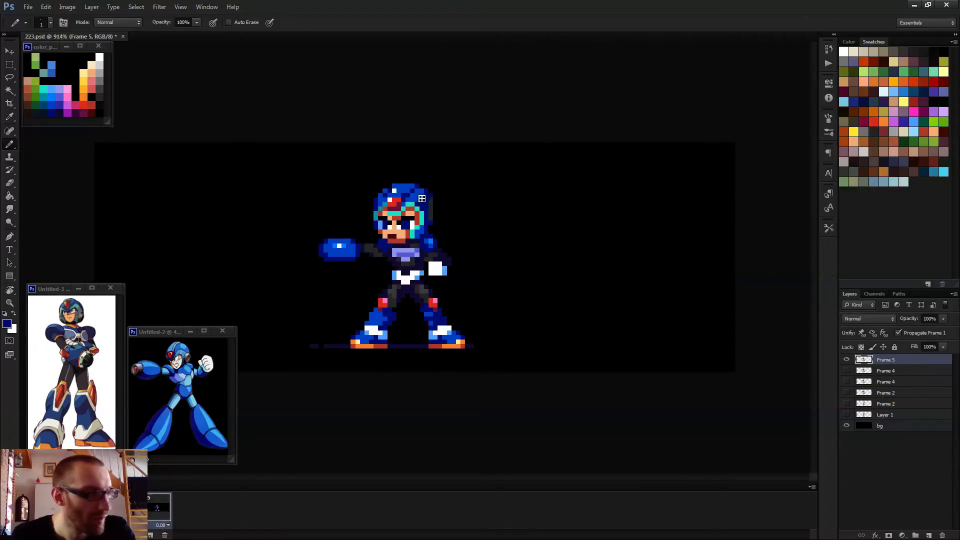
scroll(446, 228, down, 4)
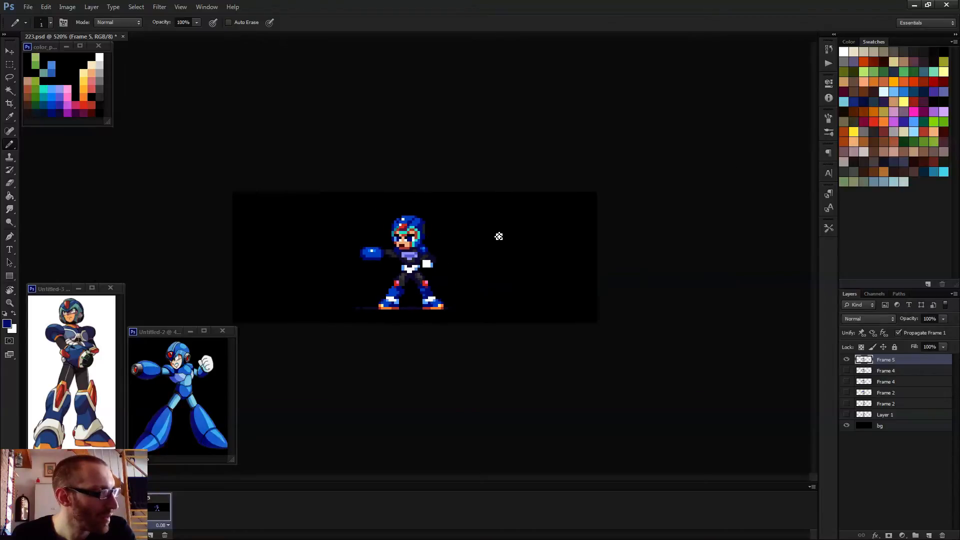
key(space)
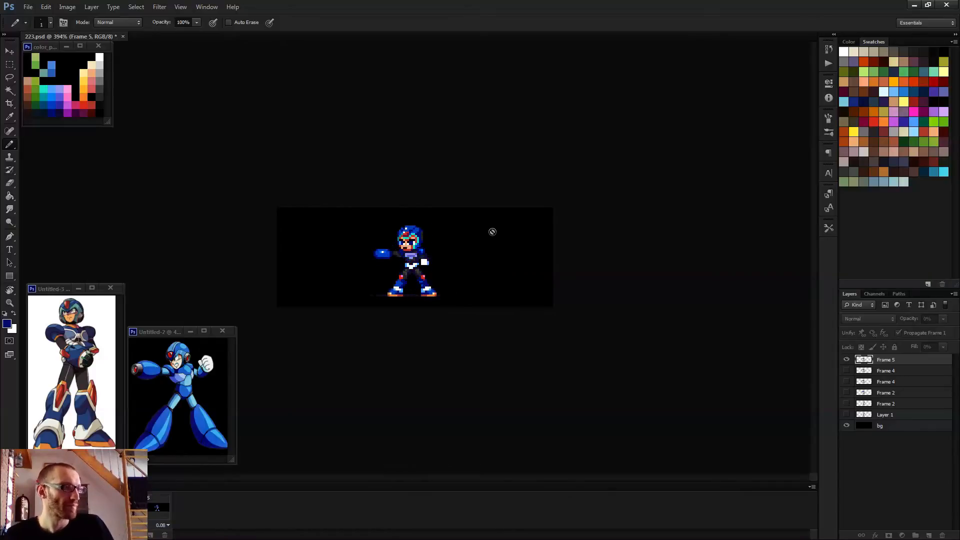
key(space)
scroll(402, 258, up, 5)
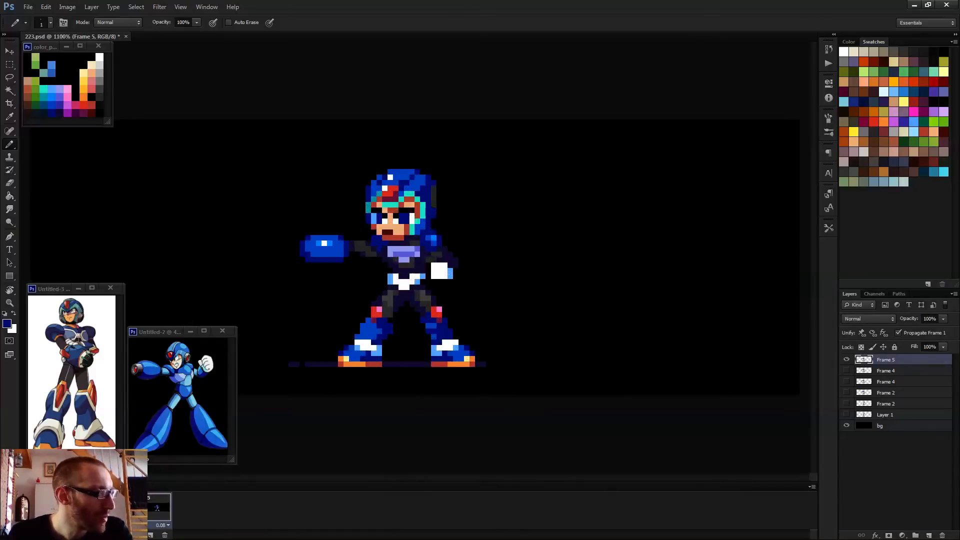
- Reshade the chest plate on the upper Frame 4 layer with the darker and lighter purple, comparing the neighbouring frame and previewing the animation
key(space)
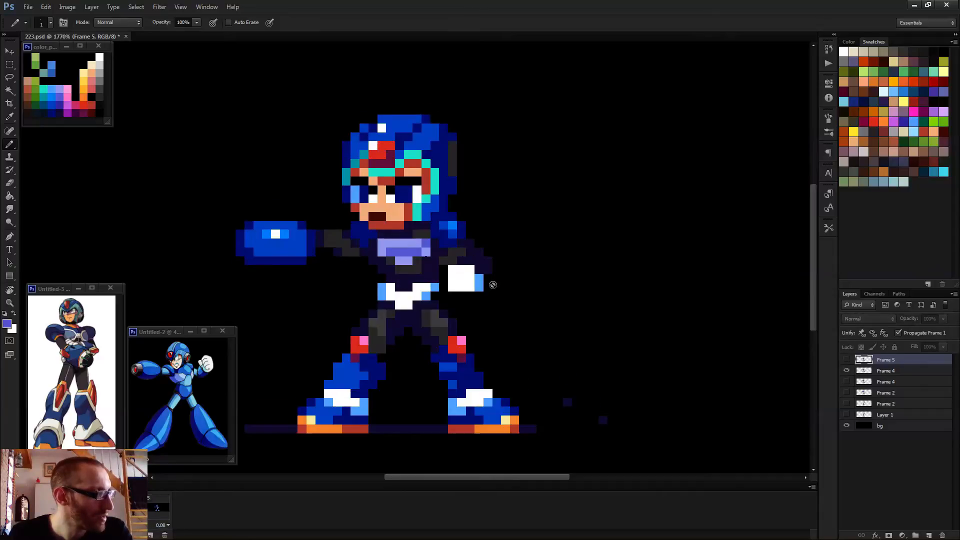
click(881, 373)
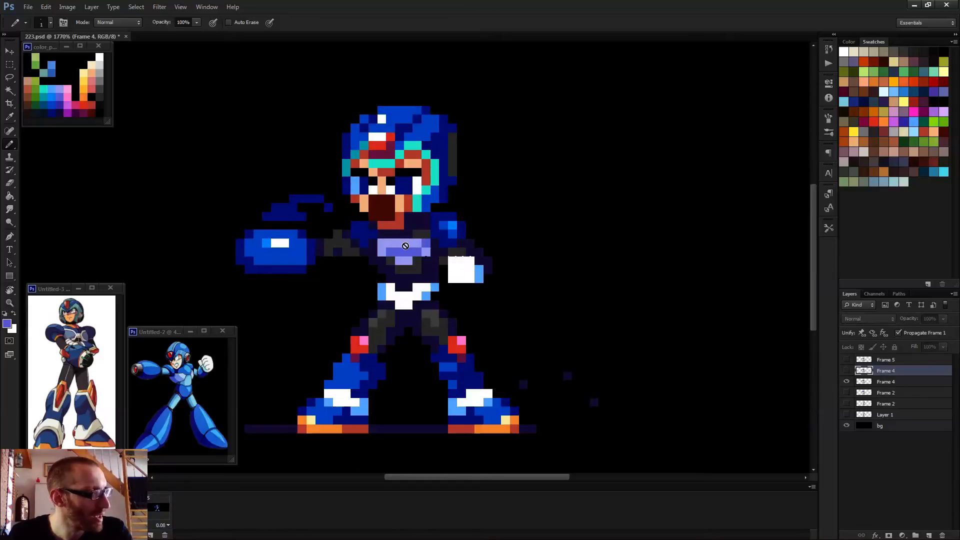
key(space)
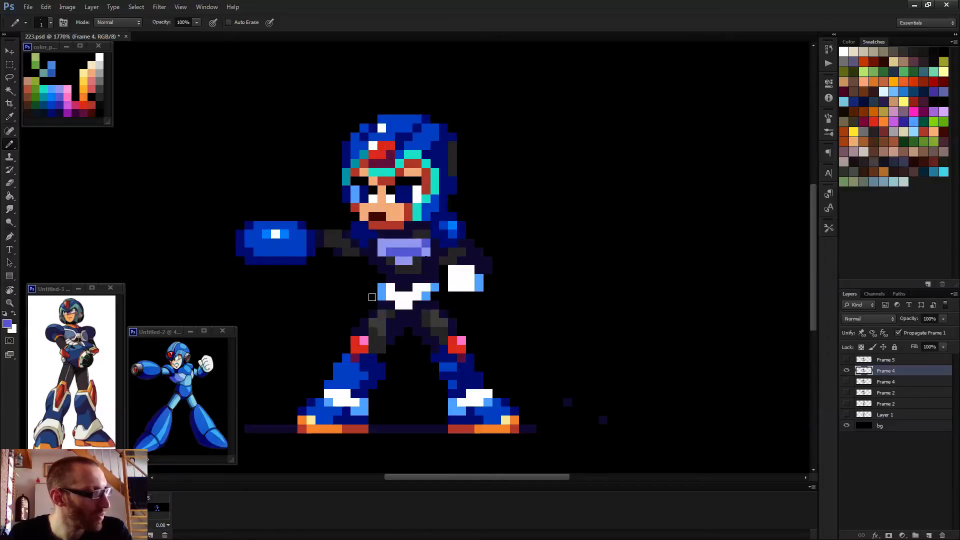
key(space)
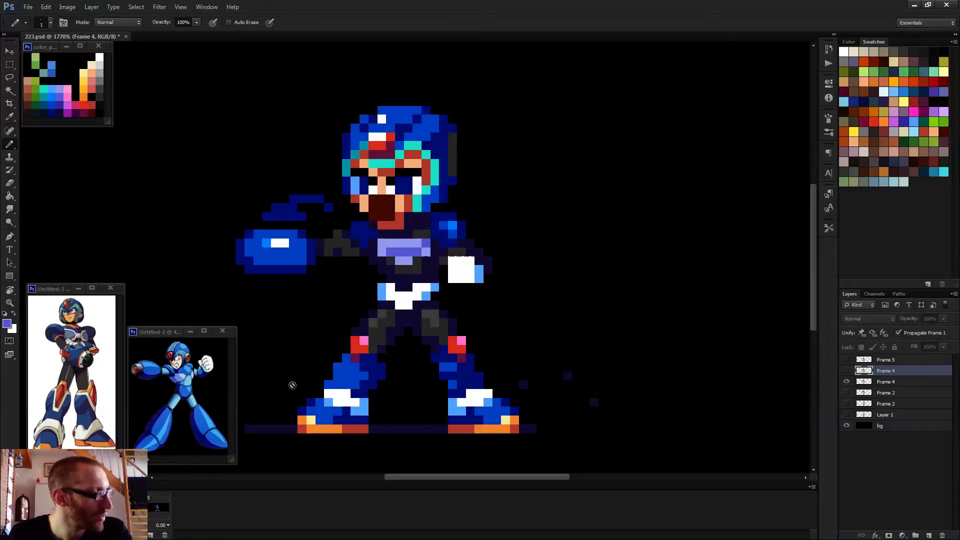
key(space)
scroll(403, 272, up, 3)
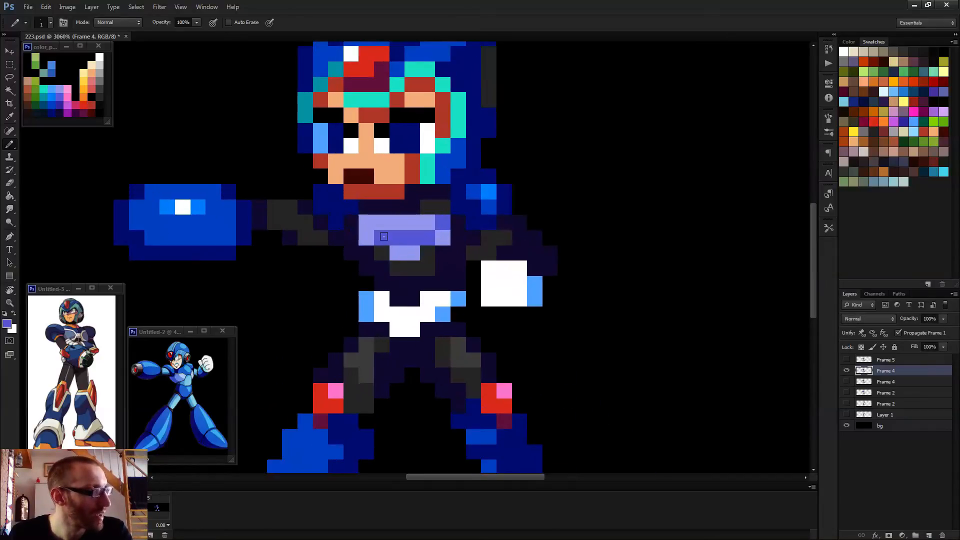
click(359, 221)
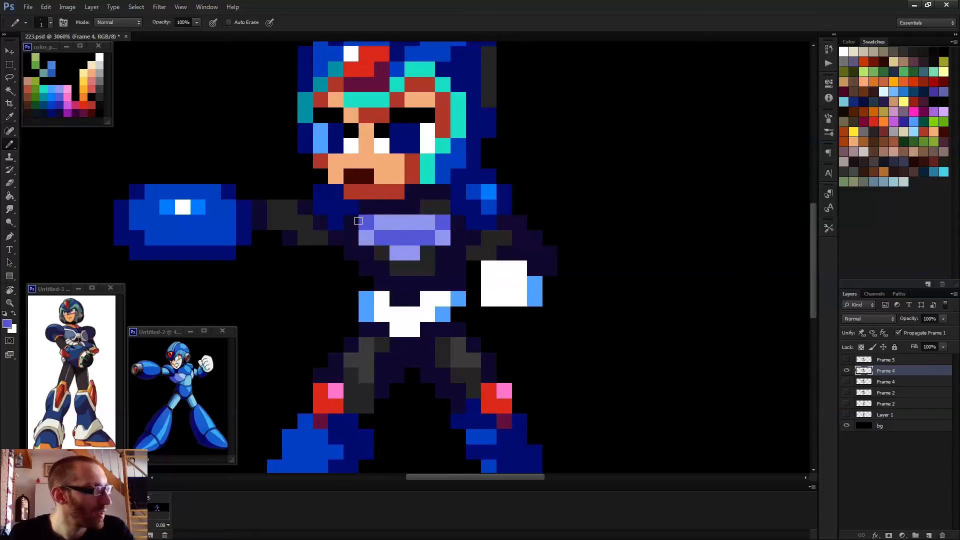
click(411, 252)
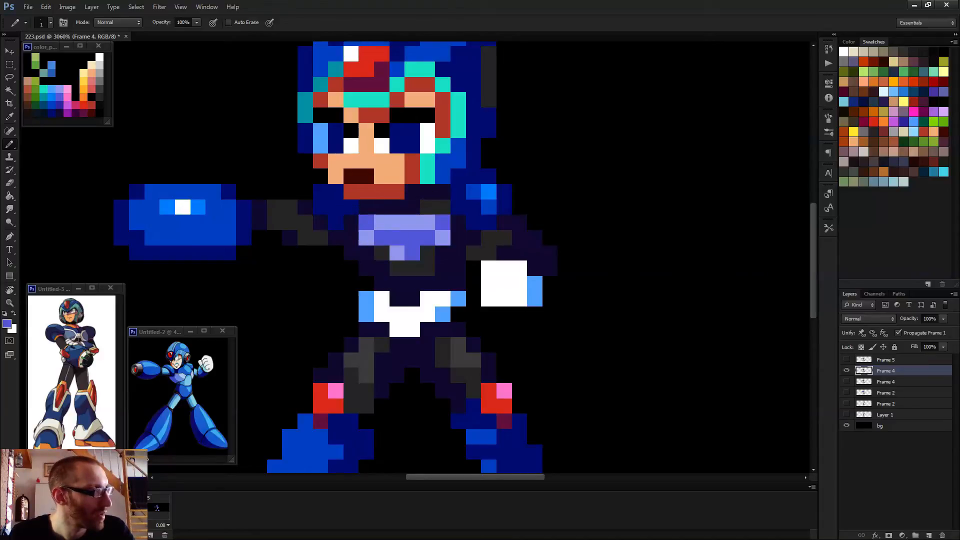
alt+click(442, 235)
click(441, 222)
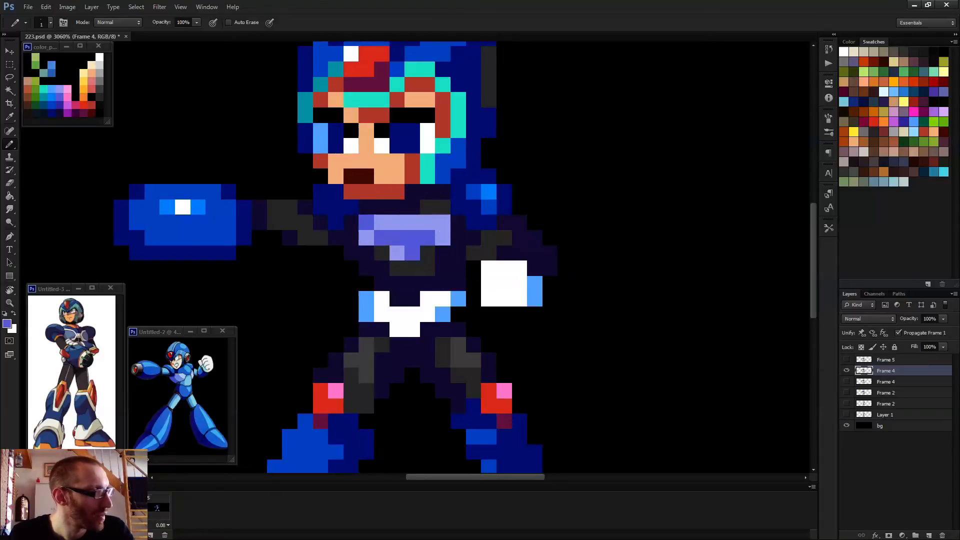
scroll(535, 278, down, 5)
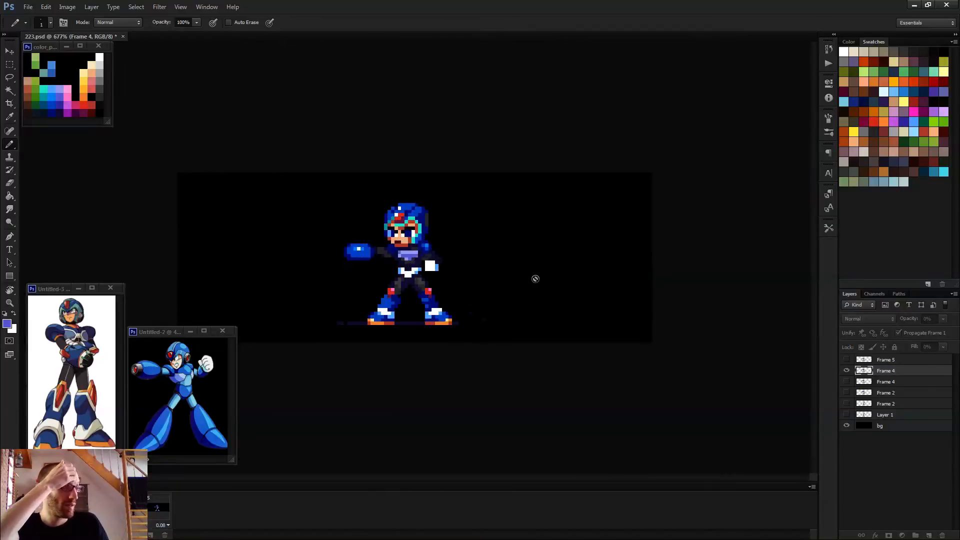
scroll(533, 277, down, 1)
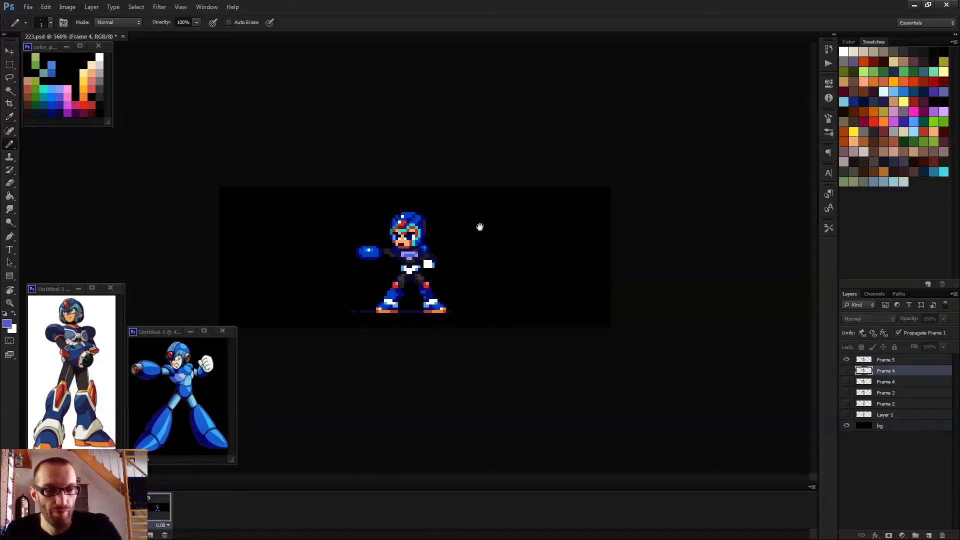
- On the lower Frame 4 layer, lighten the chest plate's rear corner, darken its front edge and lower tip with purple, and preview the animation
scroll(387, 248, up, 7)
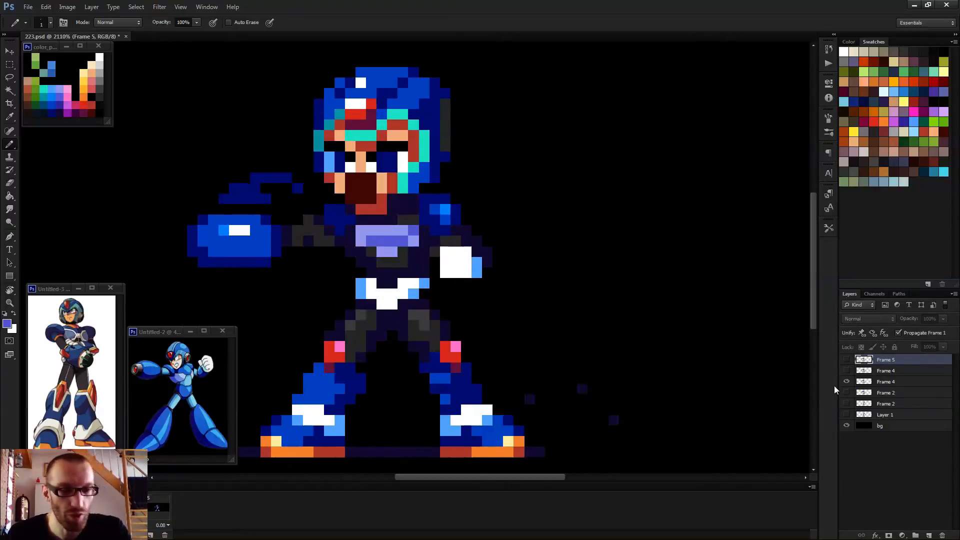
click(885, 381)
scroll(377, 247, up, 2)
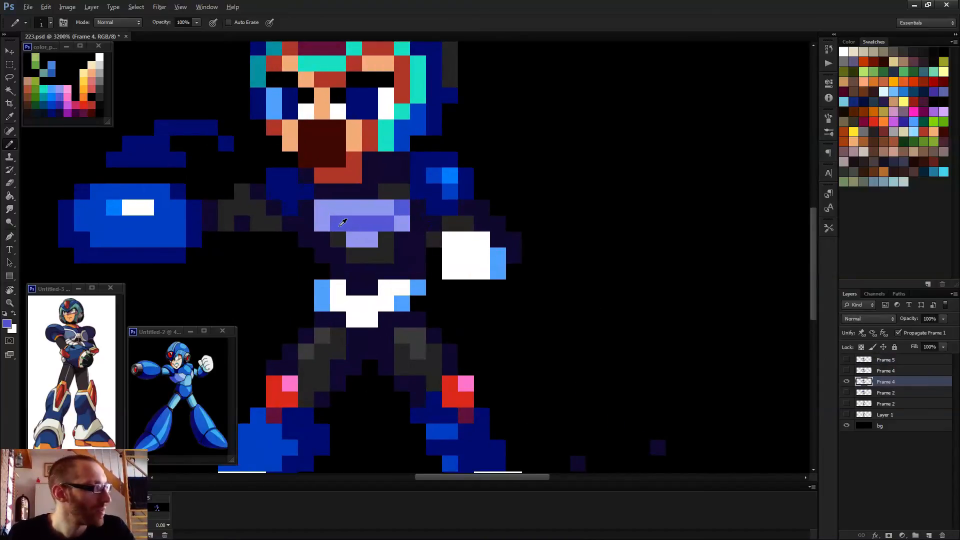
click(402, 207)
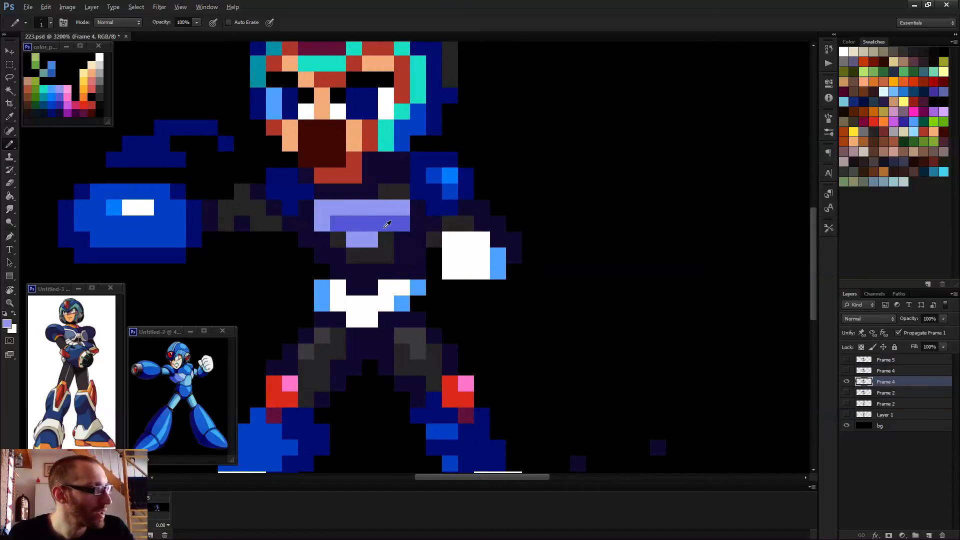
alt+click(388, 224)
click(370, 239)
click(322, 223)
click(322, 207)
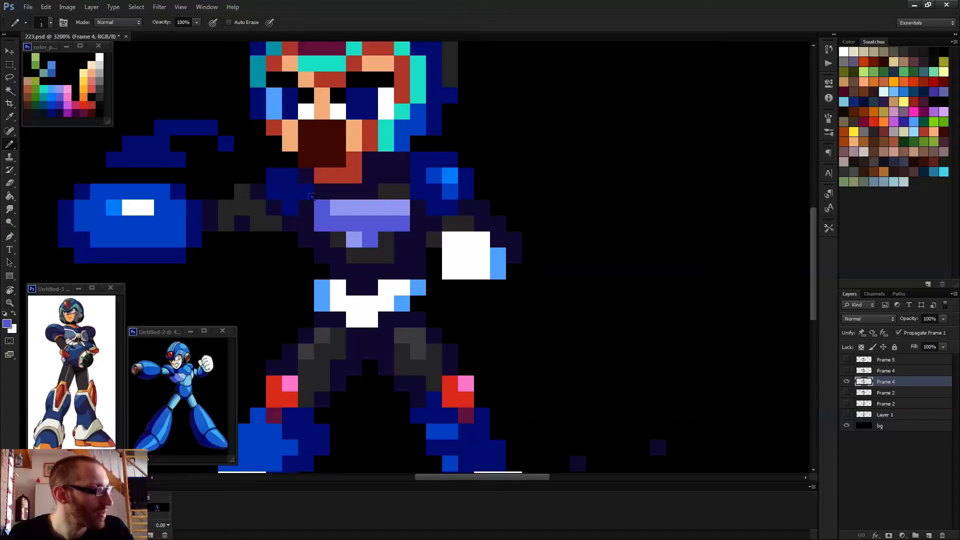
scroll(365, 229, down, 2)
scroll(361, 222, down, 3)
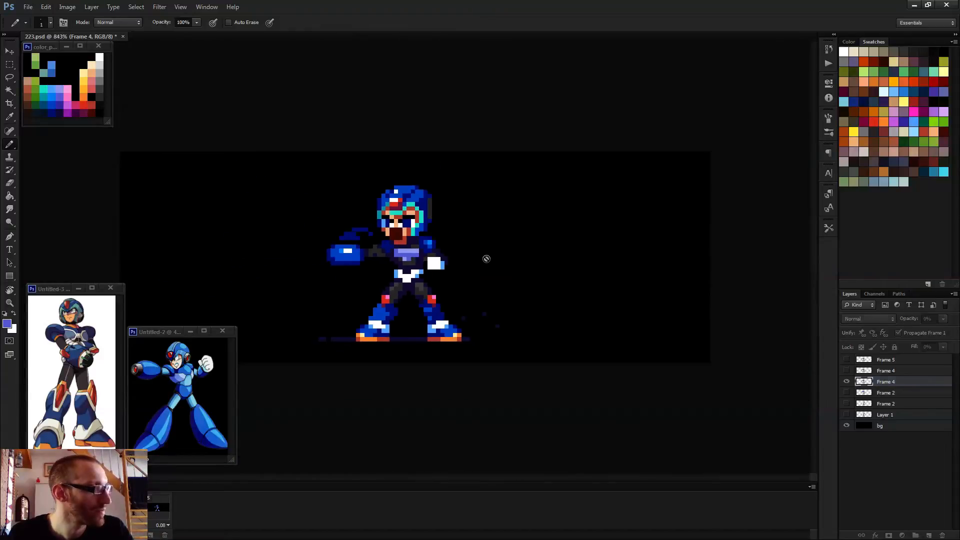
scroll(492, 259, down, 2)
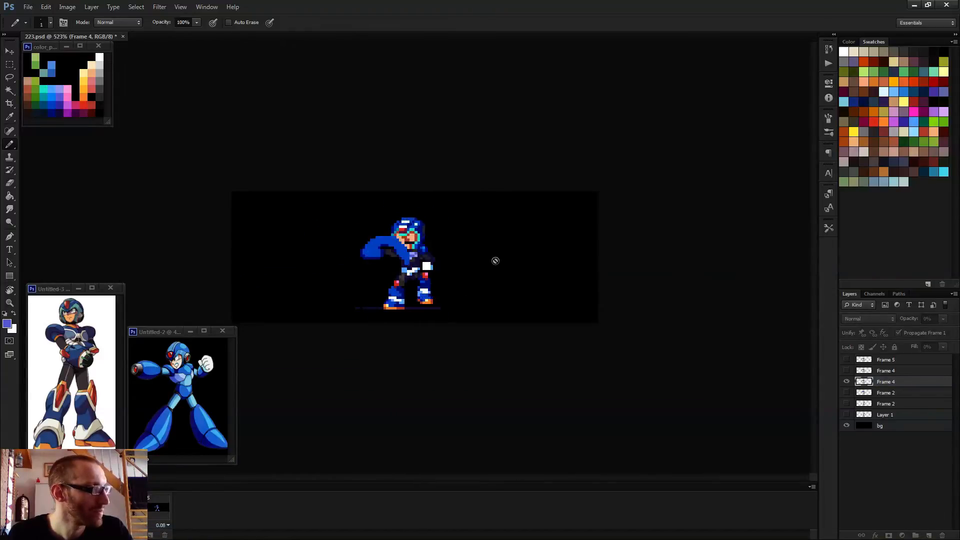
scroll(502, 268, down, 1)
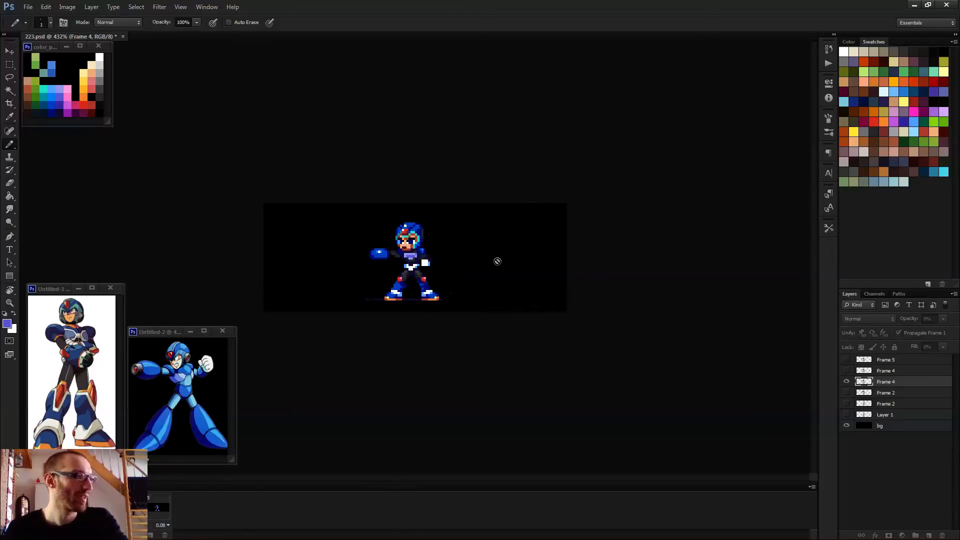
key(space)
- Go through the frames to the standing pose, adjust its frame delay with the preset durations, and preview the animation's timing
key(Right)
key(Right)
key(Right)
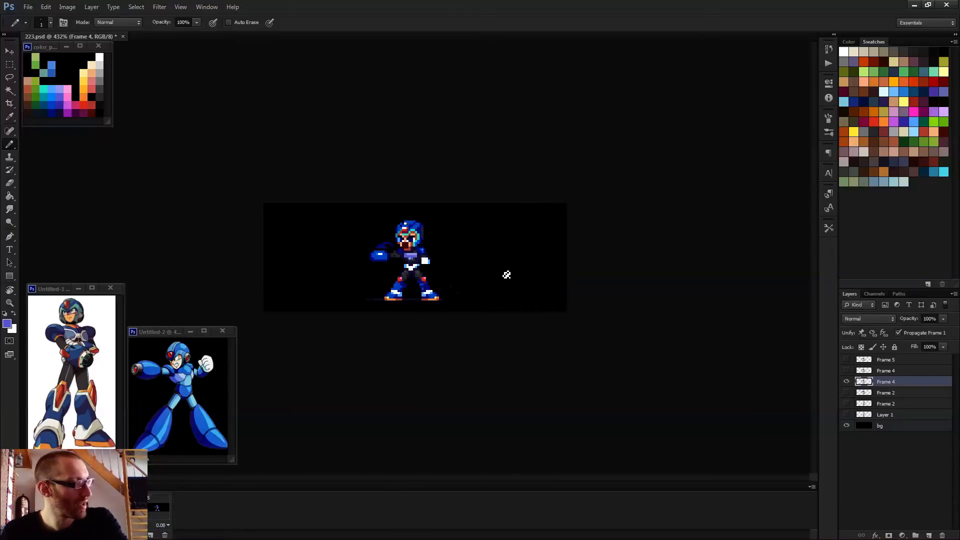
key(Left)
key(Left)
key(Left)
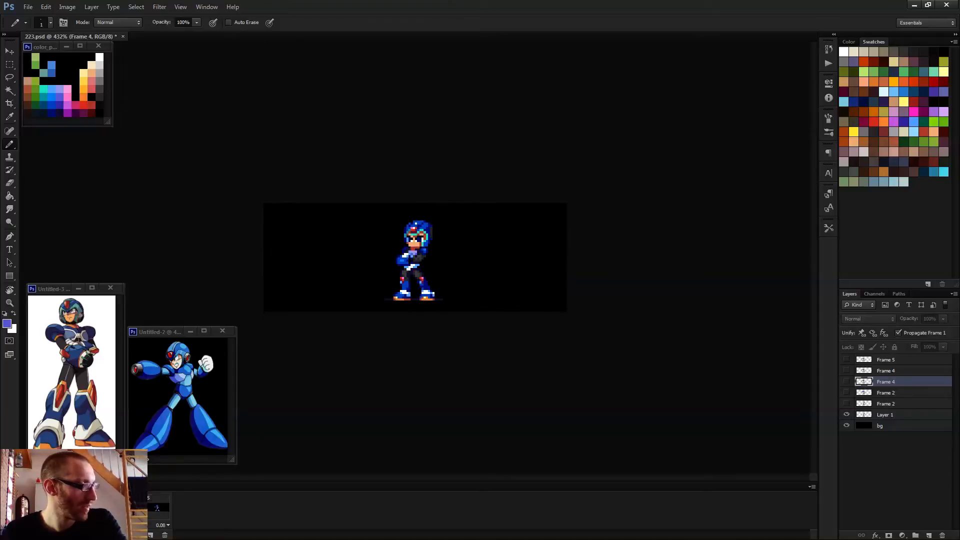
click(41, 525)
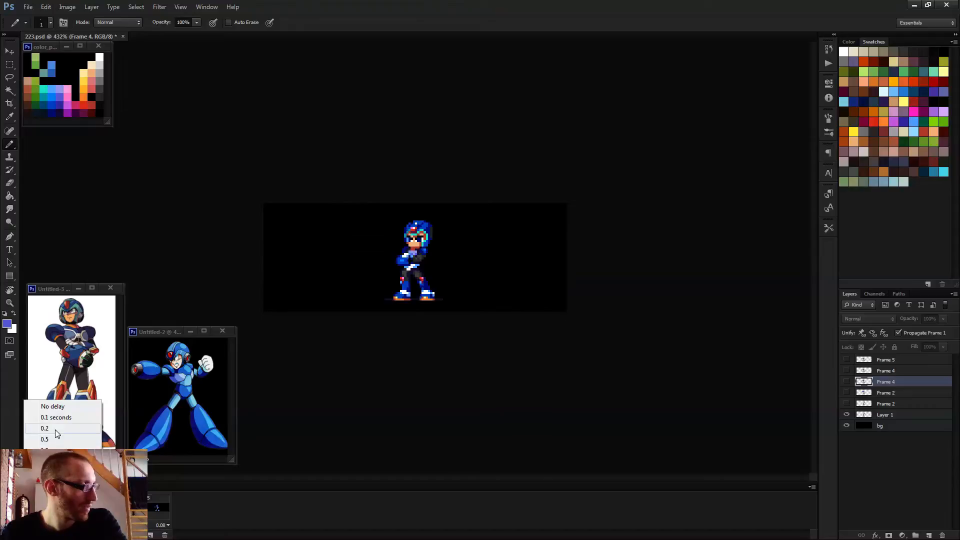
click(59, 423)
key(space)
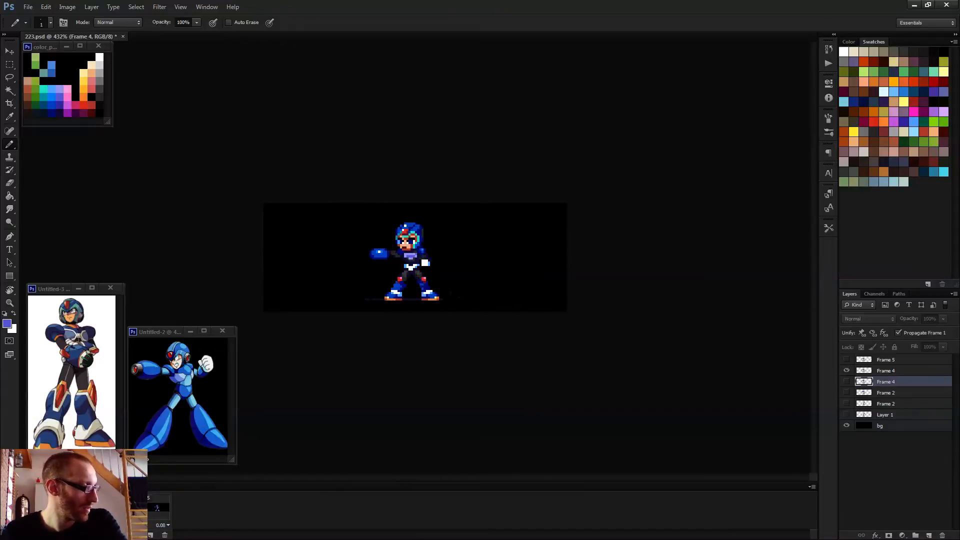
click(41, 525)
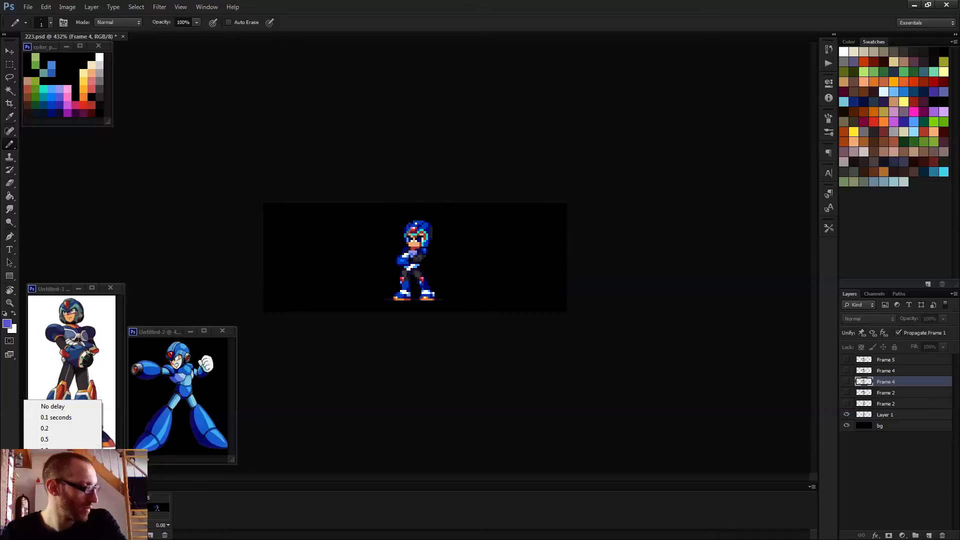
click(64, 423)
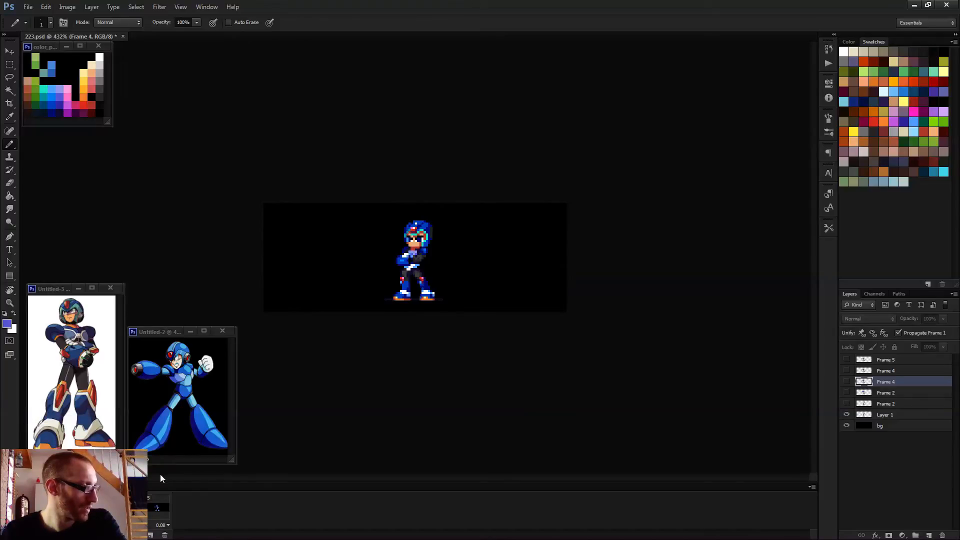
click(41, 525)
click(50, 512)
key(space)
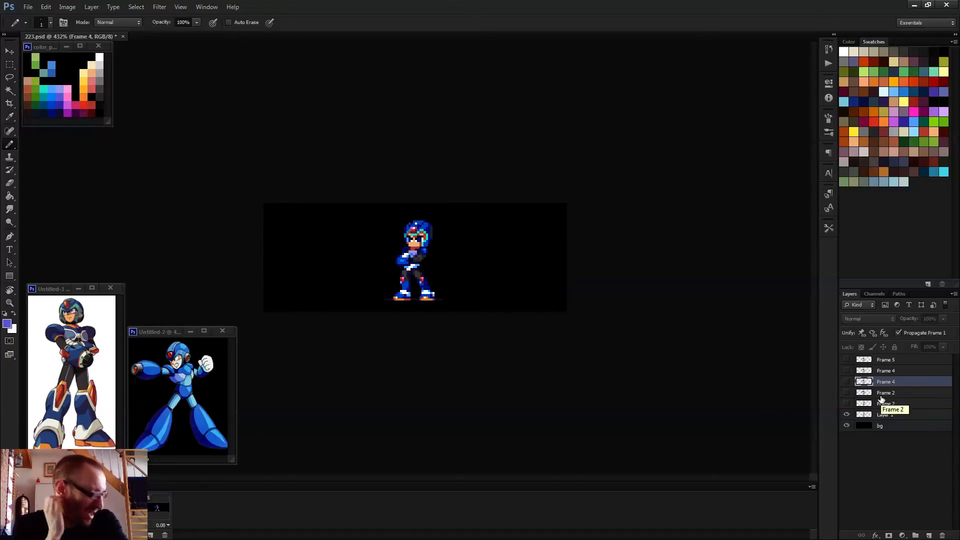
- Insert an animation frame after the standing pose holding a duplicate of Layer 1, with the original Layer 1 hidden
click(894, 419)
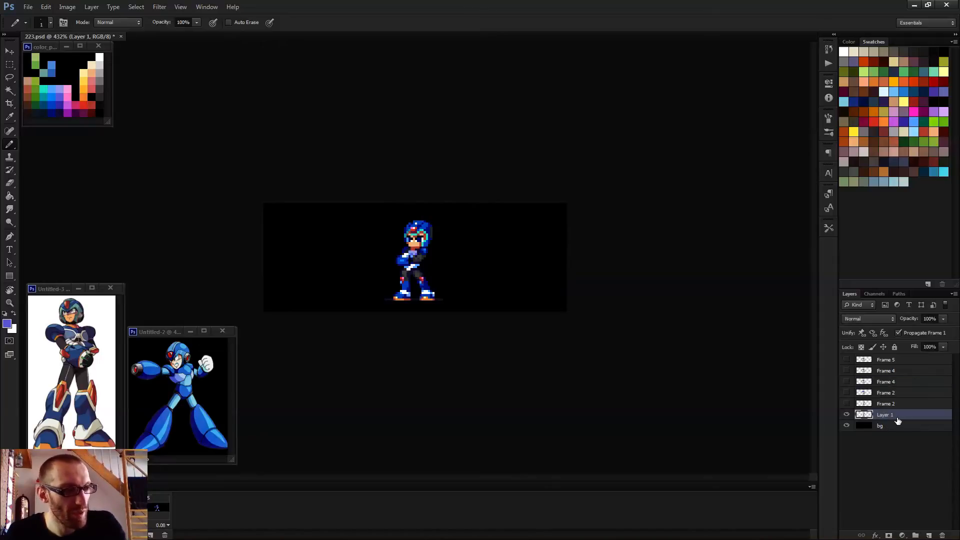
key(ctrl+j)
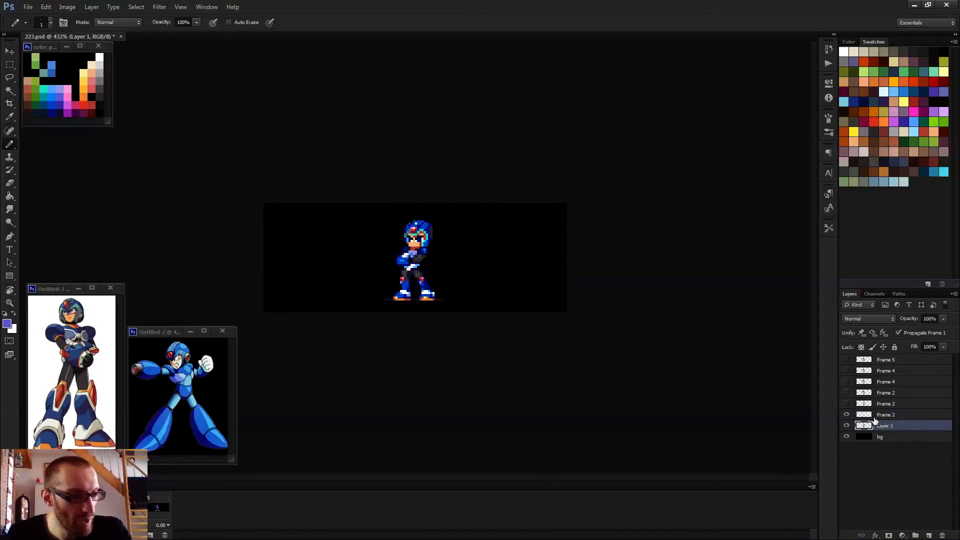
click(846, 424)
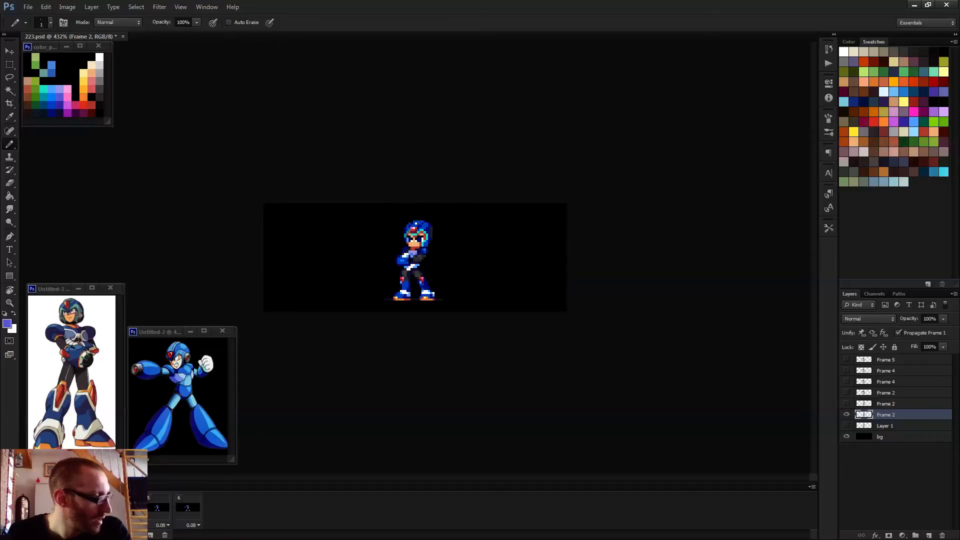
- Set the added frame's delay using one of the preset durations
click(70, 525)
click(75, 495)
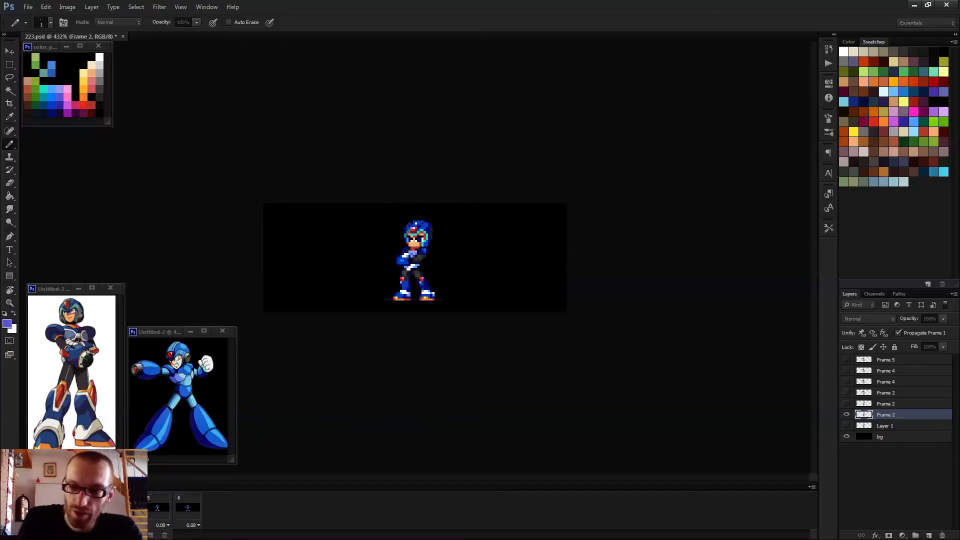
key(Return)
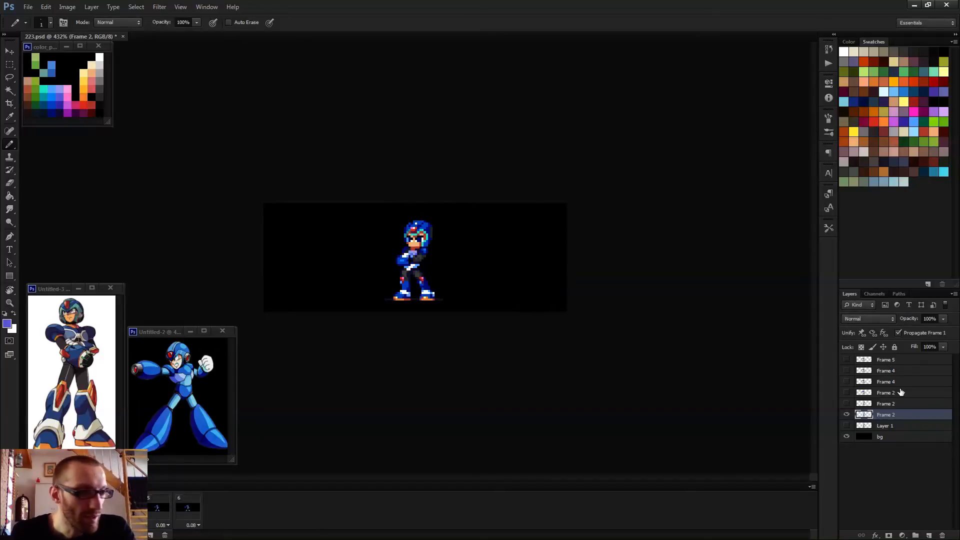
- Select the head on the lowest Frame 2 layer and shift it up one pixel, leaving its horizontal position as it was
key(m)
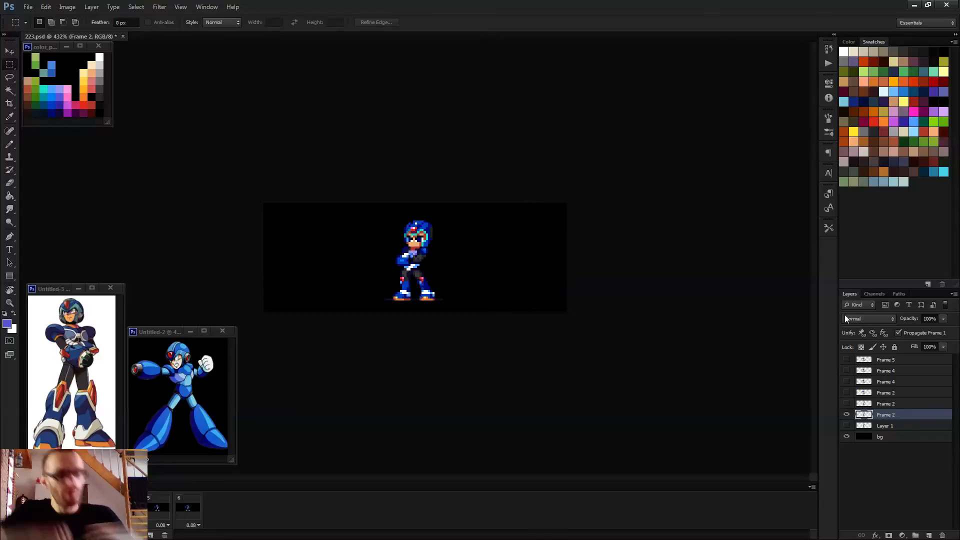
key(space)
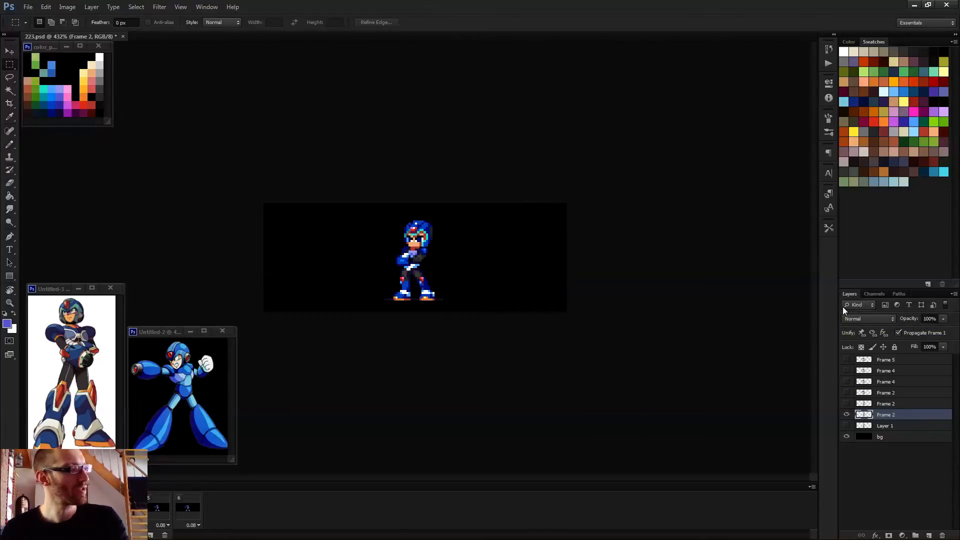
scroll(409, 240, up, 5)
scroll(409, 179, up, 3)
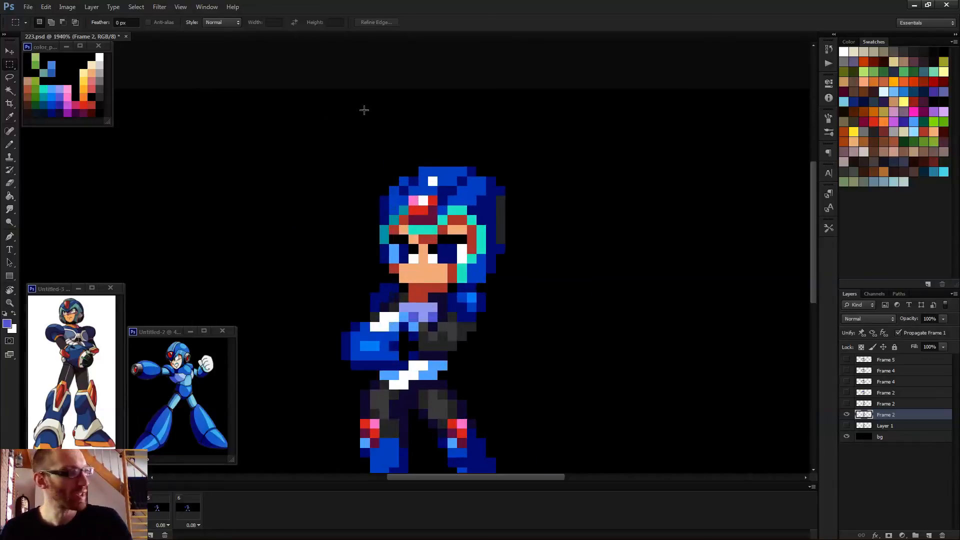
drag(360, 147, 563, 282)
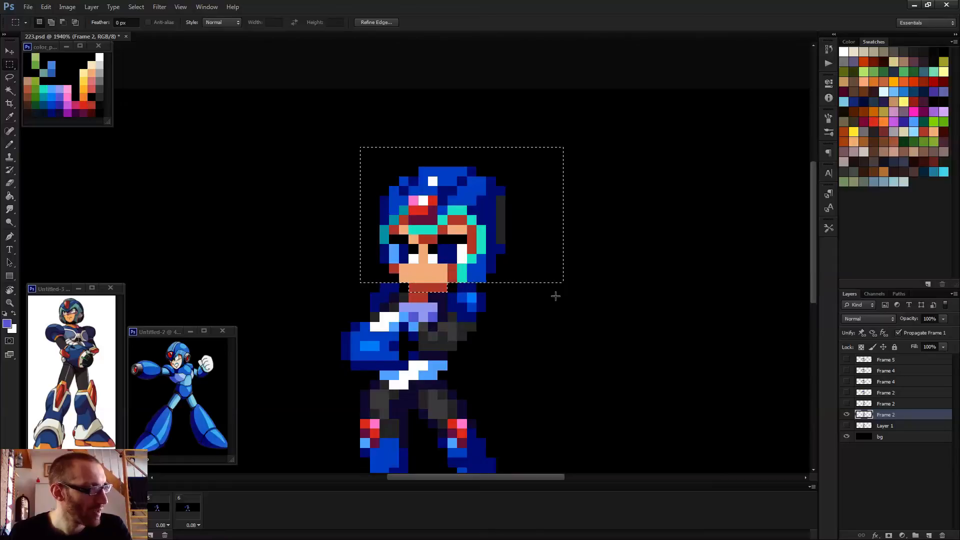
scroll(552, 294, down, 2)
key(v)
key(Up)
key(Right)
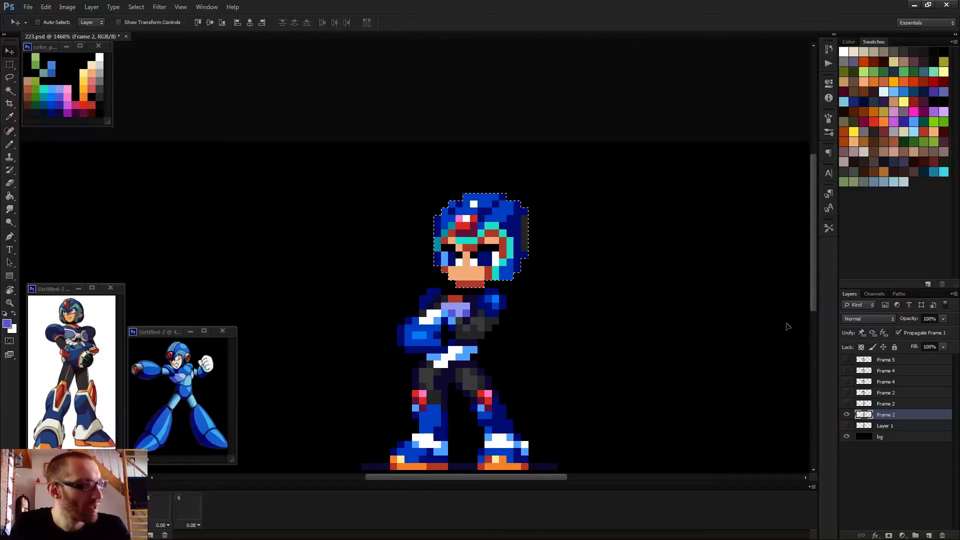
key(Left)
key(ctrl+d)
- Extend the chin with skin tone, lengthen the cheek shading with reddish brown, and preview the animation
key(b)
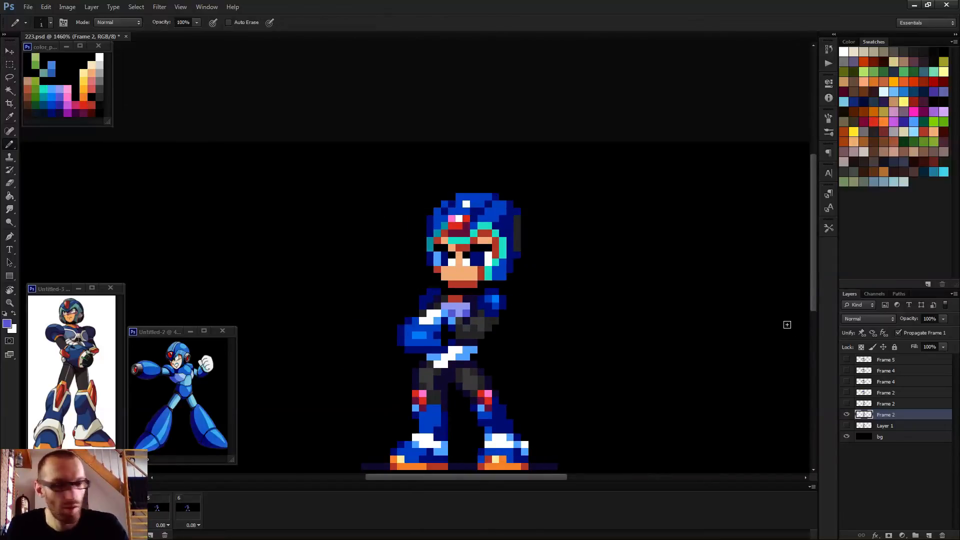
scroll(506, 263, up, 4)
alt+click(449, 284)
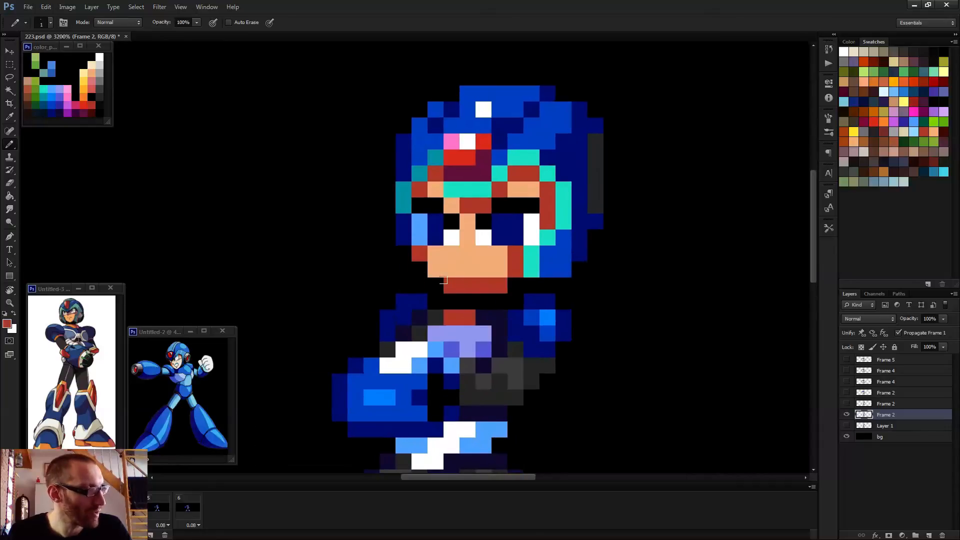
click(450, 291)
drag(447, 287, 499, 285)
scroll(434, 275, down, 4)
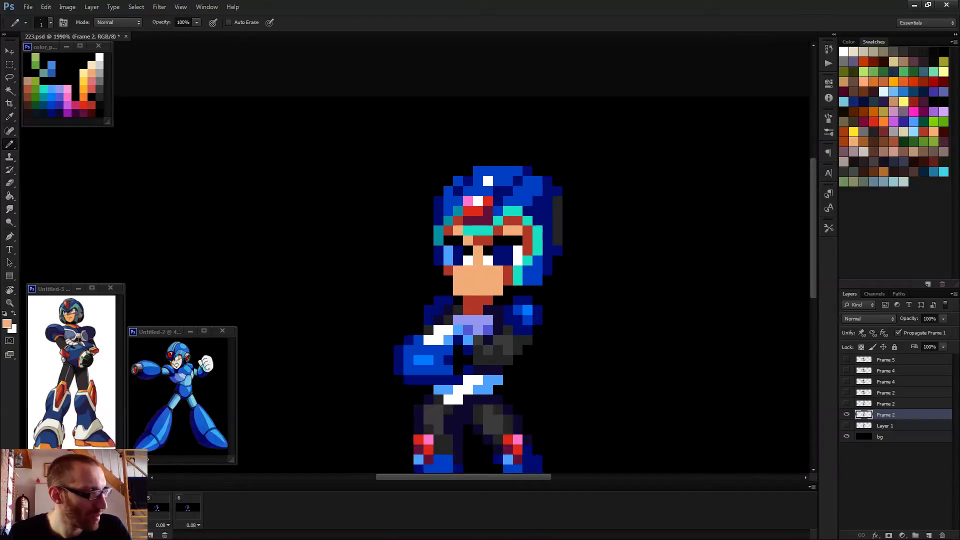
alt+click(472, 280)
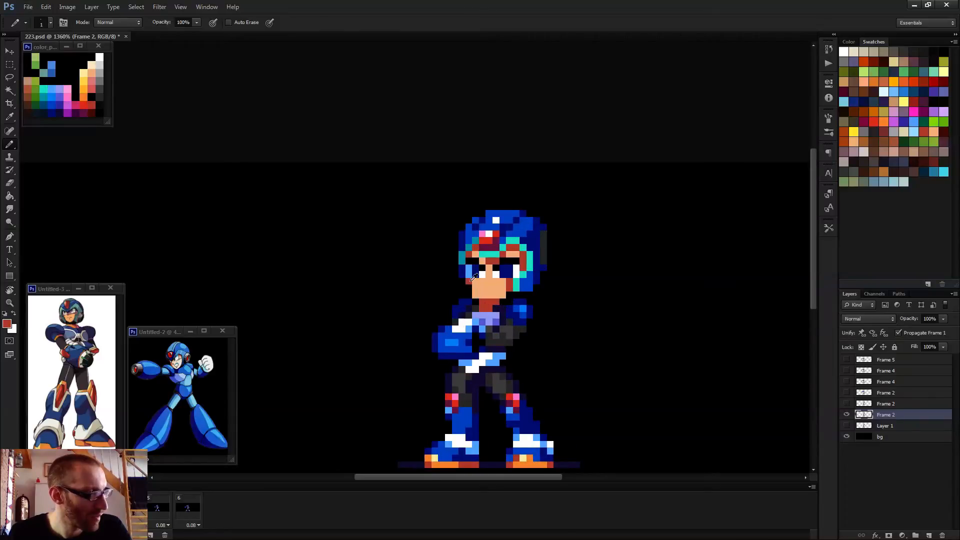
scroll(469, 288, down, 3)
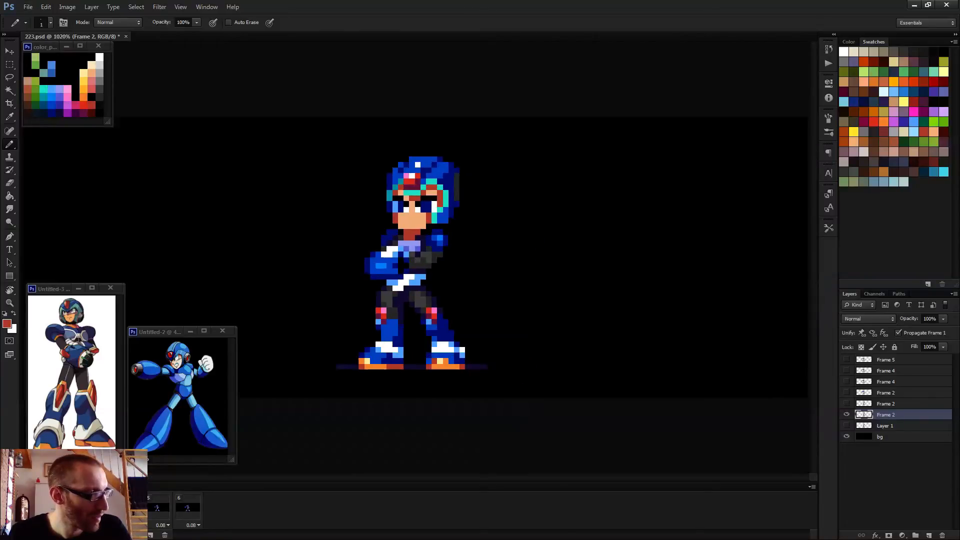
key(space)
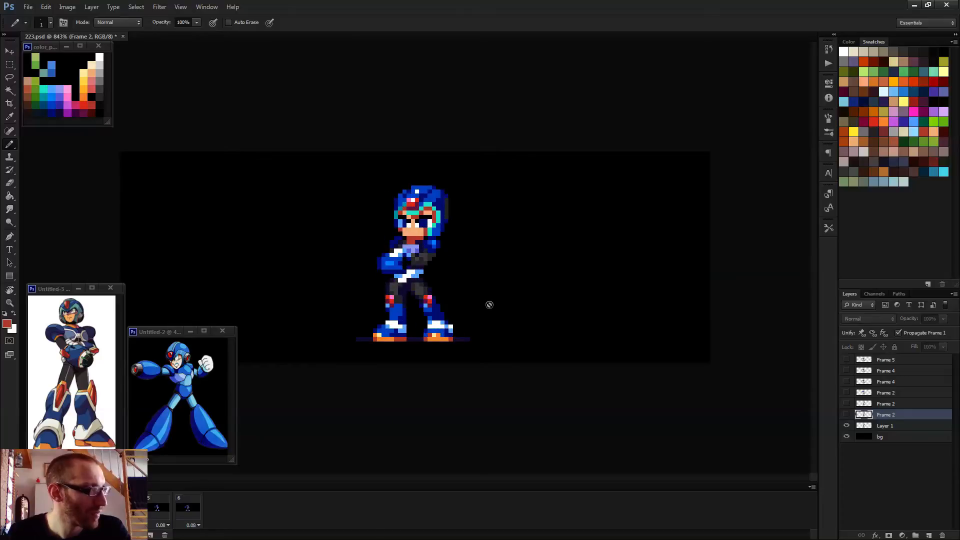
scroll(489, 305, down, 2)
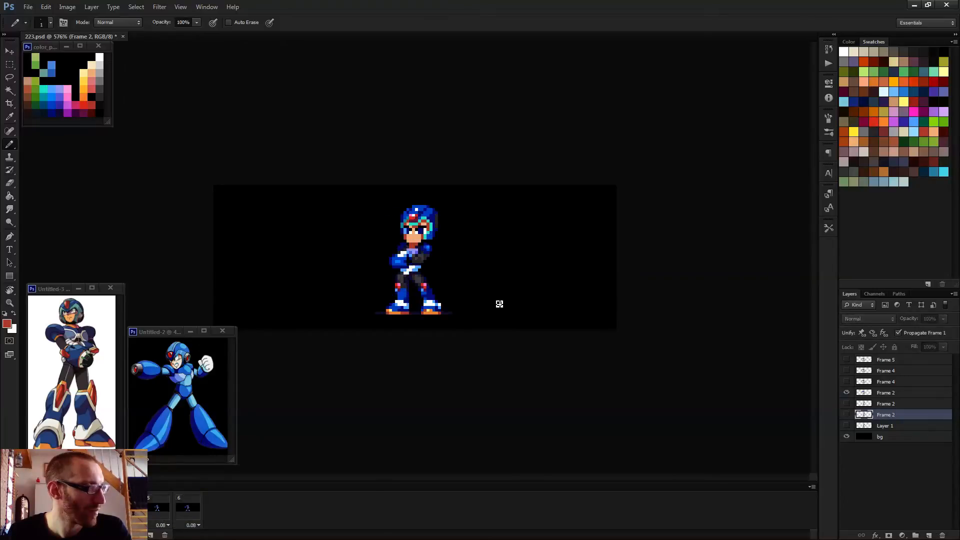
- Paint a two-by-two-pixel open mouth on the face using the dark maroon from the palette image
scroll(453, 291, up, 5)
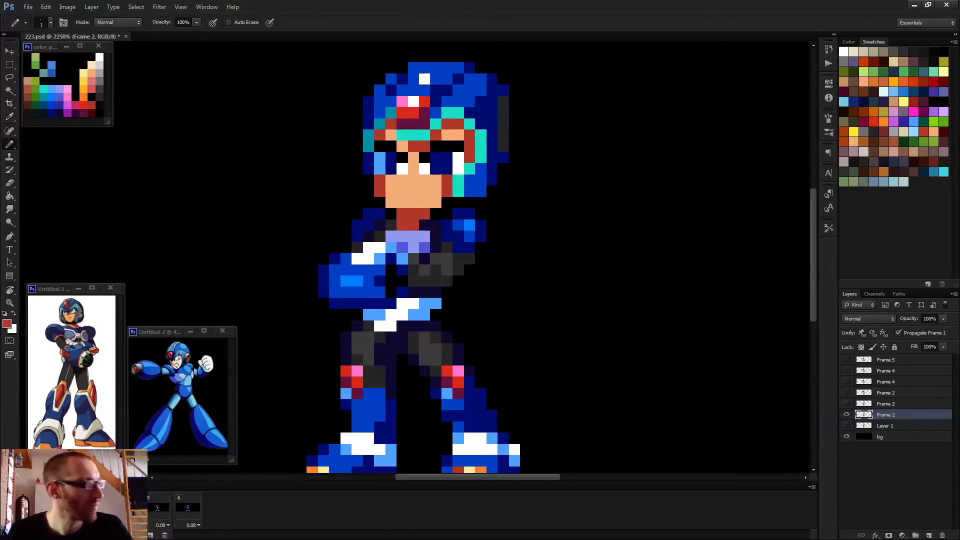
alt+click(95, 111)
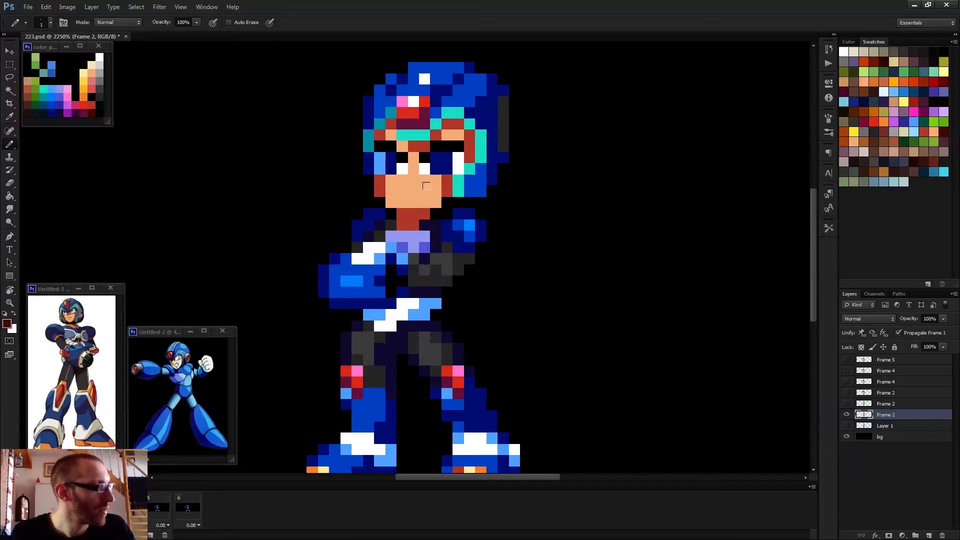
click(409, 197)
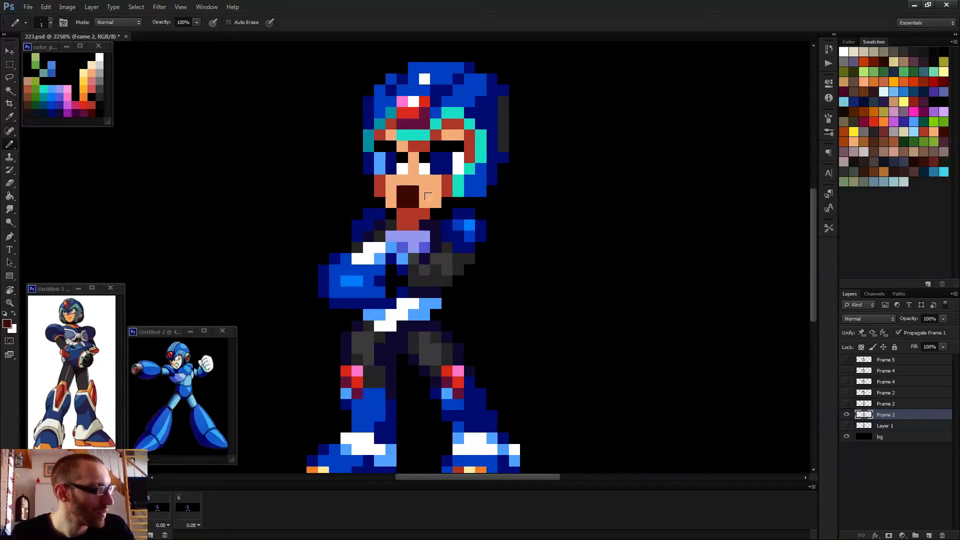
scroll(421, 191, down, 5)
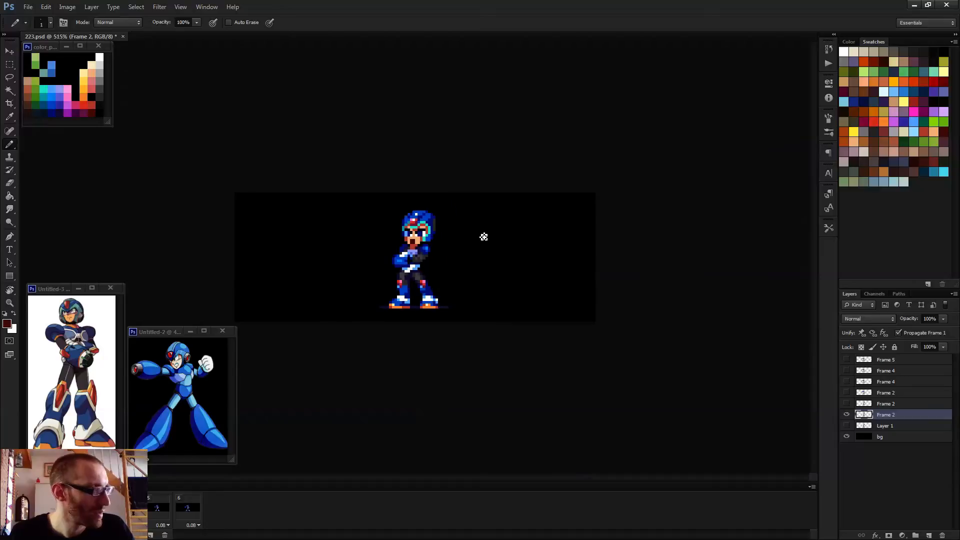
scroll(442, 257, up, 6)
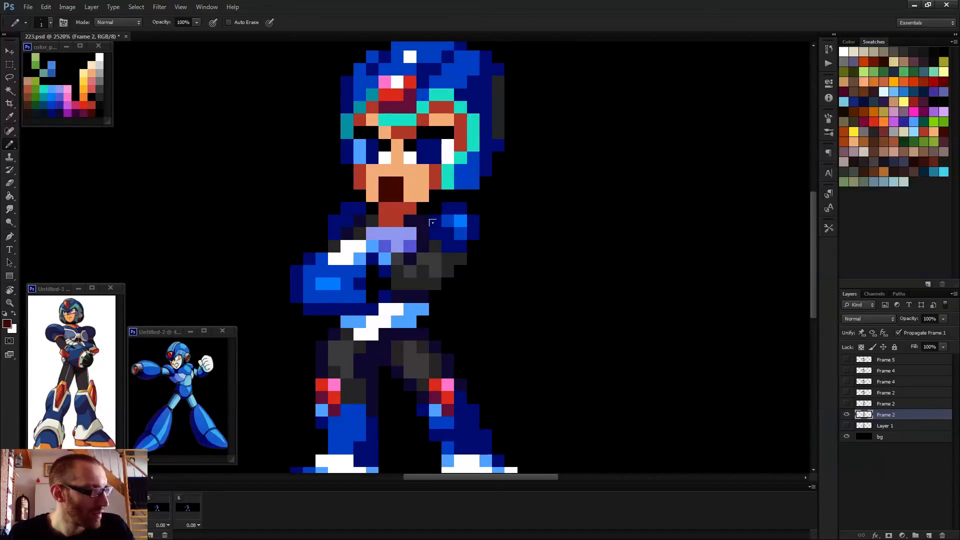
- Select the arm cannon with its white cuff and move it down one pixel
key(m)
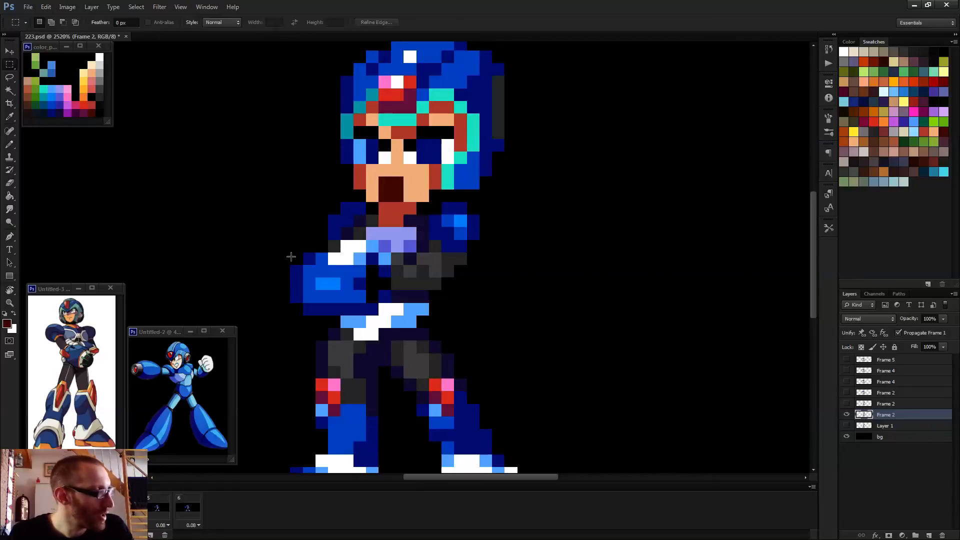
drag(291, 257, 383, 304)
drag(341, 241, 400, 285)
scroll(482, 285, down, 3)
scroll(597, 294, down, 1)
key(v)
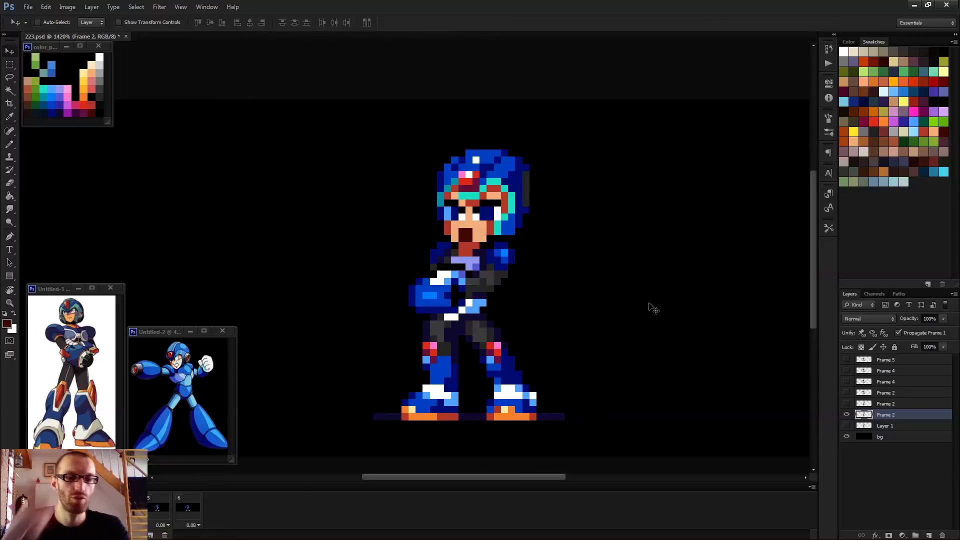
- Fill the gap above the lowered forearm with dark grey for the arm and purple for the chest plate
key(b)
scroll(475, 310, up, 5)
alt+click(406, 233)
click(397, 245)
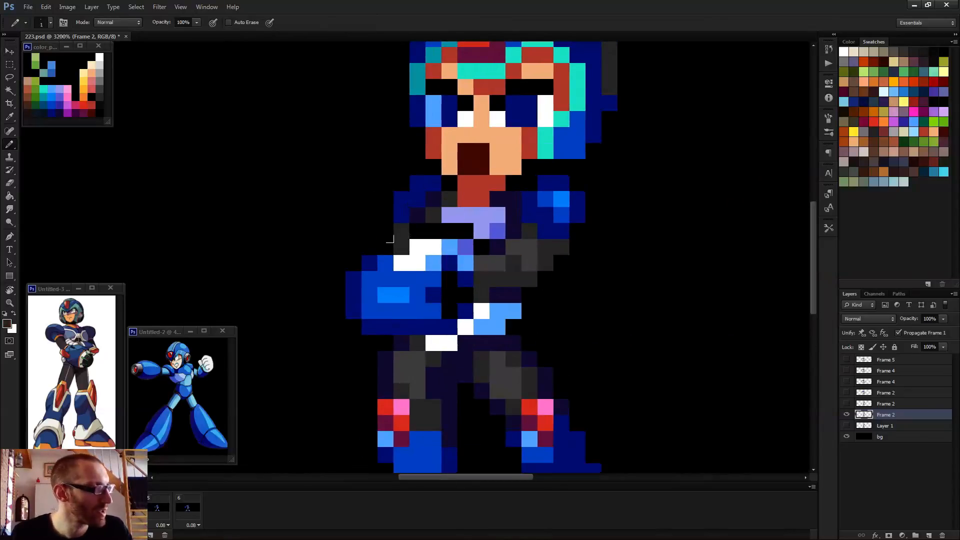
mouse_move(409, 230)
mouse_down()
mouse_move(481, 232)
mouse_move(444, 230)
mouse_up()
alt+click(493, 228)
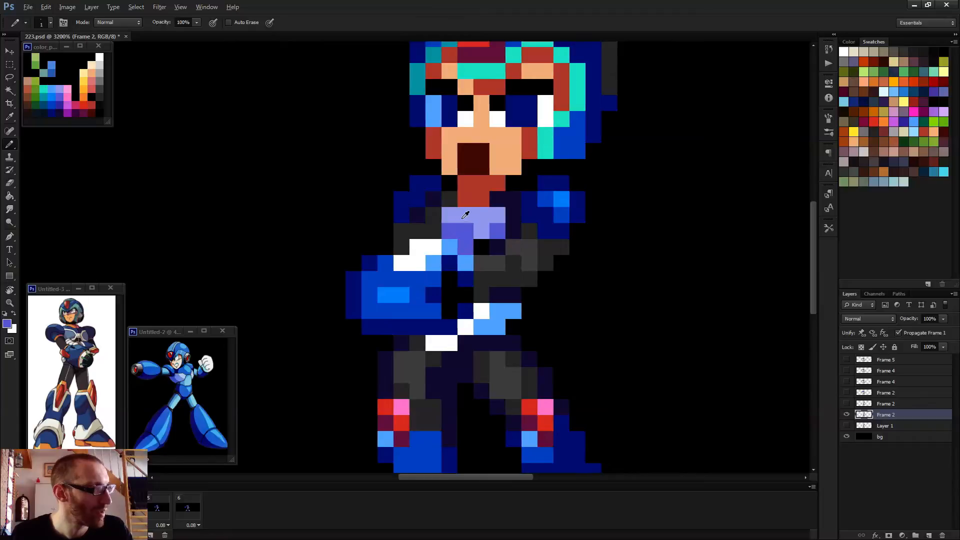
alt+click(465, 215)
click(433, 231)
scroll(445, 271, down, 4)
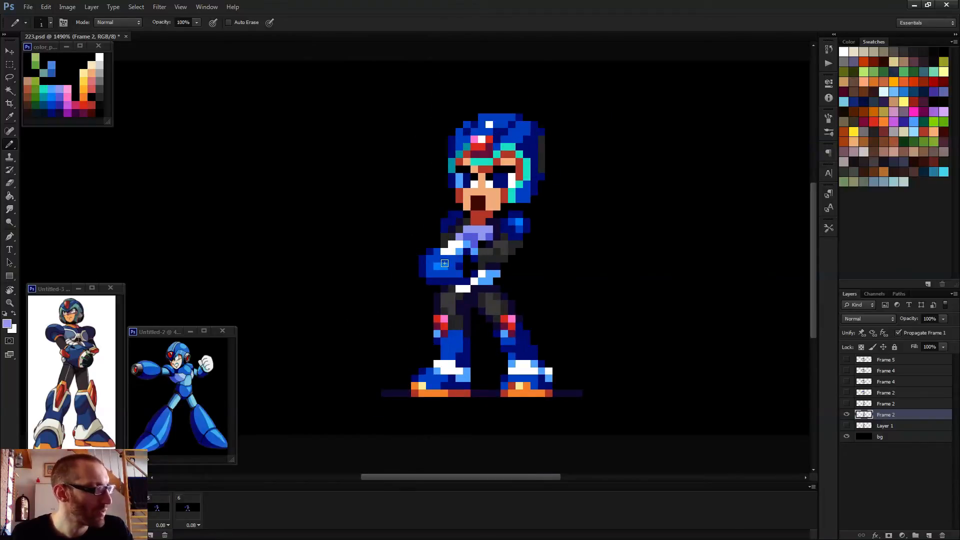
- Play the animation to check the open-mouthed frame, compare the closing frames, and save the document
scroll(456, 277, down, 2)
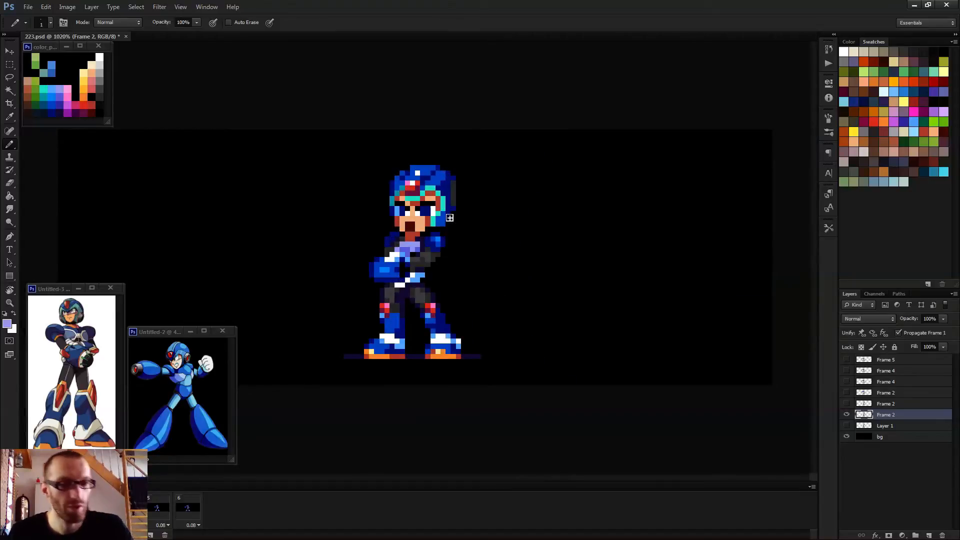
key(Left)
key(Right)
key(Right)
key(Right)
key(Right)
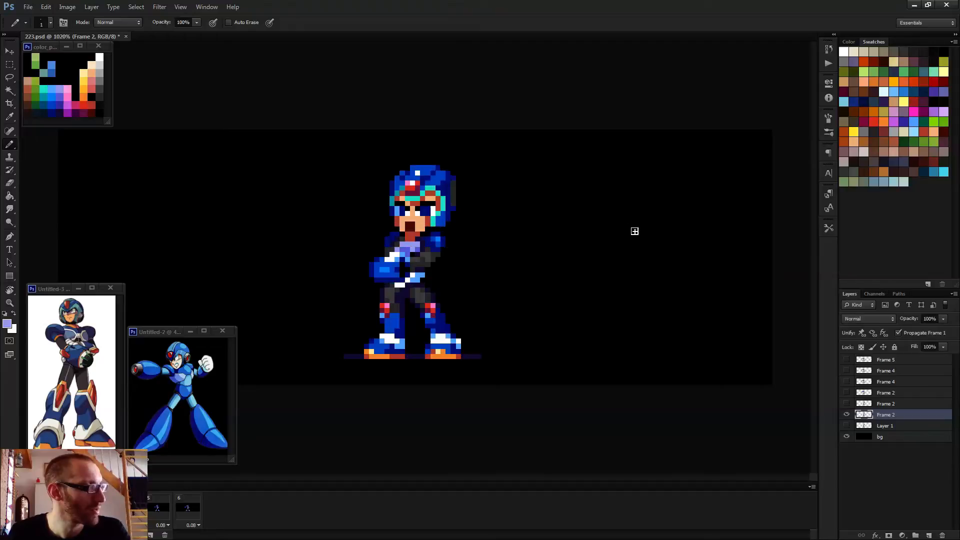
scroll(579, 247, down, 2)
key(space)
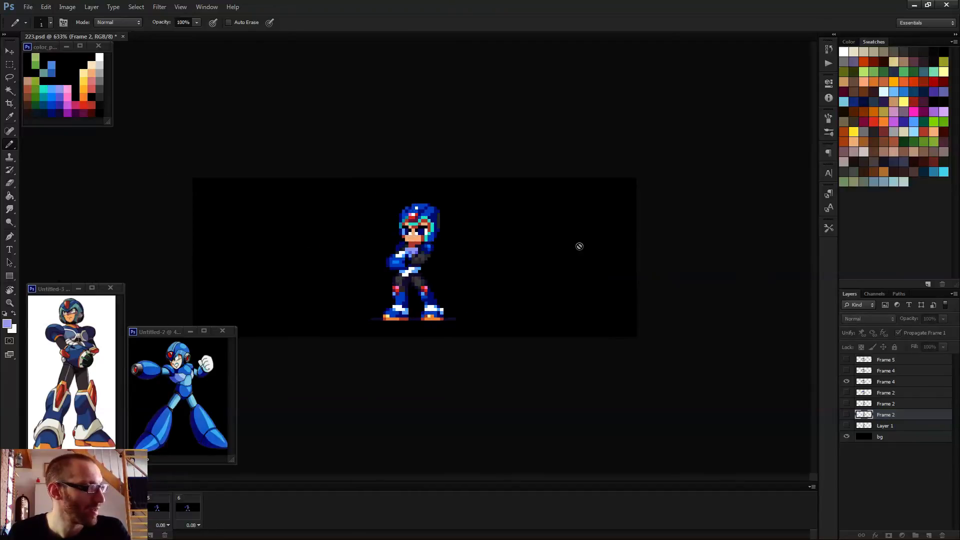
scroll(578, 247, down, 1)
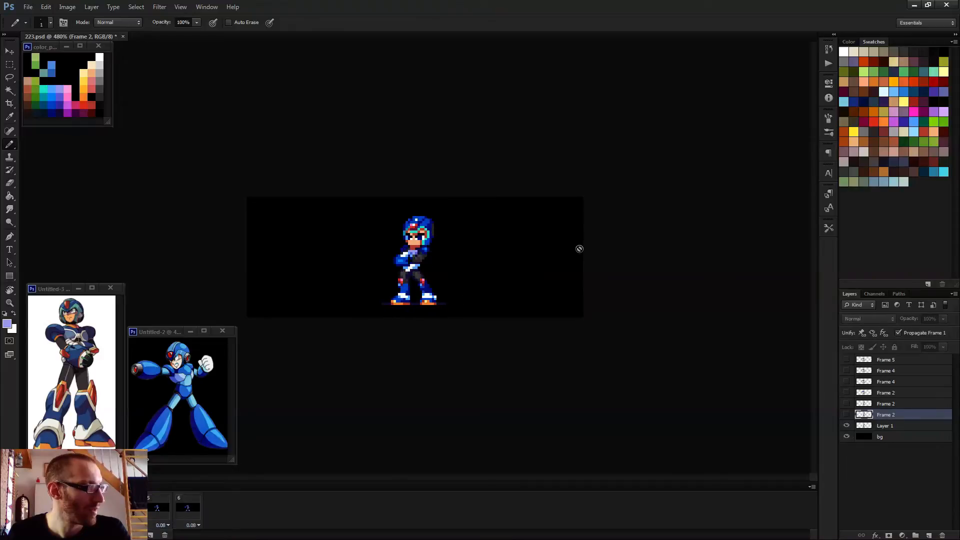
key(space)
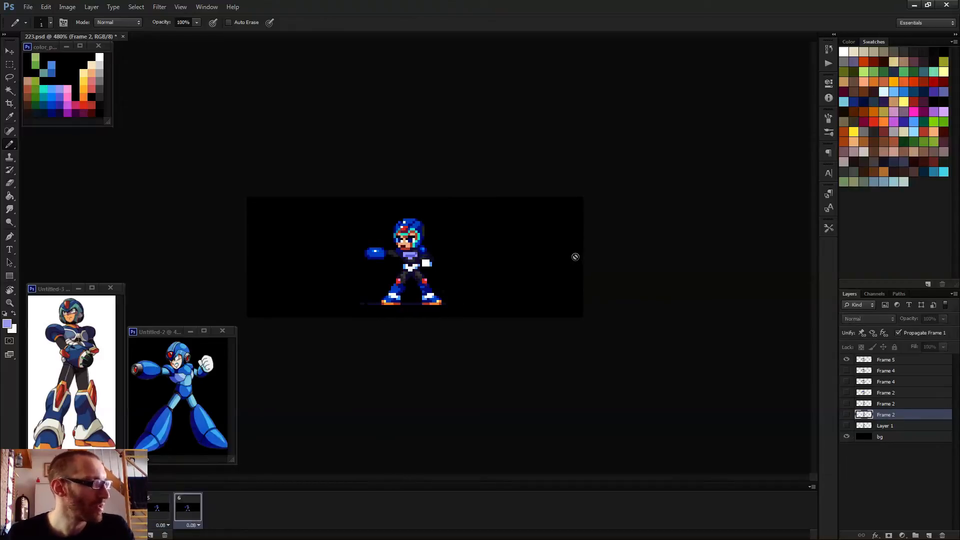
key(Left)
key(Right)
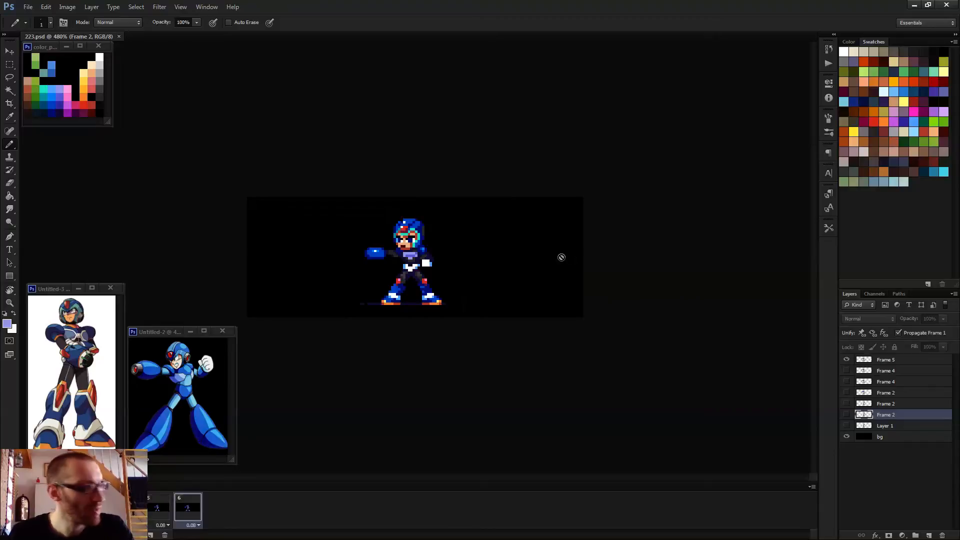
- Touch up the ground shadow behind the rear foot on the layers of the last three frames, using the shadow's own dark navy
scroll(472, 272, up, 5)
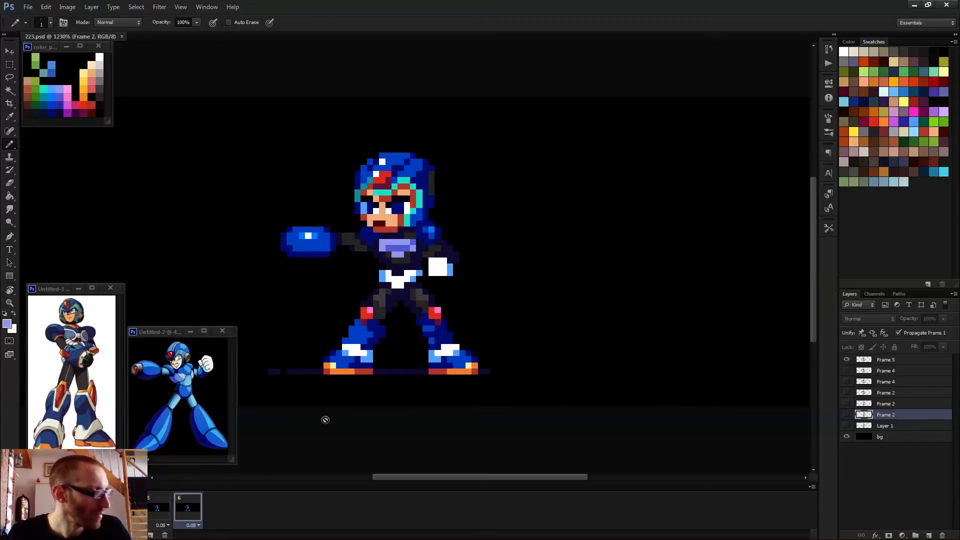
key(Left)
key(Left)
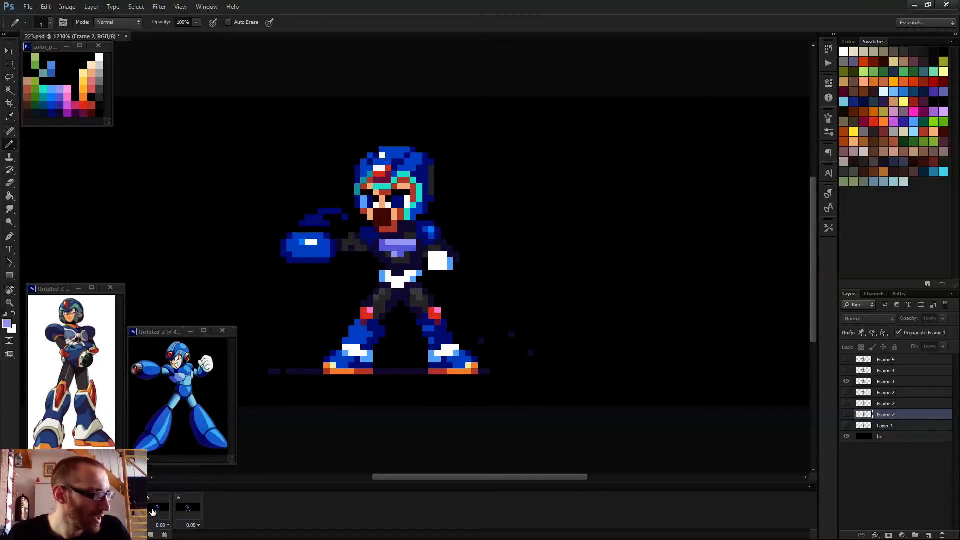
key(Left)
key(Right)
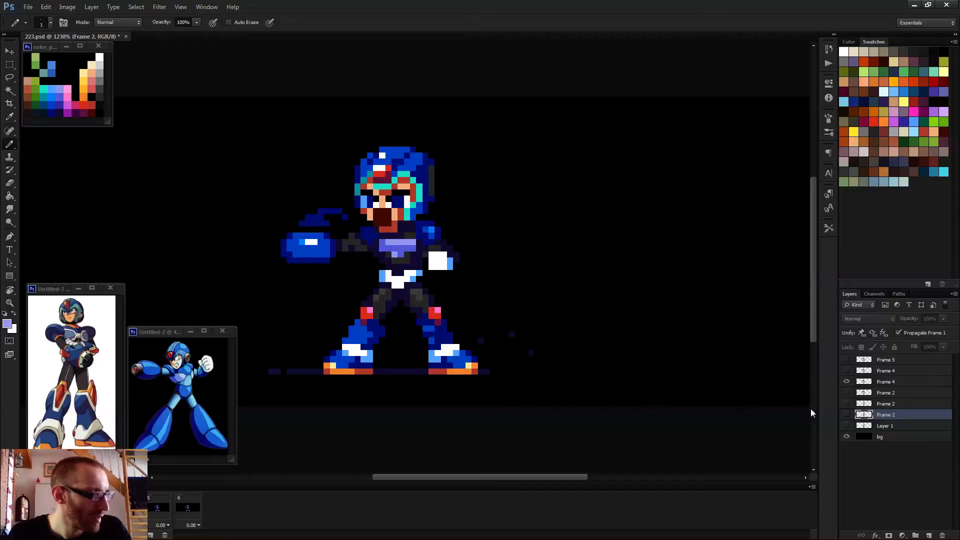
click(914, 380)
alt+click(488, 370)
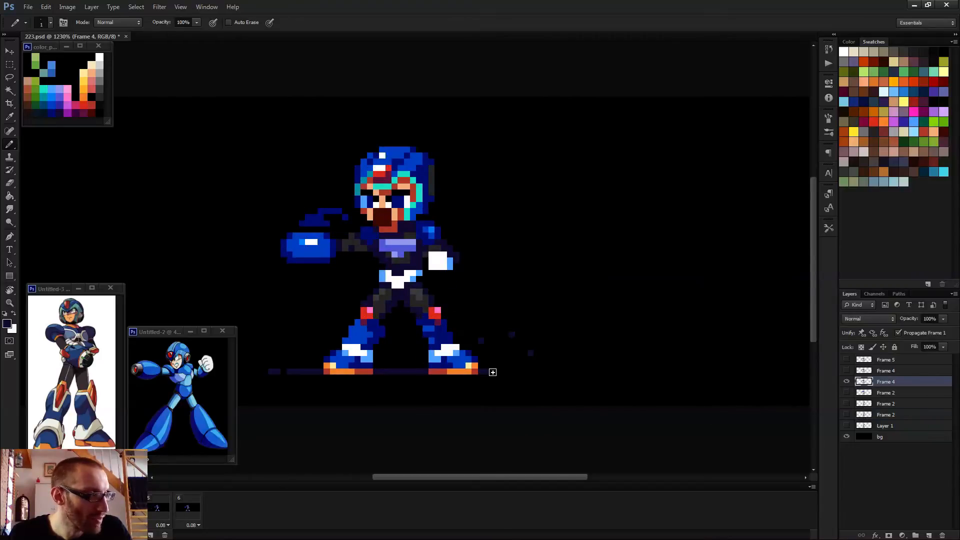
key(Right)
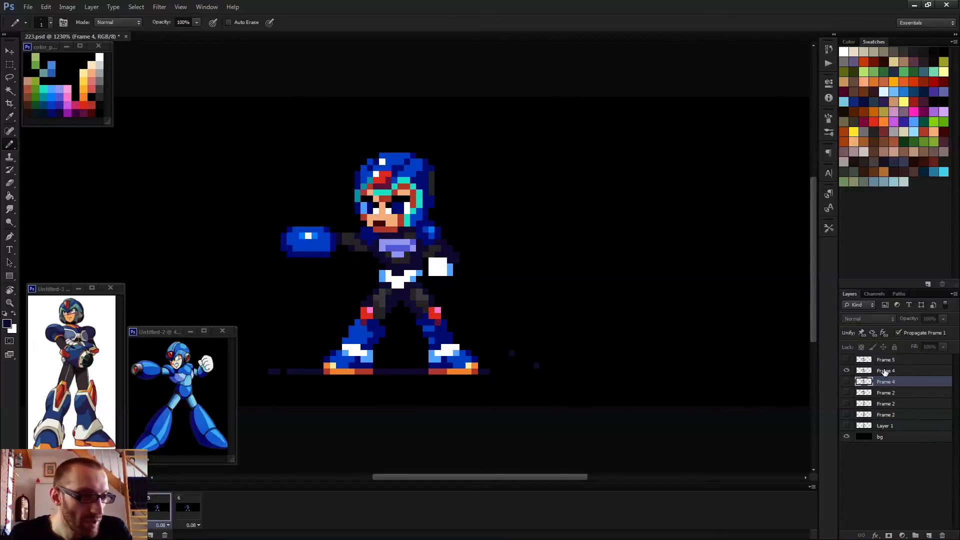
click(885, 370)
key(Right)
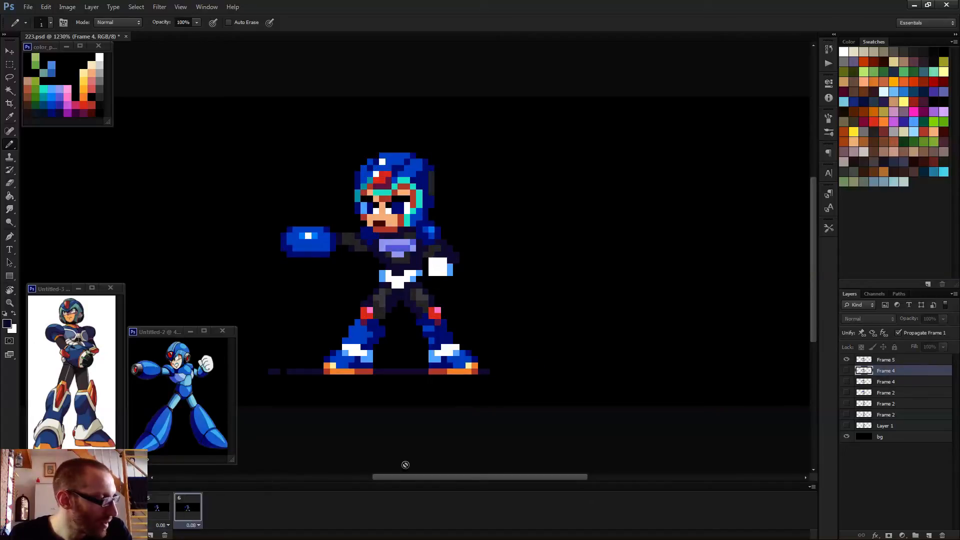
click(909, 360)
- Play the animation at a smaller zoom to review the shooting motion with the ground shadow
scroll(574, 341, down, 7)
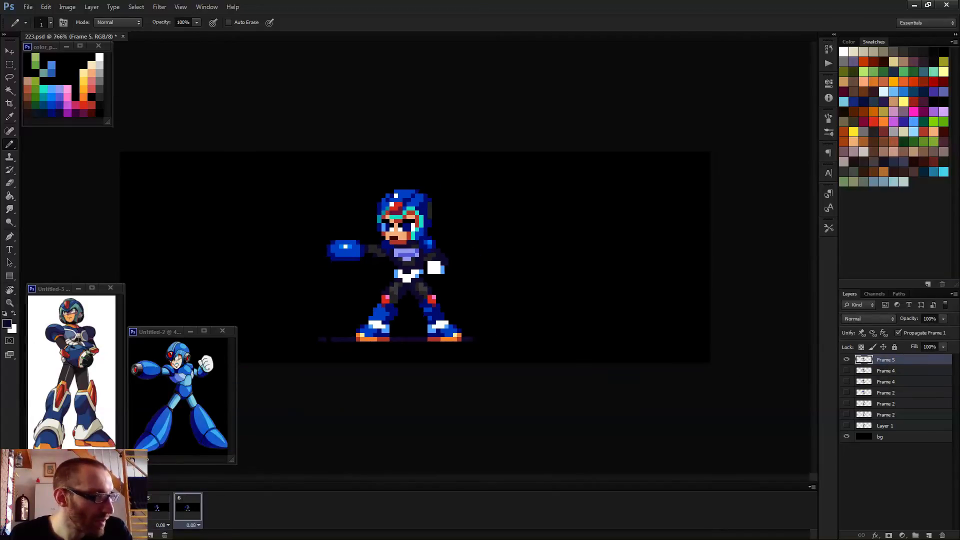
key(space)
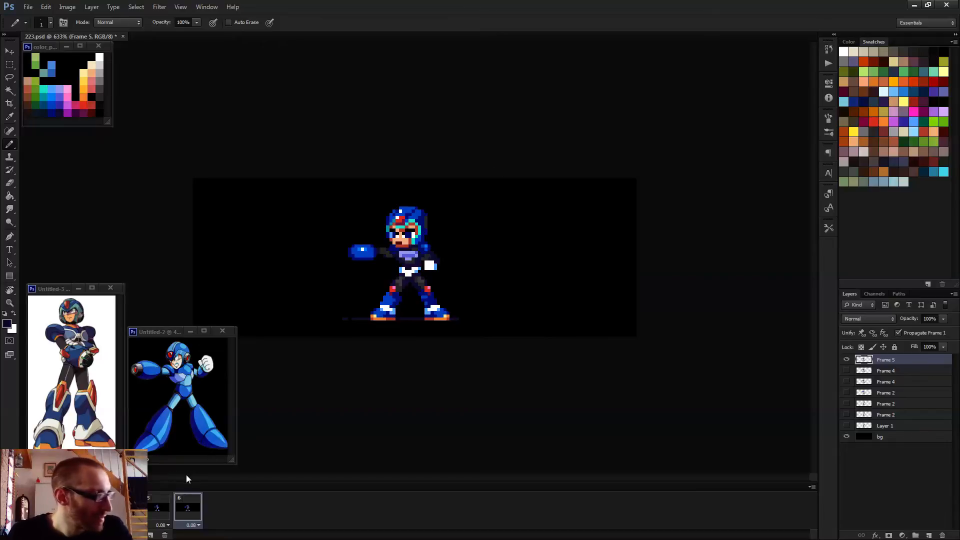
scroll(246, 450, down, 2)
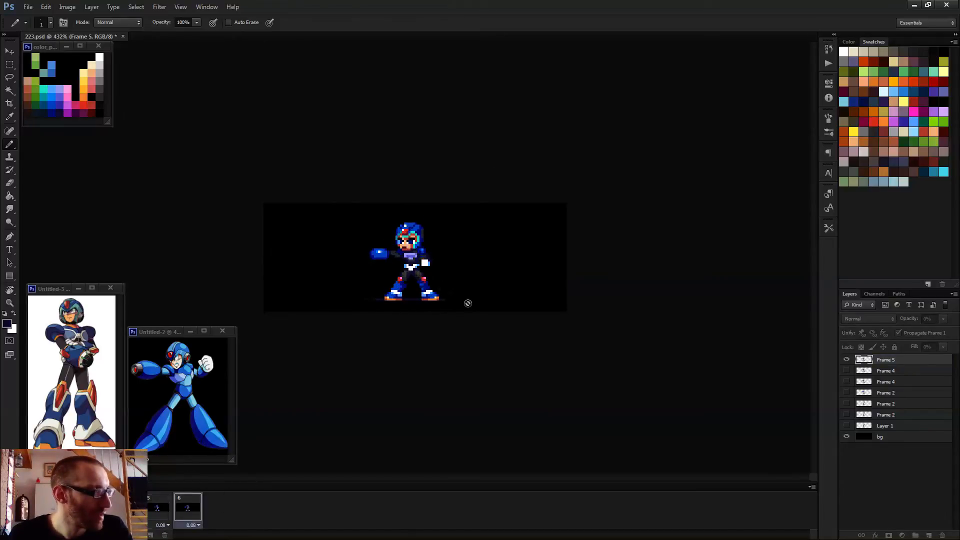
- Set the delay of frame 6 to 0.5 seconds
click(200, 510)
click(194, 525)
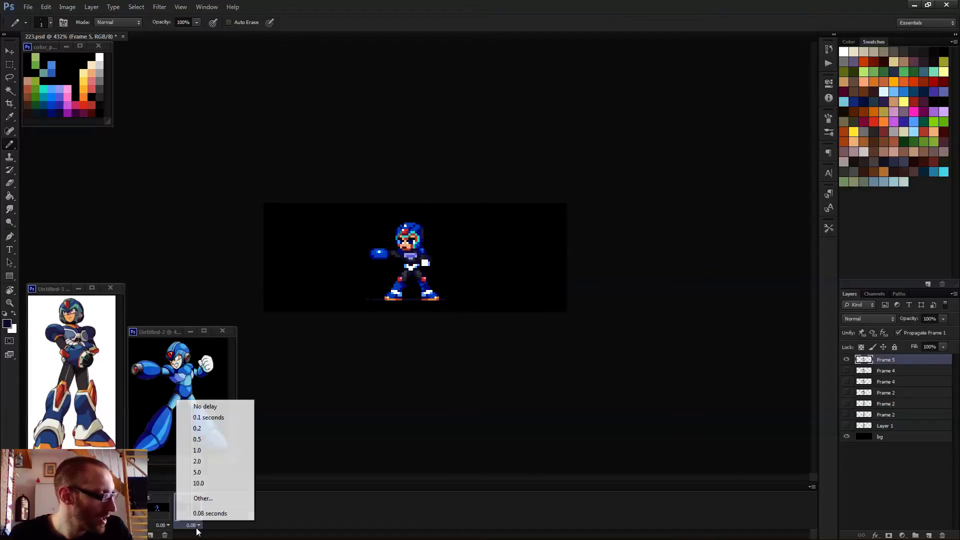
click(205, 439)
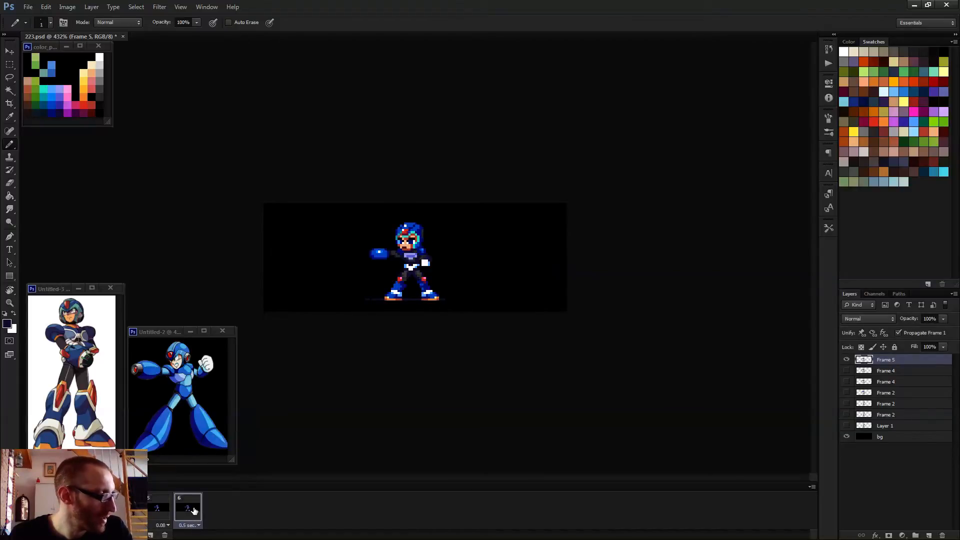
- Duplicate frame 6 as a new seventh frame and set its delay to 0.08 seconds
click(151, 535)
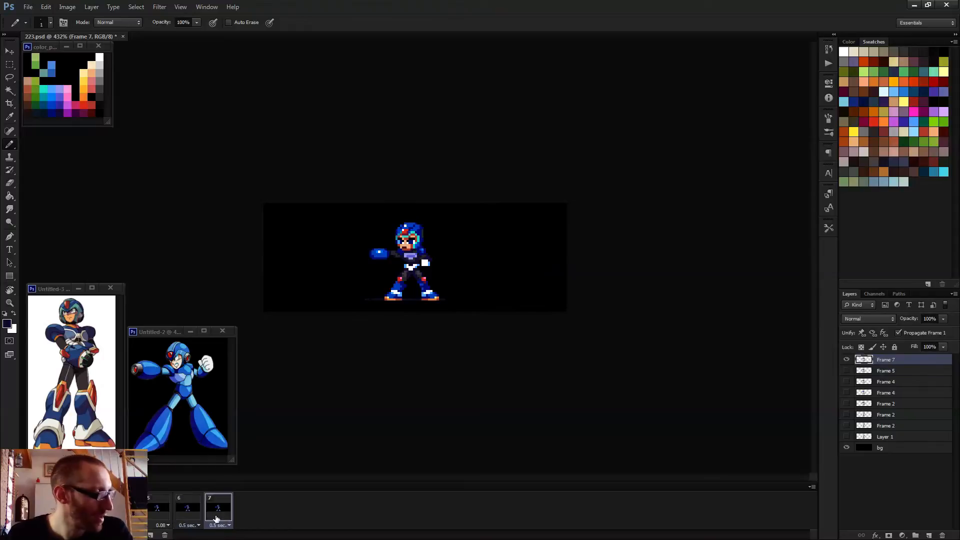
click(220, 524)
click(243, 497)
text(0.08)
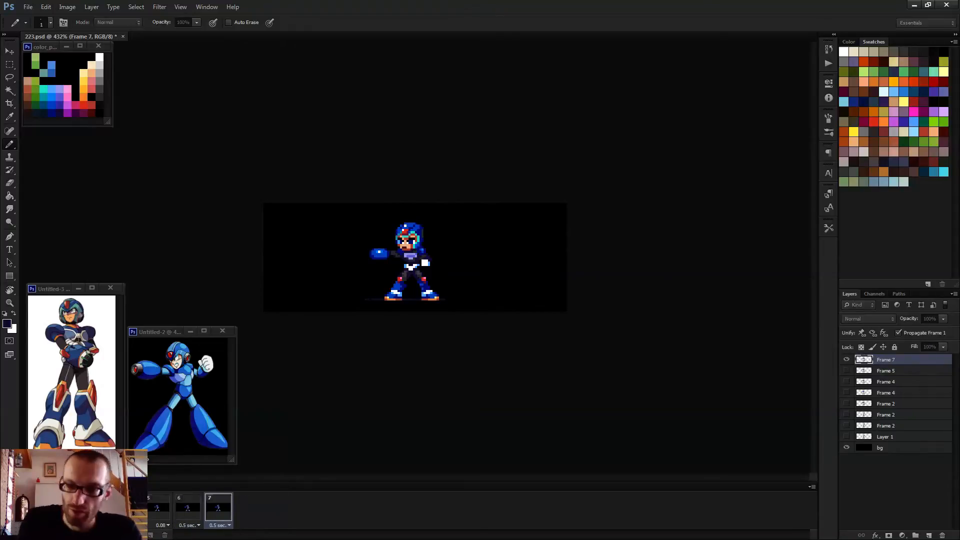
key(Return)
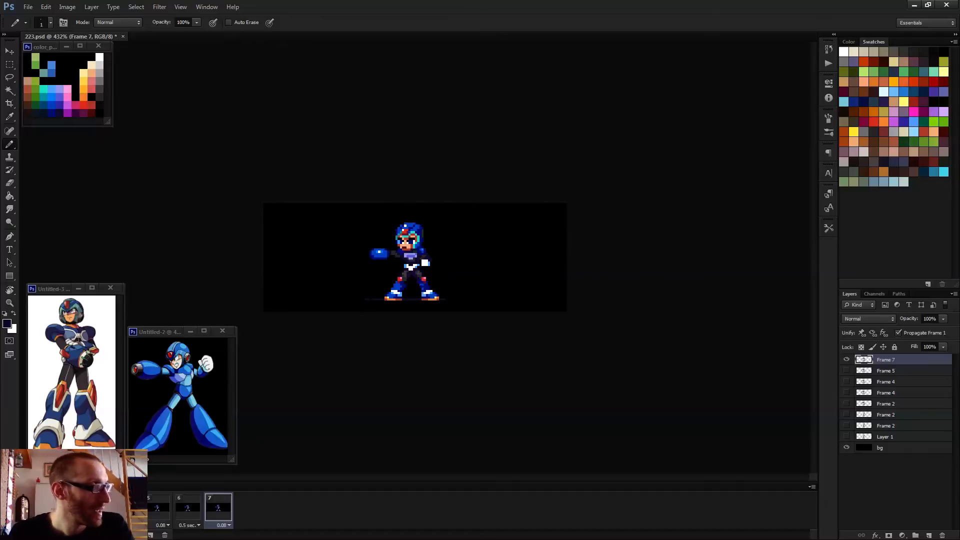
scroll(382, 279, up, 6)
scroll(354, 245, up, 1)
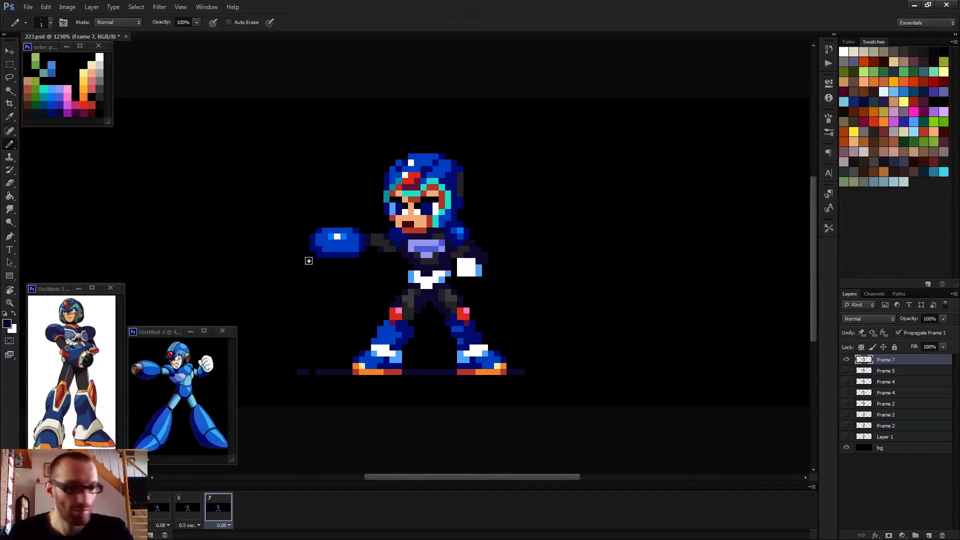
key(space)
key(space)
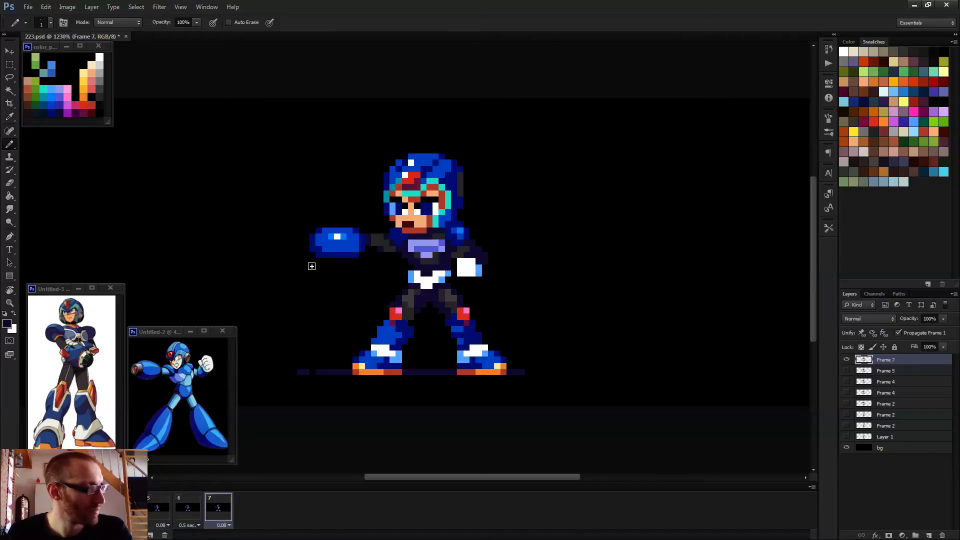
scroll(317, 231, up, 4)
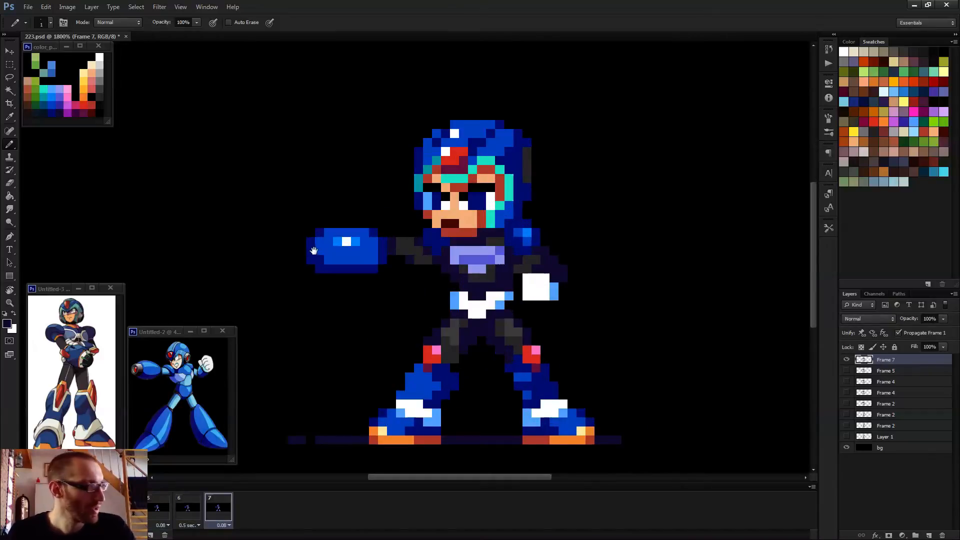
drag(314, 250, 367, 257)
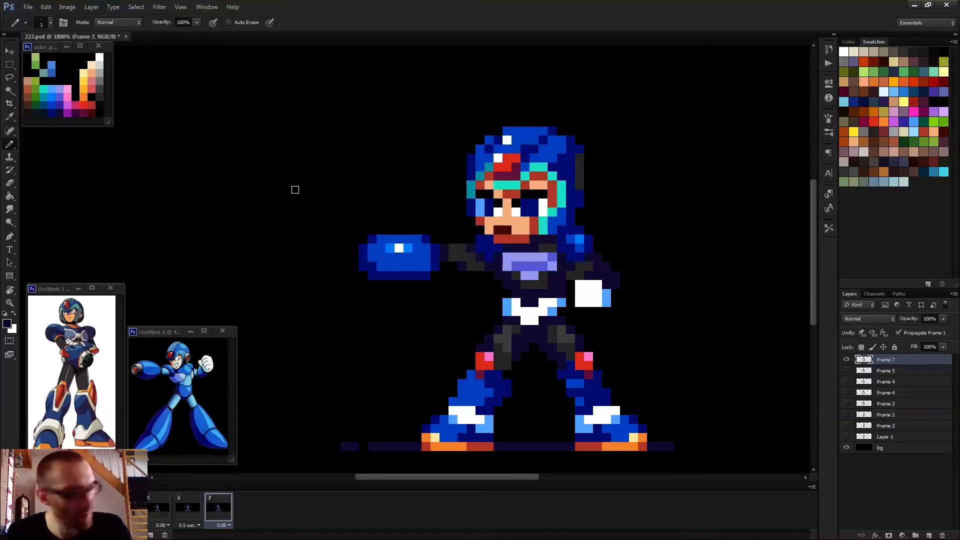
scroll(406, 233, up, 2)
key(m)
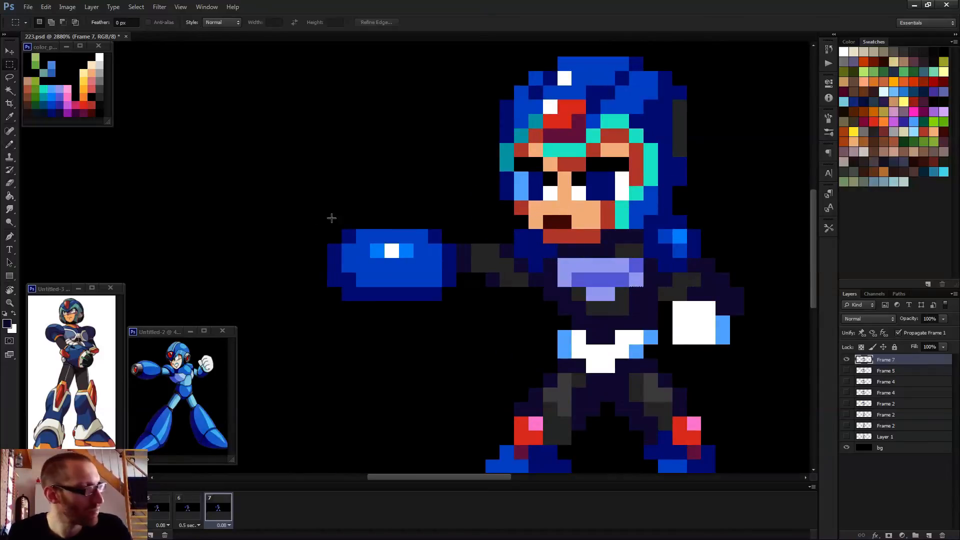
drag(298, 200, 498, 311)
key(v)
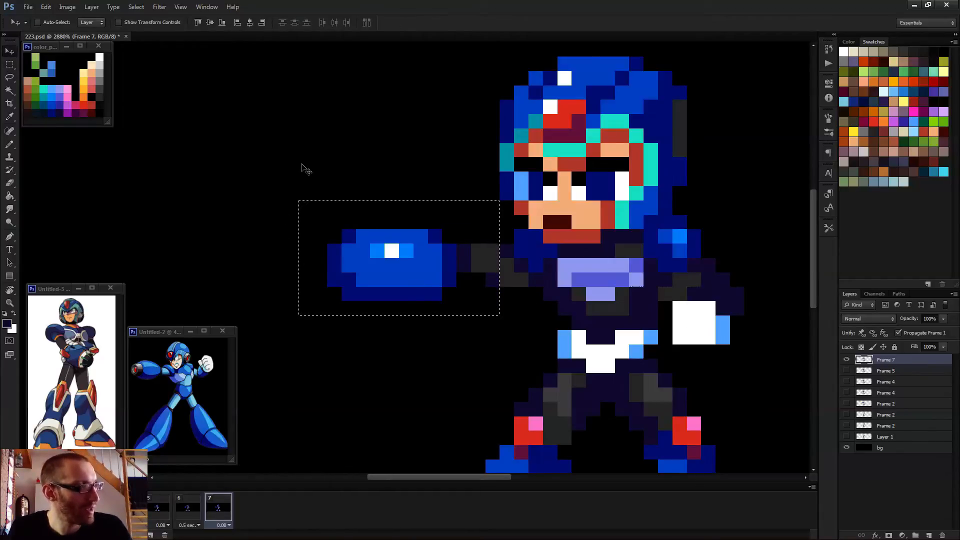
- Reselect the arm cannon in frame 7 and move it one pixel toward the body
key(m)
key(ctrl+d)
drag(291, 176, 439, 333)
key(v)
key(Right)
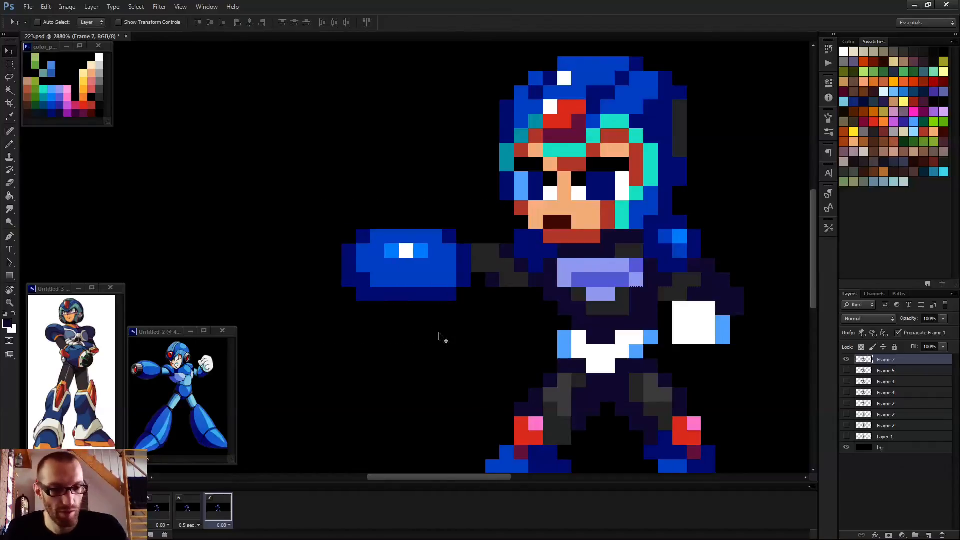
- Lower the black lid line of the eye nearer the cannon by one pixel, filling above it with skin tone and red-brown
key(b)
scroll(471, 302, down, 6)
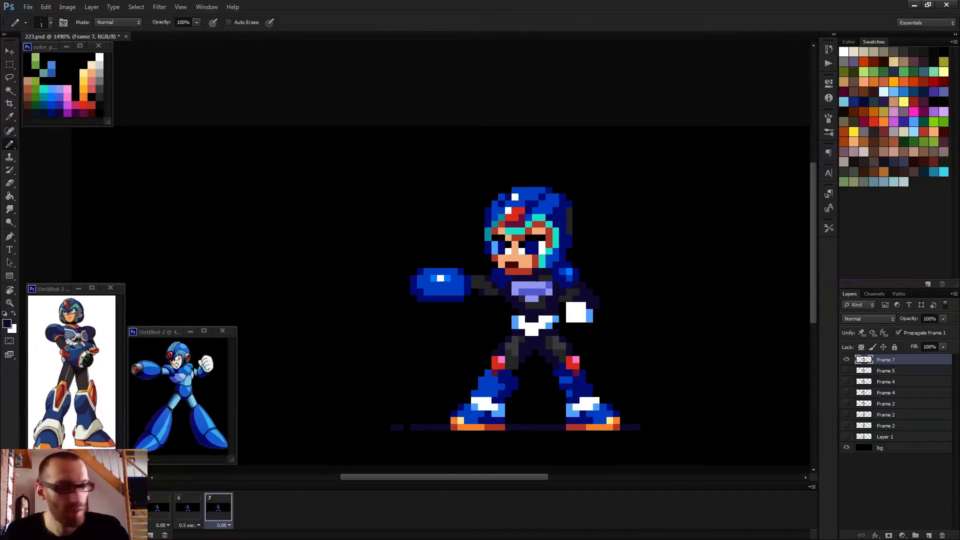
scroll(505, 242, up, 5)
alt+click(494, 255)
mouse_move(485, 251)
mouse_down()
mouse_move(459, 253)
mouse_move(468, 250)
mouse_up()
alt+click(494, 253)
alt+click(469, 235)
click(467, 248)
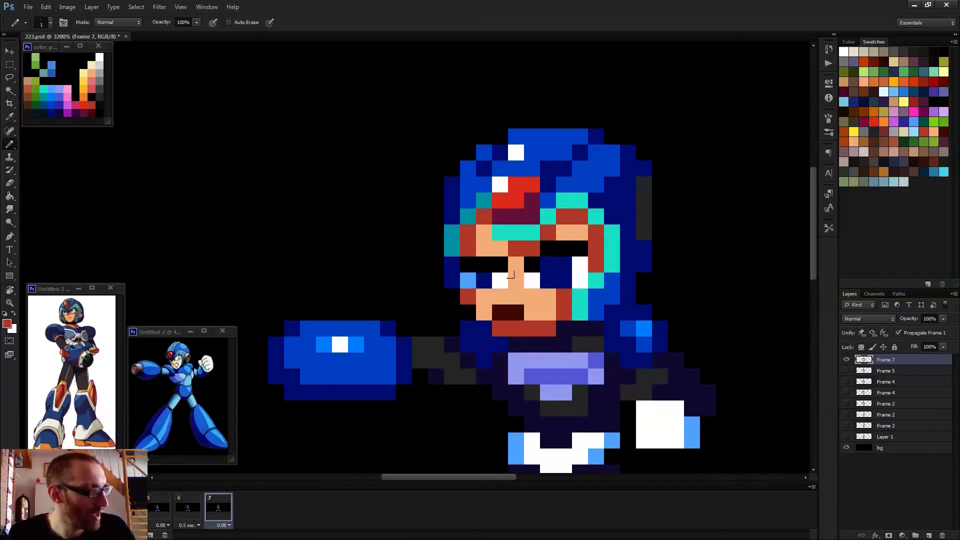
- Lower the other eye's black lid line by one pixel and fill the row above it with skin tone
alt+click(534, 261)
mouse_move(547, 265)
mouse_down()
mouse_move(580, 265)
mouse_move(582, 248)
mouse_up()
alt+click(561, 236)
scroll(579, 275, down, 4)
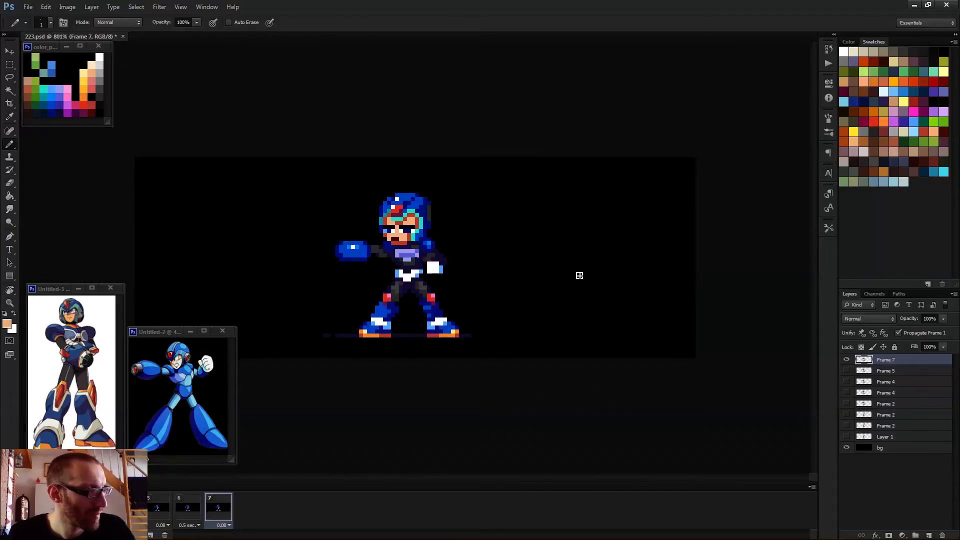
scroll(403, 254, up, 4)
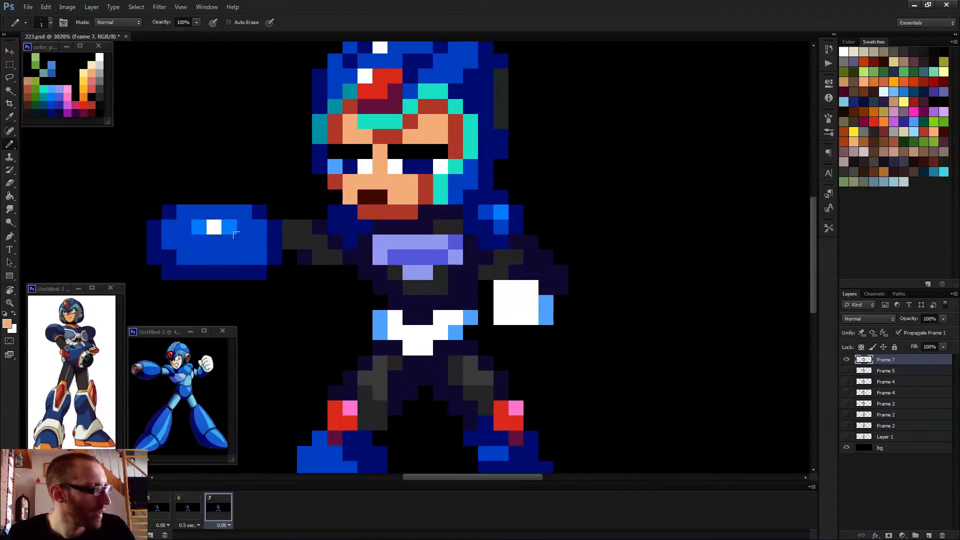
scroll(325, 246, down, 3)
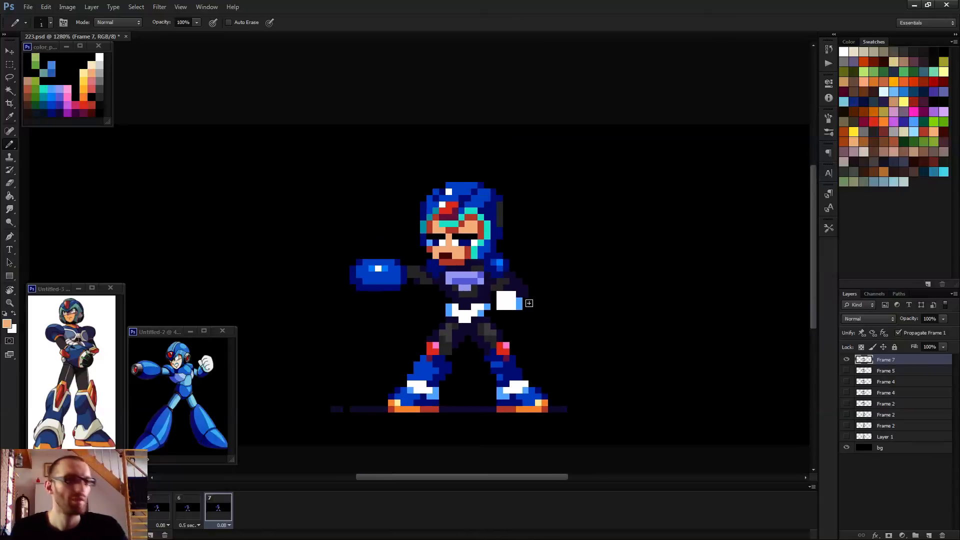
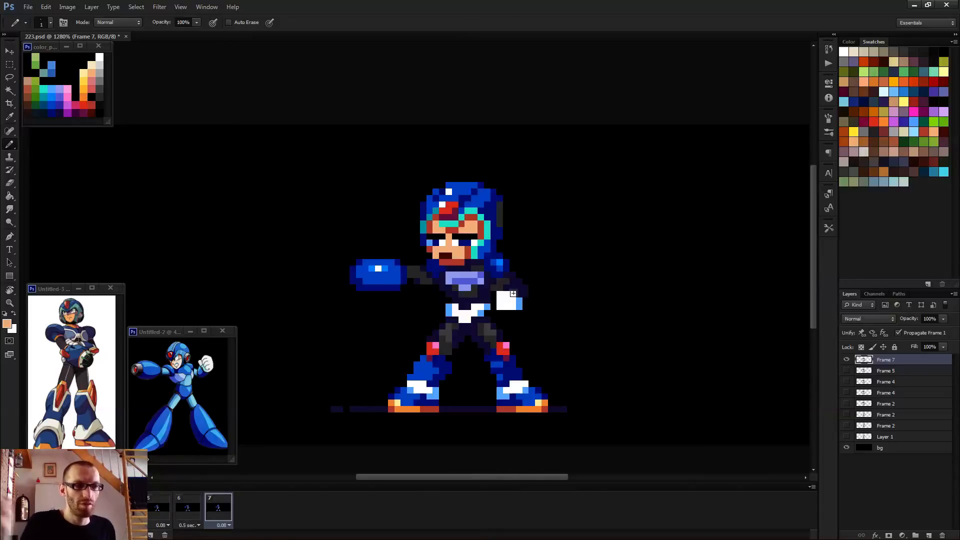
- Select the white fist with its light blue edge and move it down one pixel
key(m)
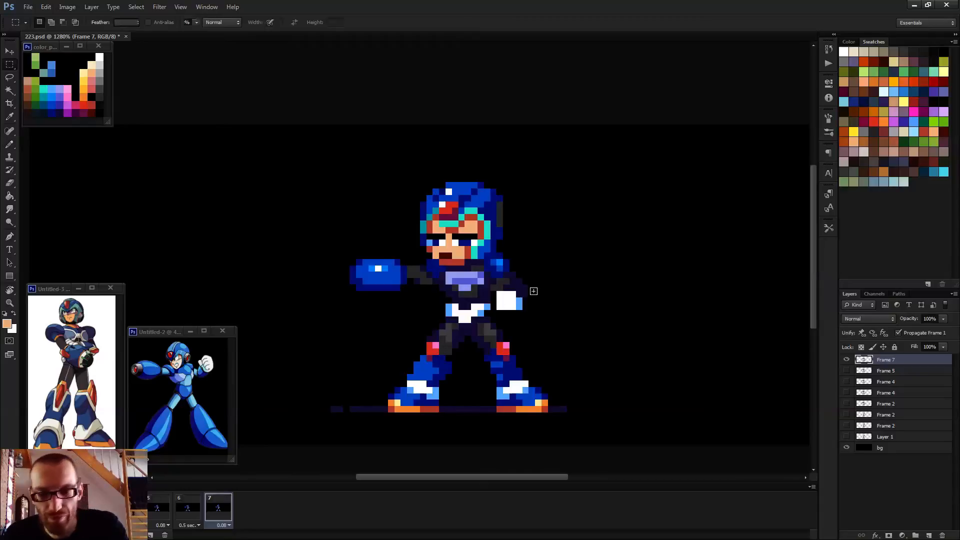
scroll(507, 315, up, 3)
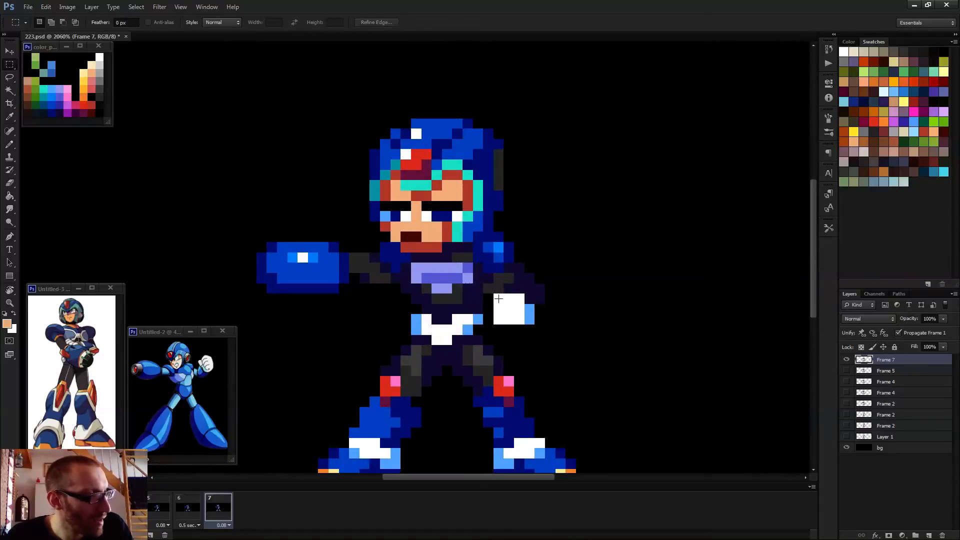
drag(493, 294, 538, 322)
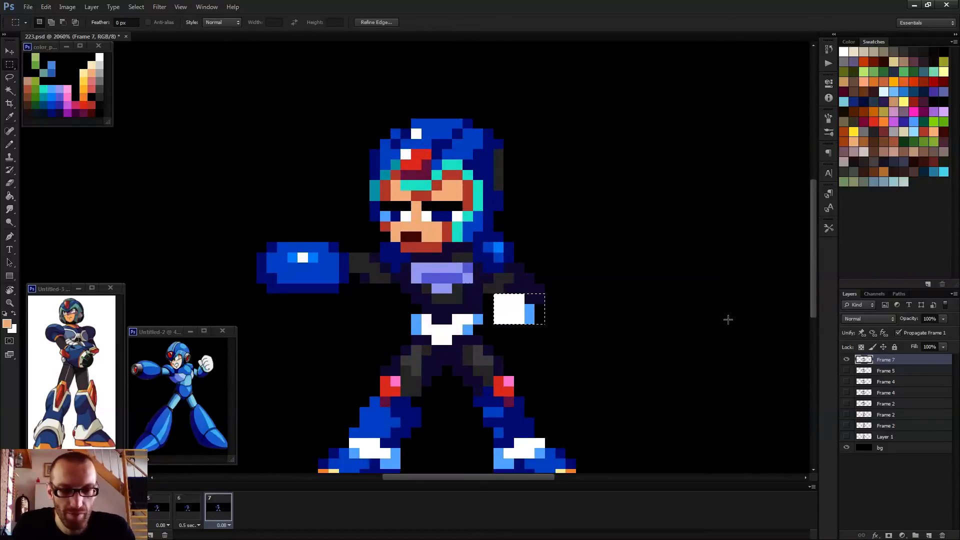
key(v)
key(Down)
key(ctrl+d)
key(b)
- Fill the gap above the lowered fist with dark navy and shift the grey forearm highlight to follow the arm
scroll(645, 326, up, 2)
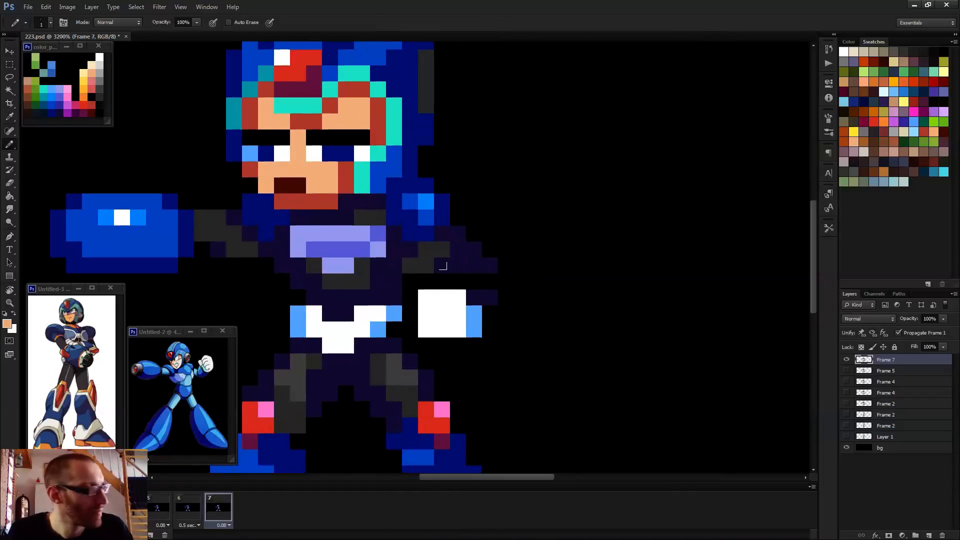
alt+click(448, 264)
click(425, 264)
alt+click(438, 250)
mouse_move(440, 265)
mouse_down()
mouse_move(472, 281)
mouse_move(435, 269)
mouse_up()
alt+click(487, 289)
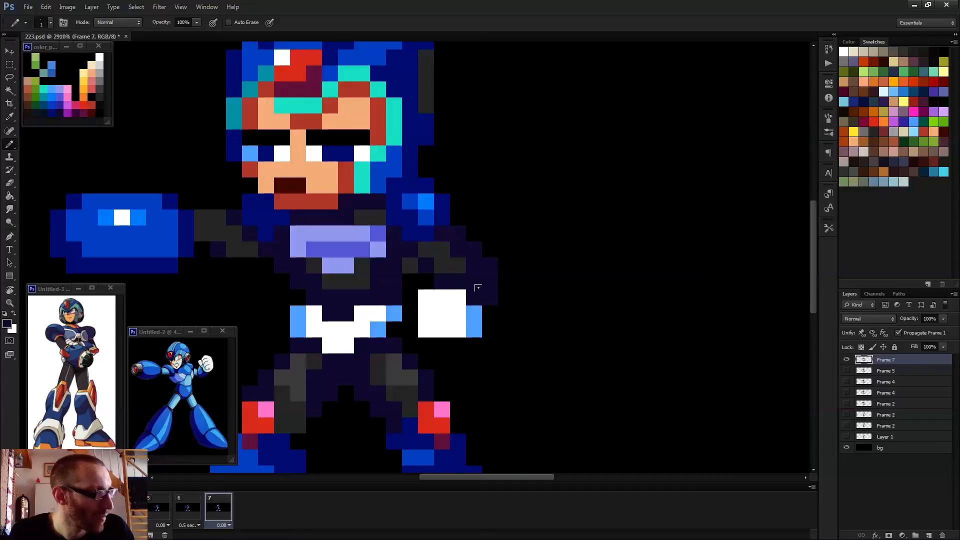
- Zoom out and play the animation to check the half-closed eyes and lowered fist of frame 7
scroll(479, 292, down, 3)
key(e)
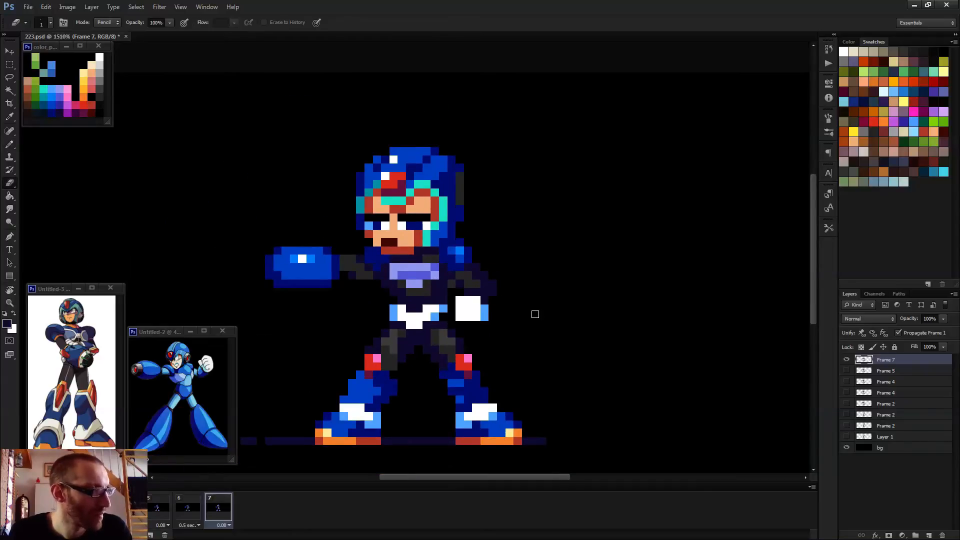
scroll(535, 314, down, 2)
scroll(488, 285, down, 3)
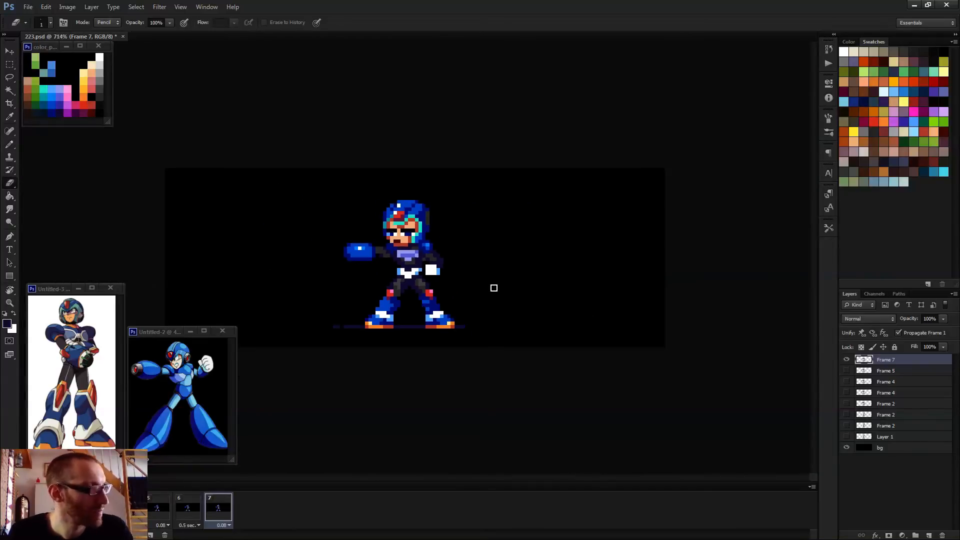
key(space)
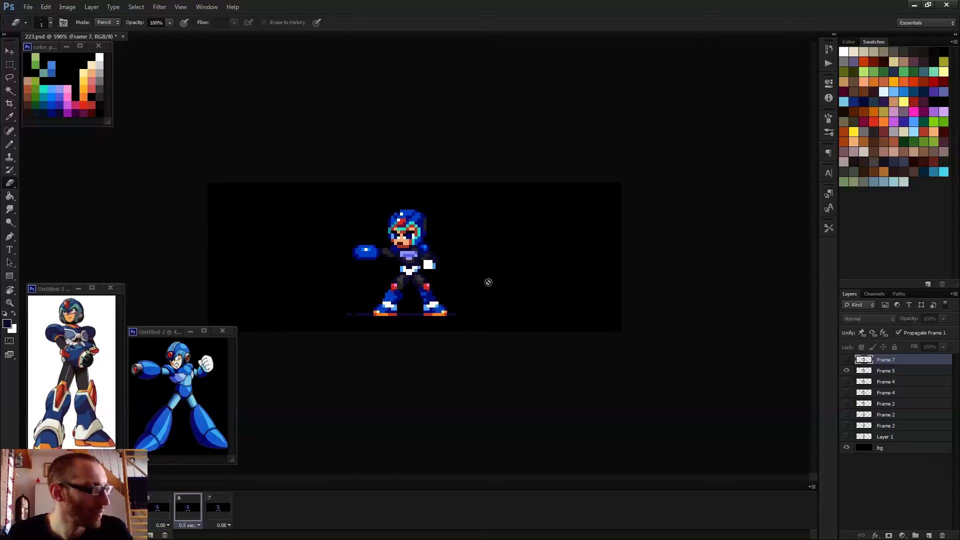
- Select the character's head, arms and torso down to the belt in frame 7 and move them one pixel right
key(space)
key(space)
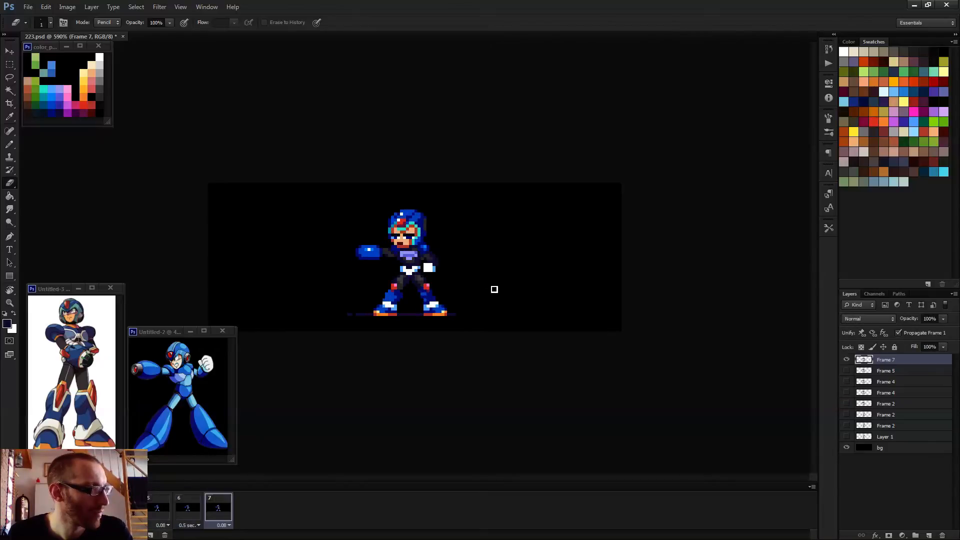
key(b)
scroll(408, 262, up, 5)
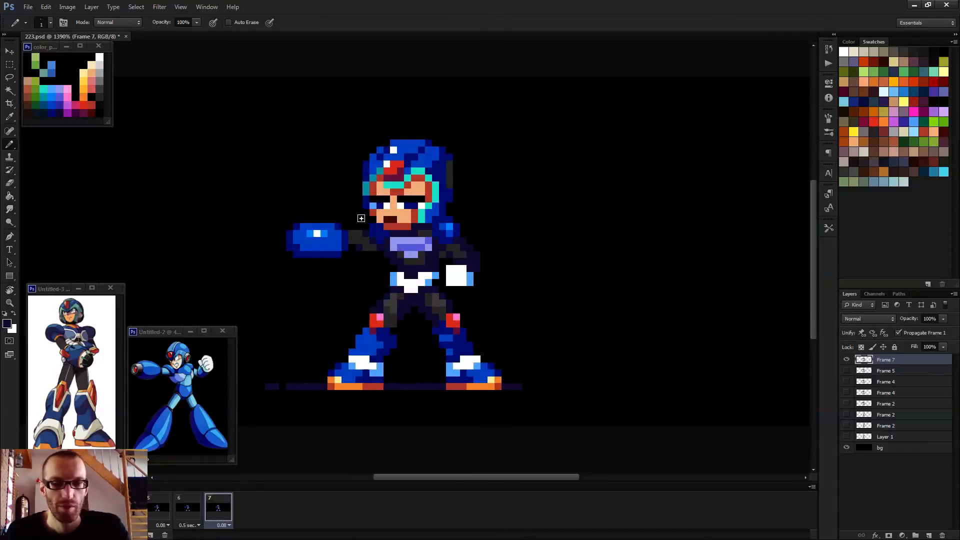
key(m)
drag(251, 133, 492, 284)
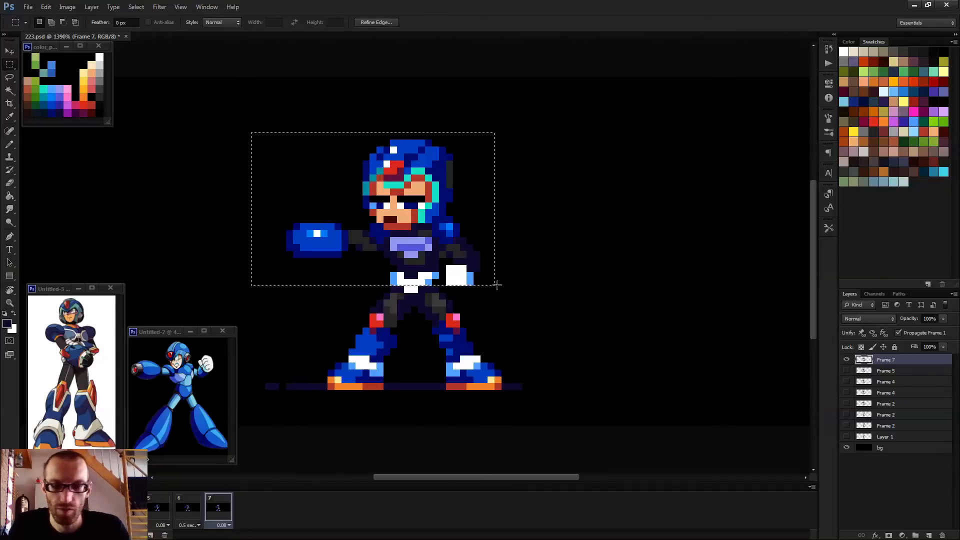
key(v)
key(Right)
key(ctrl+d)
key(b)
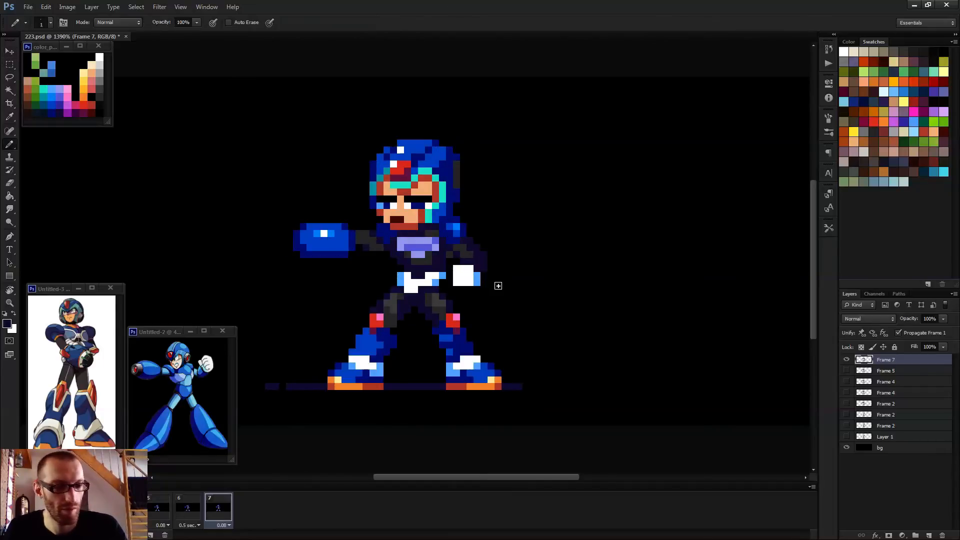
- Play the animation to check the shifted upper body and touch up the belt's edge with light blue
scroll(497, 285, down, 5)
key(space)
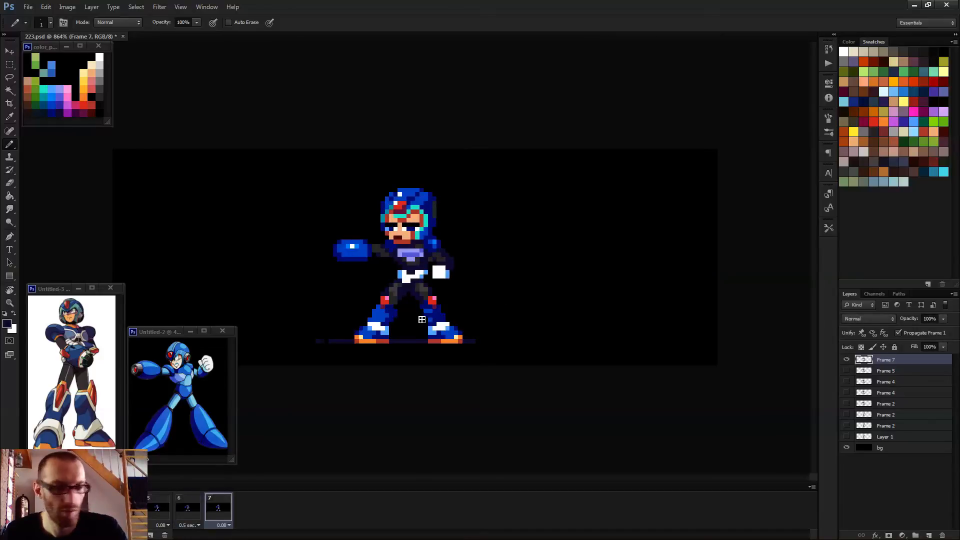
scroll(408, 291, up, 3)
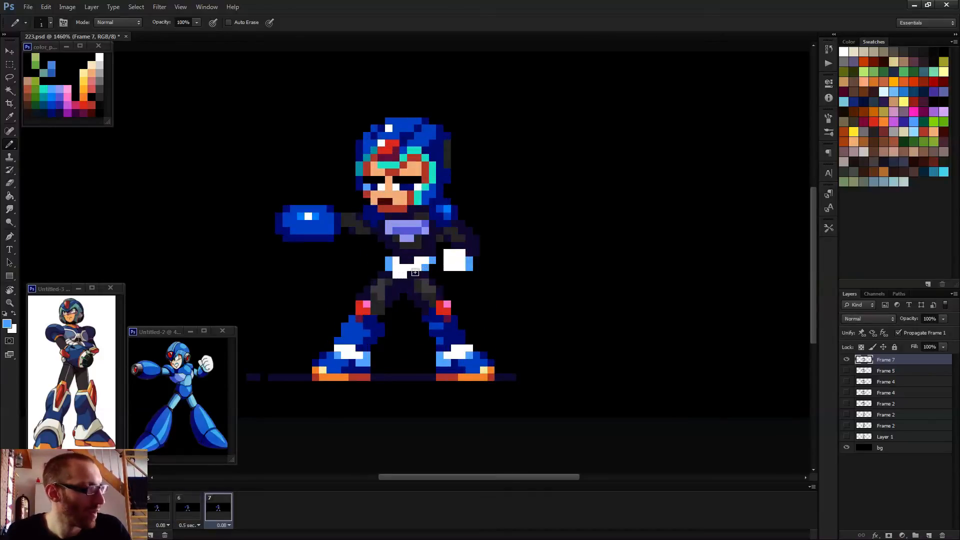
scroll(460, 312, down, 3)
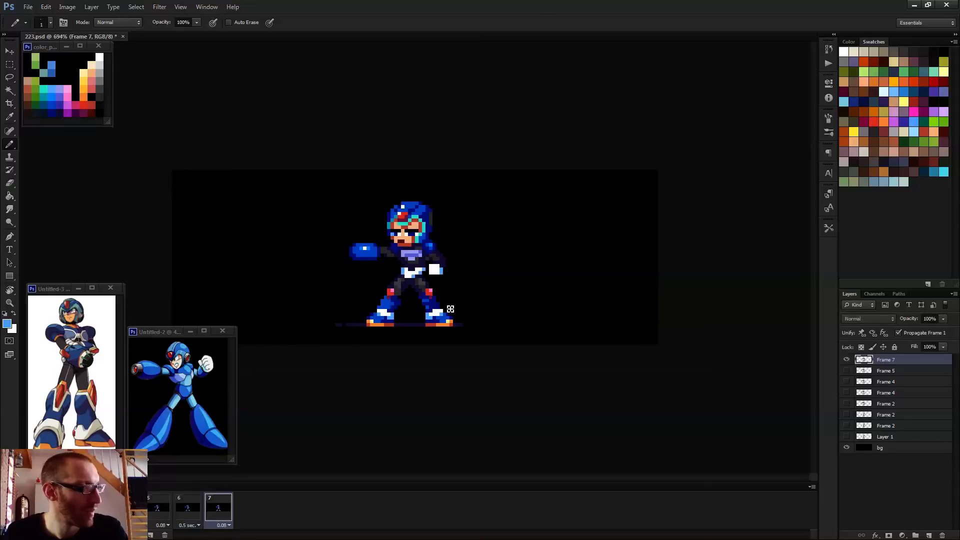
scroll(424, 272, up, 3)
scroll(508, 319, down, 2)
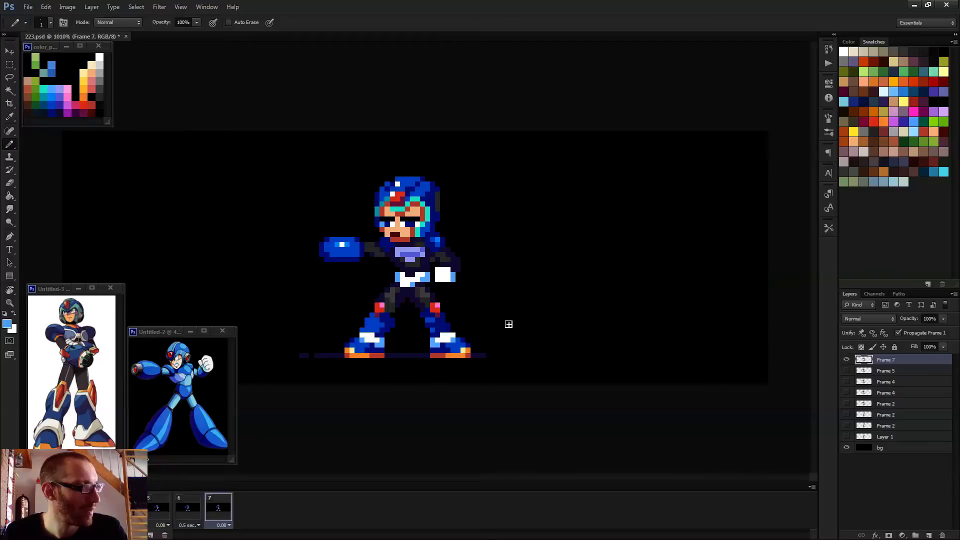
- Cover the dark open mouth with the sampled skin tone and play the animation to check it
scroll(430, 272, up, 3)
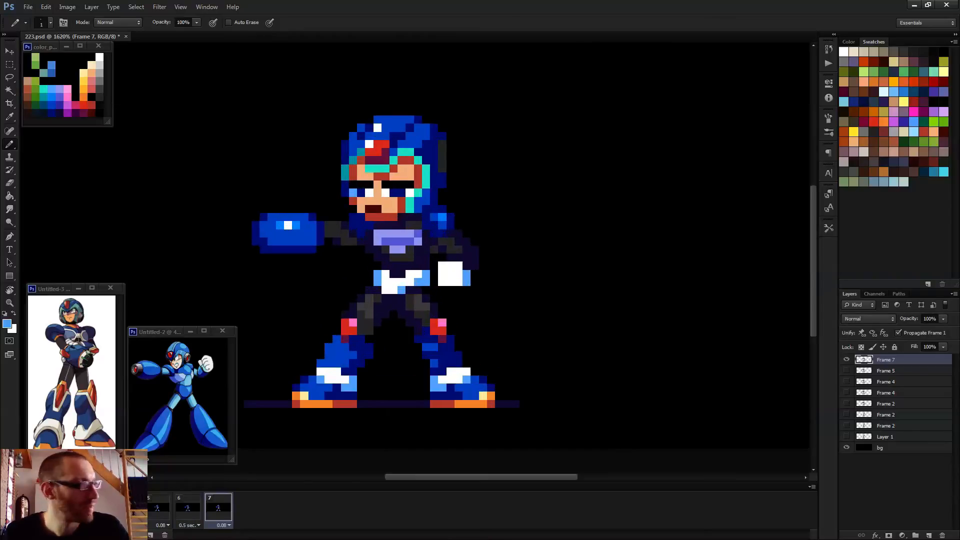
alt+click(382, 200)
drag(370, 201, 357, 201)
scroll(395, 233, down, 1)
scroll(410, 256, down, 2)
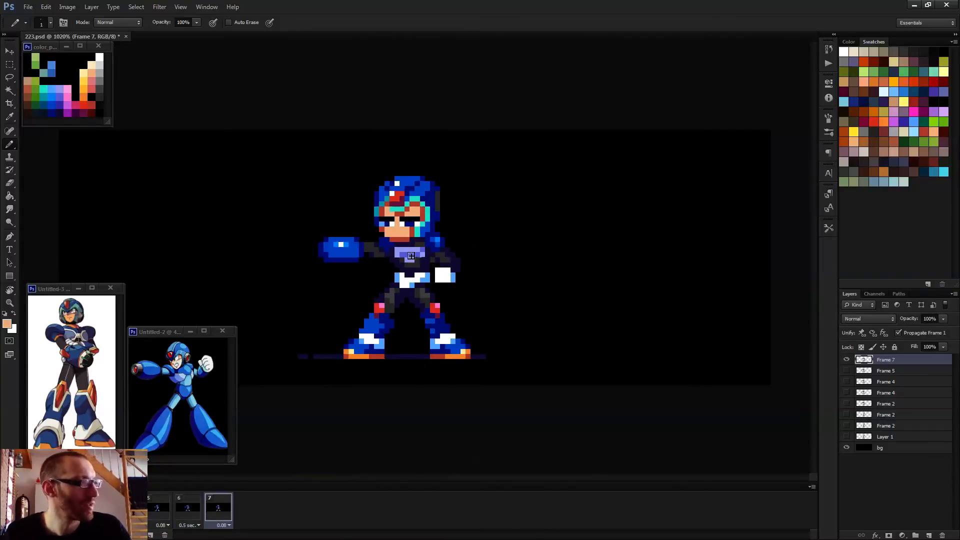
key(space)
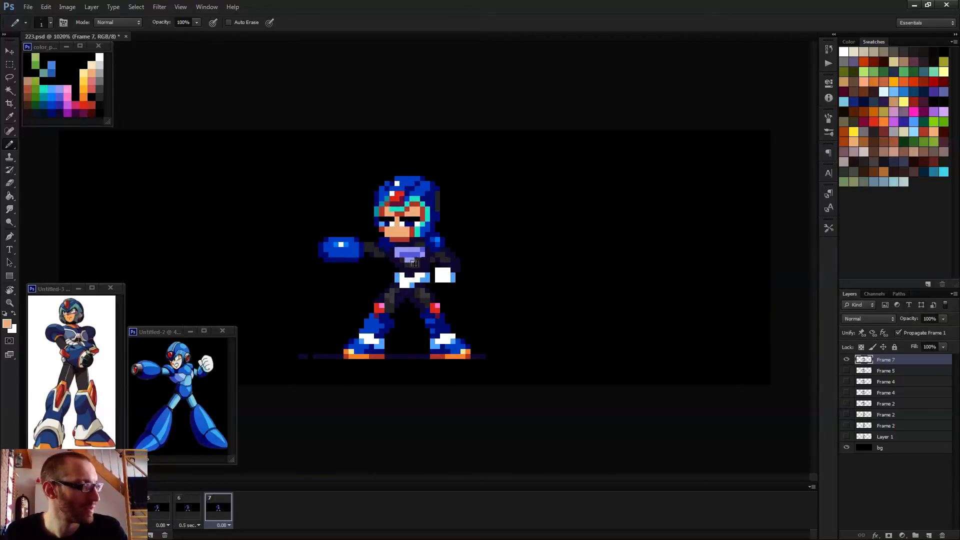
- Close the larger eye with a black line one pixel lower, filling above it with skin tone and a reddish-brown shadow near the nose
scroll(407, 244, up, 4)
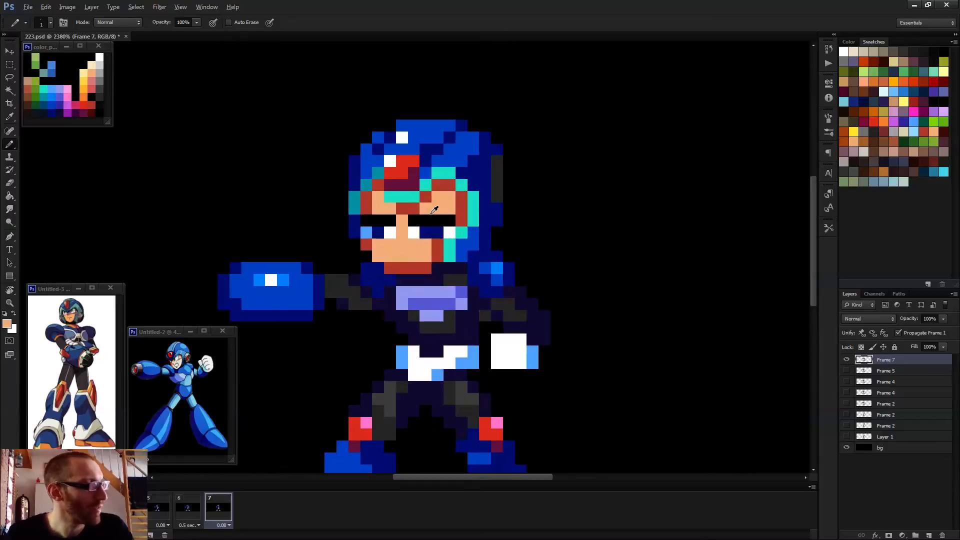
alt+click(429, 220)
mouse_move(425, 231)
mouse_down()
mouse_move(406, 213)
mouse_move(449, 220)
mouse_up()
click(413, 232)
alt+click(438, 211)
alt+click(458, 215)
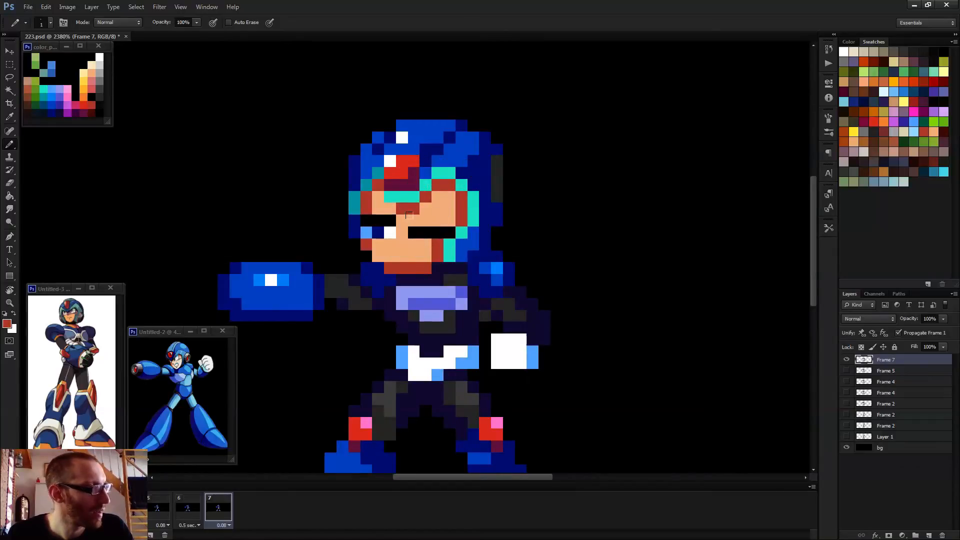
click(414, 218)
- Close the smaller eye with a black line over its lower row and recolour the old lid line reddish brown
alt+click(393, 219)
drag(390, 231, 361, 226)
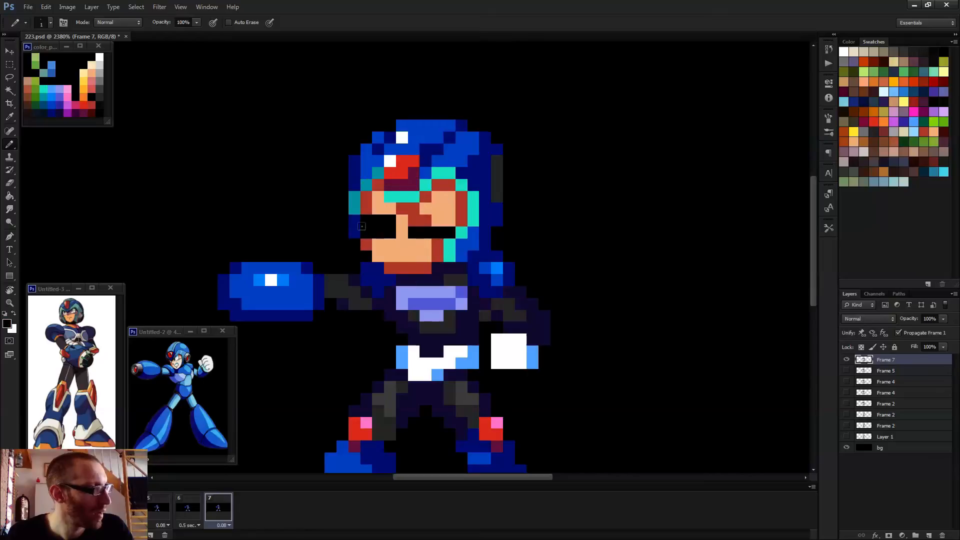
alt+click(368, 204)
click(368, 216)
drag(387, 219, 377, 219)
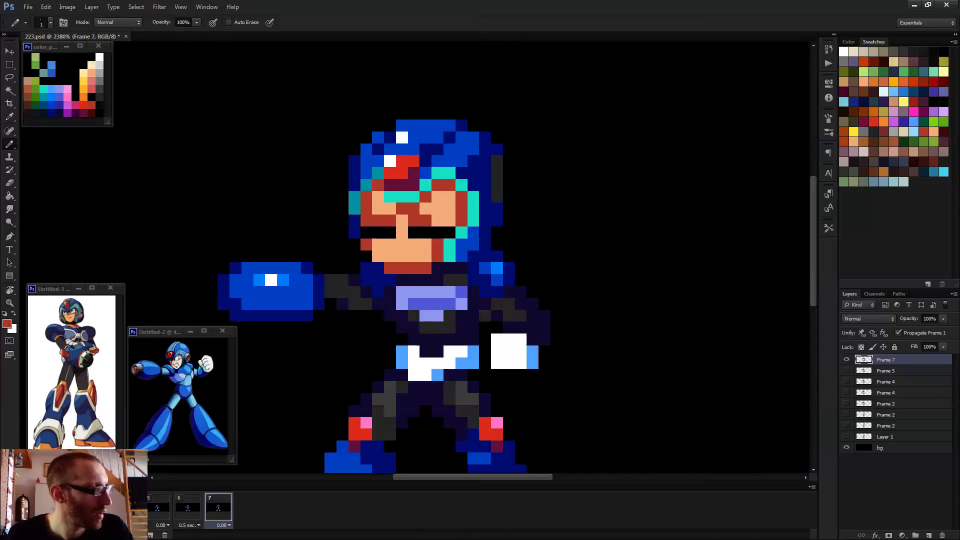
- Play the animation at a small size to check the fully closed eyes of frame 7
scroll(449, 240, down, 10)
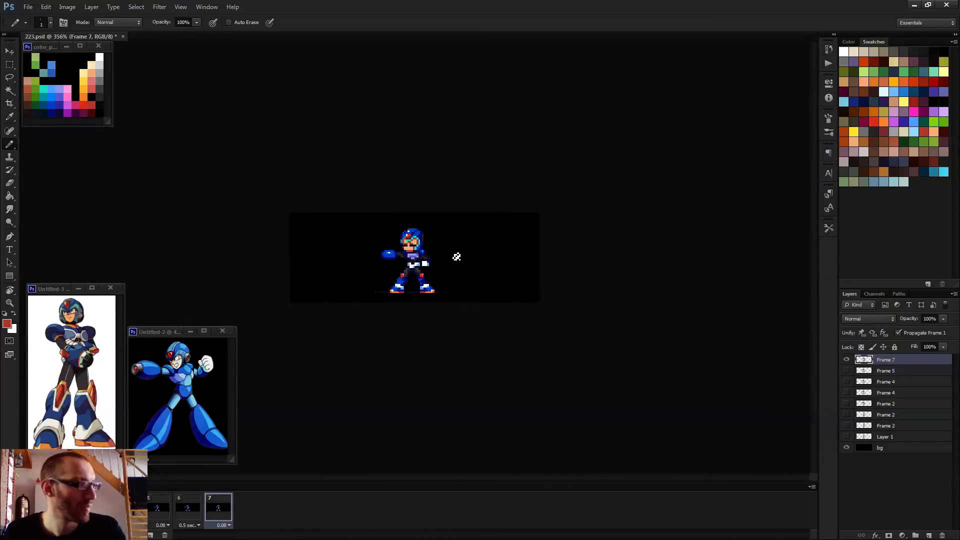
key(space)
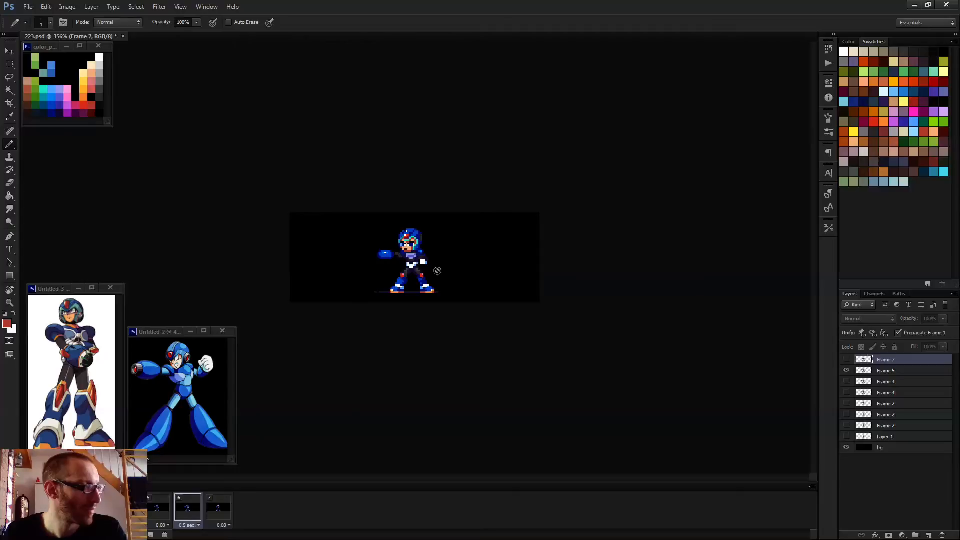
key(space)
- Shade the cheek and outer eye area reddish brown and paint the rear half of the helmet dark blue
scroll(439, 281, up, 10)
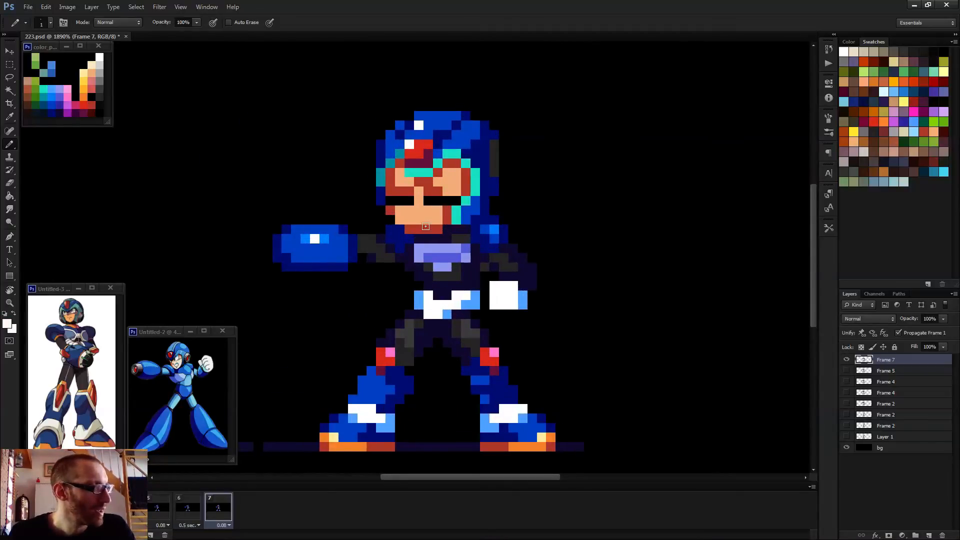
alt+click(435, 227)
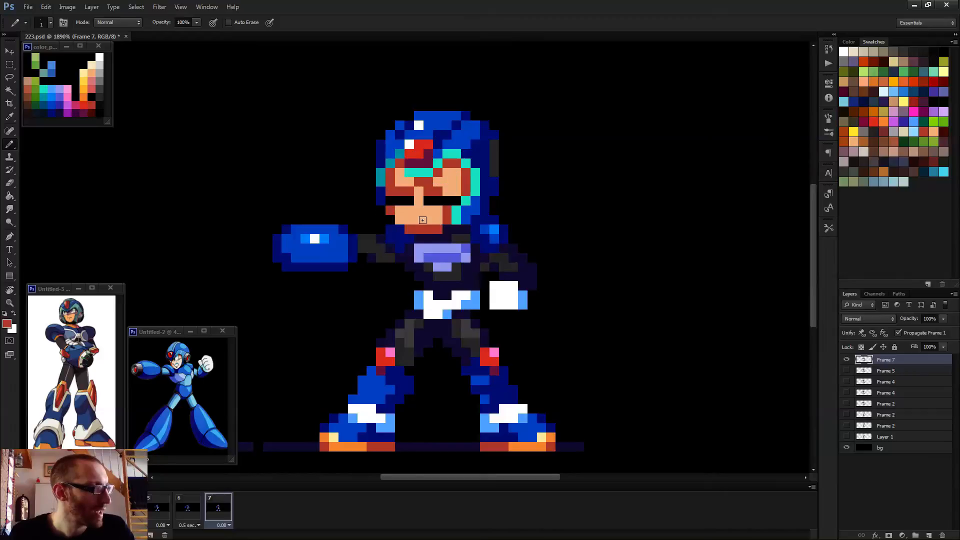
drag(444, 188, 454, 171)
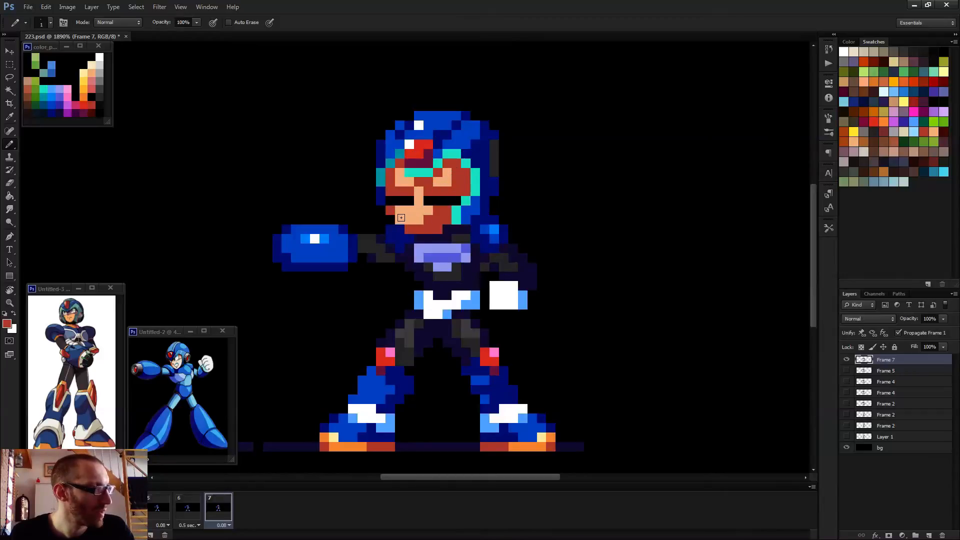
alt+click(477, 154)
mouse_move(442, 141)
mouse_down()
mouse_move(471, 125)
mouse_move(451, 133)
mouse_up()
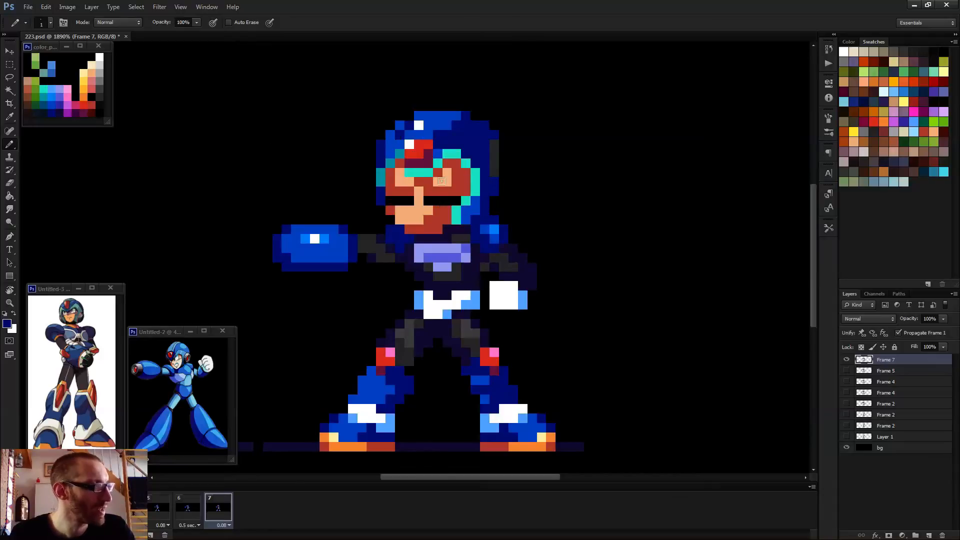
- Try to cover the grey strip at the back of the helmet with the sampled dark blue
scroll(441, 181, down, 5)
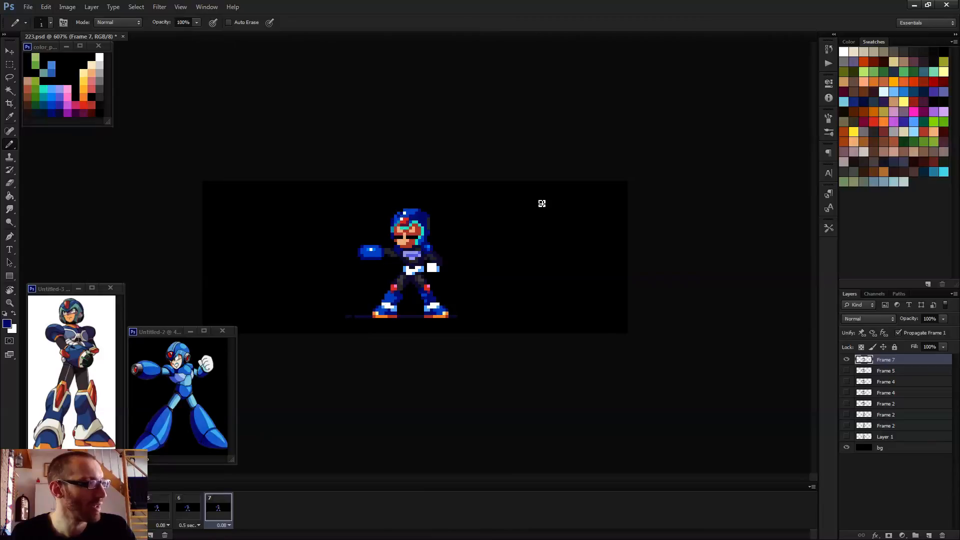
scroll(459, 248, up, 5)
click(442, 198)
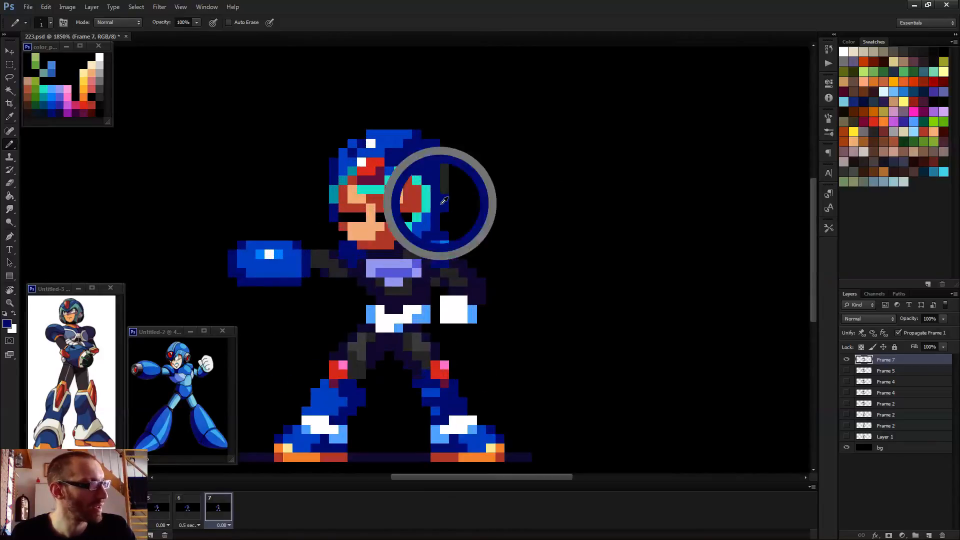
scroll(441, 190, down, 3)
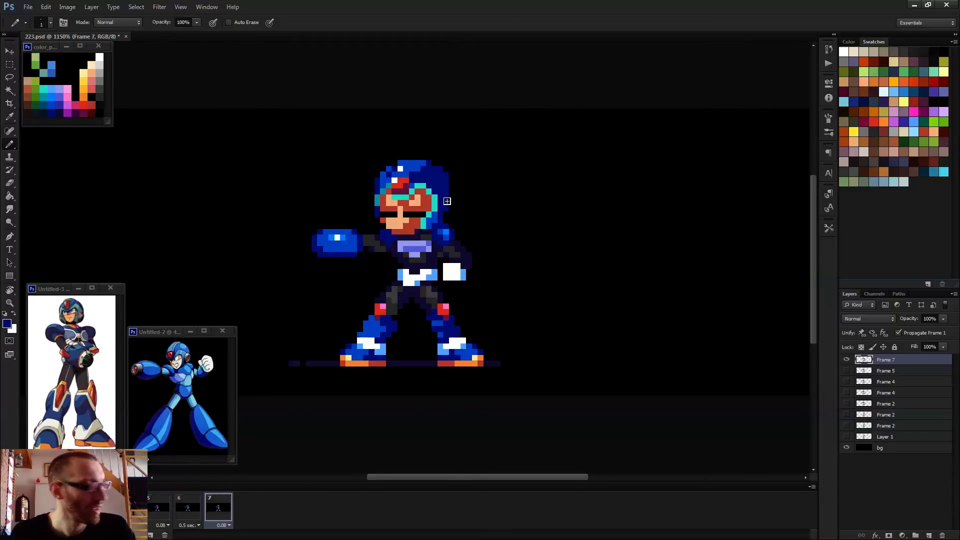
scroll(440, 184, up, 3)
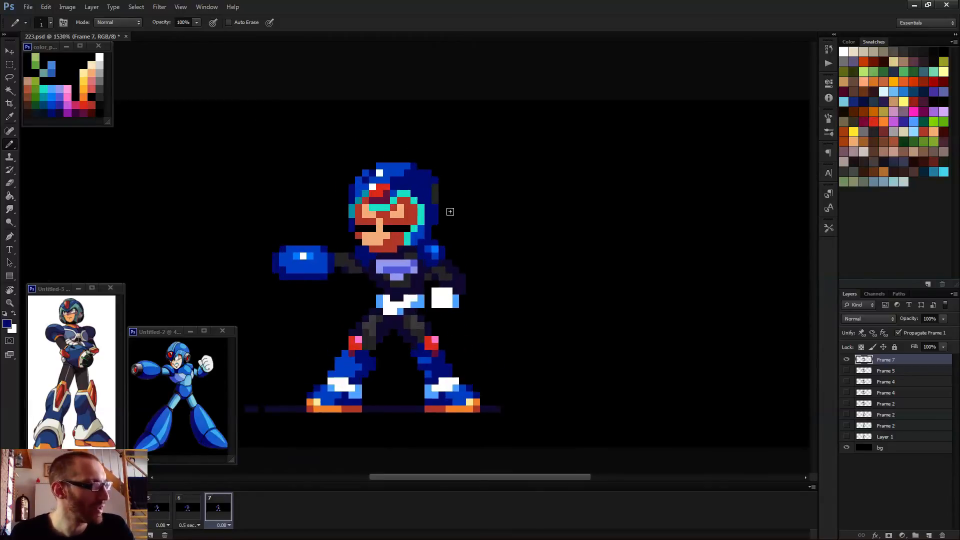
scroll(433, 204, down, 2)
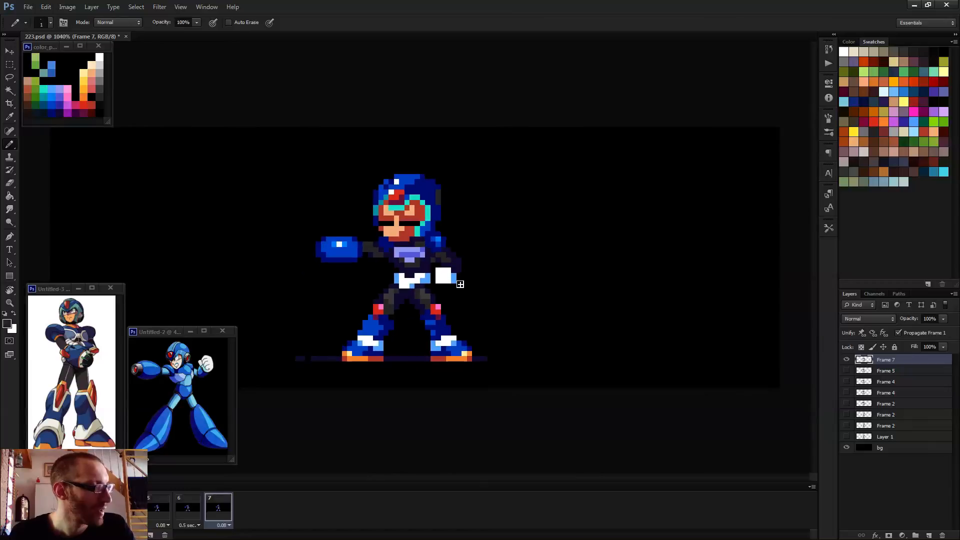
- Darken the underside of the extended buster arm by painting its lower grey pixels dark navy
scroll(376, 289, up, 4)
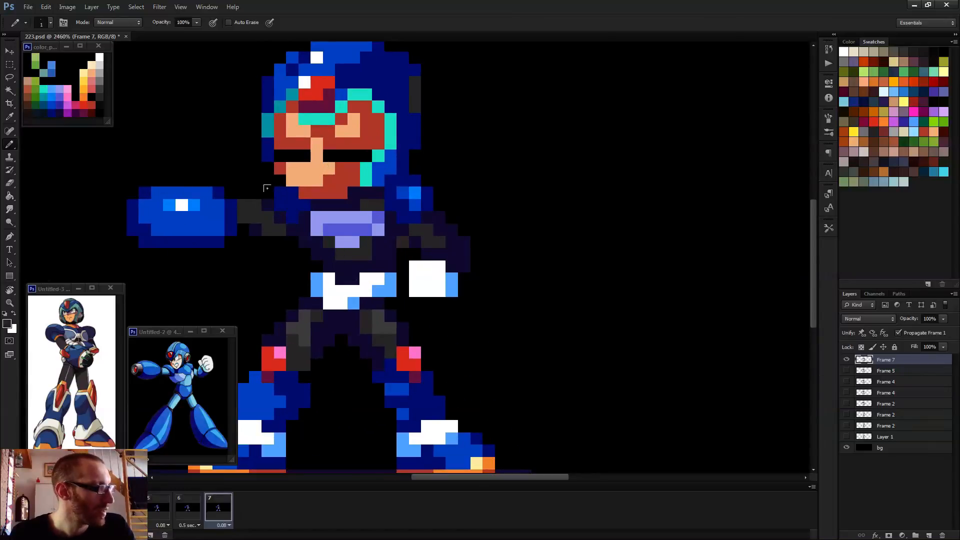
alt+click(273, 222)
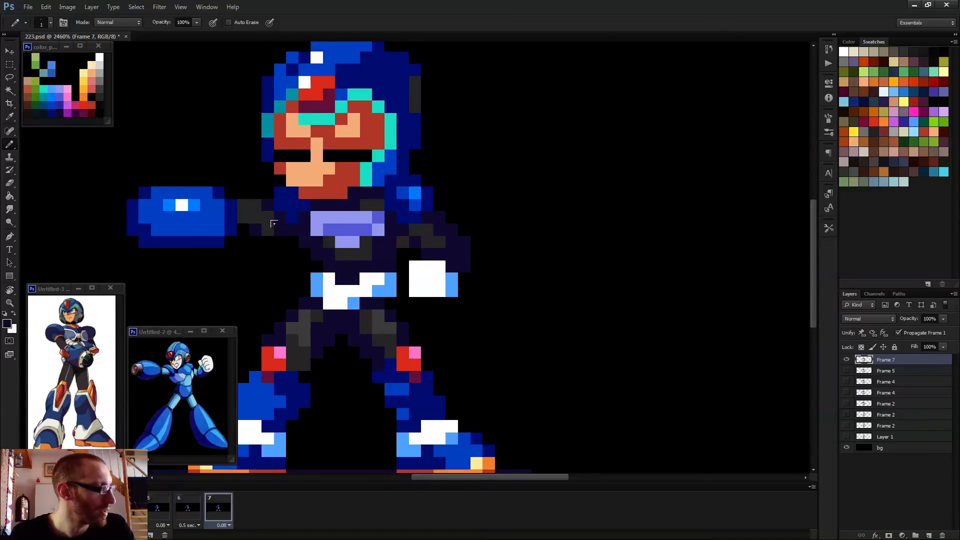
scroll(264, 222, down, 3)
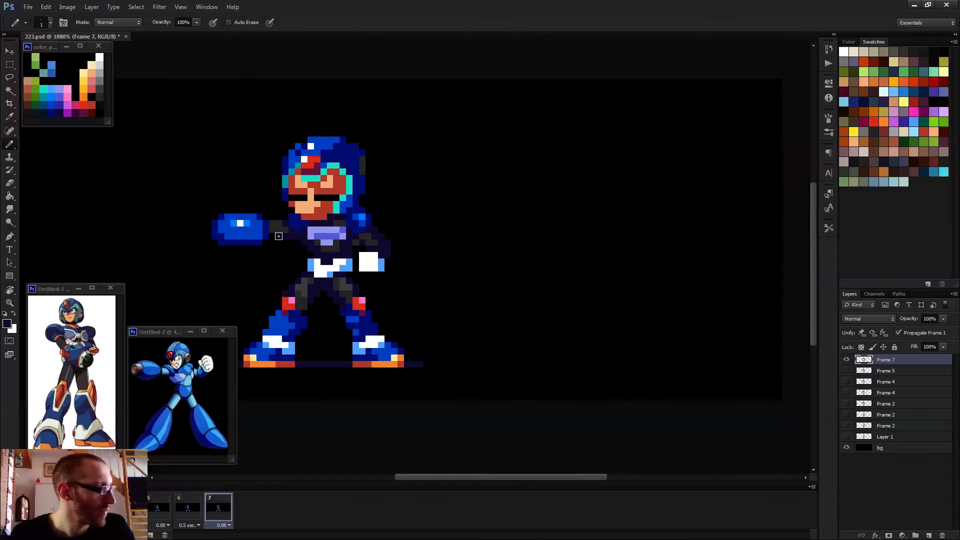
scroll(205, 205, up, 3)
- Paint a sampled white rim light down the front edge of the face to the chin on frame 7
alt+click(215, 213)
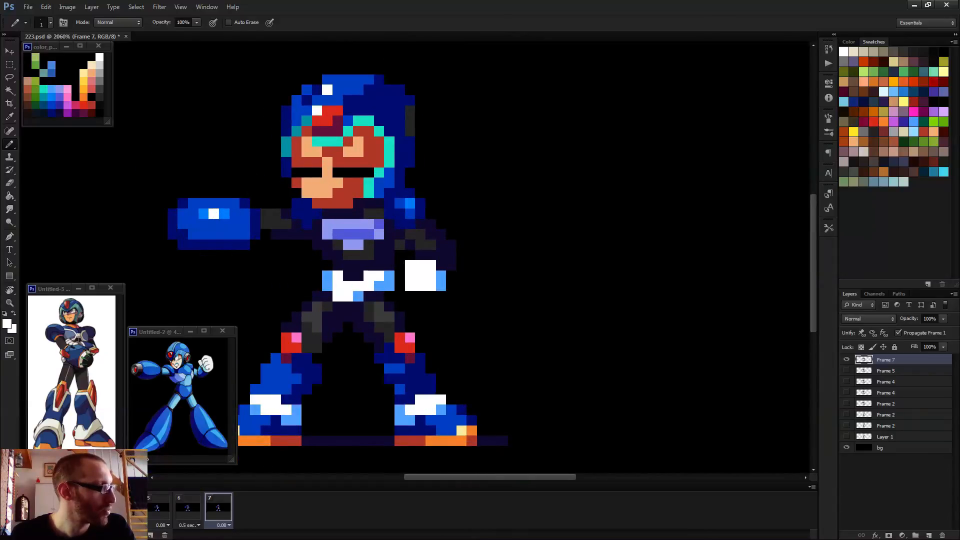
drag(293, 138, 304, 191)
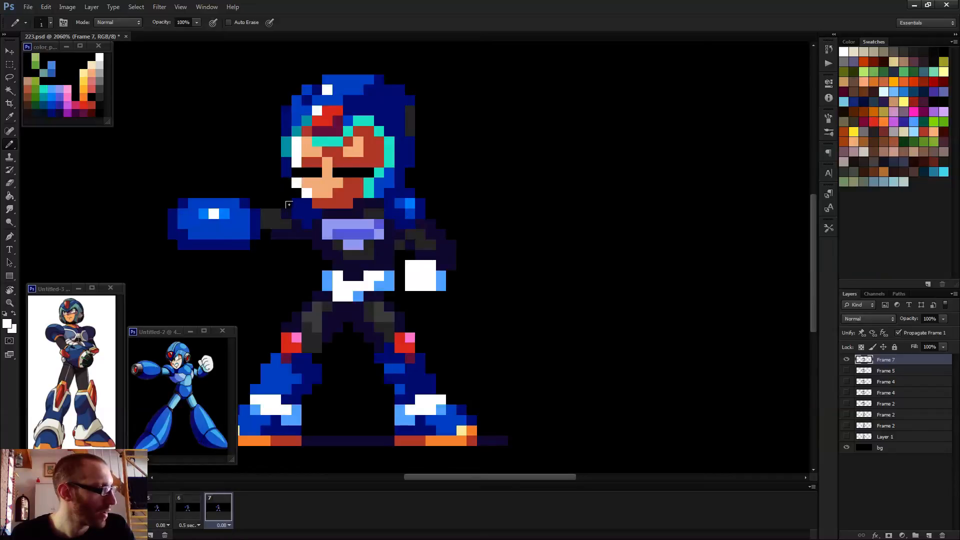
click(296, 204)
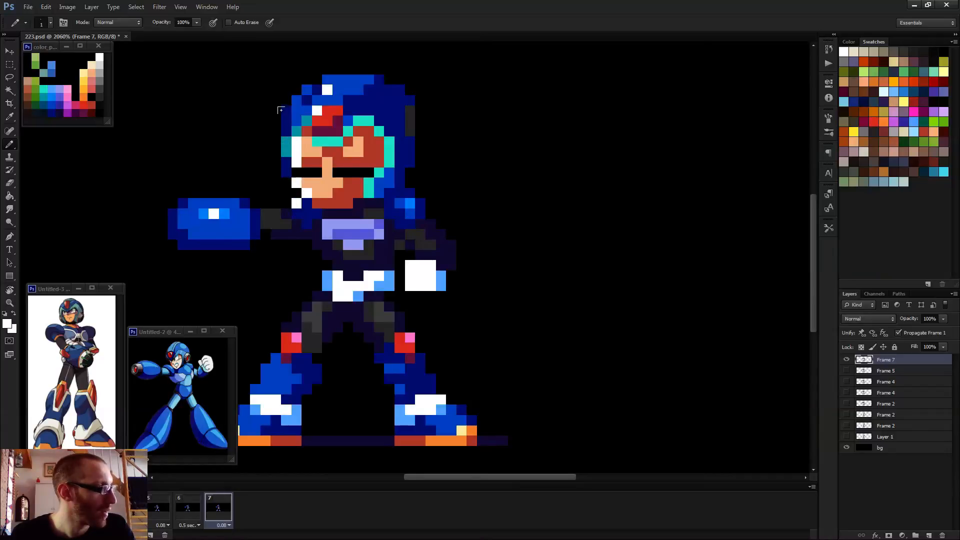
- Outline the front edge of the helmet in white, undoing the extra white pixels at the crown
drag(282, 109, 282, 125)
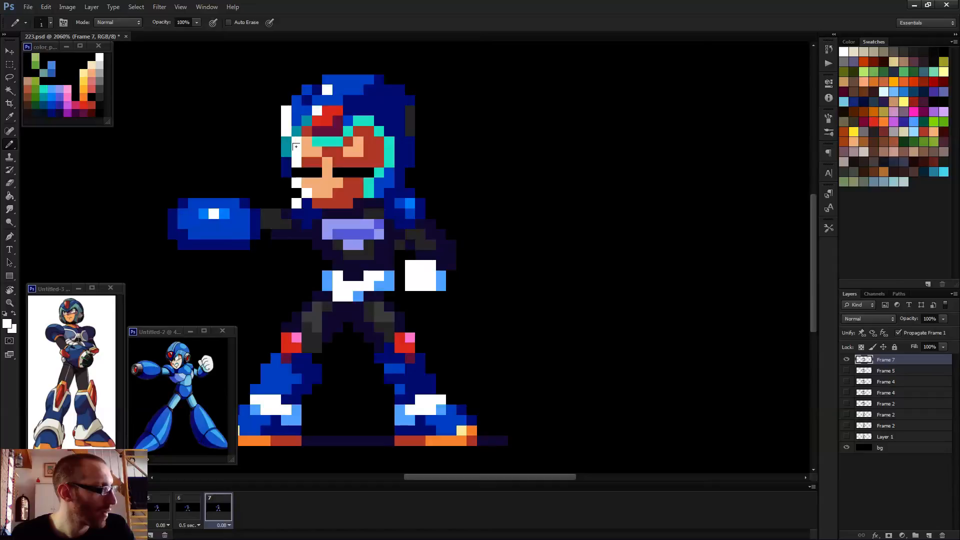
click(296, 99)
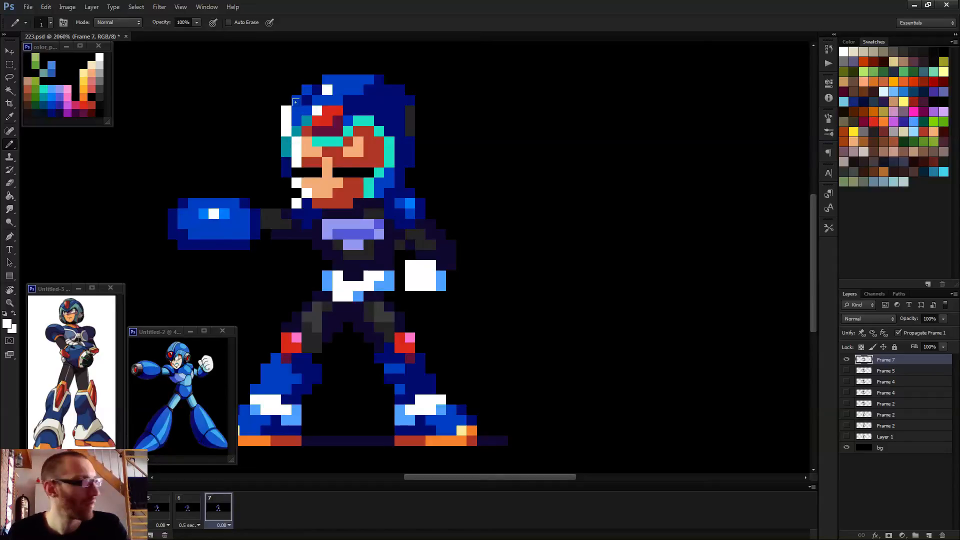
click(306, 89)
click(323, 77)
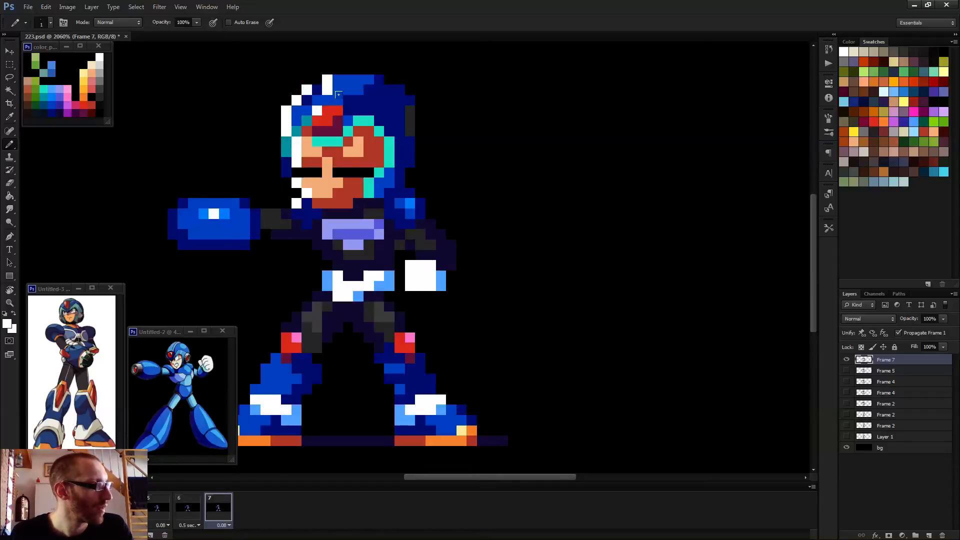
click(337, 81)
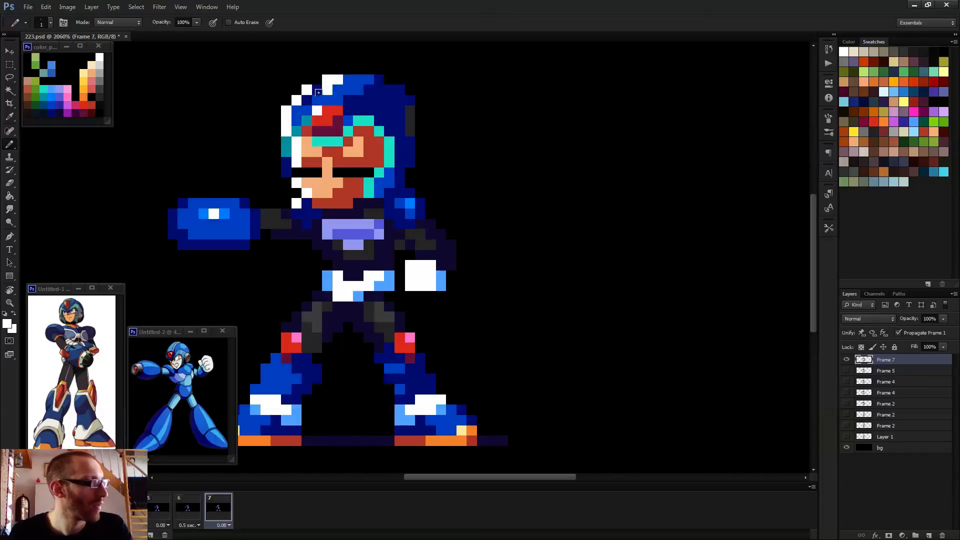
key(ctrl+z)
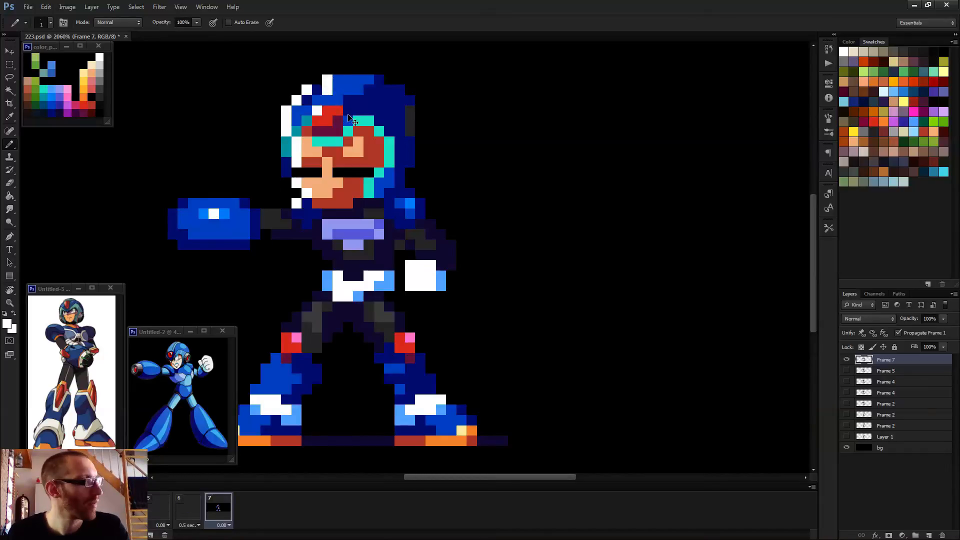
key(ctrl+alt+z)
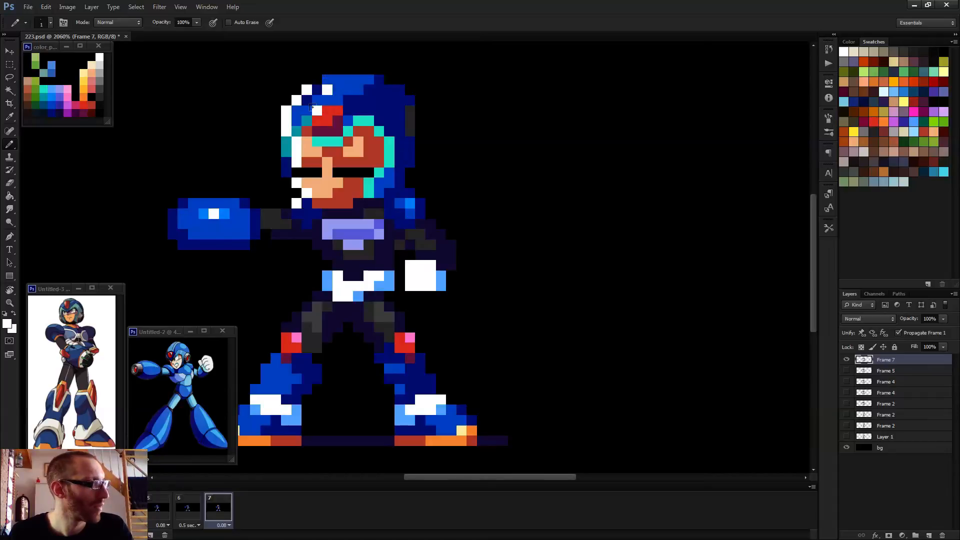
- Add white highlights to the front of the red helmet gem, the mouth area and the front edge of the chest plate
drag(313, 112, 324, 106)
alt+click(330, 124)
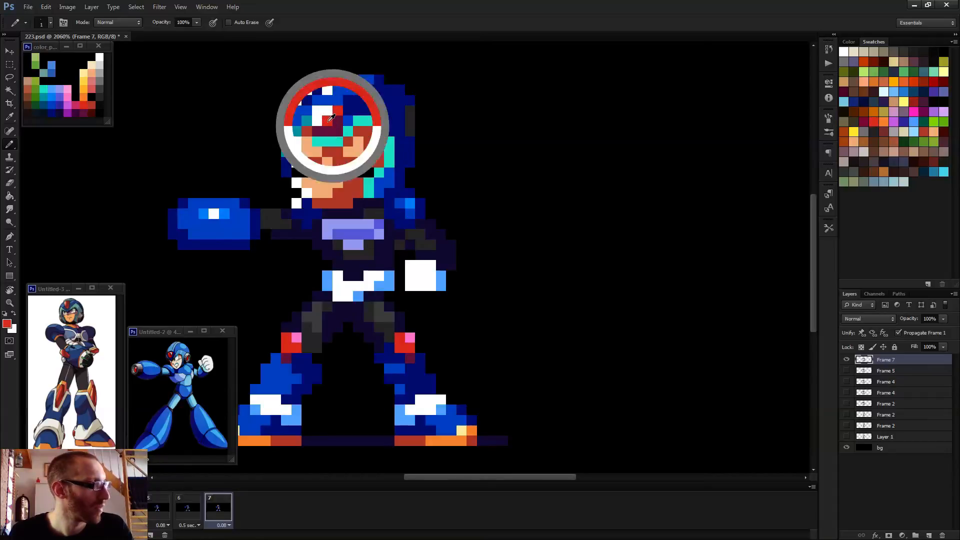
click(326, 112)
alt+click(320, 114)
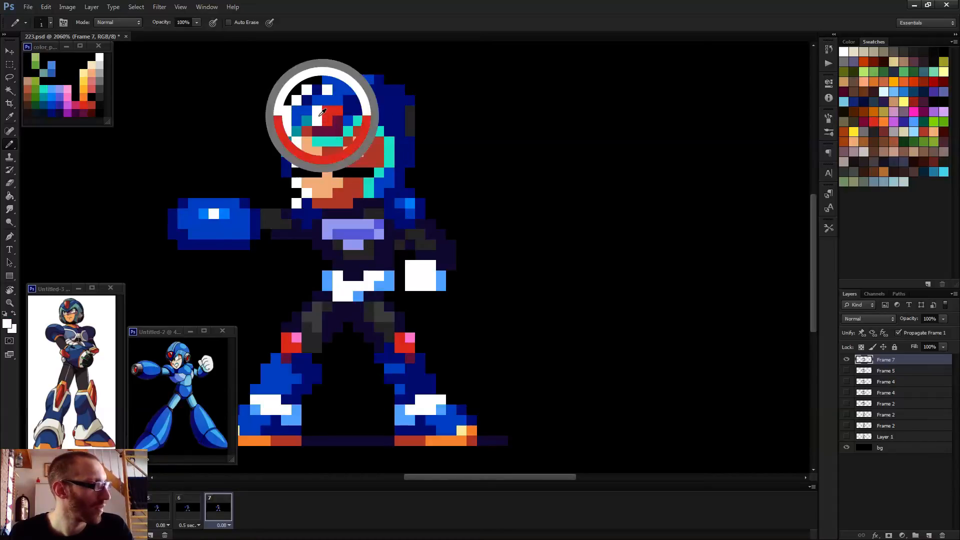
click(320, 178)
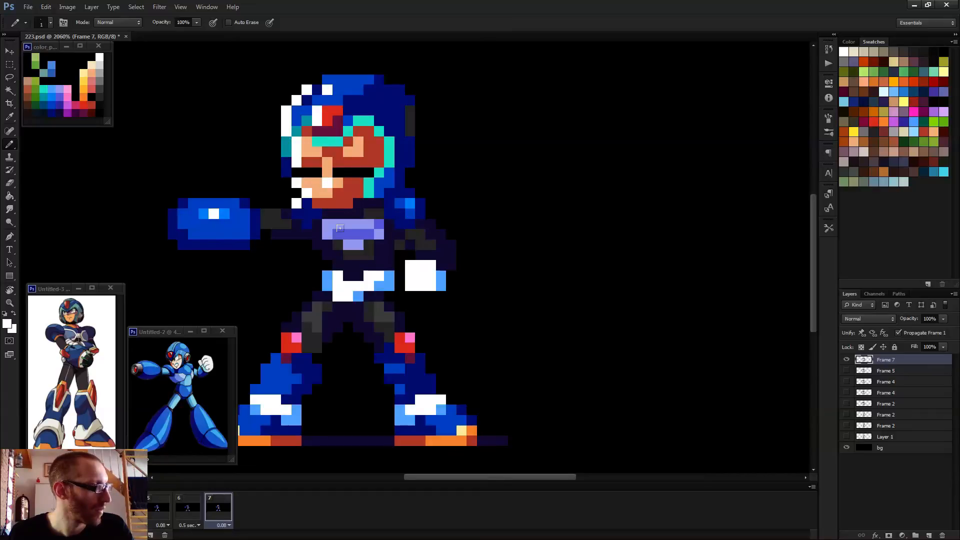
drag(322, 223, 324, 234)
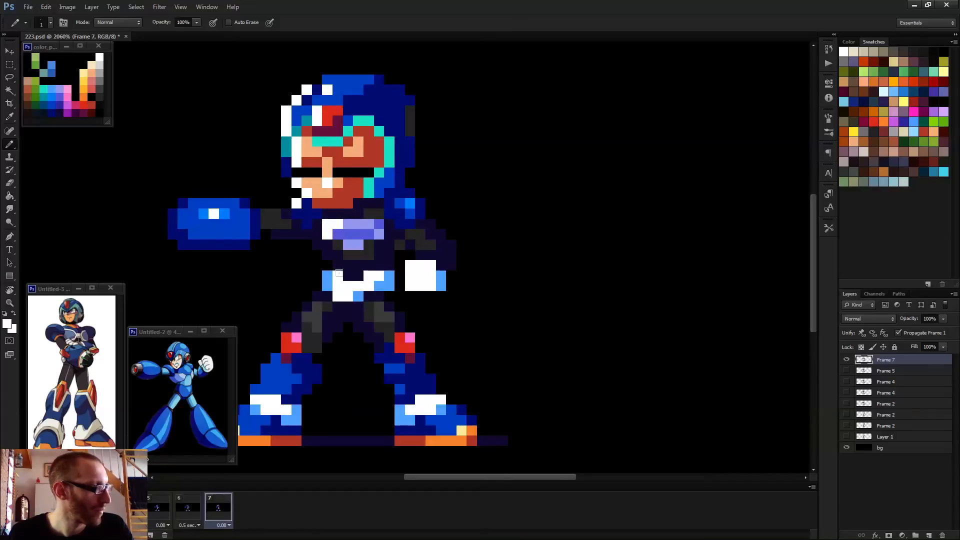
- Extend the white rim light down the outer edge of the front leg, from the thigh to the boot
scroll(339, 273, down, 2)
click(298, 319)
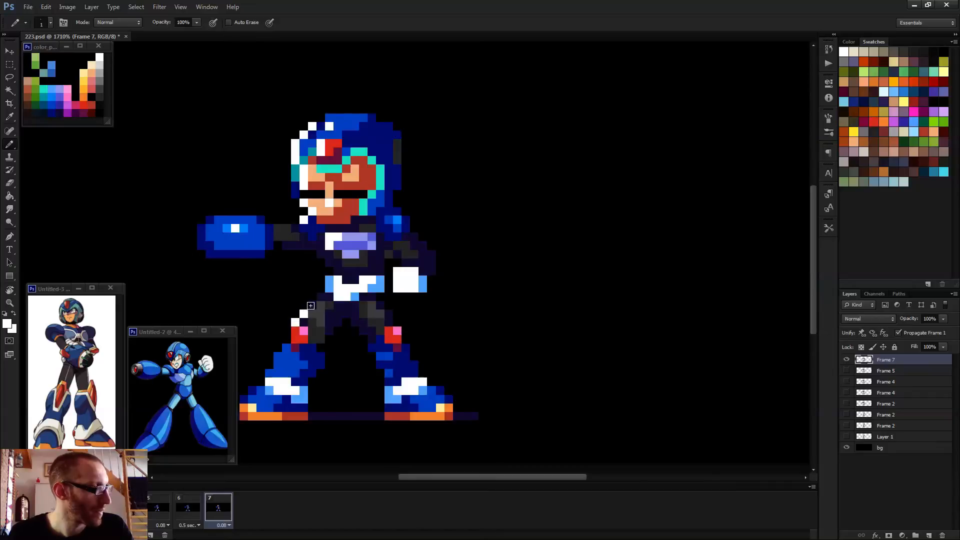
scroll(311, 305, down, 3)
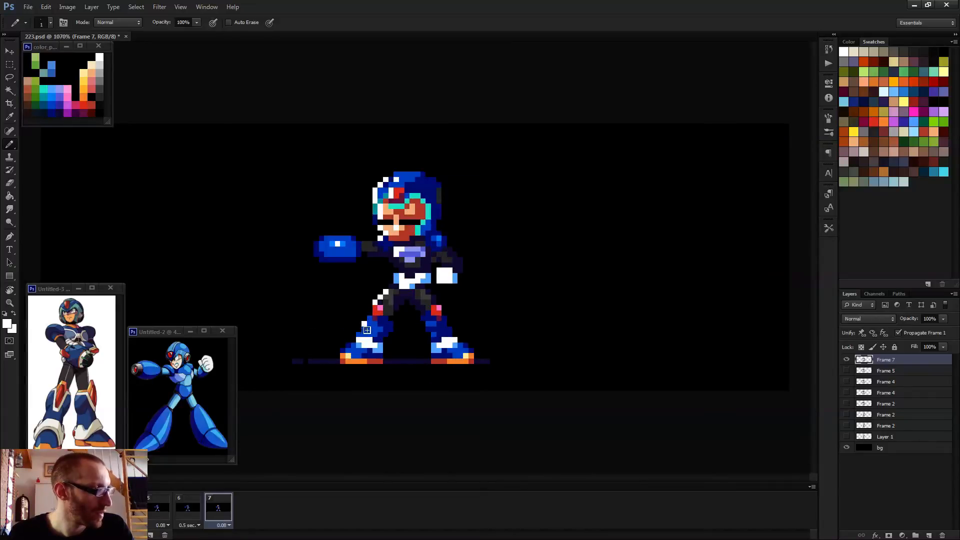
drag(367, 330, 363, 331)
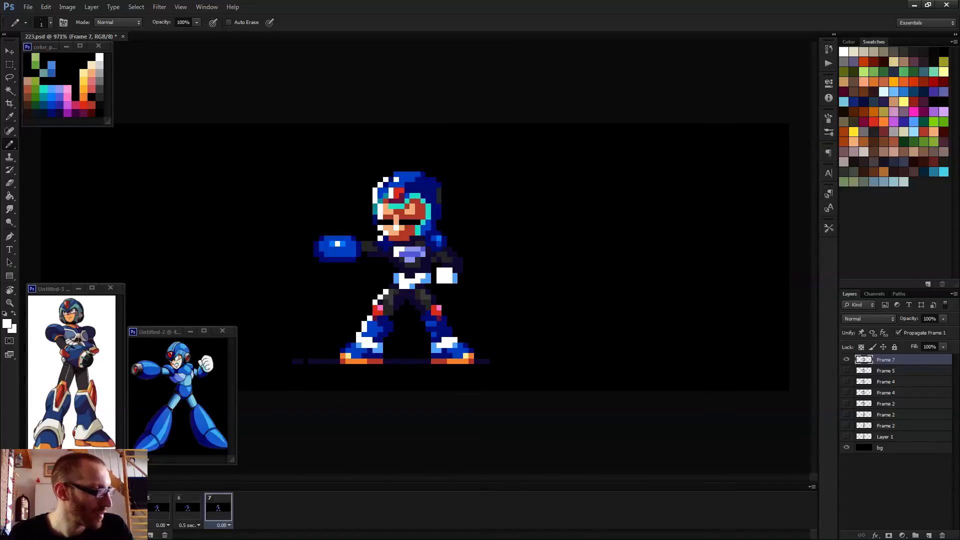
scroll(395, 316, down, 1)
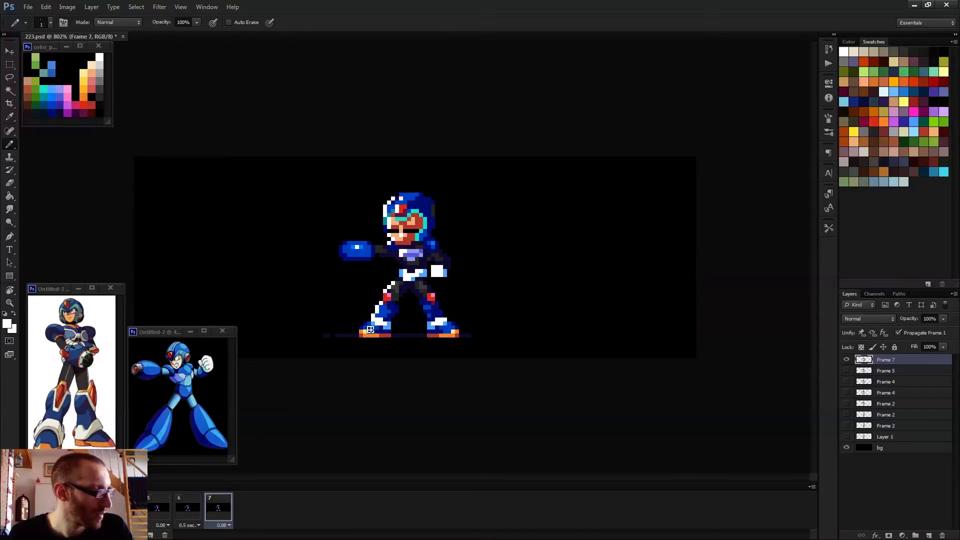
scroll(422, 314, down, 3)
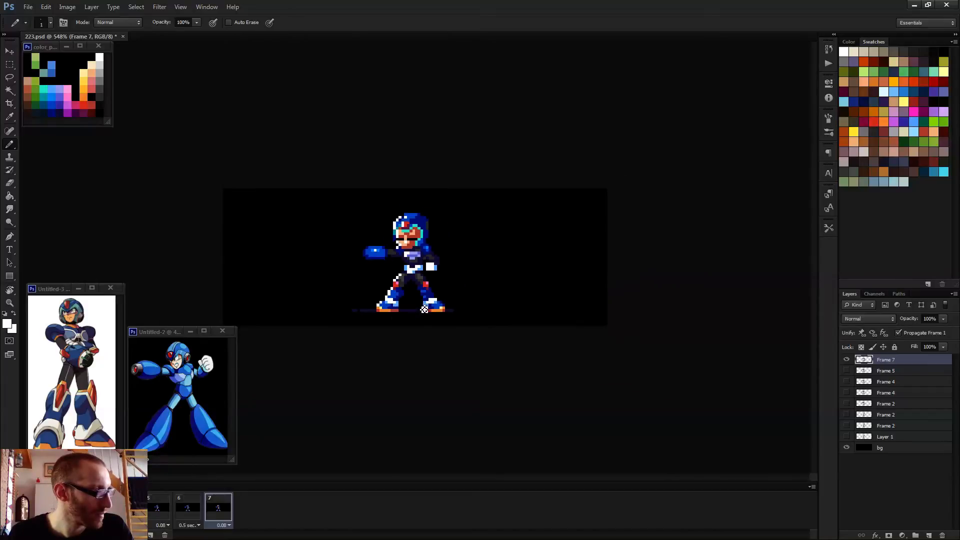
- Thicken the white rim light along the front of the helmet and extend it over the crown
scroll(423, 242, up, 5)
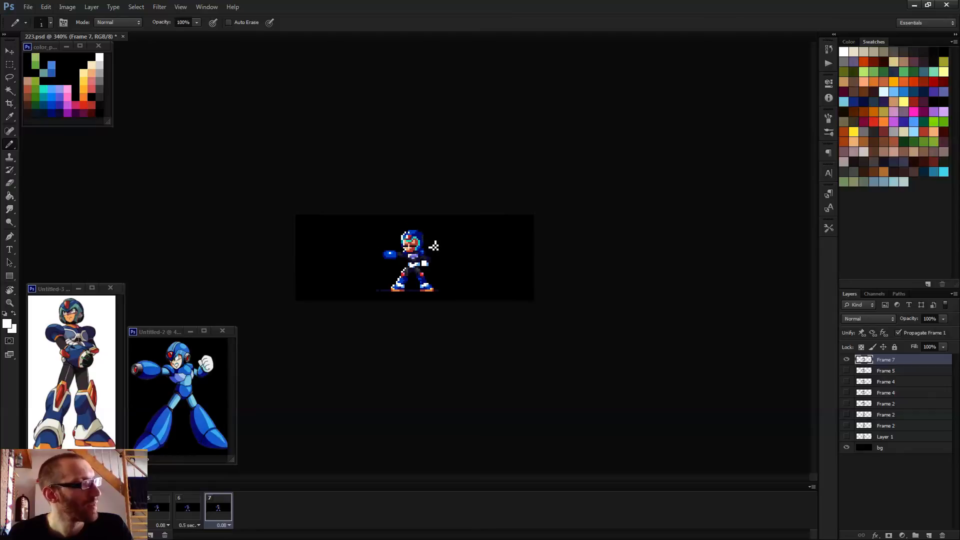
drag(366, 182, 366, 171)
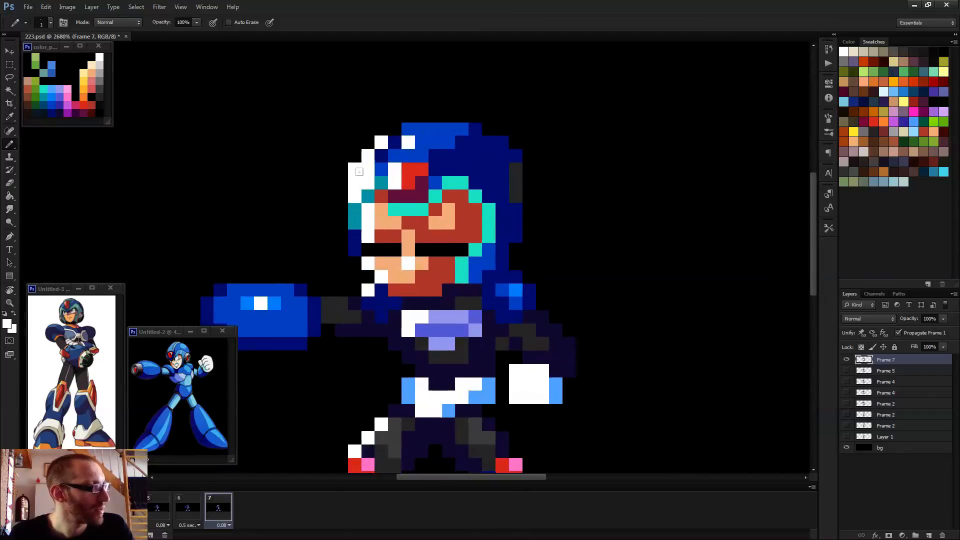
click(381, 155)
click(420, 142)
click(405, 128)
click(421, 128)
click(435, 129)
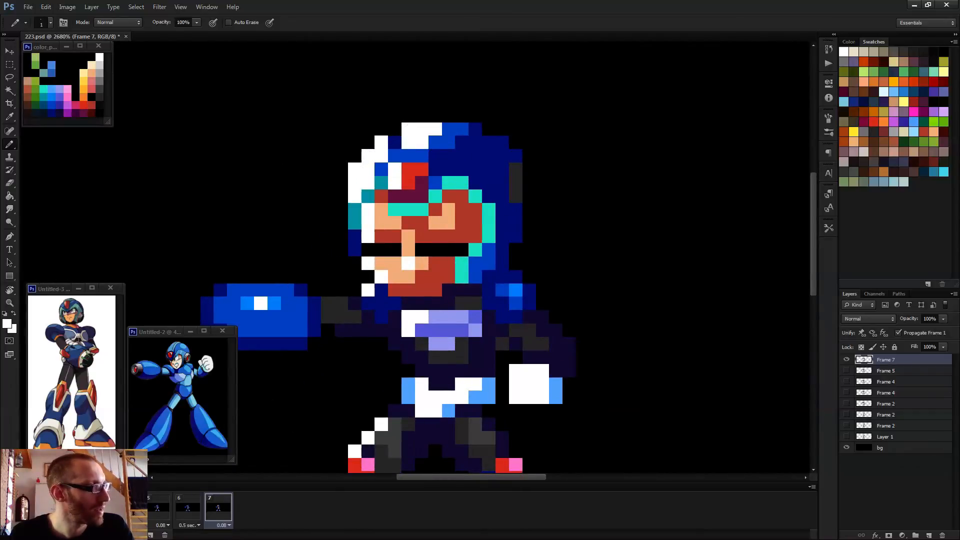
- Widen the white highlights on the helmet gem, cheek, mouth and chin, and on the chest plate
click(402, 173)
drag(374, 210, 376, 223)
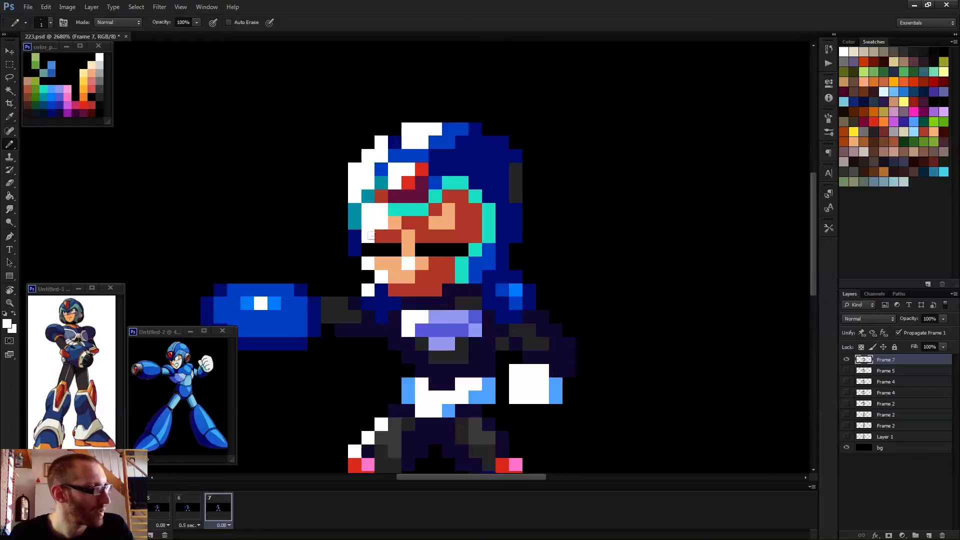
click(379, 263)
click(421, 262)
click(408, 277)
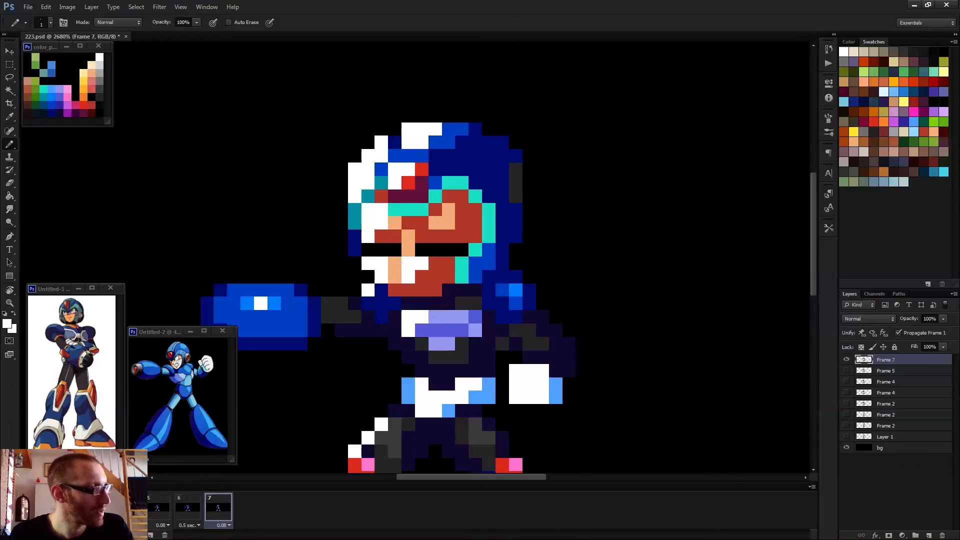
click(368, 304)
drag(394, 300, 421, 210)
click(463, 226)
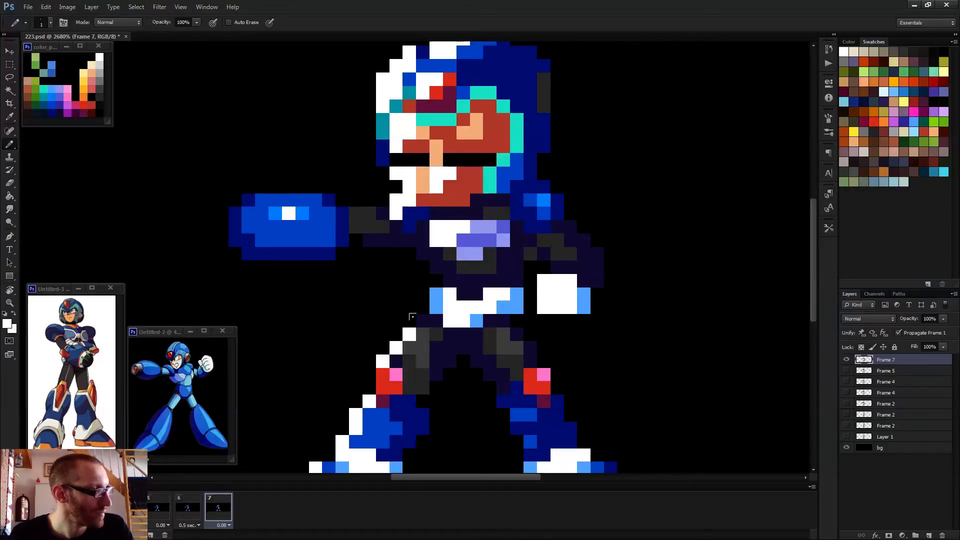
- Thicken the white rim light on the front thigh and over the outer half of the red knee pad
click(422, 334)
click(408, 347)
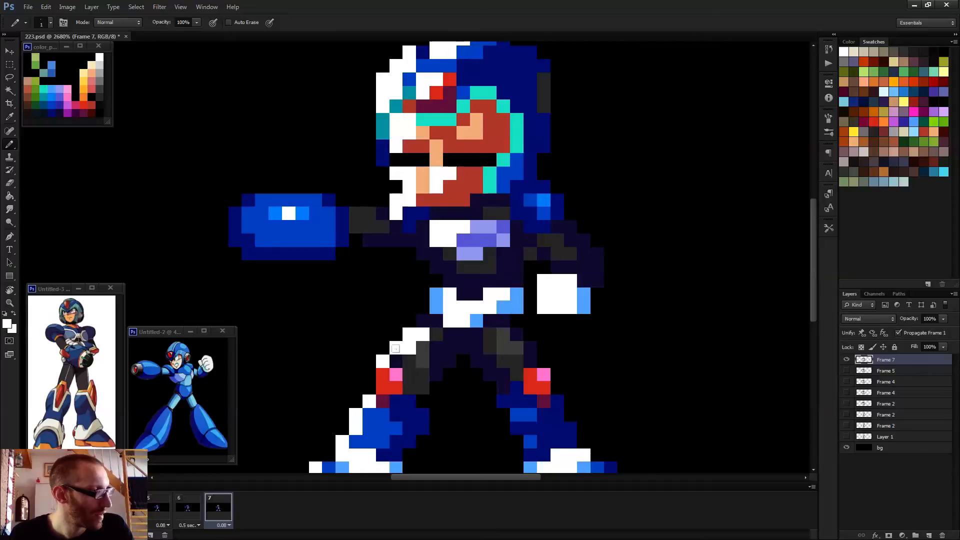
click(409, 361)
mouse_move(405, 375)
mouse_down()
mouse_move(432, 294)
mouse_move(401, 294)
mouse_move(422, 293)
mouse_up()
click(408, 292)
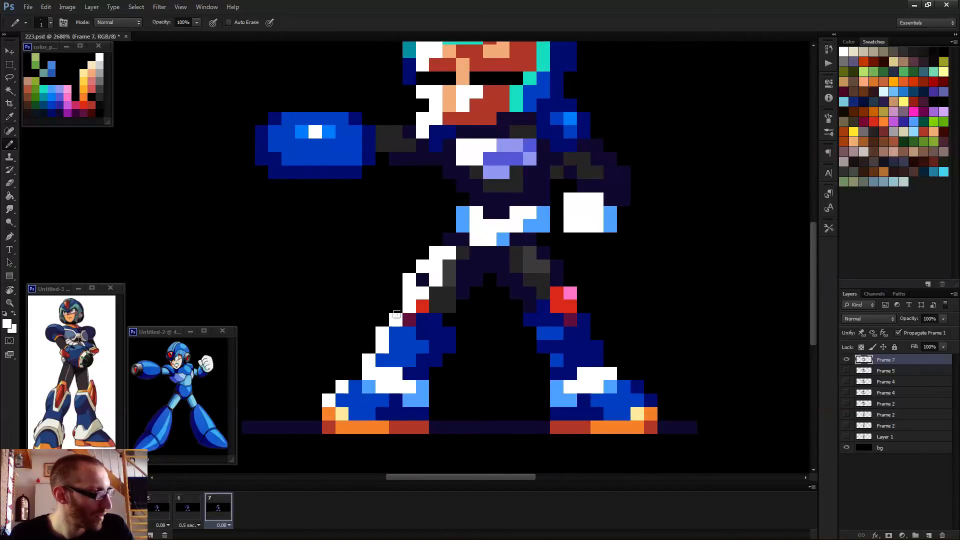
- Widen the white rim light along the front shin and across the toe of the boot
click(394, 331)
click(395, 344)
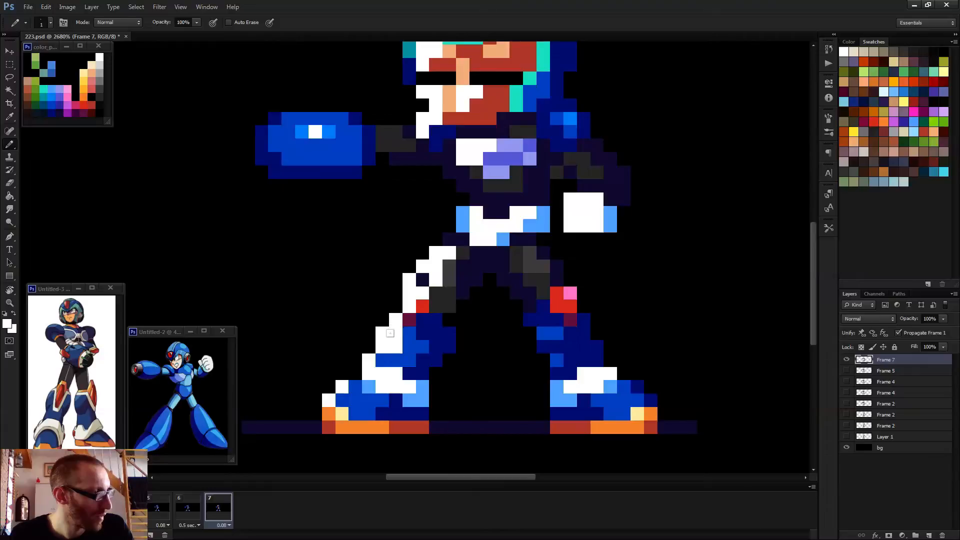
click(407, 332)
click(356, 386)
click(342, 400)
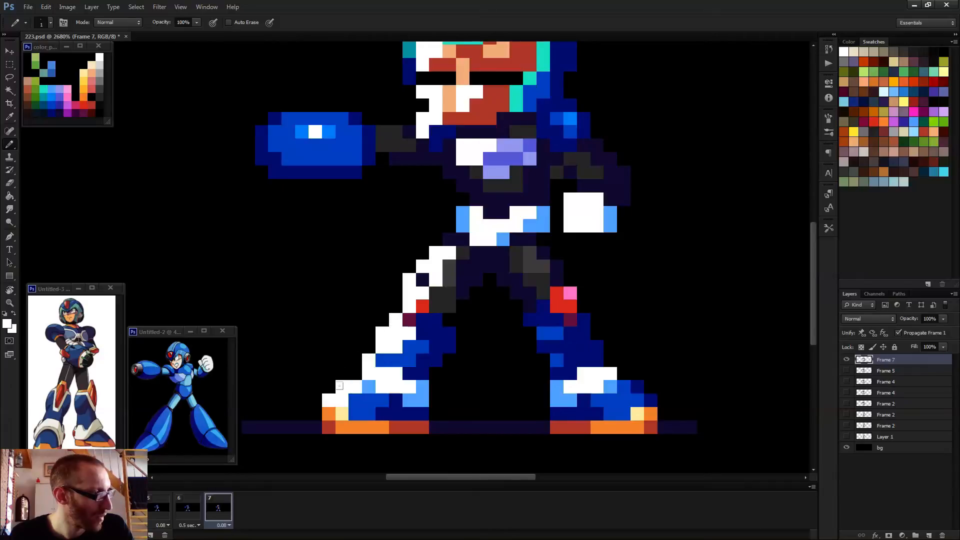
- Check how the white rim light reads on the whole sprite at a small size
scroll(520, 331, down, 6)
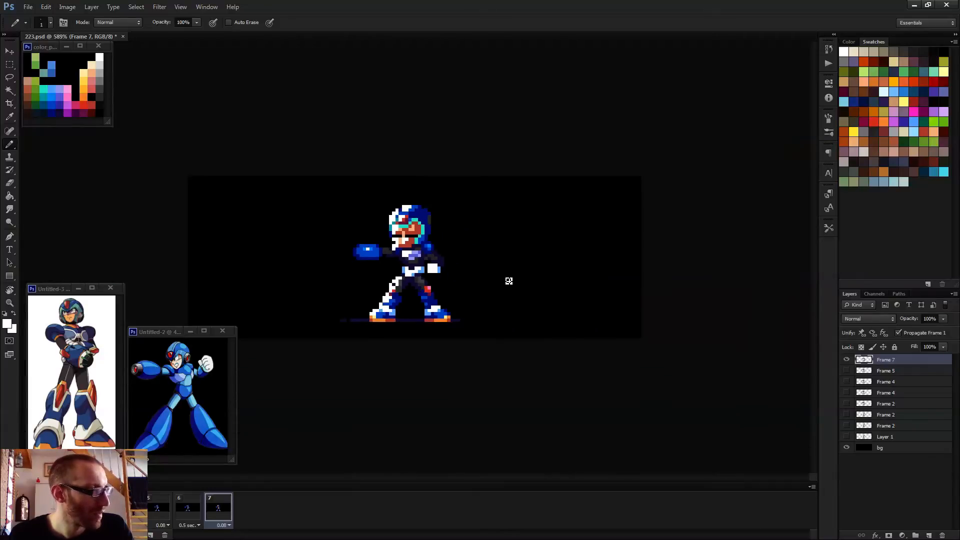
scroll(444, 262, up, 4)
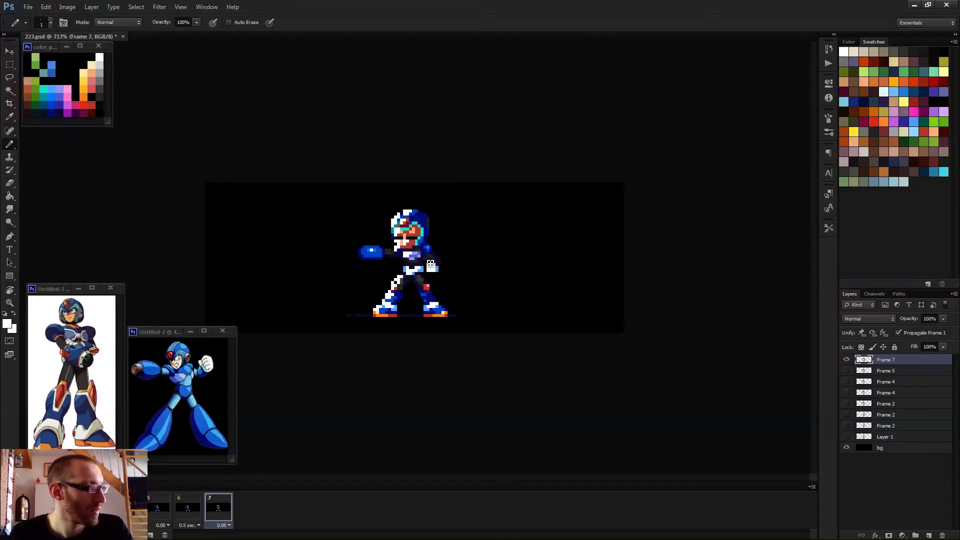
scroll(390, 267, up, 2)
alt+click(386, 255)
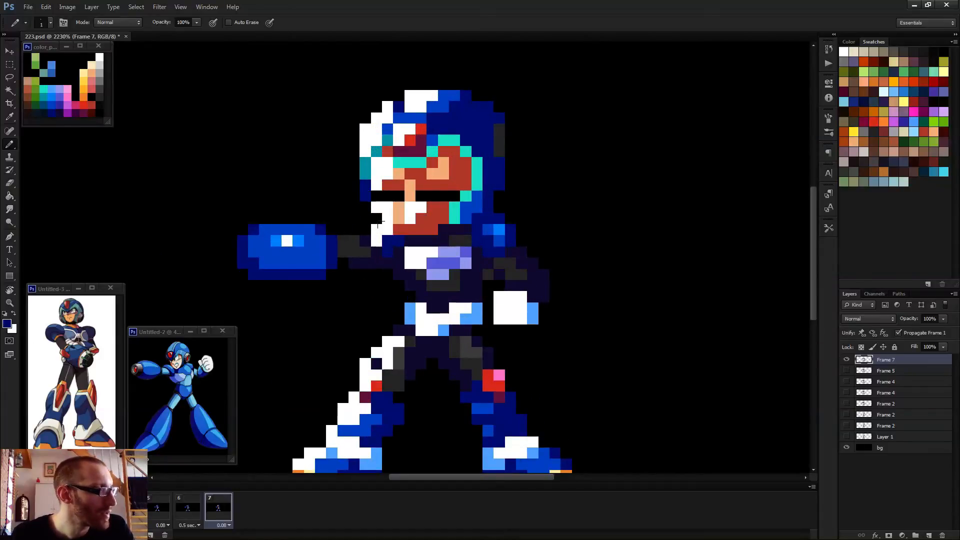
scroll(434, 300, down, 1)
scroll(433, 253, down, 4)
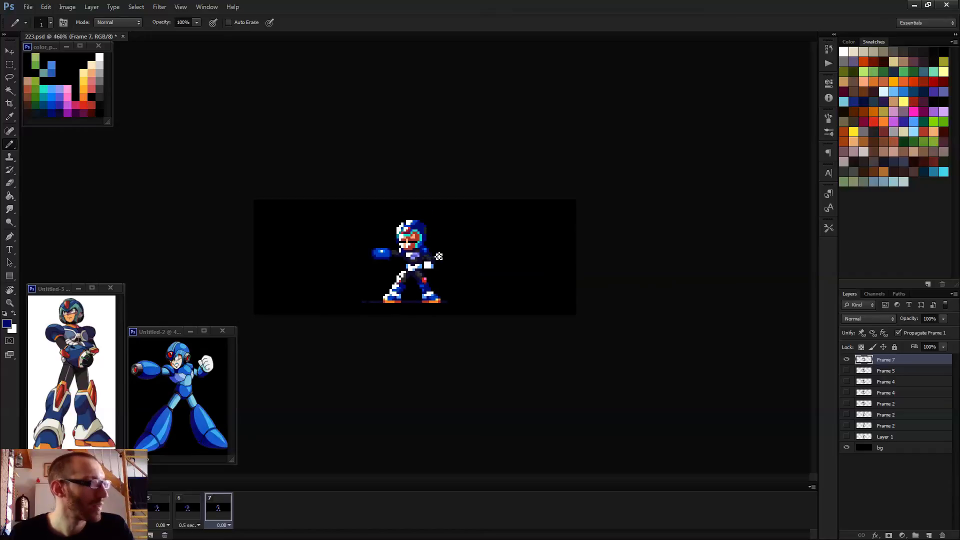
scroll(405, 260, up, 5)
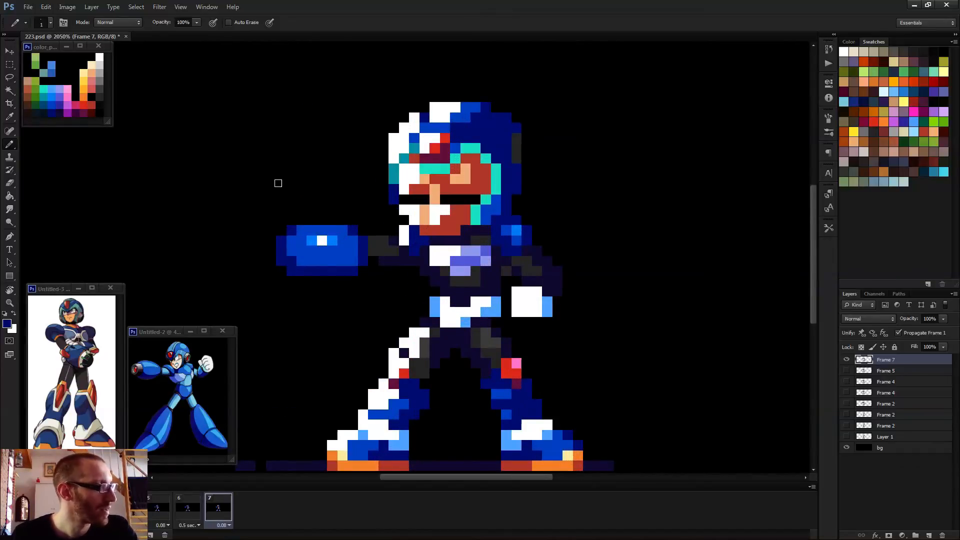
- Sketch a muzzle flash at the tip of the buster in orange sampled from the palette image
alt+click(85, 79)
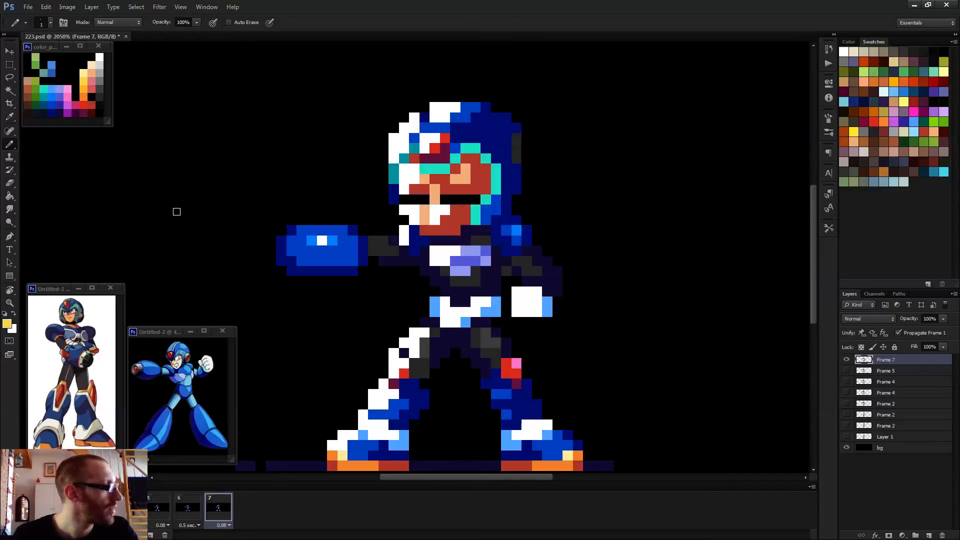
alt+click(86, 97)
mouse_move(271, 199)
mouse_down()
mouse_move(274, 227)
mouse_move(226, 238)
mouse_move(265, 241)
mouse_move(260, 248)
mouse_move(263, 238)
mouse_move(263, 252)
mouse_move(186, 250)
mouse_up()
drag(271, 270, 281, 293)
scroll(273, 286, down, 5)
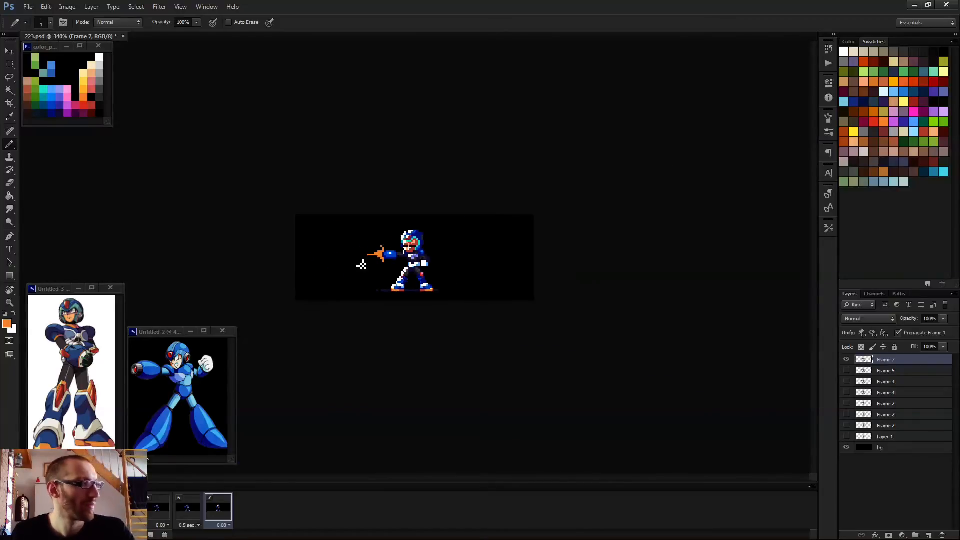
- Paint a pale yellow core inside the orange muzzle flash, using the colour sampled from the palette image
scroll(303, 260, up, 5)
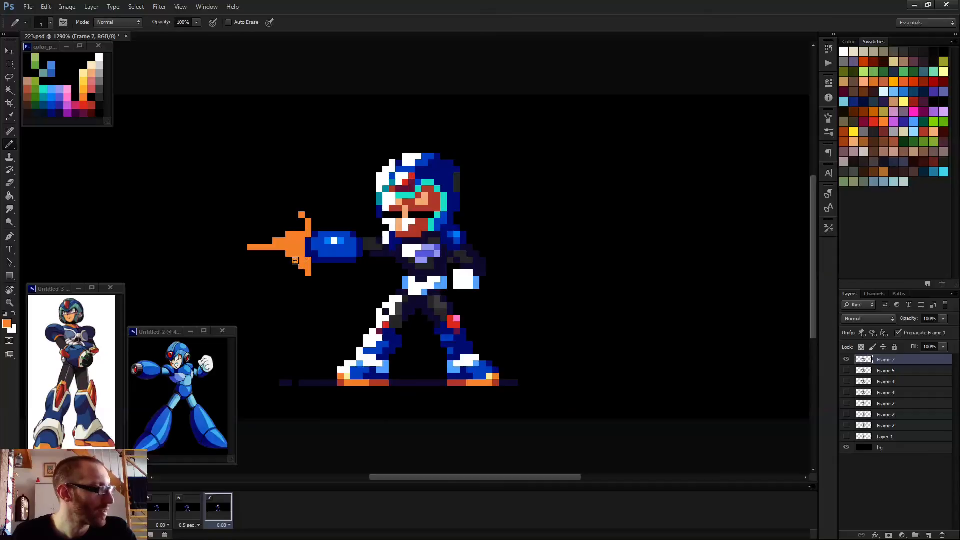
alt+click(87, 70)
scroll(231, 214, up, 3)
drag(355, 271, 329, 271)
click(354, 283)
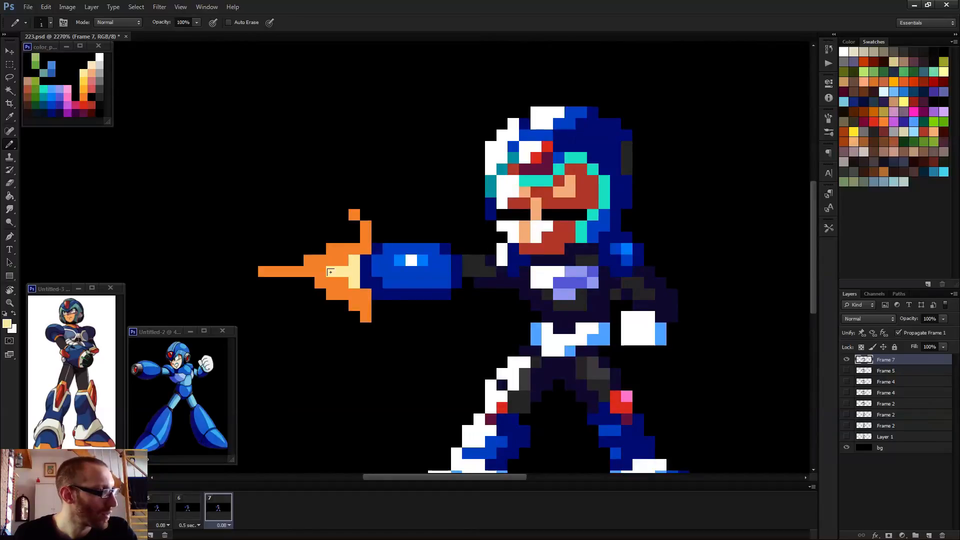
scroll(310, 263, down, 4)
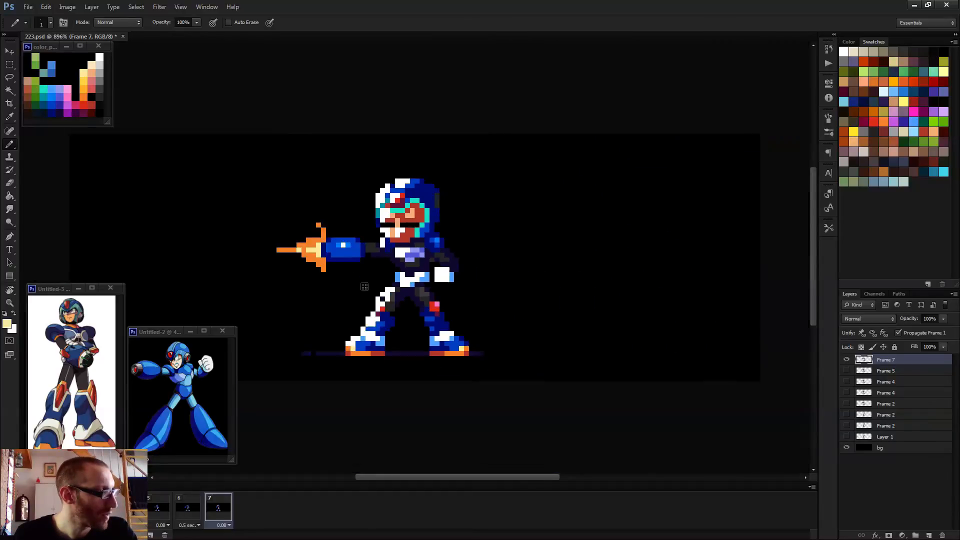
- Add detached orange spark pixels ahead of, above and below the muzzle flash, erasing the bent tip of its upper spike
alt+click(316, 262)
scroll(359, 273, down, 3)
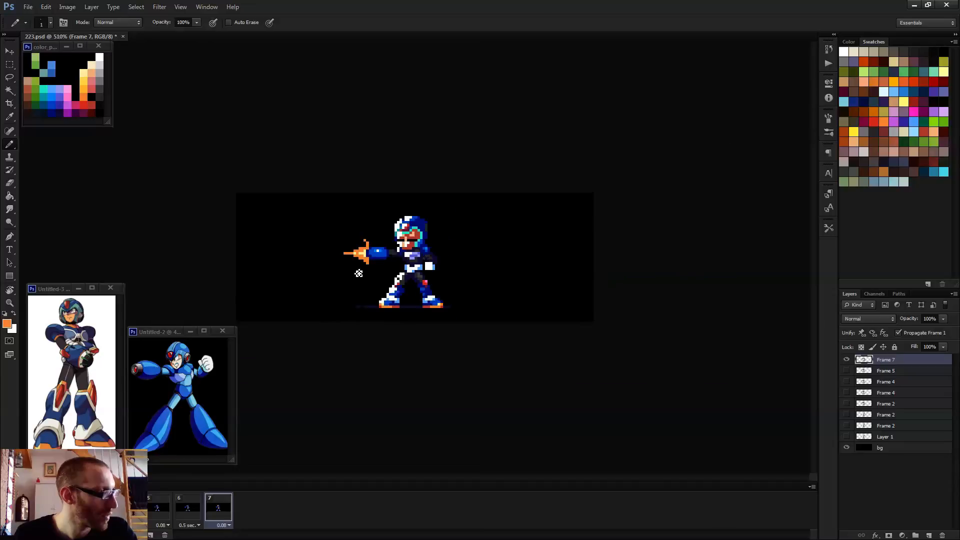
scroll(339, 264, up, 1)
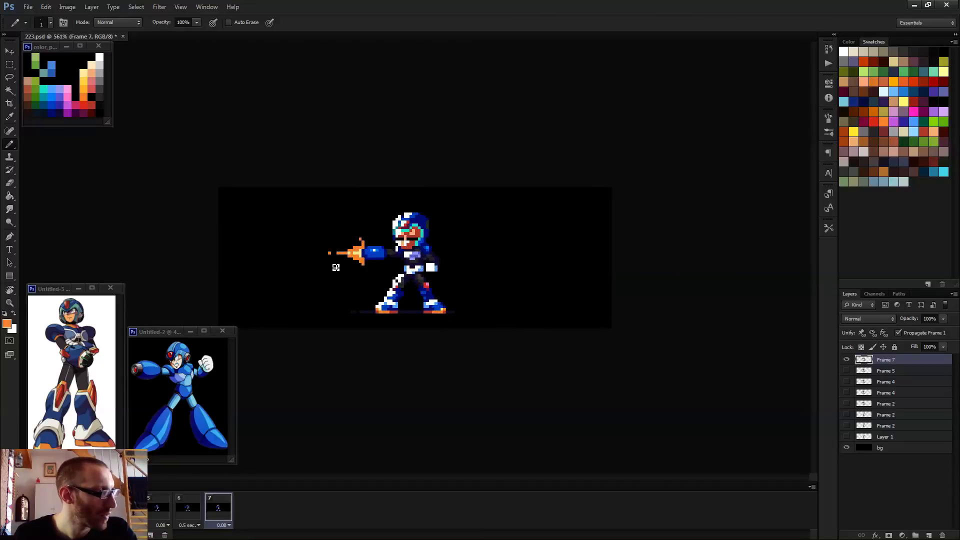
scroll(355, 271, up, 2)
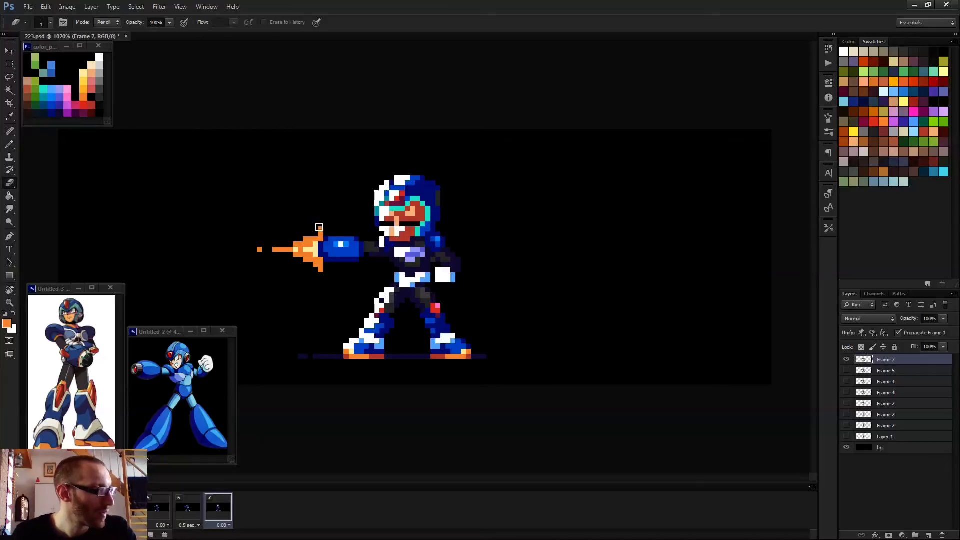
click(320, 219)
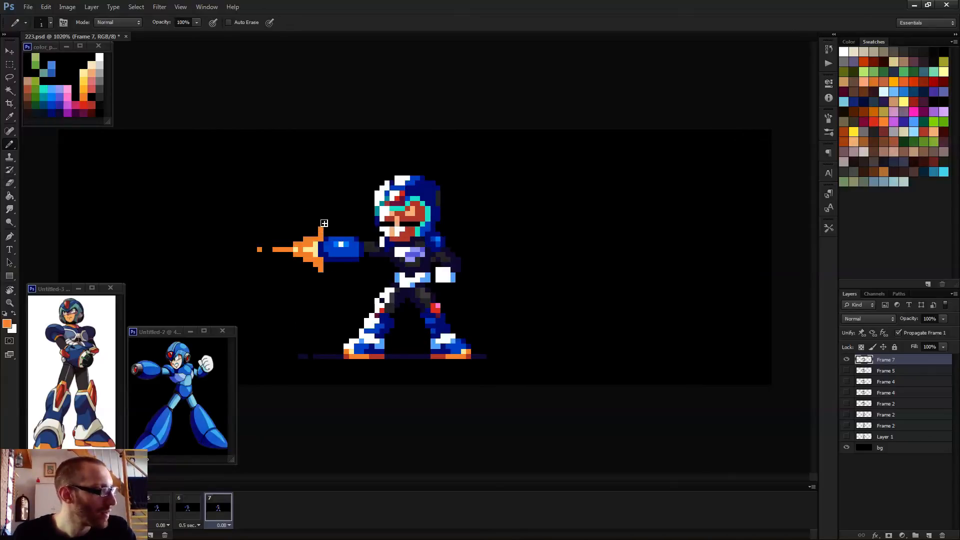
click(320, 279)
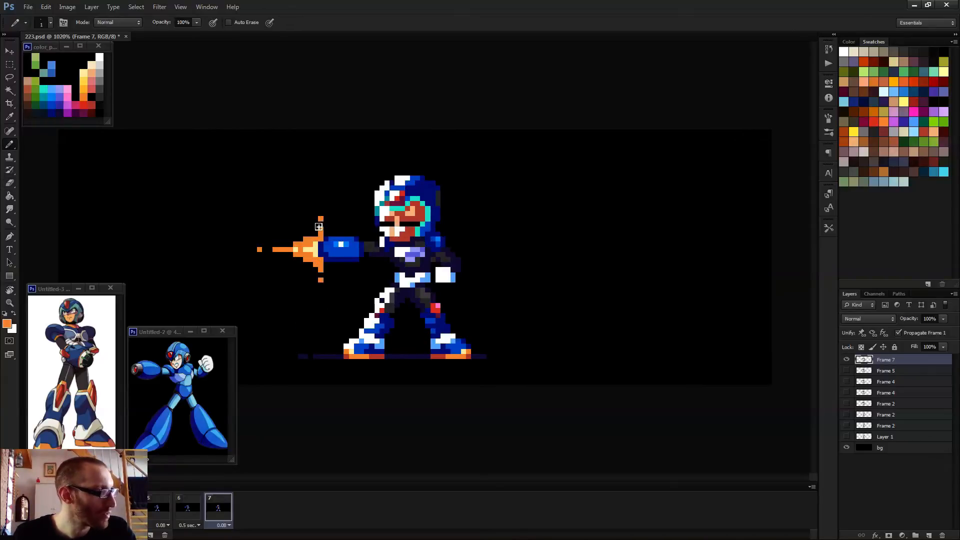
- Scatter two more orange spark pixels diagonally in front of the flash, one on the lower and one on the upper side
key(ctrl+minus)
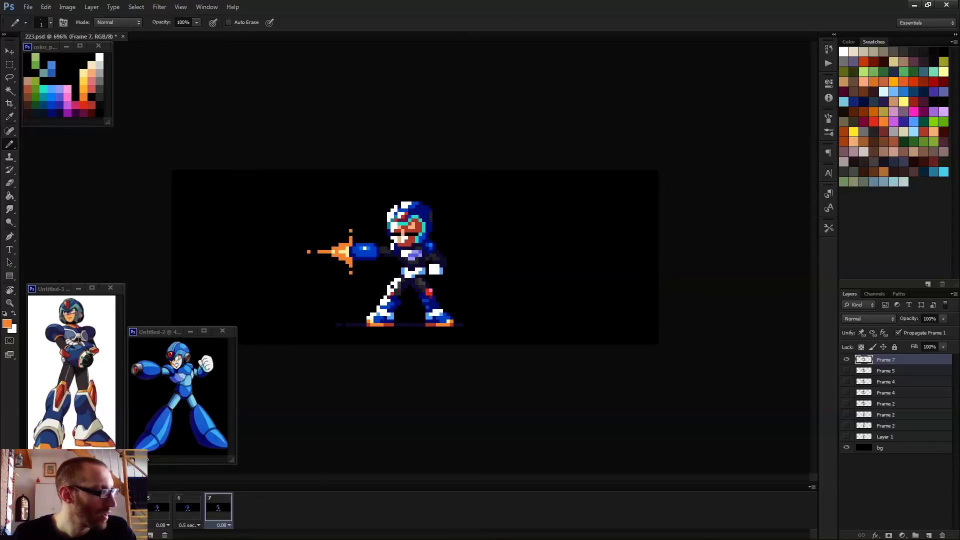
key(ctrl+minus)
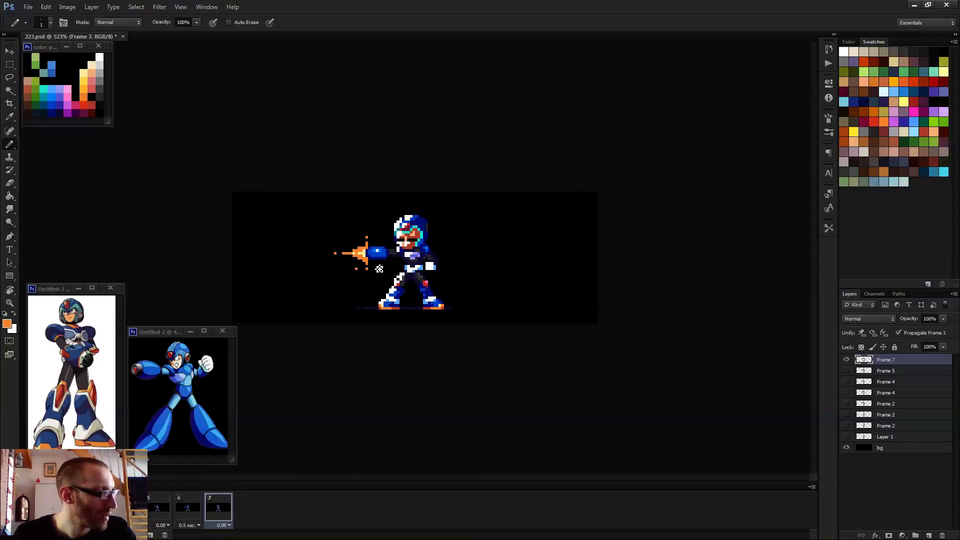
scroll(388, 255, down, 2)
scroll(397, 272, up, 3)
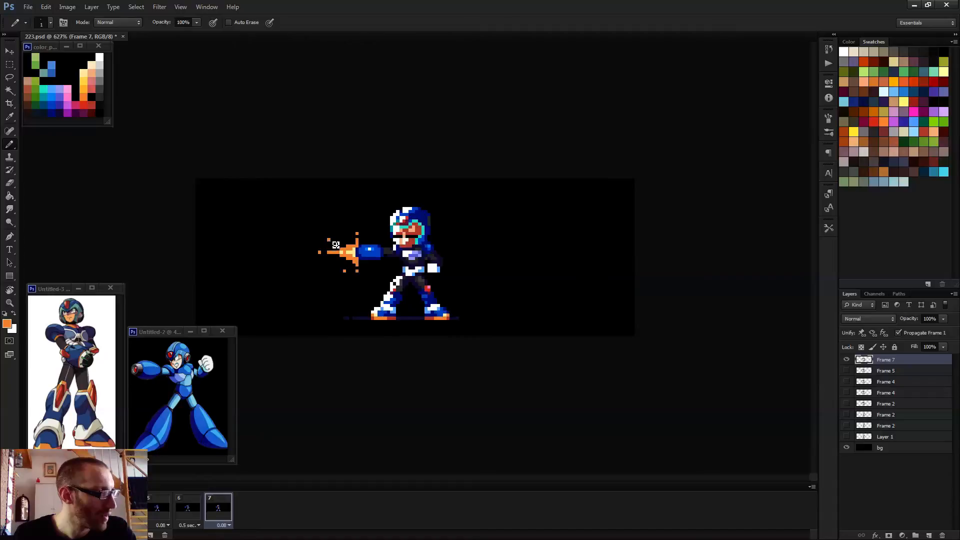
scroll(375, 293, down, 3)
scroll(378, 285, up, 7)
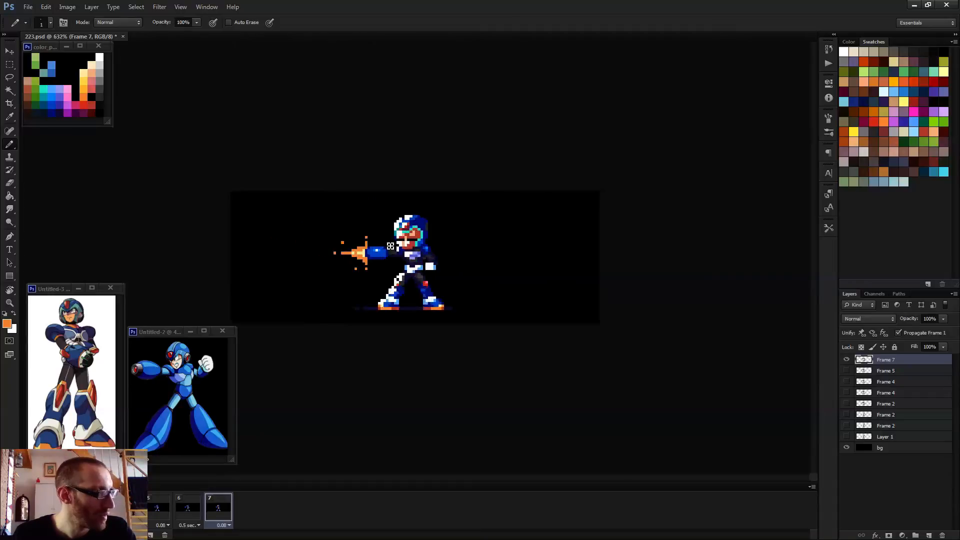
- Darken the front and upper edge of the buster with navy blue, recolour its white highlight bright blue, and check it at small size
alt+click(274, 233)
mouse_move(280, 238)
mouse_down()
mouse_move(280, 248)
mouse_move(302, 258)
mouse_up()
click(291, 227)
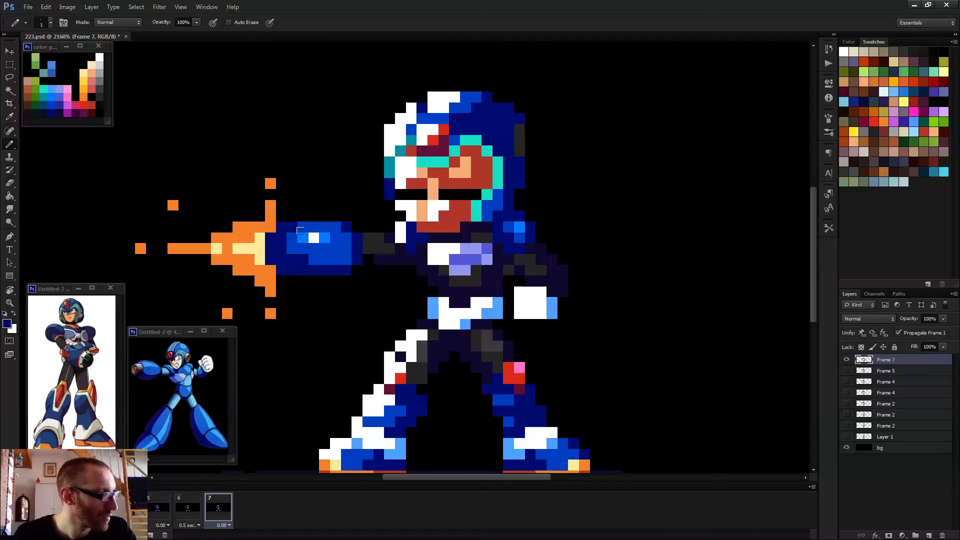
click(300, 226)
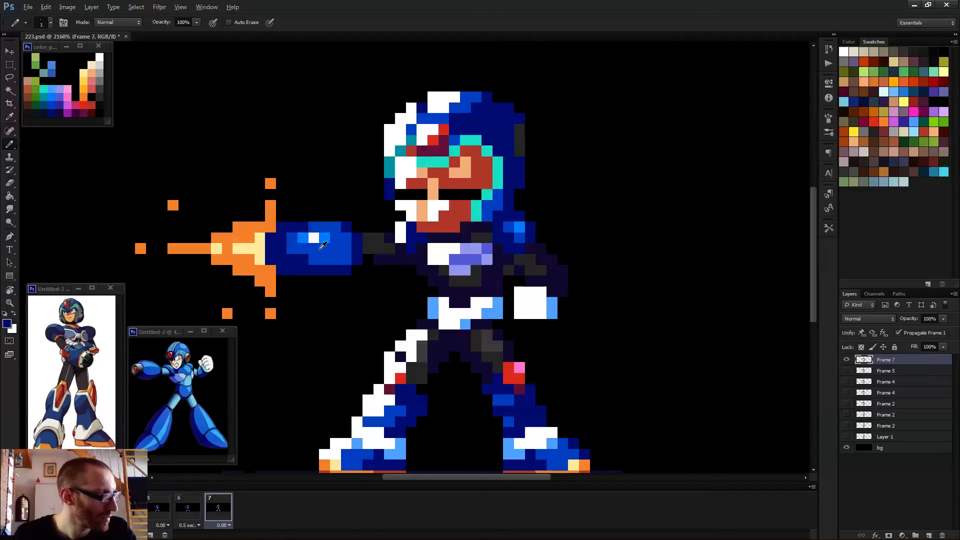
alt+click(320, 249)
alt+click(321, 239)
click(314, 238)
scroll(324, 248, down, 2)
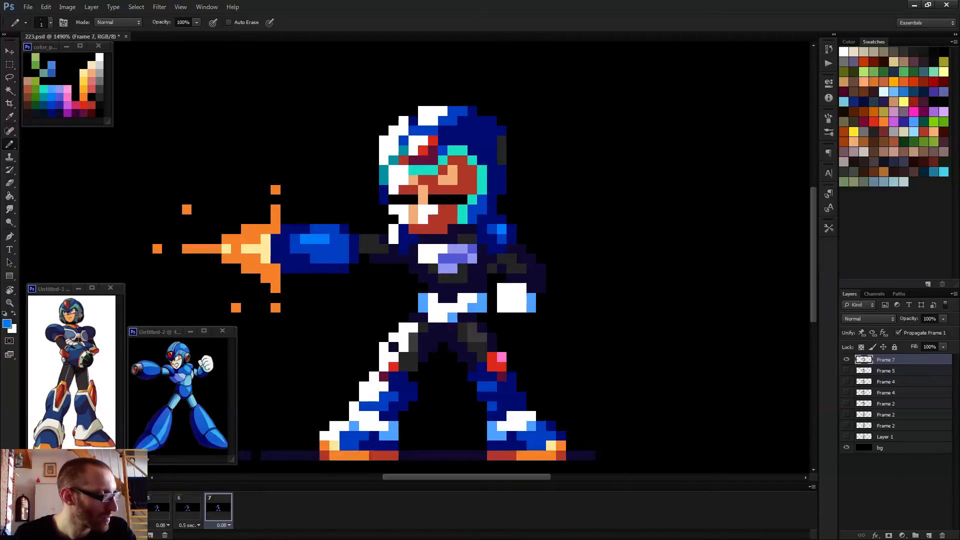
scroll(359, 268, down, 4)
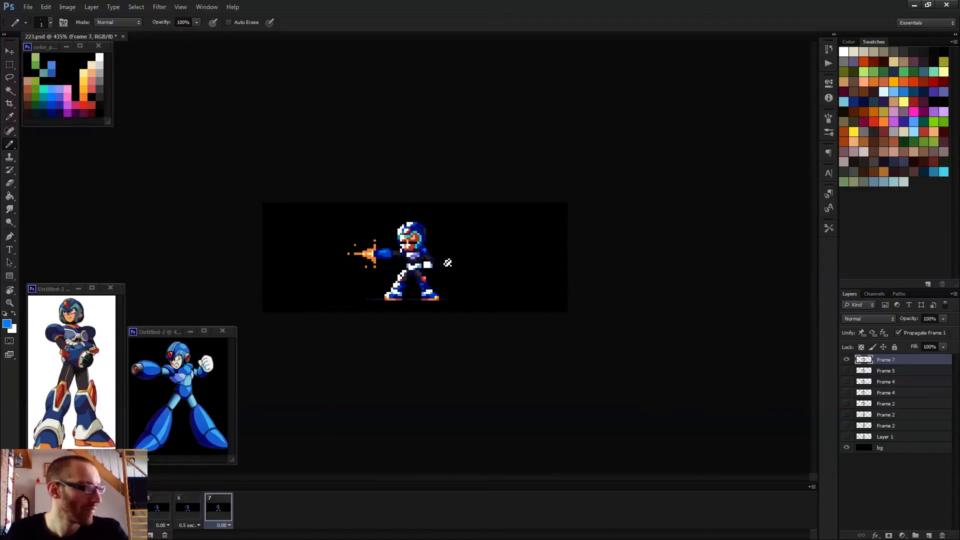
key(space)
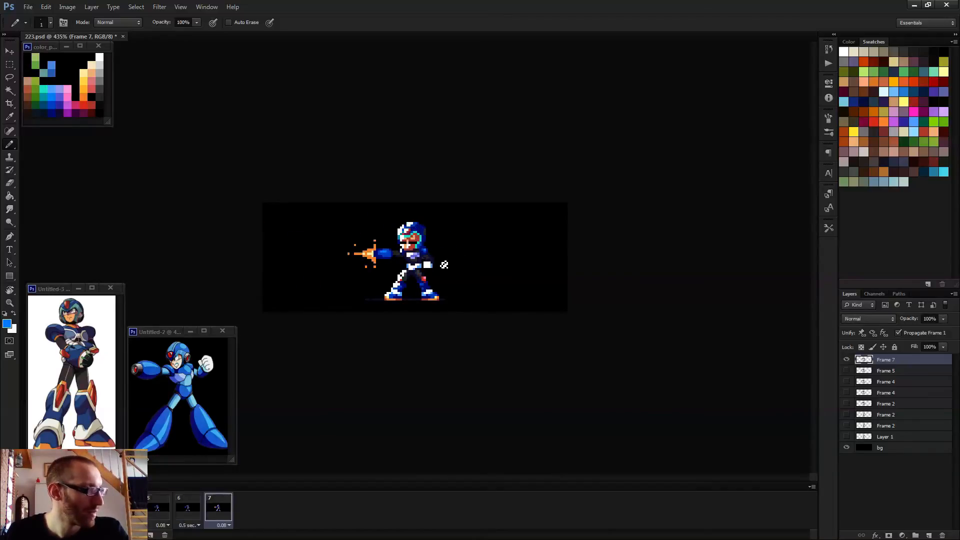
key(space)
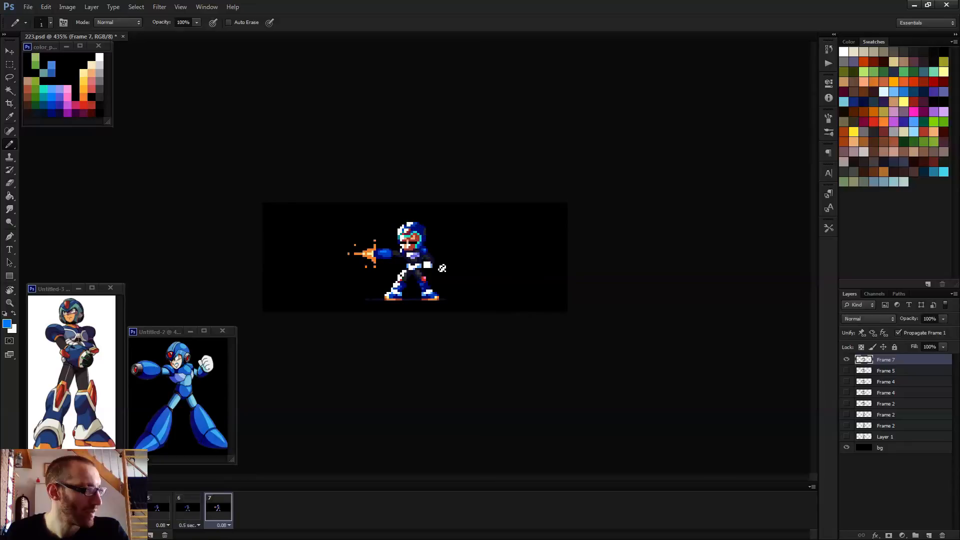
scroll(442, 267, down, 1)
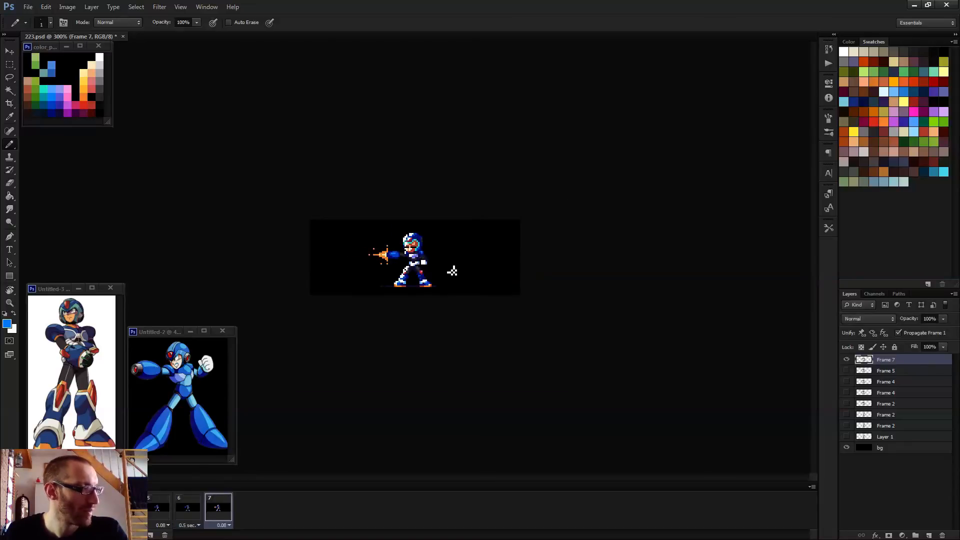
- Duplicate frame 6 with its Frame 5 layer and move the new frame to the end as frame 8
click(196, 508)
click(885, 373)
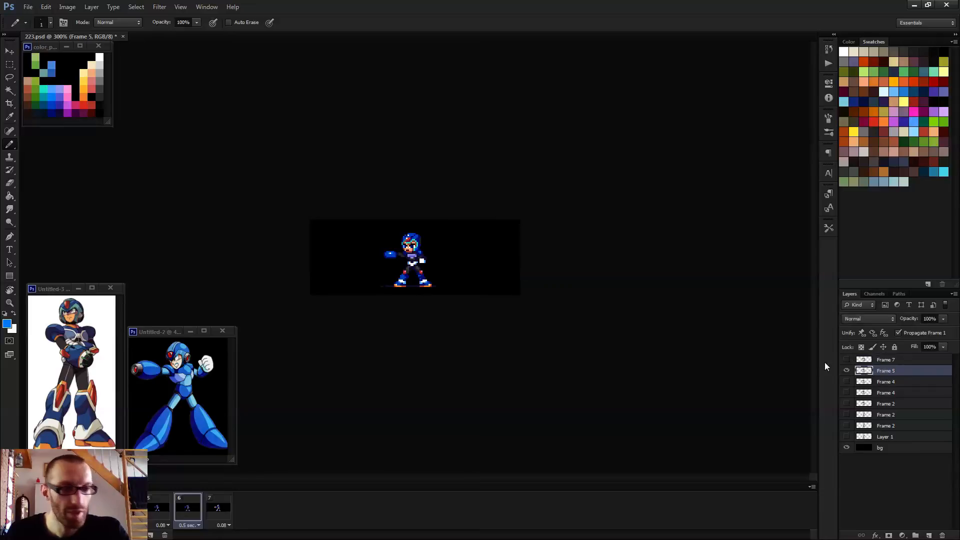
key(F2)
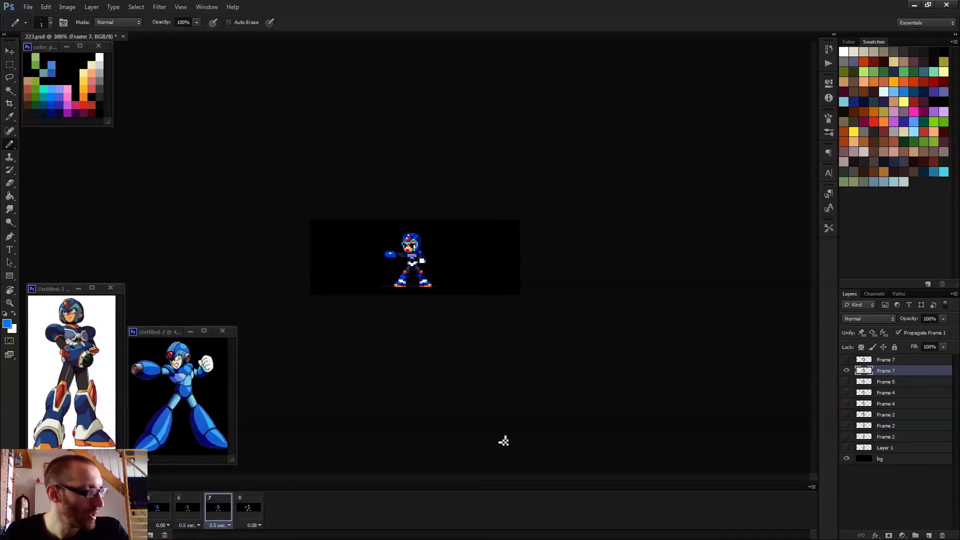
drag(218, 514, 252, 510)
- Set the delay of frame 8 to 0.08 seconds and compare it with the flash frame before it
click(259, 525)
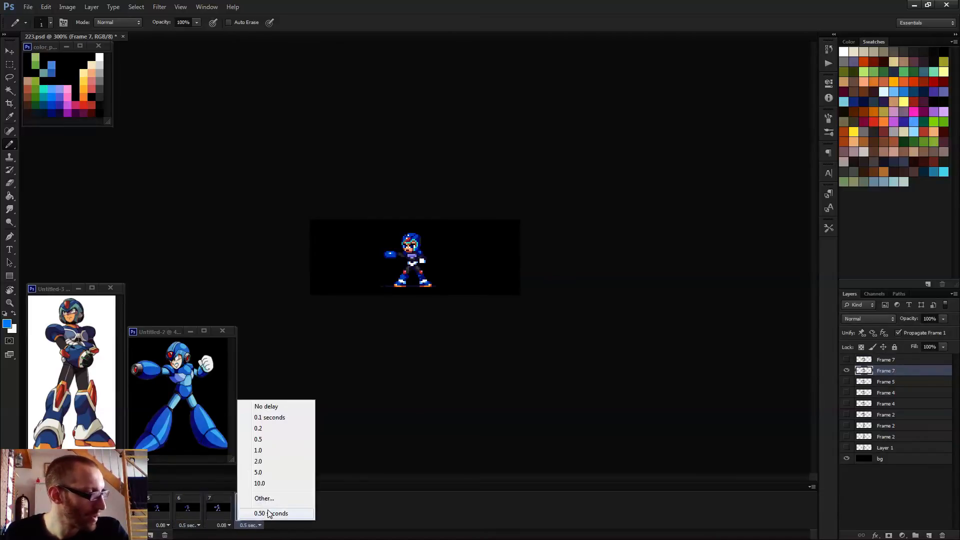
click(274, 497)
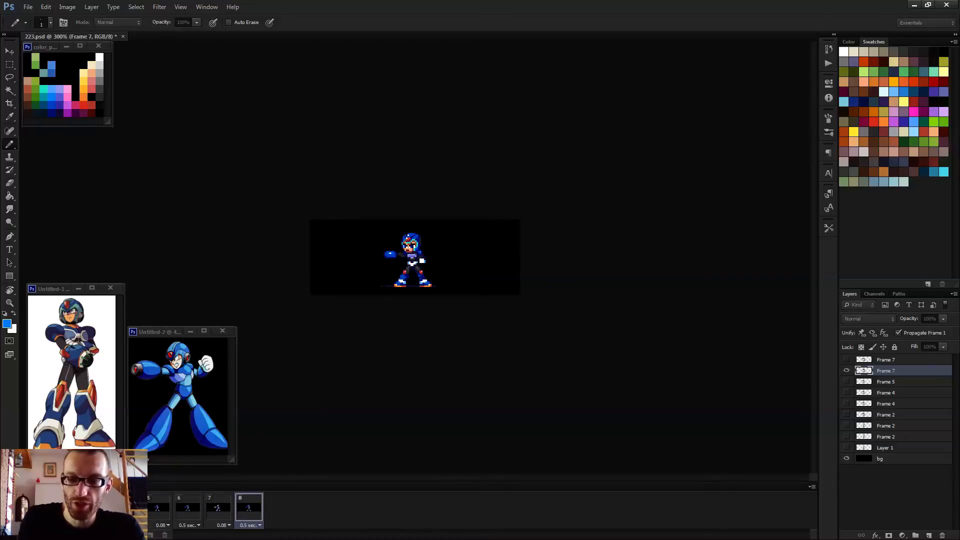
key(Return)
key(Left)
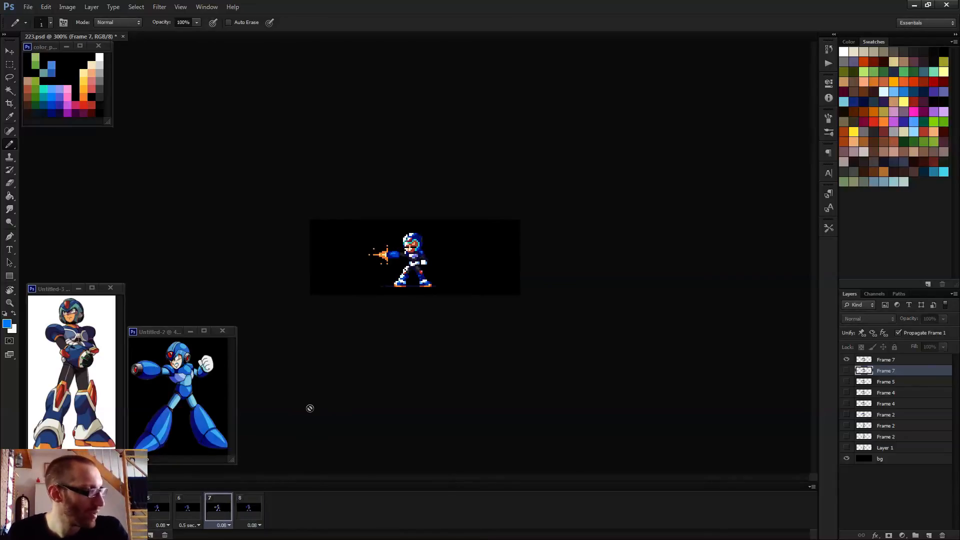
key(Right)
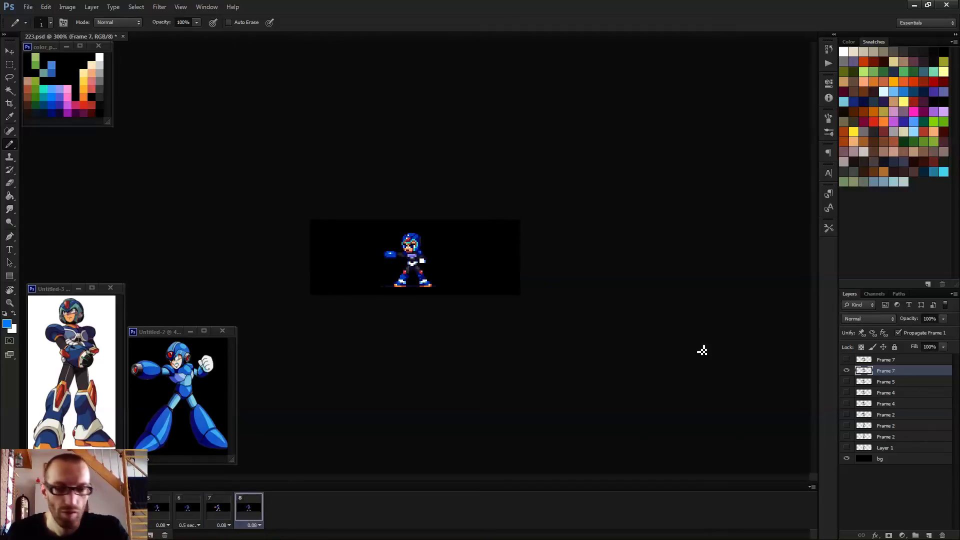
- Select the whole head including the chin in frame 8, shift it one pixel toward the buster, and deselect
key(m)
scroll(416, 255, up, 5)
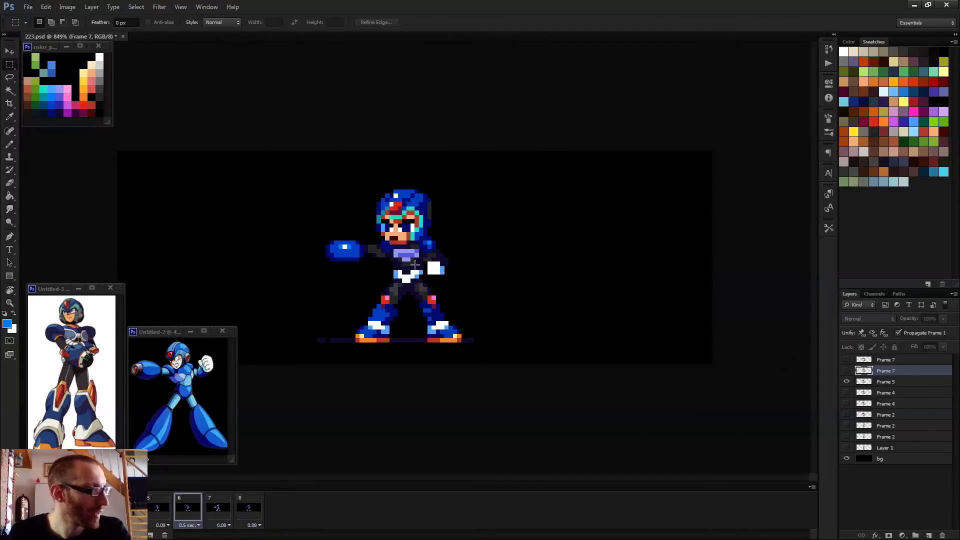
drag(364, 176, 448, 235)
scroll(419, 250, up, 2)
drag(362, 222, 384, 235)
scroll(420, 250, up, 2)
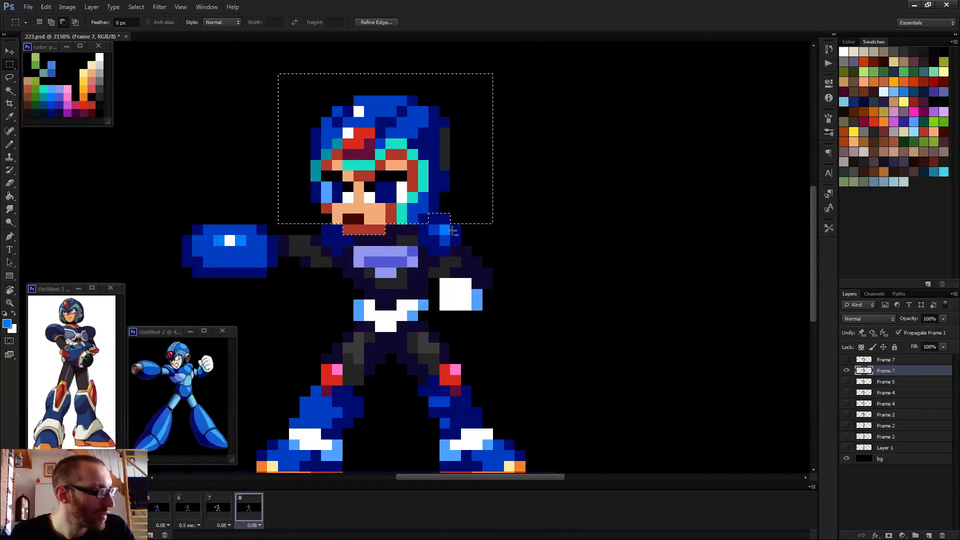
scroll(550, 235, down, 2)
key(ctrl+Left)
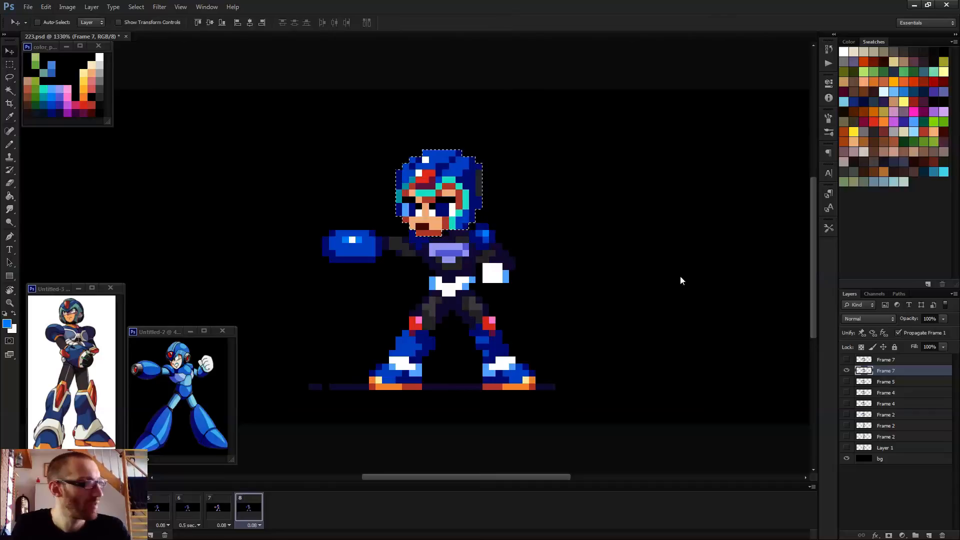
key(ctrl+d)
scroll(557, 280, down, 1)
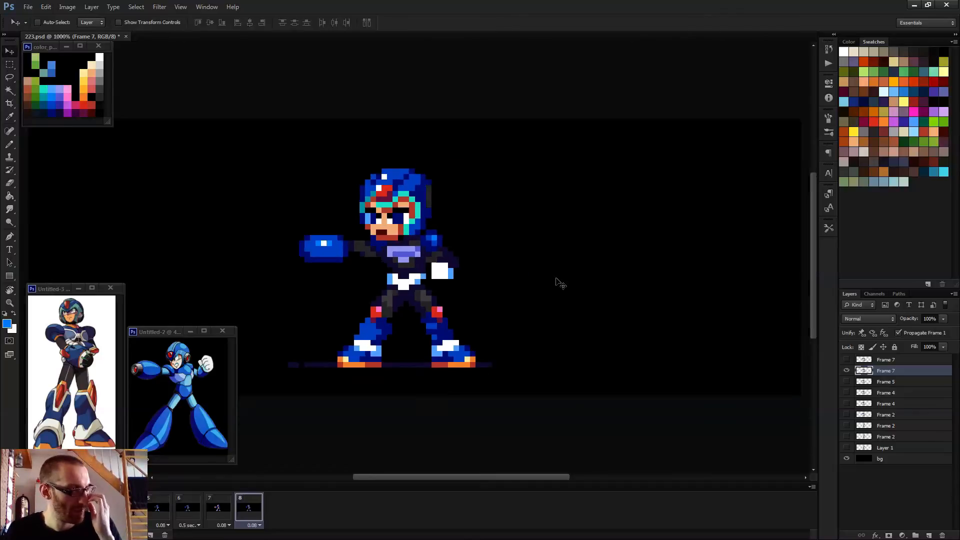
- Darken the side edges and lower tip of the chest plate in frame 8 with its sampled darker violet
key(b)
scroll(350, 212, up, 2)
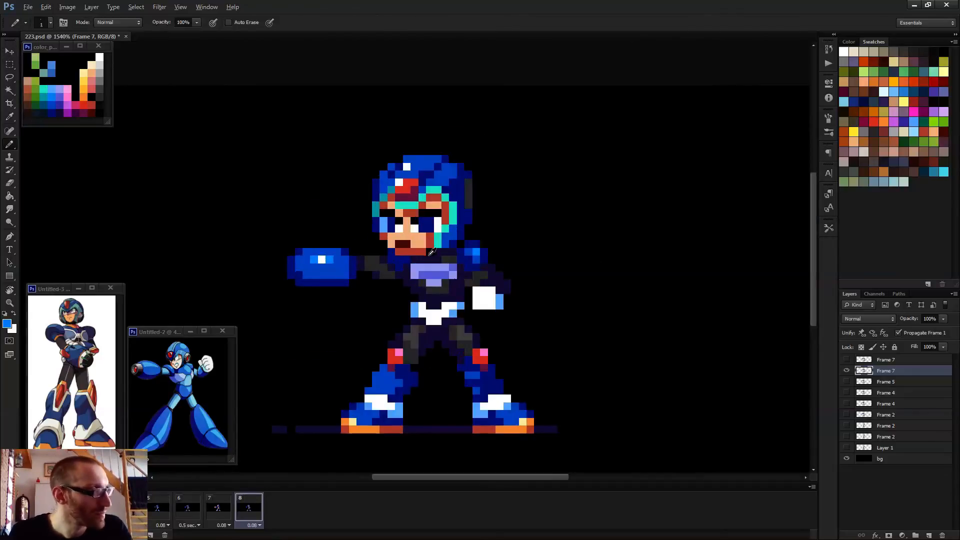
alt+click(430, 254)
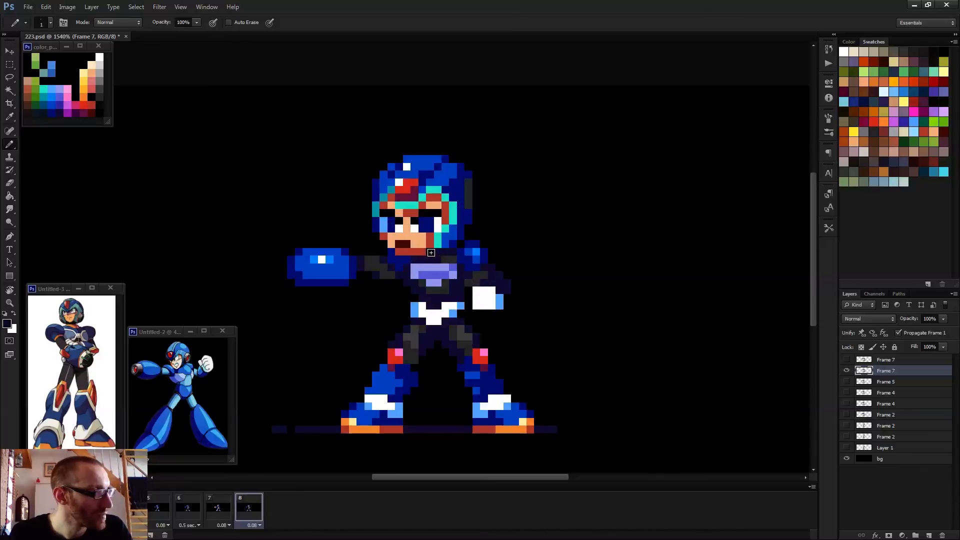
scroll(448, 284, up, 2)
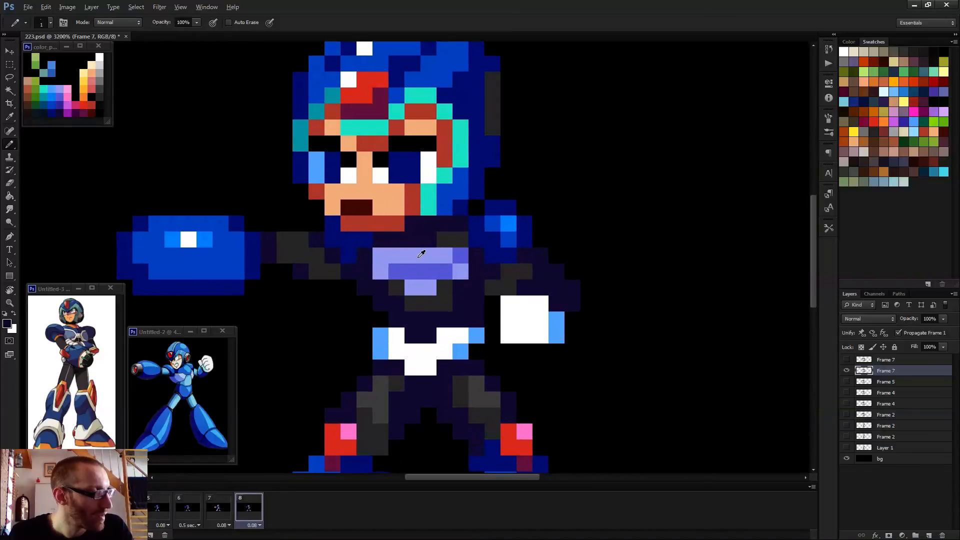
alt+click(421, 254)
click(380, 256)
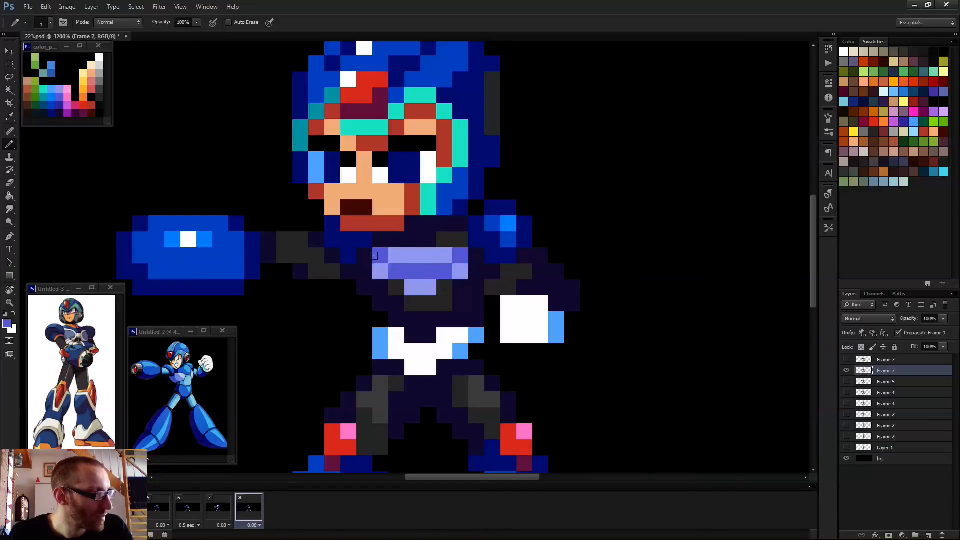
drag(374, 255, 379, 271)
click(412, 288)
click(460, 272)
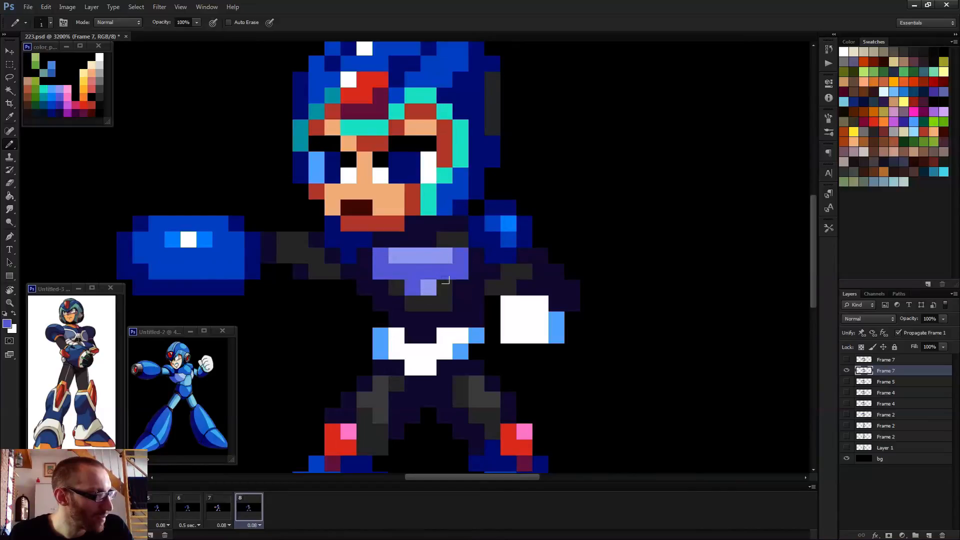
- Shift the grey shading on the front thigh inward using grey tones sampled from the leg
drag(413, 356, 440, 258)
alt+click(413, 320)
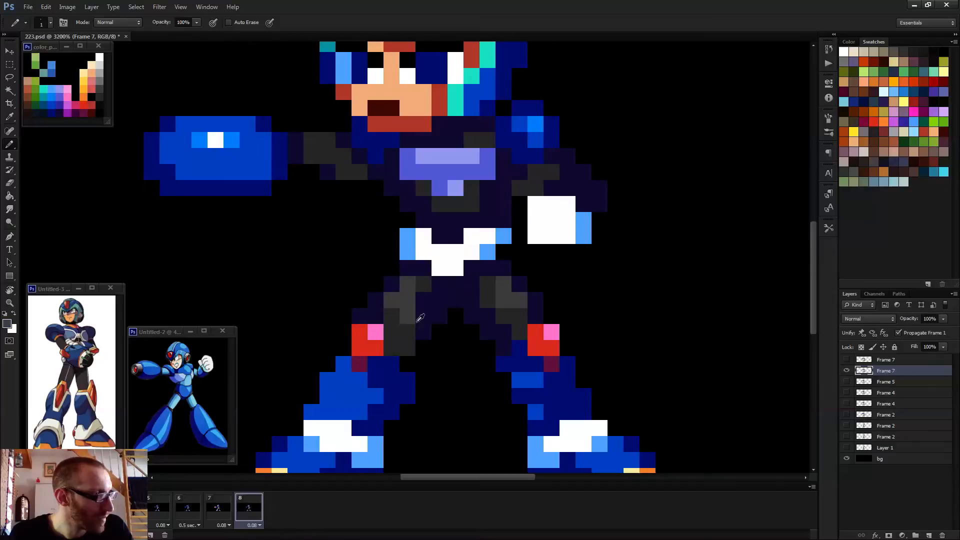
alt+click(414, 340)
click(423, 300)
click(423, 300)
click(407, 315)
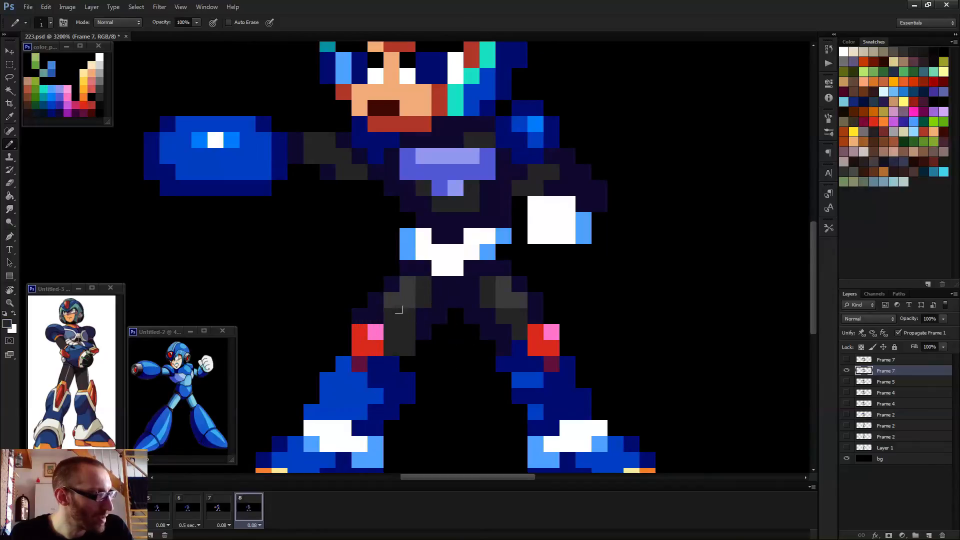
drag(391, 316, 392, 331)
- Rework the rear thigh shading with sampled dark grey, darkening its inner edge and moving the lighter grey toward the outside
alt+click(510, 302)
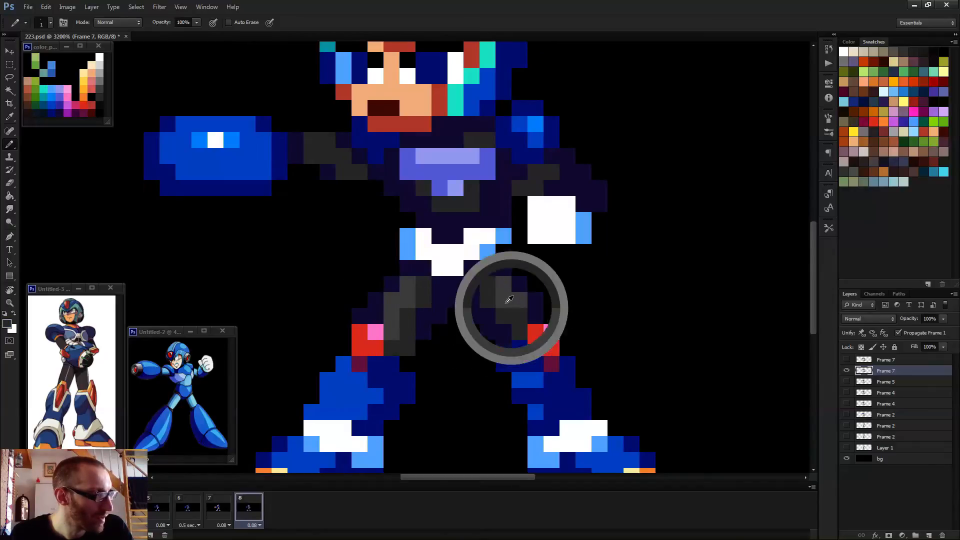
click(487, 315)
click(504, 332)
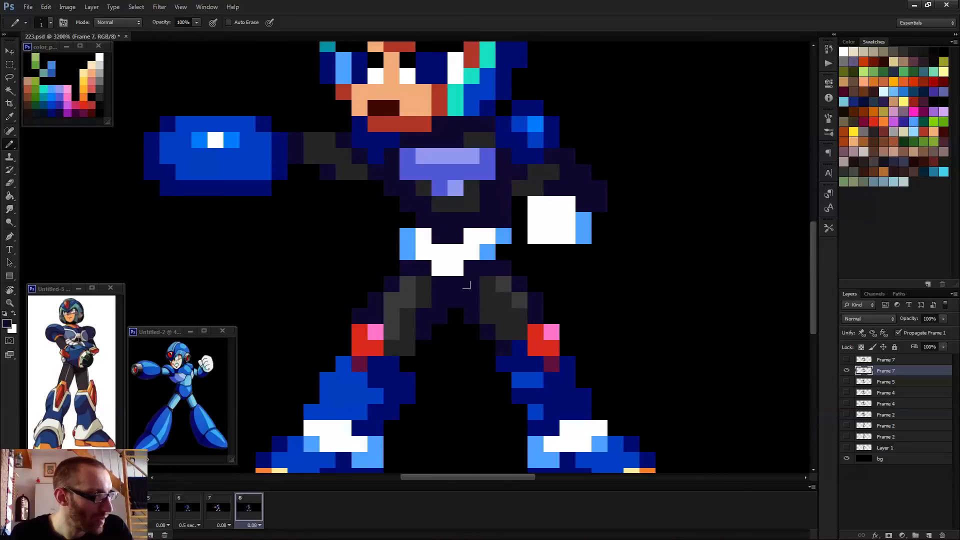
drag(485, 300, 485, 316)
alt+click(499, 306)
click(496, 279)
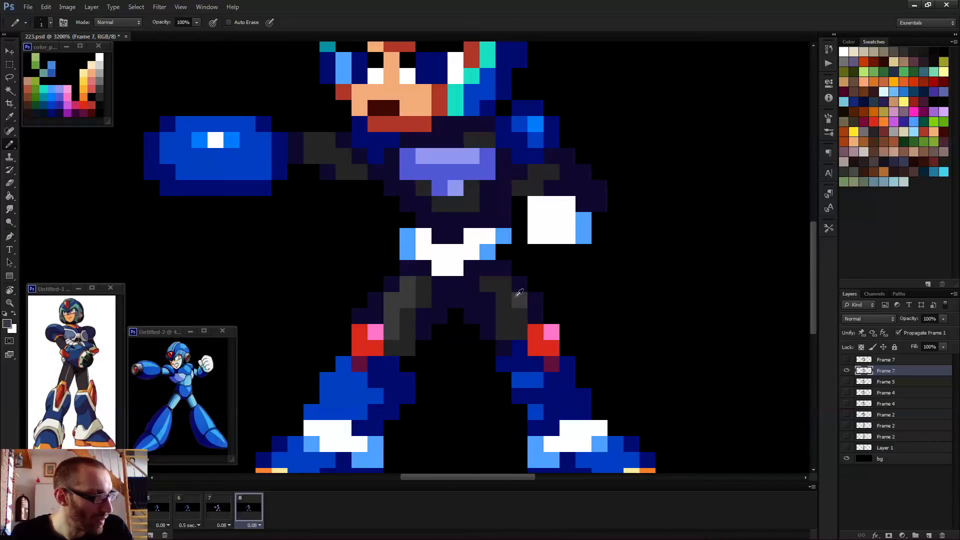
- Compare animation frames 7 and 8 and examine the leg shading of the sprite in frame 8
scroll(524, 317, down, 5)
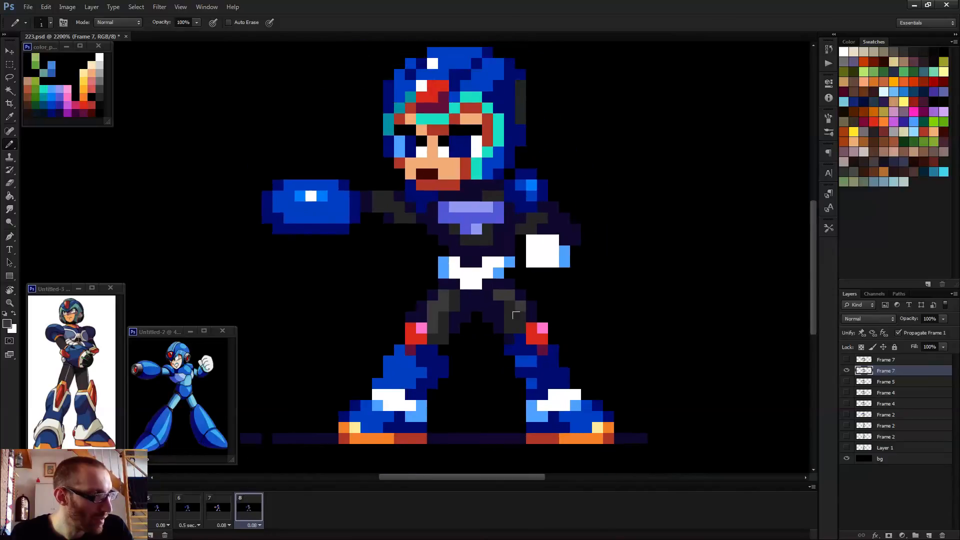
scroll(546, 336, down, 2)
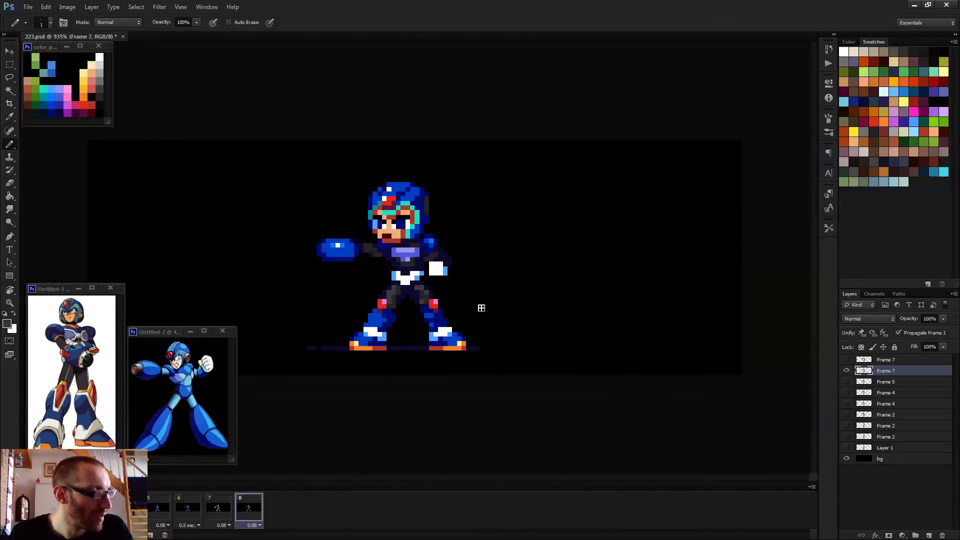
scroll(480, 307, up, 4)
alt+click(402, 301)
scroll(407, 319, down, 2)
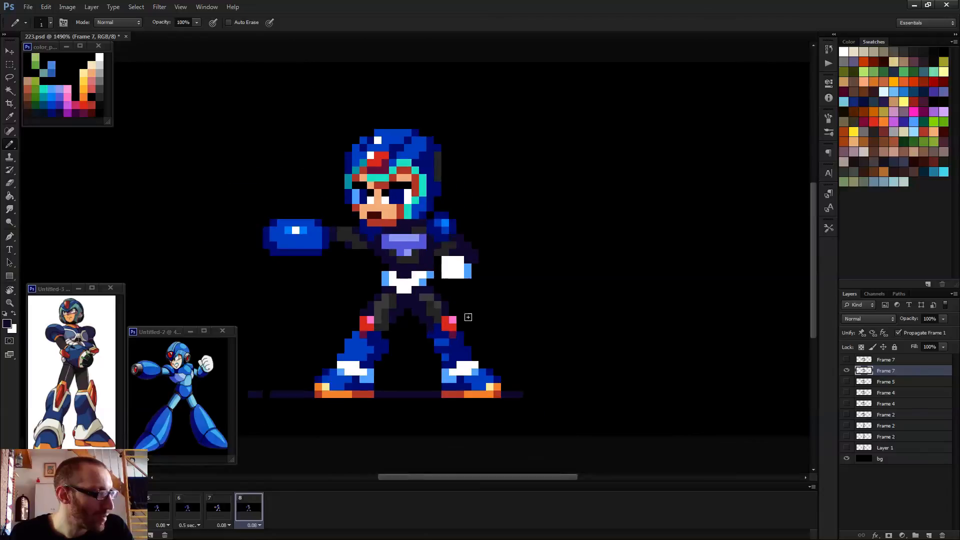
scroll(478, 335, down, 4)
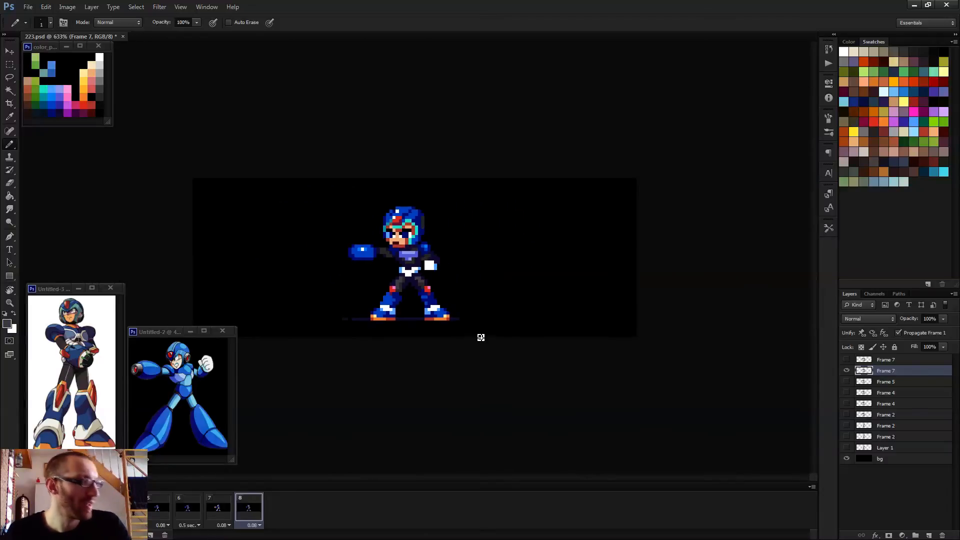
key(Left)
key(Right)
key(Left)
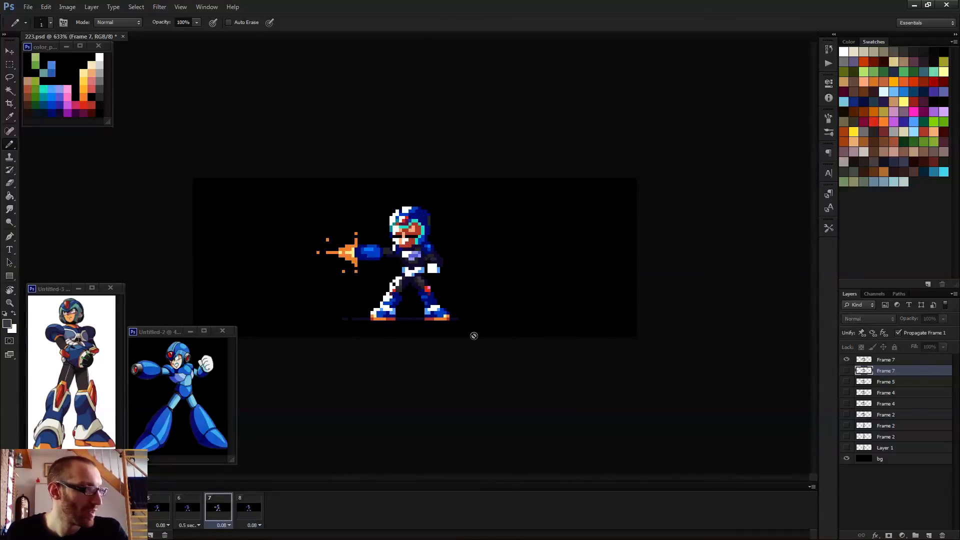
key(Right)
scroll(427, 272, up, 4)
scroll(433, 301, up, 3)
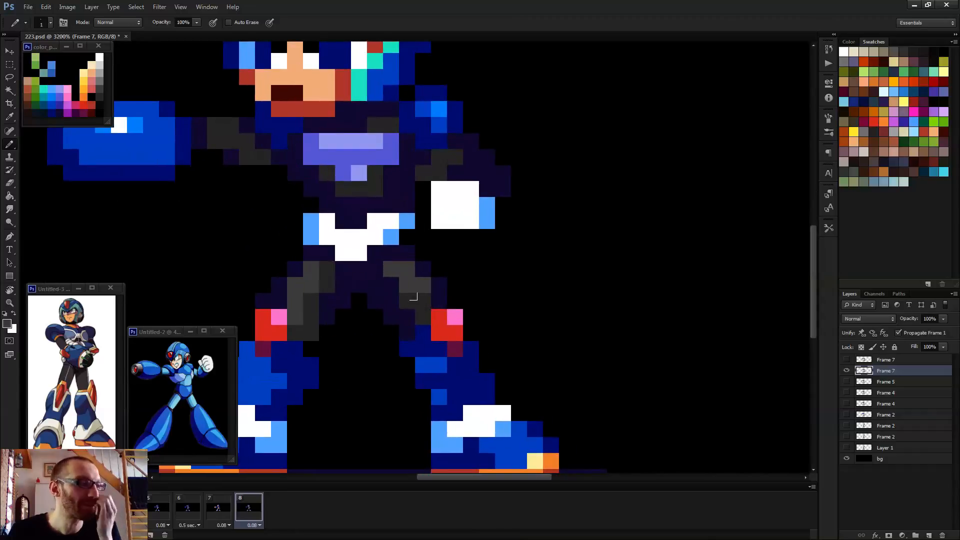
- Sample the dark grey from the right-hand thigh in frame 8, paint the thigh's inner edge with it, and play the animation
alt+click(402, 297)
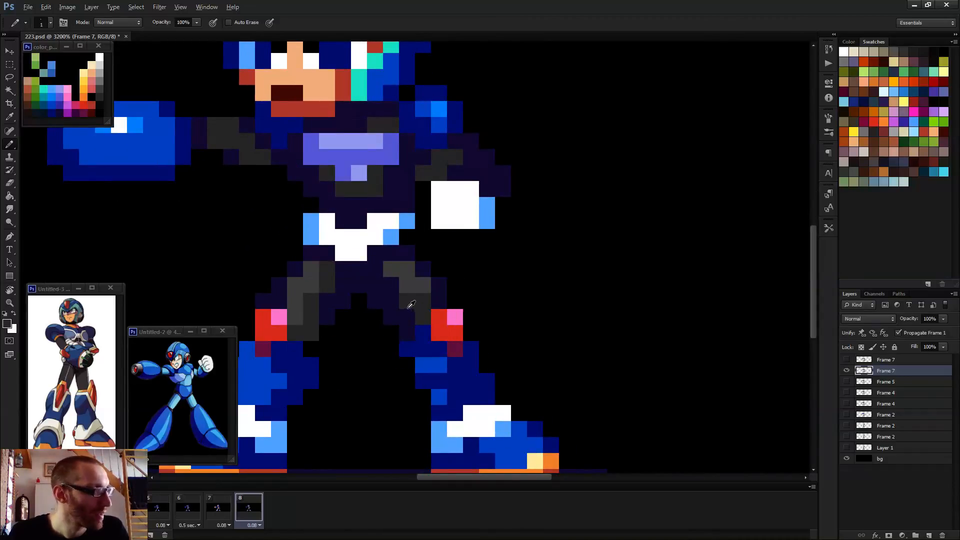
alt+click(426, 301)
drag(407, 316, 383, 305)
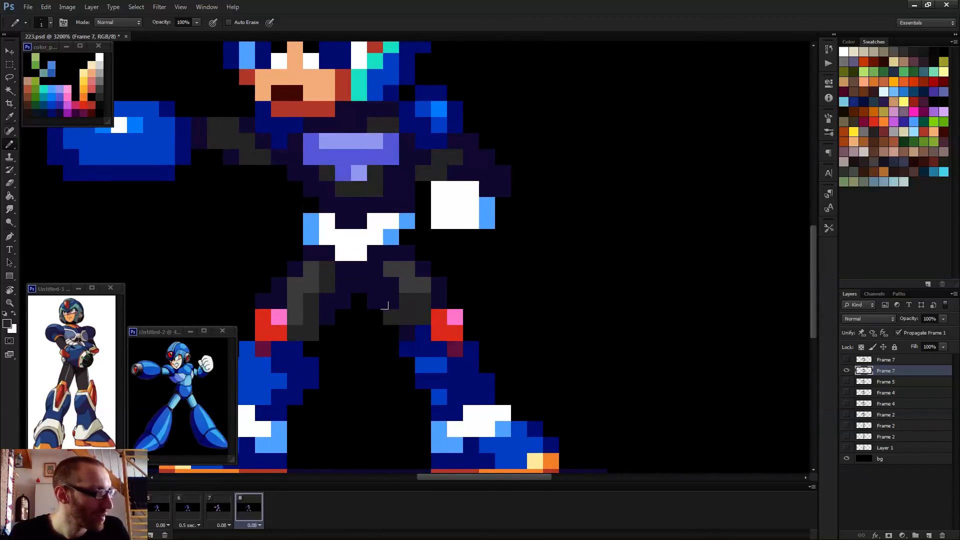
scroll(391, 292, down, 4)
alt+click(419, 310)
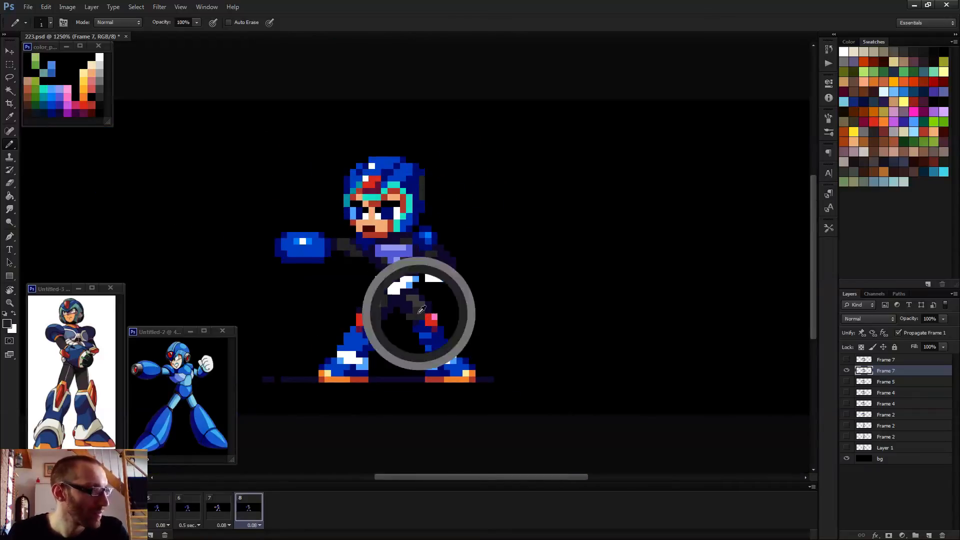
scroll(430, 316, down, 2)
key(space)
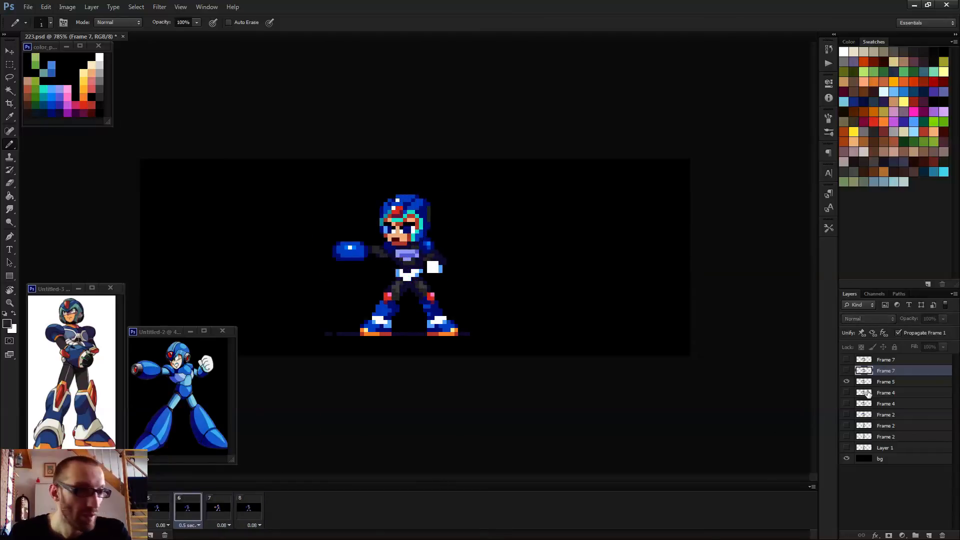
- Duplicate frame 6 as a new frame with its own copy of the Frame 5 layer, and move that copy up the layer stack
click(891, 382)
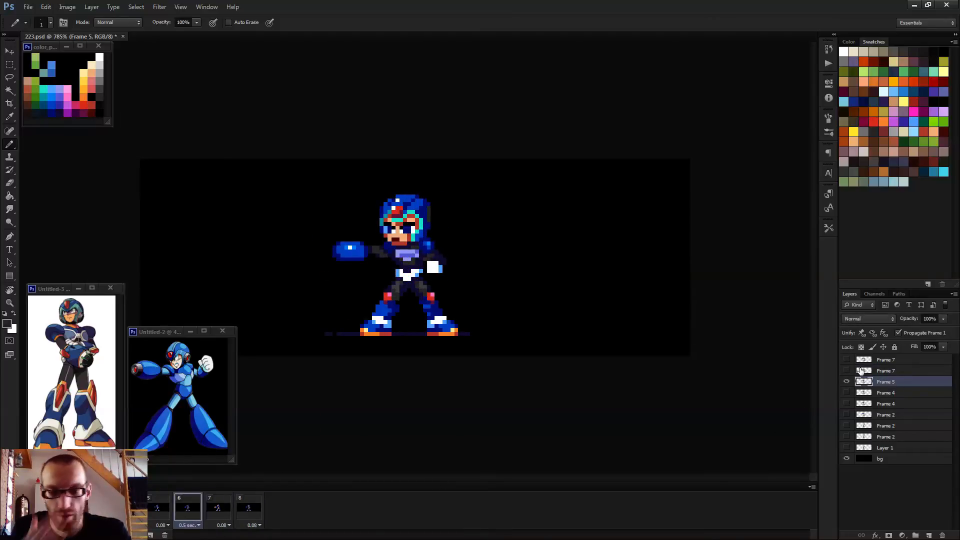
key(F2)
drag(870, 381, 889, 369)
click(875, 362)
key(Left)
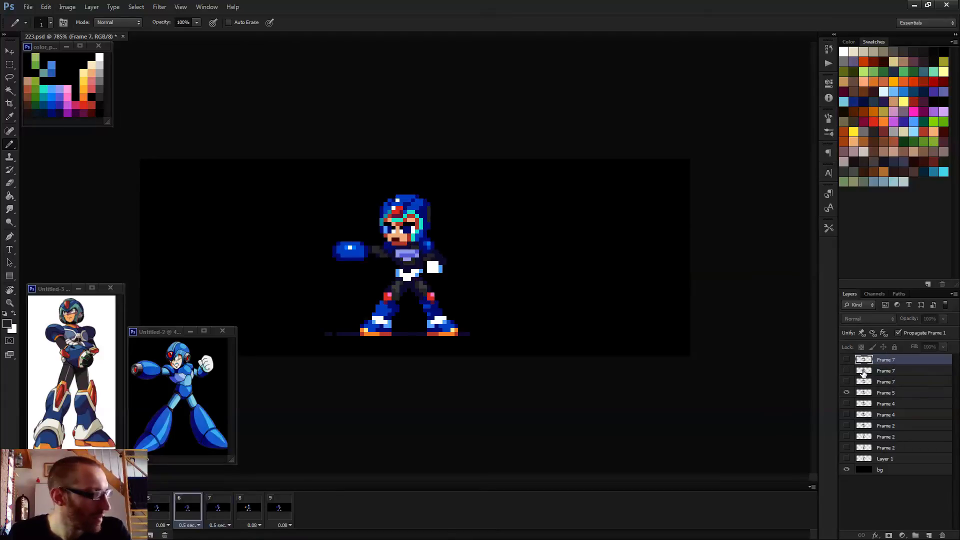
- Step back and forth through frames 5 to 9 to compare the duplicated pose with its neighbours
key(Right)
key(Right)
key(Right)
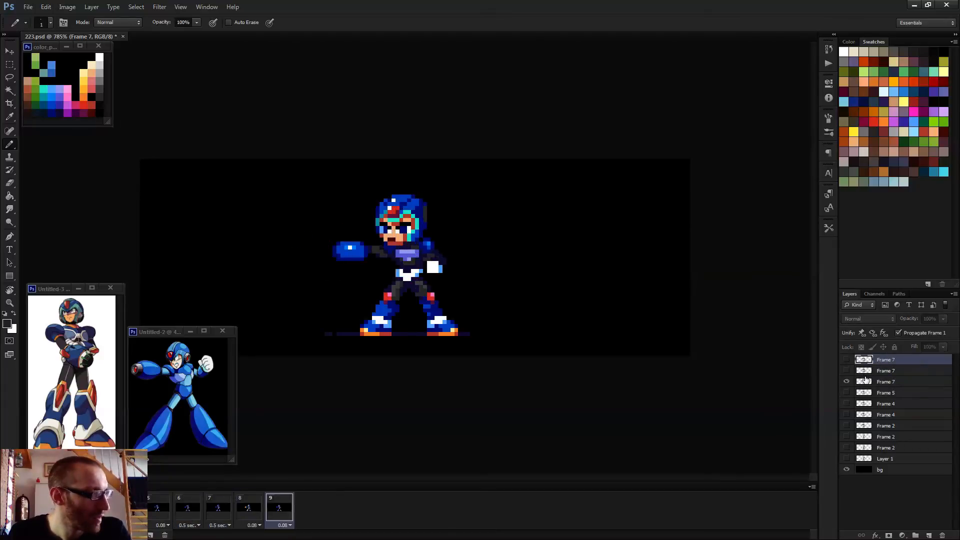
key(Right)
key(Left)
key(Left)
key(Right)
key(Left)
key(Left)
key(Left)
key(Left)
key(Right)
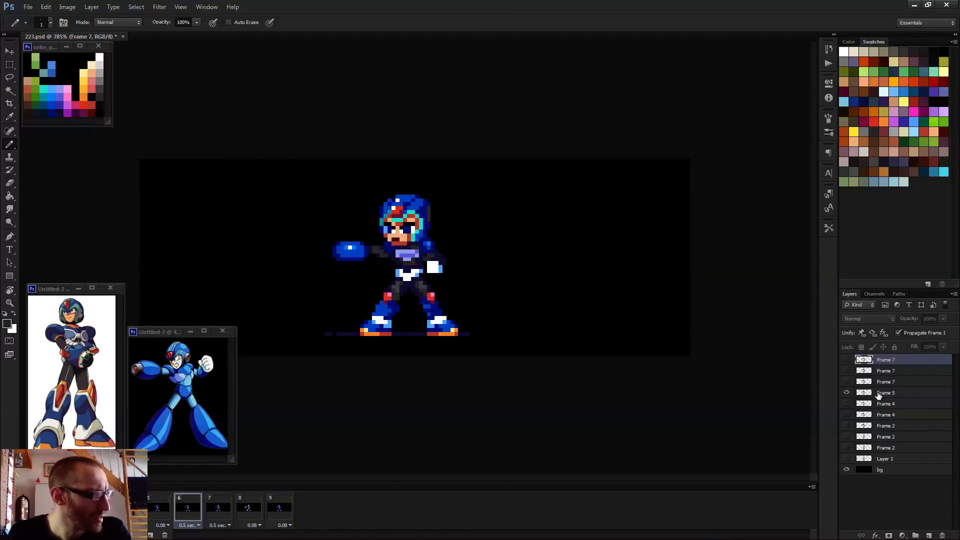
key(Right)
key(Left)
key(Right)
key(Left)
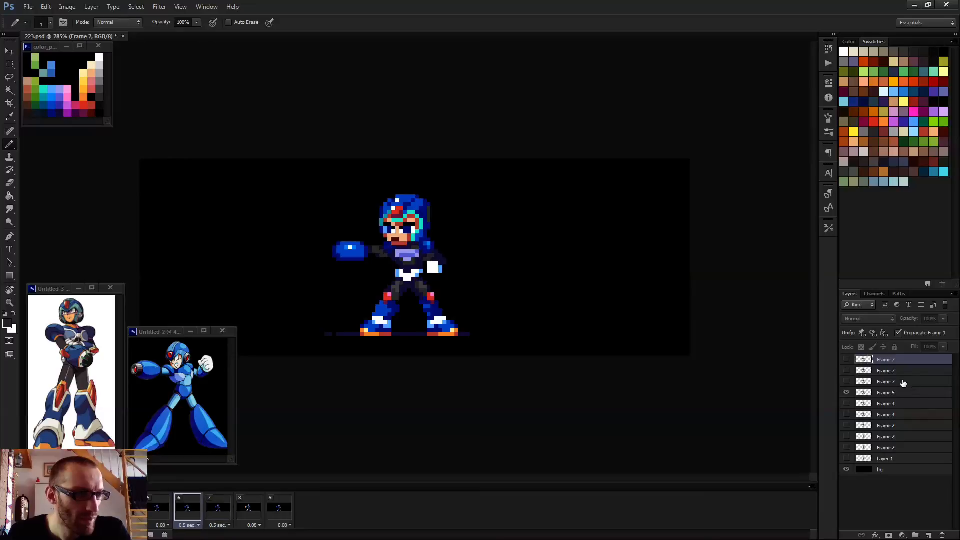
- Move the duplicated 0.5-second frame 7 to the end of the animation
key(Right)
key(Right)
key(Left)
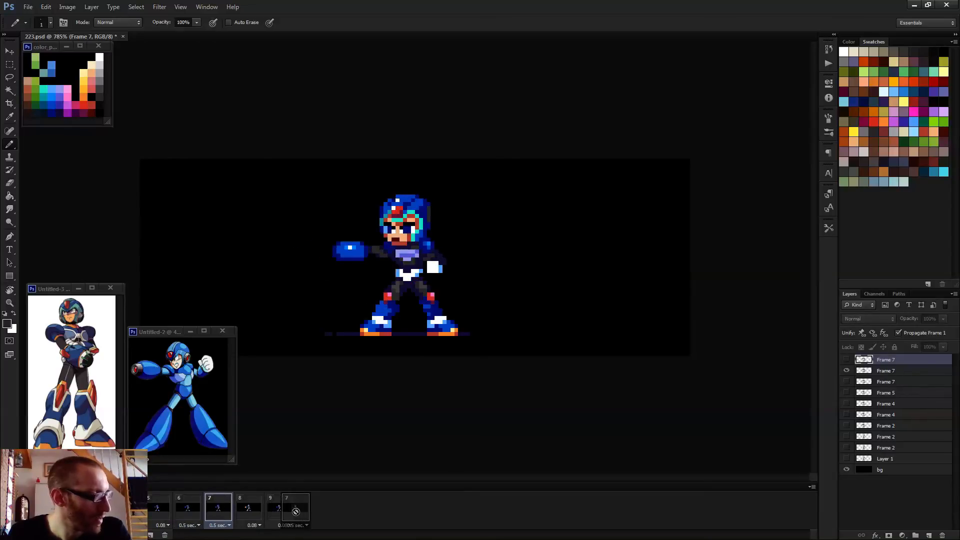
click(286, 514)
- Step through frames 6 to 9 repeatedly to examine the flow from firing to the recovered pose
key(Left)
key(Left)
key(Left)
key(Right)
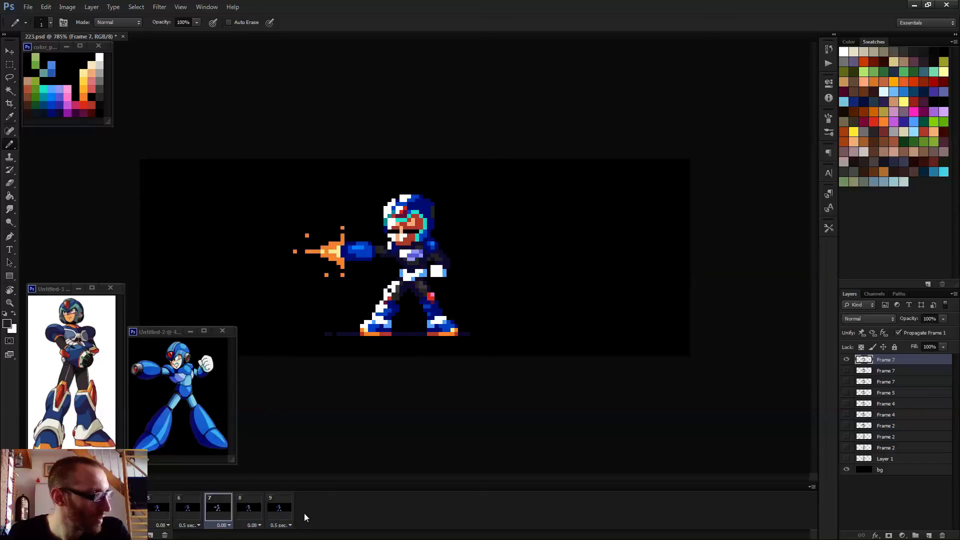
key(Left)
key(Right)
key(Right)
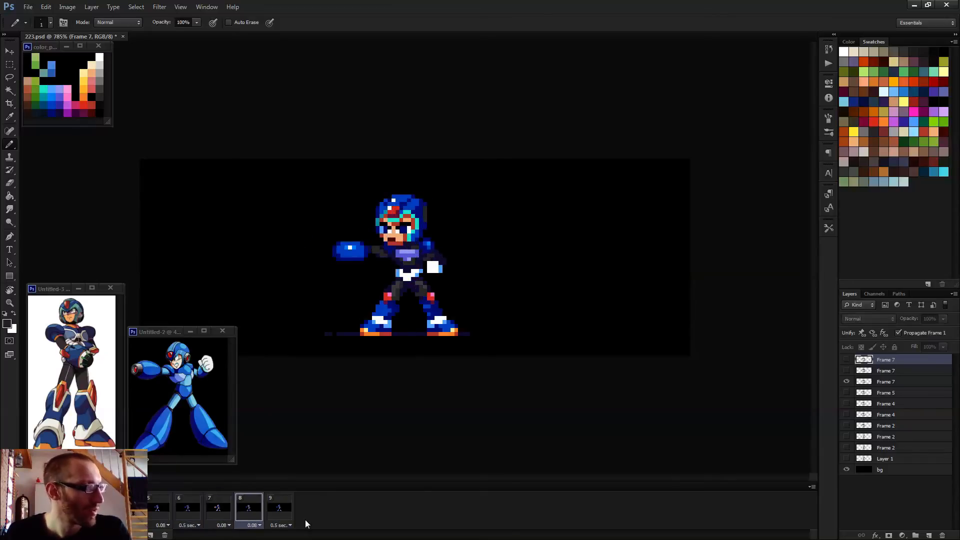
key(Right)
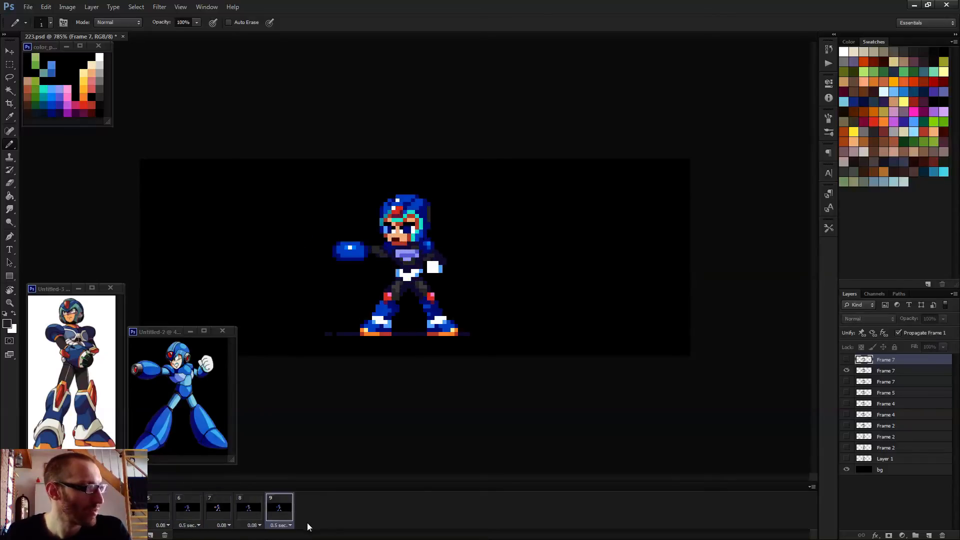
scroll(437, 351, down, 3)
key(Left)
key(Left)
key(Left)
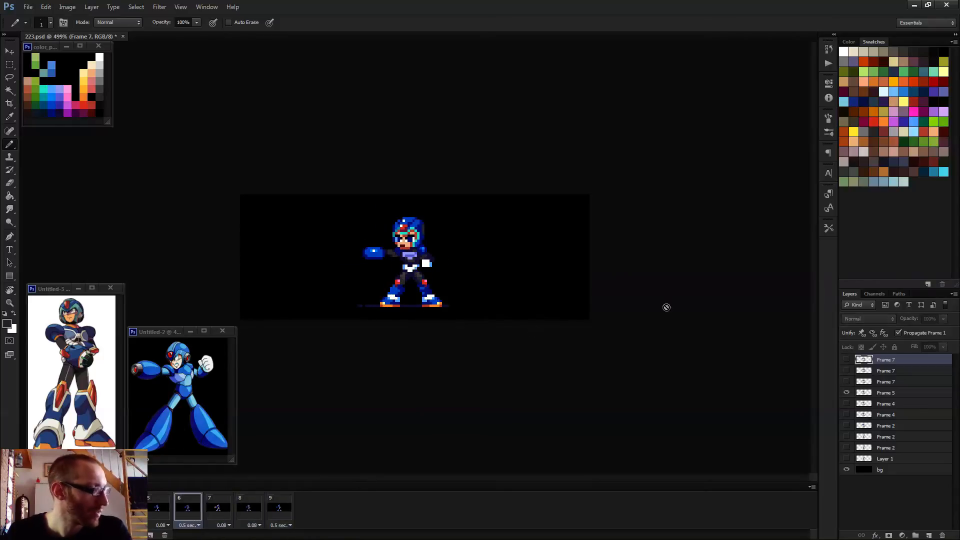
key(Right)
key(Right)
key(Right)
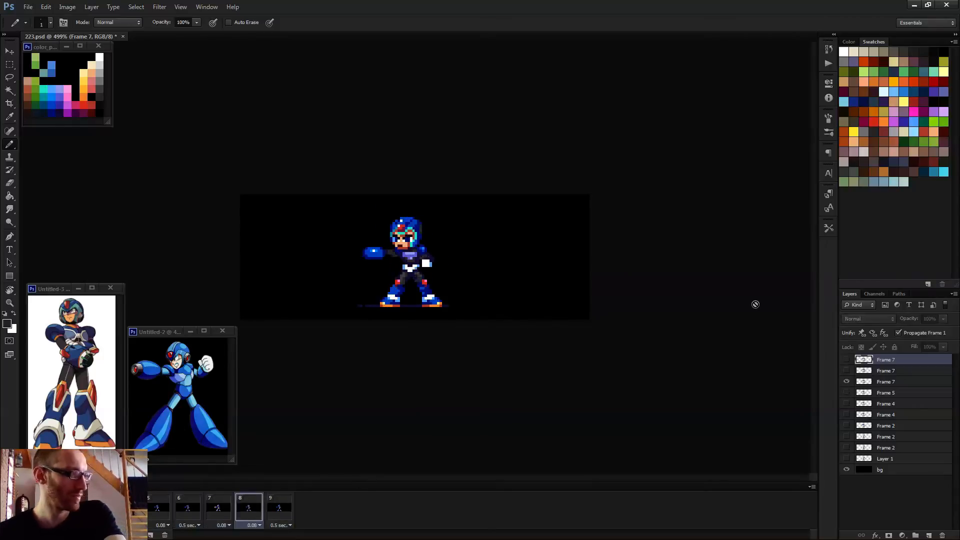
key(Right)
key(Left)
key(Left)
key(Left)
key(Left)
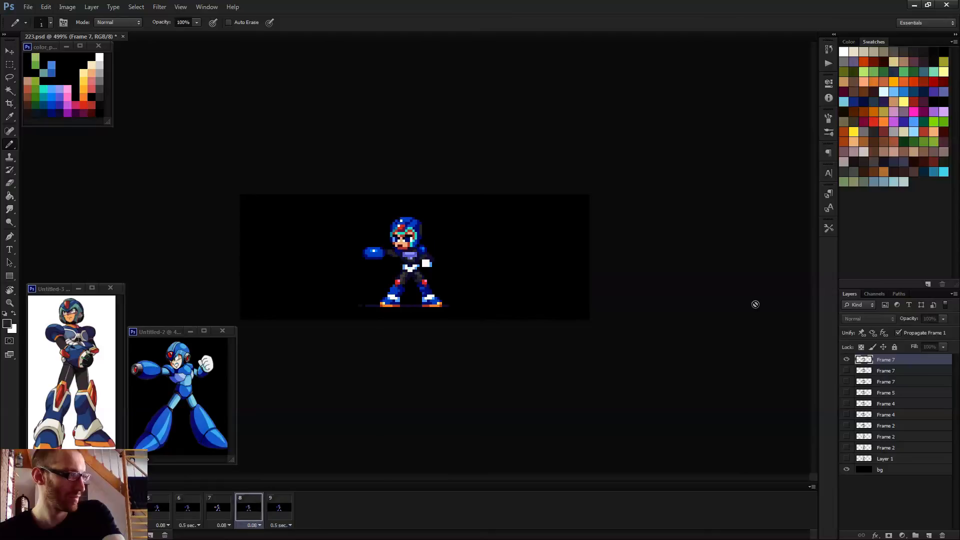
key(Right)
key(Right)
key(Right)
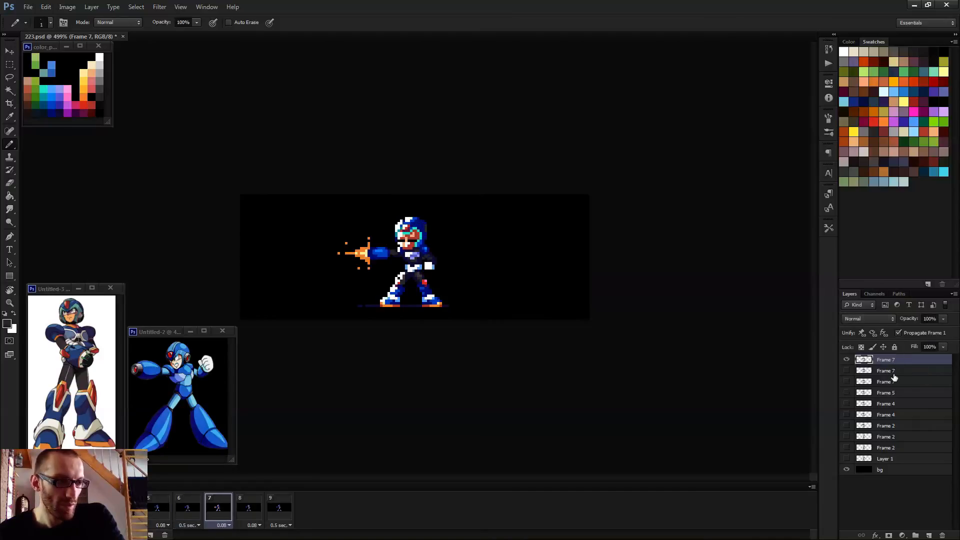
- Move the muzzle-flash layer directly above the Frame 5 layer and step through frames 6 to 9 to check the order
drag(895, 361, 902, 389)
key(Left)
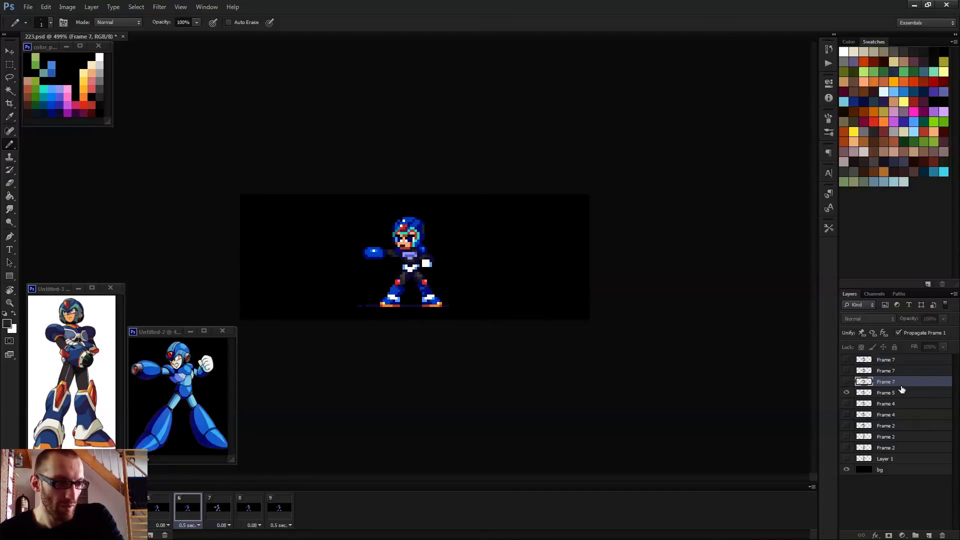
key(Right)
key(Right)
key(Right)
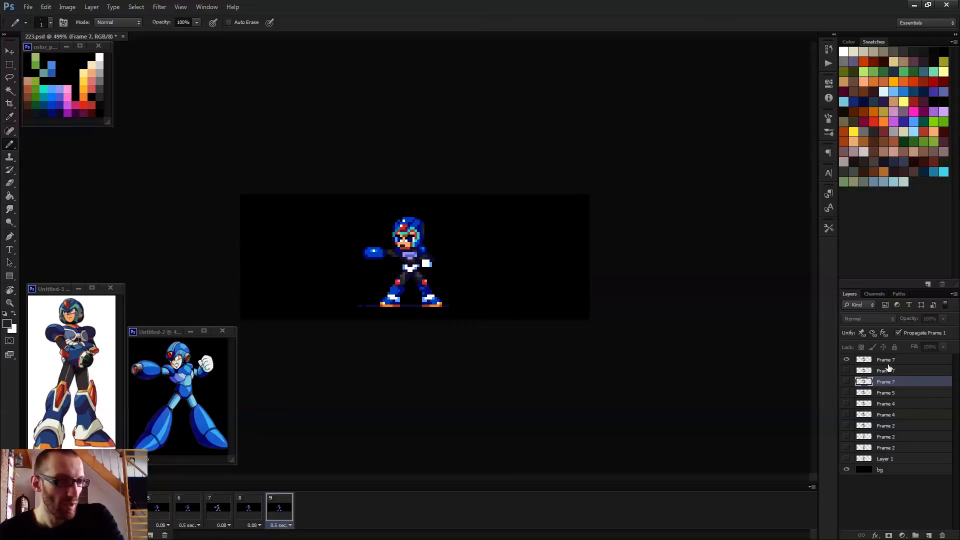
- Add four new frames after frame 9 and delete the empty layers Frame 10 to Frame 13 created with them
click(890, 361)
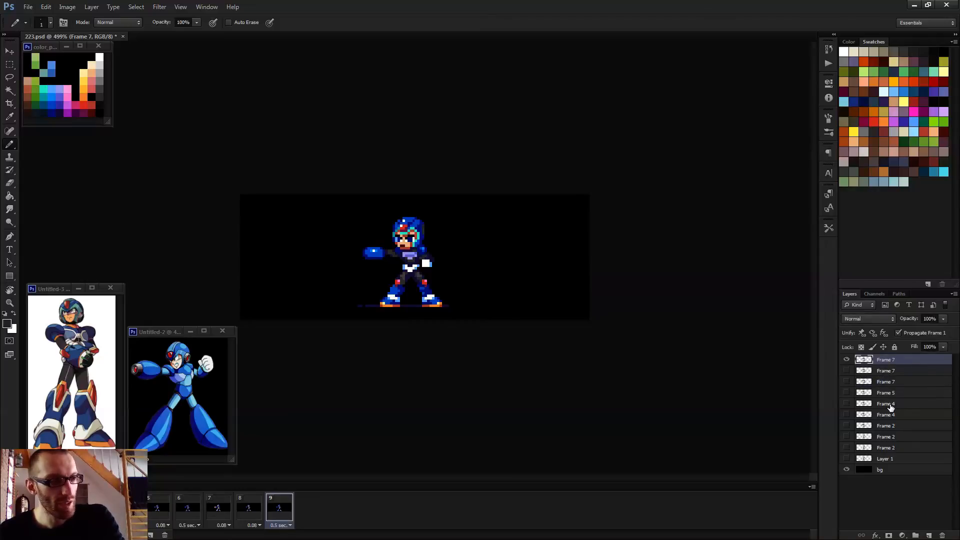
key(ctrl+alt+shift+n)
key(ctrl+alt+shift+n)
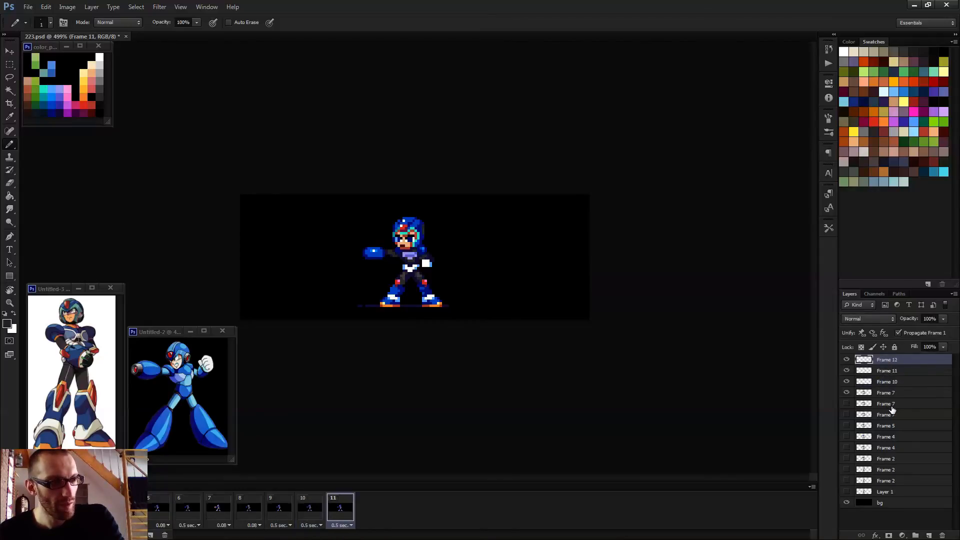
key(ctrl+alt+shift+n)
key(ctrl+alt+shift+n)
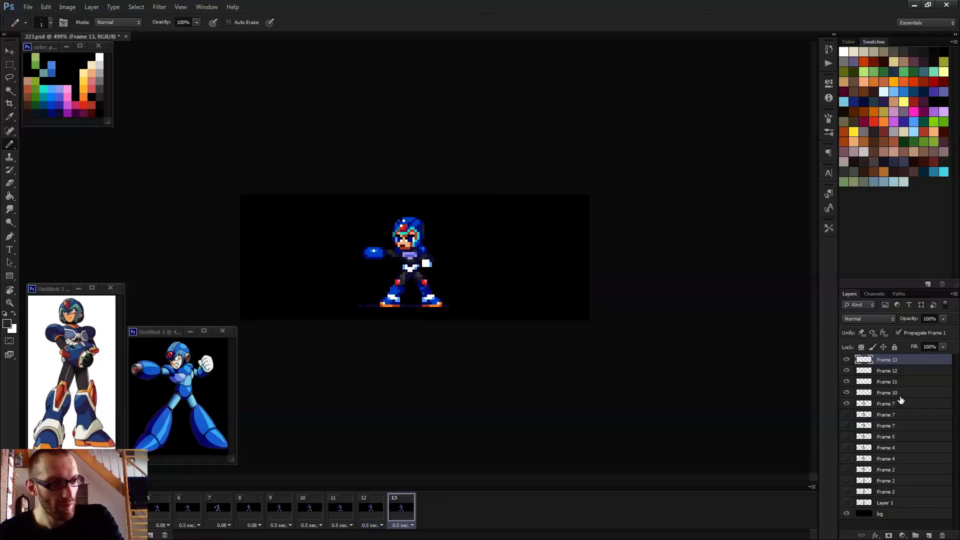
shift+click(898, 398)
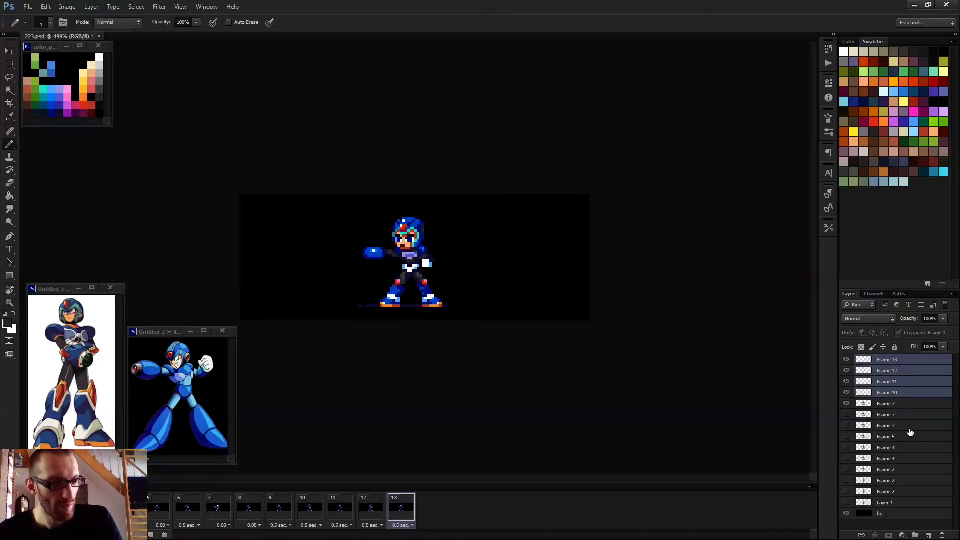
click(944, 535)
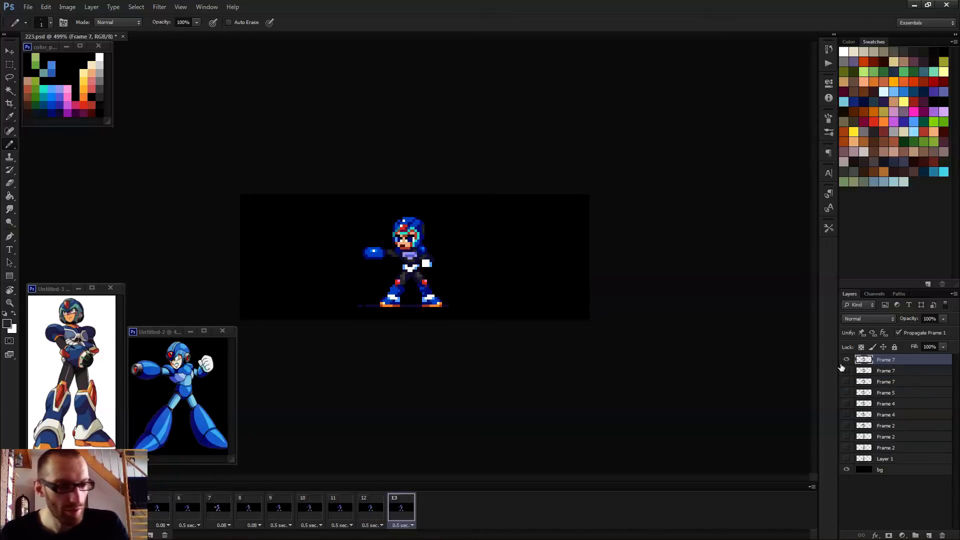
- Step back from frame 13 to the firing frames and forward again, checking which layer each frame shows
key(Left)
key(Left)
key(Left)
key(Left)
key(Left)
key(Left)
key(Left)
key(Left)
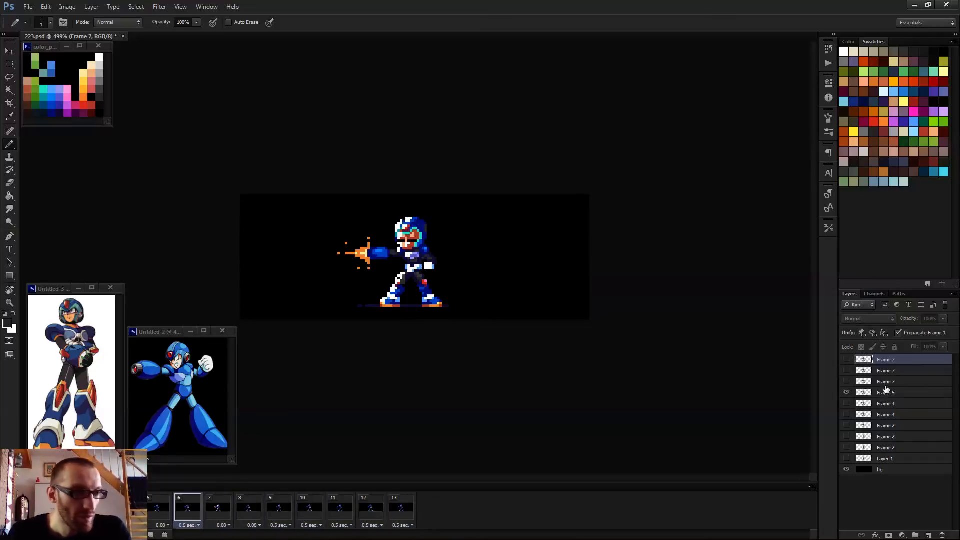
key(Right)
key(Right)
key(Right)
key(Right)
key(Right)
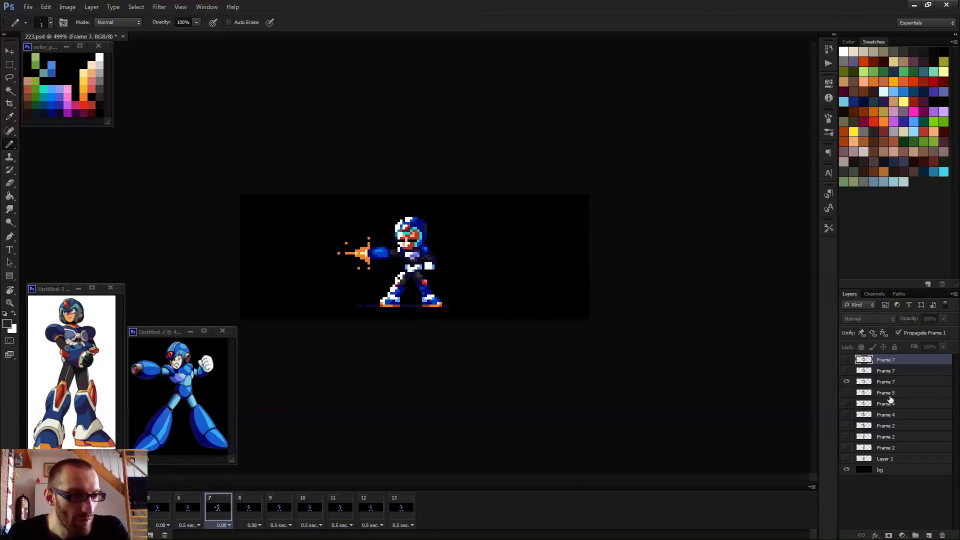
- Replace the visible top layer with the muzzle-flash layer in frame 11 and the forward-leaning pose layer in frame 12
key(Right)
click(848, 381)
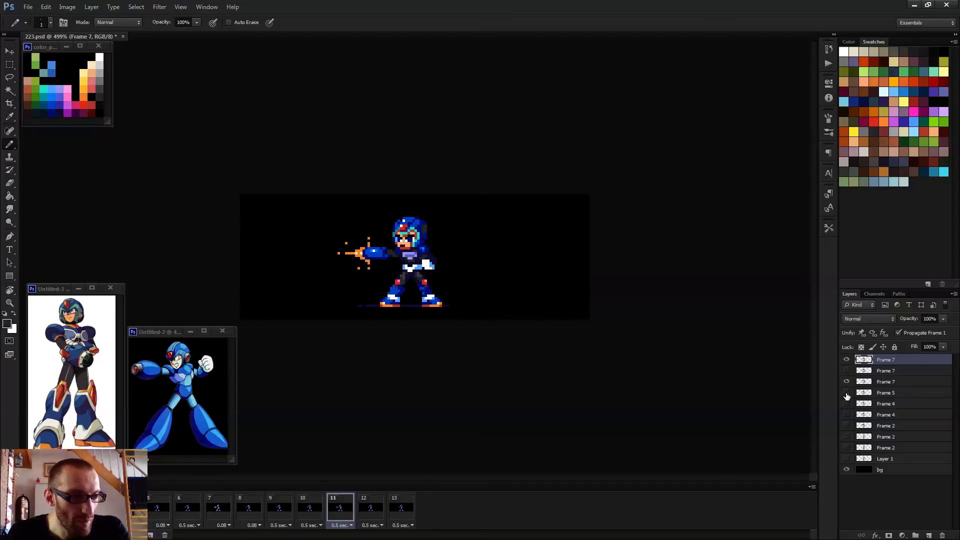
key(Right)
click(846, 371)
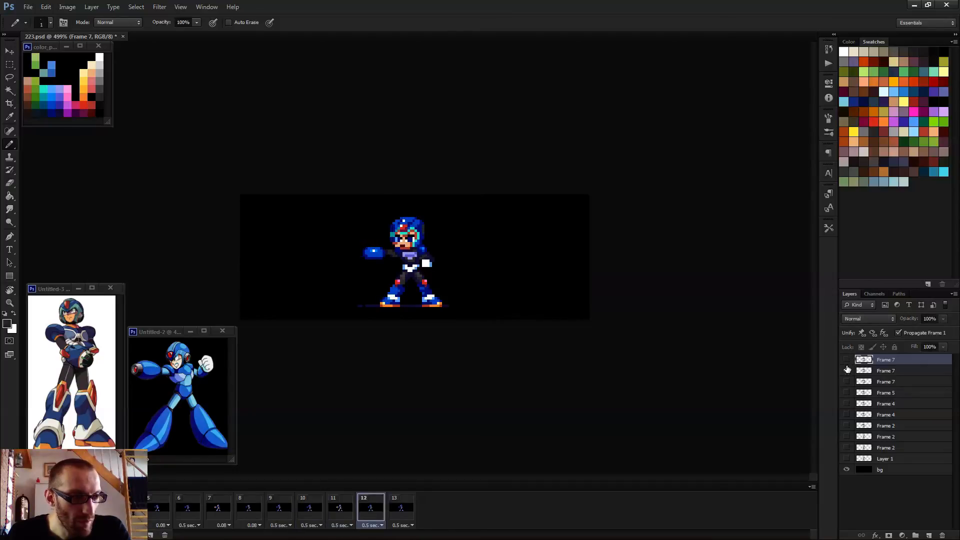
click(847, 371)
key(Right)
scroll(696, 343, down, 2)
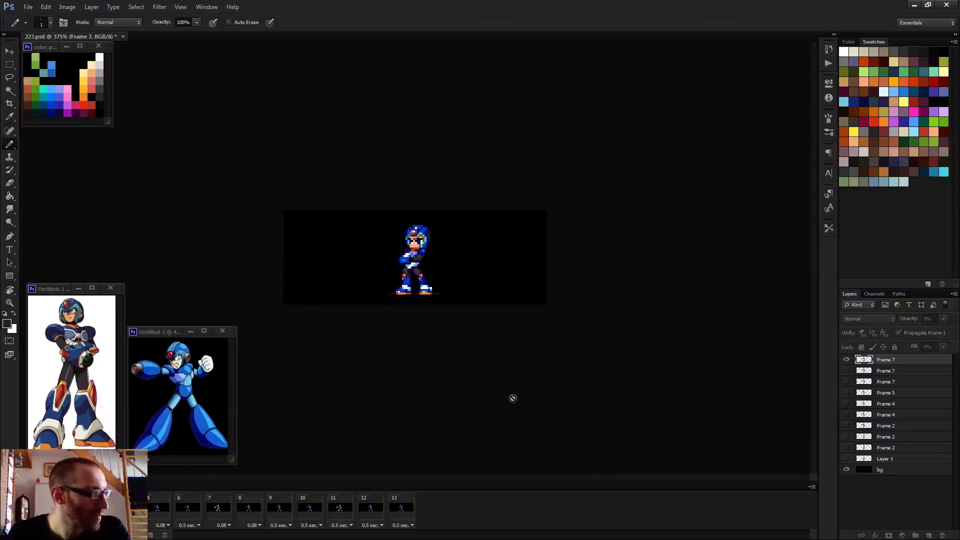
- Stop the playback, set the delay of frames 9 to 13 to 0.01 seconds, and replay the animation
key(space)
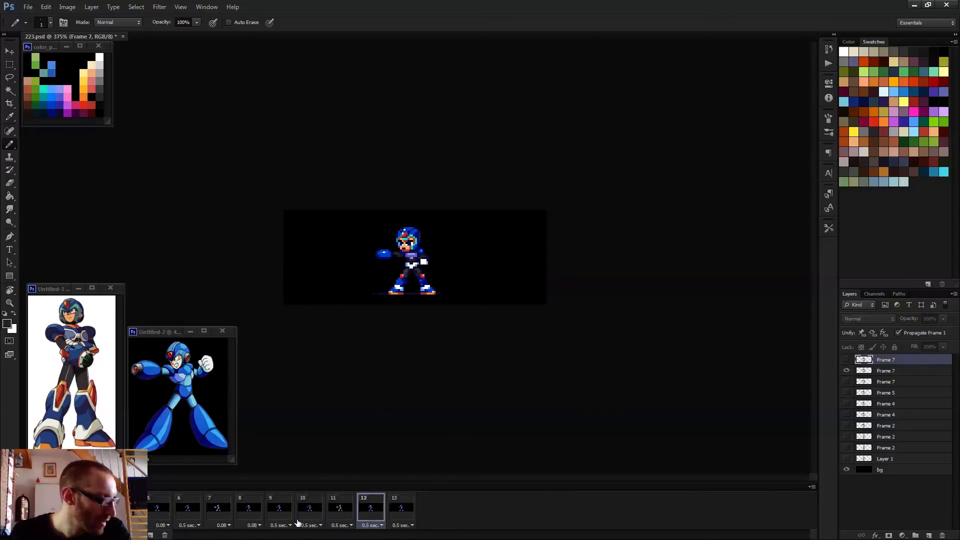
click(270, 520)
shift+click(405, 525)
click(404, 525)
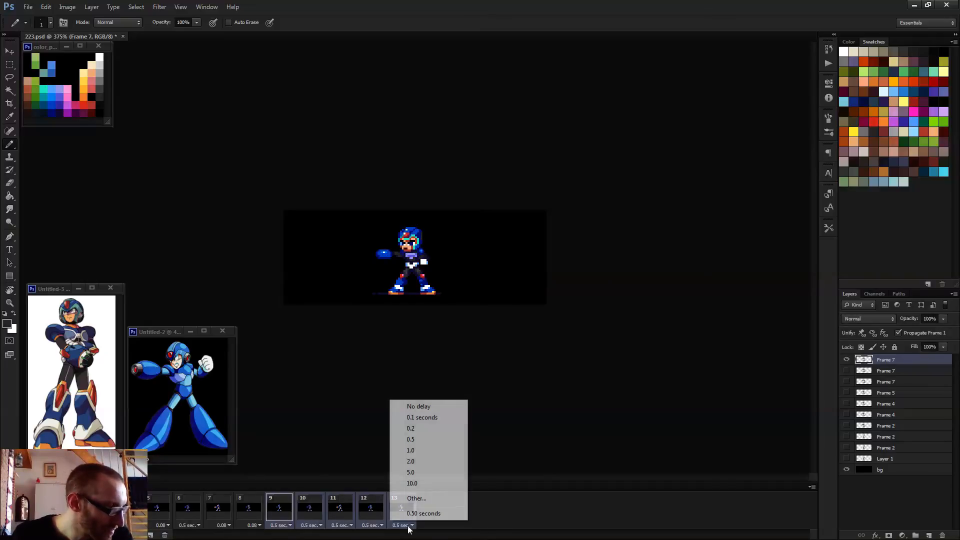
click(446, 499)
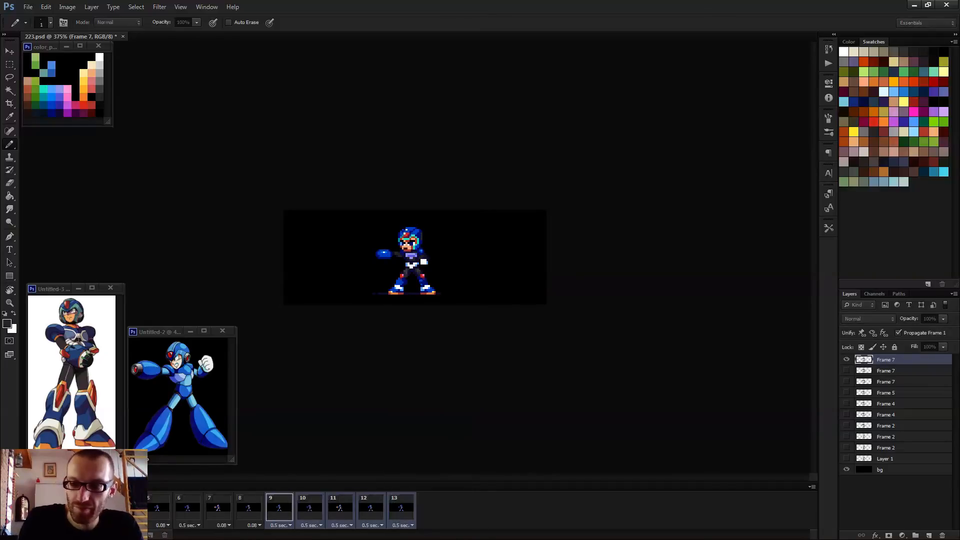
key(Return)
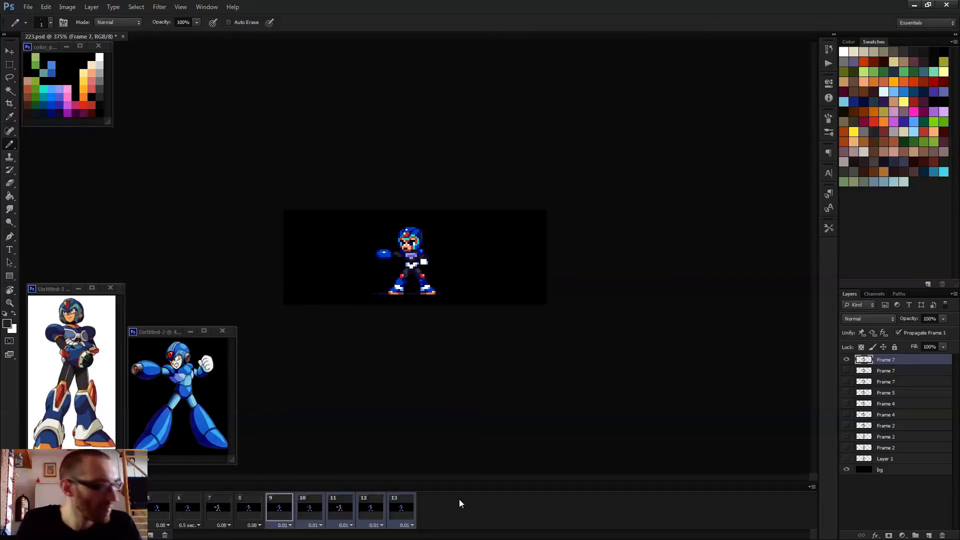
click(400, 509)
key(space)
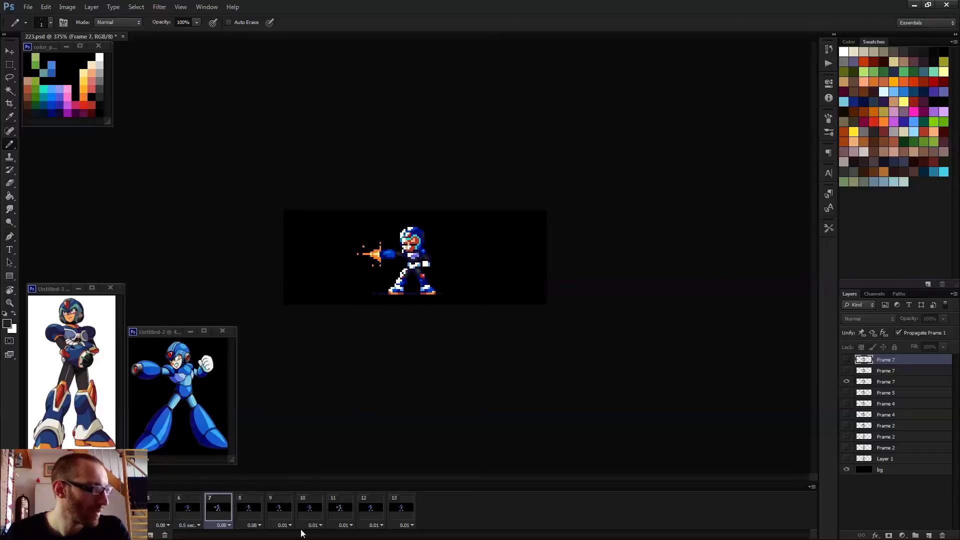
- Set the delay of frame 6 to 0.2 seconds and play the animation to judge the timing
click(189, 524)
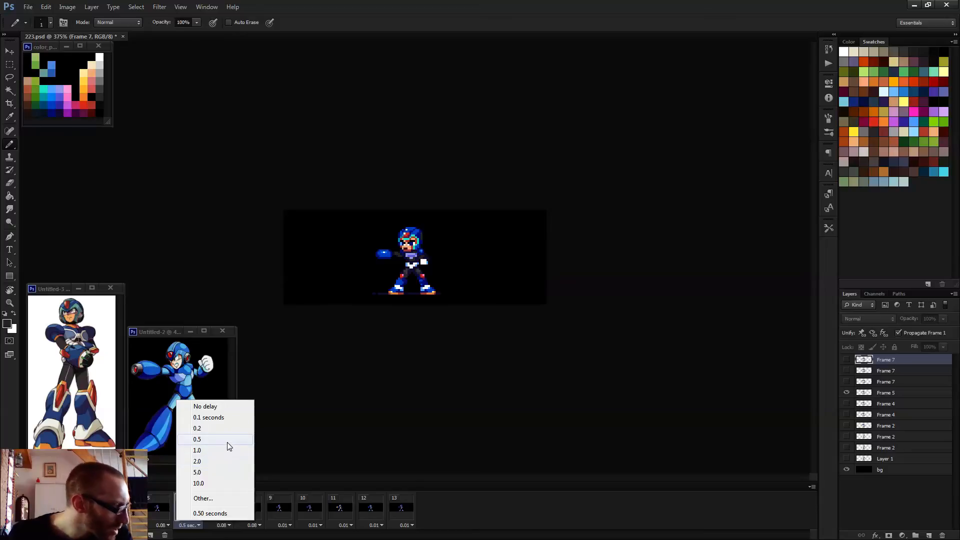
click(214, 428)
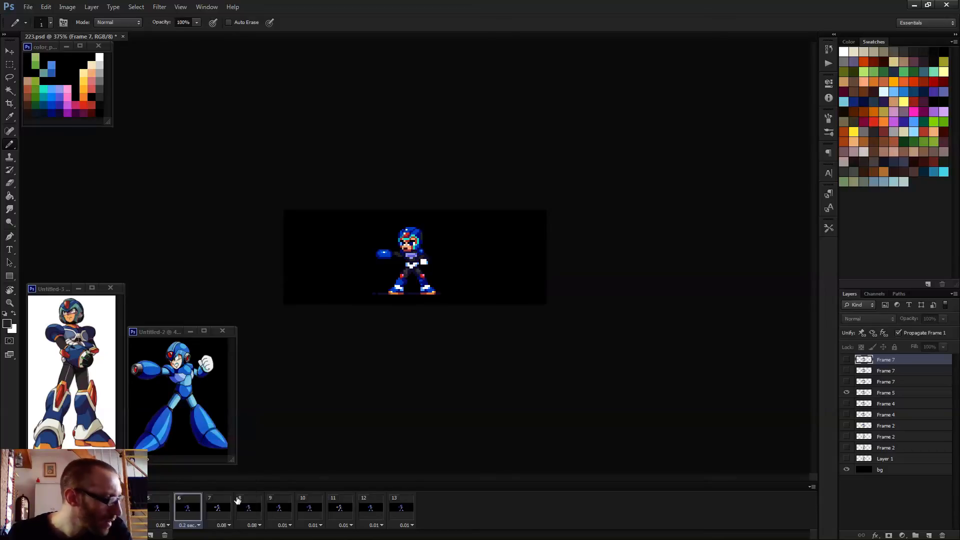
key(space)
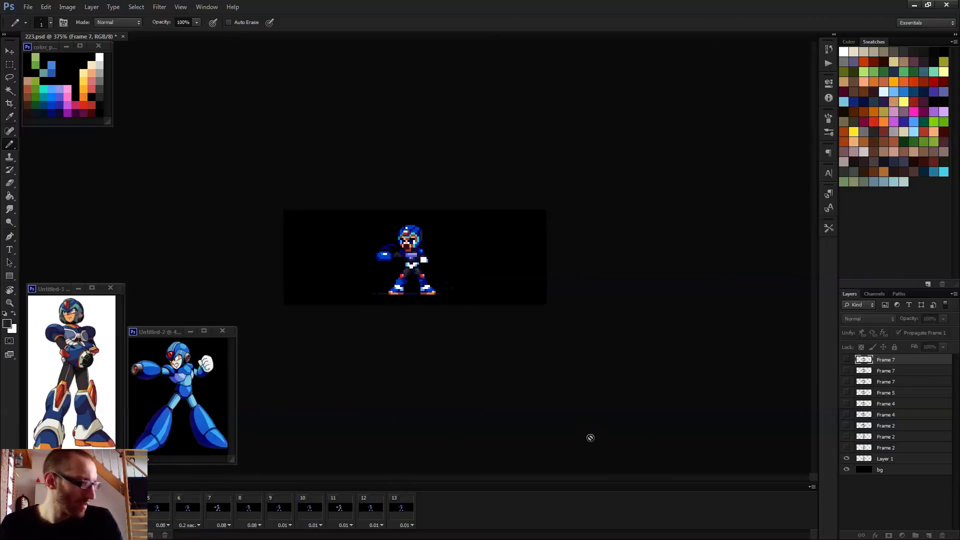
- Set the delay of frames 9 to 13 to 0.08 seconds
click(280, 510)
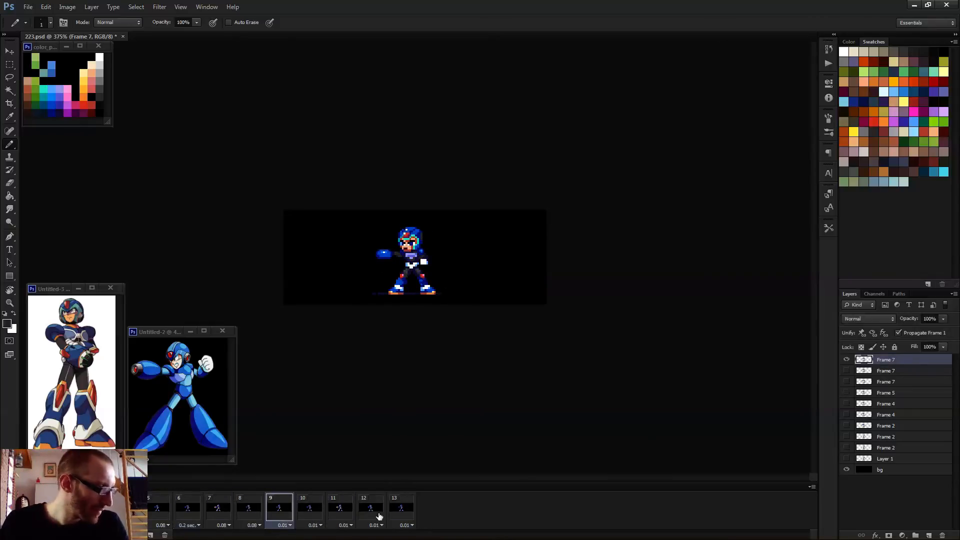
shift+click(408, 517)
click(411, 525)
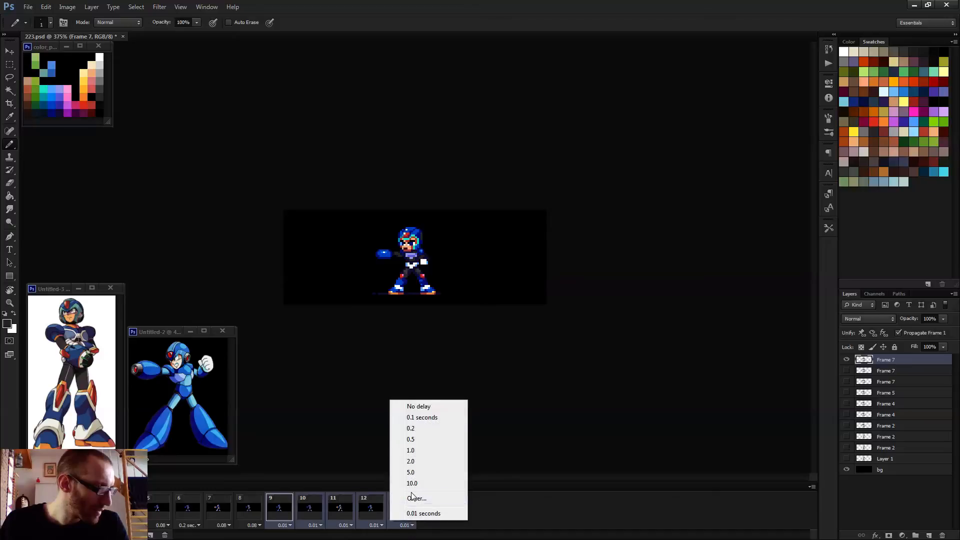
click(424, 497)
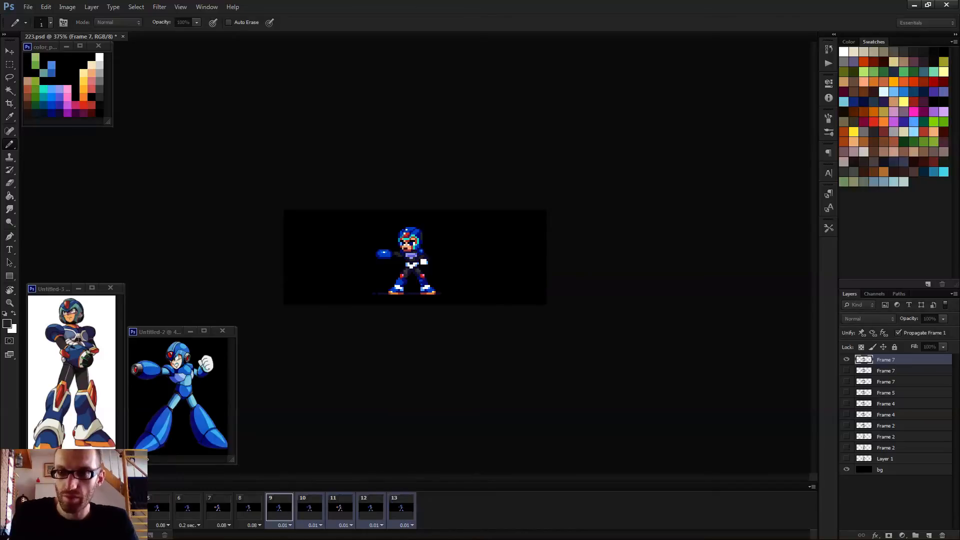
key(Return)
click(248, 512)
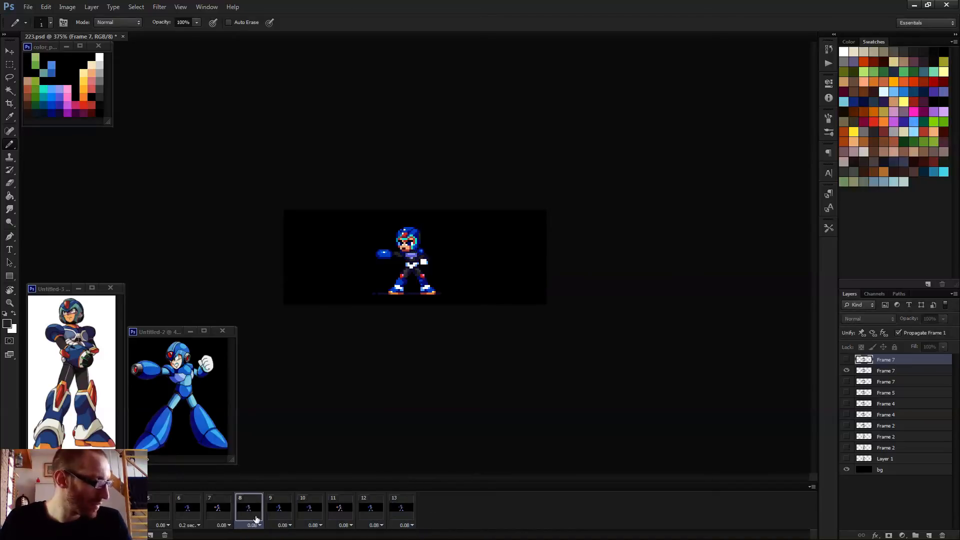
- Set the delay of frame 6 to 0.08 seconds and play the animation from the first frame to check the rhythm
click(196, 525)
click(212, 497)
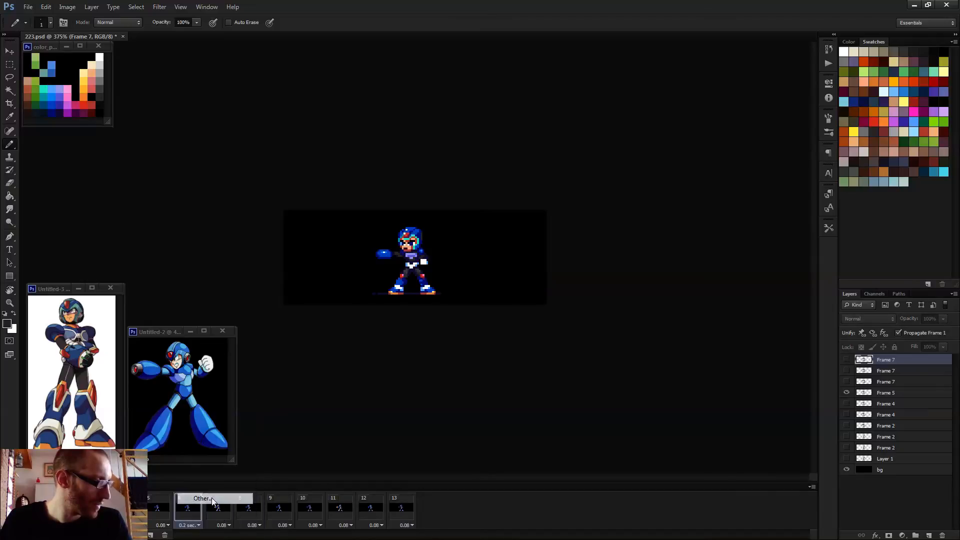
key(Return)
click(136, 525)
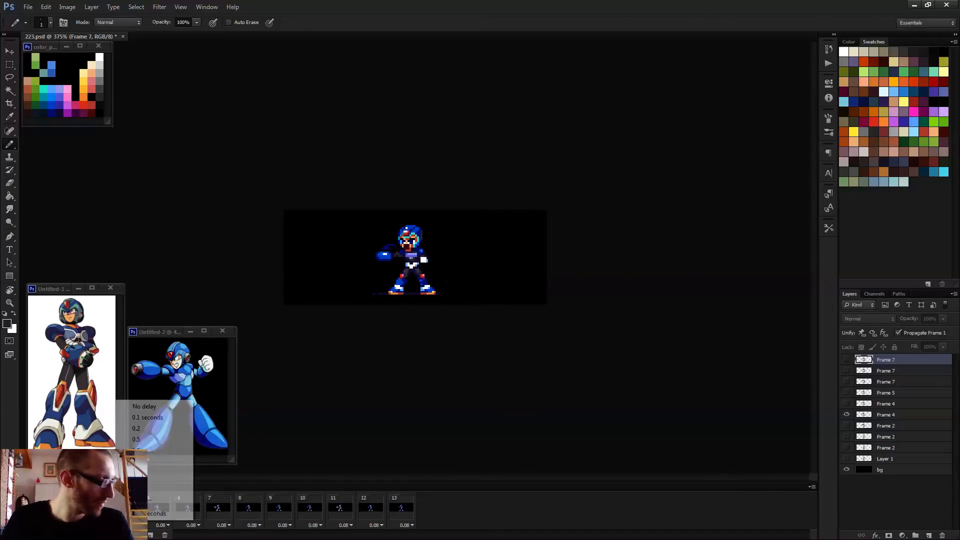
click(139, 513)
click(36, 507)
key(space)
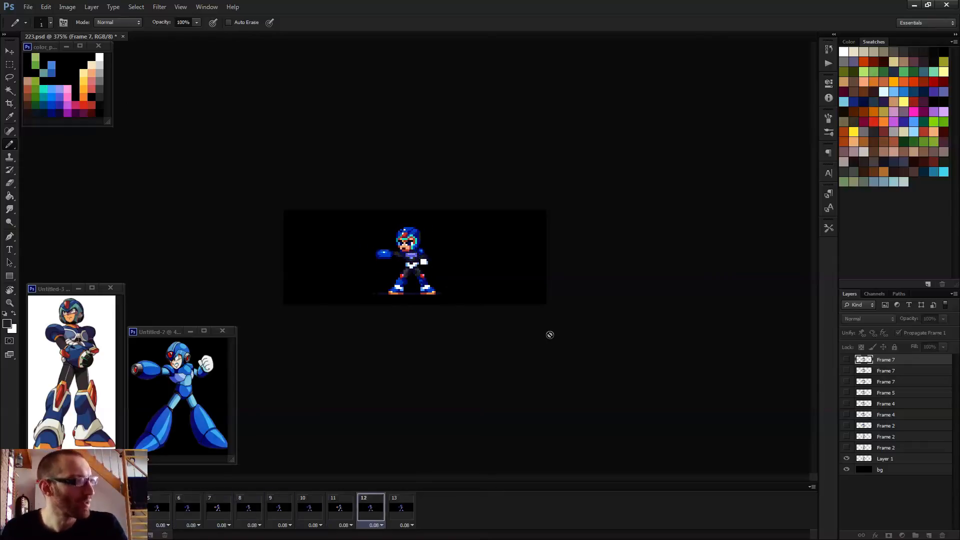
key(space)
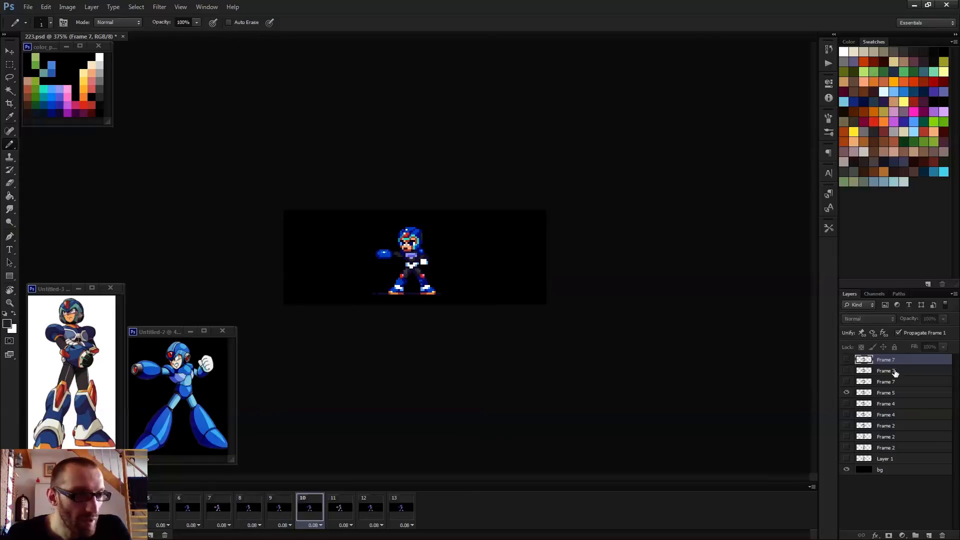
- Delete frames 10 to 13 from the animation
click(393, 514)
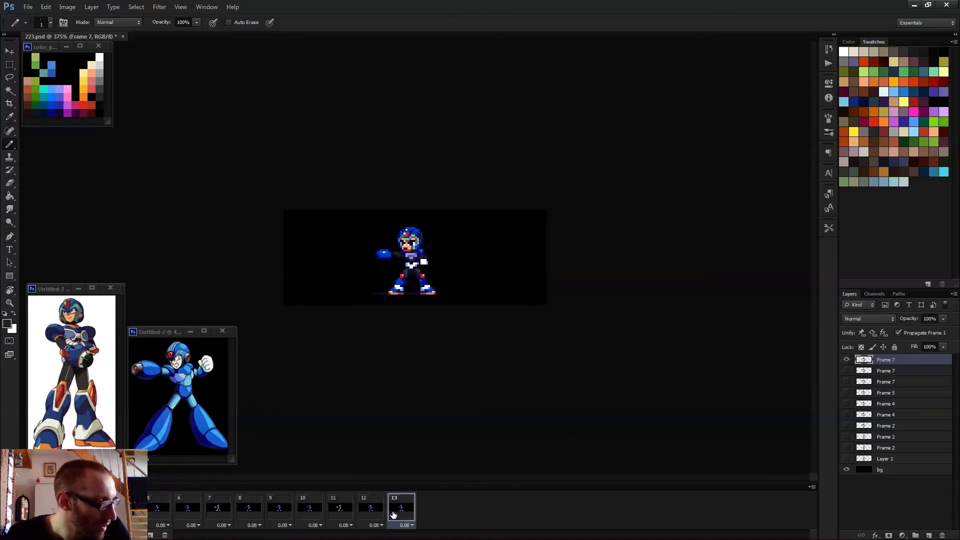
shift+click(310, 512)
click(165, 534)
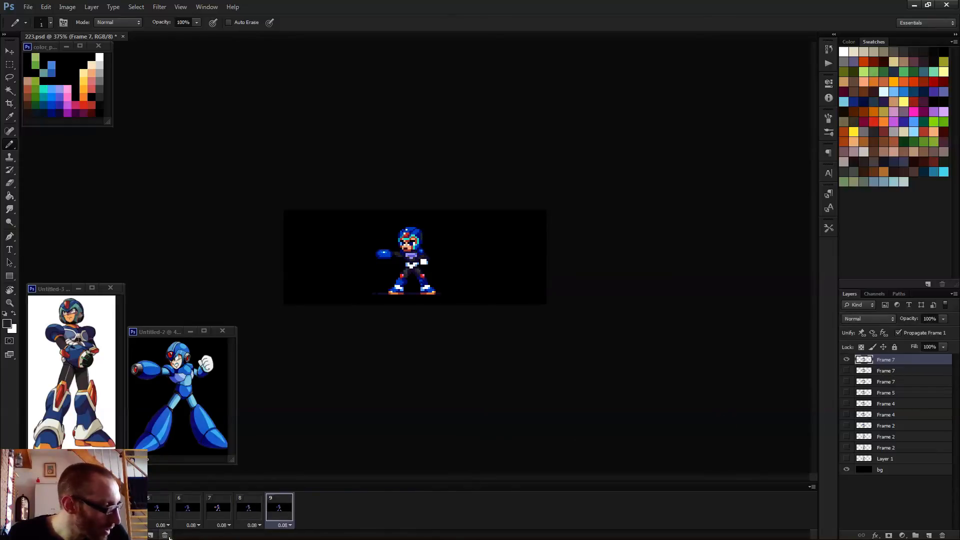
- Step back and forth through frames 6 to 9, comparing the firing poses and the layer each frame shows
click(191, 512)
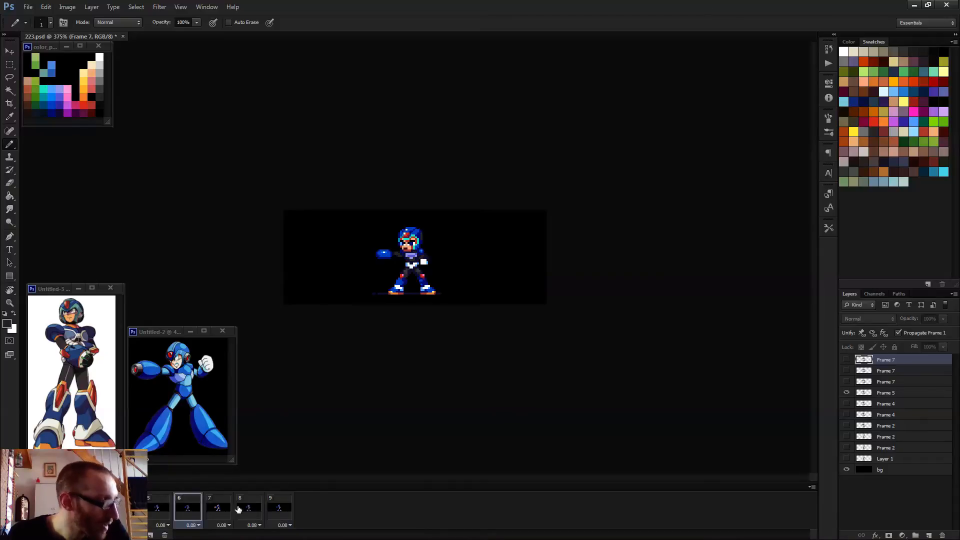
click(886, 395)
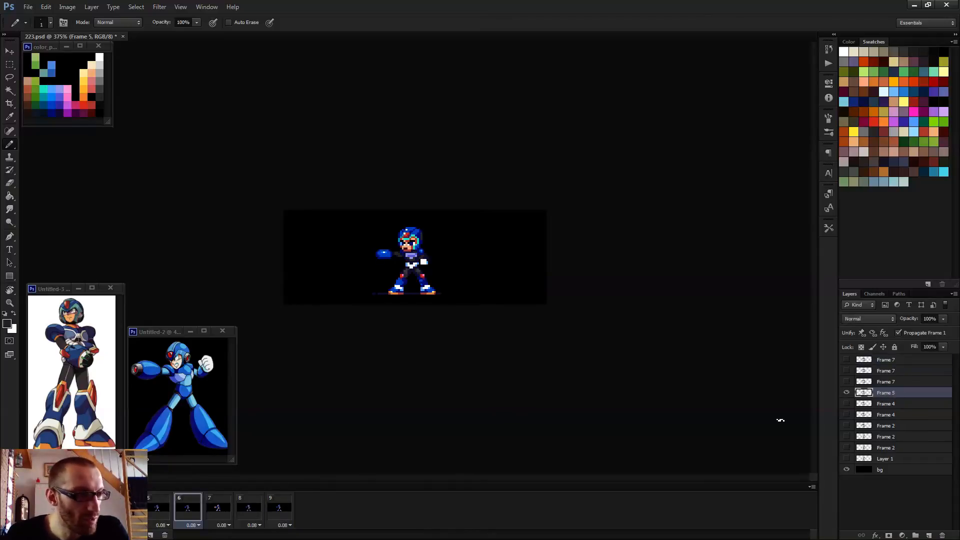
key(Right)
key(Right)
key(Right)
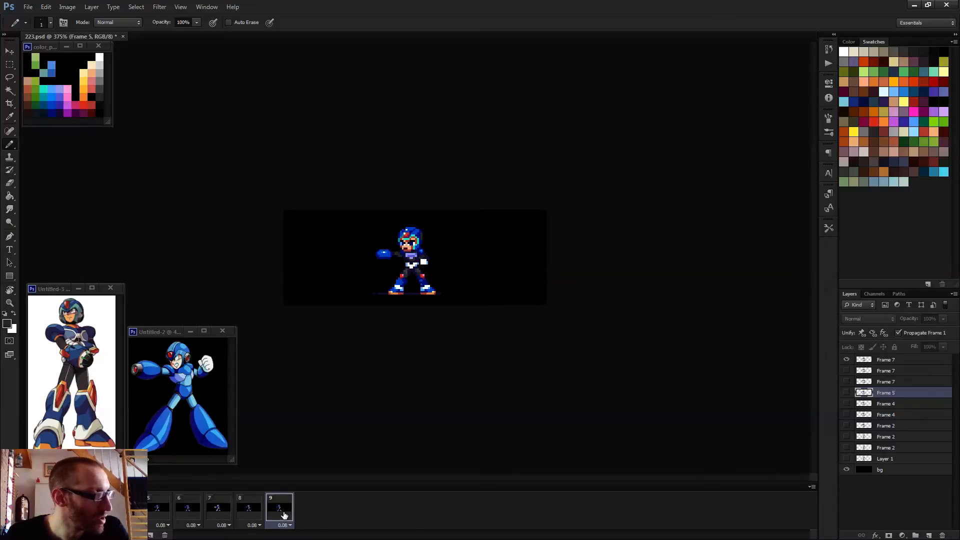
key(Left)
key(Left)
key(Left)
key(Right)
key(Right)
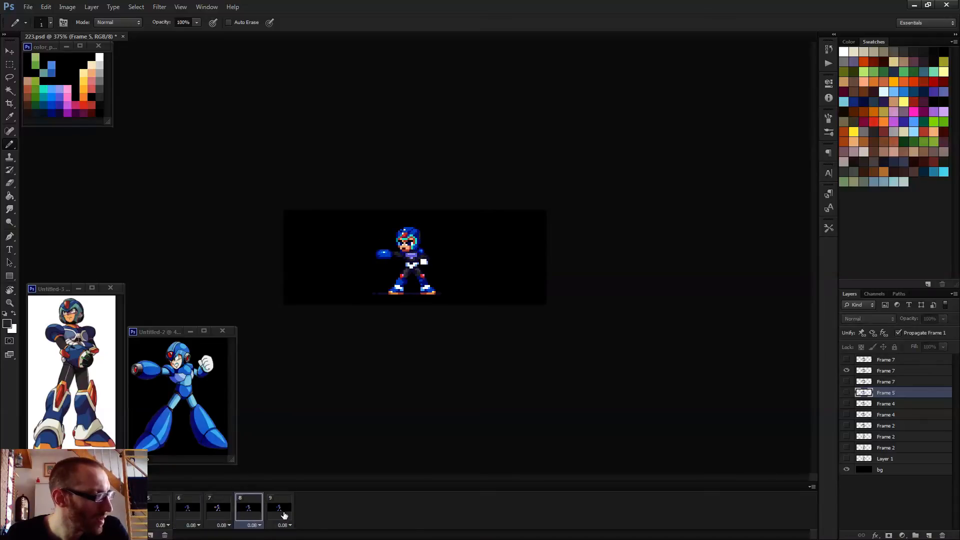
key(Right)
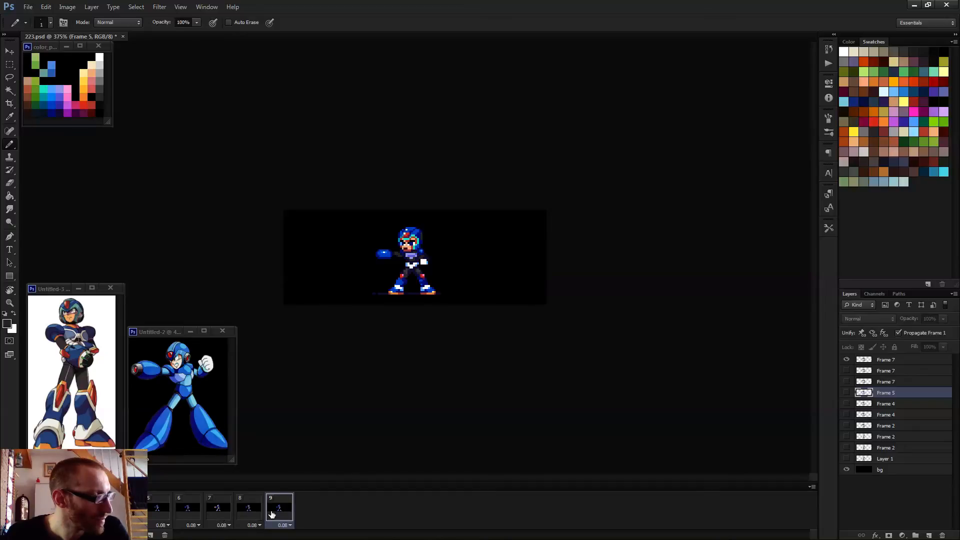
key(Left)
key(Right)
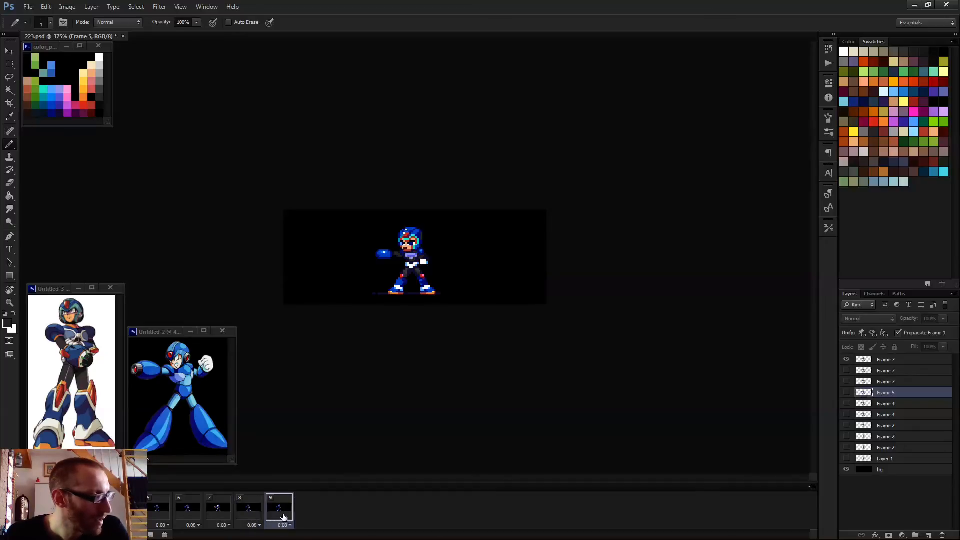
- Duplicate the muzzle-flash frame 7 with its layer, and move the copy behind the following pose frame so it becomes frame 9
click(208, 515)
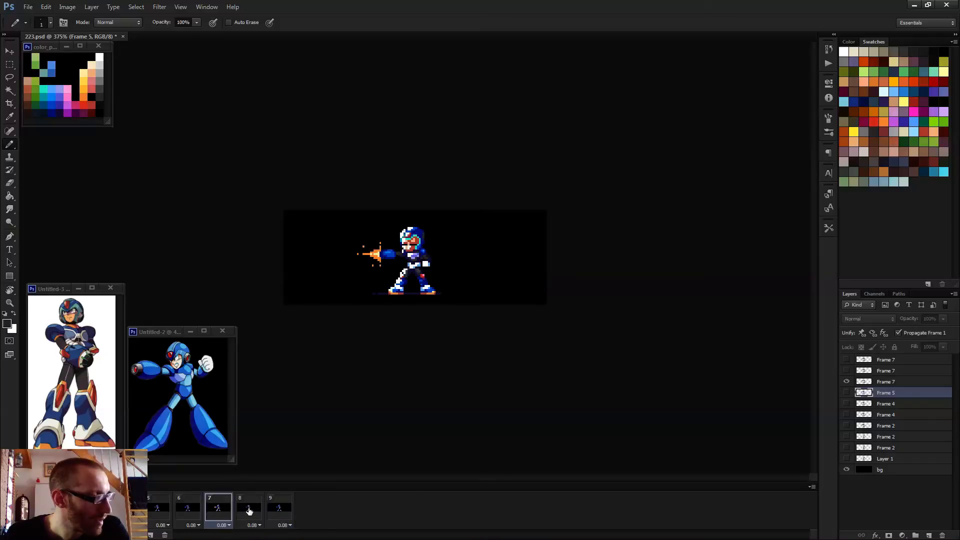
click(885, 385)
key(F2)
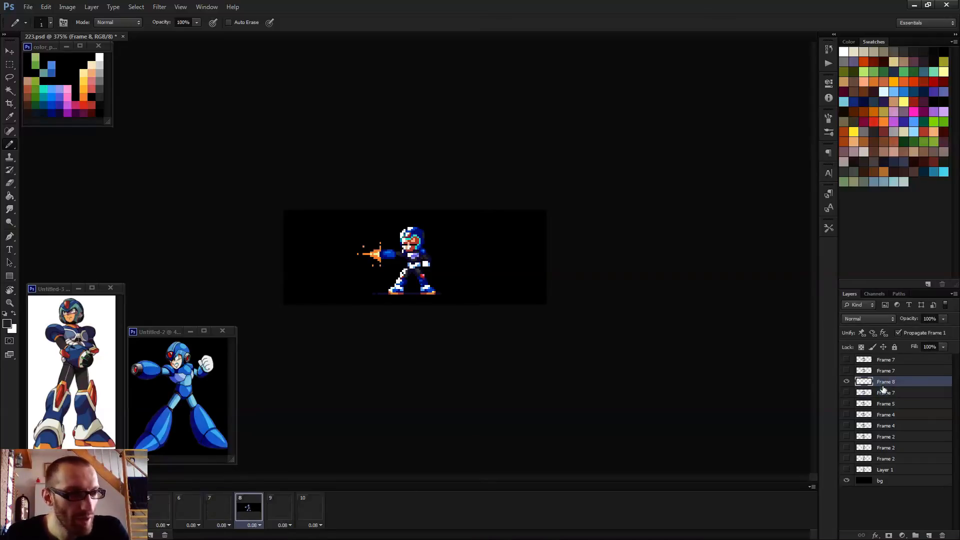
drag(883, 385, 889, 367)
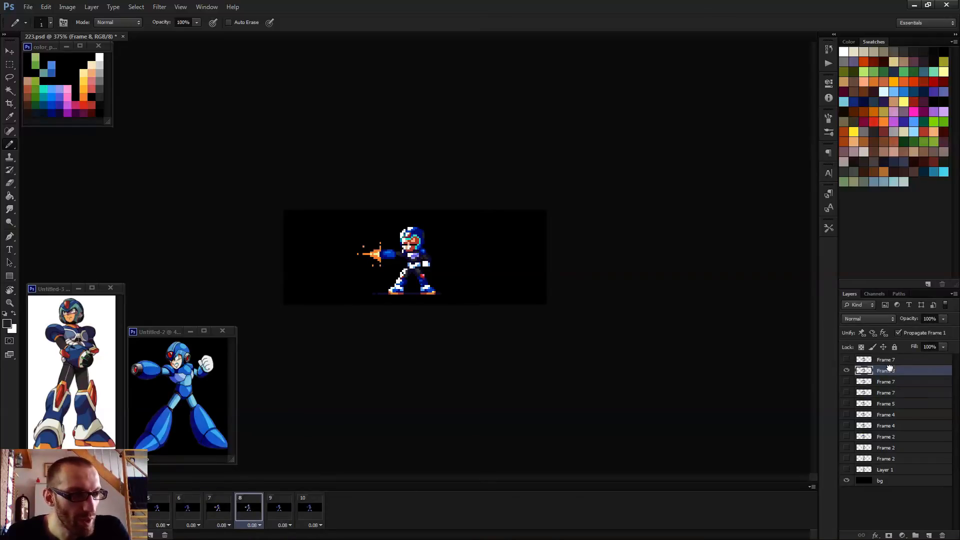
click(290, 510)
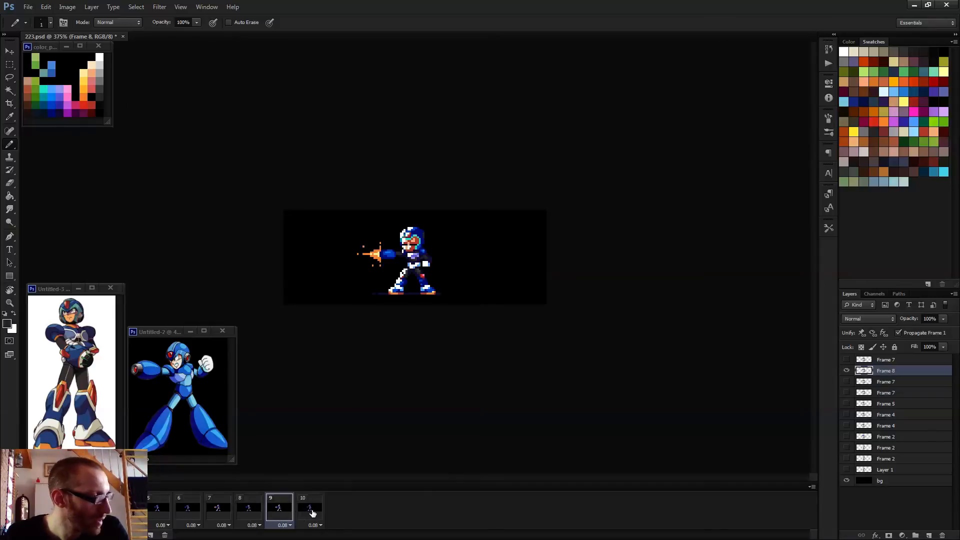
- Go through frames 6 to 10 one by one to check the order of poses and muzzle flashes
click(196, 510)
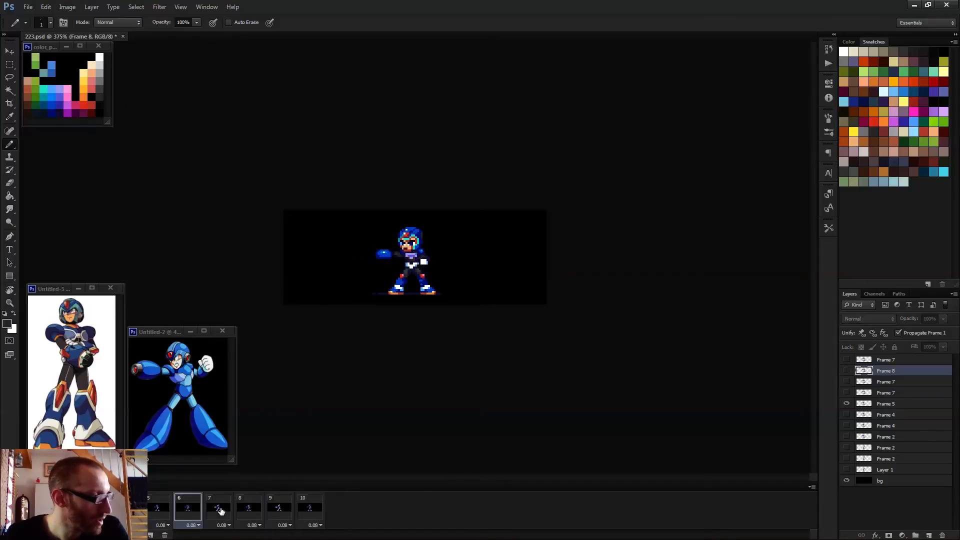
click(219, 511)
click(245, 511)
click(280, 512)
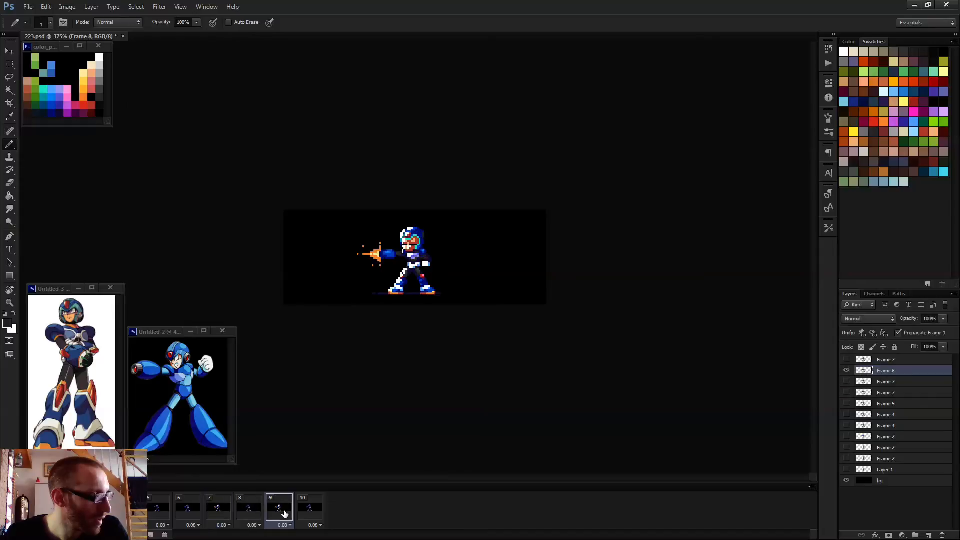
click(302, 513)
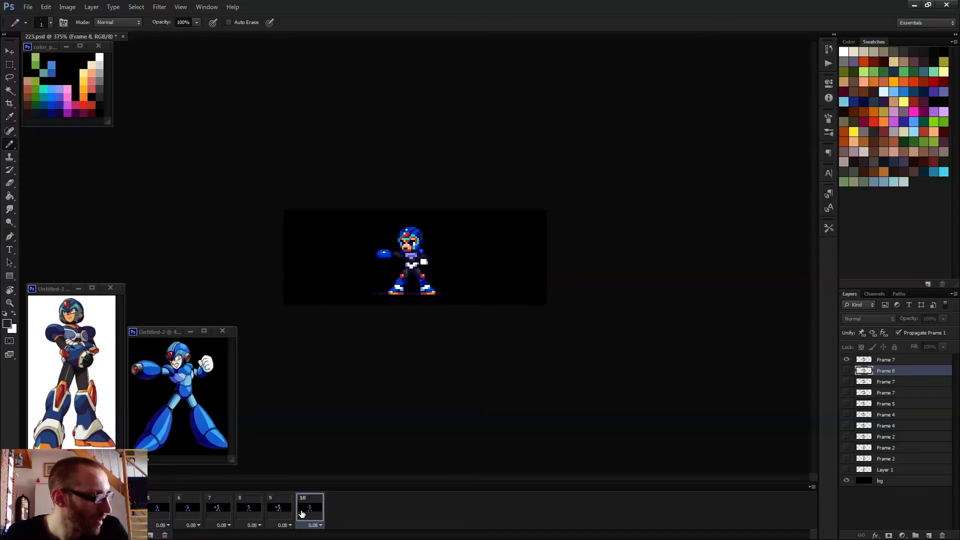
- Duplicate the muzzle-flash frame 9 as a new frame 10 with its own layer directly above the original's layer
click(249, 510)
click(887, 383)
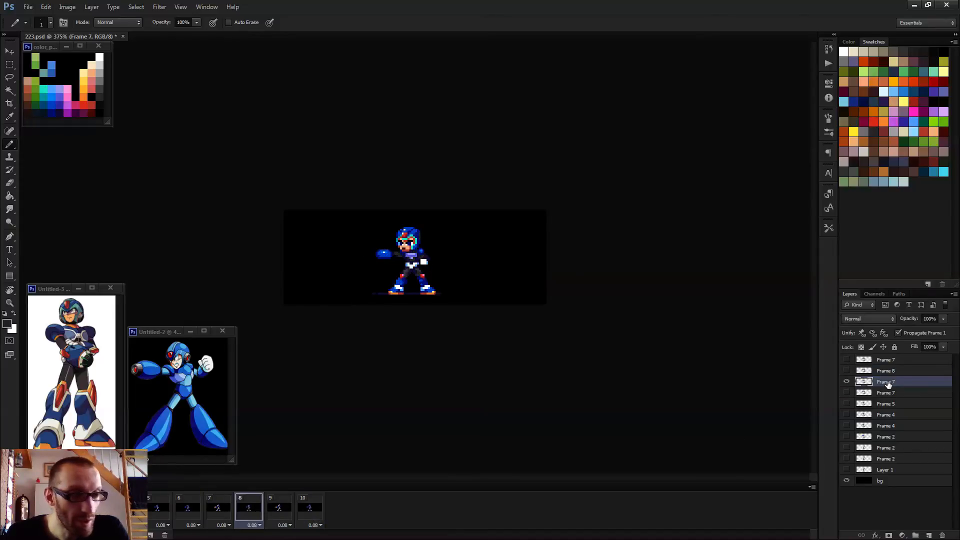
click(280, 508)
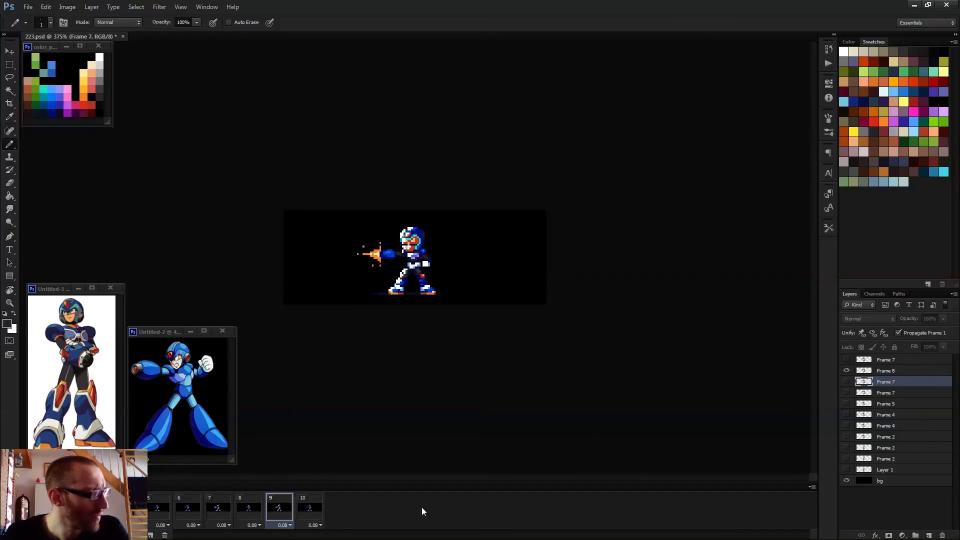
click(882, 372)
key(ctrl+alt+shift+f)
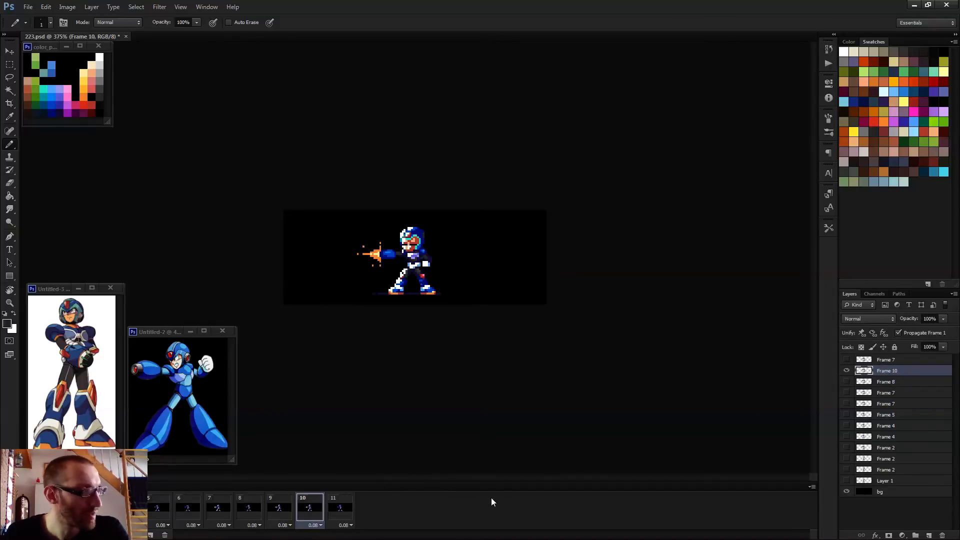
click(339, 511)
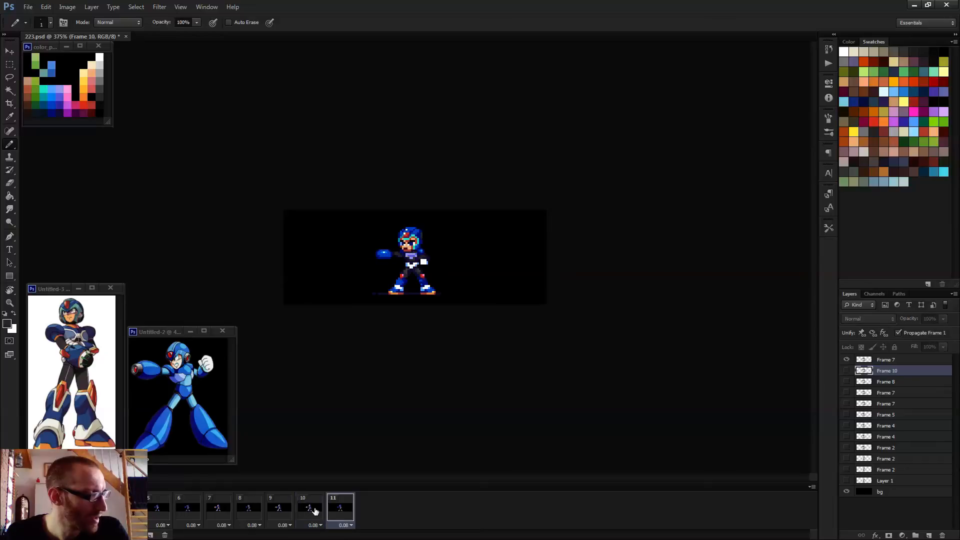
- Duplicate pose frame 8 with its layer, place the copy between the two muzzle-flash frames as frame 10, and move its layer above Frame 8
click(315, 510)
click(258, 515)
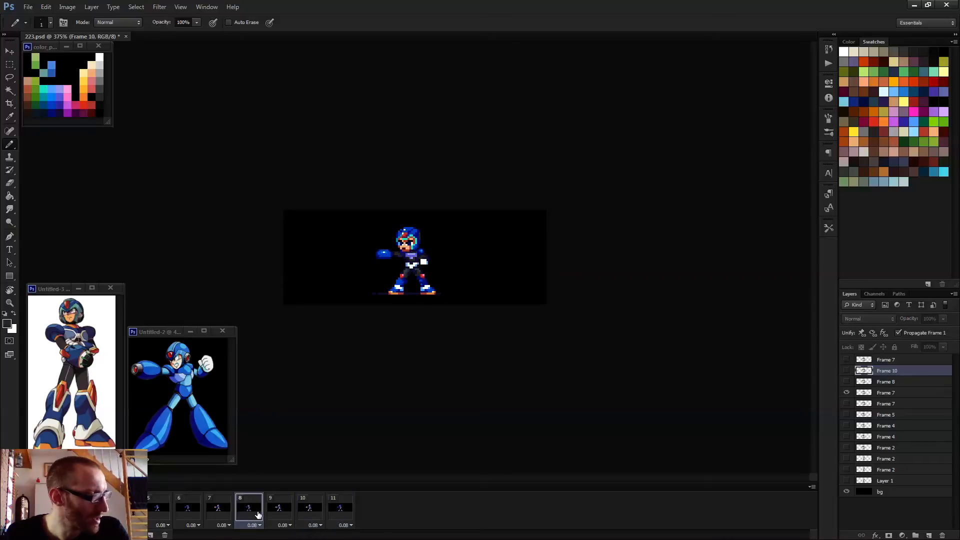
click(887, 395)
key(ctrl+alt+shift+f)
drag(248, 510, 332, 510)
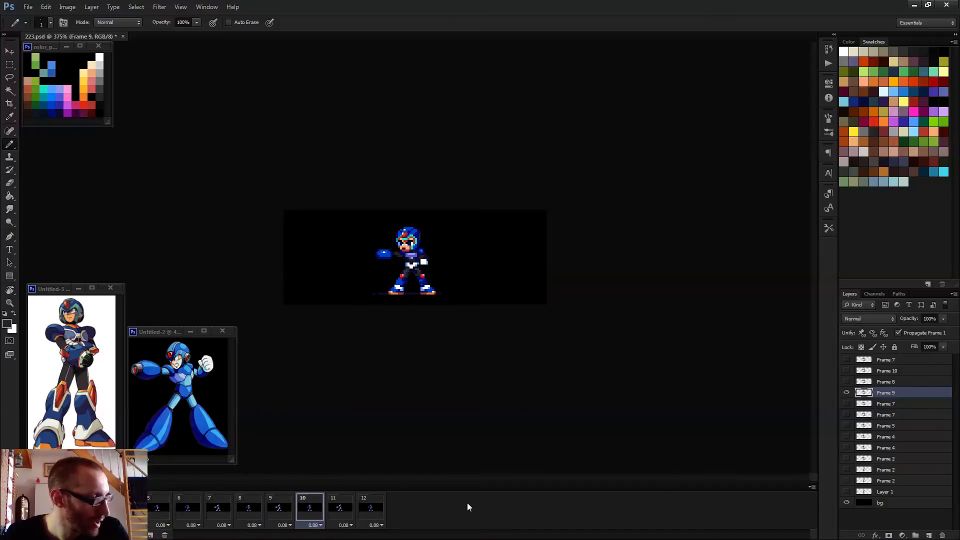
drag(897, 395, 897, 381)
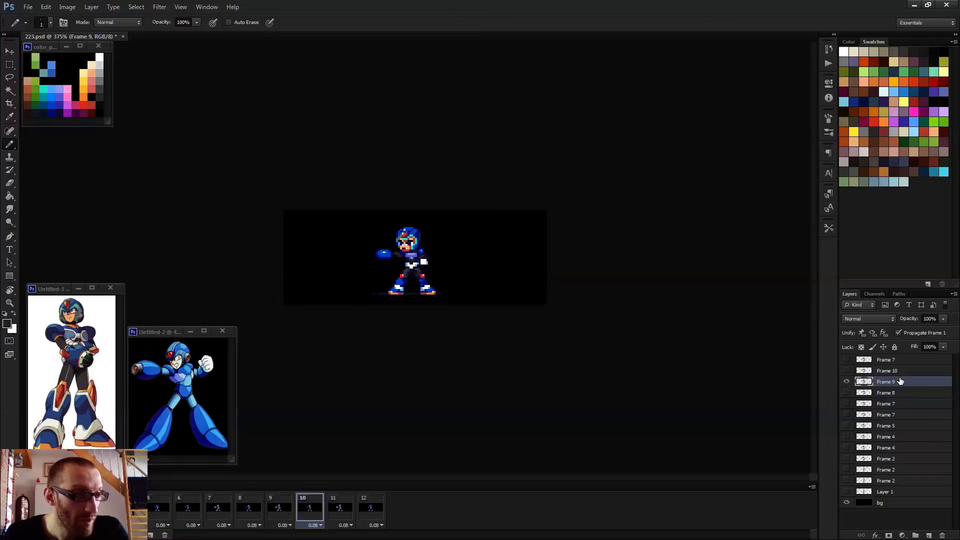
key(space)
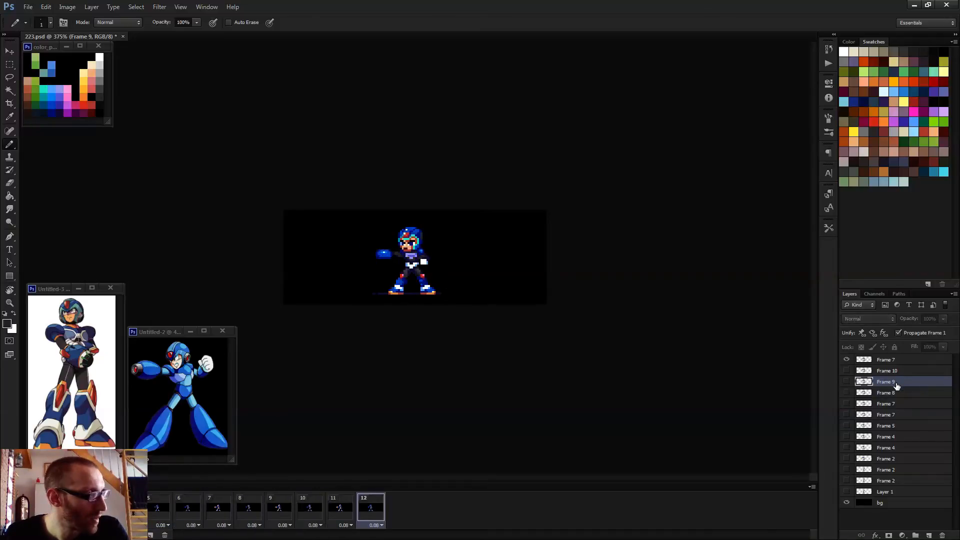
- Duplicate pose frame 10 with its layer, move the new layer above Frame 10 and the copy behind the last muzzle flash, and play the animation
click(308, 514)
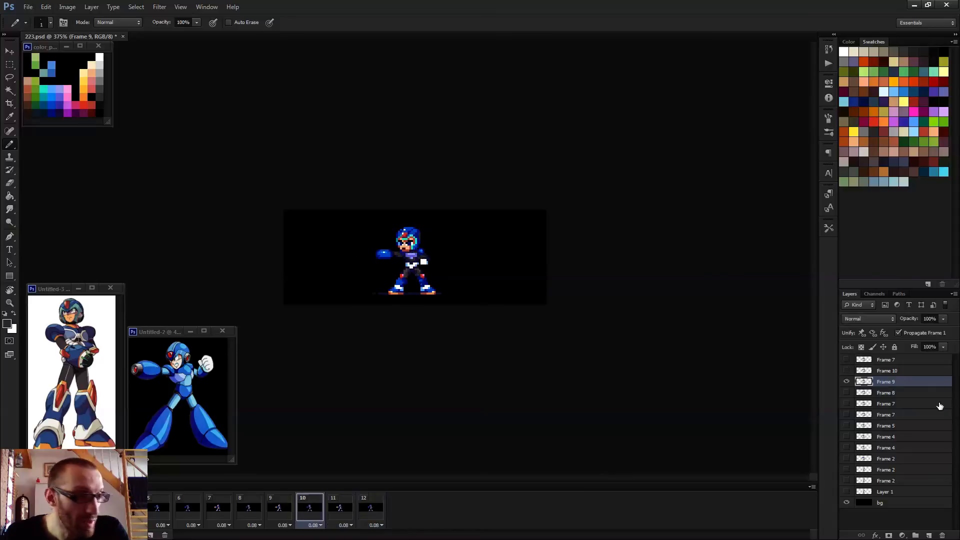
key(ctrl+j)
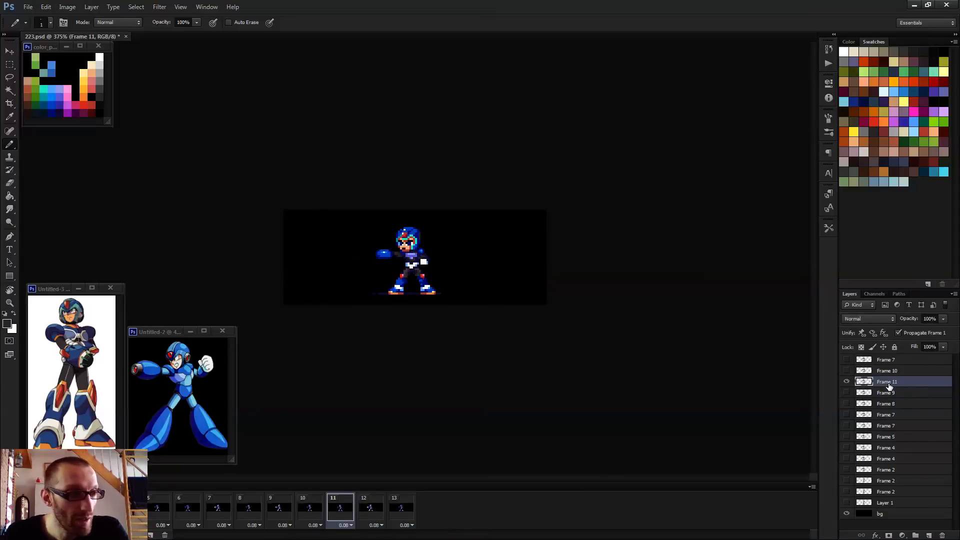
drag(889, 386, 890, 365)
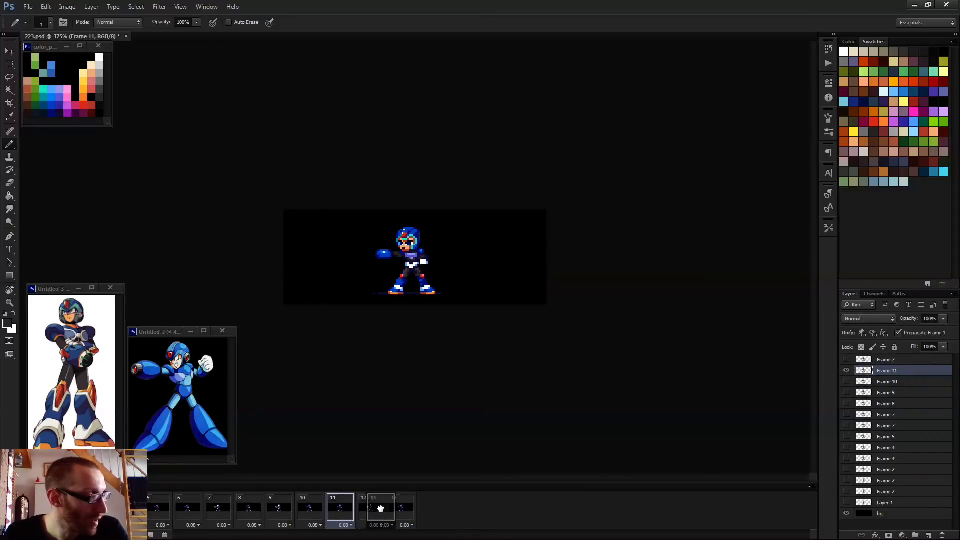
click(378, 514)
key(space)
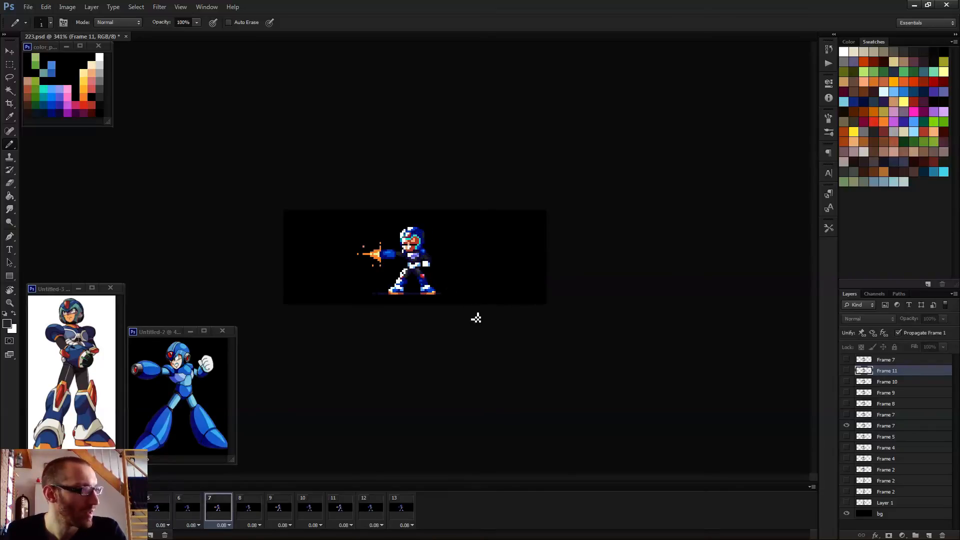
- On frame 7's layer, fill out the muzzle flash into a solid orange cone and erase the loose sparks around it
scroll(474, 315, down, 2)
scroll(385, 265, up, 3)
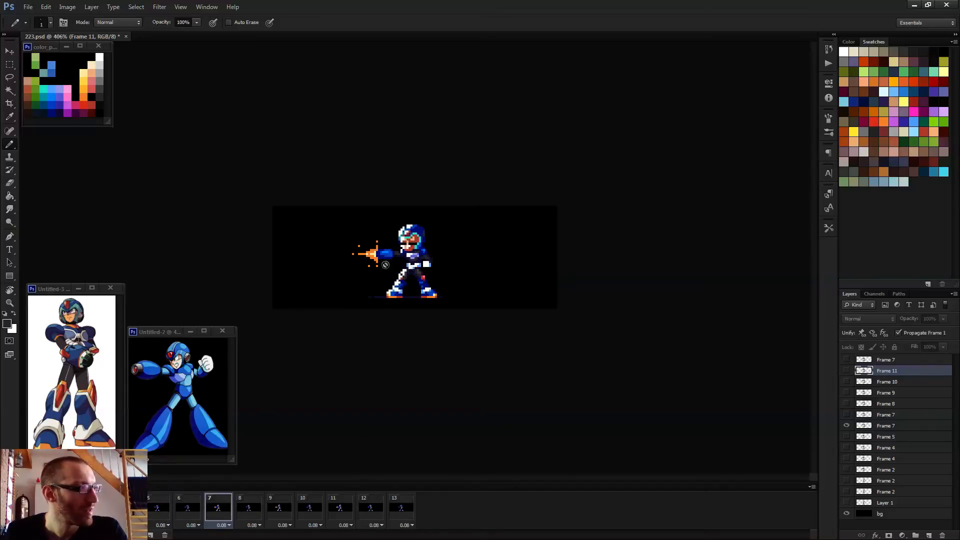
click(885, 424)
scroll(414, 257, up, 4)
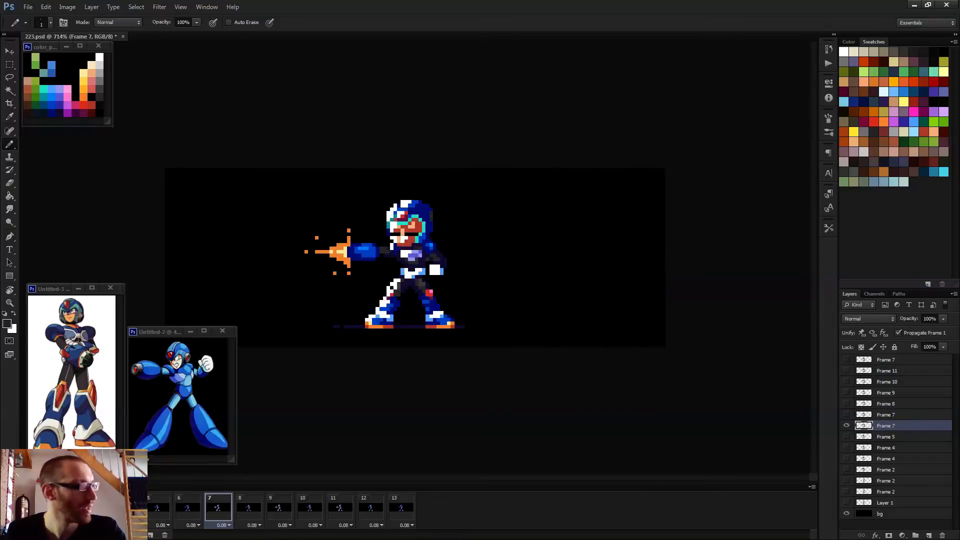
alt+click(310, 269)
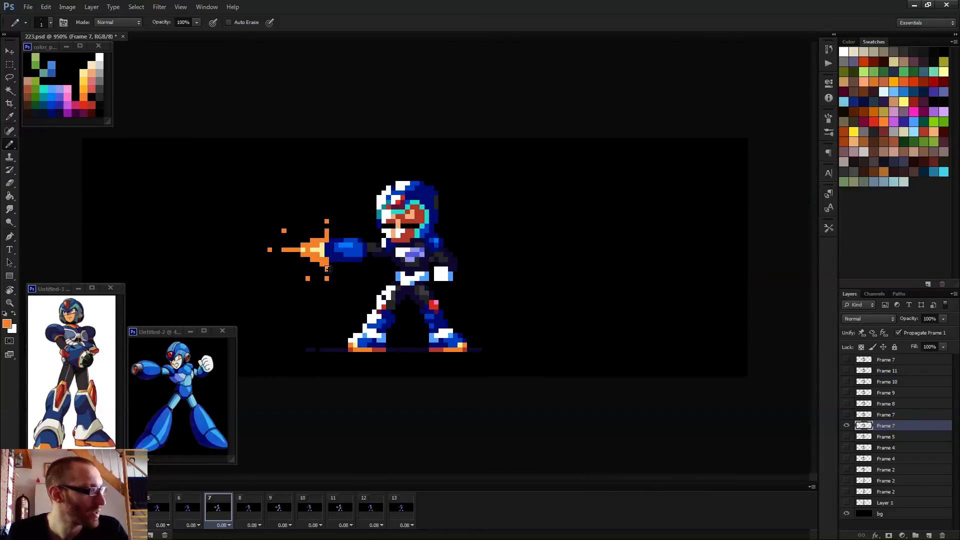
mouse_move(329, 270)
mouse_down()
mouse_move(285, 255)
mouse_move(322, 267)
mouse_move(298, 253)
mouse_move(327, 238)
mouse_move(289, 248)
mouse_up()
key(e)
click(283, 231)
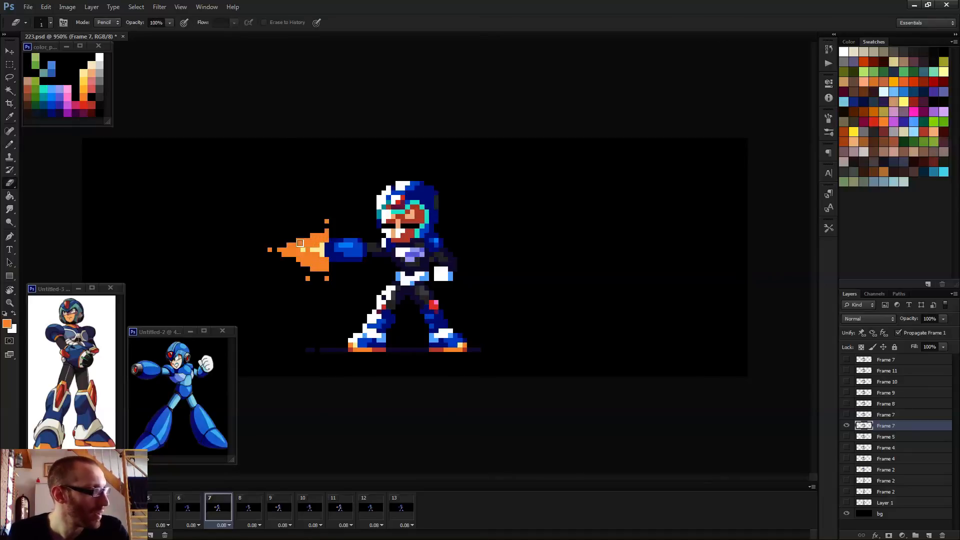
click(272, 251)
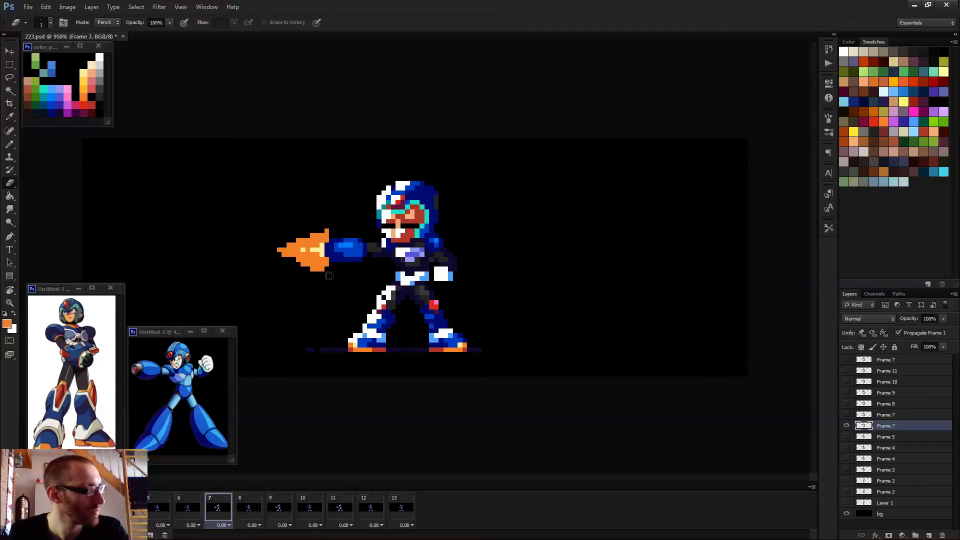
click(327, 233)
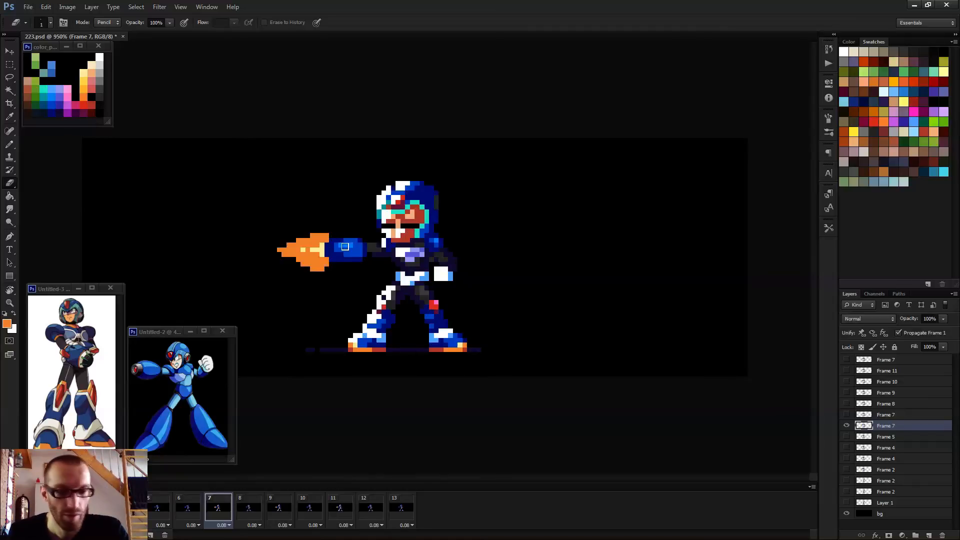
- Widen the upper edge of frame 7's orange flash with the Pencil and shape its front into a thin, longer tip
key(b)
mouse_move(316, 238)
mouse_down()
mouse_move(294, 237)
mouse_move(278, 250)
mouse_up()
key(e)
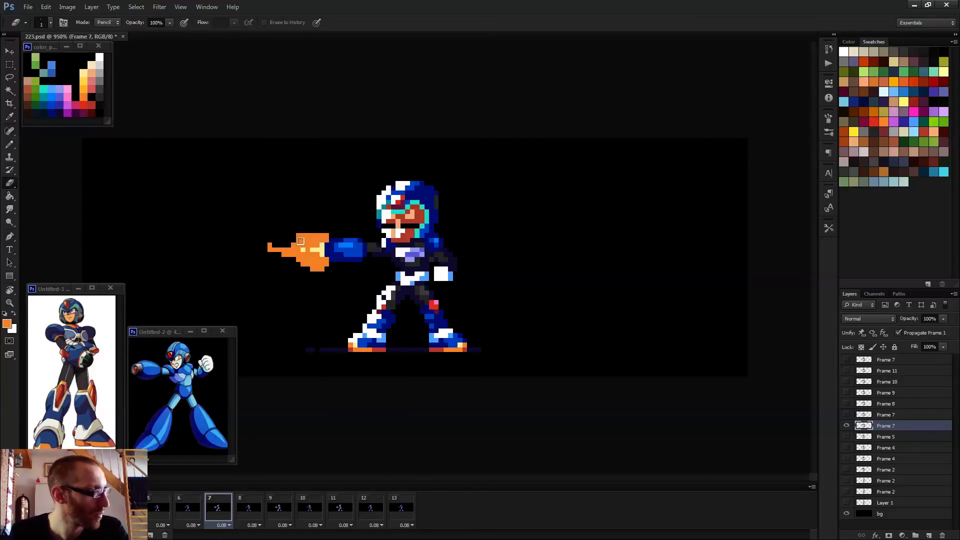
drag(290, 246, 270, 248)
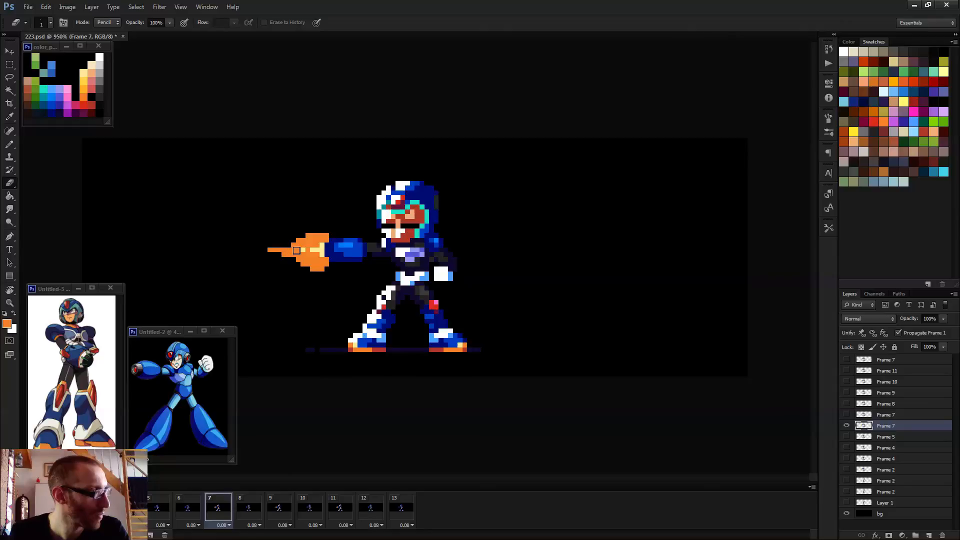
key(b)
click(293, 250)
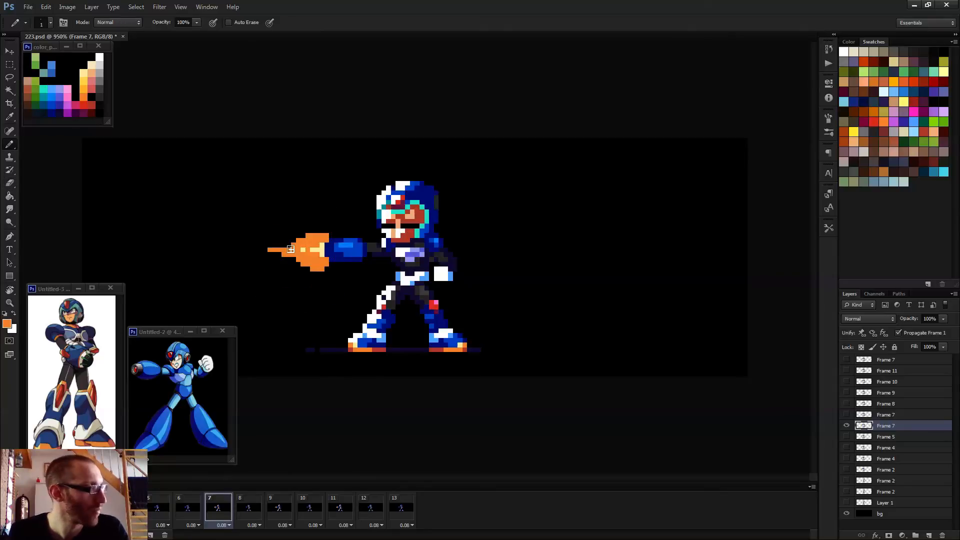
- Enlarge the pale yellow core inside frame 7's flash using the sampled flash colours, and play the animation to check it
alt+click(319, 247)
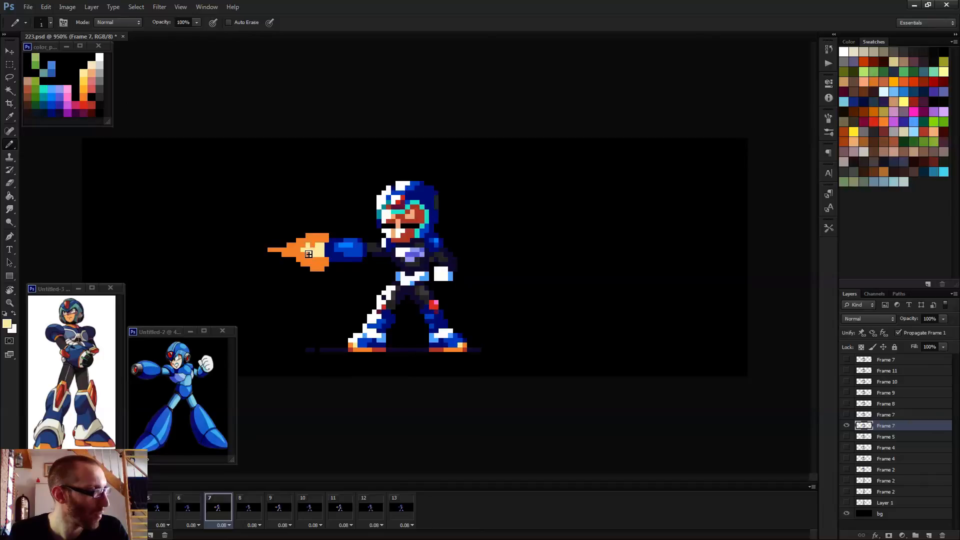
alt+click(316, 241)
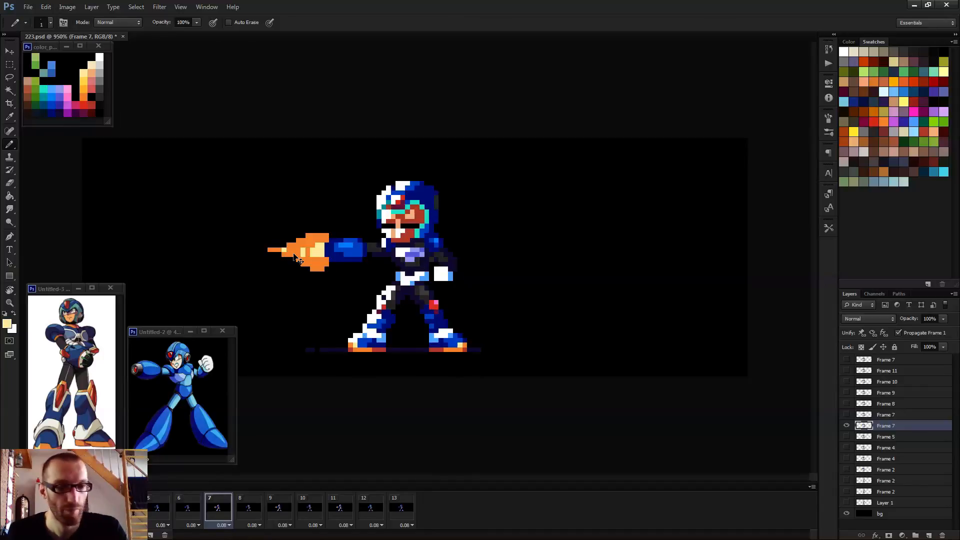
scroll(297, 257, down, 5)
key(Left)
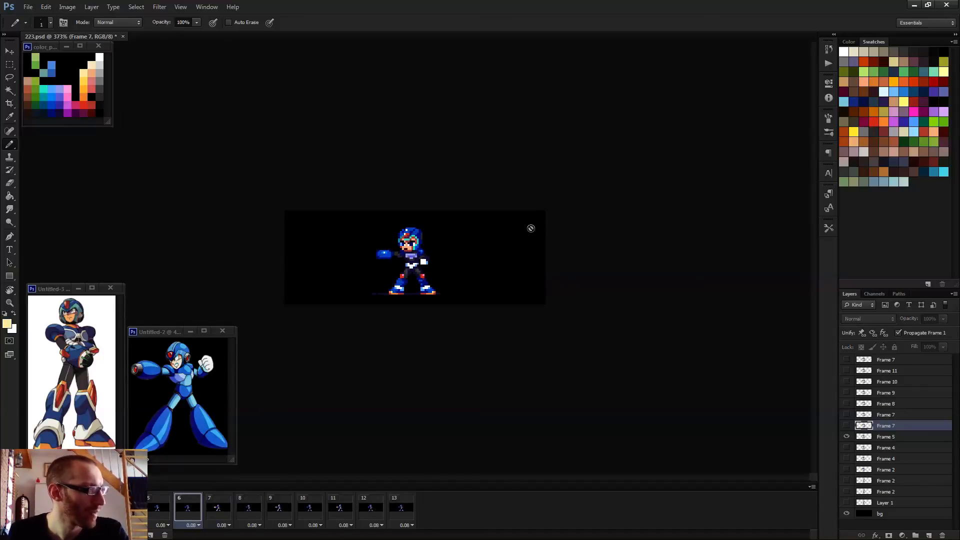
key(Right)
key(Right)
key(space)
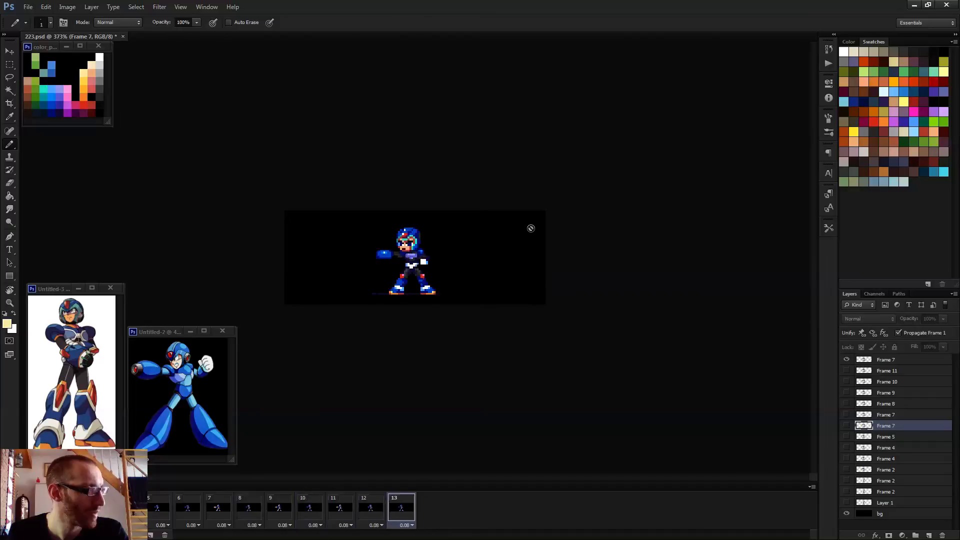
key(space)
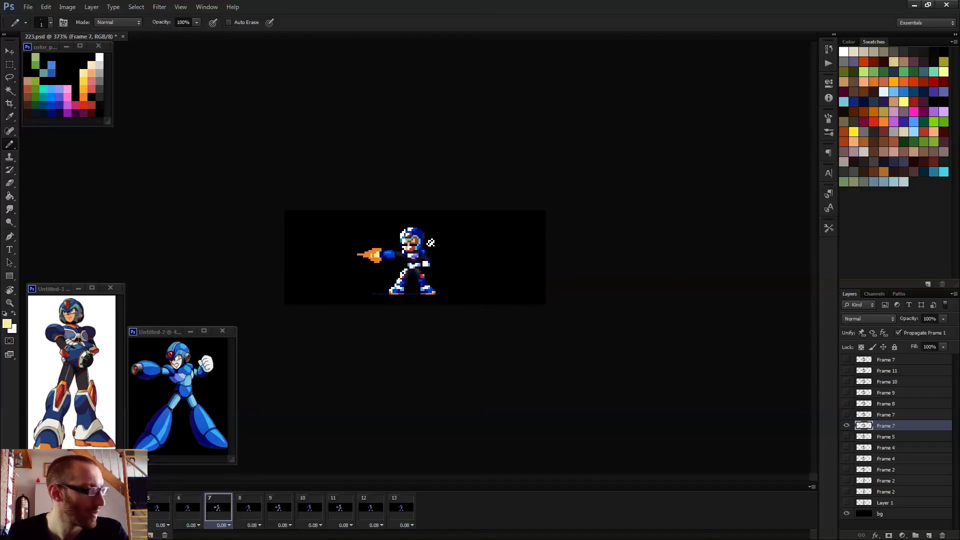
- Extend the orange flash in frame 7 slightly over the cannon's muzzle and reshape its pale yellow core
scroll(396, 303, down, 2)
scroll(378, 279, up, 6)
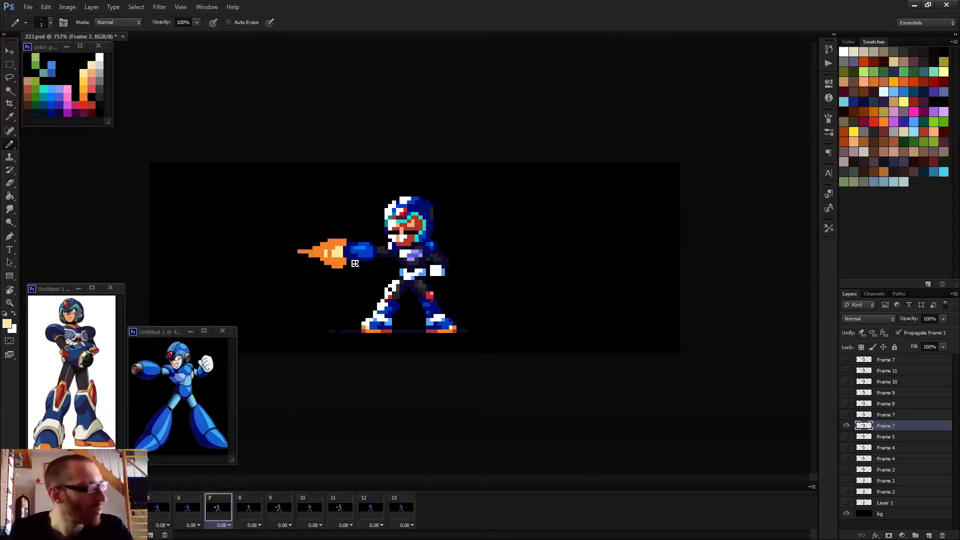
scroll(354, 262, up, 2)
alt+click(306, 266)
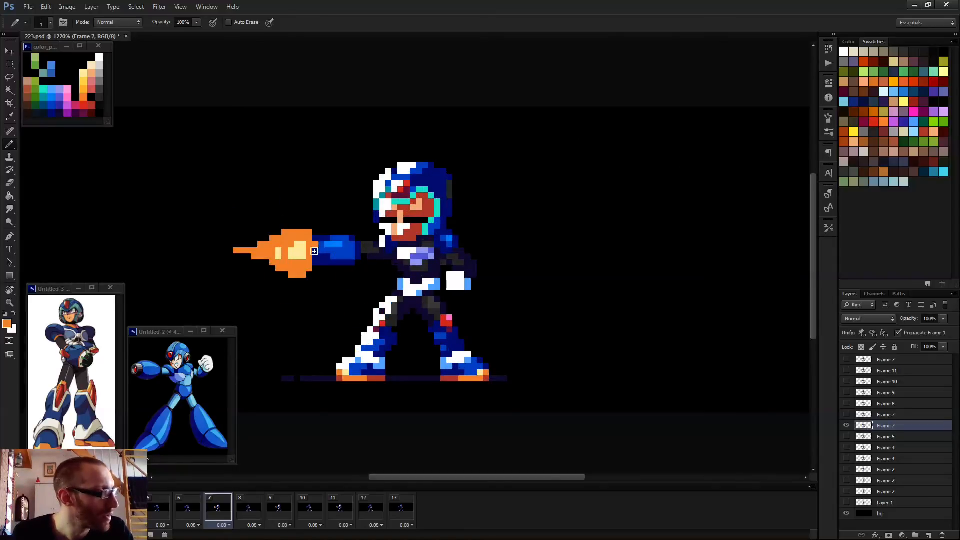
scroll(344, 266, down, 1)
scroll(372, 277, down, 2)
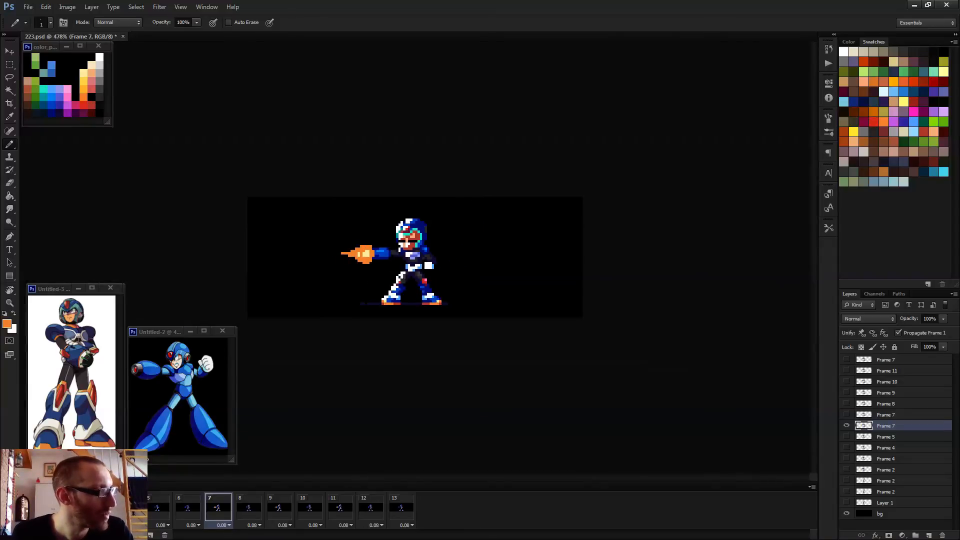
scroll(400, 276, up, 3)
alt+click(313, 250)
click(310, 264)
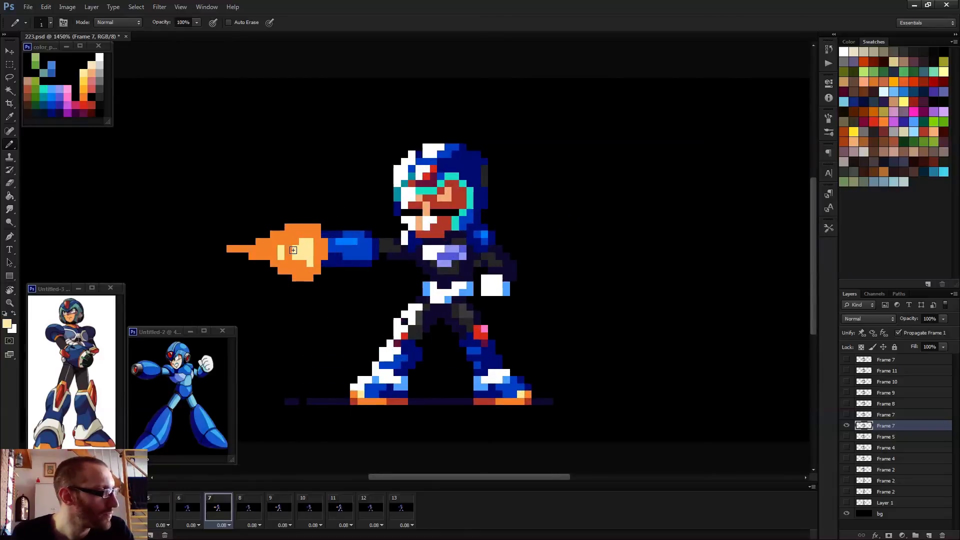
scroll(314, 250, down, 4)
scroll(315, 251, up, 5)
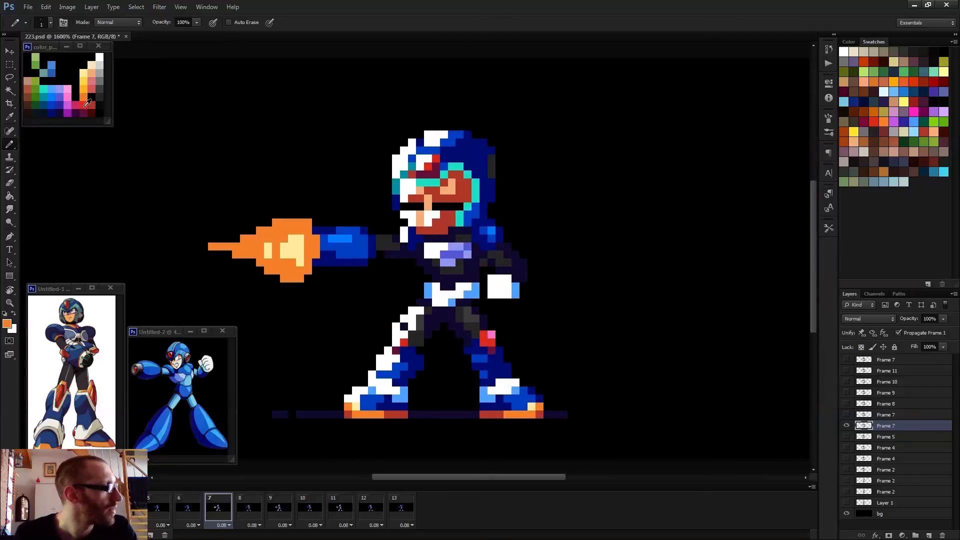
- Try filling the orange area of frame 7's flash with dark red from the colour palette, and undo the fill
key(g)
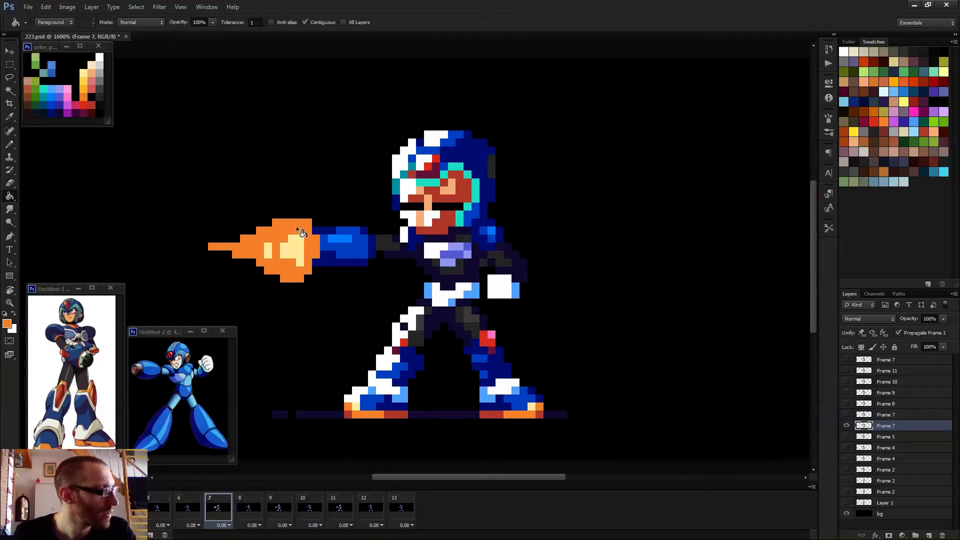
alt+click(92, 105)
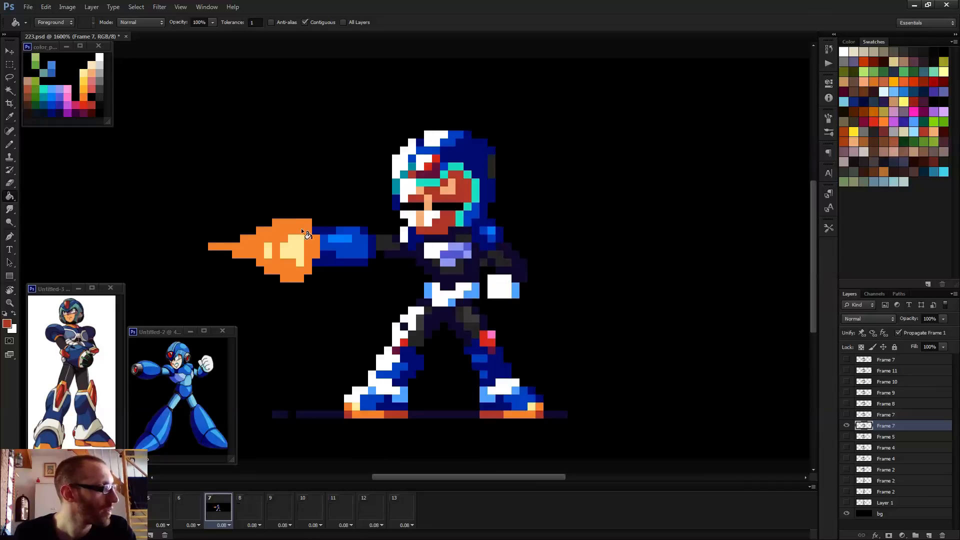
click(301, 228)
scroll(317, 235, down, 4)
scroll(343, 252, down, 3)
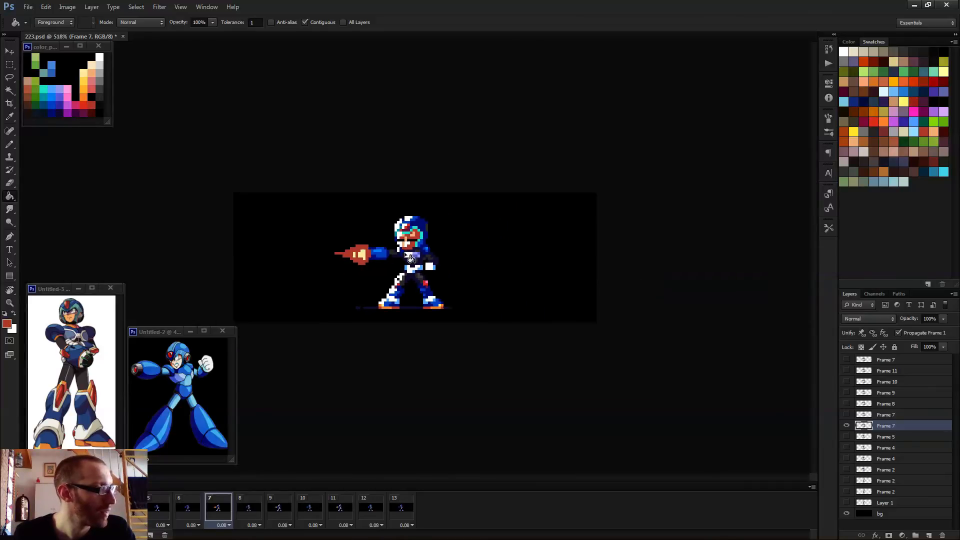
scroll(375, 259, up, 4)
scroll(375, 260, up, 2)
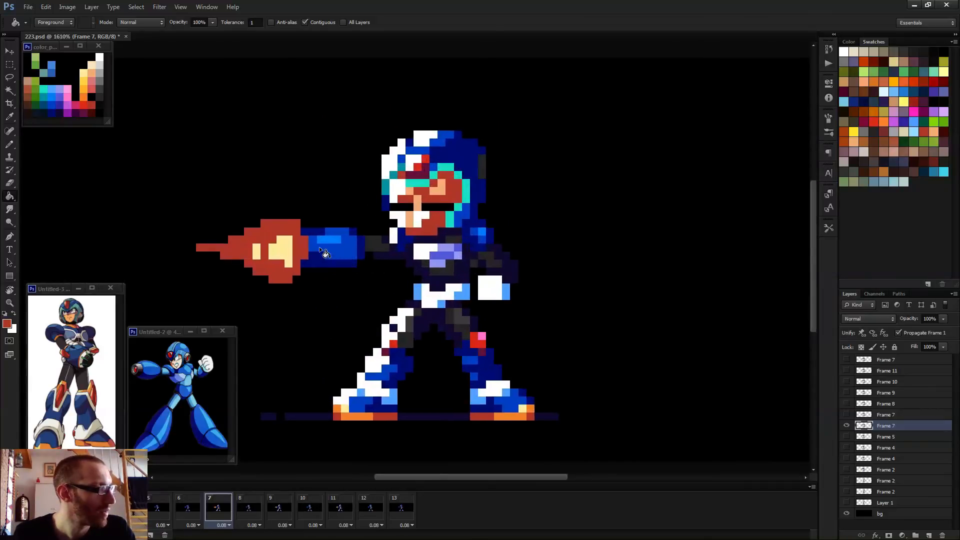
key(ctrl+z)
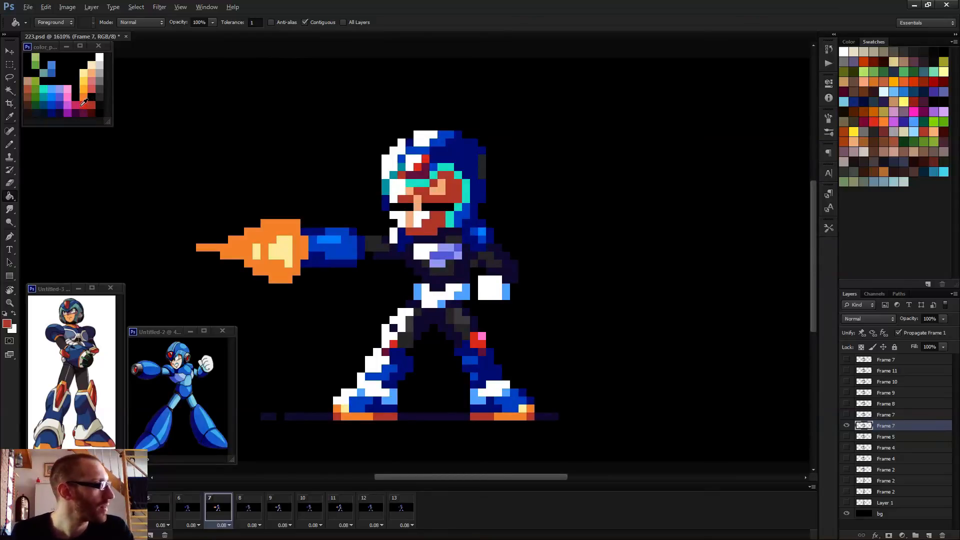
- Fill the orange area of frame 7's flash with bright red from the colour palette and play the animation
click(268, 228)
scroll(286, 222, down, 4)
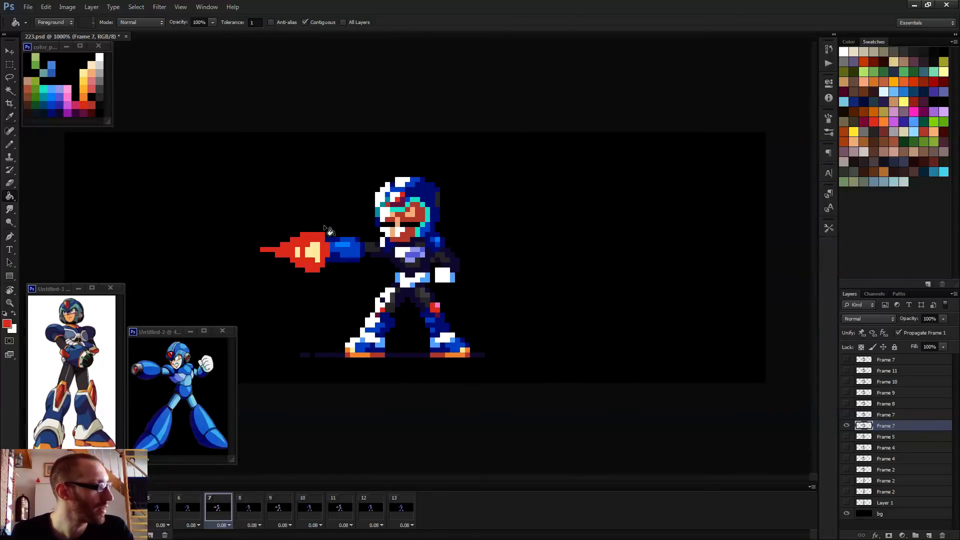
scroll(443, 231, down, 1)
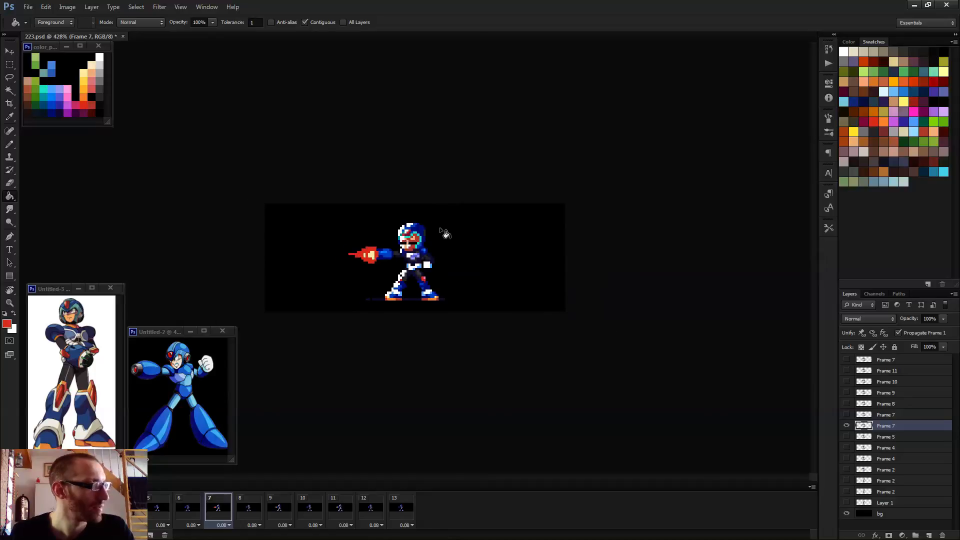
key(space)
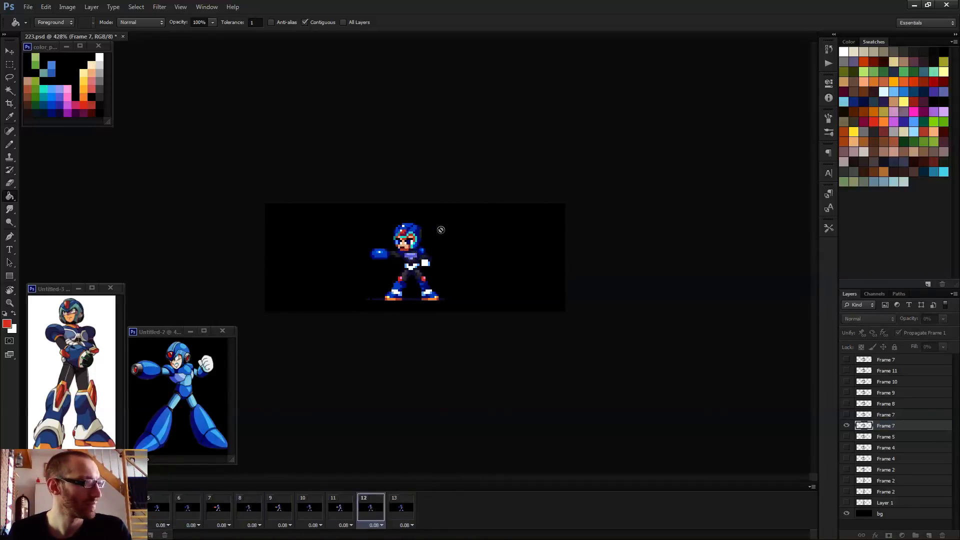
- Play the animation to check how frame 7's muzzle flash reads in motion
scroll(452, 233, down, 1)
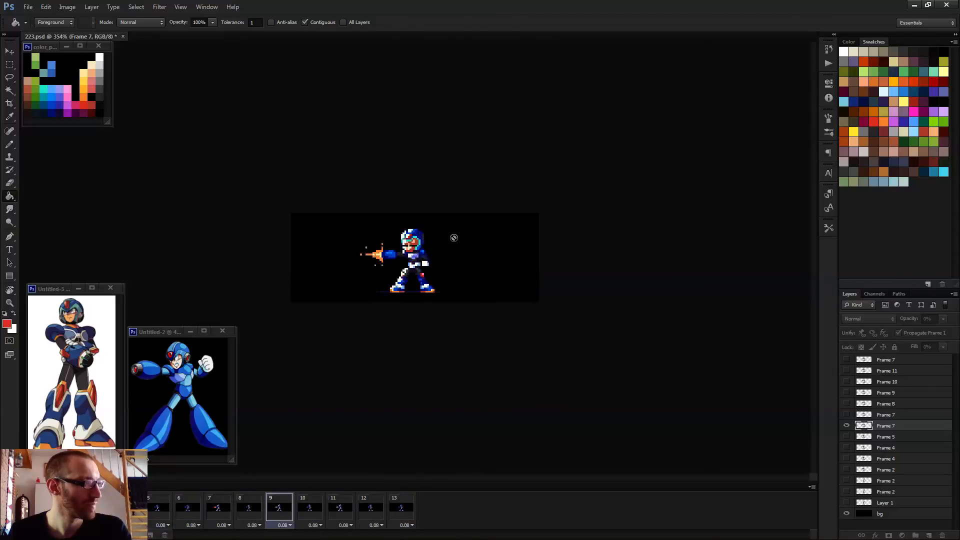
scroll(453, 238, down, 1)
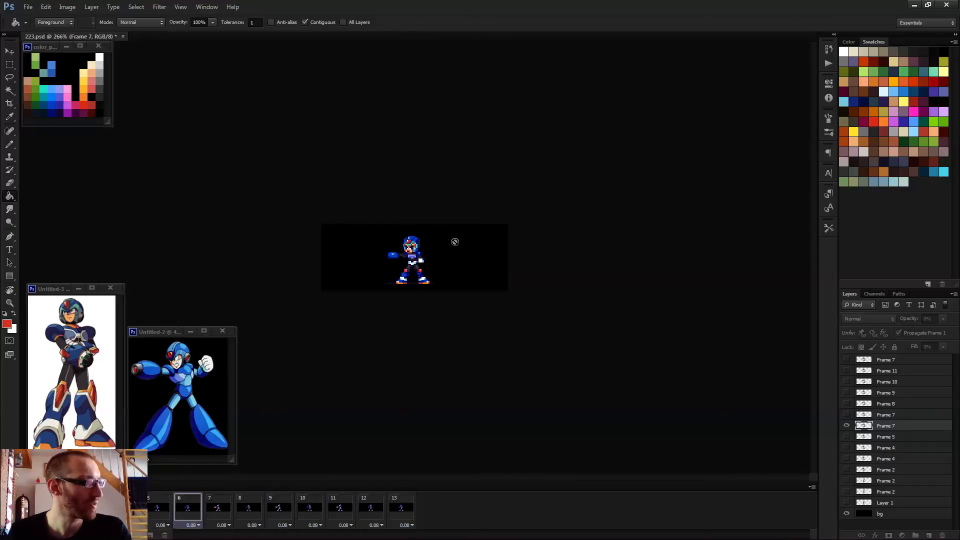
key(space)
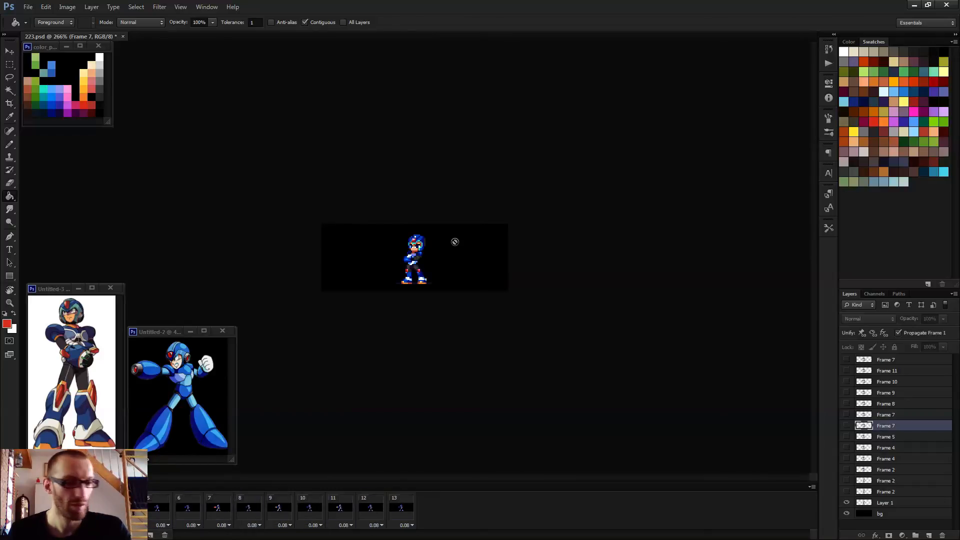
click(218, 508)
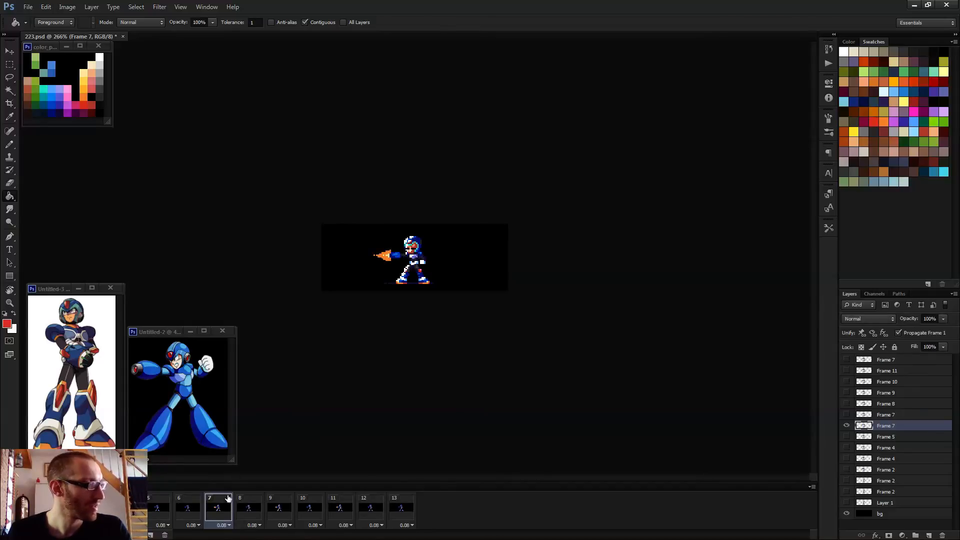
key(space)
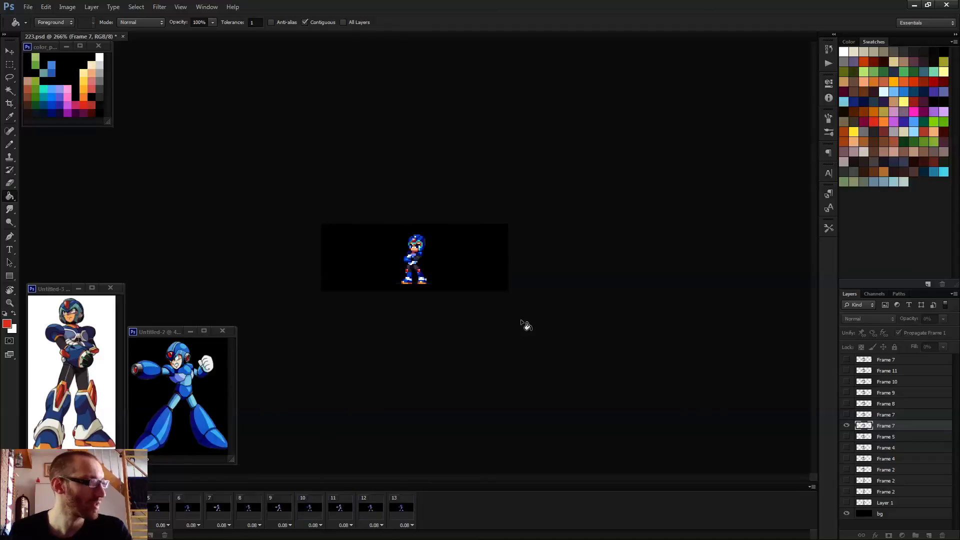
key(space)
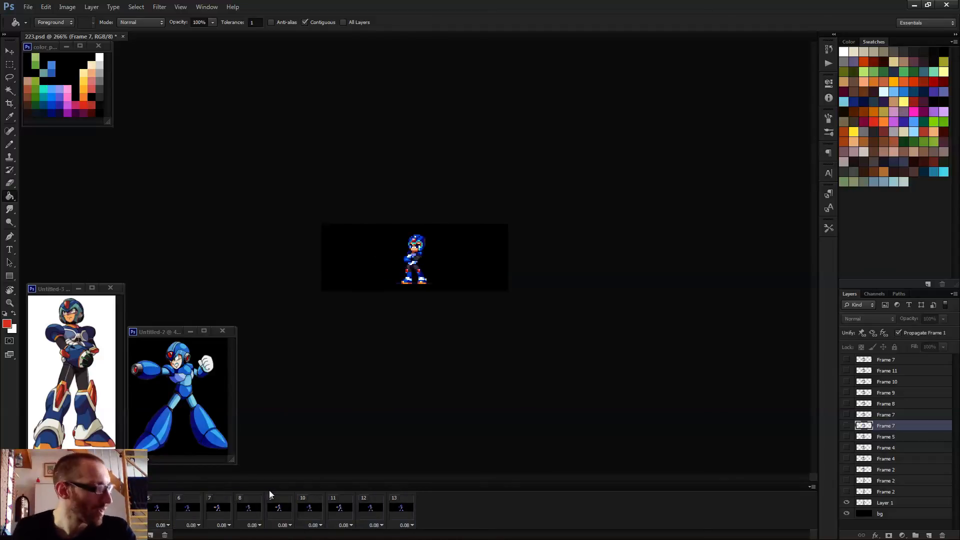
- Add one orange spark pixel above and one below frame 7's muzzle flash, using the flash's own orange
click(217, 509)
key(ctrl+0)
key(b)
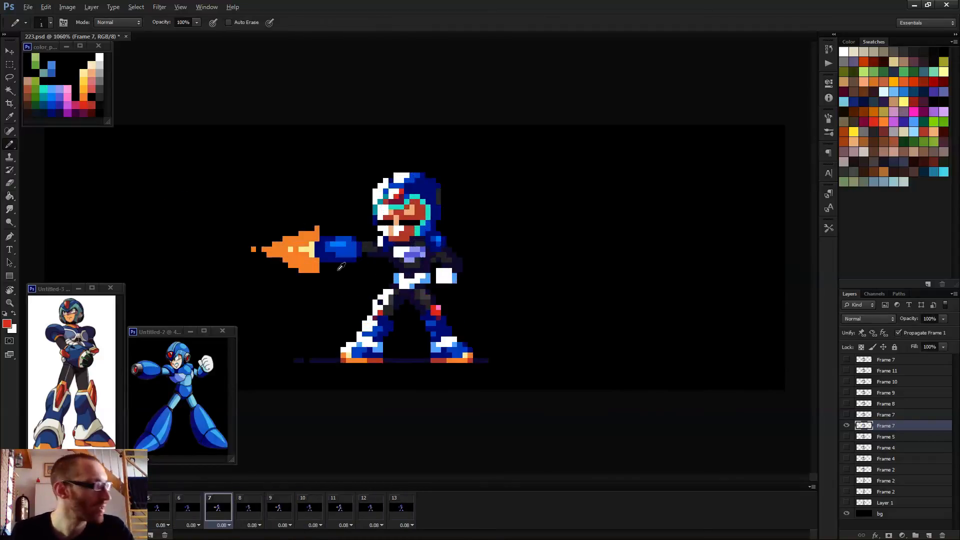
alt+click(319, 263)
click(312, 292)
click(296, 212)
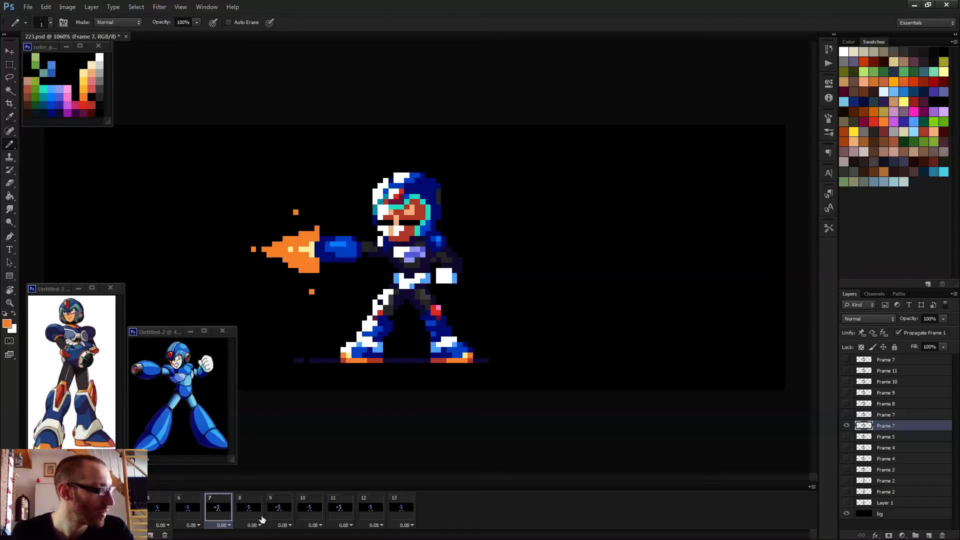
- Erase the loose orange spark pixels above and below the muzzle flash in animation frame 9
click(290, 514)
key(e)
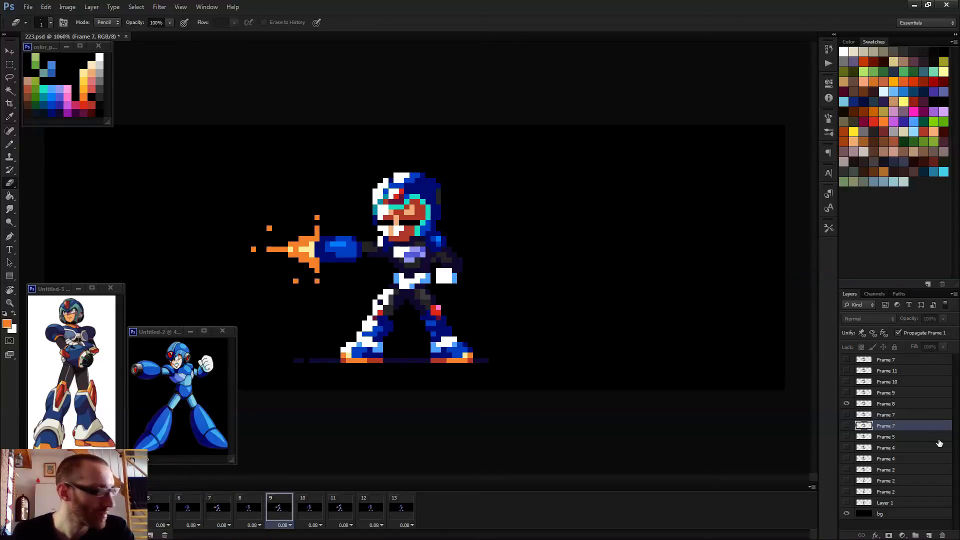
click(896, 404)
click(317, 281)
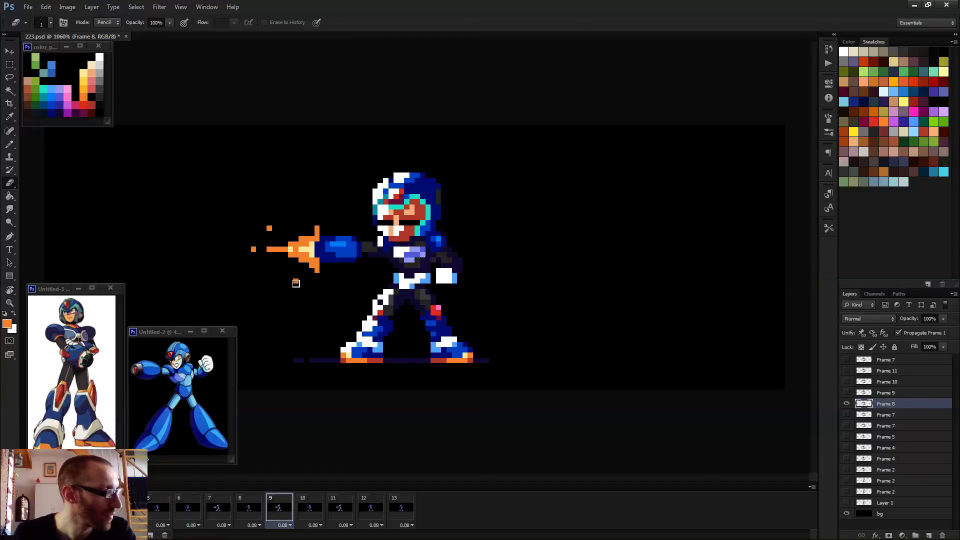
click(270, 230)
- Extend frame 9's flash downward by a pixel and draw new orange sparks around it in different positions
key(b)
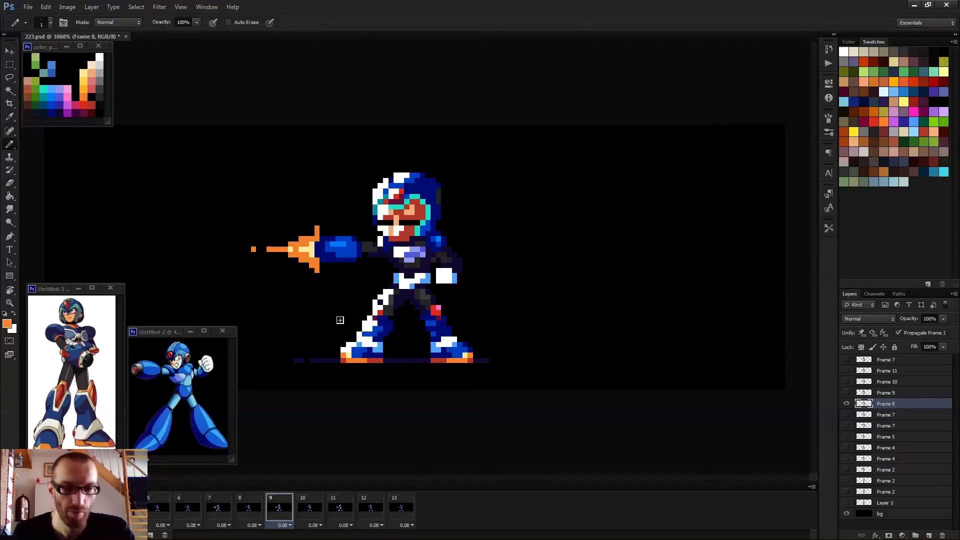
alt+click(319, 256)
click(317, 276)
click(290, 271)
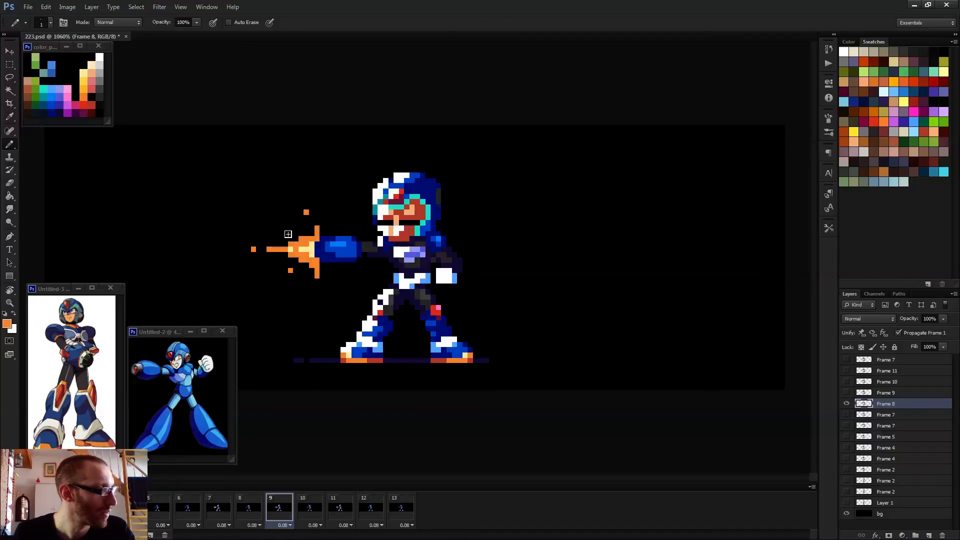
- Play the animation to check the new sparks around the muzzle flashes
scroll(289, 233, down, 5)
key(space)
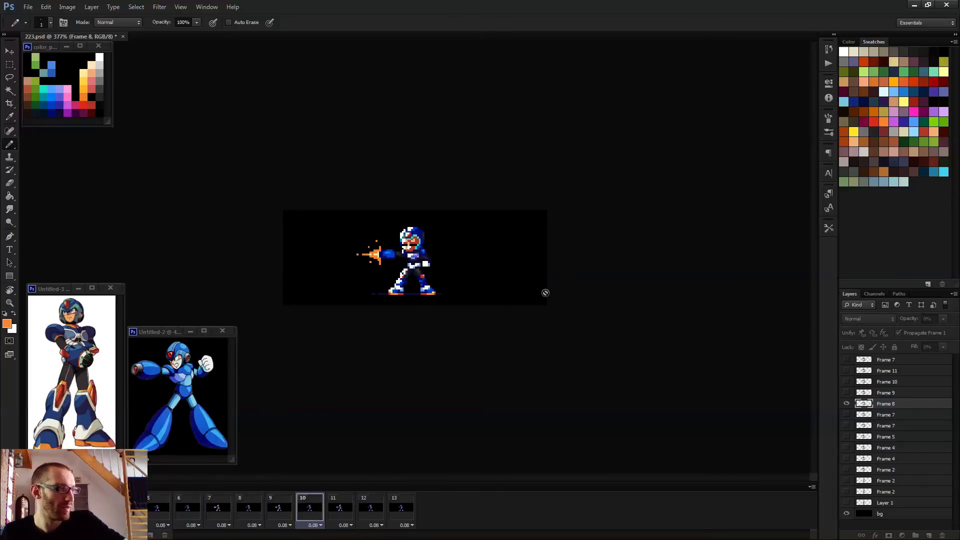
scroll(545, 293, down, 1)
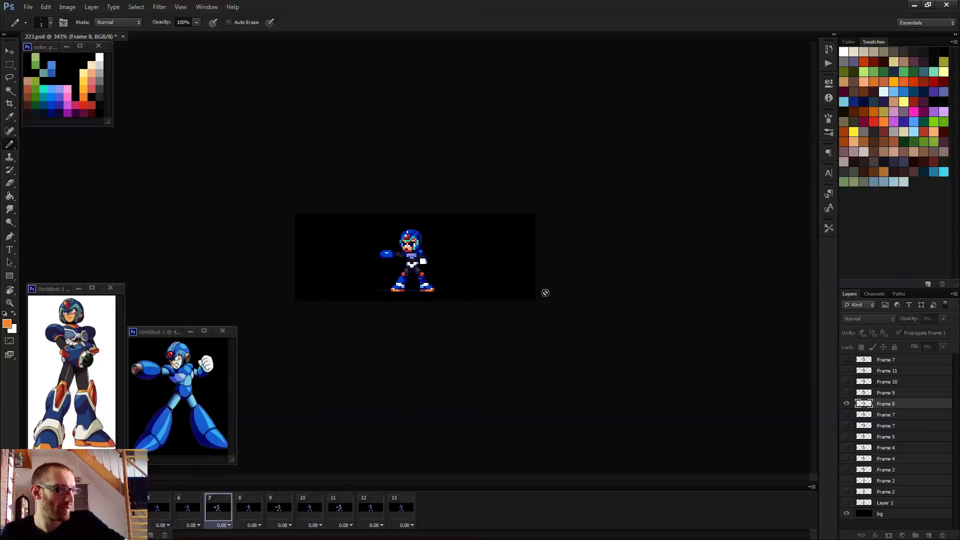
scroll(583, 296, down, 2)
scroll(583, 295, down, 1)
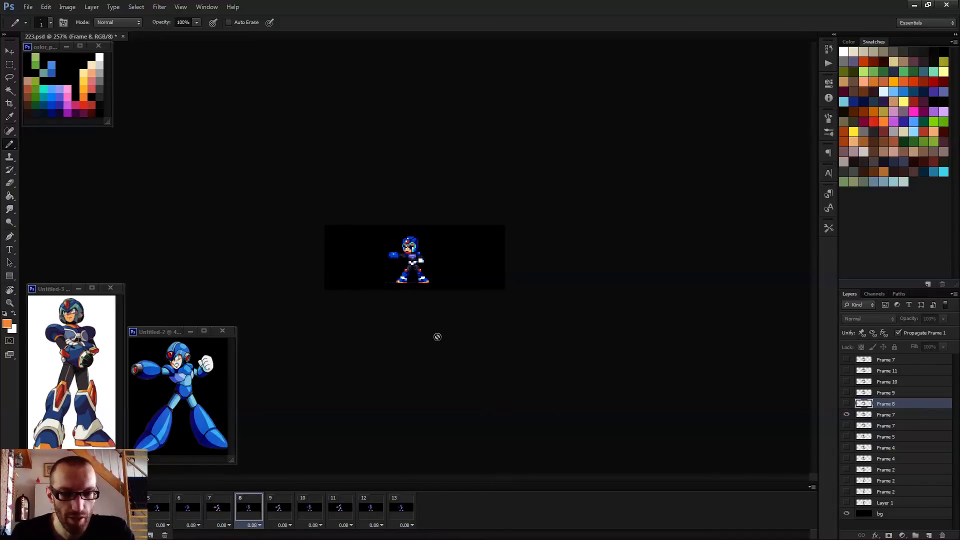
- Draw an orange ball shot 5 pixels wide in frame 8, well ahead of the cannon and level with its muzzle
scroll(437, 337, up, 5)
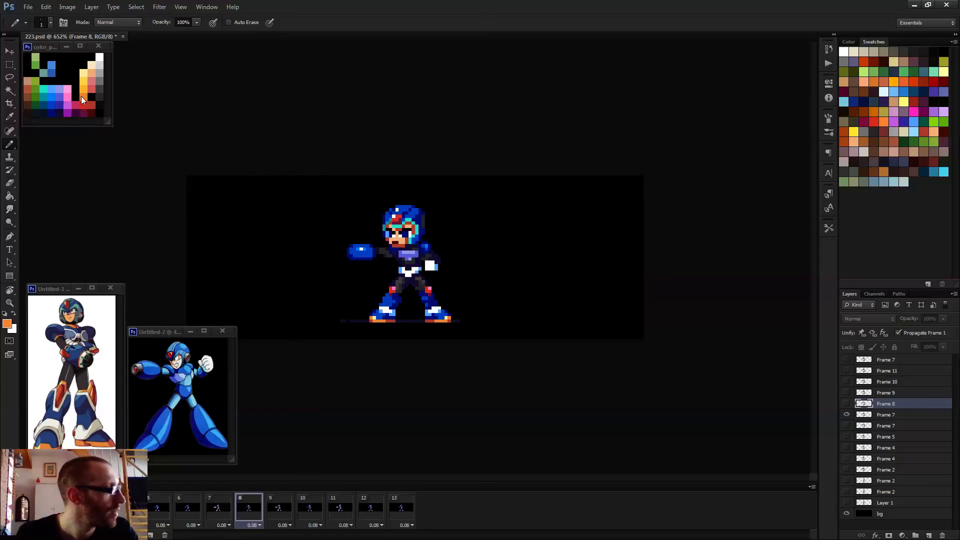
drag(320, 250, 327, 252)
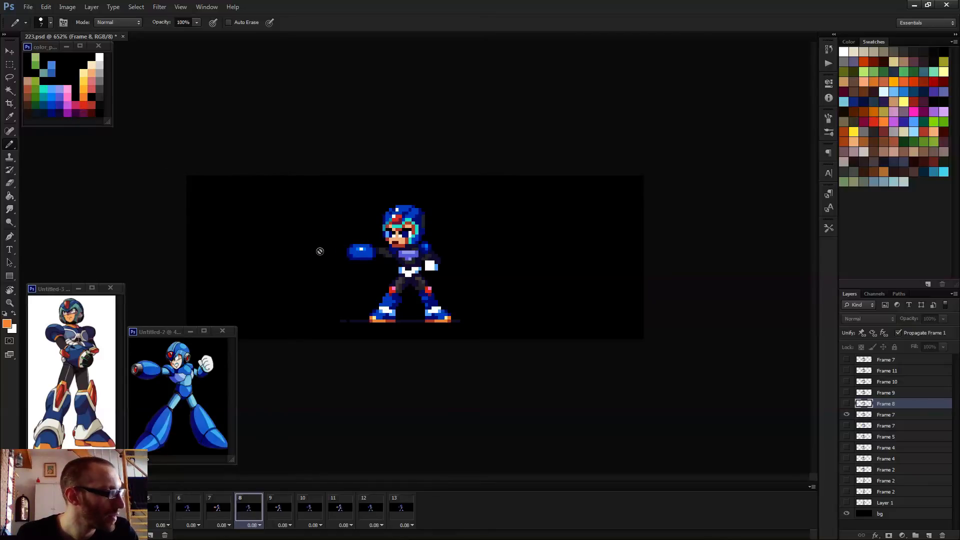
click(870, 414)
drag(319, 253, 310, 256)
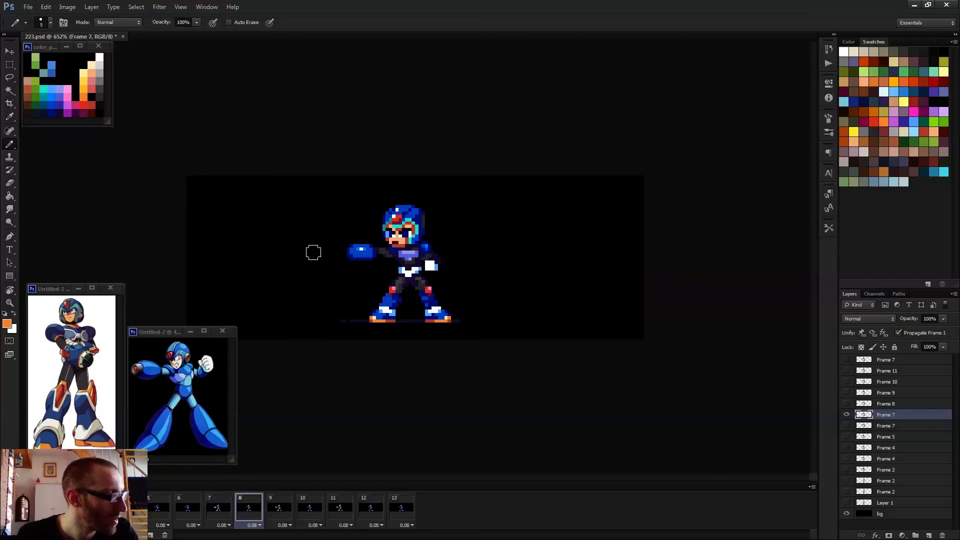
key(Left)
key(Right)
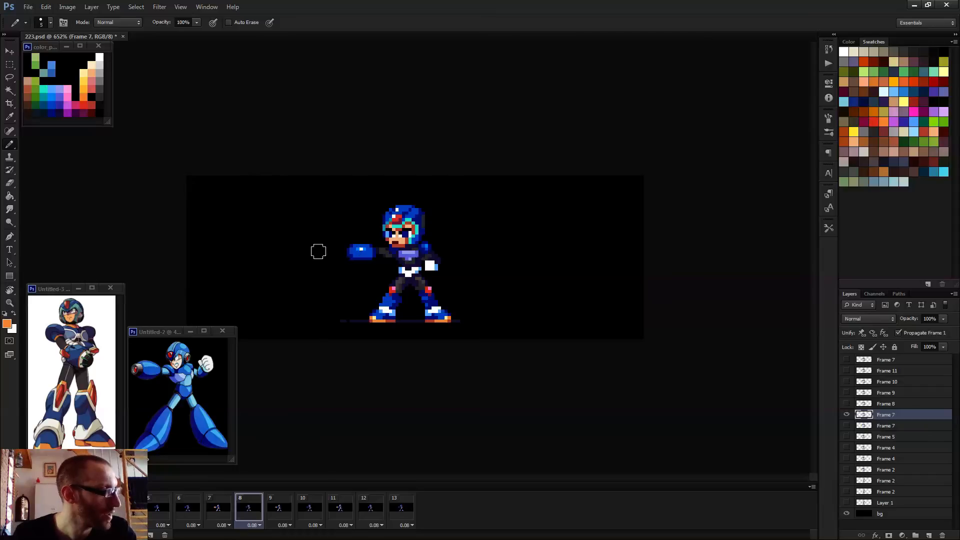
click(243, 252)
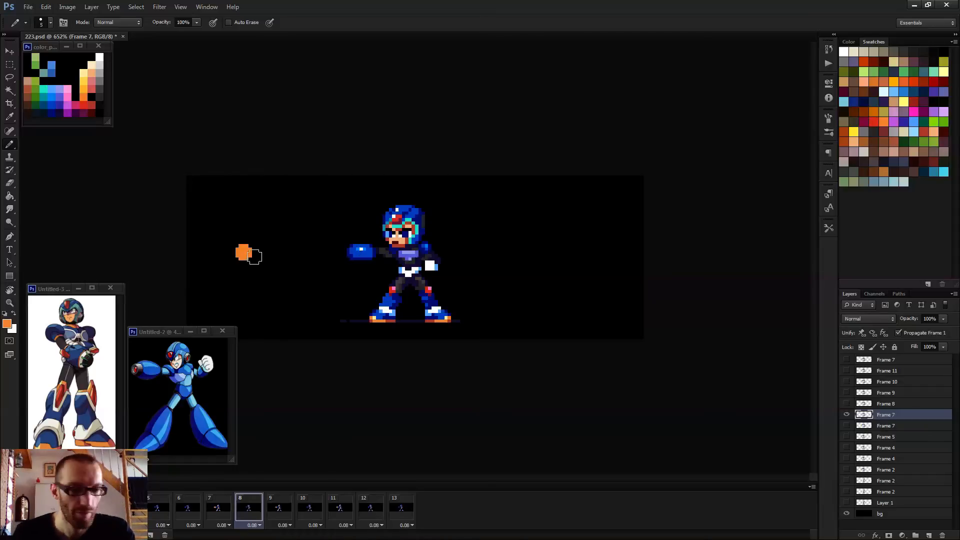
scroll(250, 253, up, 3)
scroll(202, 241, down, 3)
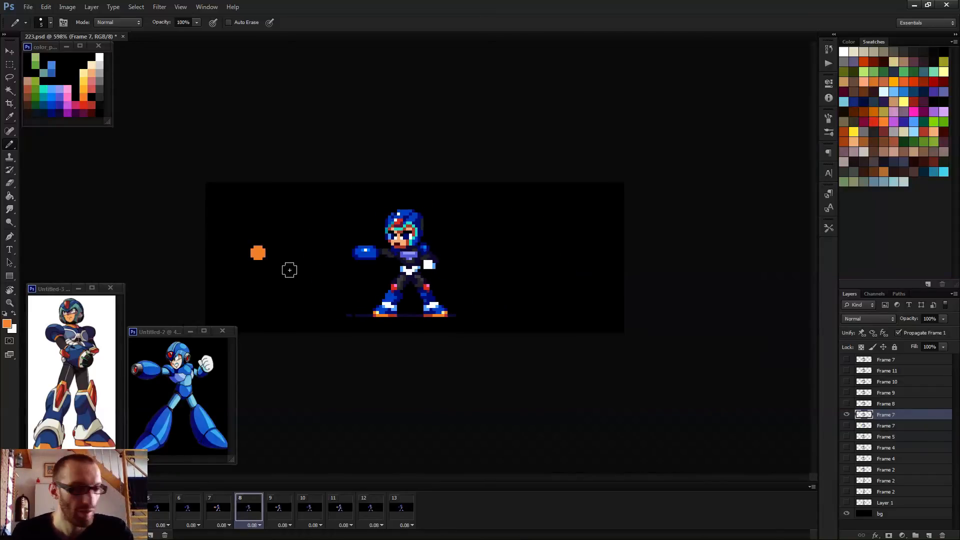
- Add the same orange ball shot ahead of the cannon in frames 10 and 12, each on its own frame layer
key(Right)
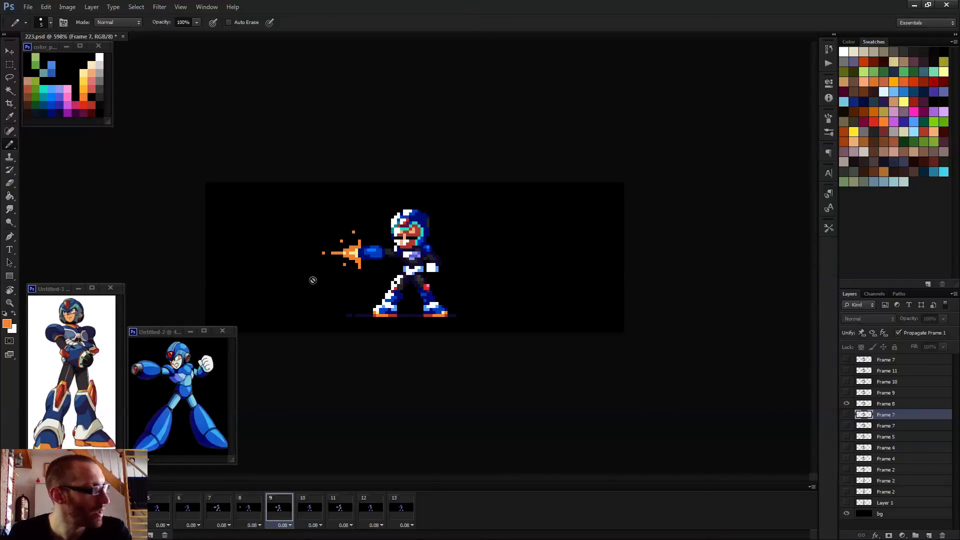
key(Right)
click(886, 393)
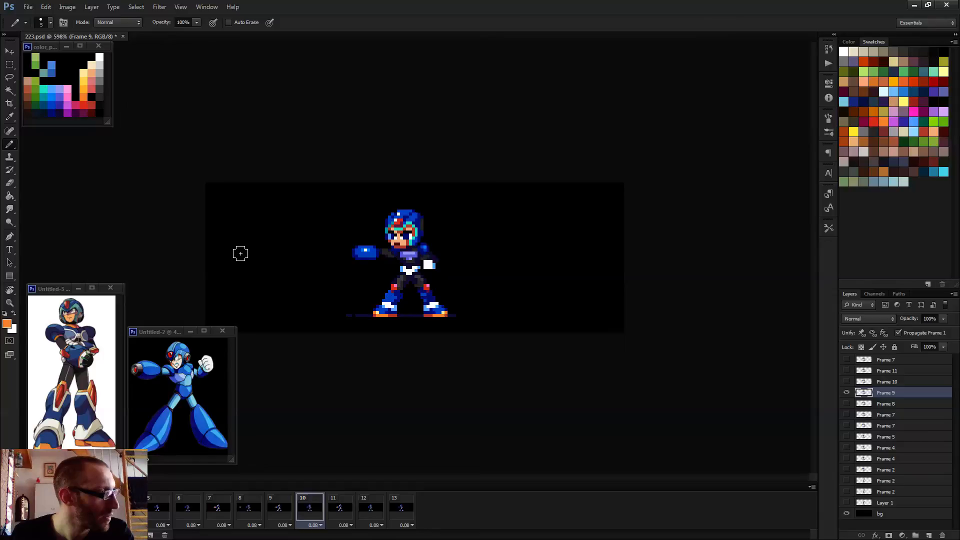
key(Right)
key(Right)
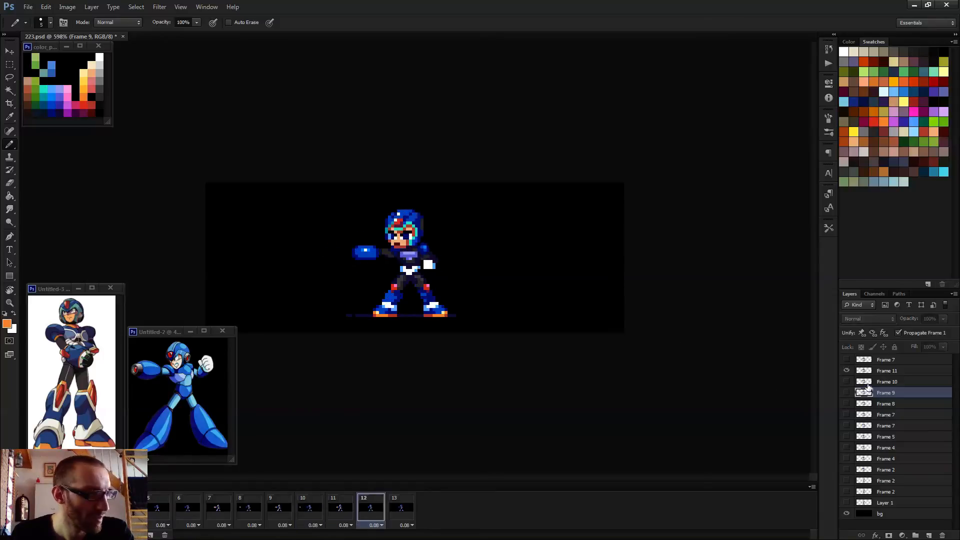
click(887, 372)
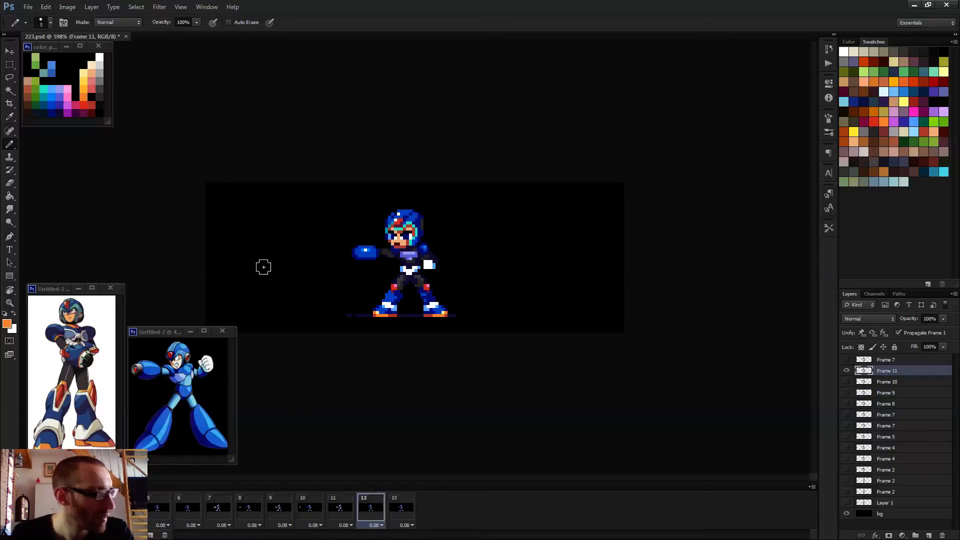
click(237, 254)
- Play the animation to check the timing and position of the orange ball shots
key(space)
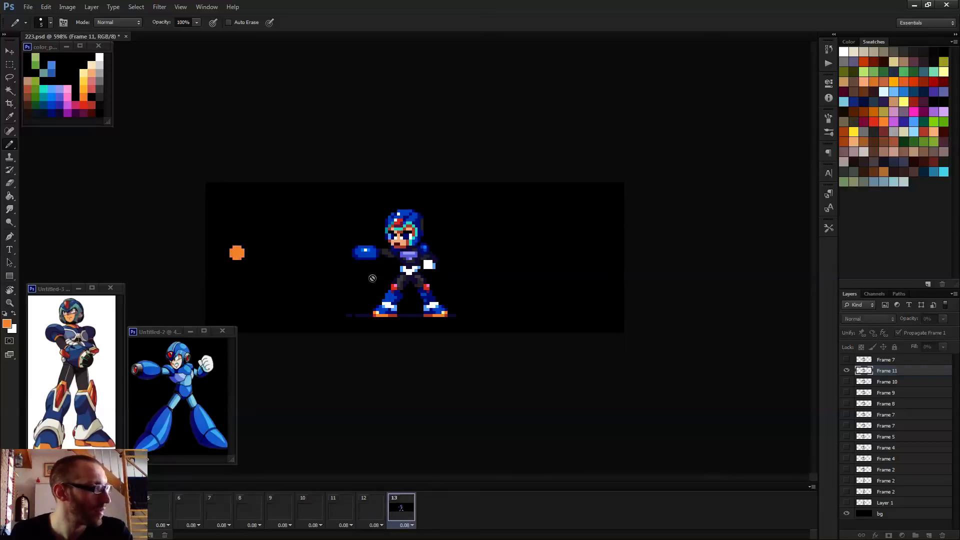
scroll(441, 284, down, 2)
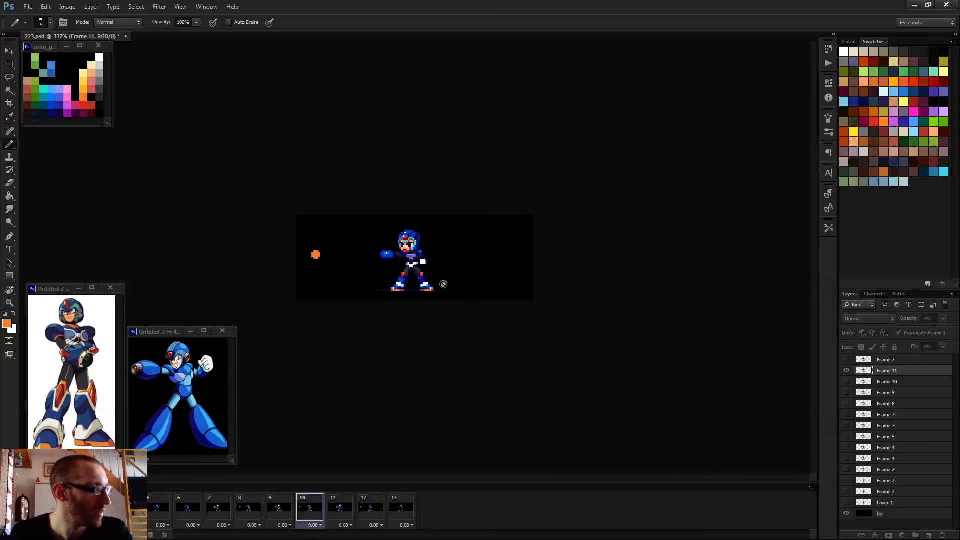
scroll(570, 272, down, 1)
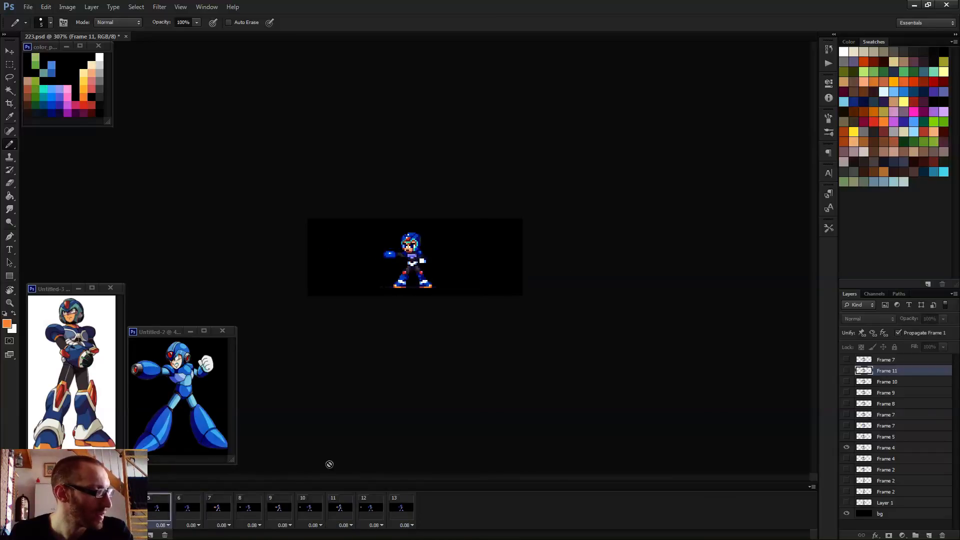
key(space)
- Paint a pale yellow core inside frame 8's orange ball and sample the ball's orange for its trailing edge
scroll(235, 275, up, 4)
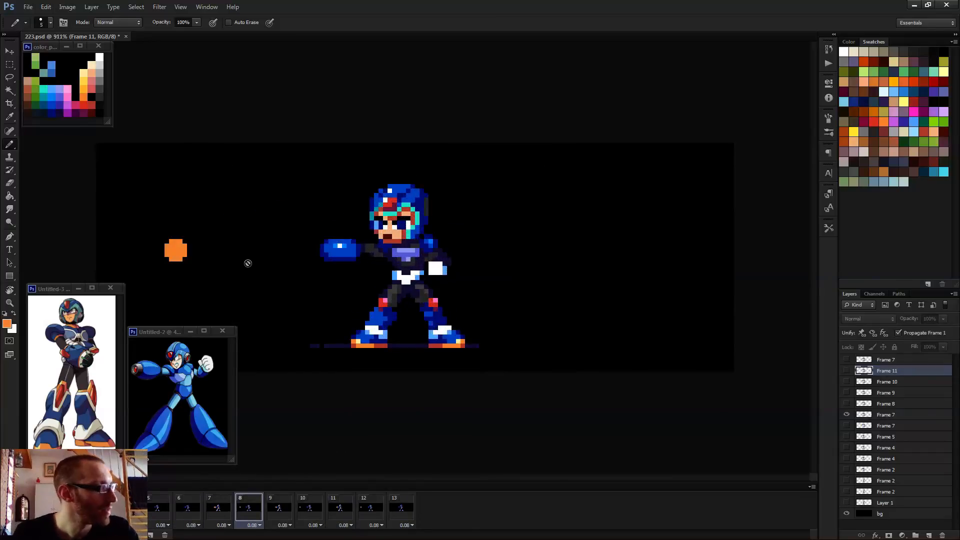
alt+click(89, 69)
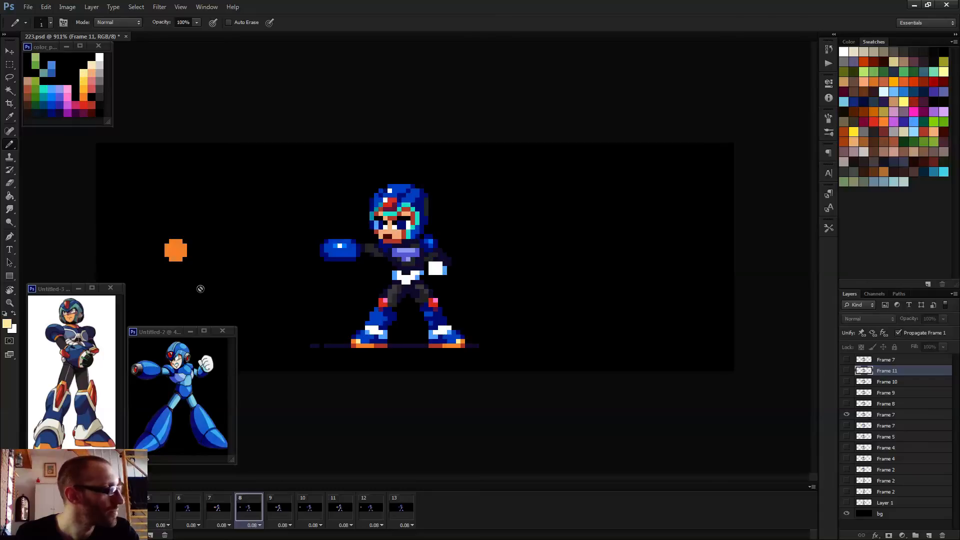
click(890, 414)
scroll(145, 249, up, 2)
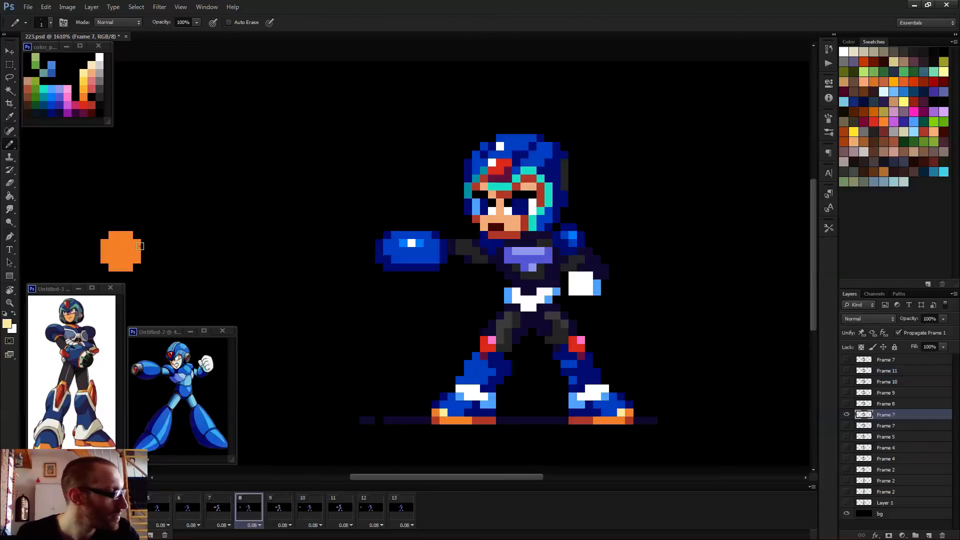
mouse_move(112, 240)
mouse_down()
mouse_move(123, 258)
mouse_move(129, 244)
mouse_move(120, 250)
mouse_up()
alt+click(134, 255)
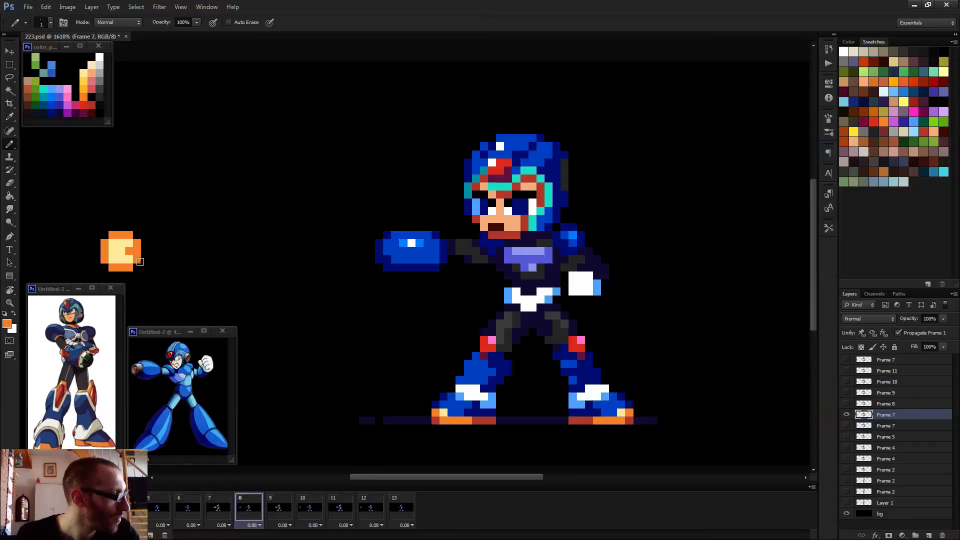
- Paint the same pale yellow core inside the orange balls of frames 10 and 12, each on its own frame layer
scroll(254, 283, down, 2)
key(Right)
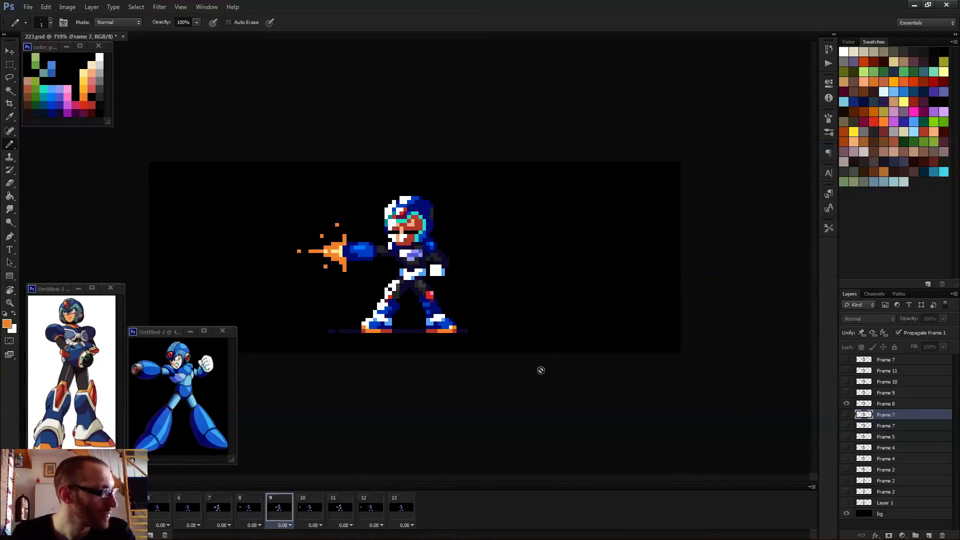
key(Right)
click(886, 393)
scroll(255, 263, up, 2)
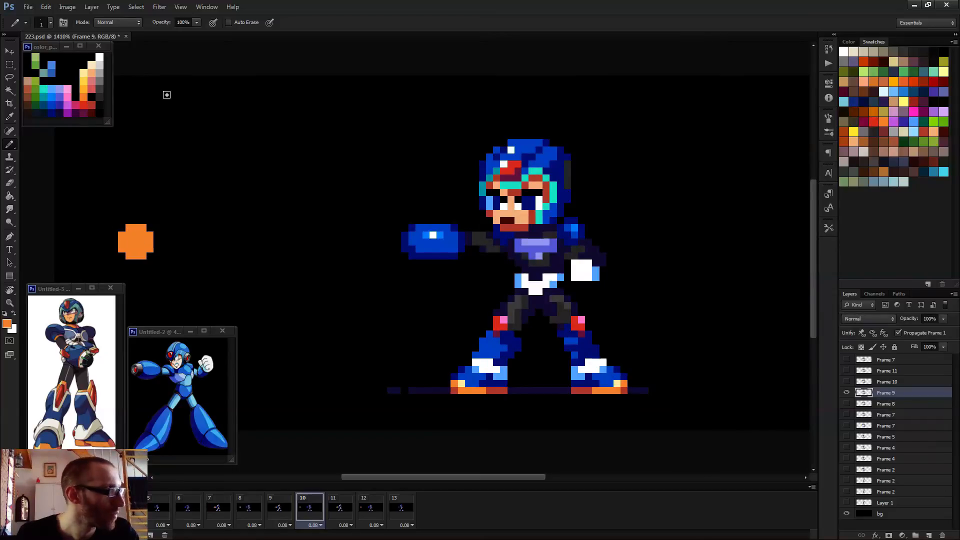
alt+click(87, 72)
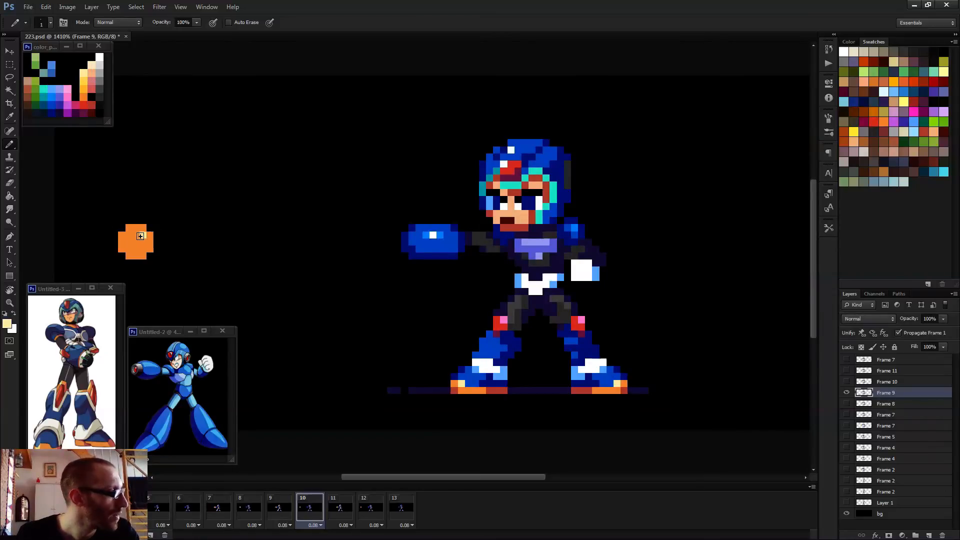
mouse_move(140, 236)
mouse_down()
mouse_move(129, 245)
mouse_move(143, 247)
mouse_up()
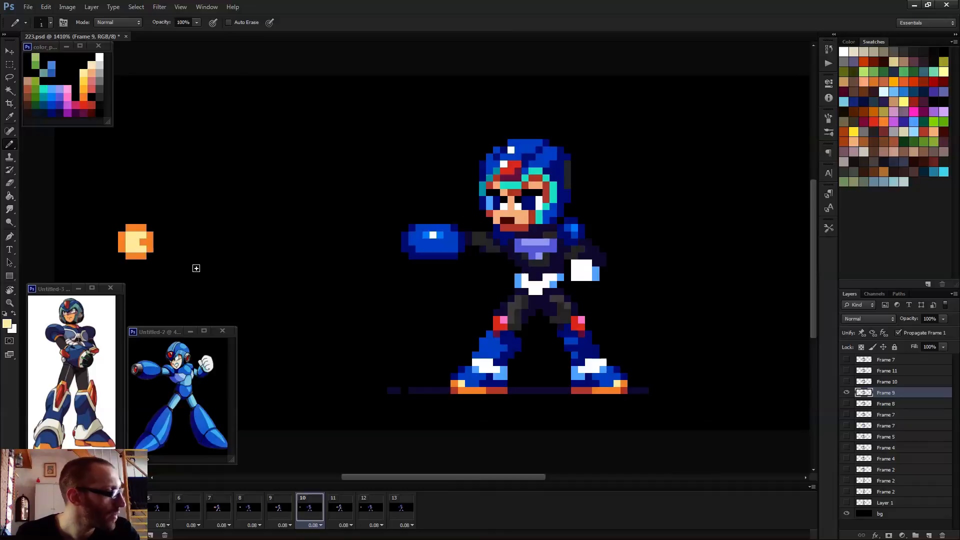
key(Right)
key(Right)
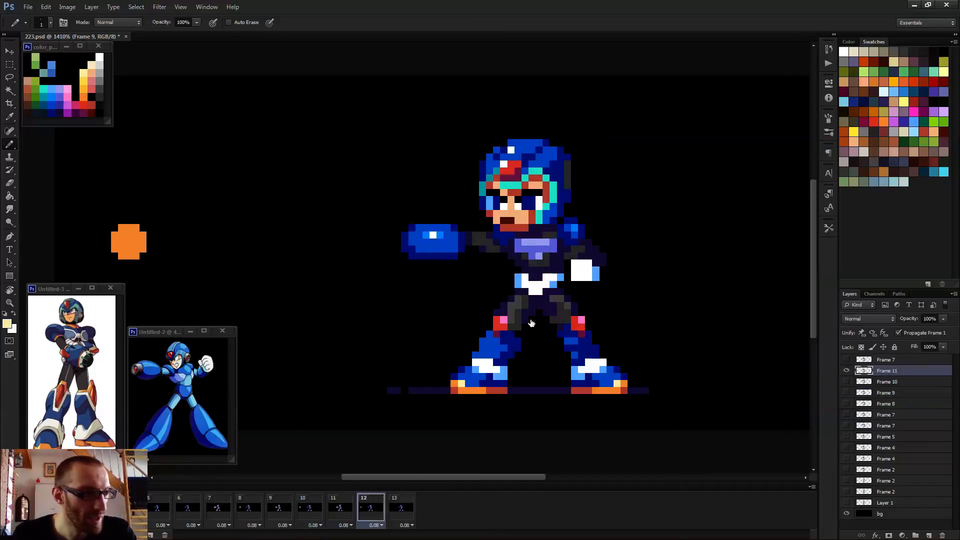
mouse_move(141, 234)
mouse_down()
mouse_move(125, 235)
mouse_move(133, 253)
mouse_up()
- Play the animation to check how the ball shots with yellow cores look in motion
scroll(492, 241, down, 8)
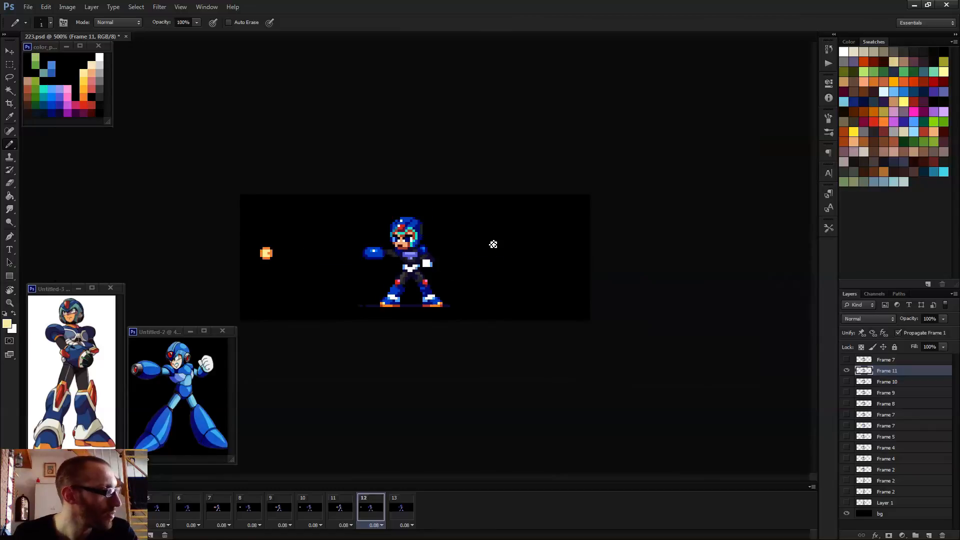
key(space)
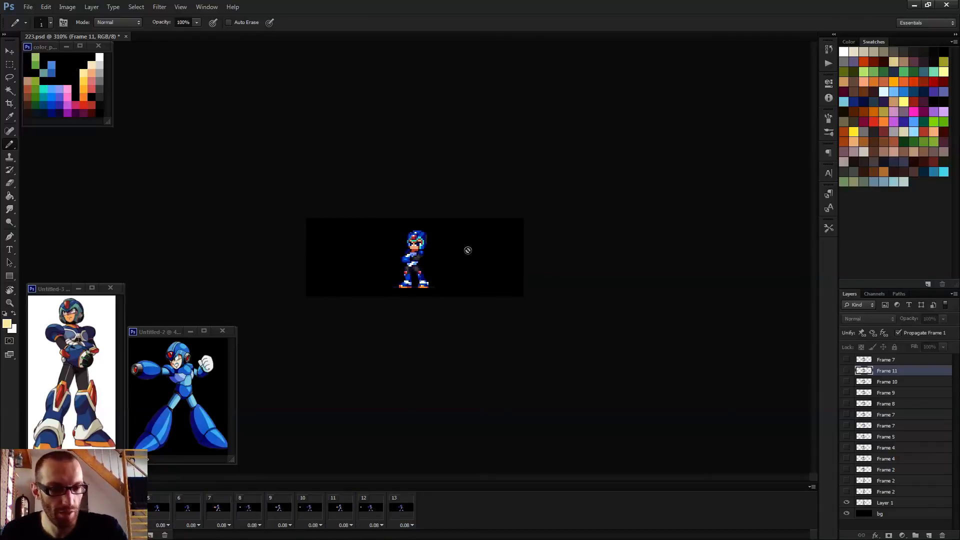
key(space)
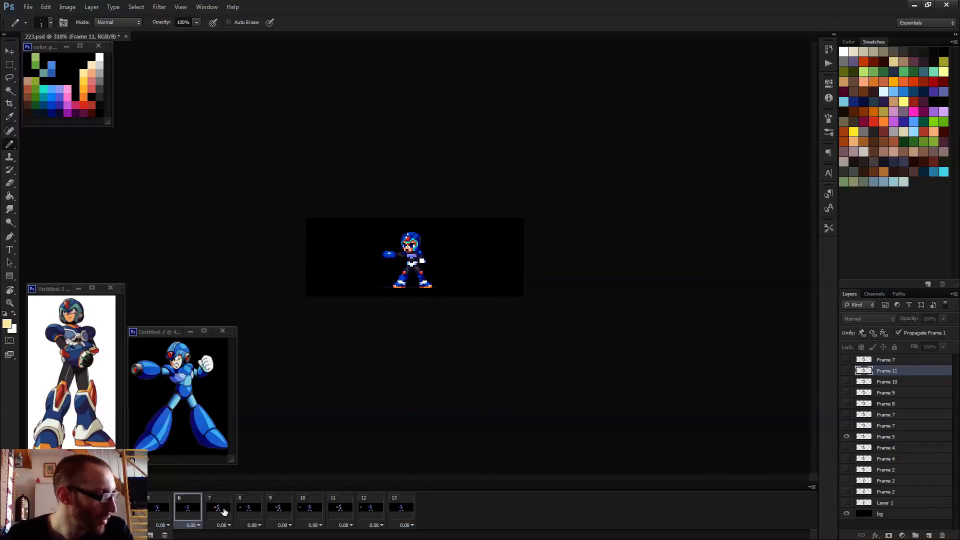
- Set the delay of the firing frames 7 through 12 to 0.04 seconds
click(223, 510)
key(Right)
key(Right)
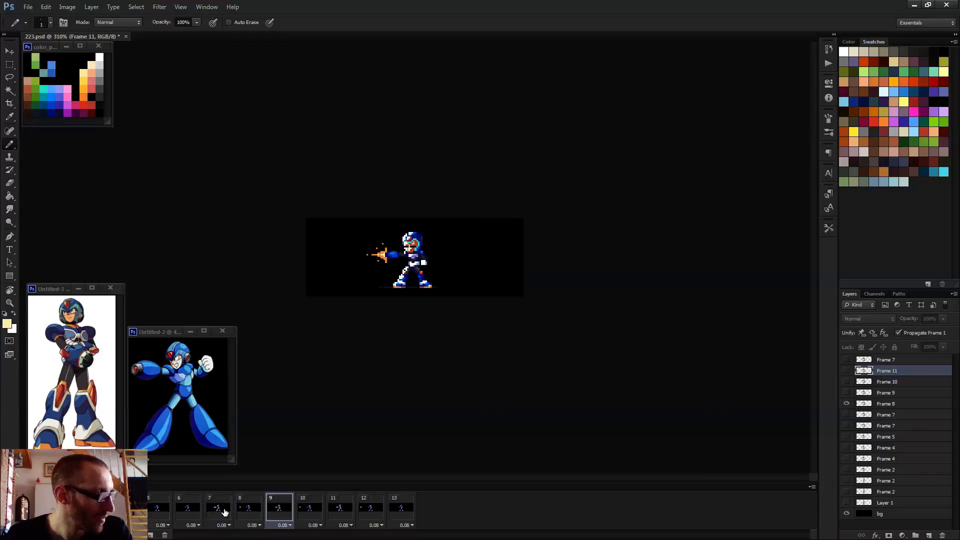
key(Left)
key(Left)
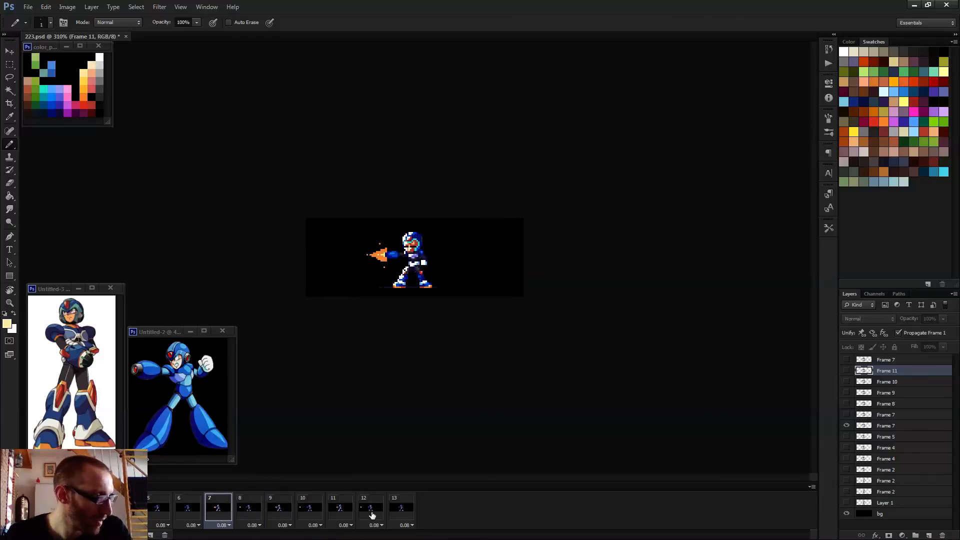
click(378, 524)
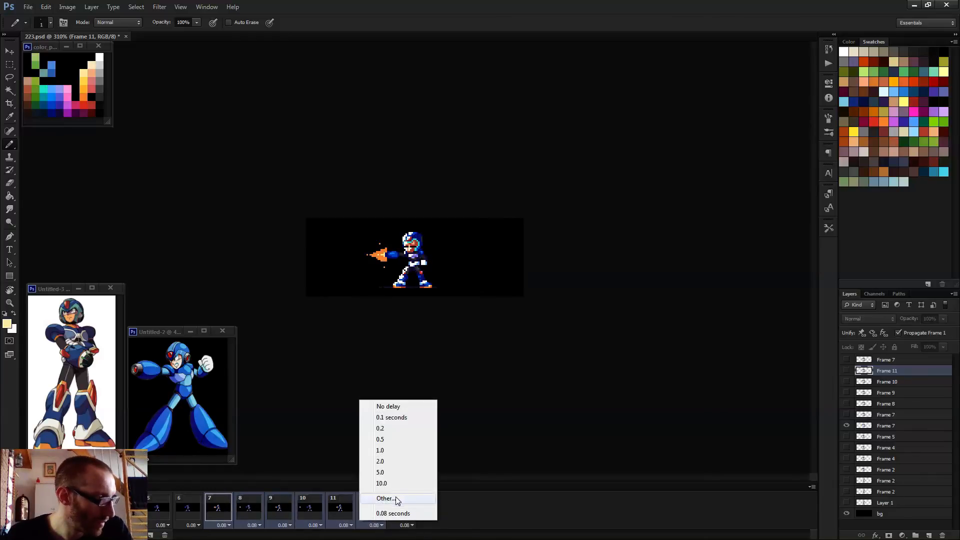
click(395, 498)
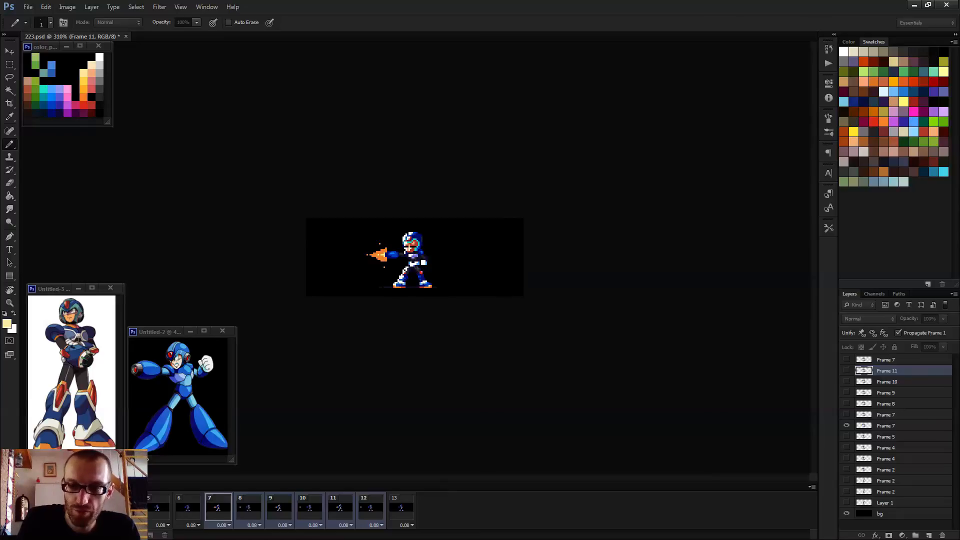
key(Return)
- Play the animation to check the firing sequence's new timing, and stop on frame 13
key(space)
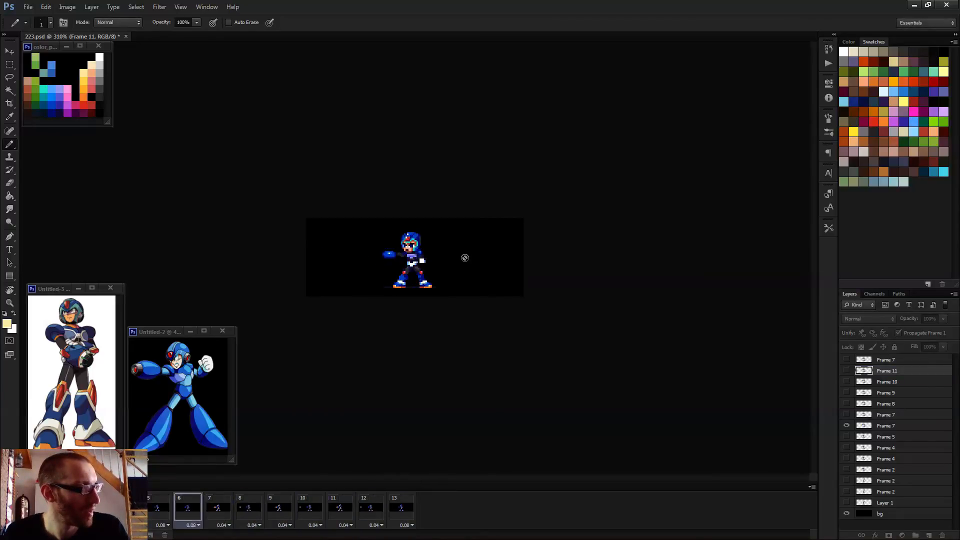
scroll(465, 257, down, 2)
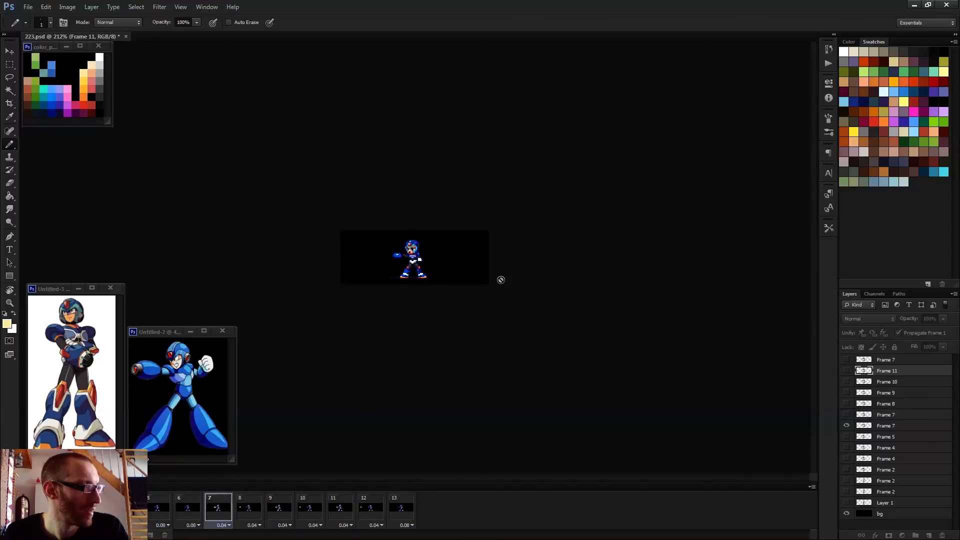
click(395, 506)
click(395, 506)
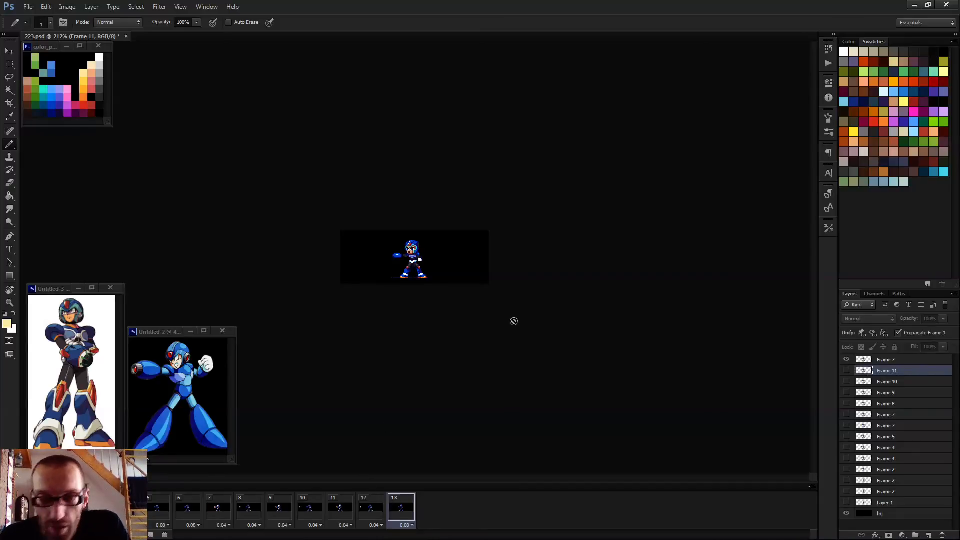
scroll(468, 293, up, 5)
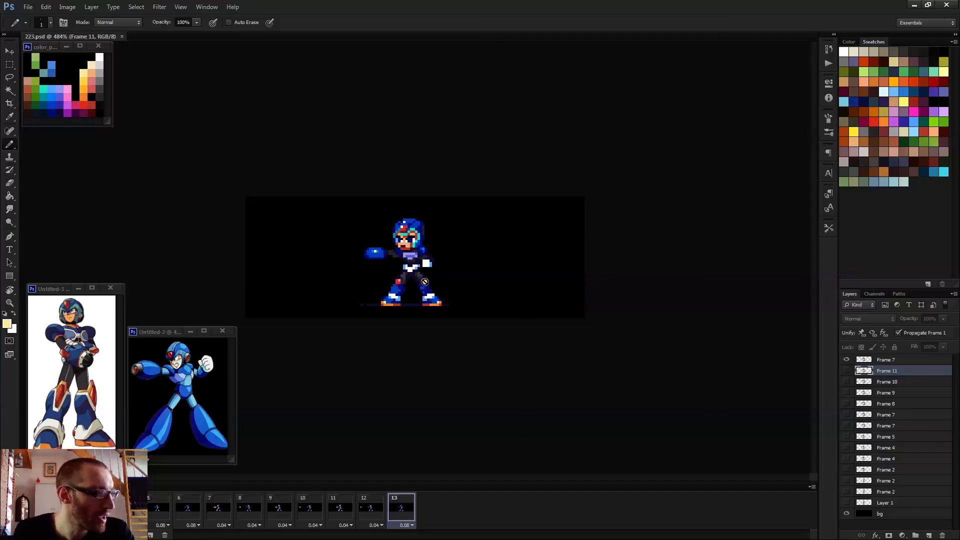
key(space)
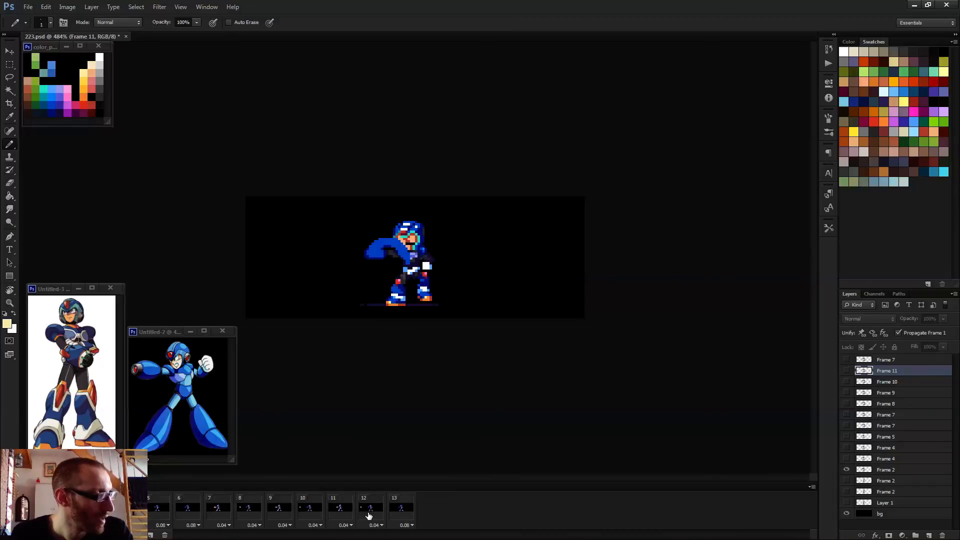
click(399, 514)
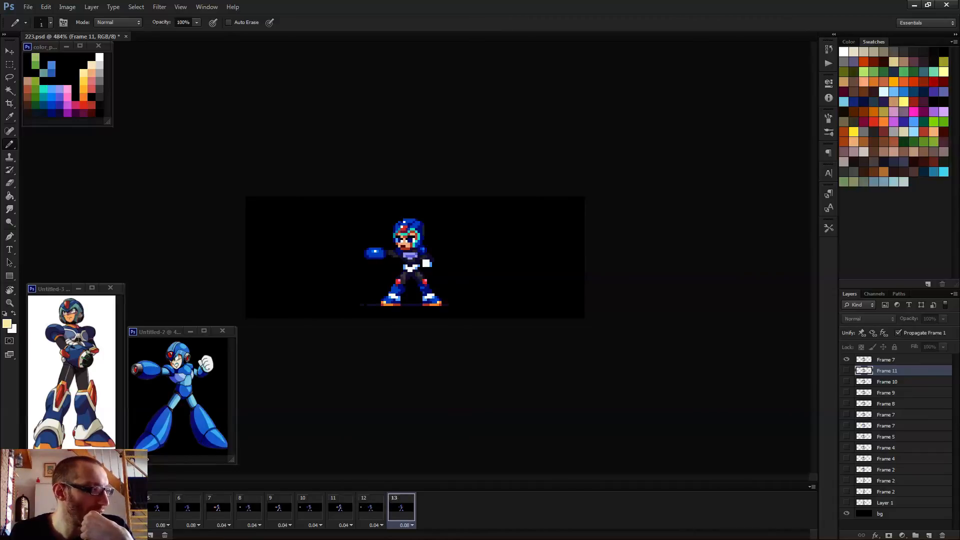
- Compare the aiming pose in frame 13 with frame 1's standing pose to judge how the loop restarts
click(35, 510)
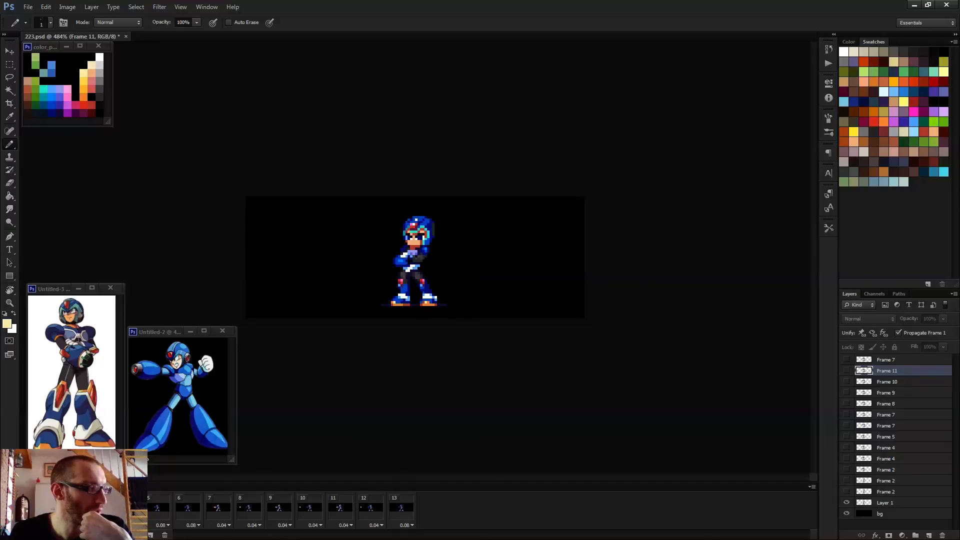
click(171, 513)
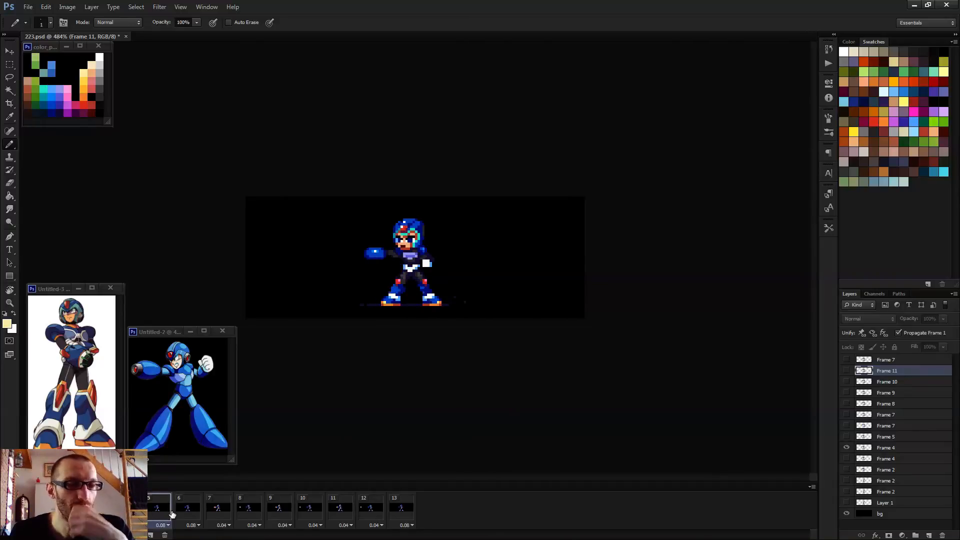
click(404, 510)
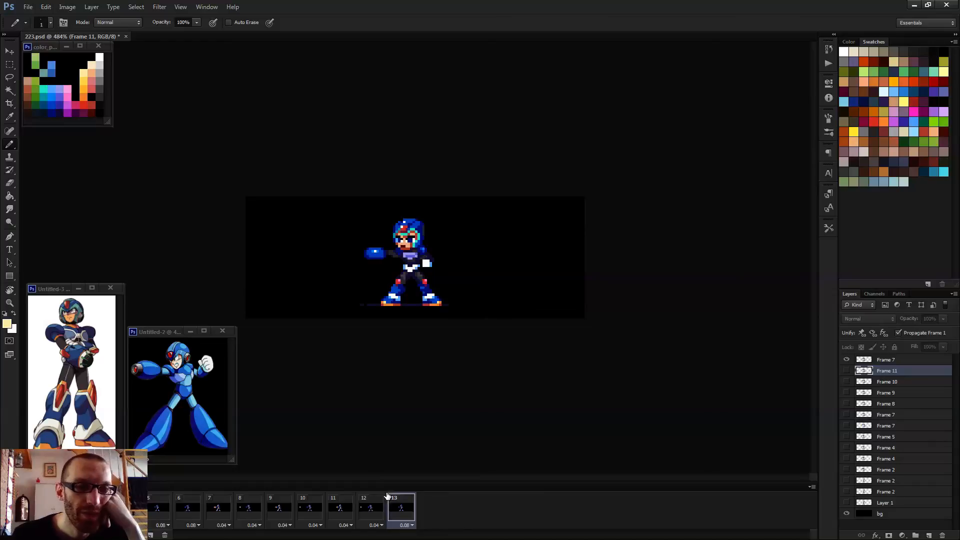
click(36, 509)
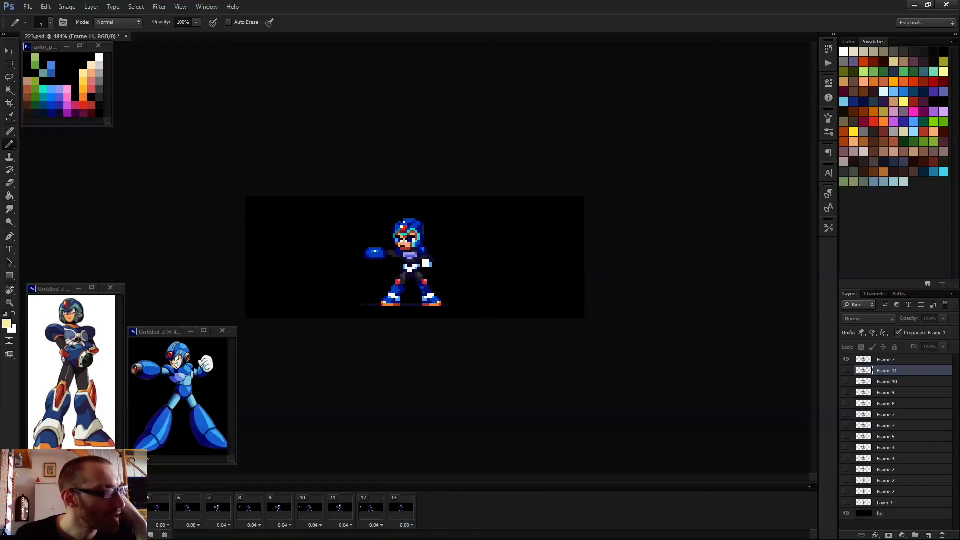
click(404, 510)
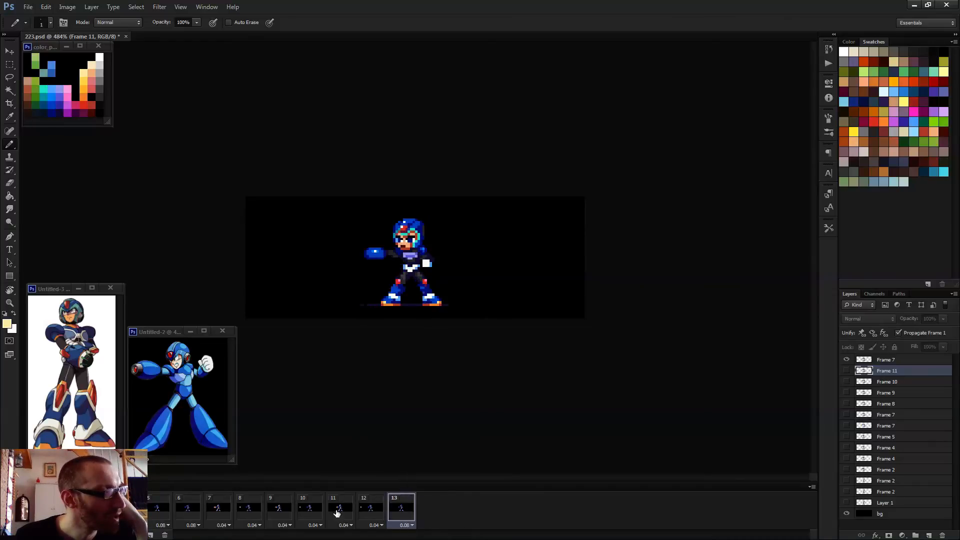
click(36, 509)
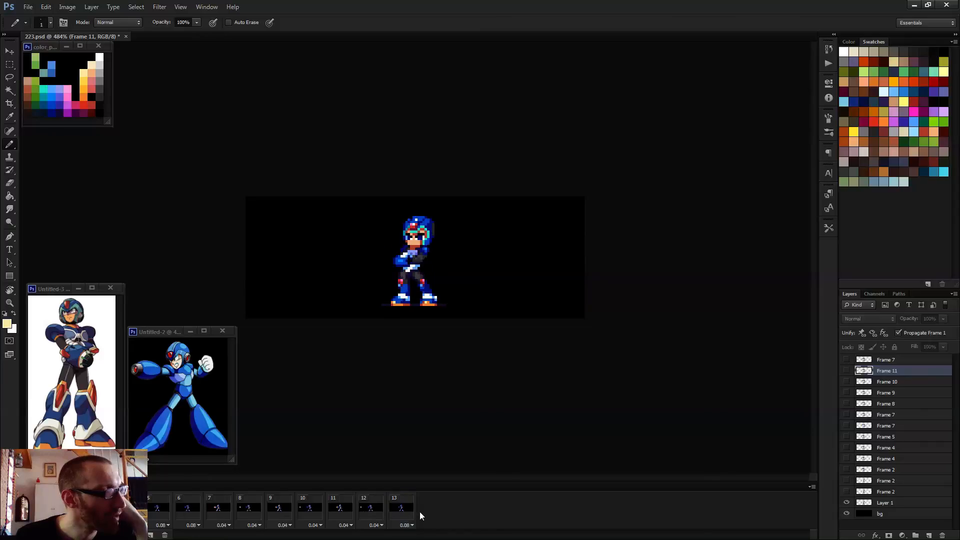
click(404, 510)
click(35, 507)
click(401, 509)
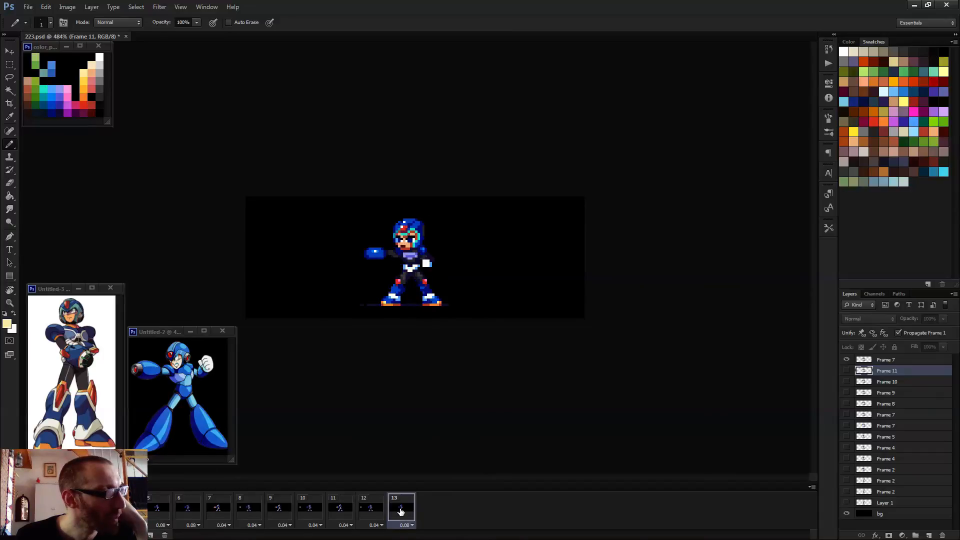
- Replay the whole animation to examine the jump from the last aiming pose back to the standing pose
scroll(508, 384, down, 2)
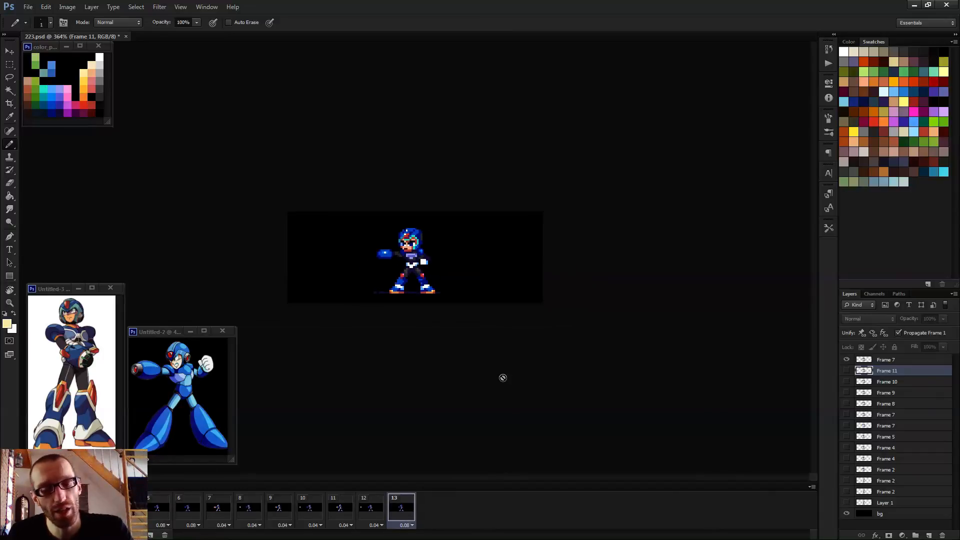
key(space)
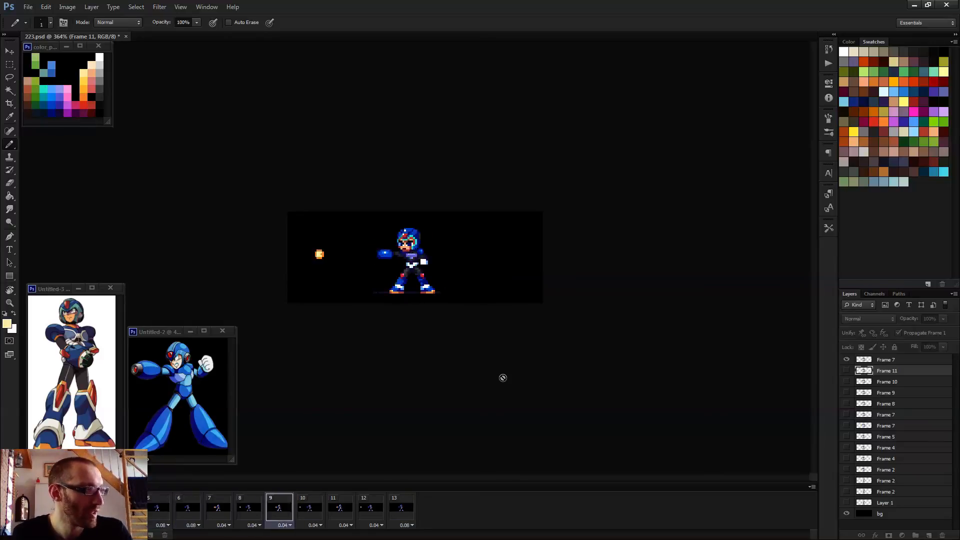
key(space)
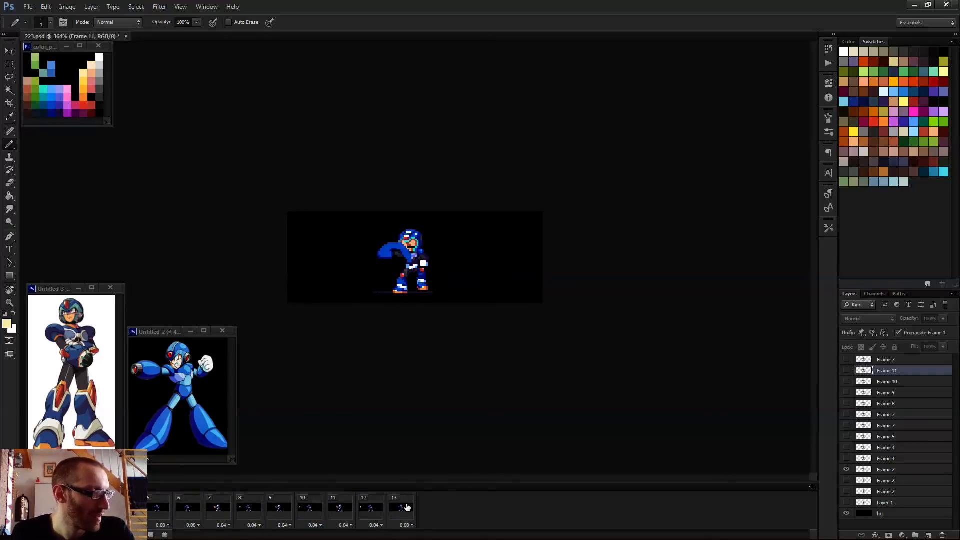
click(410, 503)
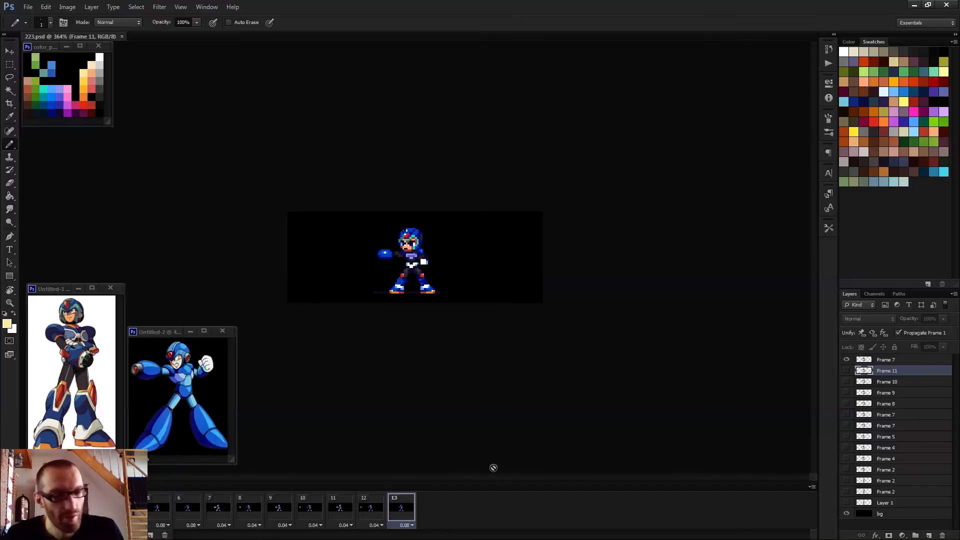
- Duplicate frame 3's arm-swing pose on its own layer above all others, and place the new frame last as frame 14
key(space)
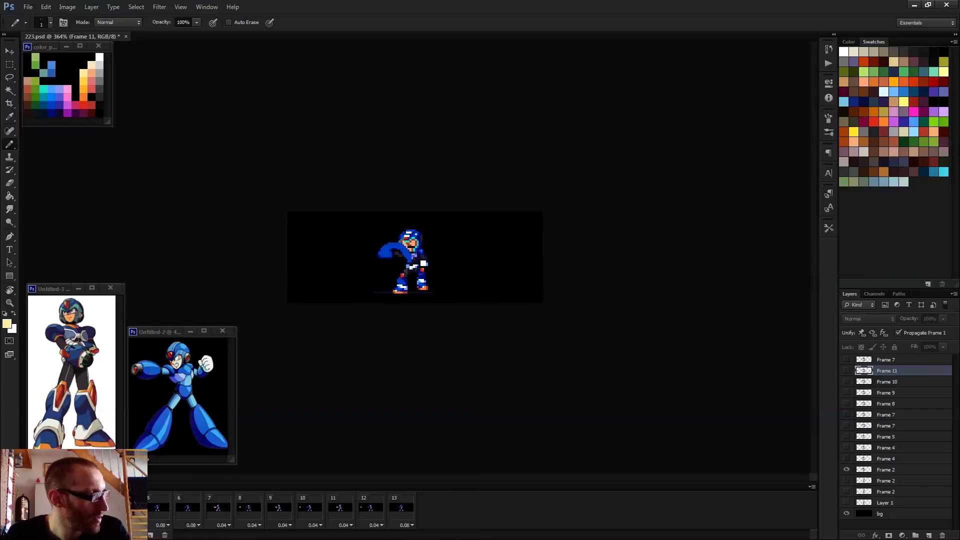
click(889, 470)
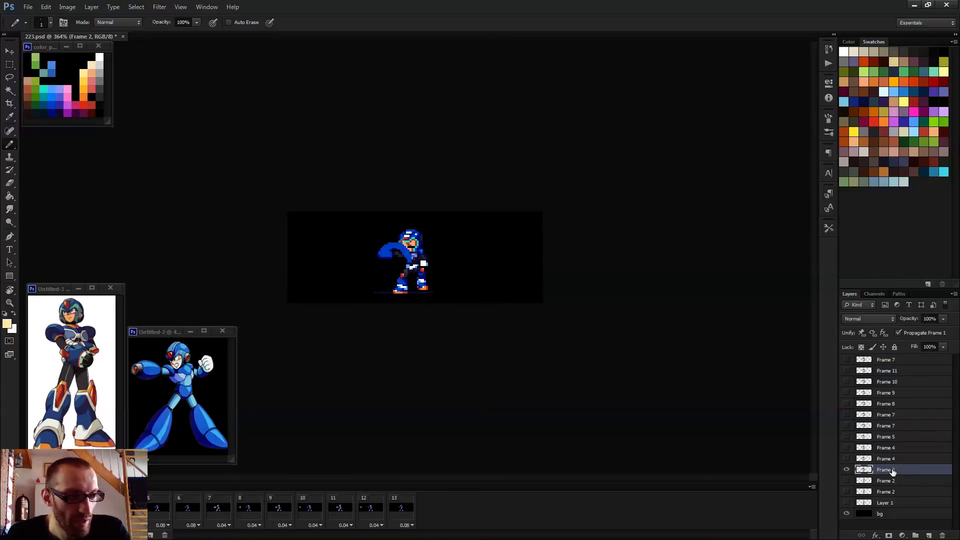
key(F2)
drag(894, 471, 891, 359)
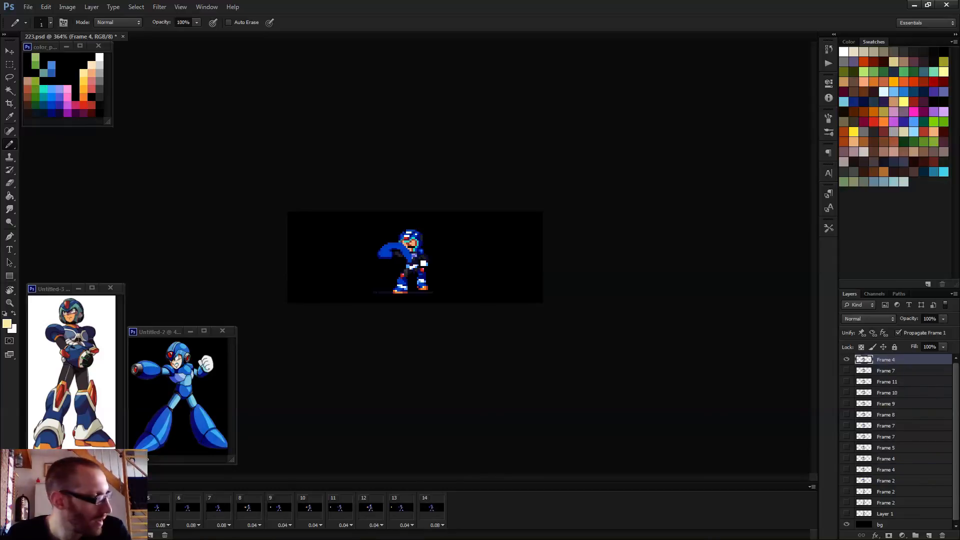
drag(126, 509, 469, 507)
- Play the animation to check the return to standing through the added arm-swing frame 14
scroll(550, 316, down, 2)
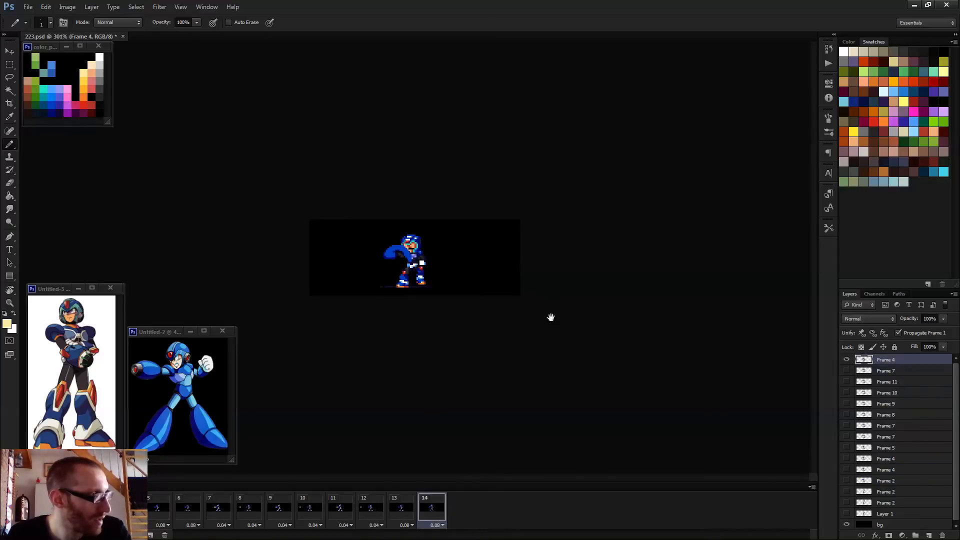
key(space)
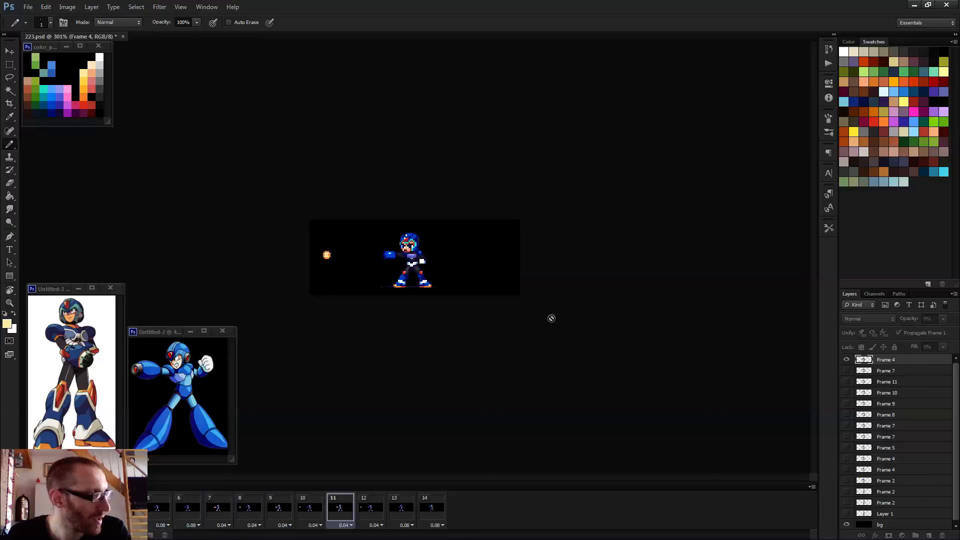
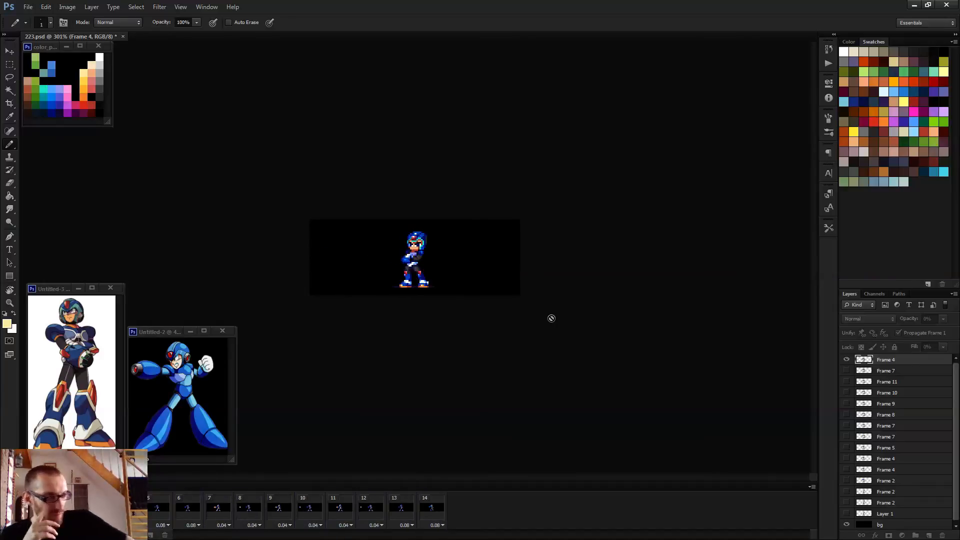
- Copy the head and torso from frame 13's aiming pose, leaving out the lowered arm with the white fist
click(433, 515)
scroll(406, 258, up, 5)
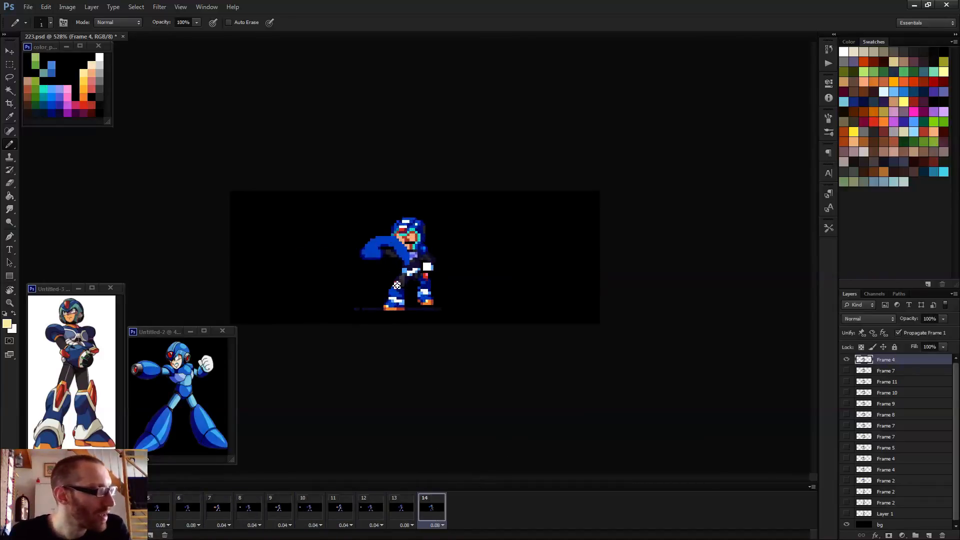
click(397, 512)
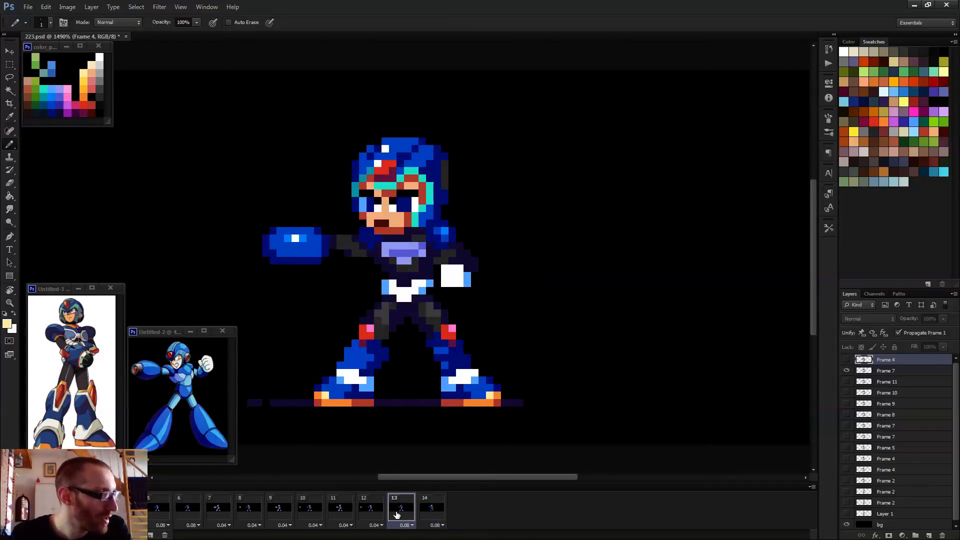
click(430, 514)
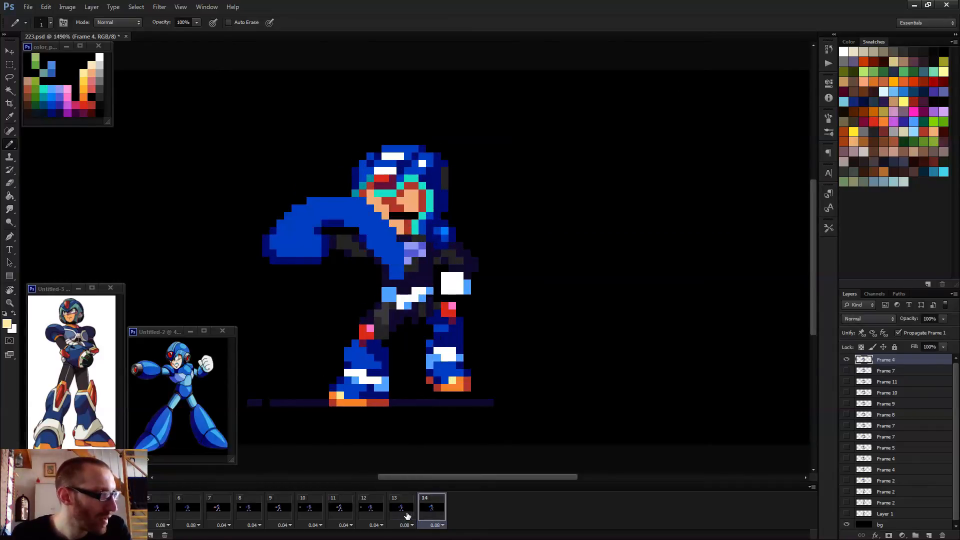
click(407, 515)
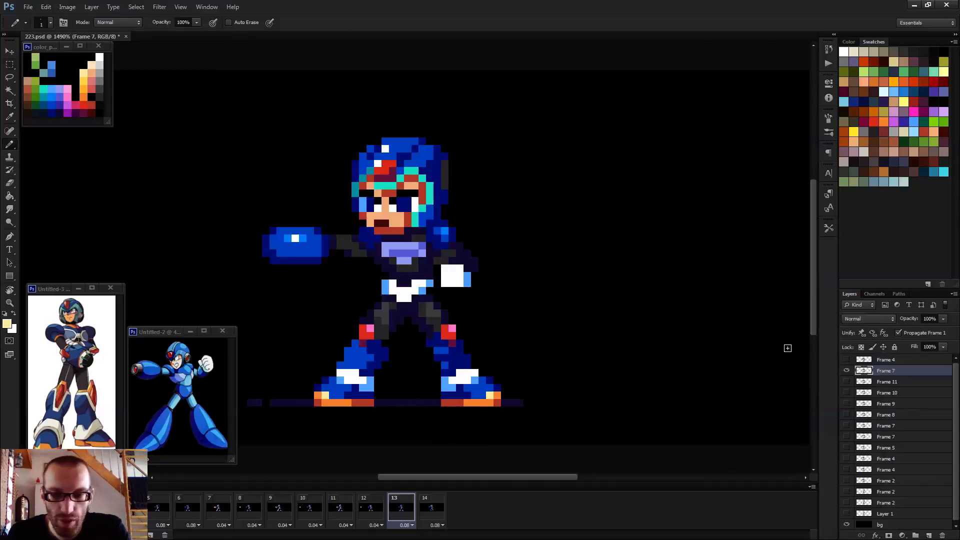
key(m)
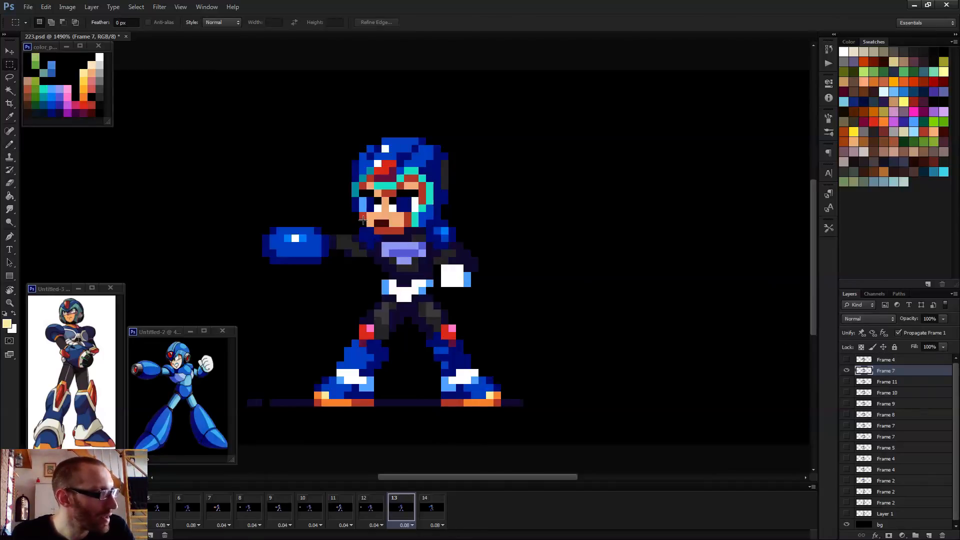
drag(321, 130, 481, 284)
click(431, 508)
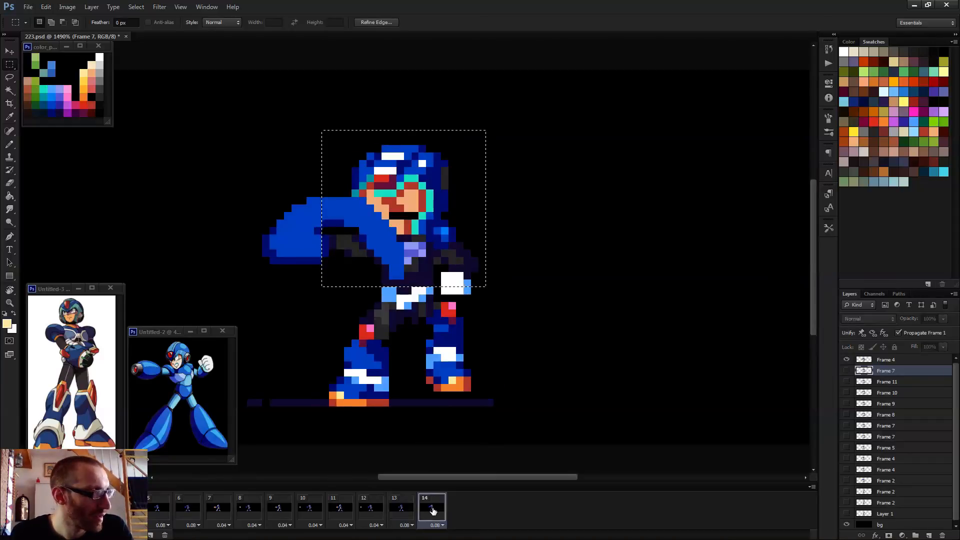
click(406, 510)
click(433, 512)
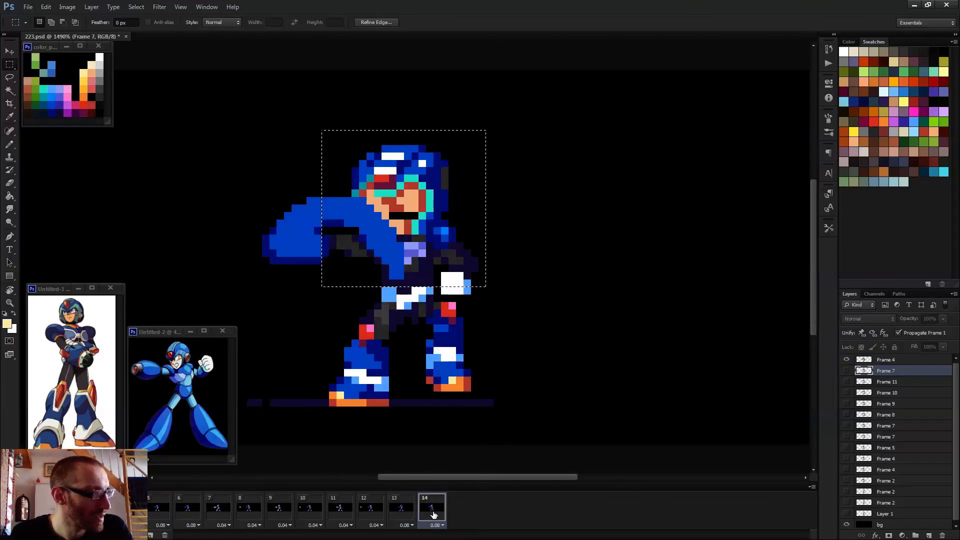
click(404, 513)
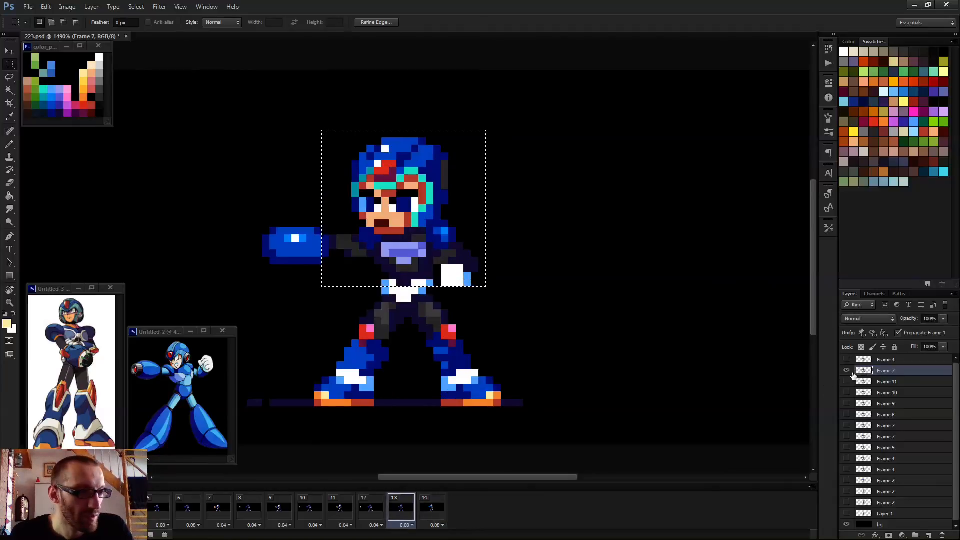
drag(432, 227, 487, 321)
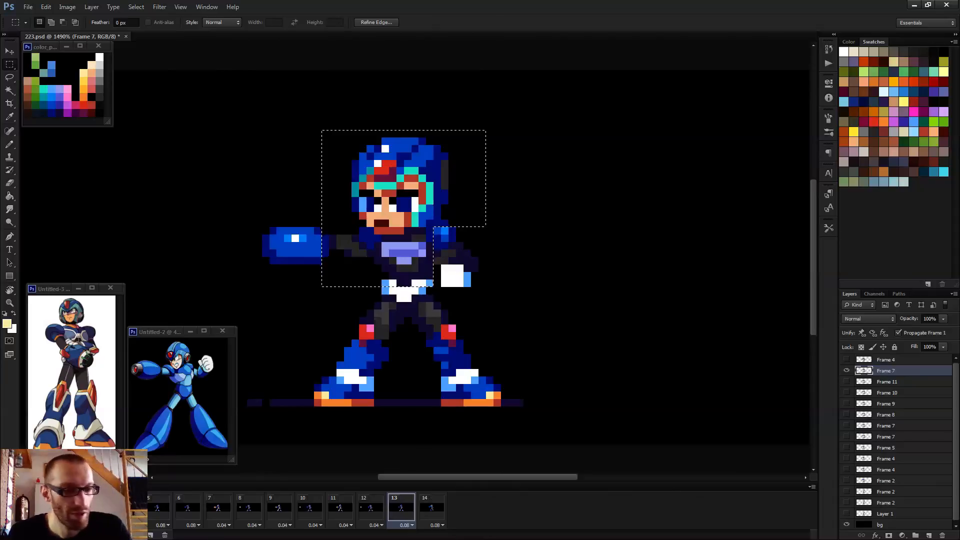
- Paste the copied head and torso onto a new layer above frame 14's arm-swing pose, keeping their original position
key(Right)
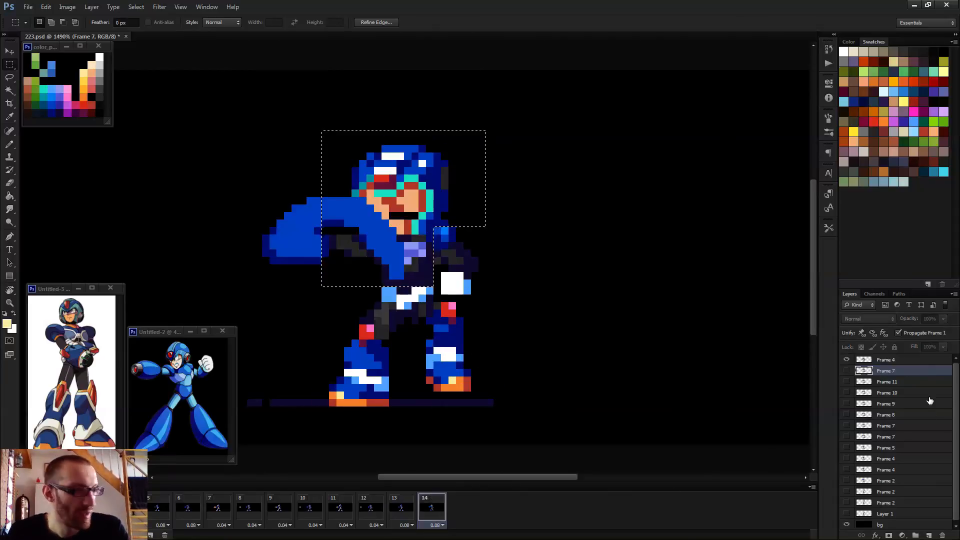
click(883, 364)
key(ctrl+v)
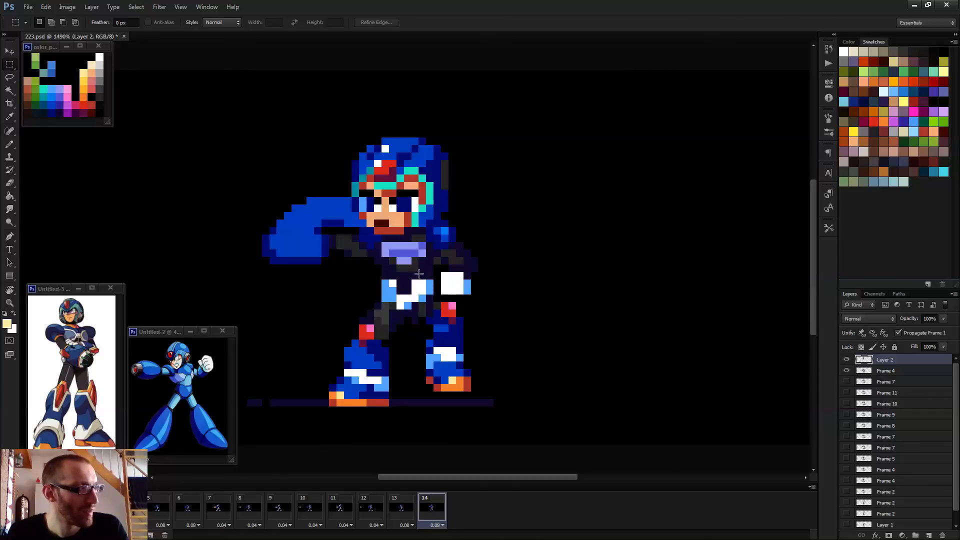
key(v)
key(Down)
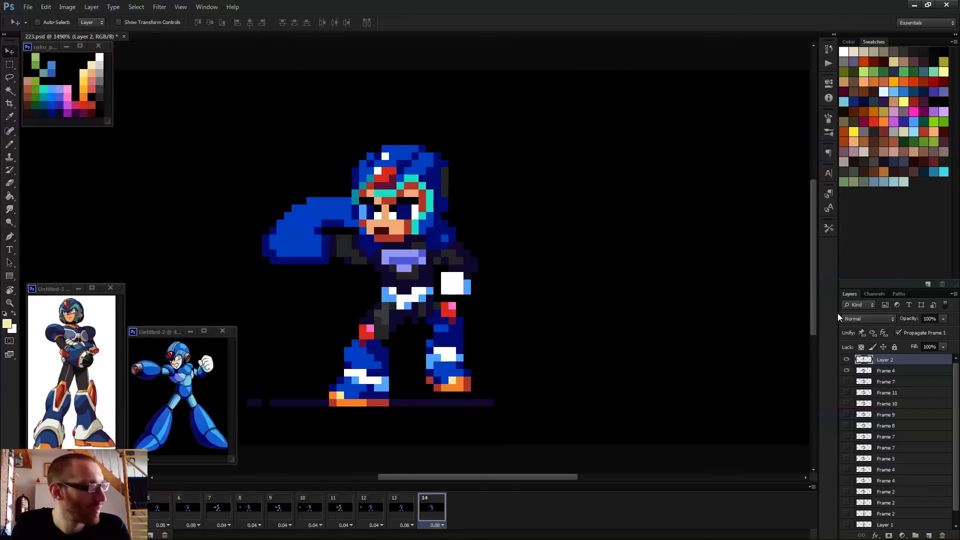
key(Up)
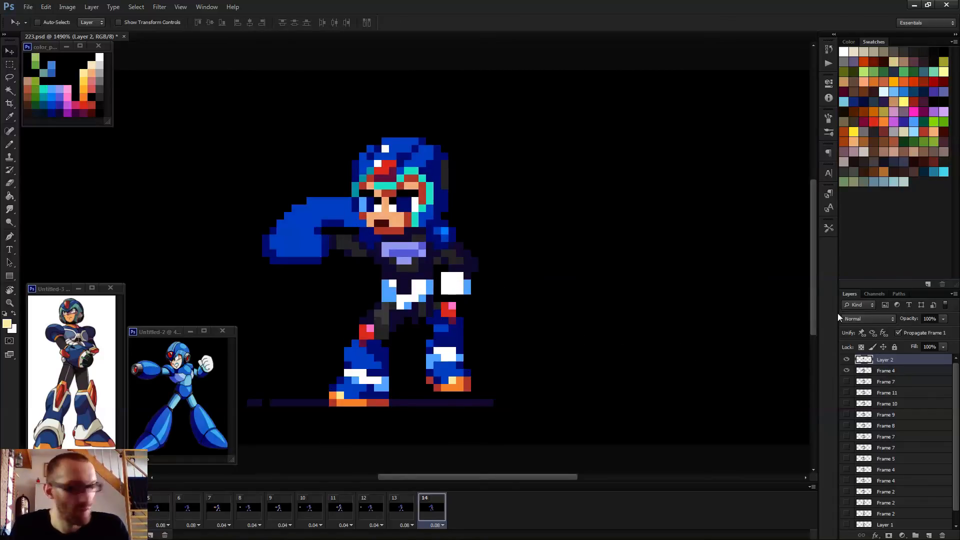
- Delete the blue arc of the swinging arm above the cannon from frame 14's arm-swing layer
key(m)
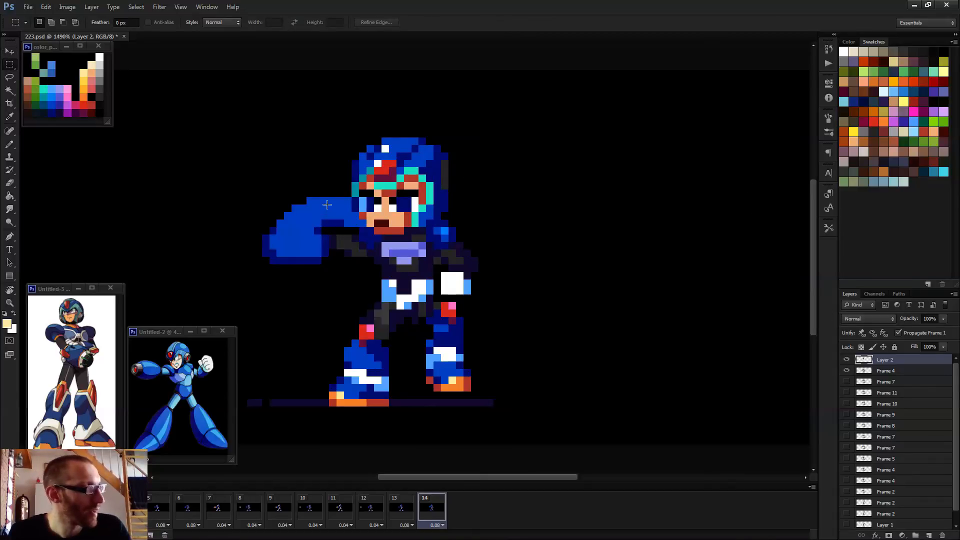
drag(263, 198, 351, 226)
click(904, 370)
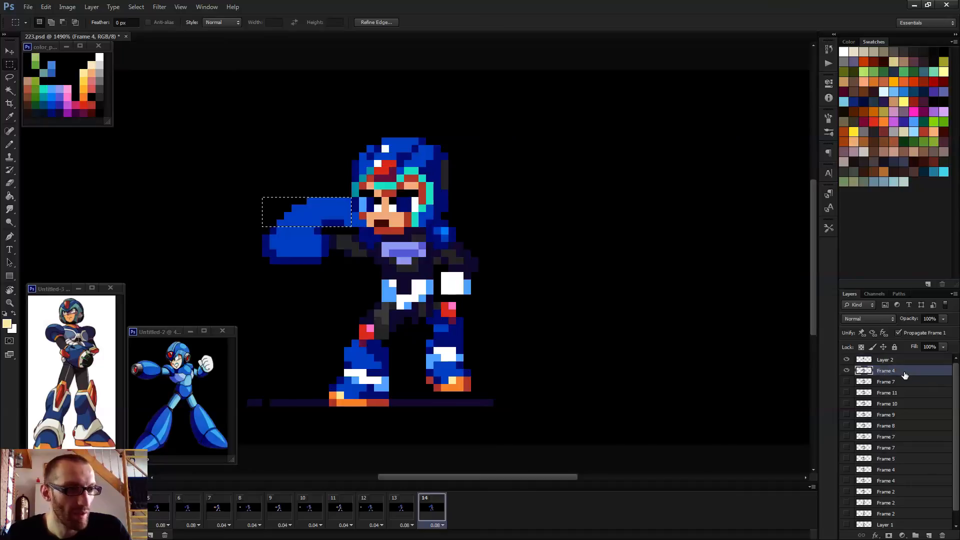
key(Delete)
key(ctrl+d)
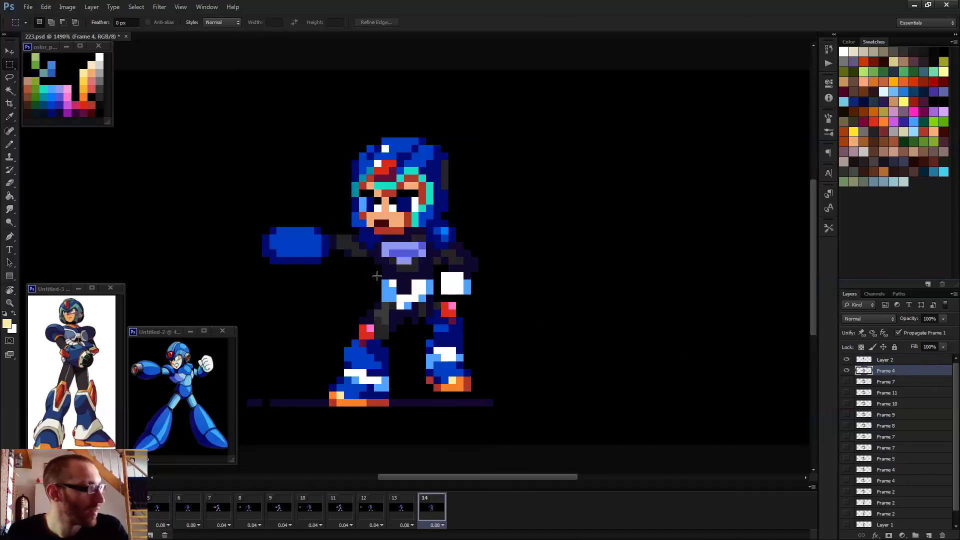
key(e)
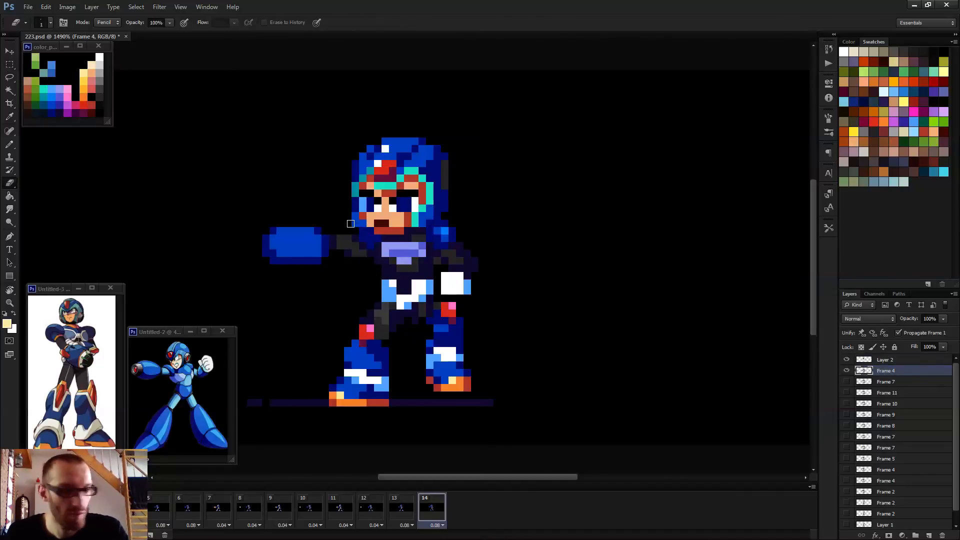
- Play the animation to check the reworked frame 14 between aiming and standing
scroll(541, 278, down, 7)
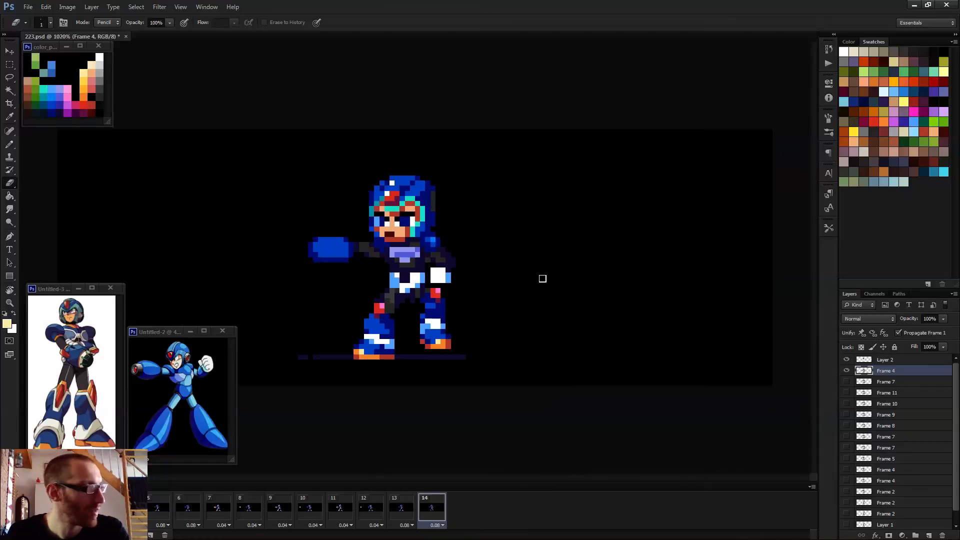
key(space)
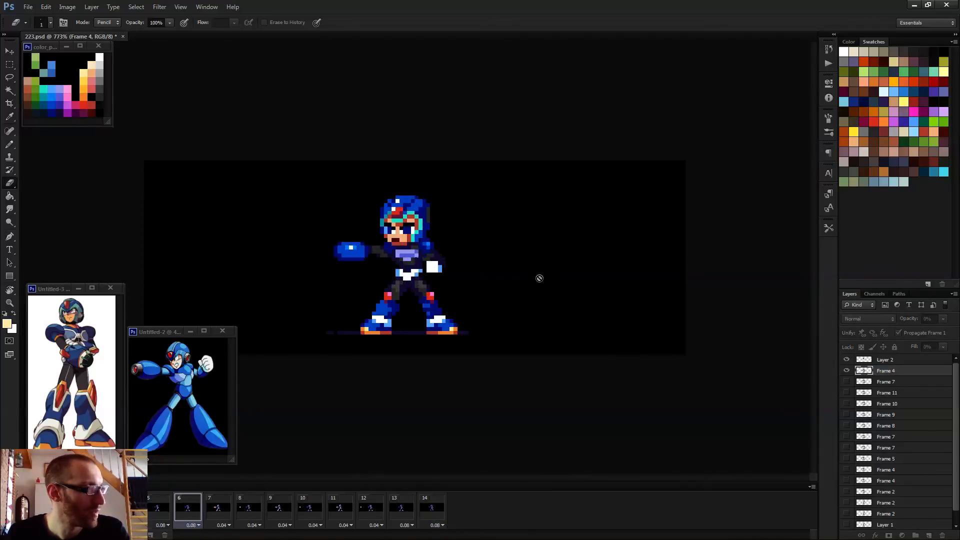
scroll(539, 278, down, 3)
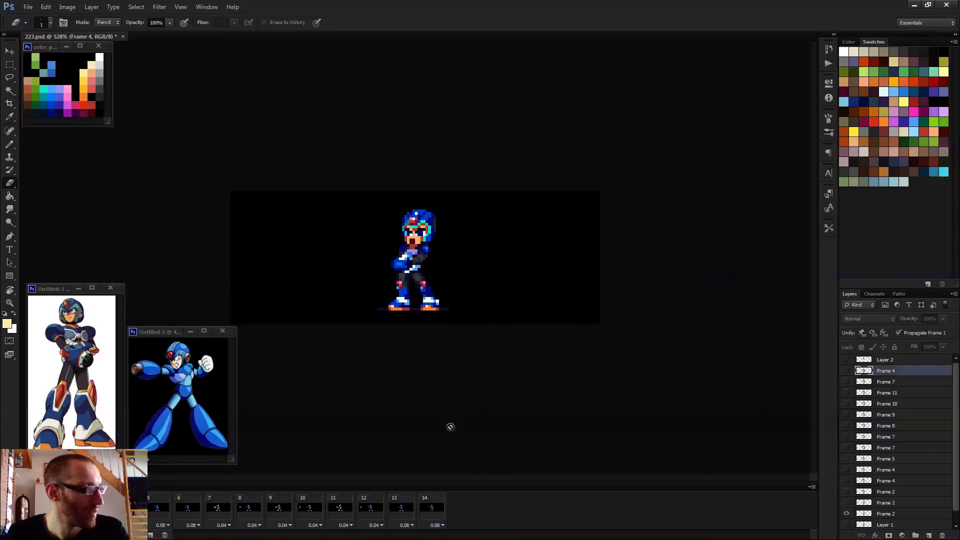
click(432, 508)
- Duplicate the standing pose from the start of the animation on its own top layer, and place the new frame last as frame 15
click(35, 507)
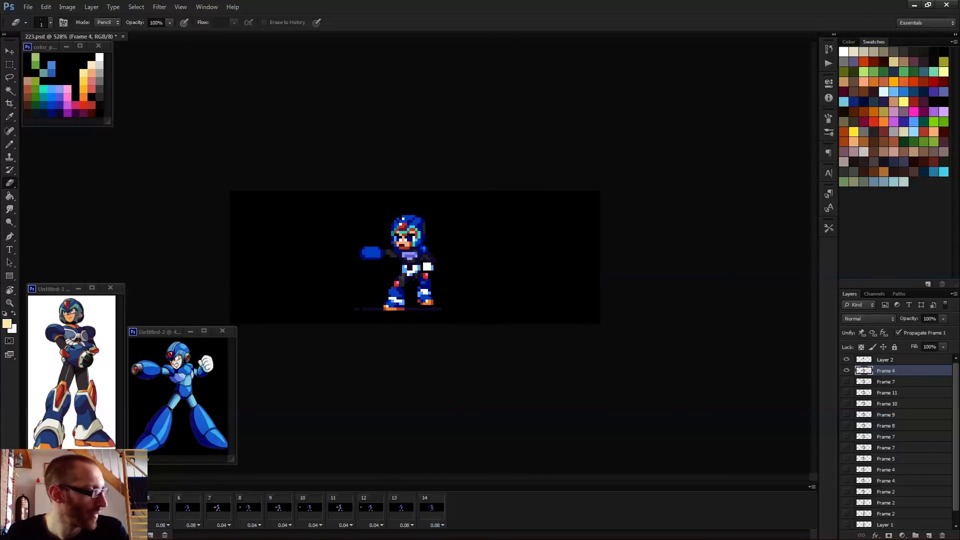
scroll(932, 514, down, 1)
click(887, 513)
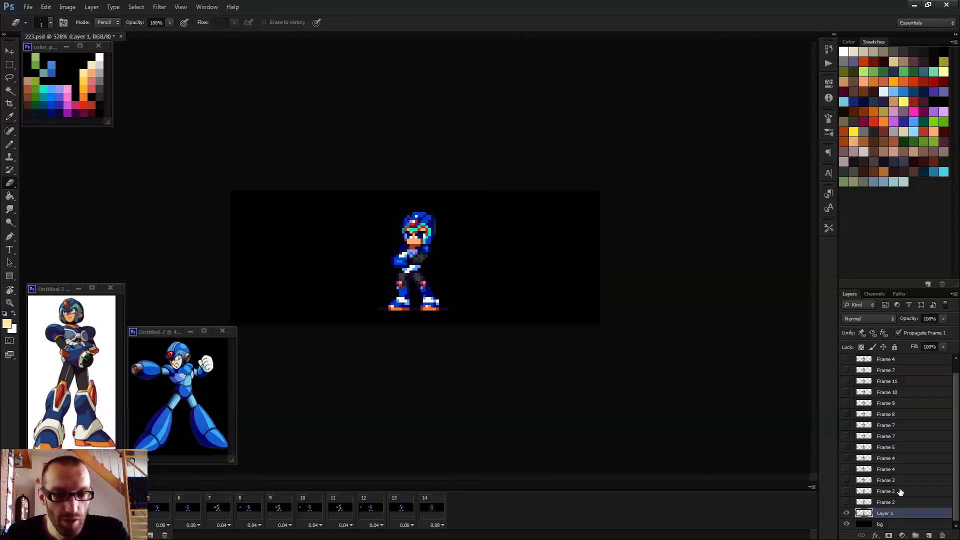
drag(914, 530, 906, 359)
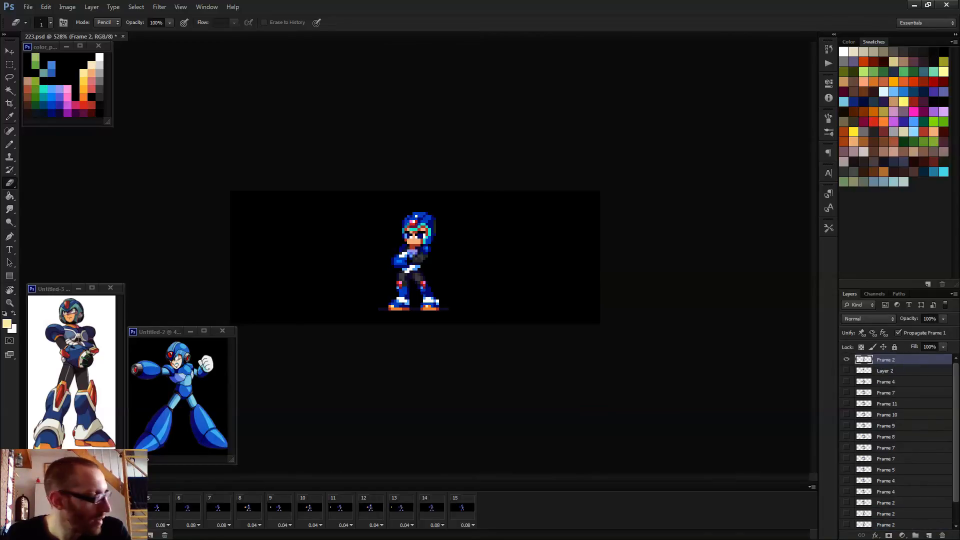
click(461, 508)
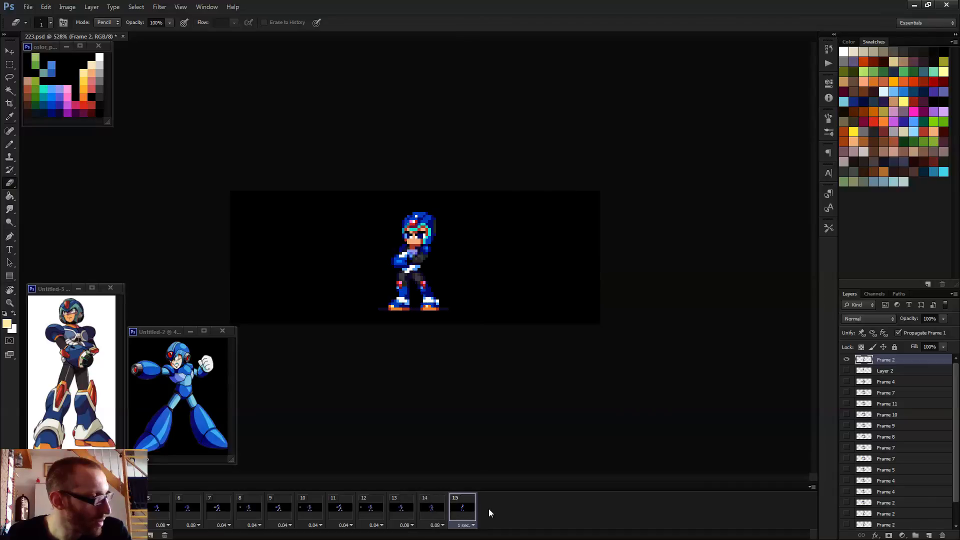
click(456, 511)
key(m)
key(ctrl+plus)
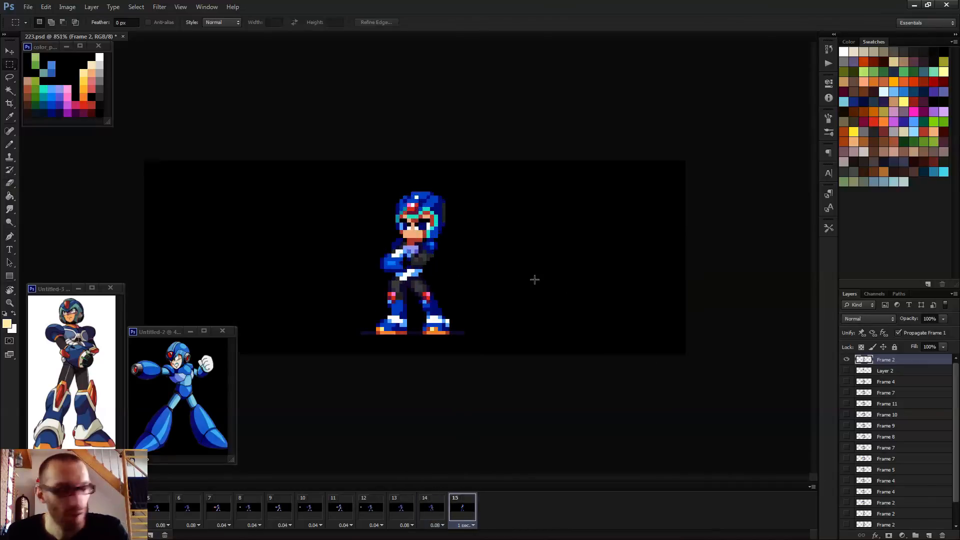
key(ctrl+plus)
key(ctrl+minus)
key(space)
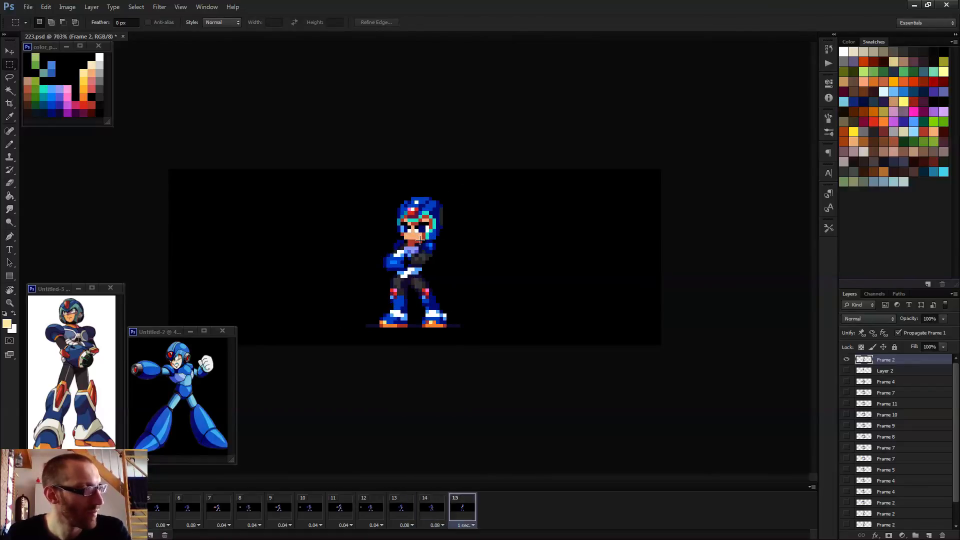
drag(394, 187, 450, 237)
click(449, 237)
key(ctrl+z)
key(ctrl+minus)
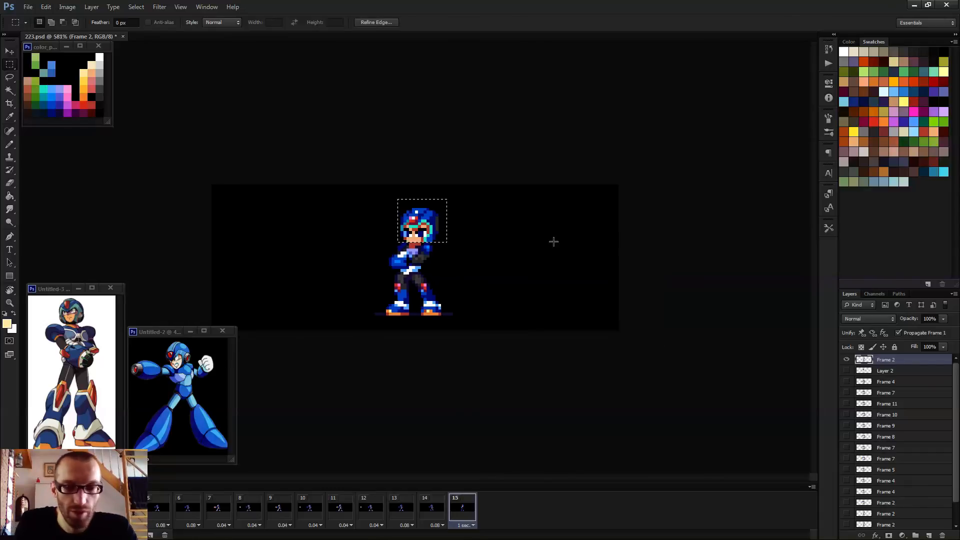
key(v)
key(ctrl+d)
- Shift the folded blue cannon forearm in frame 15 one pixel to the left
key(ctrl+plus)
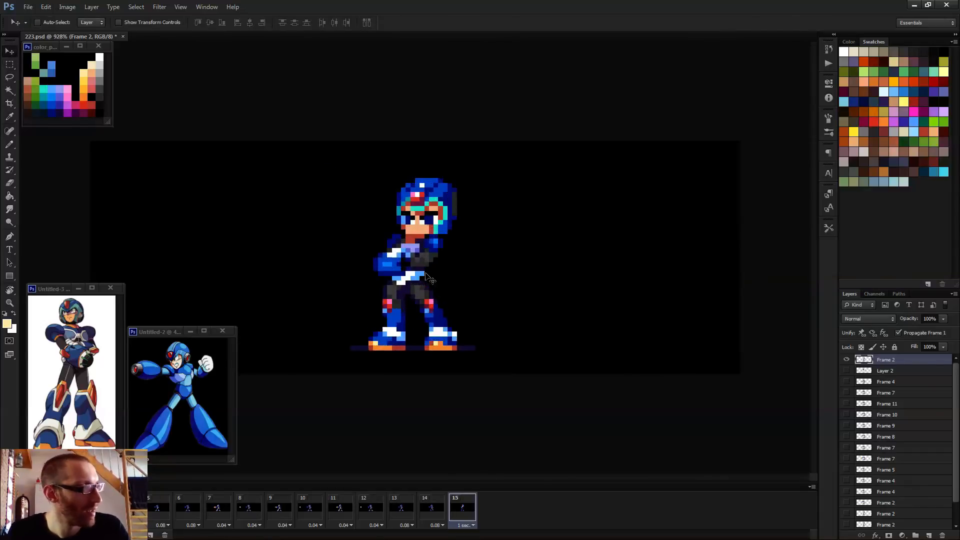
scroll(415, 265, up, 5)
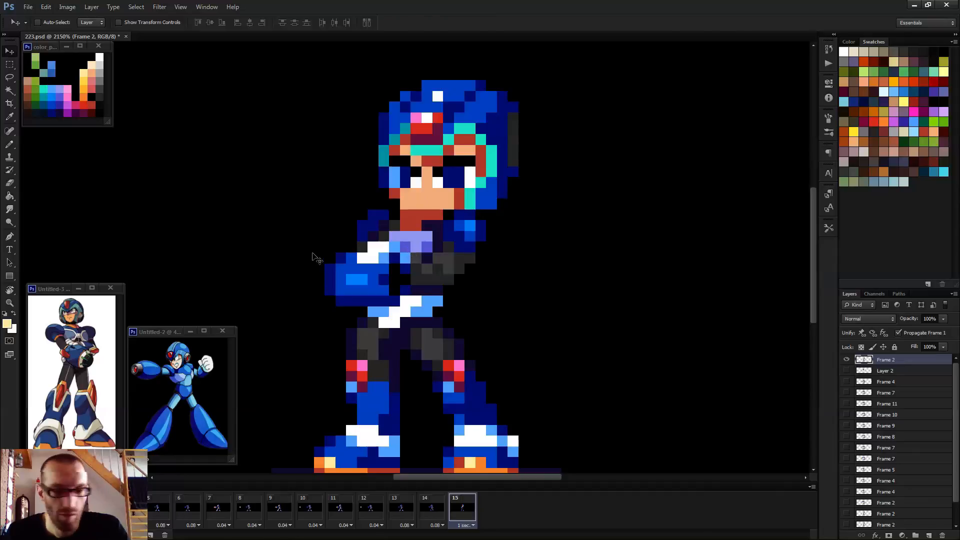
key(m)
drag(325, 242, 410, 306)
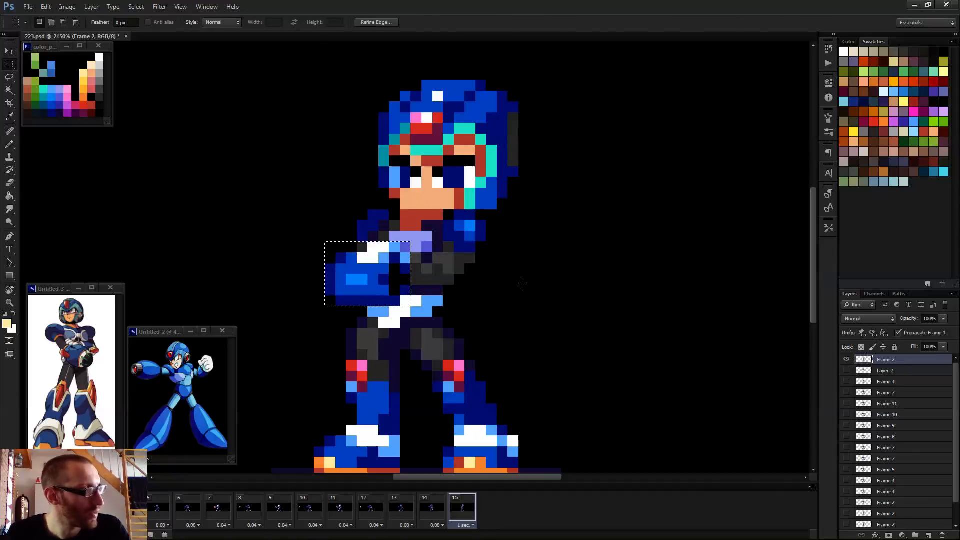
key(v)
key(Left)
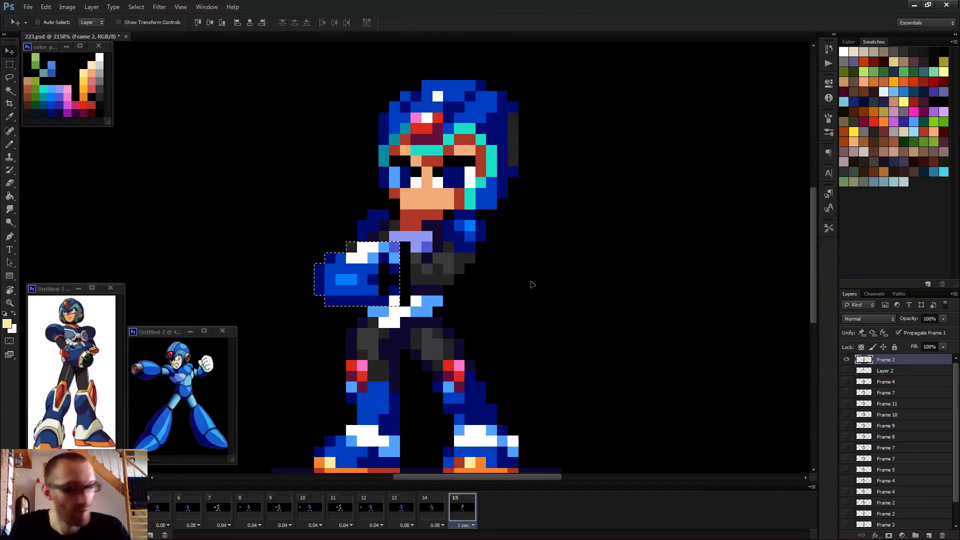
key(ctrl+d)
- Fill the gap beside the shifted forearm in frame 15 with dark navy down the torso and white across the belt
key(b)
scroll(449, 282, up, 2)
alt+click(400, 274)
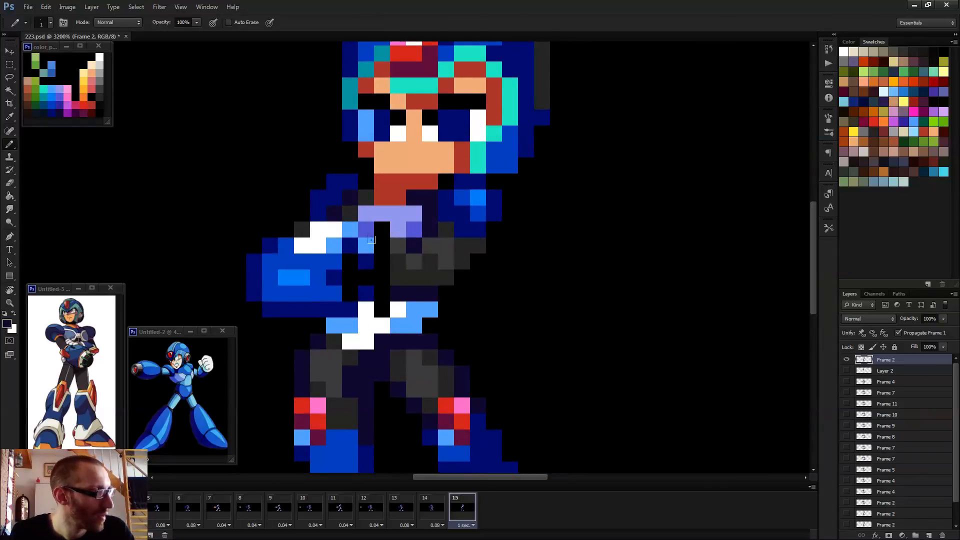
drag(370, 240, 371, 278)
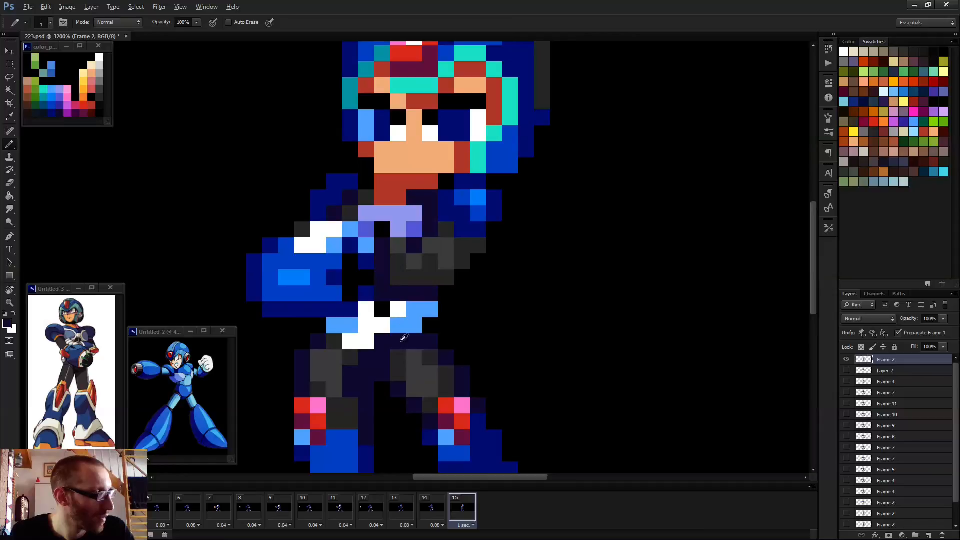
click(397, 310)
alt+click(385, 322)
click(382, 309)
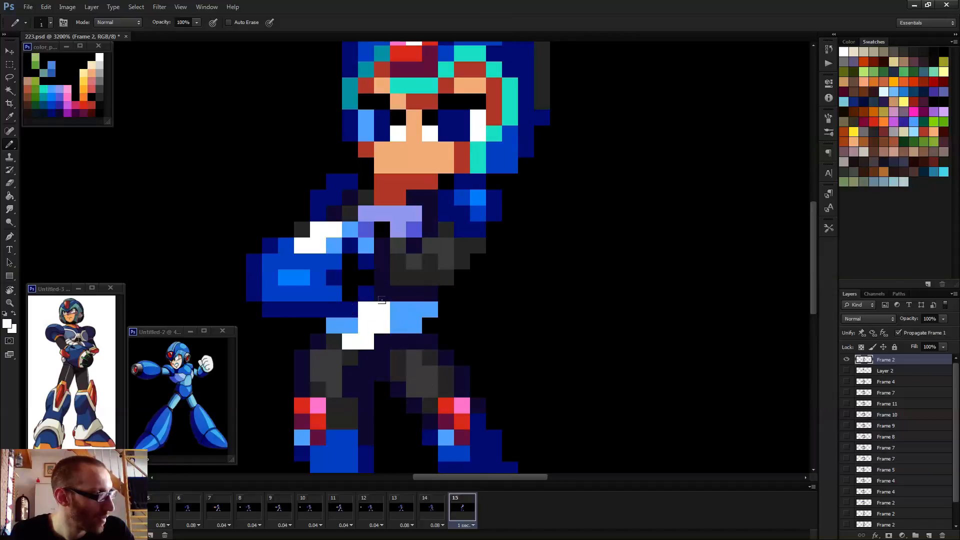
click(398, 310)
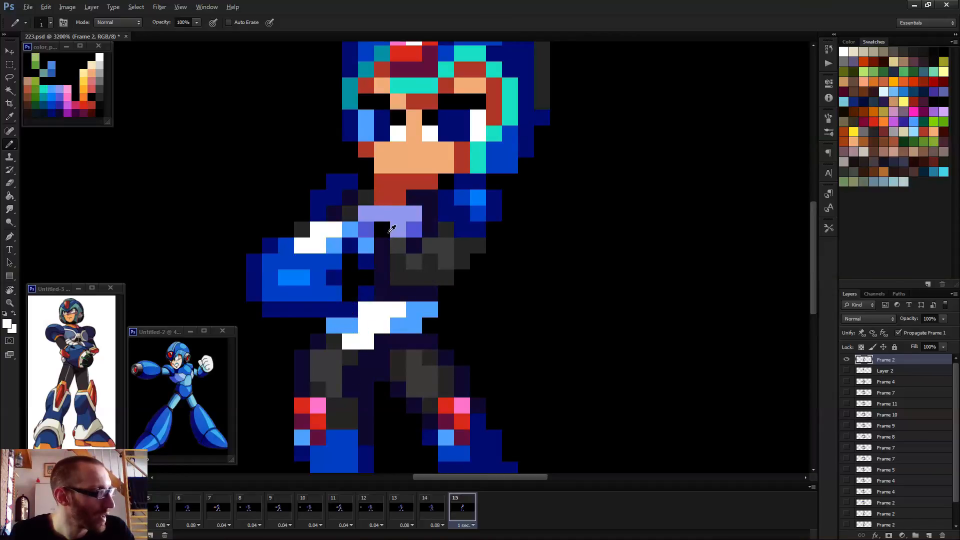
- Extend the chest armour over the gap in frame 15 with lavender and purple pixels, and shade the torso edge beneath it dark navy
alt+click(403, 227)
click(382, 230)
click(381, 244)
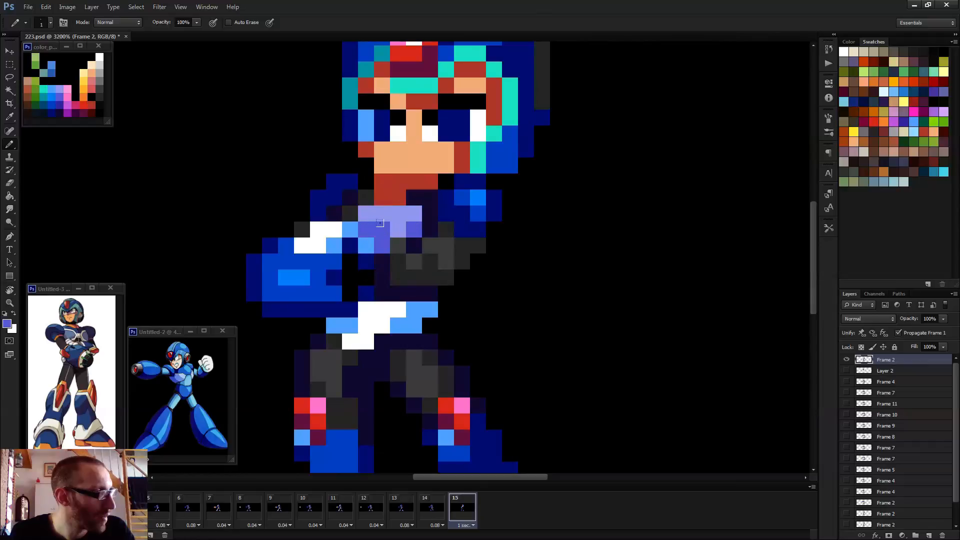
alt+click(382, 225)
scroll(383, 225, down, 2)
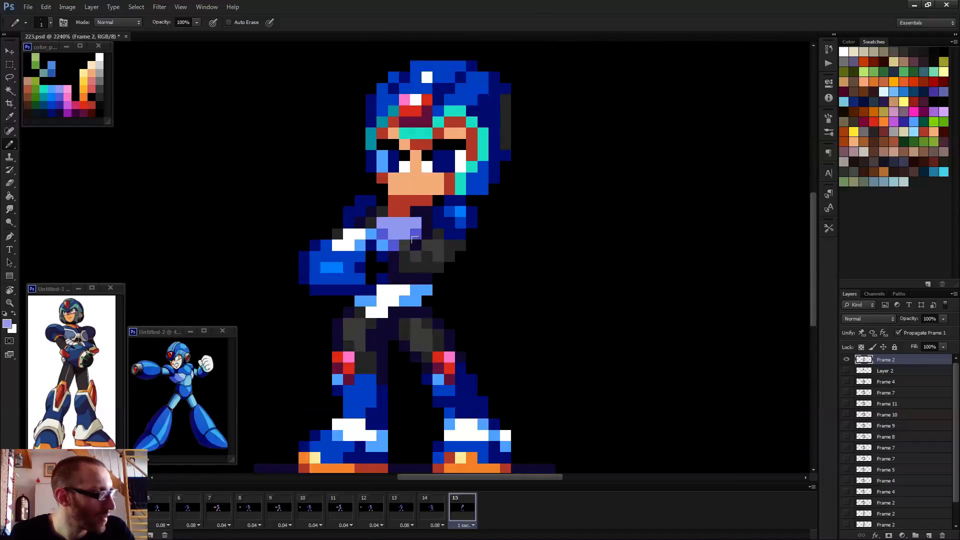
alt+click(406, 253)
alt+click(415, 243)
click(403, 245)
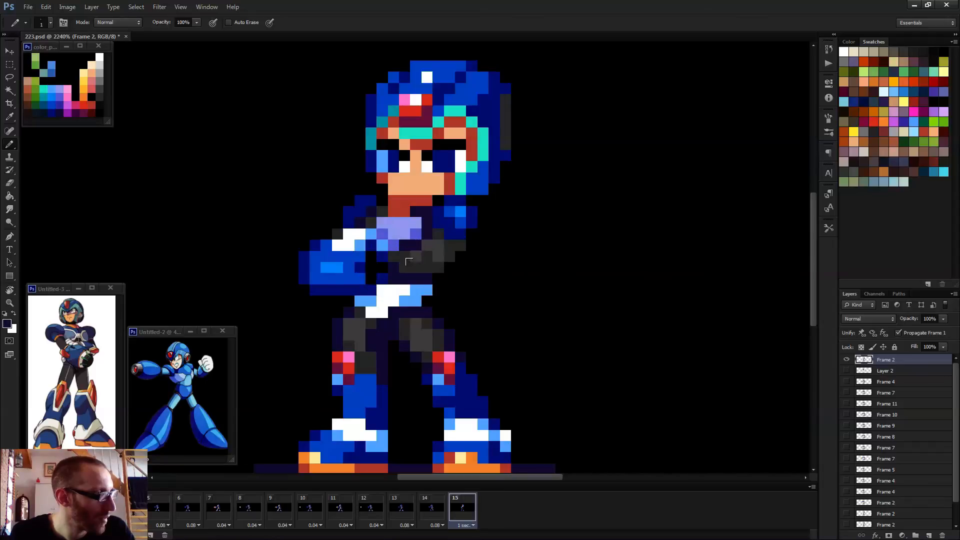
scroll(408, 264, down, 3)
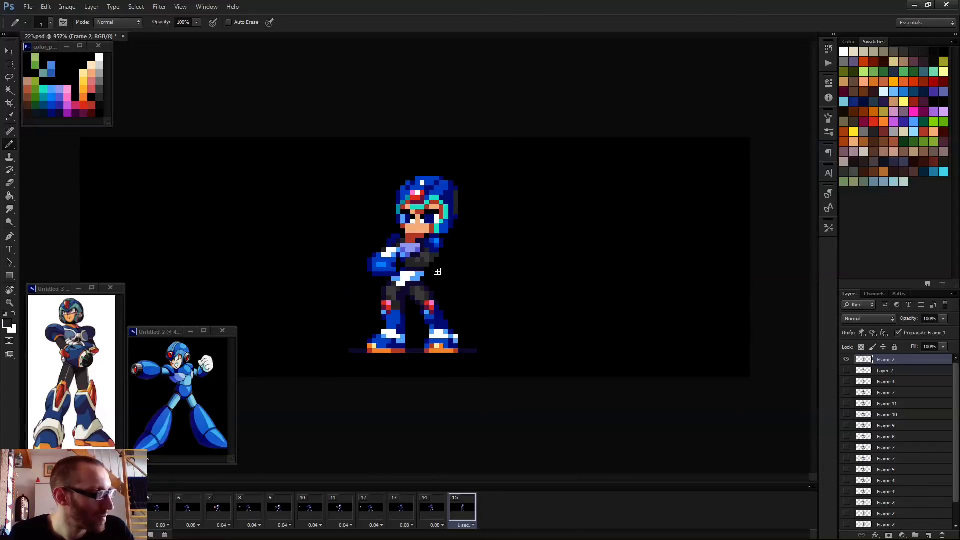
alt+click(414, 261)
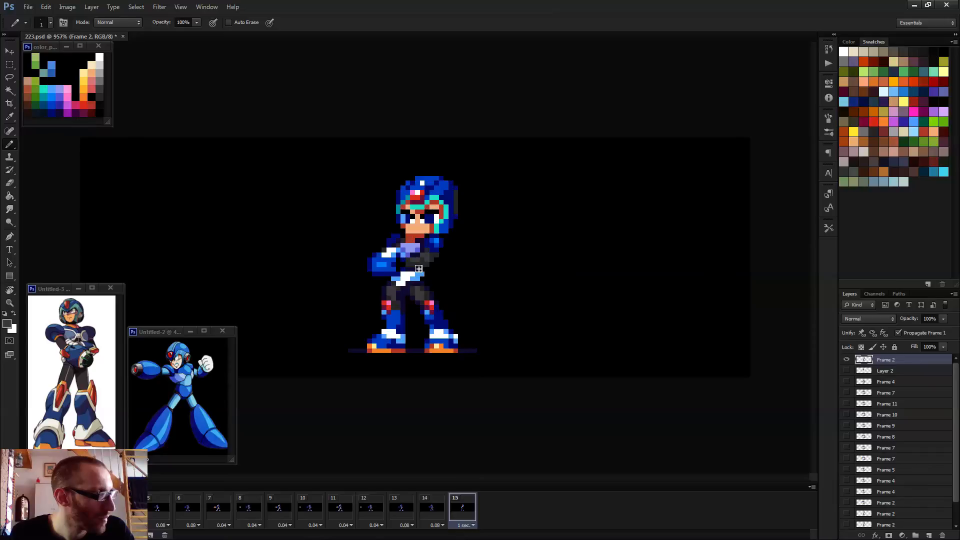
- Flip back and forth between frame 15 and its neighbouring frames to compare the poses
scroll(438, 272, down, 2)
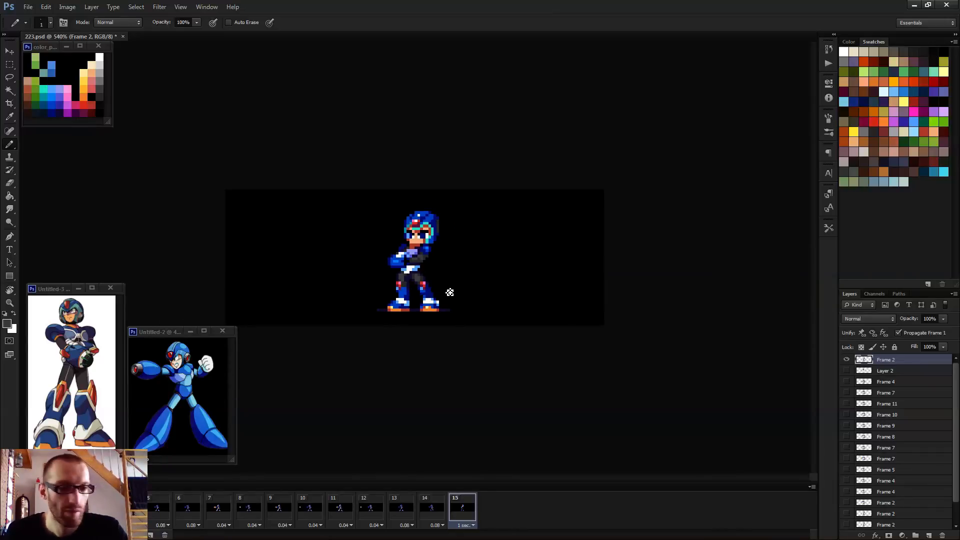
key(Left)
key(Right)
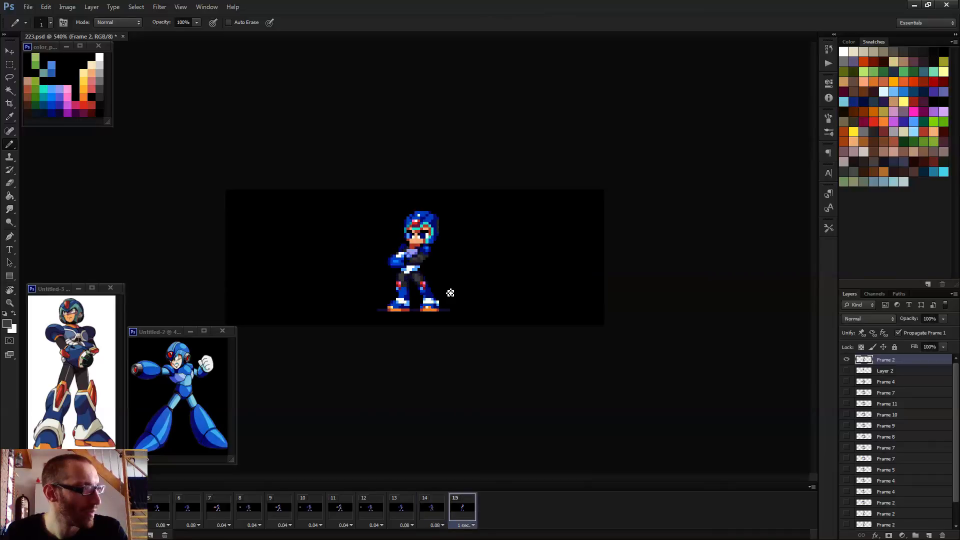
key(Right)
key(Left)
key(Left)
key(Right)
key(m)
scroll(411, 277, up, 5)
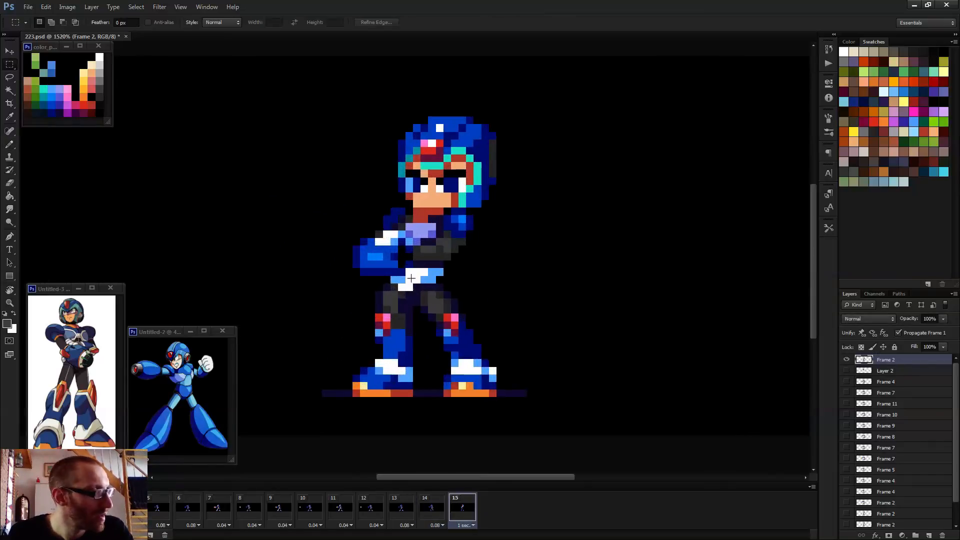
- Erase the outermost light-blue pixel from the belt's upper and lower rows on its right side in frame 15
key(b)
scroll(396, 283, up, 3)
alt+click(390, 276)
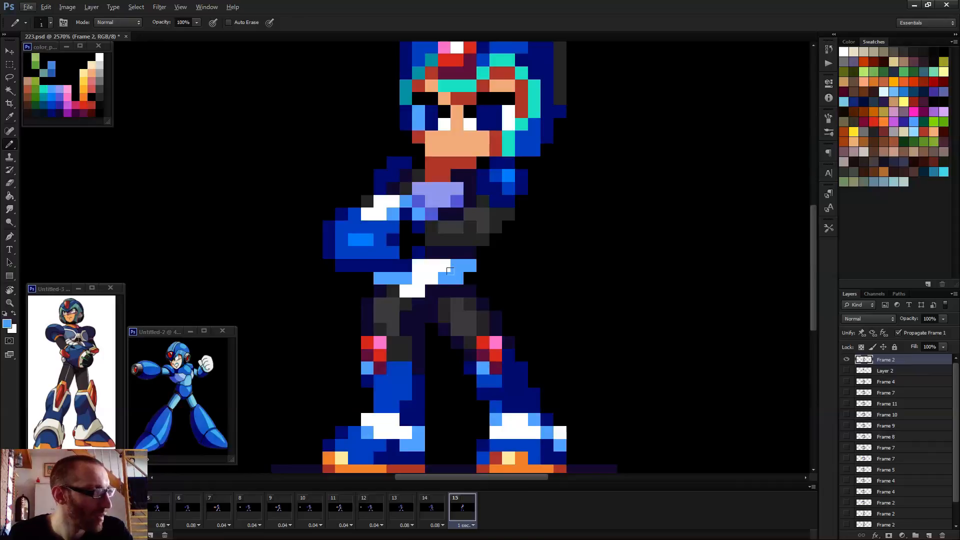
key(alt+e)
key(Escape)
key(e)
click(456, 278)
click(469, 265)
scroll(458, 260, down, 5)
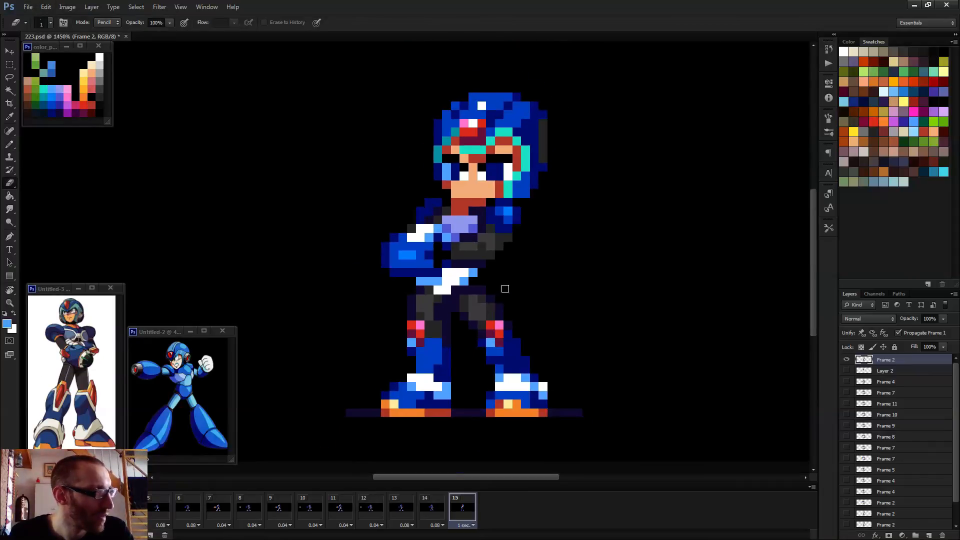
- Play the animation to check the touched-up frame 15
scroll(525, 293, down, 5)
key(space)
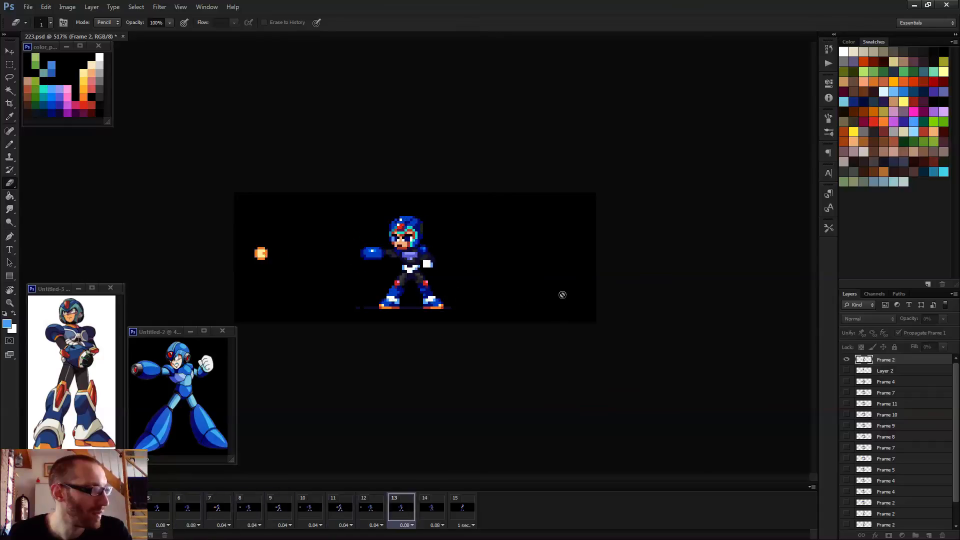
scroll(563, 294, down, 1)
scroll(563, 294, down, 1)
key(space)
- Set frame 15's delay to 0.08 seconds and play the animation to check the timing
key(b)
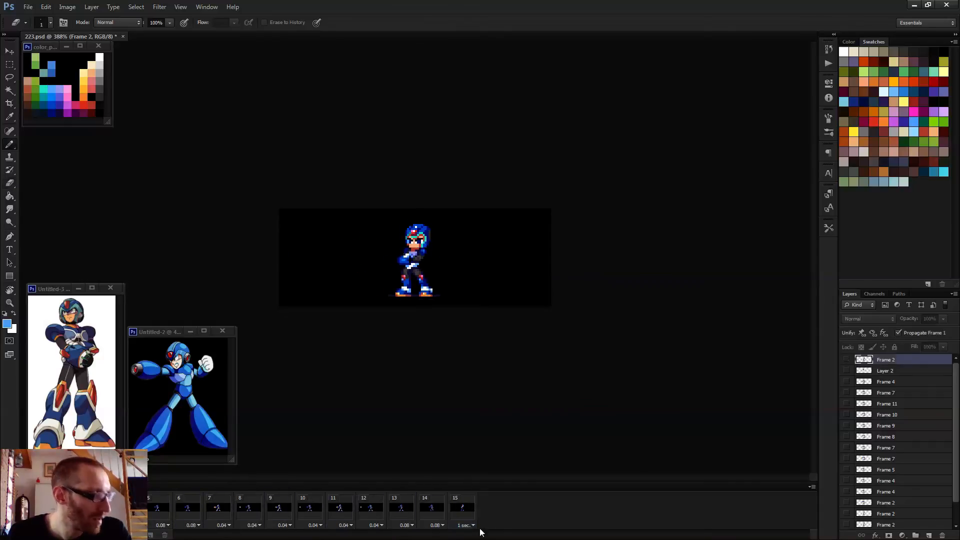
click(466, 525)
click(484, 501)
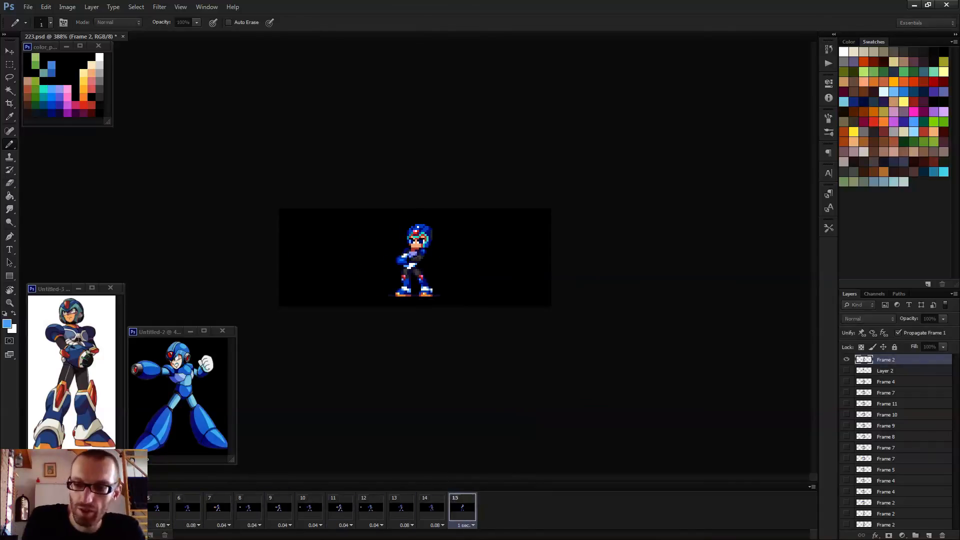
text(0.08)
key(Return)
key(space)
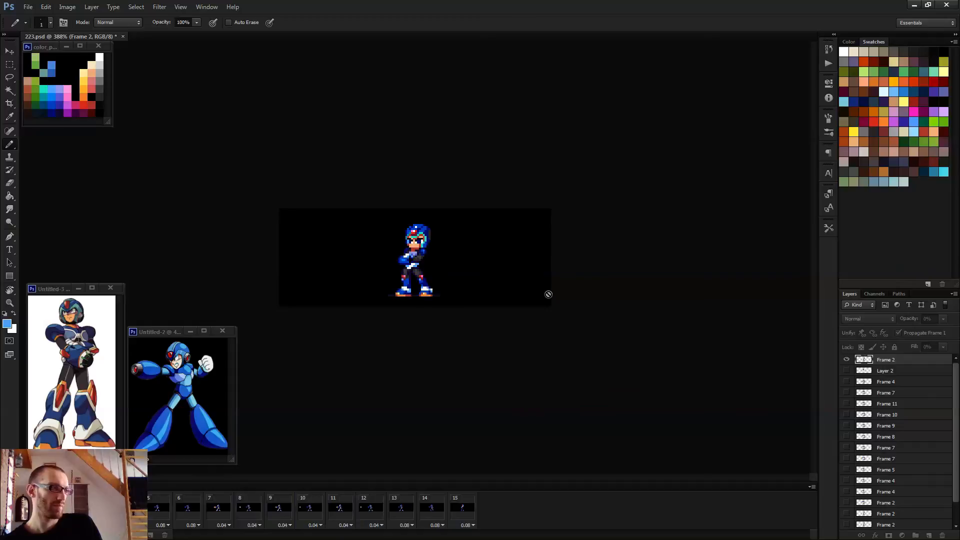
key(space)
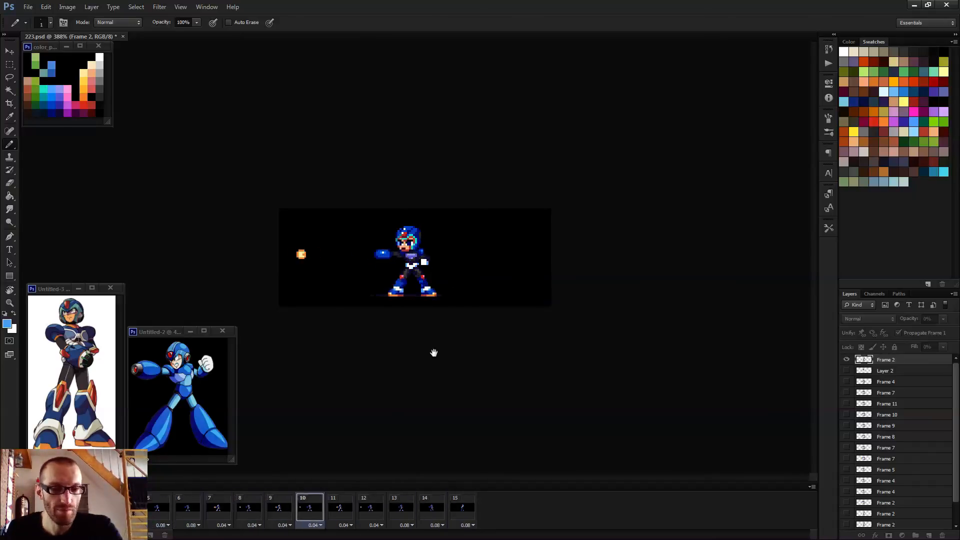
key(space)
- Duplicate the opening standing pose onto its own top layer again, and place its new frame last as frame 16
click(464, 513)
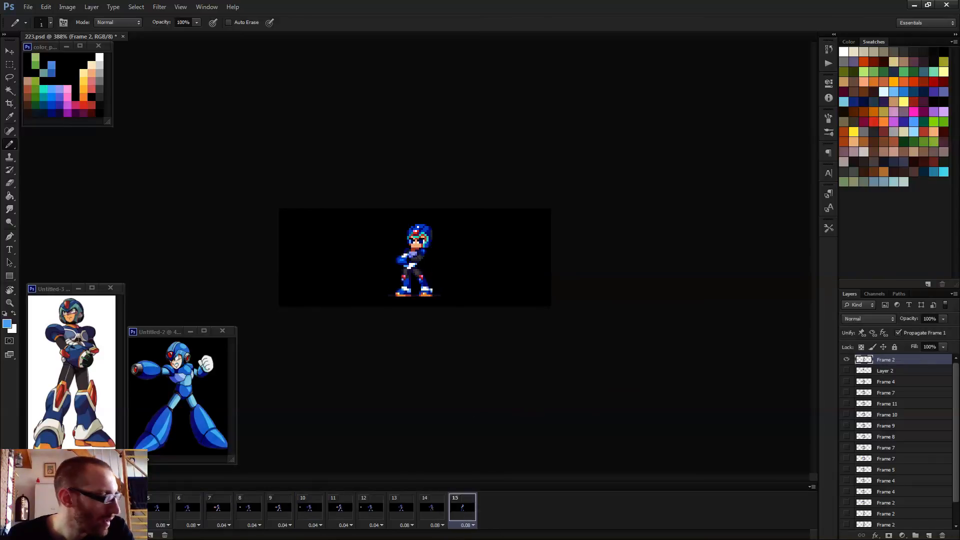
scroll(894, 500, down, 2)
click(891, 513)
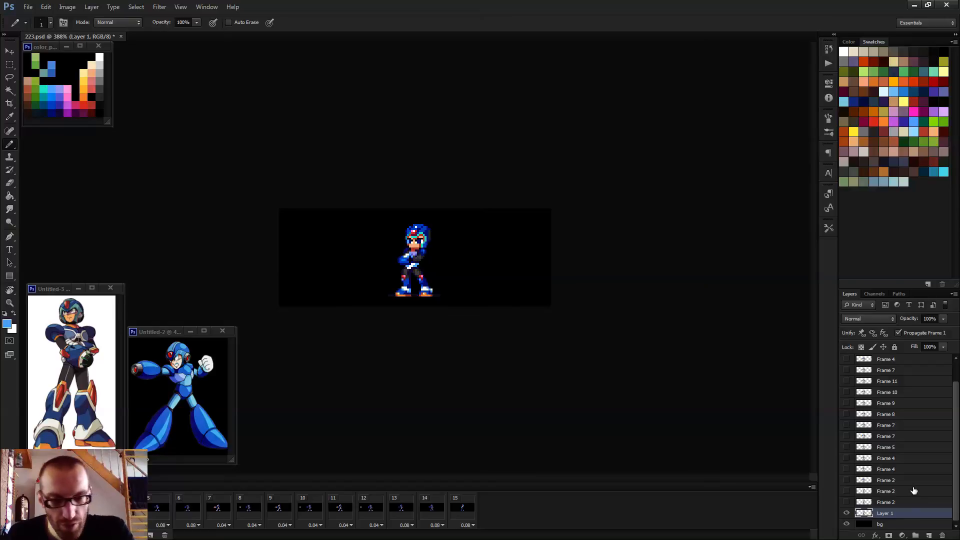
key(F2)
drag(890, 516, 887, 357)
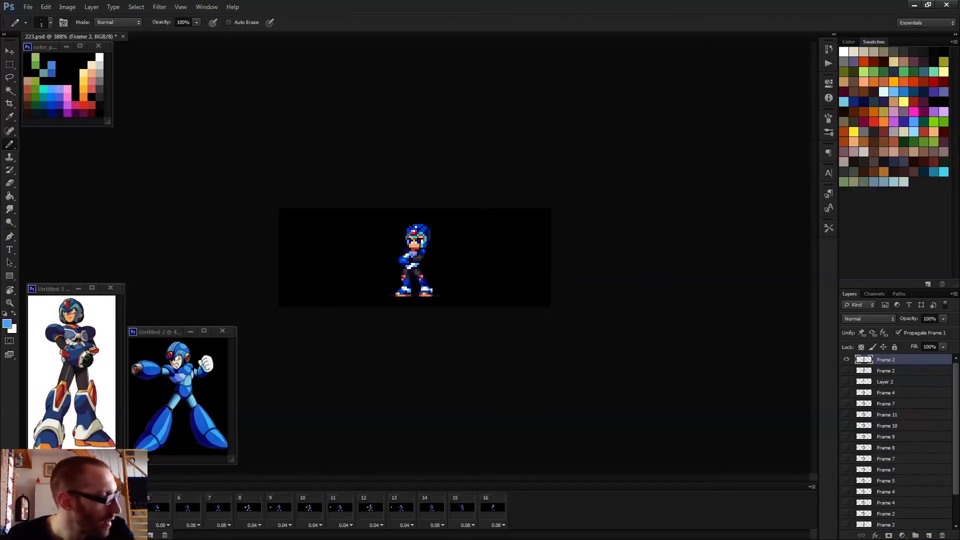
drag(66, 509, 529, 511)
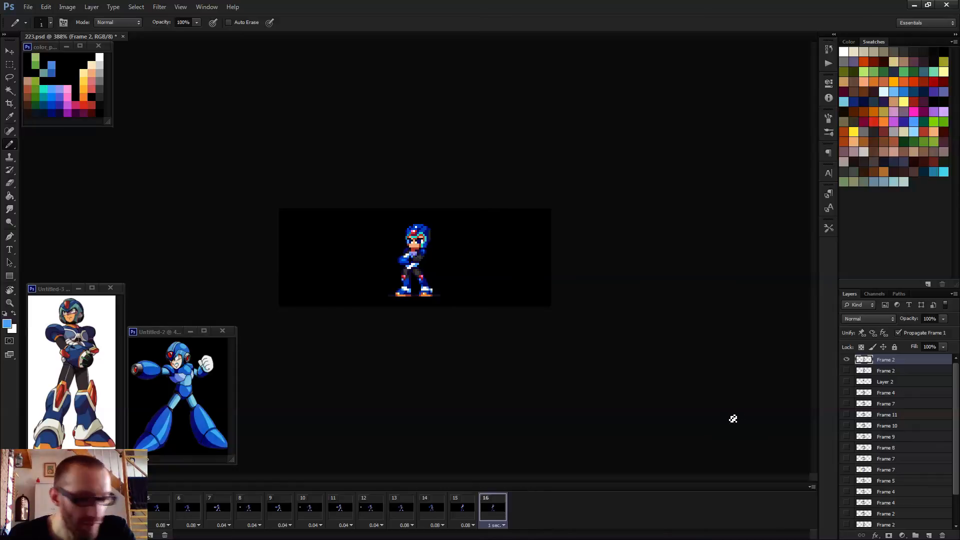
- Shift the head in frame 16 one pixel to the left
scroll(431, 338, up, 3)
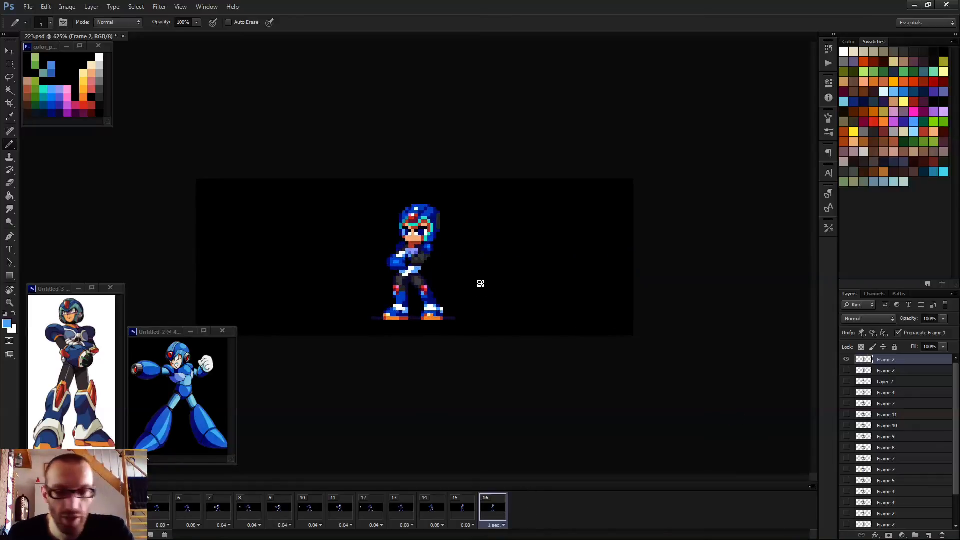
key(m)
scroll(328, 202, up, 2)
drag(364, 161, 483, 231)
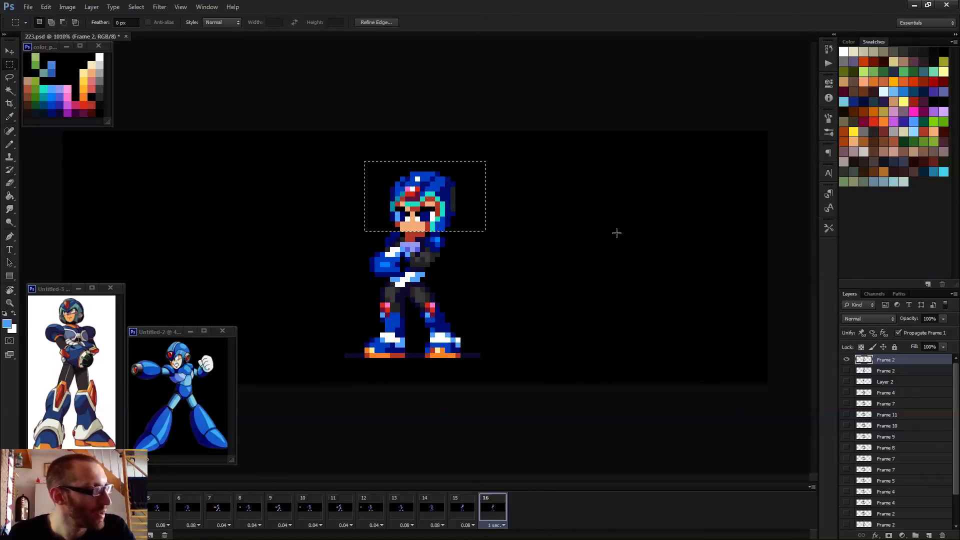
key(v)
key(Left)
key(ctrl+d)
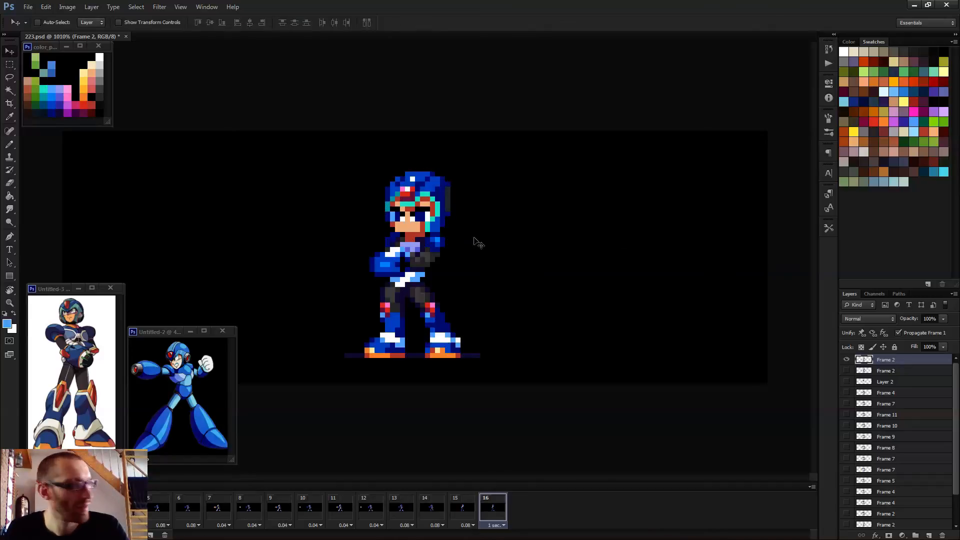
- Shift the folded cannon forearm with its white cuff in frame 16 one pixel to the right
key(m)
scroll(396, 270, up, 2)
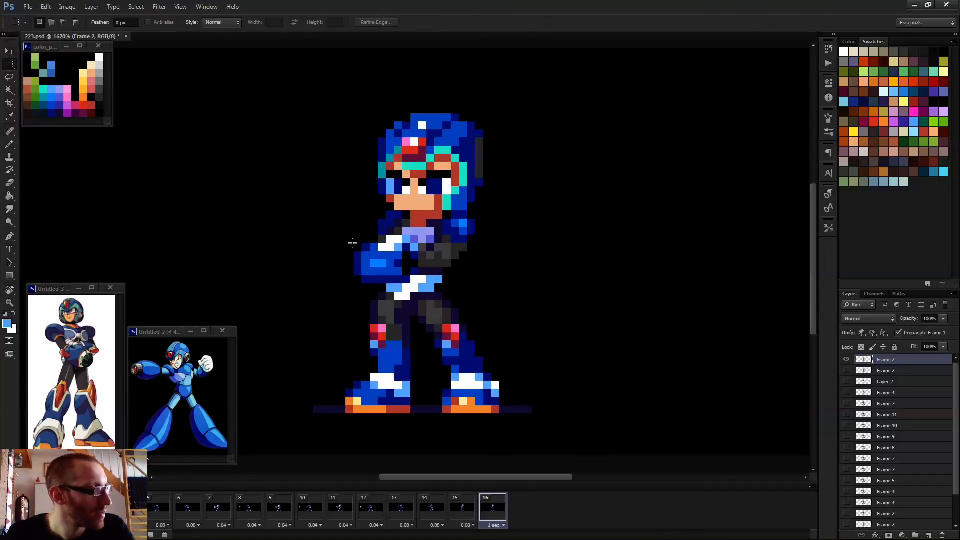
drag(354, 247, 418, 283)
shift+drag(386, 236, 410, 243)
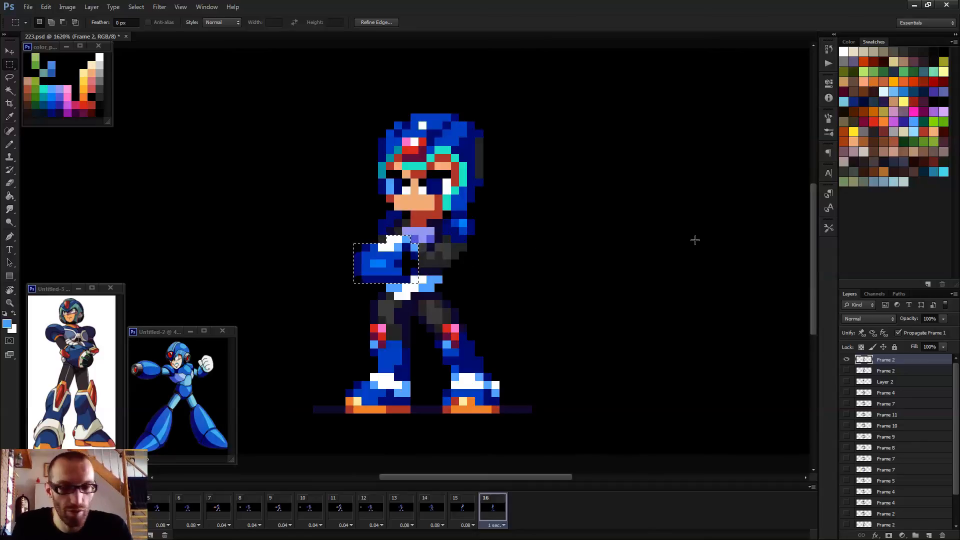
key(v)
key(Right)
key(ctrl+d)
- Fill the gap between the upper arm and the white cuff in frame 16 with a dark navy pixel
key(b)
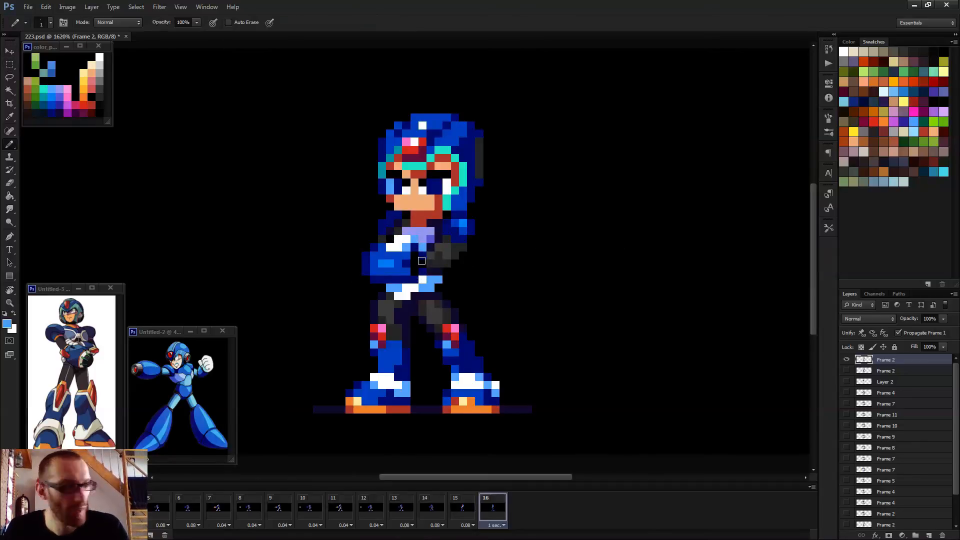
scroll(418, 252, up, 3)
alt+click(369, 213)
click(370, 228)
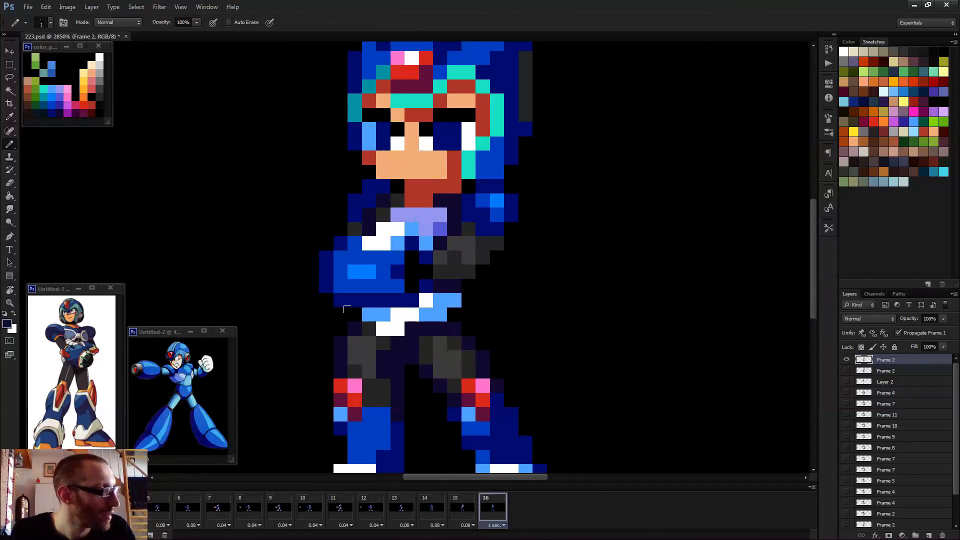
scroll(364, 308, down, 4)
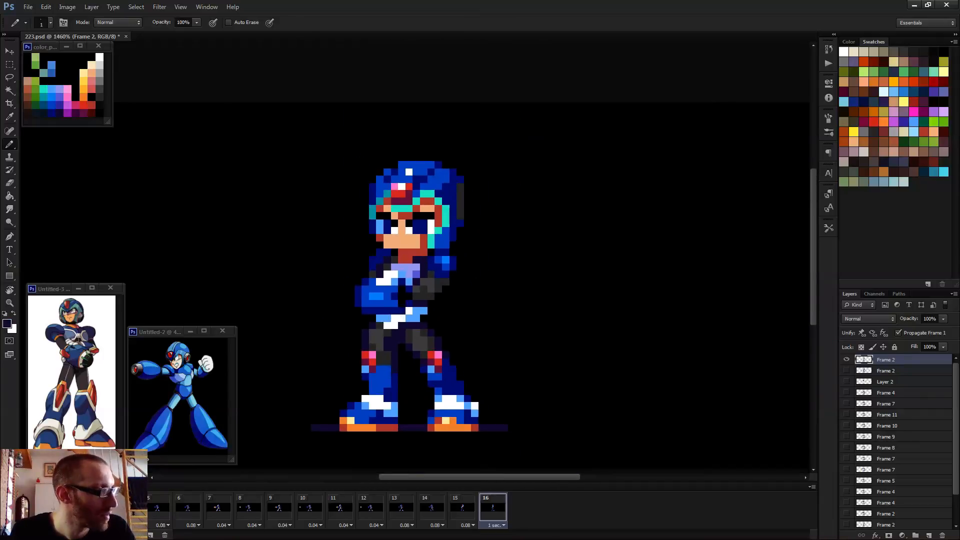
scroll(505, 288, down, 1)
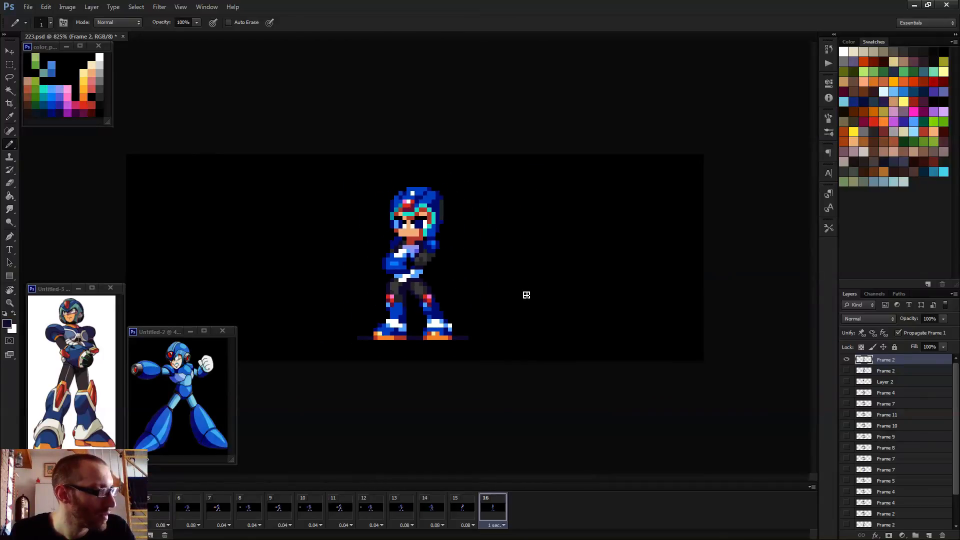
- Set frame 16's delay to 0.08 seconds and play the animation to check the return to standing
click(500, 525)
click(504, 514)
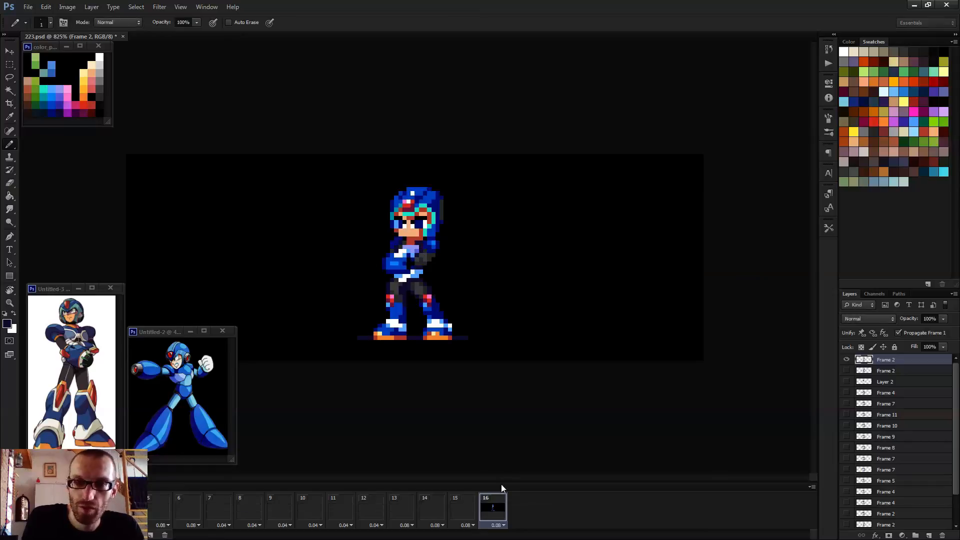
key(space)
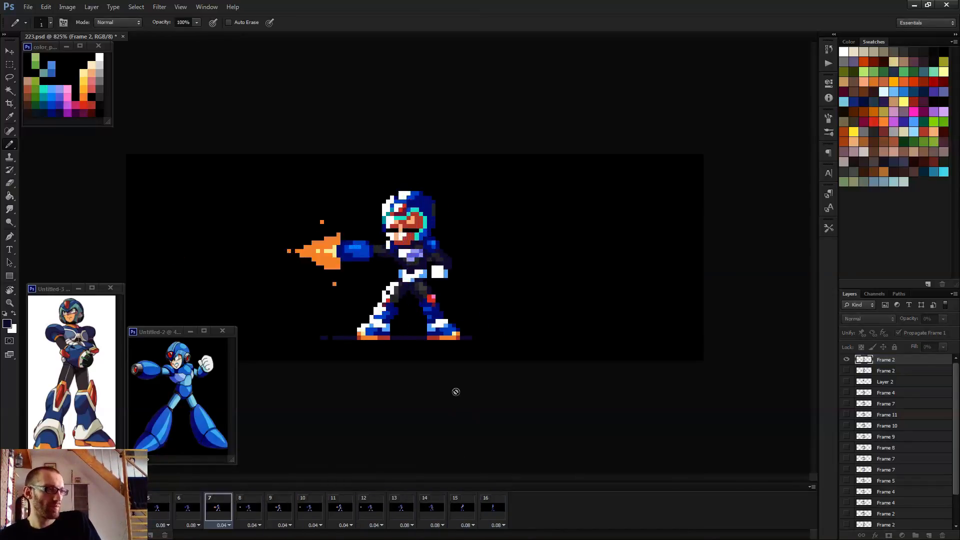
scroll(465, 370, down, 4)
scroll(472, 367, down, 1)
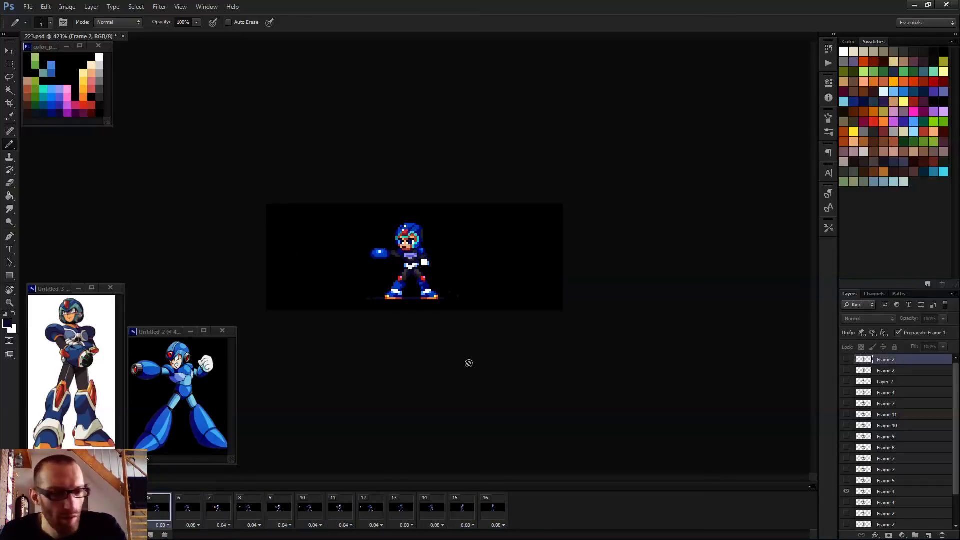
- Flip back and forth between frames 15 and 16 to compare the head and folded-arm positions
click(456, 511)
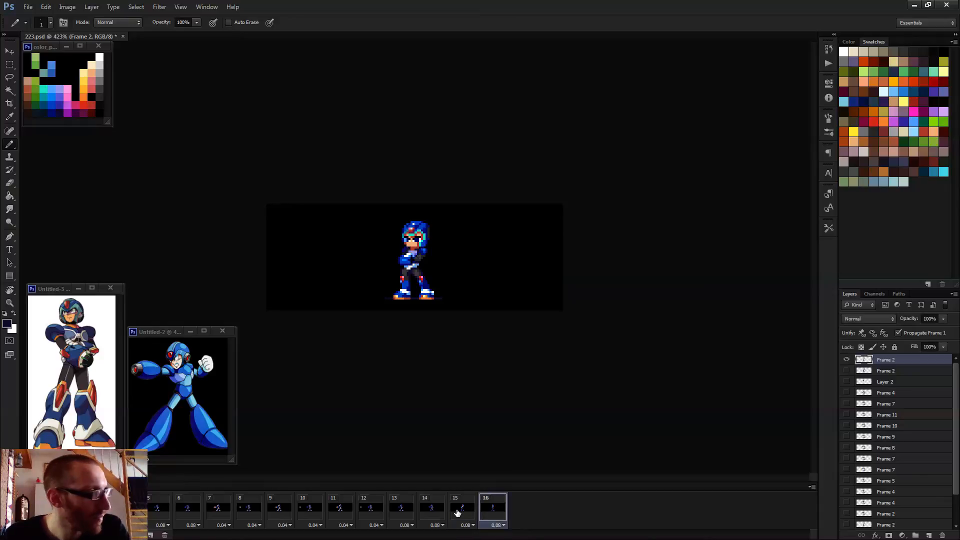
scroll(415, 255, up, 5)
key(Left)
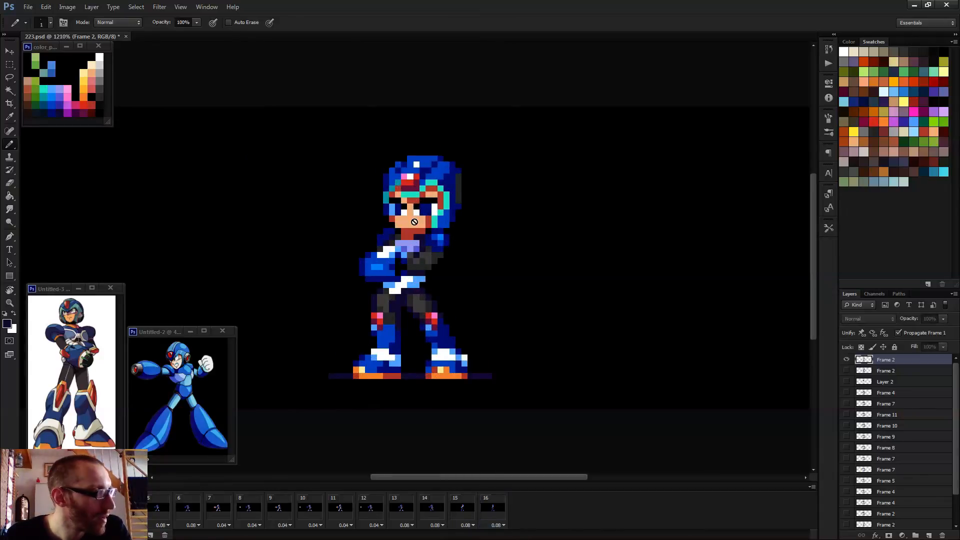
key(Right)
key(Left)
key(Left)
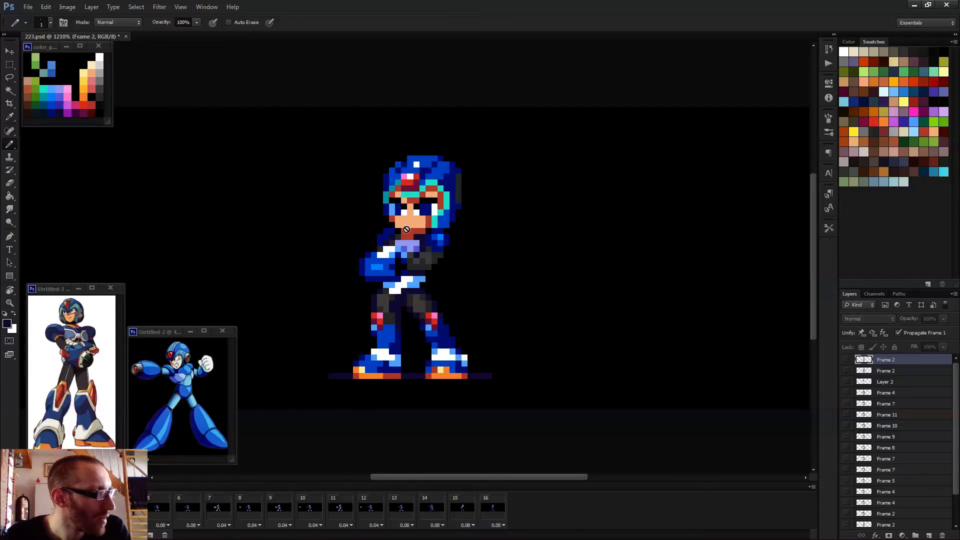
key(Right)
key(Left)
key(Left)
key(Right)
key(Right)
key(Right)
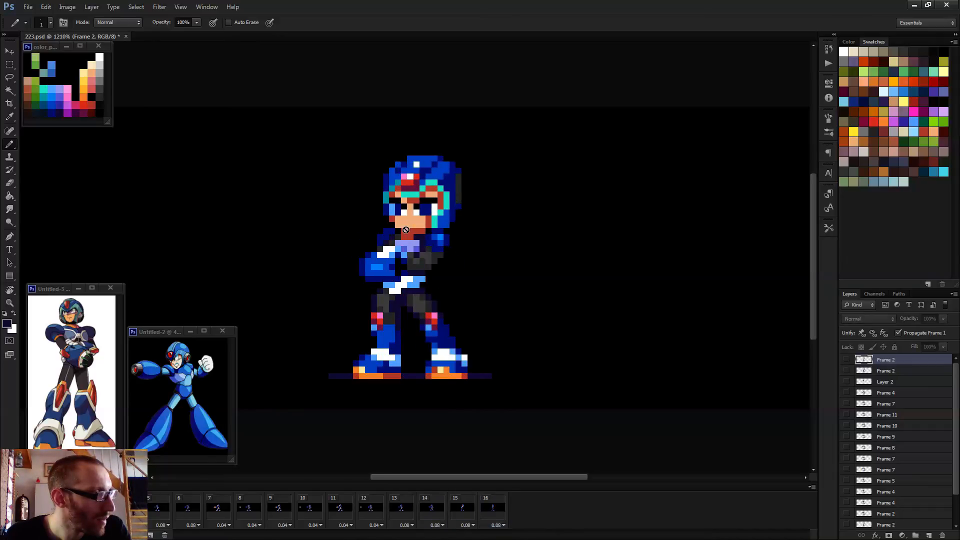
key(Left)
key(Left)
key(Left)
key(Right)
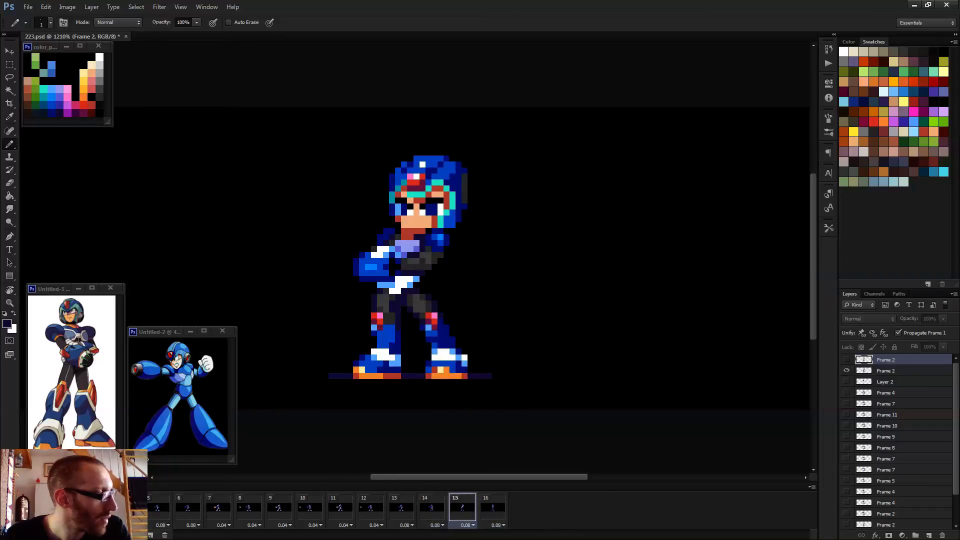
key(Right)
key(Right)
- Duplicate frame 15's sprite layer to the top of the layer stack and add the copy as frame 17
click(464, 517)
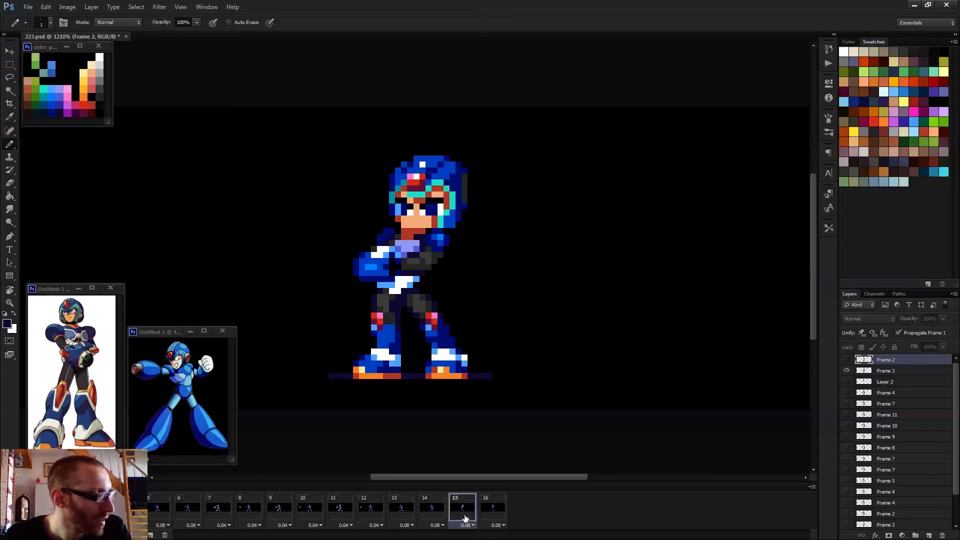
click(900, 372)
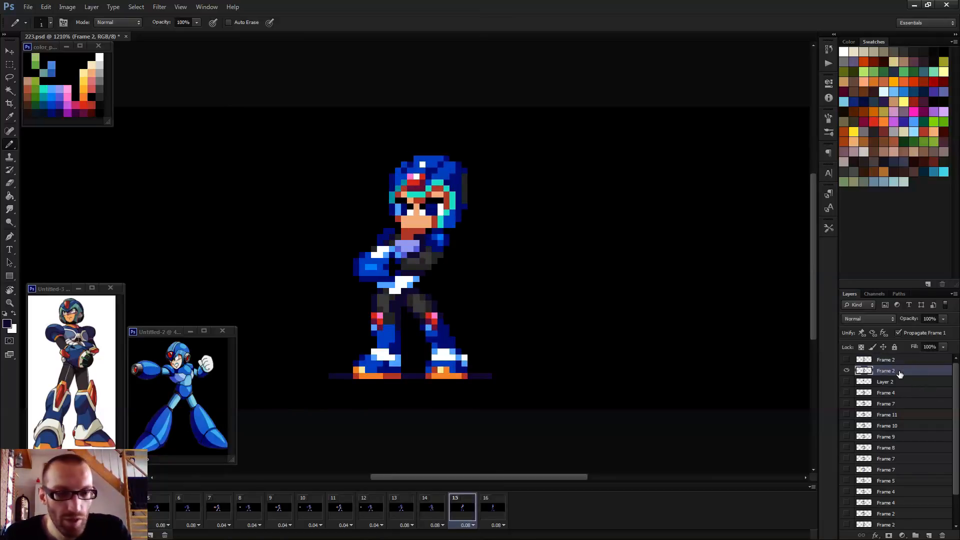
key(ctrl+j)
drag(894, 374, 882, 356)
drag(491, 513, 564, 509)
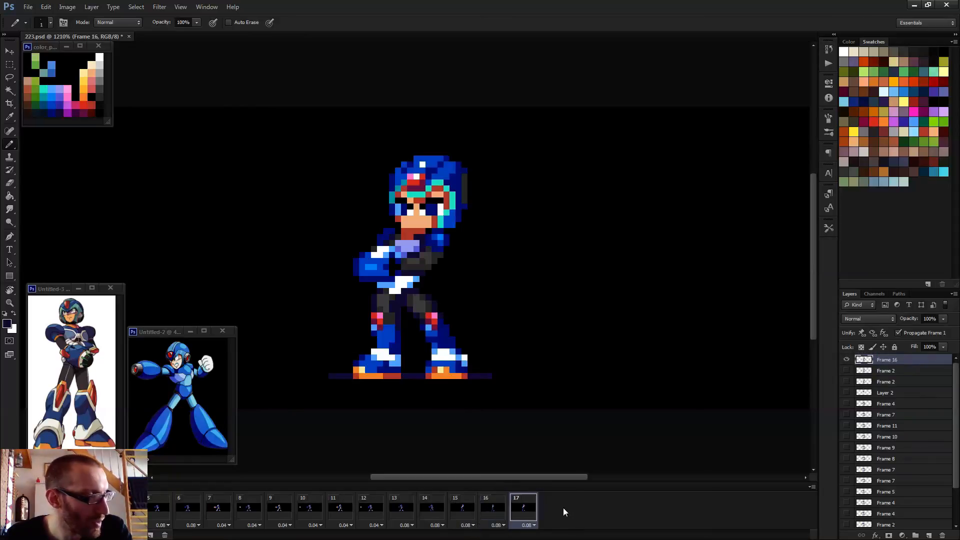
- Step through frames 14 to 17 and play the animation to check how the standing pose settles
click(437, 511)
key(Right)
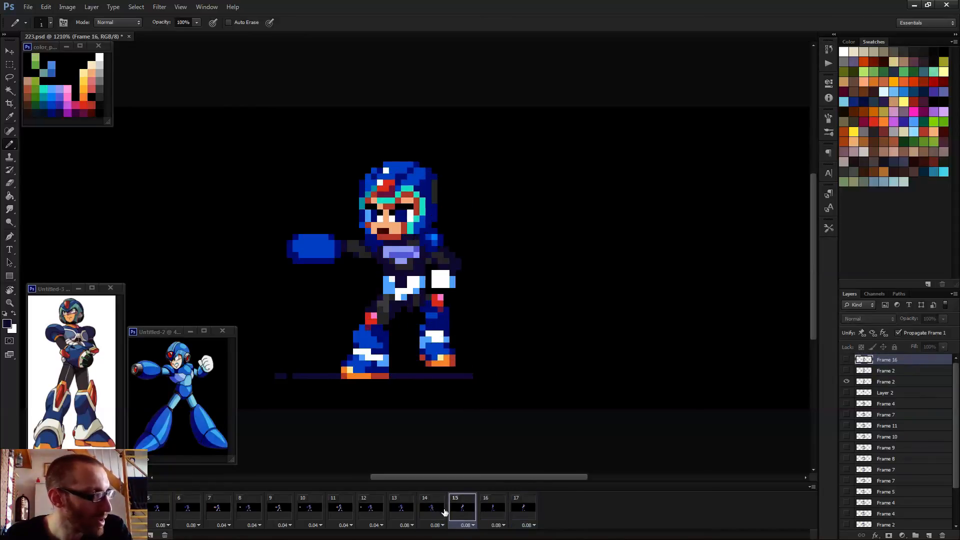
key(Right)
key(Right)
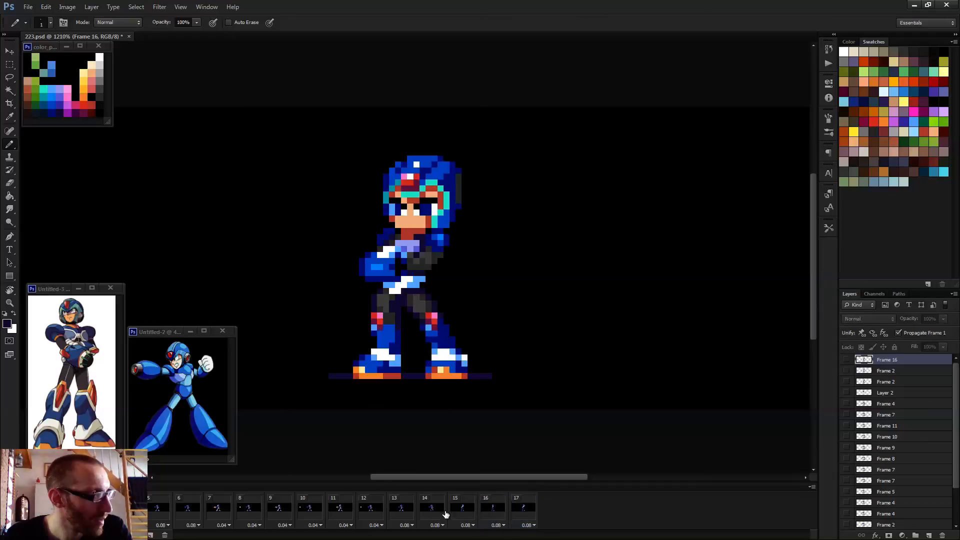
scroll(596, 360, down, 2)
key(space)
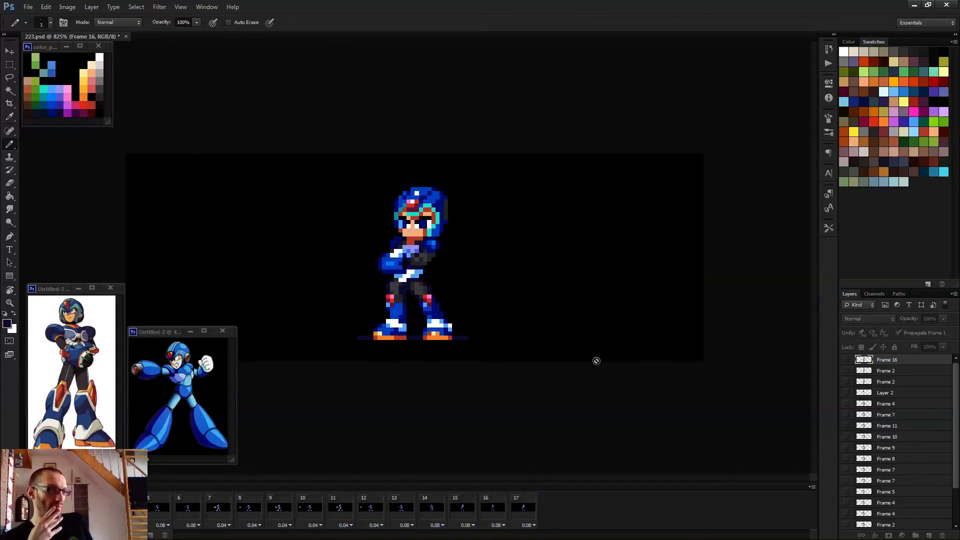
scroll(463, 420, down, 3)
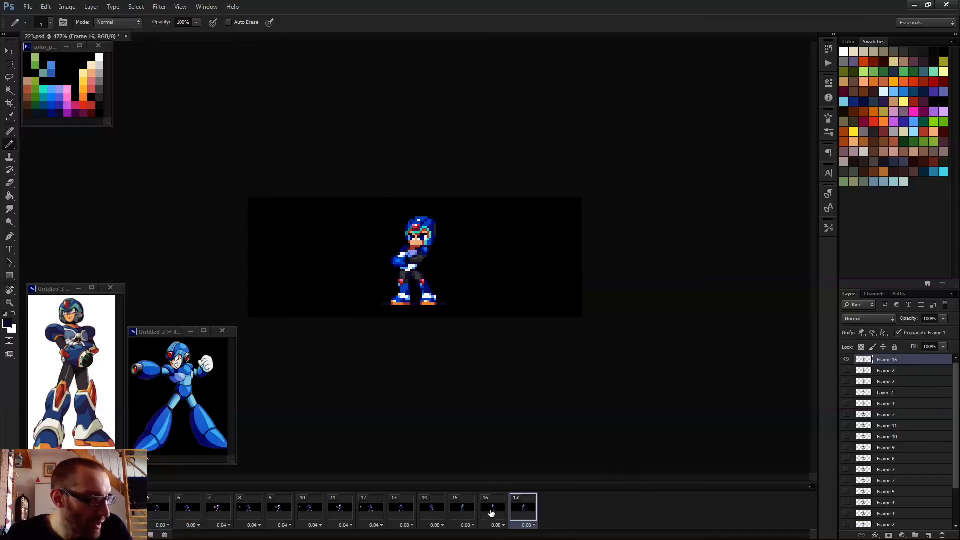
- Delete frames 16 and 17 and play the animation so that it ends on frame 15
shift+click(490, 513)
click(164, 535)
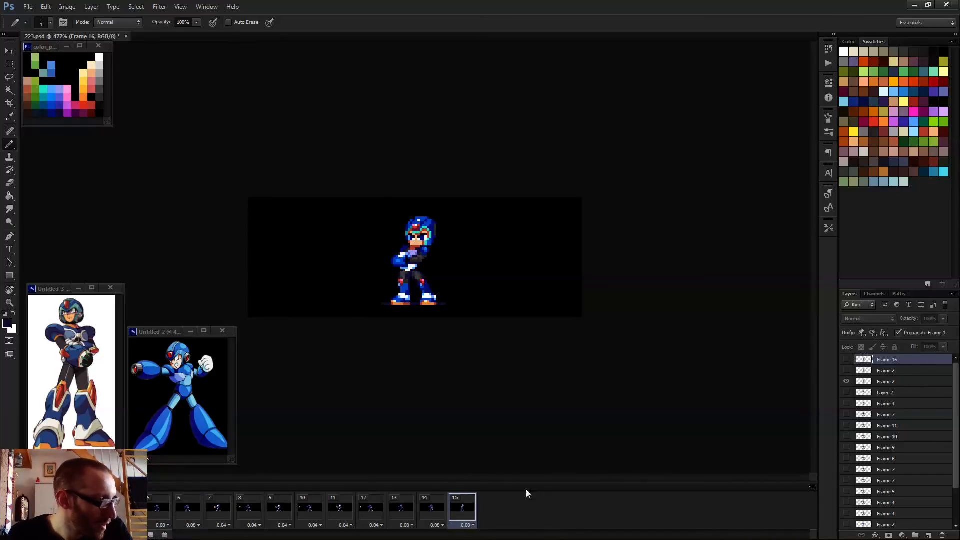
click(456, 509)
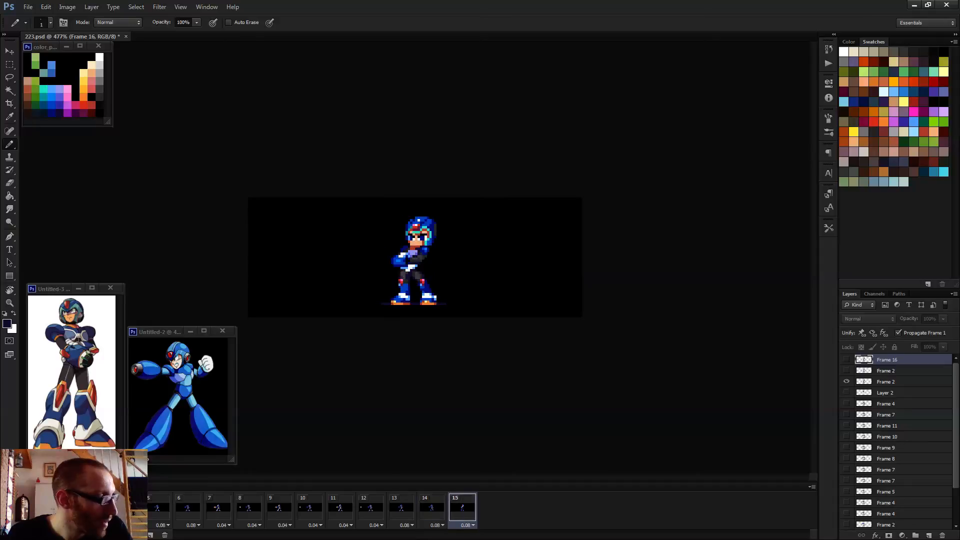
key(space)
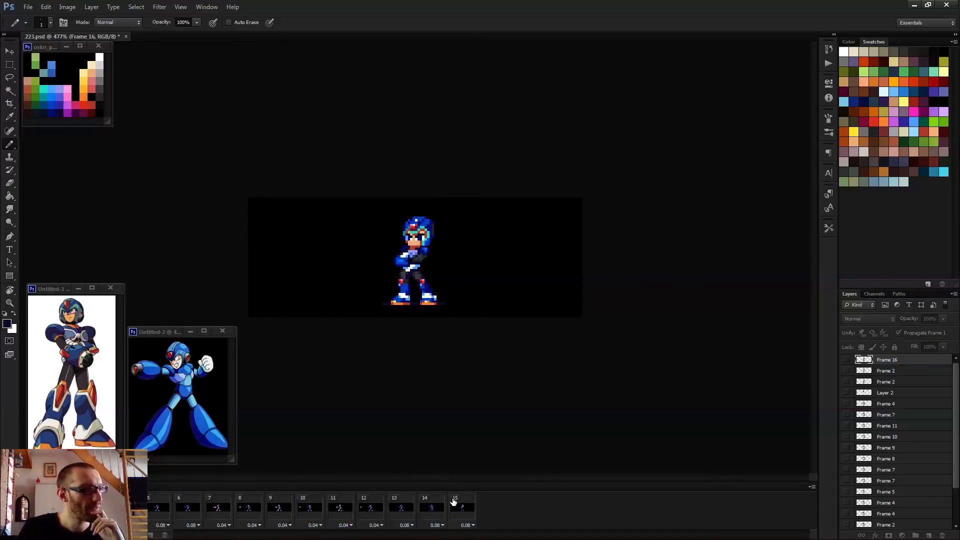
key(space)
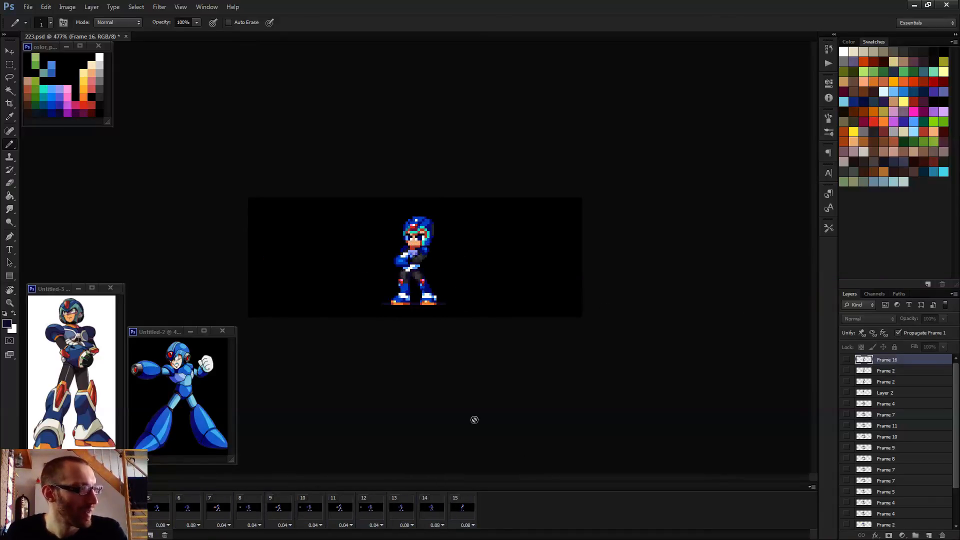
- Delete the Frame 16 layer and the unused Frame 2 layer directly below it, keeping frame 15's sprite layer
click(462, 507)
scroll(433, 248, up, 2)
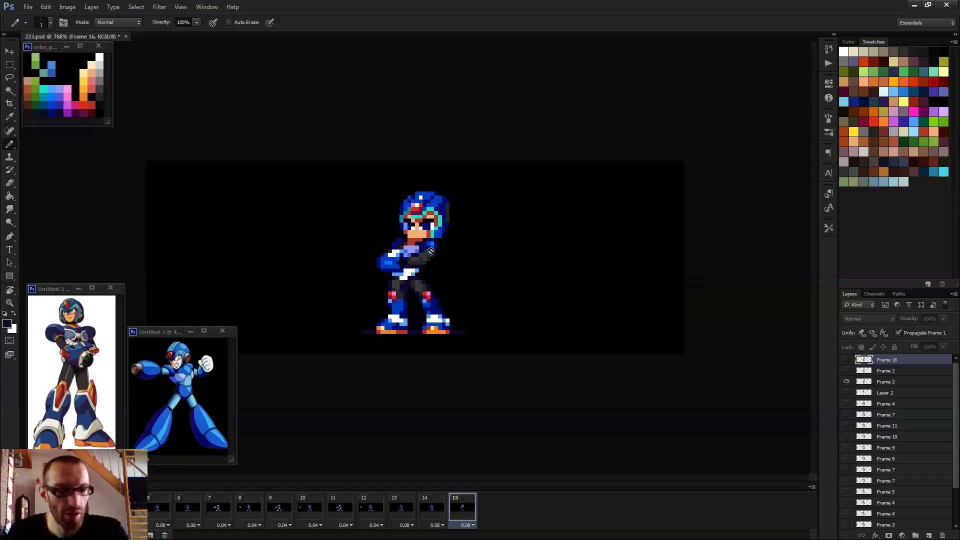
scroll(430, 251, up, 3)
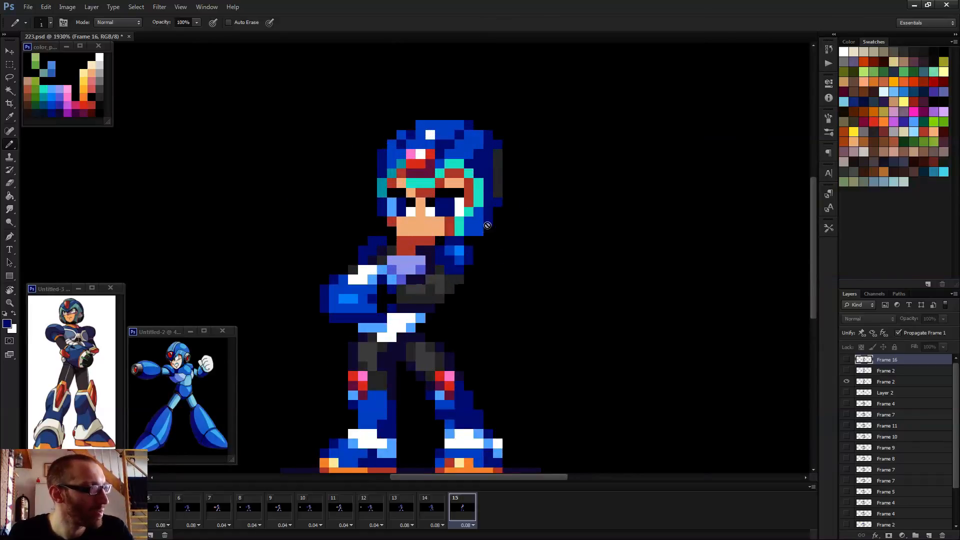
click(887, 371)
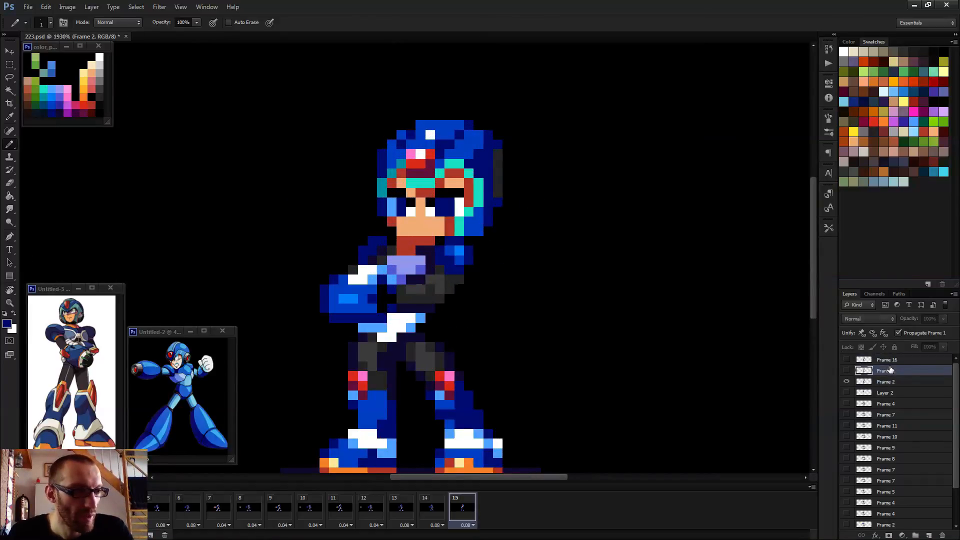
shift+click(890, 359)
click(942, 535)
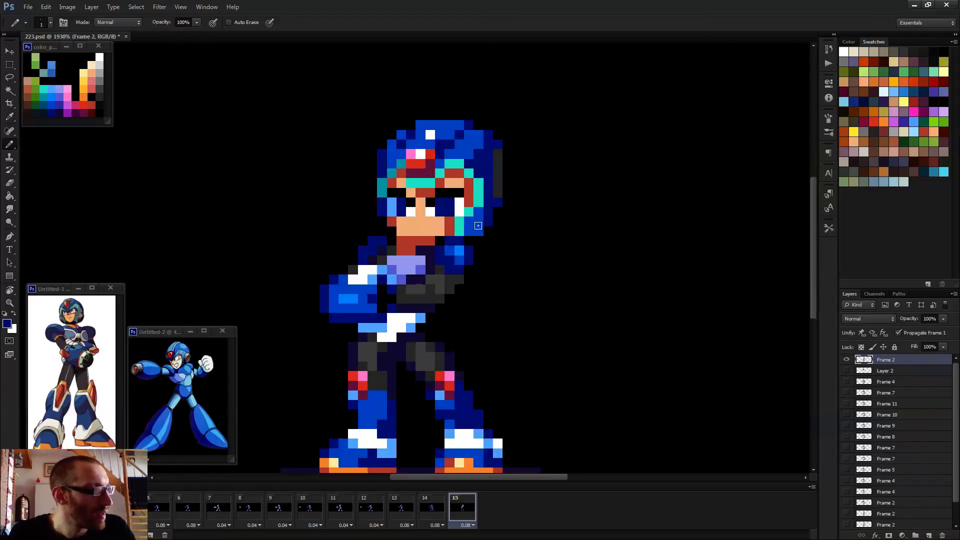
- In frame 15, shift the cyan cheek trim one pixel inward, back it with blue, and paint the earpiece's lowest grey pixel navy
key(e)
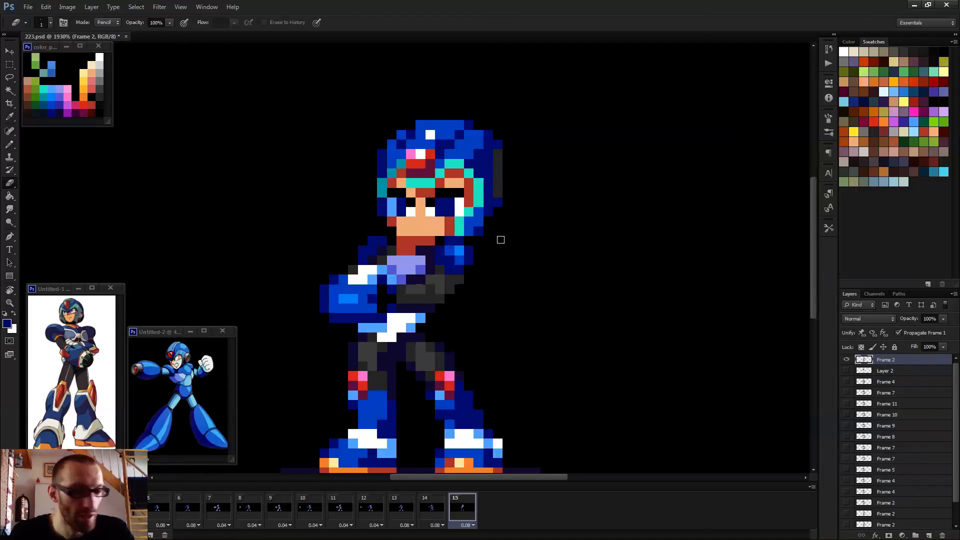
key(b)
mouse_move(450, 218)
mouse_down()
mouse_move(450, 235)
mouse_move(472, 233)
mouse_move(460, 235)
mouse_up()
alt+click(473, 222)
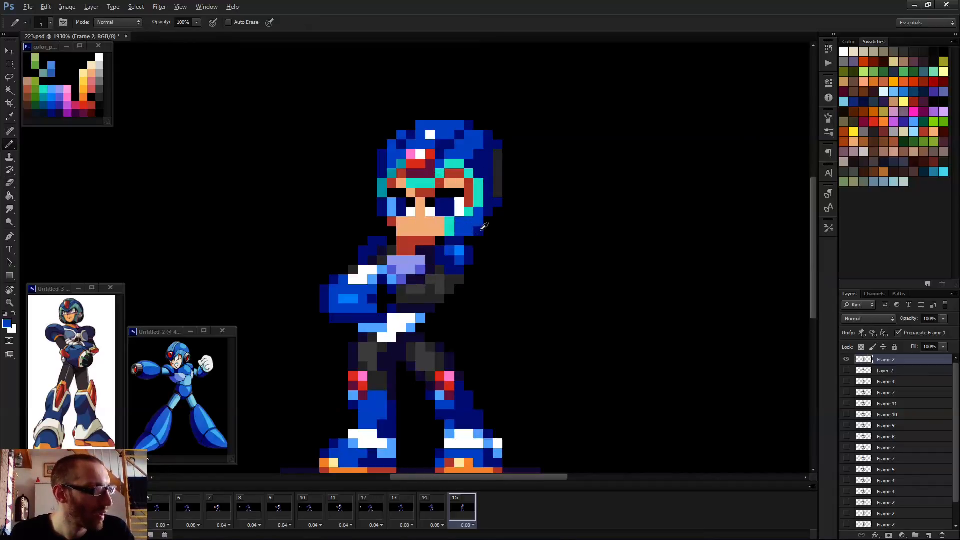
alt+click(498, 201)
click(498, 191)
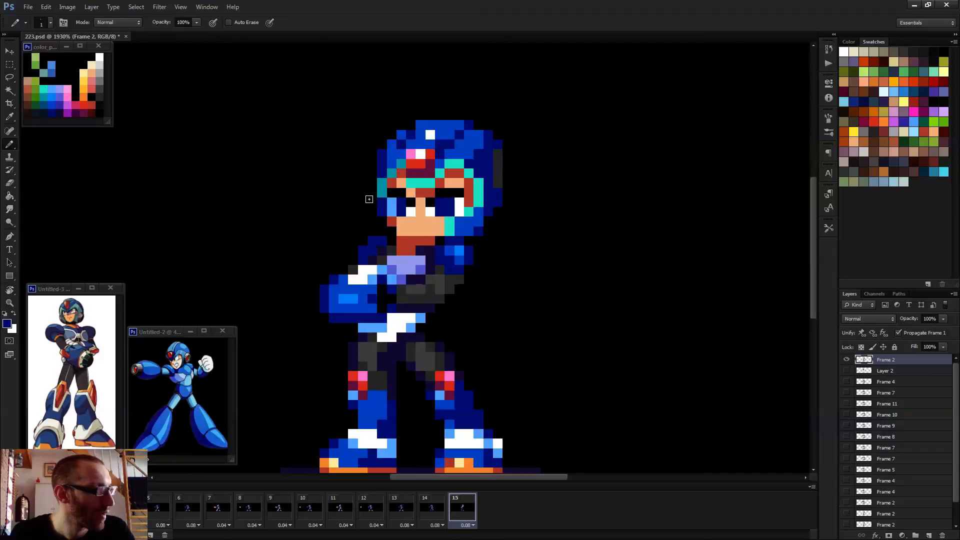
- Extend the red-brown shading down the face's left edge in frame 15 and retouch the forehead beside it with skin and red-brown pixels
alt+click(408, 235)
click(392, 229)
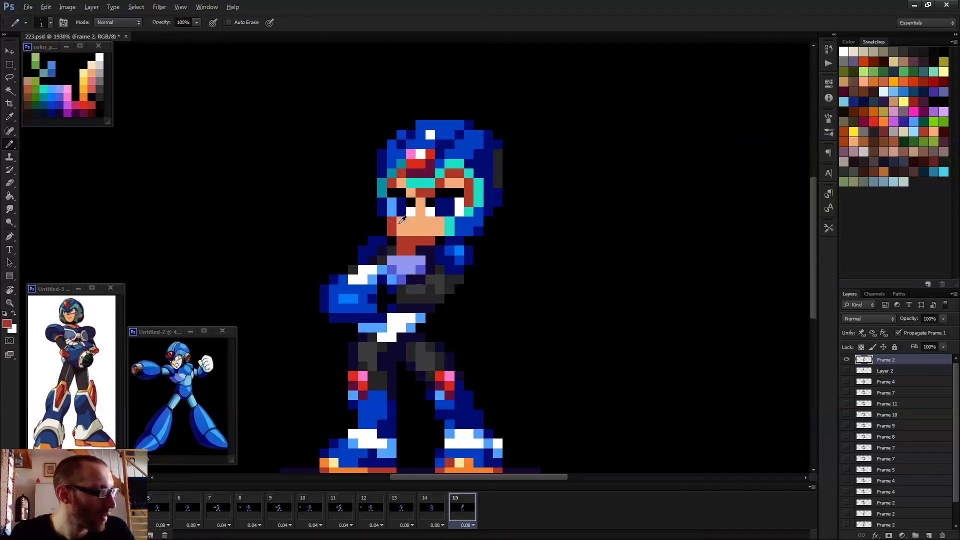
scroll(392, 220, down, 2)
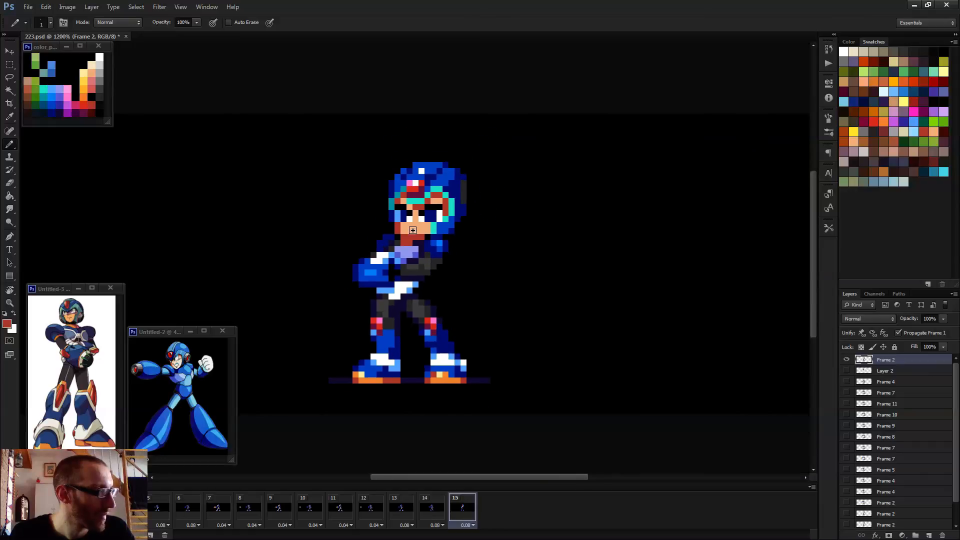
scroll(414, 228, up, 2)
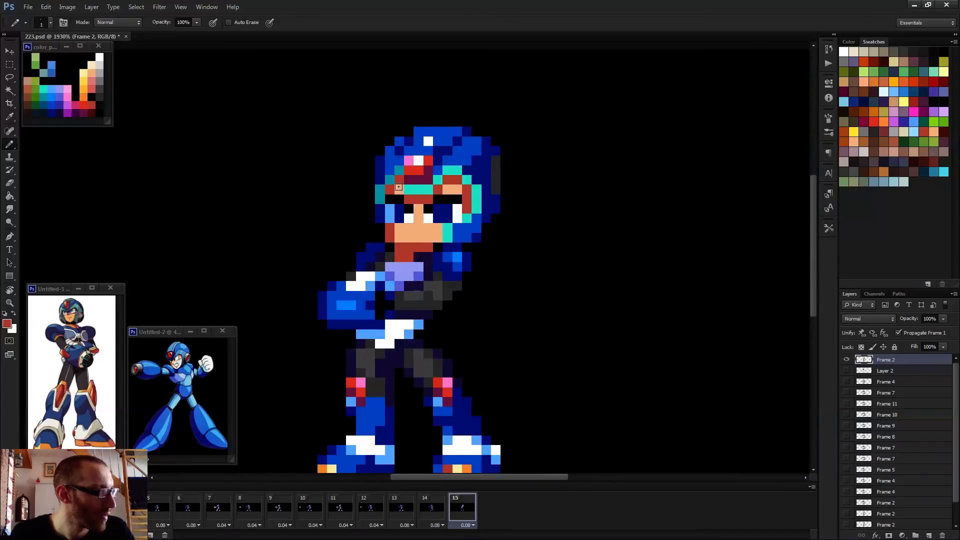
alt+click(398, 188)
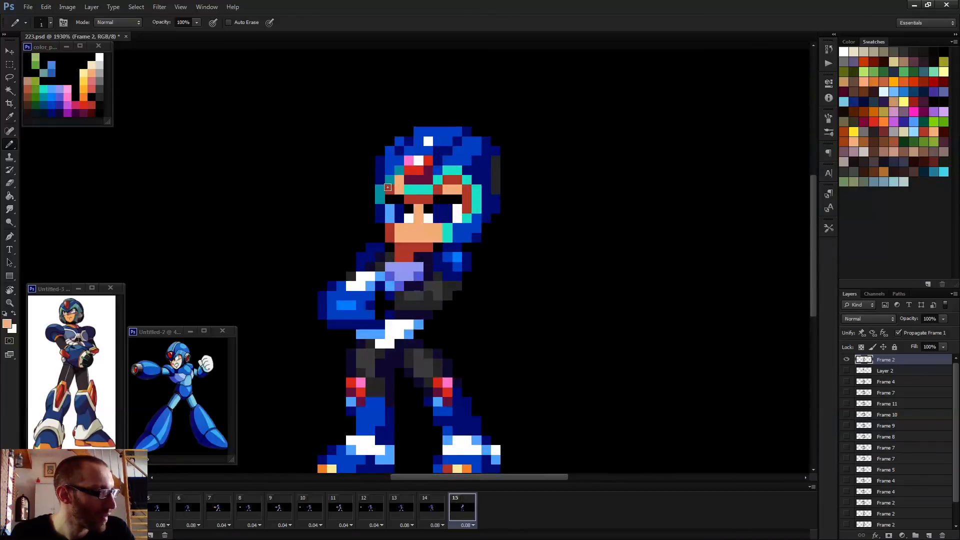
alt+click(413, 202)
drag(389, 190, 399, 191)
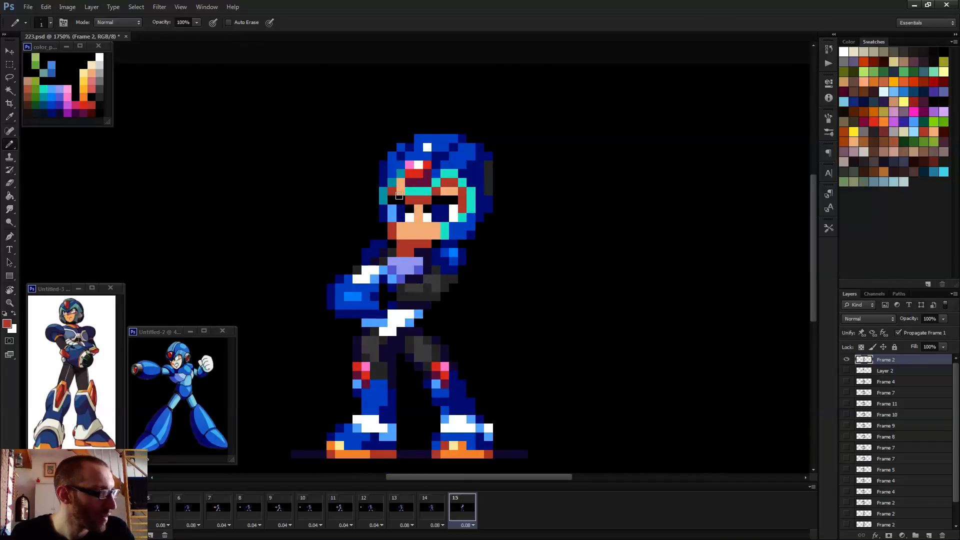
- Play the animation to review the repainted face and helmet in frame 15
scroll(417, 216, down, 2)
scroll(433, 234, down, 3)
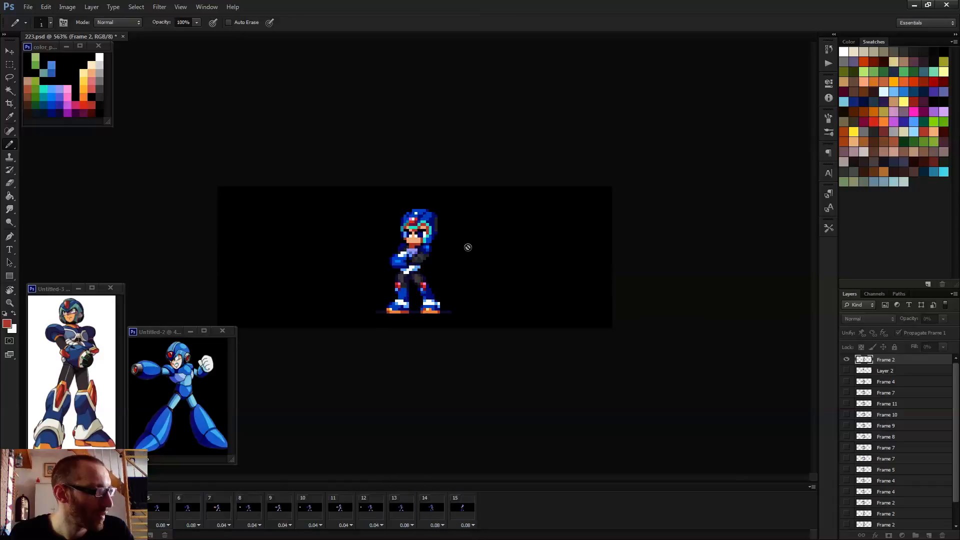
scroll(468, 250, down, 1)
scroll(468, 251, down, 1)
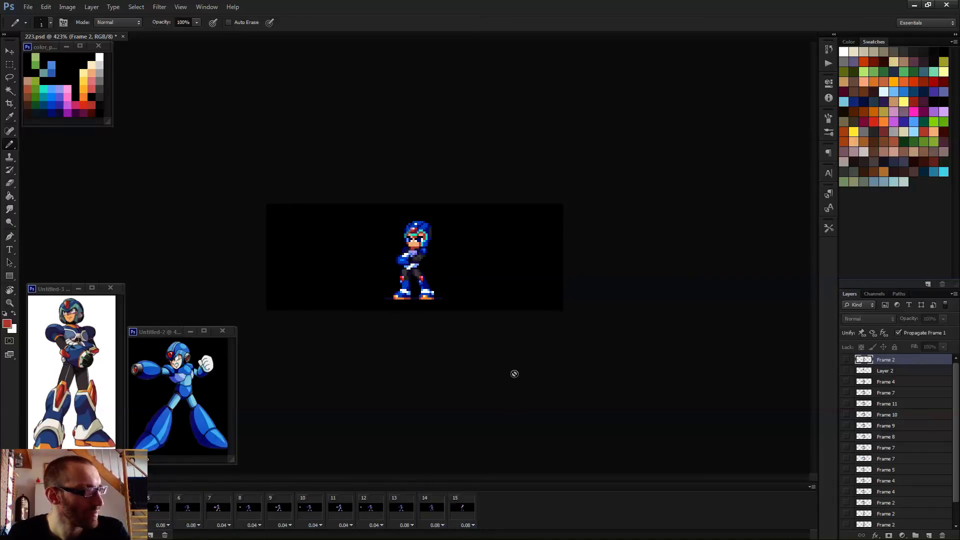
- Move the head in frame 15 one pixel left and one pixel up
key(m)
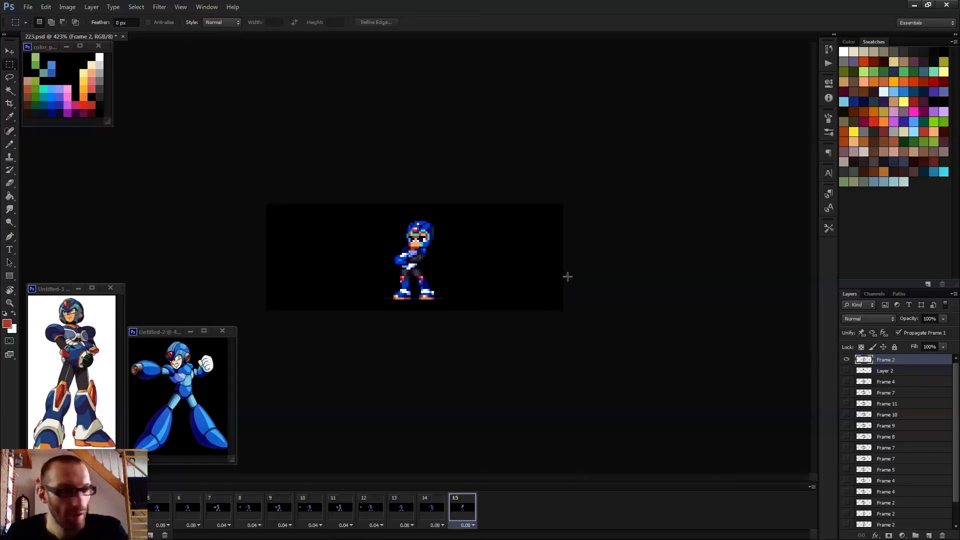
scroll(406, 158, up, 2)
mouse_move(385, 182)
mouse_down()
mouse_move(445, 206)
mouse_move(465, 238)
mouse_up()
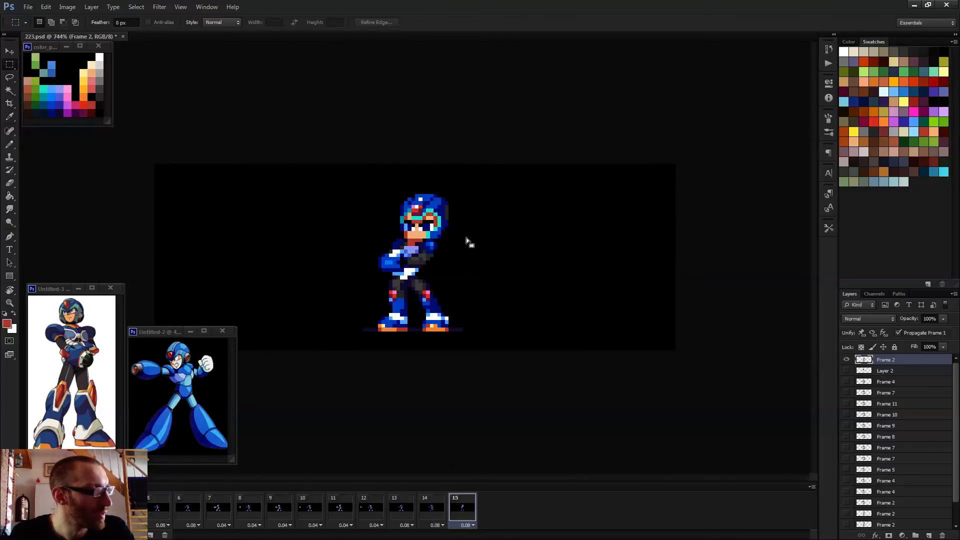
key(v)
key(Left)
key(Up)
key(ctrl+d)
key(b)
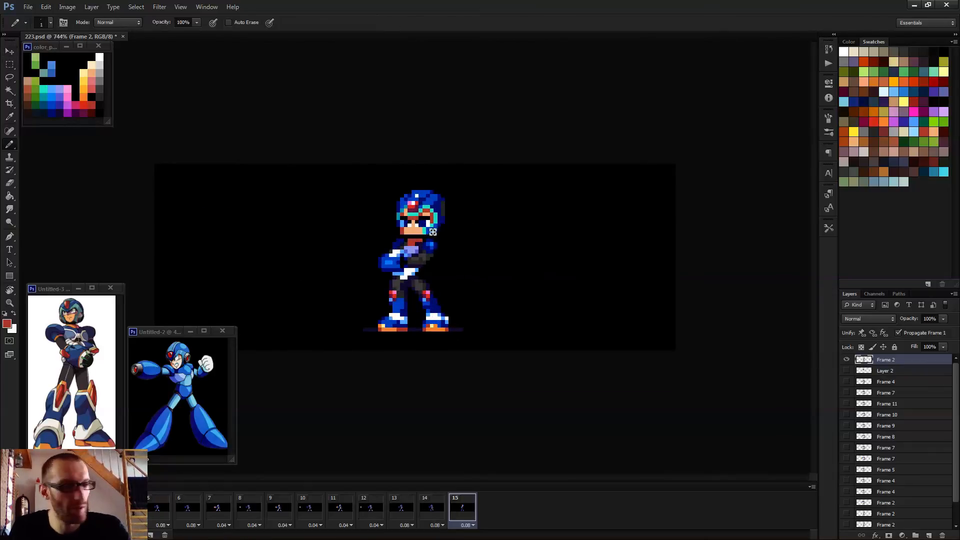
- Fill the gap between the raised face and the neck in frame 15 with a row of skin-tone pixels
scroll(415, 240, up, 5)
mouse_move(389, 219)
mouse_down()
mouse_move(440, 221)
mouse_move(412, 206)
mouse_move(388, 212)
mouse_move(435, 215)
mouse_up()
scroll(434, 241, down, 4)
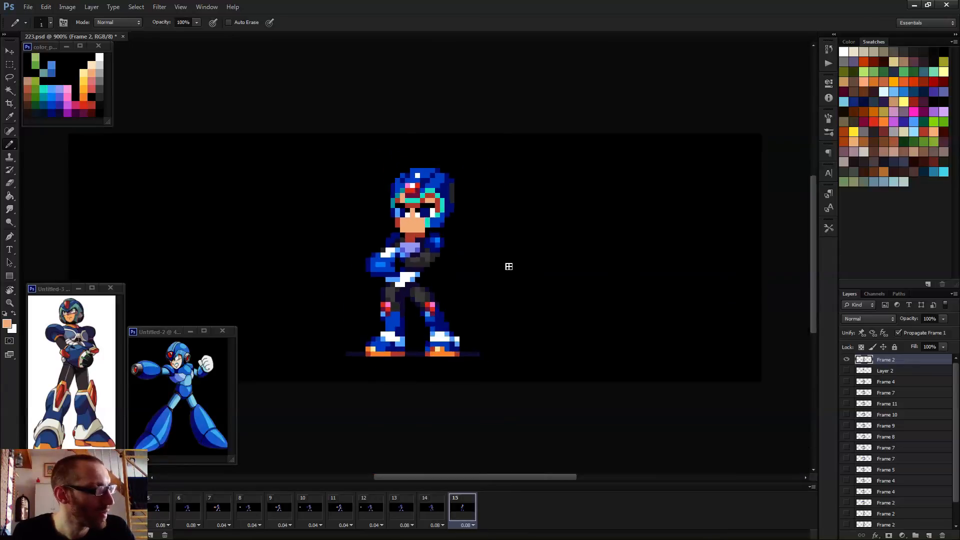
scroll(424, 239, up, 4)
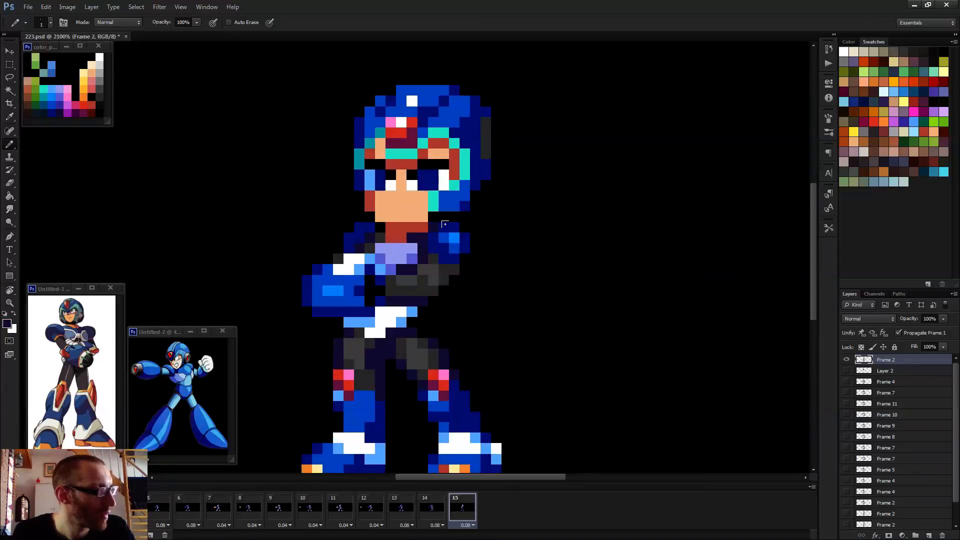
- Touch up the right edge of the jaw beside the neck in frame 15 with red-brown and play the animation to review it
alt+click(429, 225)
scroll(429, 230, down, 5)
scroll(558, 299, down, 2)
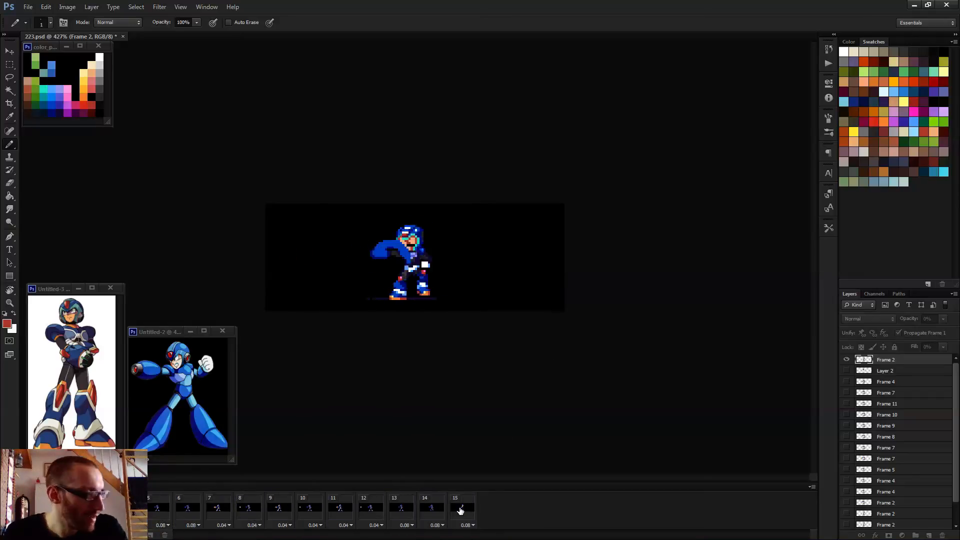
- Duplicate frame 15's artwork into a new frame 16 and move the head there one pixel down
click(476, 510)
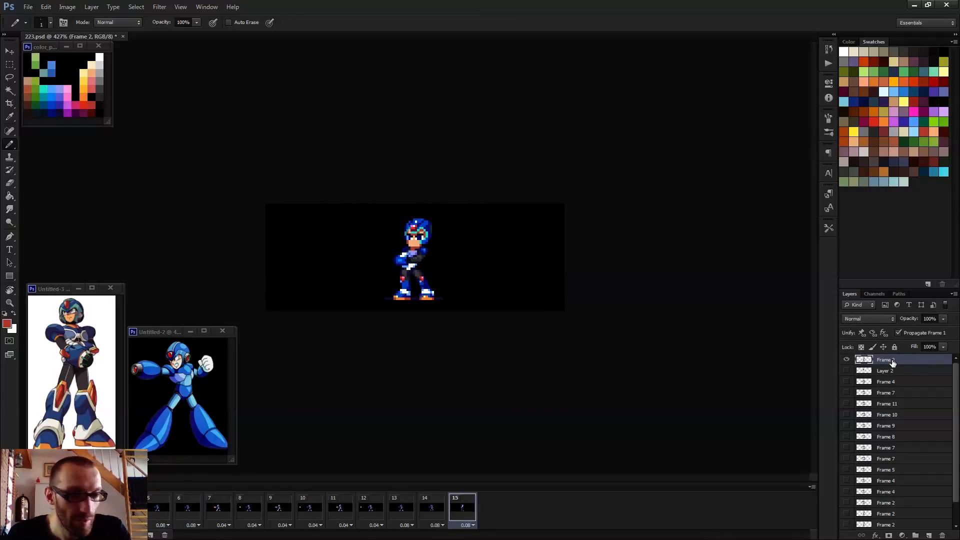
key(ctrl+j)
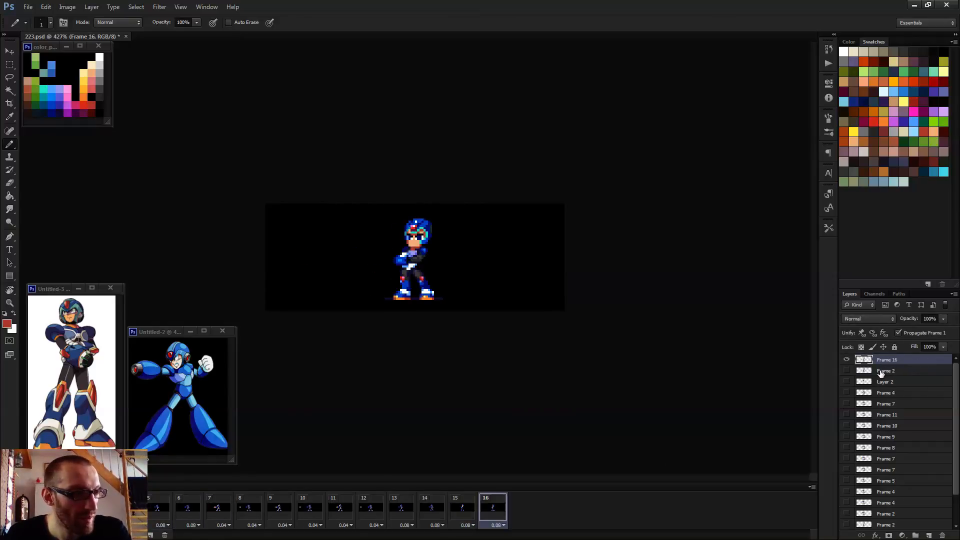
scroll(445, 289, up, 11)
key(m)
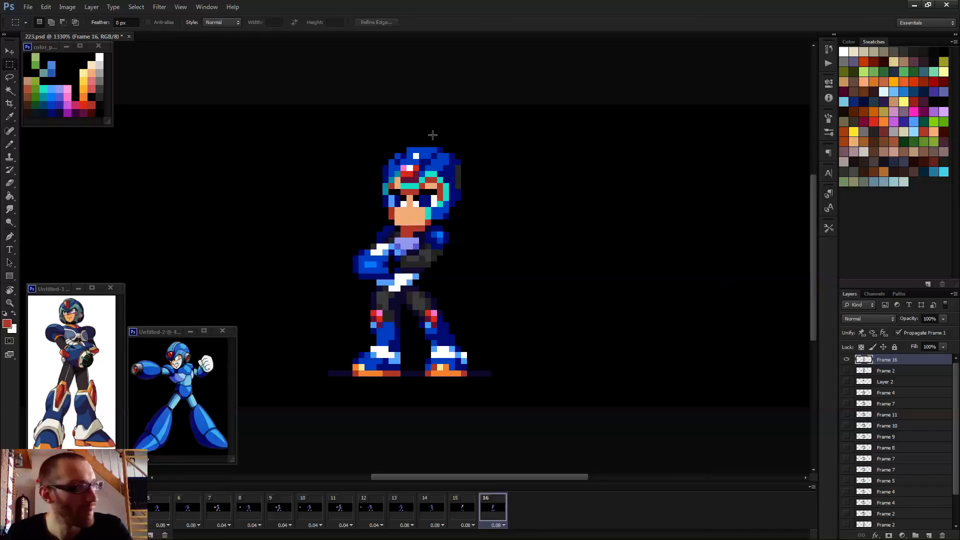
drag(364, 143, 496, 227)
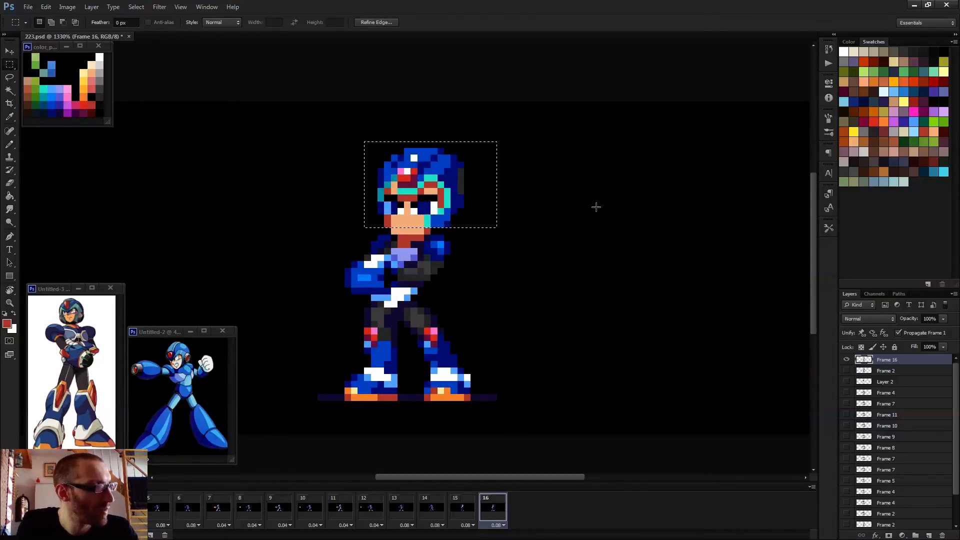
key(v)
key(Down)
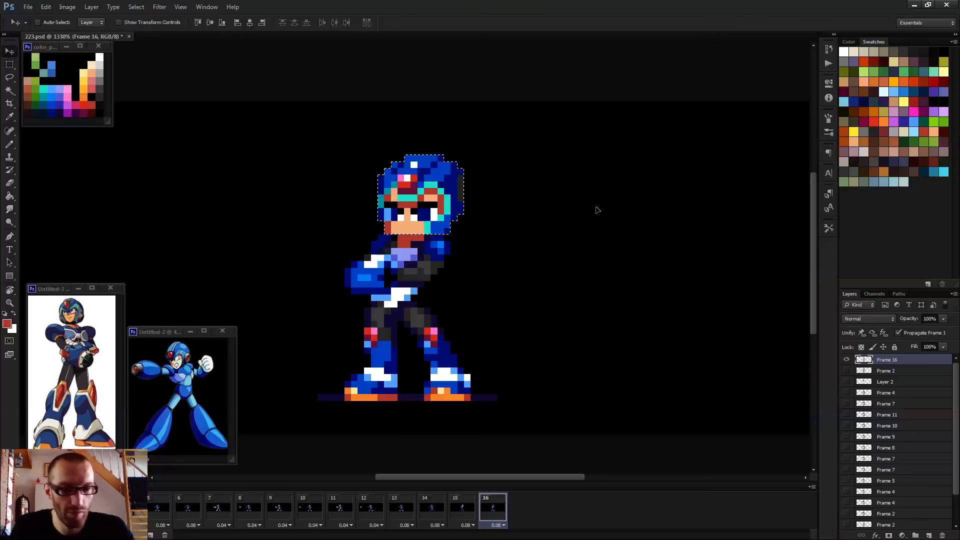
key(ctrl+d)
- Trim the corner pixel at the jaw's left edge in frame 16 and play the animation to review the lowered head
key(e)
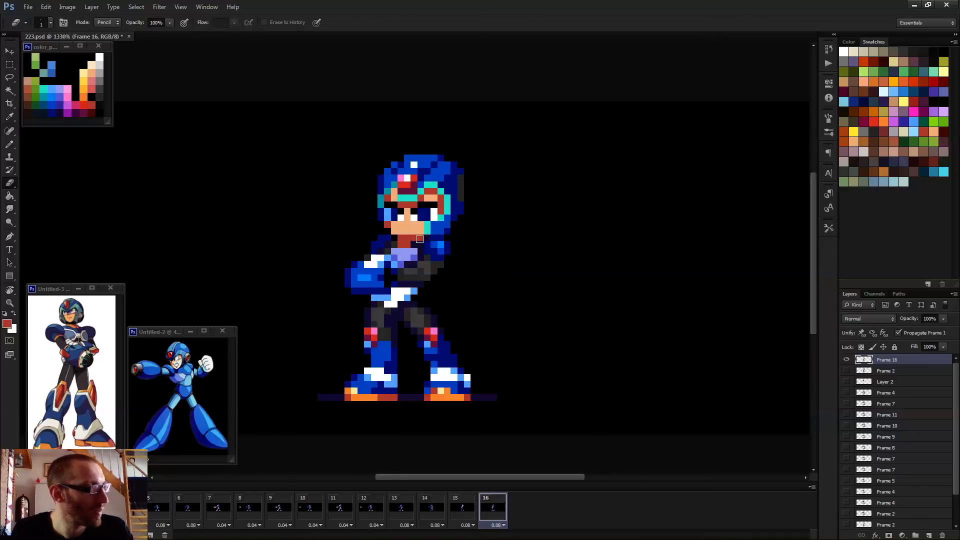
key(b)
scroll(437, 245, down, 2)
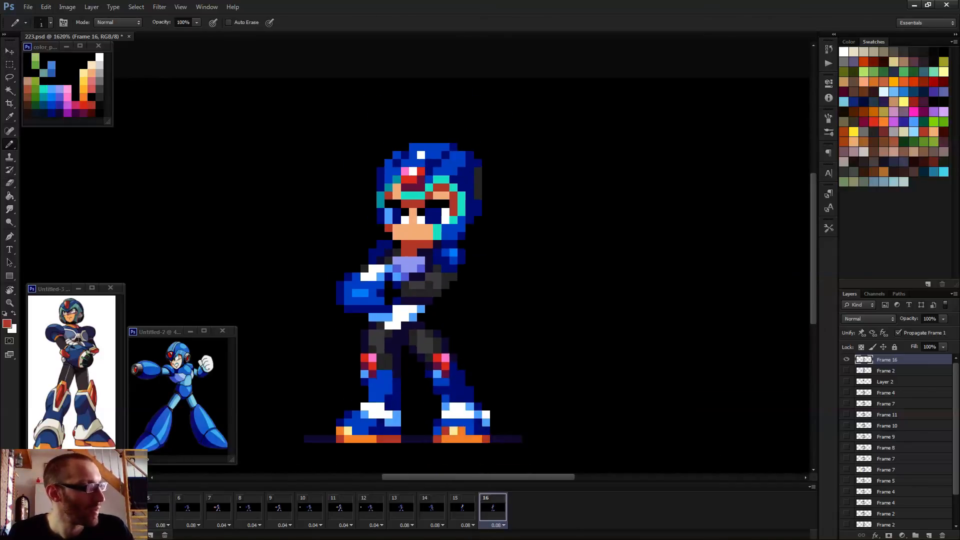
key(space)
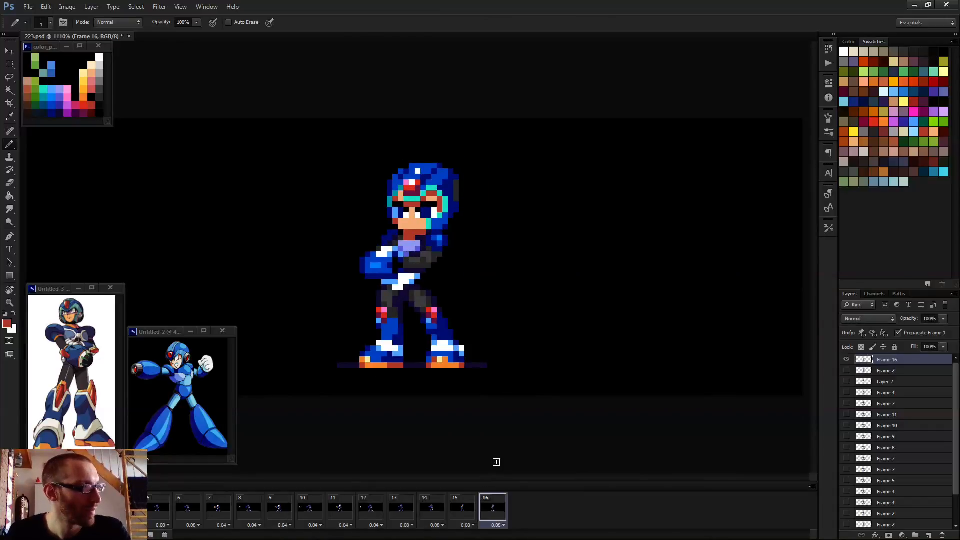
key(space)
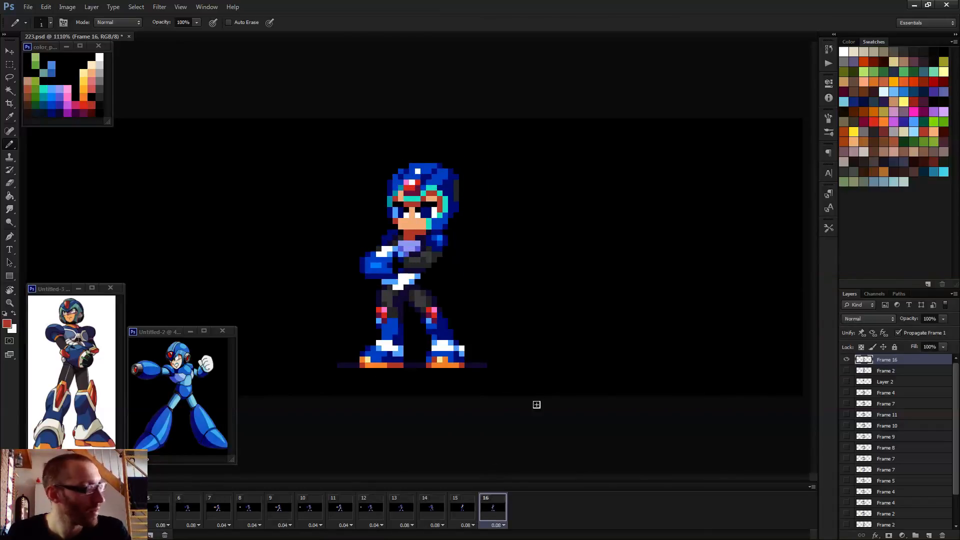
- Lower the helmet's forehead gem in frame 16 by one pixel, repainting it in pink, white, red and maroon with blue above
scroll(438, 322, up, 3)
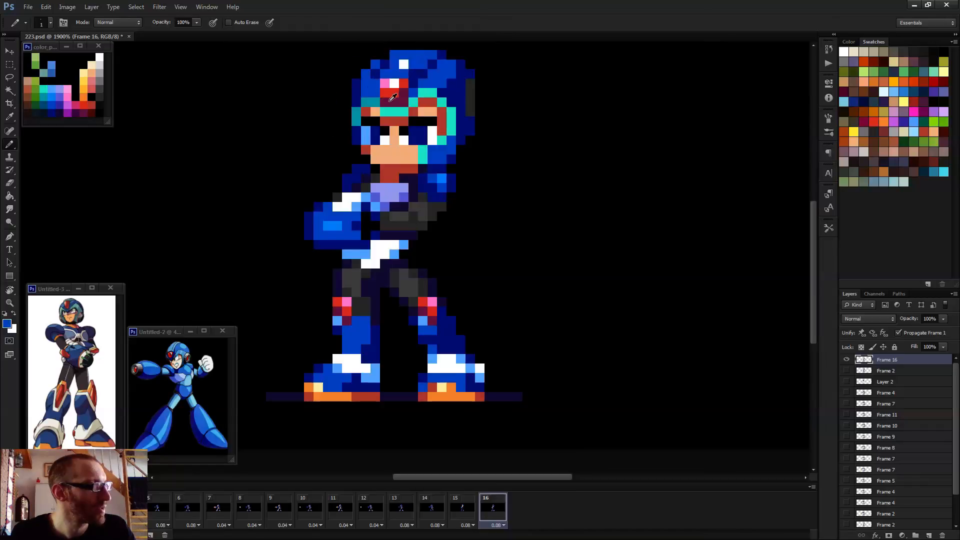
drag(381, 106, 398, 108)
alt+click(381, 80)
click(382, 87)
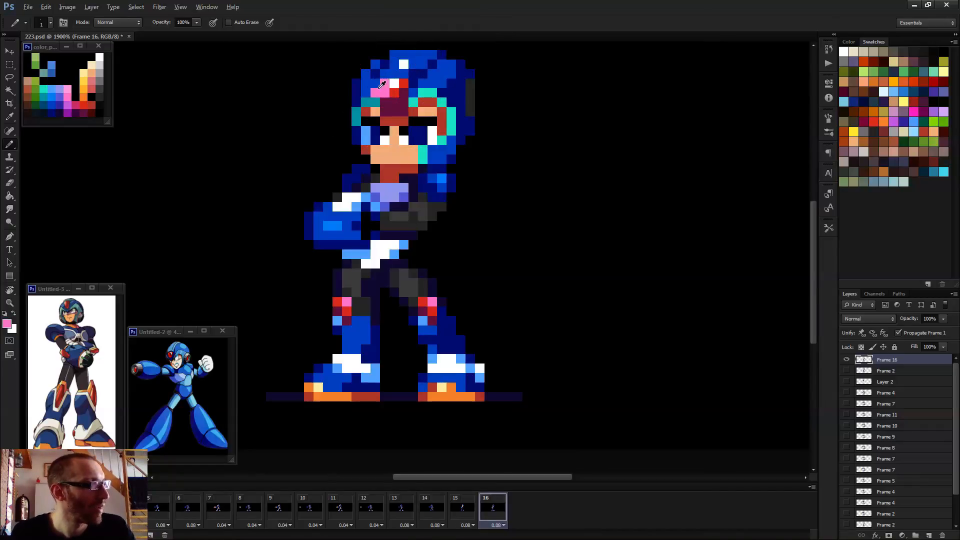
alt+click(393, 84)
click(393, 92)
alt+click(393, 76)
click(386, 80)
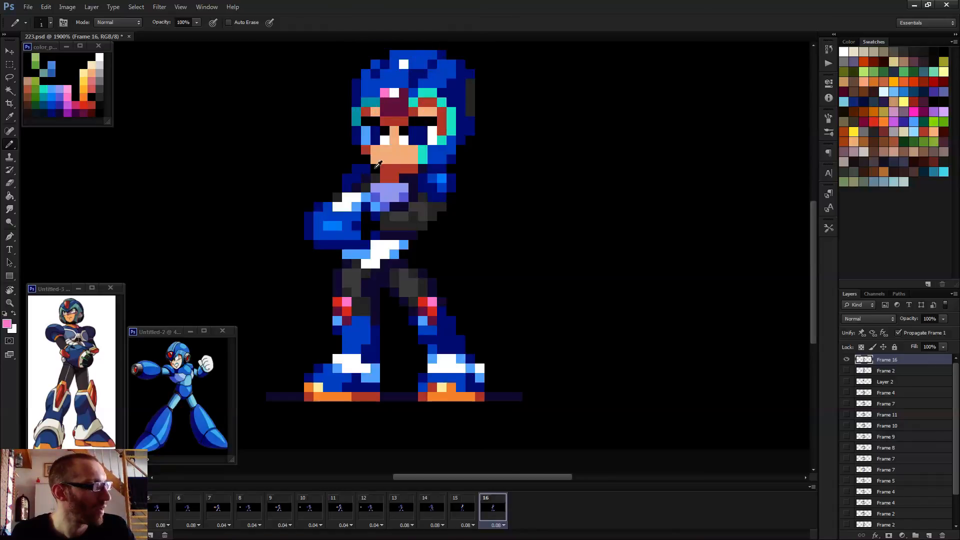
alt+click(349, 309)
click(393, 102)
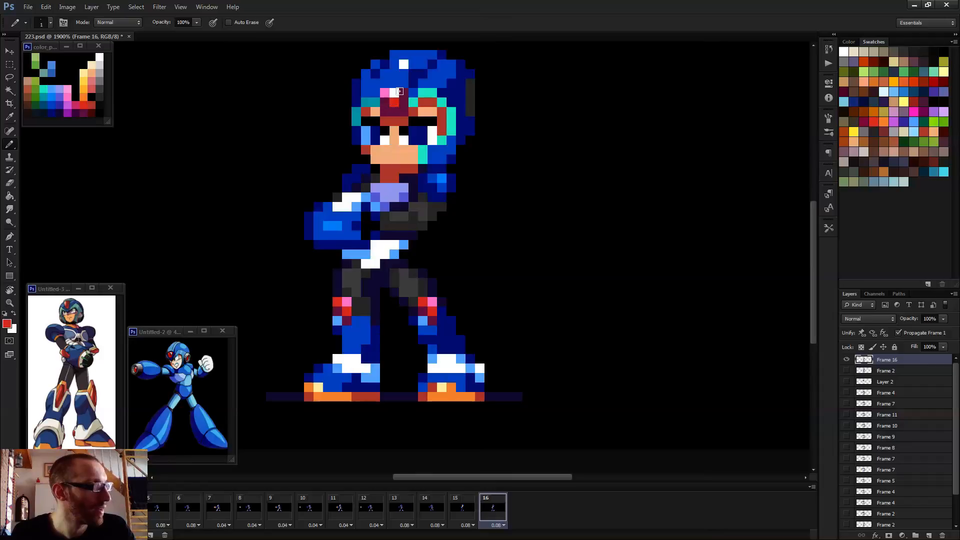
- Lower the helmet's teal trim above the right eye in frame 16 by one pixel, filling in helmet blue above it
alt+click(434, 91)
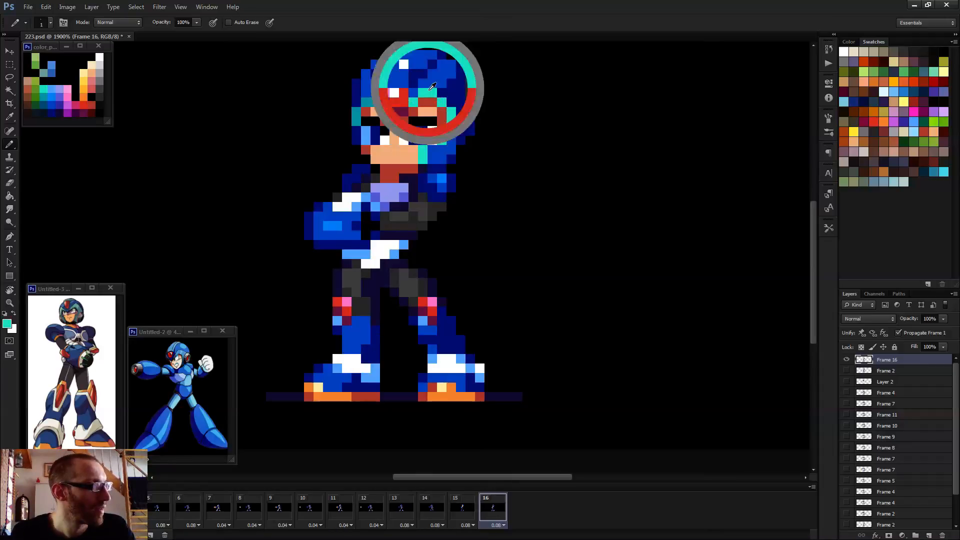
drag(422, 102, 432, 102)
alt+click(436, 80)
click(432, 92)
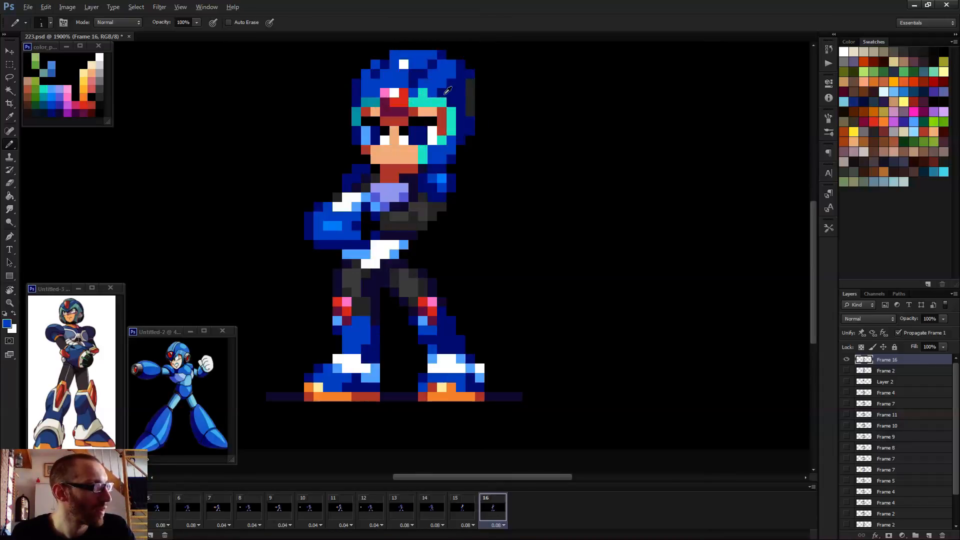
alt+click(451, 104)
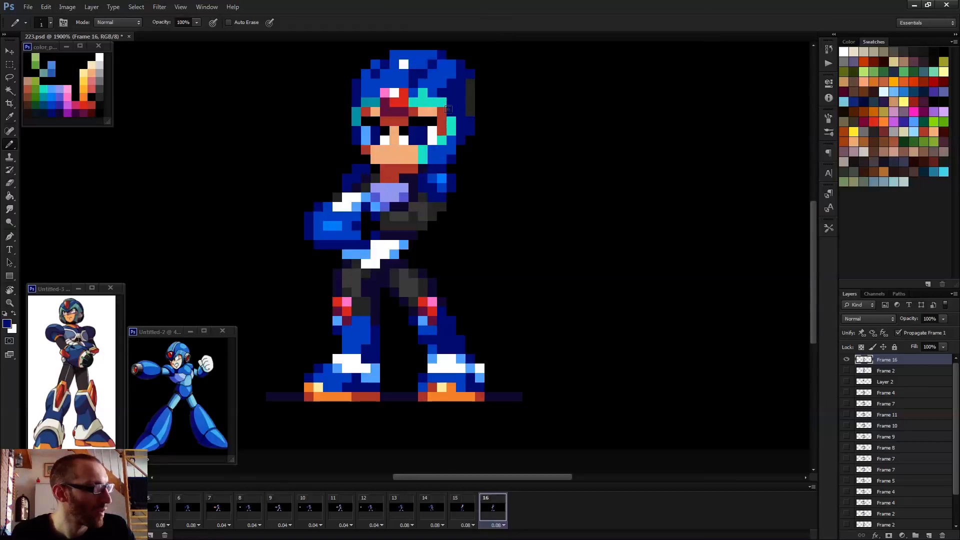
alt+click(447, 136)
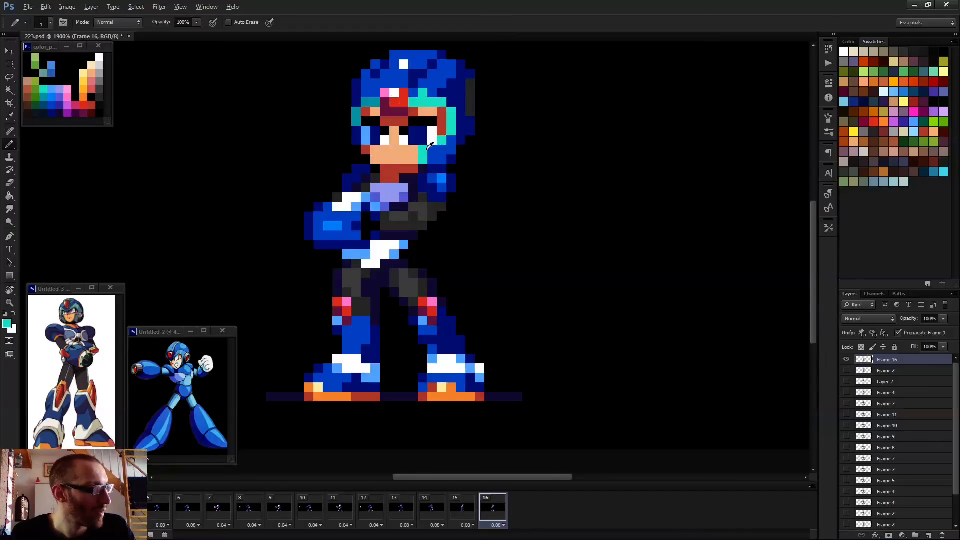
scroll(443, 154, down, 5)
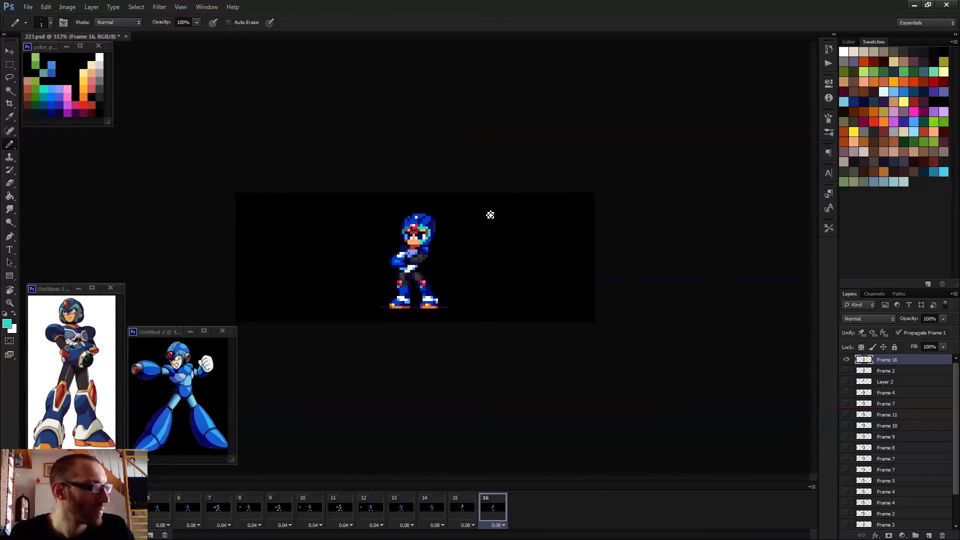
scroll(490, 214, down, 2)
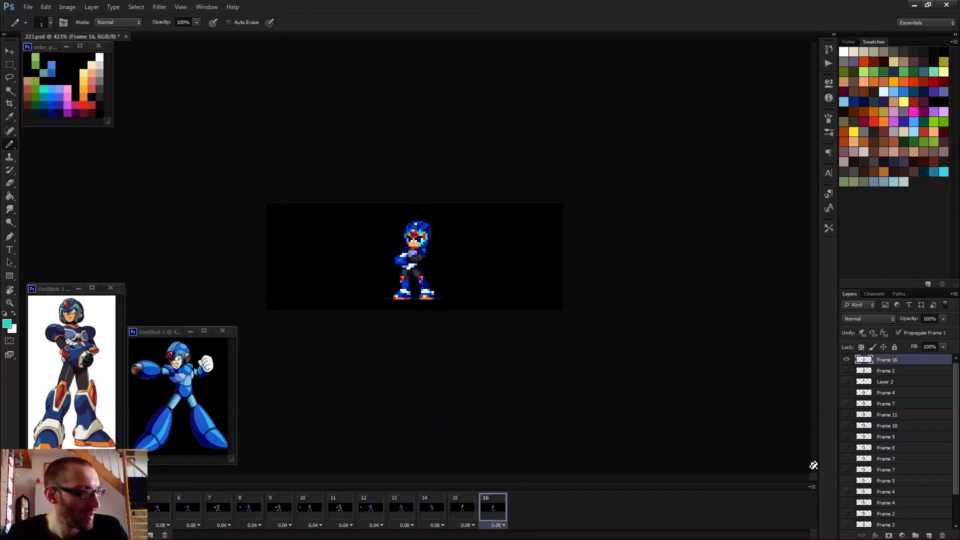
- Delete frame 16 together with its layer
click(942, 535)
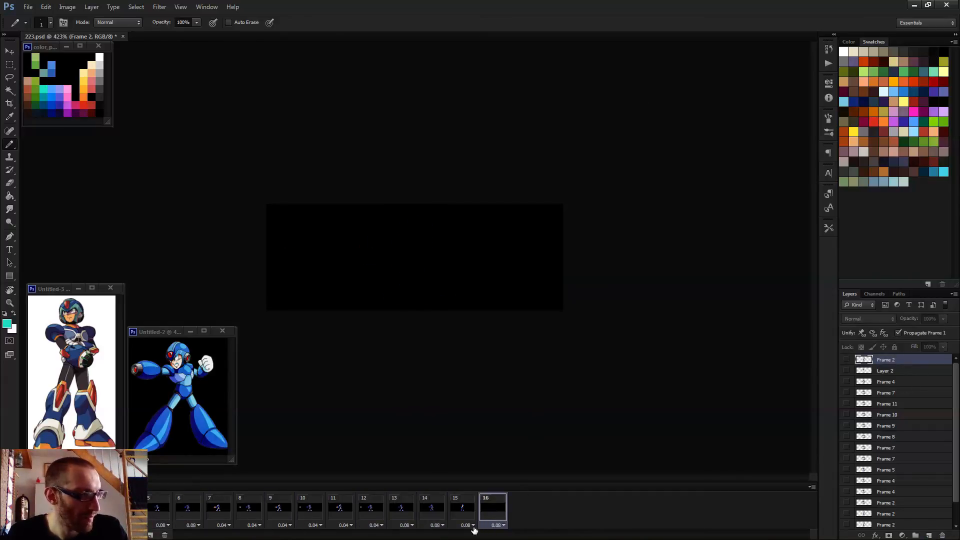
click(165, 534)
- Compare frames 14 and 15 with their neighbours, and play the animation to review the change into the standing pose
click(434, 511)
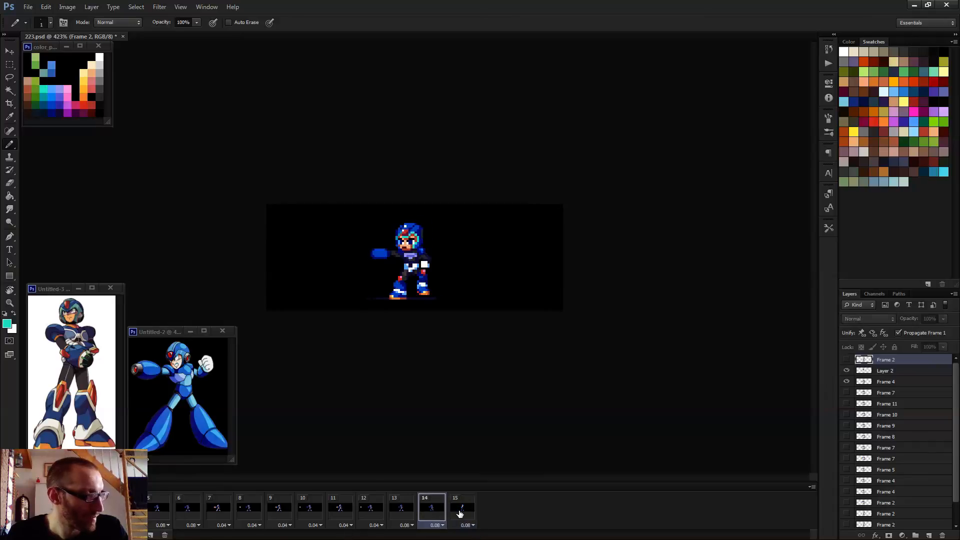
click(465, 512)
key(Right)
key(Right)
key(Right)
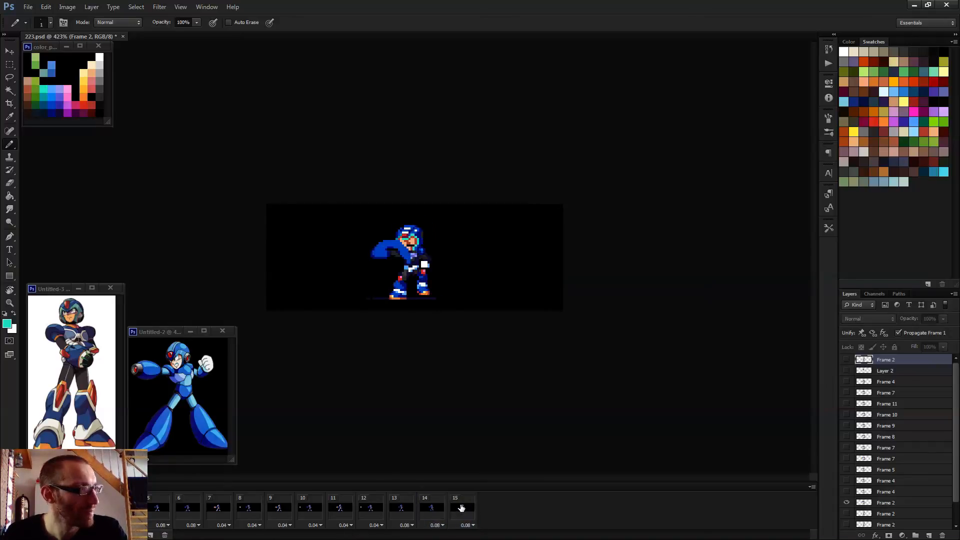
key(Left)
key(Left)
key(Left)
key(Left)
key(Right)
key(space)
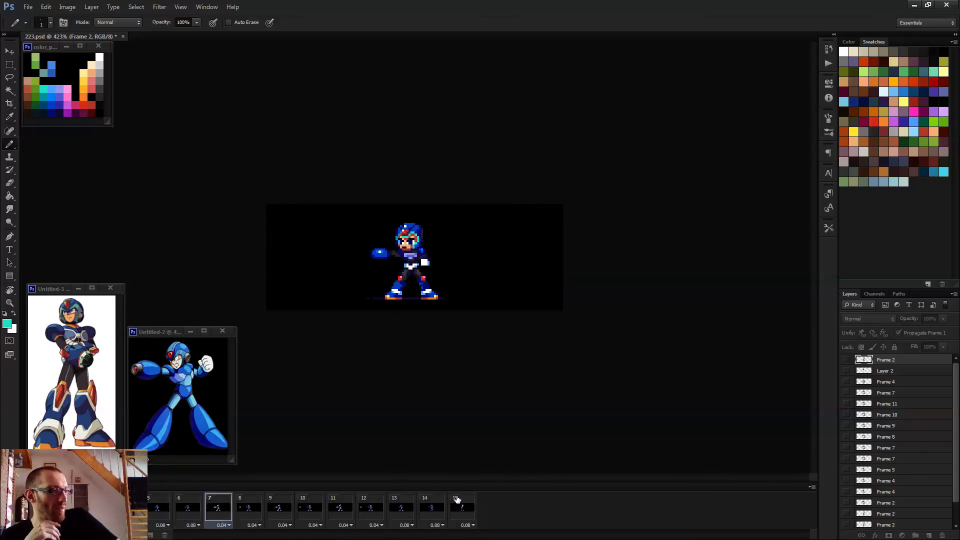
- Duplicate the standing pose in Layer 1 to the top of the layer stack and place its frame last, as frame 16
click(467, 509)
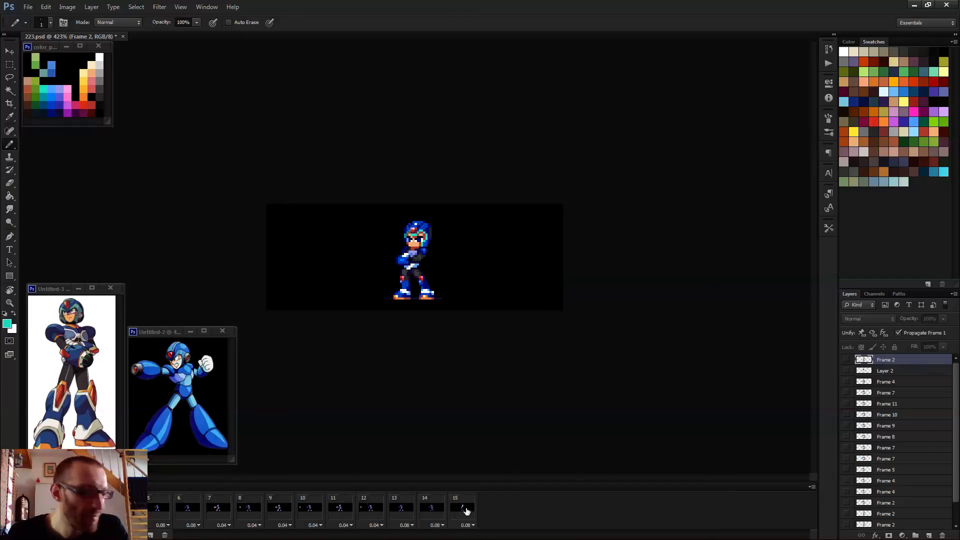
scroll(881, 489, down, 1)
click(887, 513)
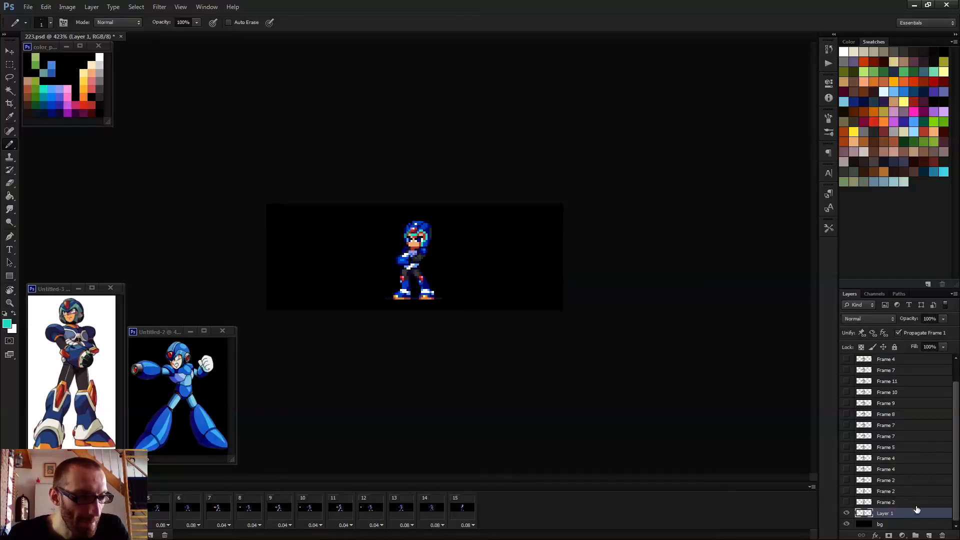
key(F2)
drag(895, 512, 908, 358)
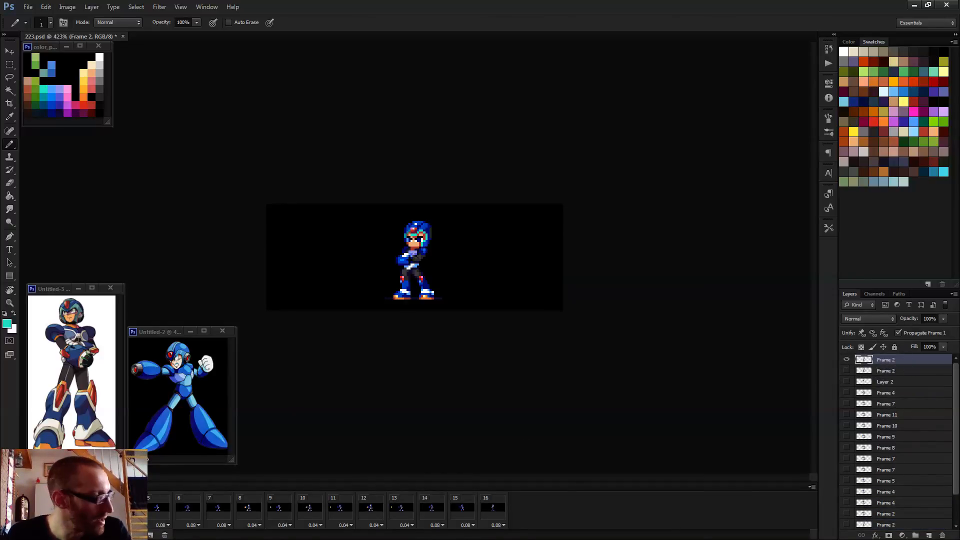
click(493, 508)
- Set the delay of frame 16 to 0.08 seconds
click(496, 524)
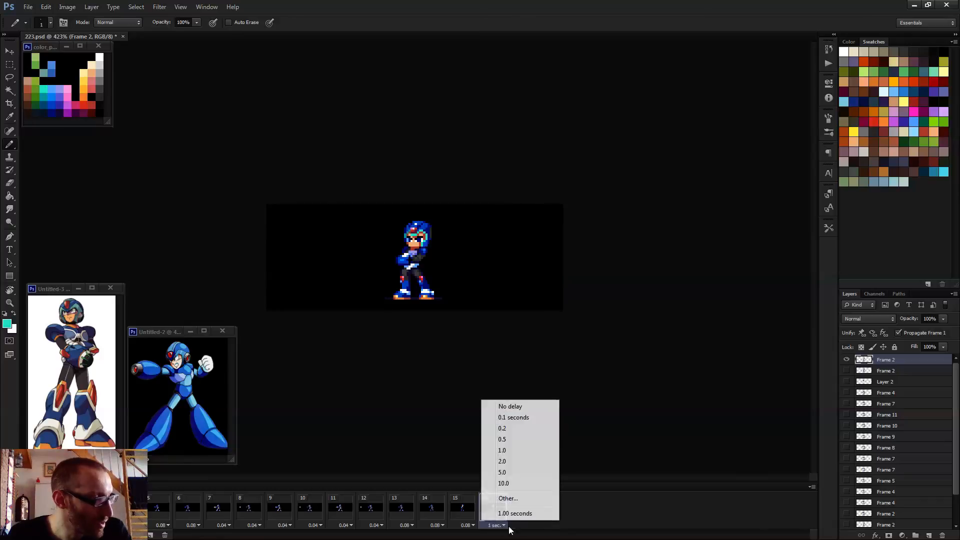
click(519, 498)
text(0.08)
key(Return)
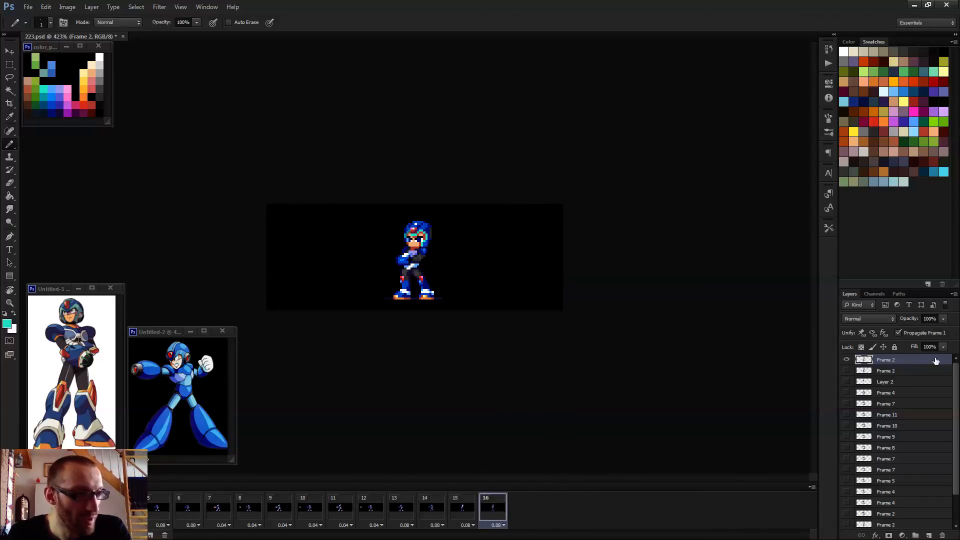
- Duplicate frame 16's artwork into a new frame 17 and move its head one pixel down
key(F2)
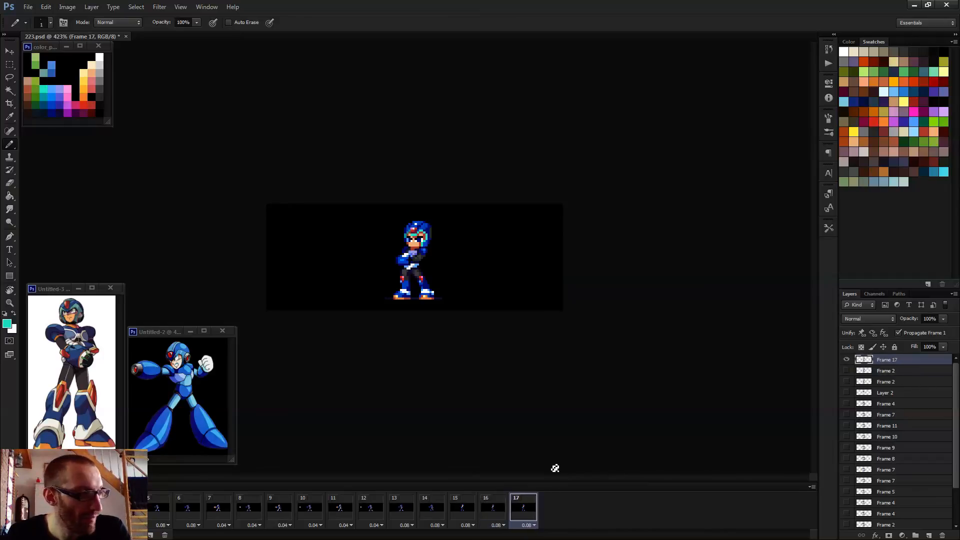
scroll(403, 340, up, 8)
key(m)
mouse_move(373, 179)
mouse_down()
mouse_move(464, 207)
mouse_move(483, 231)
mouse_up()
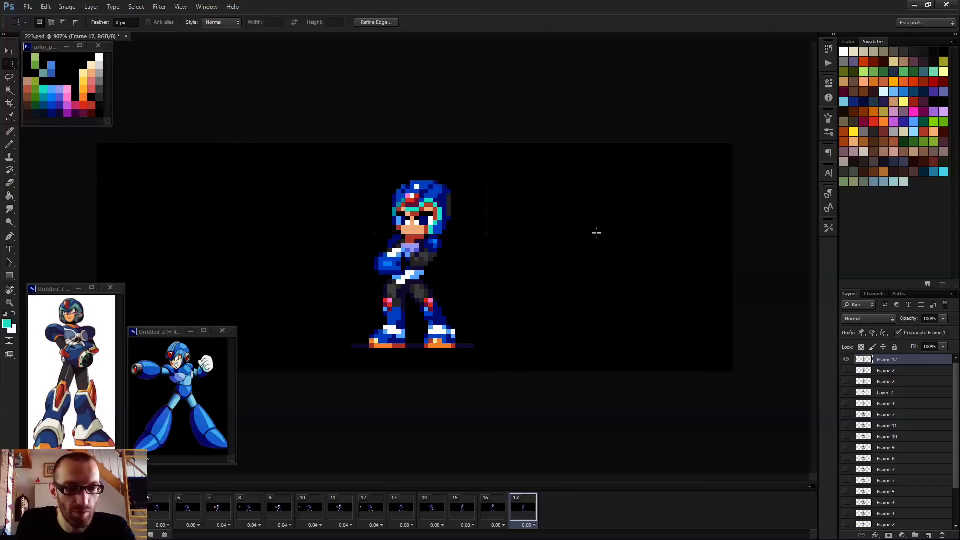
key(v)
key(Down)
key(ctrl+d)
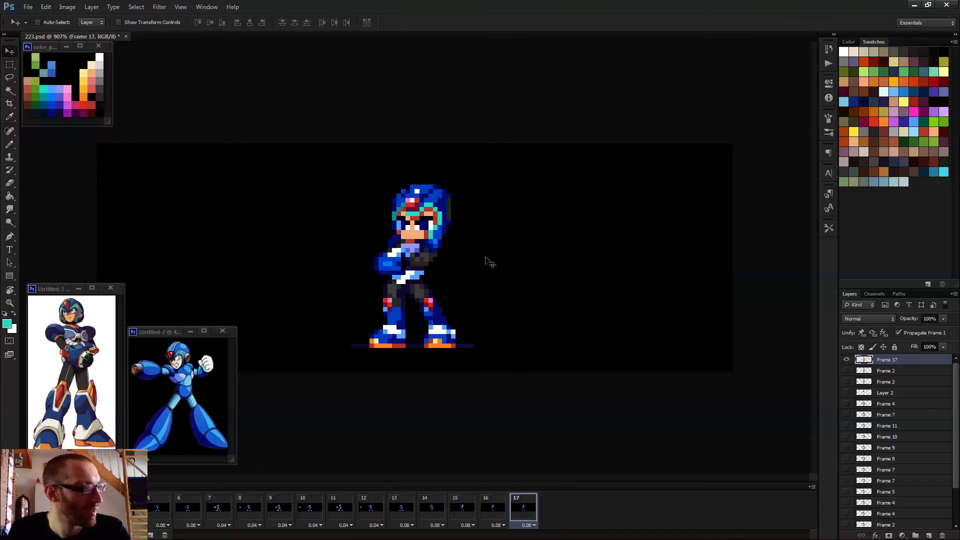
- Play the animation to review the settling head movement across frames 15 to 17
scroll(489, 275, down, 3)
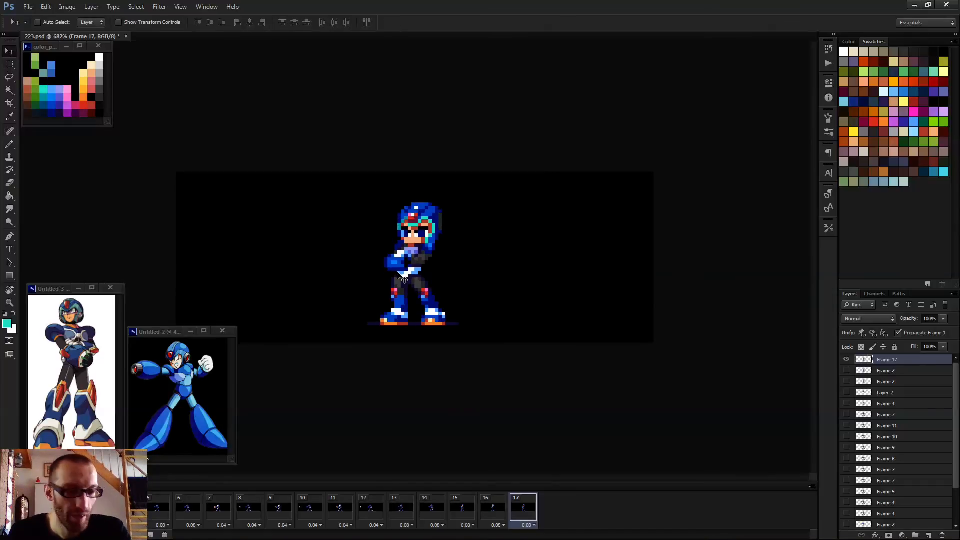
key(space)
scroll(623, 273, down, 1)
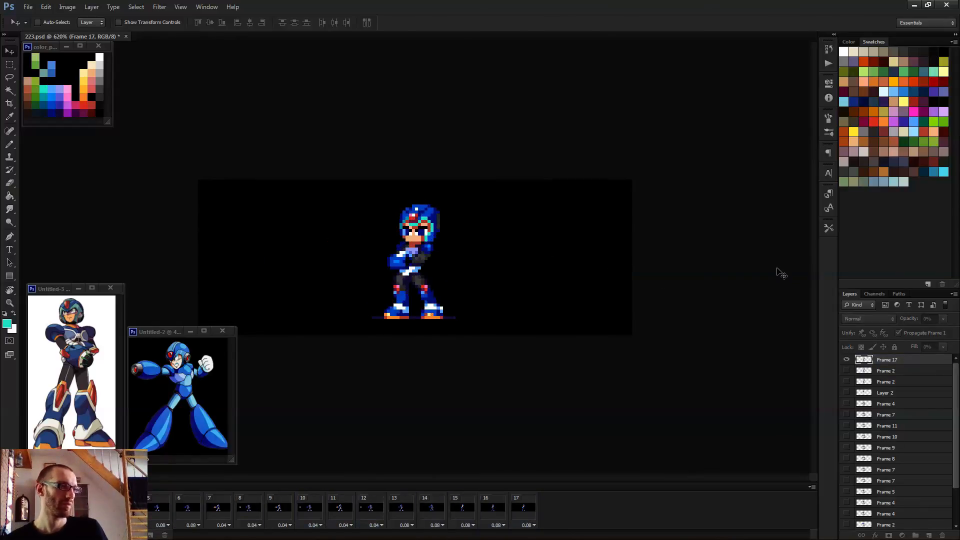
scroll(685, 281, down, 2)
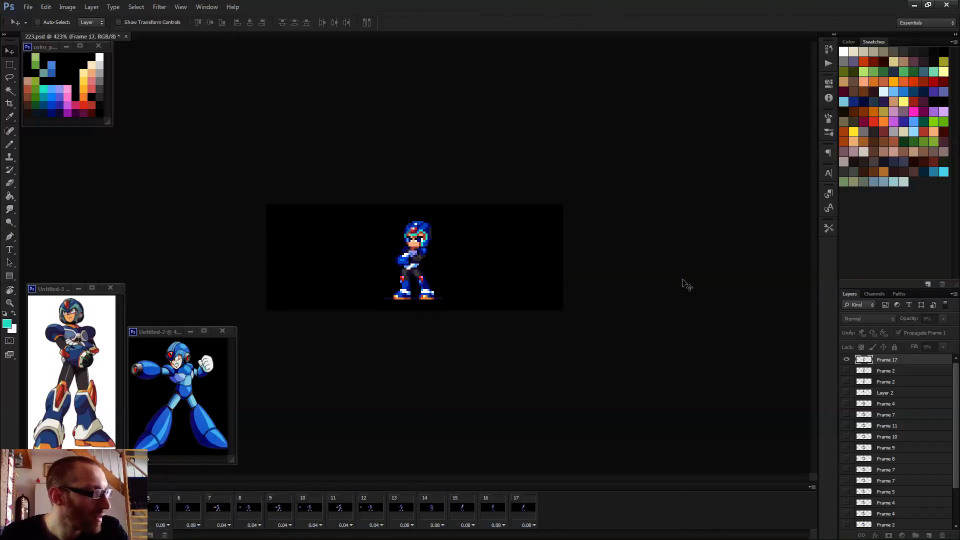
- Merge Layer 2 into the Frame 4 layer below it, working on frame 14 of the animation
click(462, 509)
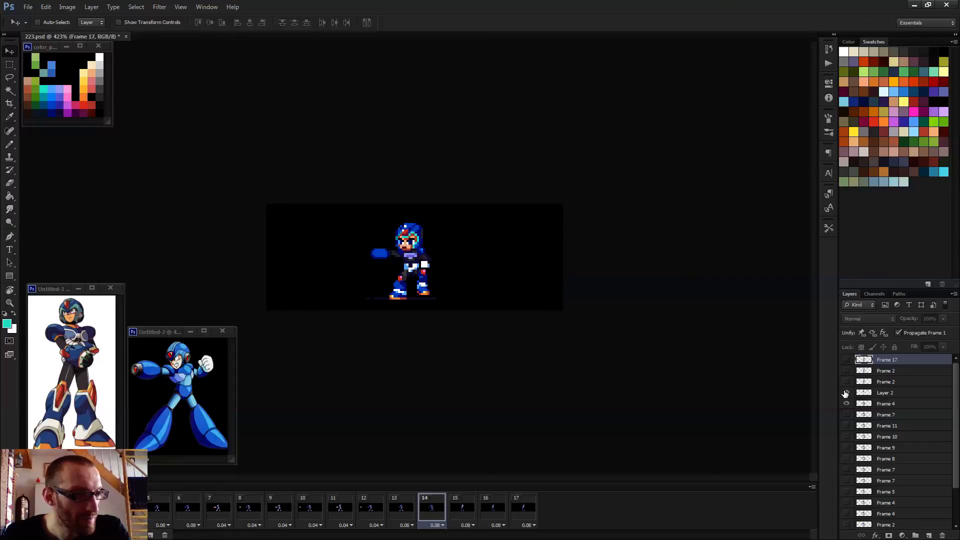
click(886, 396)
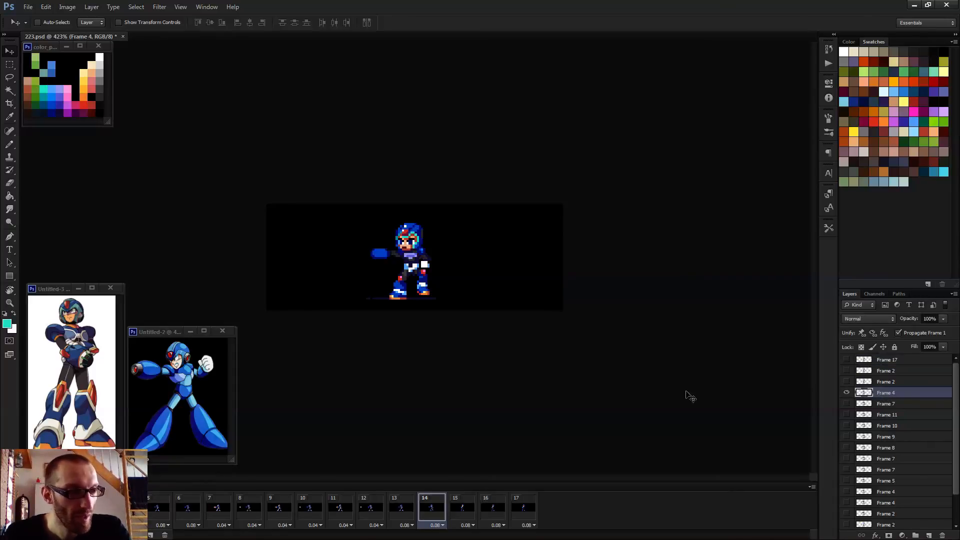
key(ctrl+e)
- Paint a white highlight pixel and bright-blue shading on the extended arm cannon in frame 14
key(b)
key(ctrl+plus)
key(ctrl+plus)
scroll(396, 179, up, 1)
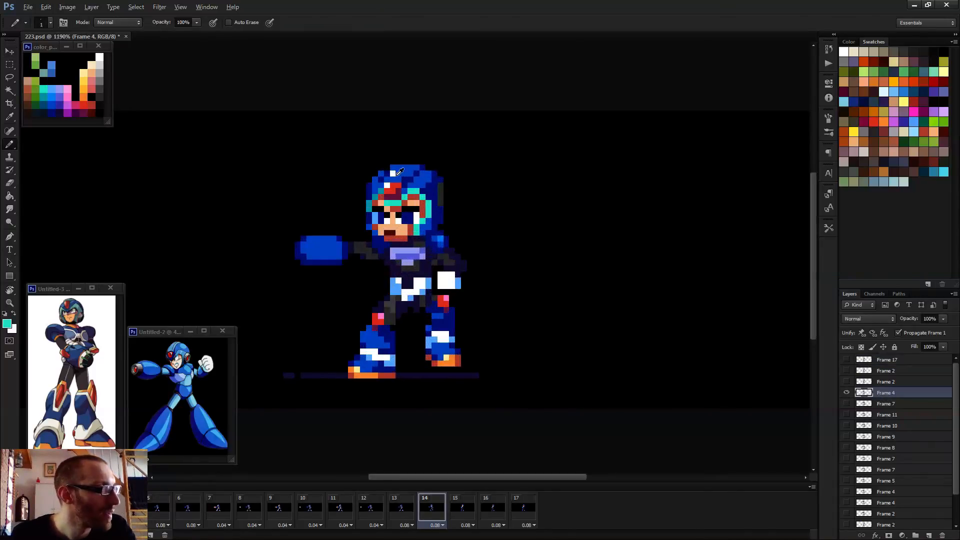
alt+click(394, 174)
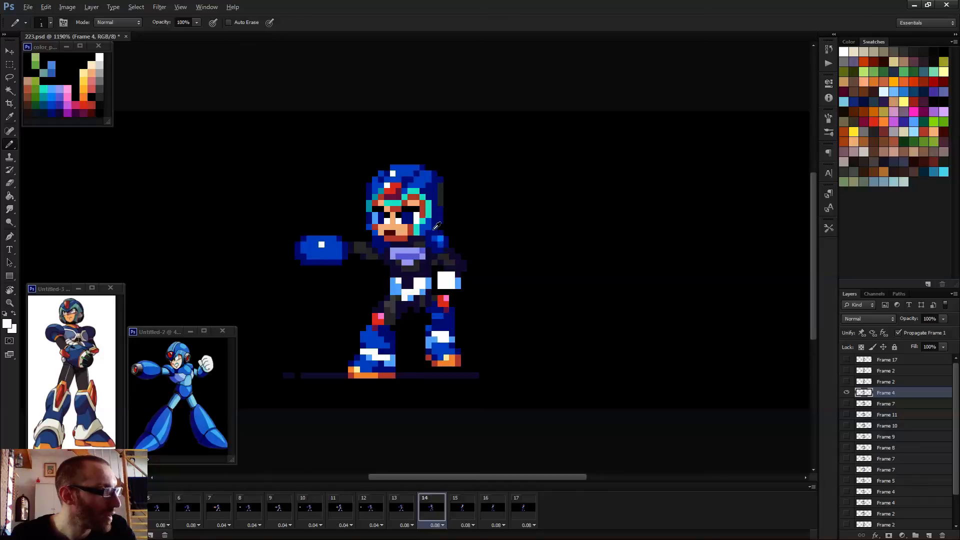
alt+click(431, 225)
alt+click(435, 238)
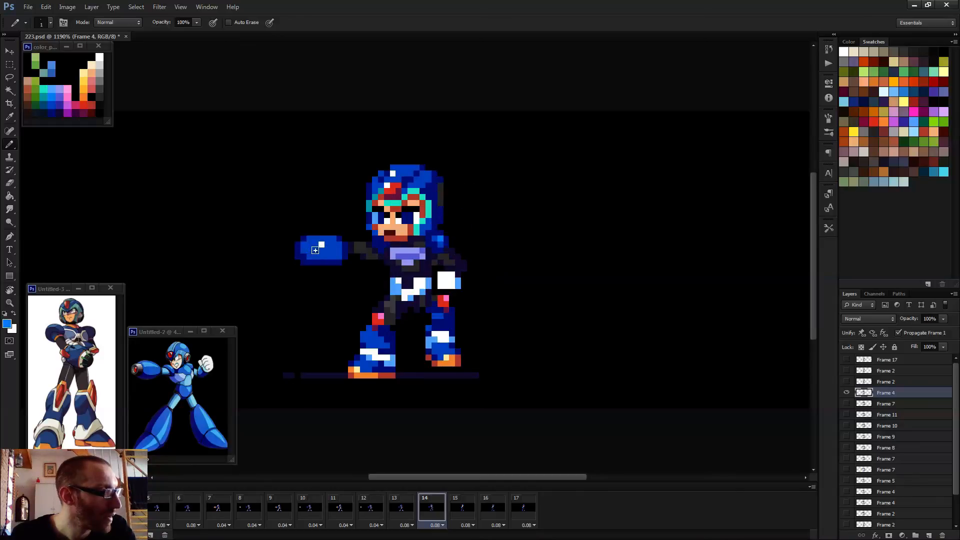
- Play the animation briefly, then move the folded forearm in frame 16 one pixel down
key(space)
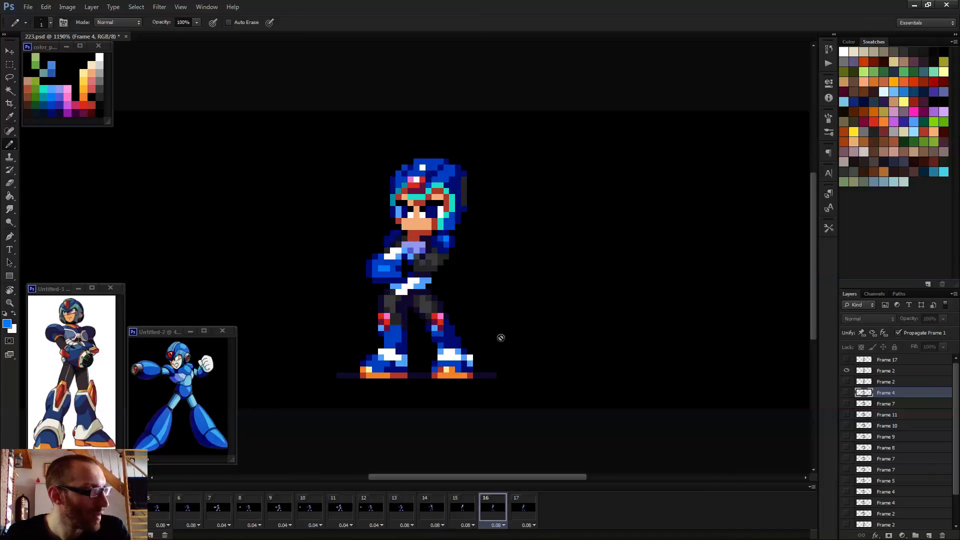
key(space)
key(m)
scroll(418, 284, up, 2)
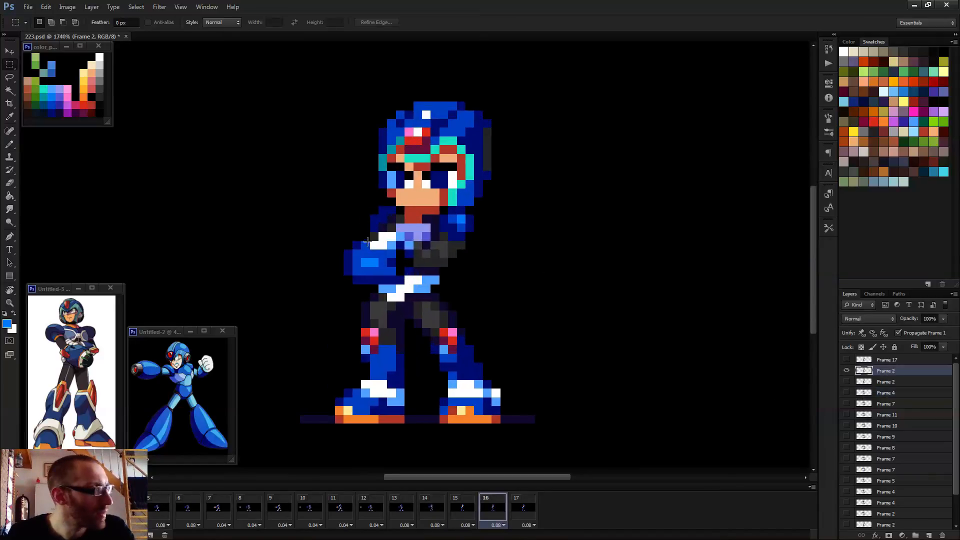
drag(349, 237, 413, 283)
key(b)
key(ctrl+d)
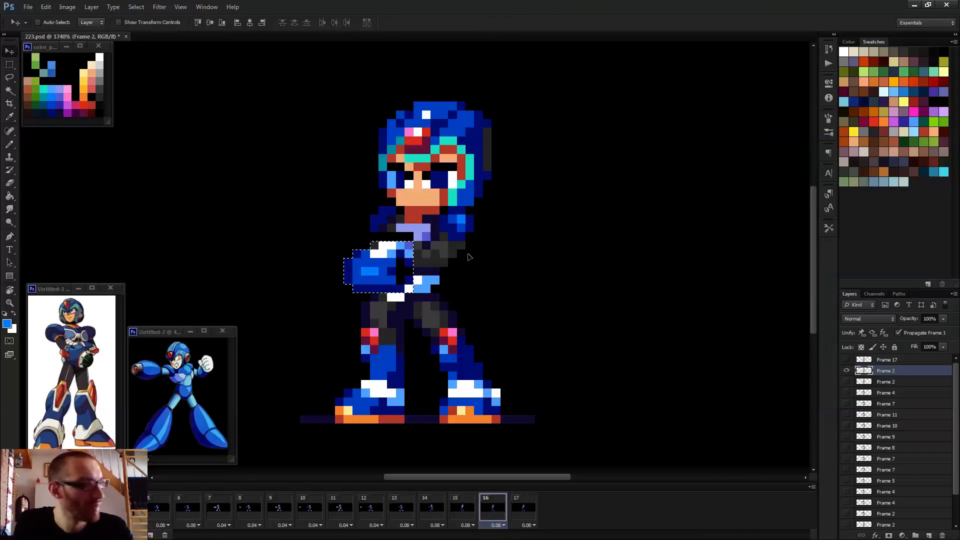
- Fill the gap above frame 16's lowered forearm with sampled suit and purple chest colours
scroll(415, 223, up, 1)
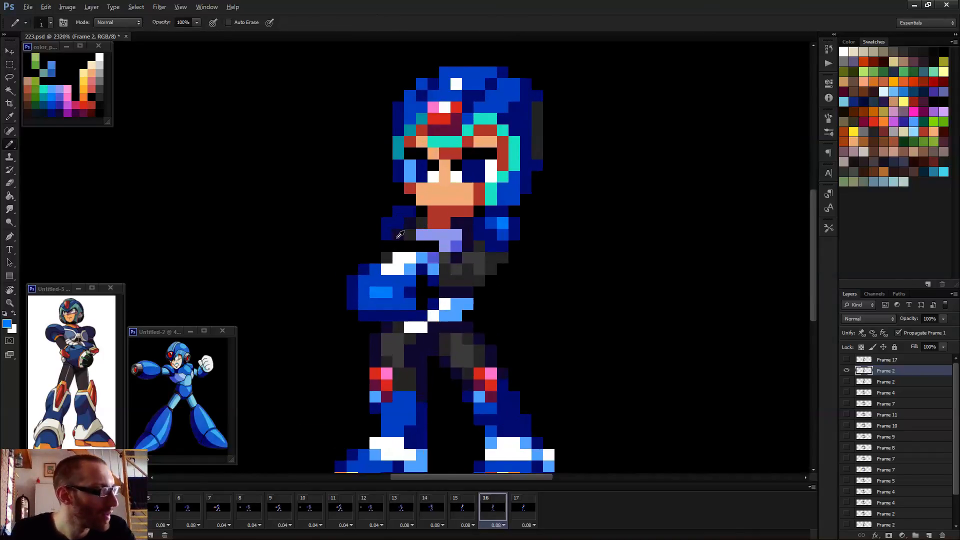
alt+click(405, 235)
alt+click(439, 245)
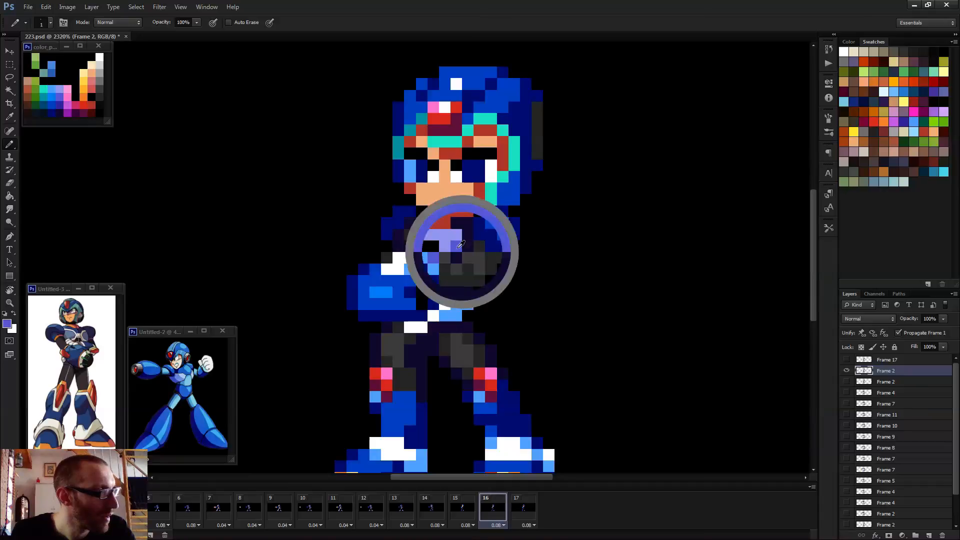
click(455, 245)
drag(433, 238, 413, 239)
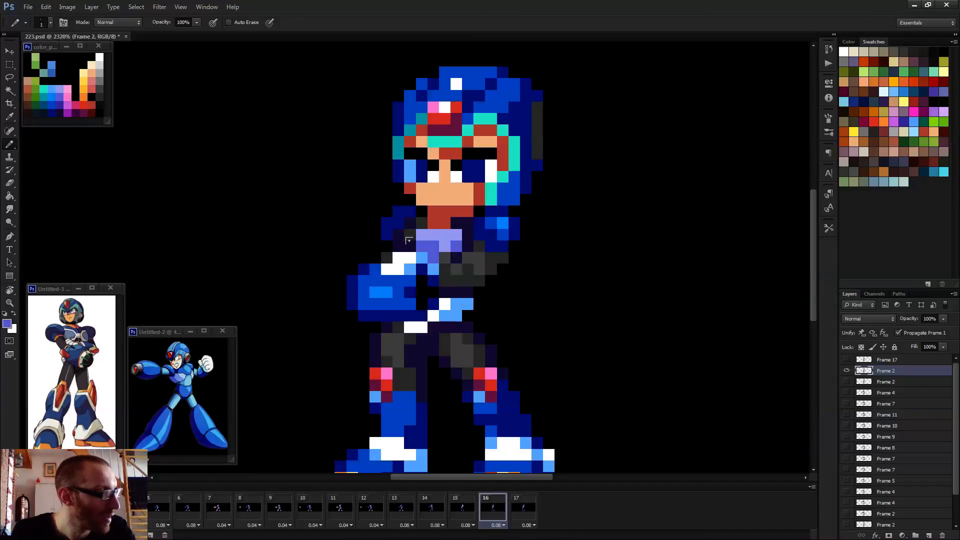
click(409, 241)
- Play the animation at reduced zoom to review the lowered forearm in the closing frames
scroll(403, 241, down, 5)
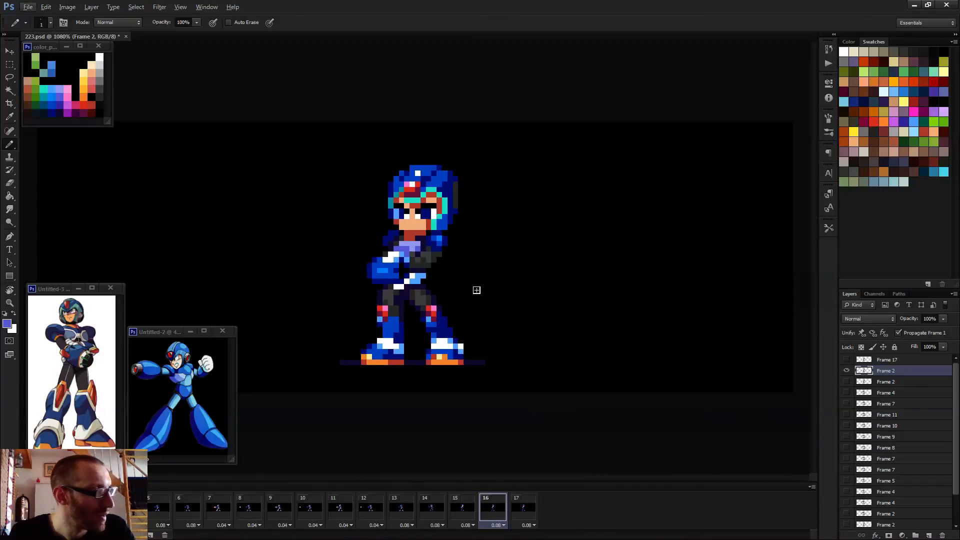
key(Left)
key(space)
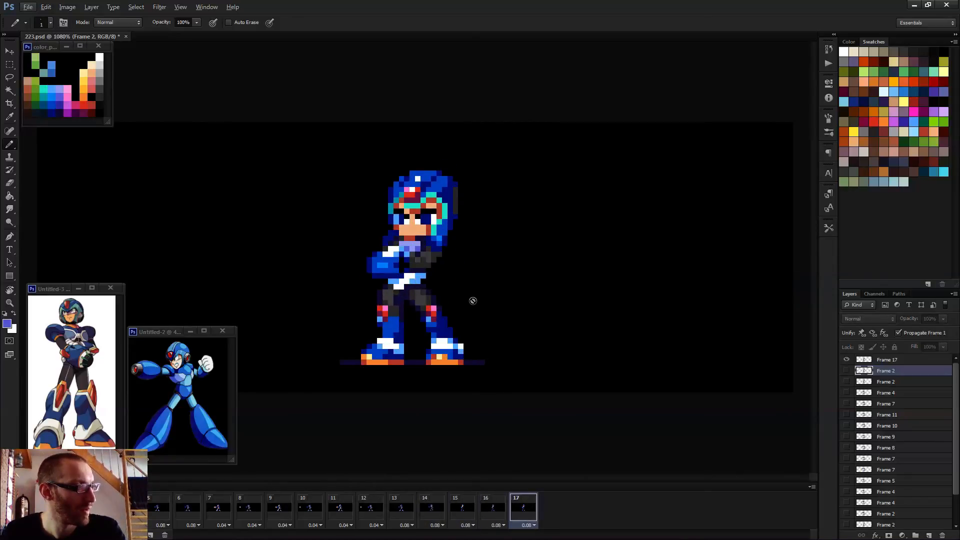
scroll(499, 284, down, 6)
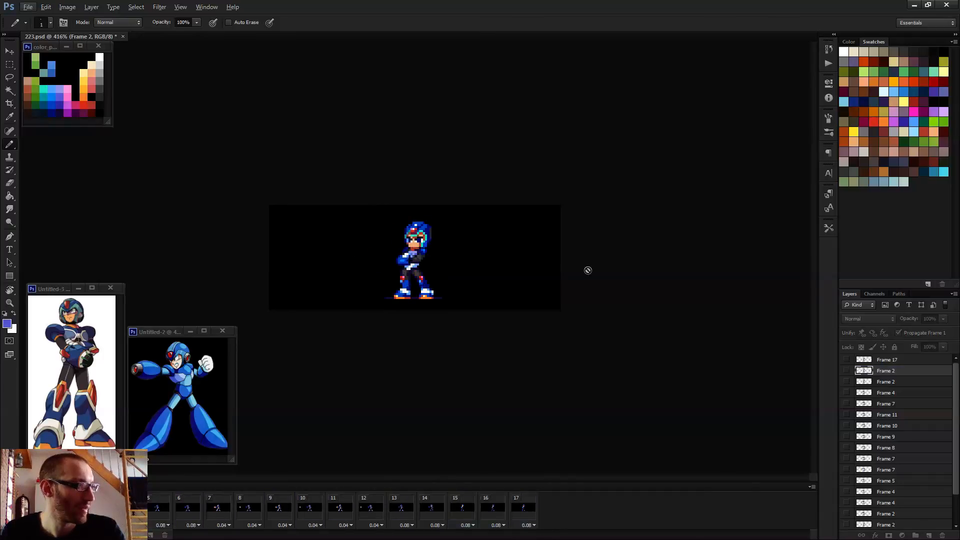
key(space)
key(space)
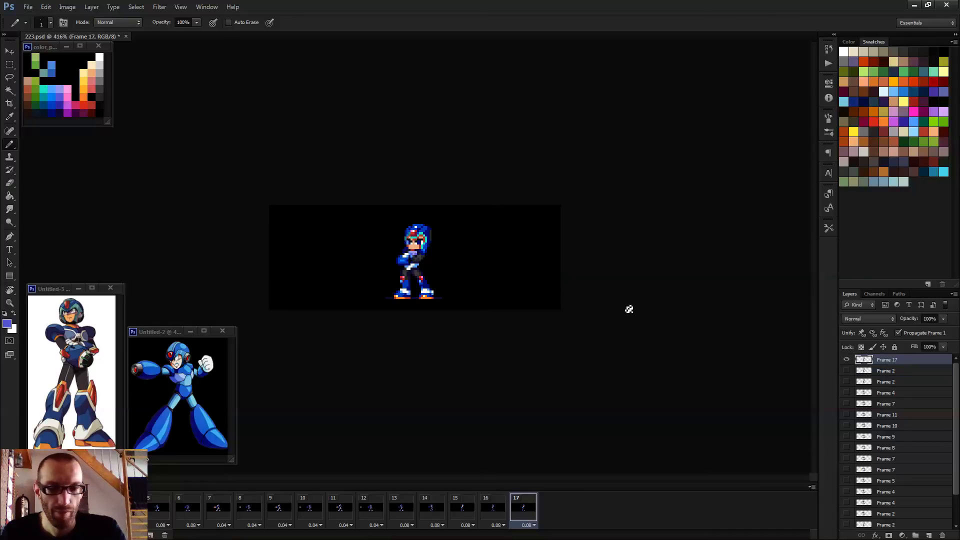
- Shift the folded forearm in frame 17 one pixel right toward the body and retouch the pixels around it
key(m)
scroll(300, 283, up, 14)
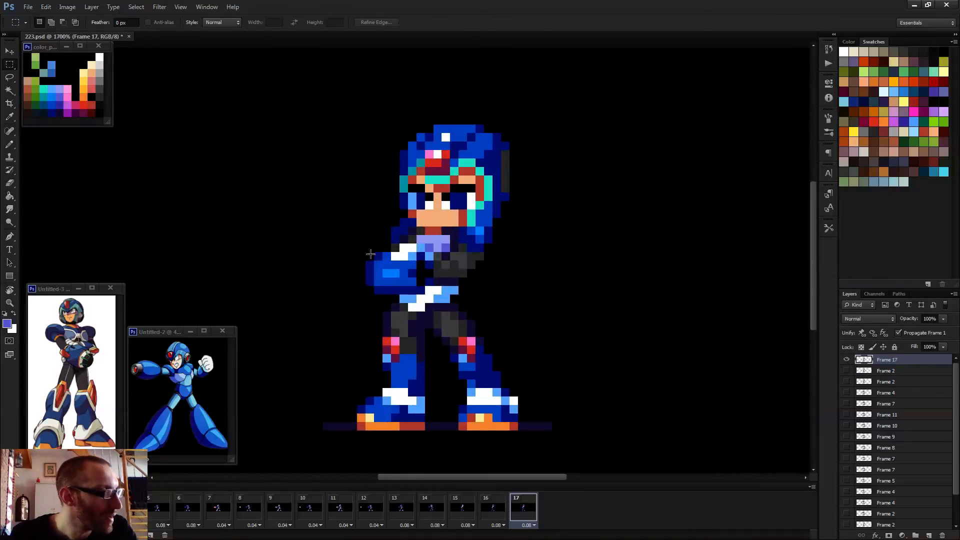
drag(366, 243, 433, 294)
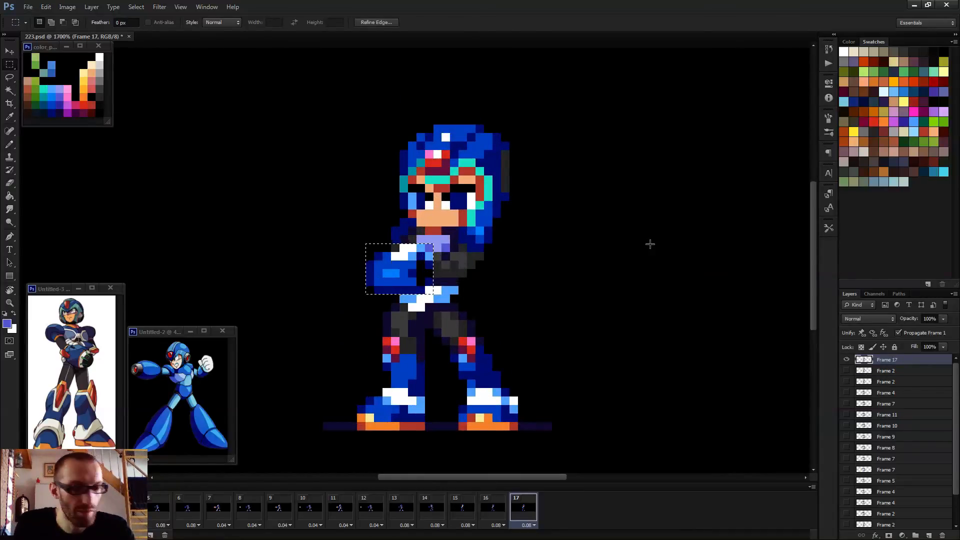
key(v)
key(Right)
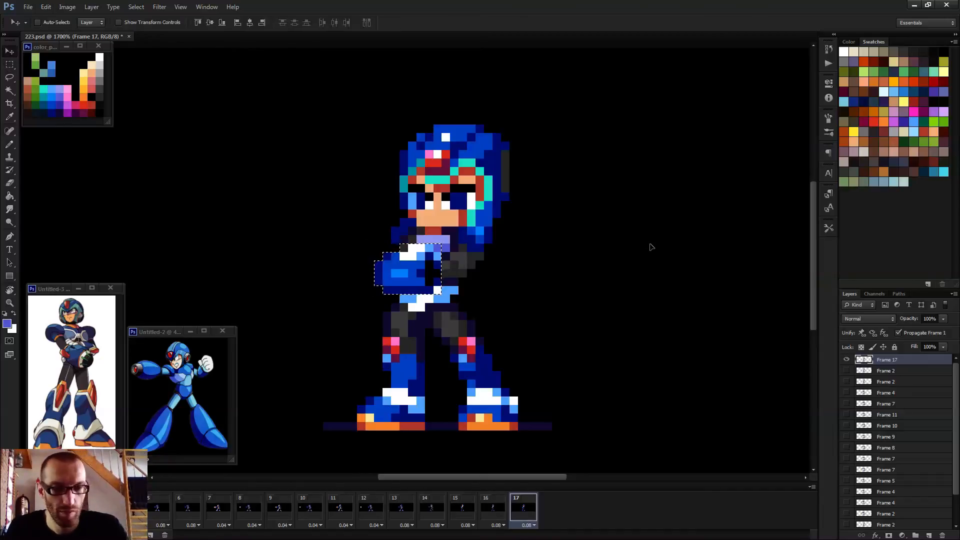
key(ctrl+d)
key(b)
alt+click(401, 244)
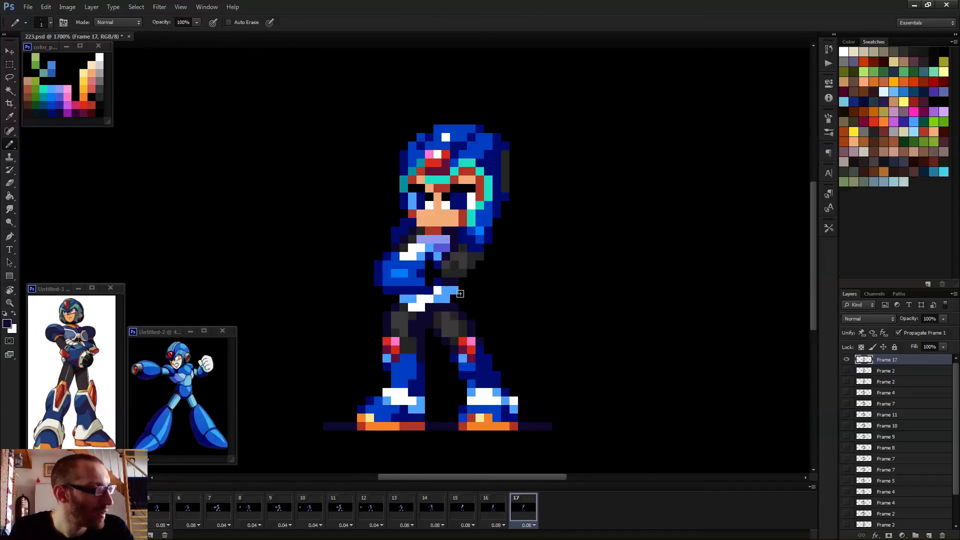
- Play the animation and compare frames 13 to 16 one by one to check the return to the standing pose
scroll(459, 293, down, 3)
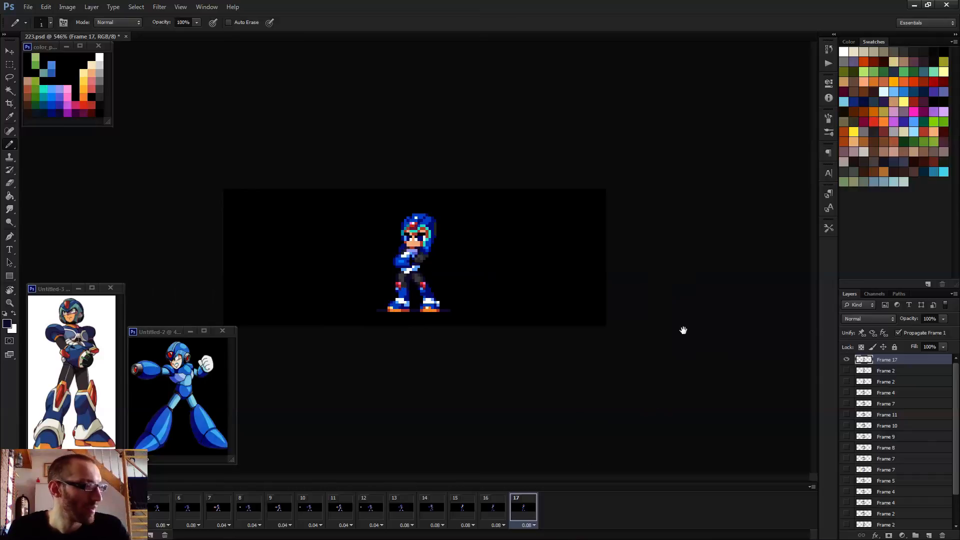
key(space)
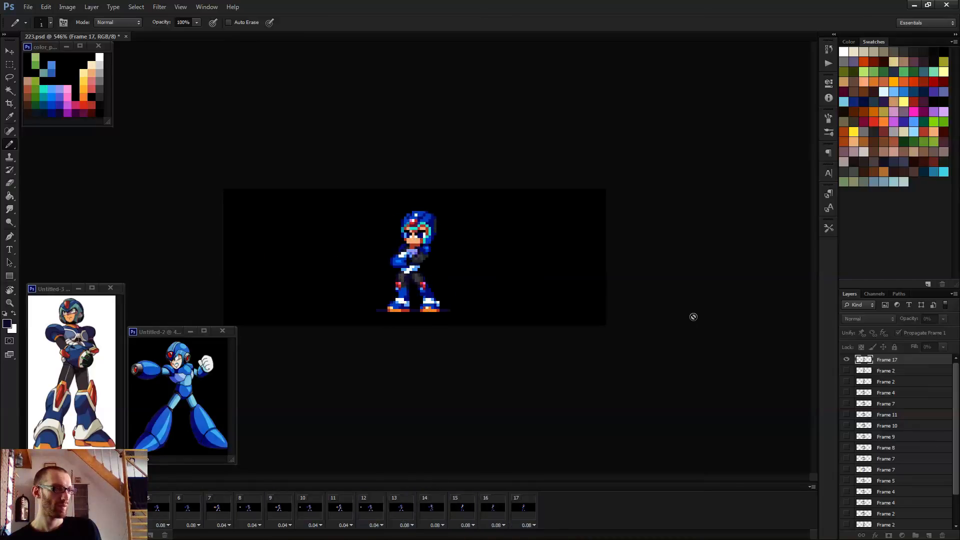
scroll(650, 299, down, 3)
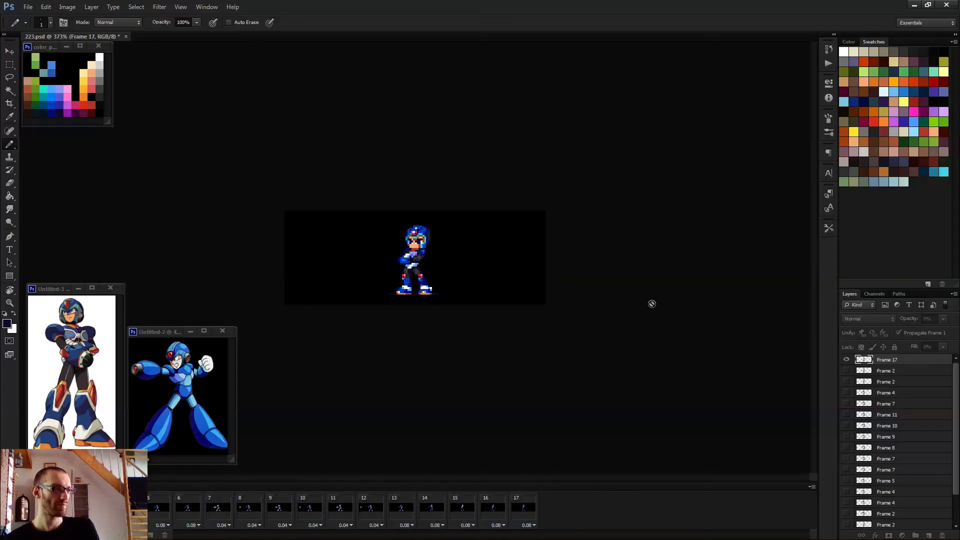
key(space)
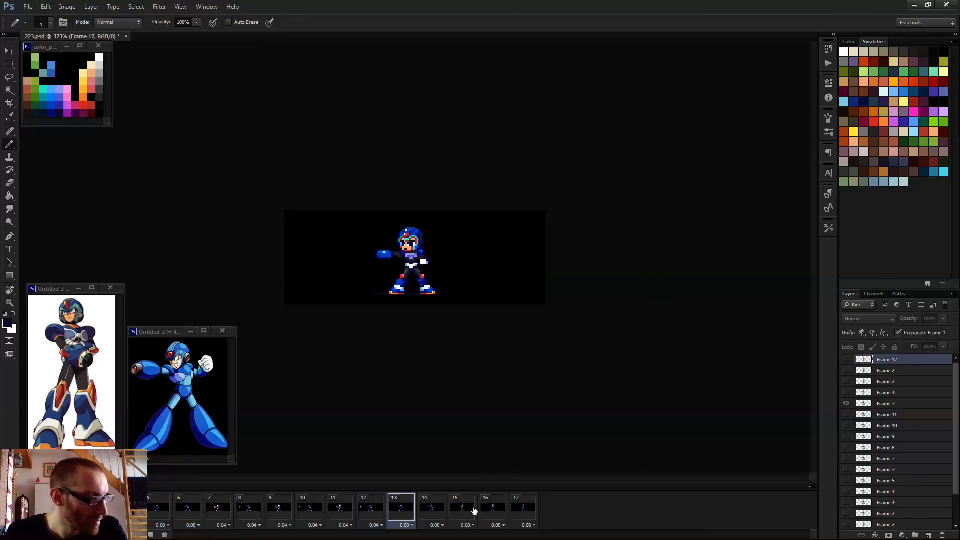
click(474, 513)
click(435, 508)
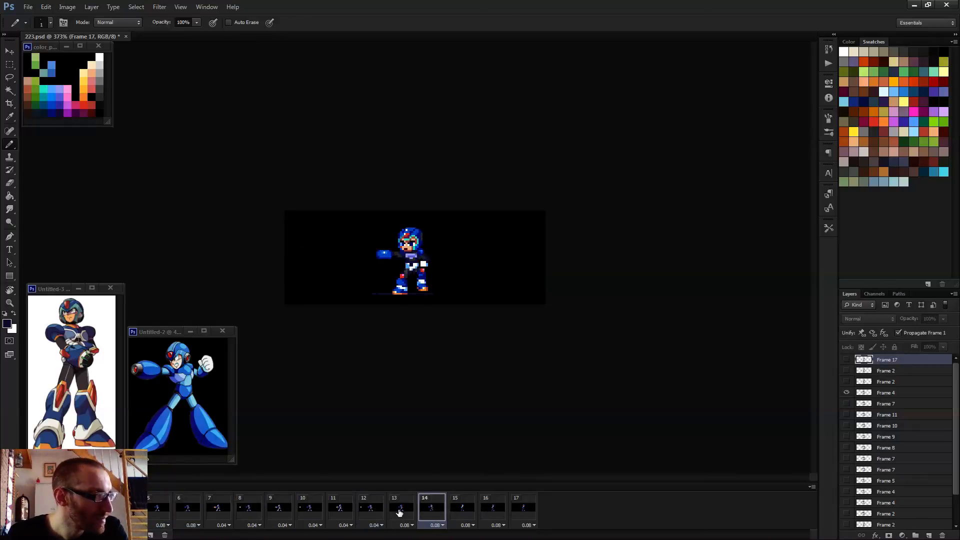
click(463, 509)
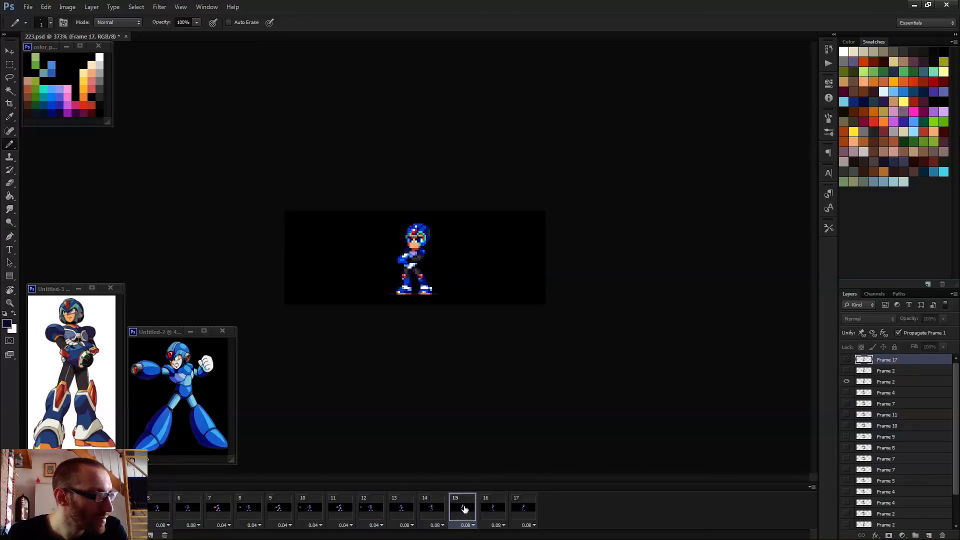
click(491, 513)
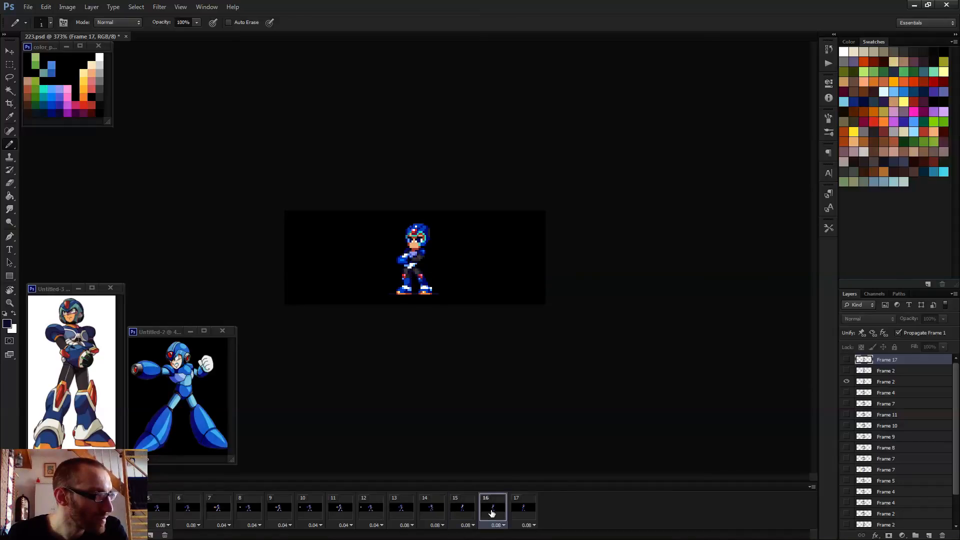
- Darken the inner edge of the right-hand thigh in frame 15's Frame 2 layer with dark grey and dark indigo pixels
click(462, 509)
click(885, 383)
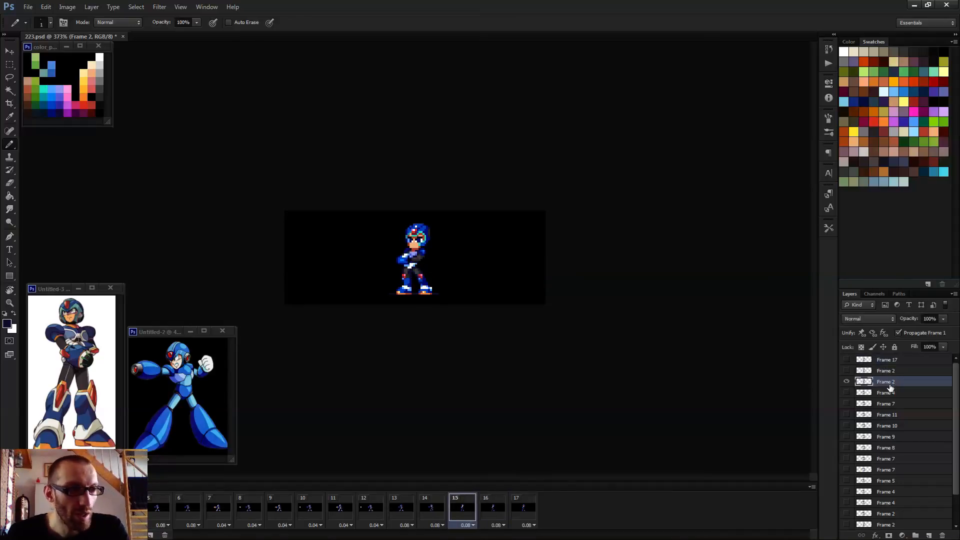
key(ctrl+plus)
key(ctrl+plus)
scroll(424, 297, up, 3)
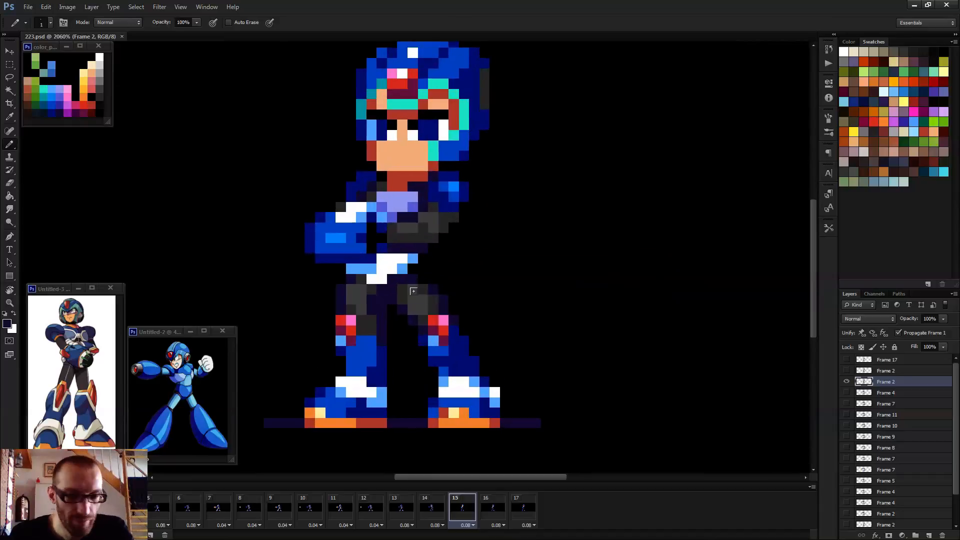
alt+click(438, 314)
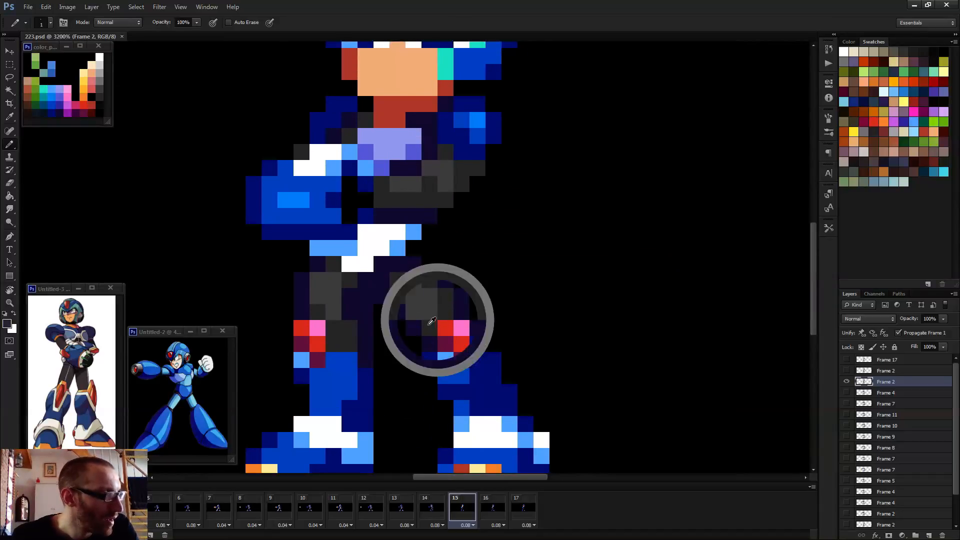
click(413, 297)
alt+click(415, 326)
click(413, 313)
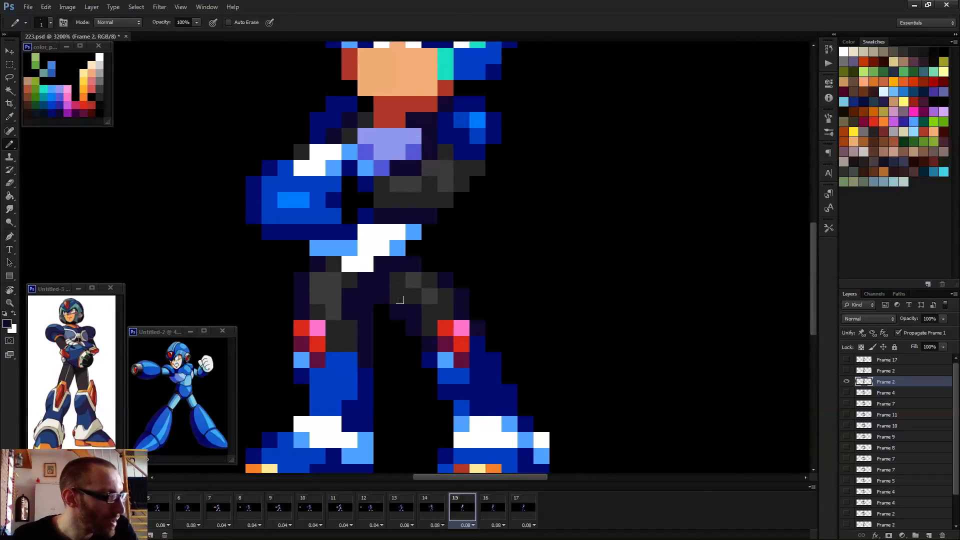
click(399, 299)
- Darken the inner pixels of the left-hand thigh in frame 15 with sampled dark grey
alt+click(347, 320)
click(334, 312)
click(337, 296)
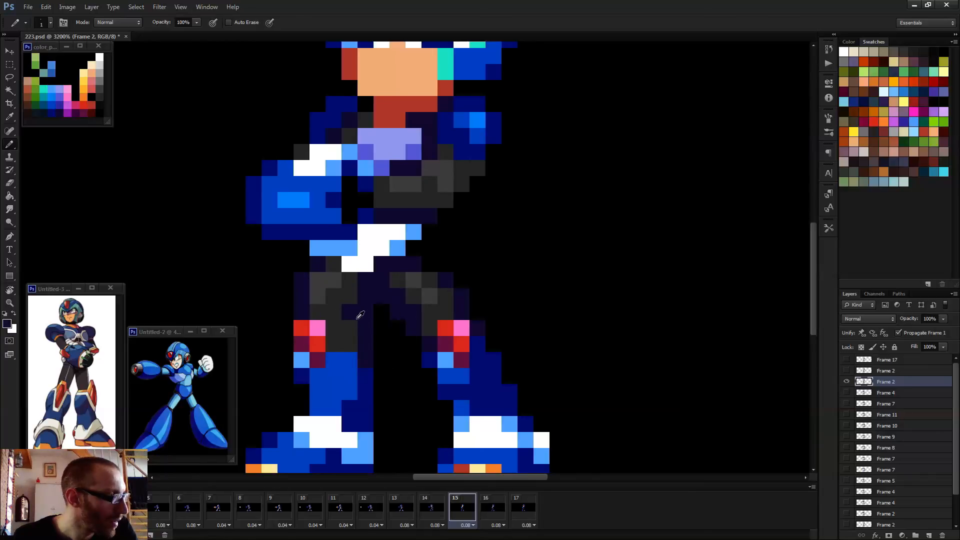
- Play the animation to review the reshaded thighs in frame 15
scroll(414, 324, down, 4)
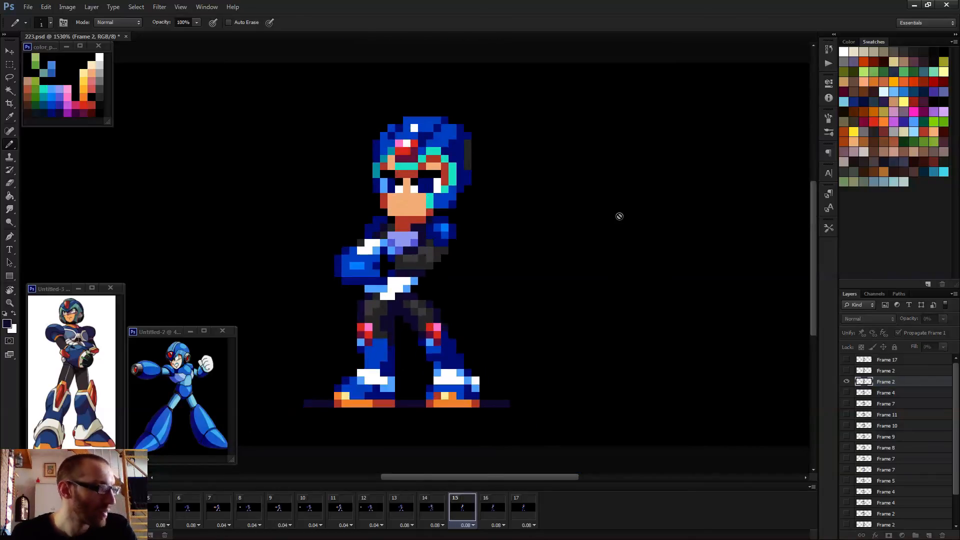
scroll(619, 216, down, 3)
key(space)
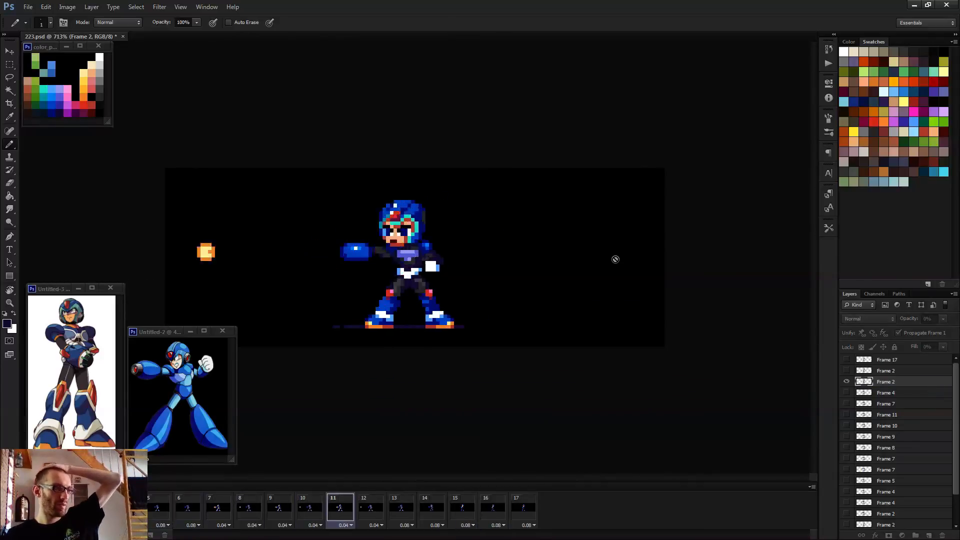